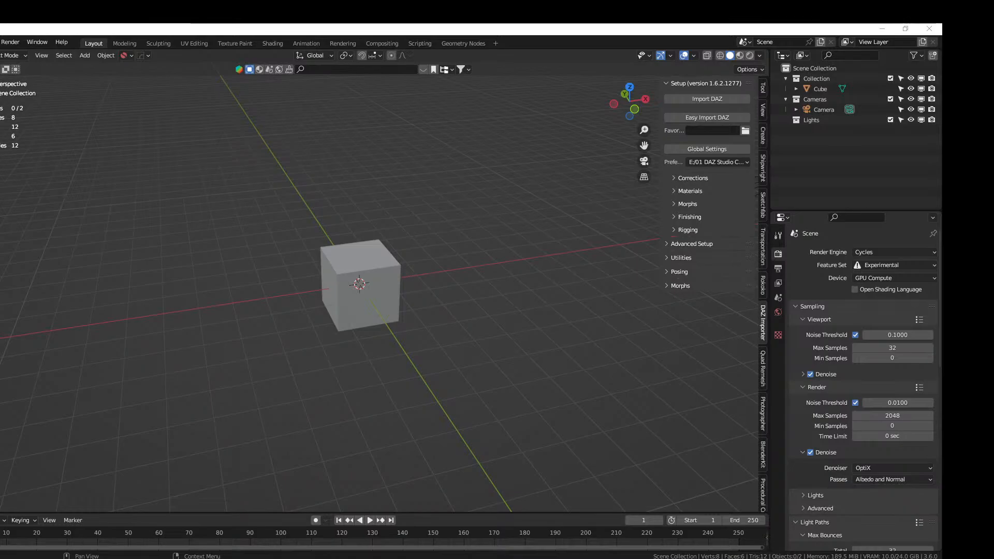
scroll(492, 293, "down", 2)
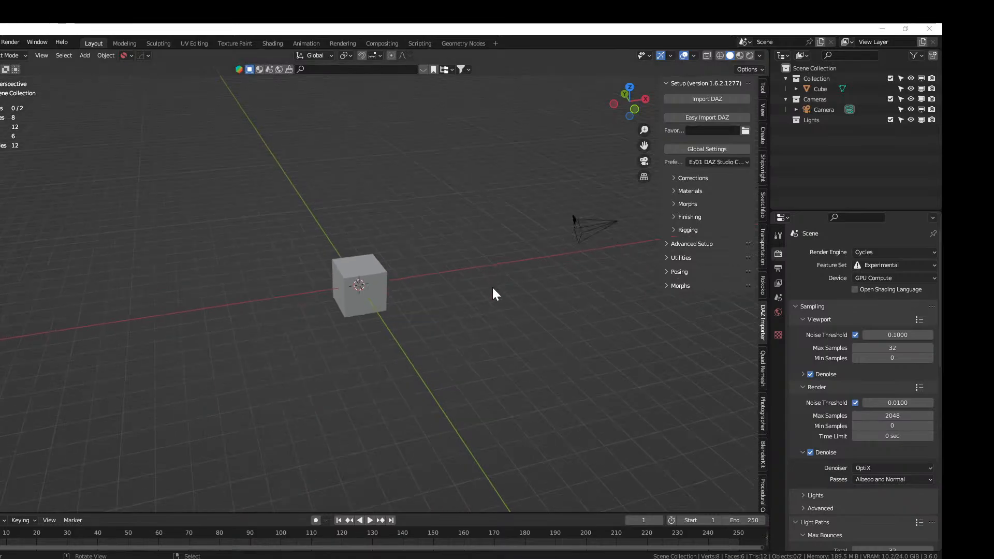
scroll(493, 293, "up", 5)
middle_click_drag(492, 293, 402, 281)
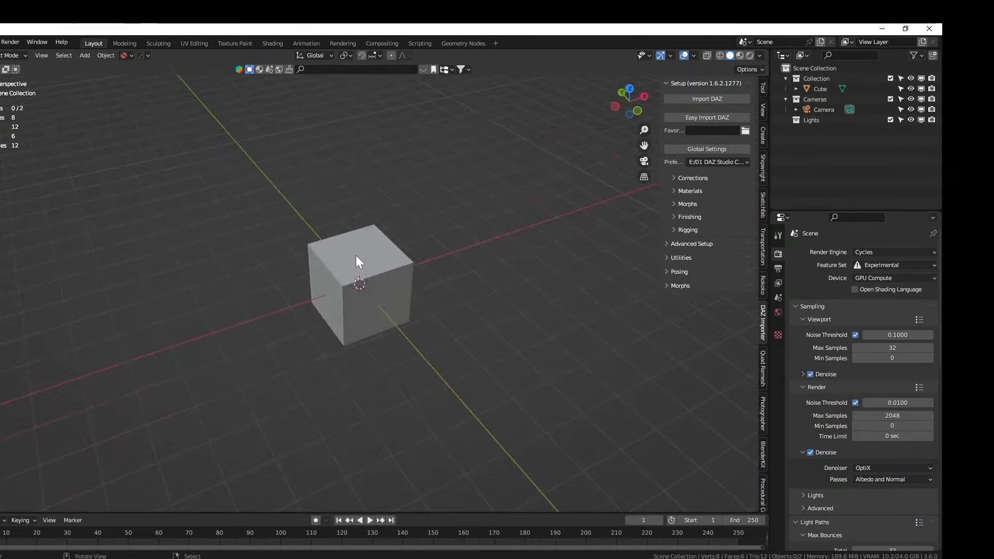
middle_click_drag(464, 287, 515, 276)
scroll(492, 310, "down", 3)
scroll(515, 276, "up", 2)
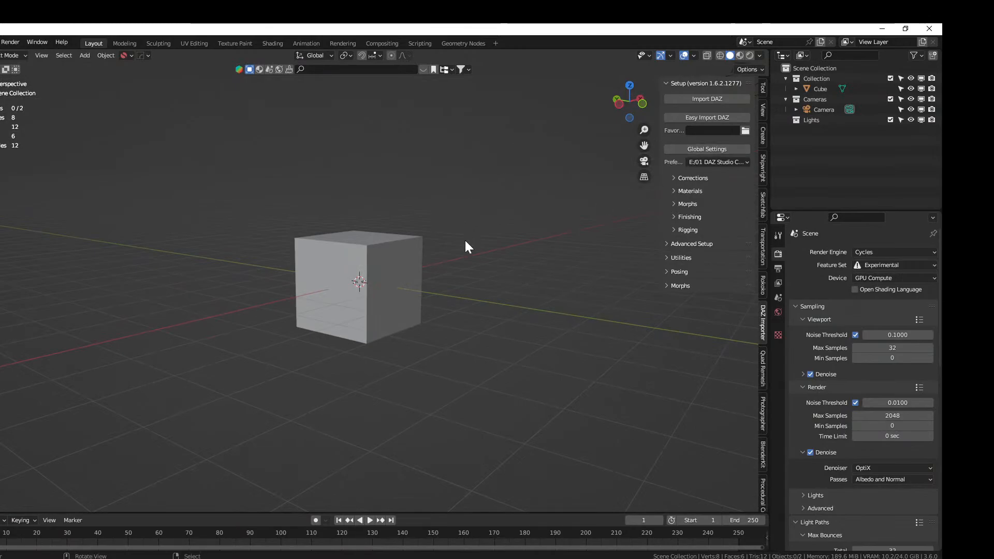
middle_click_drag(466, 249, 453, 267)
scroll(437, 266, "down", 2)
scroll(465, 274, "up", 3)
scroll(467, 243, "up", 2)
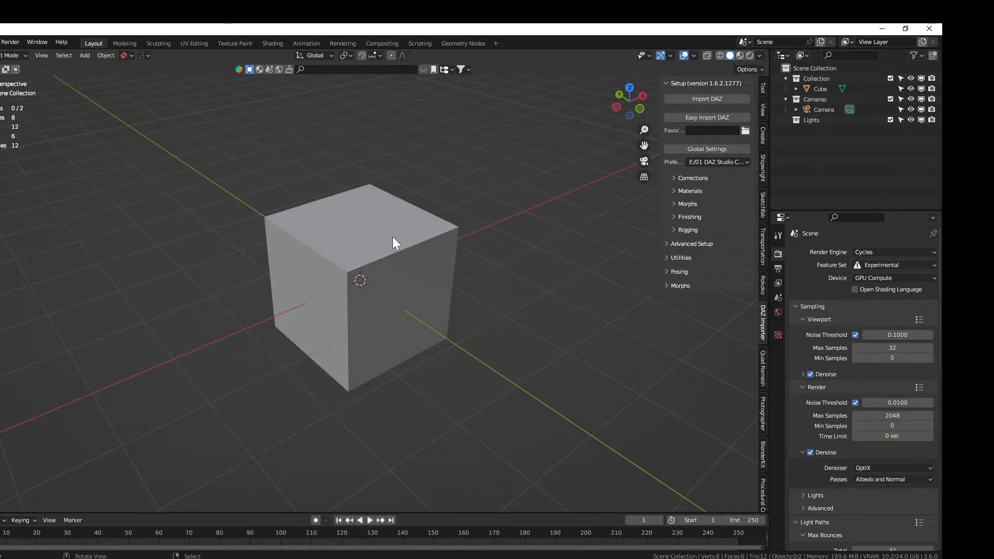
Delete the default cube and add a mesh plane in its place
left_click(350, 218)
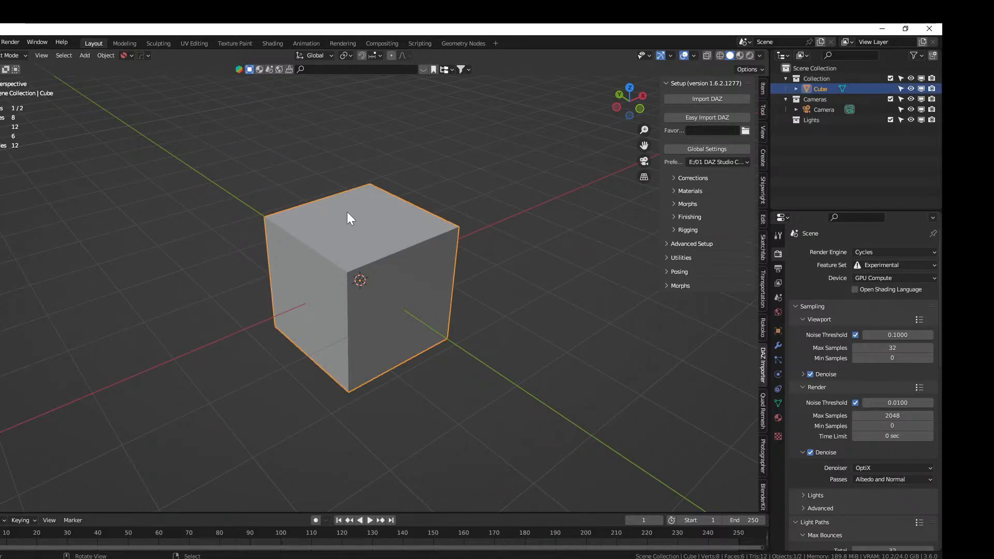
key("Delete")
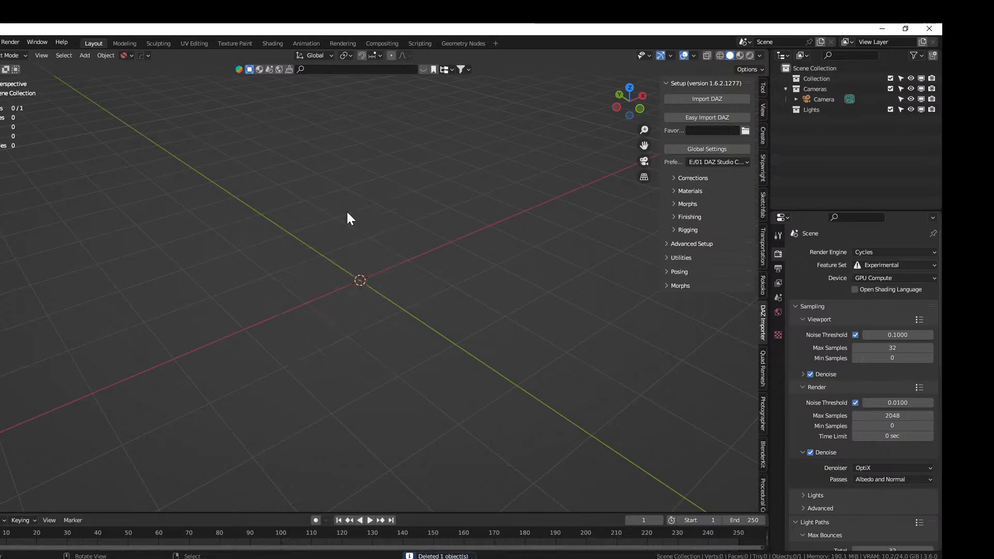
key("shift+a")
mouse_move(321, 254)
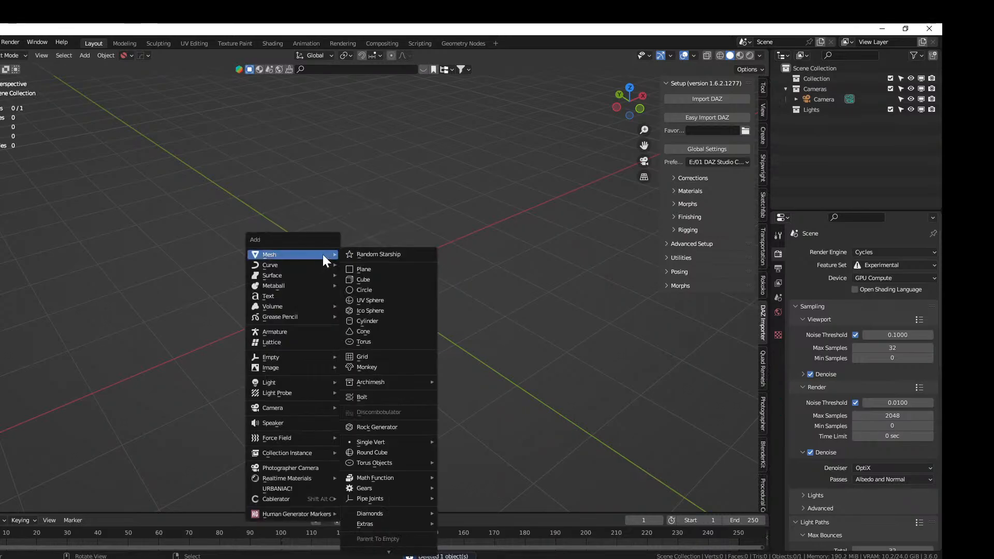
left_click(380, 268)
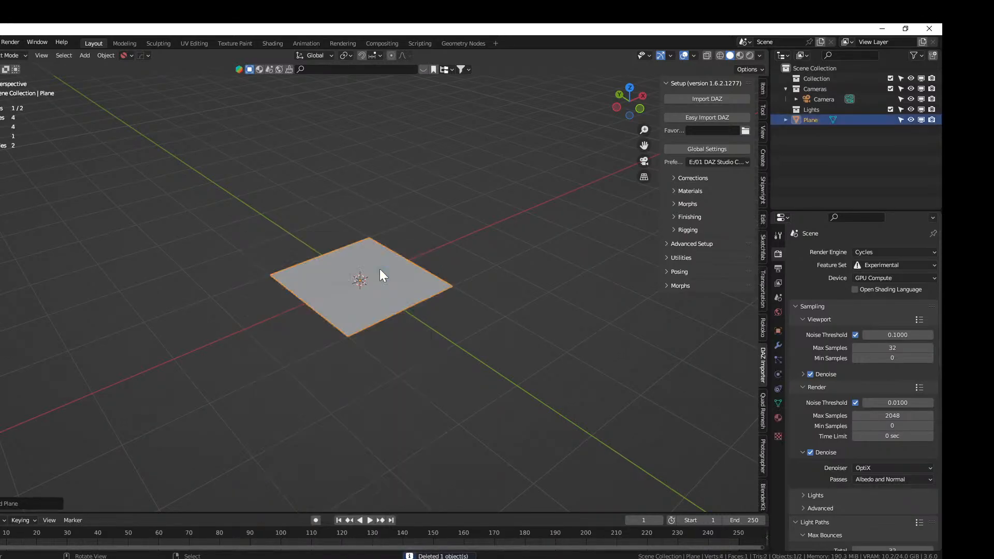
Scale the new plane up uniformly to about twice its original size
key("s")
left_click(351, 362)
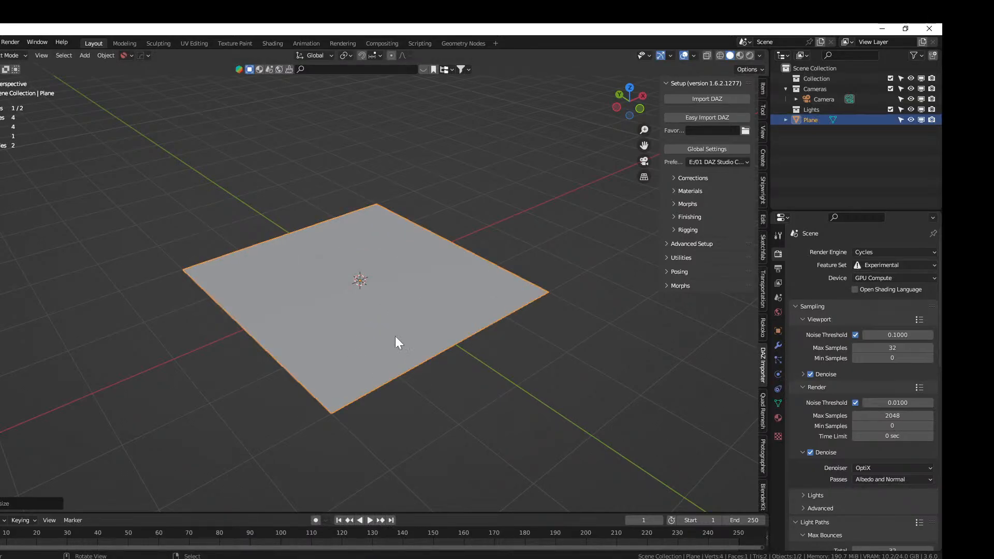
middle_click_drag(395, 339, 439, 366)
scroll(439, 365, "up", 3)
scroll(439, 366, "down", 4)
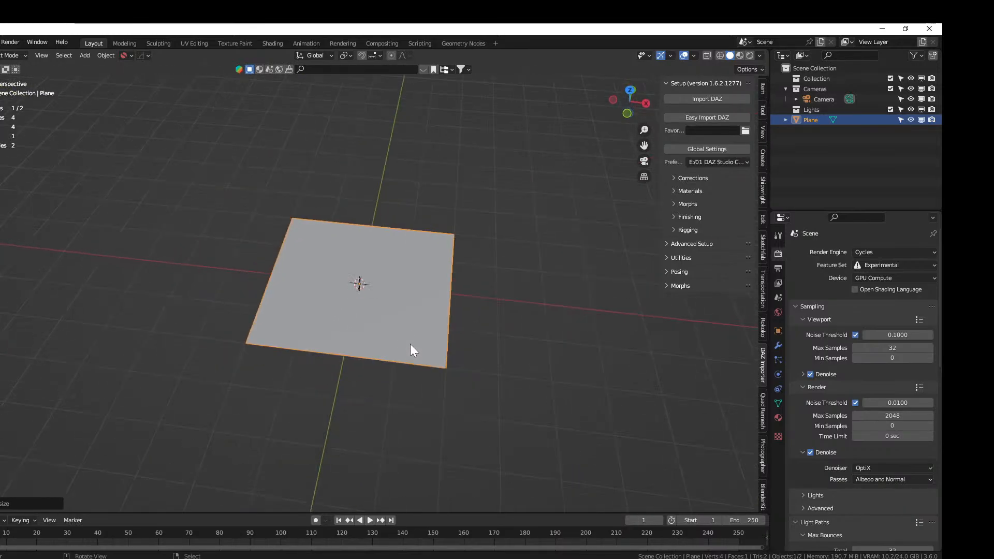
scroll(444, 360, "down", 2)
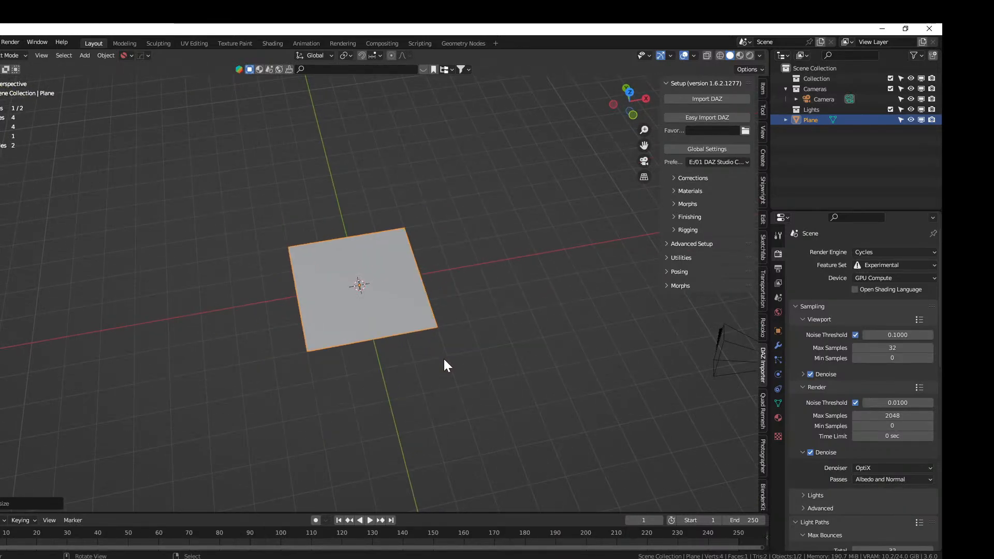
Scale the plane up uniformly by a factor of 5, viewed from the top
key("KP_7")
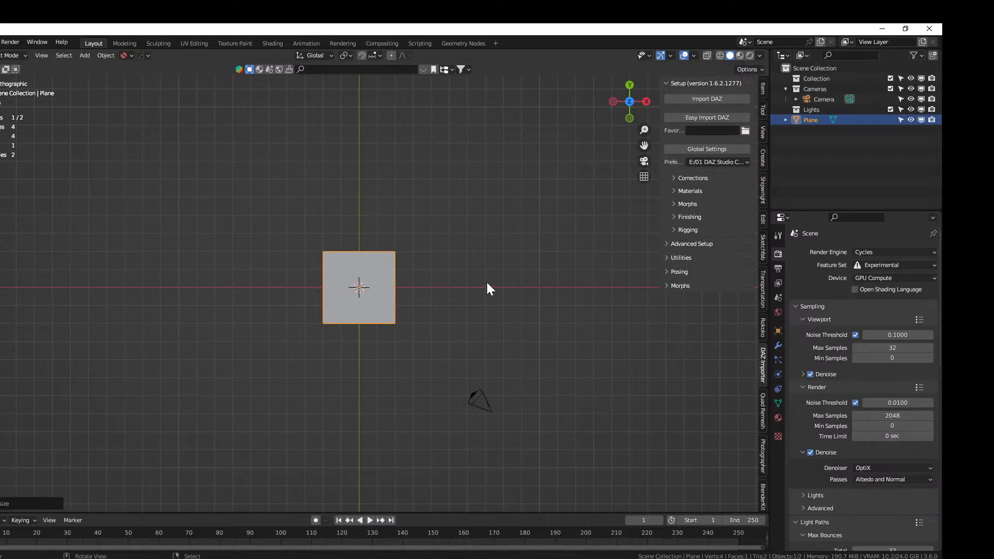
key("s")
key("5")
key("Return")
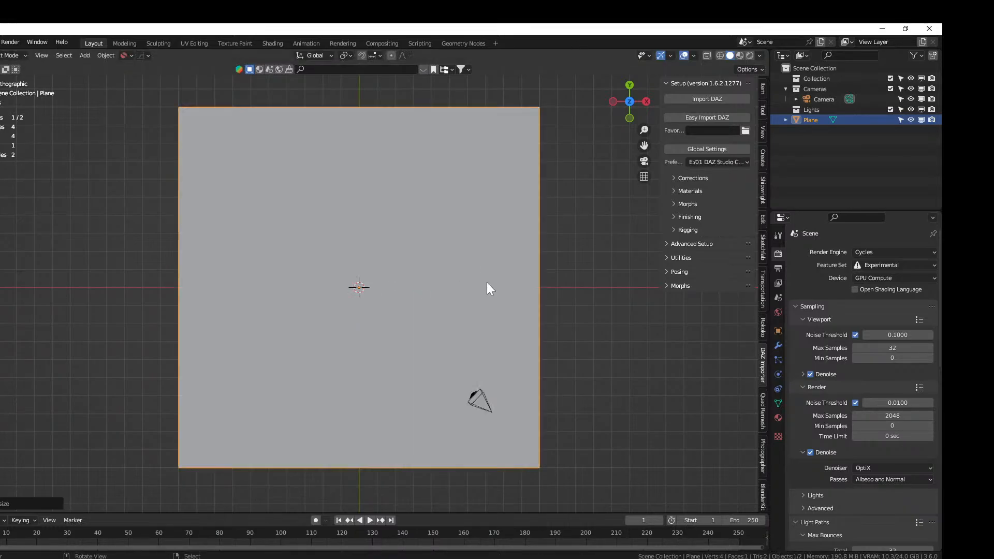
scroll(487, 282, "down", 6)
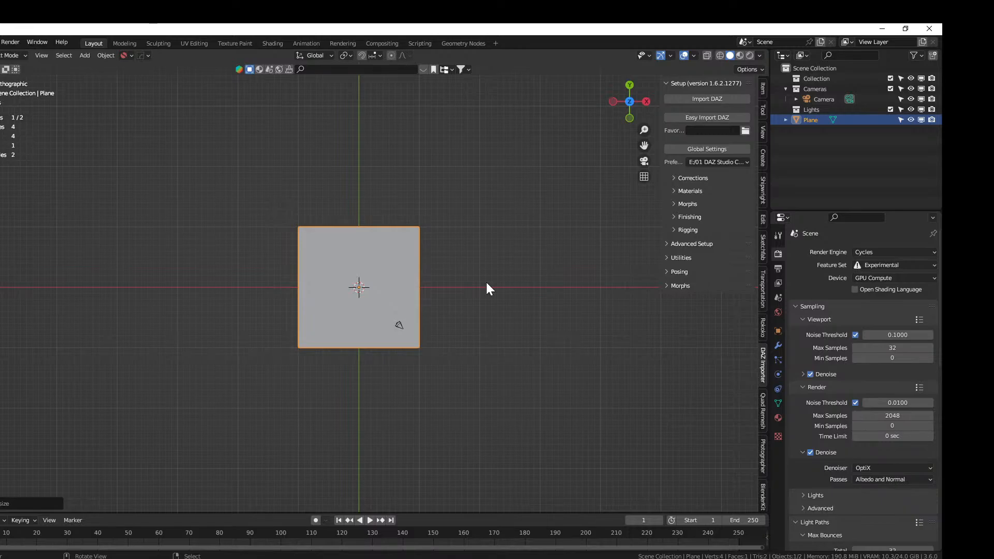
Scale the plane up by a further factor of 10 and apply its rotation and scale
key("s")
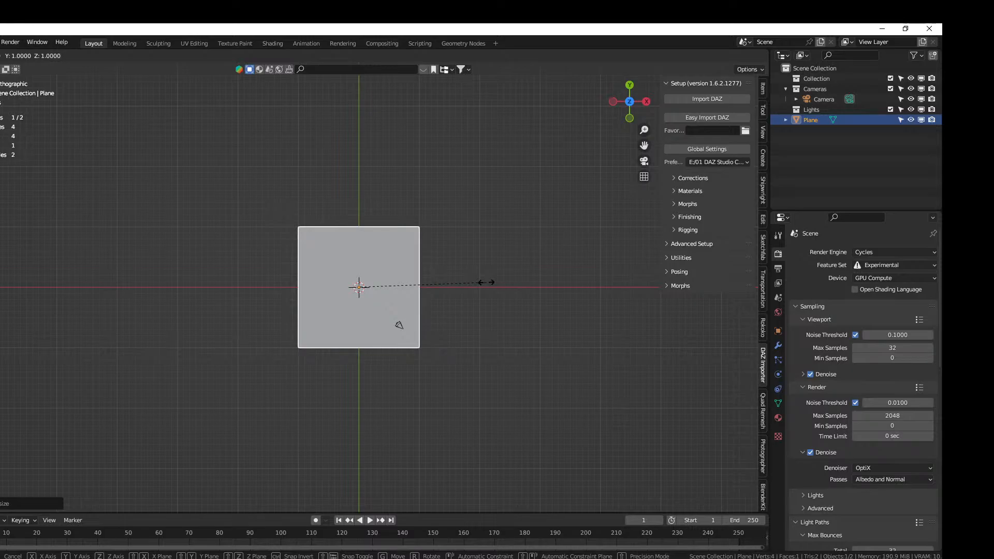
type("10")
key("Return")
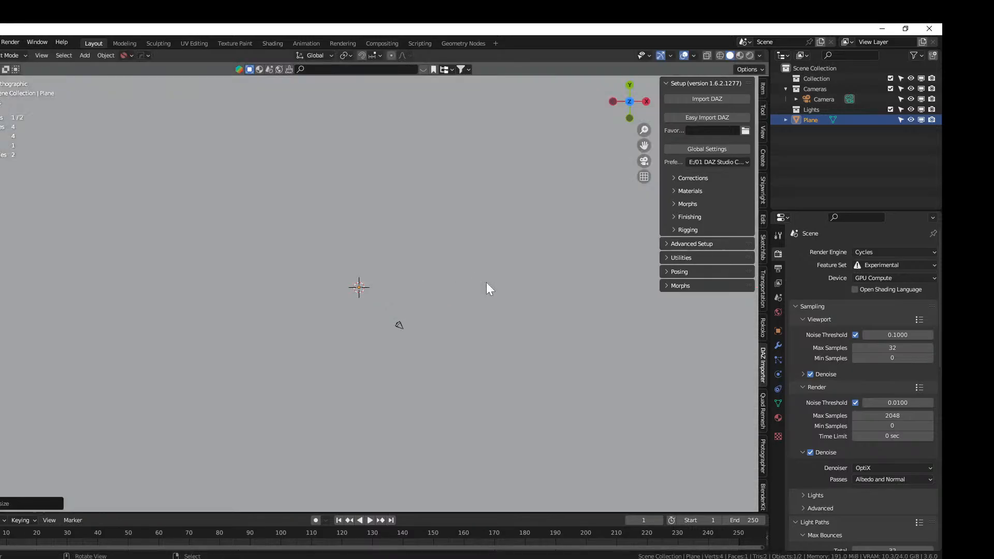
key("KP_Decimal")
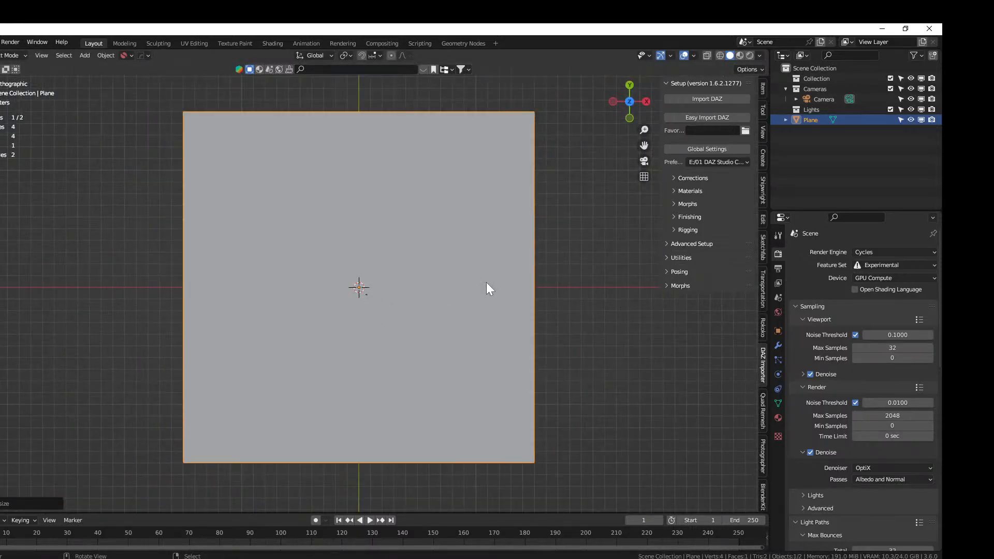
key("ctrl+a")
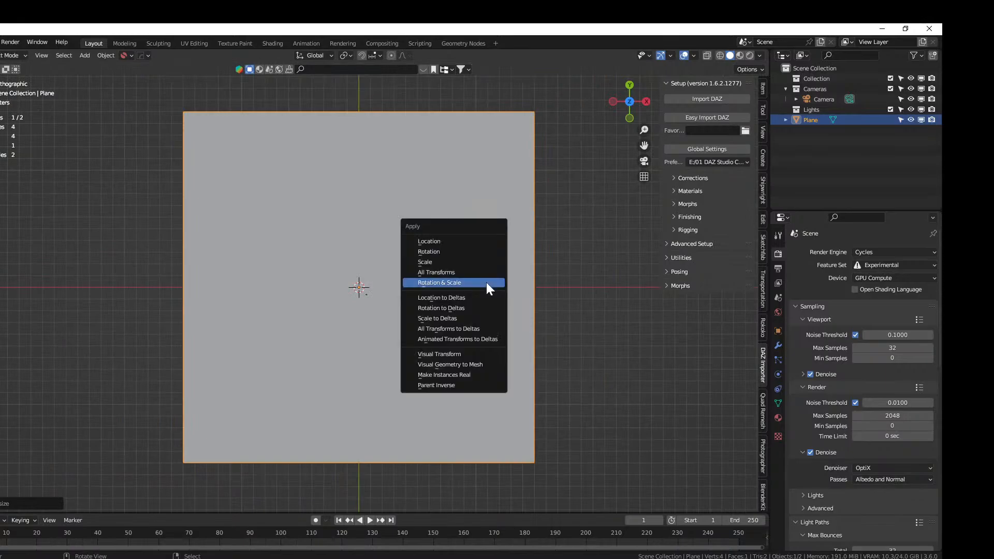
left_click(486, 282)
Subdivide the whole plane in Edit Mode with 15 cuts
key("Tab")
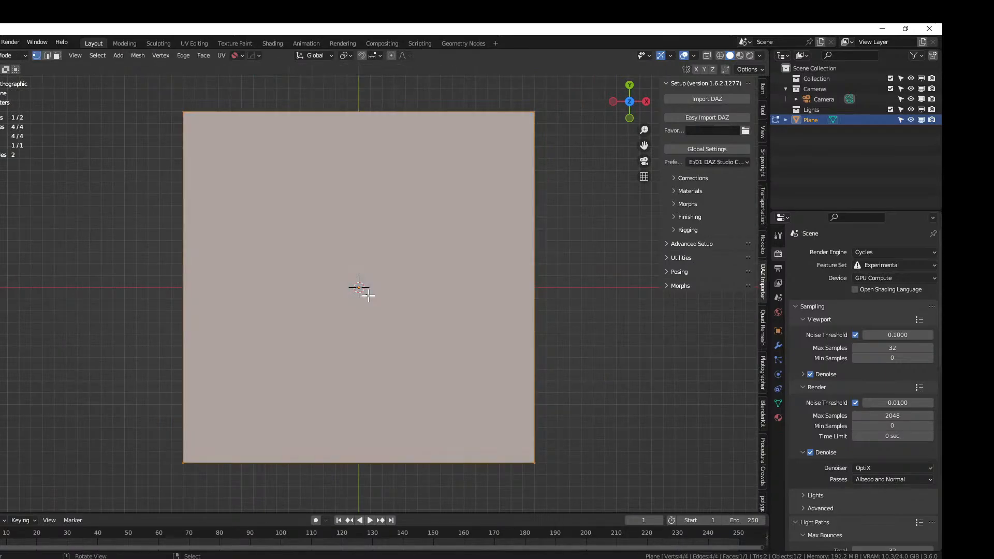
right_click(367, 295)
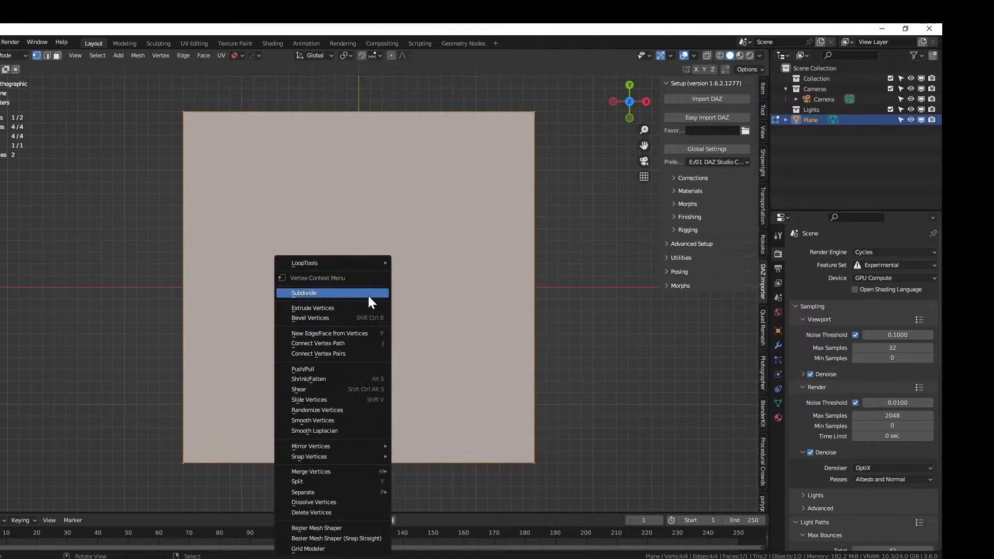
left_click(368, 296)
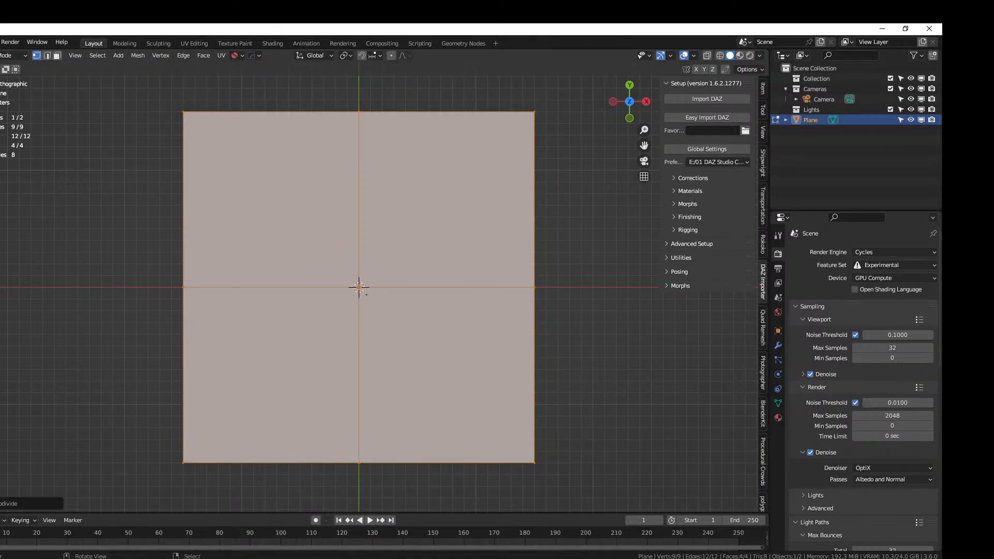
left_click(20, 503)
left_click(81, 432)
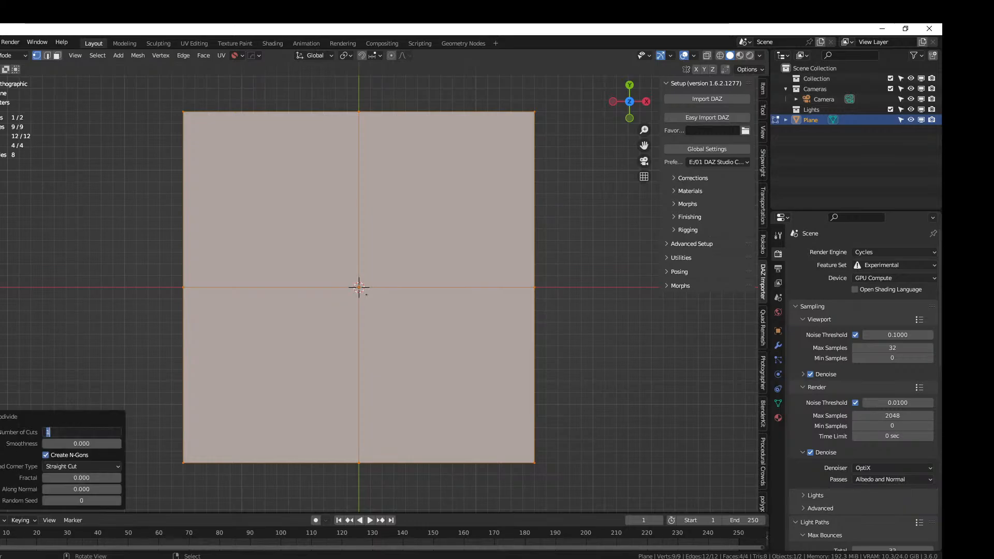
type("15")
key("Return")
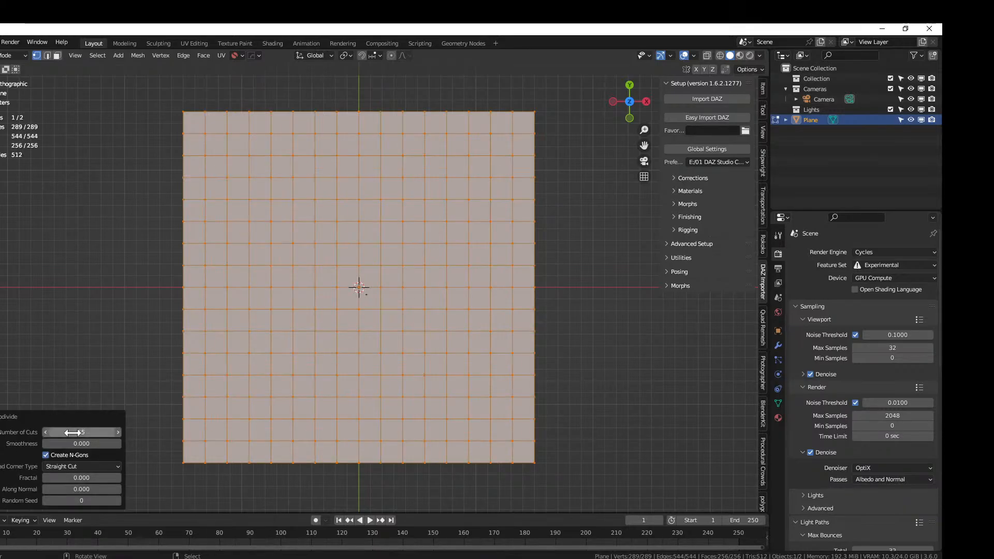
Examine the subdivided plane from several angles, both in Object Mode and in Edit Mode
scroll(274, 337, "up", 2)
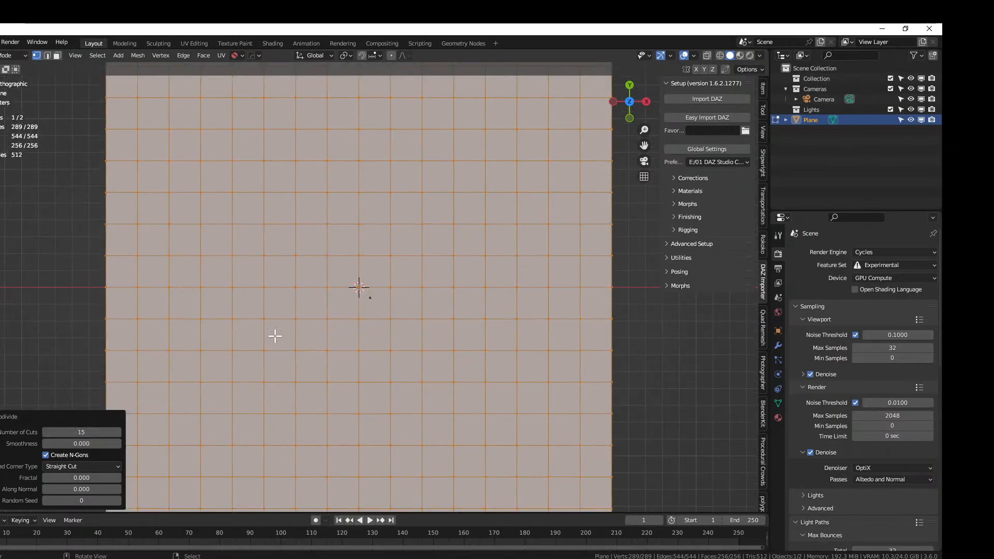
middle_click_drag(275, 336, 223, 292)
scroll(280, 295, "down", 3)
key("Tab")
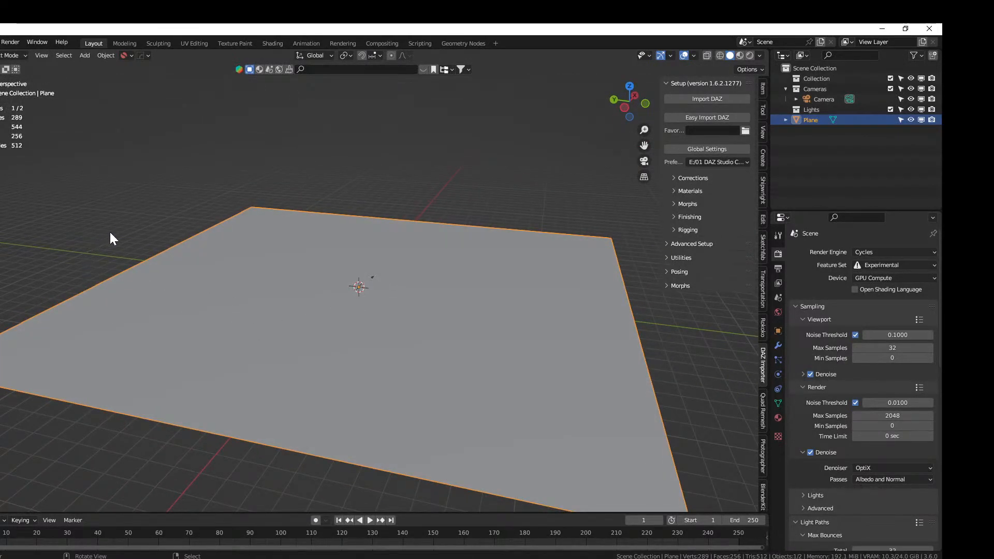
middle_click_drag(419, 337, 368, 364)
key("Tab")
scroll(368, 357, "up", 3)
scroll(368, 357, "up", 1)
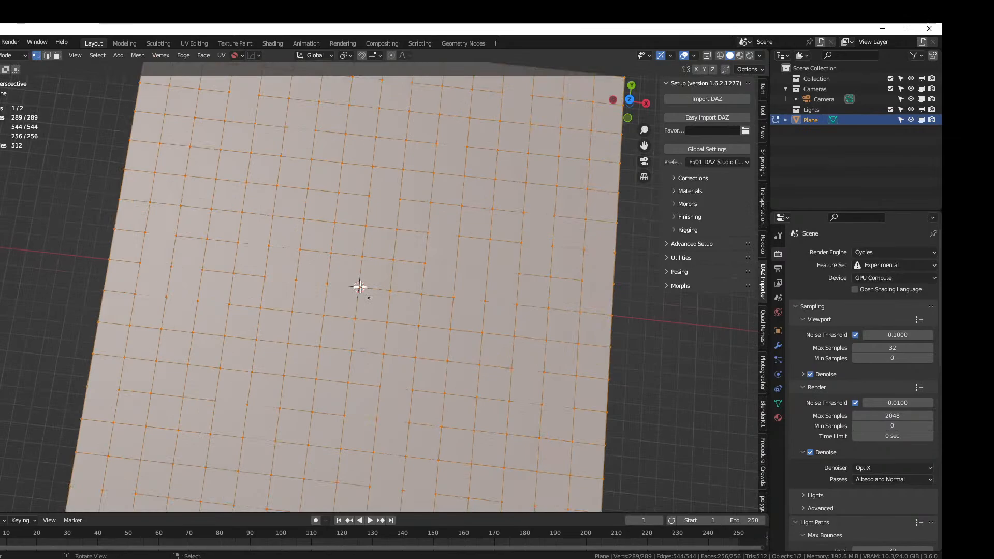
Select only the four faces around the plane's center with Circle Select in face mode, viewed from the top
key("KP_7")
scroll(359, 287, "up", 2)
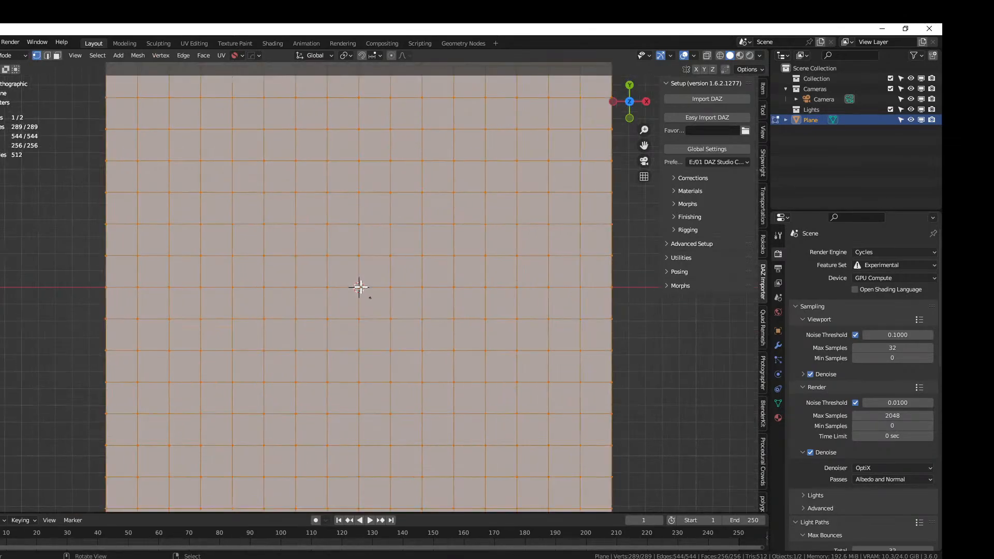
key("3")
left_click(132, 284)
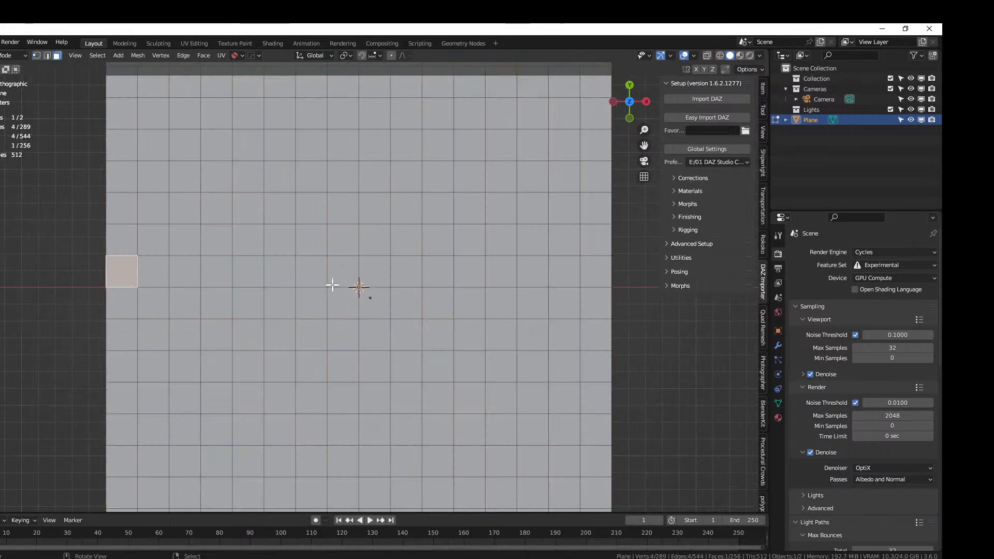
key("c")
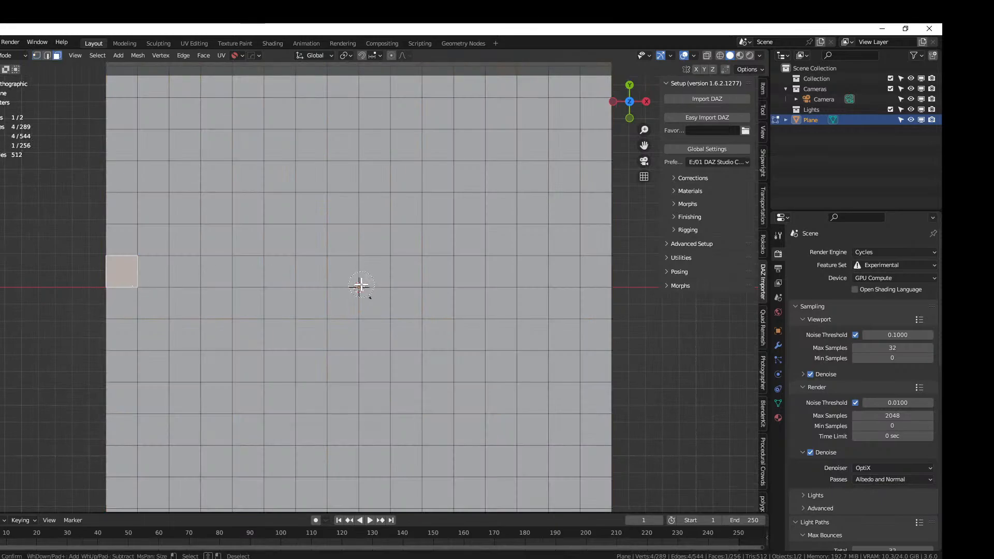
left_click(359, 287)
middle_click(111, 272)
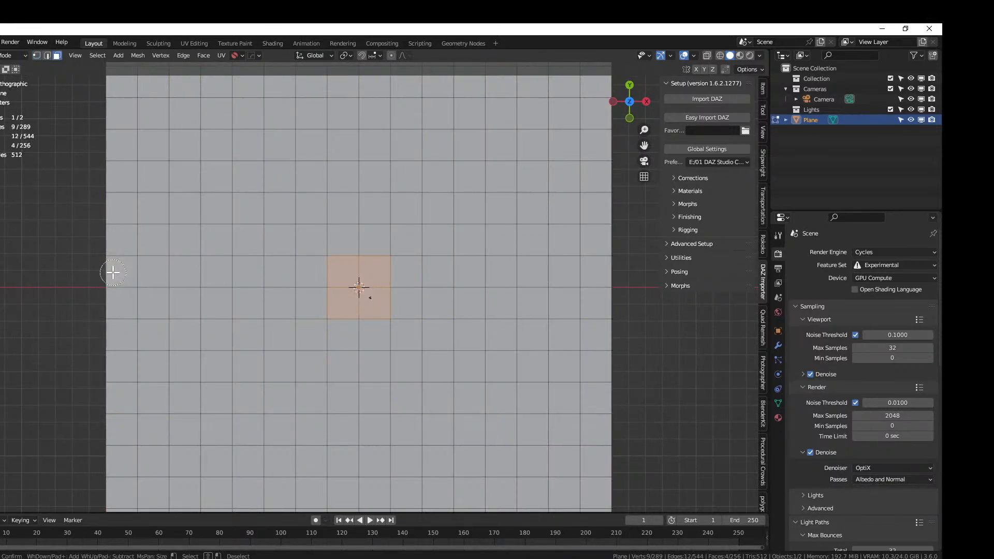
right_click(112, 272)
Grow the face selection evenly outward from the center until it covers the central 10 by 10 block of faces
key("ctrl+KP_Add")
key("ctrl+KP_Add")
key("ctrl+KP_Add")
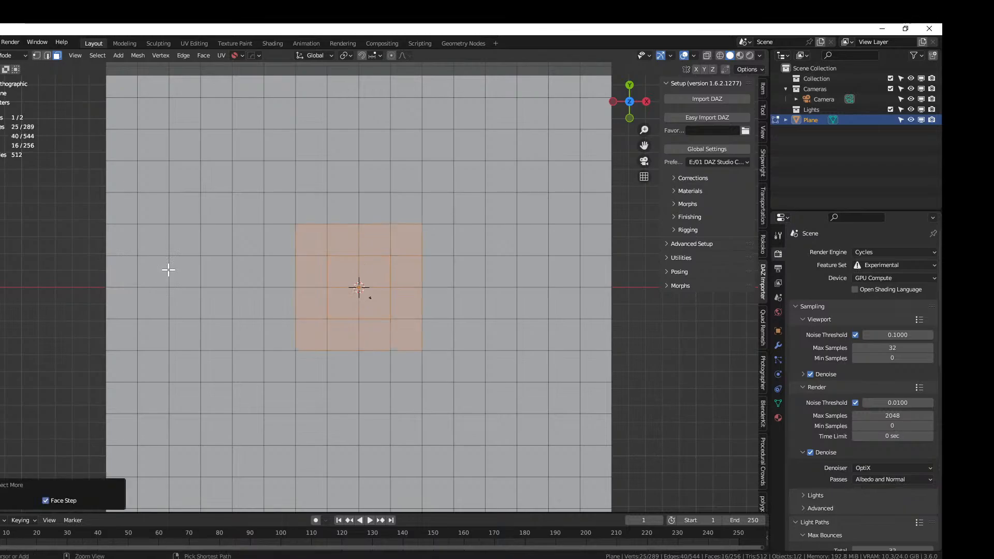
key("ctrl+KP_Add")
key("ctrl+KP_Add")
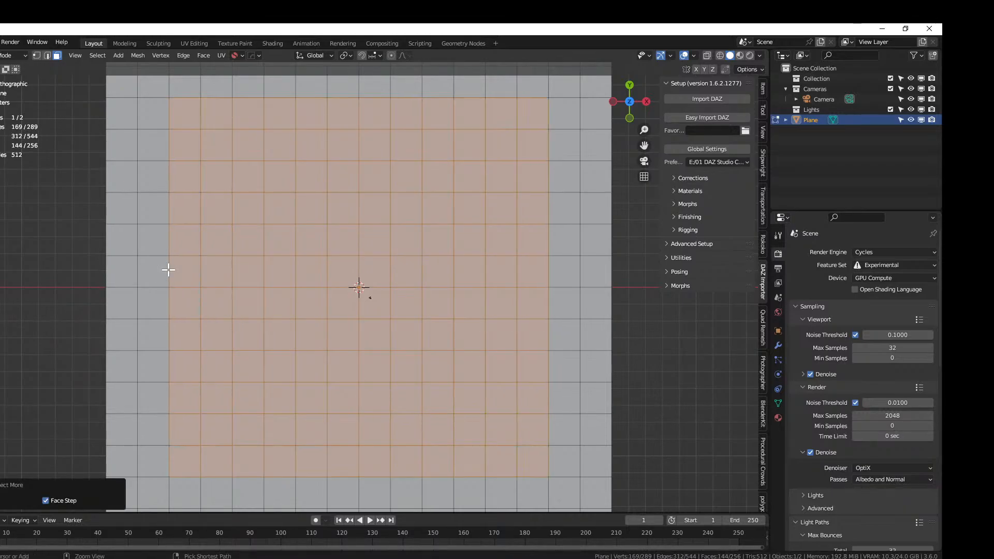
key("ctrl+KP_Subtract")
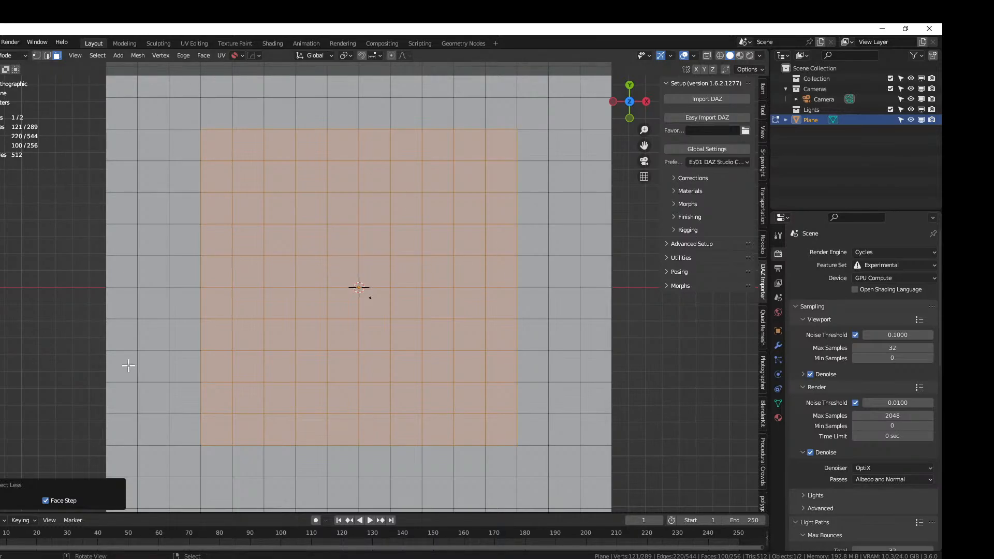
Invert the selection and delete the outer border faces surrounding the central block
key("ctrl+i")
key("x")
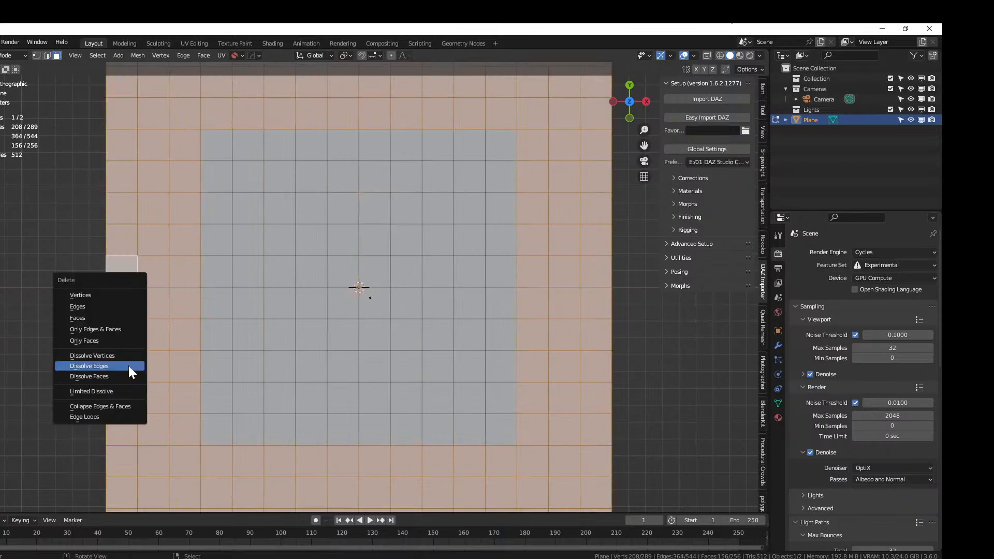
left_click(100, 317)
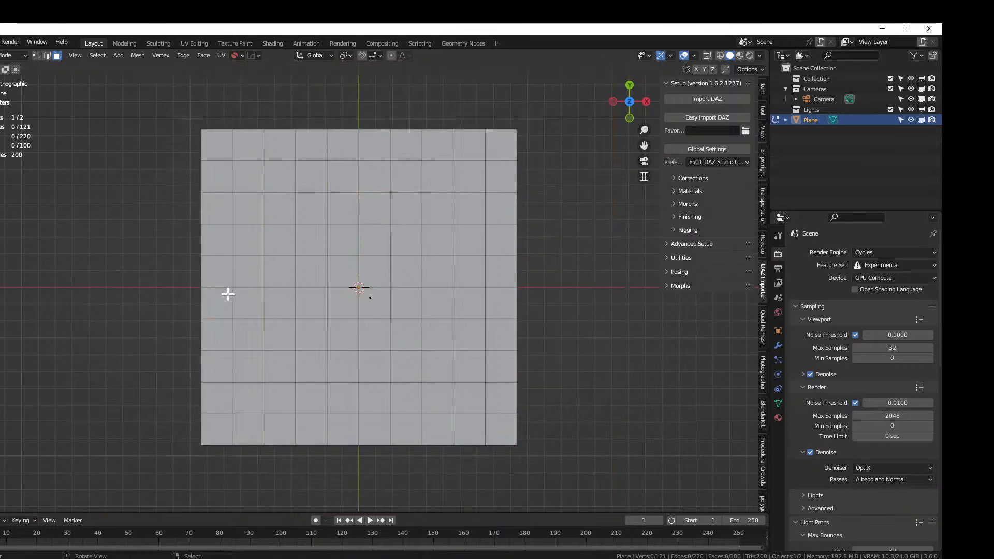
Box-select the plane's two left columns, three top rows and two right columns of faces, viewed from the top
middle_click_drag(254, 297, 297, 233)
scroll(292, 251, "down", 3)
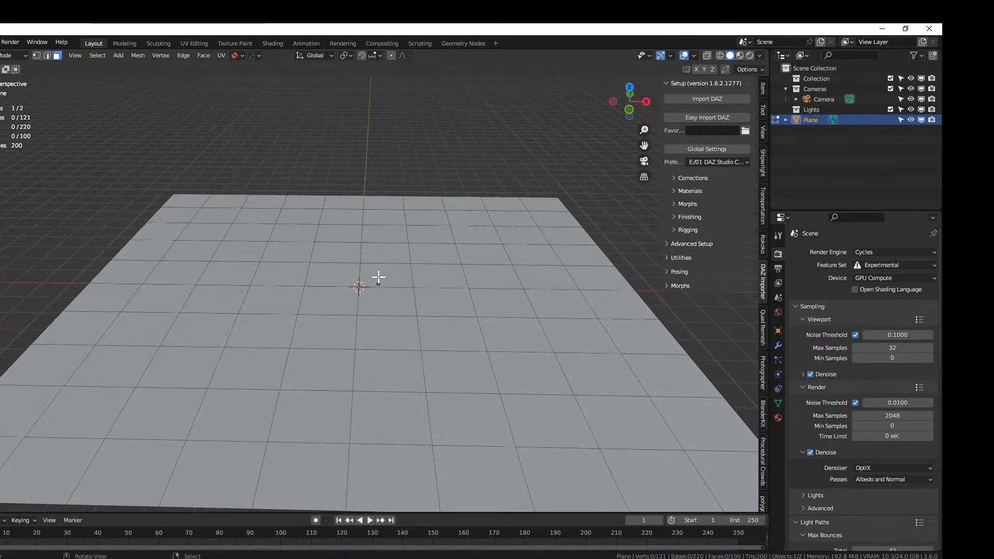
middle_click_drag(388, 268, 390, 333)
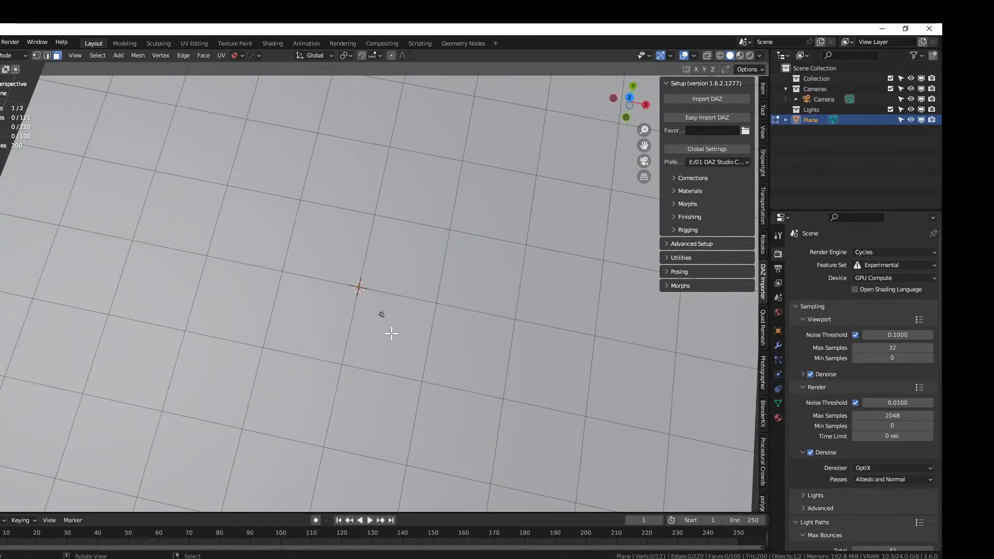
key("KP_7")
scroll(391, 333, "down", 4)
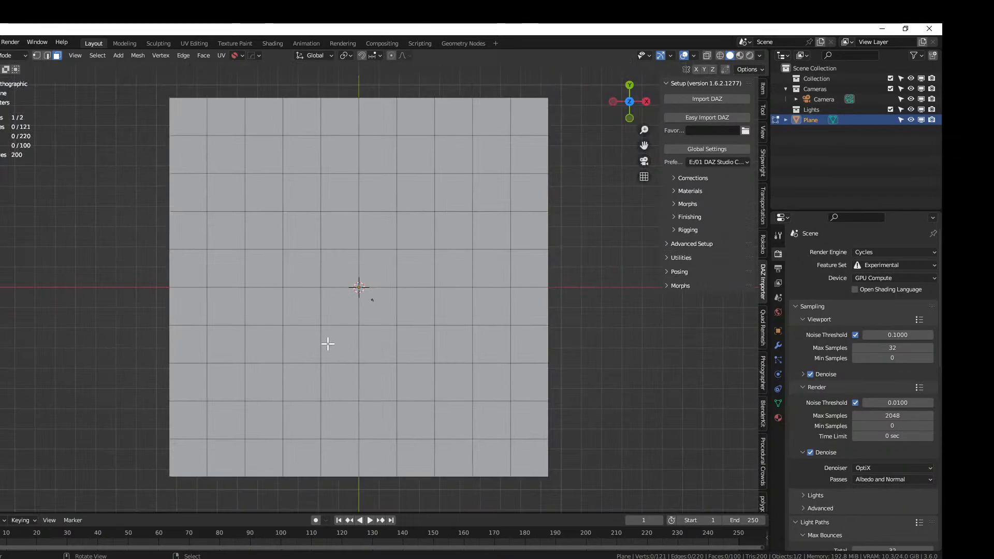
key("b")
left_click_drag(156, 85, 242, 476)
key("b")
left_click_drag(231, 113, 537, 201)
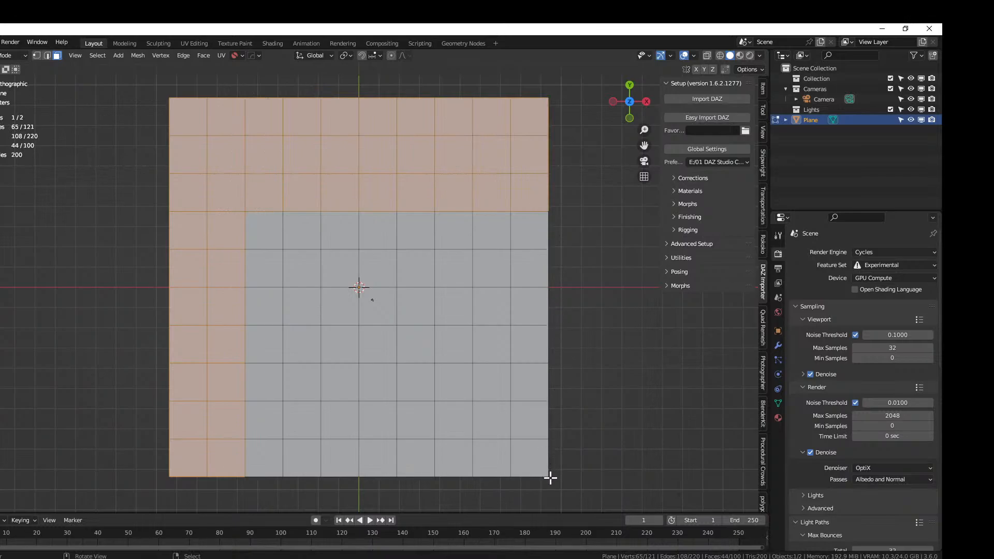
key("b")
left_click_drag(556, 485, 479, 209)
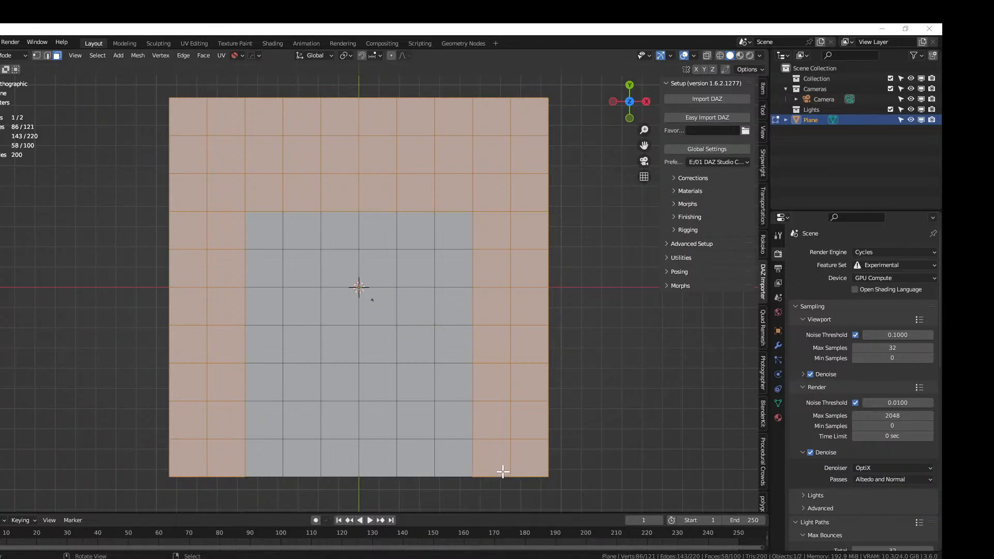
Extend the face selection with the right half of the plane's two bottom rows
left_click_drag(522, 494, 377, 405)
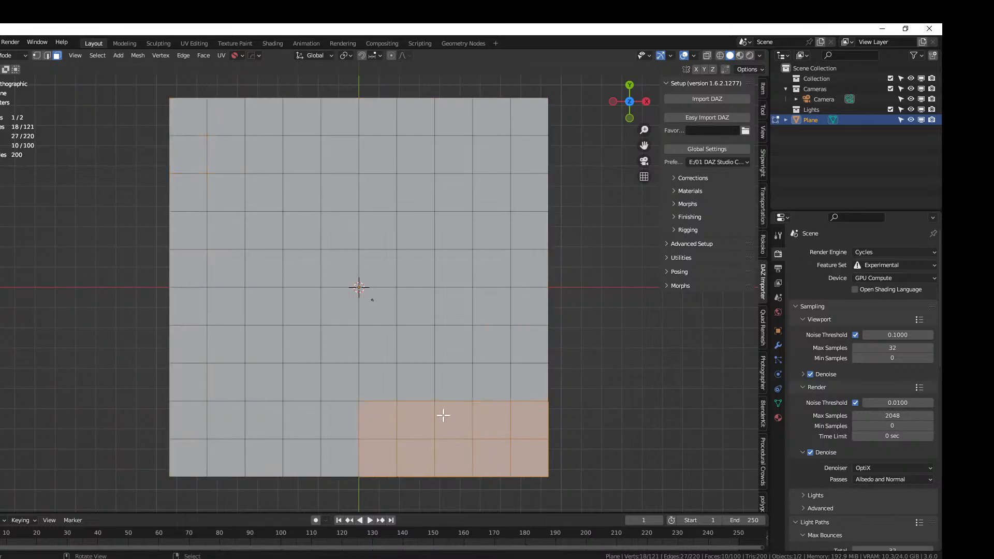
key("ctrl+z")
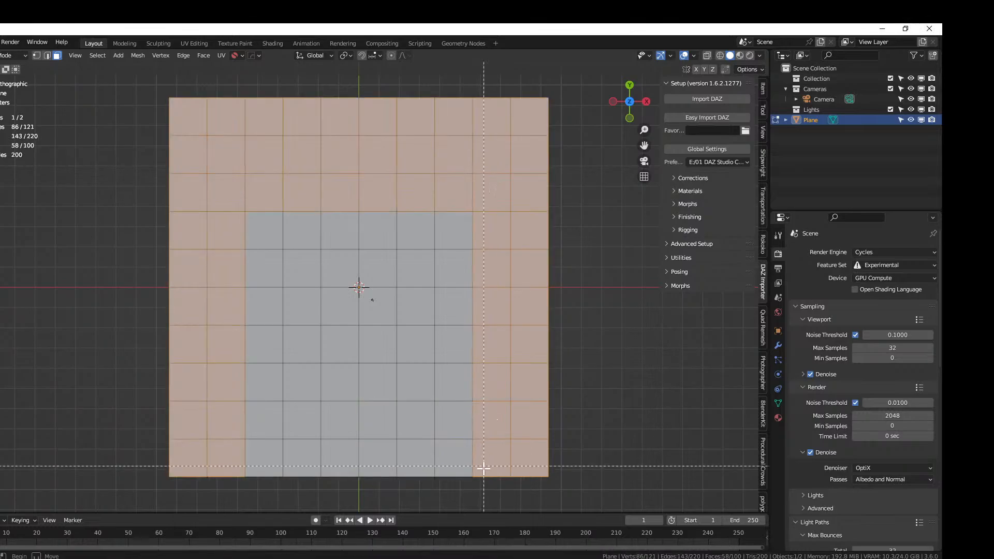
key("b")
left_click_drag(489, 482, 377, 406)
Return to Object Mode and apply the plane's rotation and scale
middle_click_drag(446, 395, 470, 318)
key("Tab")
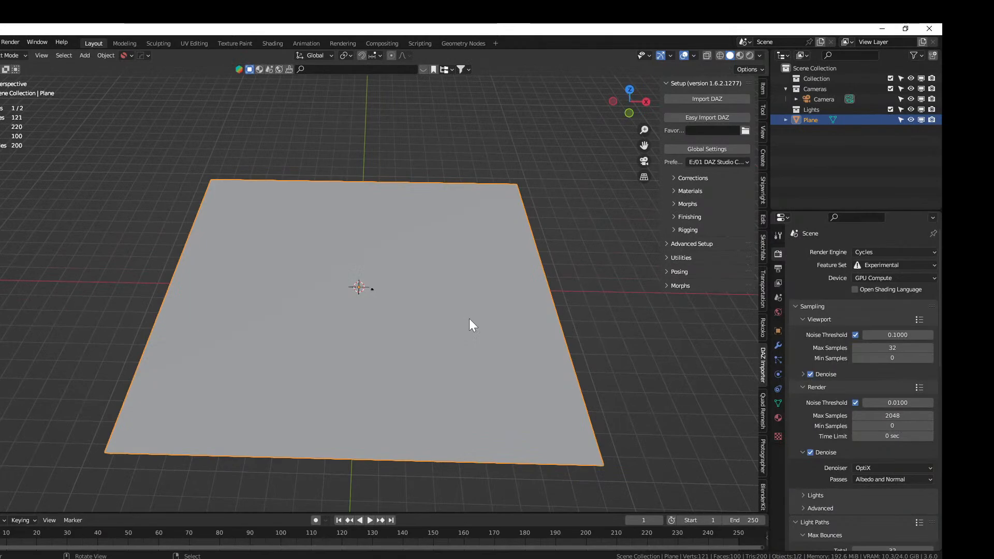
key("ctrl+a")
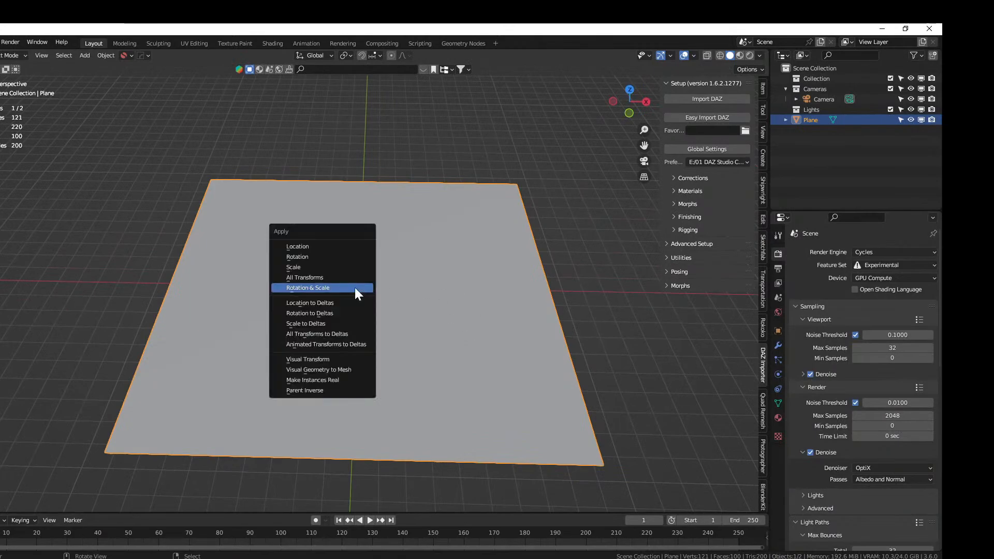
left_click(355, 287)
middle_click_drag(355, 287, 385, 283)
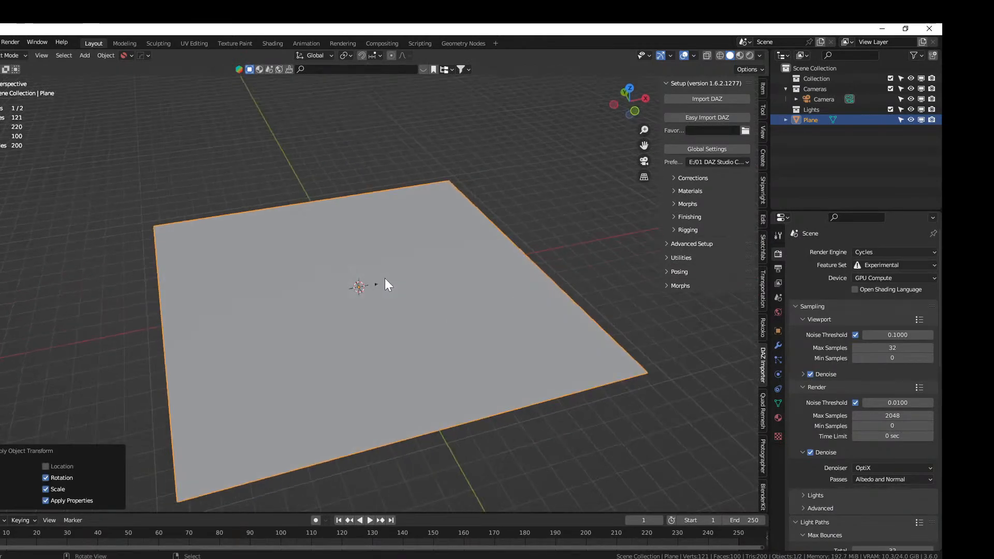
Set the maximum and minimum inset depth of loop 1 to 4 in Random Loop Extrude
key("shift+q")
left_click(385, 279)
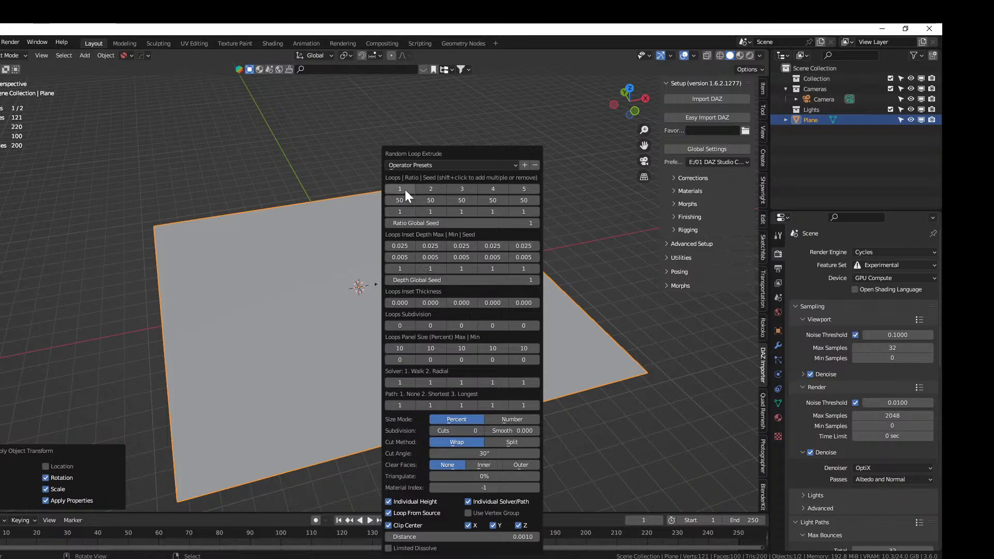
double_click(397, 246)
type("0")
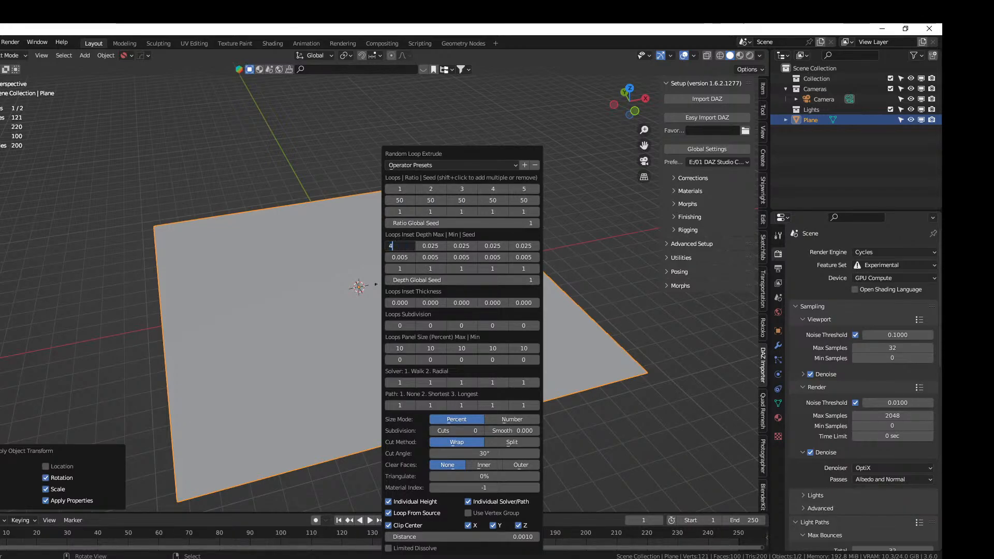
key("Return")
left_click(398, 257)
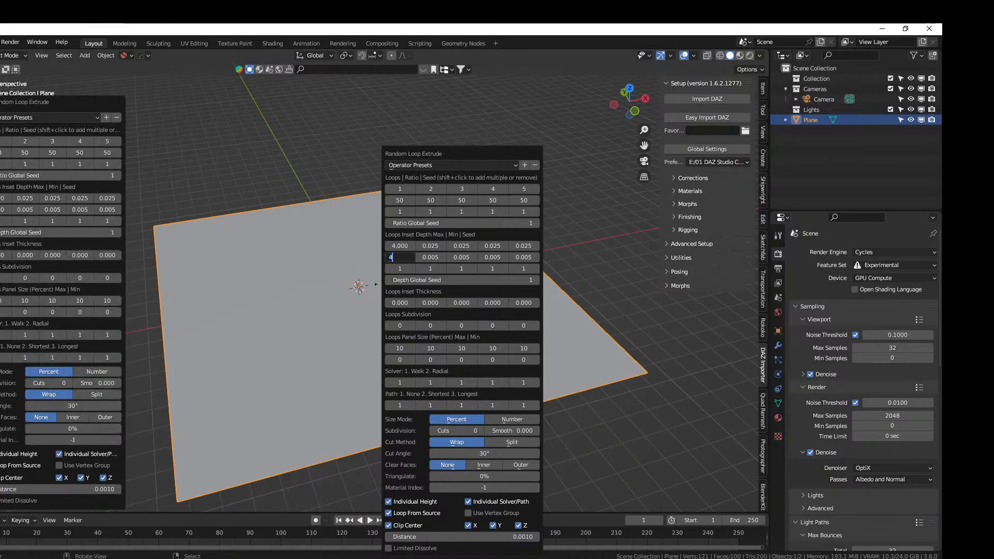
key("Return")
Check the selected border faces in Edit Mode and review the Random Loop Extrude options
key("Tab")
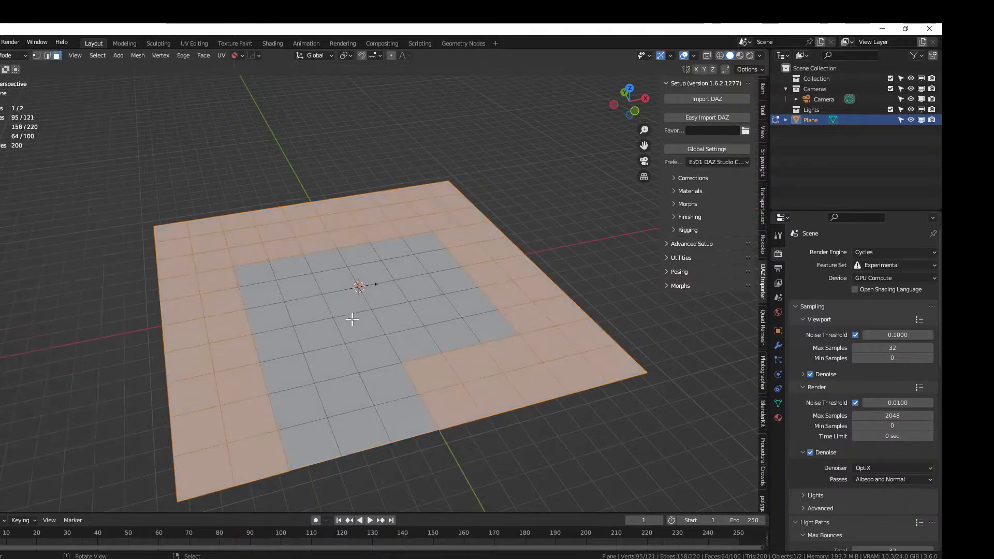
middle_click_drag(350, 317, 333, 317)
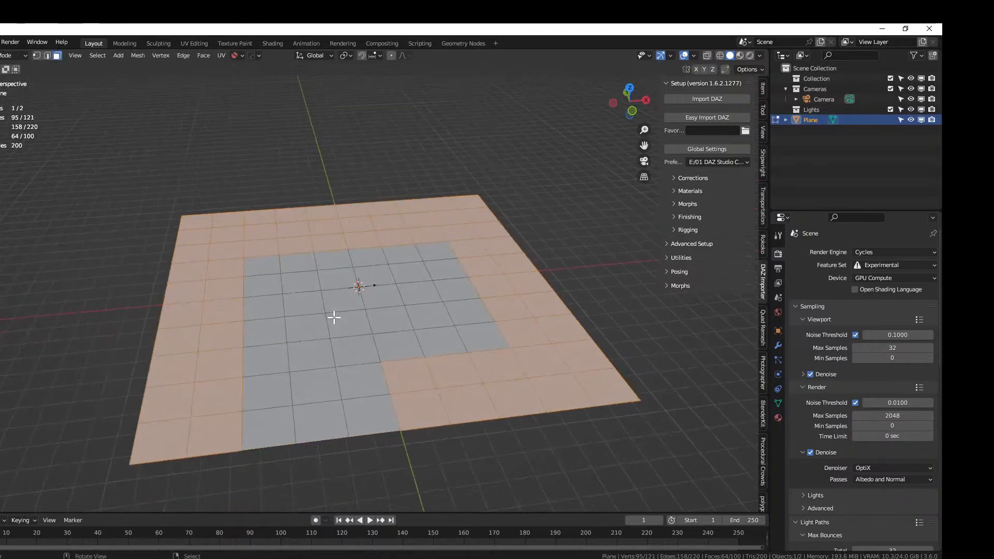
key("Tab")
key("shift+alt+q")
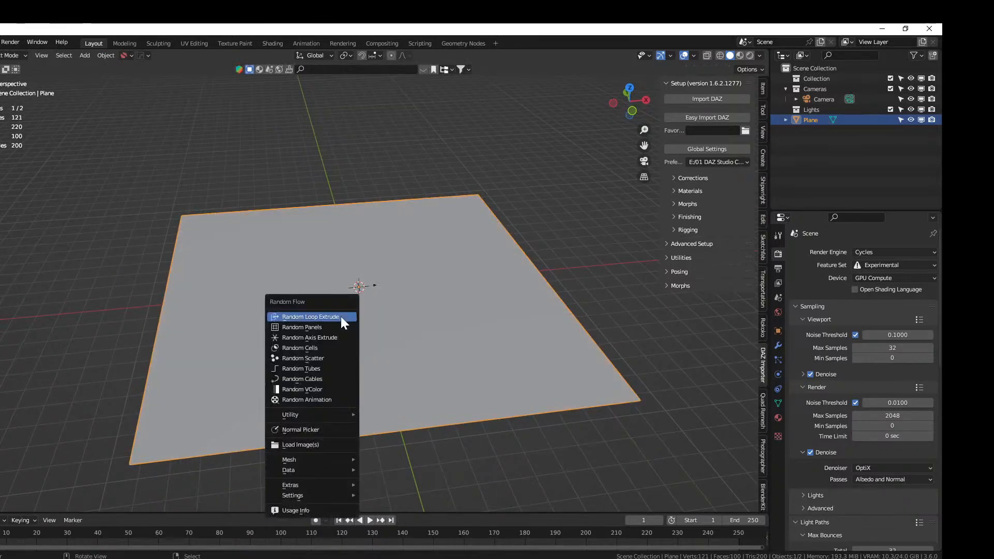
left_click(341, 316)
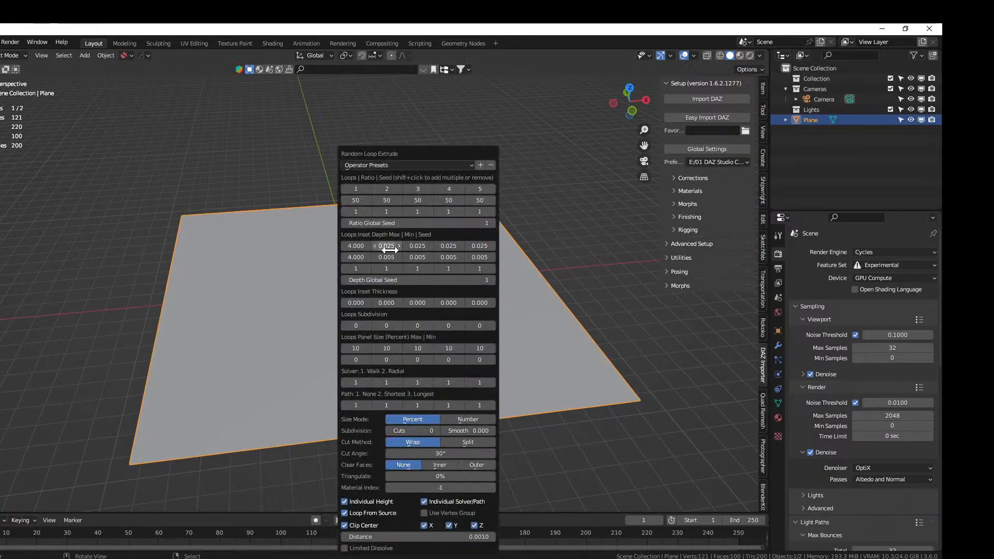
left_click(368, 212)
middle_click_drag(246, 277, 239, 321)
key("Tab")
scroll(241, 306, "up", 3)
scroll(241, 308, "up", 2)
key("Tab")
Run Random Loop Extrude on the plane with loop 1 enabled and its subdivision at 0
key("shift+q")
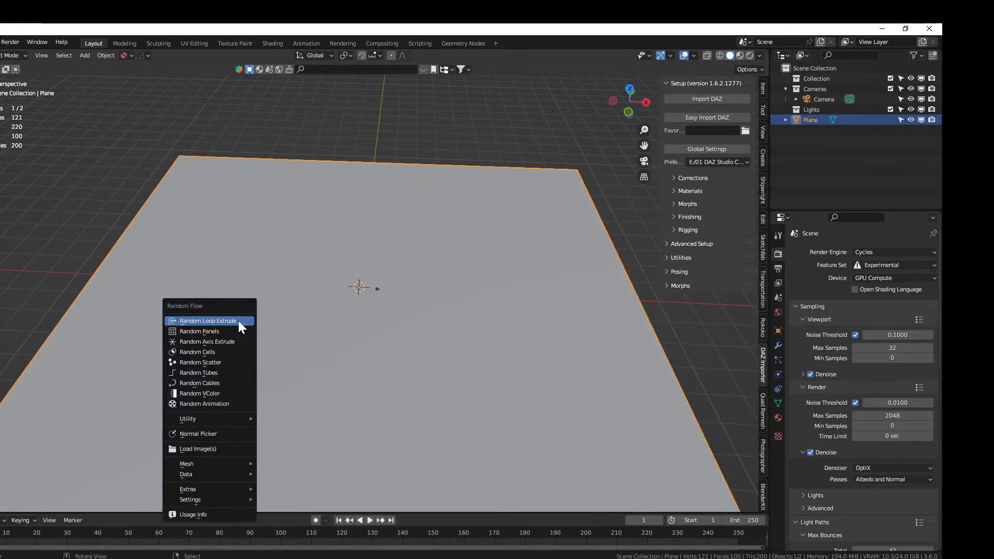
left_click(238, 321)
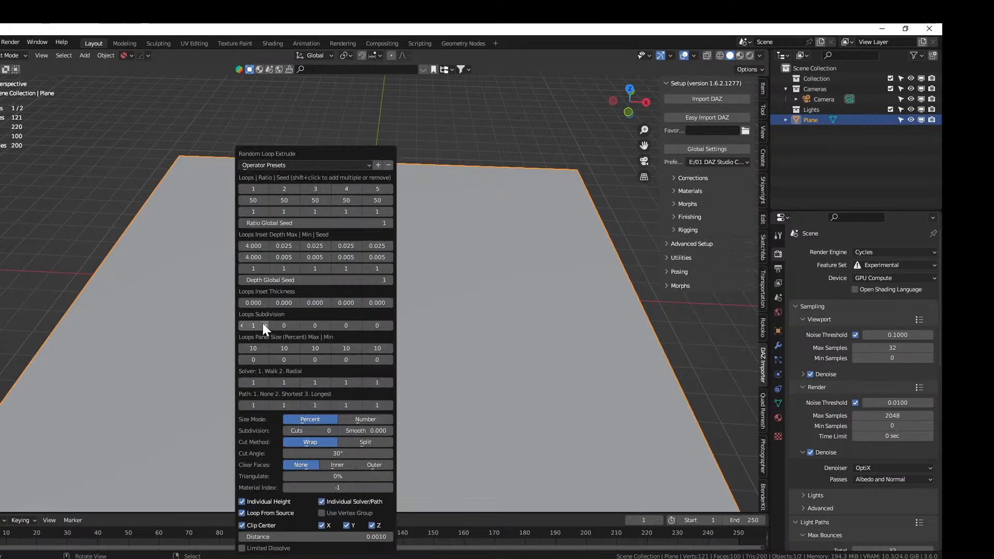
left_click(257, 190)
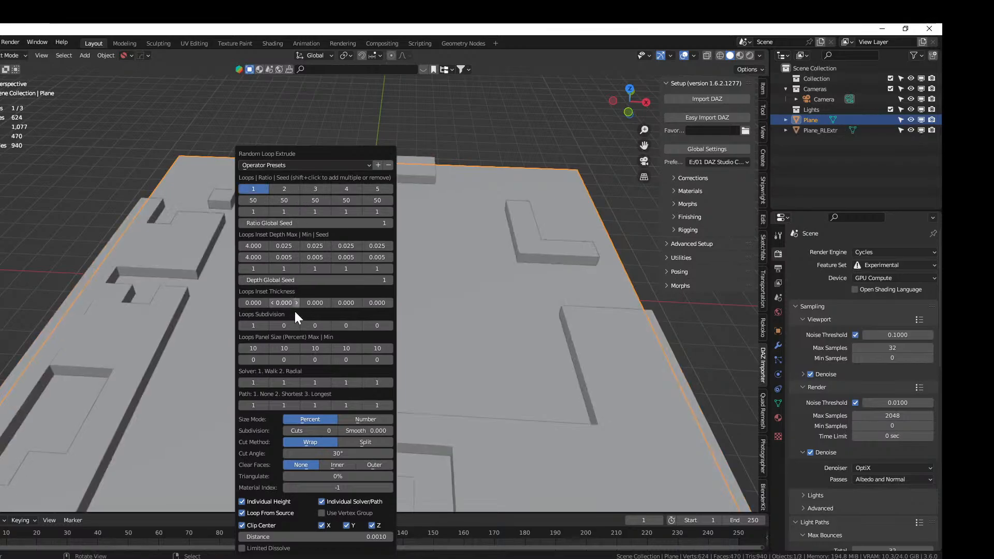
left_click(241, 325)
scroll(446, 254, "down", 2)
middle_click_drag(434, 265, 430, 296)
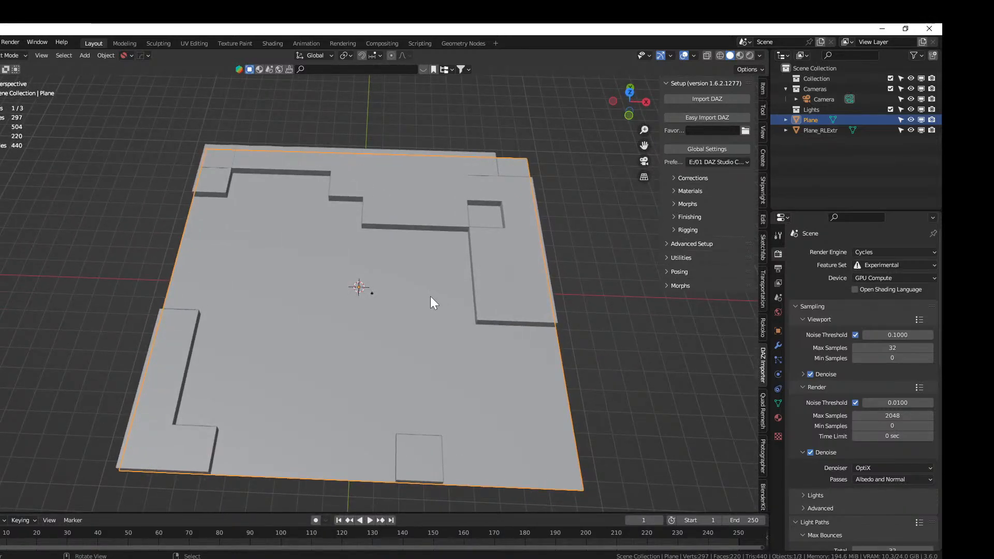
Change the seed of loop 1 to 2 and its ratio to 75
middle_click_drag(431, 296, 419, 256)
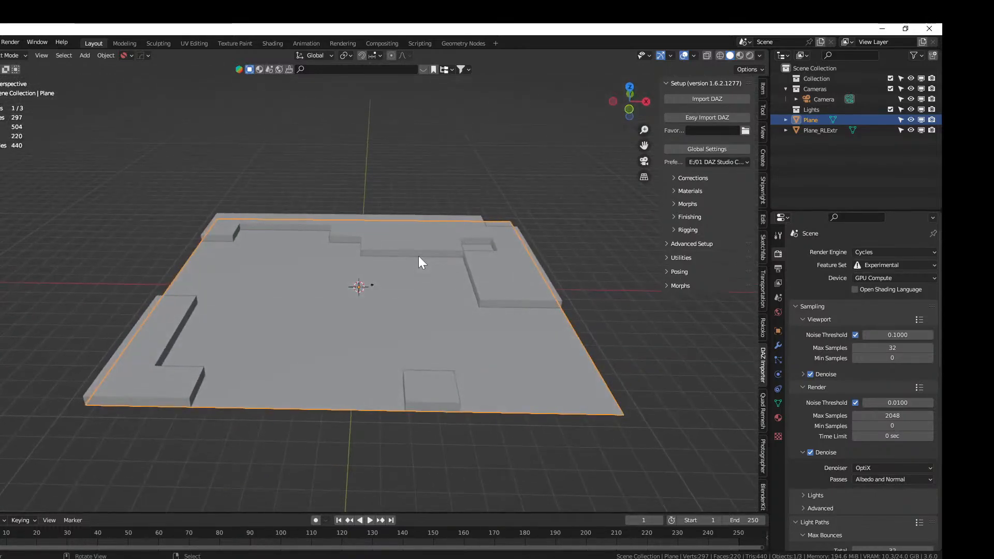
scroll(409, 258, "up", 1)
key("F9")
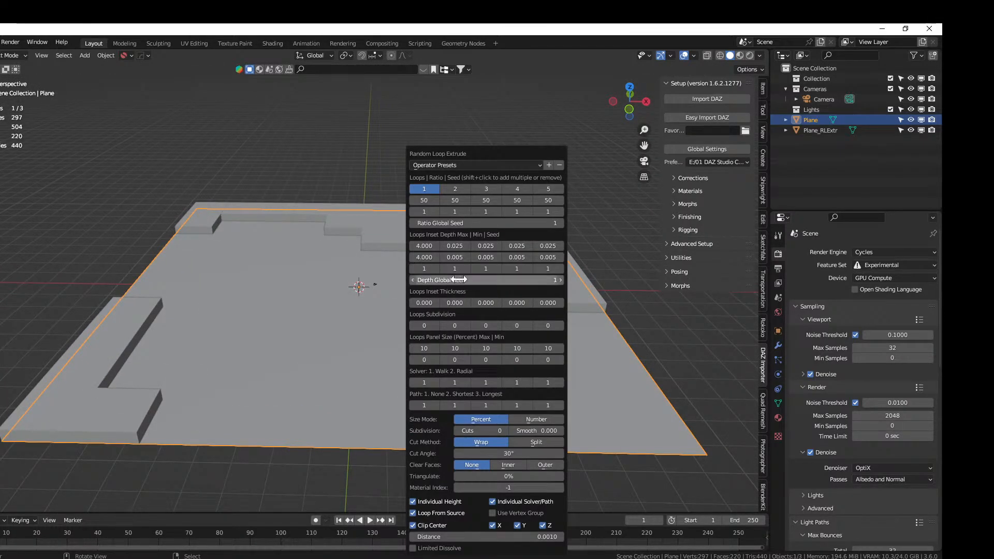
left_click(436, 212)
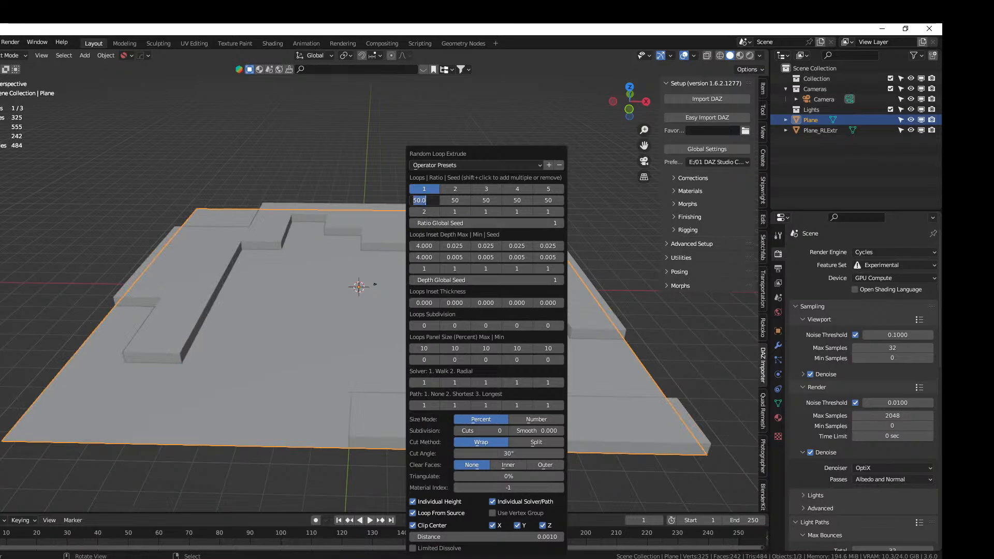
type("75")
key("Return")
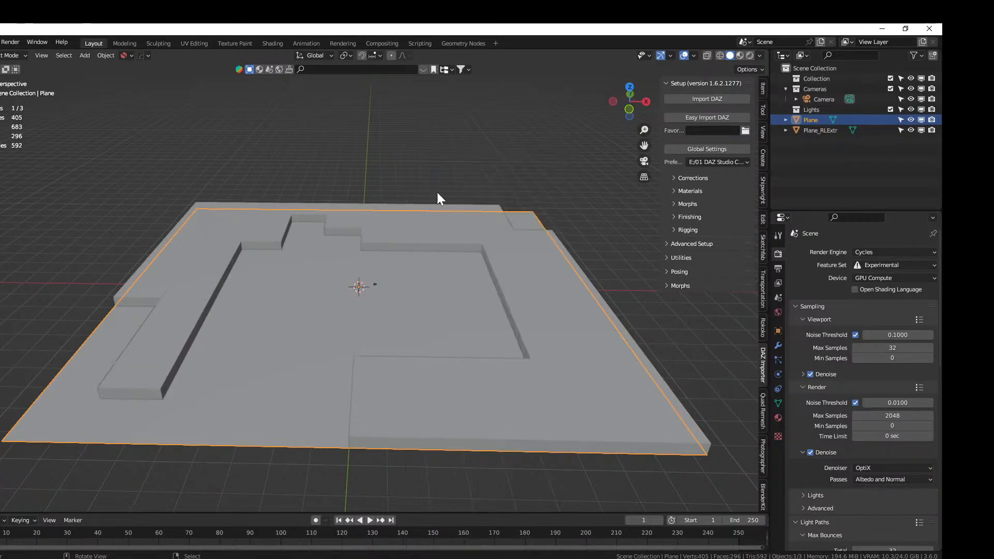
Cycle through variations of the extruded border by raising the seed of loop 1 to 6
middle_click_drag(437, 194, 488, 244)
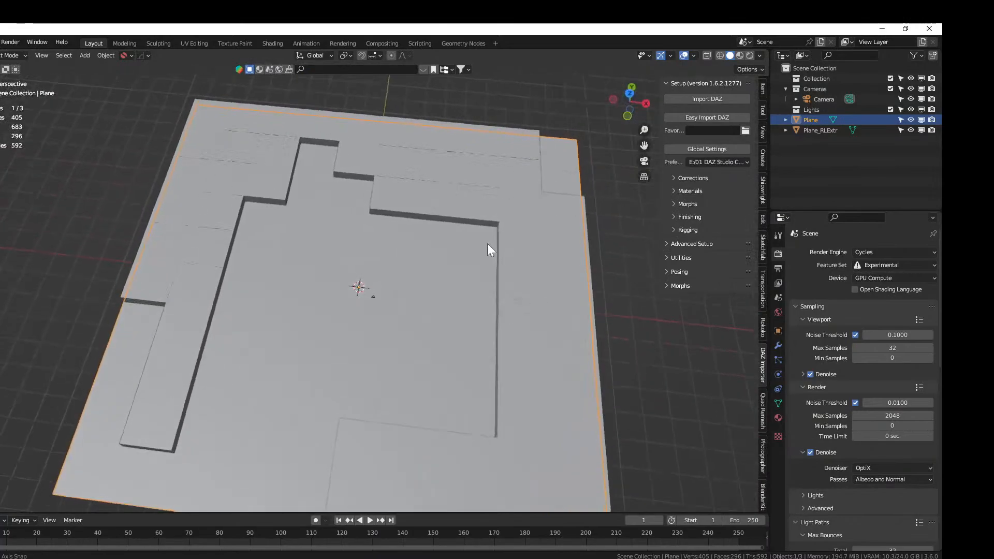
key("F9")
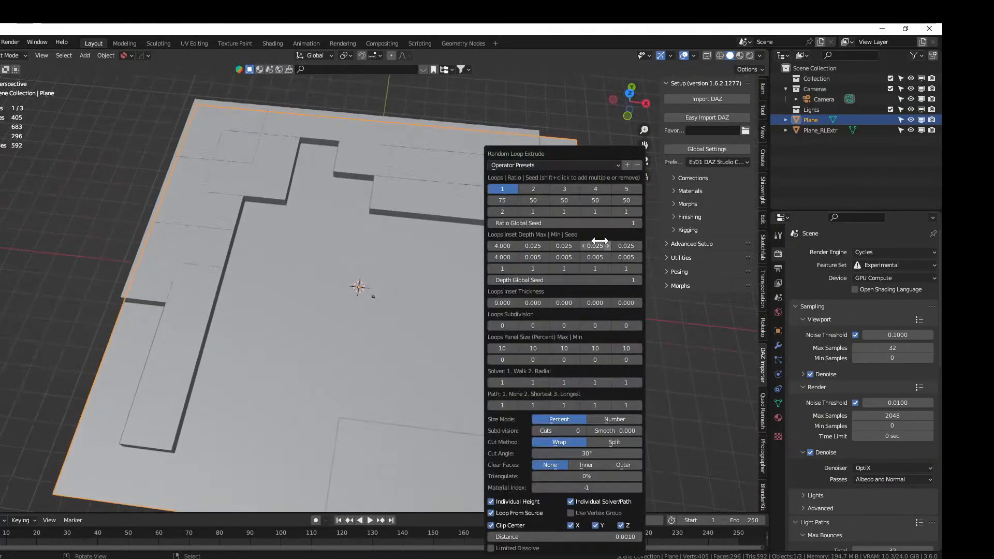
left_click(517, 213)
left_click(515, 212)
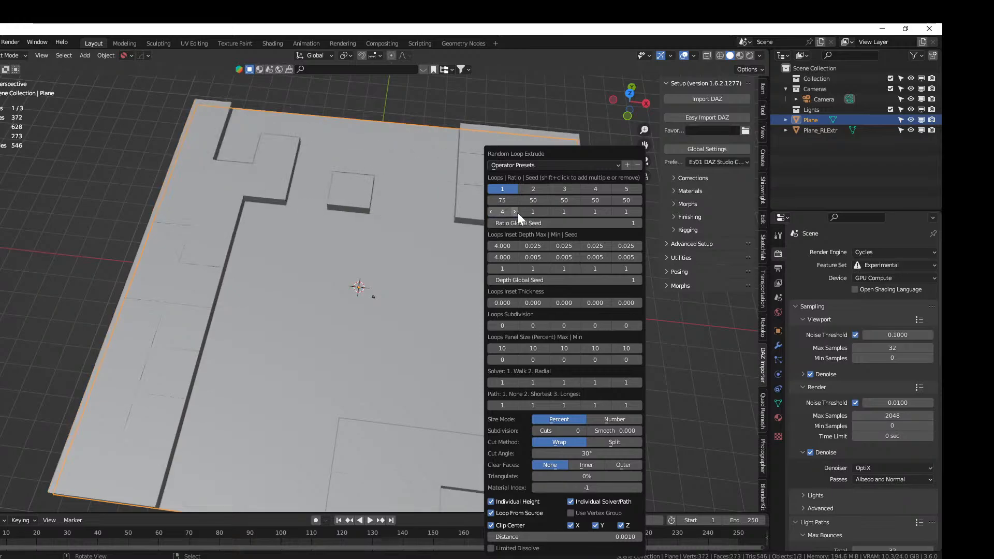
left_click(515, 212)
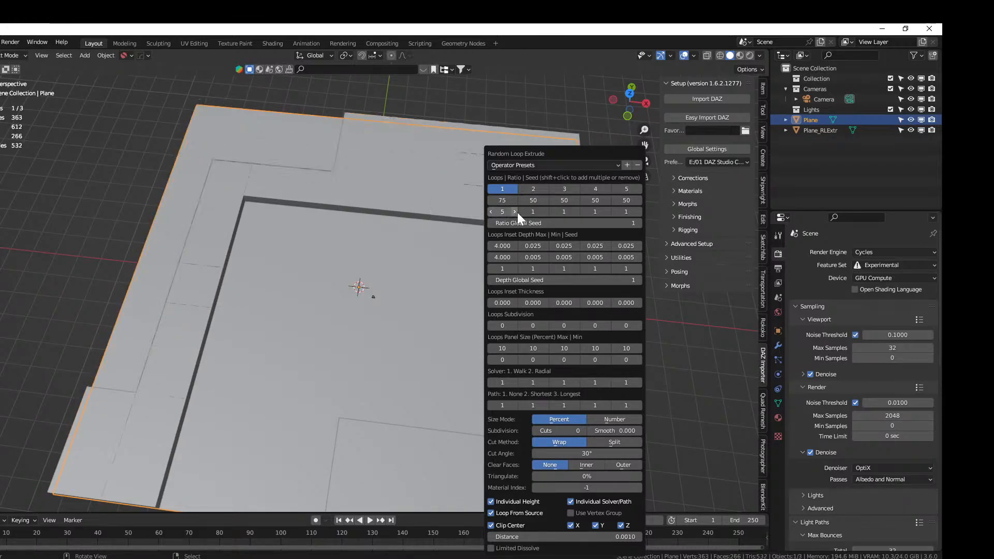
left_click(517, 212)
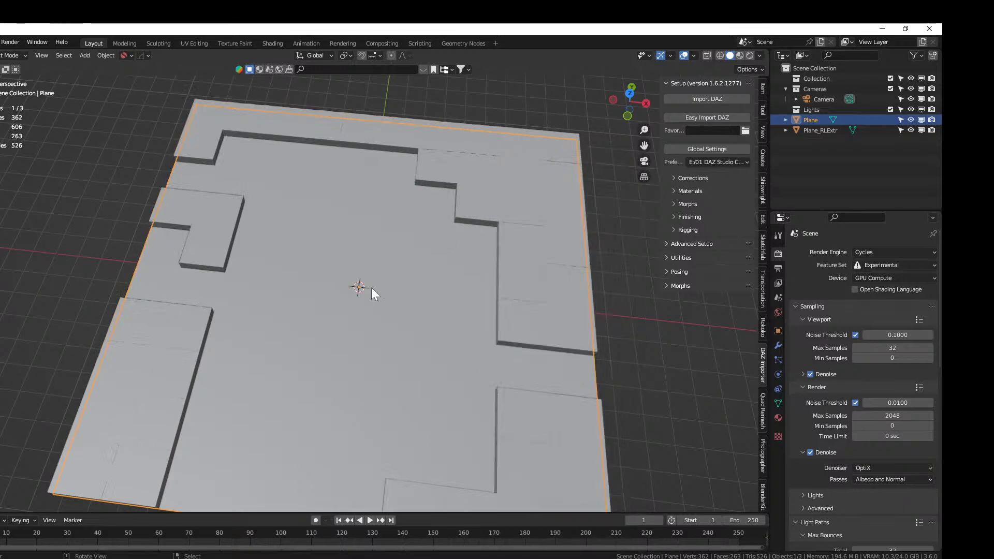
Set the maximum and minimum inset depth of loop 2 to 8
middle_click_drag(371, 287, 279, 299)
middle_click_drag(418, 302, 394, 273)
scroll(393, 273, "up", 3)
key("F9")
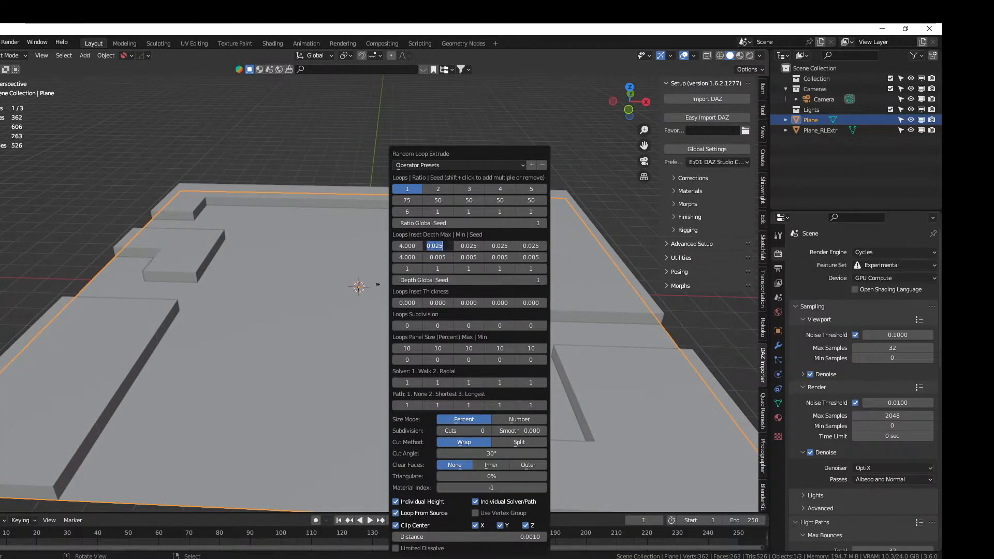
double_click(447, 256)
type("8")
key("Return")
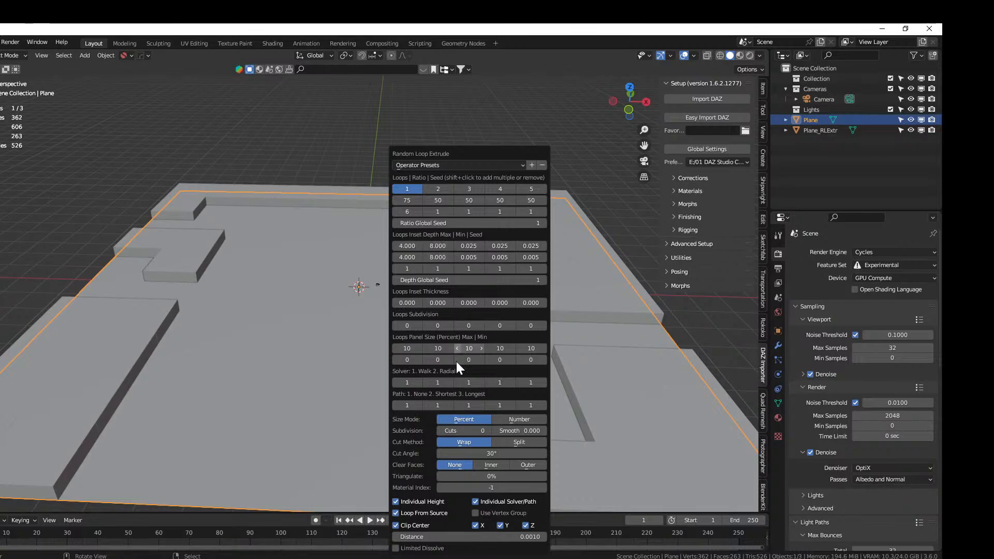
Disable Loop From Source and add loop 2 to the extrusion alongside loop 1
left_click(397, 515)
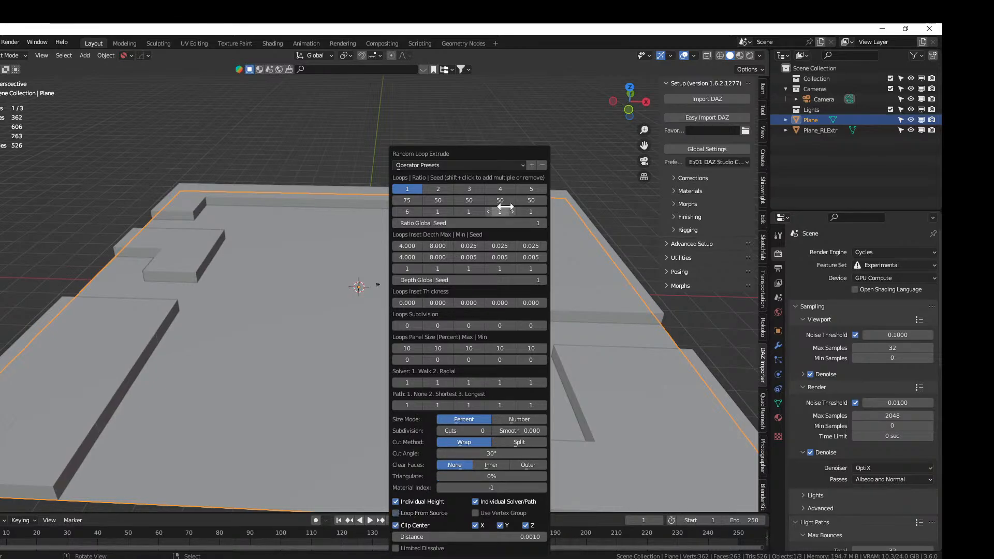
left_click(440, 189, "shift")
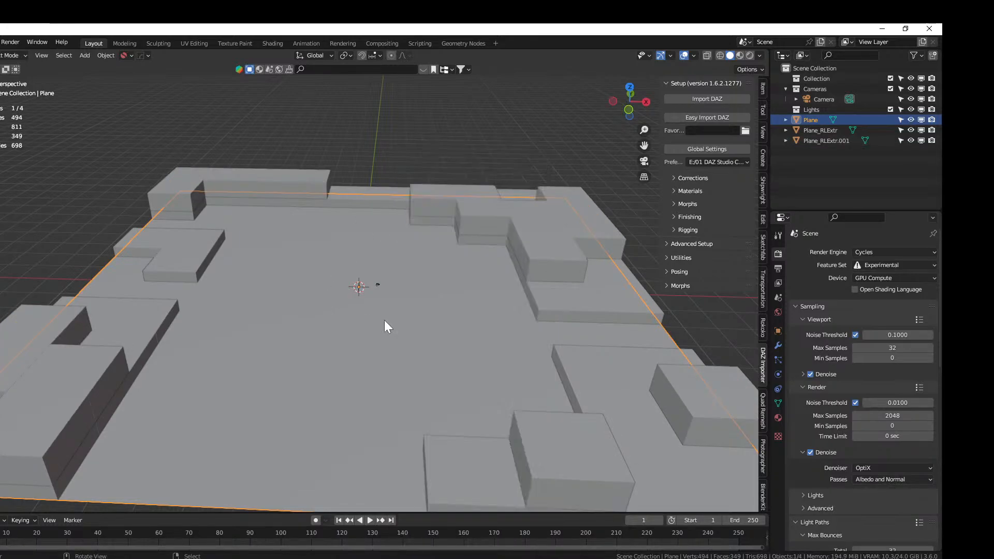
middle_click_drag(384, 319, 477, 312)
scroll(430, 303, "up", 3)
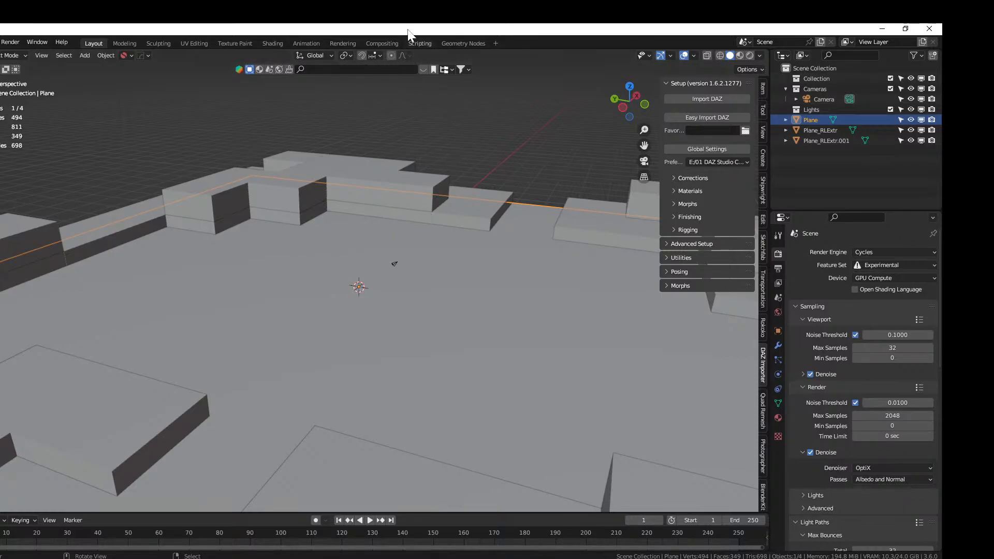
Add loop 3 to the Random Loop Extrude and set its maximum and minimum inset depth to 4
middle_click_drag(419, 249, 496, 255)
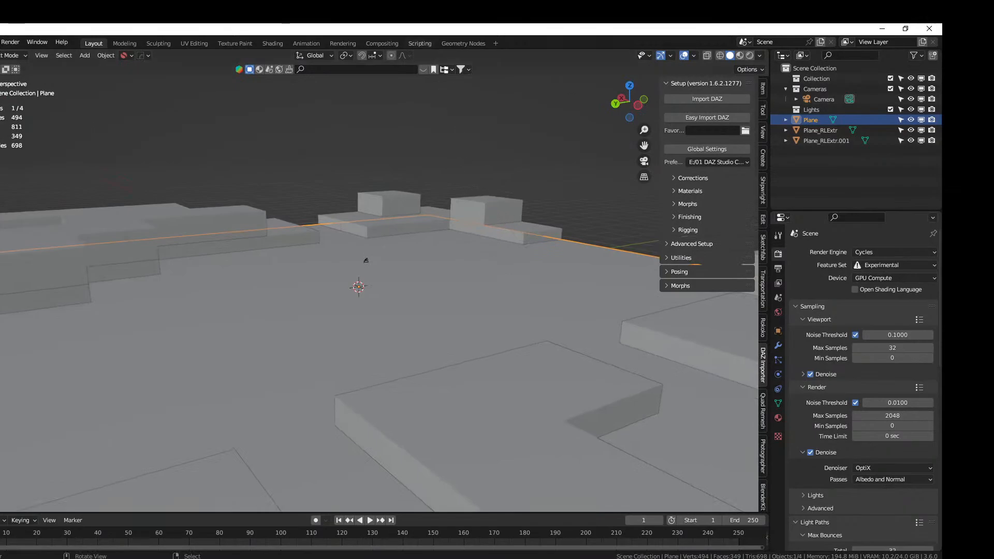
middle_click_drag(502, 115, 258, 199)
middle_click_drag(477, 237, 535, 215)
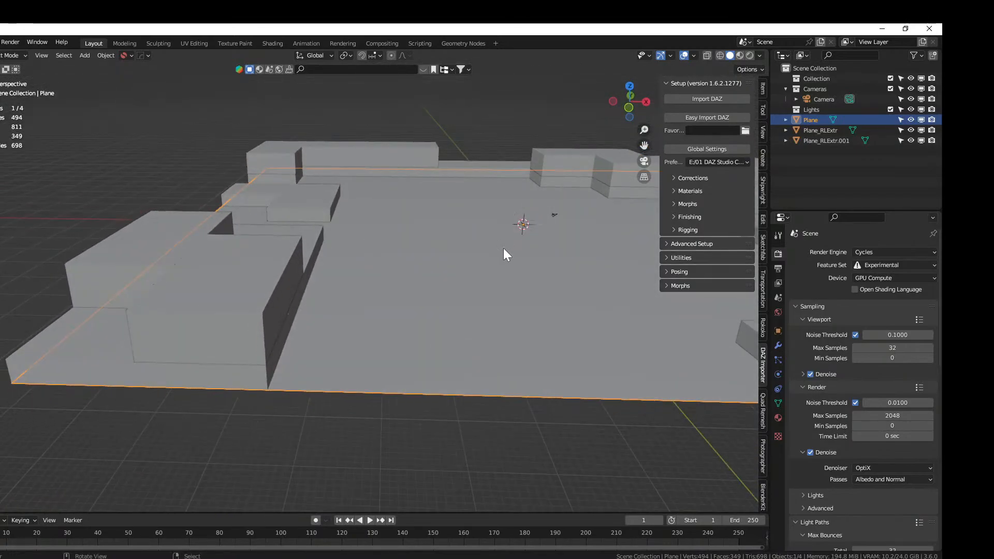
key("F9")
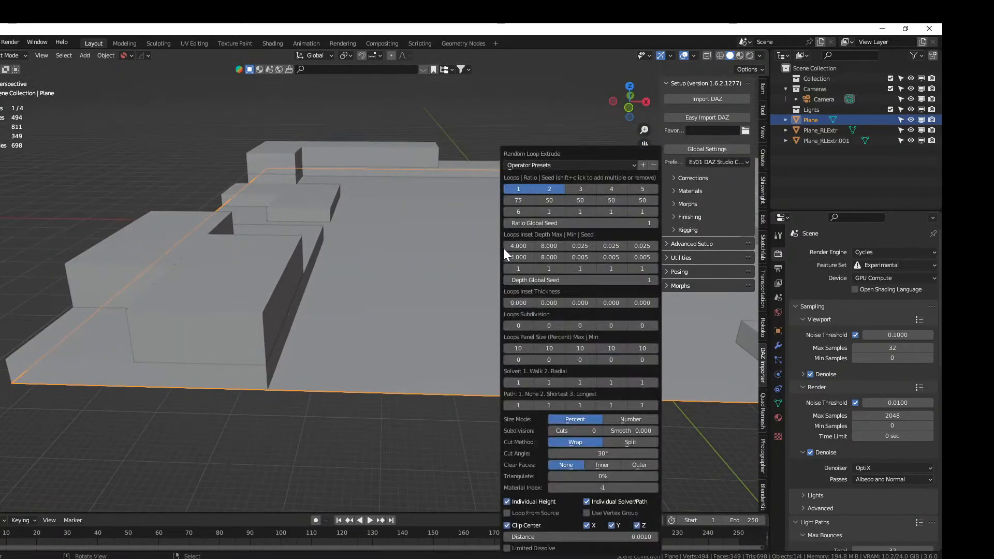
left_click(584, 191, "shift")
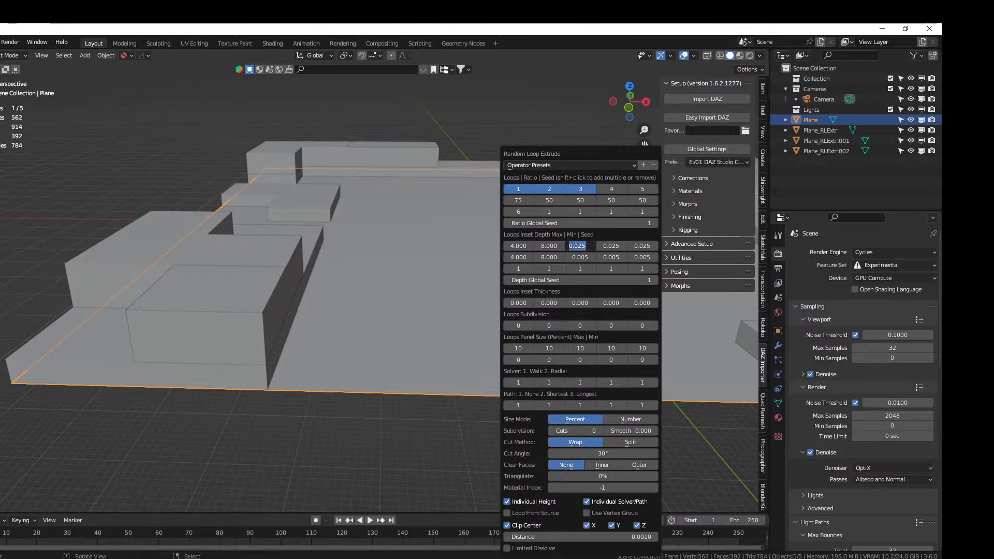
type("4")
key("Return")
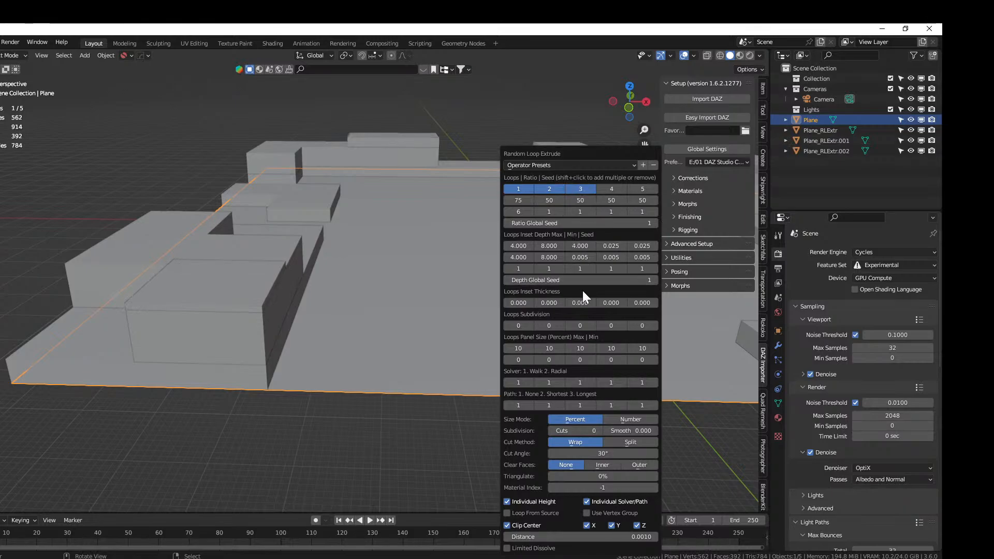
left_click(580, 257)
type("4")
key("Return")
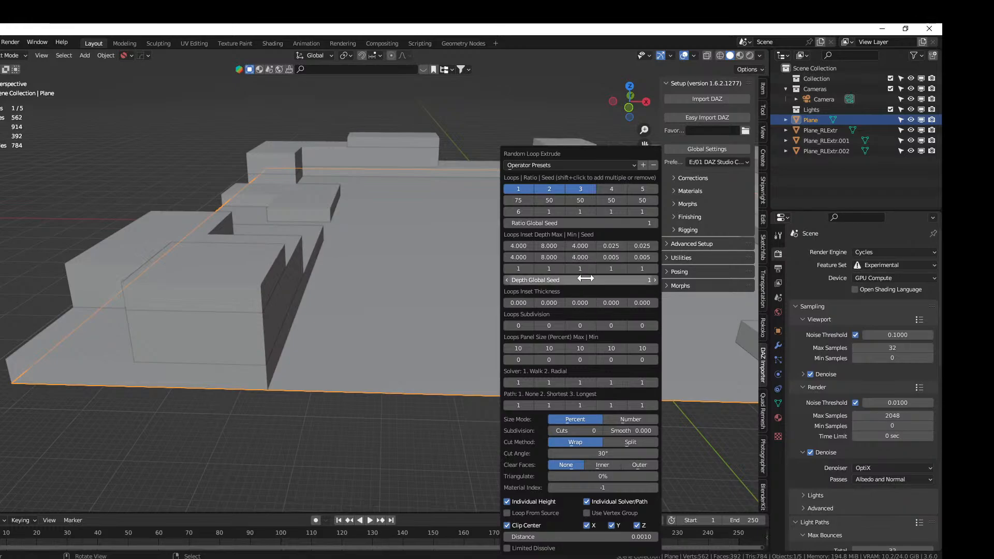
Set the subdivision of loop 3 to 2 and its ratio to 75
left_click(591, 325)
left_click(591, 325)
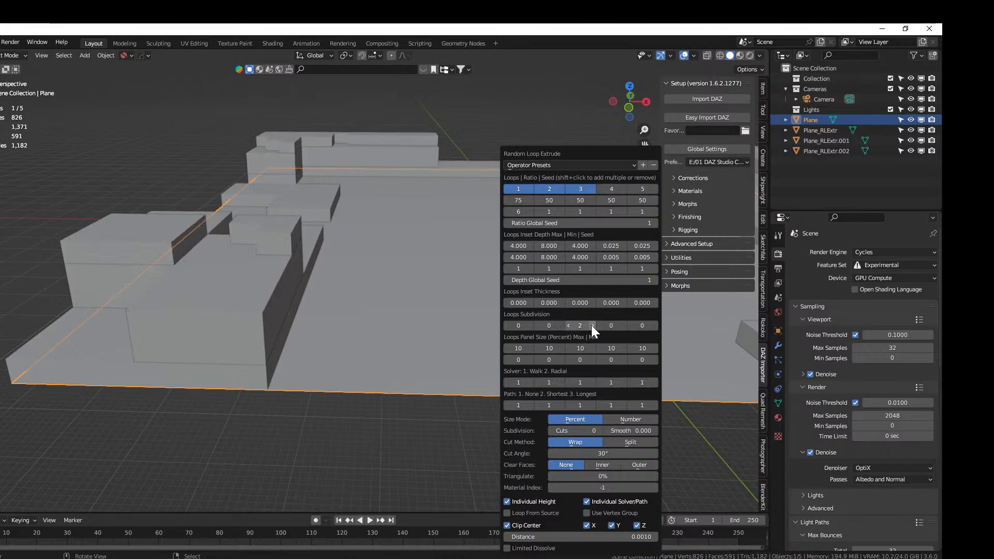
middle_click_drag(365, 240, 348, 228)
middle_click_drag(410, 237, 213, 278)
key("F9")
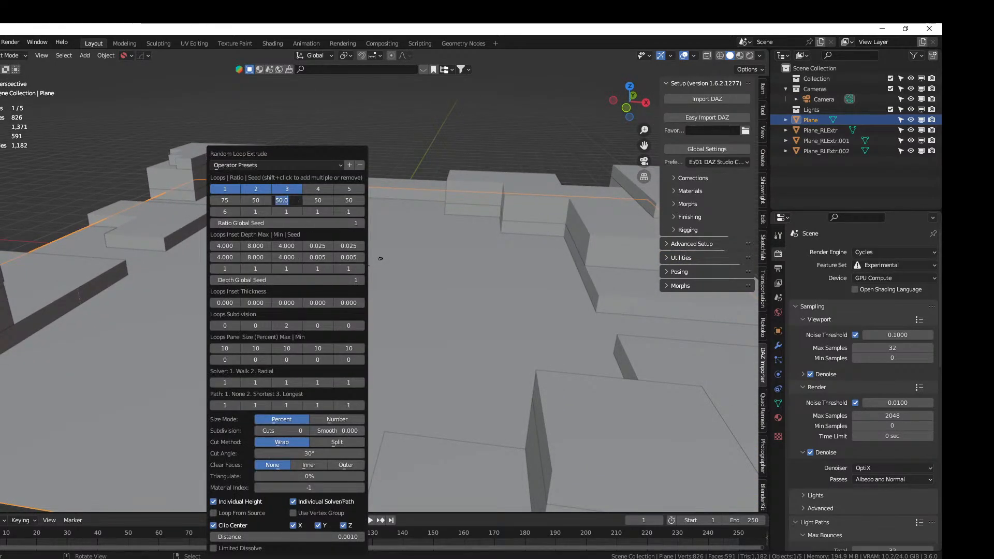
type("75")
key("Return")
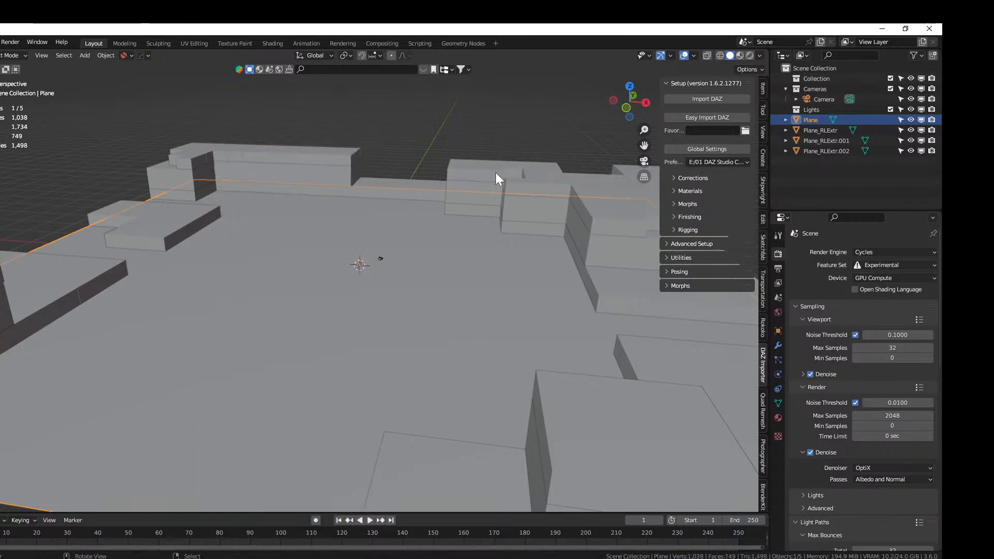
Add loop 4 to the extrusion and set its maximum and minimum inset depth to 4
middle_click_drag(495, 174, 603, 305)
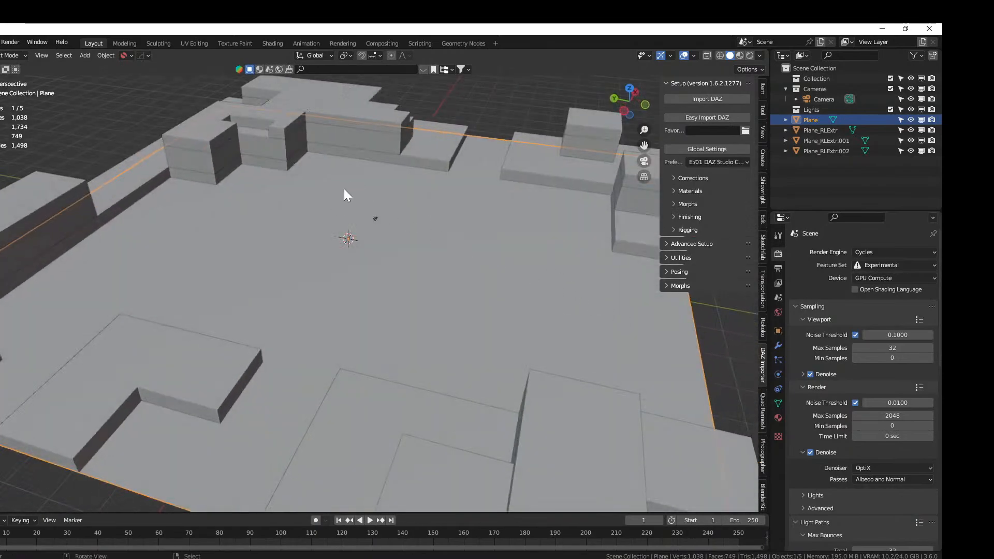
key("F9")
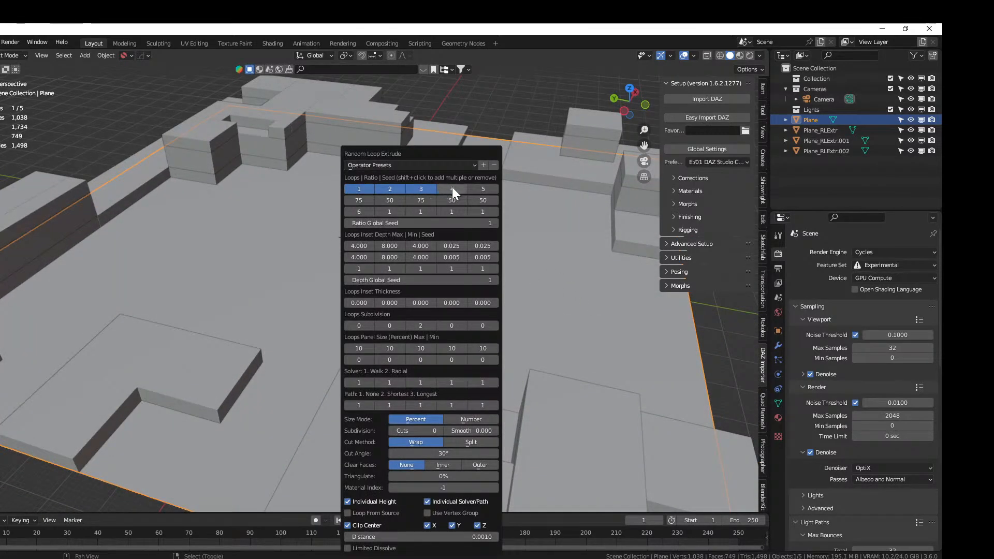
left_click(452, 188, "shift")
double_click(448, 245)
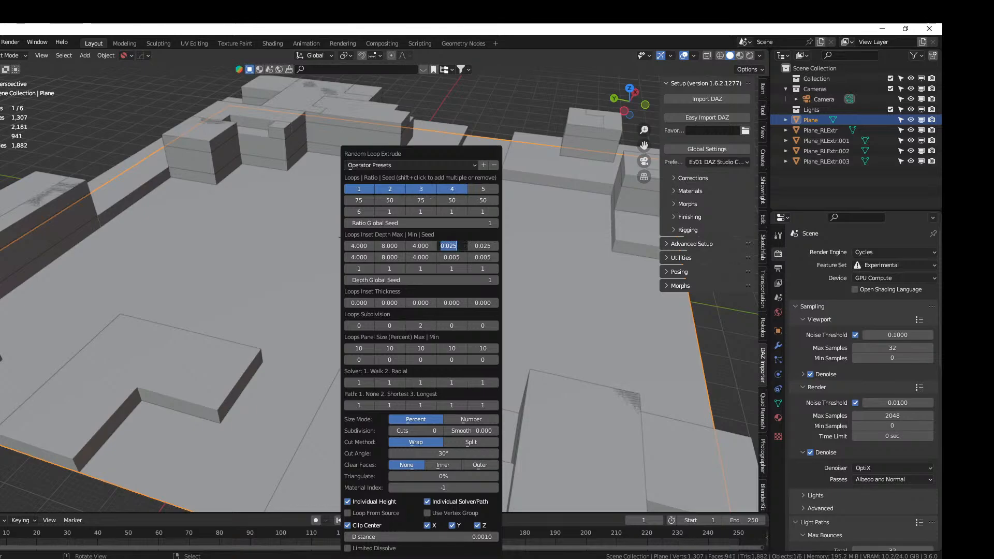
type("4")
key("Return")
double_click(449, 257)
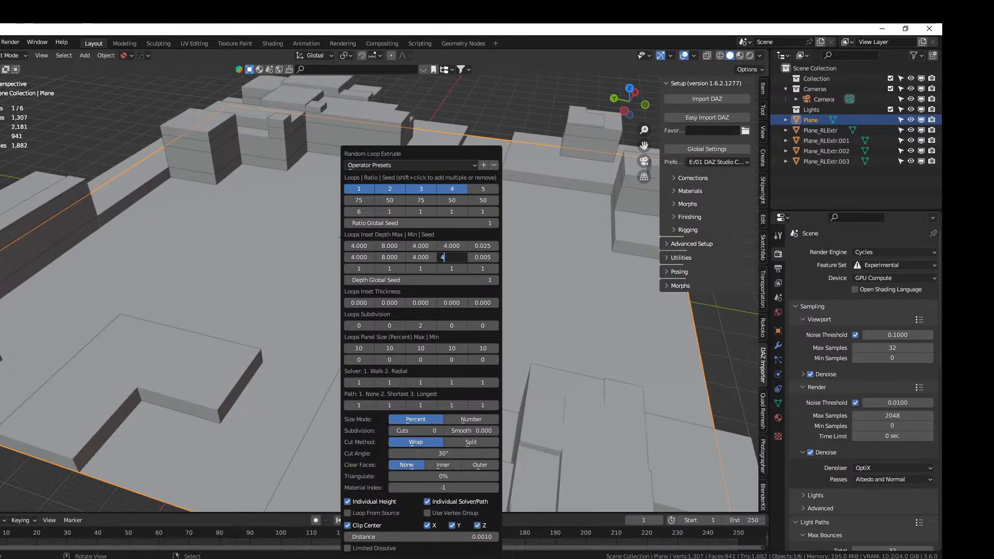
type("4")
key("Return")
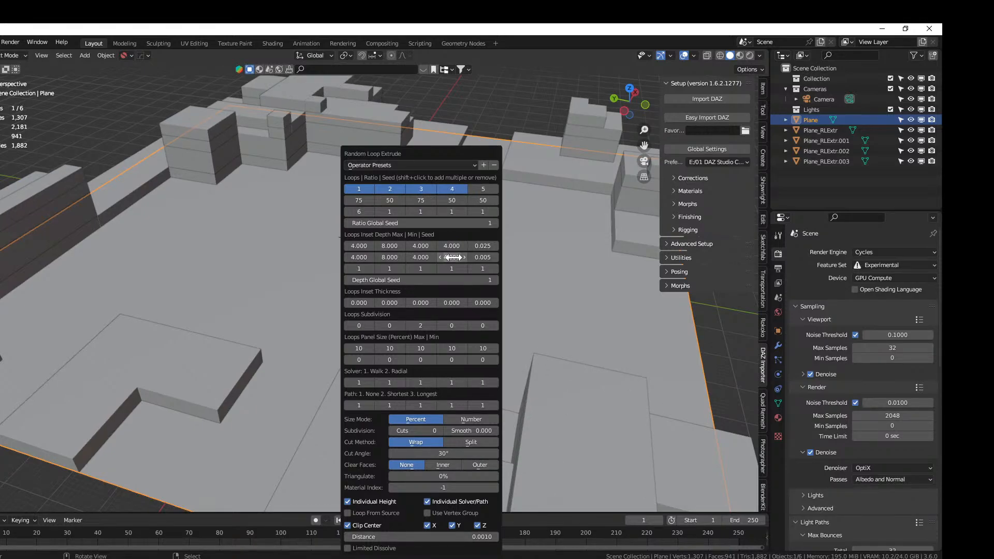
Set the subdivision of loop 4 to 1 and its ratio to 35
left_click(464, 326)
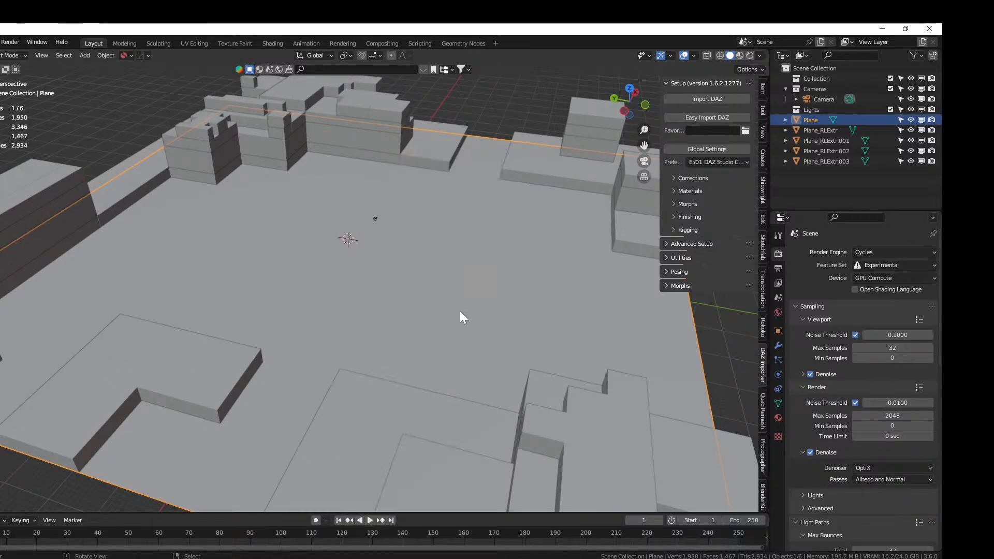
middle_click_drag(461, 314, 365, 344)
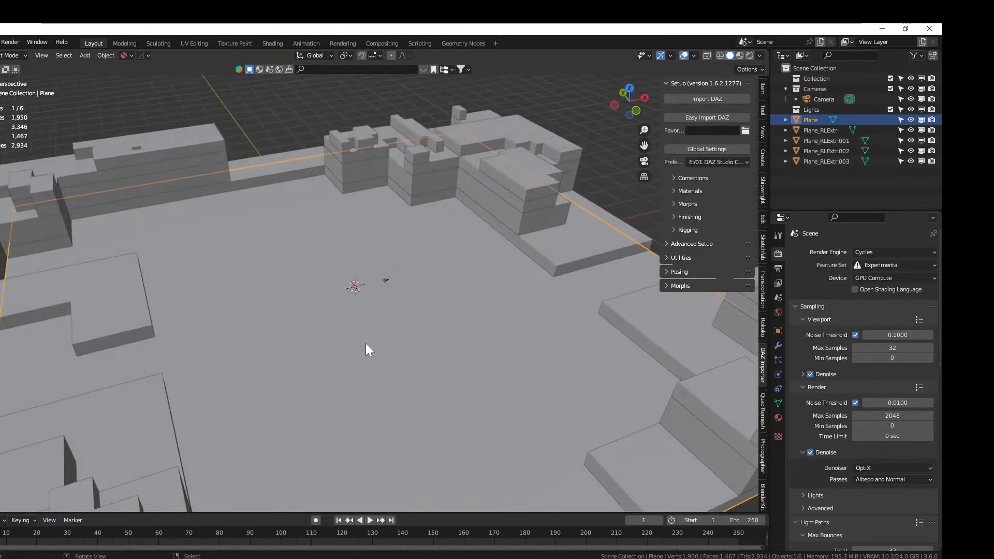
key("F9")
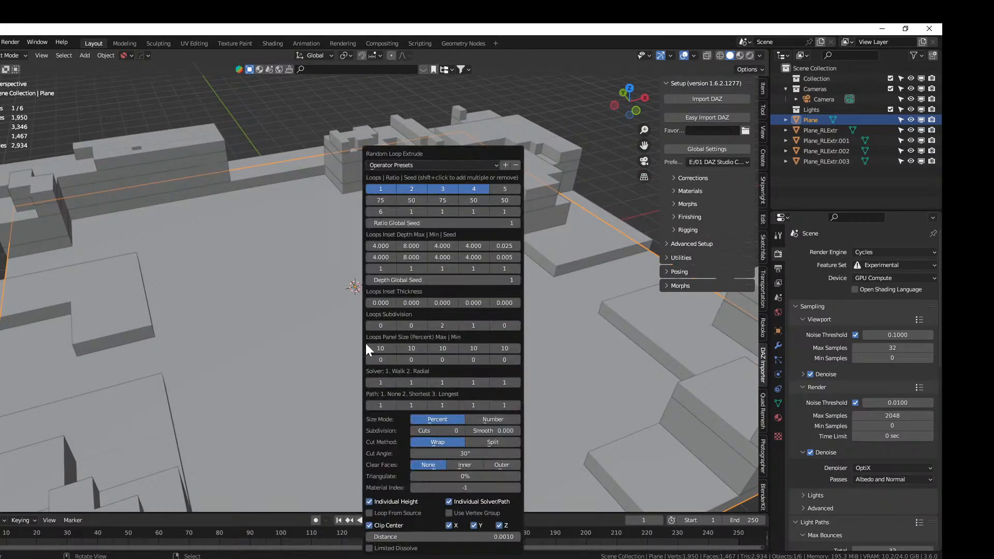
left_click(479, 200)
type("3")
key("Return")
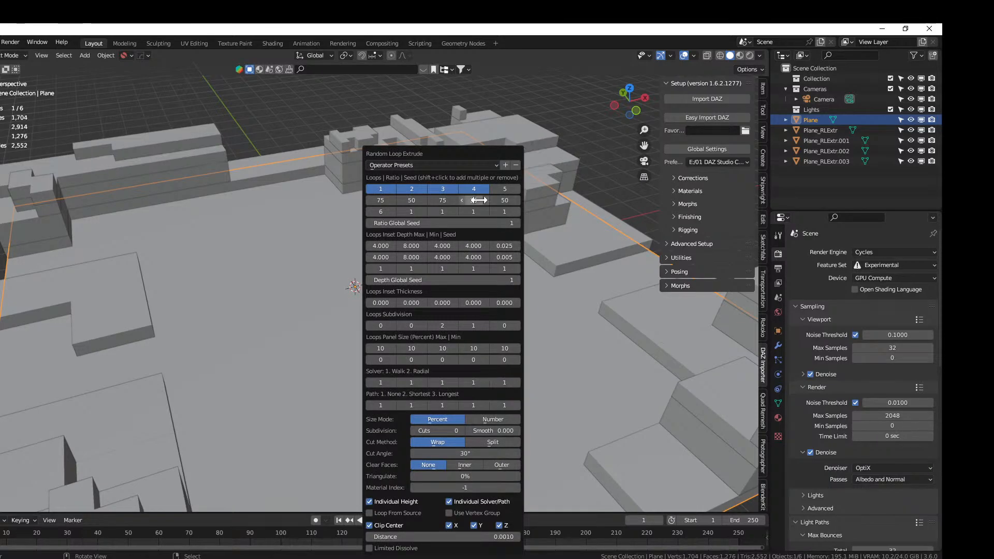
Add loop 5 to the extrusion and set its maximum and minimum inset depth to 4
middle_click_drag(488, 239, 401, 256)
key("F9")
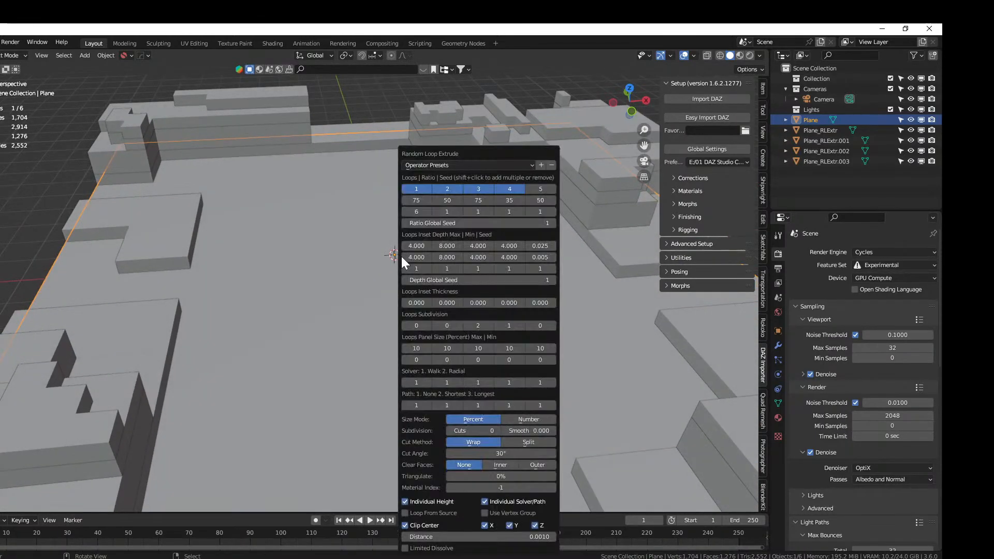
left_click(538, 189, "shift")
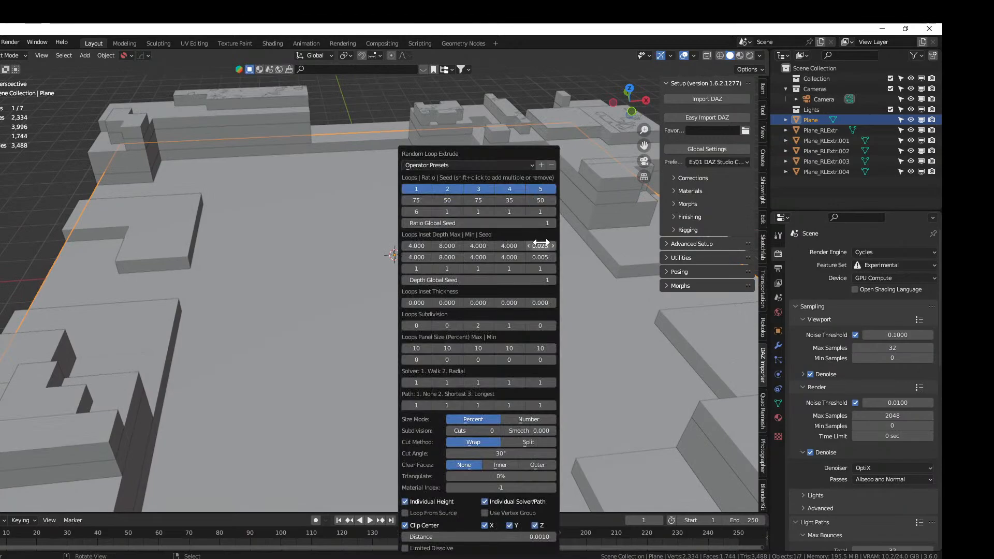
type("4")
key("Return")
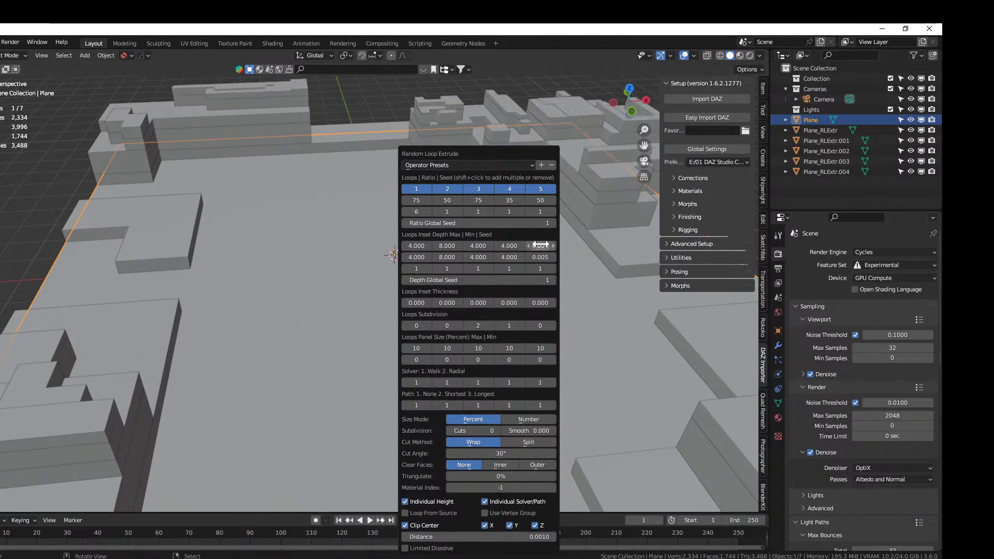
left_click(542, 257)
type("4")
key("Return")
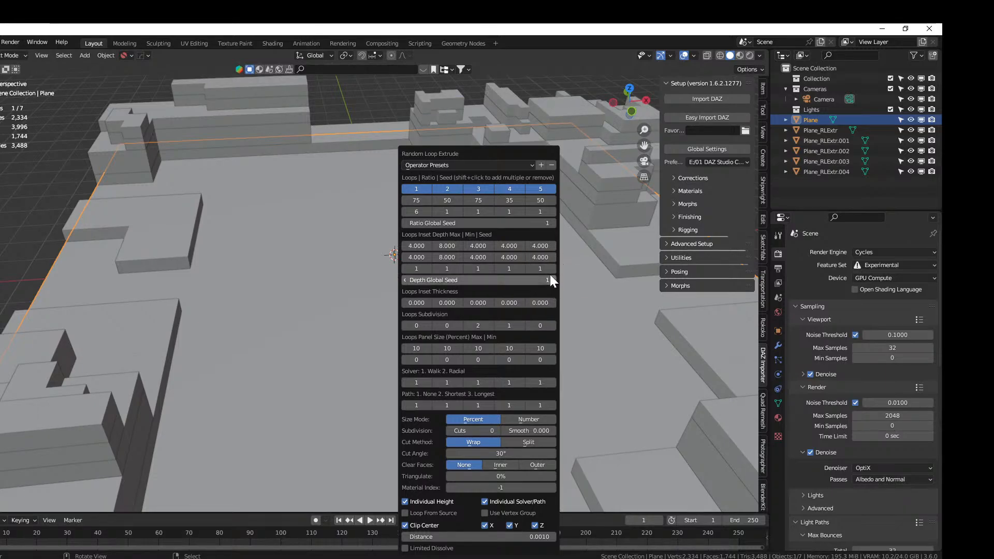
Cycle through variations of the topmost blocks by raising the seed of loop 5 past 4
left_click(552, 212)
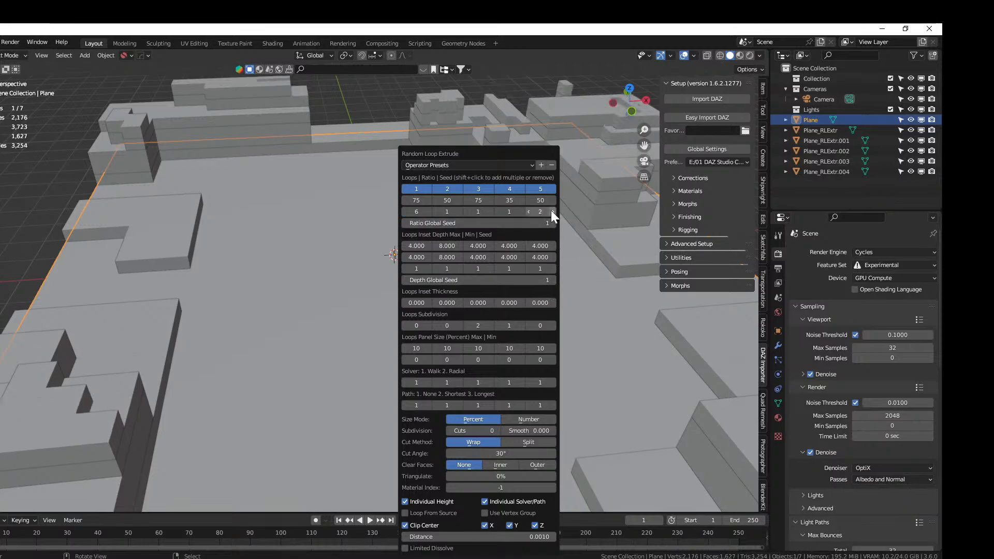
left_click(551, 212)
left_click(552, 211)
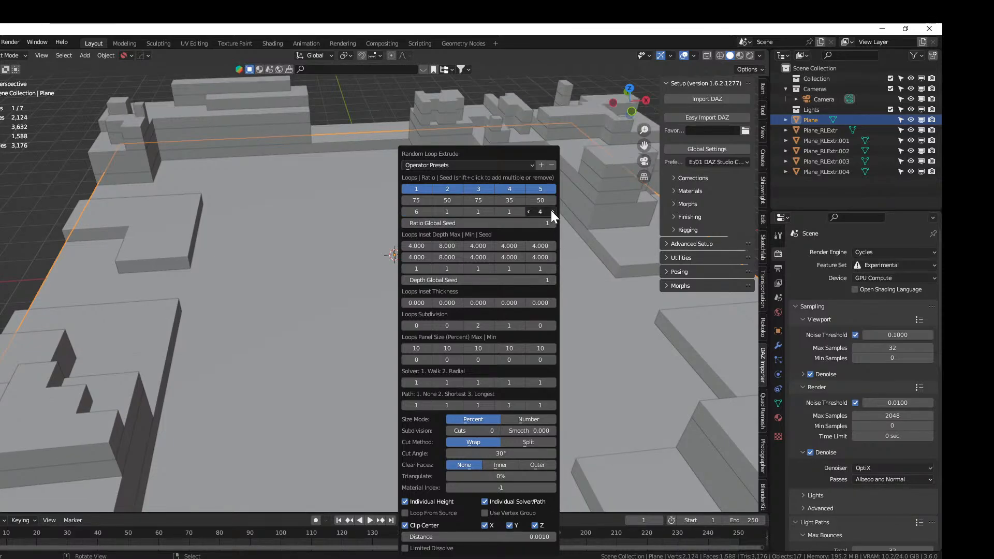
left_click(552, 211)
middle_click_drag(397, 301, 692, 258)
scroll(429, 309, "down", 5)
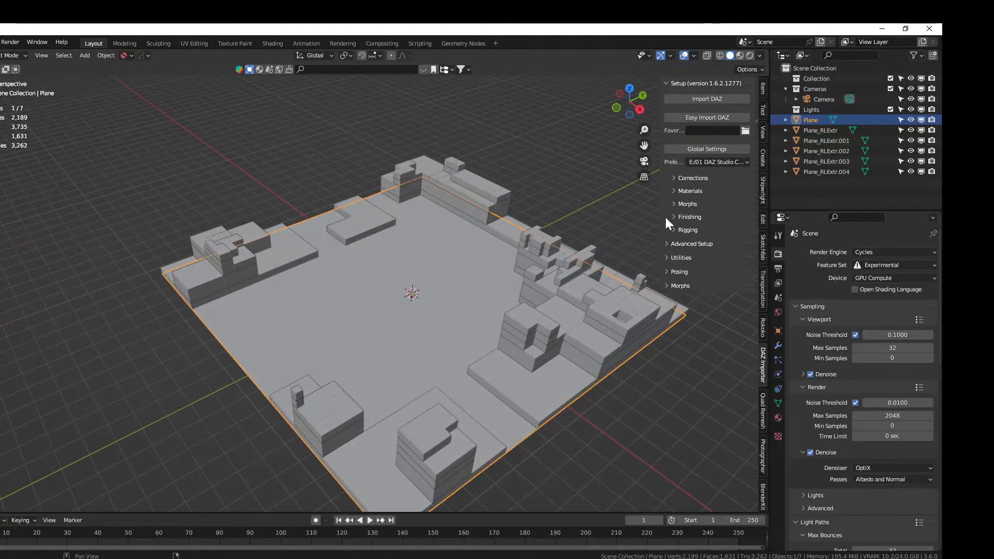
Select the three top faces of the low L-shaped block on the Plane_RLExtr object in Edit Mode
scroll(359, 307, "up", 3)
middle_click_drag(359, 307, 235, 344)
scroll(380, 270, "down", 1)
left_click(294, 343)
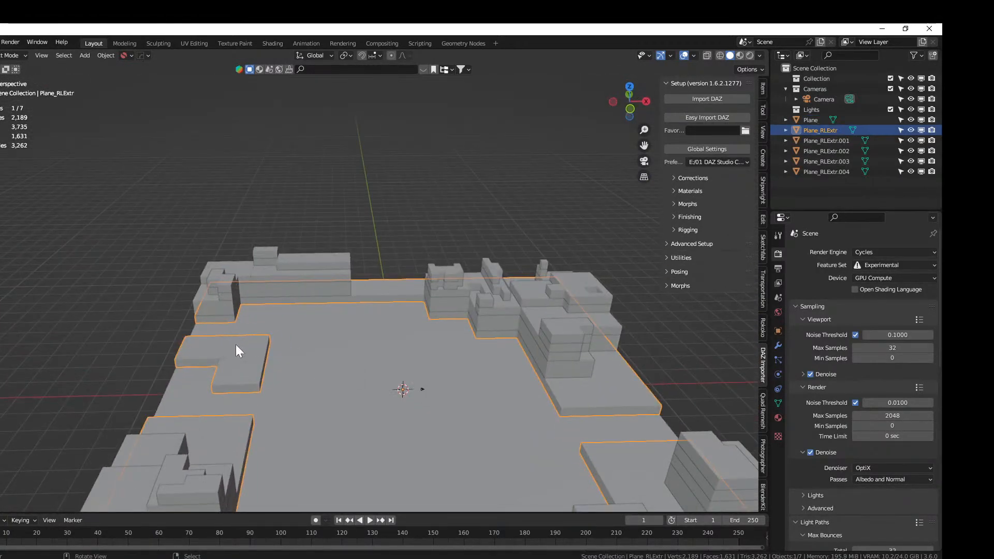
key("Tab")
left_click(239, 363)
left_click(240, 348, "shift")
left_click(206, 346, "shift")
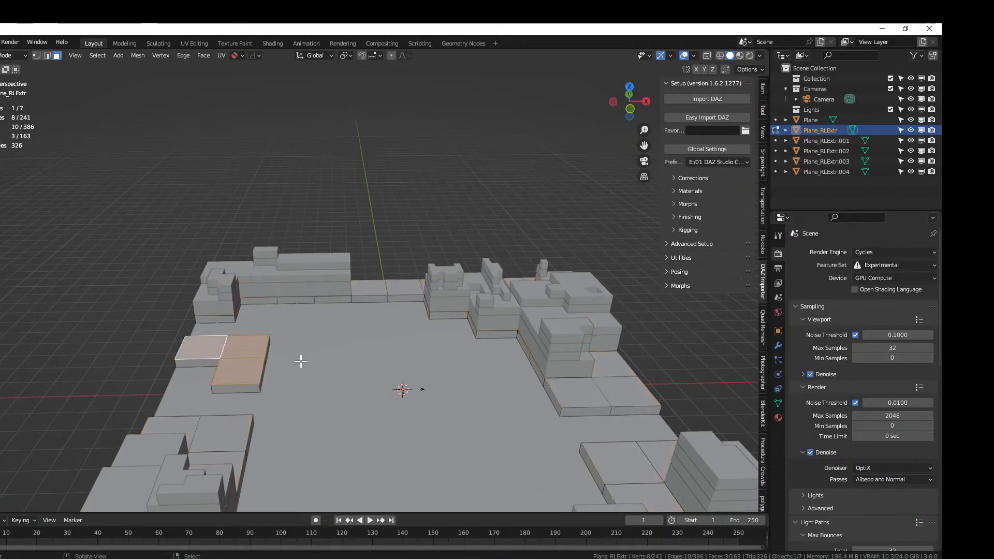
Run Random Loop Extrude from Object Mode on the selected faces of Plane_RLExtr with loop 1 enabled
key("Tab")
key("shift+alt+e")
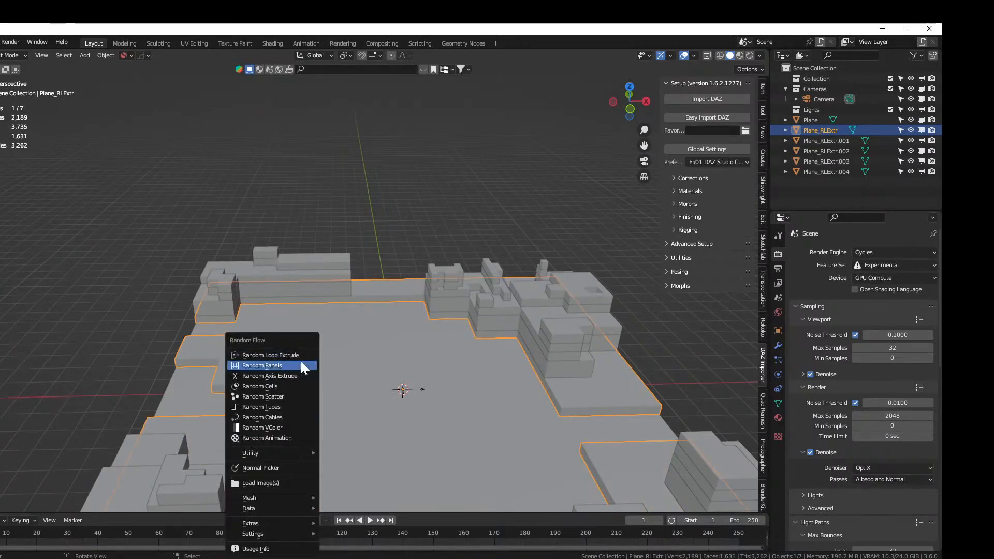
left_click(301, 355)
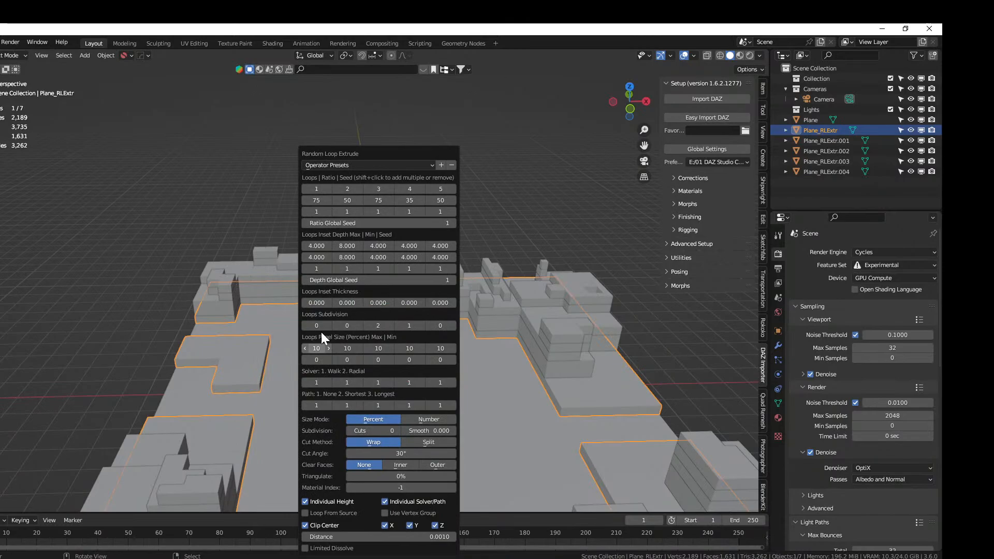
left_click(321, 190, "shift")
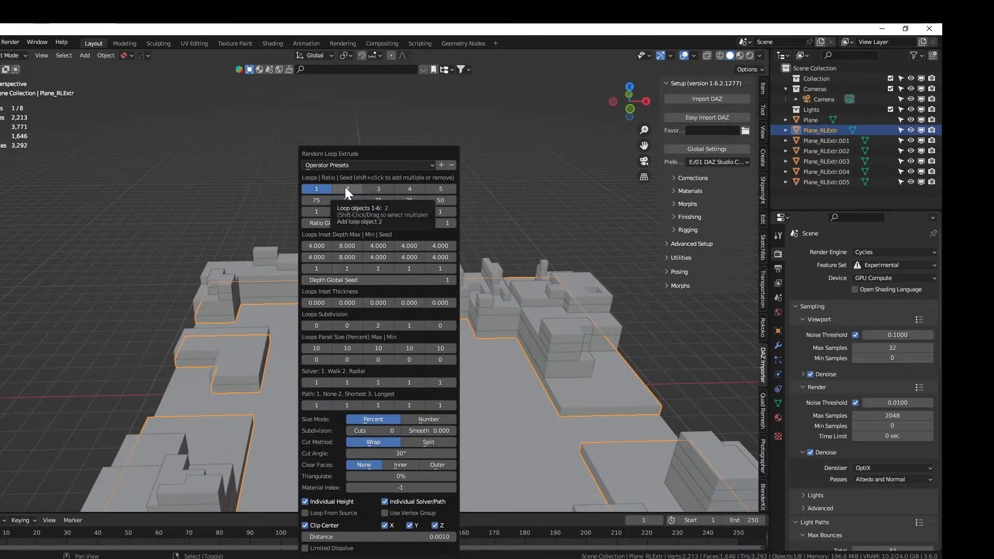
Add loop 2 to the L-shaped block's extrusion and set its maximum and minimum inset depth to 4
left_click(345, 186, "shift")
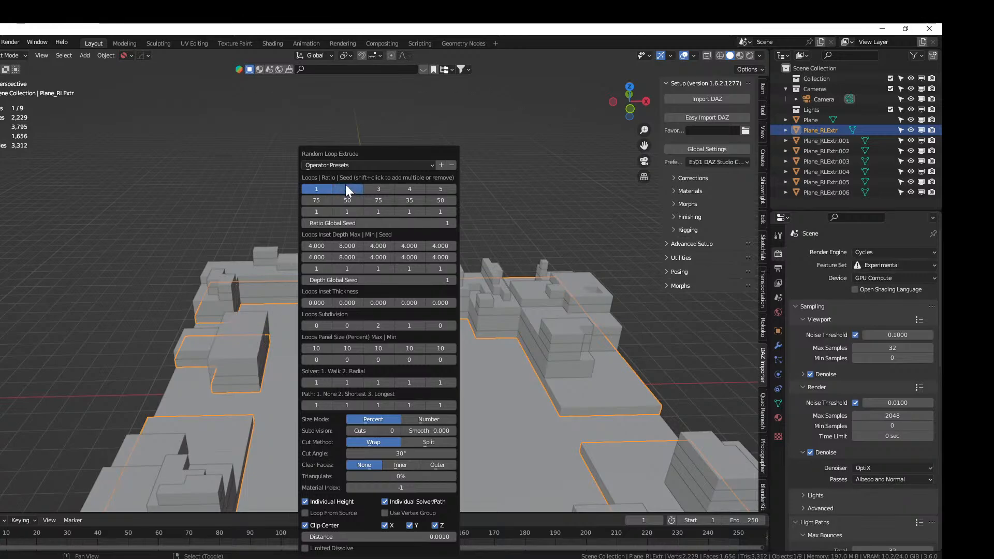
left_click(346, 185, "shift")
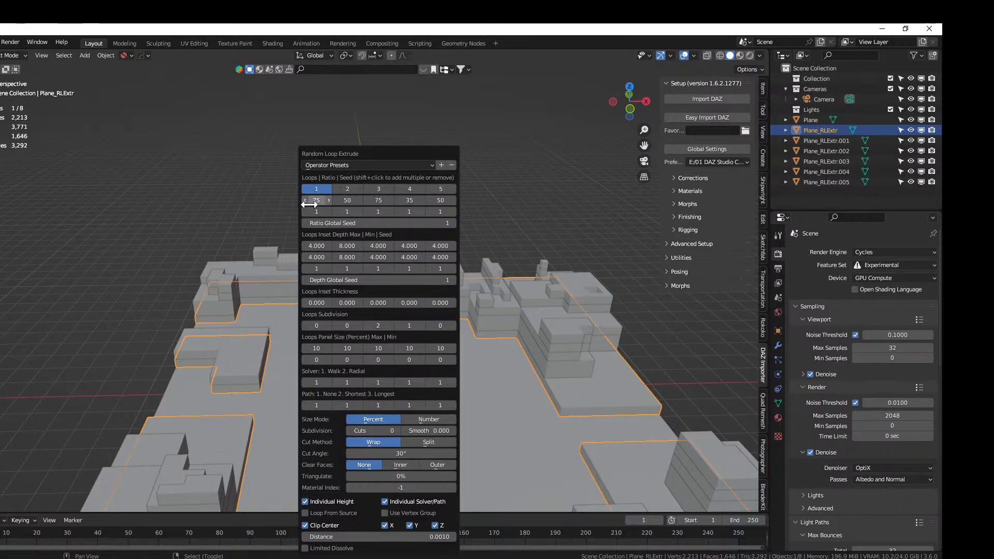
left_click(346, 189, "shift")
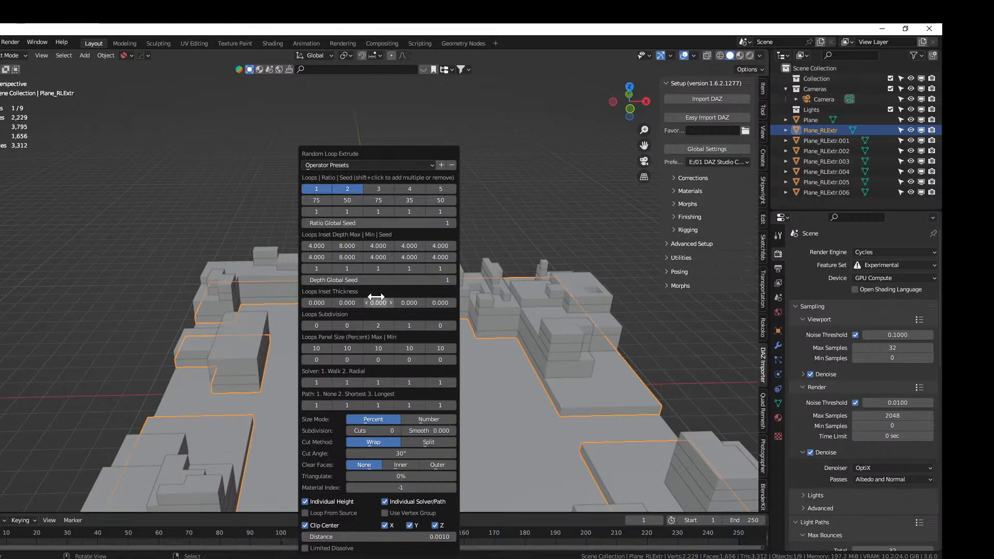
type("4")
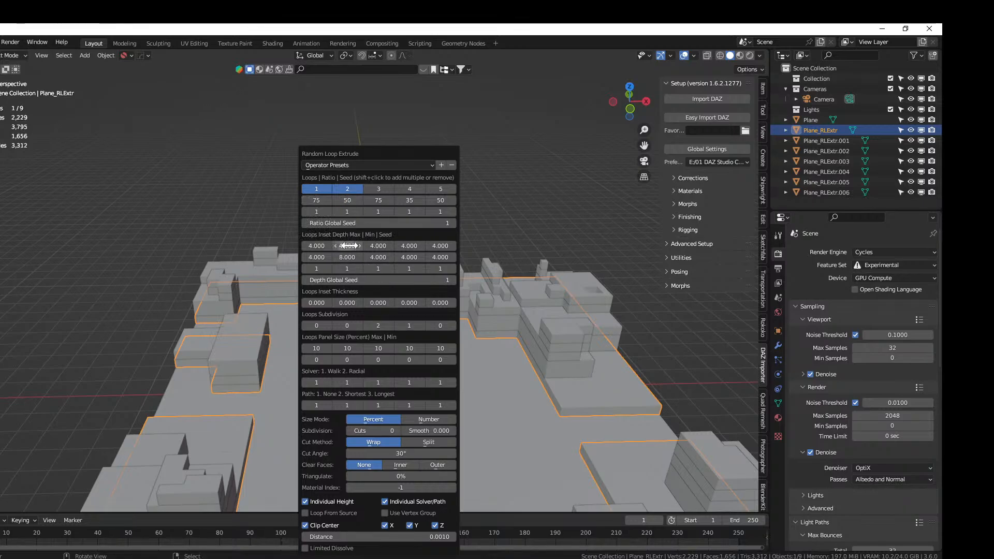
type("4")
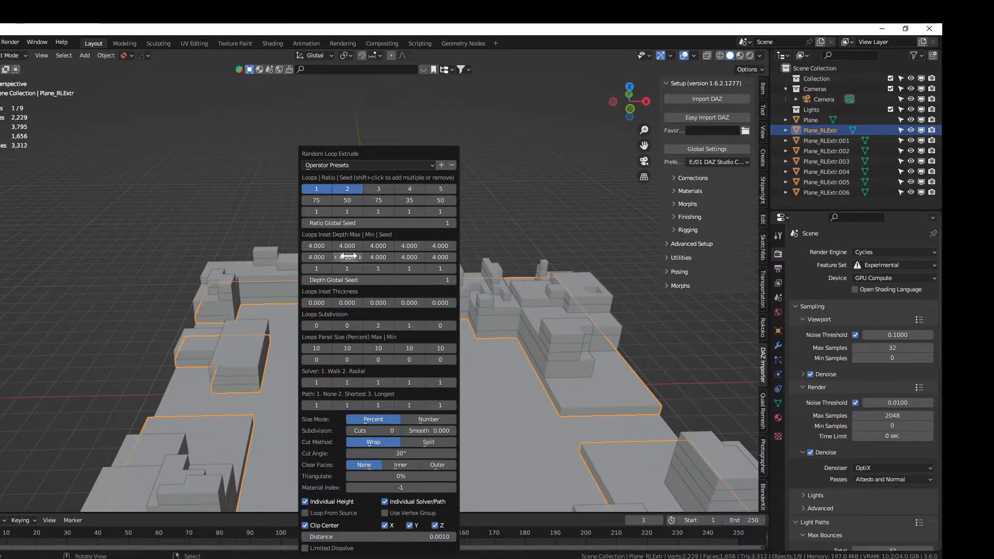
Set the subdivision of loop 1 to 1 for the L-shaped block's random extrusion
middle_click_drag(295, 304, 395, 254)
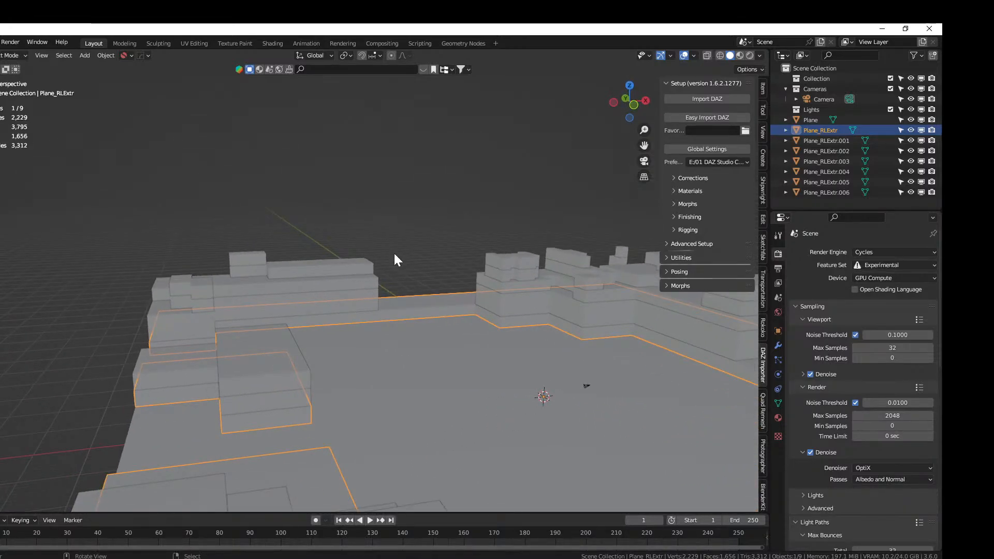
key("F9")
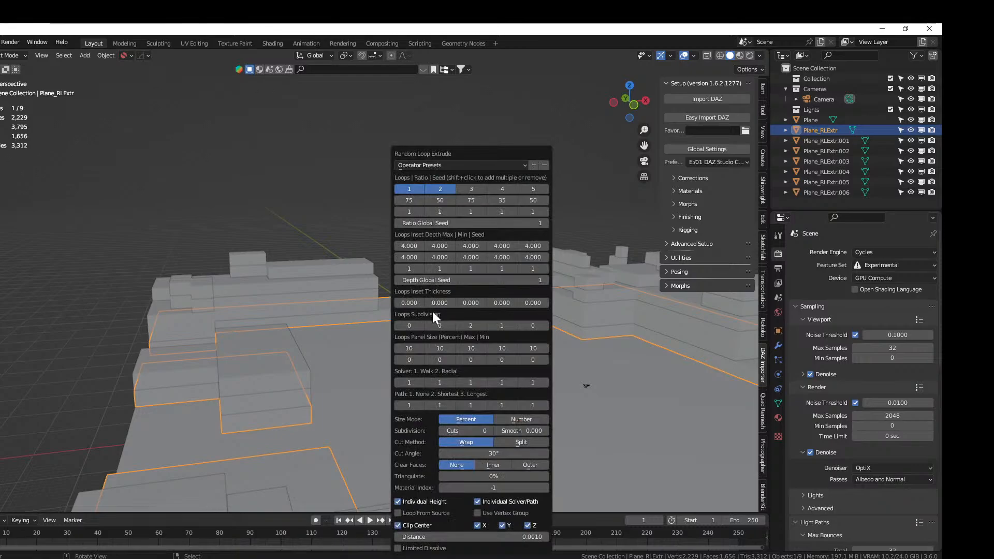
left_click(420, 325)
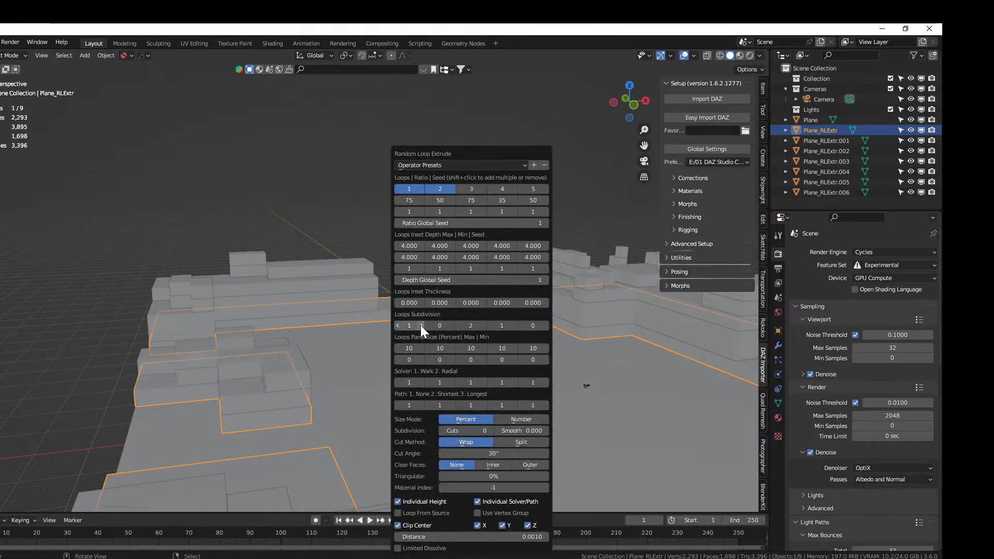
Add loop 3 to the L-shaped block's extrusion and raise its ratio seed to 4
middle_click_drag(263, 340, 372, 386)
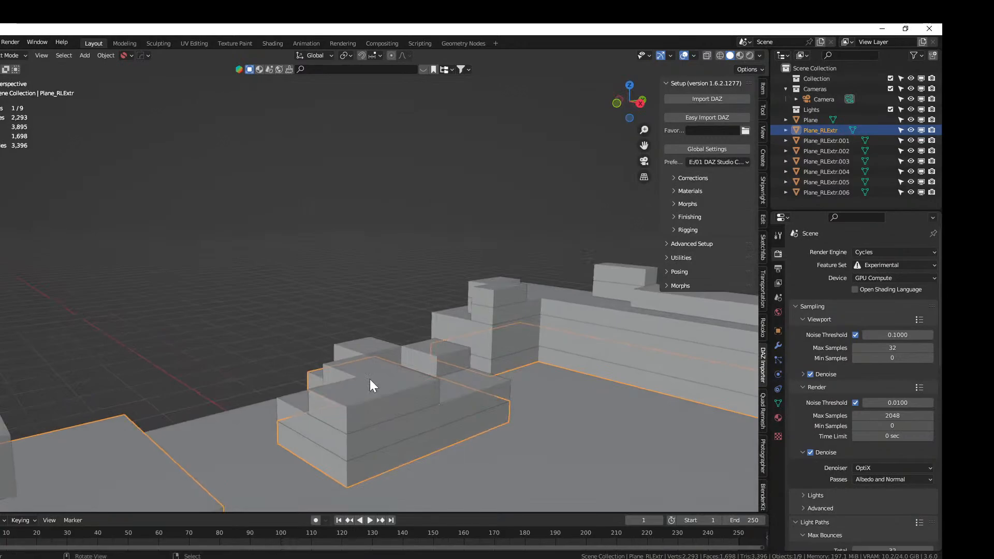
key("F9")
left_click(448, 188, "shift")
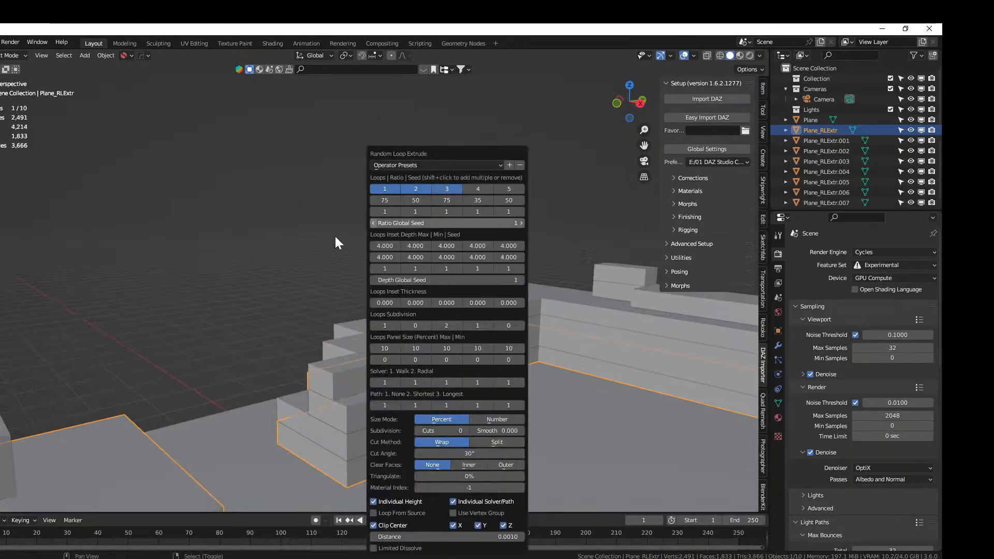
middle_click_drag(333, 281, 401, 320)
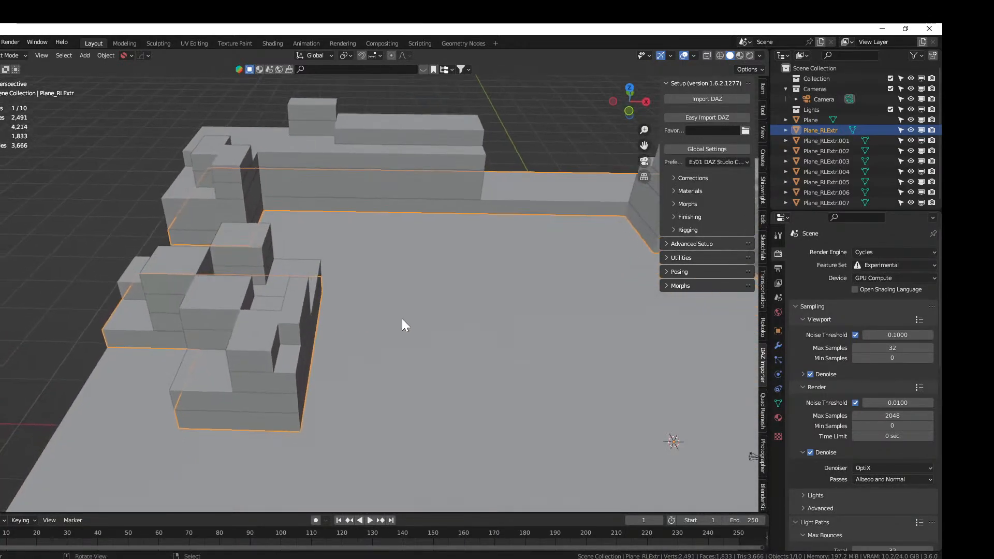
key("F9")
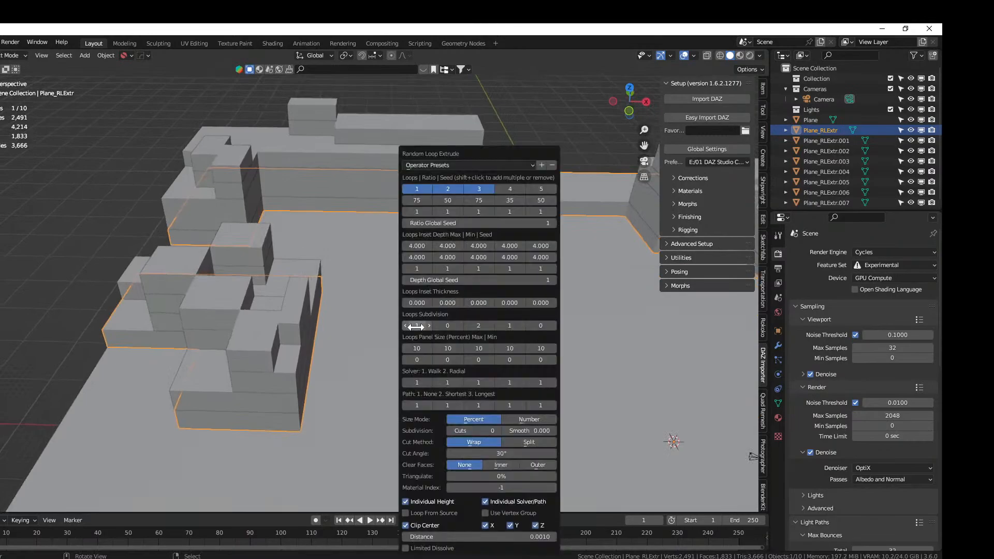
left_click(492, 211)
left_click(491, 211)
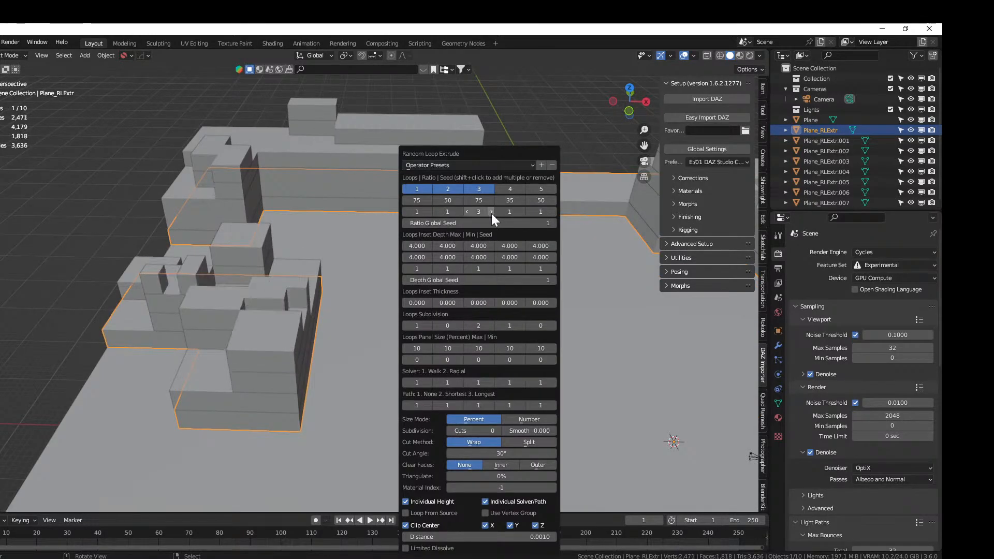
left_click(491, 212)
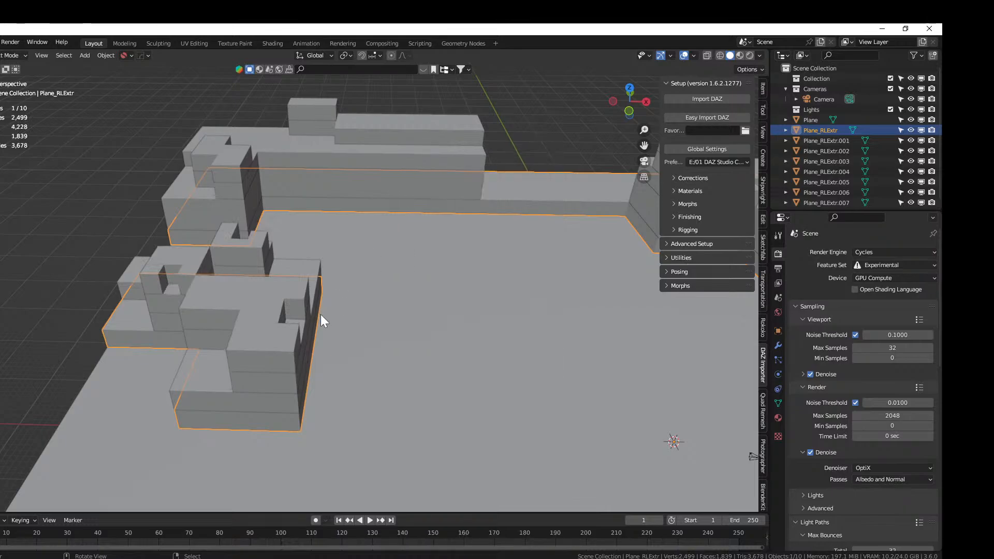
Add one centred loop cut lengthwise through the flat border strip of Plane_RLExtr, beside the open grid centre, in Edit Mode
middle_click_drag(319, 317, 337, 303)
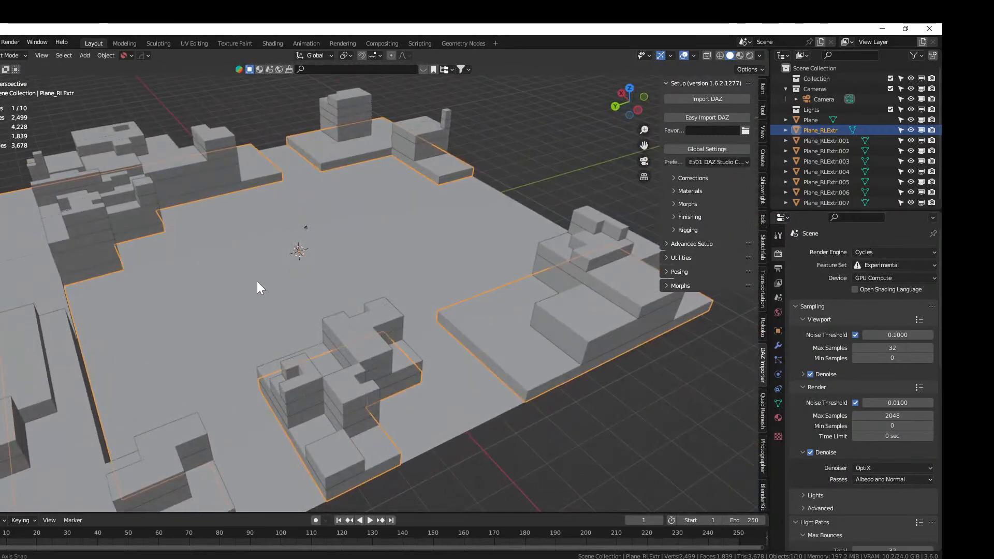
middle_click_drag(257, 282, 400, 365)
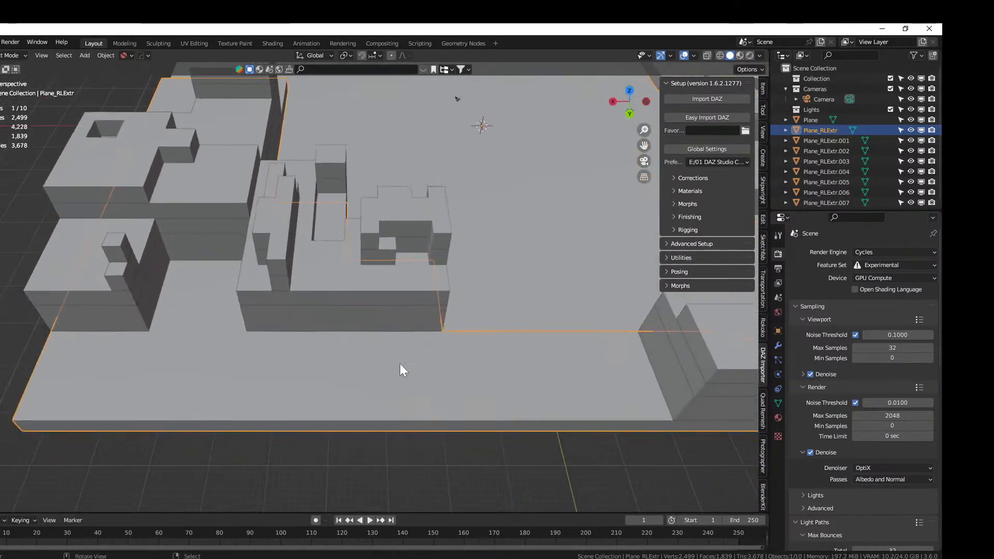
key("Tab")
left_click(488, 369)
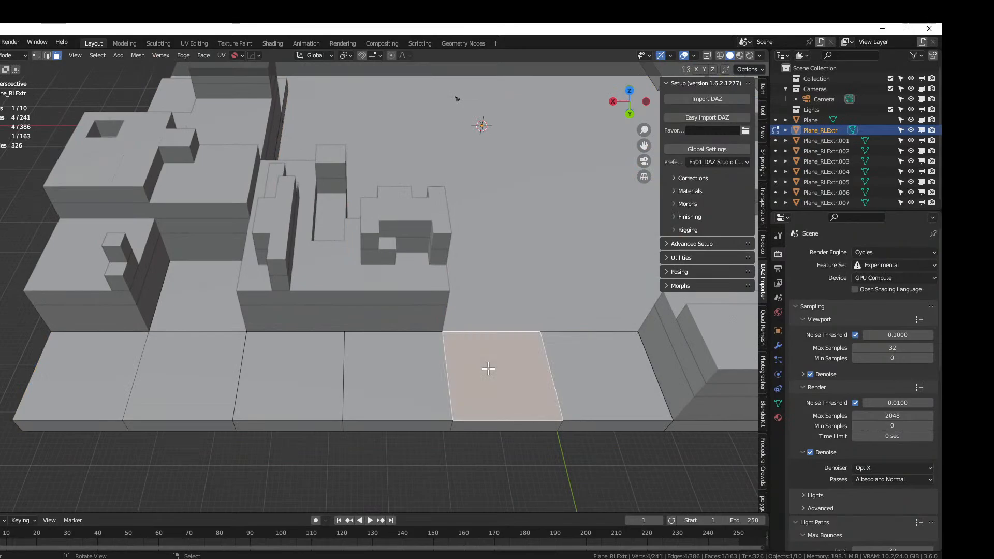
middle_click_drag(487, 380, 404, 349)
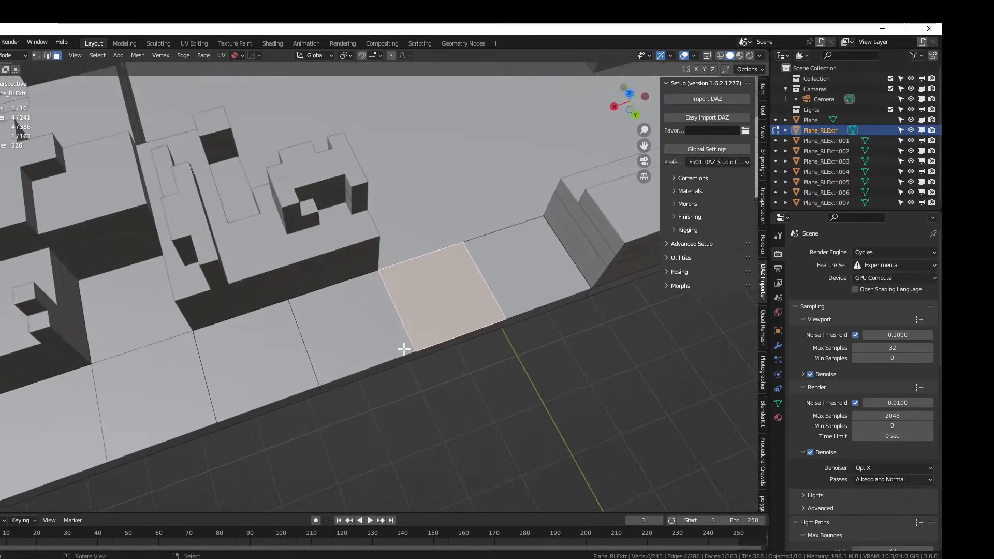
key("2")
left_click(487, 278)
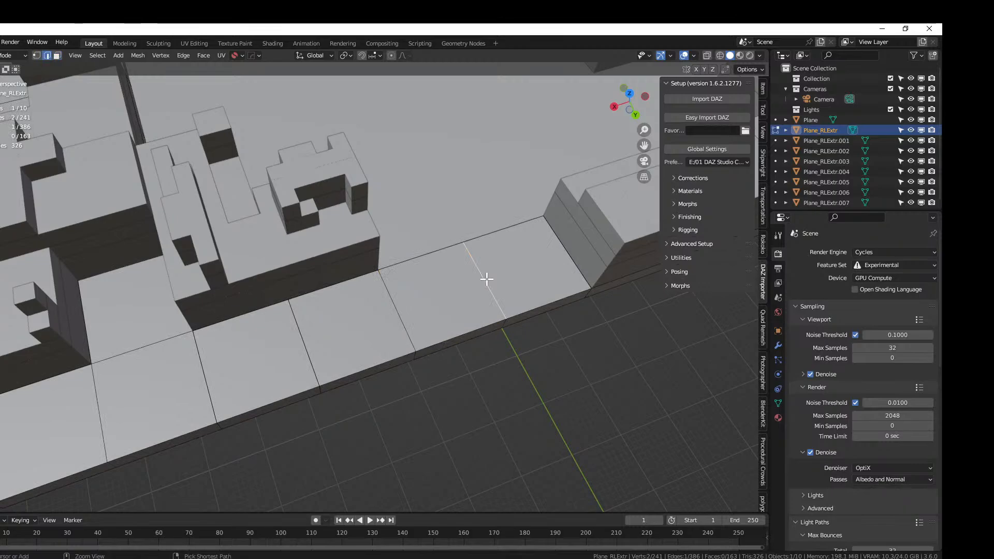
key("ctrl+r")
left_click(487, 279)
right_click(487, 278)
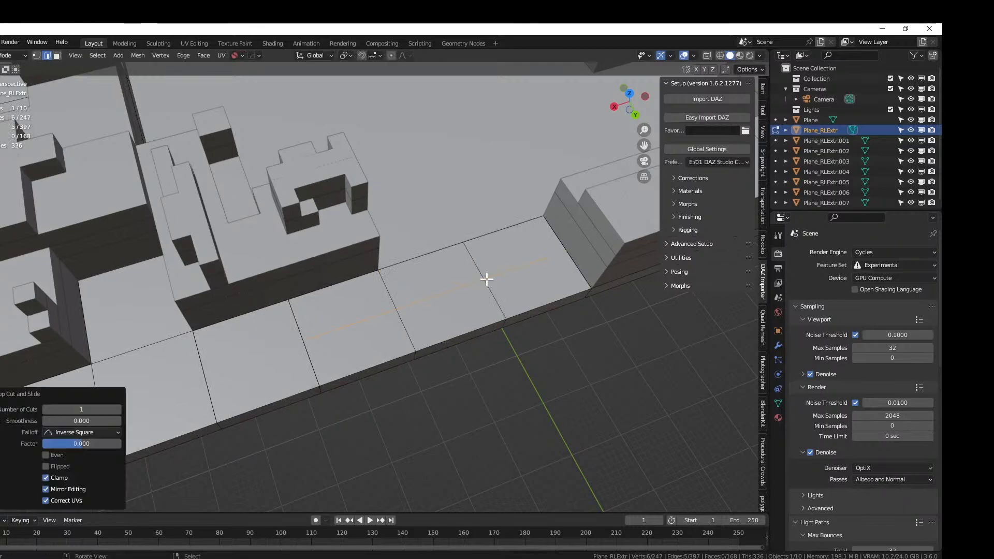
Select the two end faces of the border strip and the three outer half faces along the new loop cut
middle_click_drag(328, 359, 422, 281)
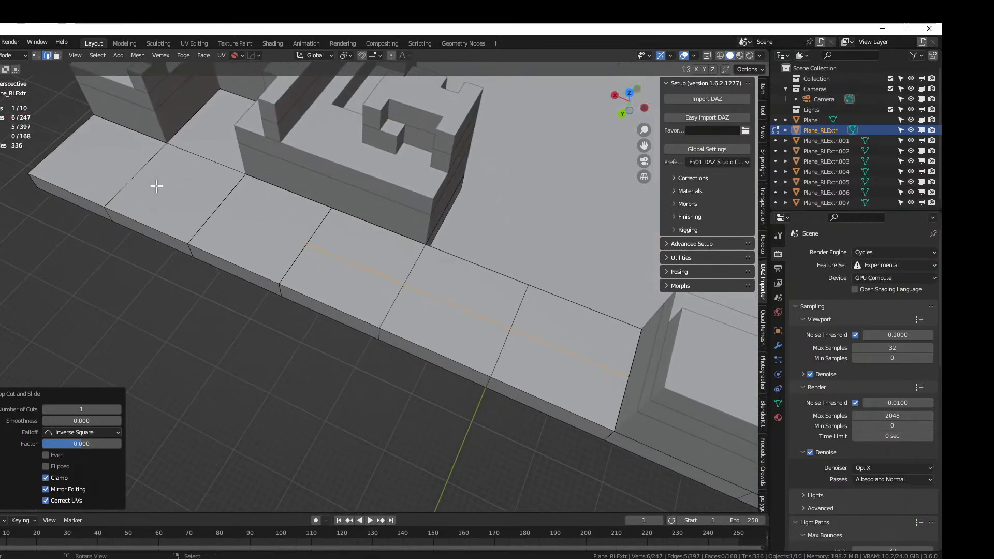
key("3")
left_click(98, 156)
left_click(191, 203, "shift")
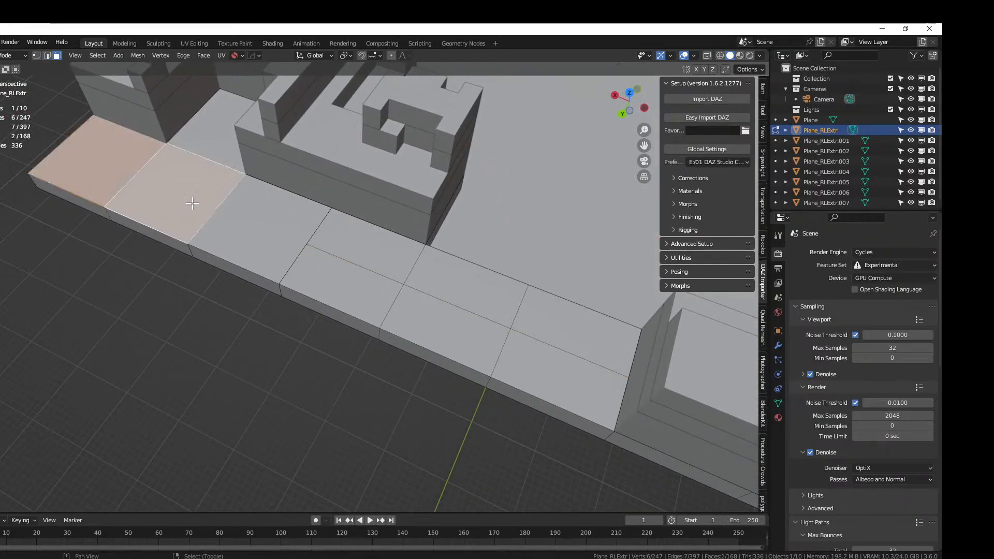
left_click(327, 256, "ctrl")
left_click(448, 318, "ctrl")
left_click(533, 352, "ctrl")
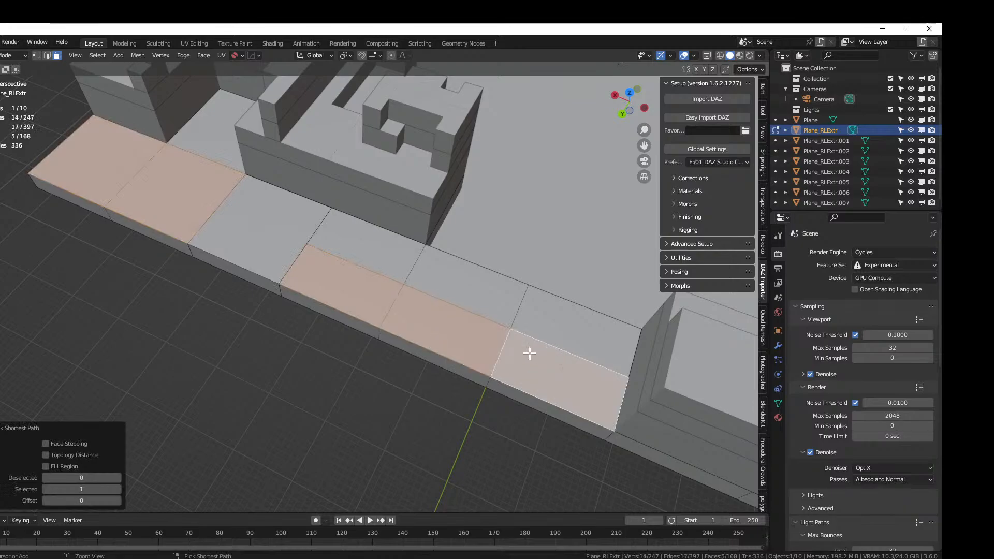
Run Random Loop Extrude from Object Mode on the selected strip faces with loops 1 to 5 enabled
key("Tab")
key("shift+q")
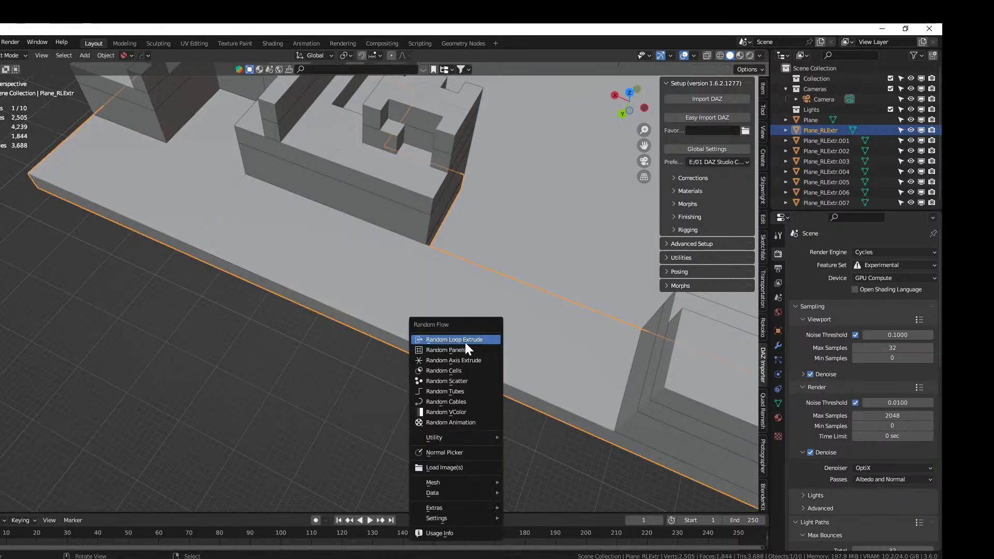
left_click(465, 342)
left_click(481, 189)
left_click(510, 188, "shift")
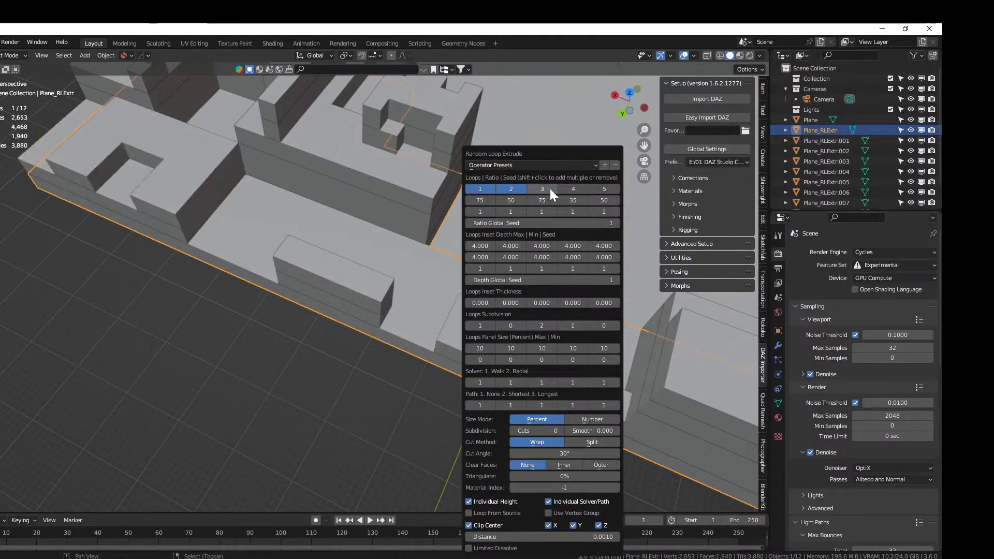
left_click(543, 189, "shift")
left_click(569, 187, "shift")
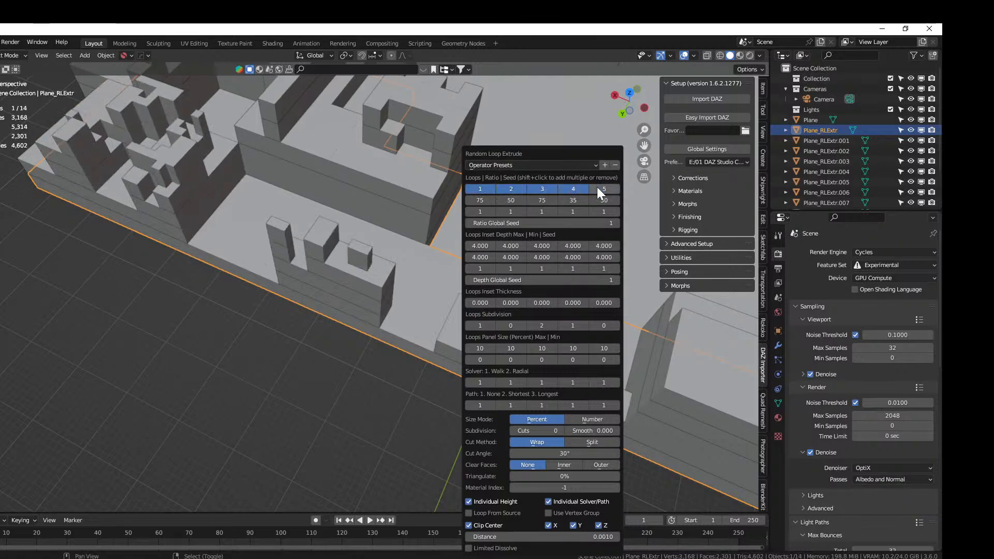
left_click(609, 188, "shift")
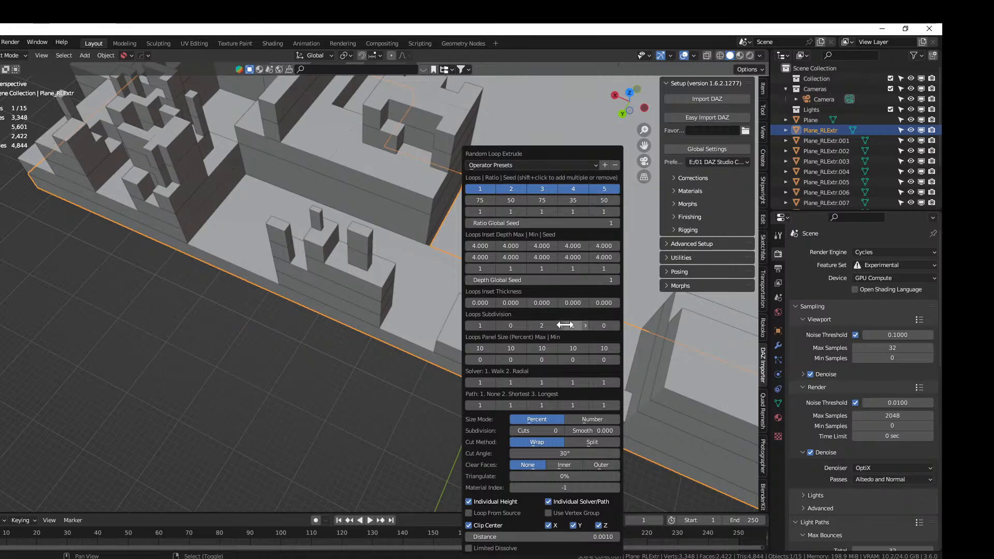
Set the strip extrusion's subdivisions to 0 for loop 4, 1 for loop 3 and 0 for loop 1
left_click_drag(573, 325, 555, 325)
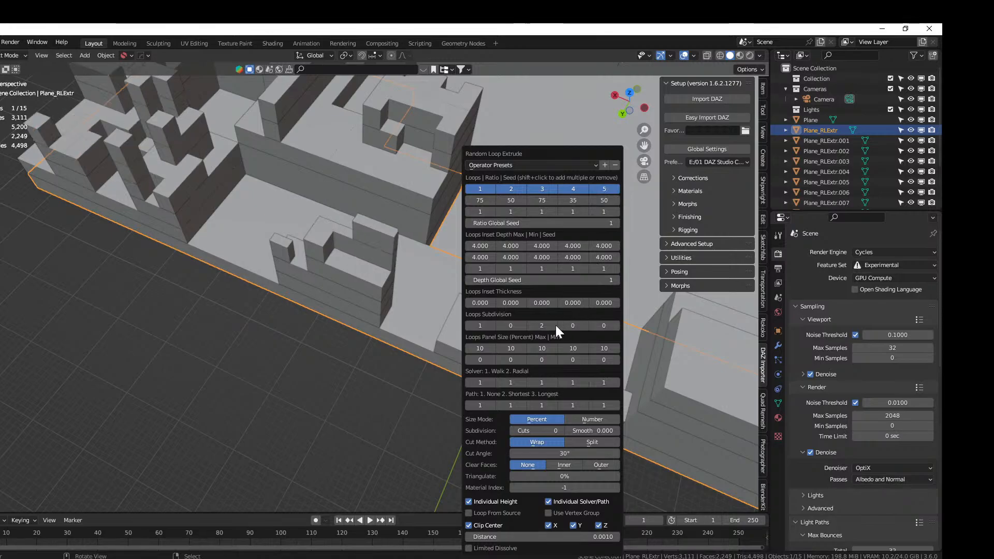
left_click(530, 325)
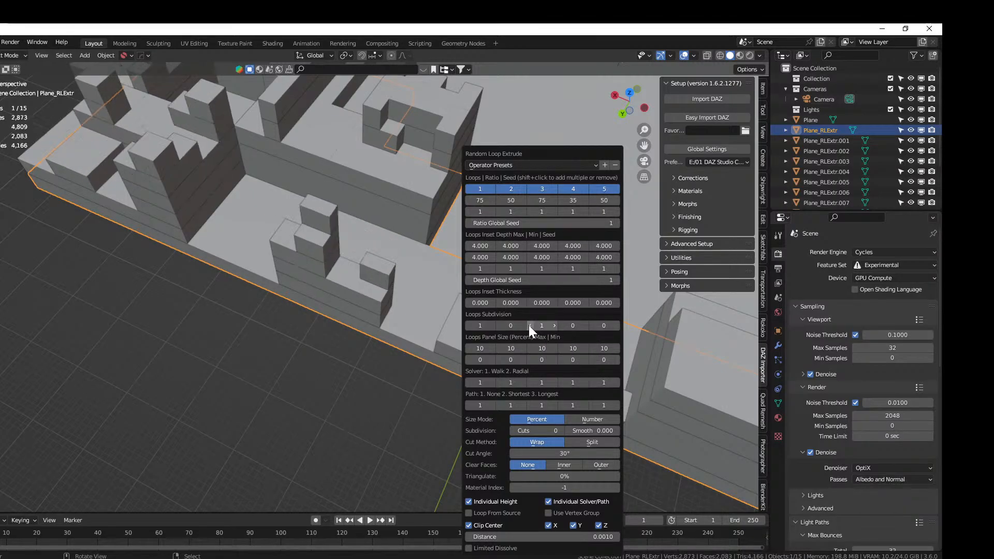
left_click(470, 325)
middle_click_drag(470, 323, 346, 70)
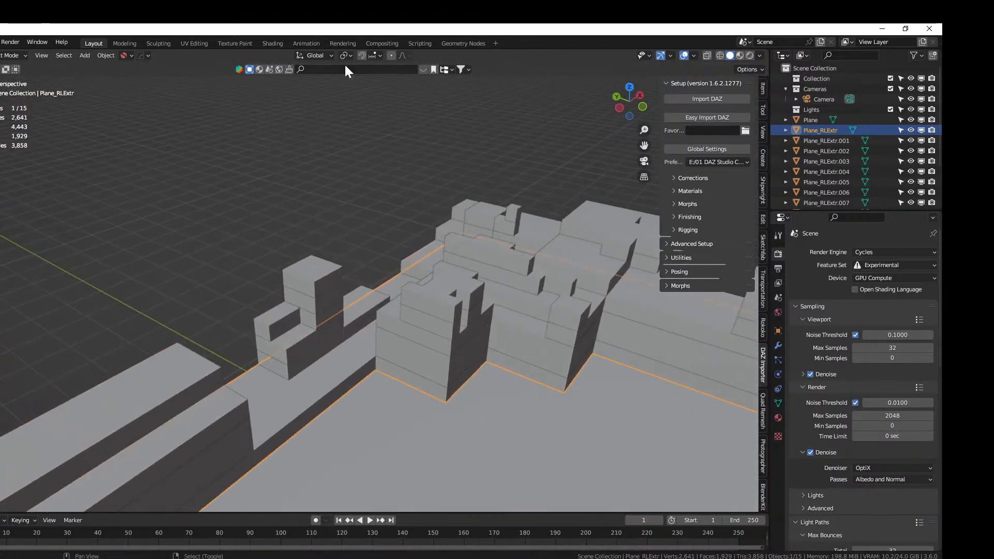
Select every object from Plane_RLExtr to Plane_RLExtr.012 and join them into Plane_RLExtr
middle_click_drag(420, 192, 235, 148, "shift")
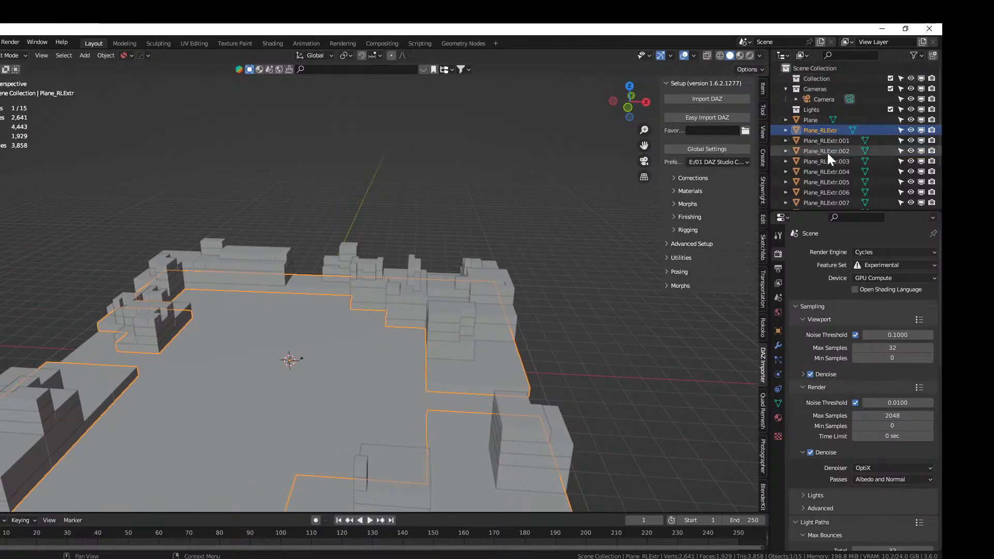
scroll(819, 147, "down", 4)
left_click(842, 199, "shift")
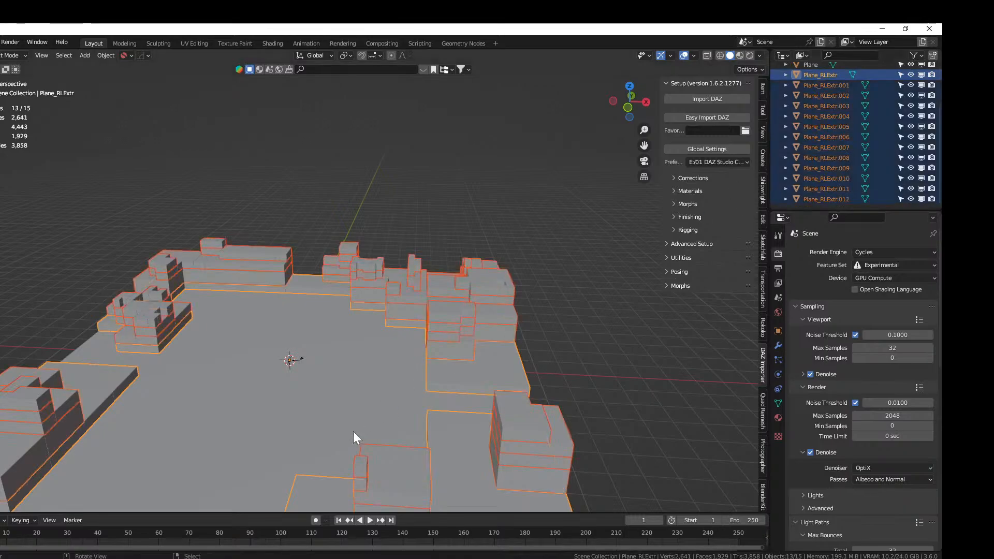
key("ctrl+j")
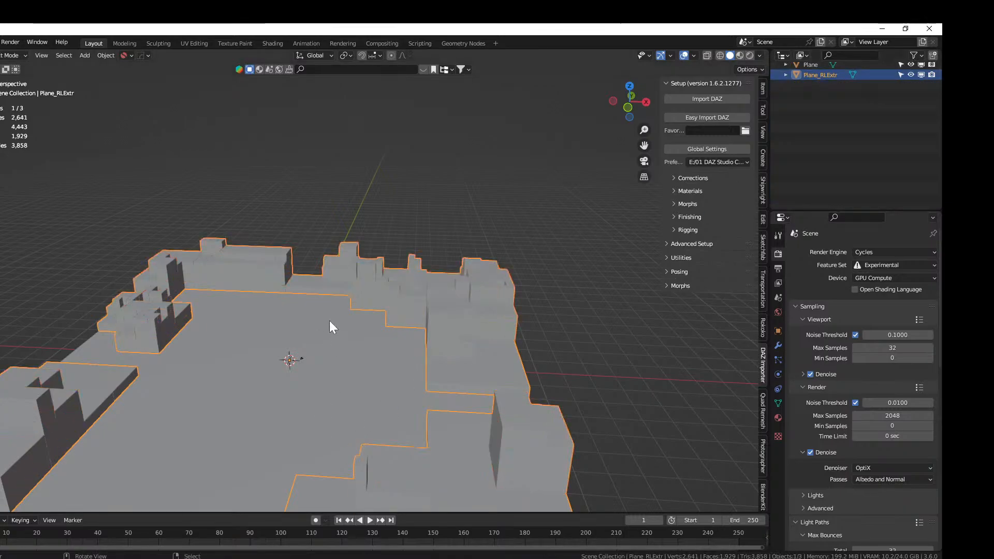
Merge all vertices of the joined Plane_RLExtr mesh by distance in Edit Mode and return to Object Mode
key("Tab")
key("a")
key("m")
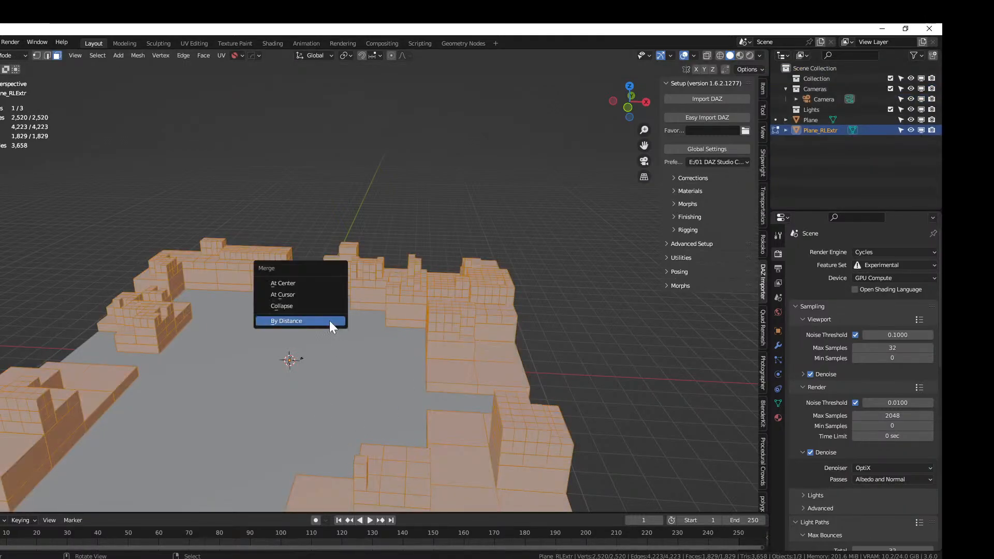
left_click(329, 320)
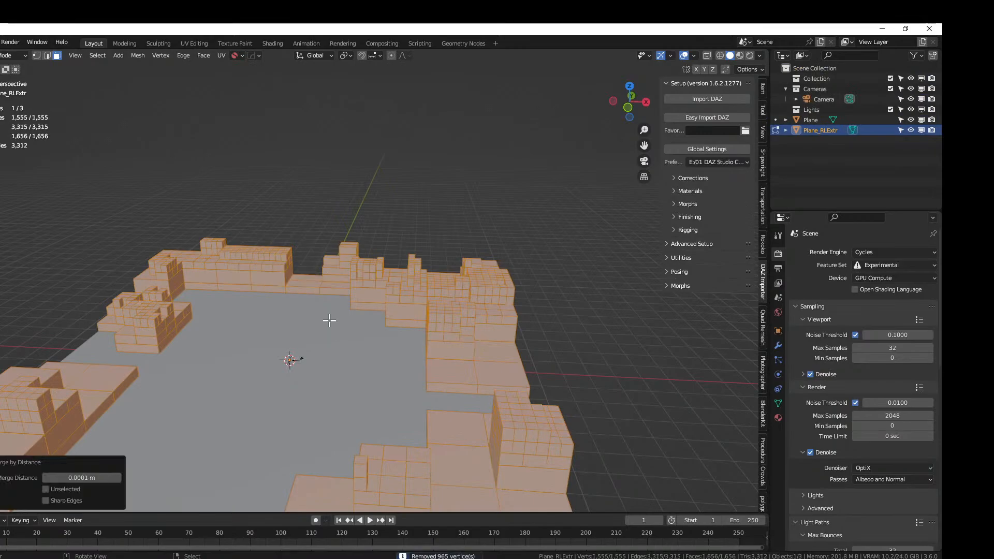
middle_click_drag(329, 321, 365, 309)
key("Tab")
scroll(368, 313, "up", 2)
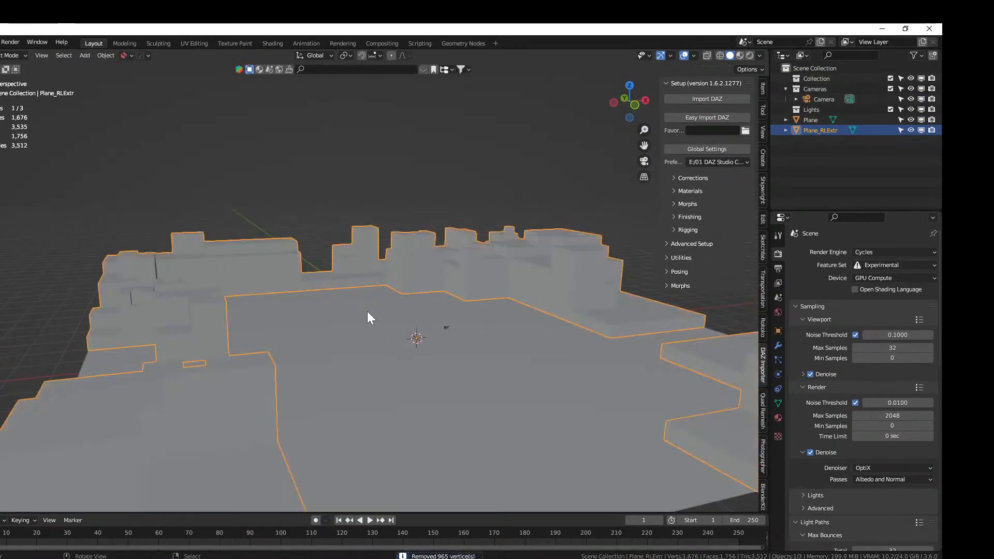
key("Tab")
middle_click_drag(290, 337, 340, 365)
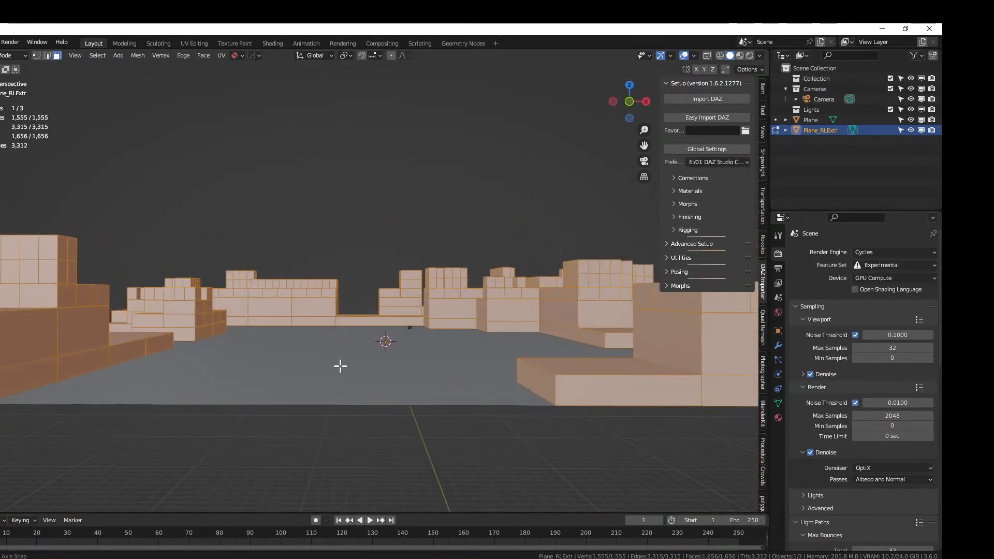
middle_click_drag(214, 328, 284, 348)
key("Tab")
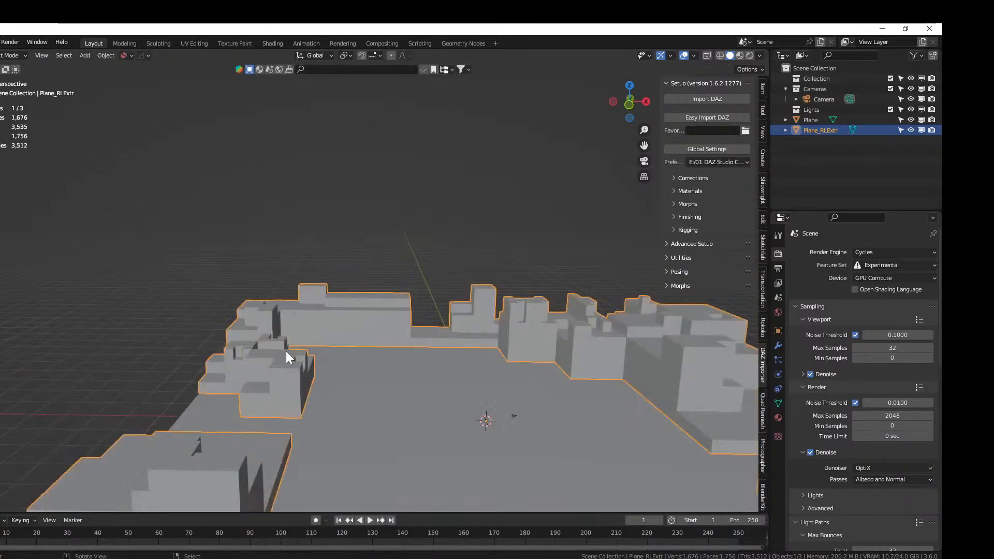
Split a second area off the 3D viewport and switch it to the File Browser
scroll(286, 350, "down", 3)
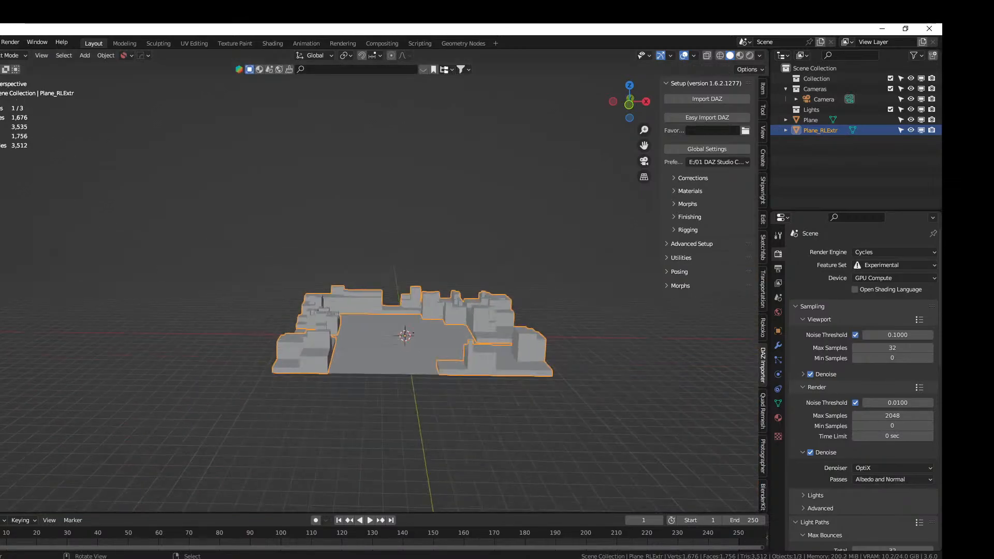
left_click_drag(0, 52, 274, 88)
key("shift+F1")
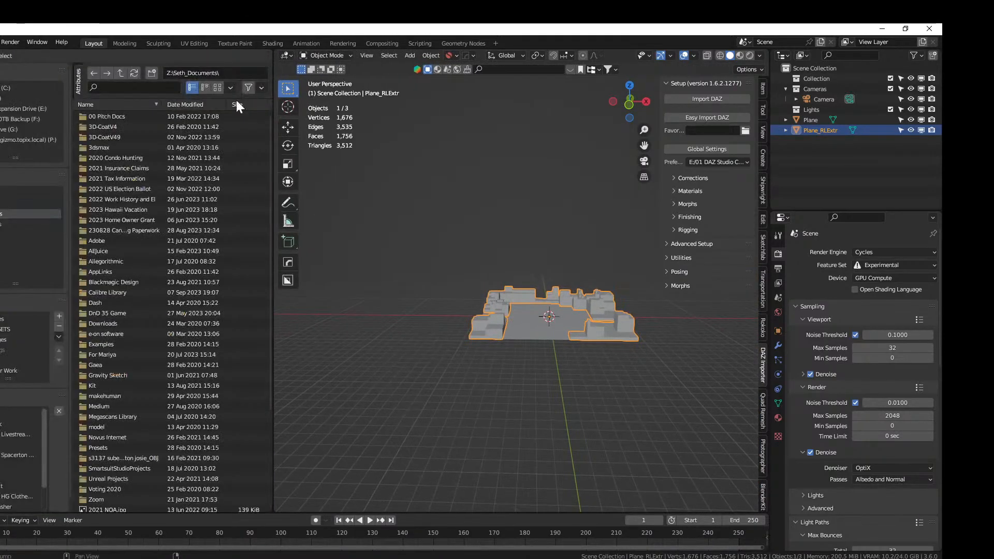
Switch the file-browsing area to the Asset Browser and place the Colony Building 4.001 asset in the scene beside the block mesh
key("shift+F1")
left_click(5, 71)
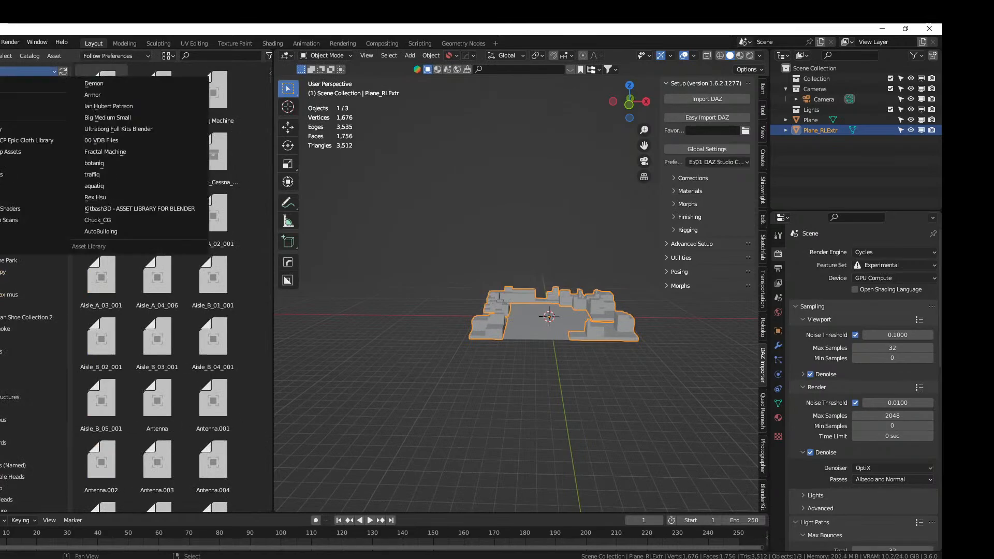
left_click(13, 174)
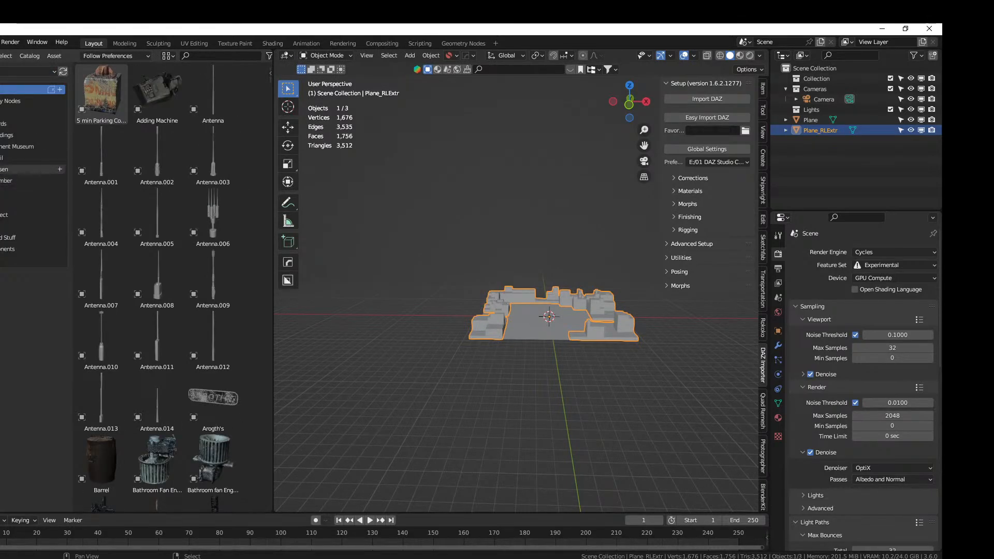
left_click(0, 214)
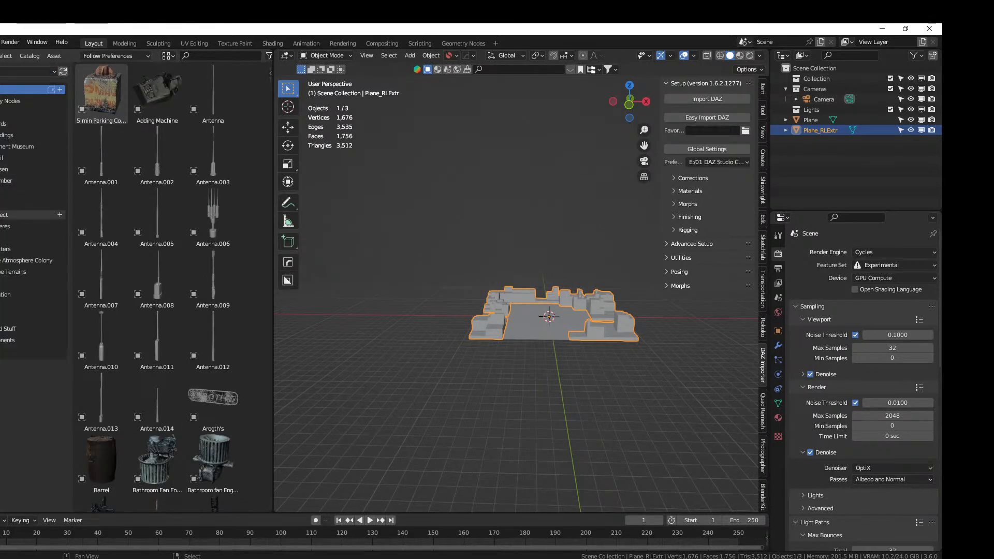
left_click(2, 238)
left_click_drag(155, 155, 354, 332)
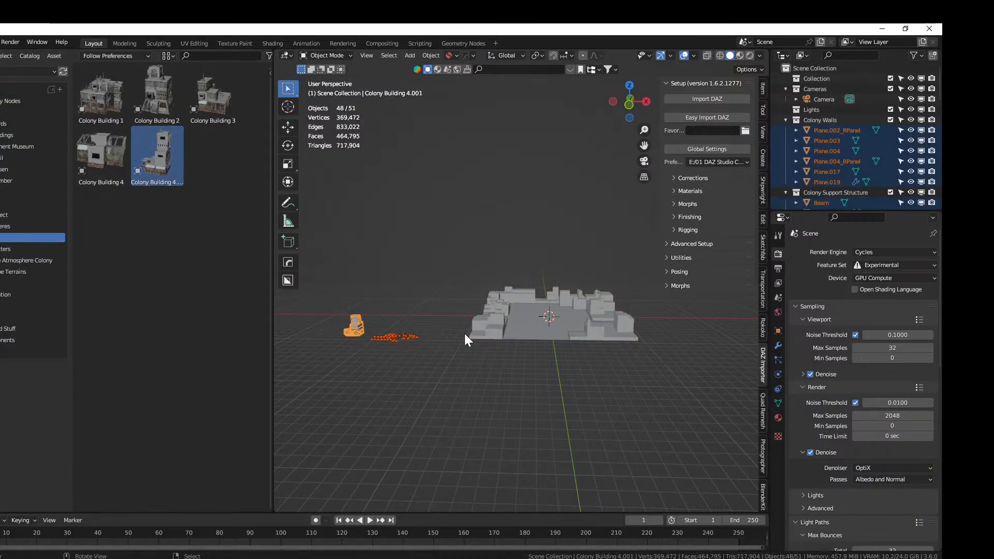
Join the stepped block mesh into the Colony Building 4.001 object
left_click(490, 316)
left_click(357, 326, "shift")
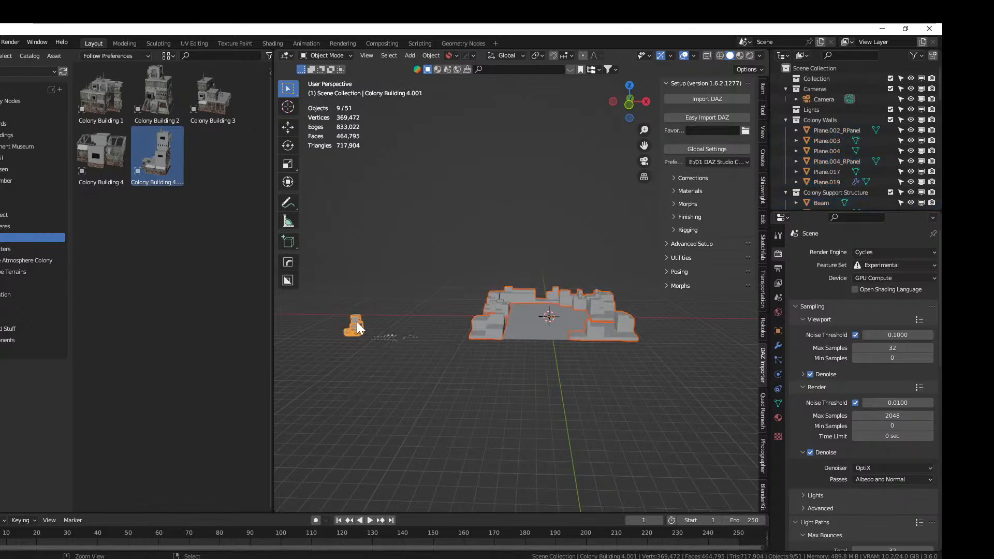
key("ctrl+j")
In Edit Mode, select all faces of the joined object except the original tower by inverting its linked selection
key("Tab")
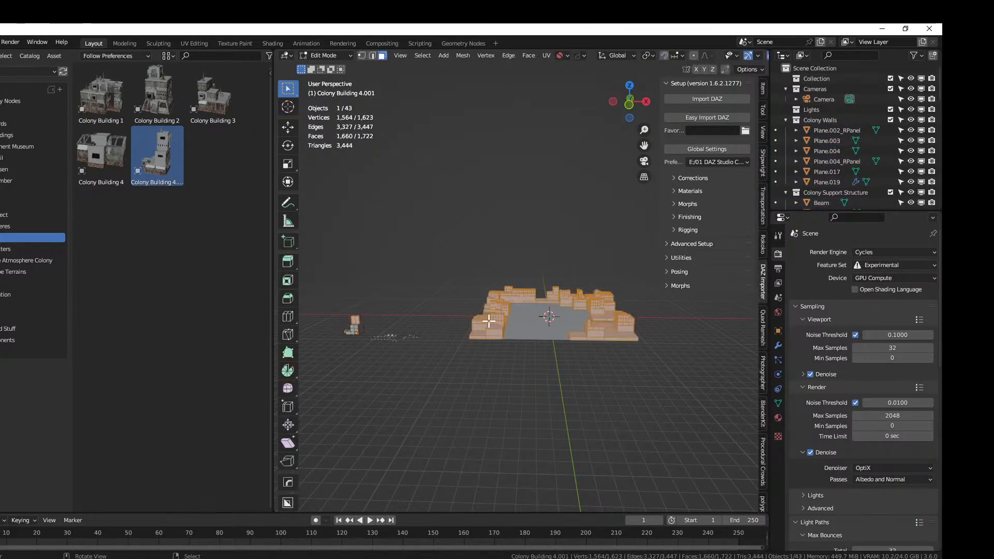
scroll(504, 329, "up", 3)
scroll(510, 332, "down", 2)
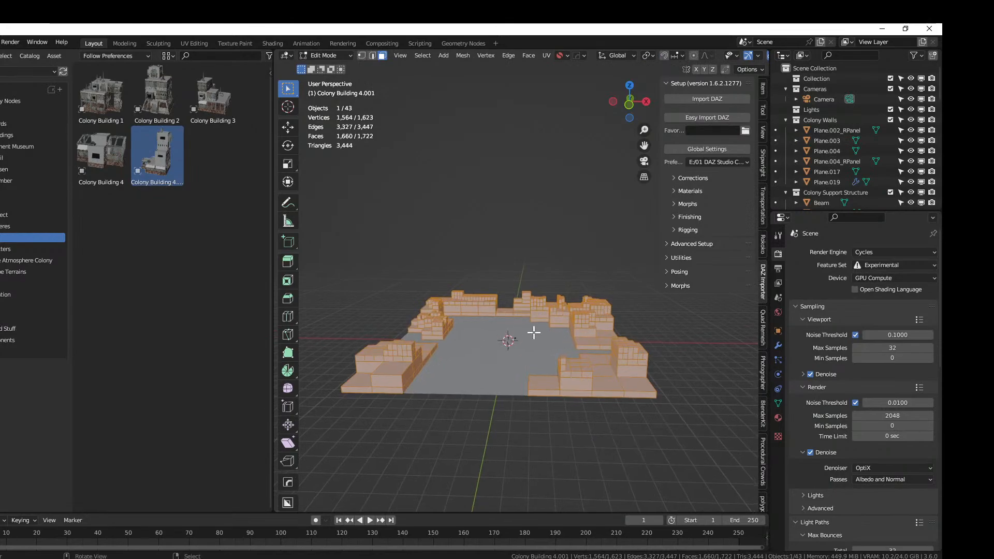
scroll(532, 333, "down", 3)
left_click(450, 329)
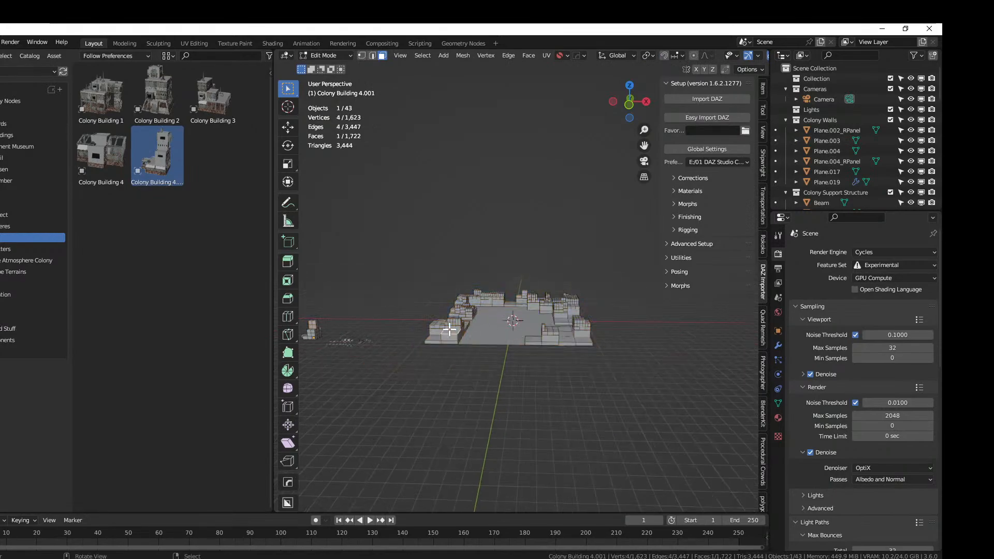
key("ctrl+l")
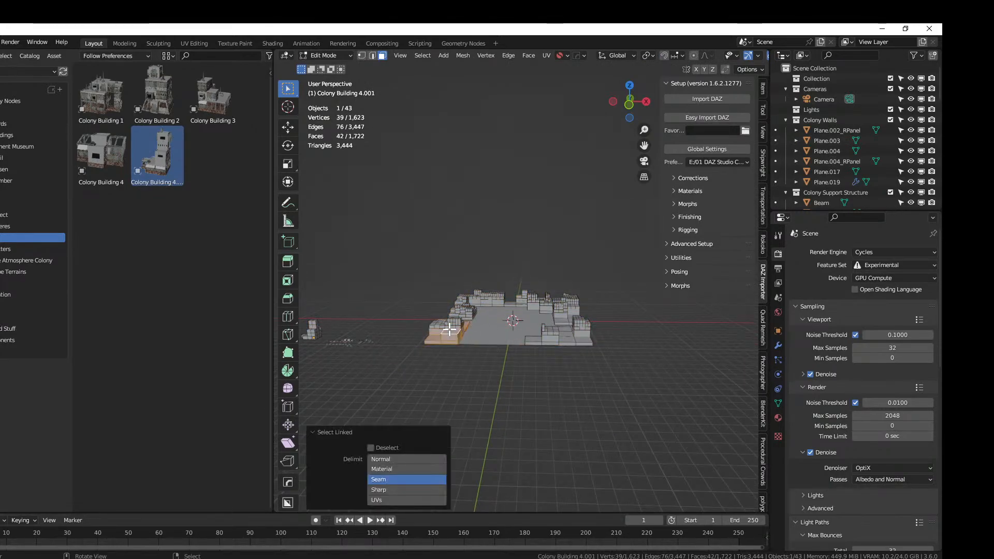
left_click(314, 332)
key("ctrl+l")
key("ctrl+i")
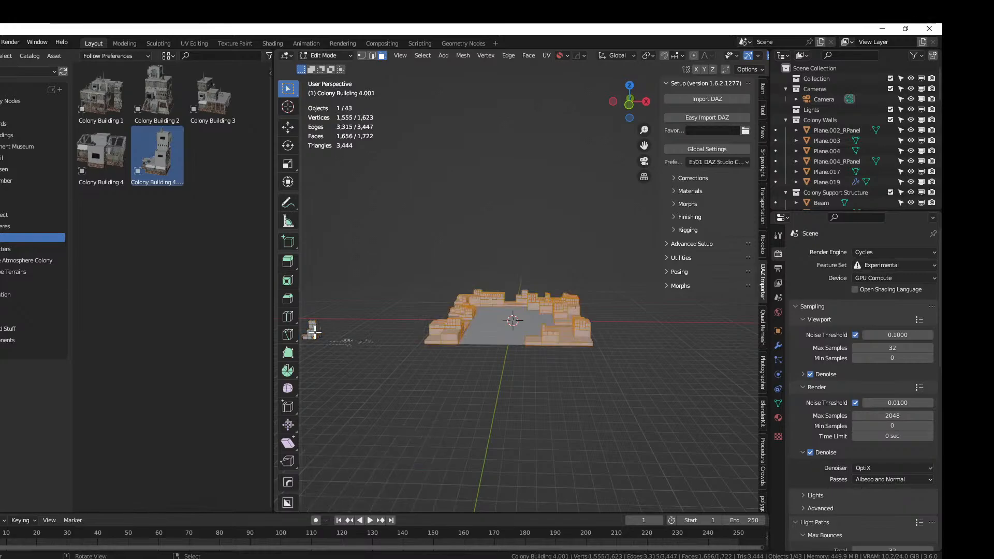
Assign the ID_WallF material to the selected block faces and return to Object Mode to generate the walls
left_click(778, 417)
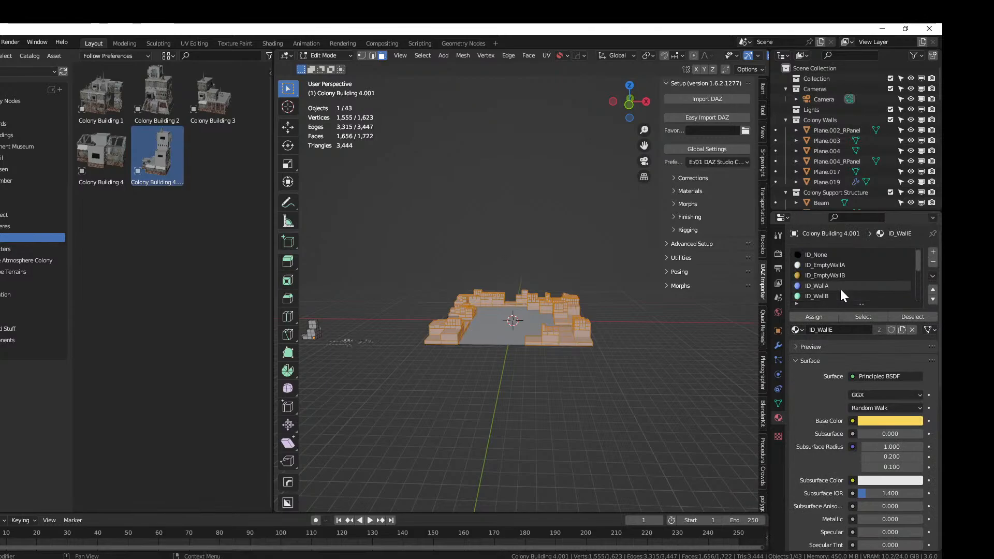
scroll(831, 290, "down", 3)
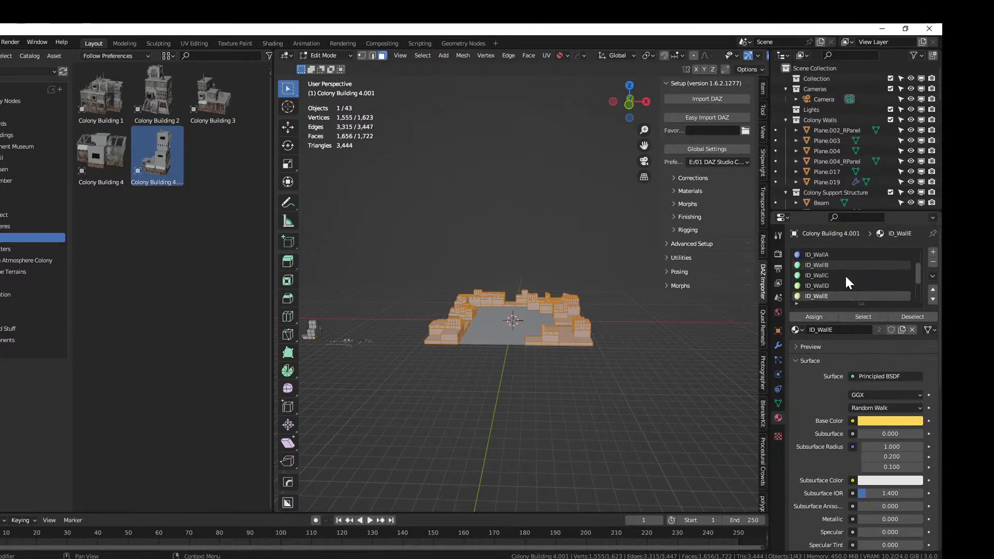
scroll(833, 297, "down", 2)
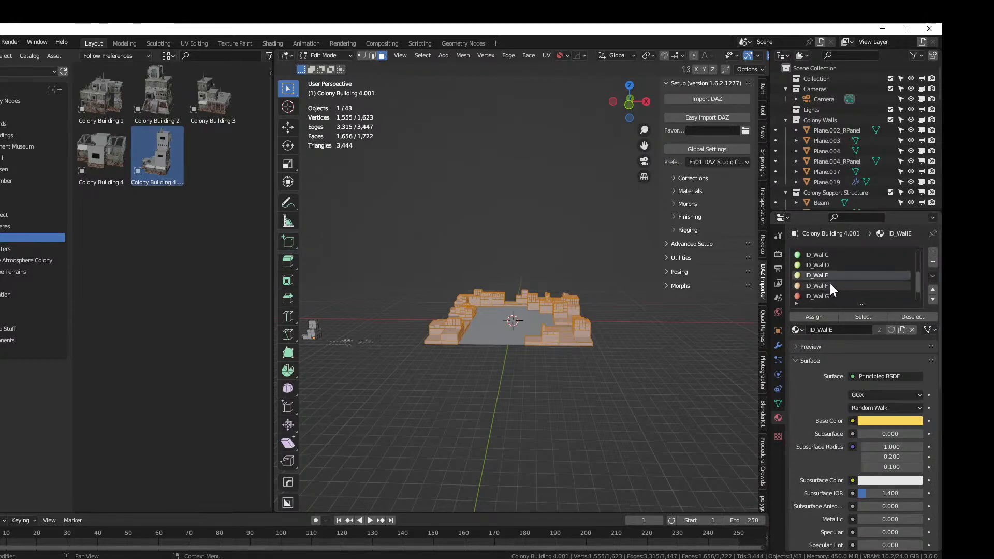
left_click(823, 285)
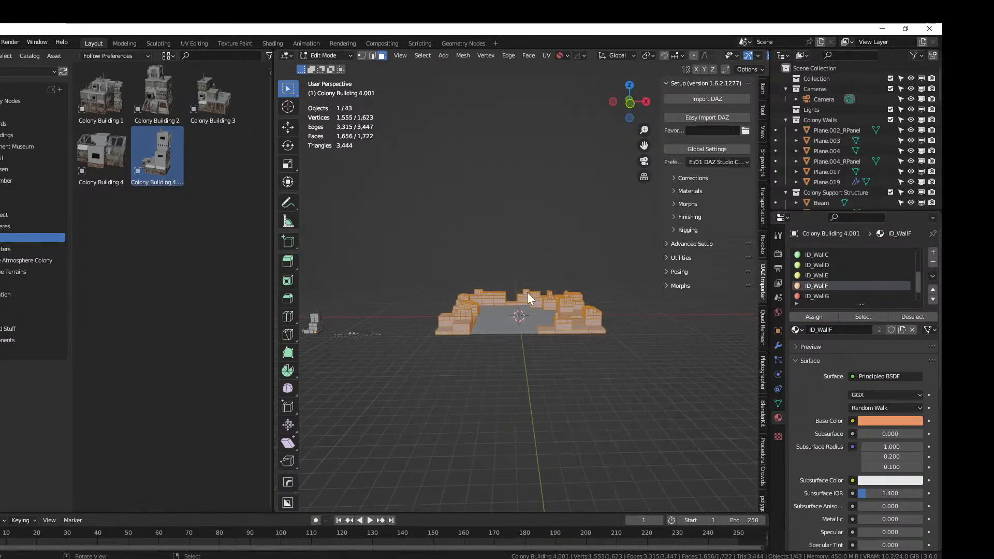
key("Tab")
scroll(526, 298, "up", 5)
middle_click_drag(518, 292, 535, 306)
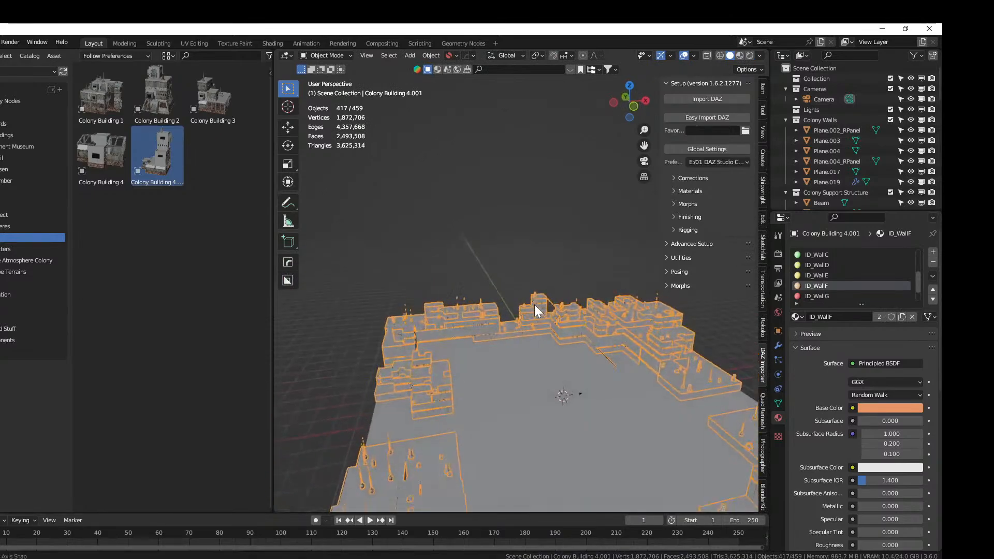
Close the Asset Browser area
right_click(70, 52)
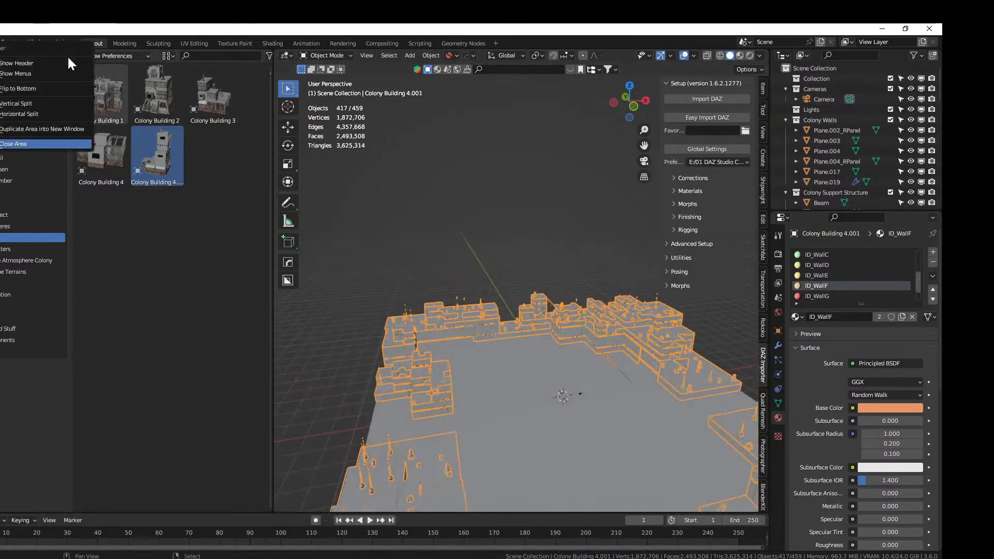
left_click(48, 129)
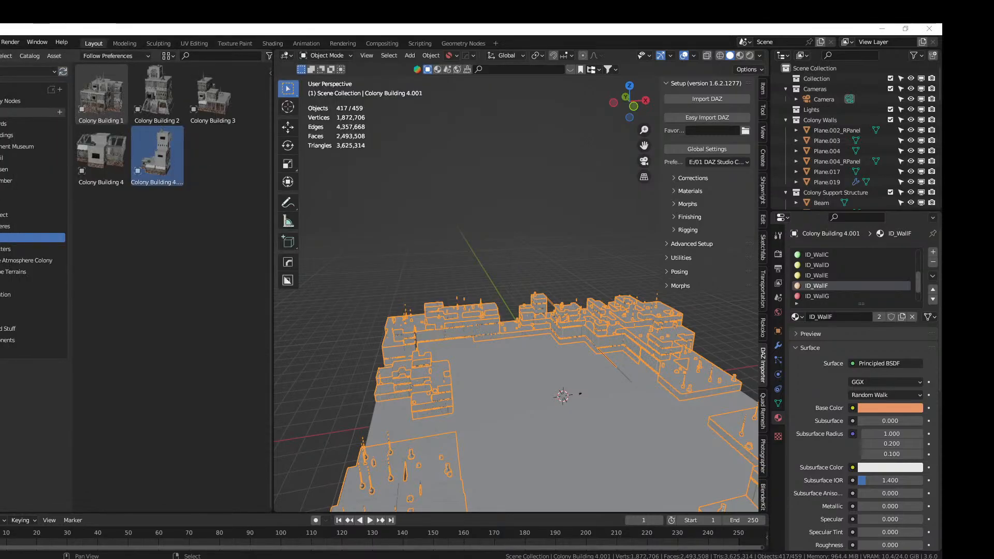
right_click(72, 53)
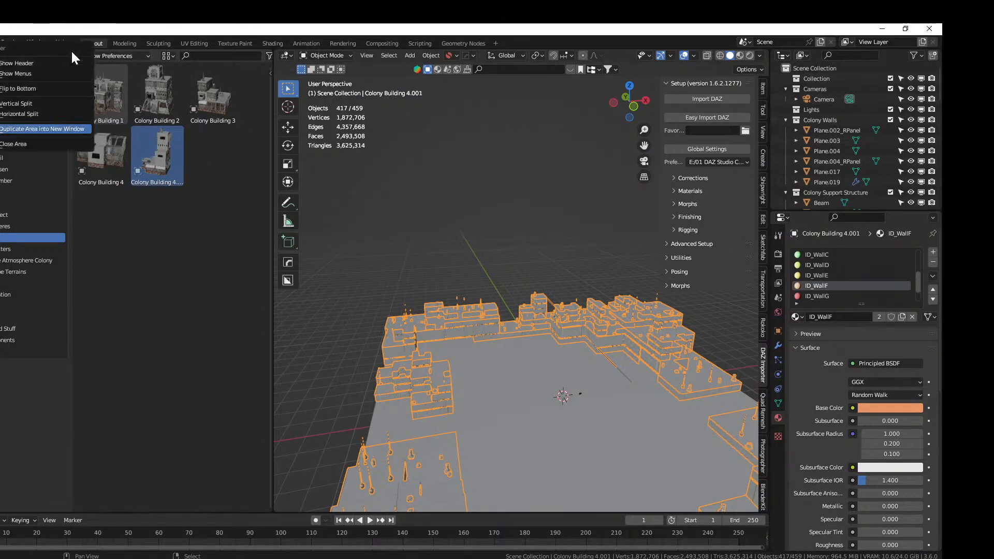
left_click(45, 144)
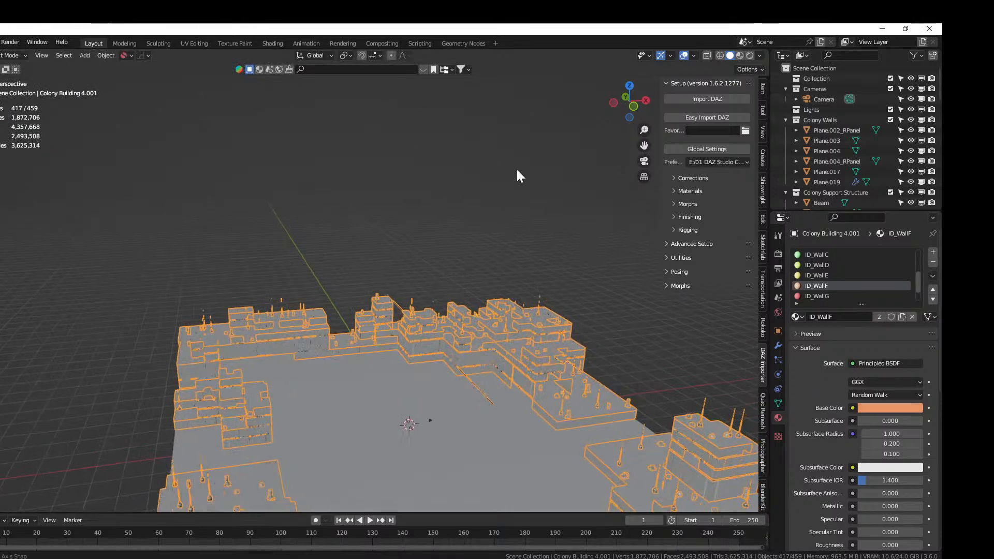
Set the foundation value to 0 in the Auto-Building add-on's Extra settings
middle_click_drag(517, 176, 324, 244)
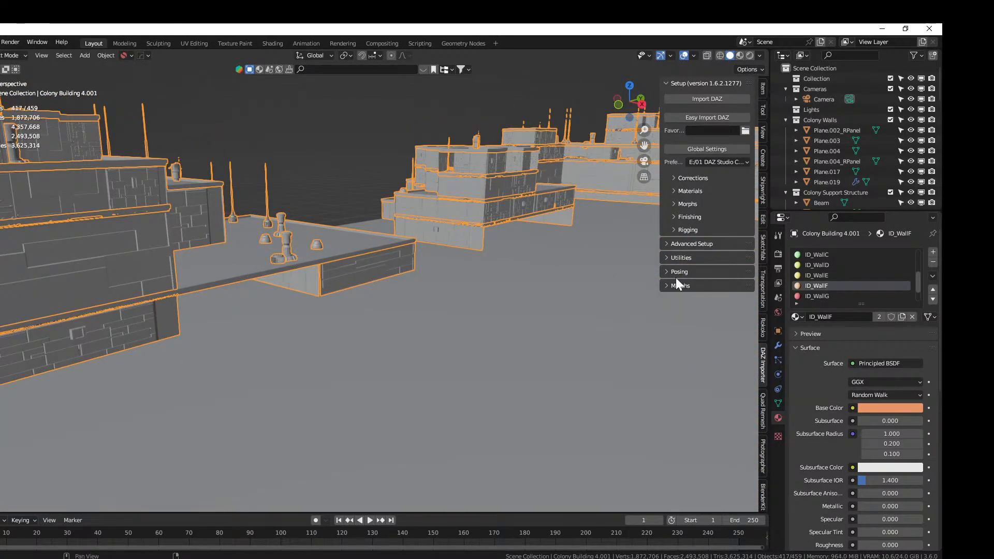
scroll(763, 382, "down", 10)
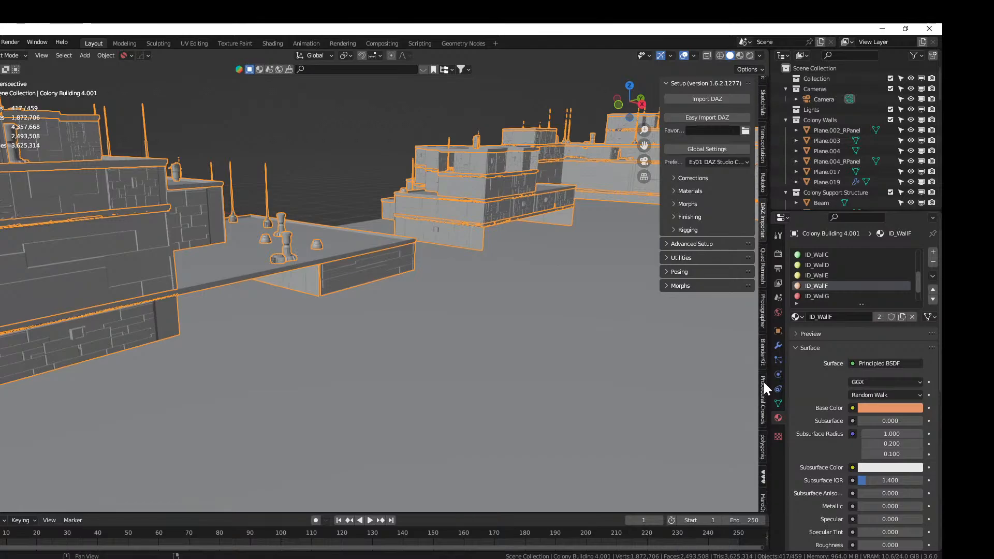
scroll(763, 385, "down", 1)
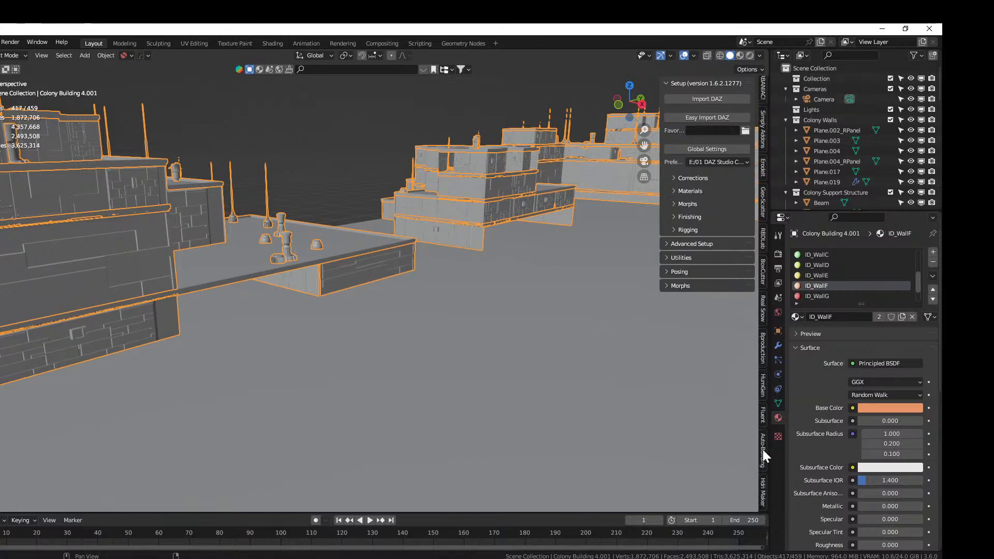
left_click(764, 450)
scroll(712, 396, "down", 4)
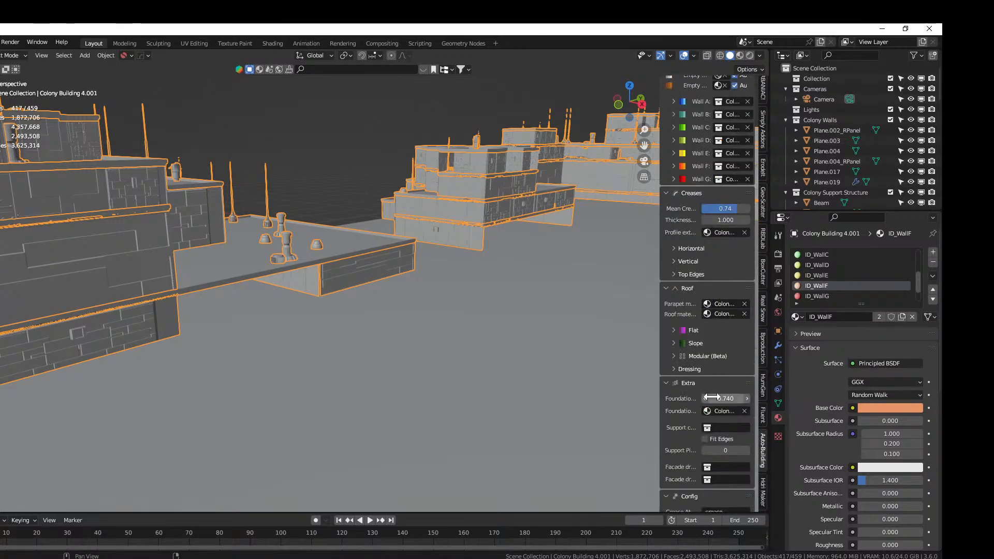
left_click(725, 398)
type("00")
Examine the bases and walls of the generated buildings from several angles
middle_click_drag(412, 283, 229, 334)
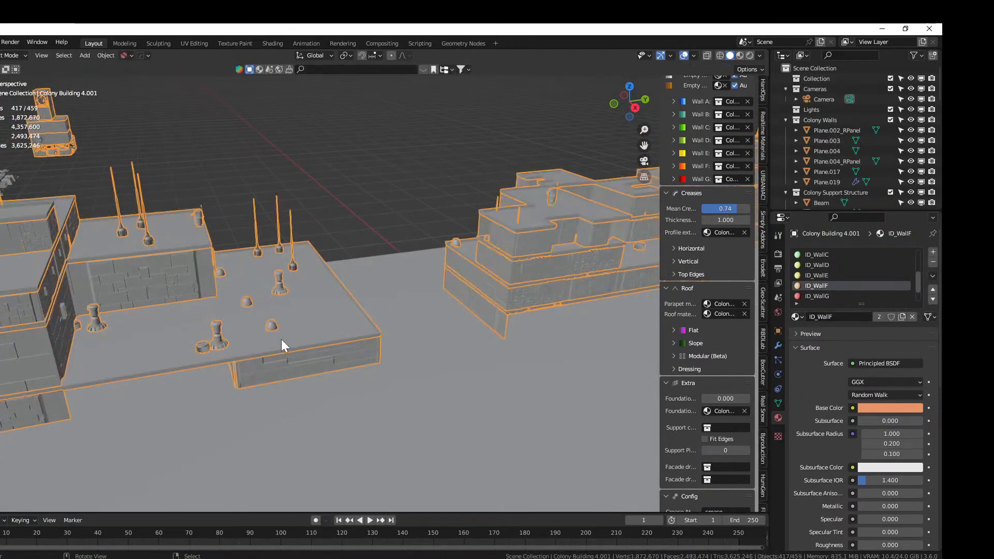
middle_click_drag(271, 340, 161, 411, "shift")
scroll(207, 355, "up", 4)
scroll(229, 346, "down", 1)
key("Tab")
key("Tab")
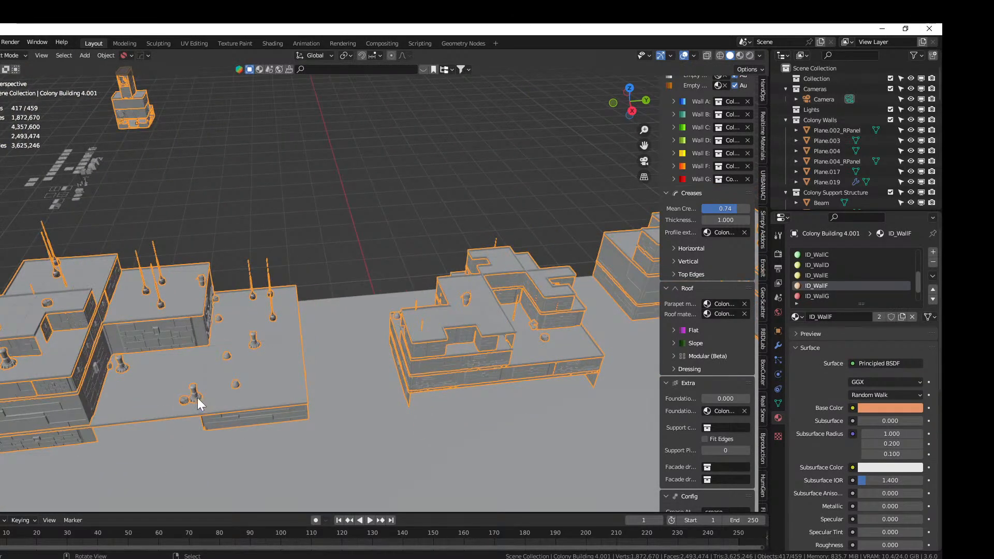
middle_click_drag(197, 398, 383, 398)
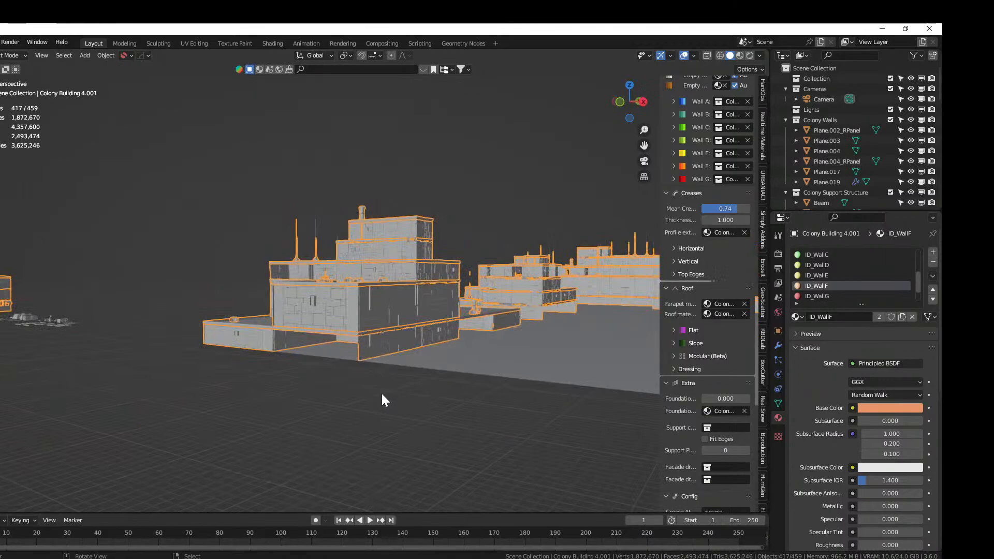
From the front view in Edit Mode with X-ray on, box-select the second-storey faces of the blocks
key("KP_1")
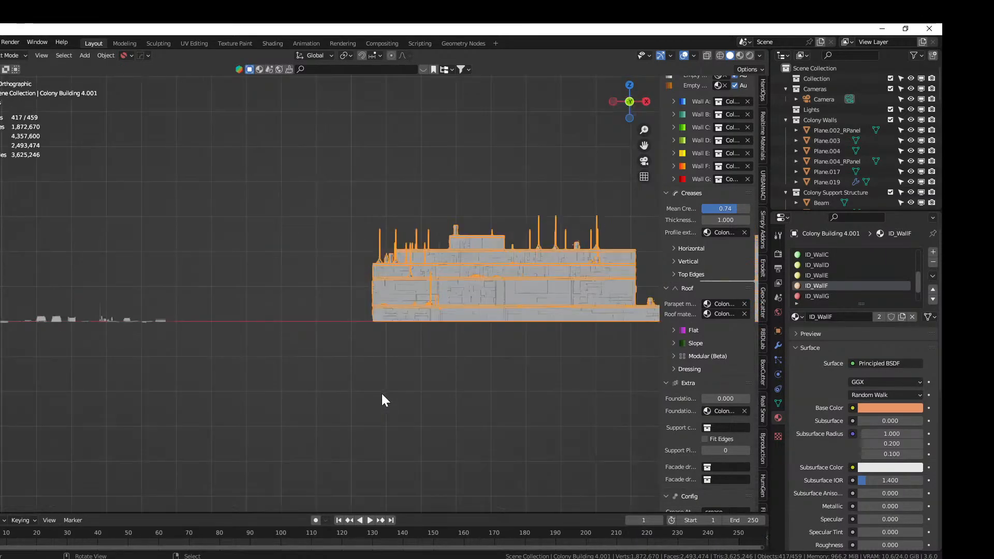
middle_click_drag(380, 394, 265, 333, "shift")
middle_click_drag(389, 299, 241, 321, "shift")
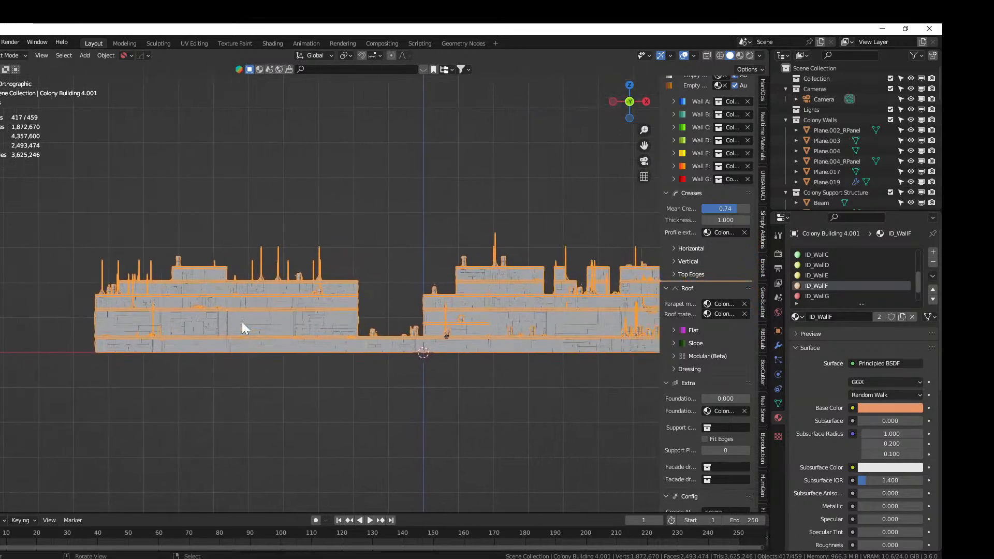
key("Tab")
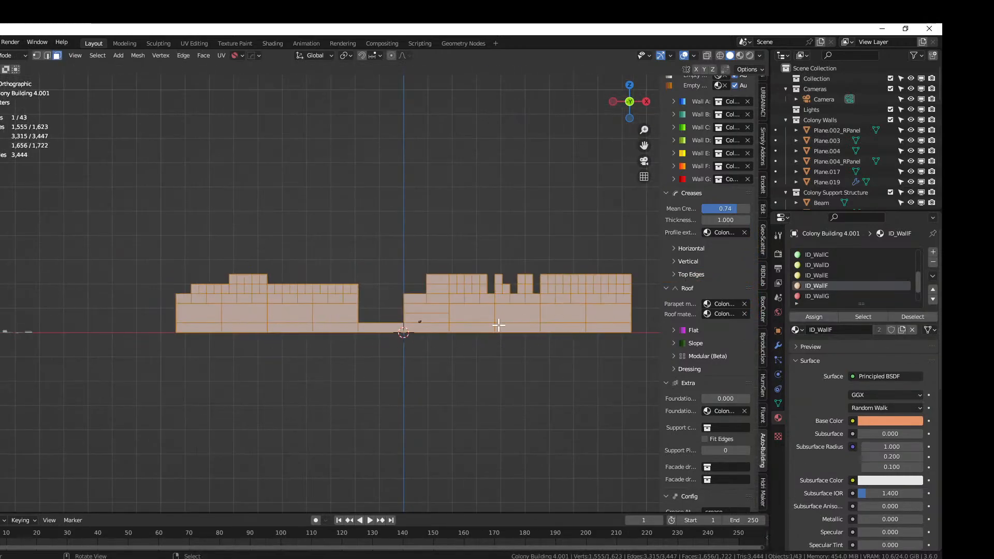
key("alt+a")
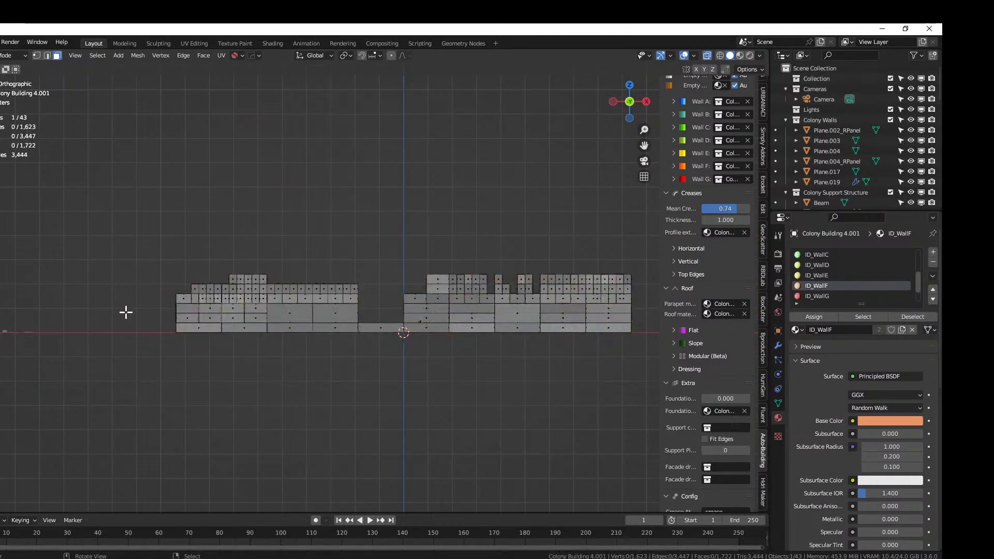
key("b")
left_click_drag(136, 306, 189, 307)
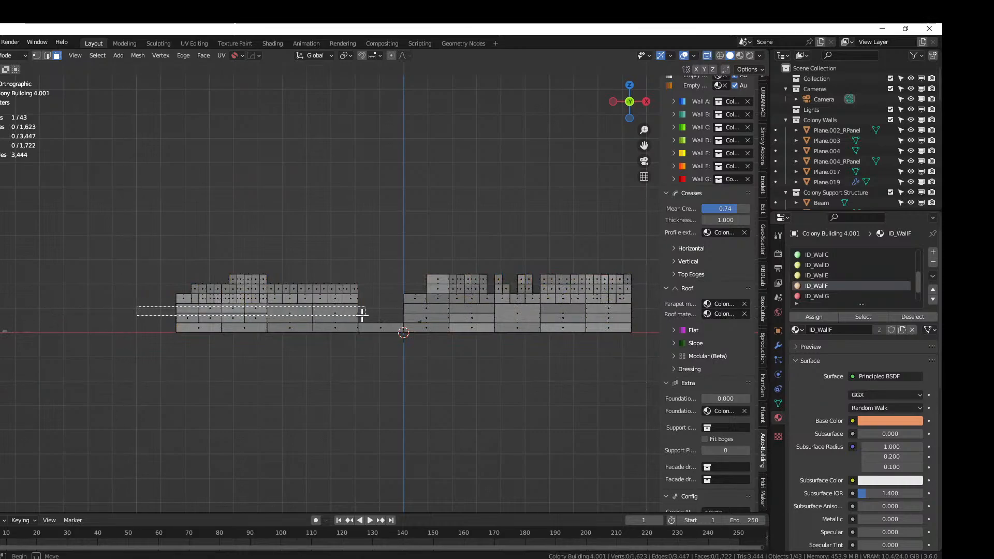
left_click_drag(362, 314, 239, 320)
left_click_drag(365, 321, 148, 303)
key("b")
middle_click_drag(399, 337, 399, 340)
key("alt+z")
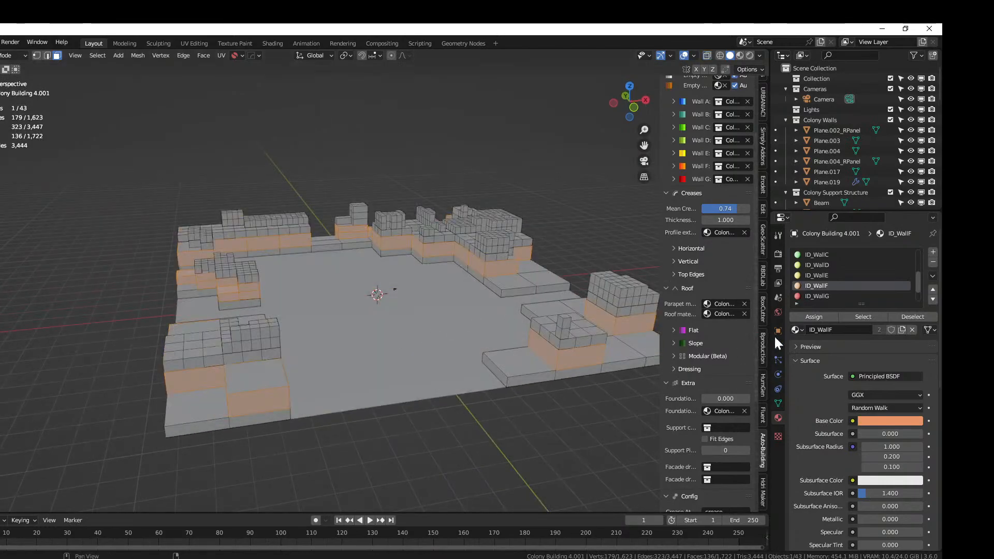
Assign the ID_WallA material to the selected second-storey faces and return to Object Mode
scroll(827, 272, "up", 3)
left_click(827, 264)
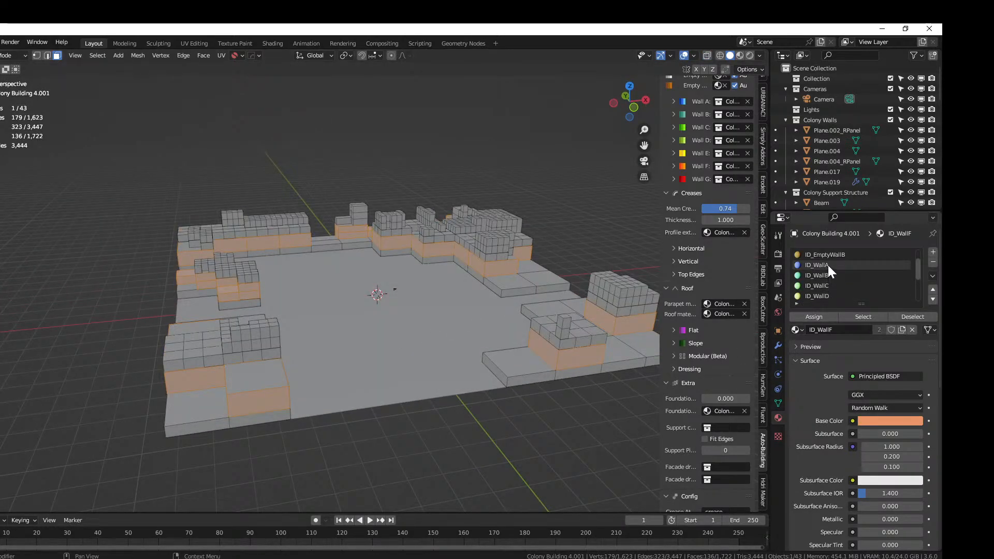
left_click(819, 318)
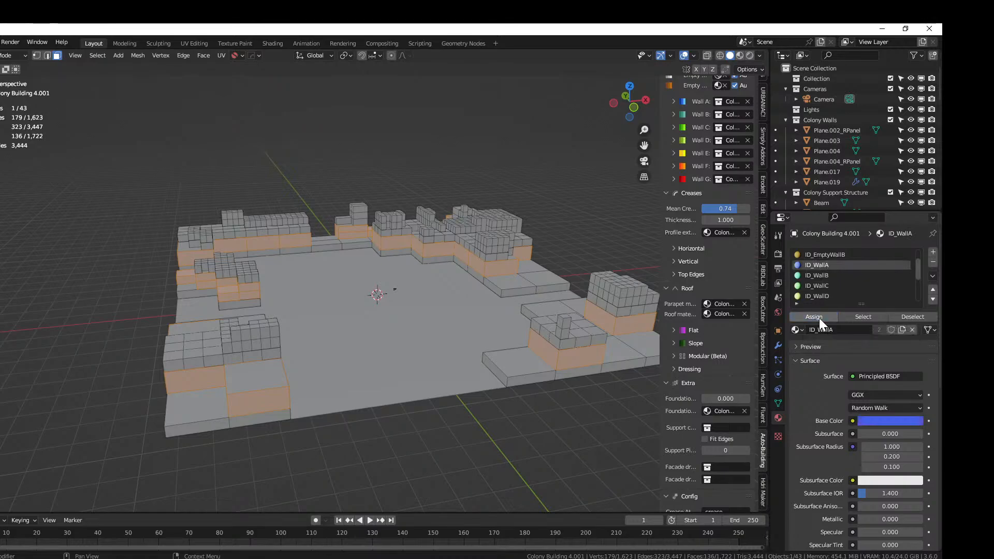
key("Tab")
middle_click_drag(457, 306, 148, 296)
scroll(356, 293, "up", 2)
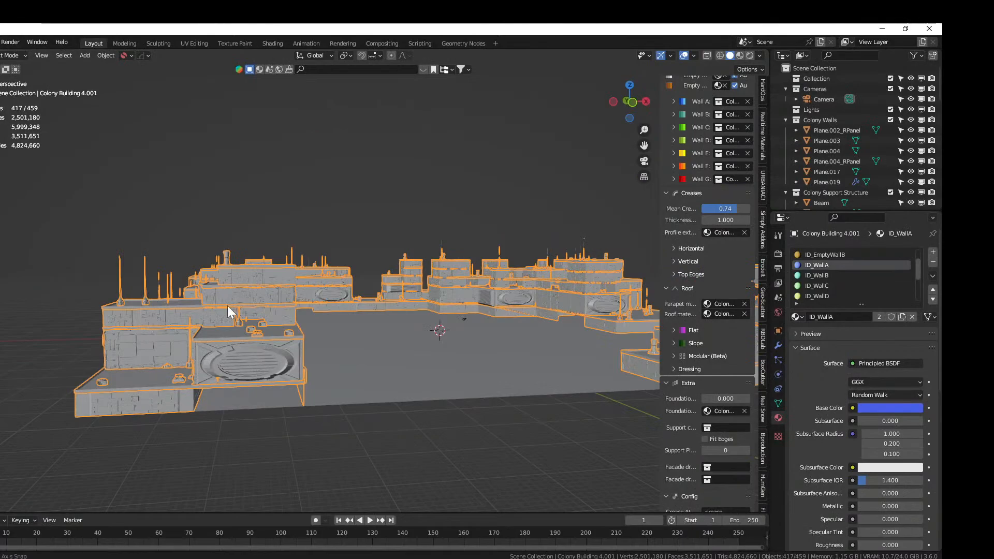
Box-select all block faces above the second storey from the front orthographic view with X-ray on, and assign them the ID_WallG material
middle_click_drag(228, 307, 482, 318)
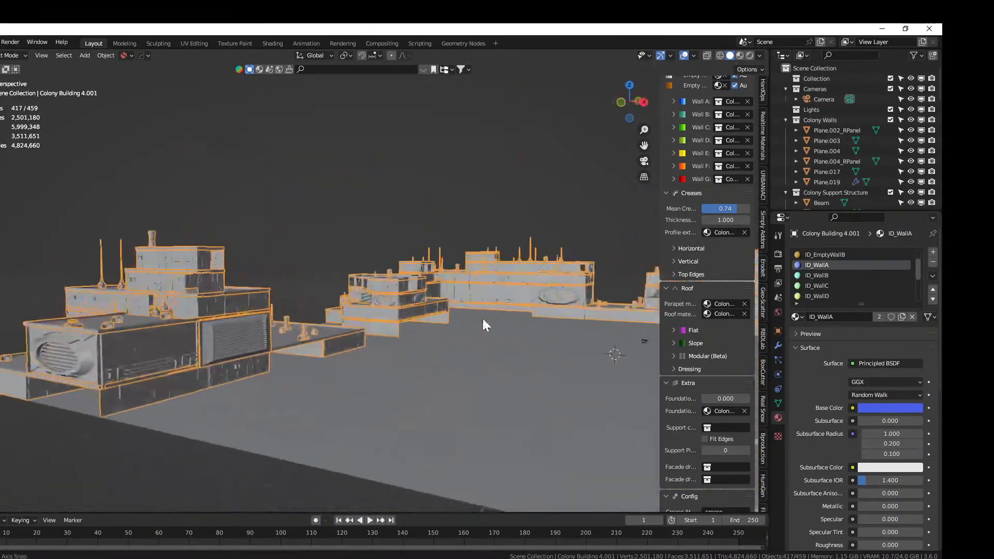
key("Tab")
key("KP_1")
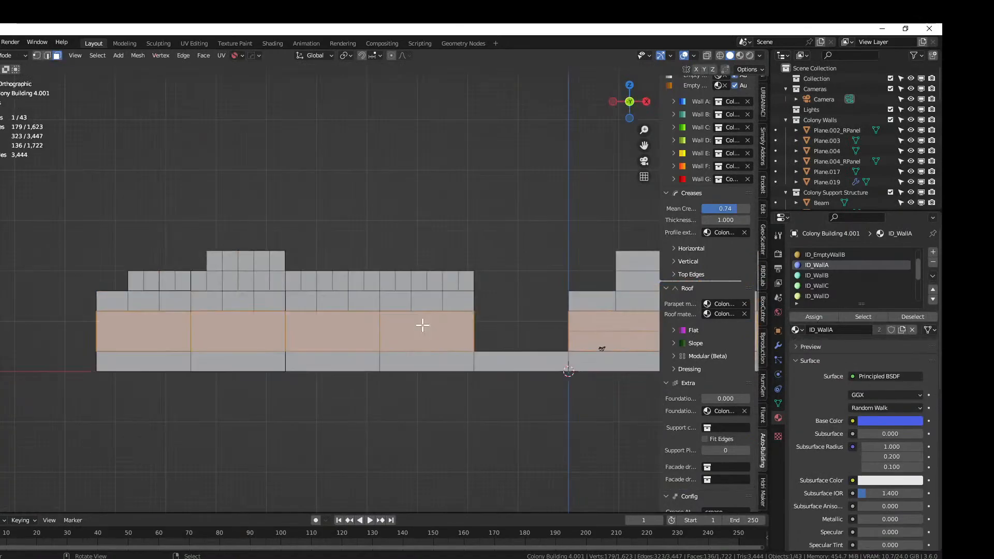
scroll(421, 326, "down", 3)
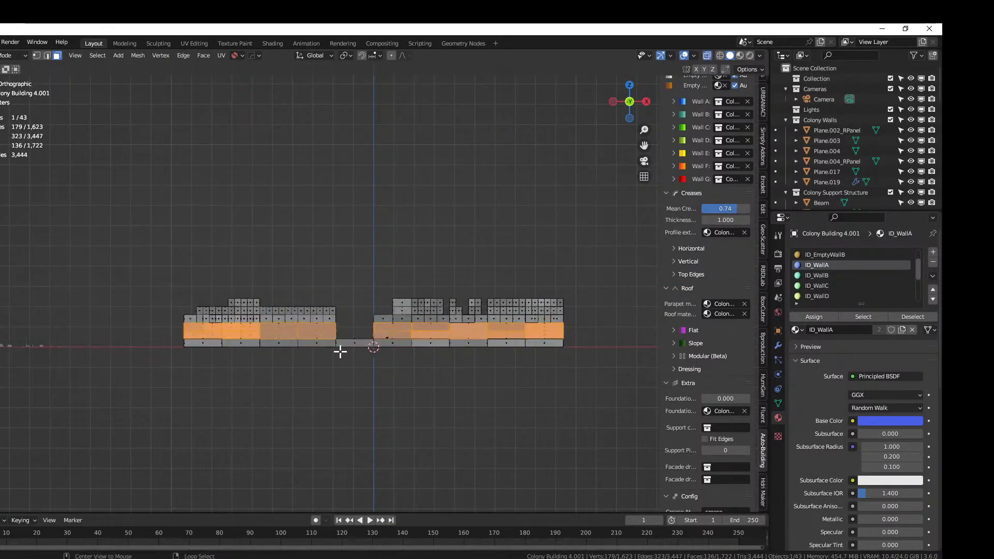
left_click(318, 410)
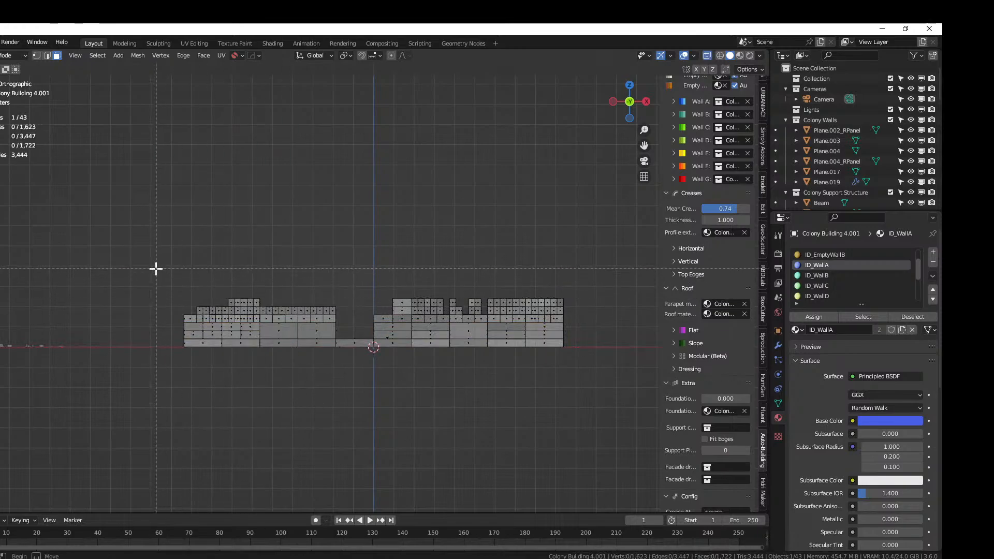
left_click_drag(155, 267, 591, 320)
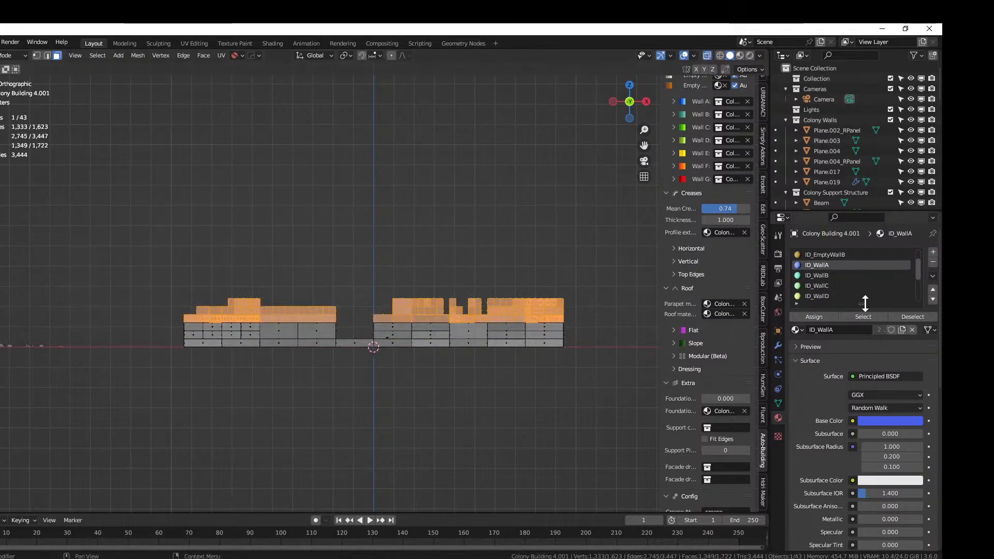
scroll(849, 289, "down", 4)
left_click(824, 276)
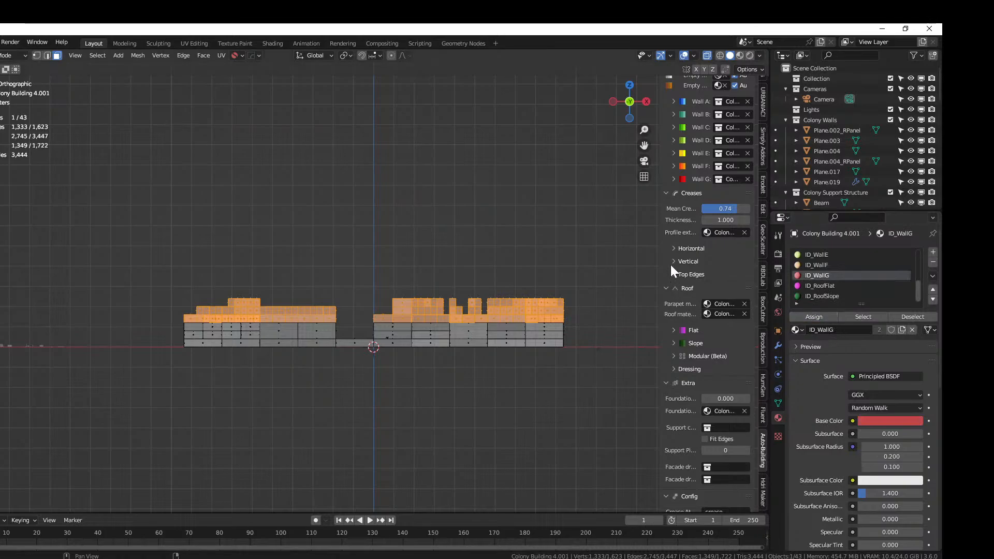
left_click_drag(658, 248, 566, 250)
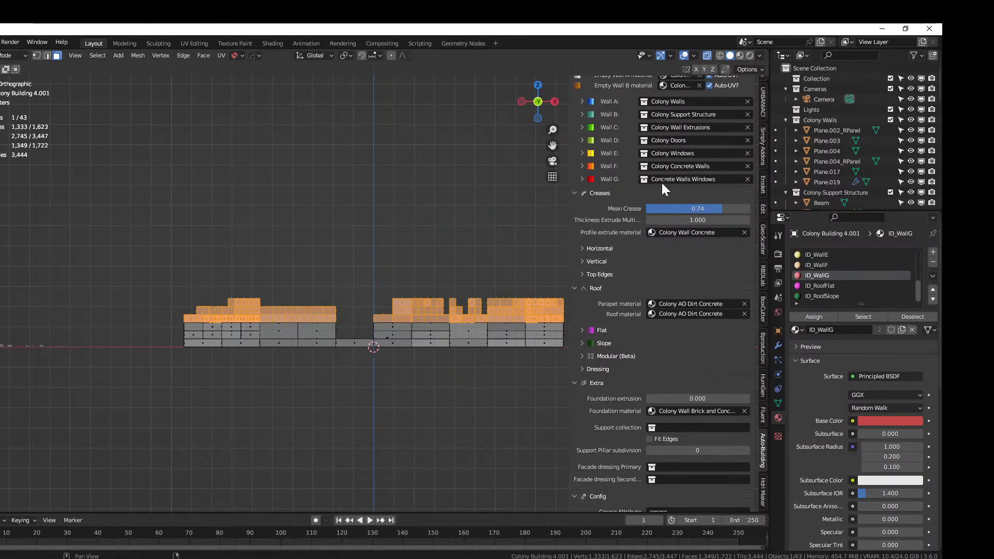
scroll(440, 242, "up", 1)
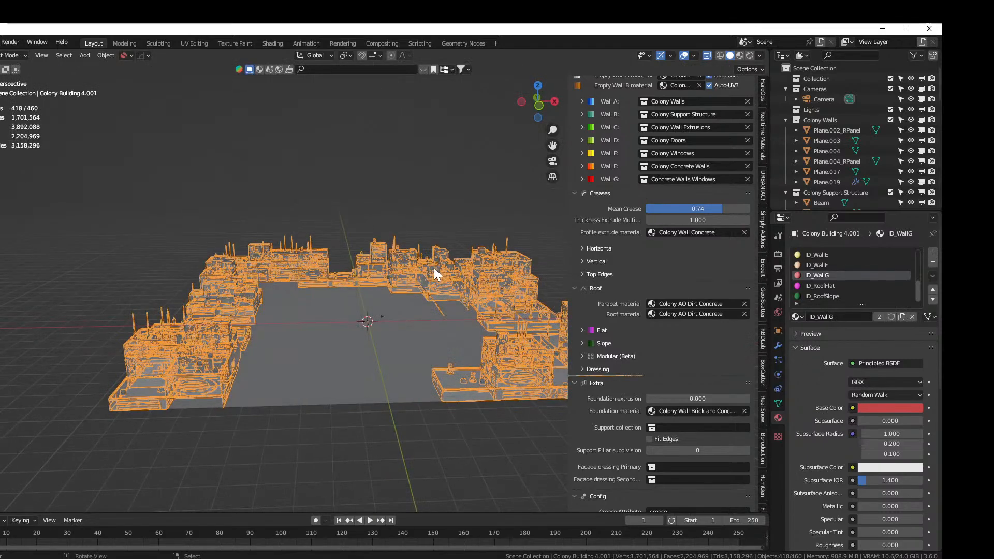
Select all upward-facing block faces by similar normal, assign them the ID_RoofFlat material, and return to Object Mode
key("Tab")
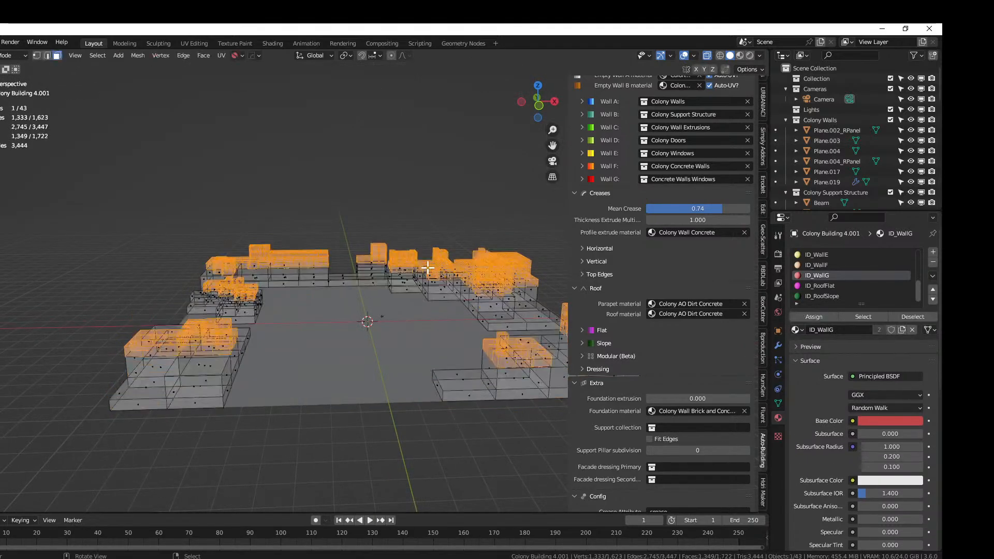
key("alt+z")
middle_click_drag(427, 267, 437, 300)
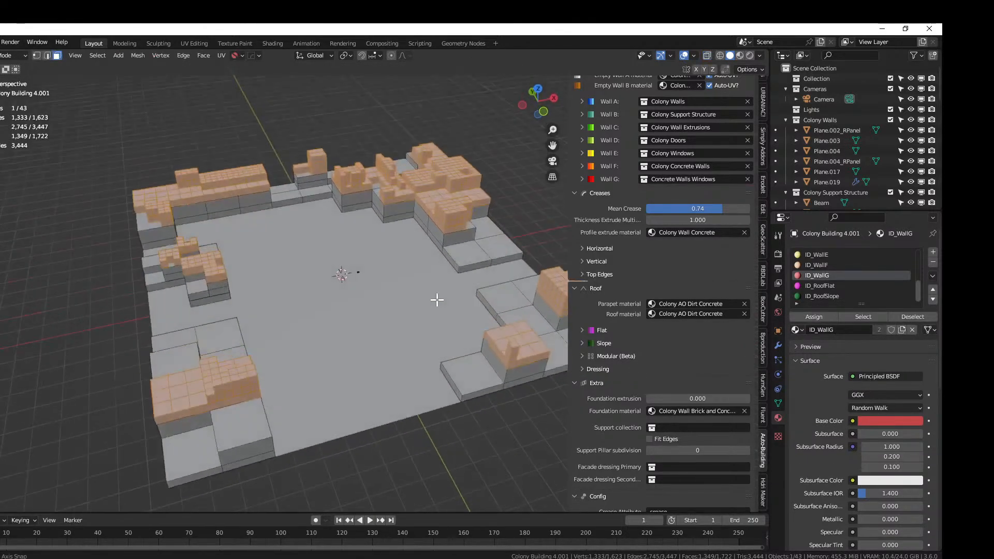
left_click(241, 422)
key("shift+g")
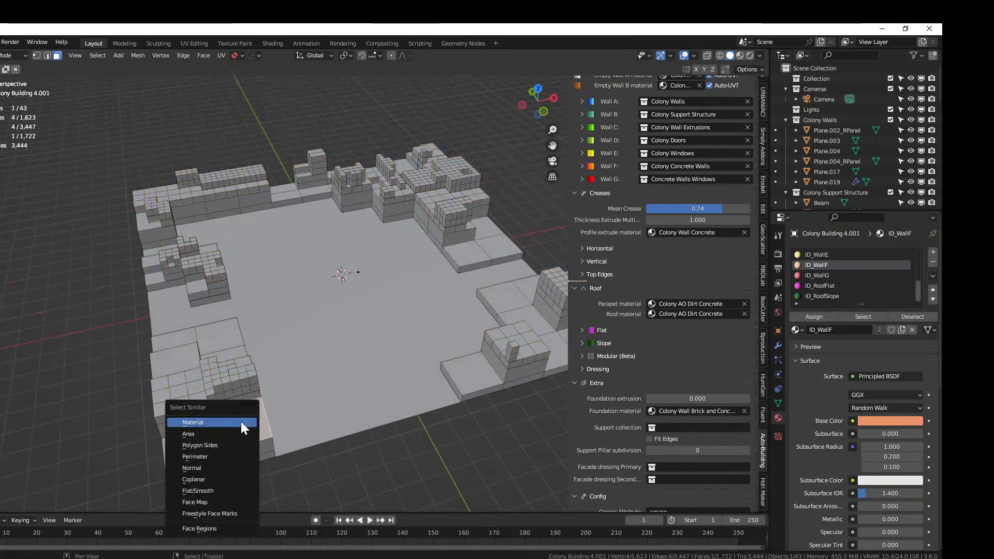
left_click(225, 468)
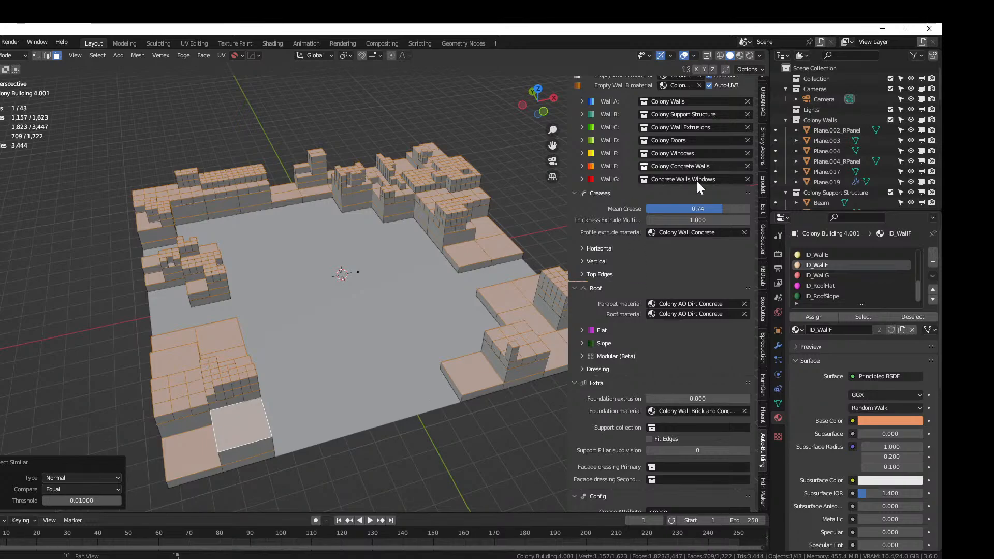
left_click(828, 286)
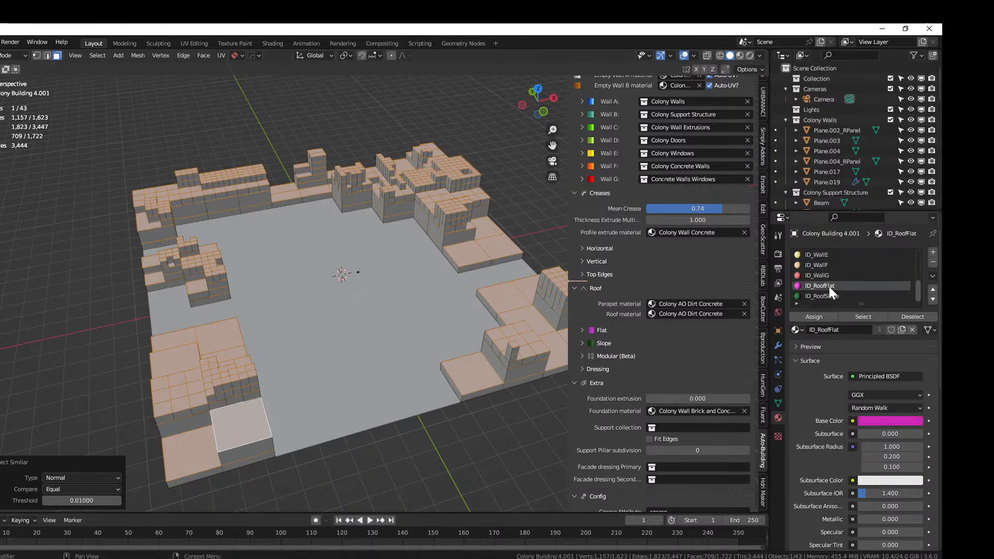
left_click(817, 316)
middle_click_drag(453, 371, 405, 295)
key("Tab")
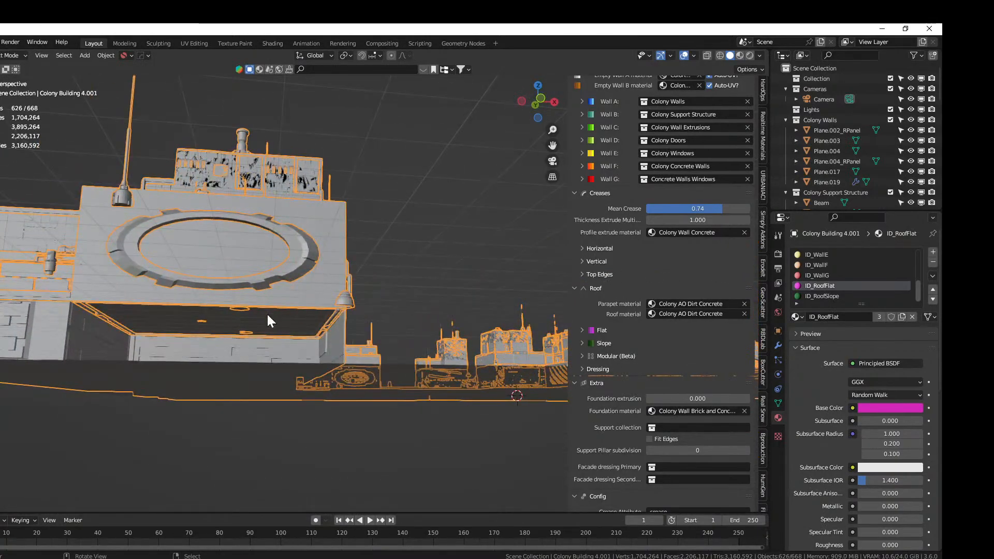
Examine the colony buildings in Rendered viewport shading with the selection cleared
mouse_move(267, 314)
middle_mouse_down()
mouse_move(336, 322)
mouse_move(231, 340)
mouse_move(392, 331)
mouse_move(237, 343)
mouse_move(376, 353)
mouse_move(716, 145)
middle_mouse_up()
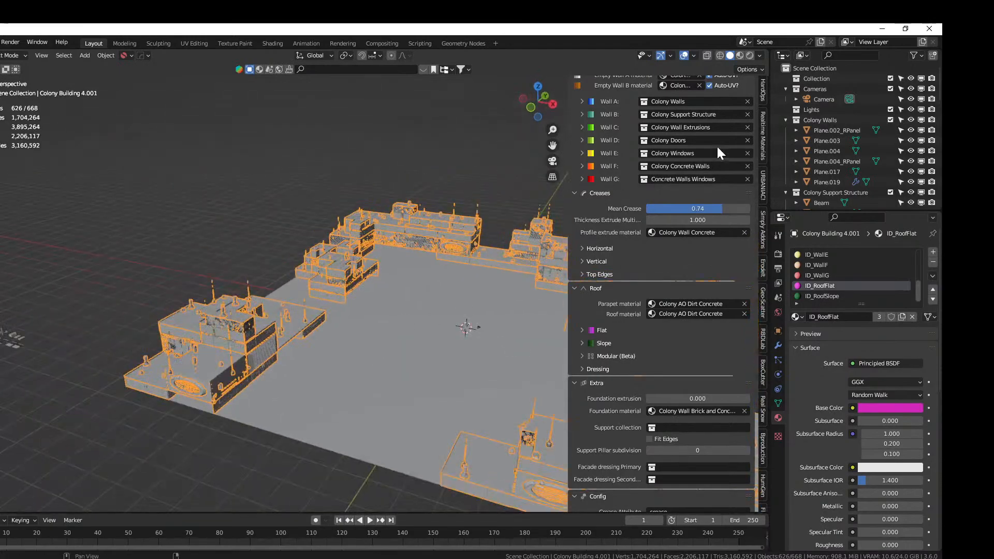
left_click(749, 54)
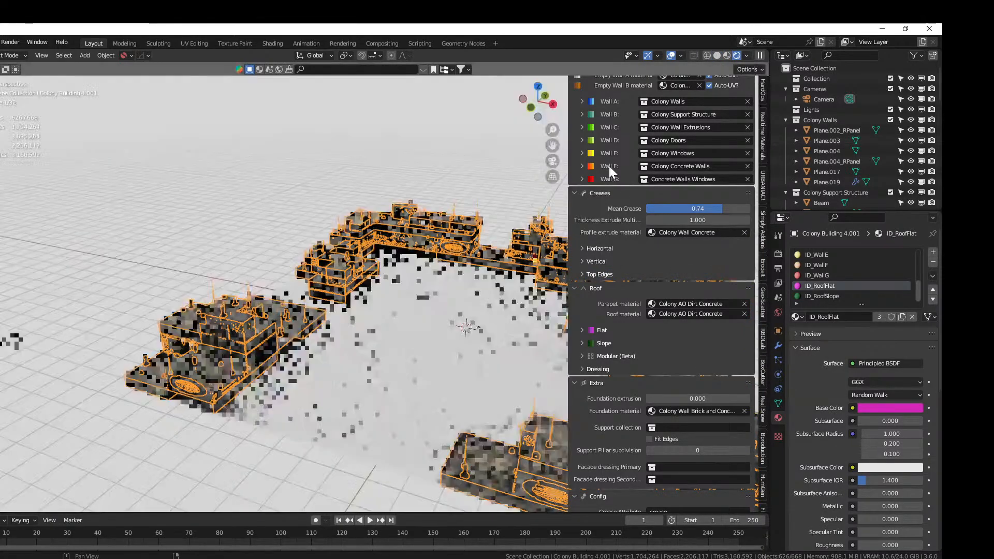
middle_click_drag(397, 312, 529, 306)
left_click(263, 179)
scroll(328, 245, "up", 5)
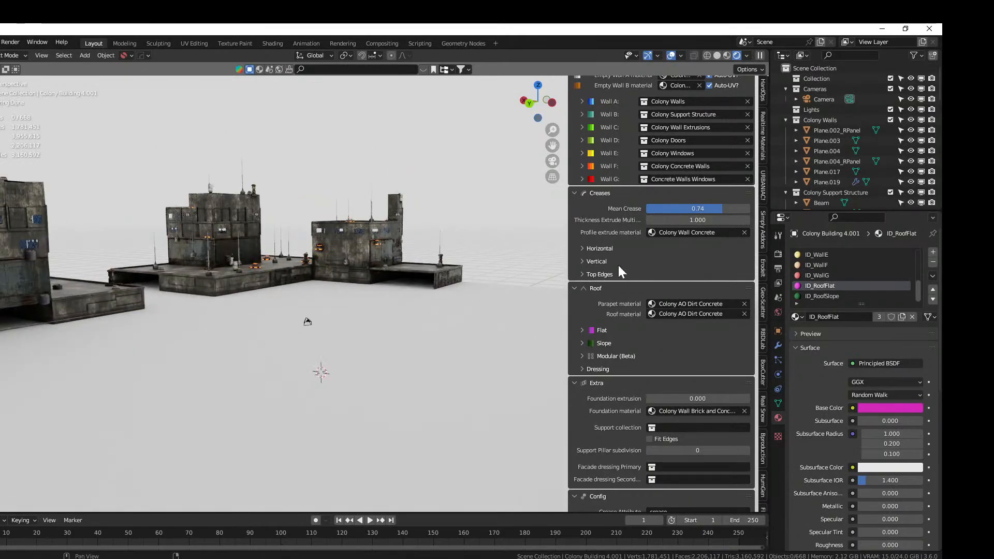
In Edit Mode, add three evenly spaced loop cuts across the low end block's roof and orange first-storey wall
key("a")
key("Tab")
left_click(415, 277)
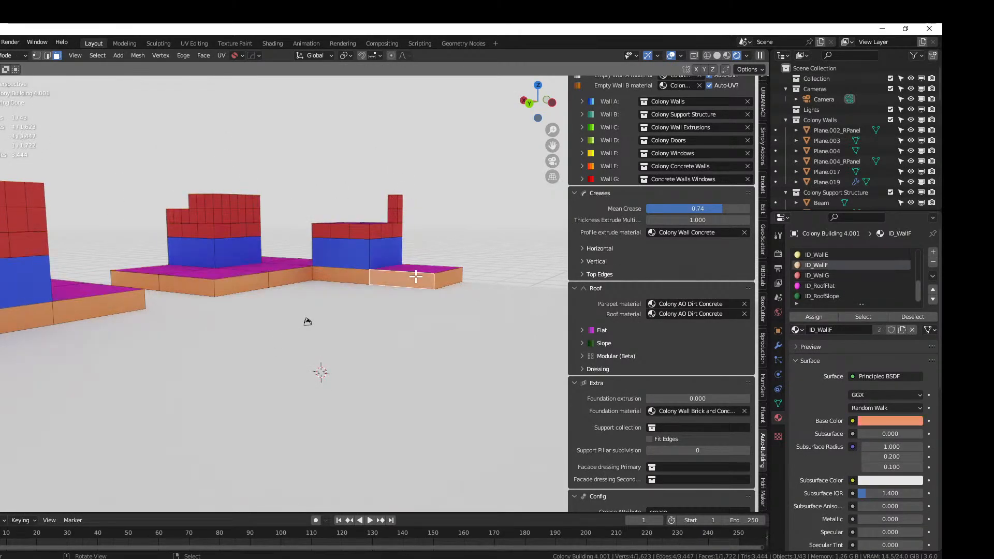
key("KP_Decimal")
middle_click_drag(415, 277, 348, 259)
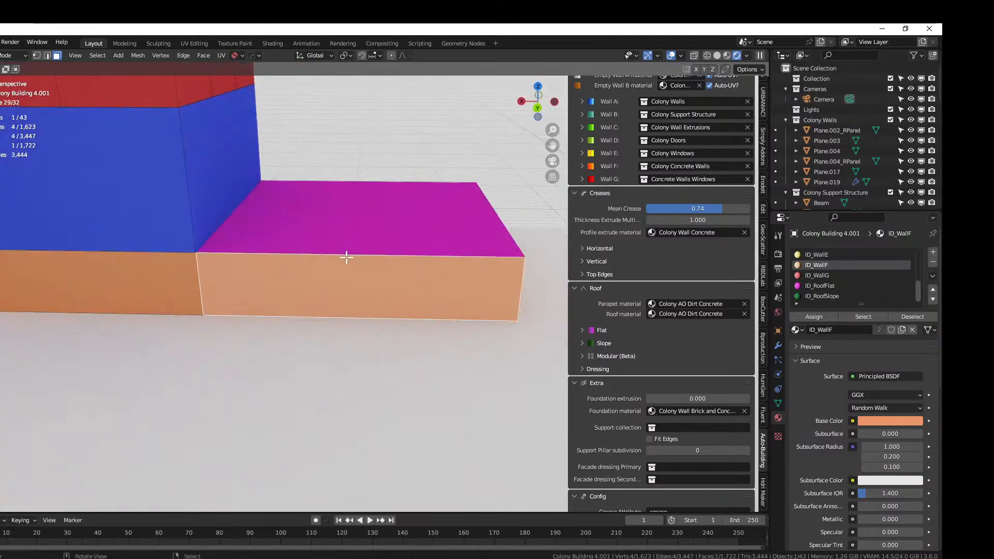
key("2")
left_click(341, 253)
key("ctrl+r")
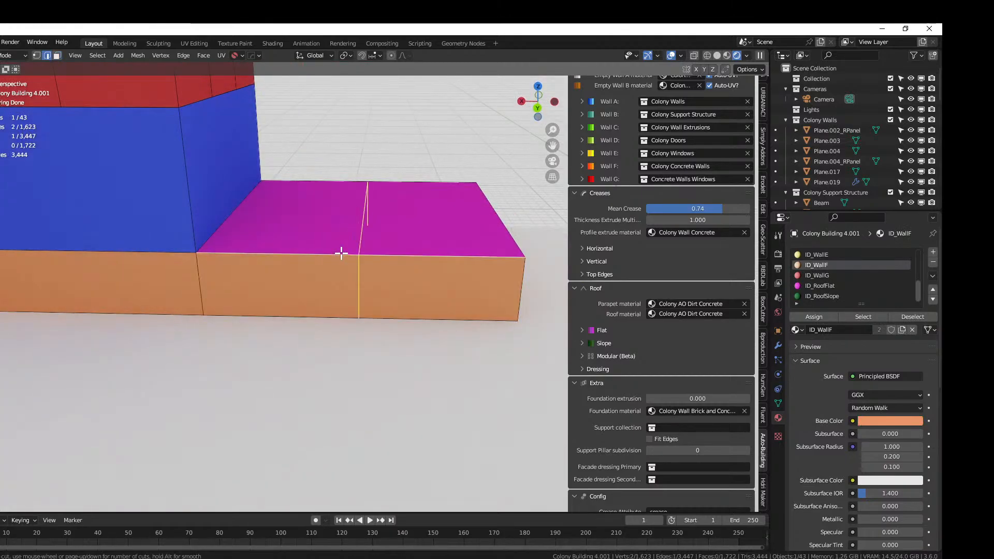
scroll(341, 253, "up", 2)
left_click(341, 253)
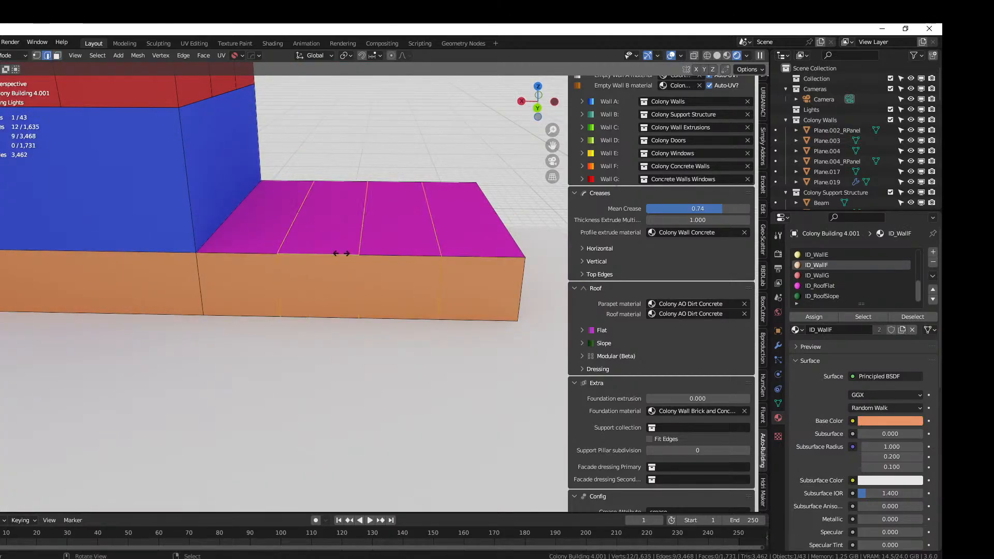
right_click(341, 253)
Add four evenly spaced loop cuts in the perpendicular direction across the same low block's roof and adjacent side wall
middle_click_drag(446, 253, 120, 233)
left_click(119, 265)
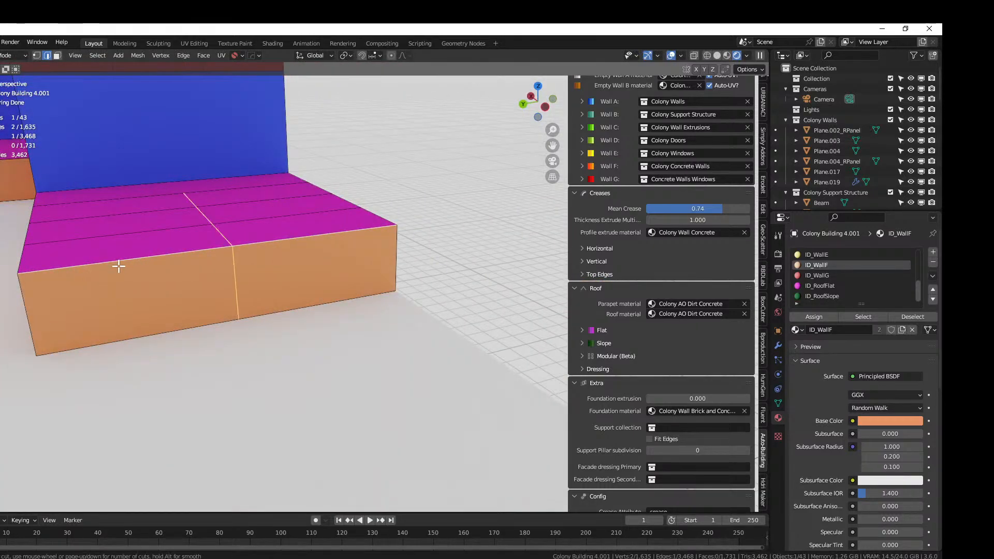
scroll(119, 265, "up", 3)
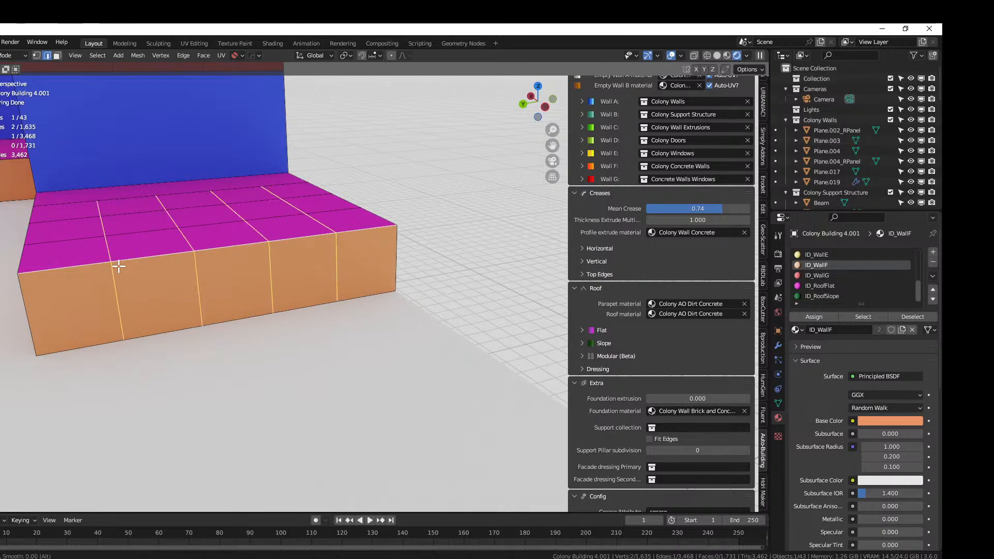
left_click(119, 266)
right_click(119, 266)
Try to add loop cuts along the long first-storey wall beneath the neighbouring blue second-storey face
scroll(118, 266, "down", 3)
middle_click_drag(118, 266, 328, 263)
left_click(284, 268)
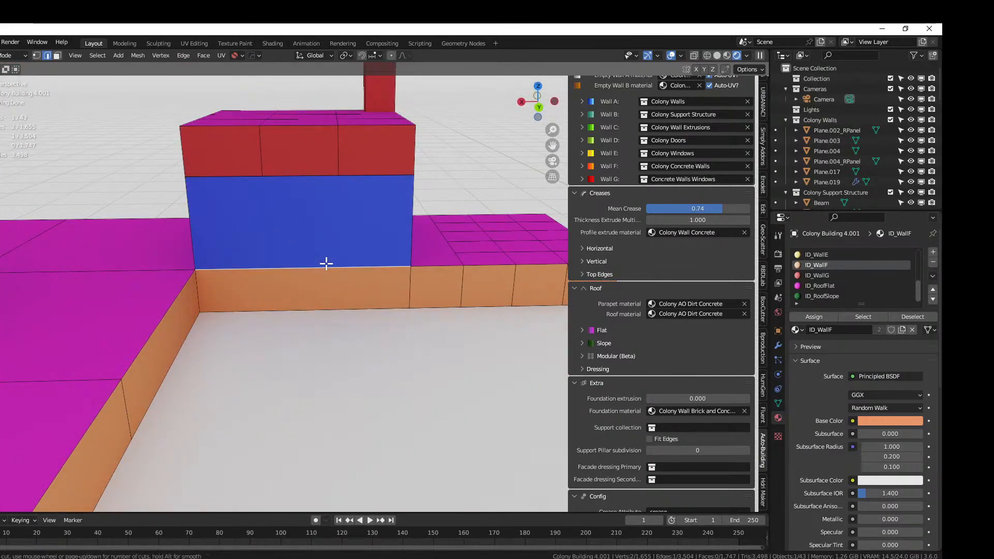
scroll(303, 255, "up", 4)
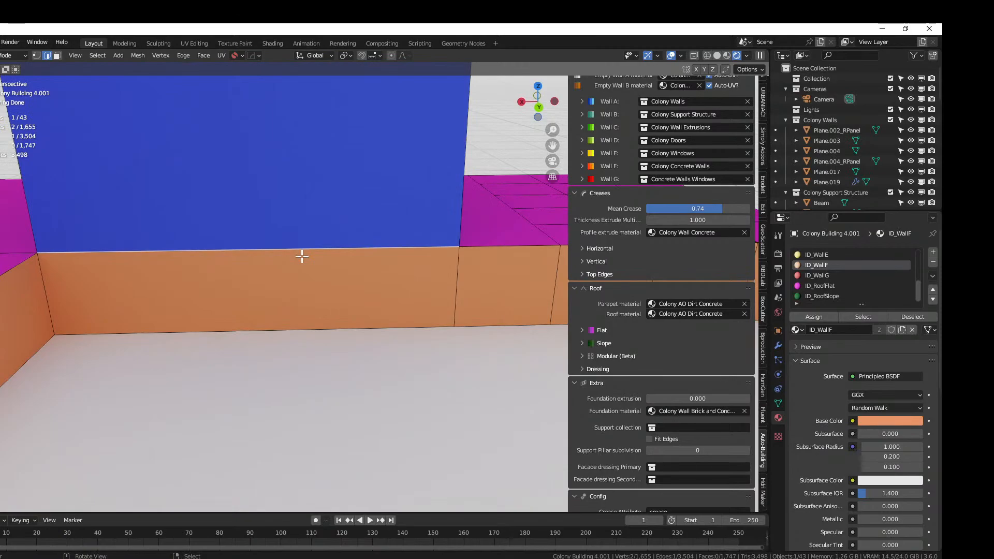
key("KP_1")
Try to knife-cut the blue second-storey wall and the orange wall below it, starting from the first vertex of the red storey's base
middle_click_drag(302, 256, 47, 337)
middle_click_drag(171, 322, 115, 304)
scroll(160, 299, "up", 4)
key("1")
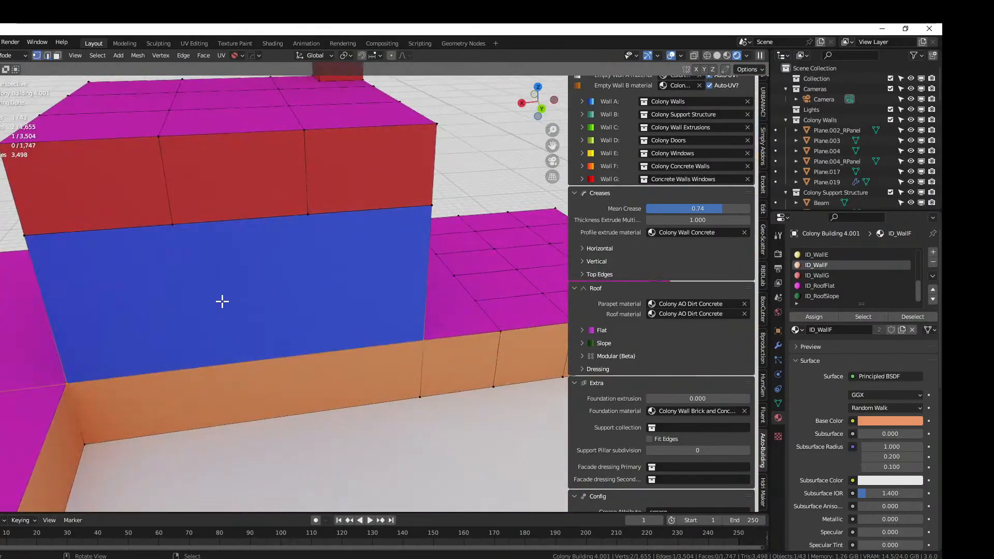
key("k")
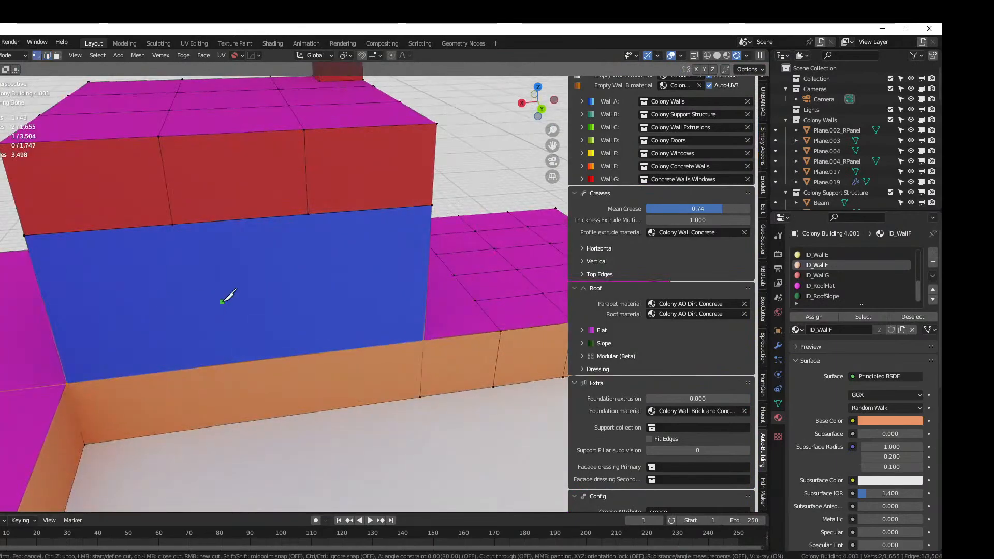
left_click(173, 223)
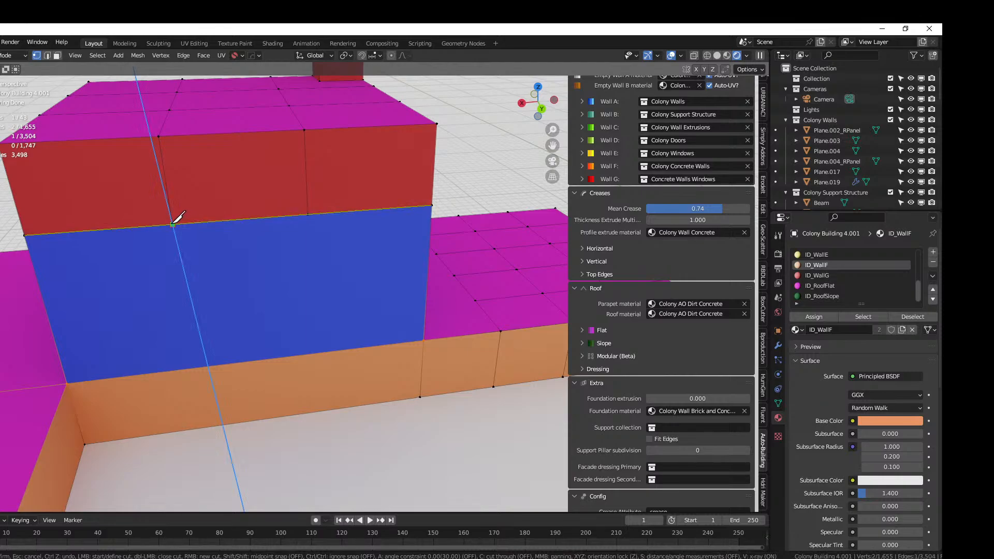
left_click(204, 427)
key("Return")
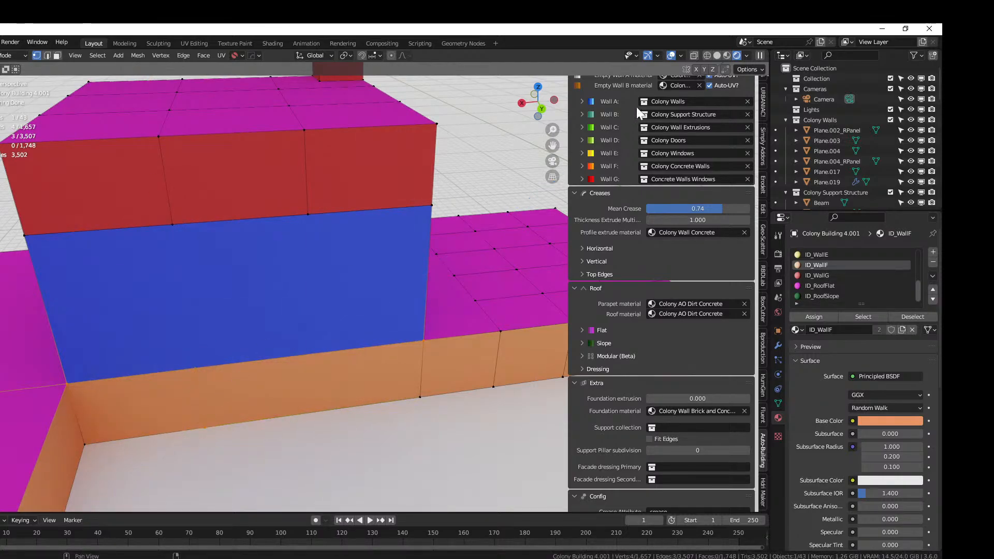
Switch the viewport to Solid shading, remove the Displace modifier from the colony building object, and go back to Edit Mode
left_click(717, 56)
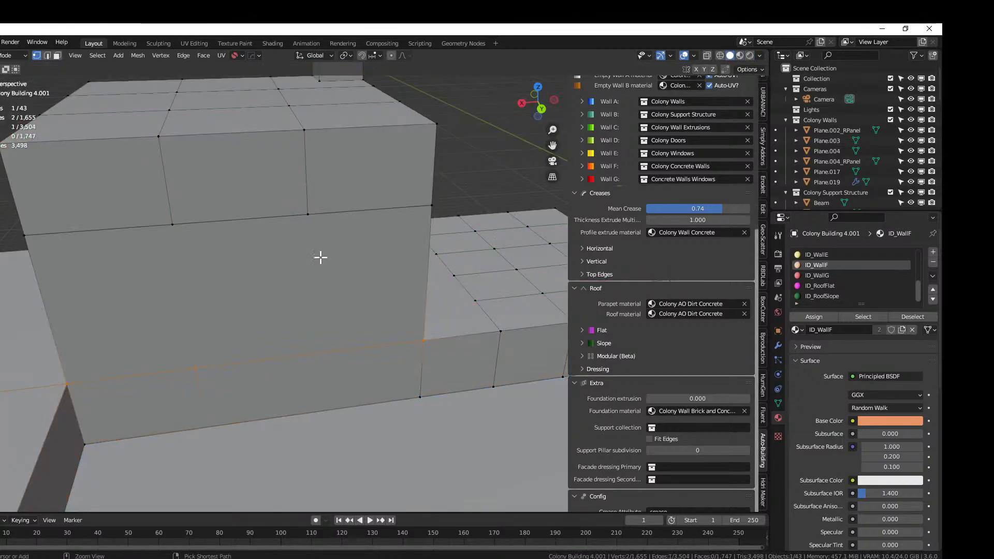
key("Tab")
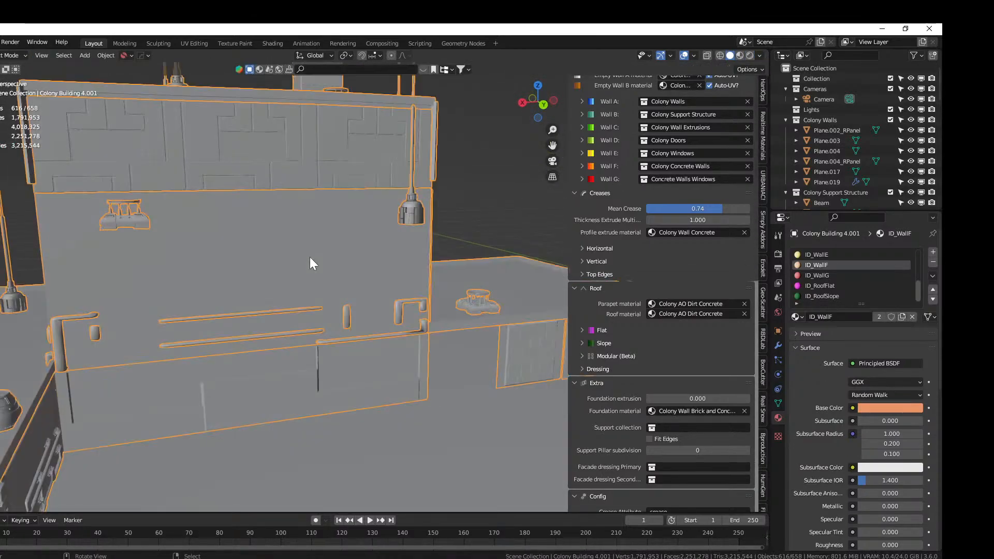
left_click(778, 345)
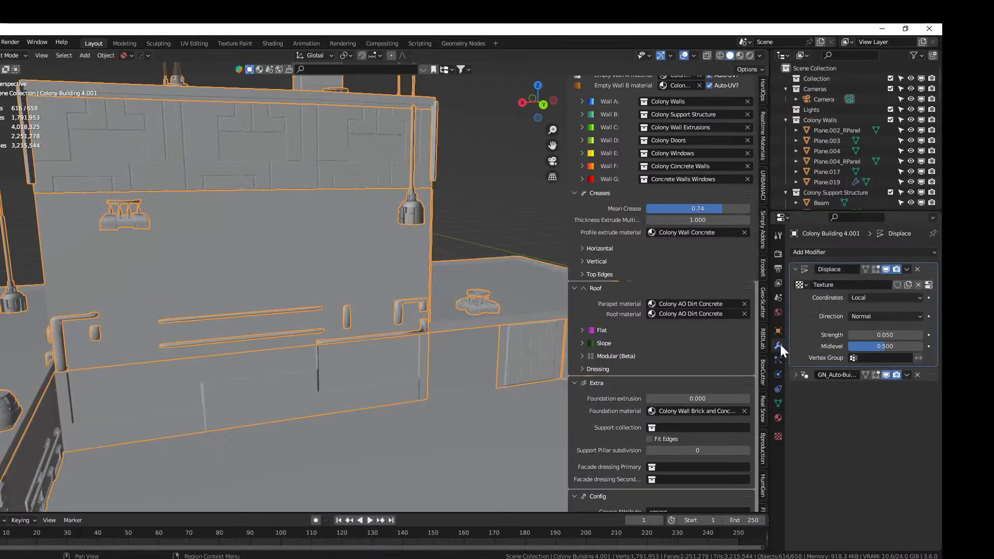
left_click(917, 269)
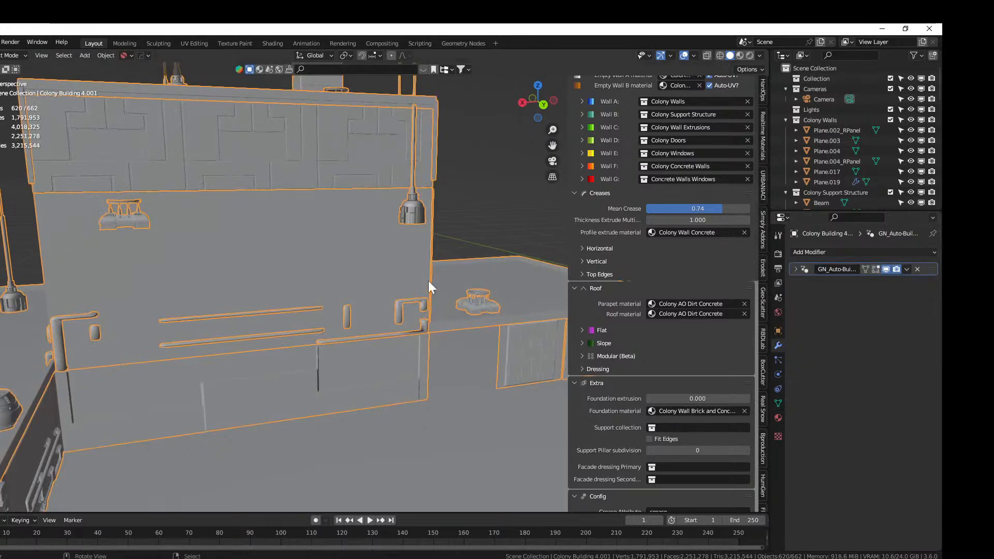
key("Tab")
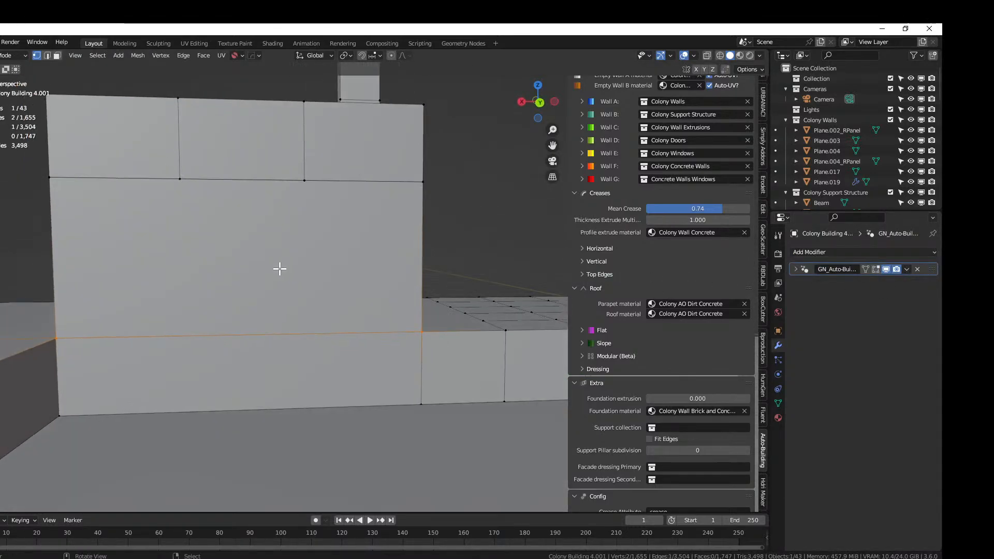
scroll(248, 266, "up", 1)
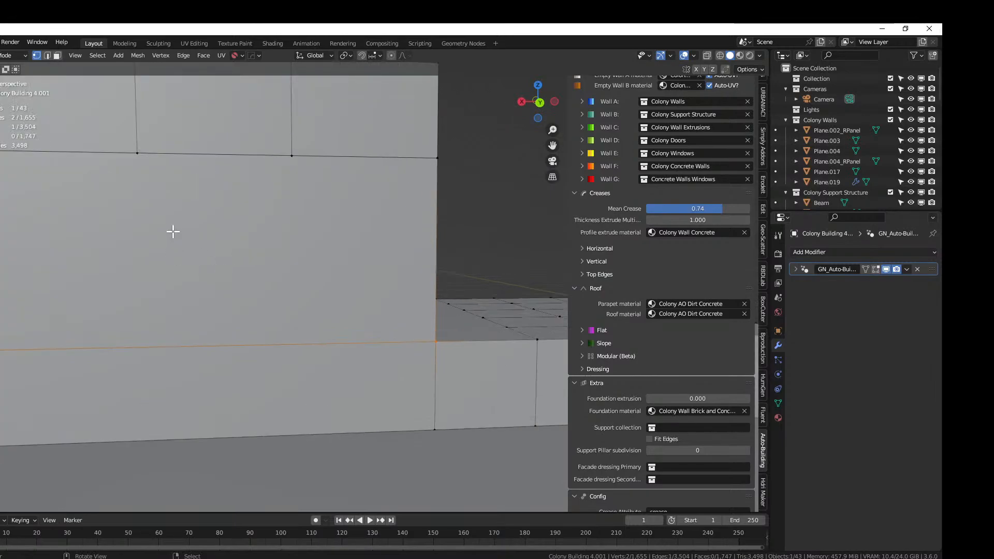
Turn on snapping and choose the snap target for editing the building mesh
left_click(362, 55)
left_click(371, 56)
left_click(348, 98)
Try to knife-cut the undivided wall below the upper storey, from the storey's base vertex down to the wall's bottom edge, and undo it
key("k")
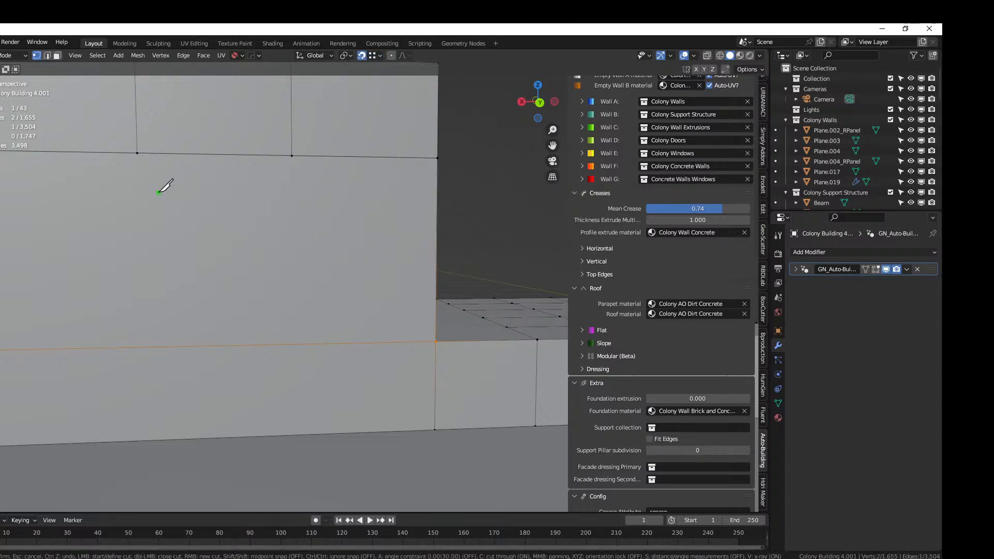
left_click(137, 152)
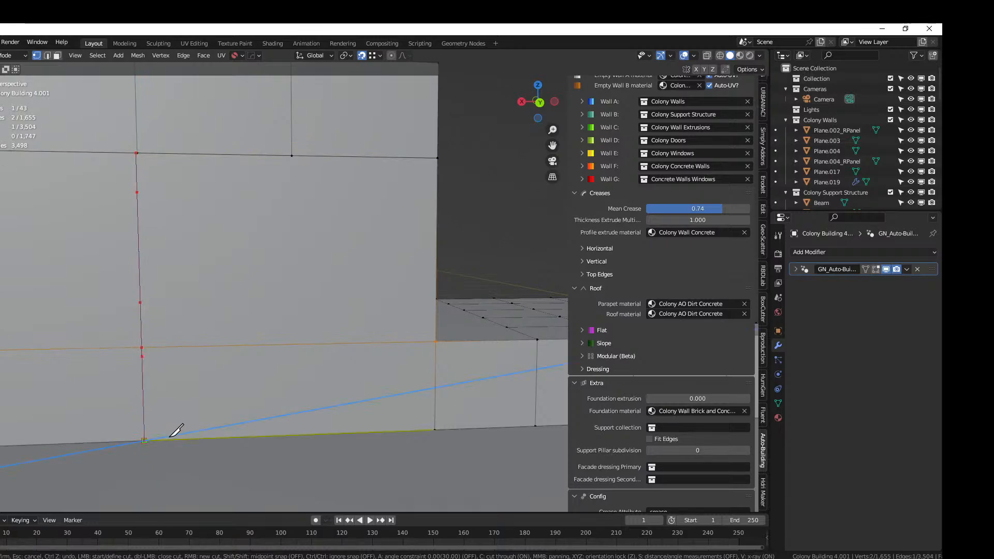
key("Return")
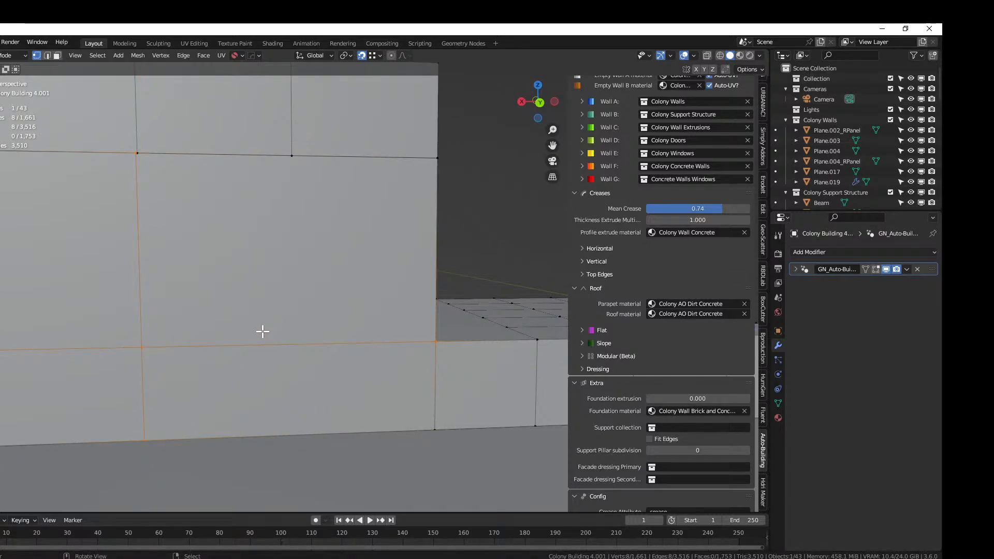
scroll(324, 309, "up", 2)
key("ctrl+z")
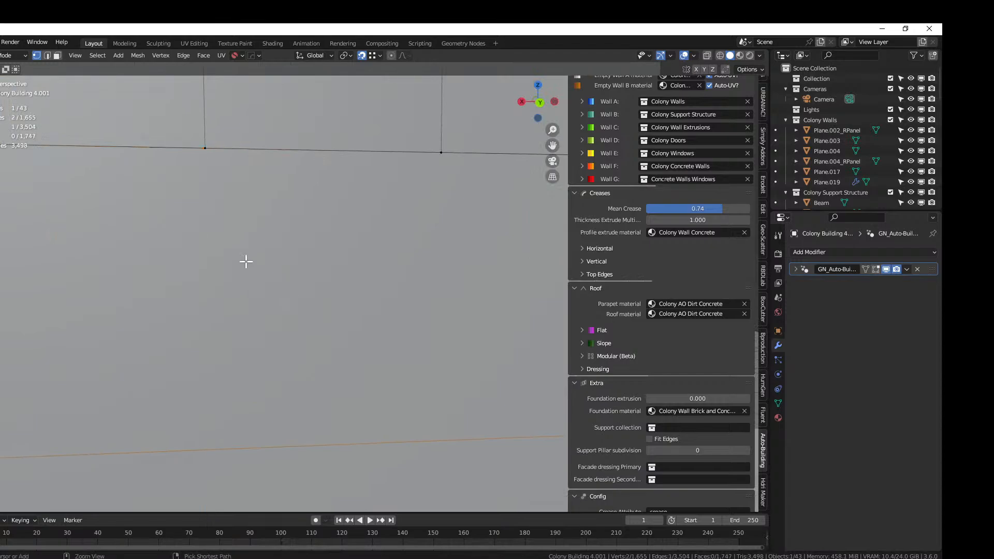
Try a Z-constrained knife cut from the wall's first top-edge dividing vertex down to its bottom edge, and undo it
mouse_move(273, 265)
middle_mouse_down("shift")
mouse_move(318, 335)
mouse_move(343, 343)
mouse_move(359, 328)
mouse_move(361, 340)
mouse_move(311, 340)
mouse_move(288, 271)
middle_mouse_up("shift")
scroll(305, 334, "down", 1)
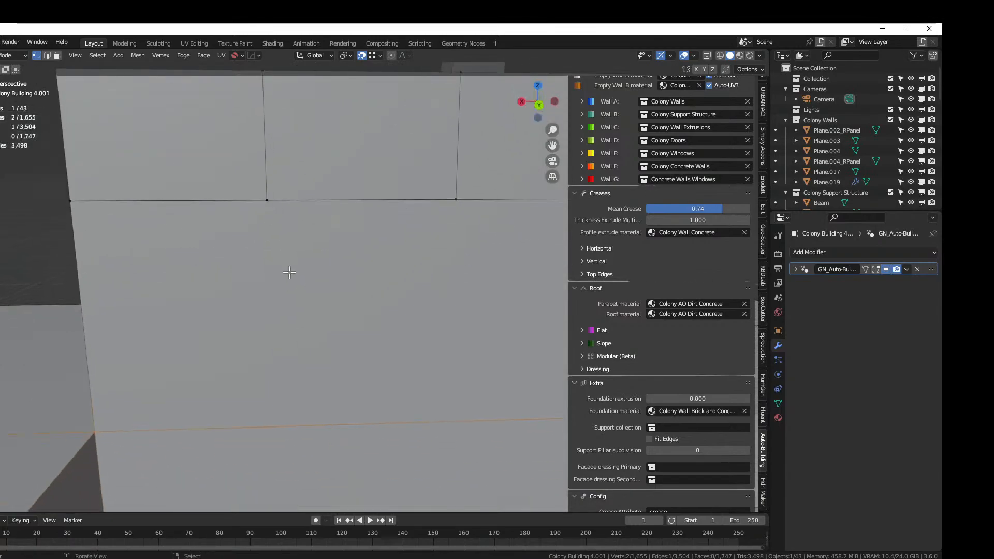
scroll(288, 199, "down", 2)
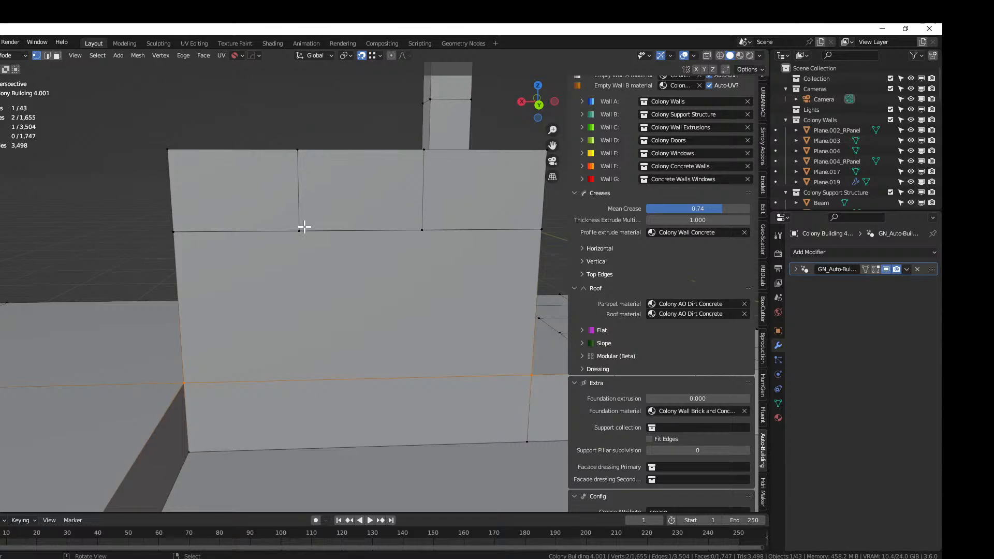
key("k")
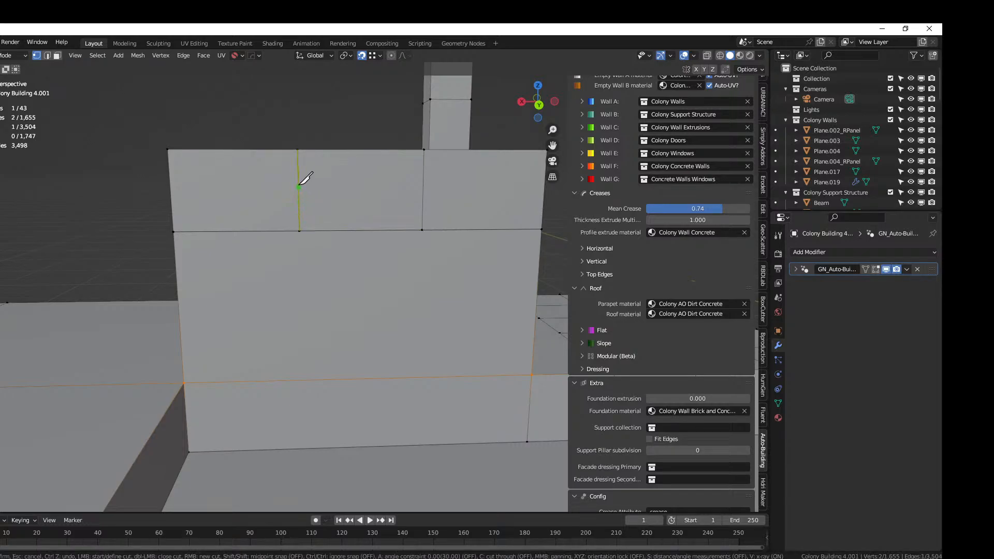
left_click(297, 149)
key("z")
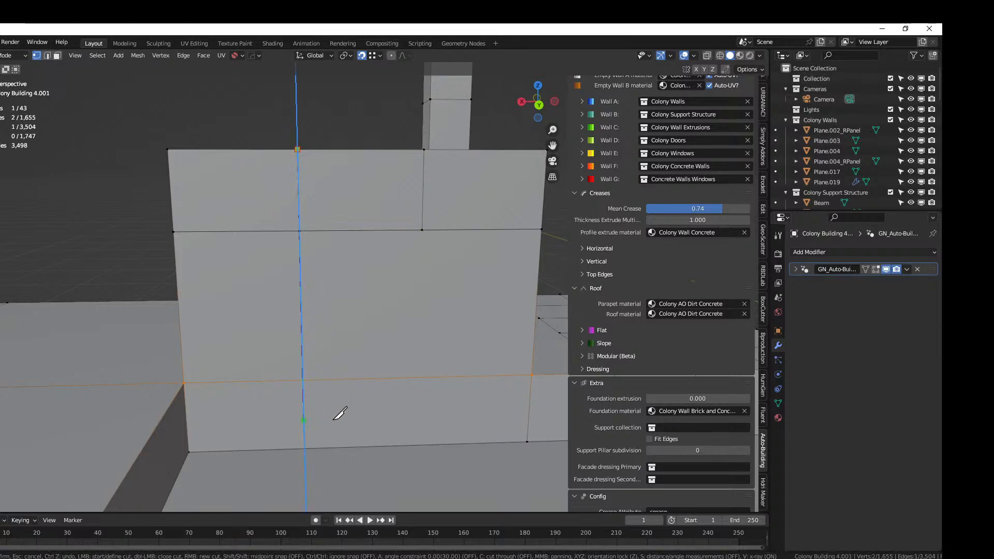
left_click(330, 443)
key("Return")
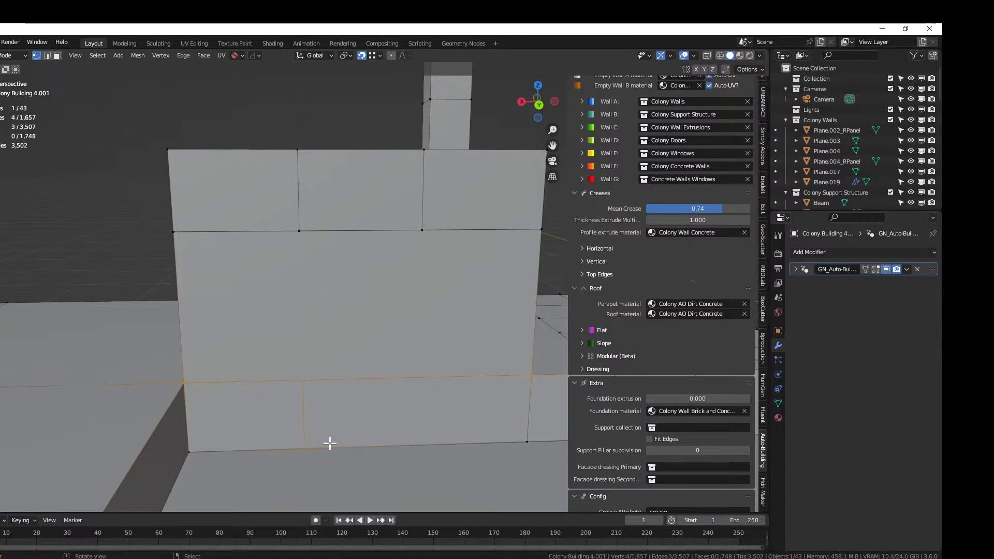
middle_click_drag(328, 441, 335, 416)
key("ctrl+z")
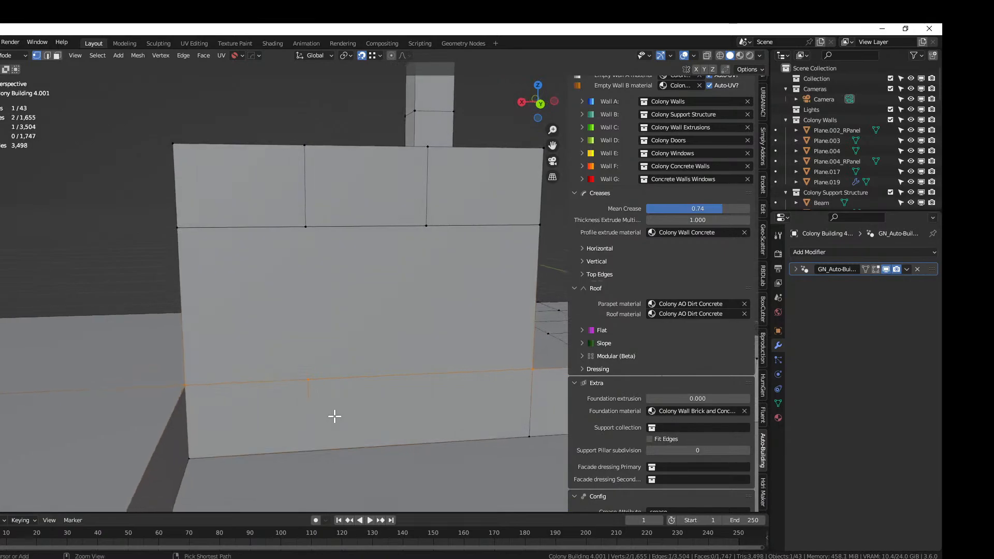
Knife-cut the wall vertically with cut-through on, from the first top-edge dividing vertex to the bottom edge, and check the panels in Object Mode
key("k")
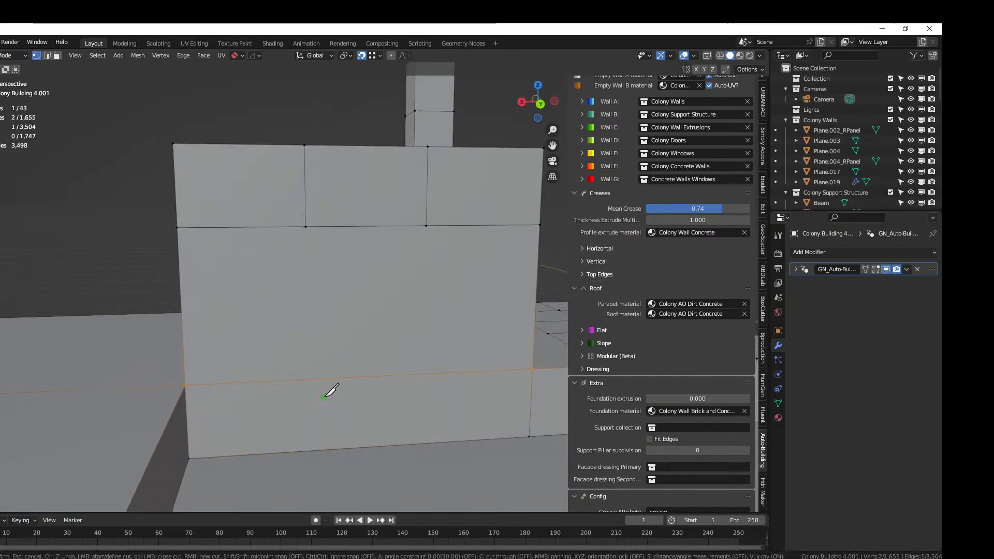
left_click(303, 145)
left_click(324, 447)
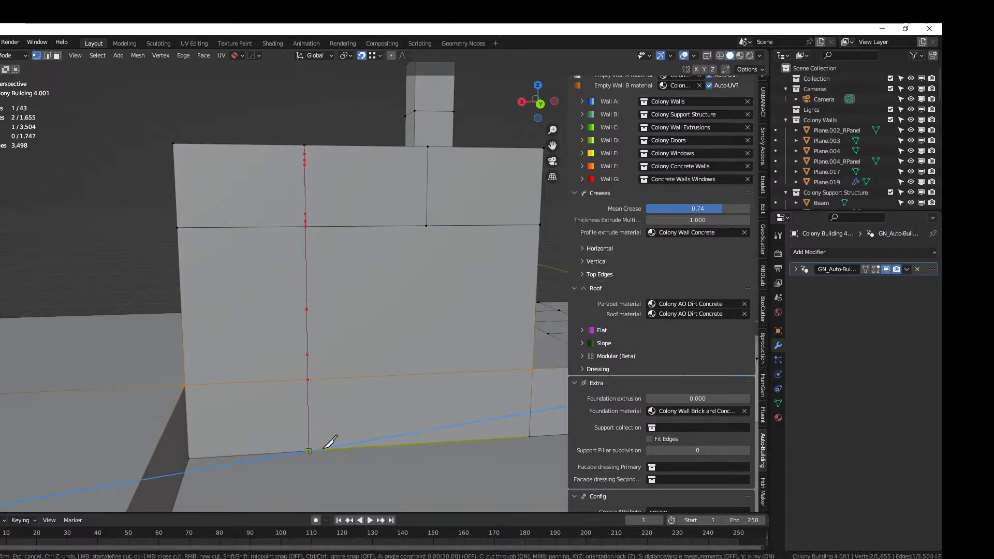
key("Return")
key("Tab")
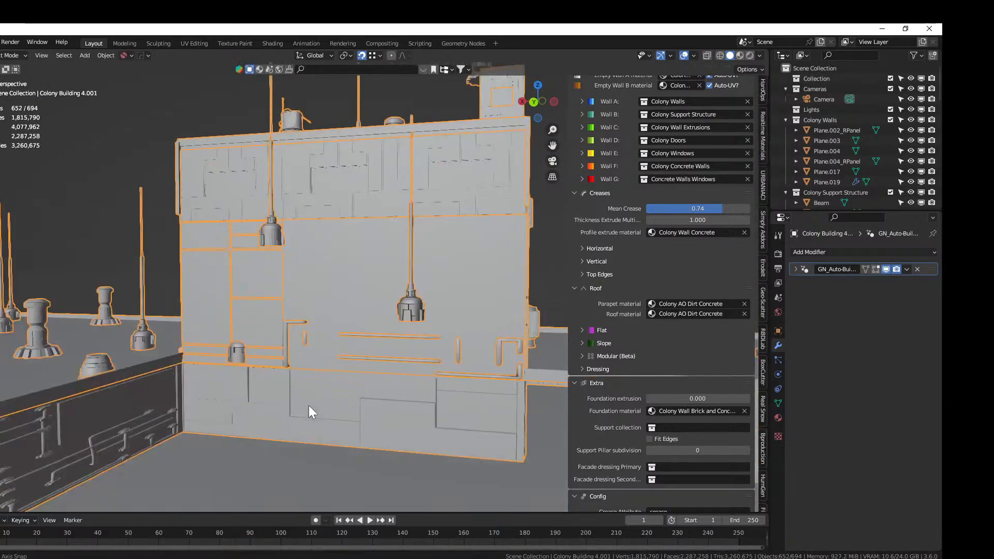
Make a second Z-constrained, cut-through knife cut from the wall's other top-edge dividing vertex down to its bottom edge
key("Tab")
middle_click_drag(311, 403, 315, 348)
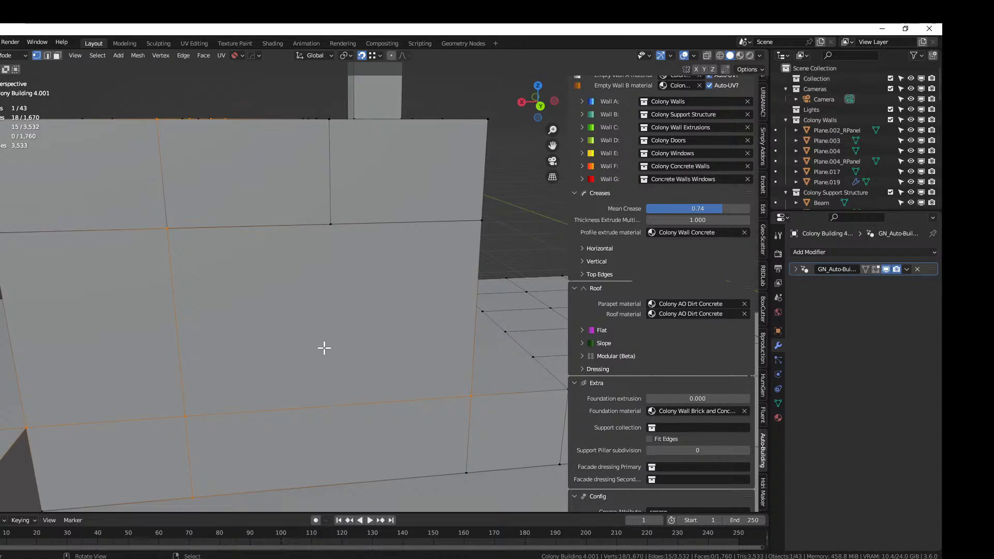
key("k")
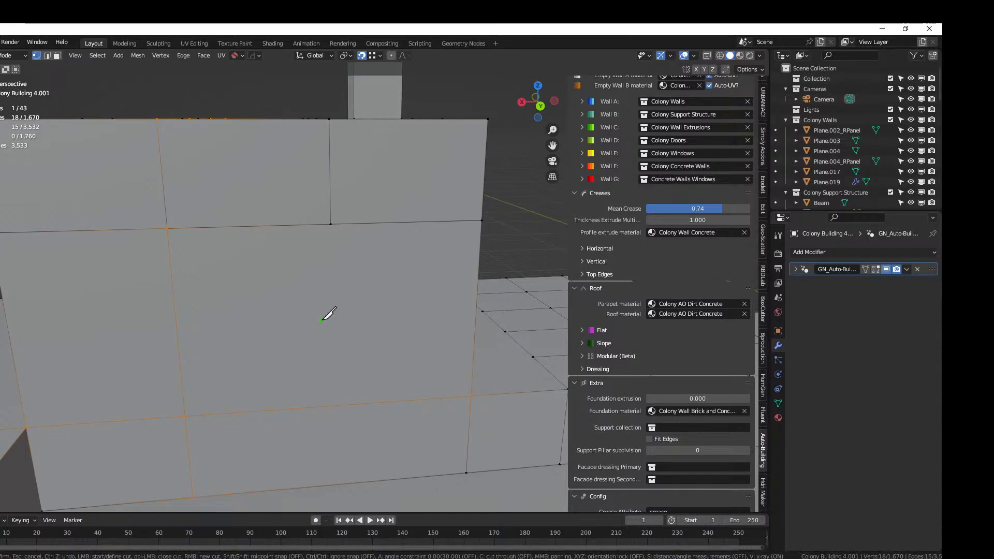
key("c")
key("z")
left_click(329, 119)
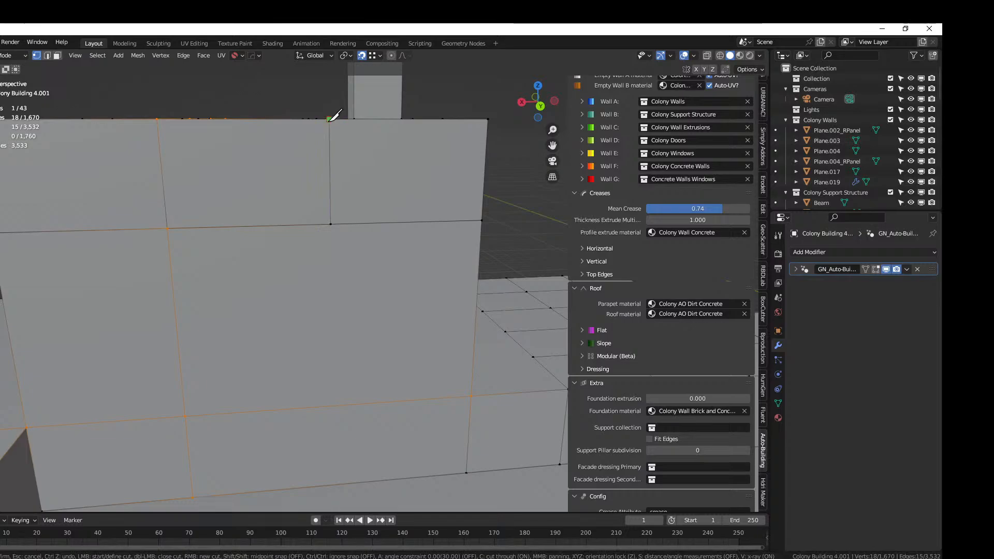
left_click(357, 481)
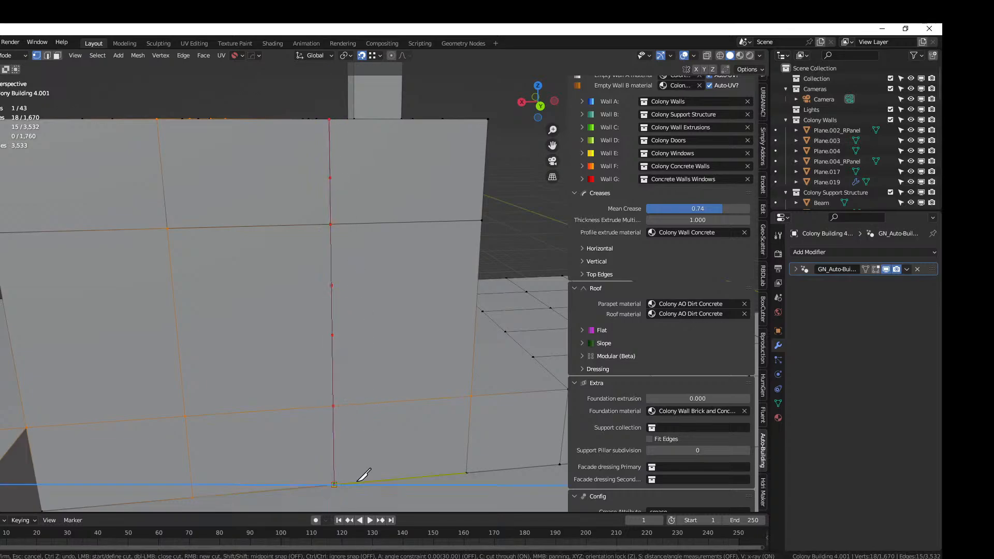
key("Return")
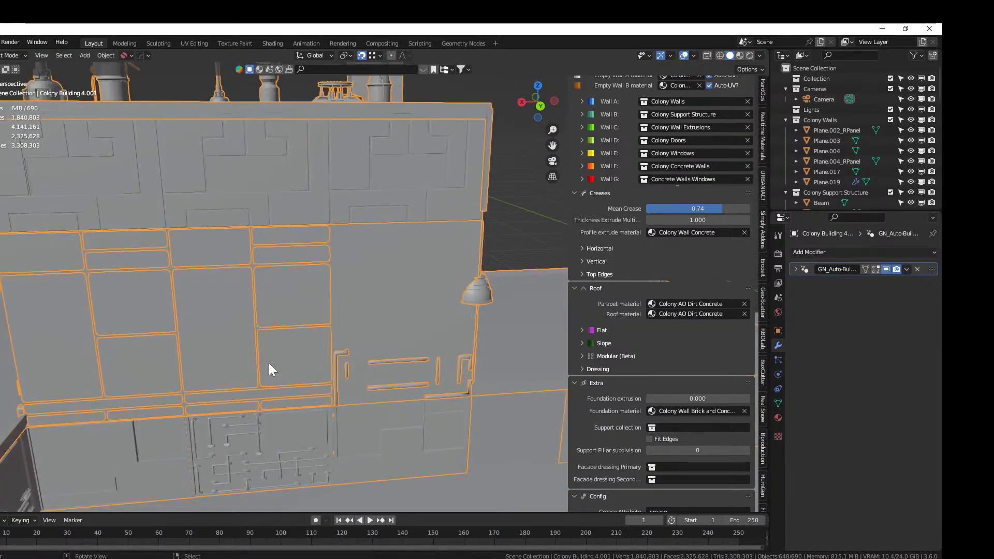
Merge the whole building mesh's vertices by distance and return to Object Mode
key("a")
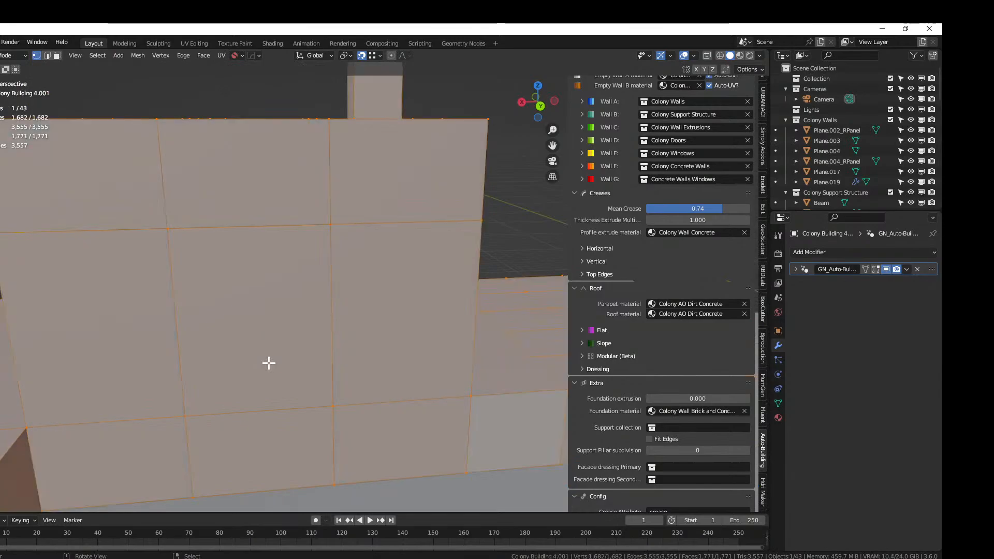
key("m")
left_click(268, 362)
key("Tab")
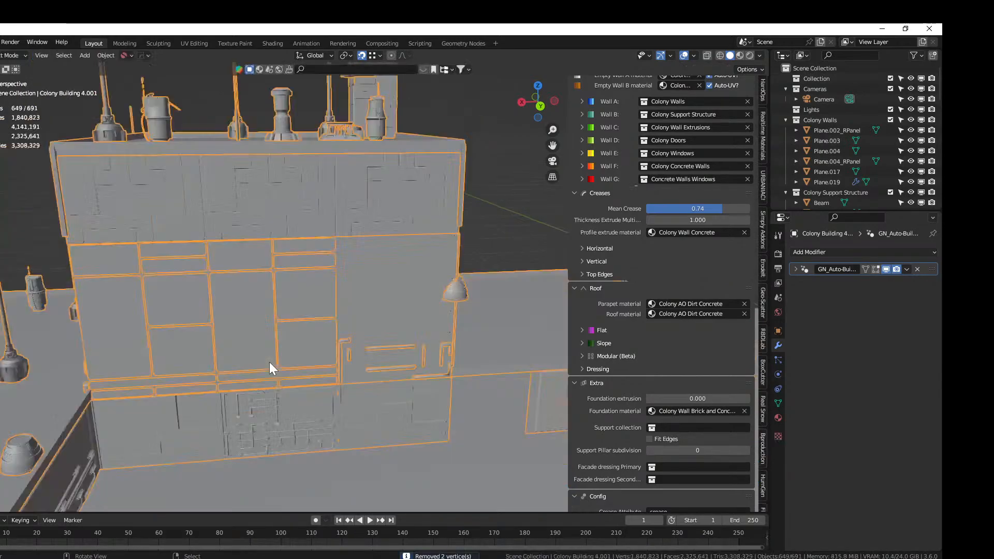
In Edit Mode, select a low block's roof face, extend to all faces with a similar Normal, and hide the unselected faces
scroll(269, 362, "down", 3)
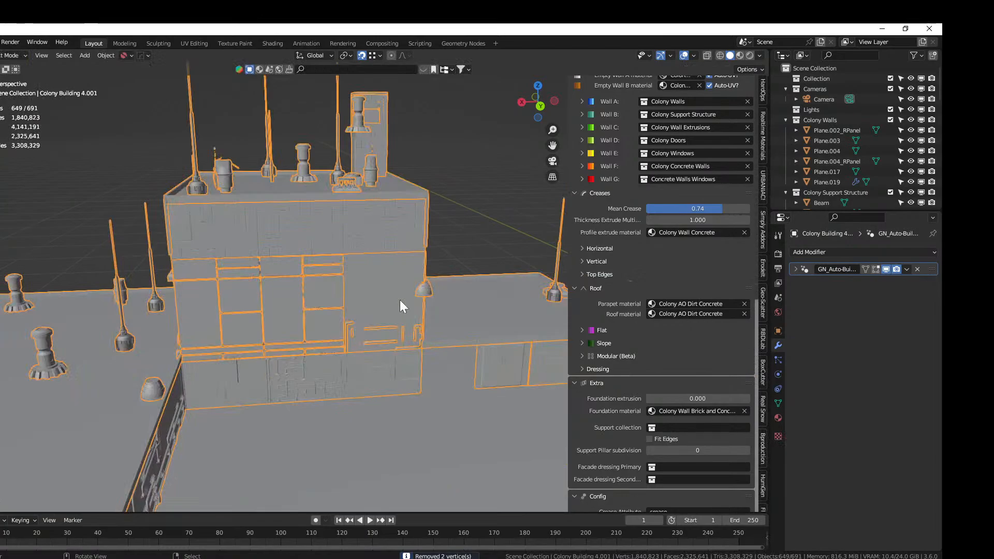
middle_click_drag(399, 299, 440, 329)
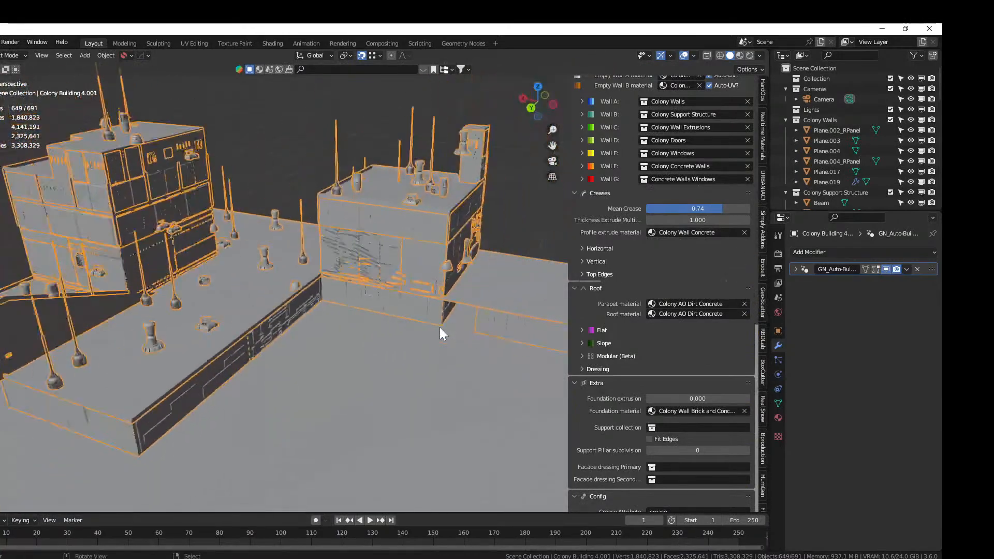
scroll(443, 334, "down", 3)
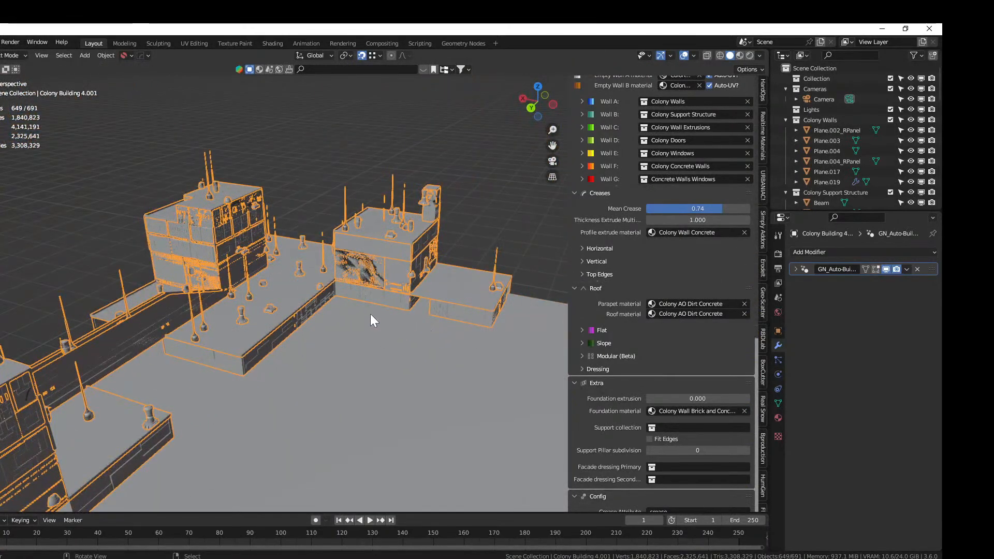
middle_click_drag(368, 310, 297, 335)
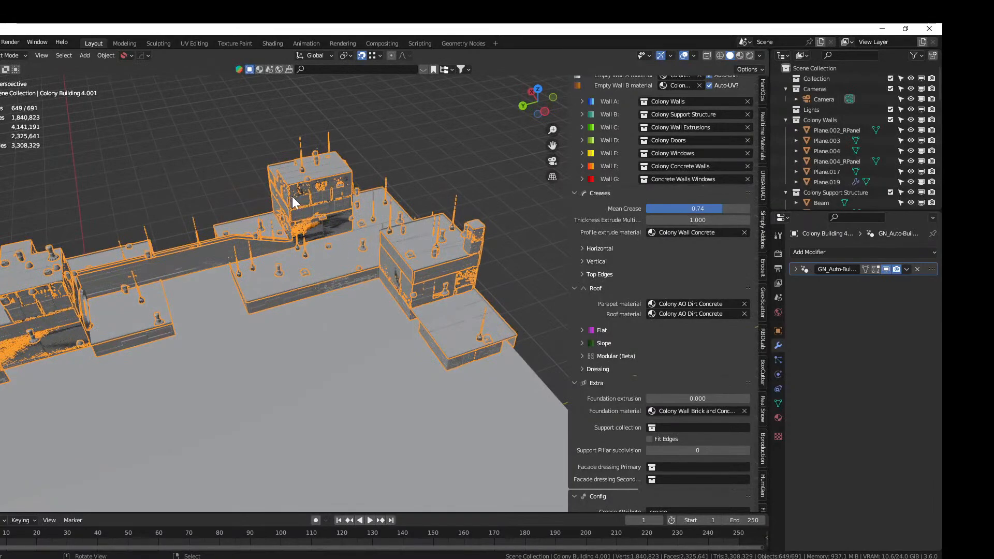
key("Tab")
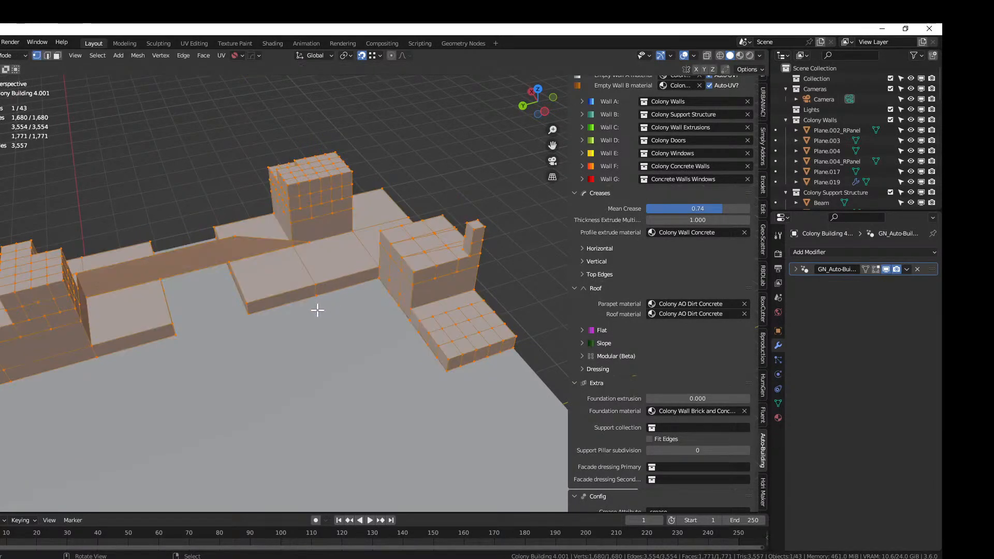
key("3")
left_click(289, 267)
key("shift+g")
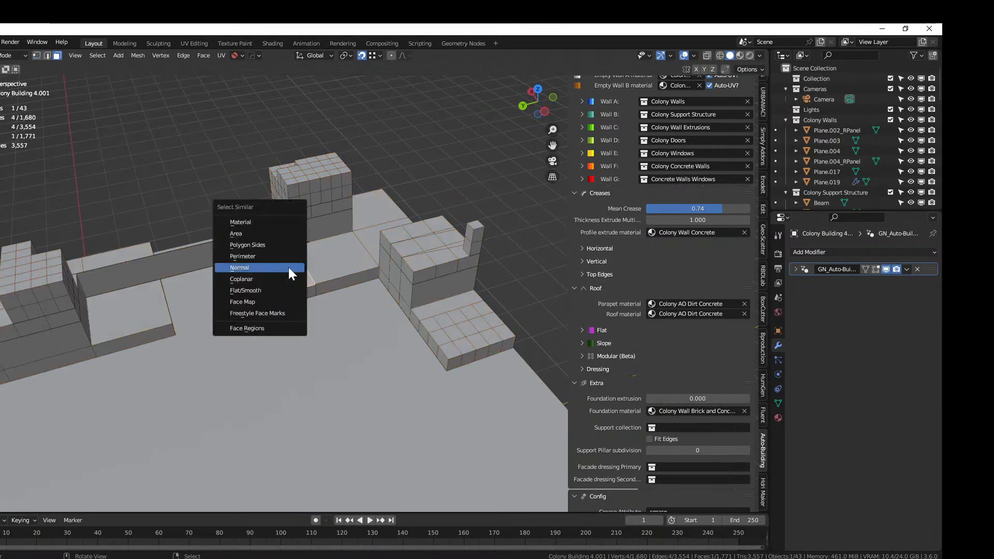
left_click(287, 267)
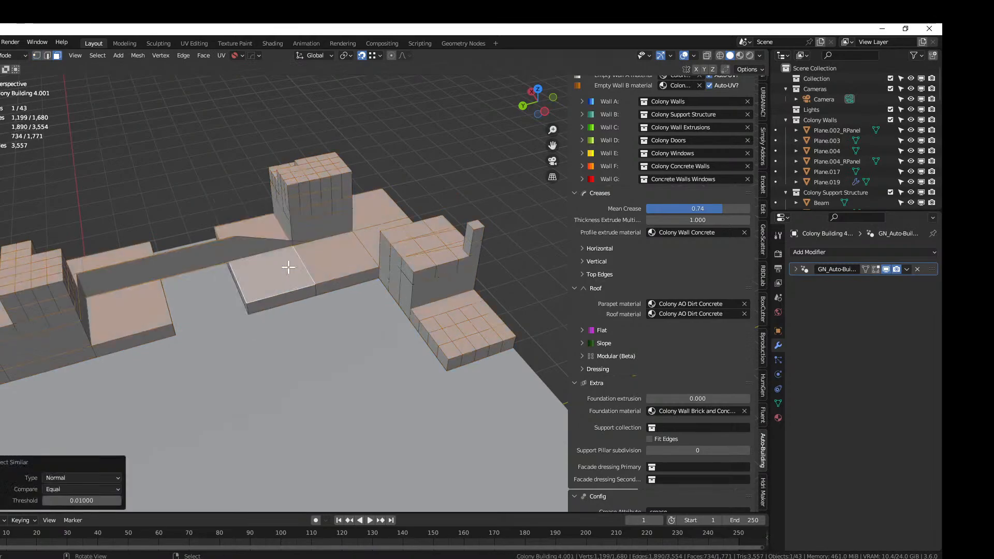
key("shift+h")
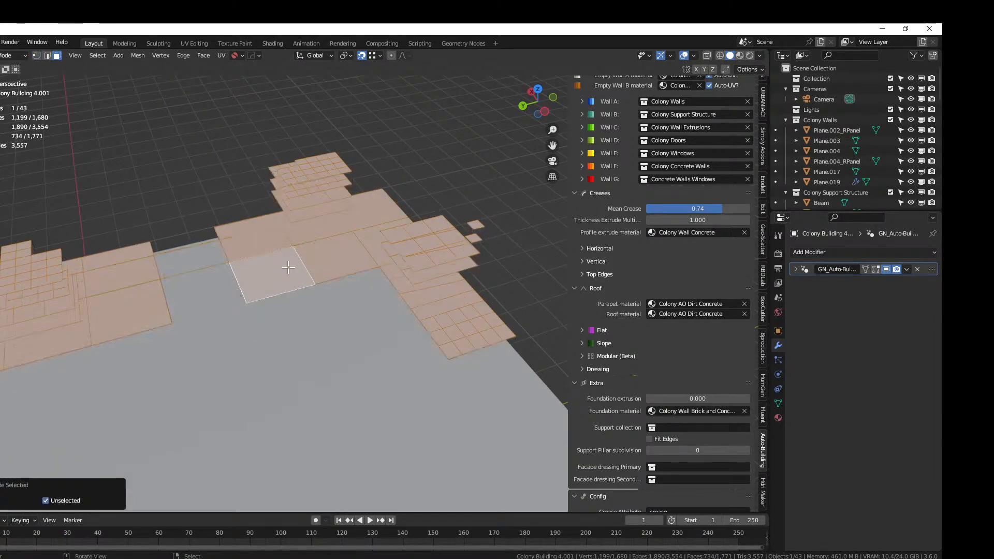
Show the isolated horizontal faces in front orthographic view and clear their selection, cancelling the started box selection
middle_click_drag(289, 267, 299, 223)
key("KP_1")
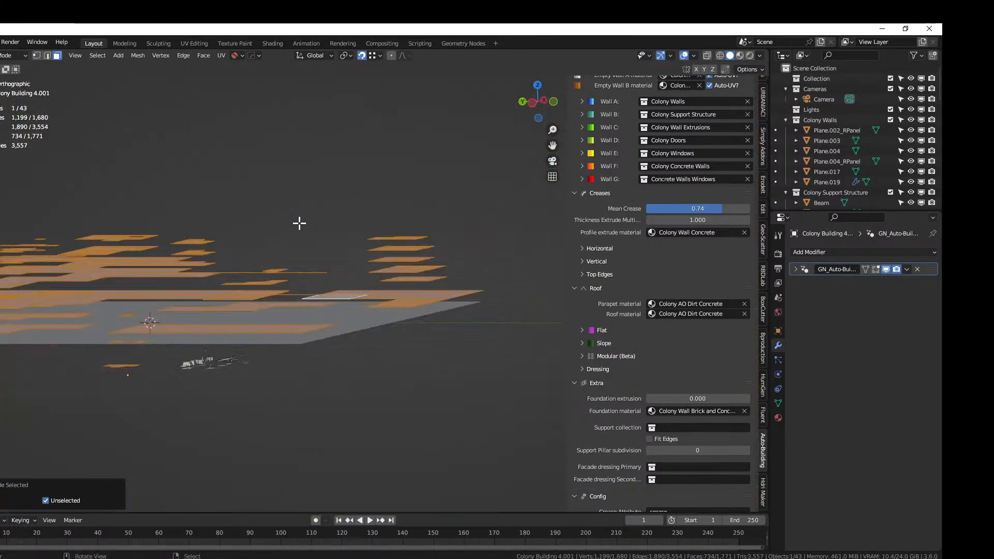
key("KP_Decimal")
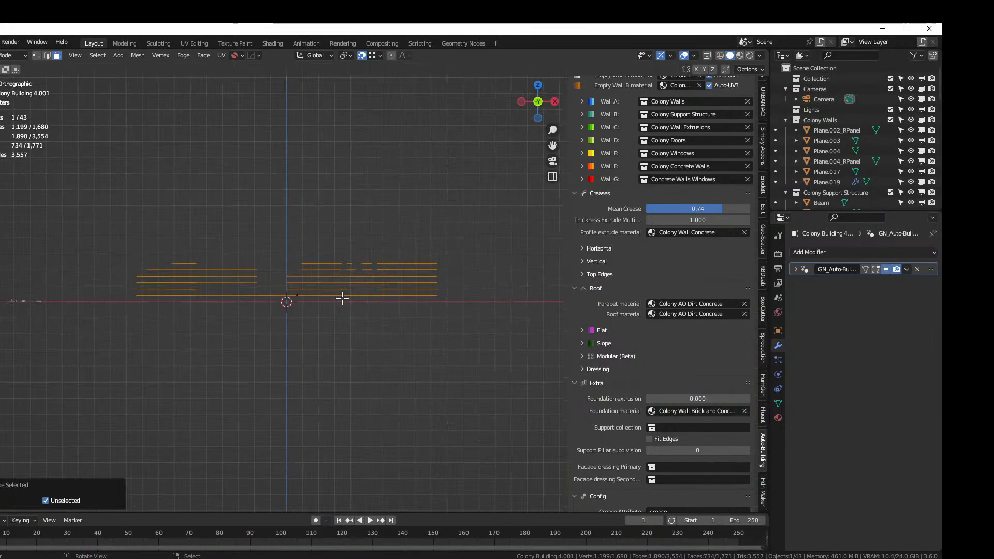
left_click(107, 248)
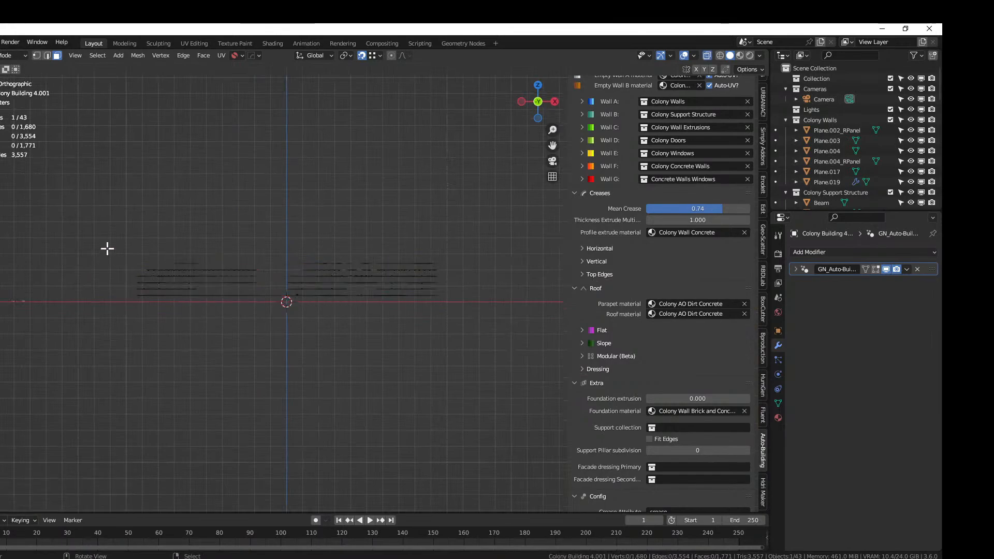
key("b")
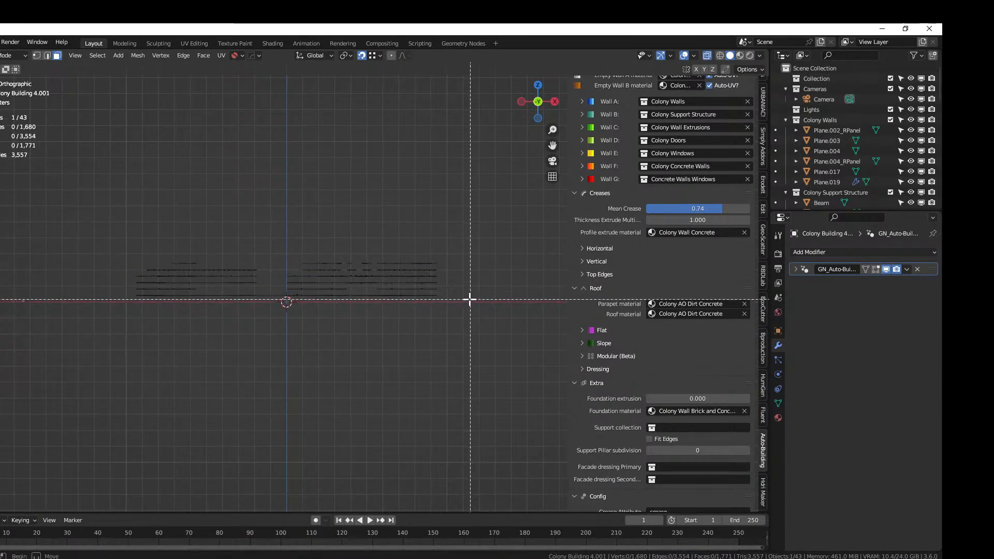
key("Escape")
middle_click_drag(468, 297, 447, 293)
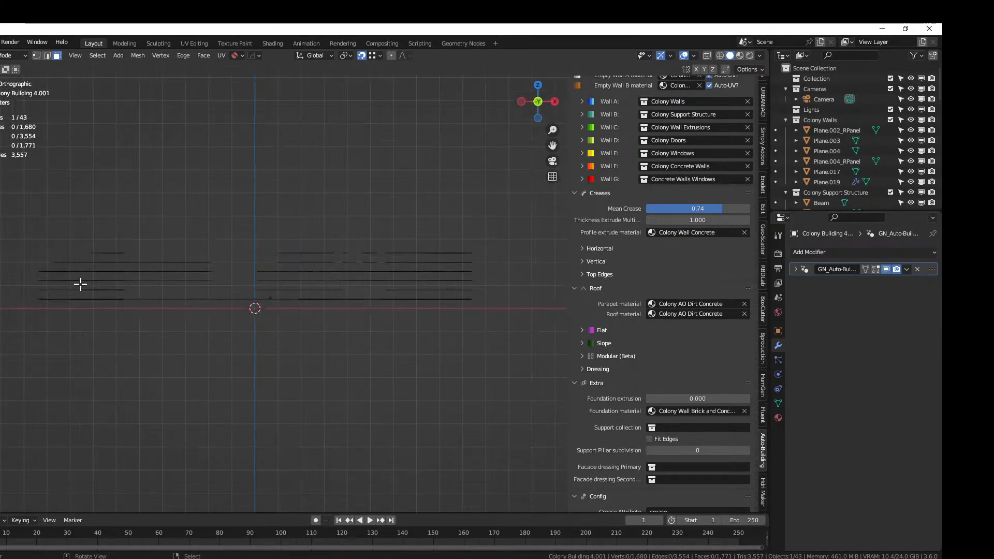
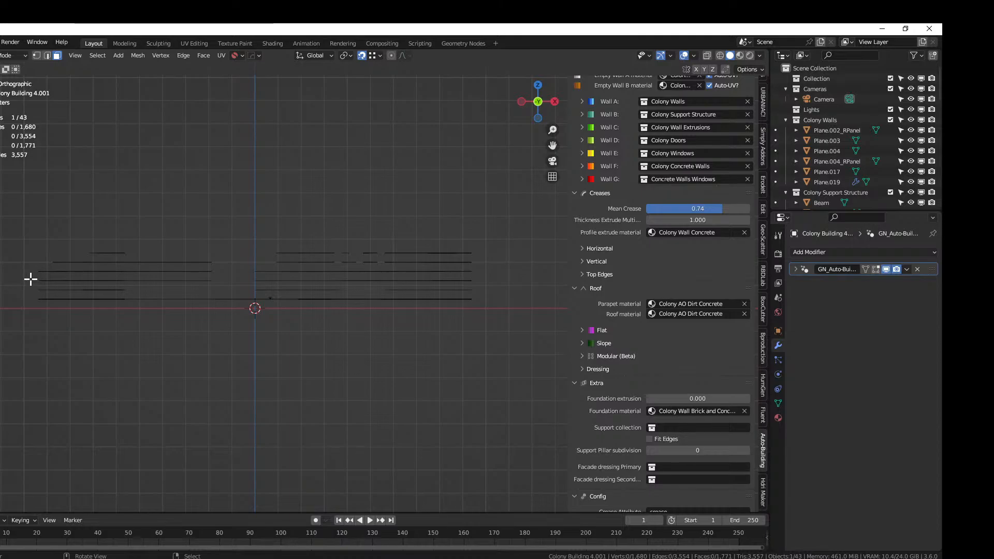
Try to box-select part of the middle levels of the stacked horizontal faces, and inspect them in perspective
left_click_drag(27, 282, 160, 292)
middle_click_drag(175, 292, 388, 386)
scroll(166, 344, "up", 3)
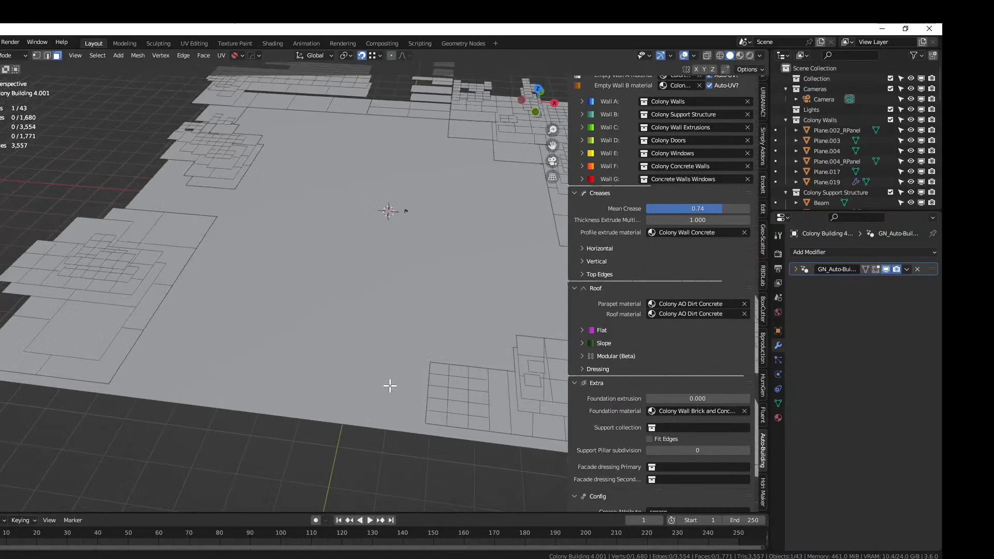
Examine the isolated horizontal faces from above and at an angle, and clear the selection of the picked corner face
left_click(100, 331)
key("KP_7")
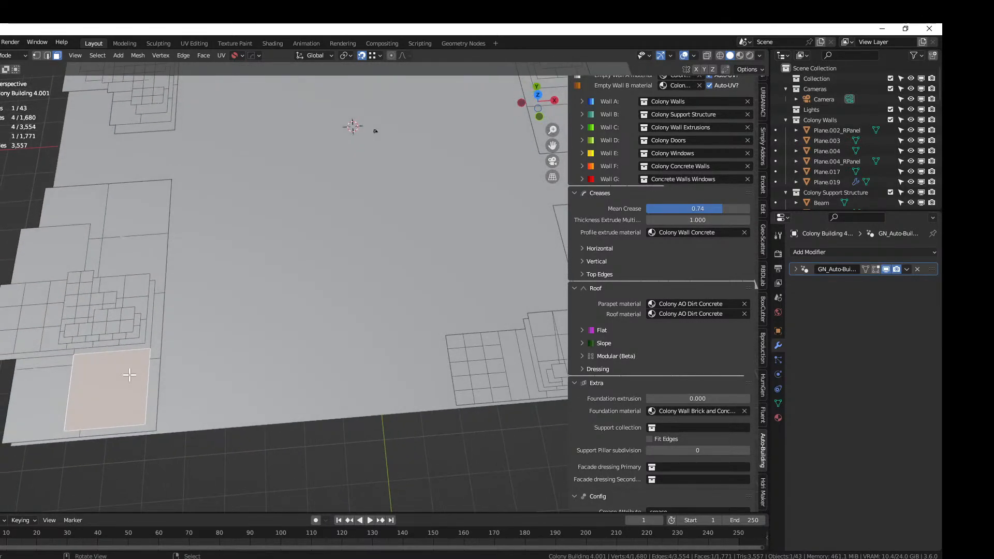
scroll(140, 369, "up", 1)
middle_click_drag(127, 332, 213, 245)
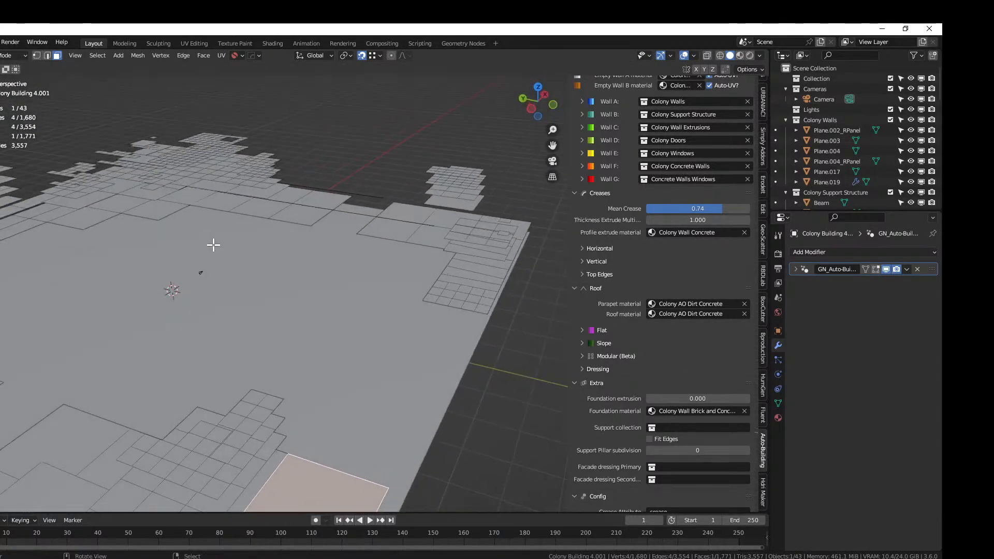
key("KP_7")
scroll(216, 244, "down", 2)
key("alt+a")
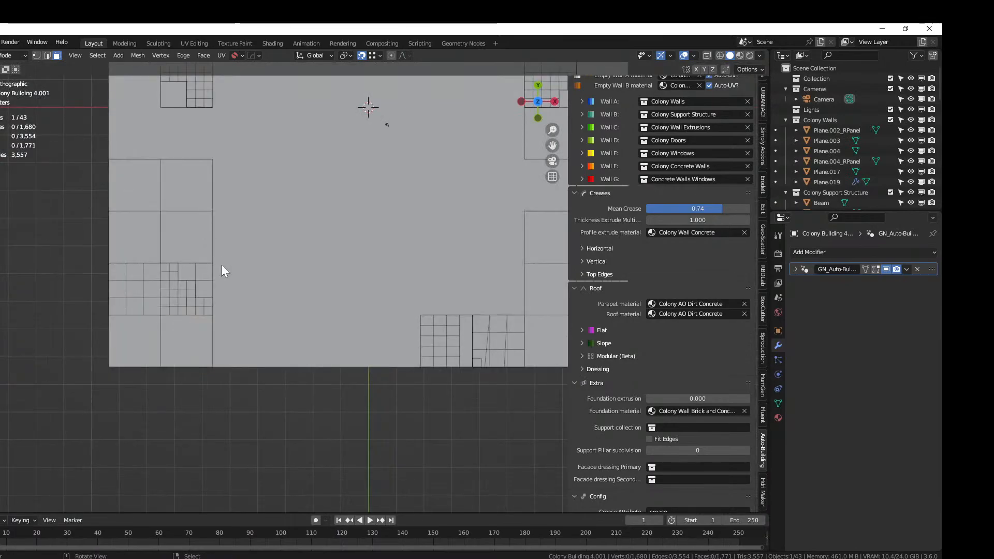
Return to Object Mode and set the roof Dressing density to 0
key("Tab")
middle_click_drag(222, 263, 351, 184)
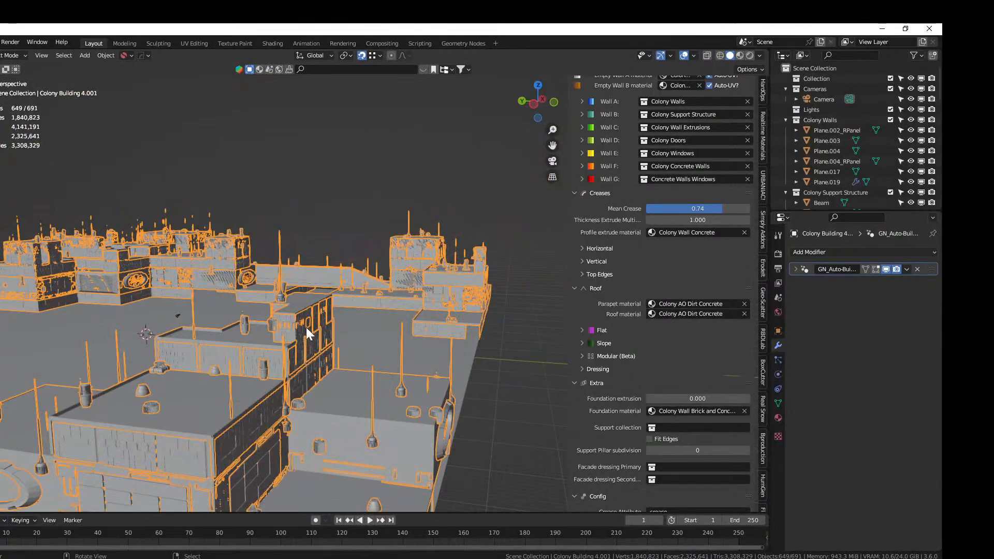
middle_click_drag(306, 327, 343, 368)
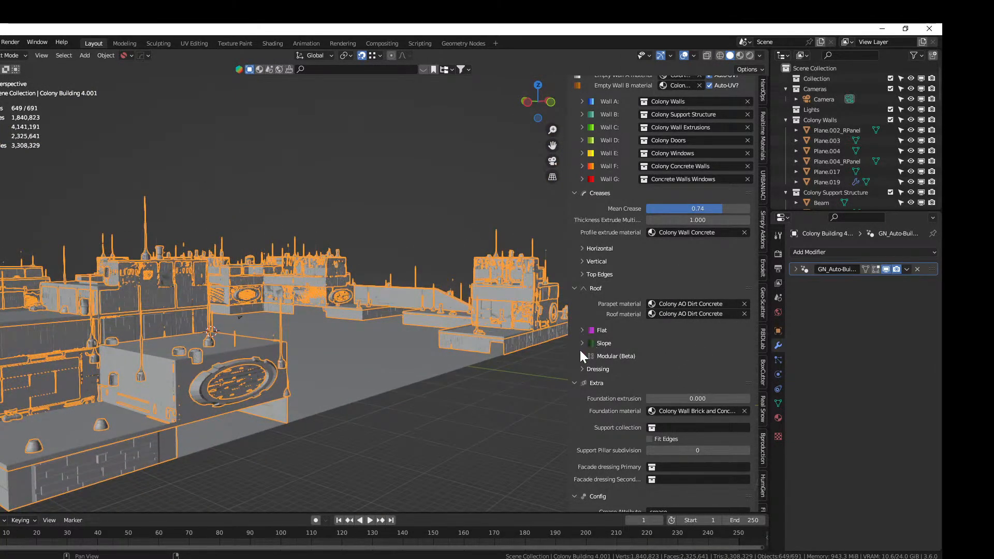
left_click(582, 368)
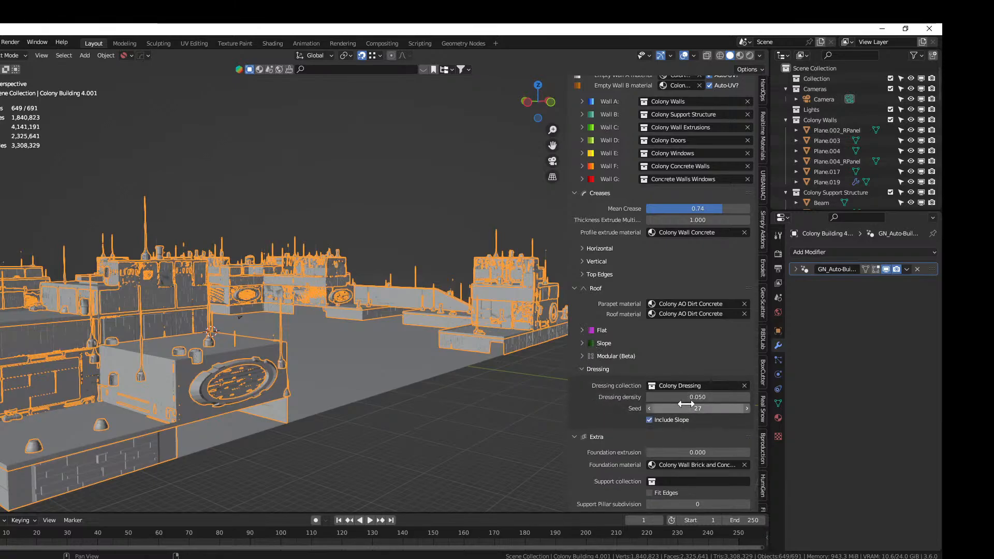
left_click(703, 396)
type("0")
key("Return")
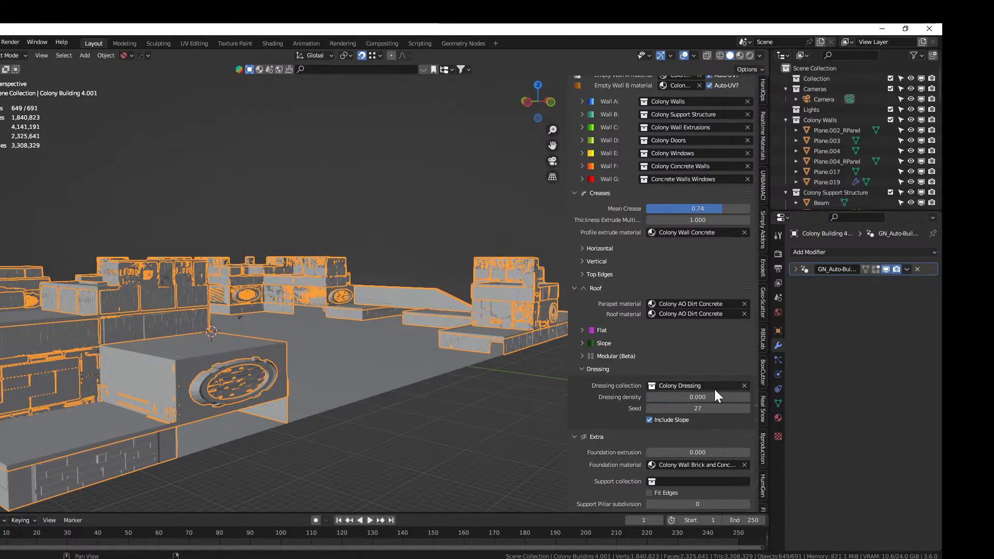
Reveal the building mesh's hidden faces in Edit Mode and show the stepped wall in front orthographic view
middle_click_drag(384, 413, 321, 424)
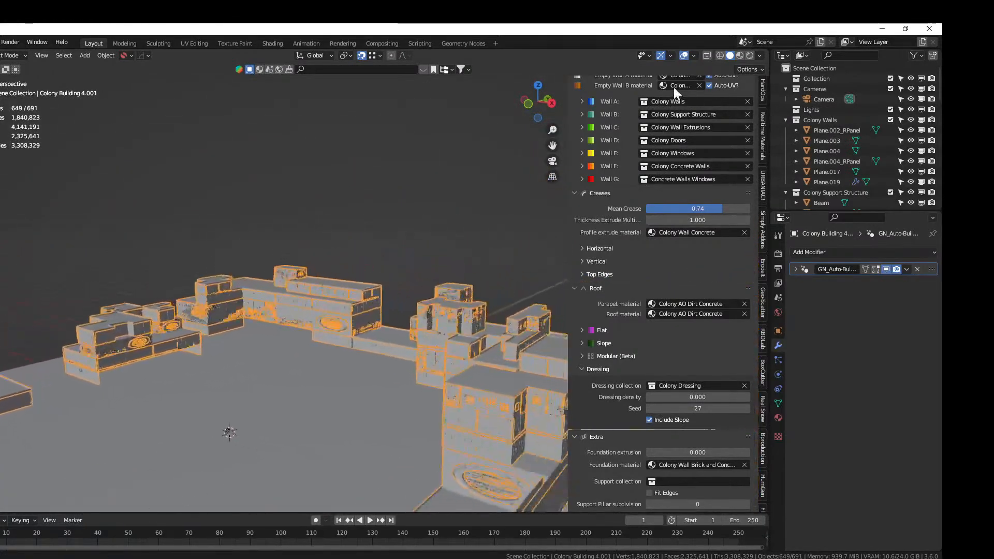
middle_click_drag(517, 362, 367, 453)
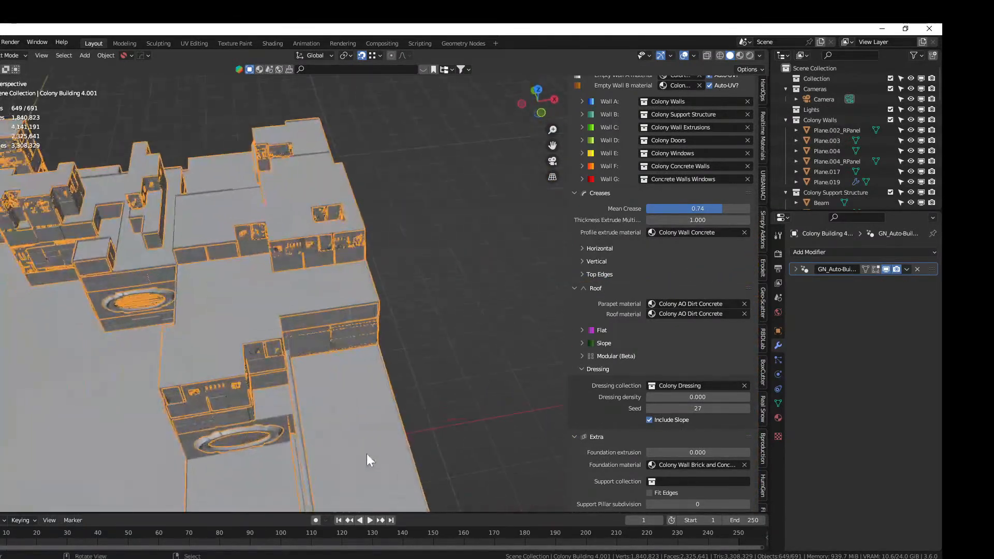
middle_click_drag(324, 424, 87, 314)
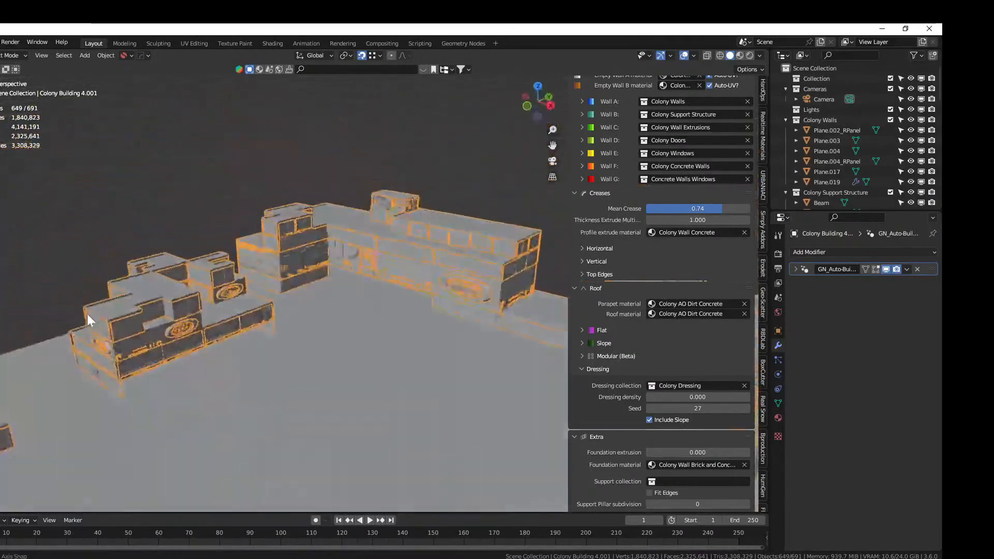
key("Tab")
key("alt+h")
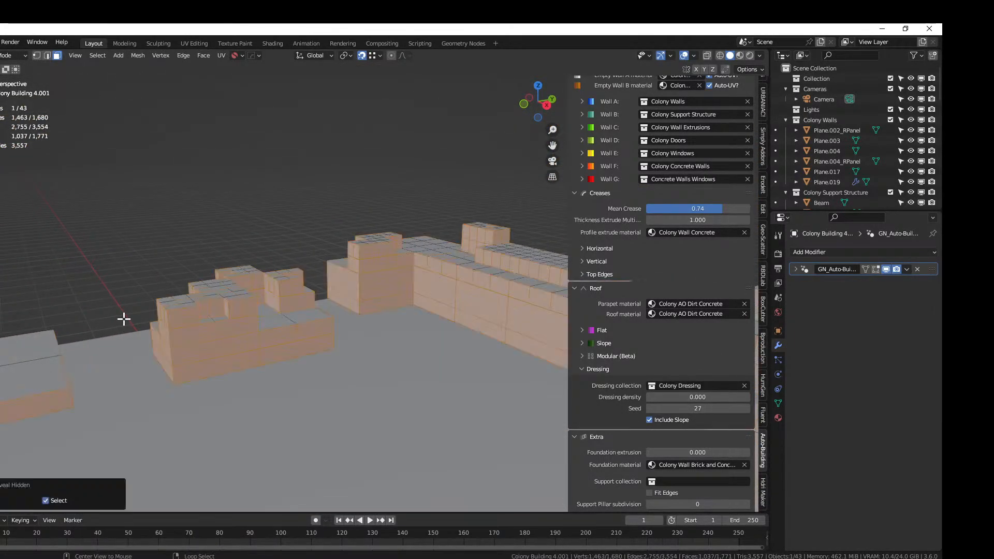
scroll(155, 343, "up", 3)
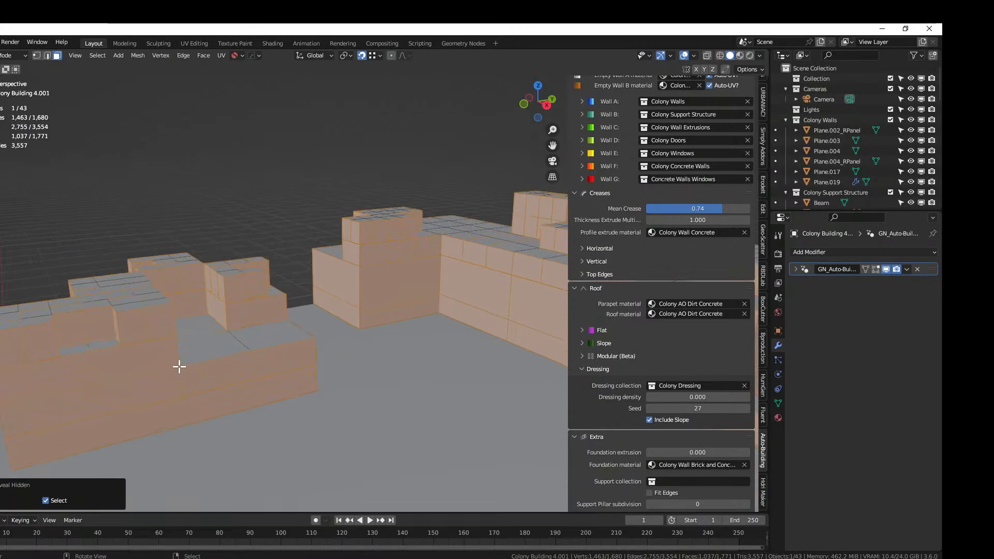
key("KP_1")
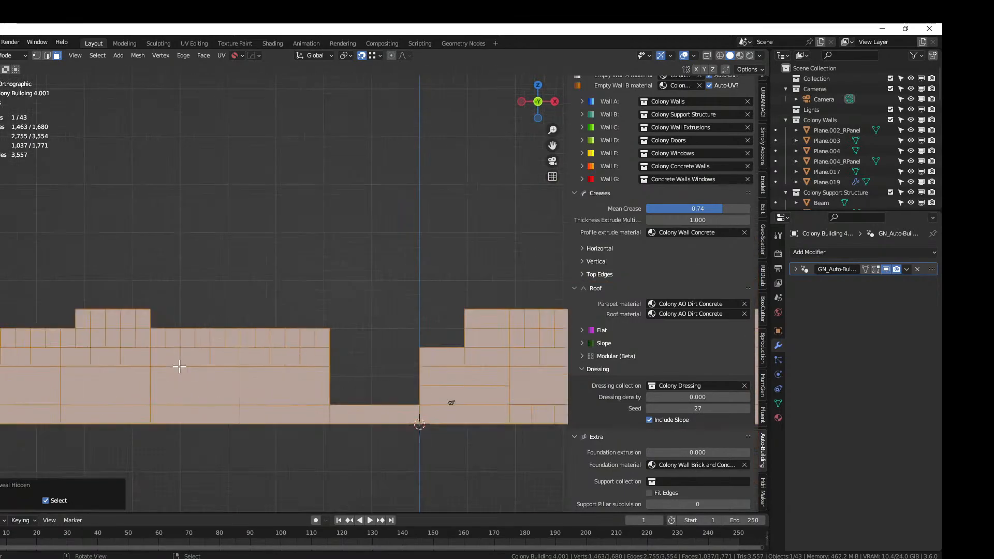
middle_click_drag(155, 372, 370, 372, "shift")
scroll(199, 399, "up", 3)
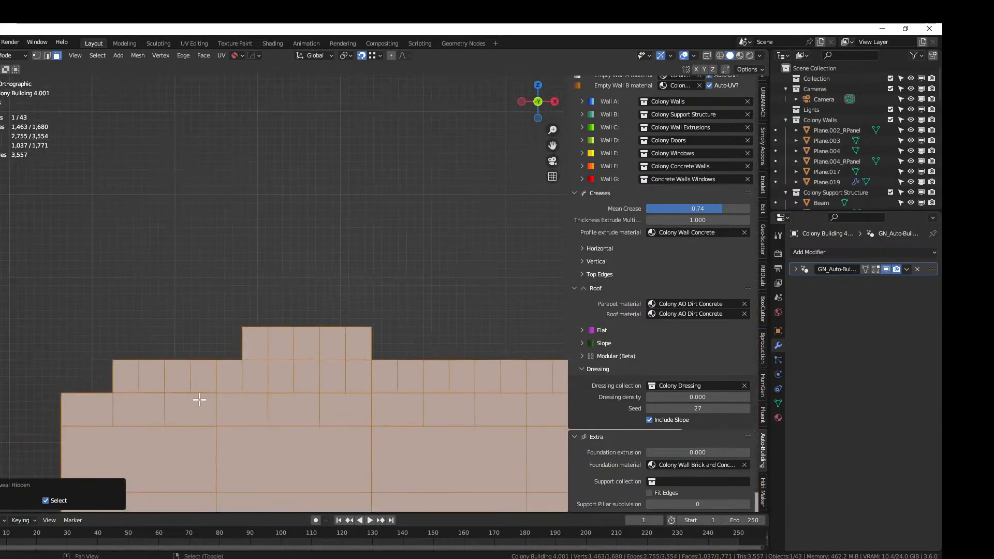
middle_click_drag(200, 402, 320, 337, "shift")
key("k")
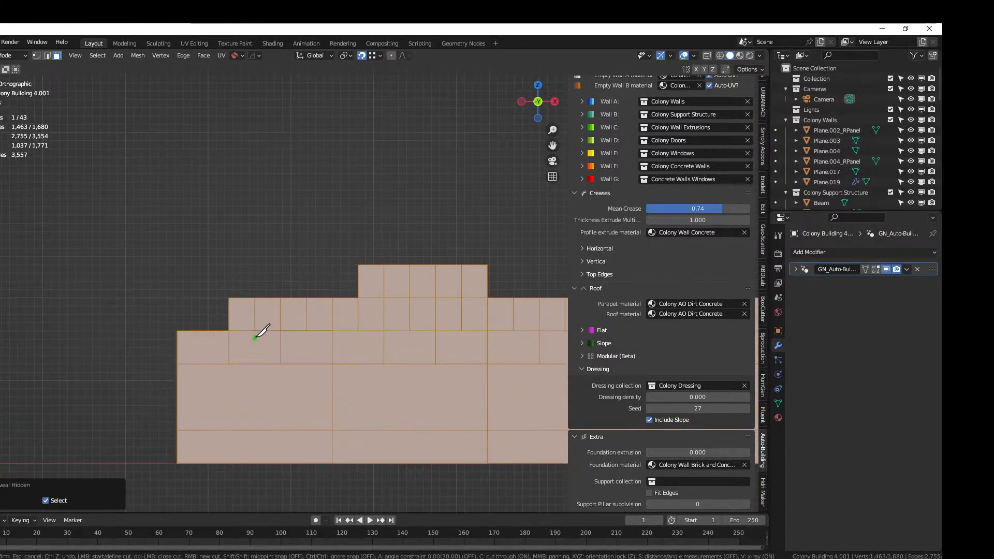
scroll(257, 326, "up", 2)
scroll(257, 326, "up", 2)
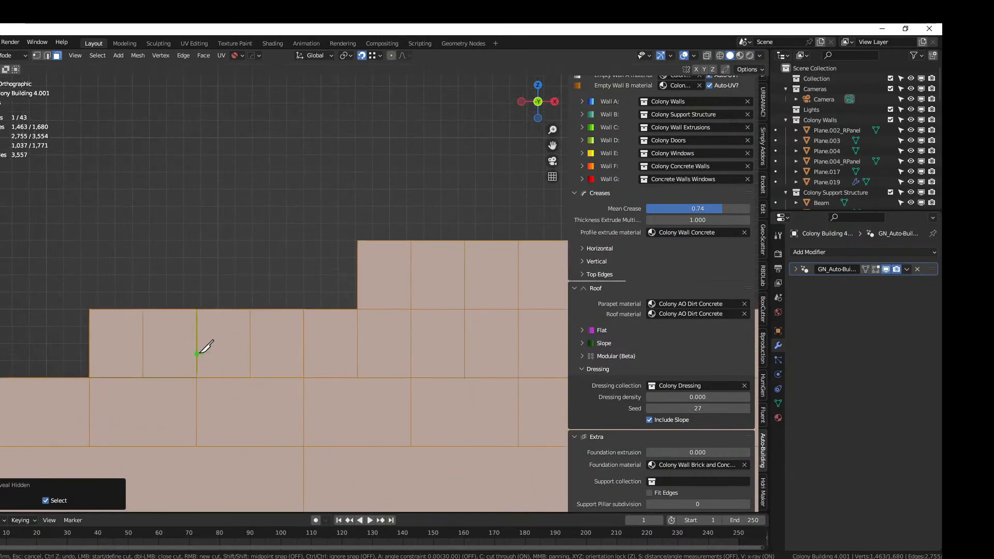
key("Escape")
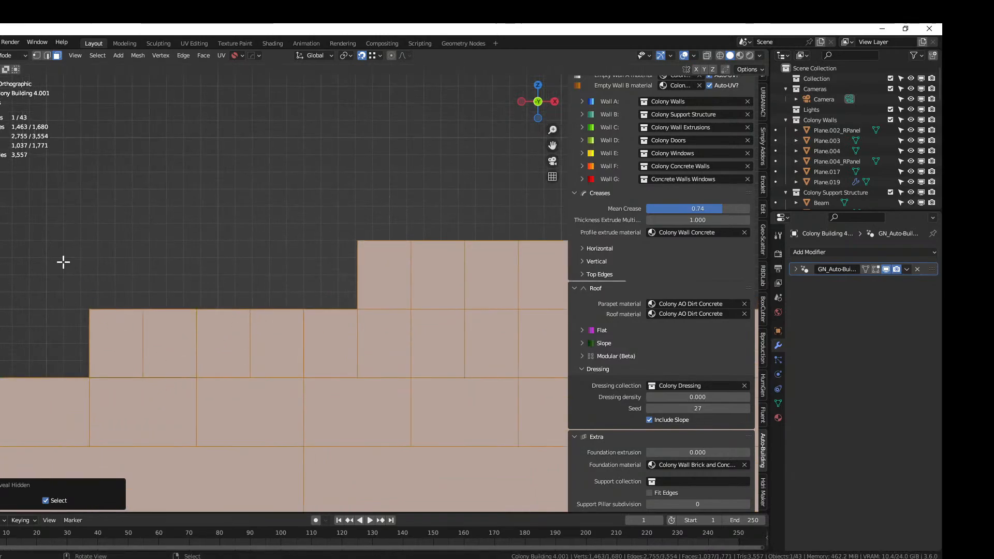
Knife a Z-constrained vertical cut from the outermost roof step's inner corner down to the wall's base
middle_click_drag(82, 291, 239, 242, "shift")
scroll(205, 296, "up", 3)
middle_click_drag(204, 297, 355, 122, "shift")
scroll(352, 124, "down", 2)
key("k")
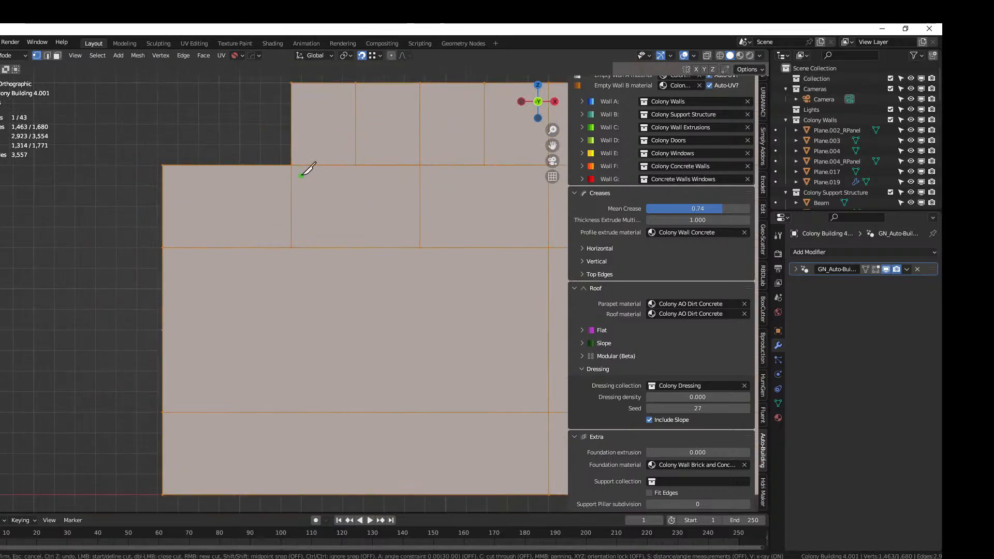
key("z")
left_click(293, 166)
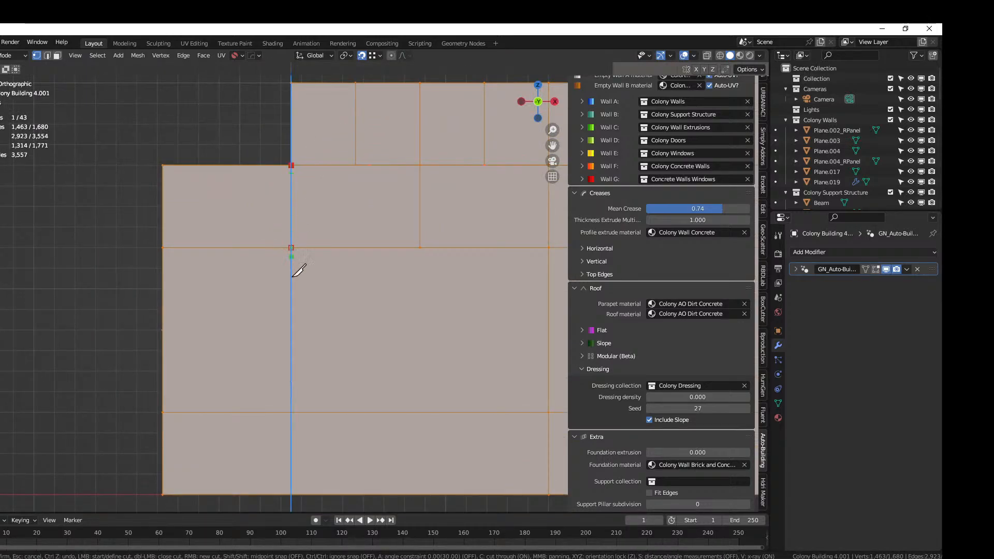
left_click(295, 492)
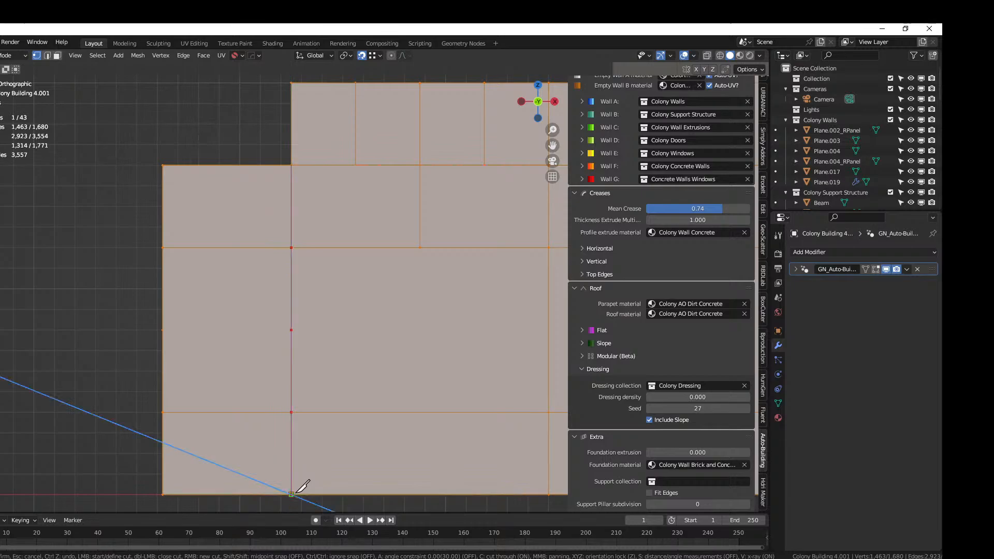
key("Return")
Knife a second vertical cut through the first wide wall bay, continuing the next short upper seam down to the base
middle_click_drag(337, 448, 202, 428, "shift")
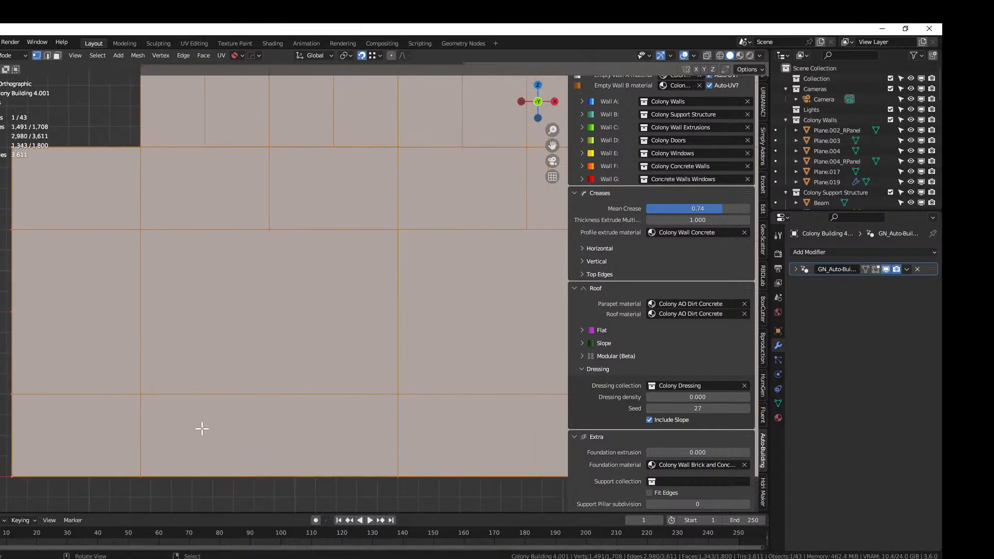
key("k")
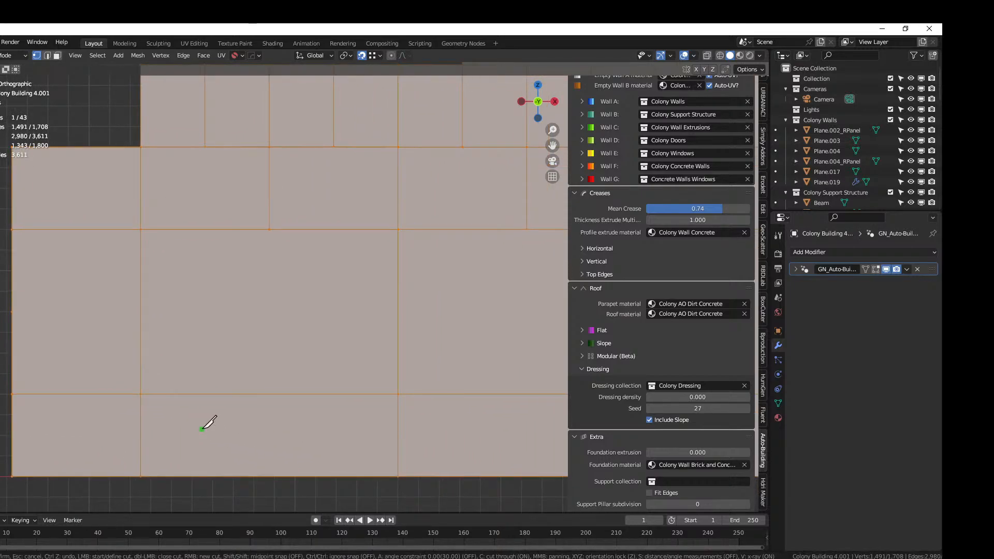
left_click(269, 147)
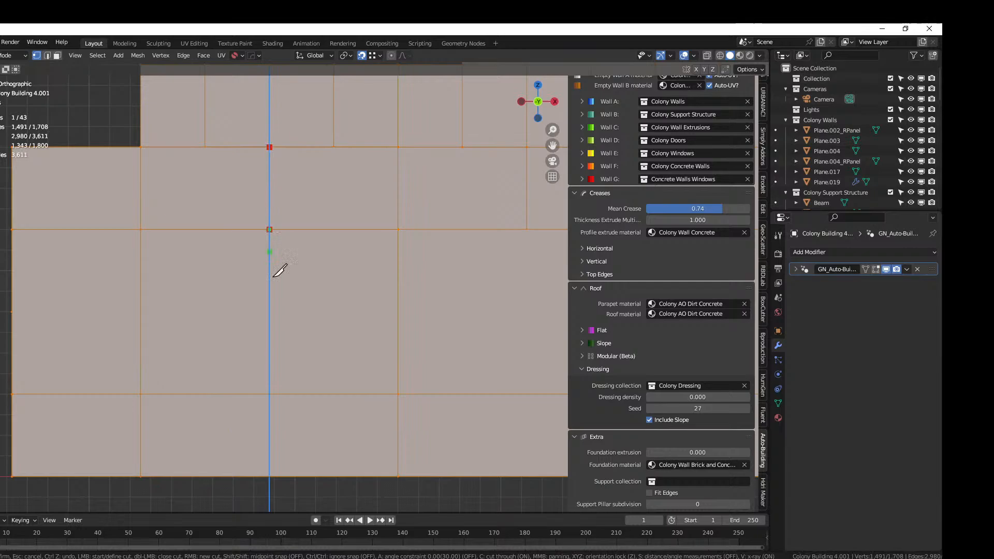
left_click(282, 470)
key("Return")
Knife a Z-constrained cut through the second wide wall bay, extending its first short upper seam down to the base
middle_click_drag(376, 427, 145, 442, "shift")
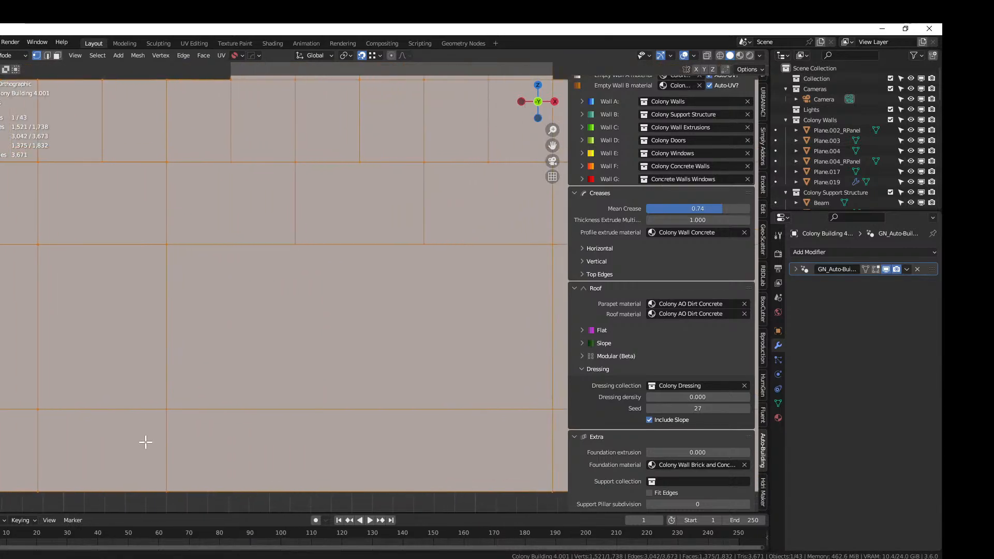
key("k")
key("z")
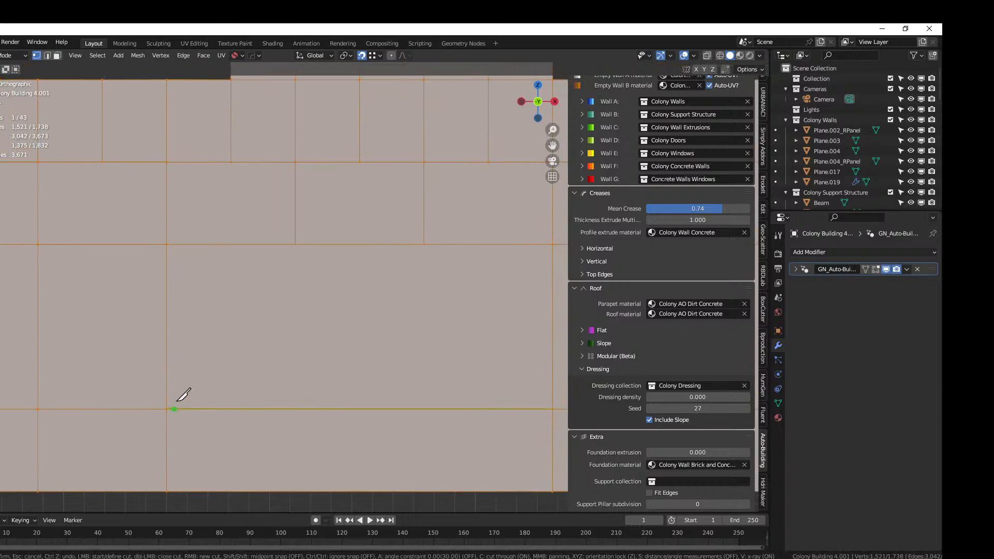
left_click(295, 162)
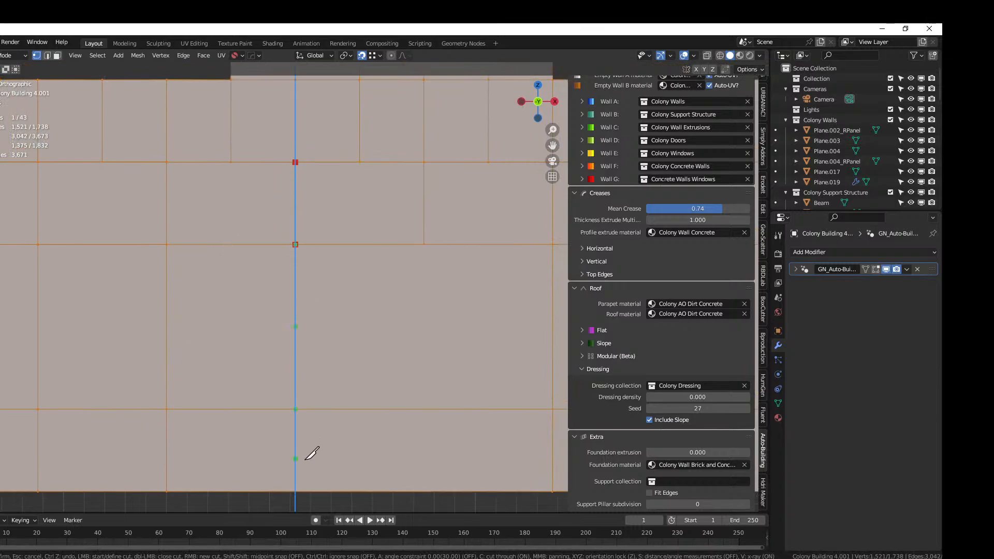
left_click(300, 484)
key("Return")
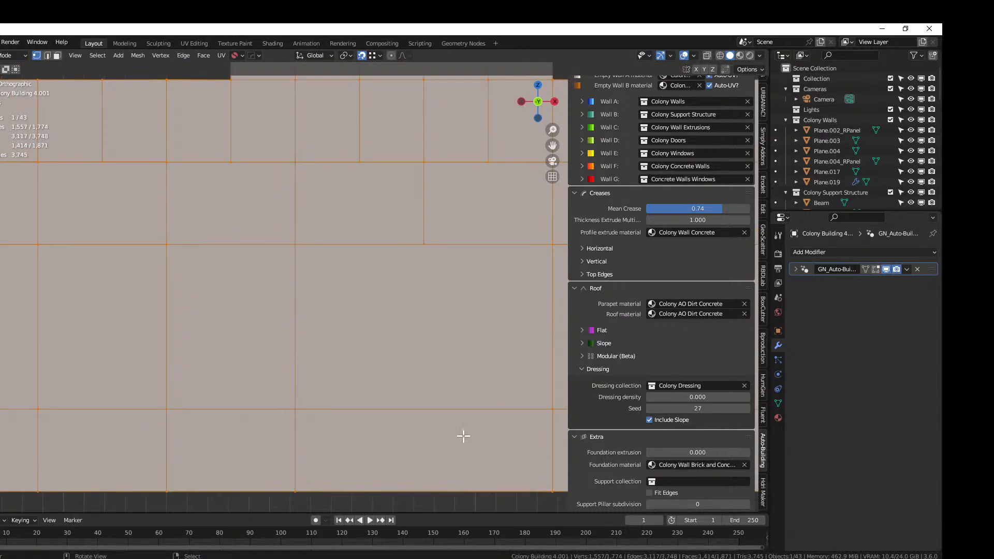
Knife another vertical cut through the second wide bay beneath the raised top block, extending its remaining short seam to the base
middle_click_drag(462, 433, 294, 456, "shift")
key("k")
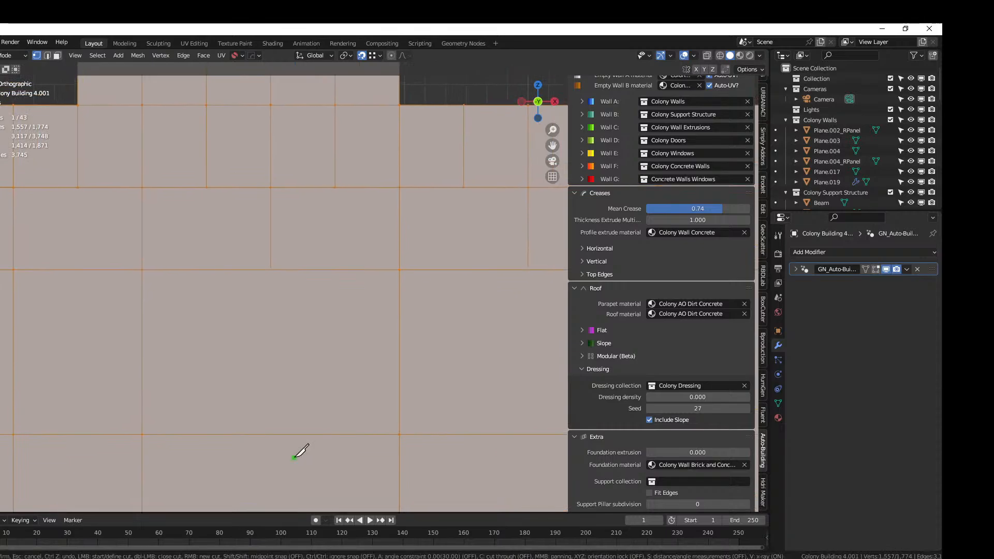
left_click(270, 186)
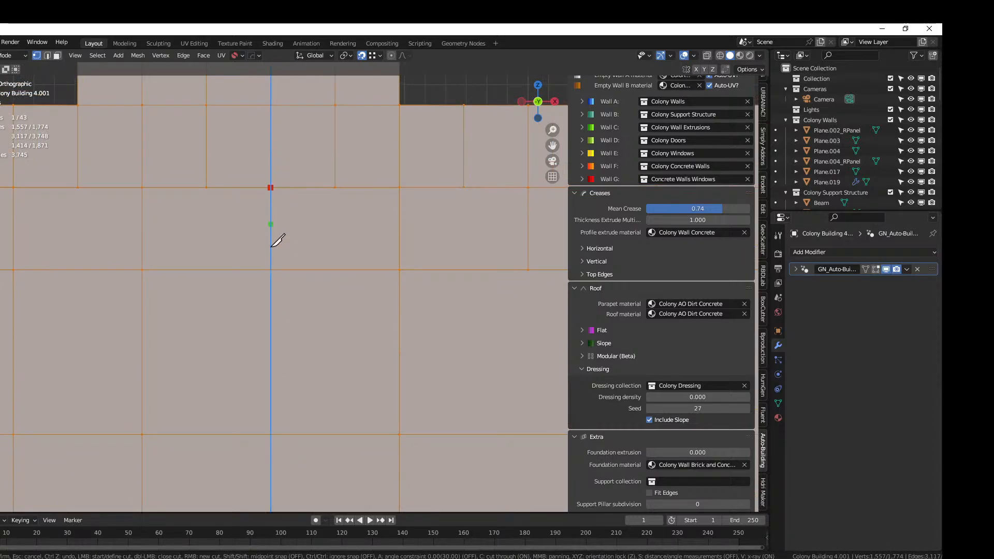
left_click(279, 510)
key("Return")
scroll(313, 464, "down", 5)
scroll(313, 455, "up", 3)
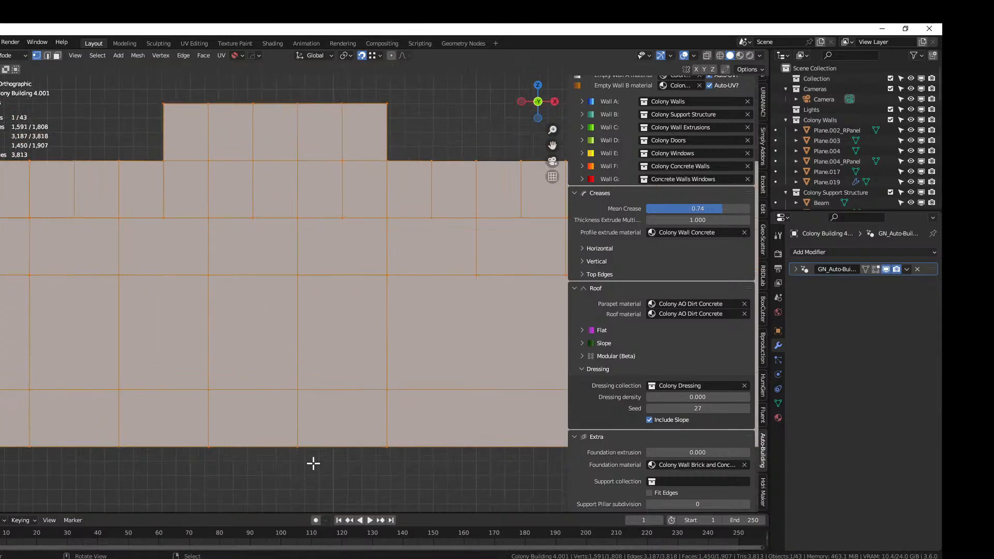
On the adjoining side wall, knife a Z-constrained cut from the corner top block's middle seam down to the base
middle_click_drag(314, 455, 216, 428)
key("k")
key("z")
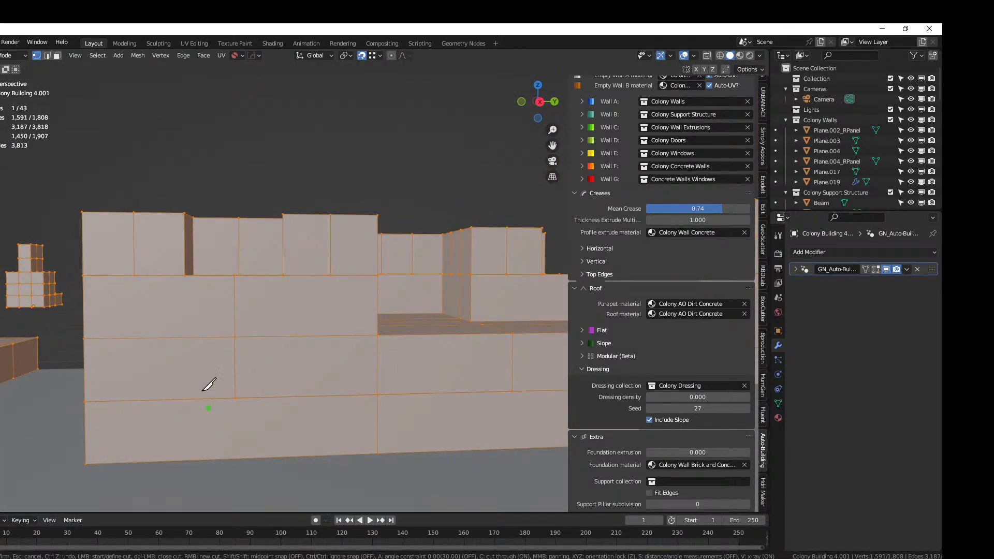
left_click(133, 212)
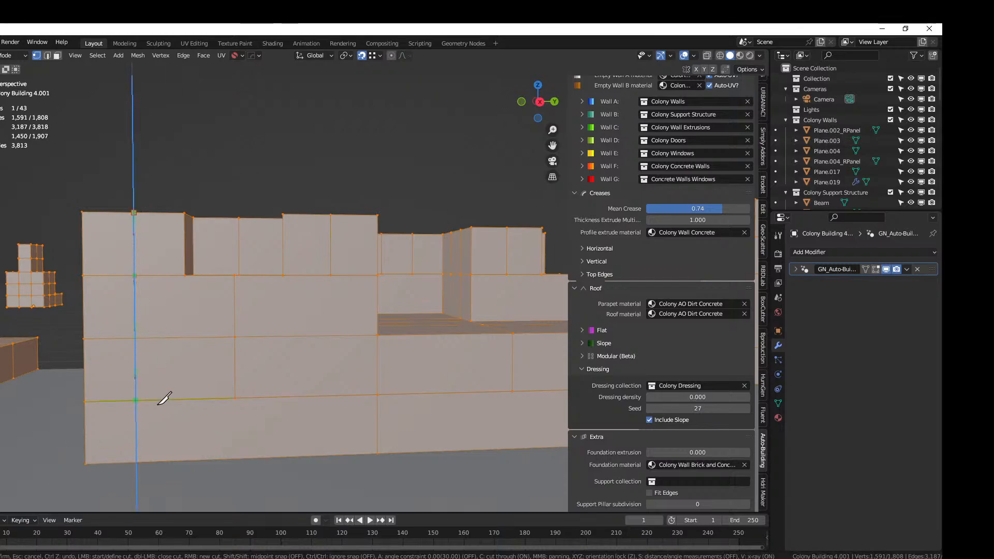
left_click(165, 462)
key("Return")
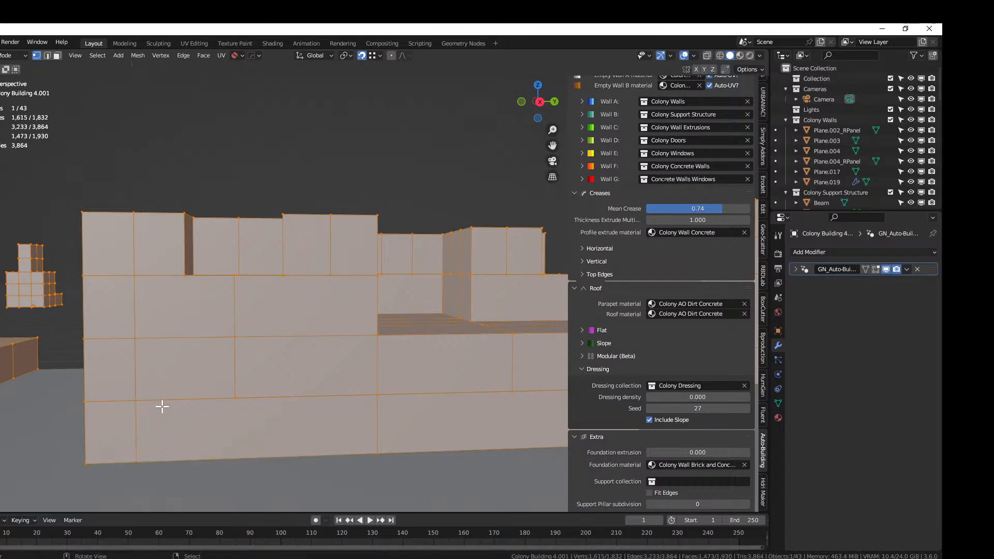
Knife a vertical cut from the outer edge of the corner top block down through all lower rows to the base
key("k")
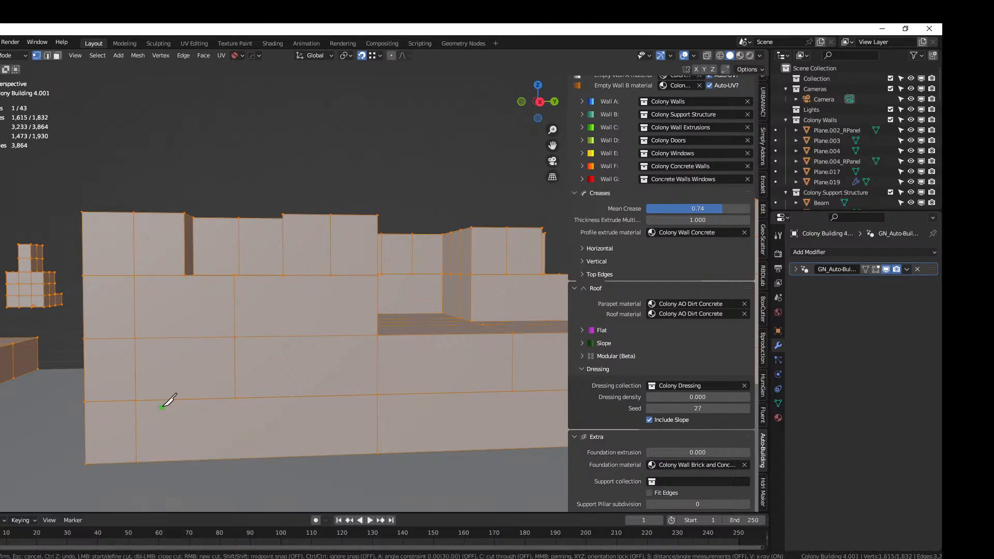
left_click(184, 213)
left_click(205, 459)
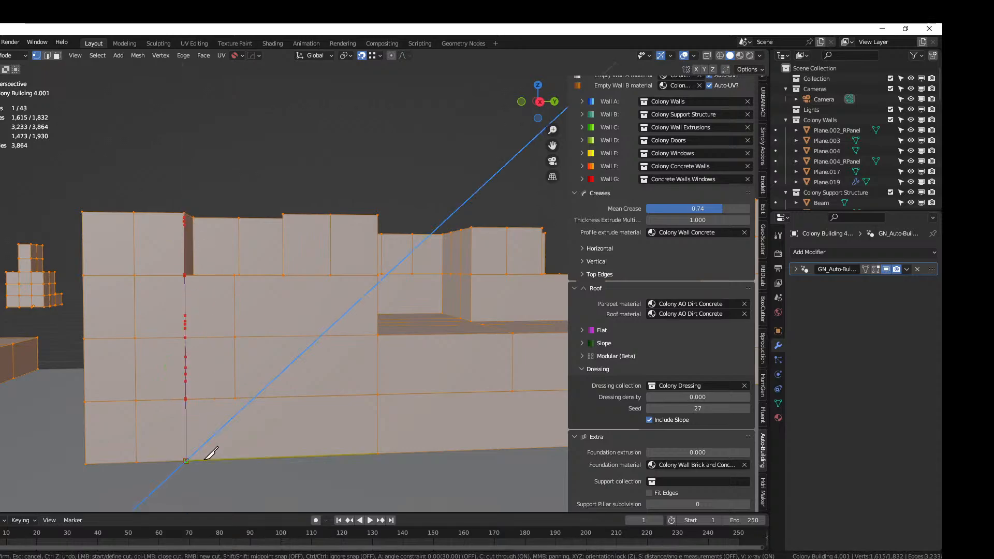
key("Return")
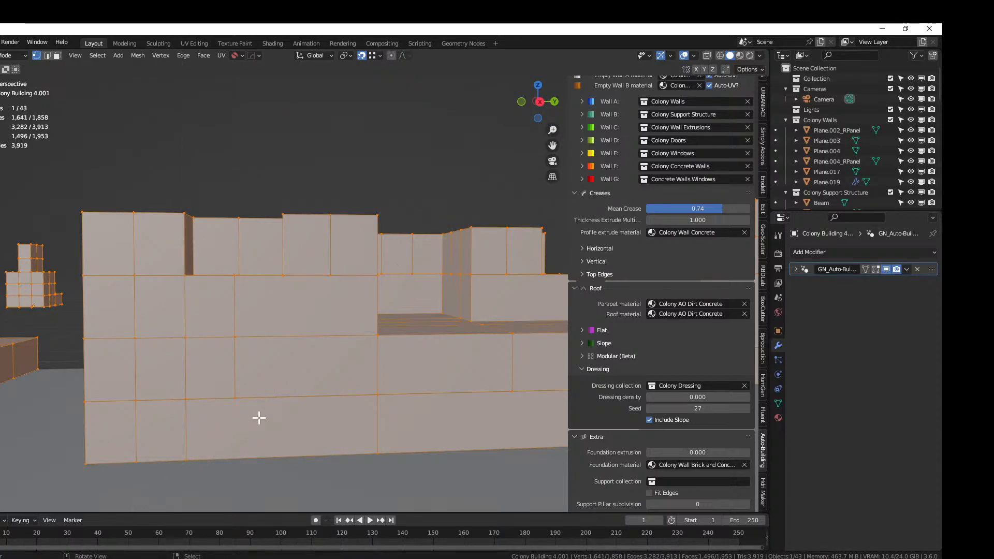
Knife the adjacent short seam through the bottom row to the base and preview the generated panels
key("k")
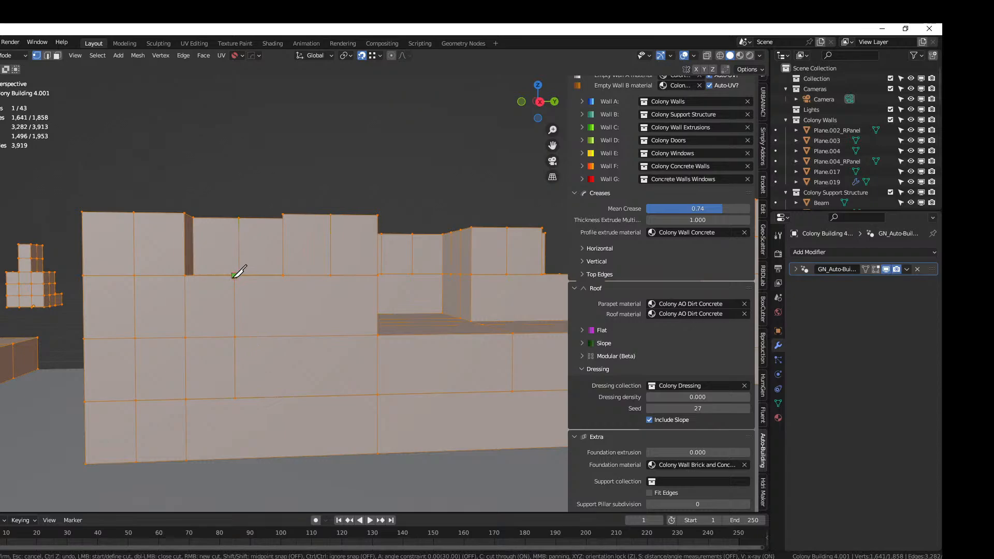
key("Return")
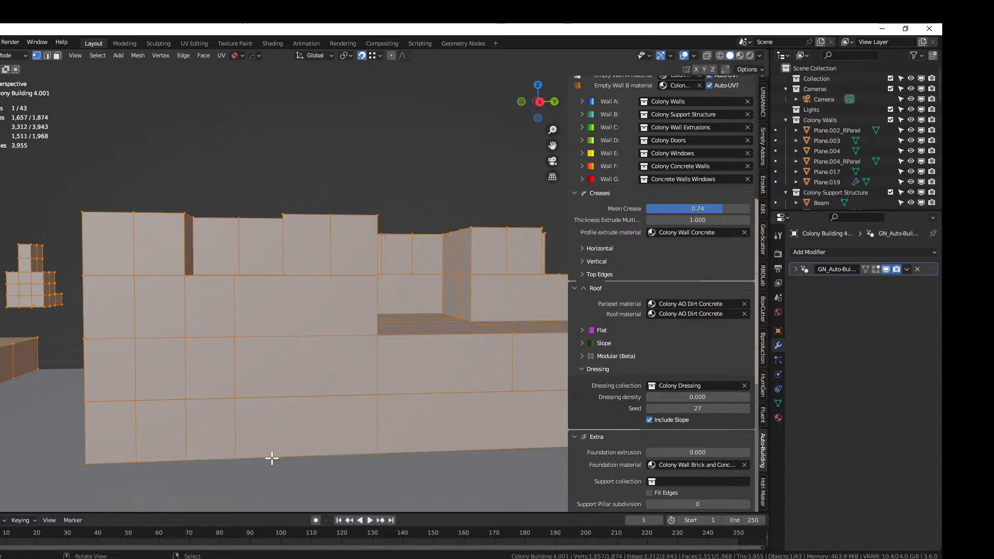
middle_click_drag(331, 419, 325, 400)
key("Tab")
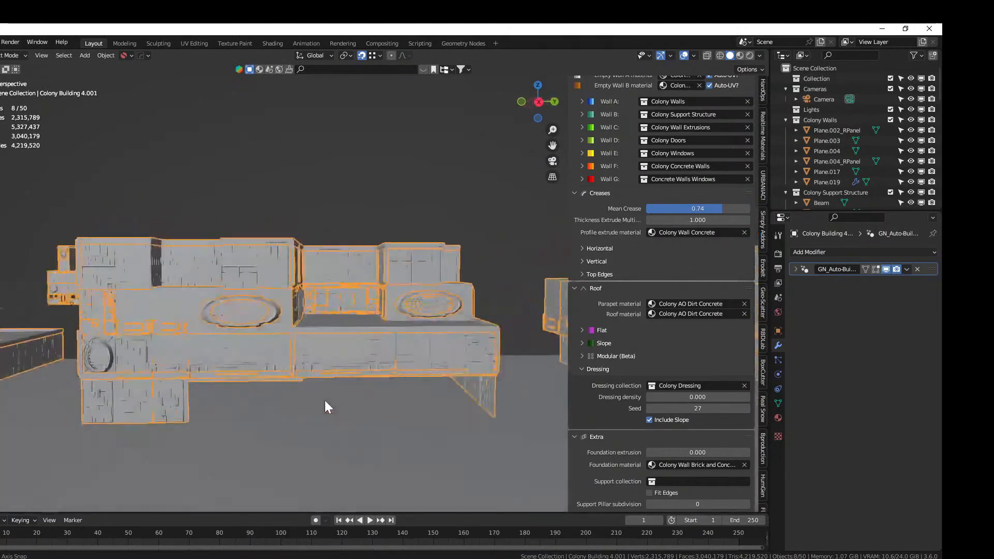
key("Tab")
Knife a vertical cut in the lower wing, extending the seam of its upper row through the bottom row to the base
middle_click_drag(257, 434, 280, 404, "shift")
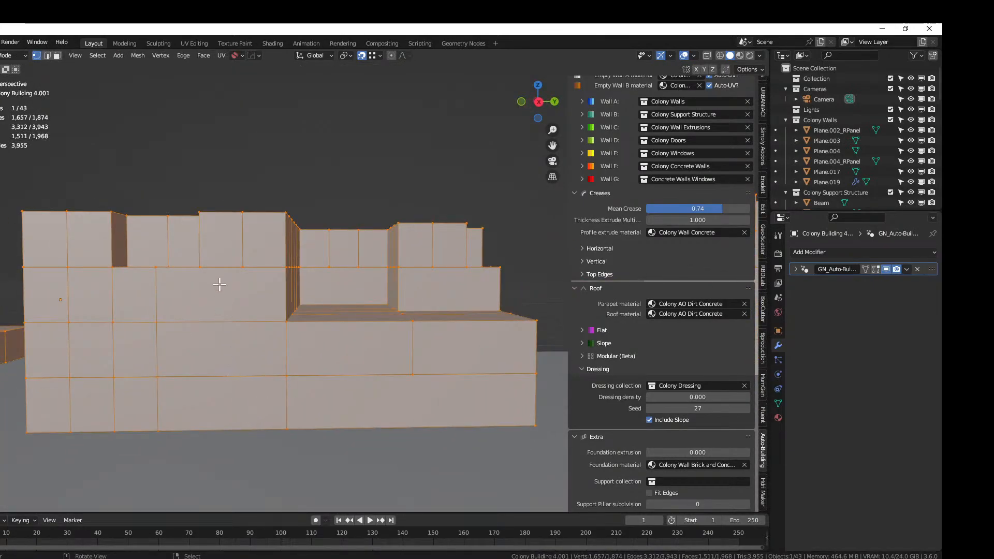
middle_click_drag(219, 280, 401, 355)
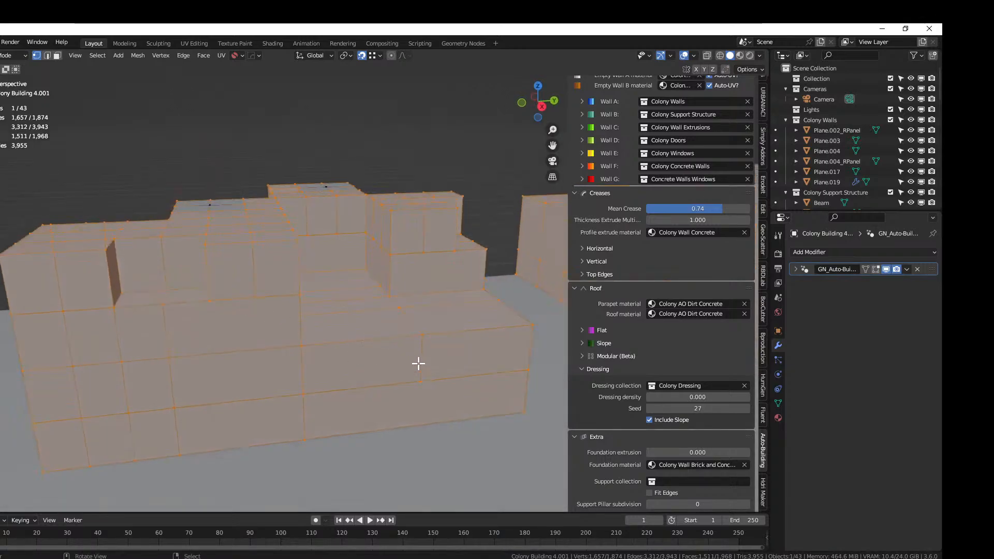
key("k")
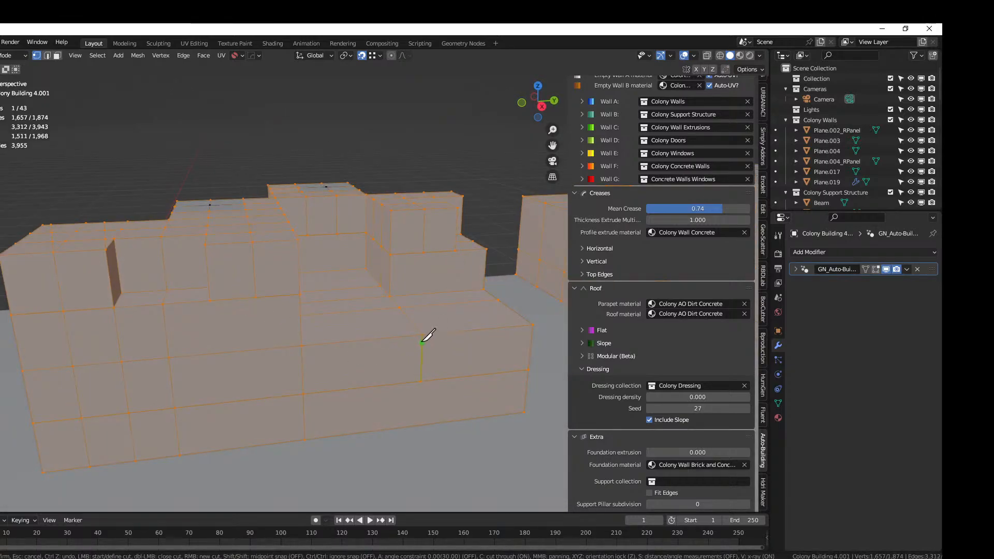
left_click(422, 344)
left_click(419, 425)
key("Return")
Split the middle horizontal edge above the wide bottom-row panel at its midpoint with a centred loop cut
key("KP_3")
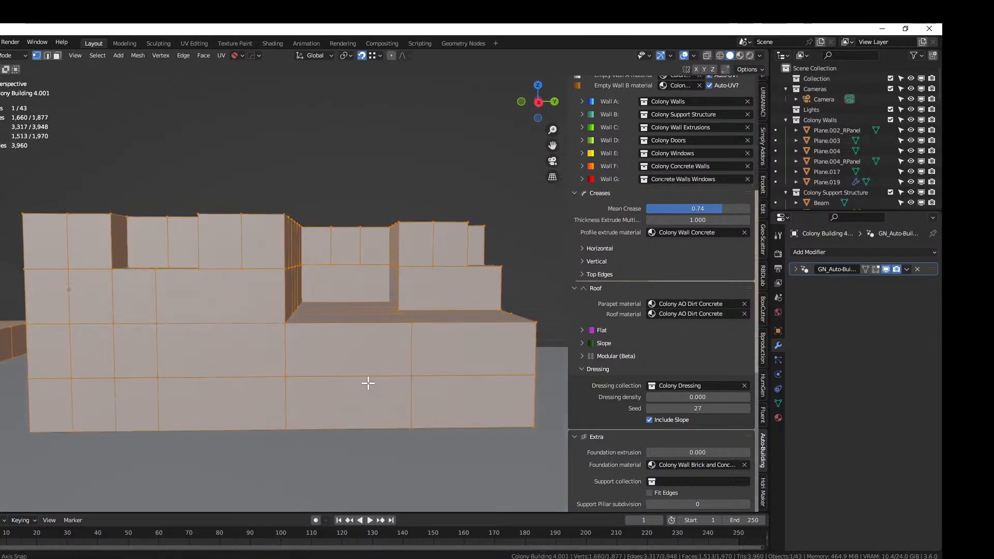
key("2")
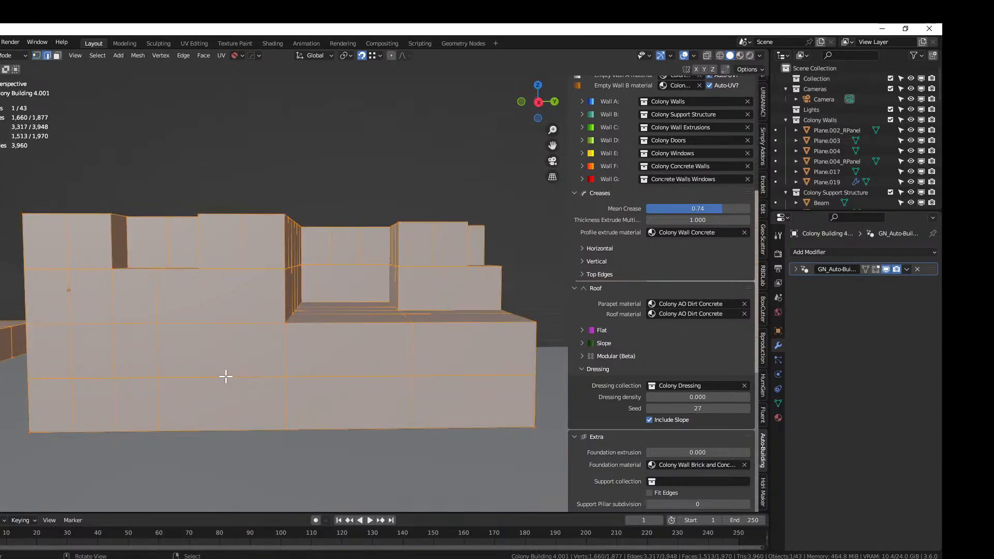
left_click(225, 376)
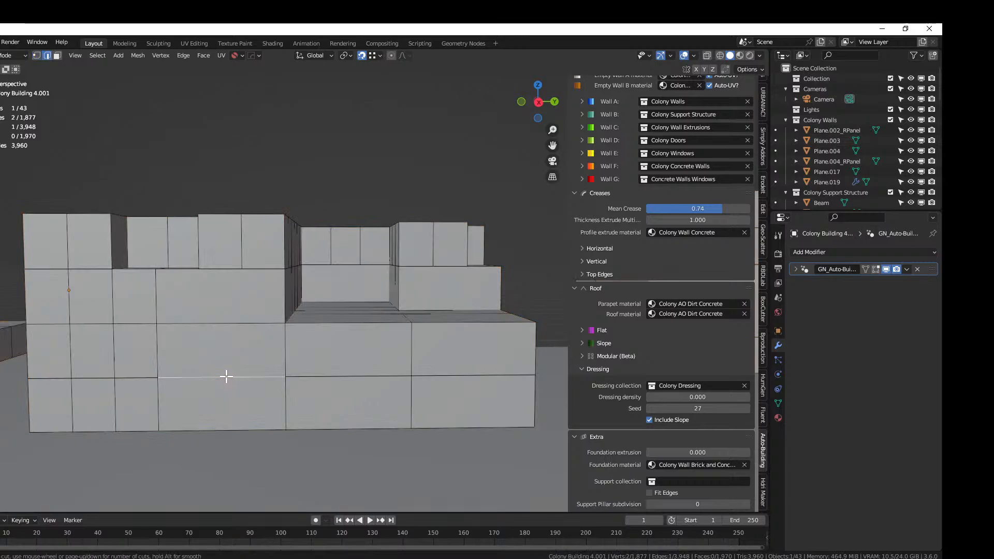
left_click(226, 377)
right_click(226, 376)
key("1")
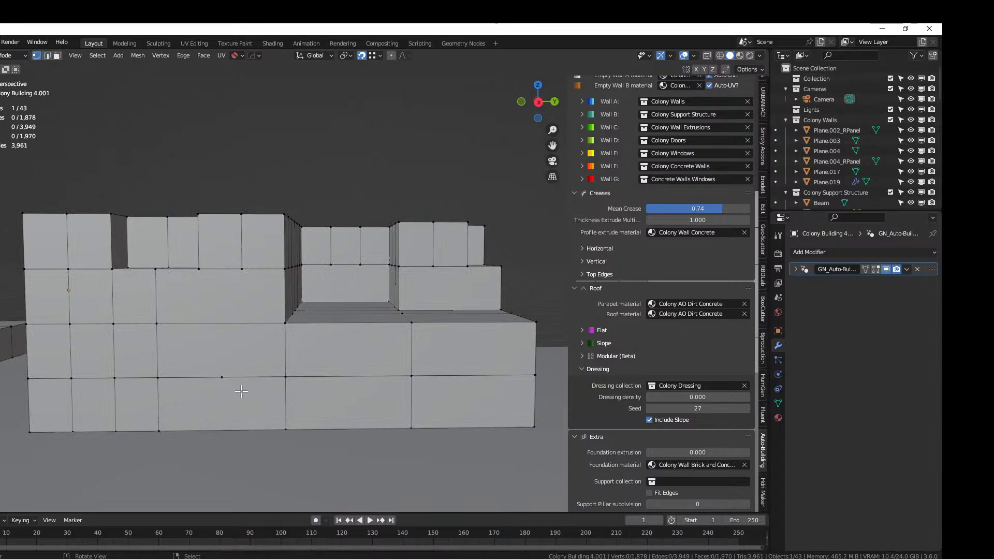
Knife a Z-constrained cut from the midpoint of the wide bottom-row panel's upper edge down to the base
key("k")
key("c")
key("z")
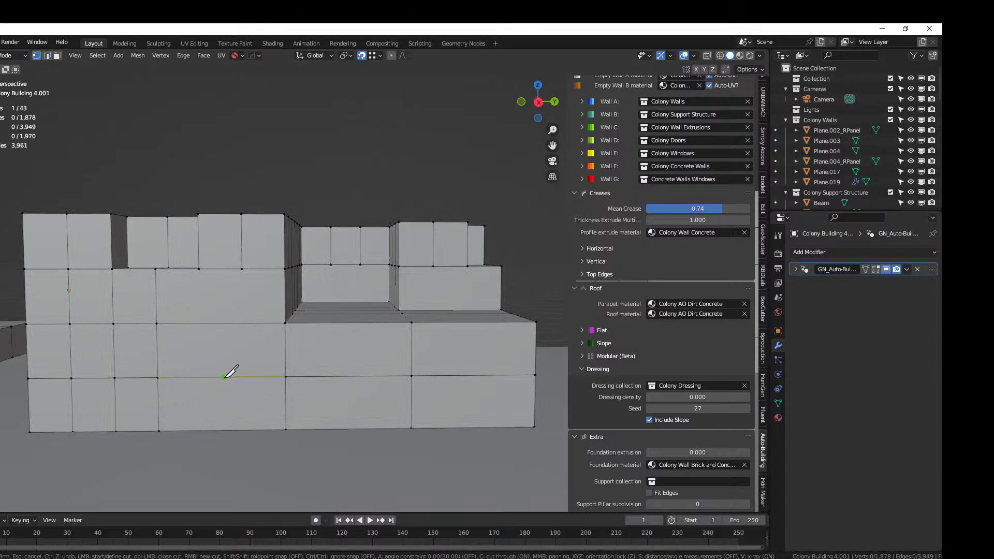
left_click(222, 377)
left_click(232, 428)
key("Return")
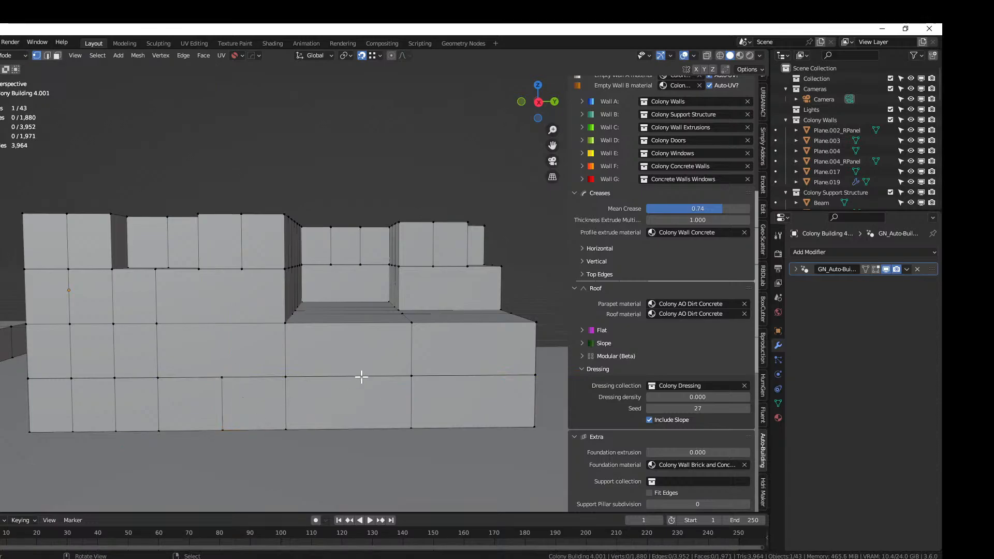
Add a centred vertical loop cut to the lower wing's first wide bottom-row panel
key("2")
left_click(362, 377)
key("ctrl+r")
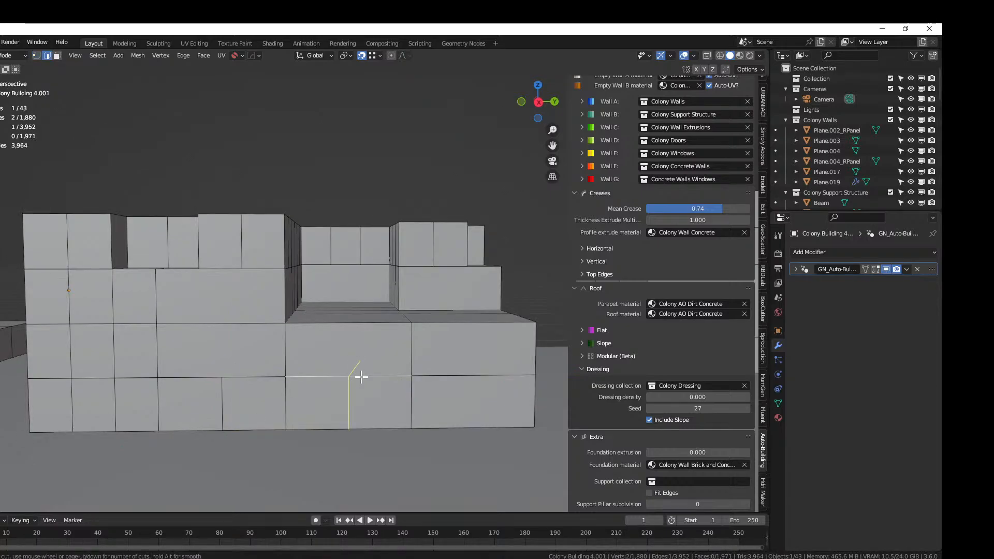
left_click(361, 377)
right_click(361, 377)
Add centred vertical loop cuts to the upper and bottom-row panels of the lower wing's end bay
left_click(448, 374)
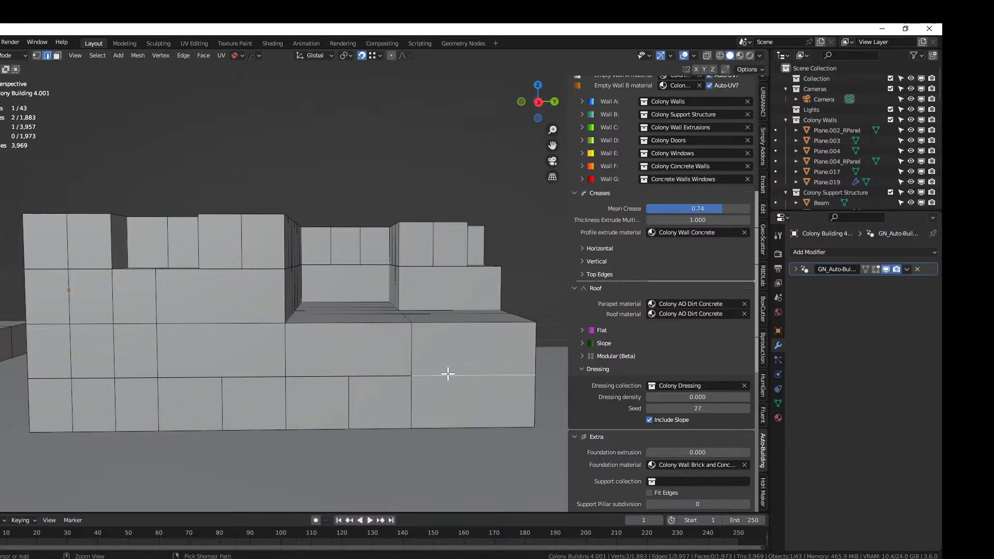
key("ctrl+r")
left_click(447, 373)
right_click(448, 373)
left_click(454, 374)
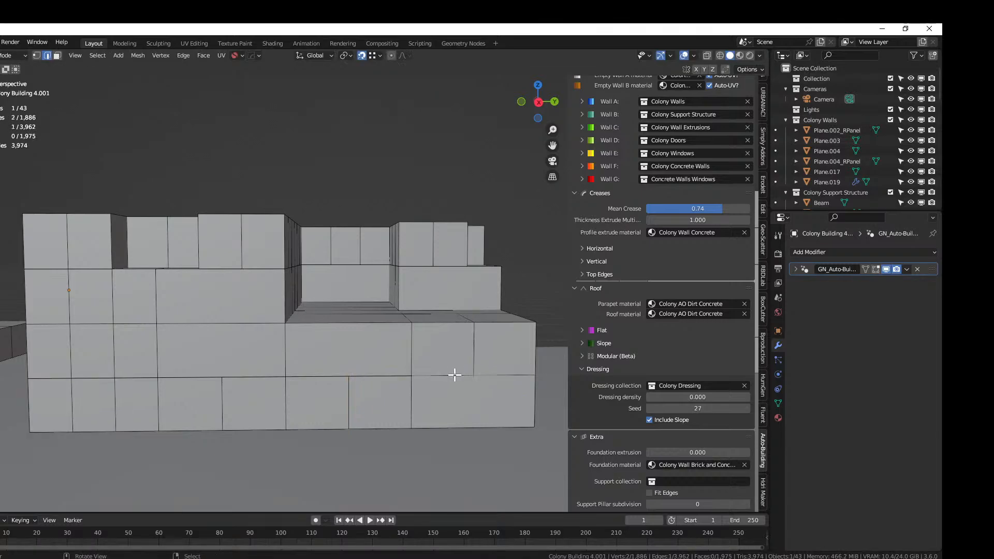
key("ctrl+r")
left_click(455, 374)
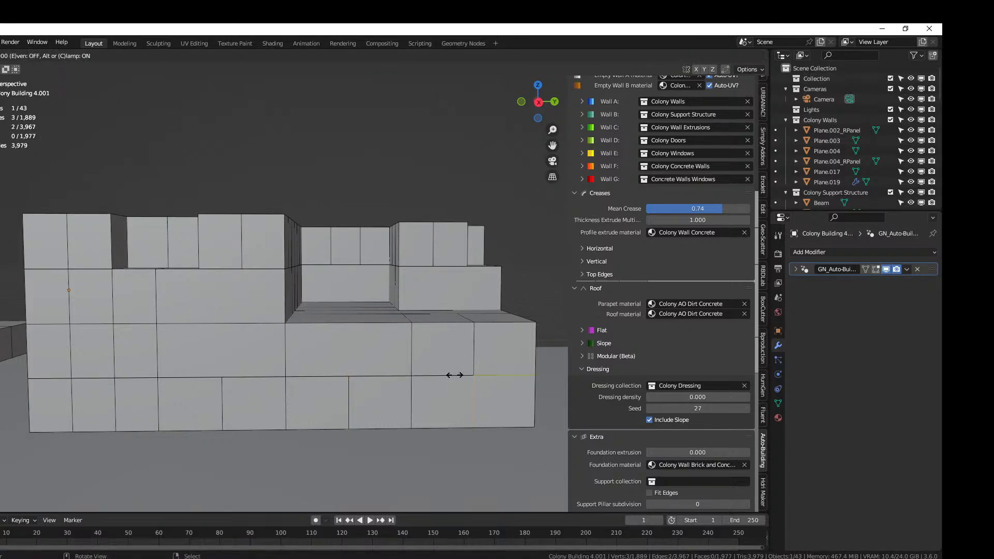
right_click(455, 375)
Merge all of the building mesh's vertices by distance and preview the regenerated panels
key("Tab")
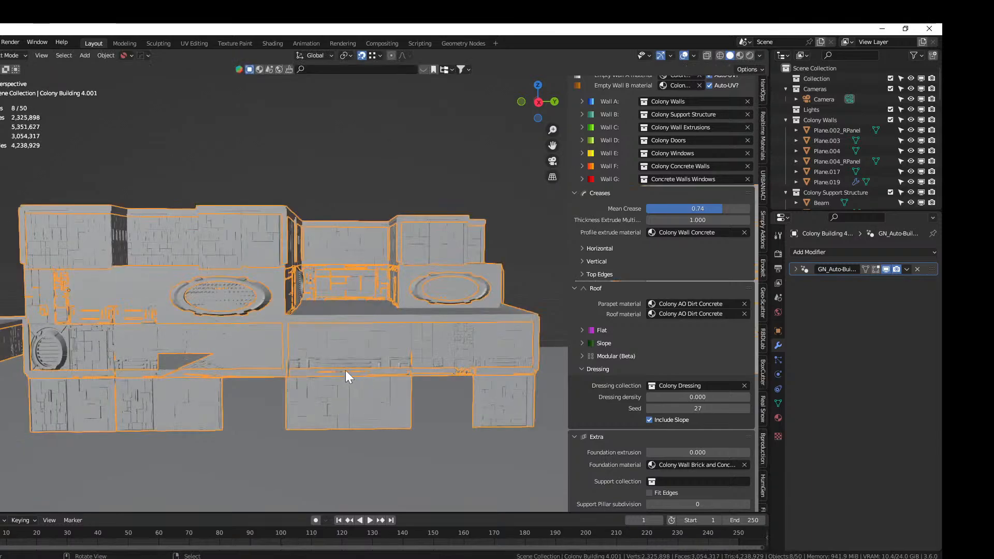
key("Tab")
key("a")
key("m")
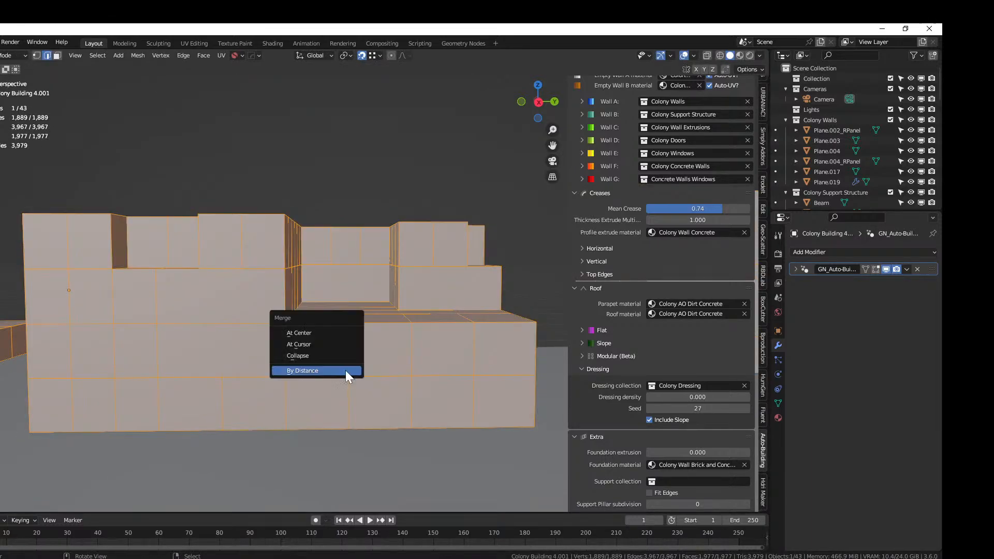
left_click(346, 371)
key("Tab")
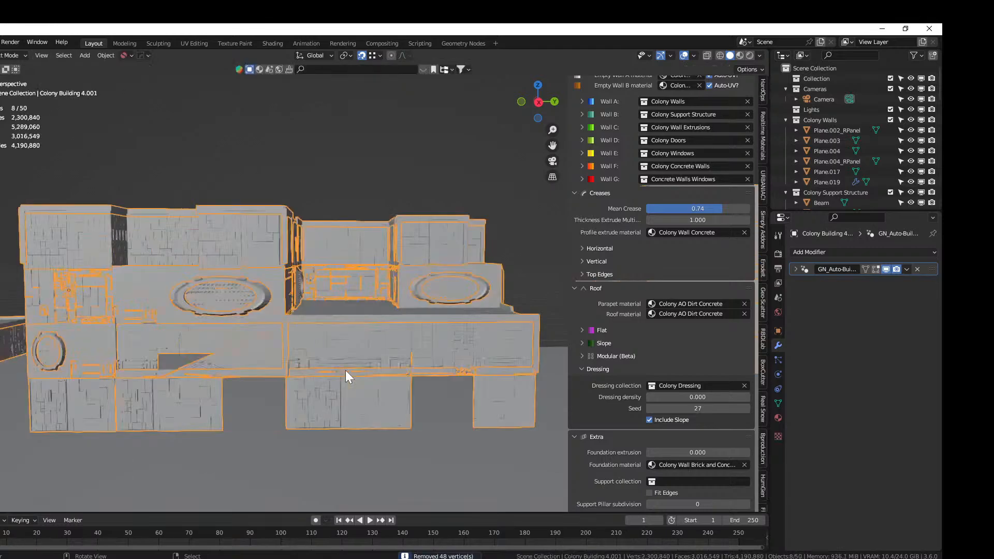
Knife a Z-constrained cut from the wide bay's bottom-row middle seam up towards the edge beneath the top blocks
mouse_move(346, 371)
middle_mouse_down()
mouse_move(394, 374)
mouse_move(357, 371)
middle_mouse_up()
key("Tab")
scroll(293, 371, "up", 3)
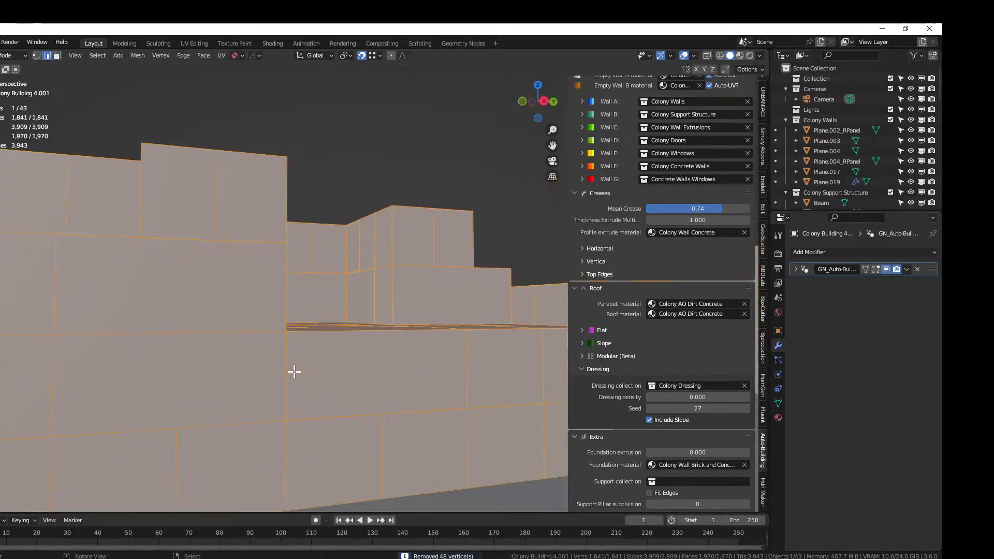
middle_click_drag(293, 371, 361, 371)
left_click(321, 388)
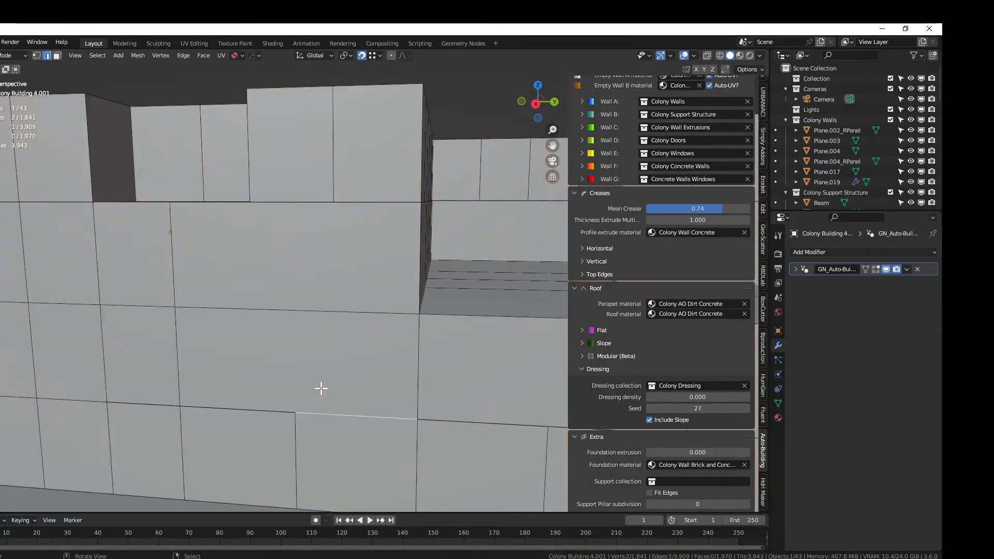
key("1")
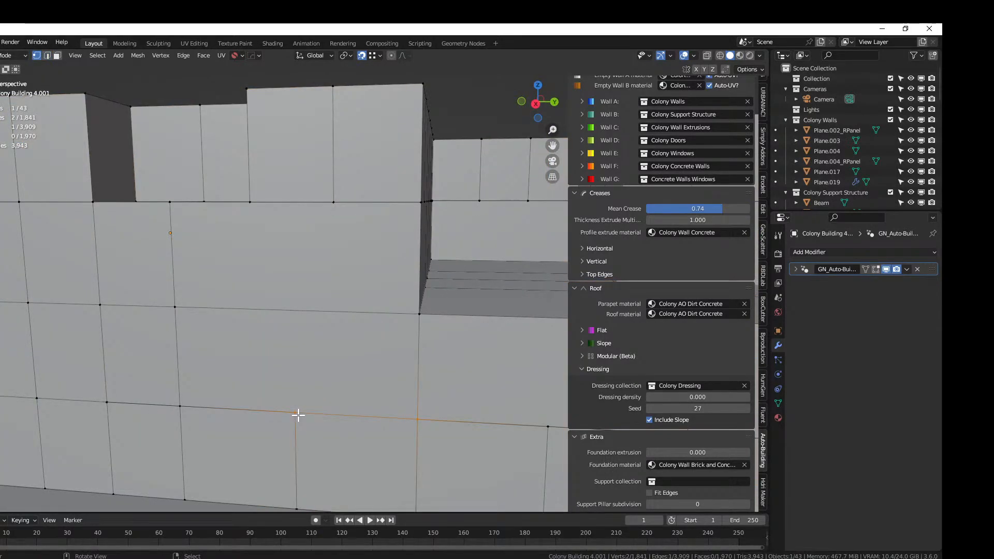
key("k")
left_click(294, 412)
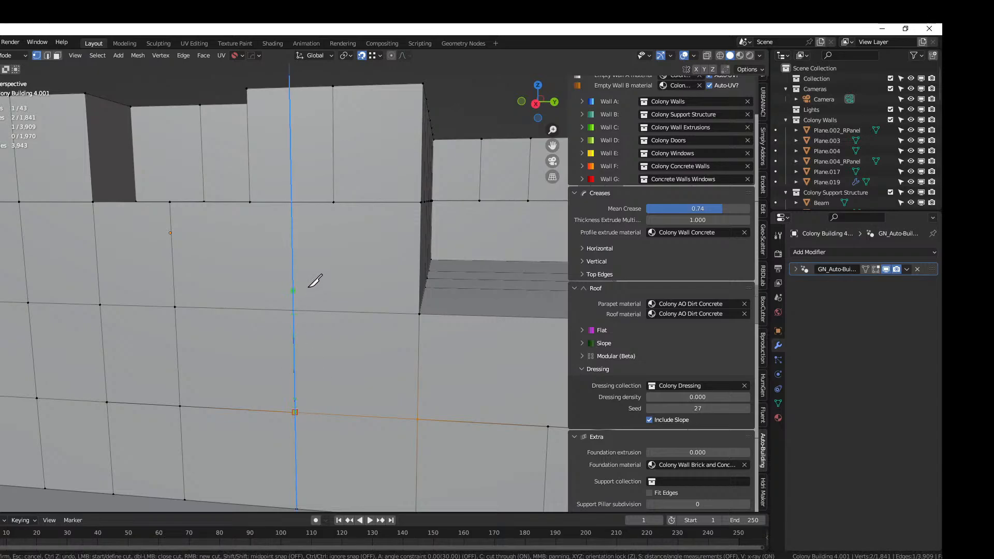
left_click(306, 193)
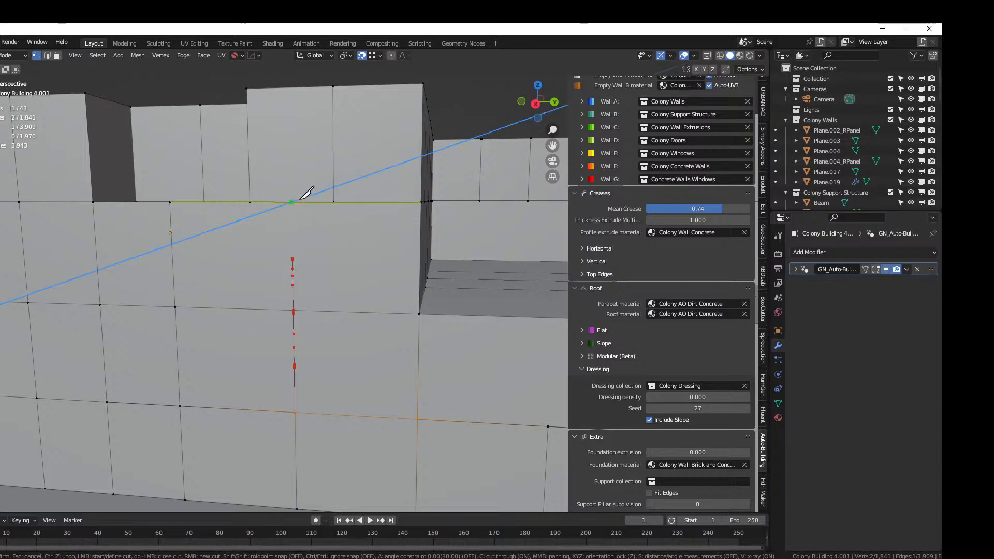
key("Return")
Knife a second Z-constrained cut through the wide bay's remaining upper panel, continuing its middle seam to the top blocks' lower edge
middle_click_drag(309, 191, 346, 342)
key("Tab")
scroll(307, 340, "down", 4)
scroll(307, 339, "up", 5)
key("Tab")
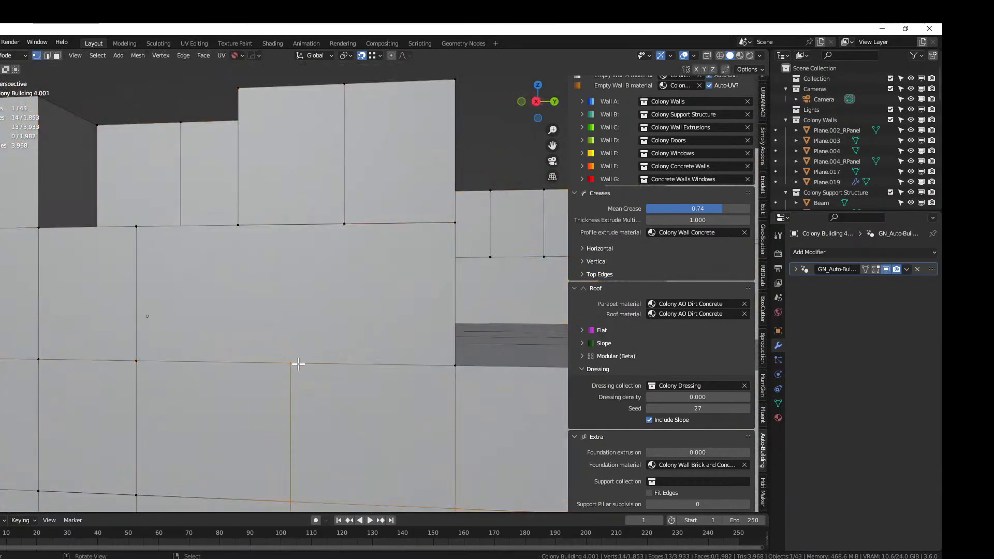
key("k")
left_click(292, 362)
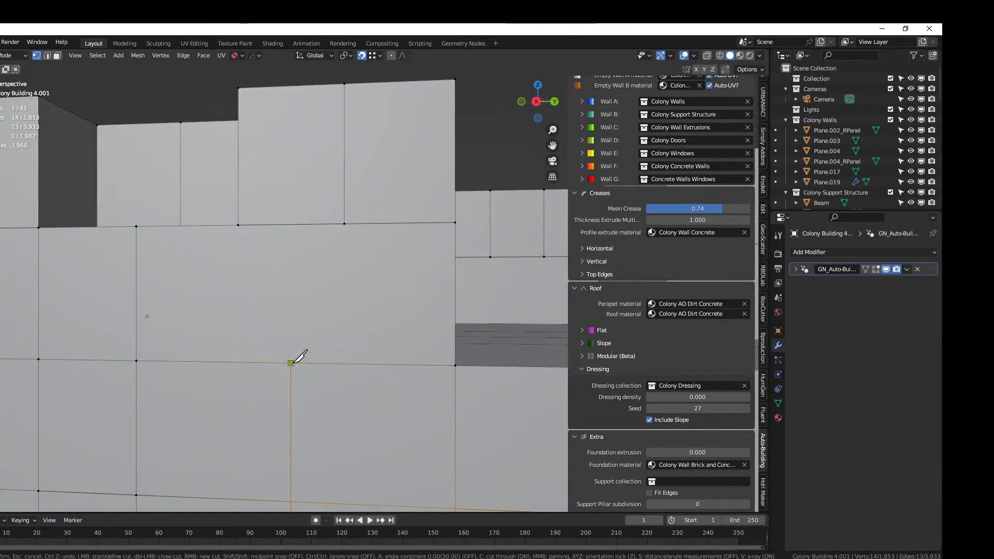
key("z")
left_click(298, 225)
key("Return")
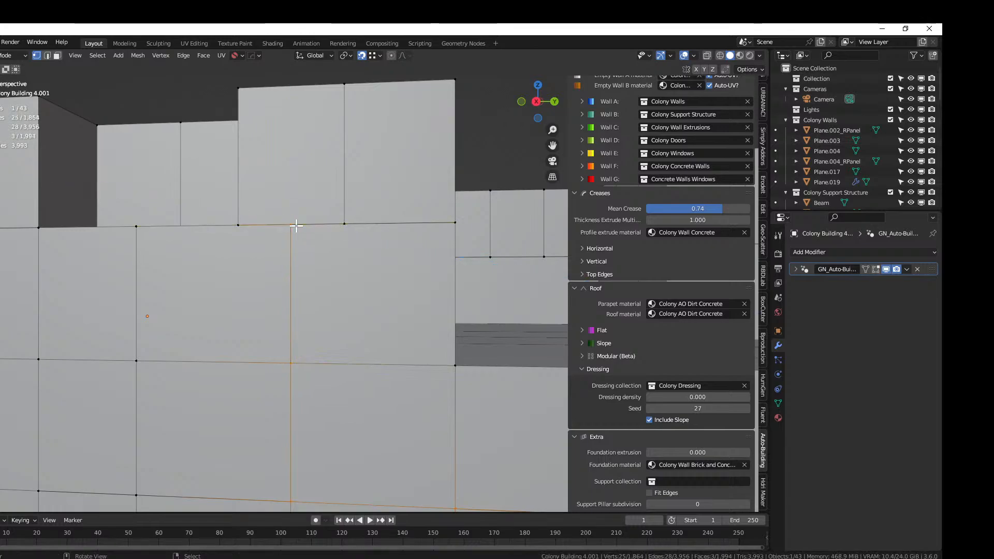
Inspect the recut building's generated panels from several angles, with and without X-ray, and examine the neighbouring buildings
key("Tab")
scroll(359, 279, "down", 5)
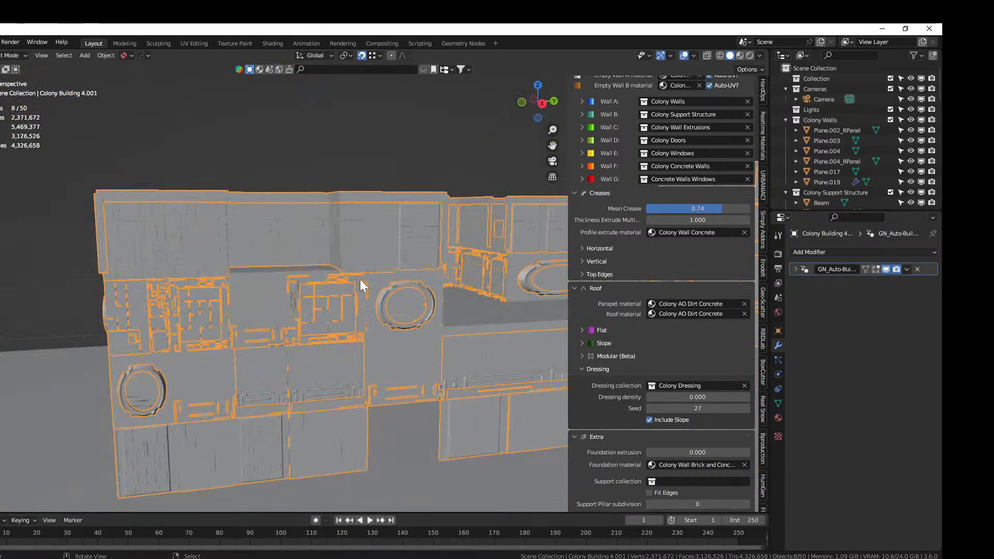
key("alt+z")
middle_click_drag(399, 305, 323, 305)
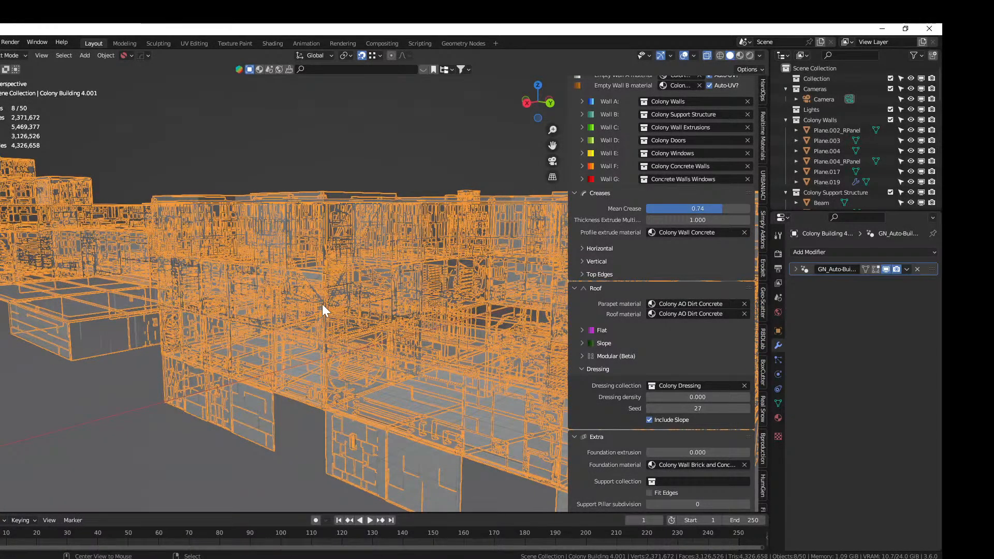
key("alt+z")
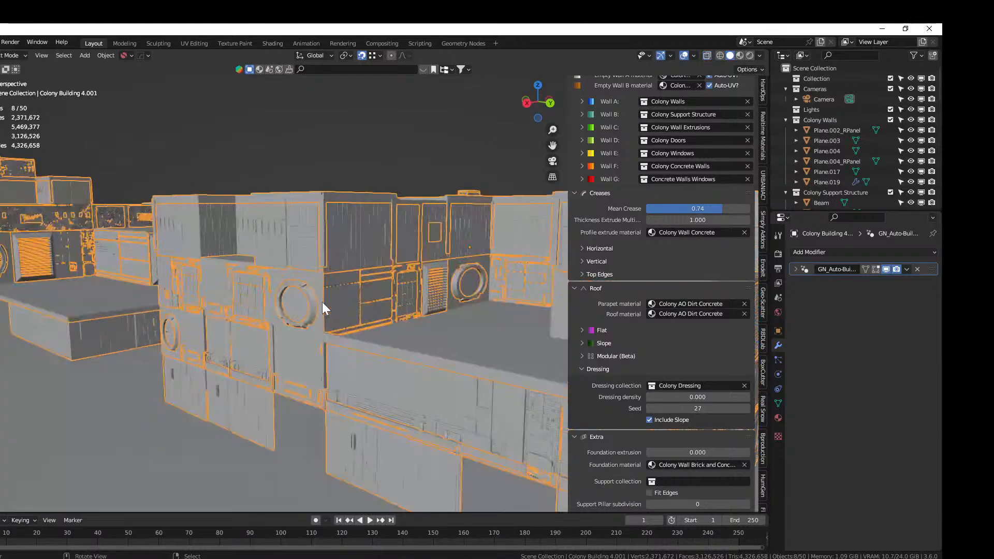
middle_click_drag(322, 302, 169, 210, "alt")
scroll(440, 288, "up", 3)
left_click(346, 177)
scroll(293, 209, "up", 1)
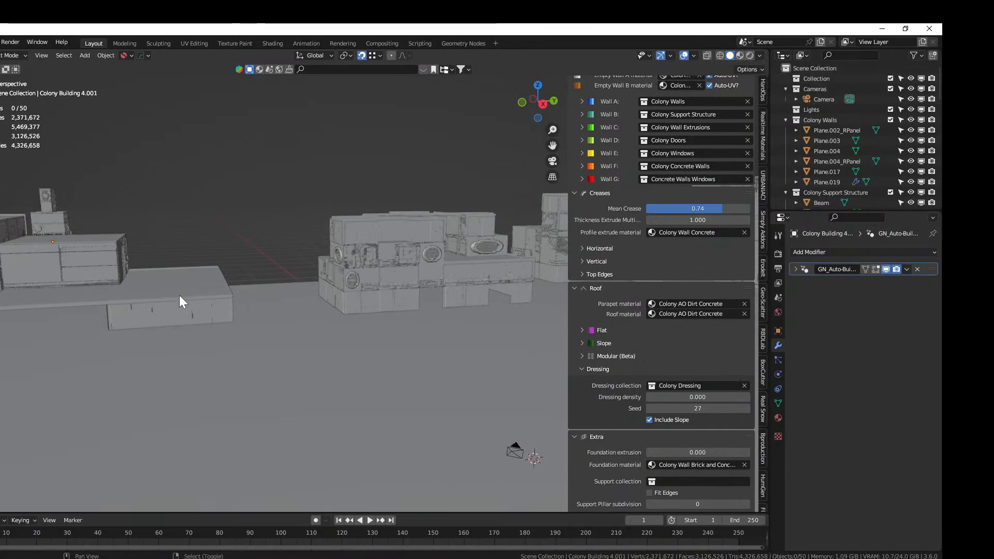
middle_click_drag(179, 295, 751, 306, "shift")
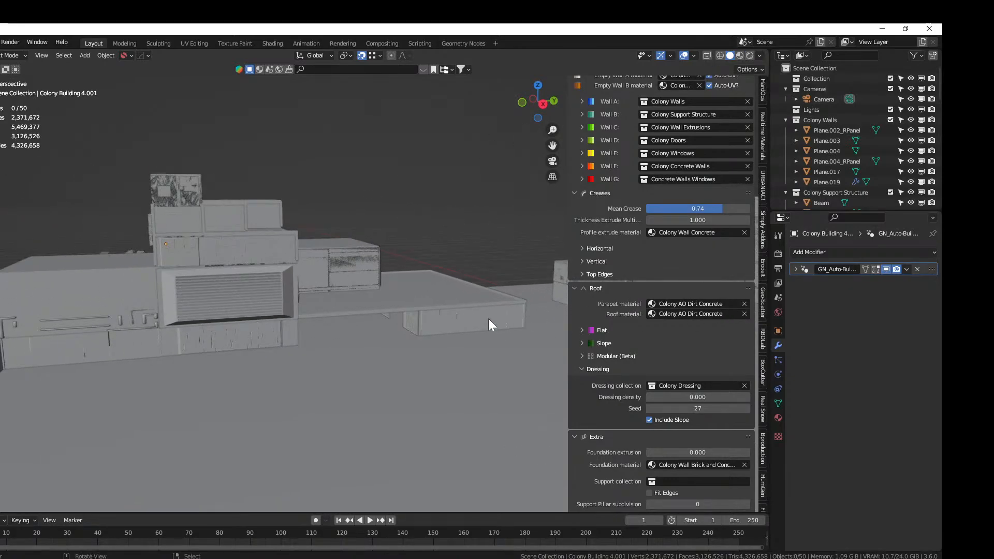
Add three evenly spaced loop cuts across each of the low platform's two wide front bays
left_click(384, 308)
key("Tab")
scroll(376, 330, "up", 3)
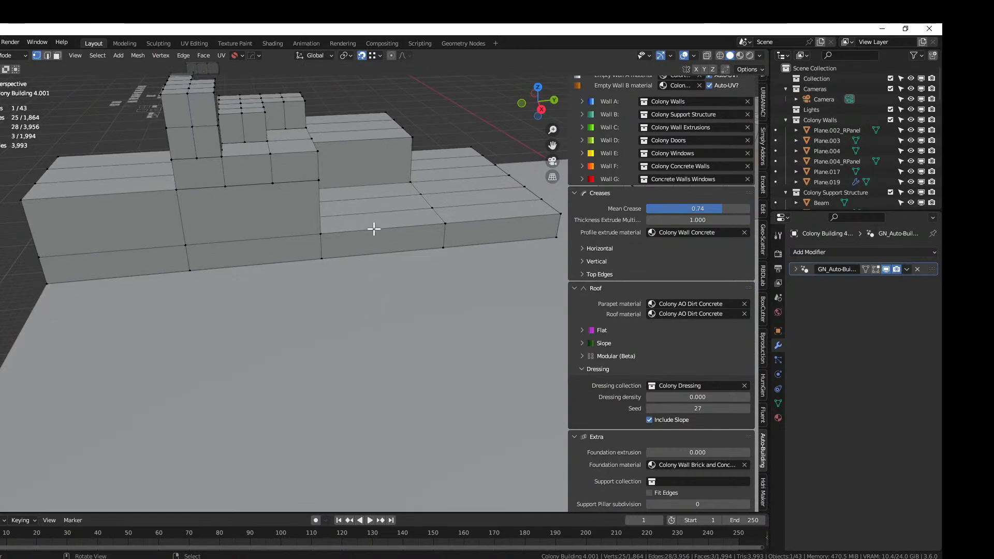
key("2")
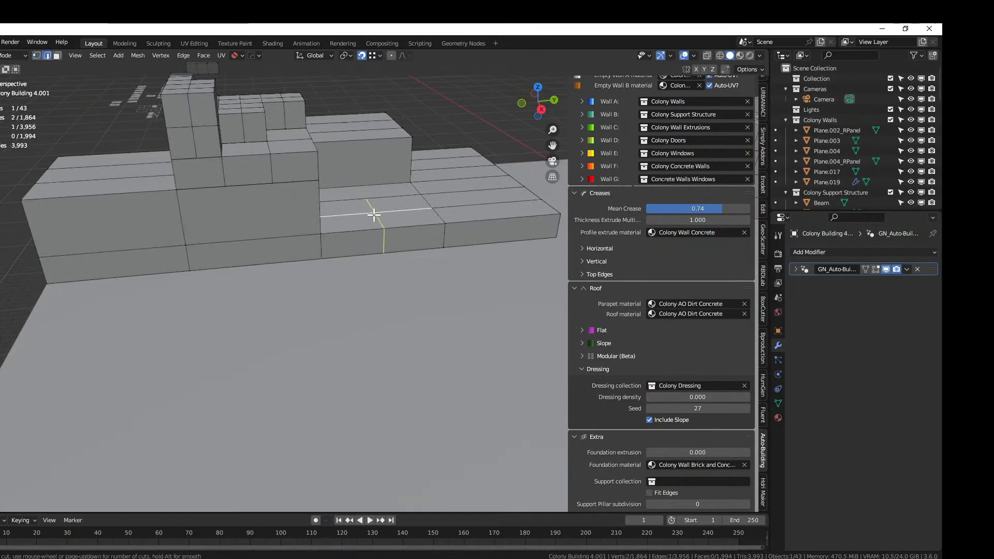
key("ctrl+r")
left_click(375, 215)
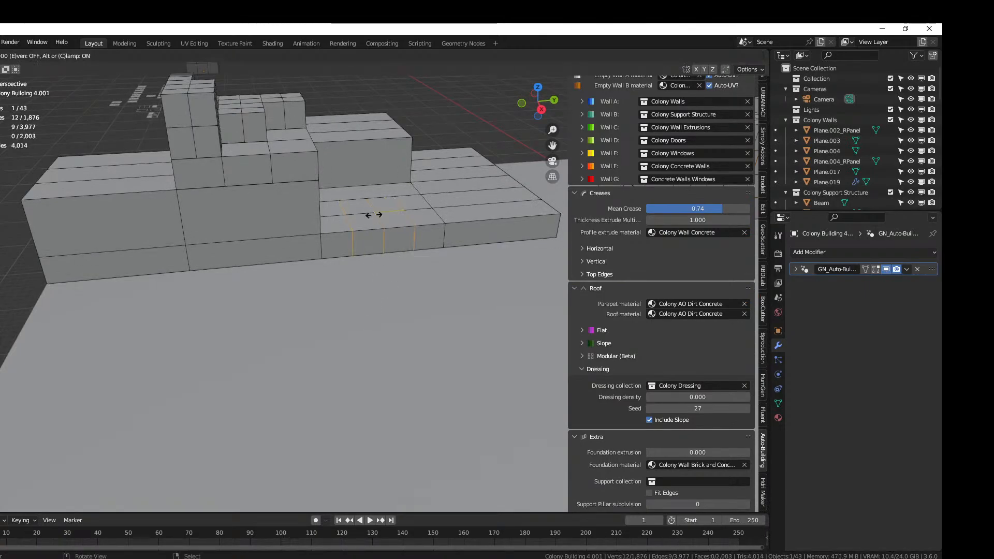
right_click(374, 214)
right_click(487, 205)
key("ctrl+r")
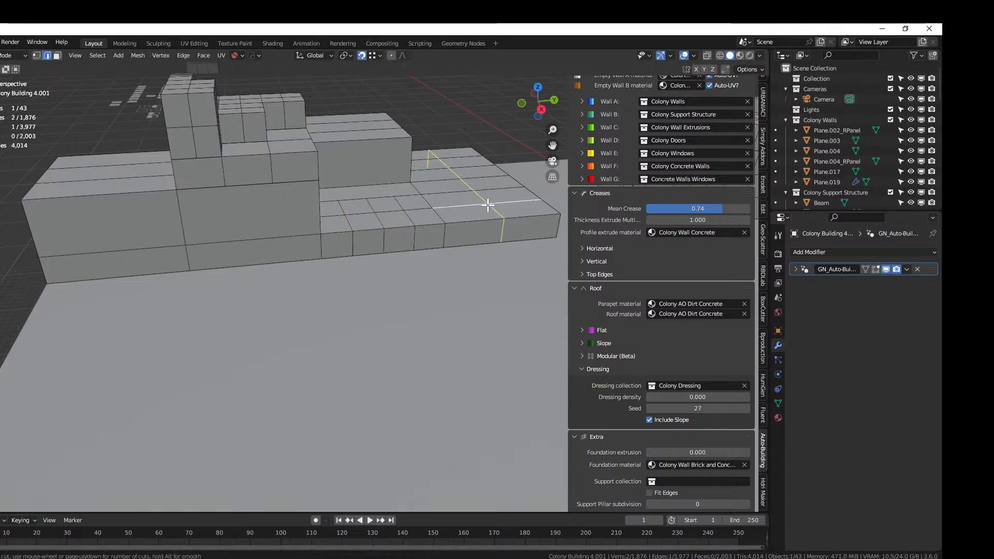
left_click(488, 204)
right_click(487, 205)
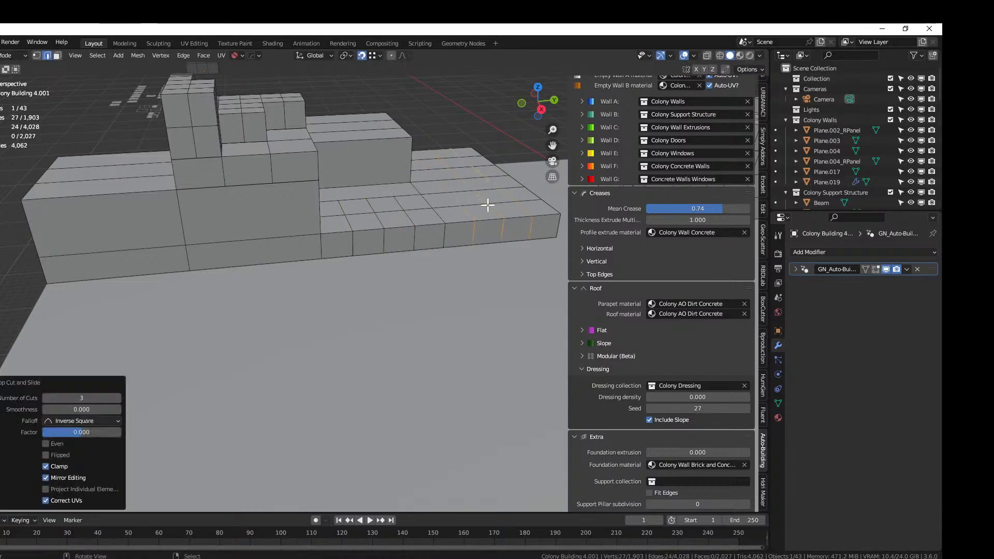
left_click(108, 193)
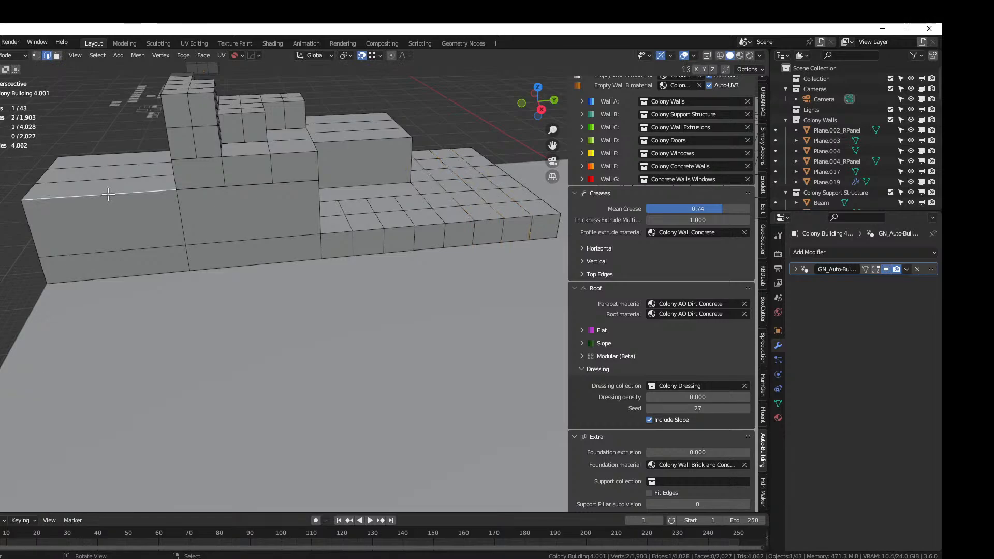
key("ctrl+r")
right_click(108, 194)
left_click(108, 250)
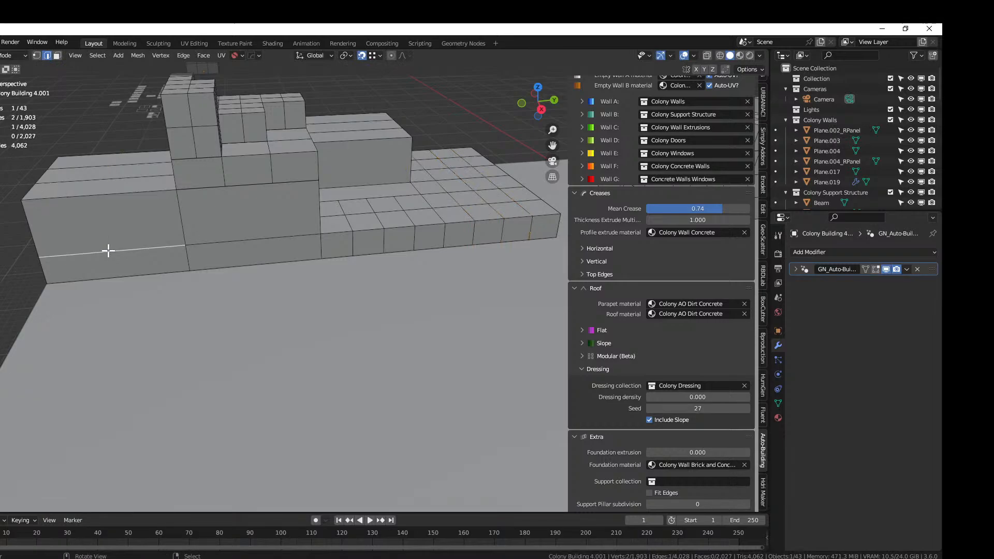
key("alt")
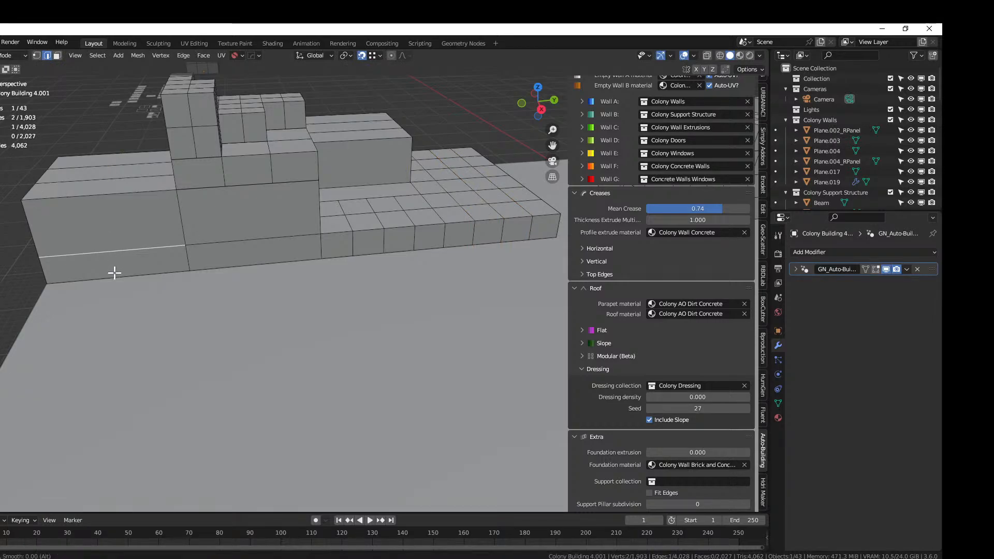
right_click(114, 273)
right_click_drag(113, 275, 114, 277)
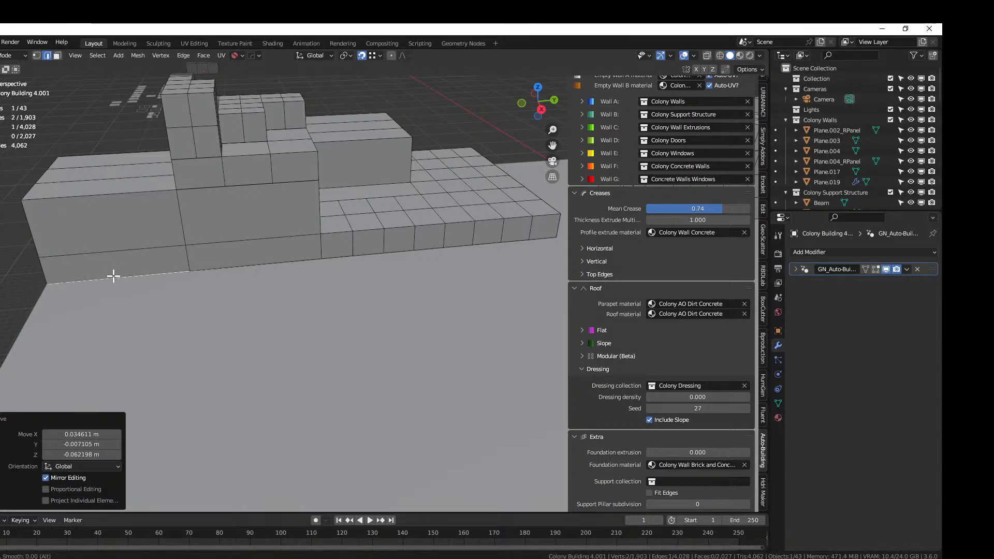
Add two evenly spaced loop cuts across the roof of the end block beside the taller stepped section
middle_click_drag(263, 271, 365, 264)
scroll(347, 277, "up", 1)
middle_click_drag(255, 295, 440, 464)
key("ctrl+r")
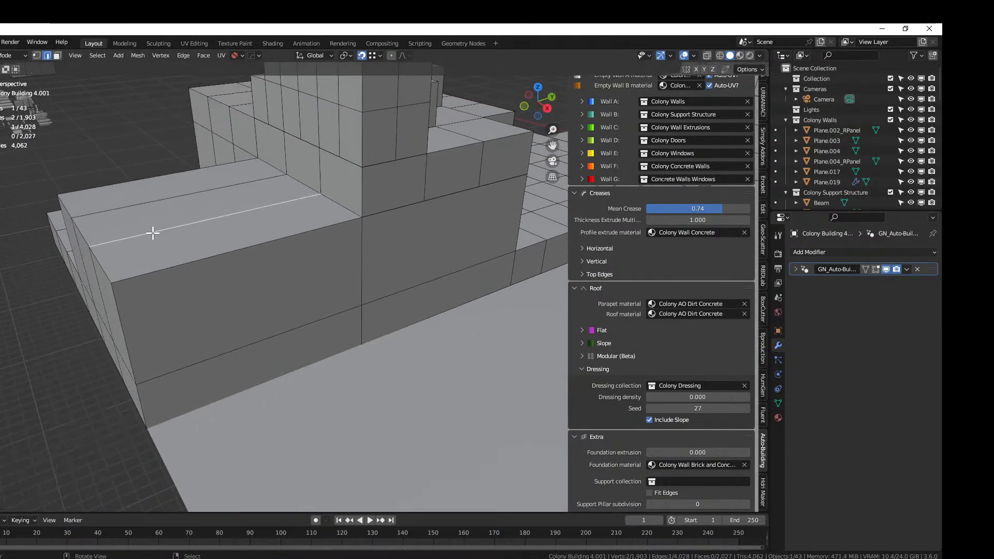
scroll(153, 233, "up", 1)
left_click(152, 232)
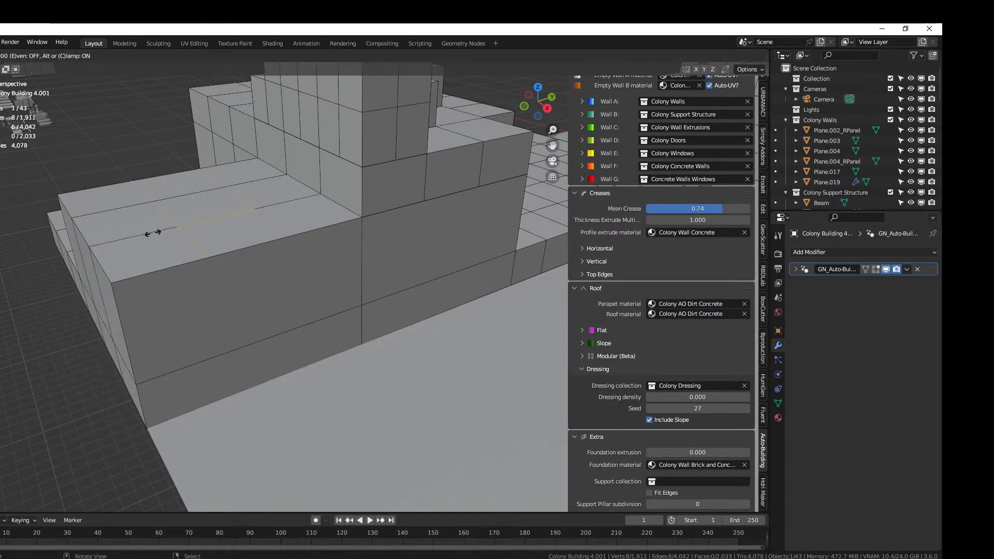
right_click(182, 252)
Knife a Z-constrained cut-through line from the end block's outer roof cut down the front wall to its base
key("1")
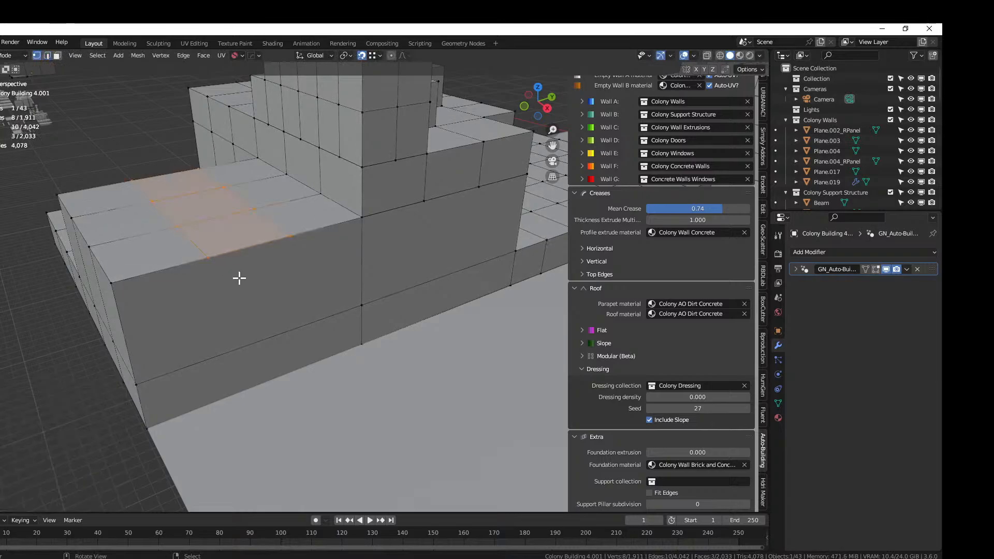
middle_click_drag(237, 278, 222, 264)
key("k")
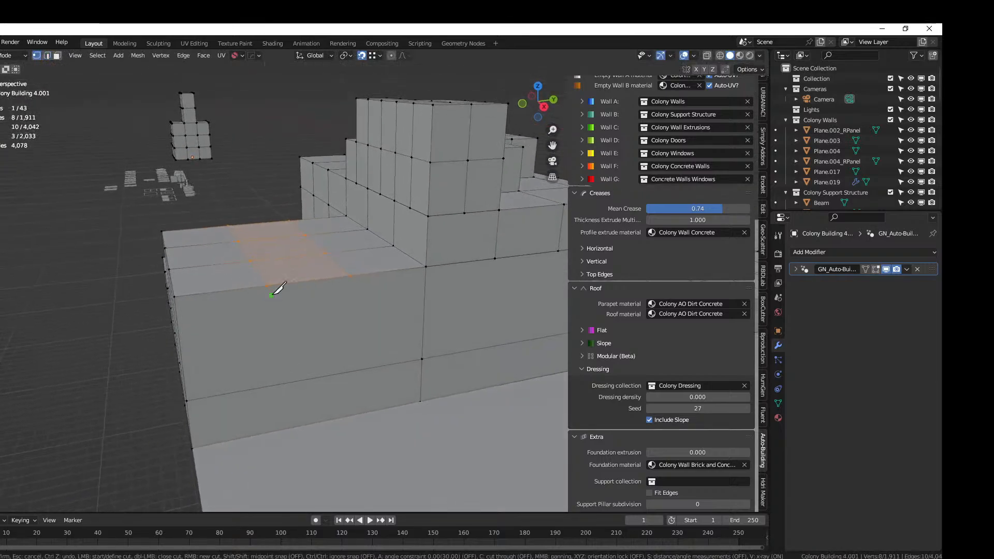
left_click(266, 286)
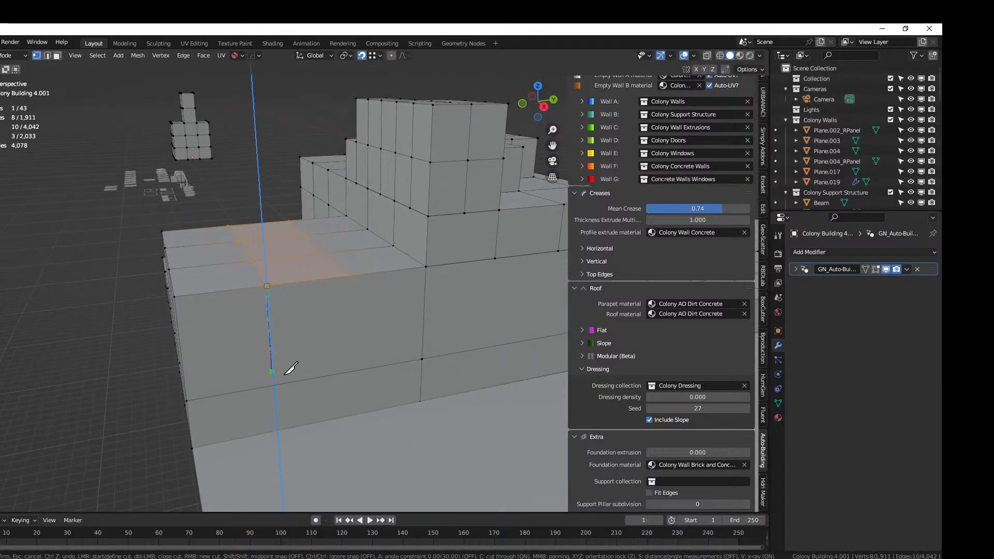
left_click(292, 428)
key("Return")
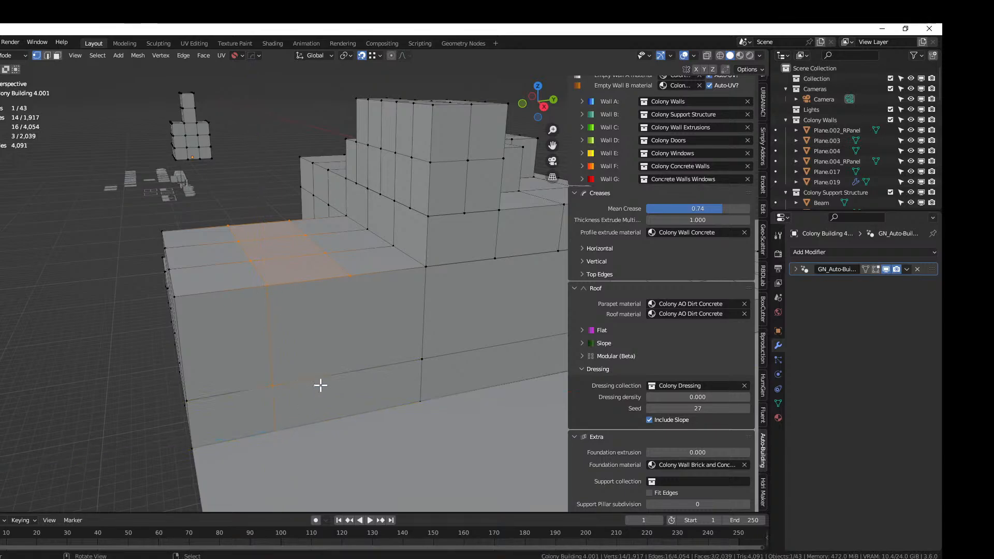
Knife a second Z-constrained cut from the end block's inner roof cut down to the wall's base and preview the regenerated panels
key("k")
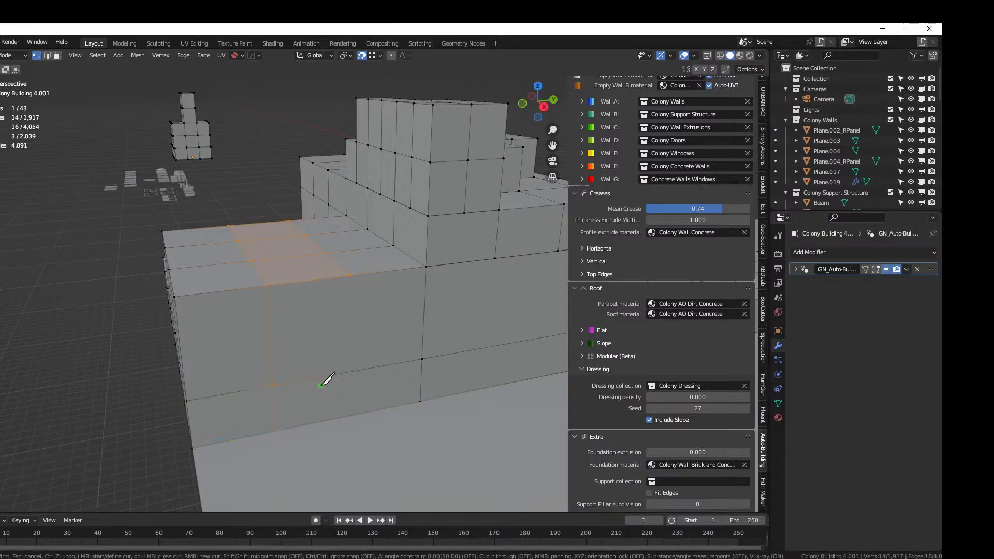
left_click(351, 275)
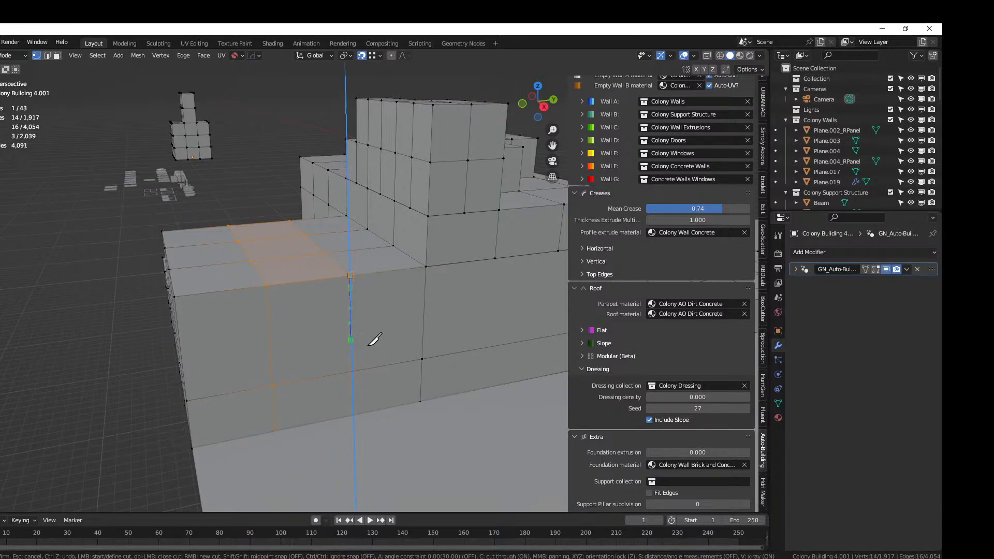
left_click(376, 414)
key("Return")
key("Tab")
middle_click_drag(376, 412, 459, 369)
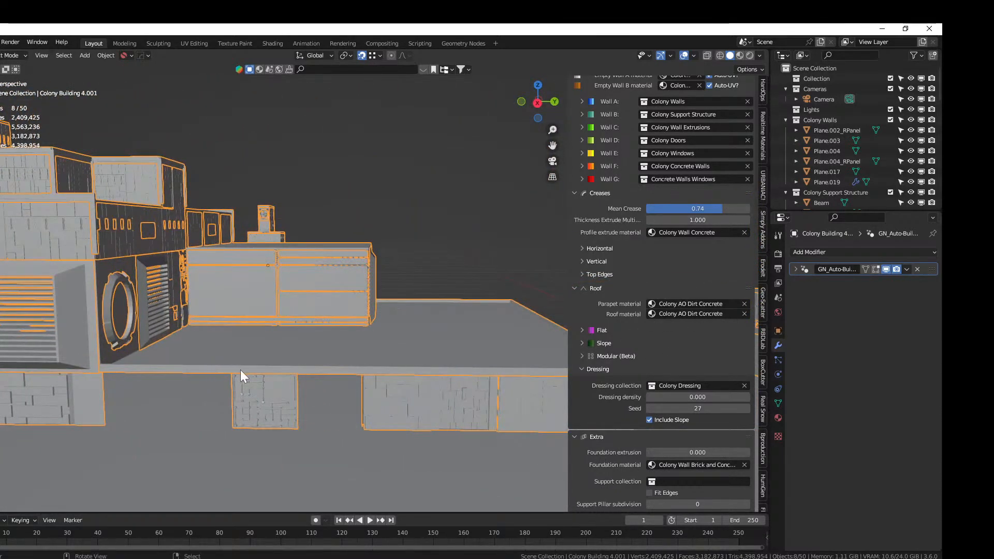
Knife a Z-constrained cut down the stepped section's wide wall, from the upper-row seam nearest the low platform to the base
key("Tab")
middle_click_drag(240, 370, 269, 379)
middle_click_drag(342, 336, 482, 321)
middle_click_drag(281, 222, 301, 201)
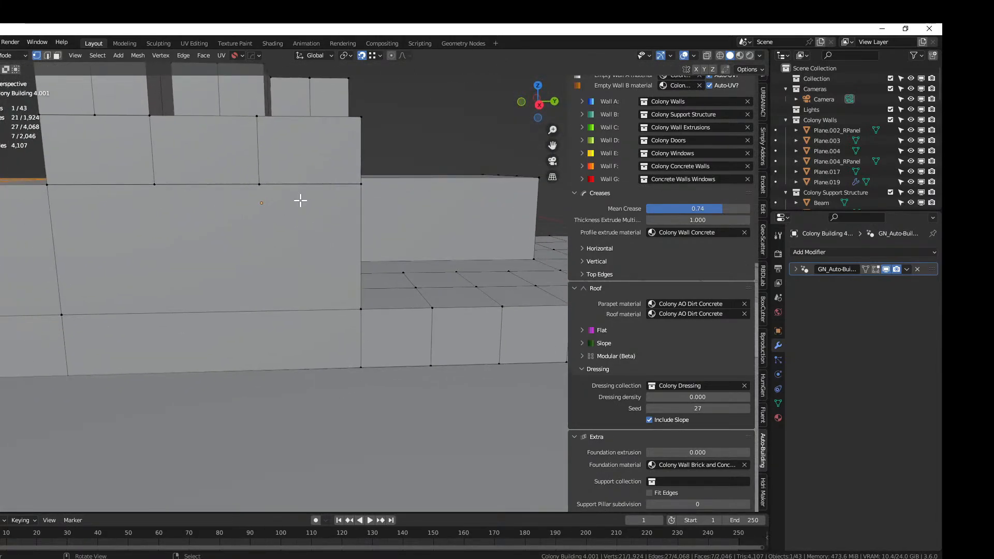
key("k")
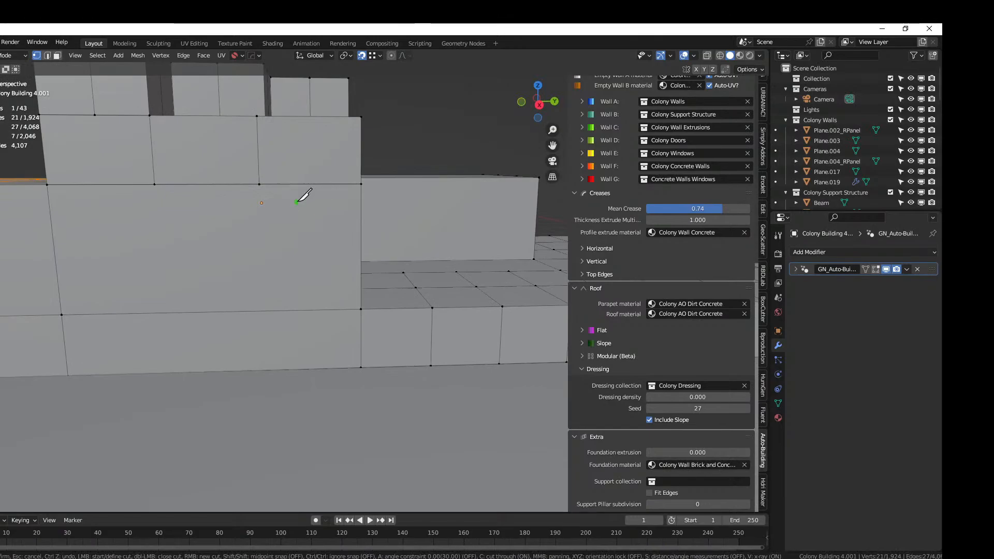
left_click(259, 184)
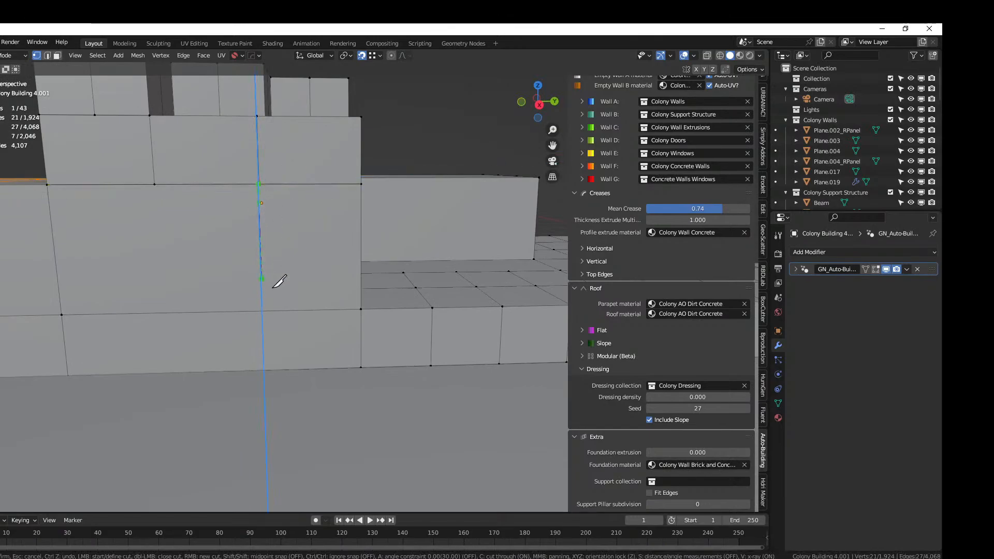
left_click(284, 361)
key("Return")
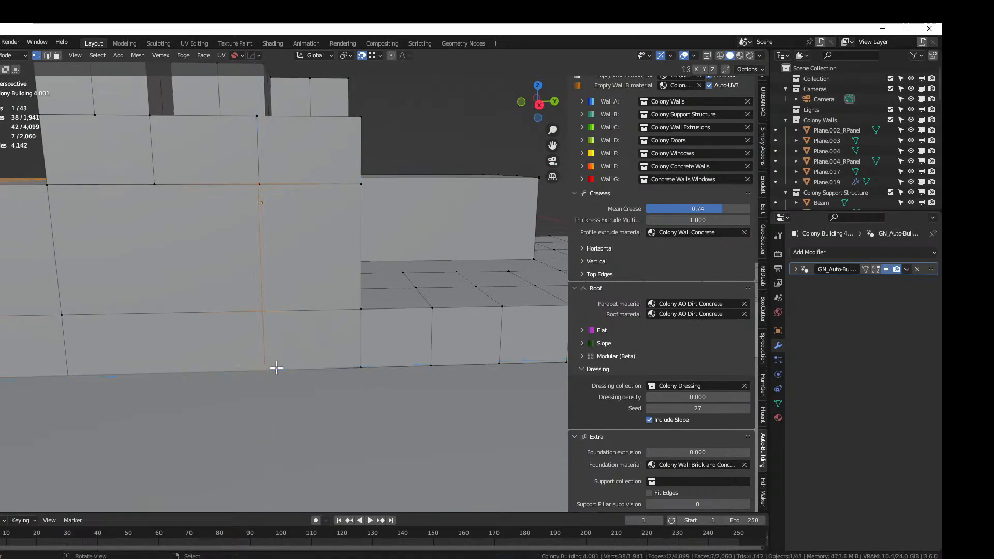
Knife another Z-constrained cut down the same wide wall, from the upper row's other seam to the base
key("k")
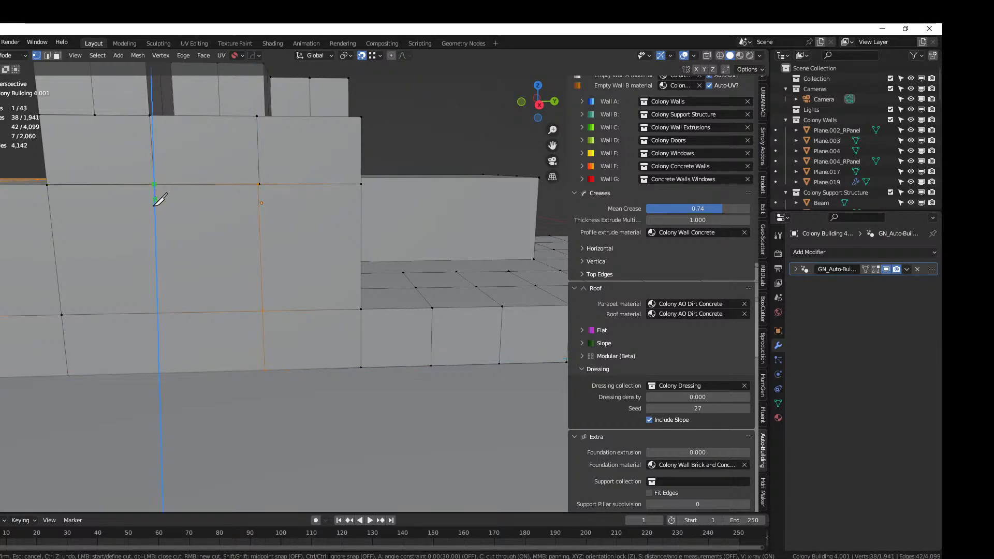
left_click(168, 373)
key("Return")
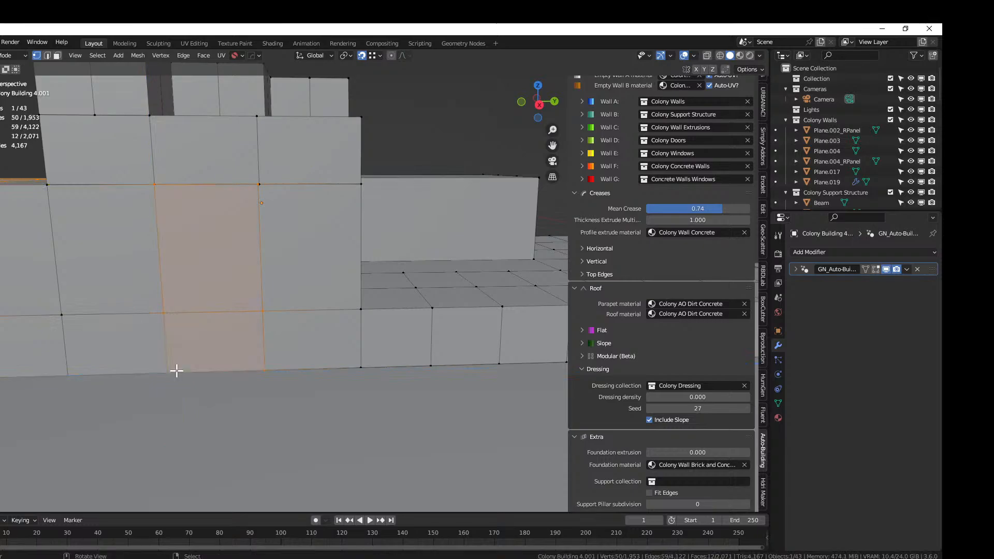
Merge all of the mesh's vertices by distance and check the regenerated wall panels and the gaps under the low platform
middle_click_drag(237, 356, 290, 348)
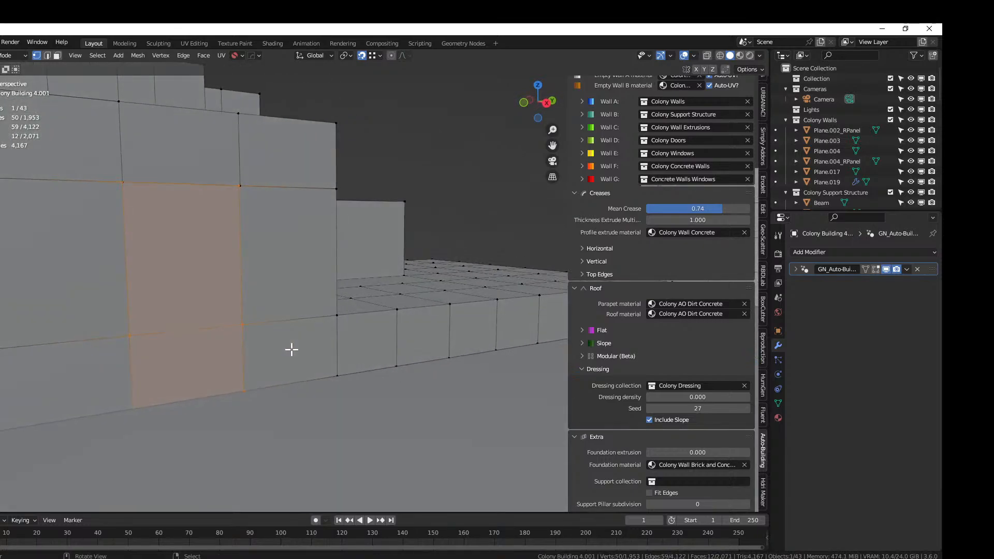
key("a")
key("m")
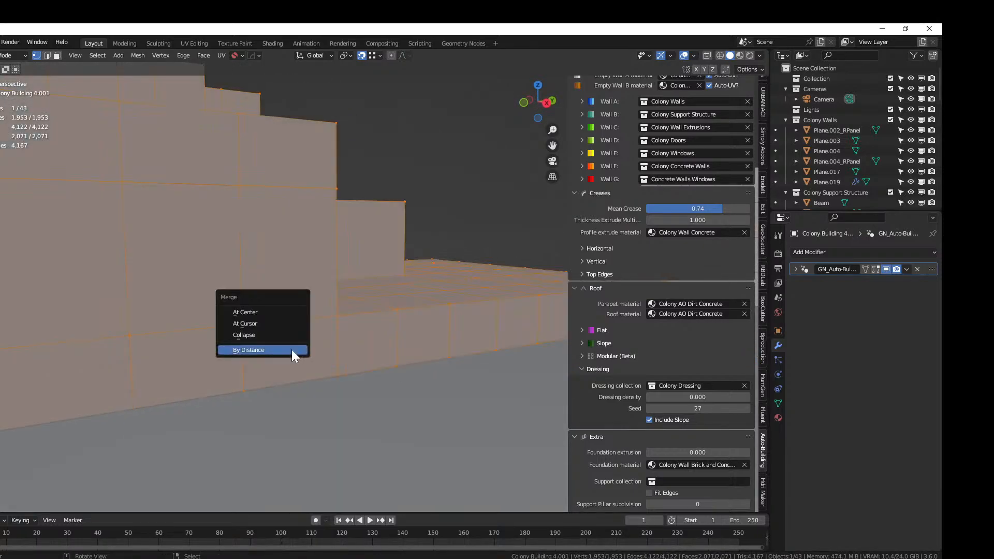
left_click(291, 350)
key("Tab")
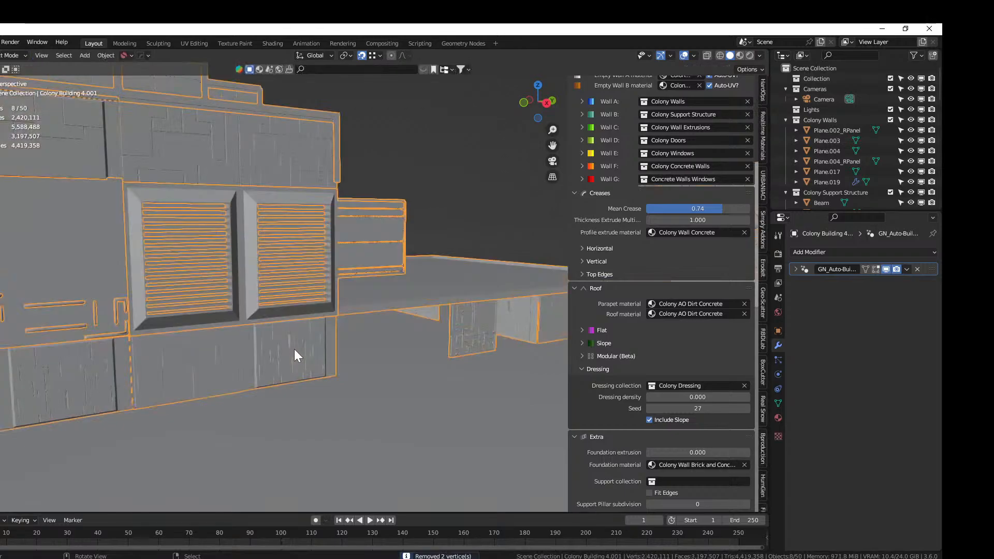
middle_click_drag(294, 349, 427, 292, "shift")
scroll(194, 358, "up", 3)
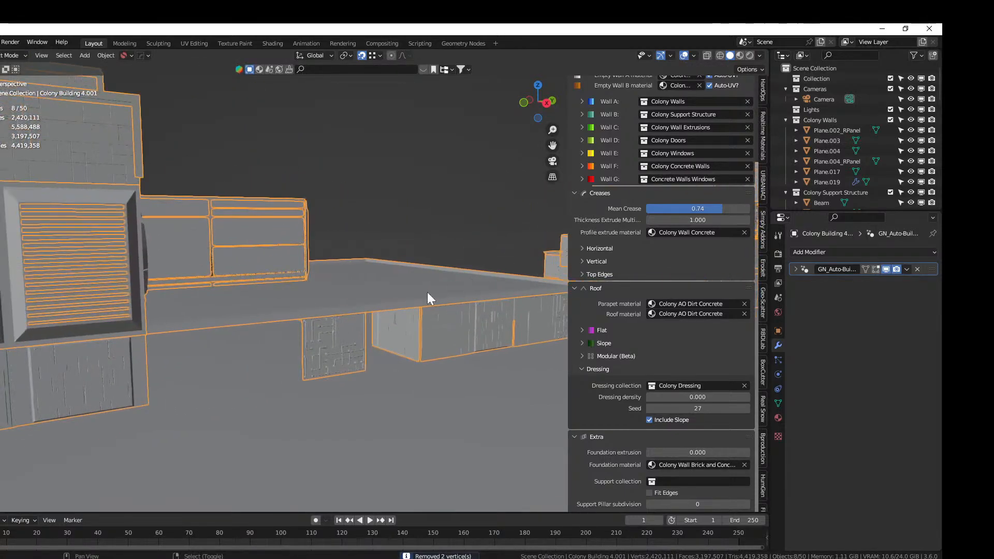
middle_click_drag(306, 324, 352, 300)
Isolate the building mesh in local view for editing, with the platform's underside exposed
key("Tab")
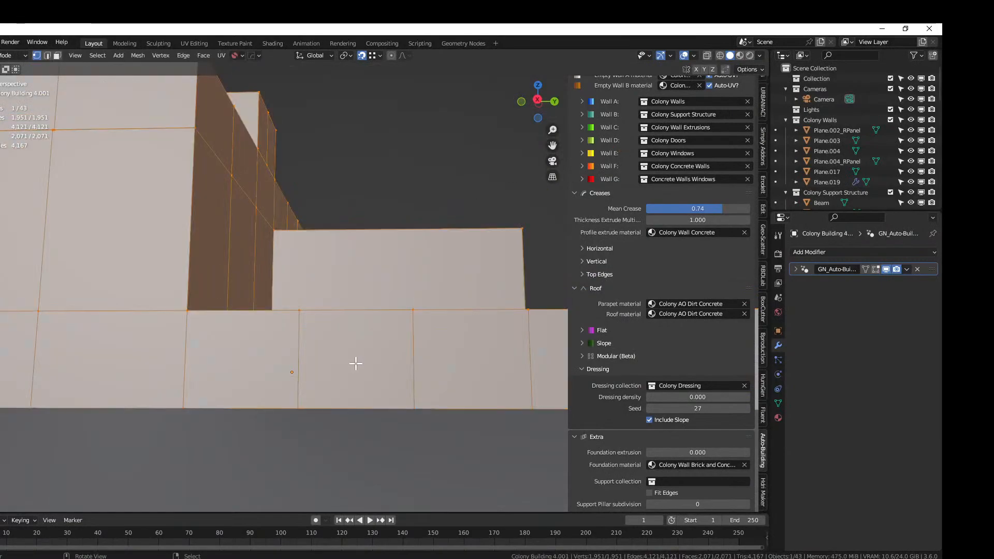
middle_click_drag(355, 363, 358, 356)
key("KP_Divide")
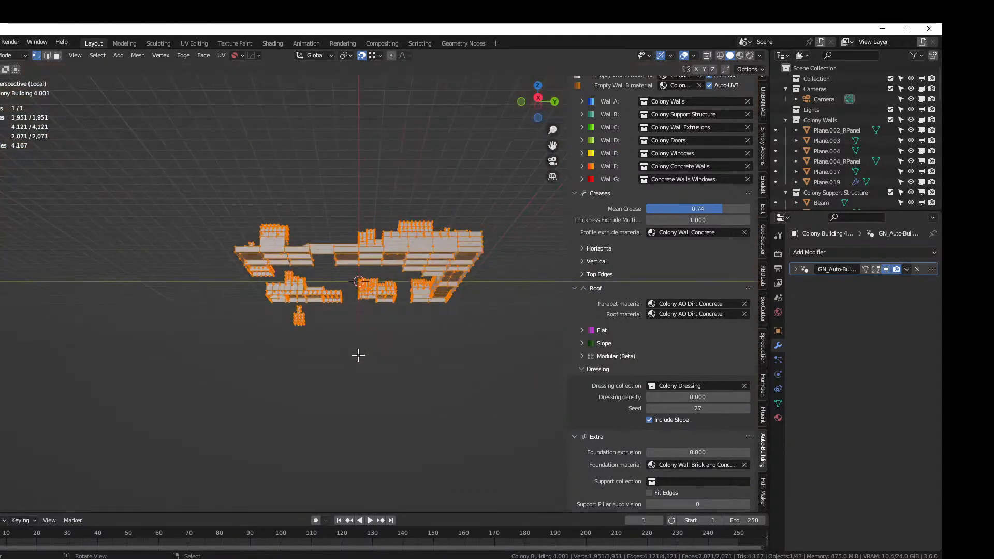
scroll(358, 355, "up", 5)
scroll(306, 325, "up", 6)
middle_click_drag(306, 326, 427, 425, "shift")
middle_click_drag(422, 386, 242, 387)
Delete the two long strips of internal wall faces that cross the underside of the building mesh
left_click(244, 388)
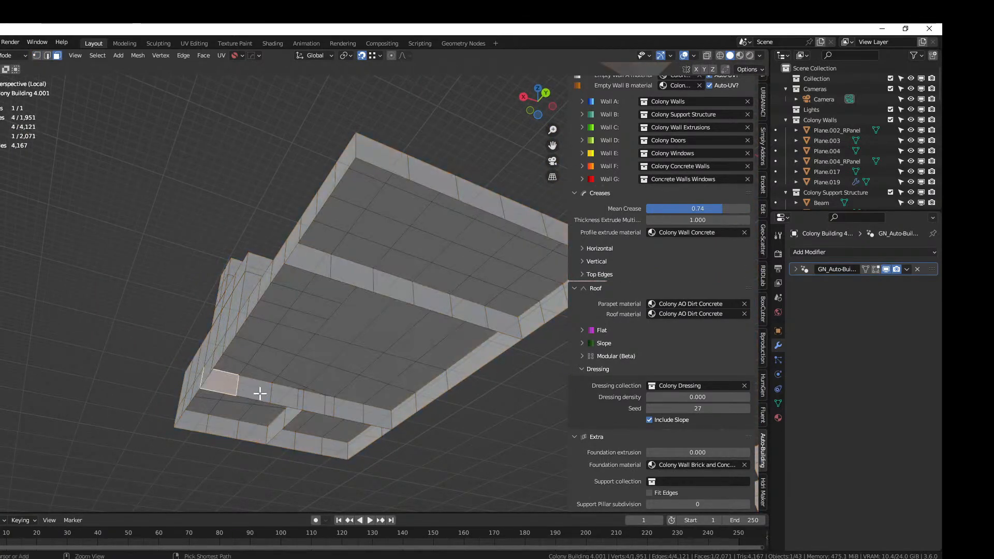
left_click(287, 395, "ctrl")
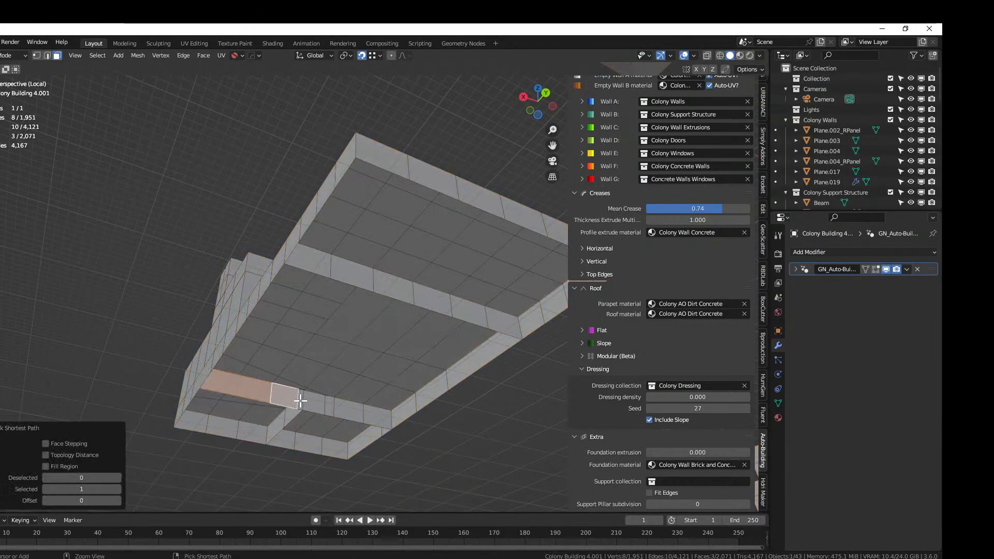
left_click(313, 400, "ctrl")
left_click(380, 414, "ctrl")
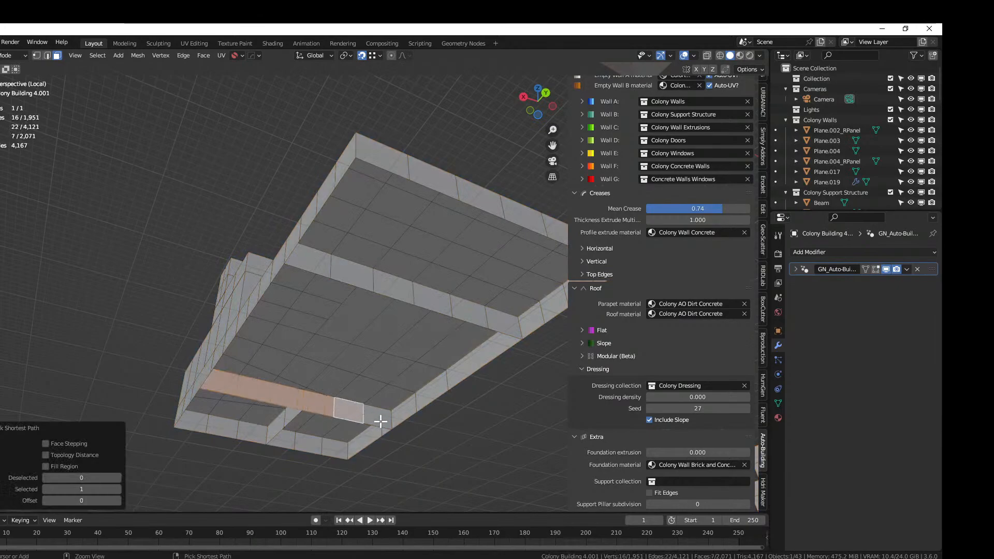
left_click(500, 322, "ctrl")
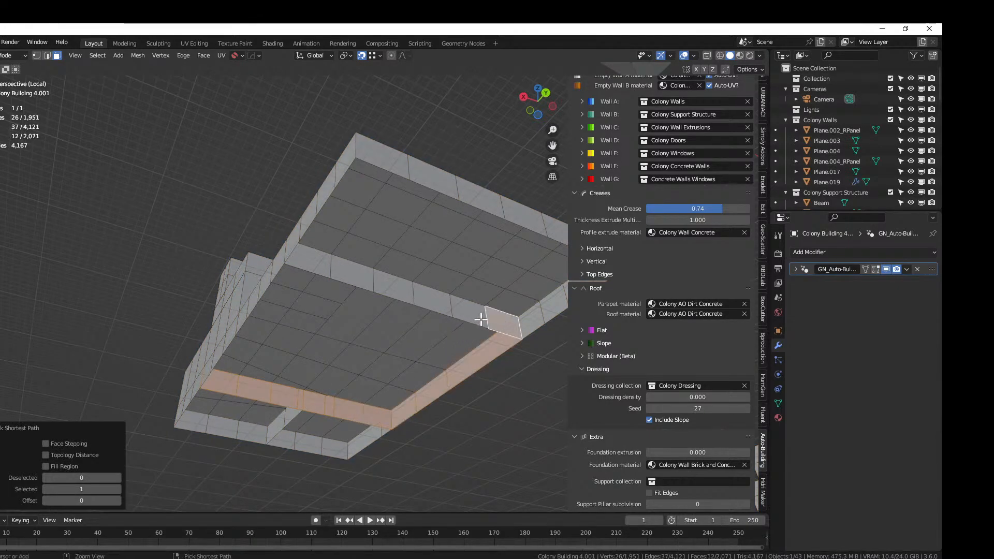
left_click(307, 262, "ctrl")
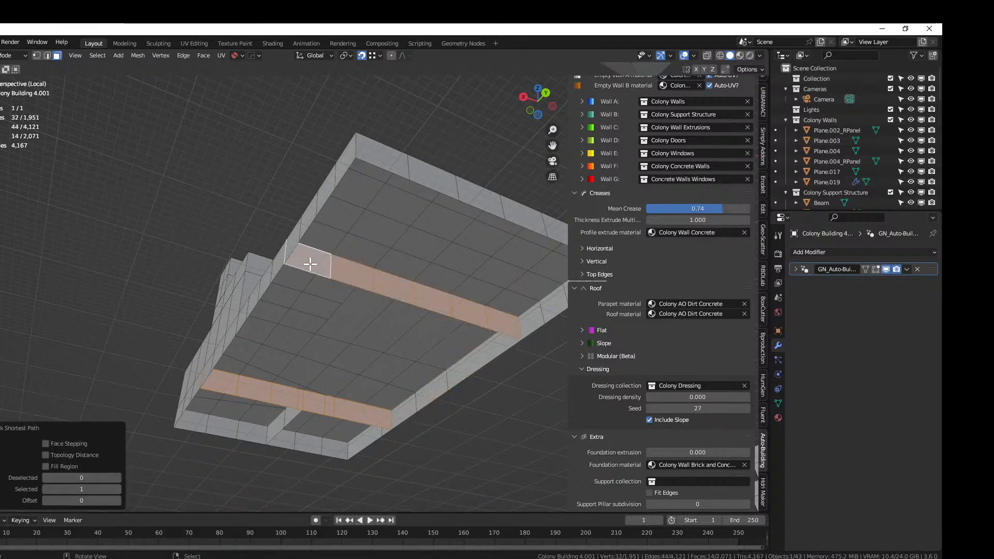
key("x")
left_click(310, 266)
Delete the two faces of the short internal wall under the platform, then return to Object Mode and inspect the regenerated panels
middle_click_drag(316, 389, 221, 358)
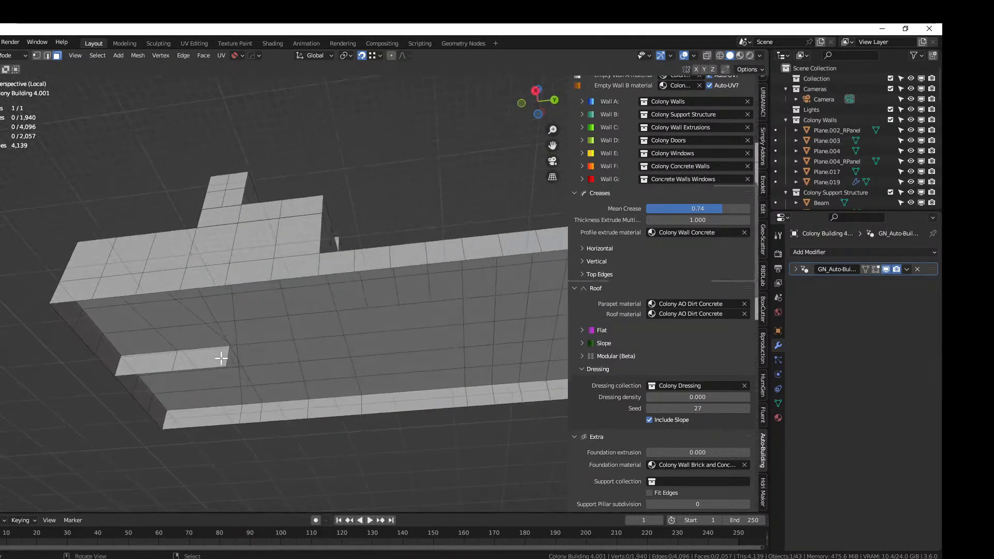
right_click(218, 358)
right_click(162, 357, "ctrl")
key("x")
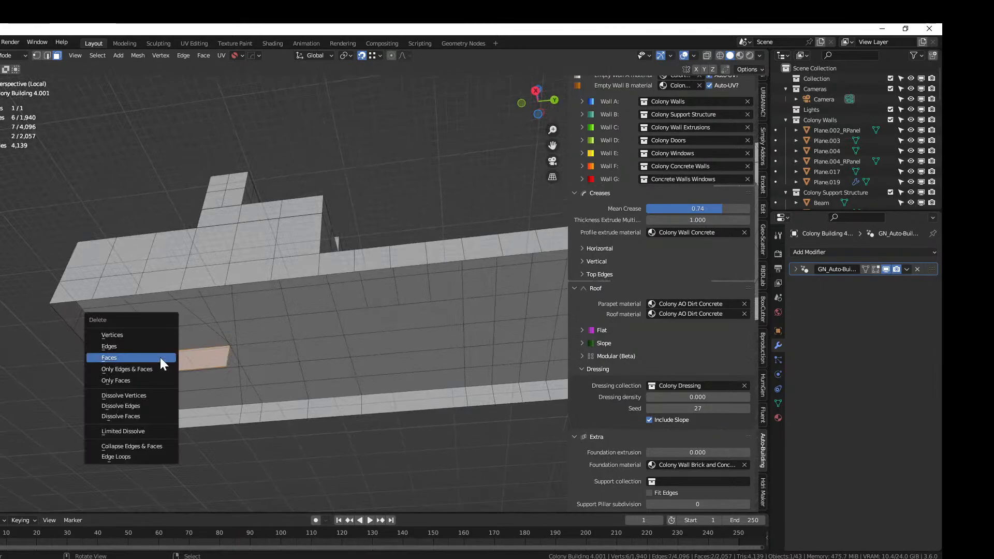
left_click(159, 357)
scroll(204, 355, "down", 5)
middle_click_drag(204, 355, 506, 413)
key("Tab")
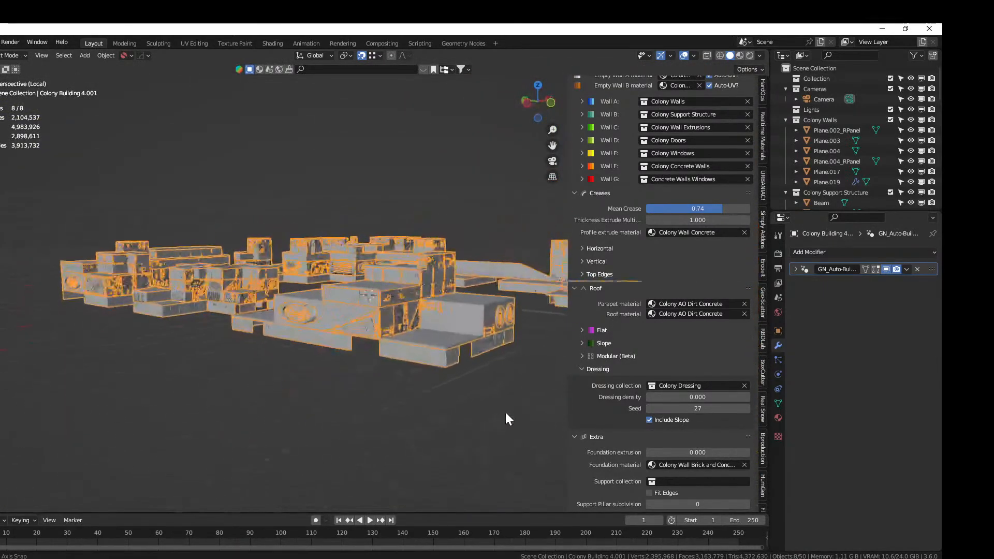
scroll(420, 386, "up", 2)
middle_click_drag(420, 386, 299, 376)
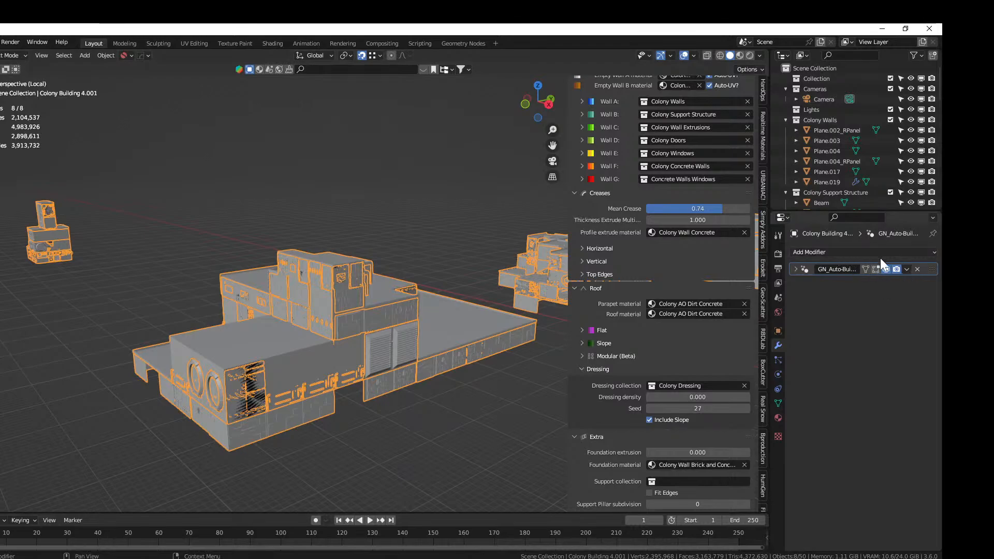
Turn off the GN_Auto-Building modifier for both viewport and render to expose the plain block mesh
left_click(886, 270)
left_click(895, 269)
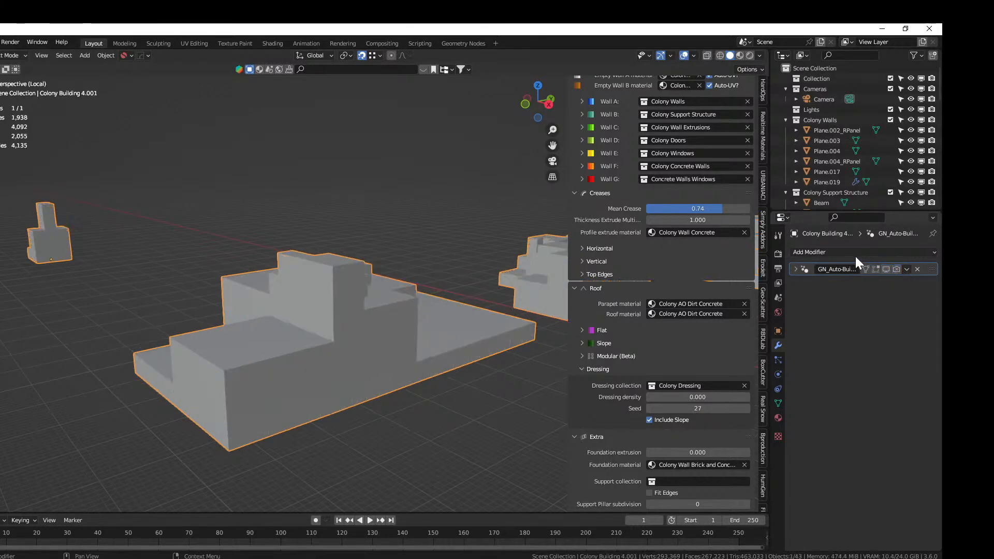
middle_click_drag(427, 297, 337, 354)
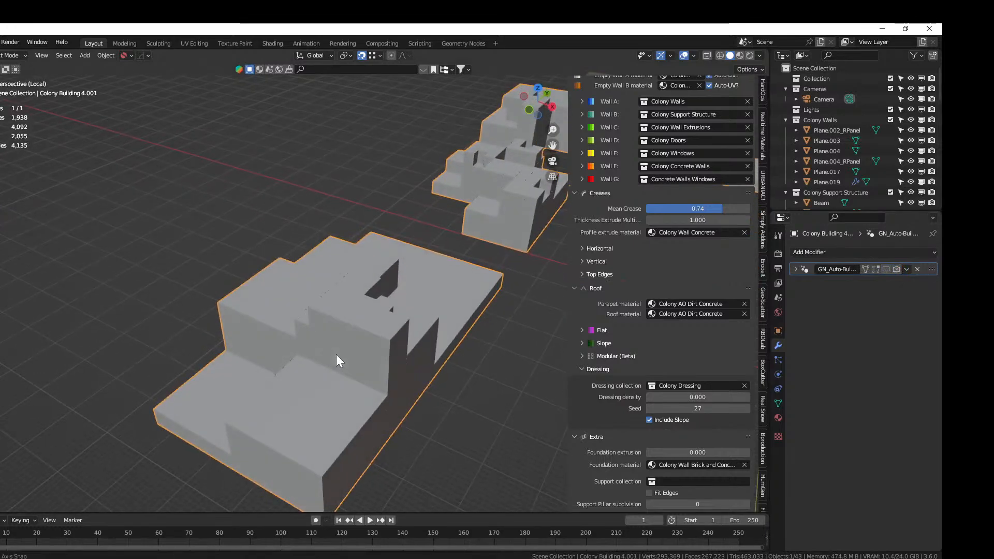
Add a Remesh modifier to the building, set it to Blocks mode and disable Remove Disconnected
left_click(810, 254)
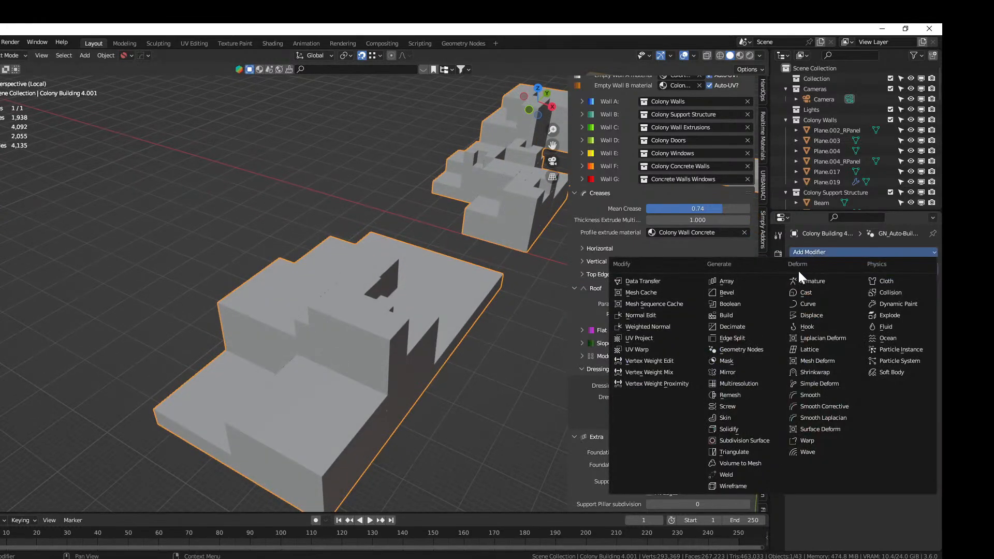
left_click(740, 394)
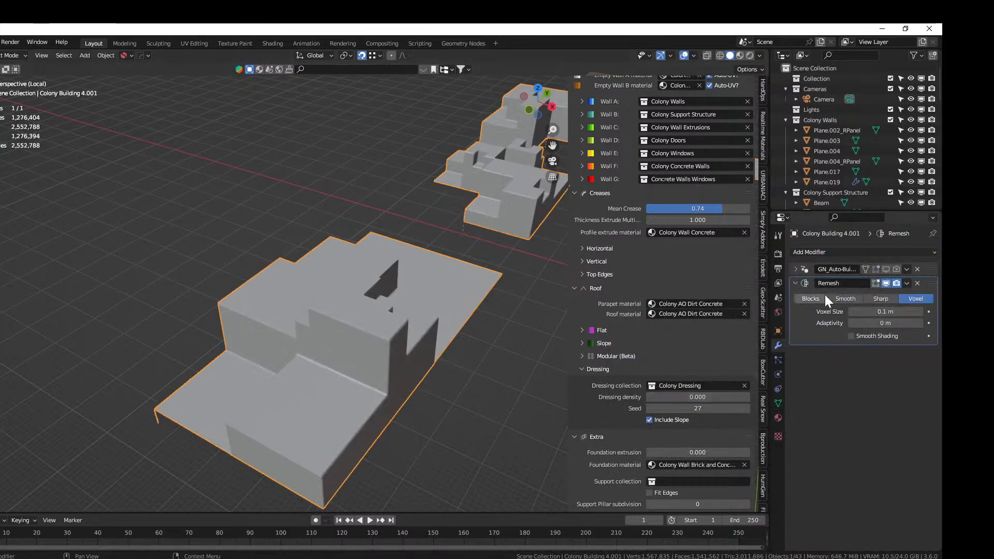
left_click(811, 299)
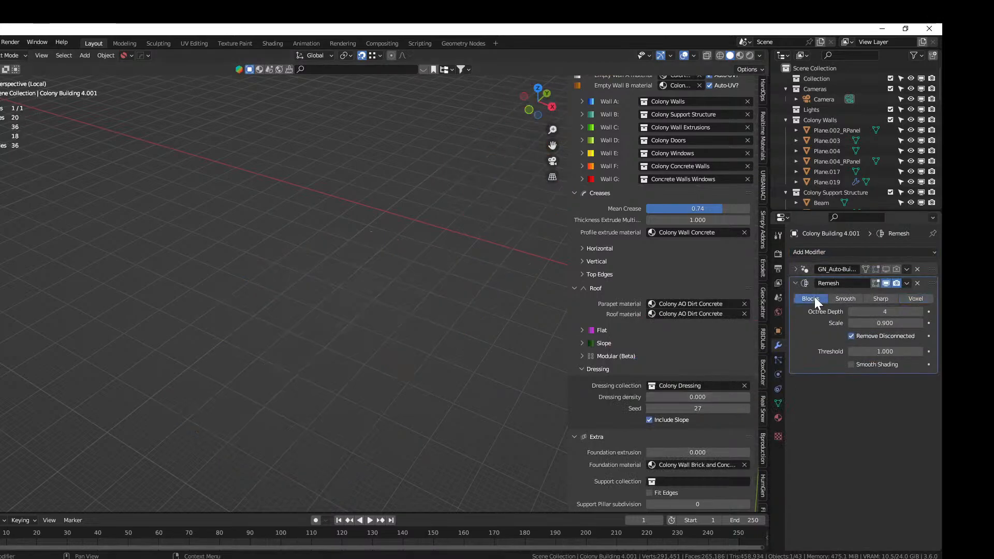
left_click(852, 337)
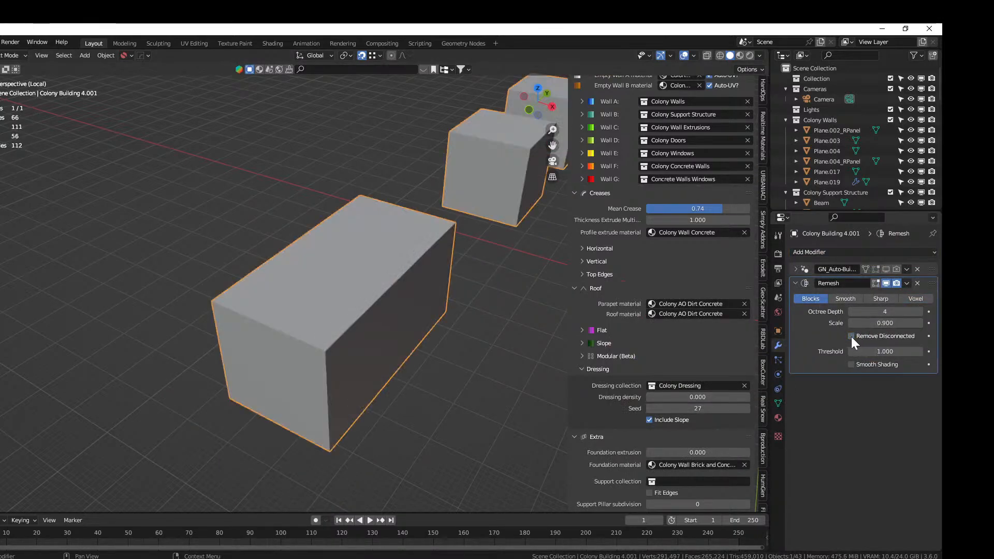
Try an octree depth of 7 on the building's Remesh modifier, and set it back to 6
left_click(918, 311)
left_click(918, 311)
left_click(919, 311)
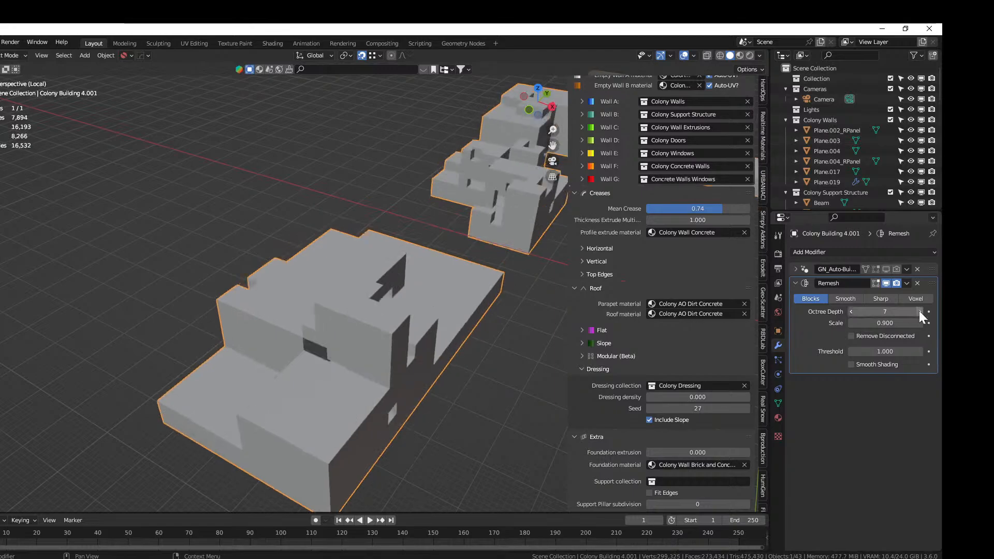
middle_click_drag(548, 336, 657, 302)
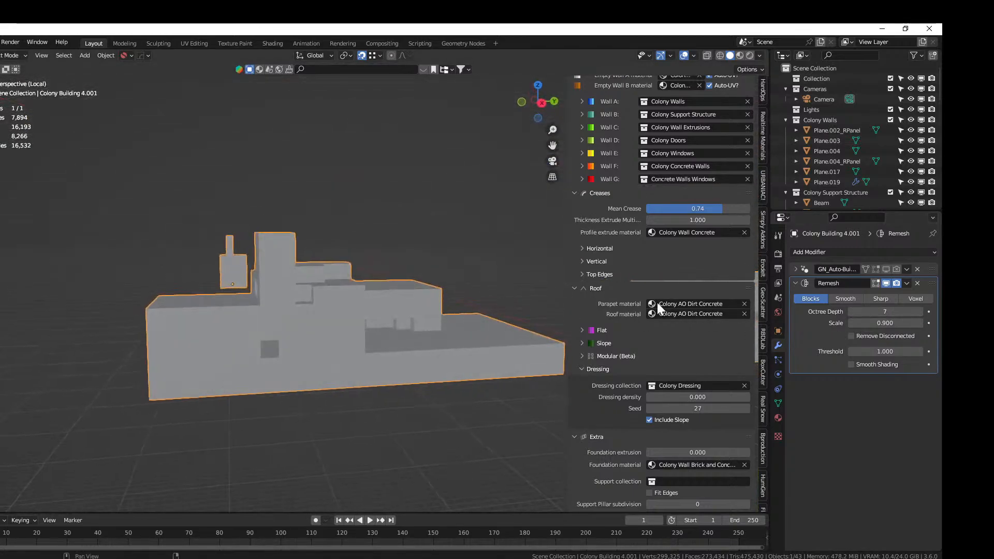
left_click(849, 311)
middle_click_drag(445, 310, 443, 348)
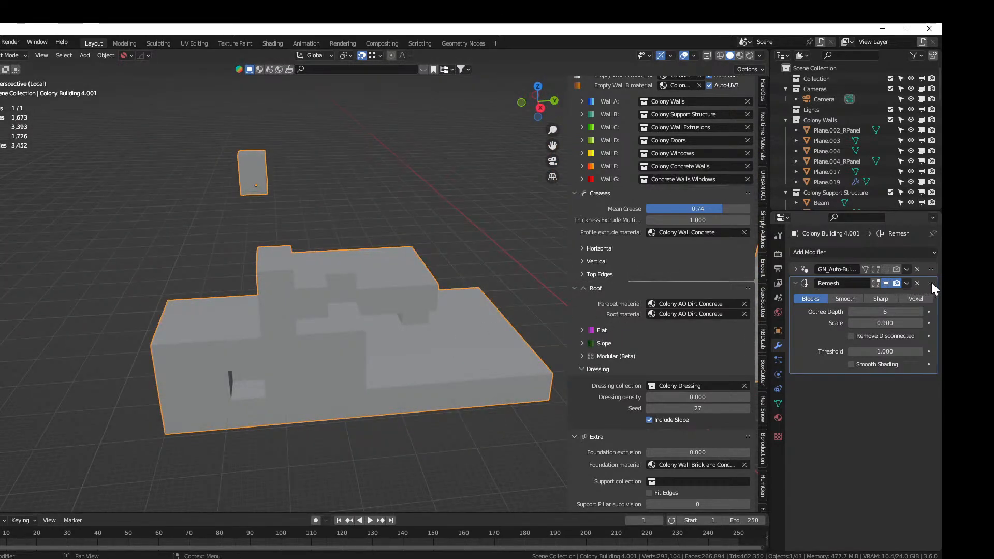
Move the Remesh modifier above the auto-building geometry nodes modifier and leave local view
left_click_drag(930, 282, 930, 260)
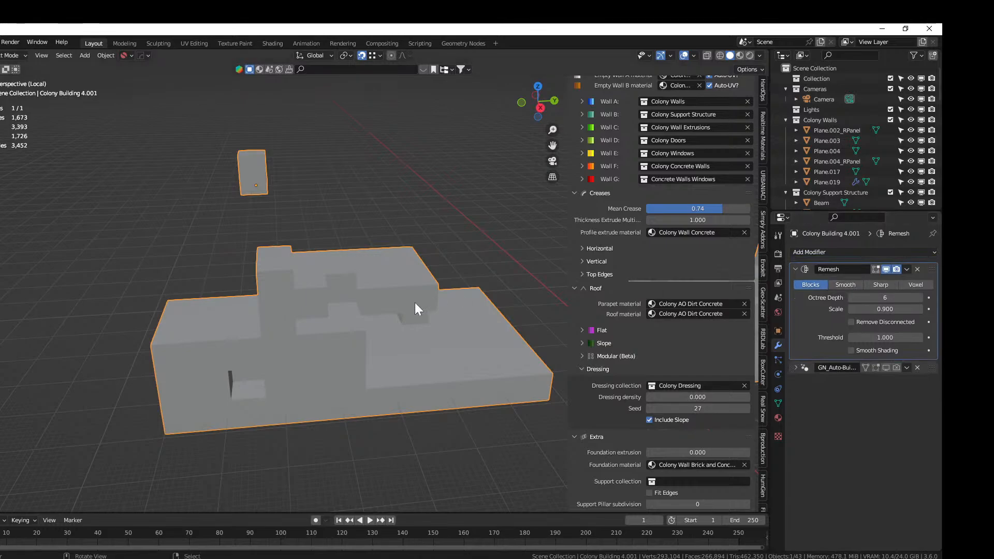
middle_click_drag(414, 302, 496, 281)
scroll(449, 310, "down", 7)
key("KP_Divide")
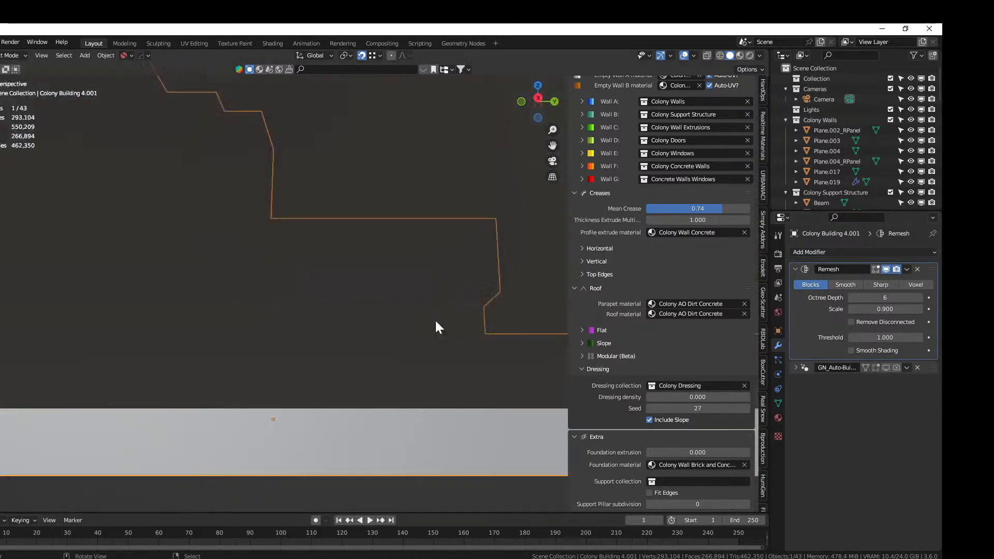
Apply the Remesh modifier to the building mesh
middle_click_drag(436, 321, 307, 362)
scroll(366, 373, "down", 10)
scroll(290, 363, "up", 6)
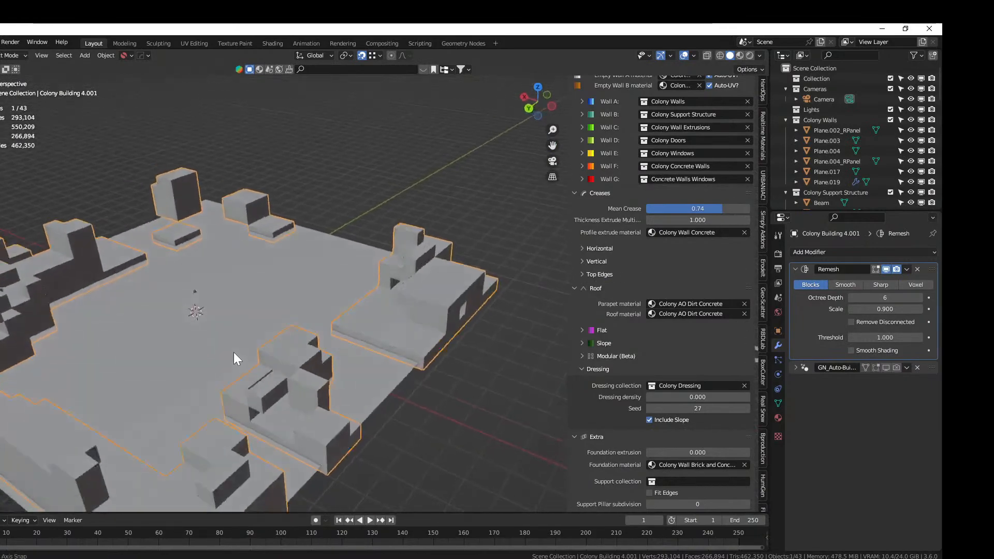
middle_click_drag(234, 353, 200, 364)
scroll(200, 364, "up", 4)
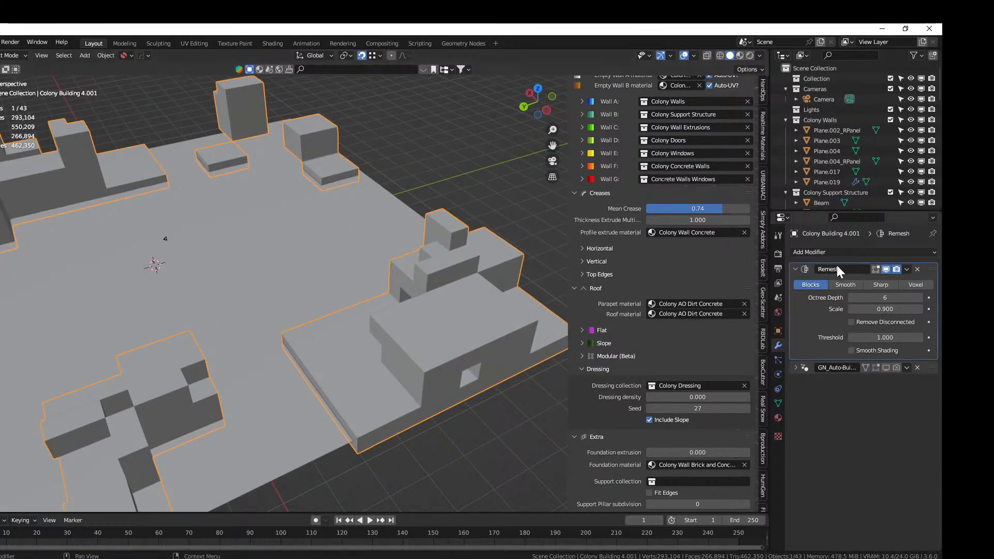
key("ctrl+a")
middle_click_drag(439, 328, 361, 298)
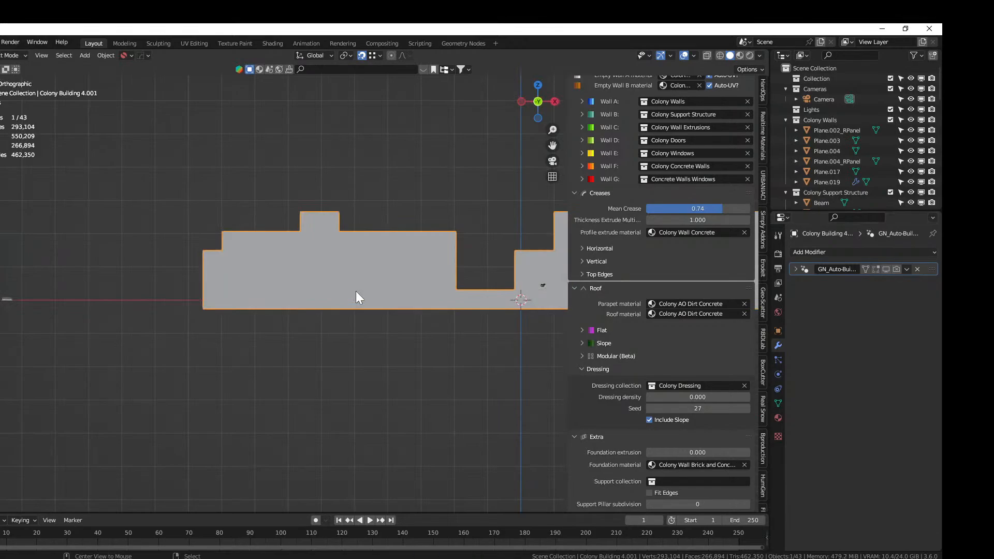
Turn on viewport and render display for the auto-building geometry nodes modifier
key("alt+g")
key("ctrl+z")
left_click(886, 269)
left_click(896, 269)
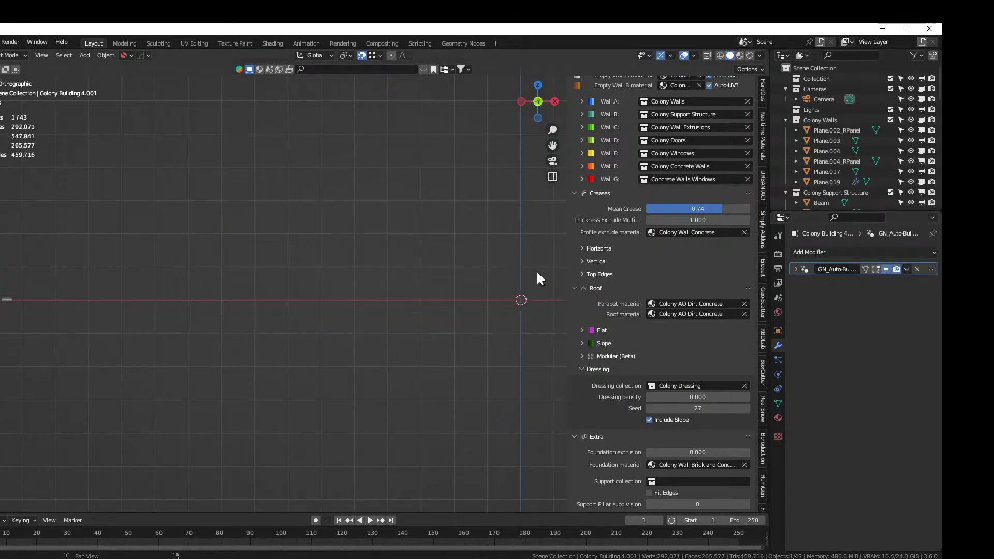
middle_click_drag(536, 272, 437, 308)
Assign the ID_WallF material to all faces of the remeshed building in Edit Mode
key("Tab")
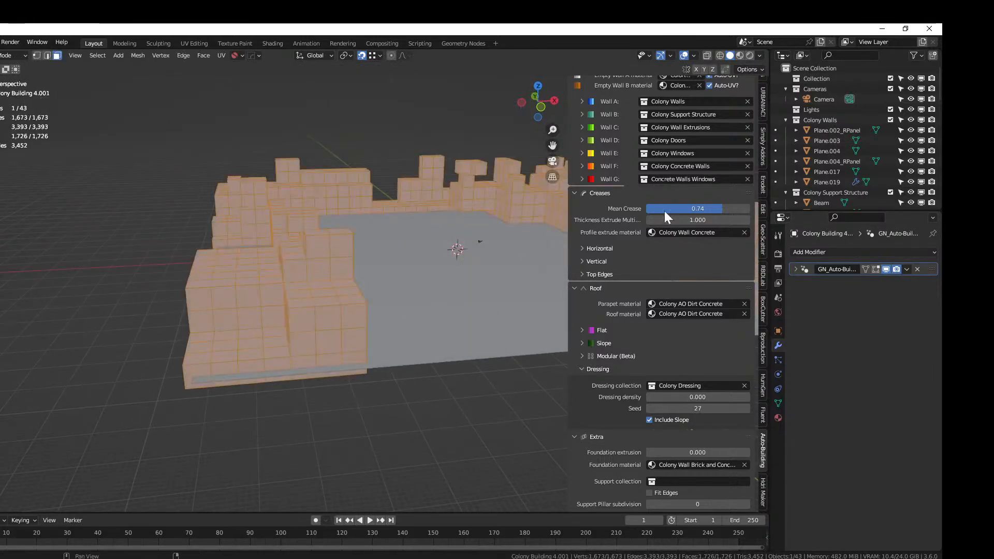
left_click(778, 416)
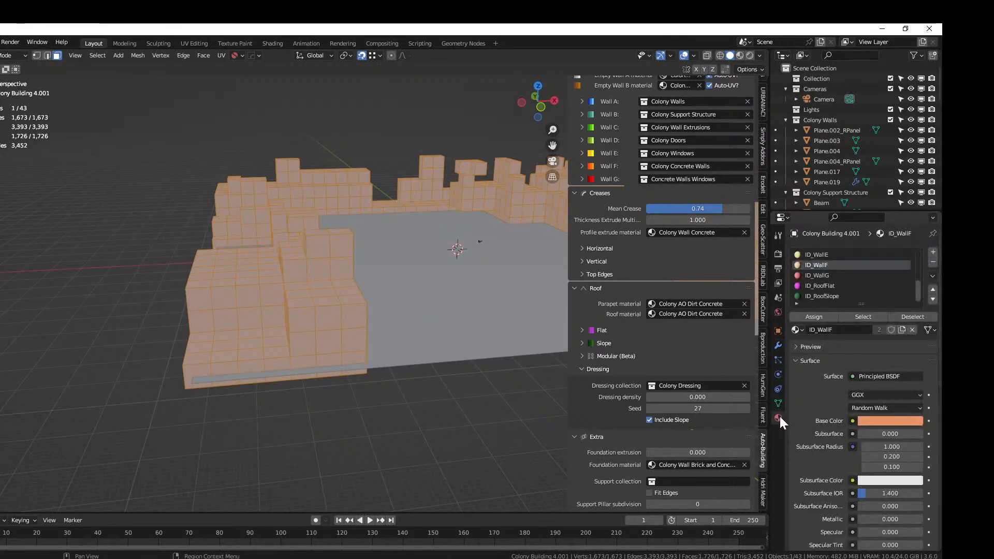
left_click(824, 254)
left_click(826, 268)
key("Tab")
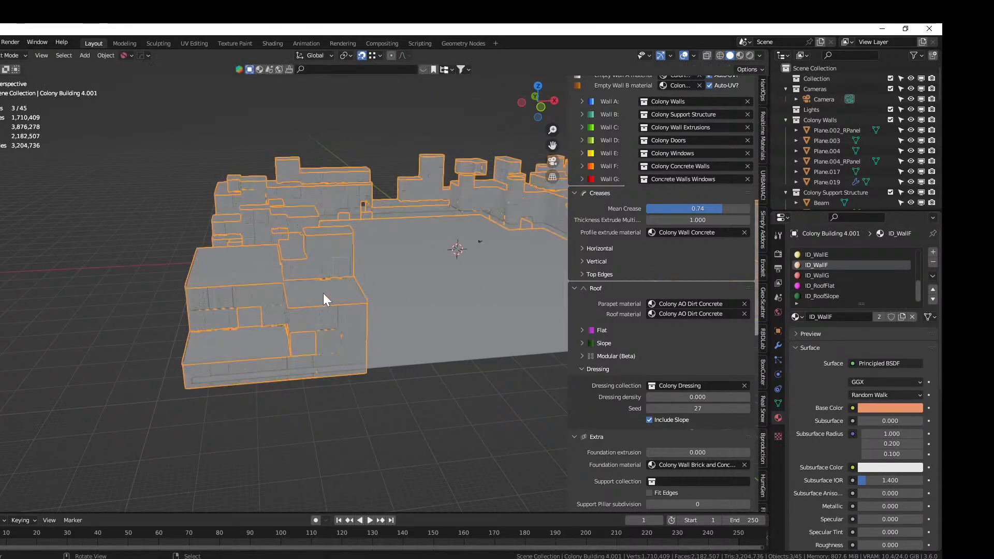
Raise the generated buildings 2 m along the global Z axis
middle_click_drag(323, 293, 576, 288)
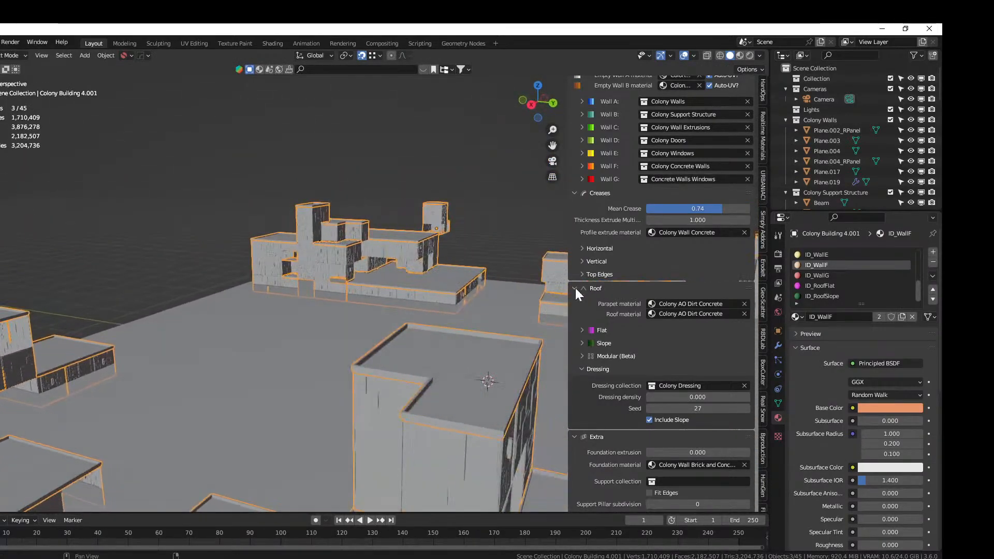
key("g")
key("z")
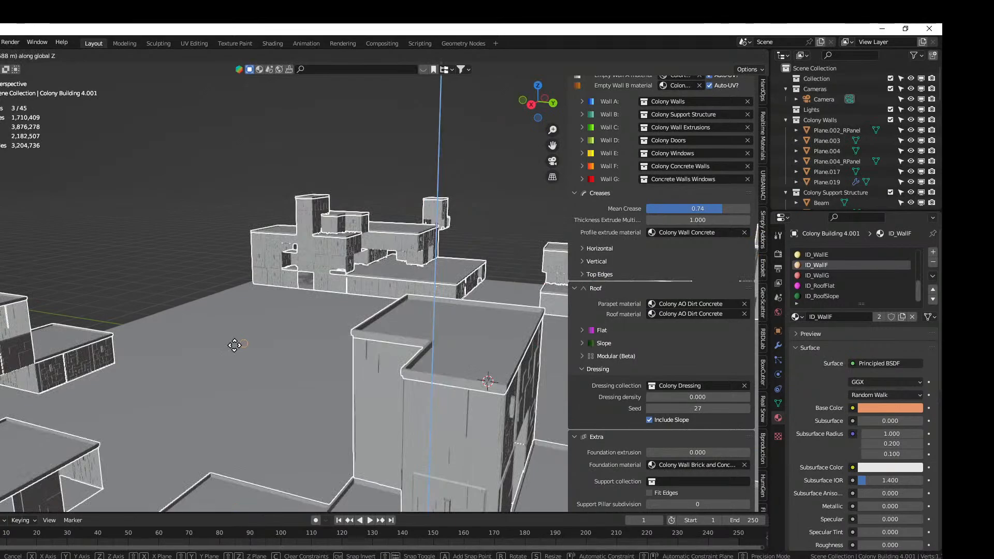
left_click(234, 346)
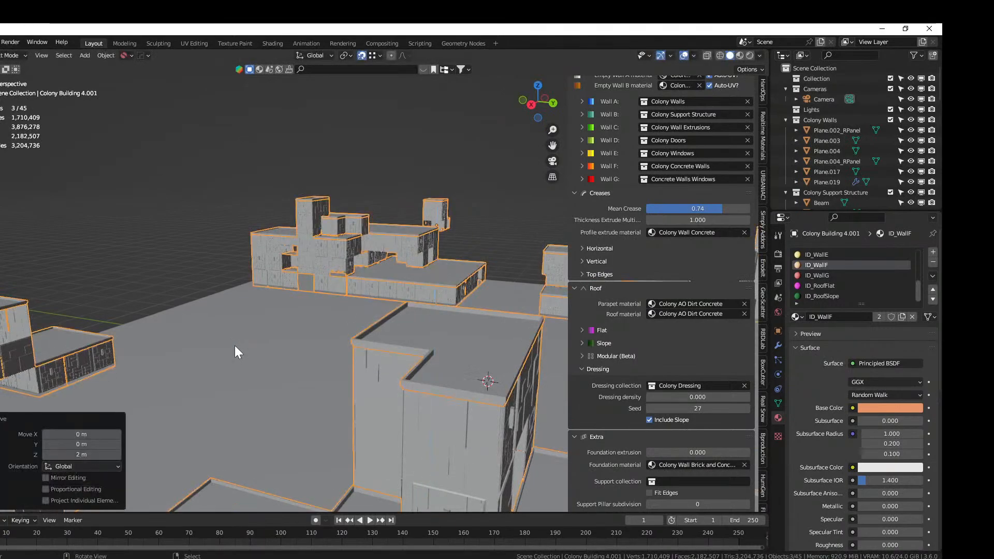
middle_click_drag(265, 339, 304, 278, "shift")
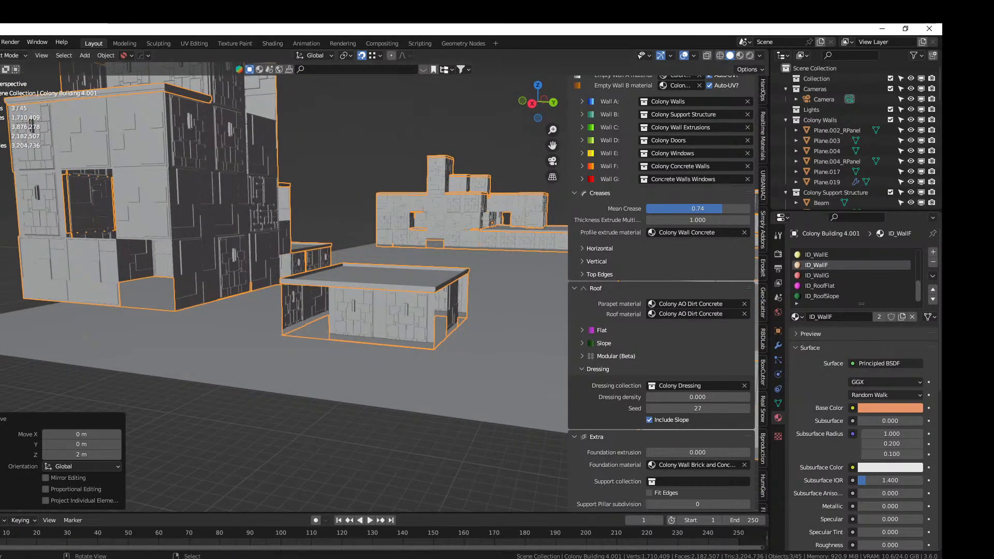
Go back through the undo history to the building's state before the Remesh
left_click(0, 42)
mouse_move(7, 80)
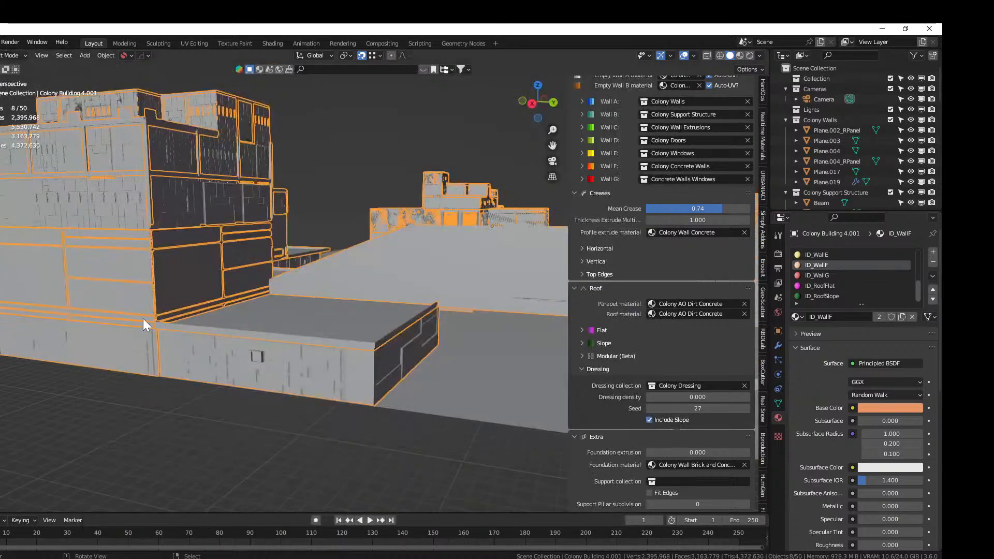
Examine the detailed building blocks and their generated walls from several sides
middle_click_drag(244, 315, 187, 305)
scroll(196, 324, "down", 5)
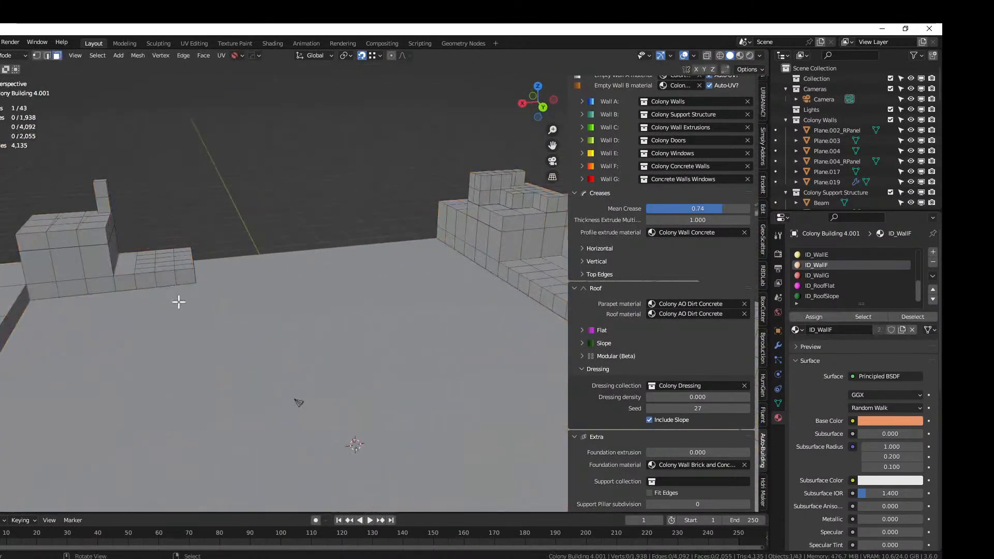
middle_click_drag(178, 300, 128, 292)
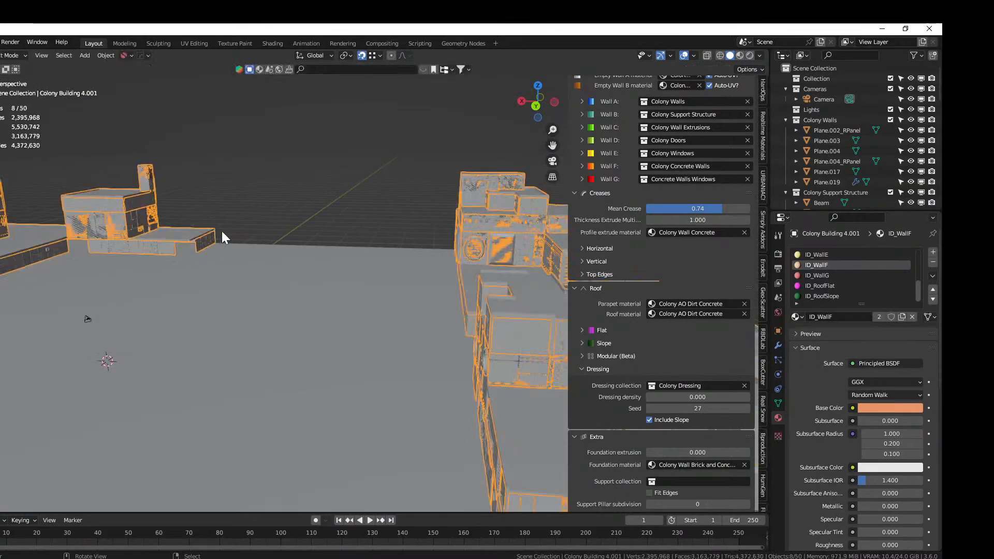
middle_click_drag(262, 207, 299, 186)
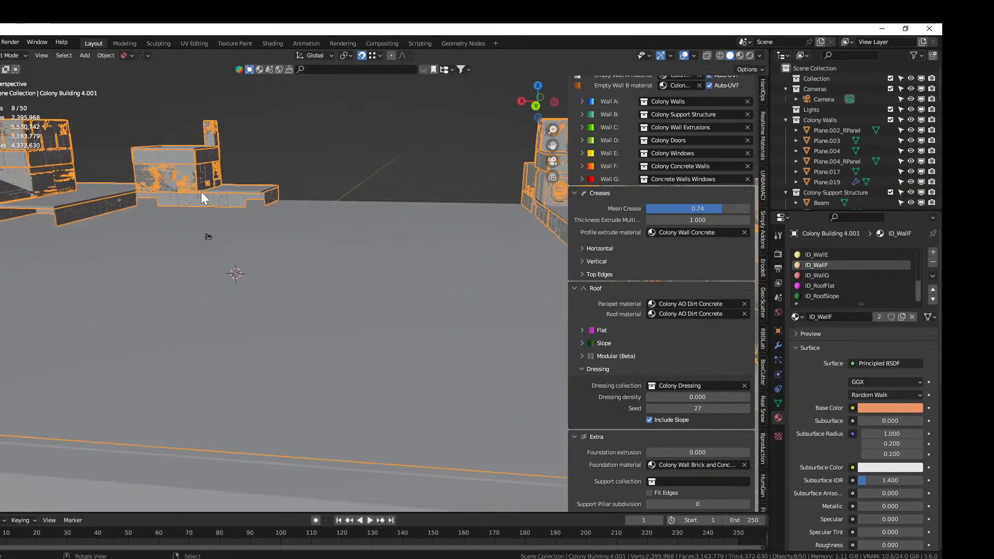
middle_click_drag(201, 191, 115, 227)
middle_click_drag(141, 260, 700, 332)
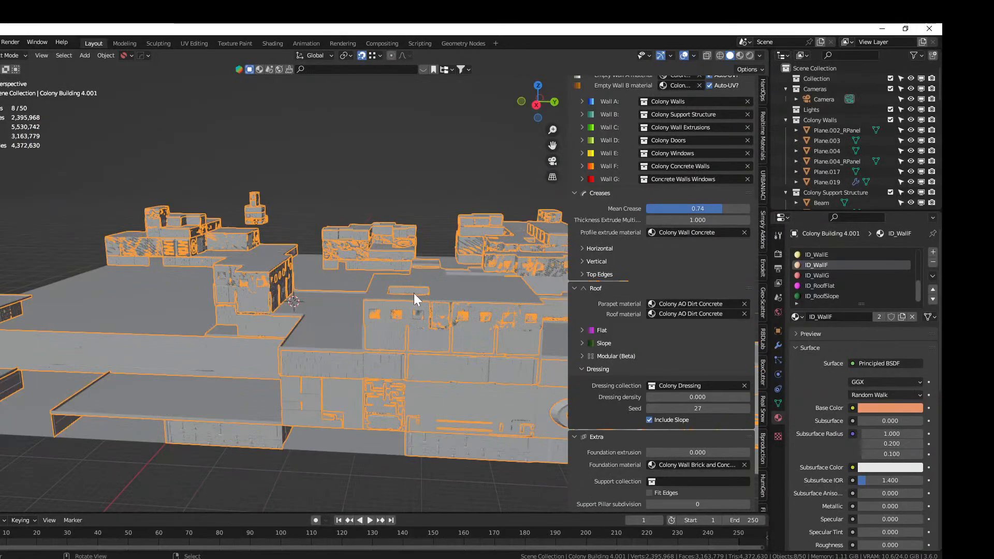
middle_click_drag(378, 278, 424, 301)
scroll(405, 287, "down", 4)
scroll(420, 285, "up", 3)
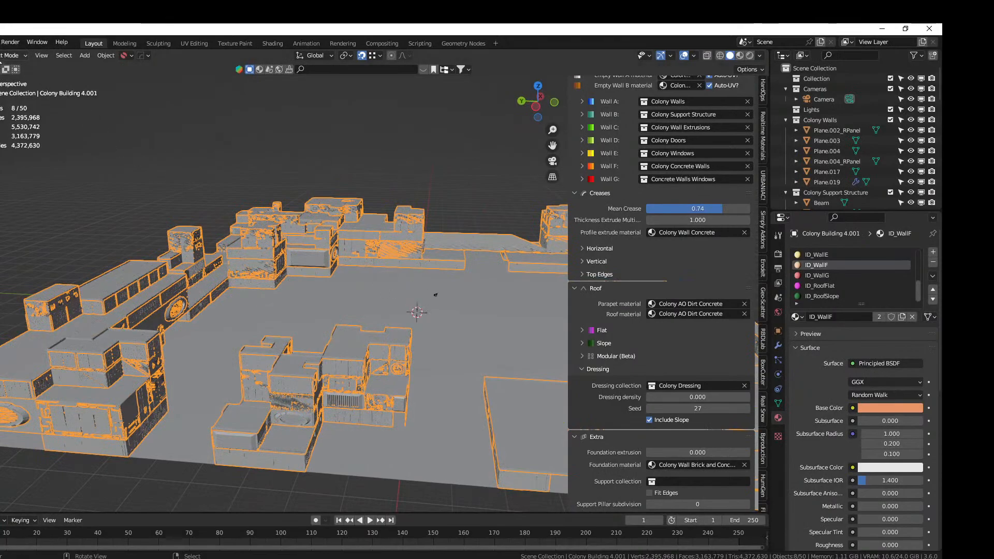
Revert to the Select entry just before the Join in the undo history, restoring the separate extruded blocks
left_click(1, 42)
mouse_move(15, 81)
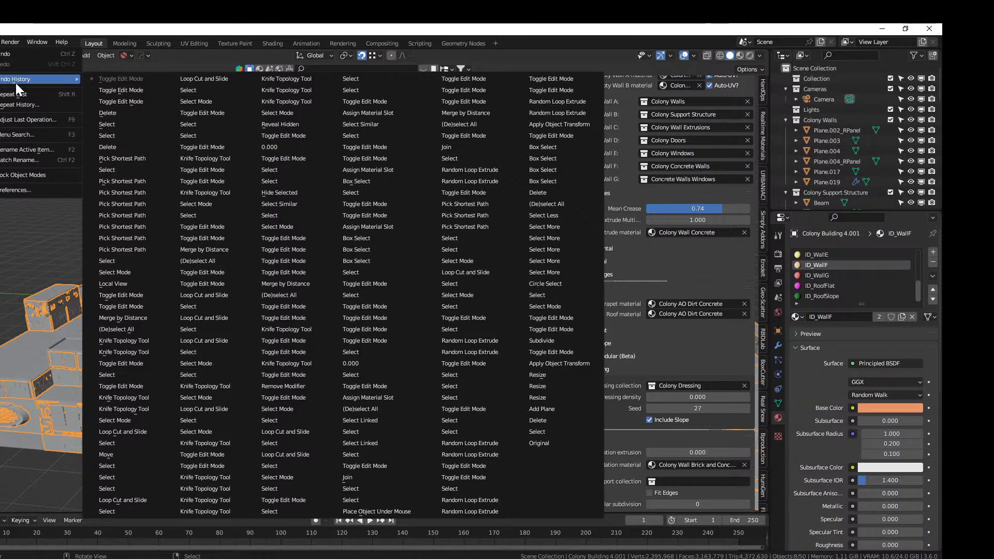
key("Escape")
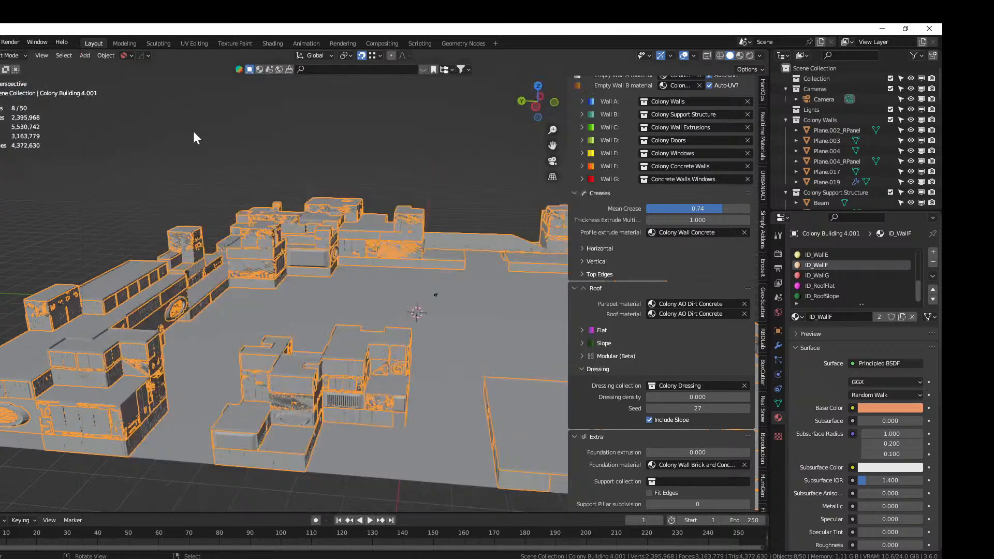
left_click(0, 42)
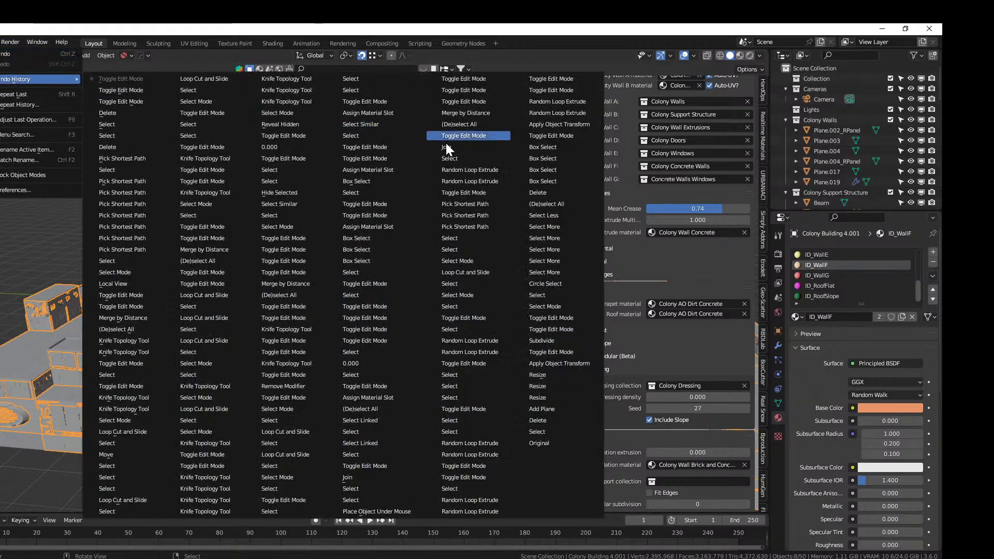
left_click(467, 159)
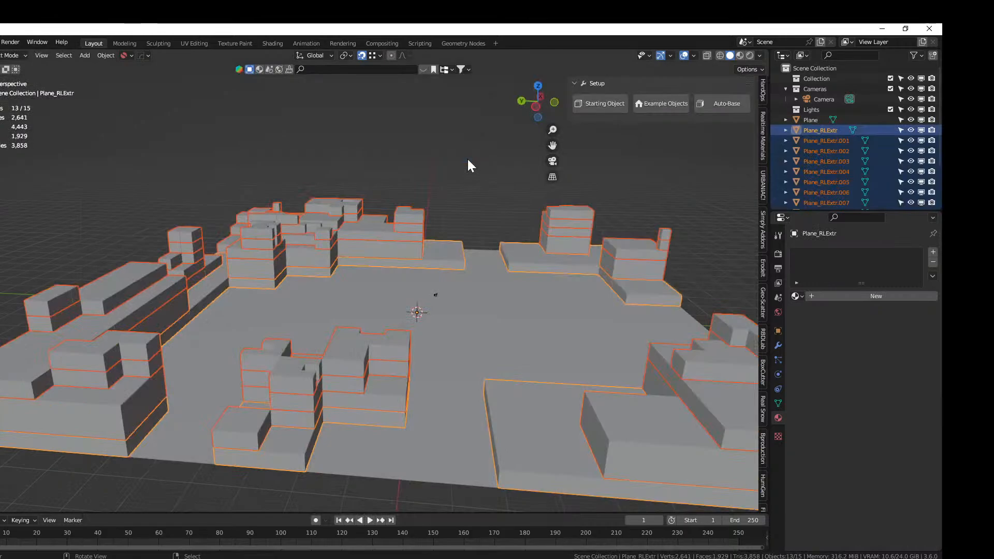
middle_click_drag(390, 393, 212, 376)
scroll(270, 382, "down", 4)
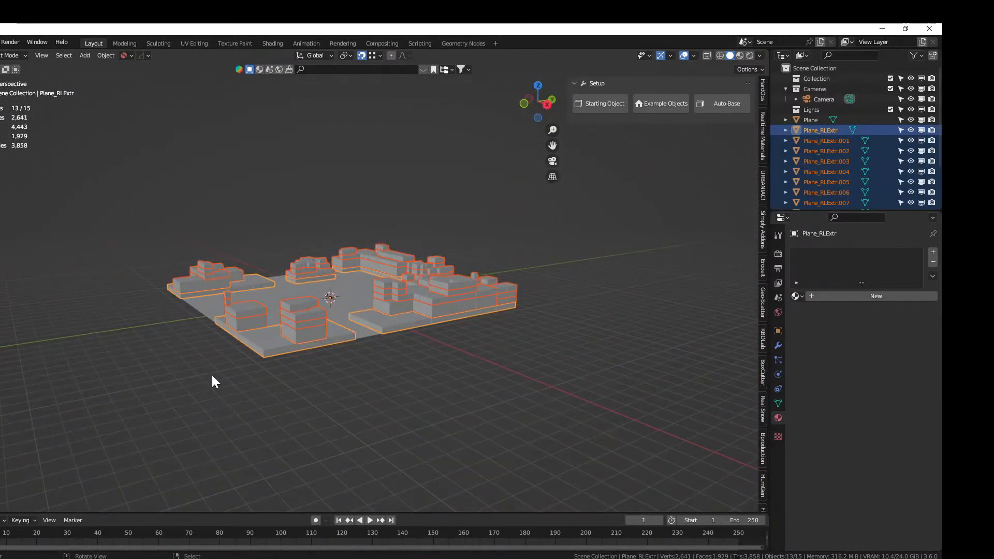
Start saving the file and create the folder "231006-1 Livestream Industrial Facility" inside 000 2023 Paintings
key("ctrl+s")
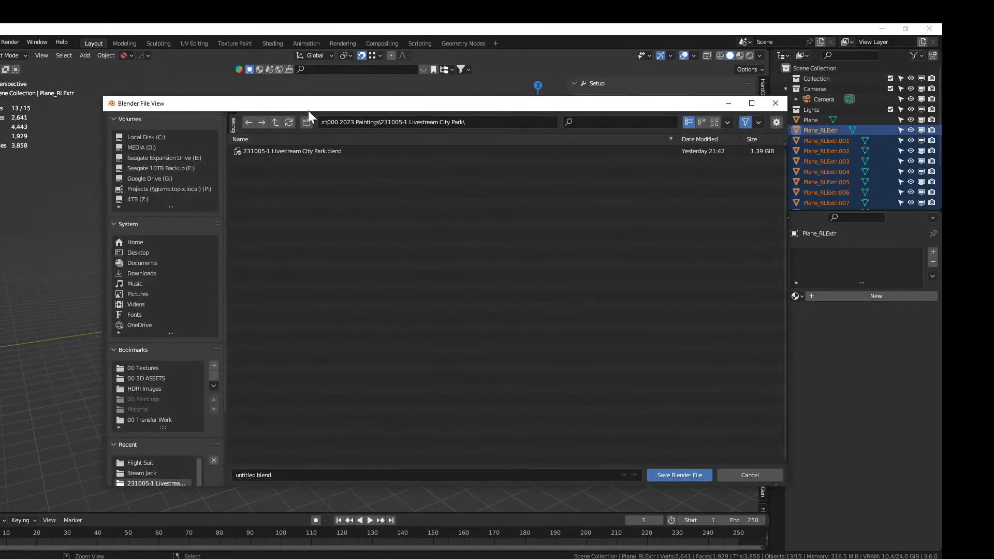
left_click(282, 122)
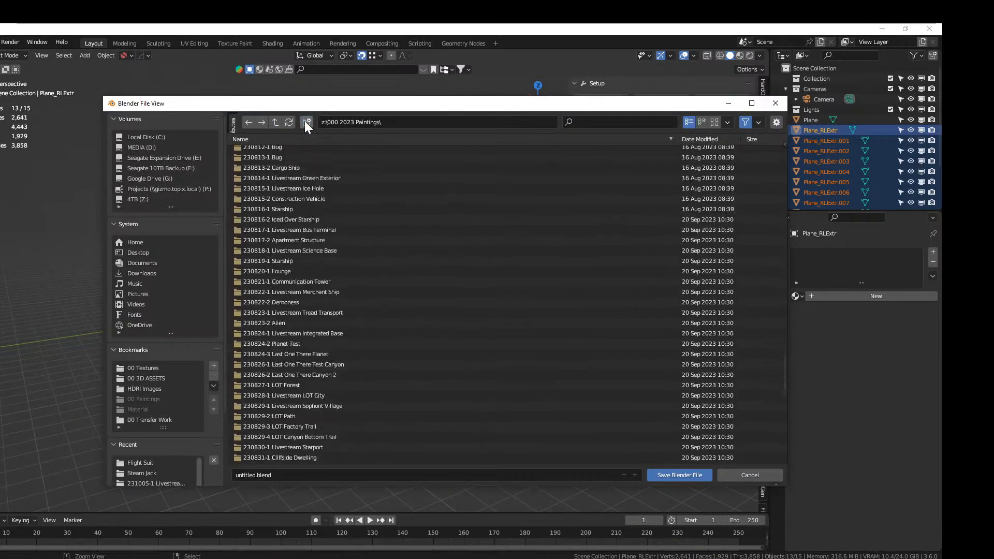
left_click(305, 122)
type("2310")
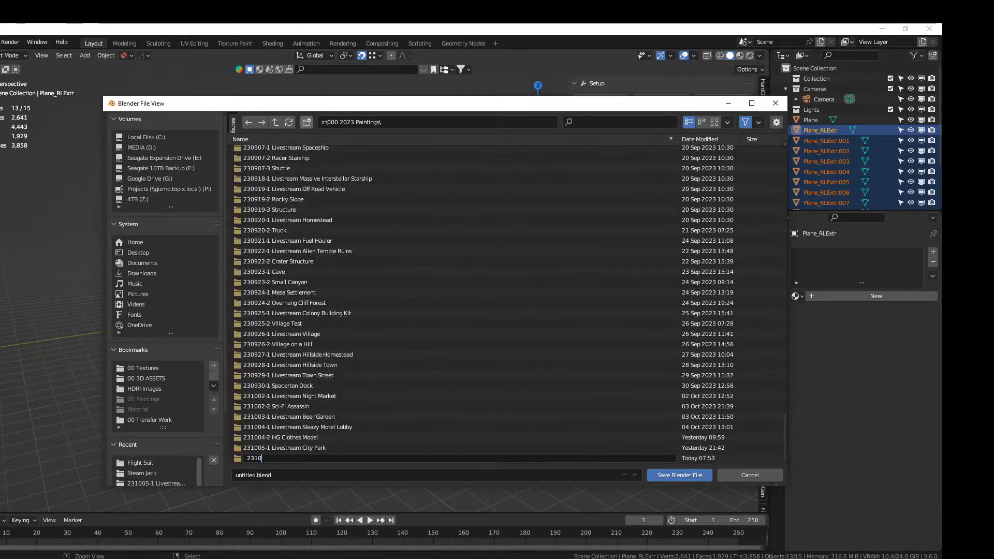
type("06-1 Livestream Industrial Facility")
key("Return")
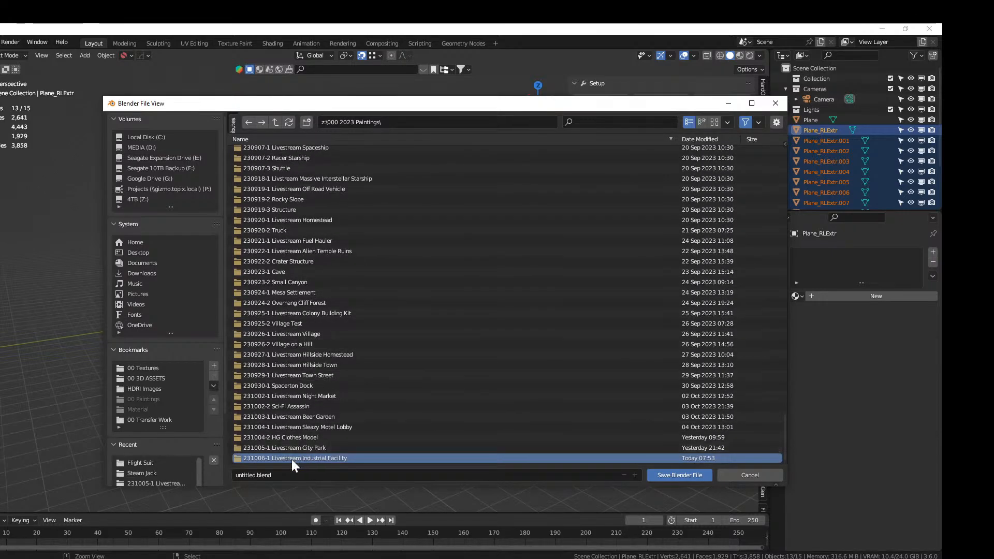
Save the file in the new folder as "231006-1 Livestream Industrial Facility"
double_click(290, 458)
left_click(281, 474)
type("231")
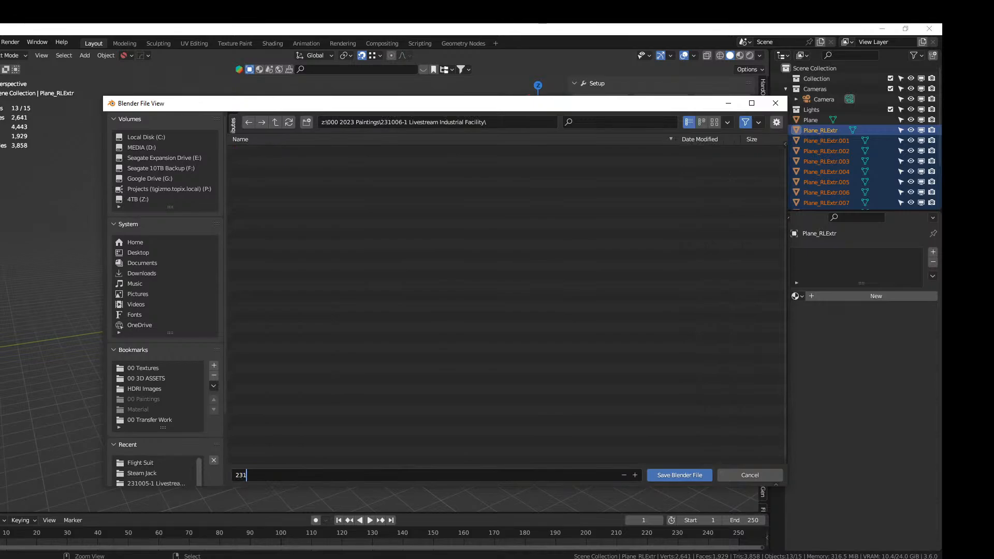
type("006-1 Livestream Industrial Facility")
key("Return")
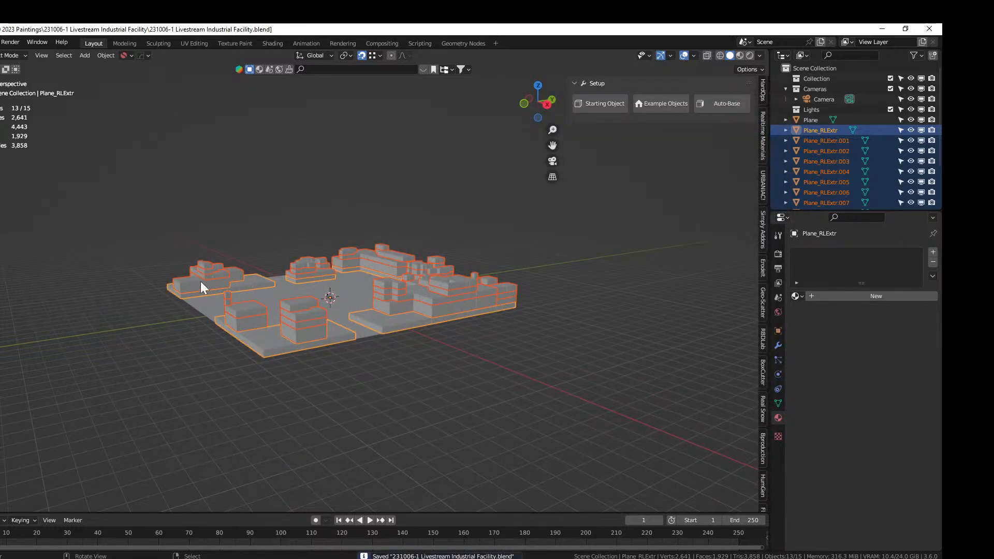
scroll(269, 318, "up", 5)
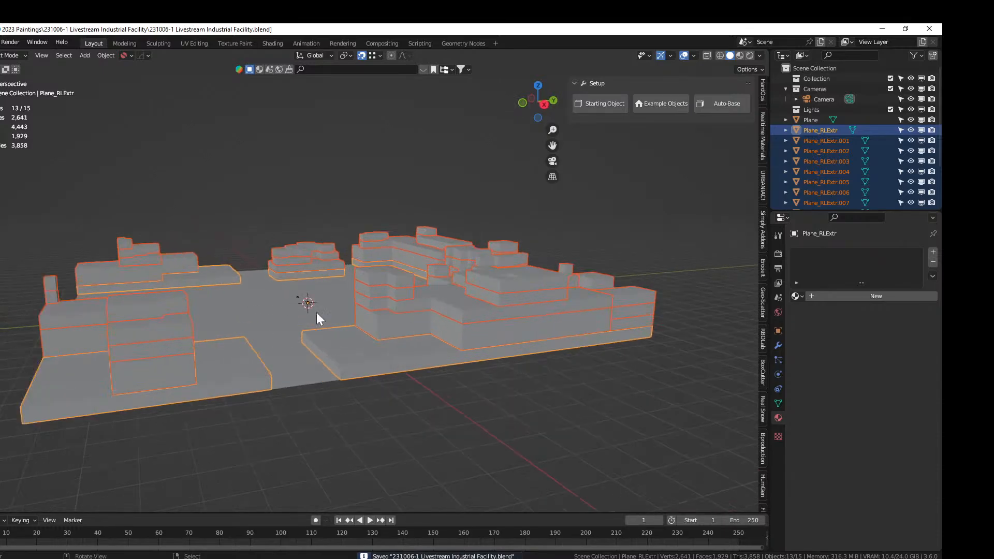
middle_click_drag(317, 312, 429, 305)
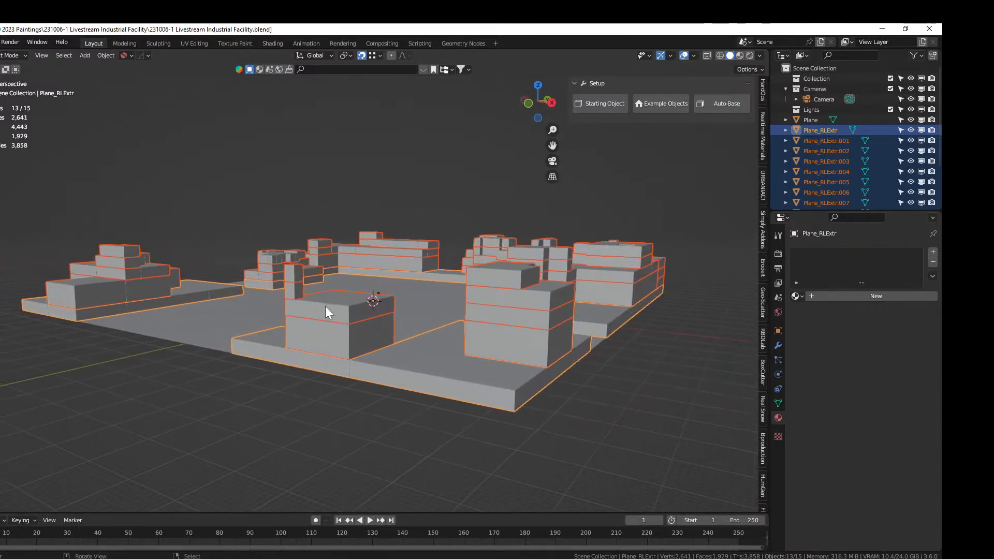
Bring the Colony Building 4 asset into the scene and place it on the ground beside the block layout
left_click(322, 334)
left_click(382, 366)
middle_click_drag(430, 358, 318, 355)
scroll(362, 359, "down", 4)
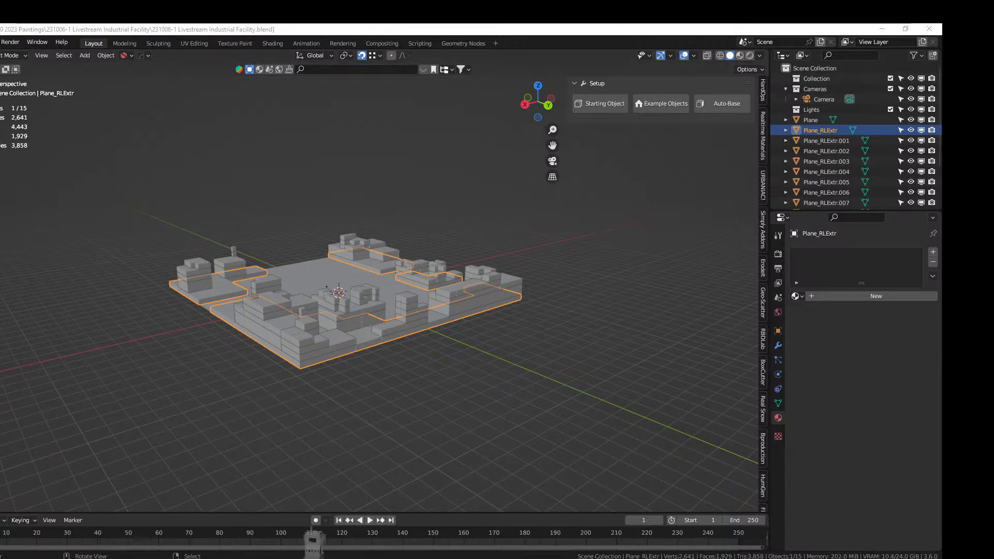
left_click_drag(314, 547, 49, 350)
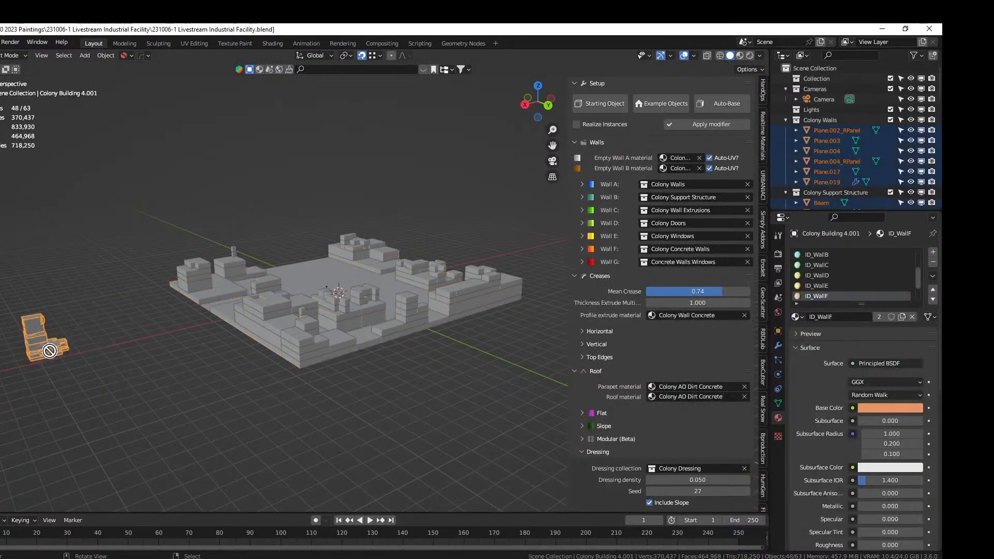
scroll(246, 393, "up", 3)
middle_click_drag(246, 394, 447, 403, "shift")
left_click(393, 299)
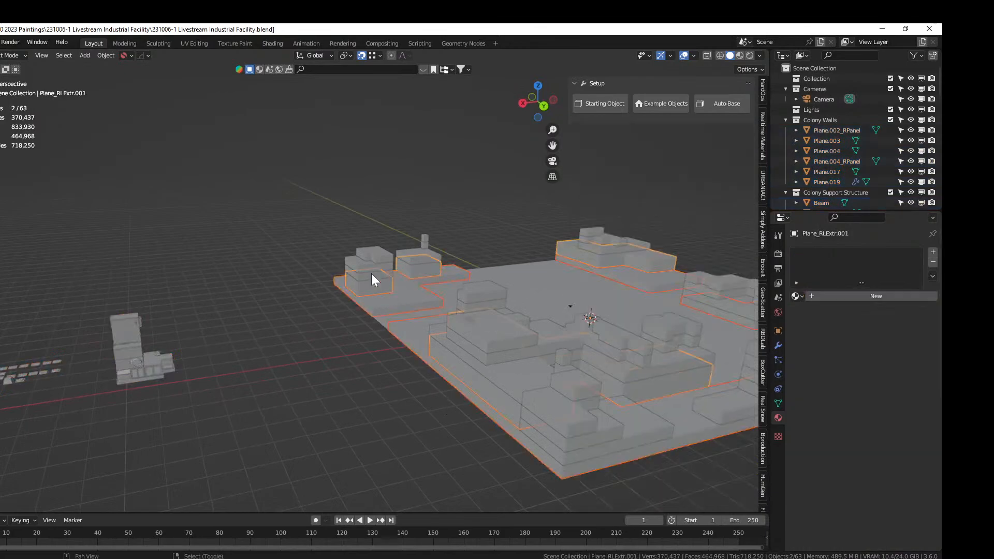
left_click(374, 255, "shift")
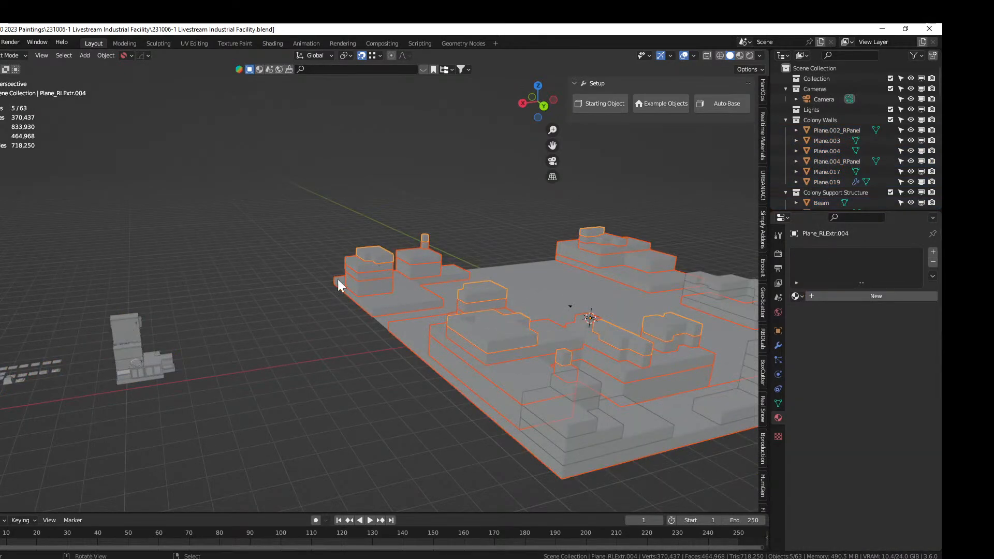
left_click(133, 341)
scroll(350, 302, "down", 3)
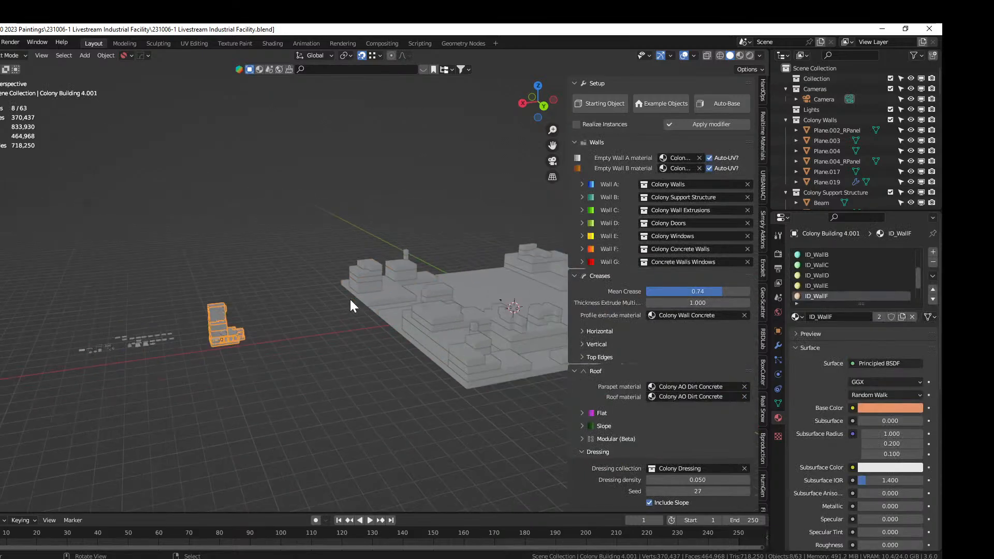
left_click(317, 274)
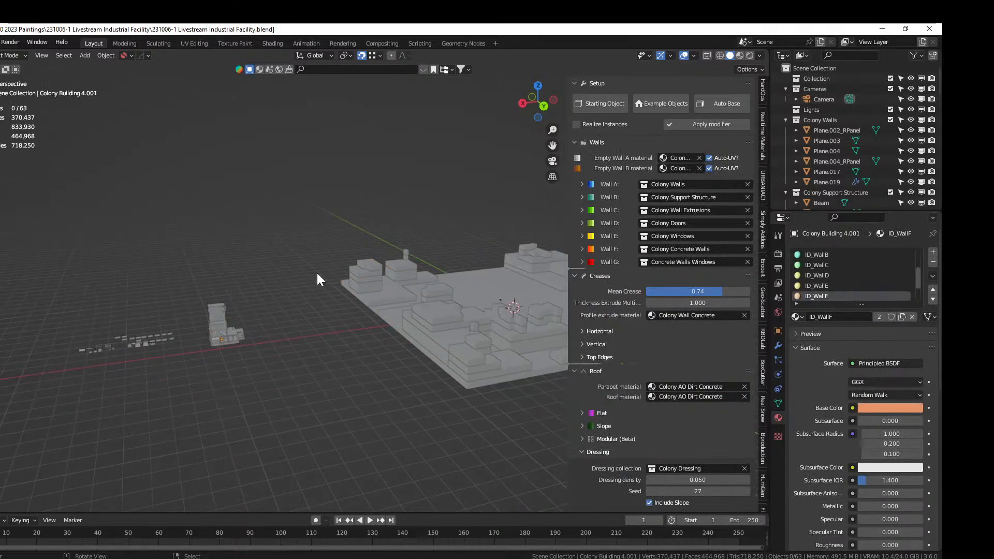
Join the five large stacked block layers, Plane_RLExtr and its upper levels, into the Colony building as active object
left_click(375, 296)
left_click(367, 284, "shift")
left_click(367, 277, "shift")
left_click(369, 272, "shift")
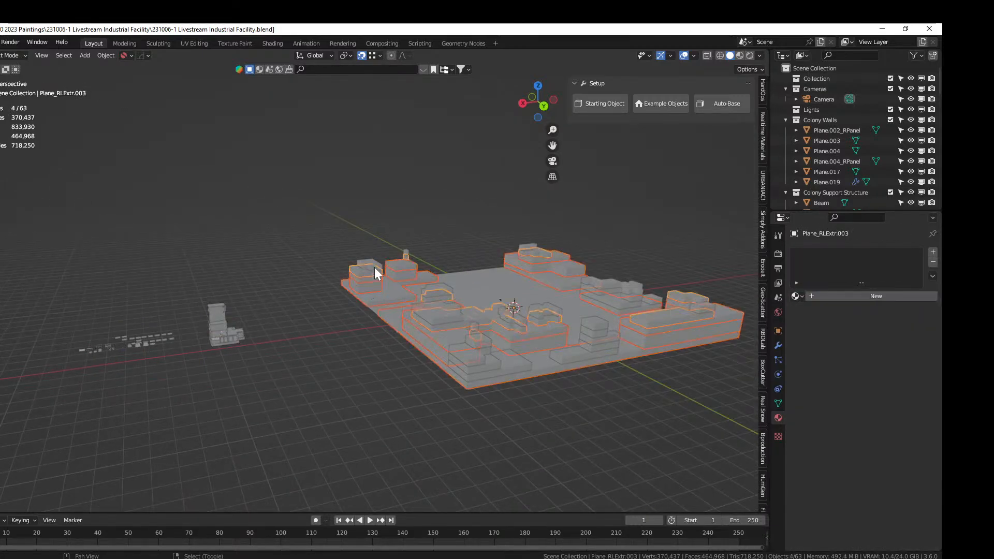
left_click(373, 266, "shift")
left_click(222, 316)
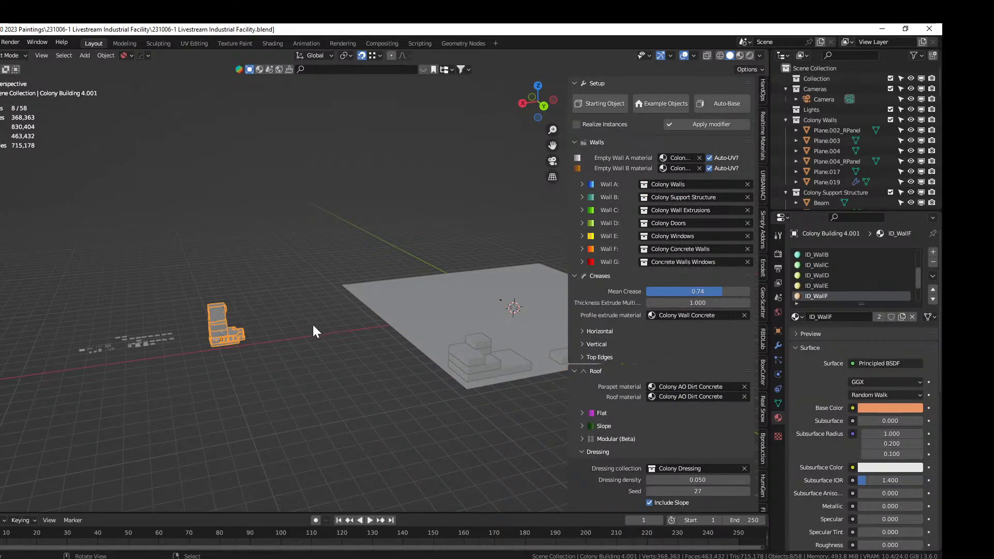
Try to join the remaining block layers at the plane's edges into the Colony building
middle_click_drag(313, 326, 219, 324, "shift")
left_click(340, 368)
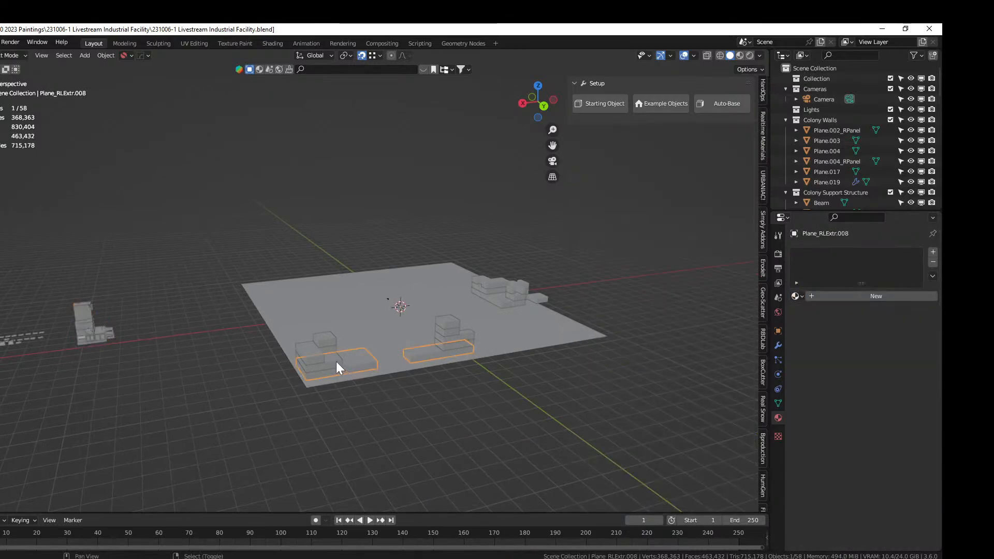
left_click(336, 361, "shift")
left_click(311, 355, "shift")
left_click(318, 337, "shift")
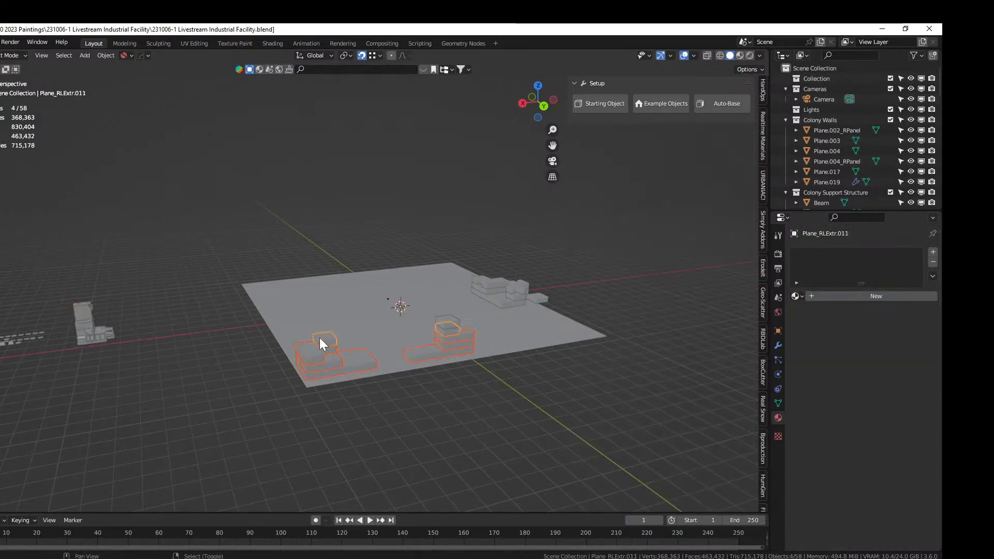
left_click(451, 318, "shift")
left_click(513, 303, "shift")
left_click(510, 296, "shift")
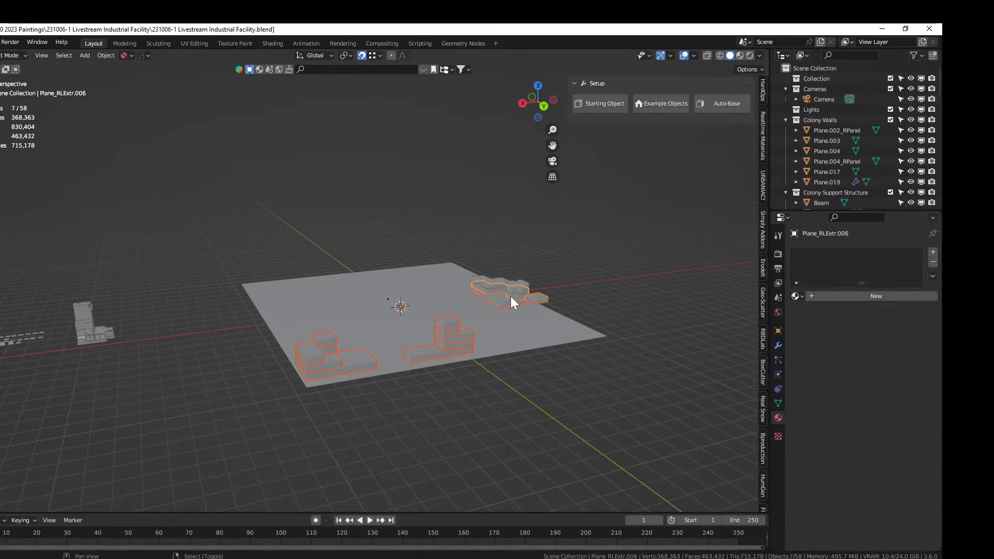
left_click(516, 291, "shift")
left_click(94, 321, "shift")
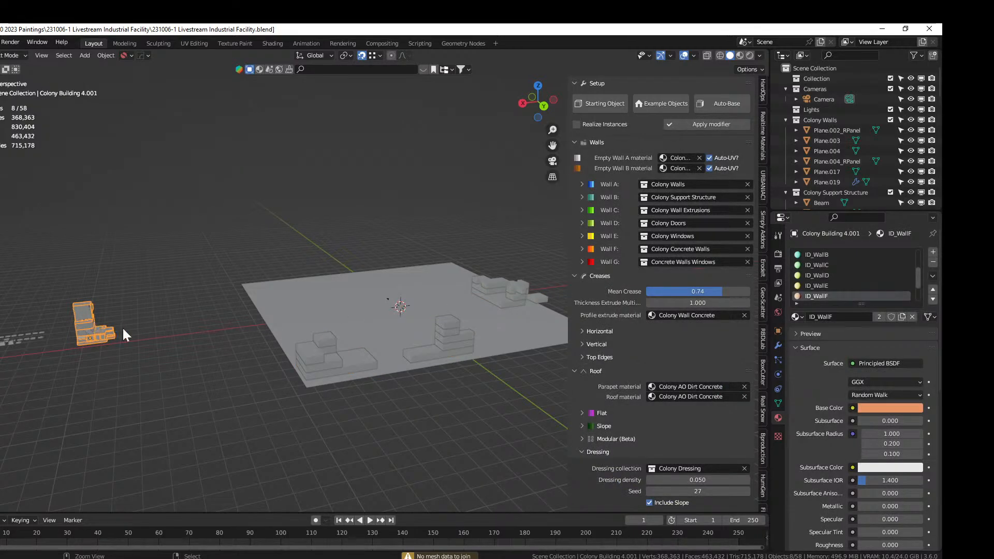
Select all eight leftover block layers together with the Colony building and join them into the building object
left_click(352, 360)
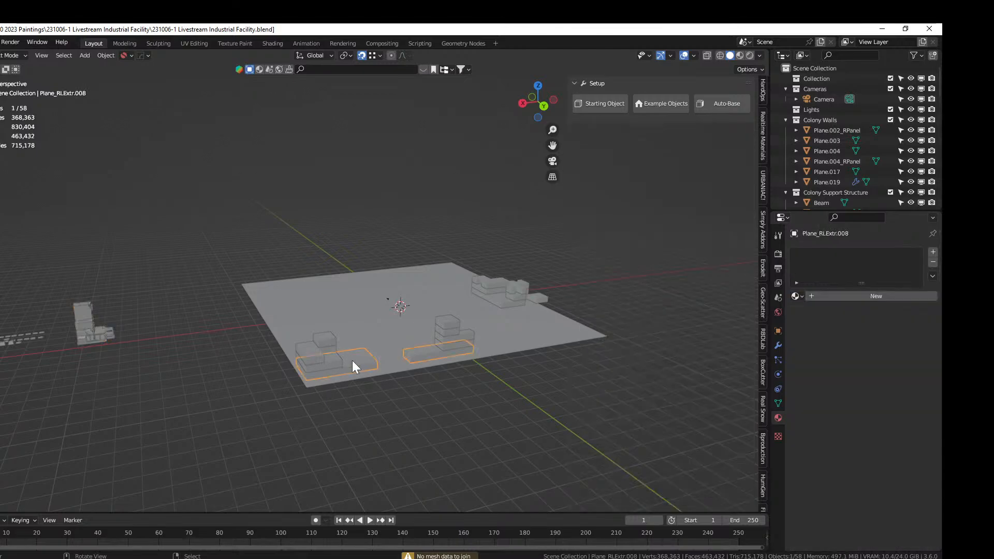
left_click(334, 359, "shift")
left_click(316, 353, "shift")
left_click(325, 339, "shift")
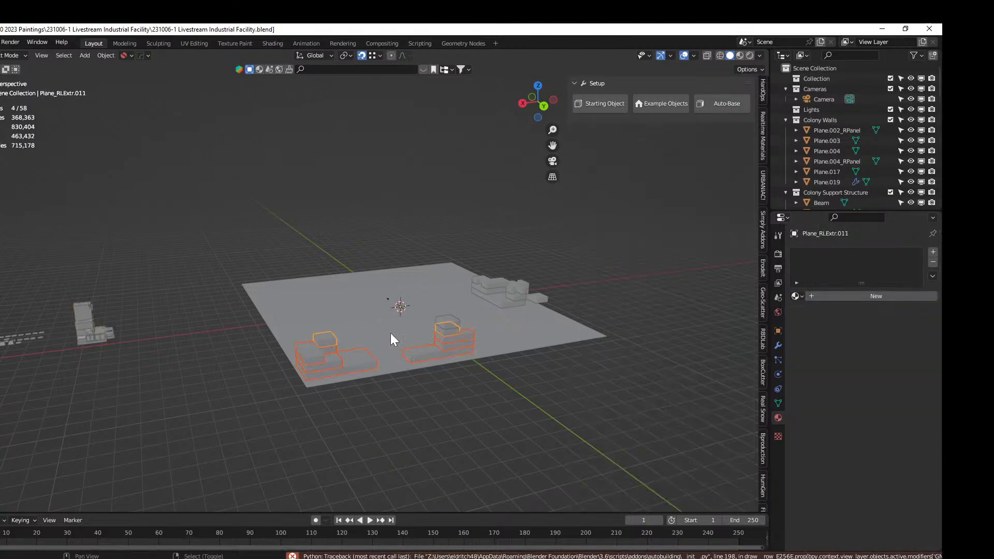
left_click(447, 323, "shift")
left_click(486, 287, "shift")
left_click(537, 299, "shift")
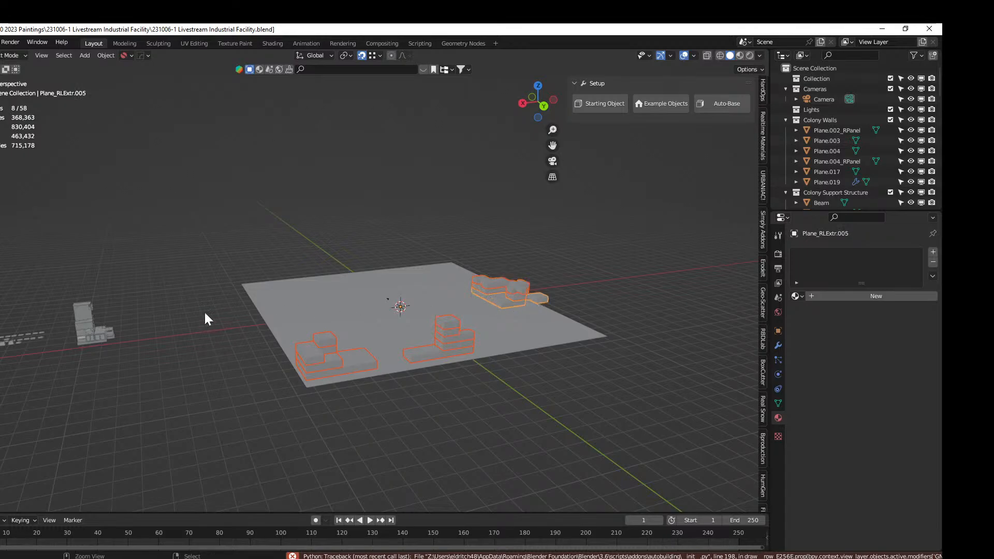
left_click(82, 321, "shift")
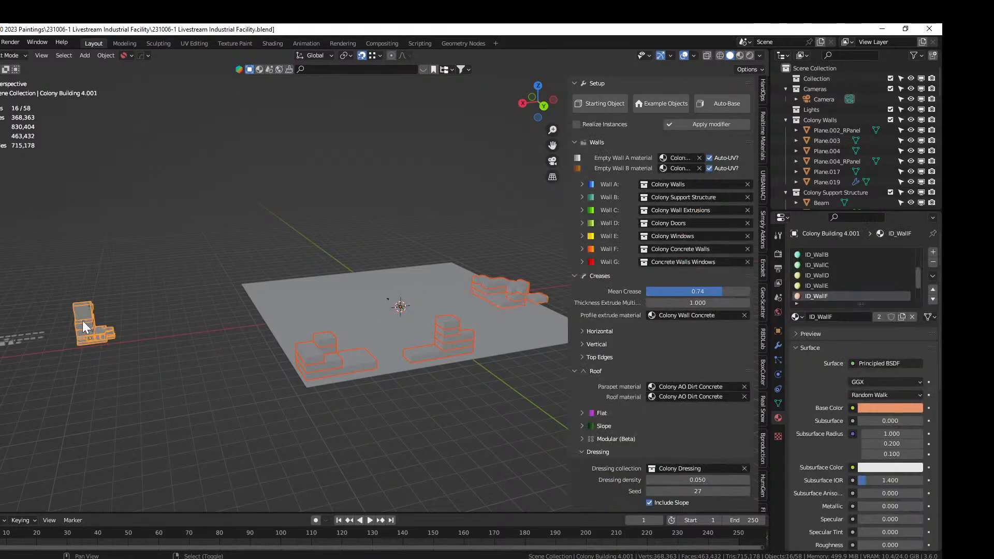
key("Delete")
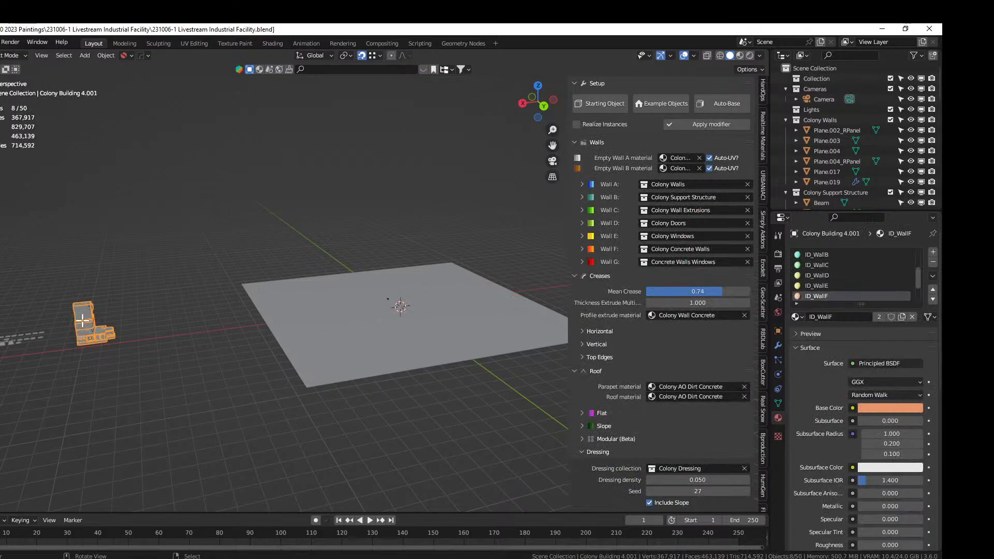
Select all faces except the original Colony building's linked mesh and assign them the ID_WallF material
key("Tab")
left_click(81, 313)
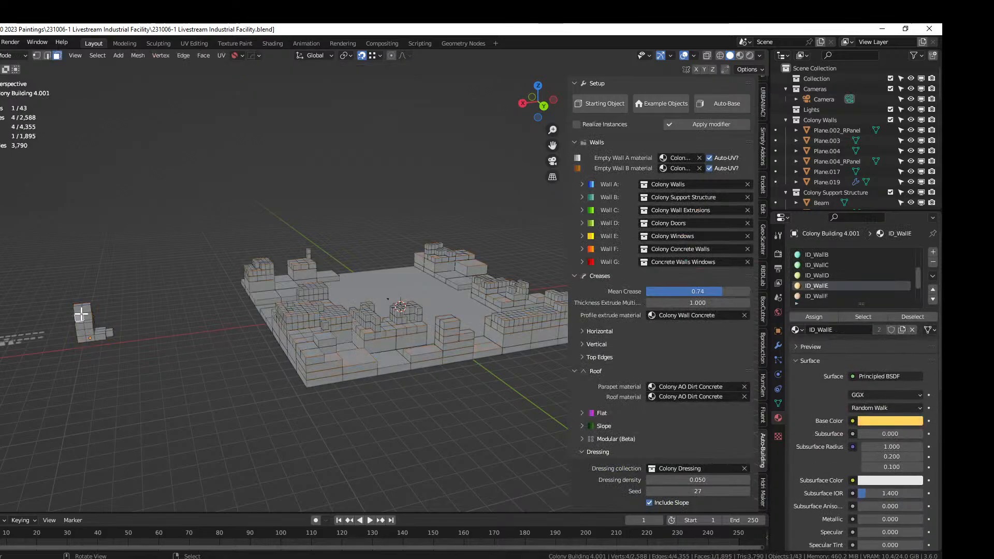
key("l")
key("ctrl+i")
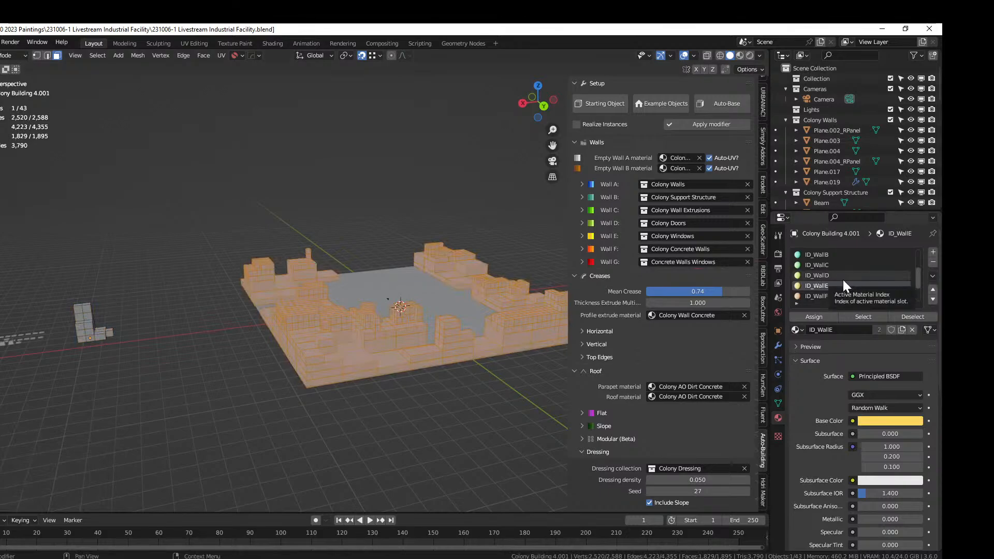
left_click(817, 296)
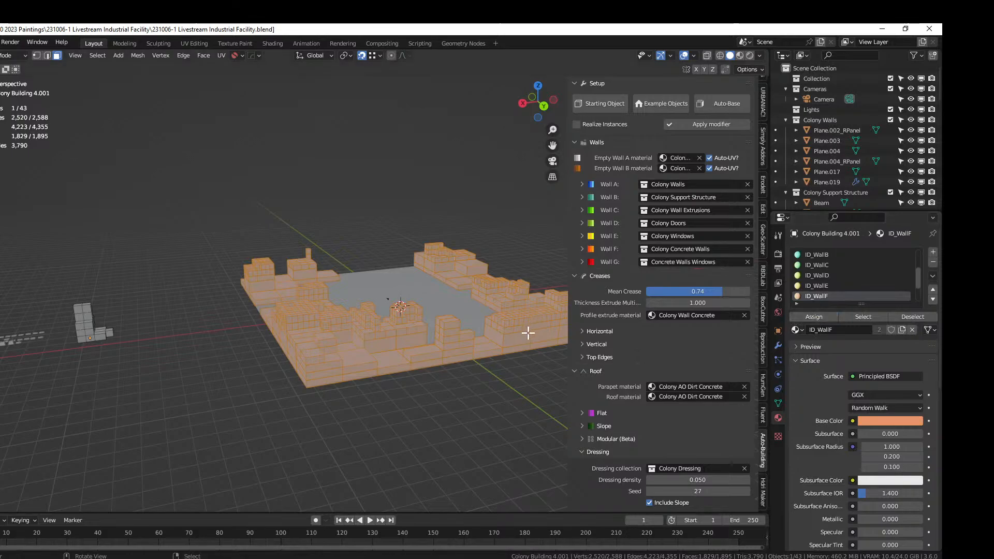
key("Tab")
Examine the generated walls and roof dressing on the joined blocks from several sides and distances
middle_click_drag(474, 331, 380, 241)
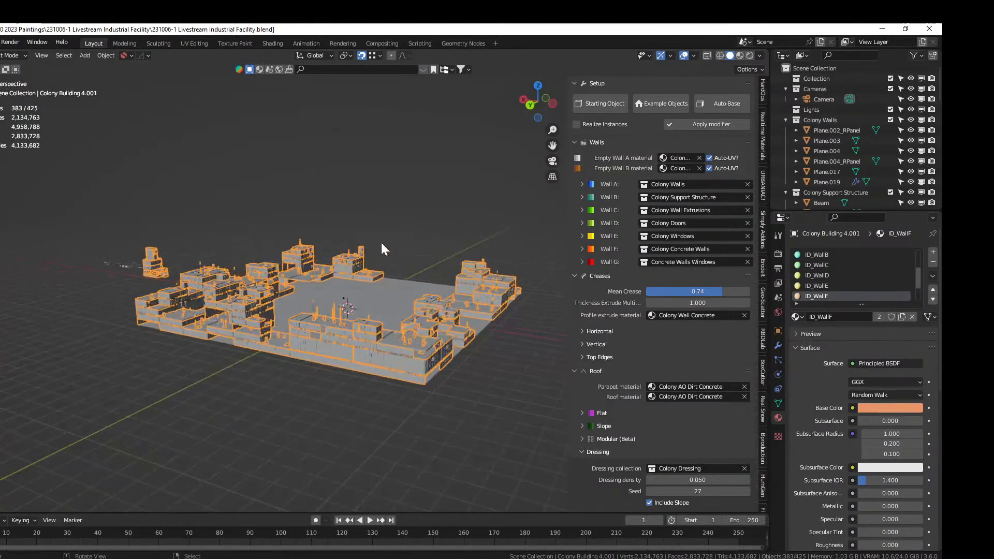
scroll(381, 243, "up", 3)
left_click(433, 220)
middle_click_drag(434, 219, 645, 224)
scroll(288, 240, "up", 3)
middle_click_drag(295, 242, 277, 265)
scroll(368, 247, "down", 9)
scroll(370, 282, "up", 4)
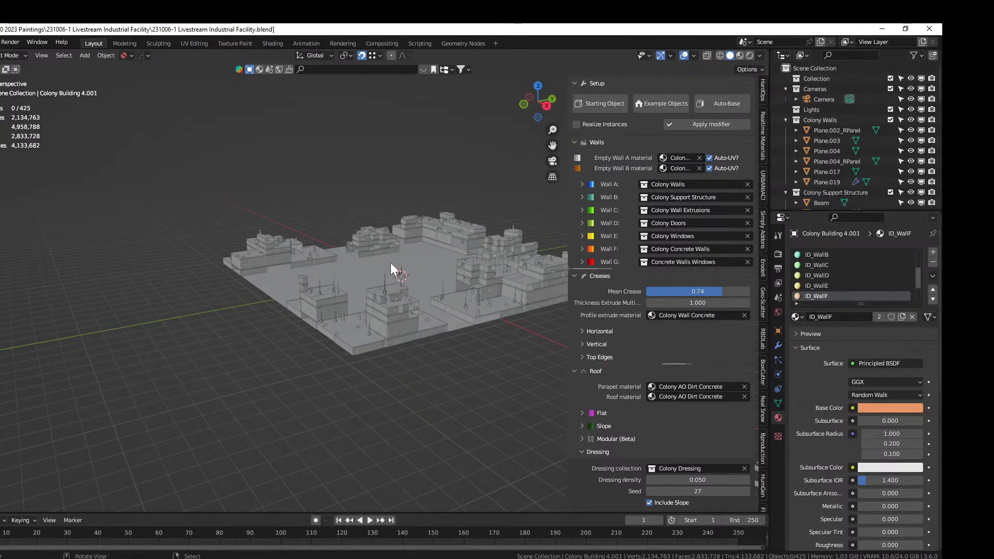
Separate the selected block faces from the original Colony building into their own object
key("Tab")
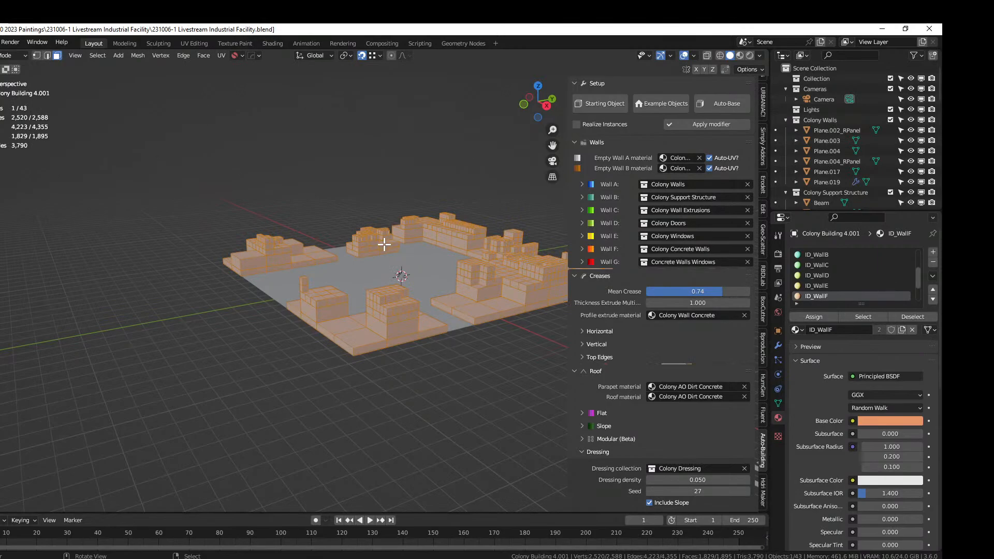
scroll(384, 244, "down", 3)
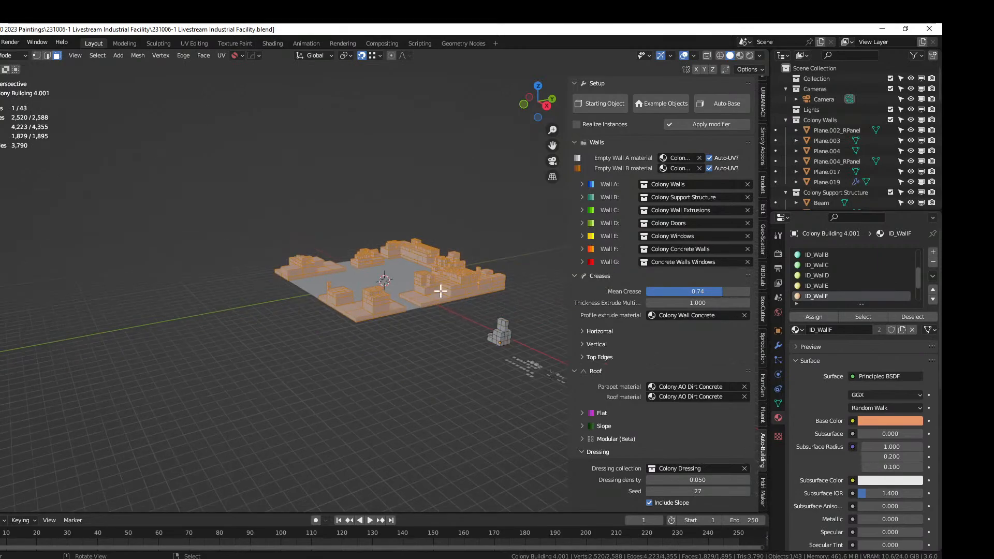
middle_click_drag(440, 291, 563, 311)
scroll(384, 317, "up", 2)
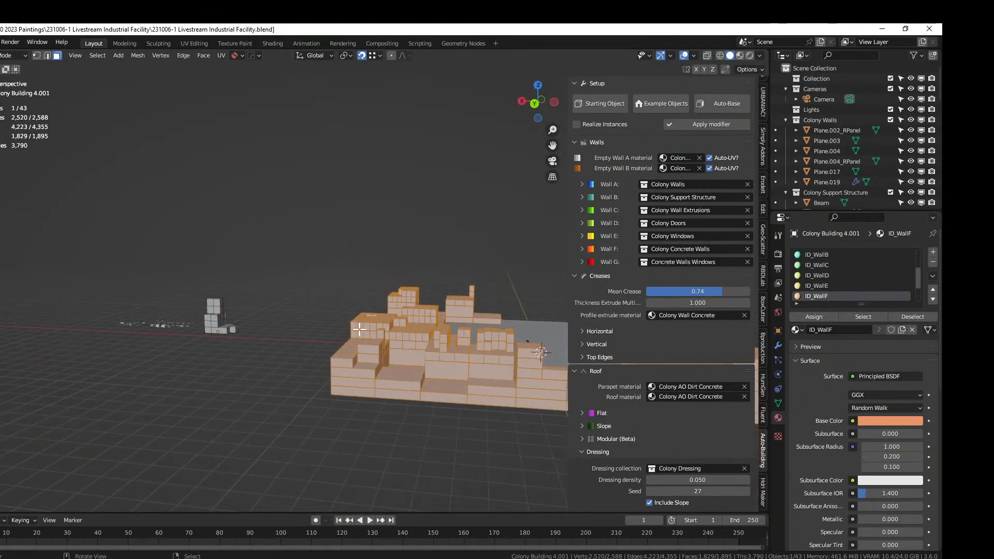
key("p")
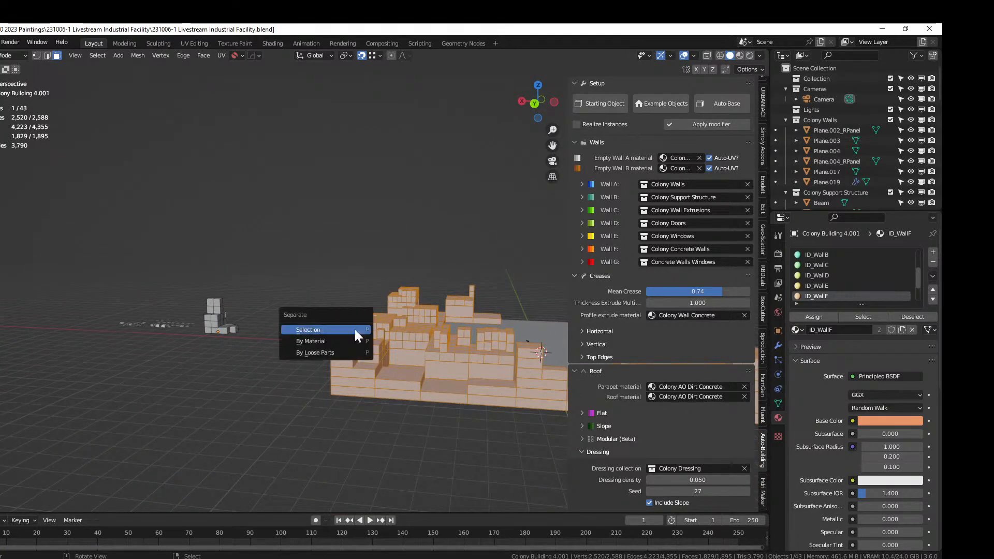
left_click(355, 329)
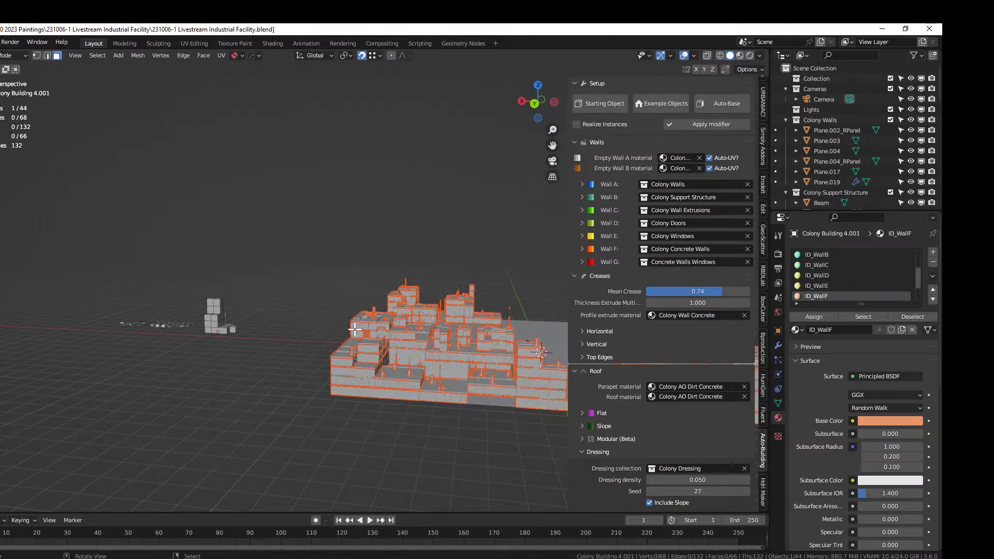
Split the separated block object into individual building objects by loose parts
key("Tab")
left_click(381, 338)
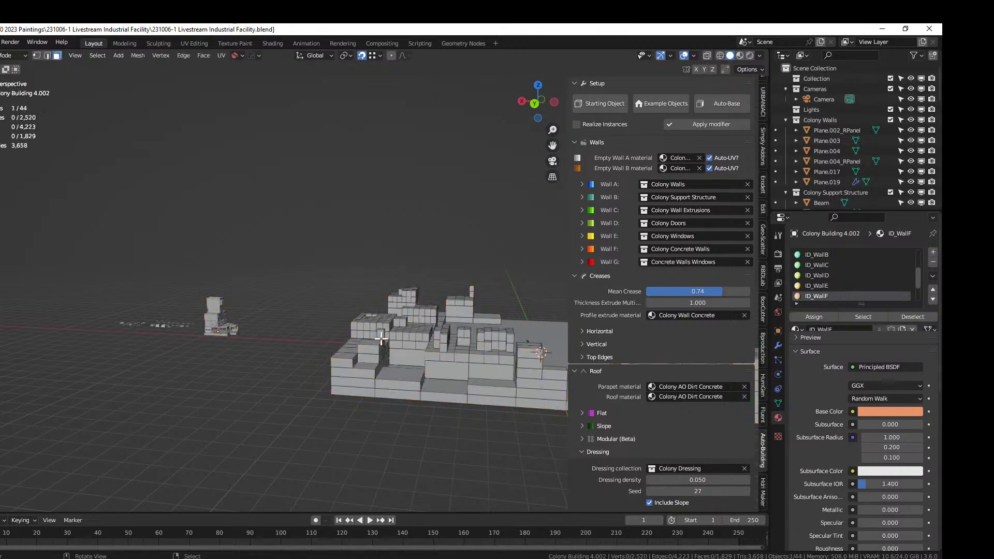
key("Tab")
key("p")
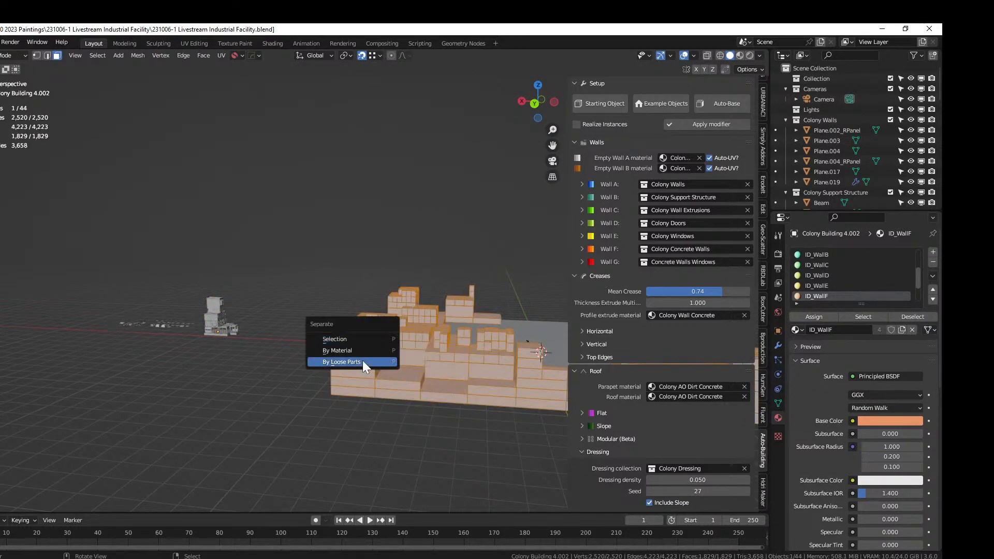
left_click(362, 358)
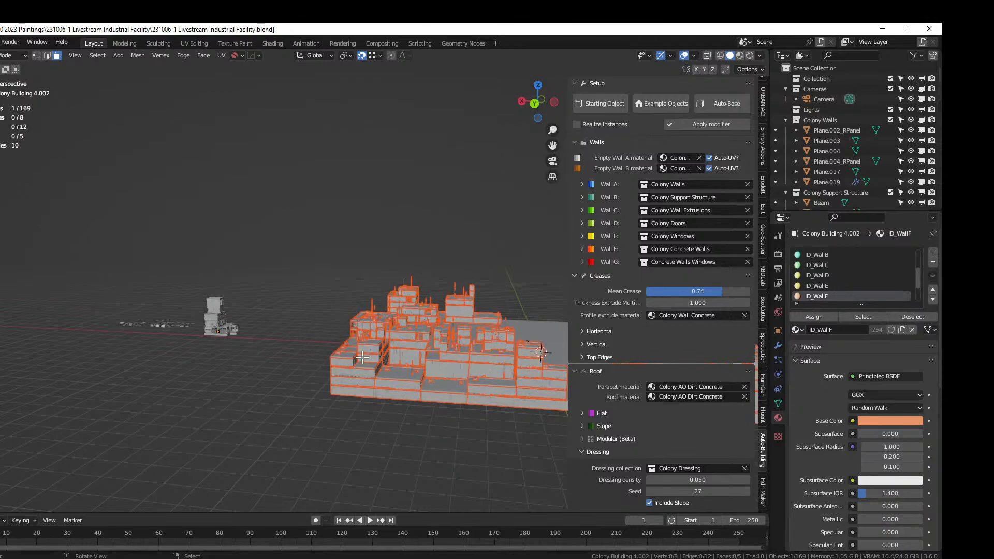
mouse_move(373, 358)
middle_mouse_down()
mouse_move(291, 351)
mouse_move(343, 381)
mouse_move(367, 353)
middle_mouse_up()
key("Tab")
Select the low block between the taller buildings and select all its linked faces in edit mode
middle_click_drag(362, 295, 493, 239)
scroll(395, 251, "down", 6)
scroll(378, 309, "up", 4)
left_click(344, 346)
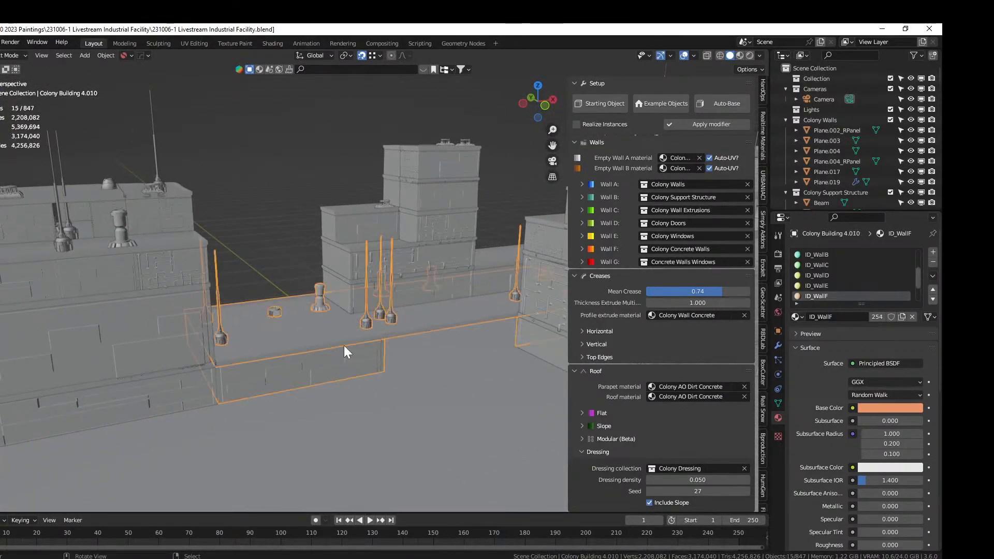
middle_click_drag(344, 344, 341, 349)
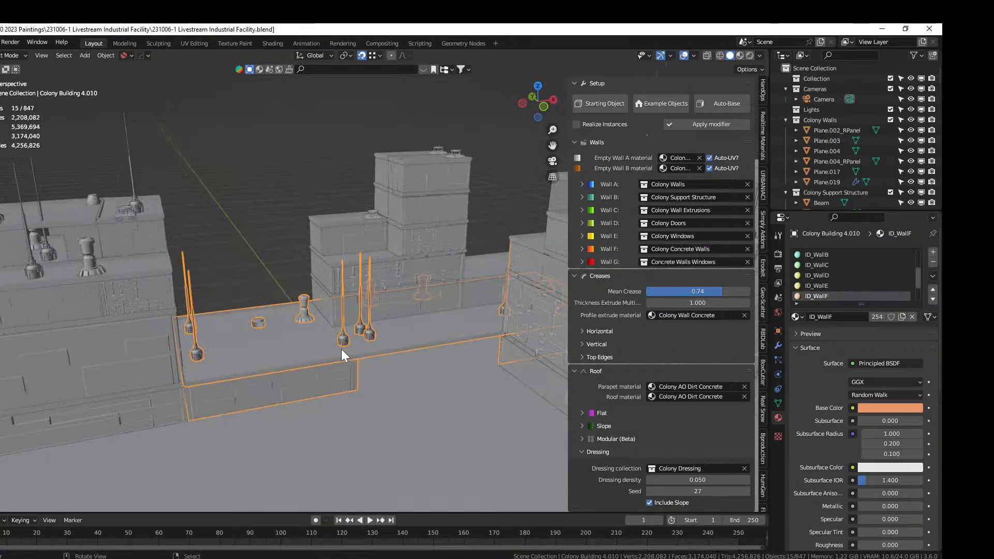
key("KP_Divide")
key("KP_Divide")
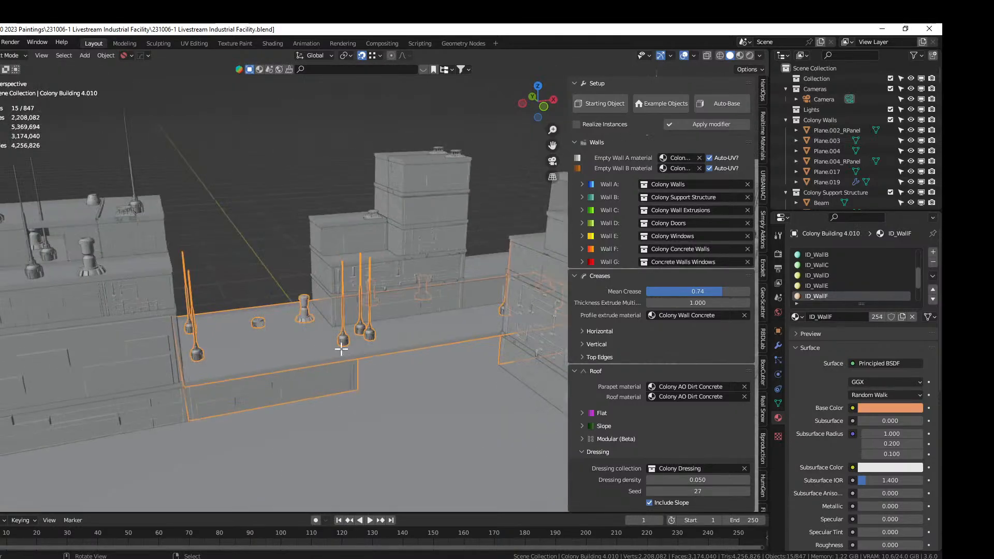
key("Tab")
middle_click_drag(377, 350, 384, 373)
left_click(393, 391)
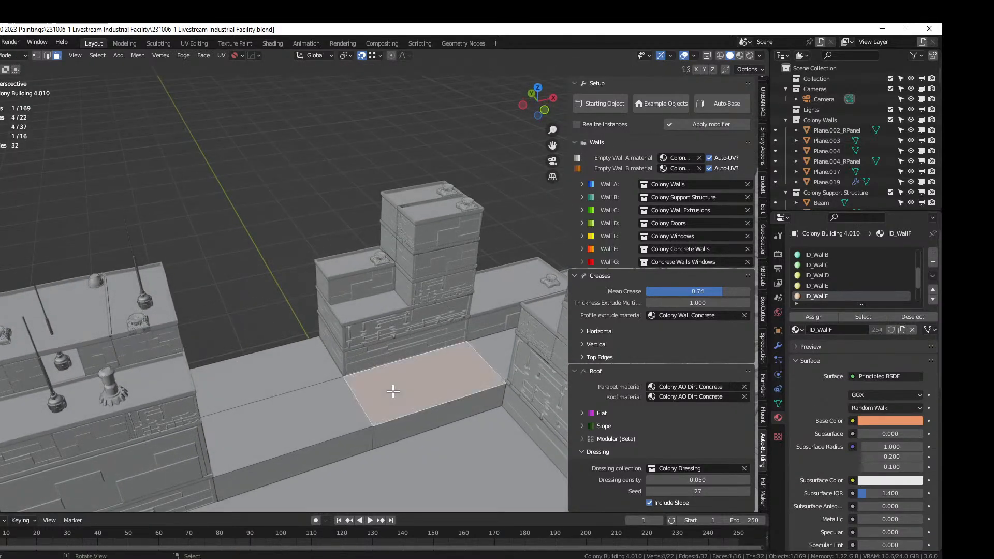
key("l")
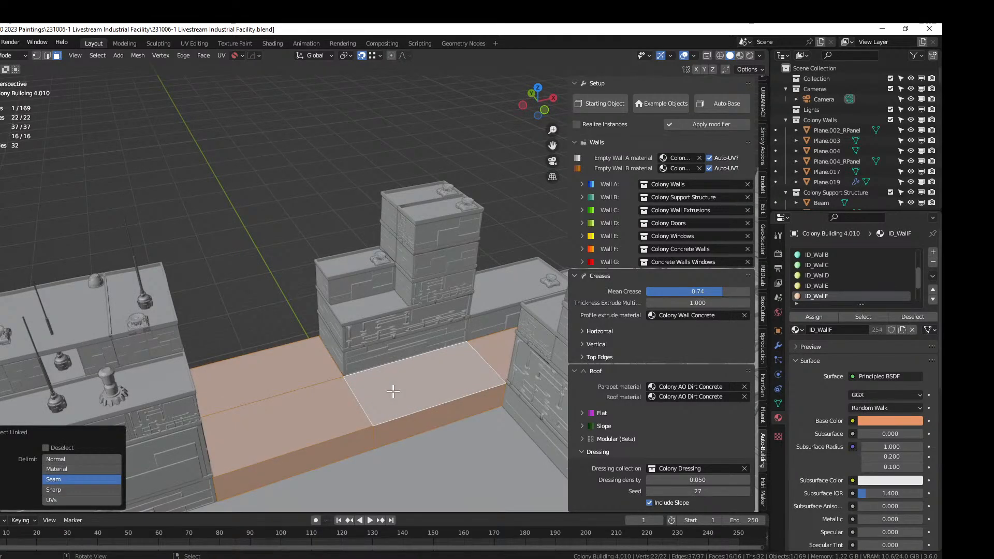
Isolate the low block in local view and add three loop cuts across its first end section
key("KP_Divide")
scroll(373, 399, "up", 2)
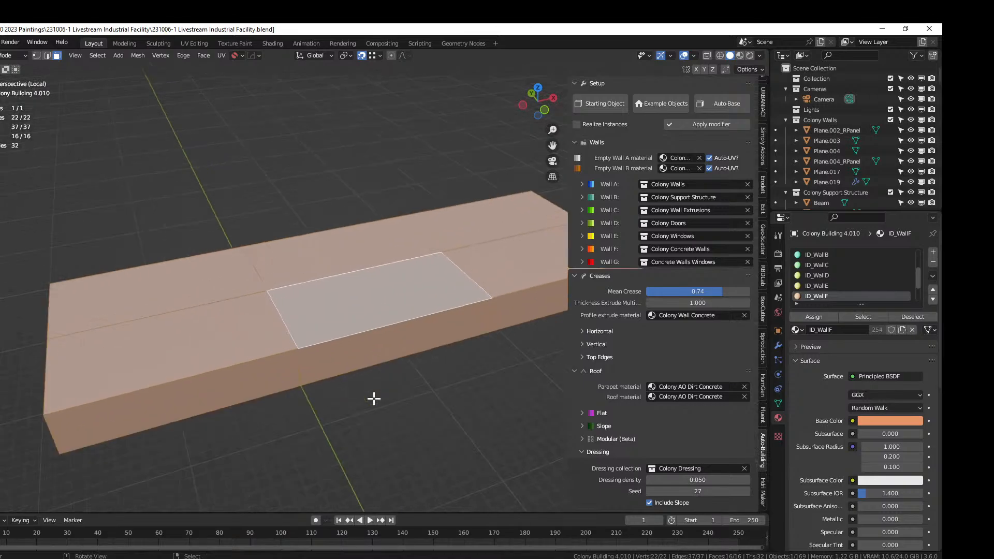
middle_click_drag(373, 399, 340, 355)
left_click(221, 305)
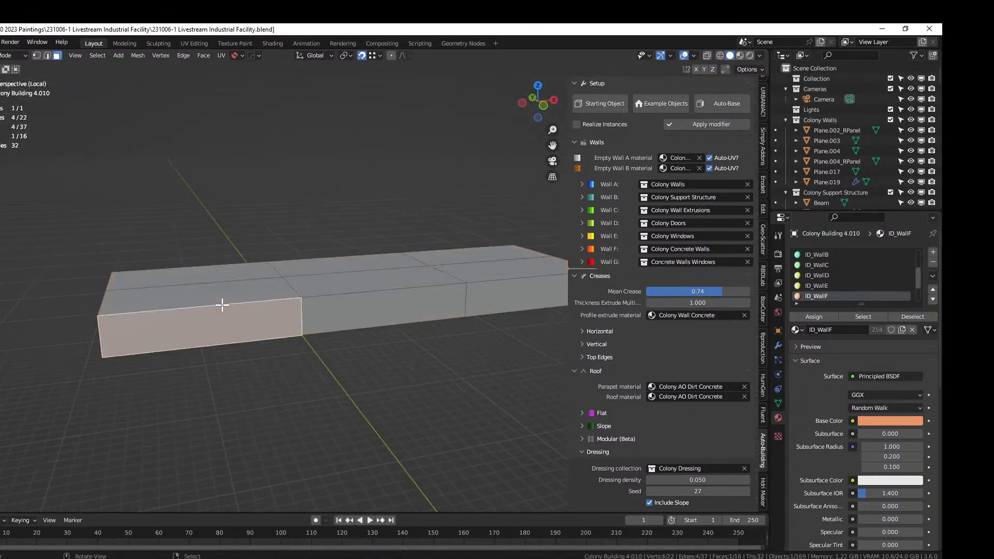
key("ctrl+r")
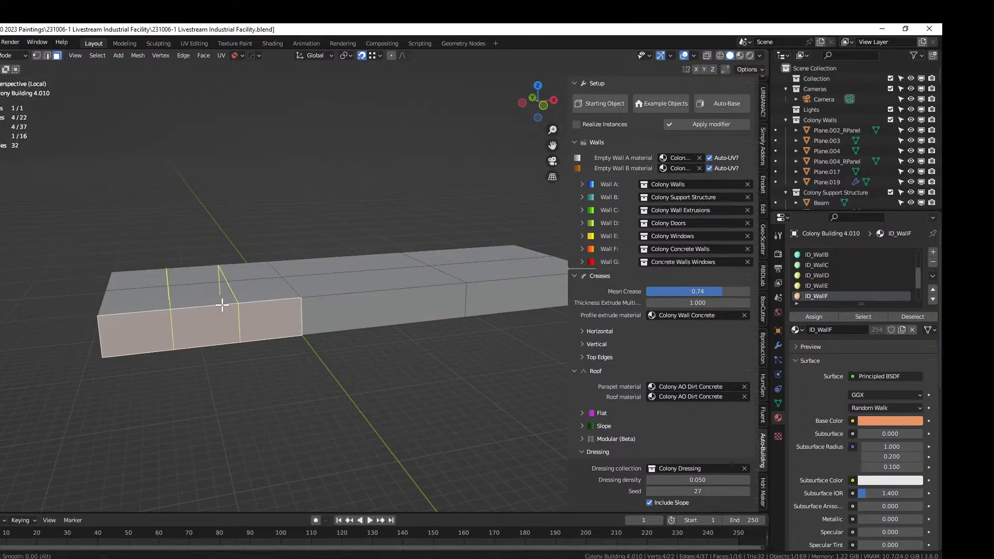
scroll(222, 305, "up", 2)
left_click(222, 305)
right_click(222, 305)
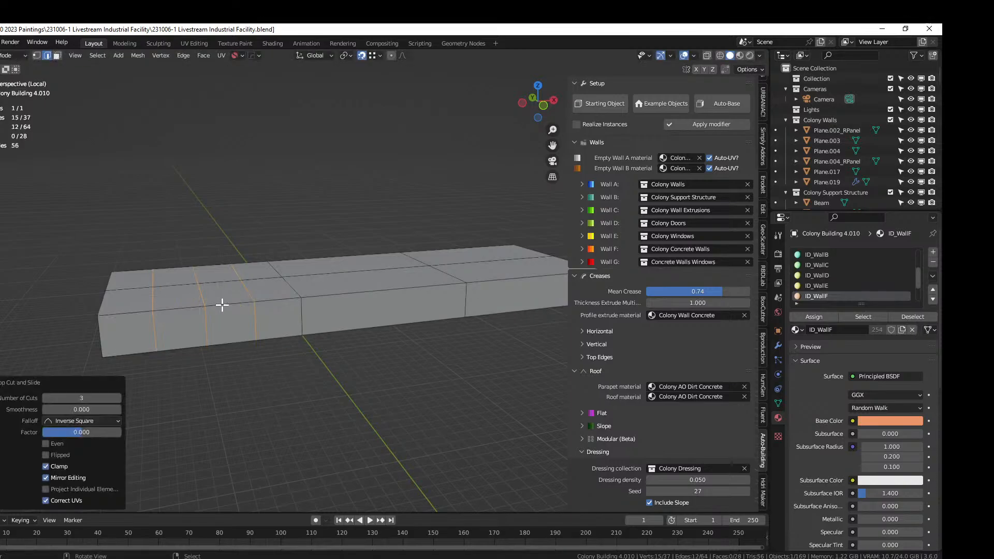
Add three loop cuts each across the middle and far sections of the low block
key("ctrl+r")
left_click(388, 291)
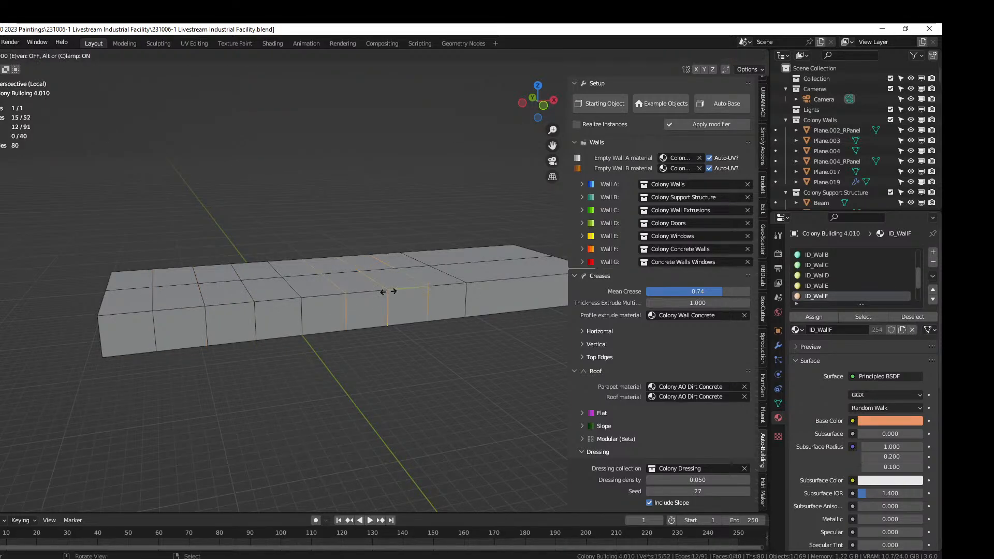
right_click(488, 282)
left_click(487, 281)
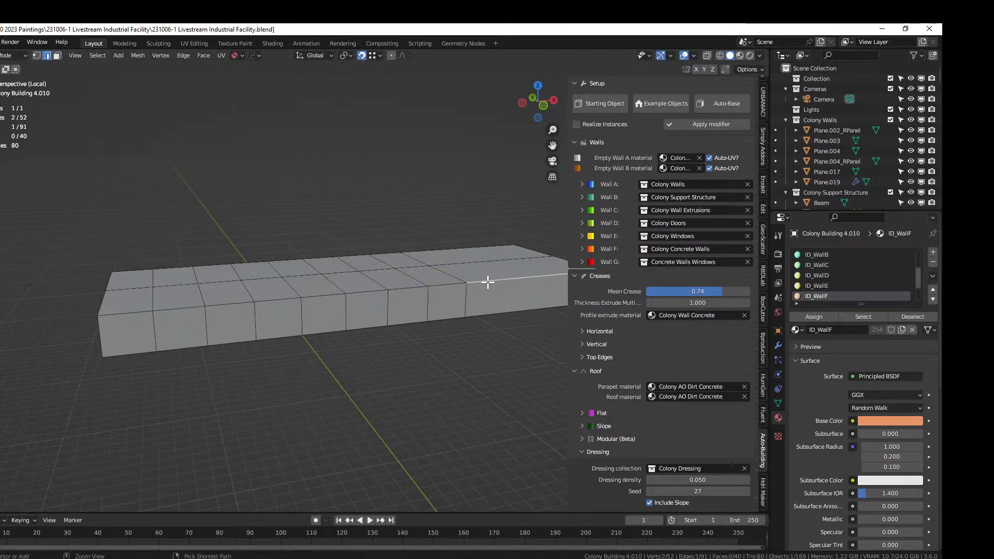
key("ctrl+r")
left_click(488, 281)
right_click(487, 281)
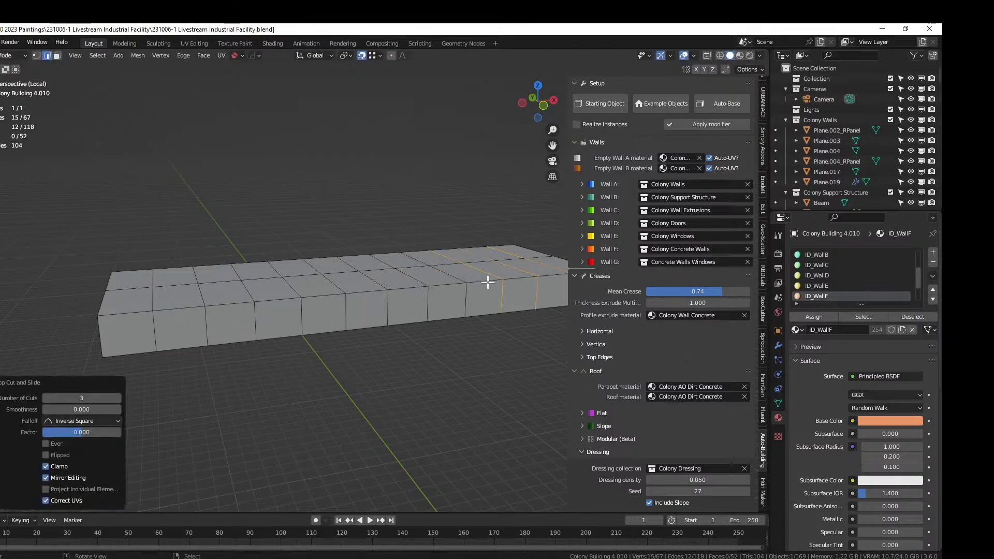
Add a single lengthwise loop cut through the middle of each half of the low block
key("Tab")
middle_click_drag(452, 284, 449, 332)
key("Tab")
left_click(361, 454)
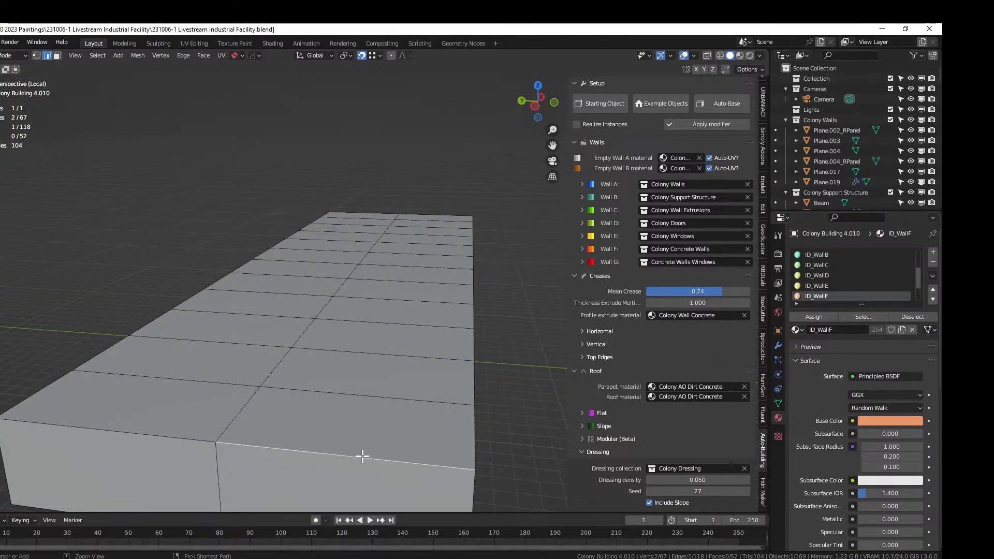
key("ctrl+r")
left_click(362, 455)
right_click(362, 455)
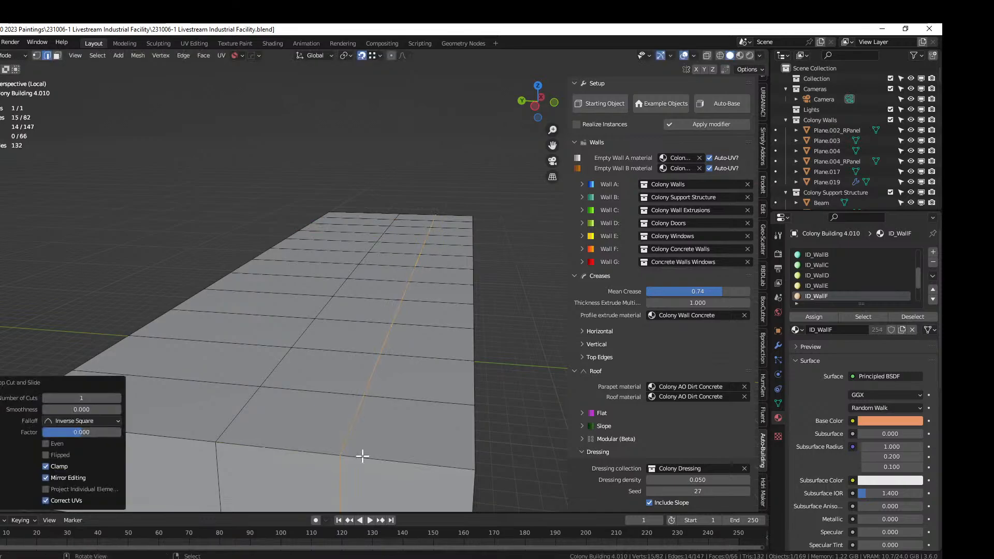
middle_click_drag(271, 425, 233, 417)
left_click(250, 399)
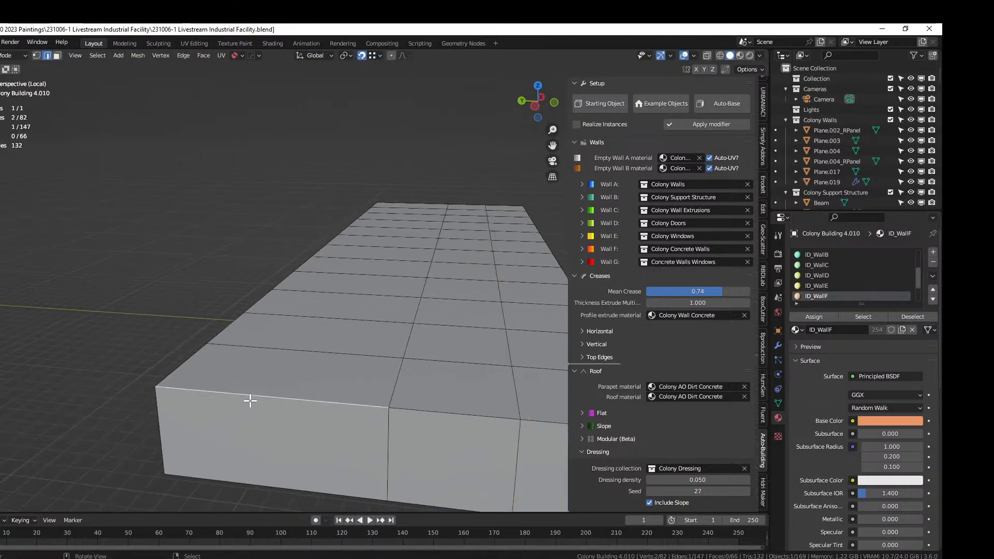
key("ctrl+r")
left_click(250, 401)
right_click(250, 401)
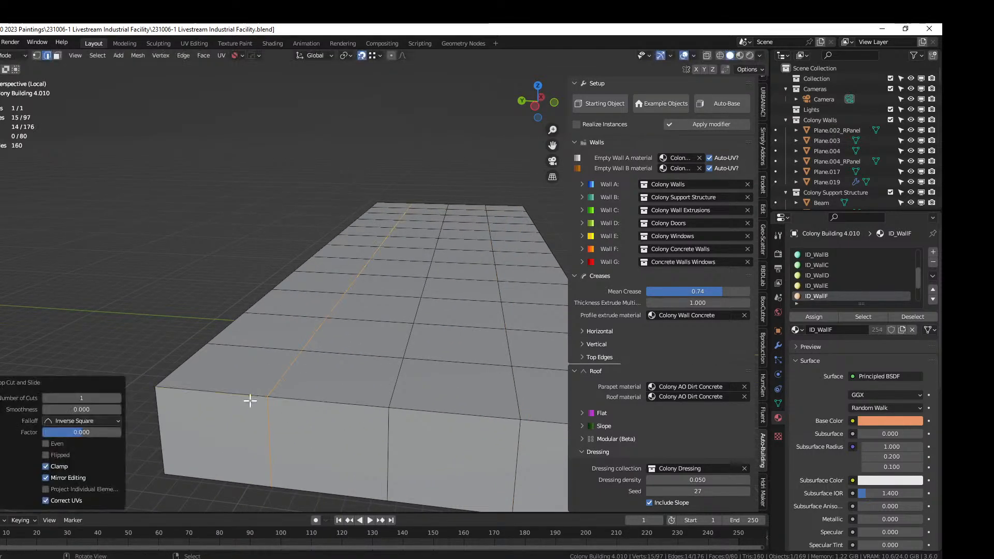
Select the whole ring of side faces on the low block and assign the ID_WallA material to it
key("Tab")
mouse_move(250, 401)
middle_mouse_down()
mouse_move(270, 394)
mouse_move(247, 385)
middle_mouse_up()
scroll(226, 318, "down", 4)
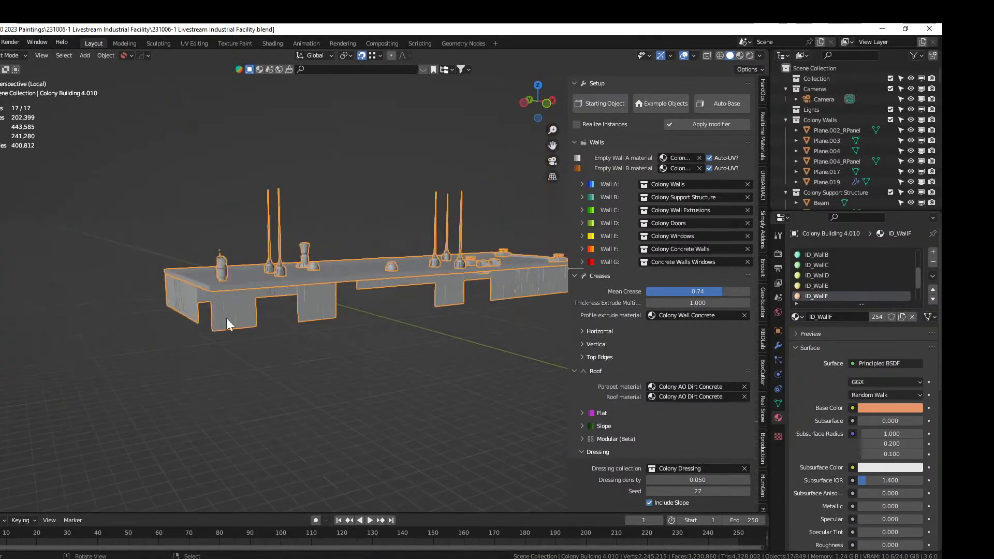
key("Tab")
key("3")
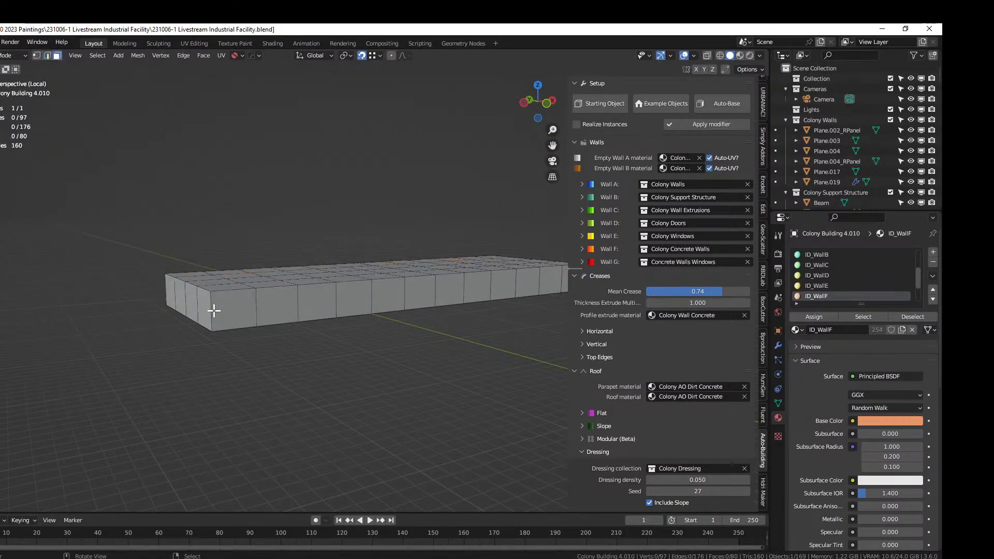
left_click(213, 309)
left_click(213, 311, "alt")
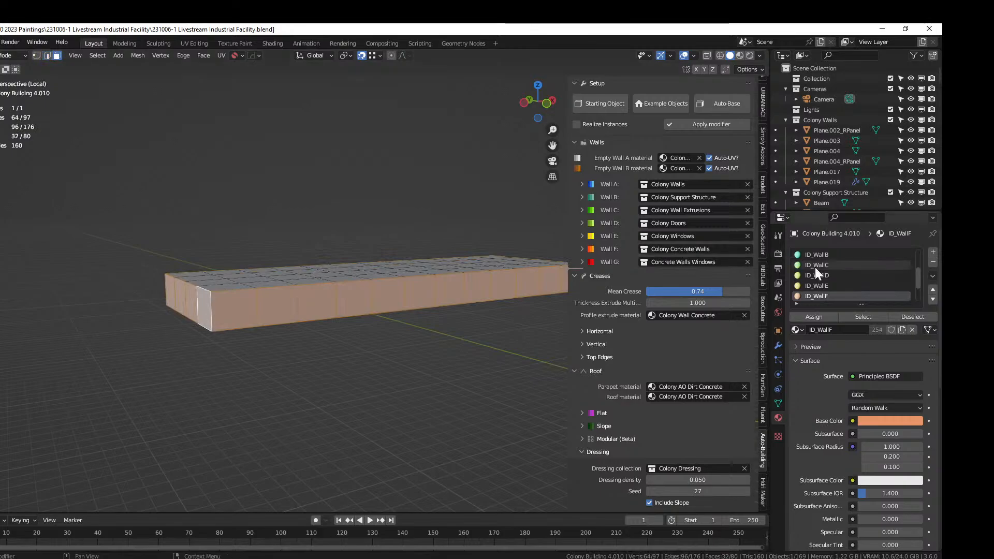
scroll(831, 281, "up", 2)
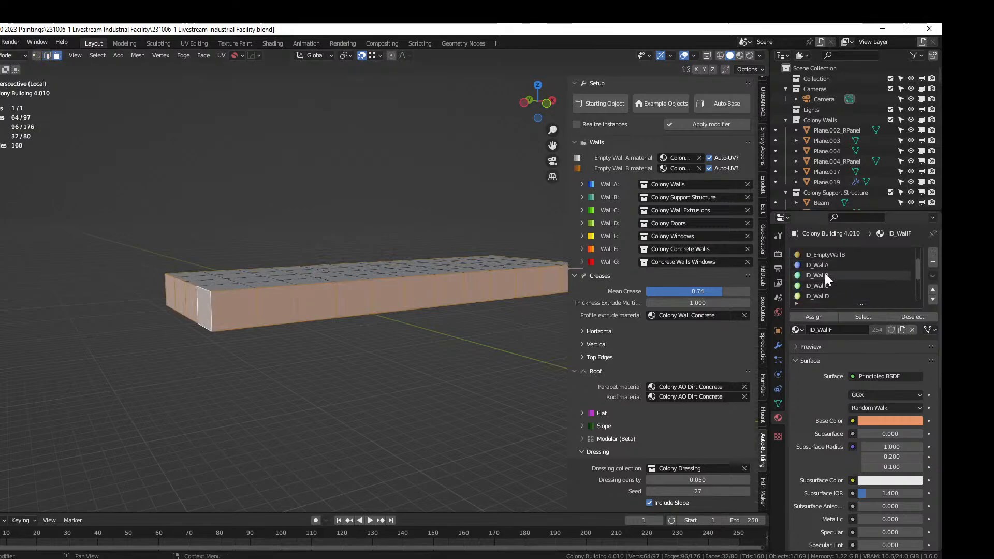
left_click(824, 265)
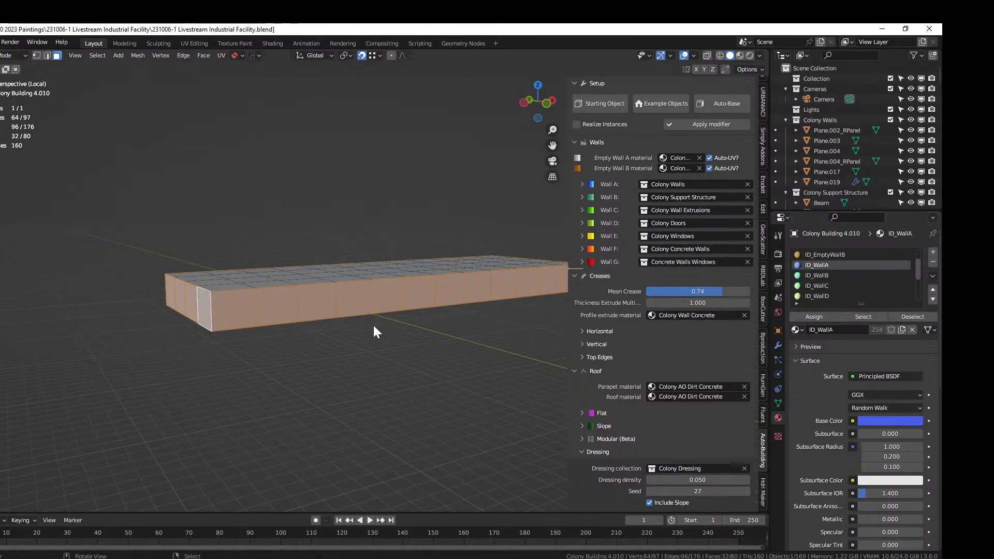
Leave local view and examine the low building's generated walls and roof dressing among the surrounding buildings
key("Tab")
middle_click_drag(380, 325, 317, 338)
scroll(327, 336, "down", 3)
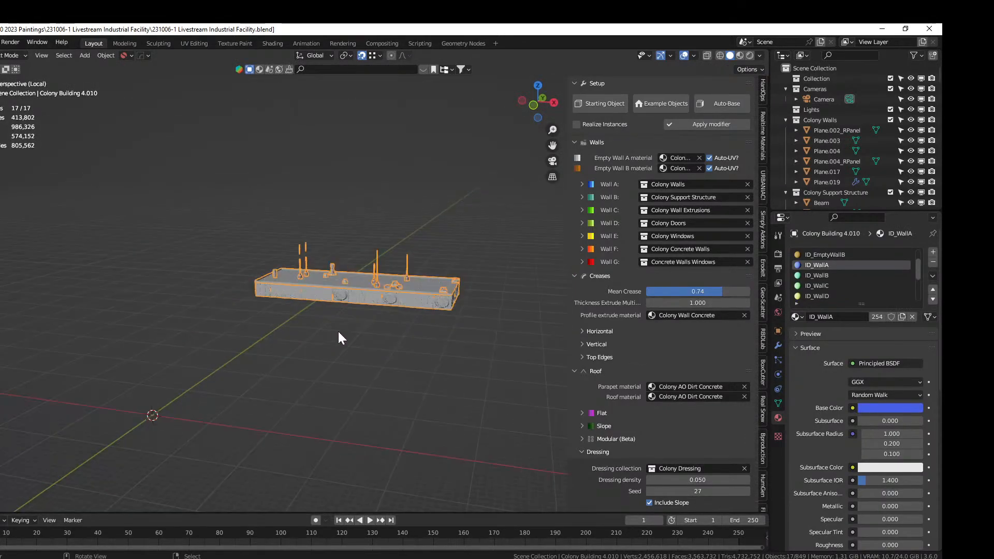
scroll(337, 331, "up", 2)
key("KP_Divide")
middle_click_drag(351, 331, 450, 333)
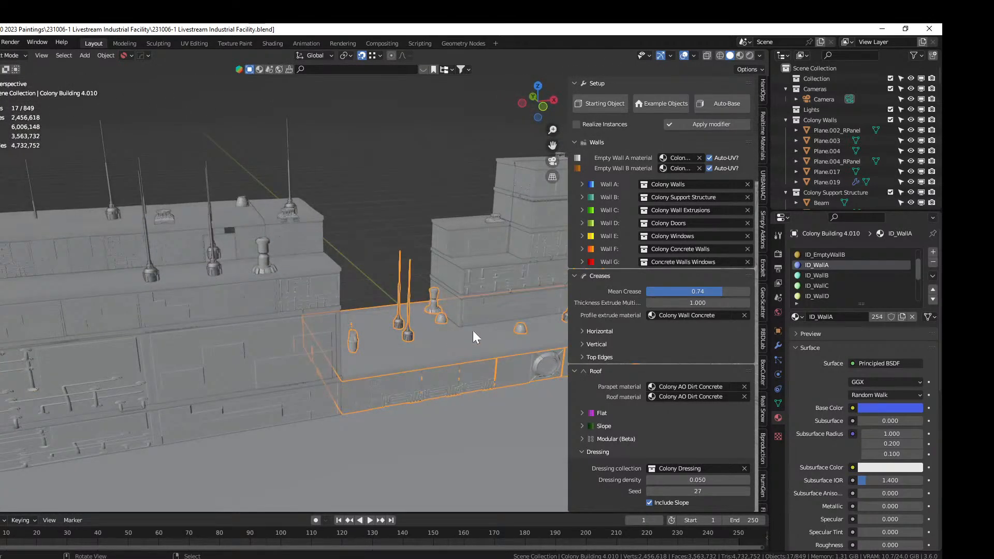
middle_click_drag(473, 331, 329, 369)
scroll(605, 386, "down", 2)
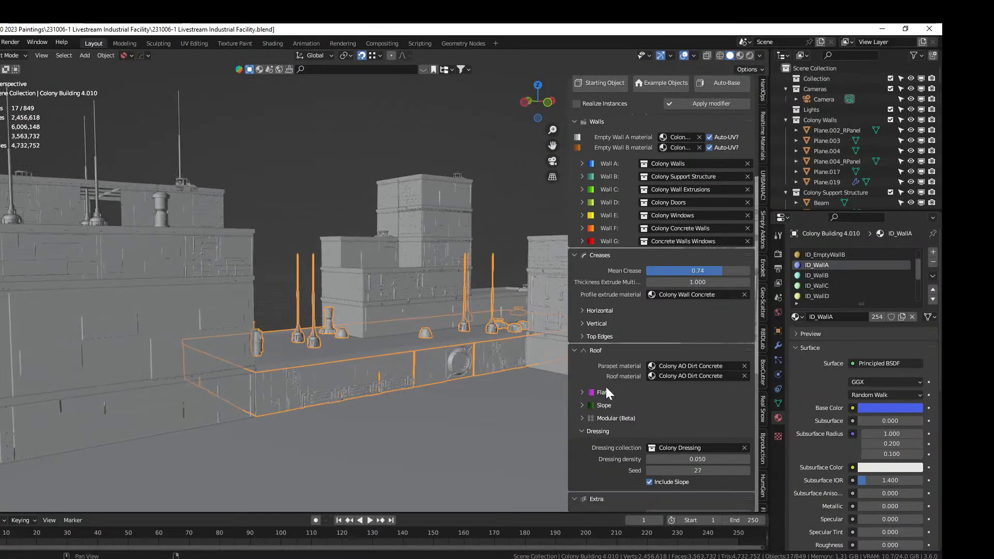
scroll(314, 358, "down", 5)
middle_click_drag(359, 363, 307, 376)
scroll(315, 371, "down", 3)
scroll(318, 362, "up", 2)
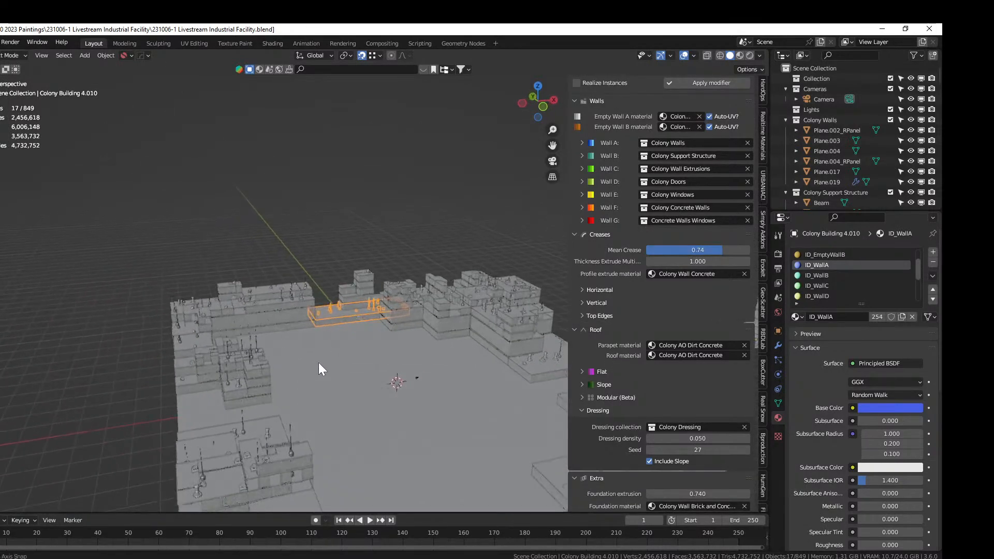
scroll(425, 330, "up", 2)
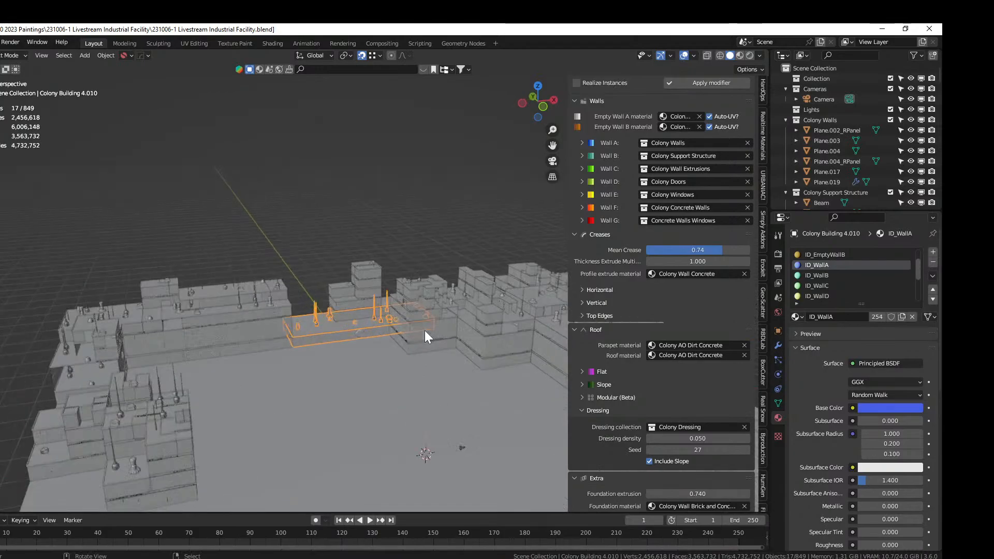
middle_click_drag(387, 331, 389, 316)
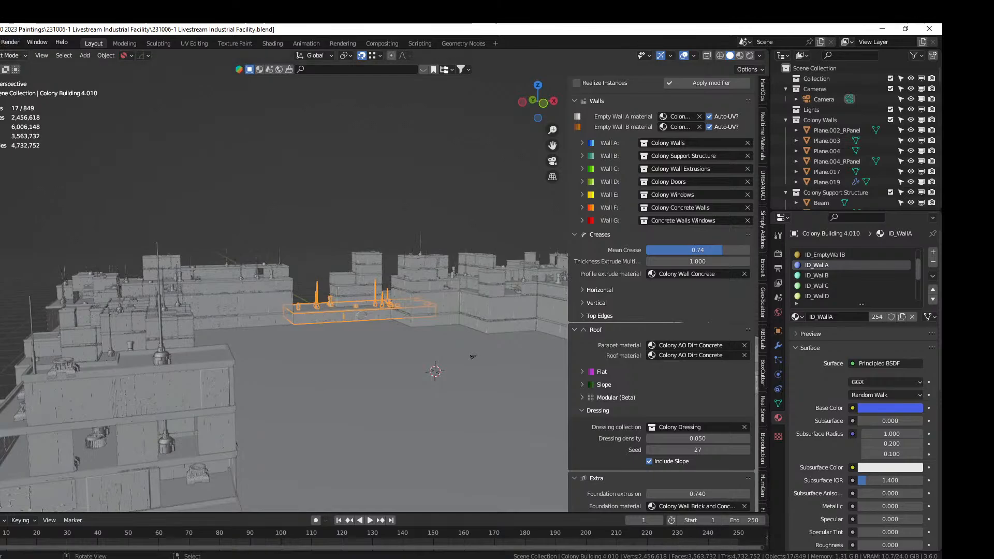
Revert the scene through the undo history to the (De)select All entry before the split by loose parts
left_click(1, 42)
mouse_move(11, 77)
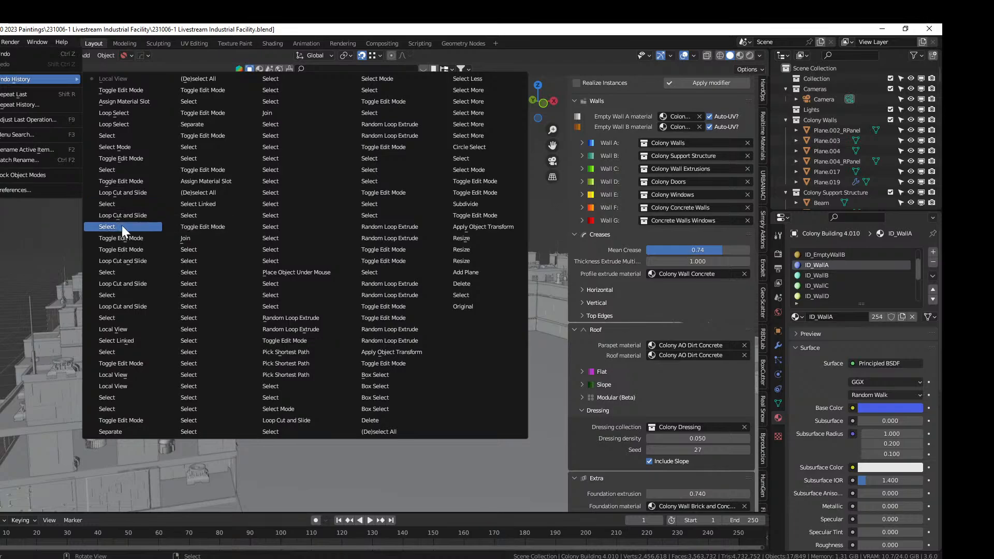
left_click(216, 78)
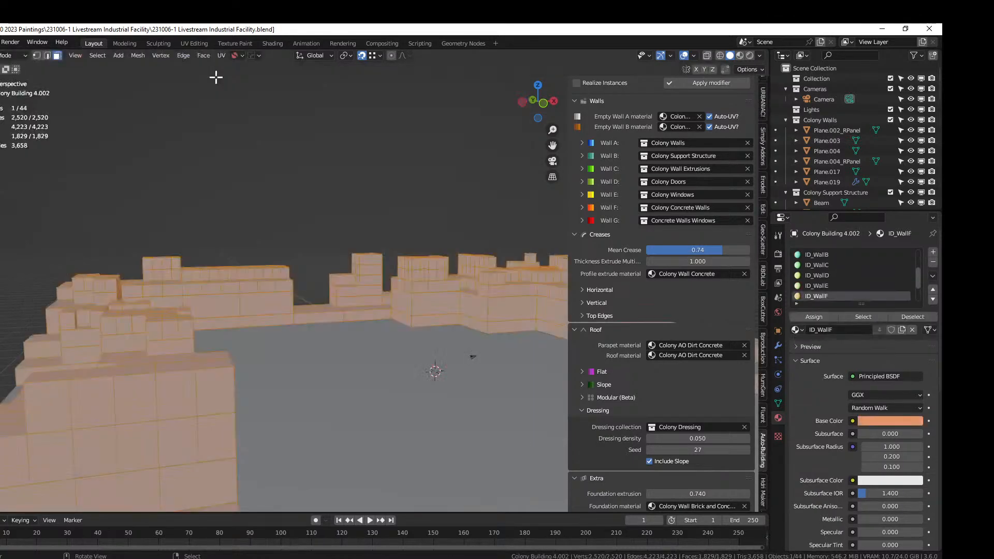
Set the combined building's roof dressing density to 0 and its foundation extrusion to 0
scroll(237, 241, "down", 5)
middle_click_drag(237, 242, 235, 248)
scroll(217, 249, "up", 2)
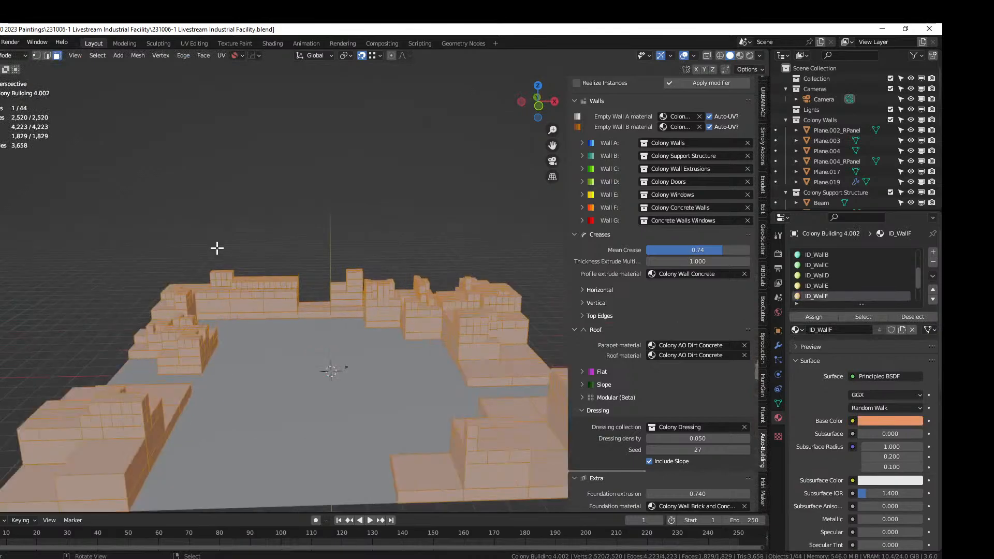
left_click_drag(668, 436, 699, 438)
left_click(710, 438)
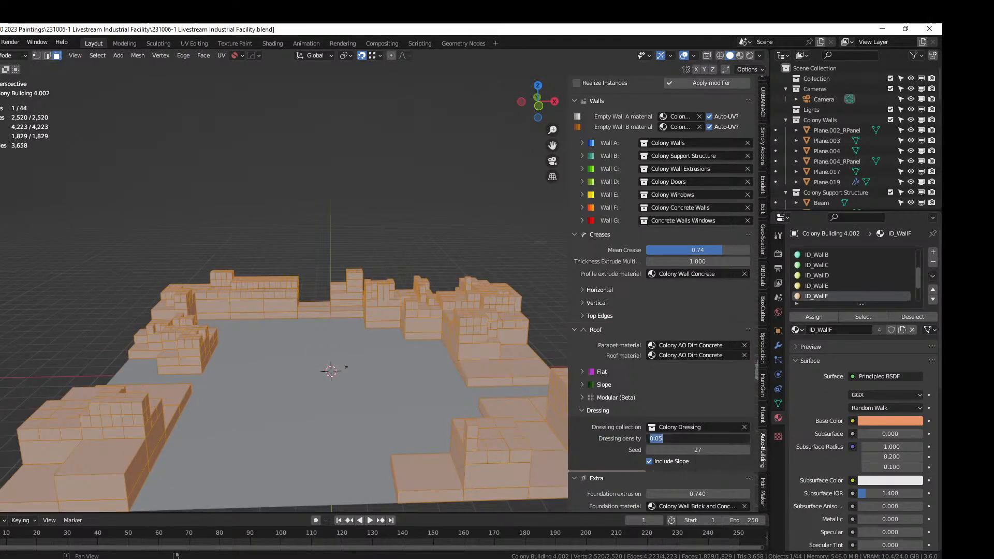
type("0")
key("Return")
scroll(621, 407, "down", 3)
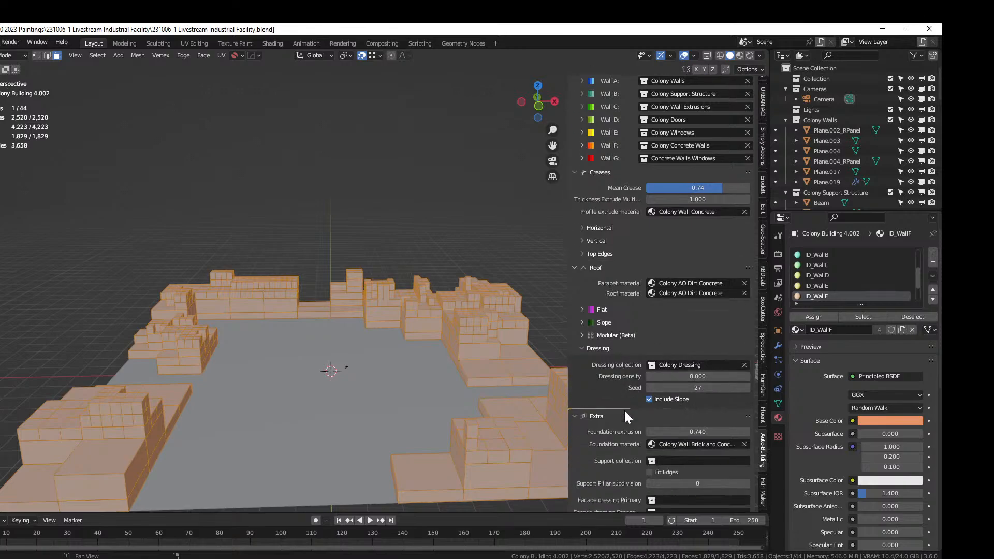
left_click(694, 432)
type("0")
key("Return")
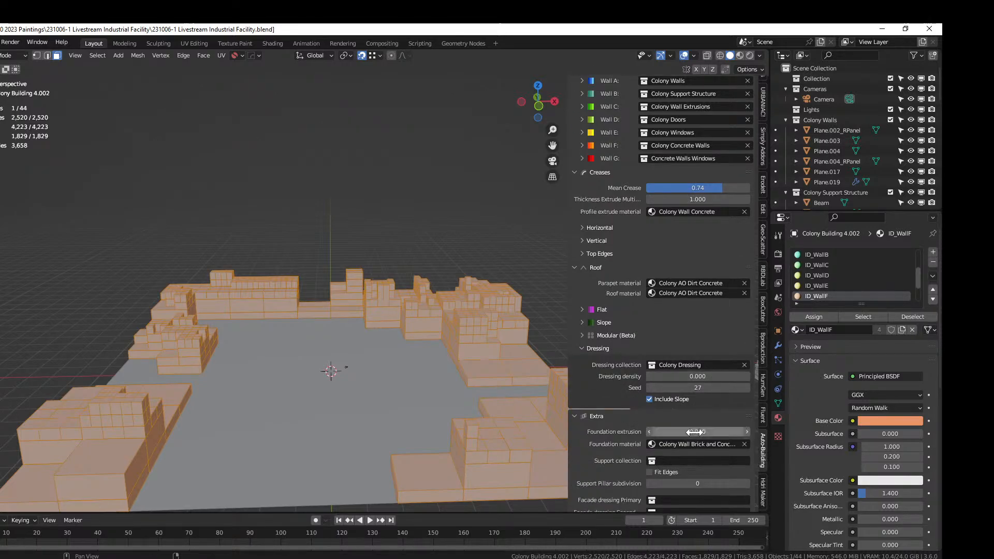
Separate all faces of the combined building into individual objects by loose parts
key("Tab")
middle_click_drag(327, 252, 319, 248)
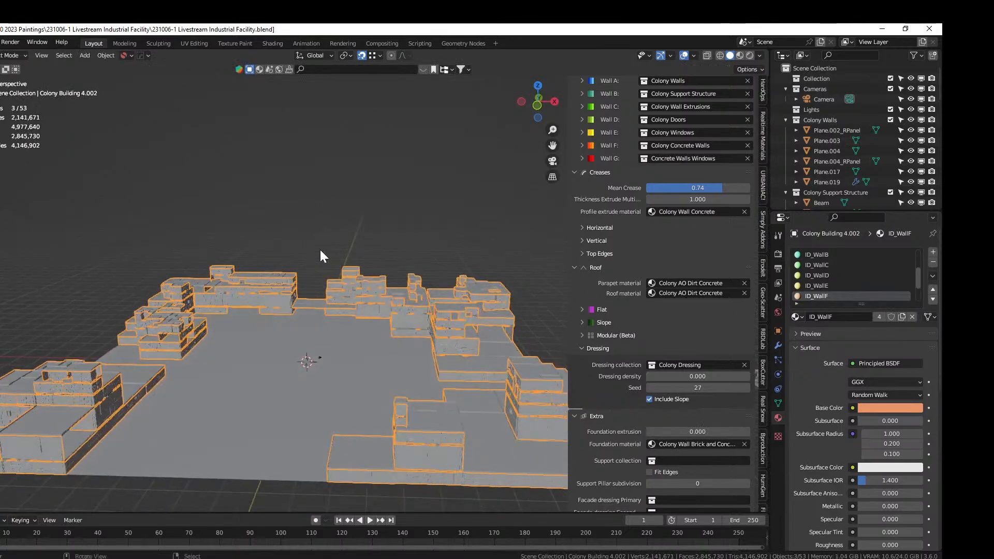
key("Tab")
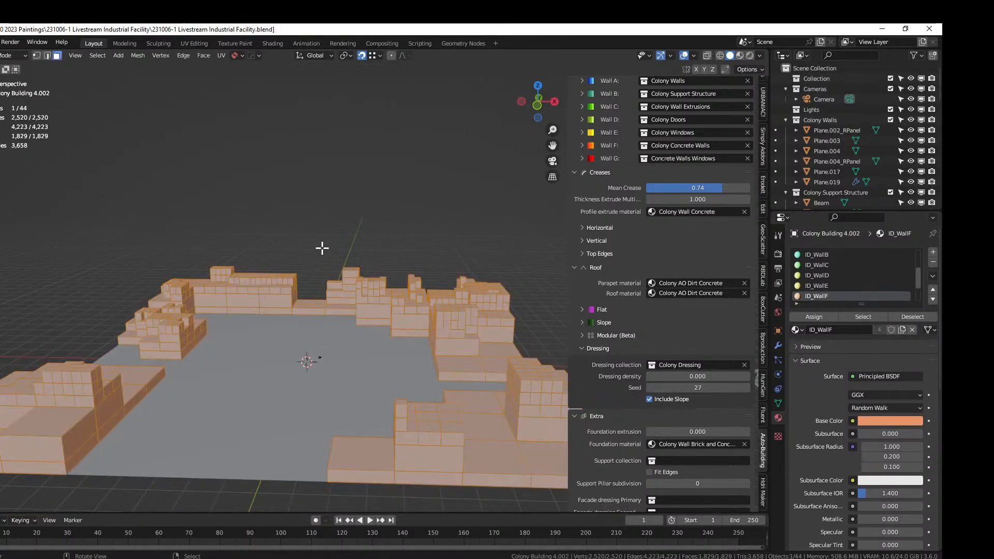
key("p")
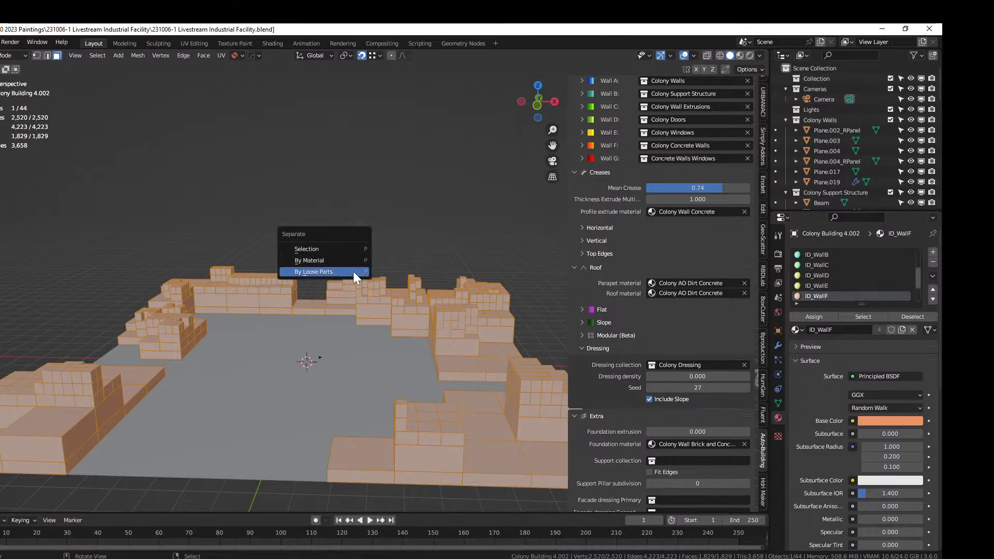
left_click(353, 272)
key("Tab")
middle_click_drag(365, 220, 393, 231)
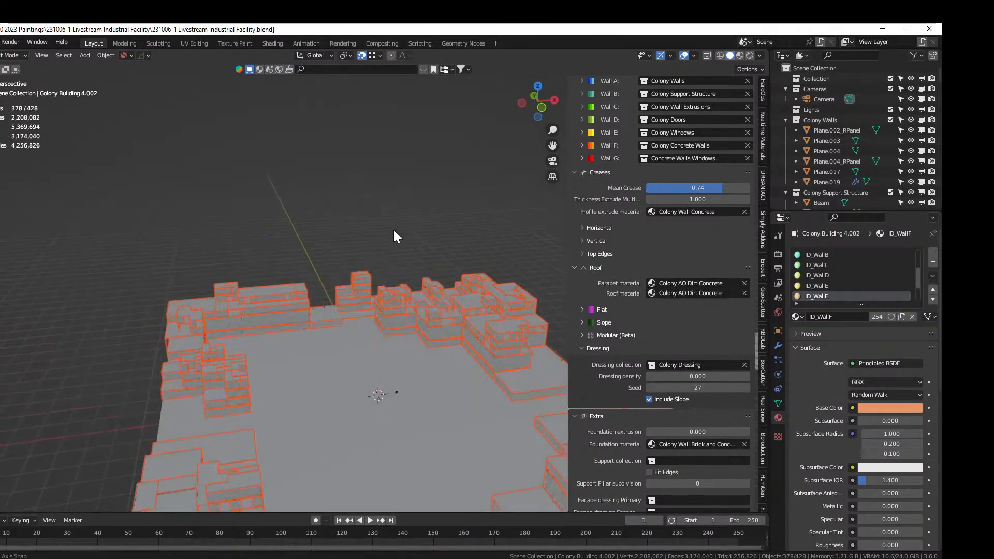
Assign the ID_WallA material to the full ring of side faces on the low block linking the taller buildings
scroll(391, 243, "up", 3)
left_click(312, 352)
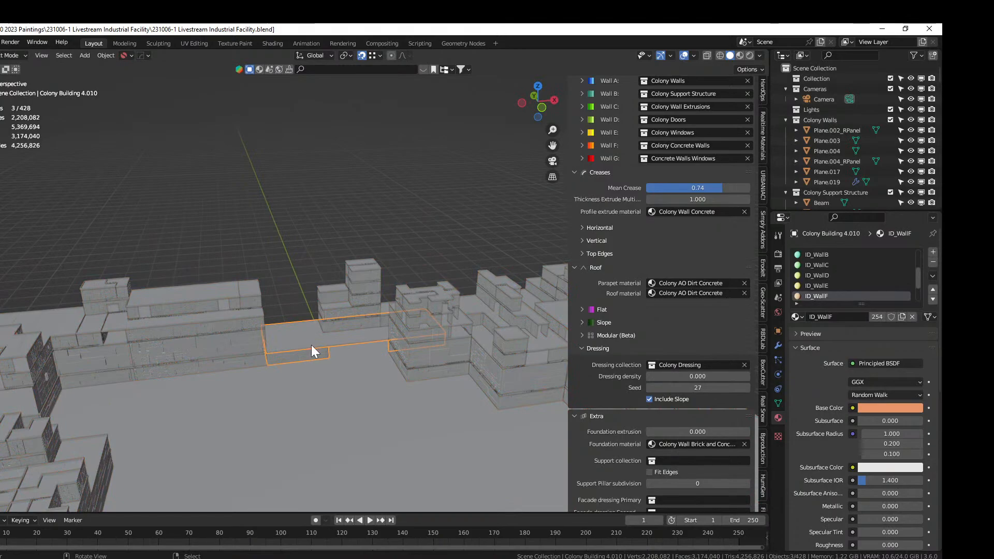
key("KP_Divide")
key("KP_Divide")
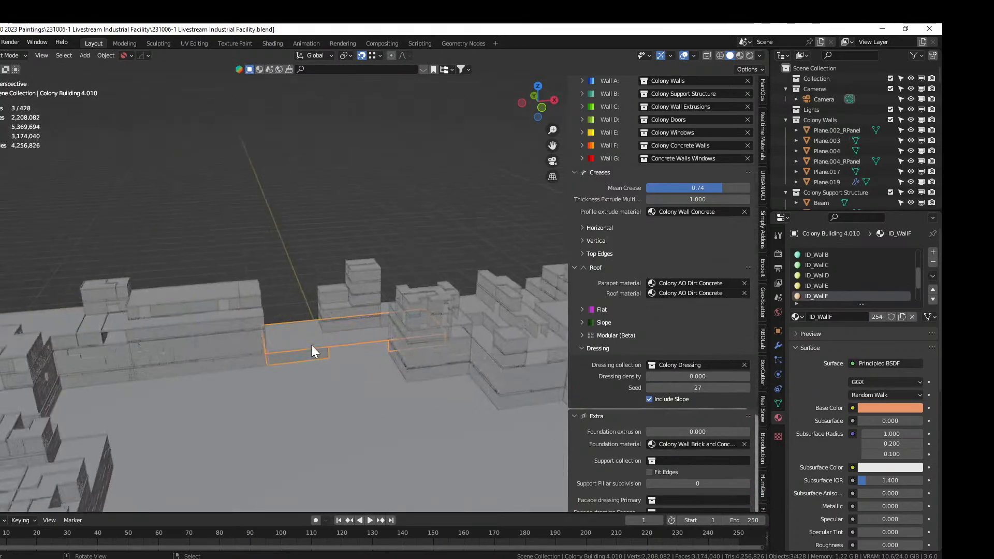
key("Tab")
left_click(249, 308)
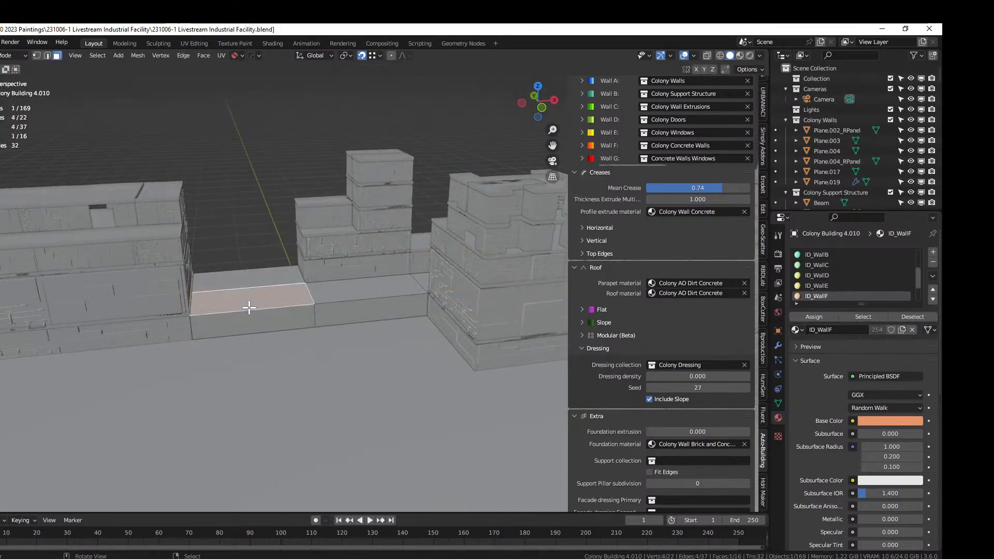
right_click(311, 315, "alt+shift")
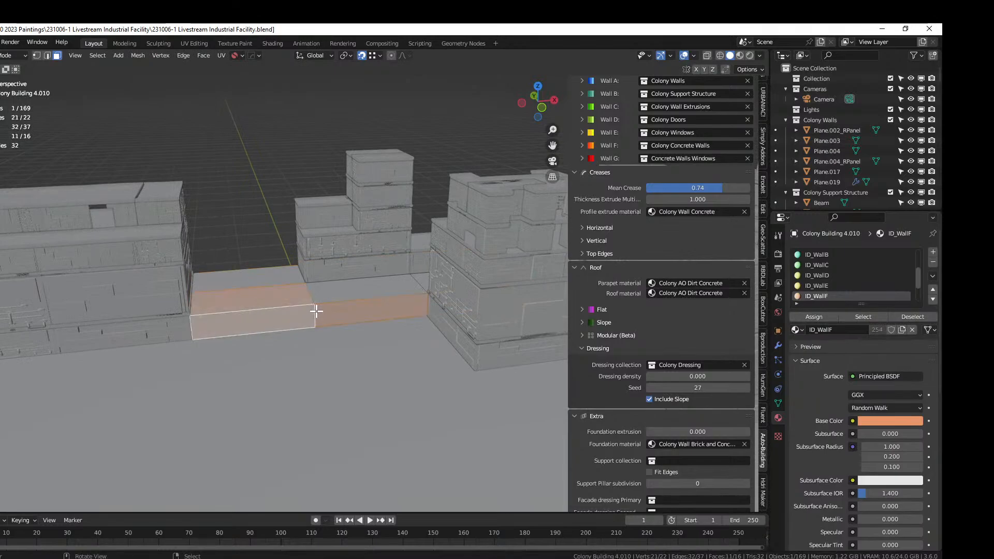
right_click(316, 312)
right_click(316, 312, "alt+shift")
left_click(317, 312, "alt")
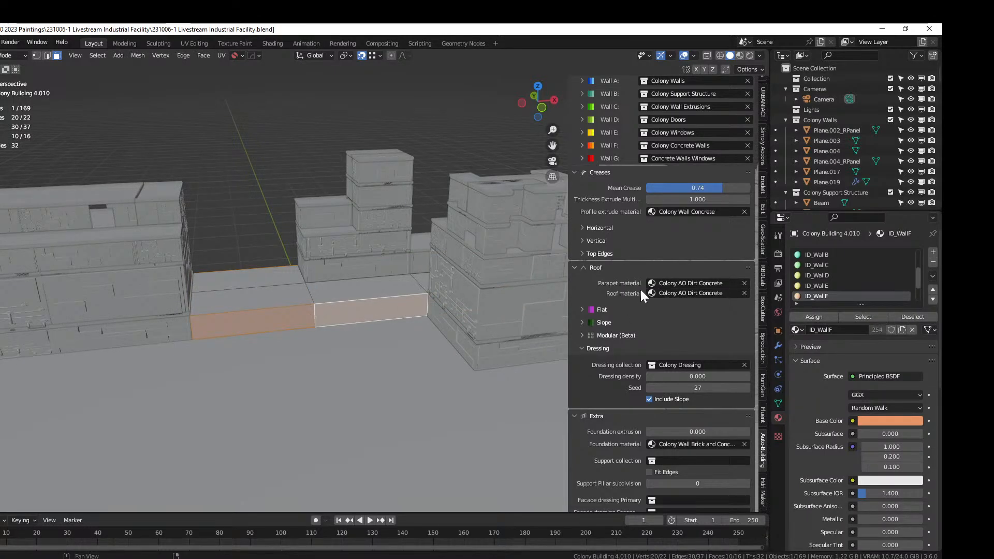
scroll(828, 264, "up", 3)
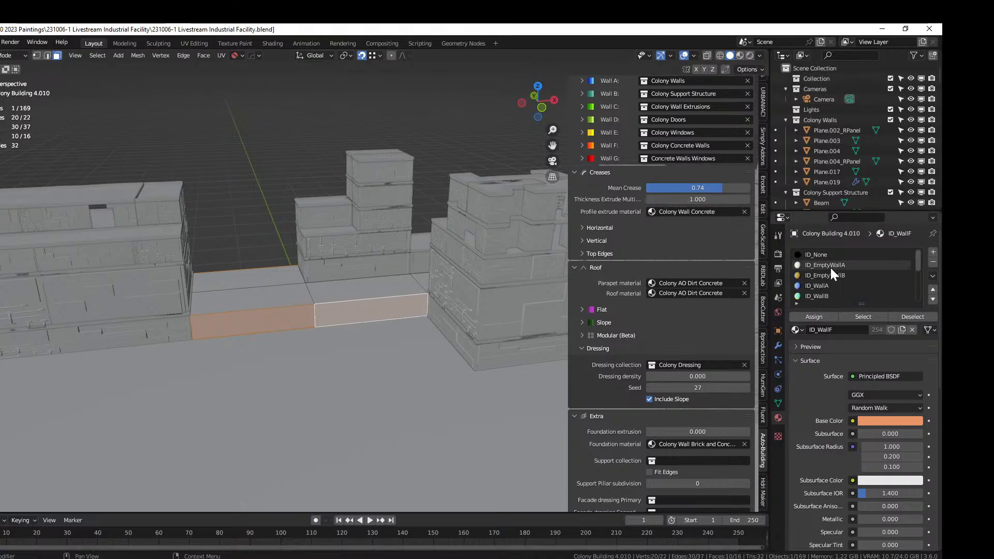
left_click(828, 285)
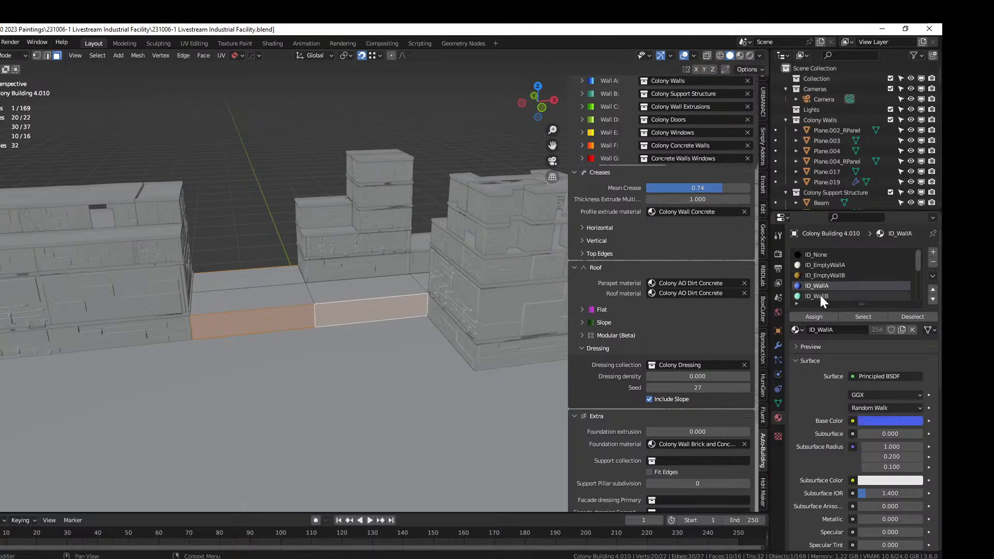
left_click(813, 317)
key("Tab")
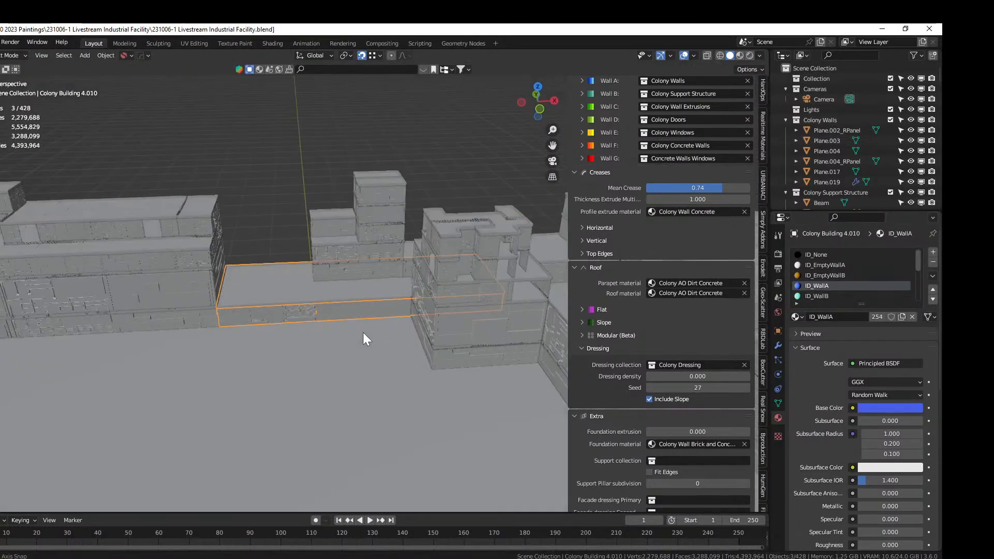
Examine the generated walls and stacked levels of the buildings from several sides around the courtyard
middle_click_drag(365, 339, 272, 301)
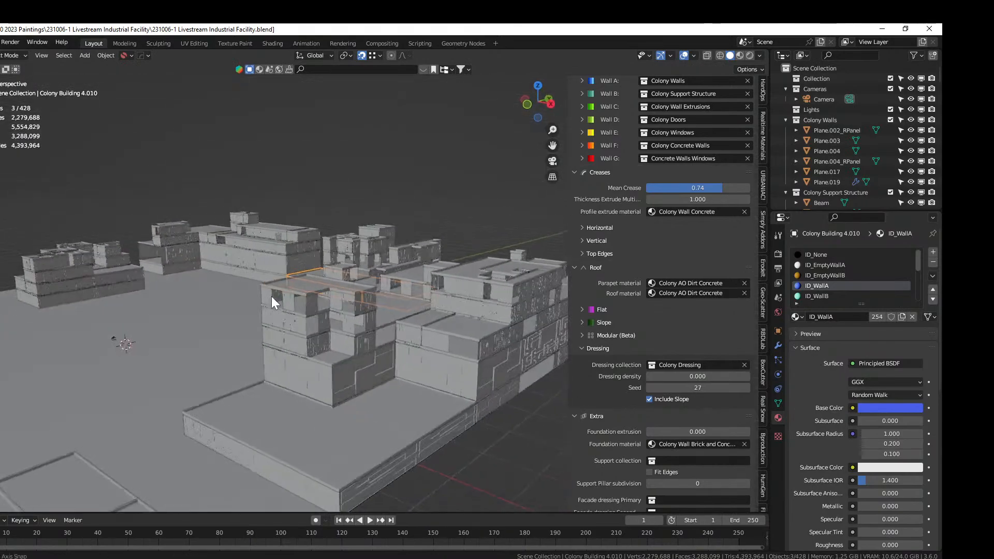
scroll(272, 298, "up", 3)
scroll(275, 299, "up", 4)
key("Tab")
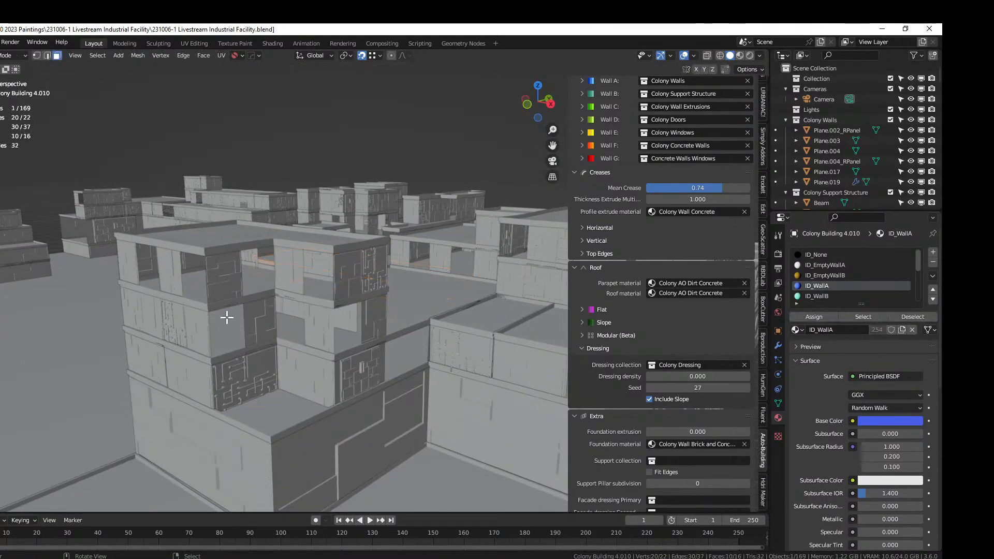
key("alt+a")
scroll(222, 299, "down", 6)
middle_click_drag(230, 299, 337, 199)
scroll(224, 321, "up", 4)
scroll(268, 331, "up", 3)
scroll(268, 330, "down", 5)
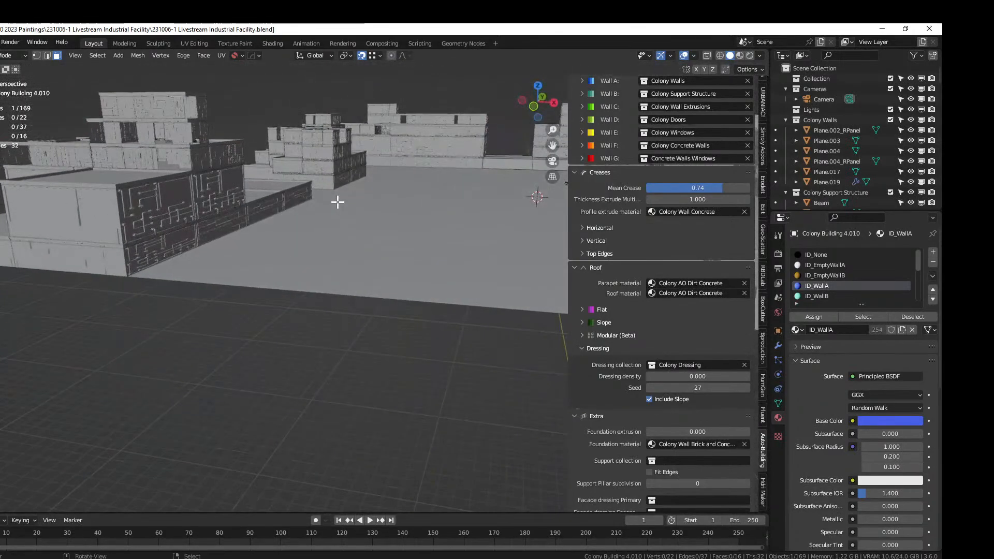
middle_click_drag(264, 228, 543, 244)
scroll(533, 242, "down", 4)
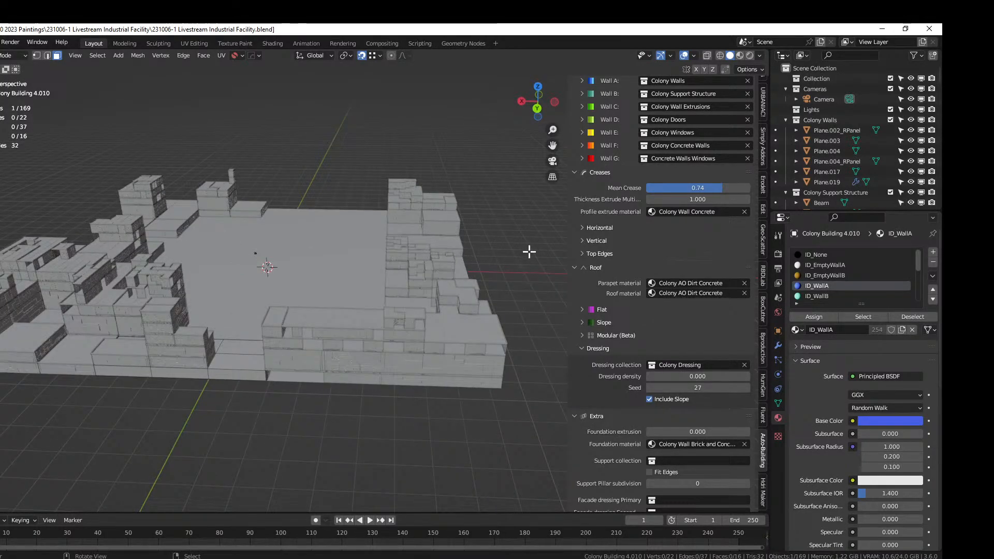
middle_click_drag(402, 231, 340, 242)
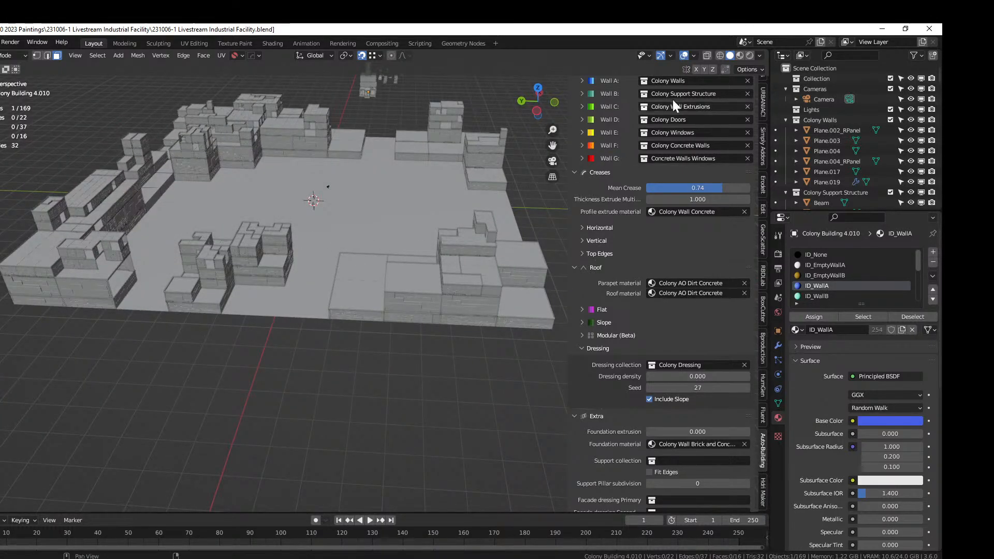
Remove the Displace modifier from Colony Building 4.010 and review the buildings around the courtyard
left_click(777, 345)
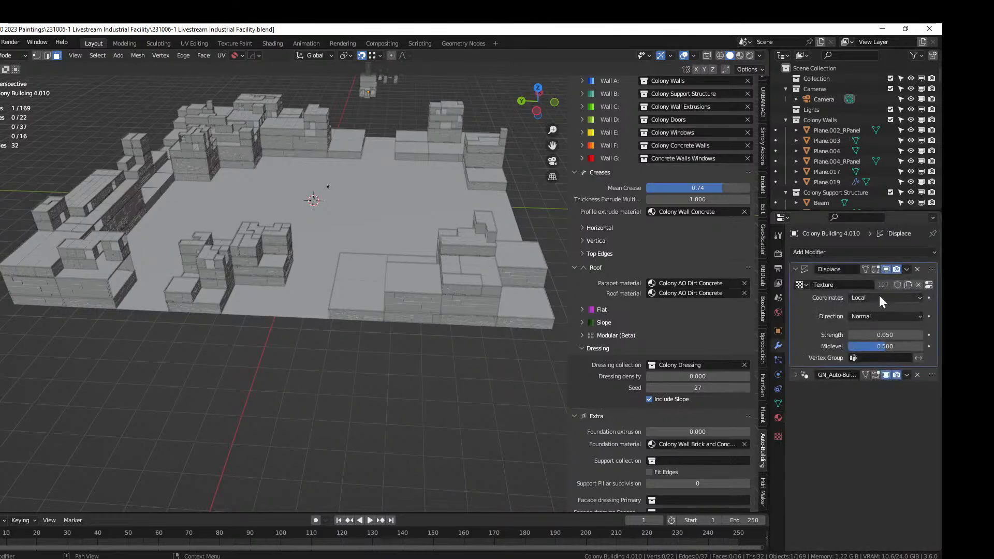
left_click(919, 270)
middle_click_drag(423, 259, 337, 285)
scroll(349, 261, "up", 3)
scroll(310, 269, "down", 5)
middle_click_drag(284, 258, 226, 309)
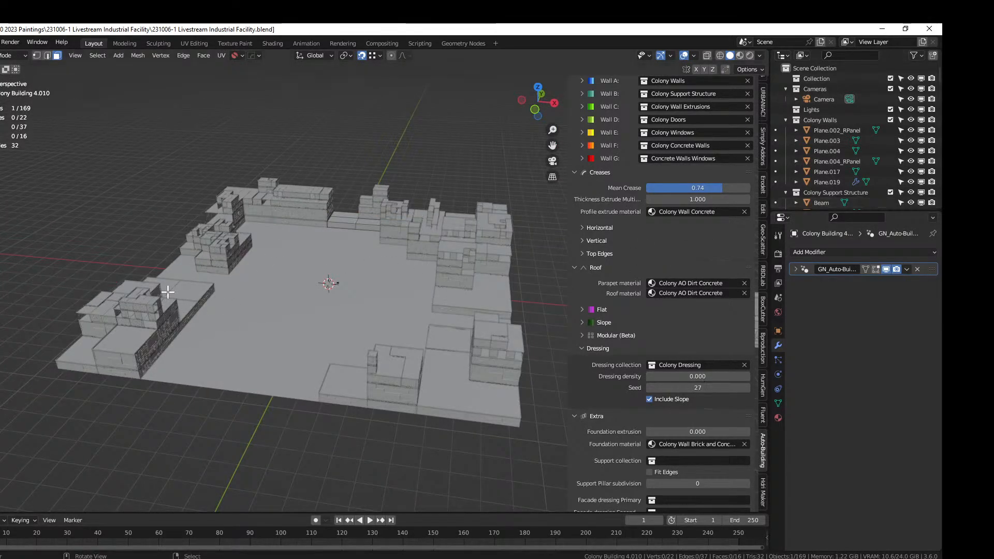
scroll(320, 326, "down", 2)
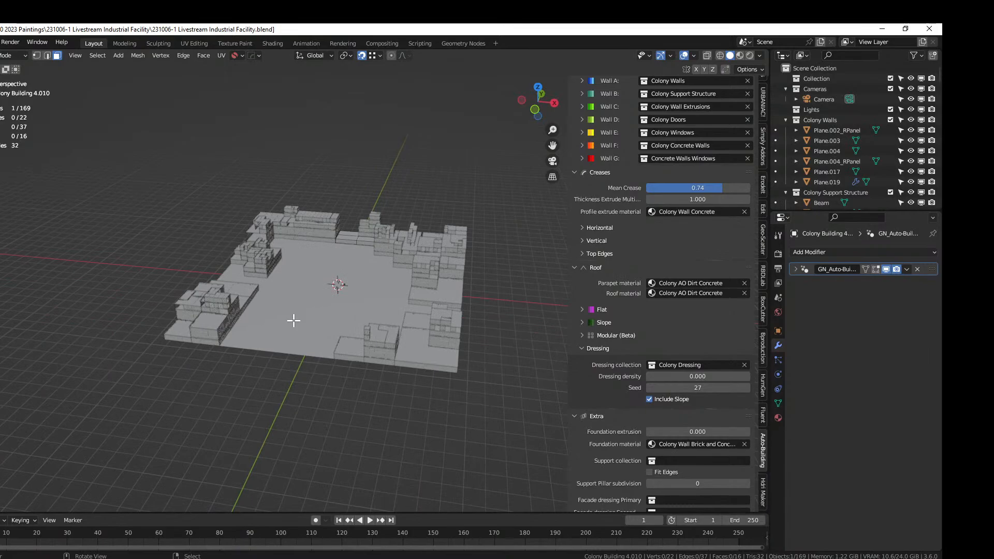
Leave mesh editing and hide the ground Plane beneath the buildings
key("Tab")
left_click(294, 313)
key("KP_Decimal")
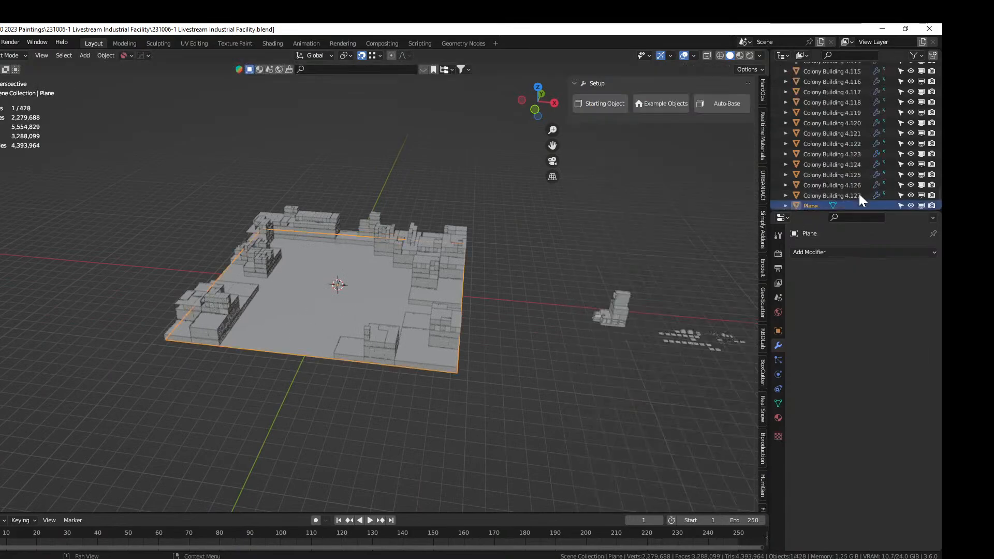
key("Delete")
scroll(453, 284, "down", 3)
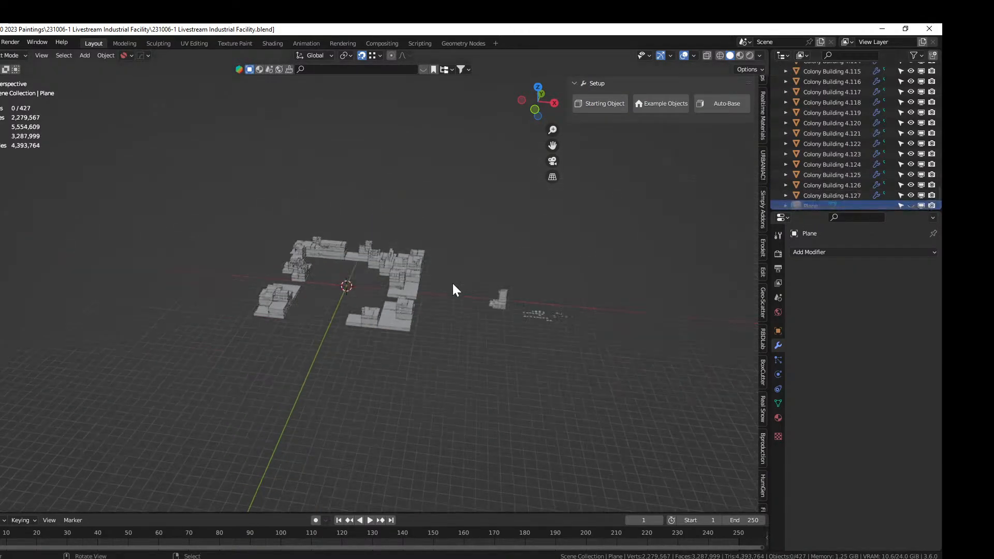
Select all separated buildings around the courtyard and join them into Colony Building 4.015, the low slab beside the corner tower
key("KP_7")
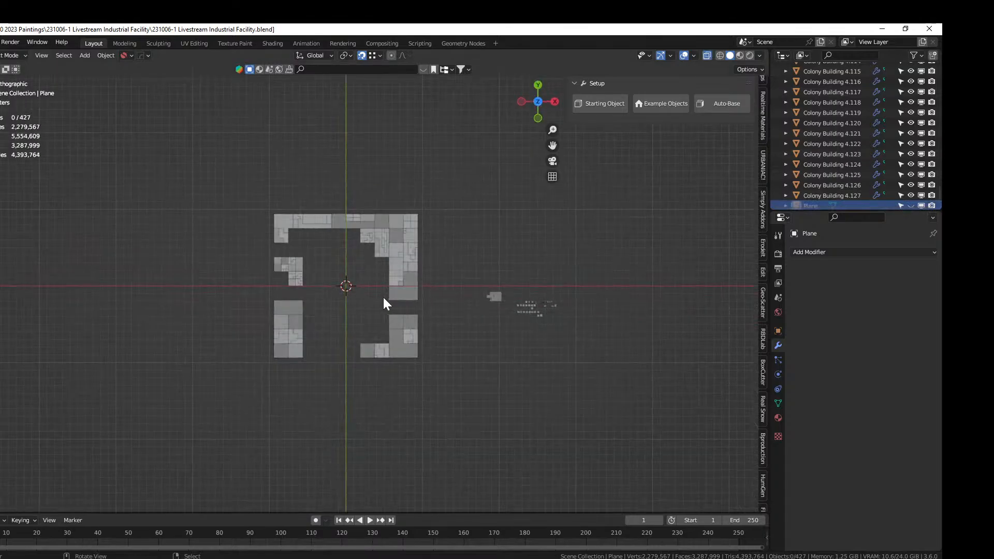
left_click_drag(244, 187, 448, 405)
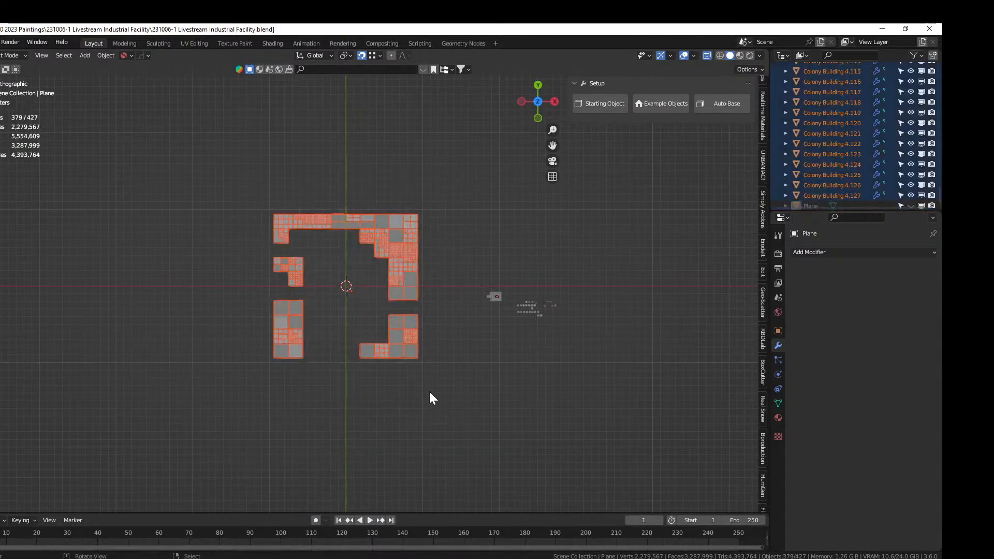
key("KP_Decimal")
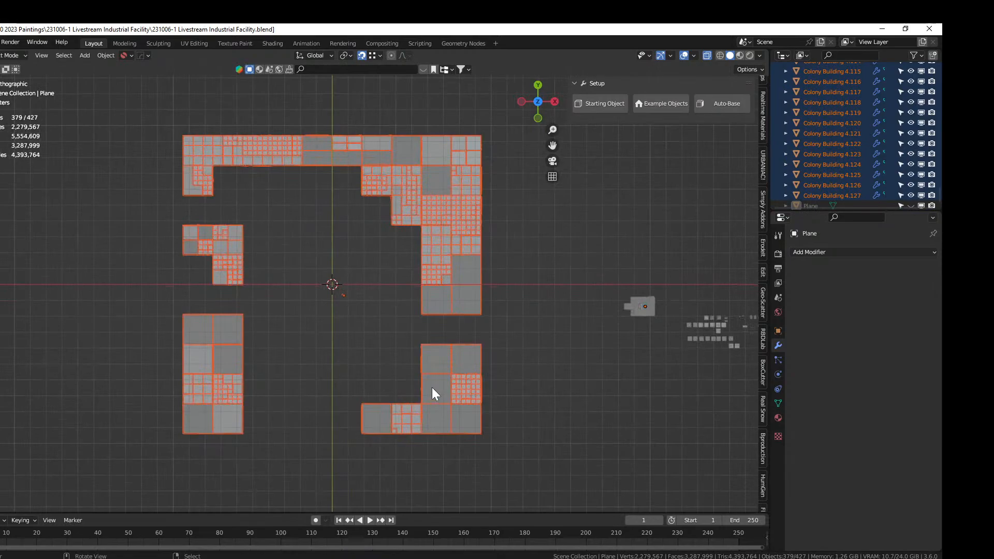
middle_click_drag(417, 374, 397, 293)
scroll(429, 300, "up", 4)
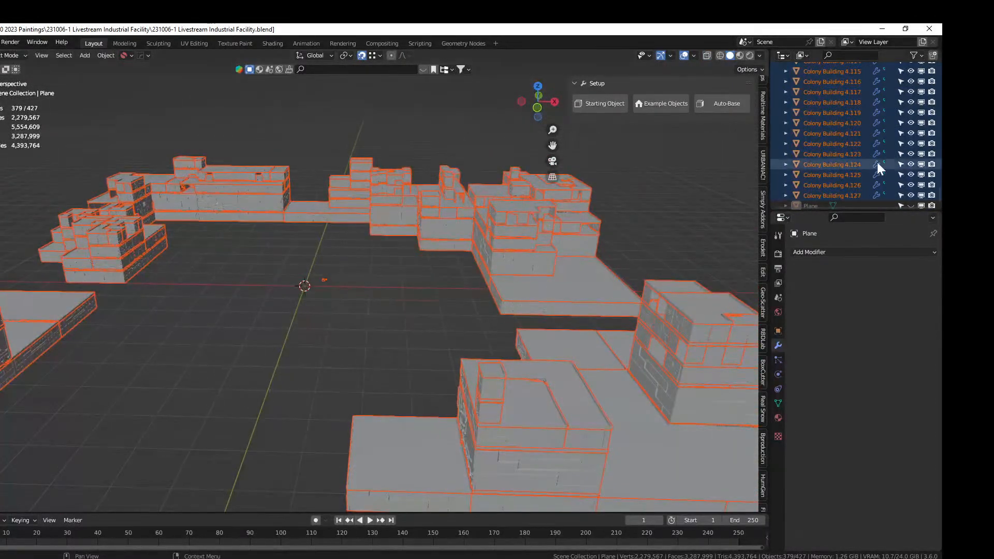
scroll(555, 281, "down", 4)
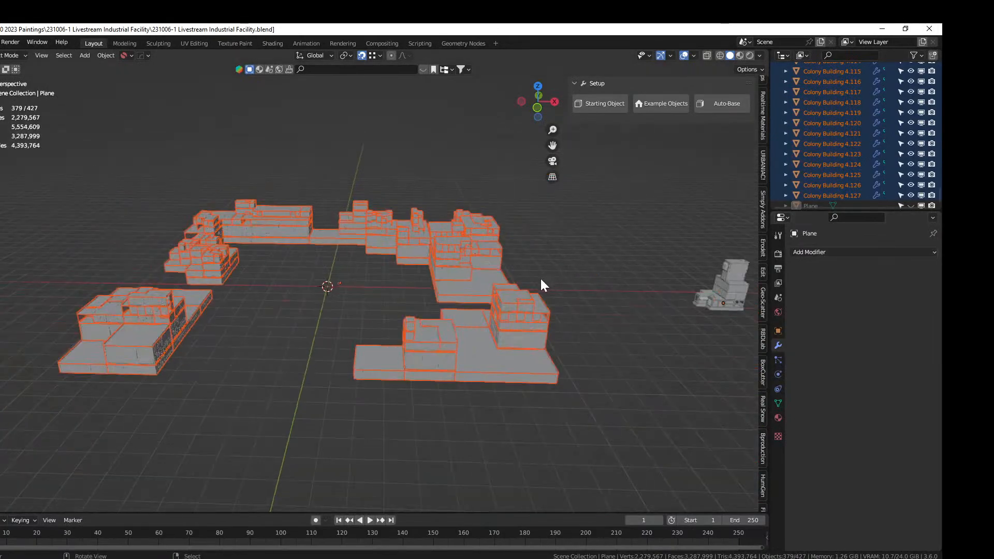
middle_click_drag(604, 315, 676, 316)
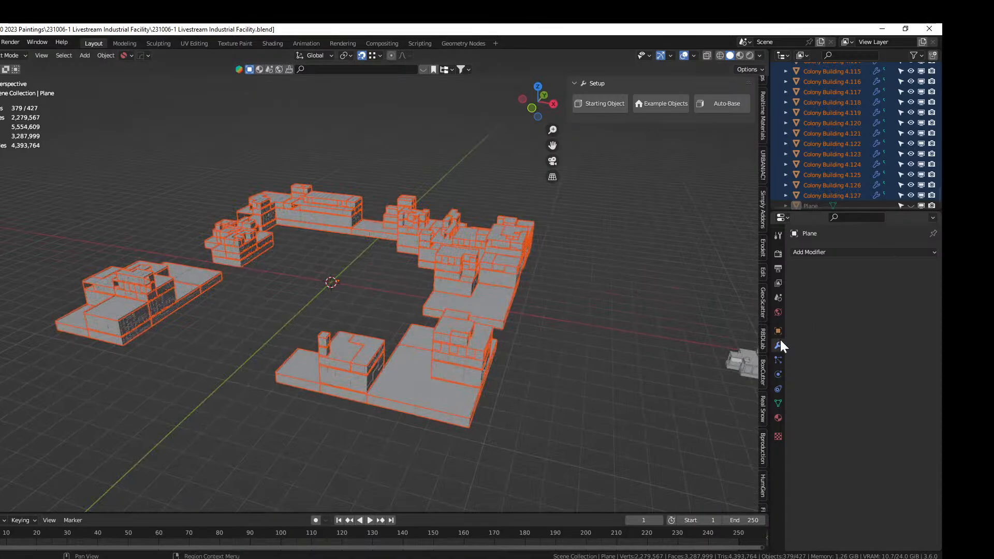
left_click(464, 326)
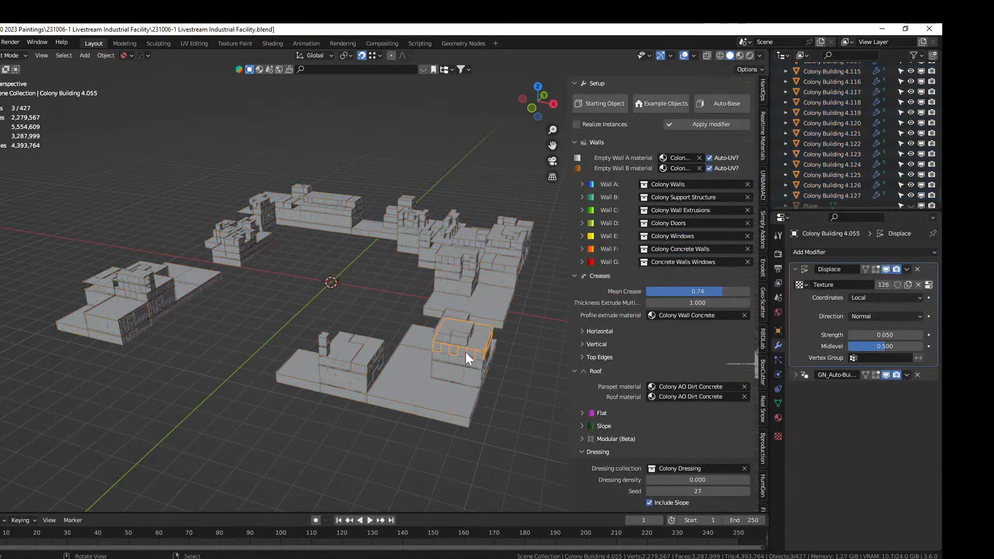
scroll(434, 344, "down", 2)
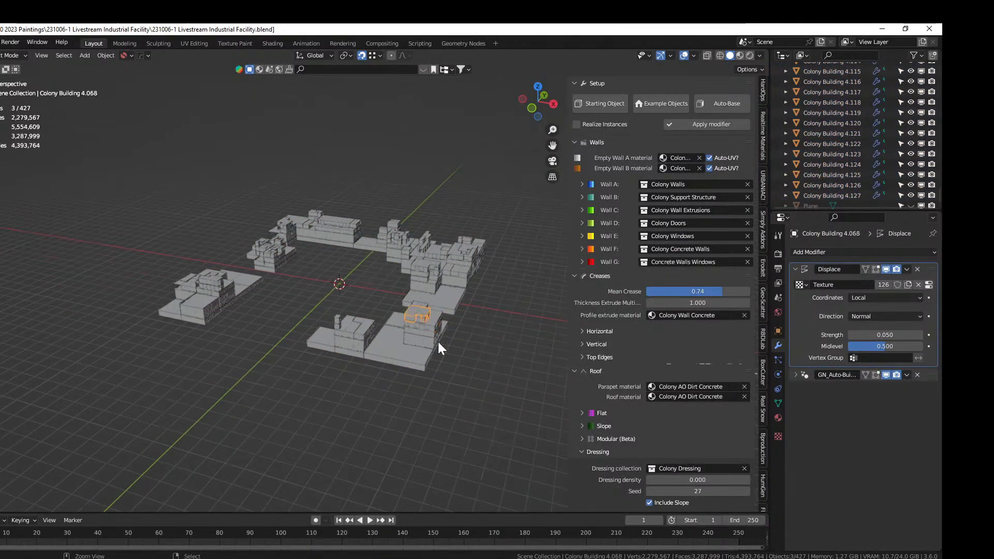
key("a")
left_click(402, 348, "shift")
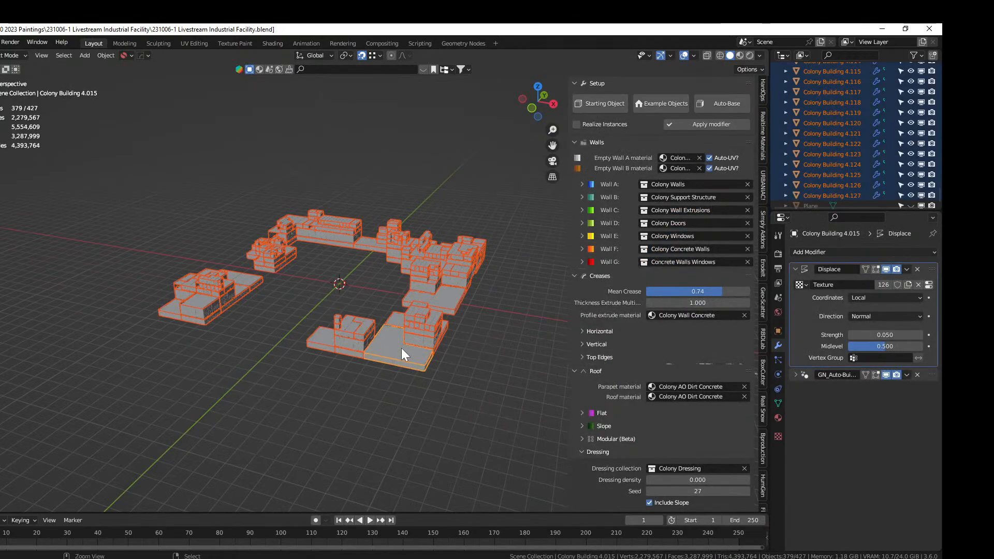
key("ctrl+j")
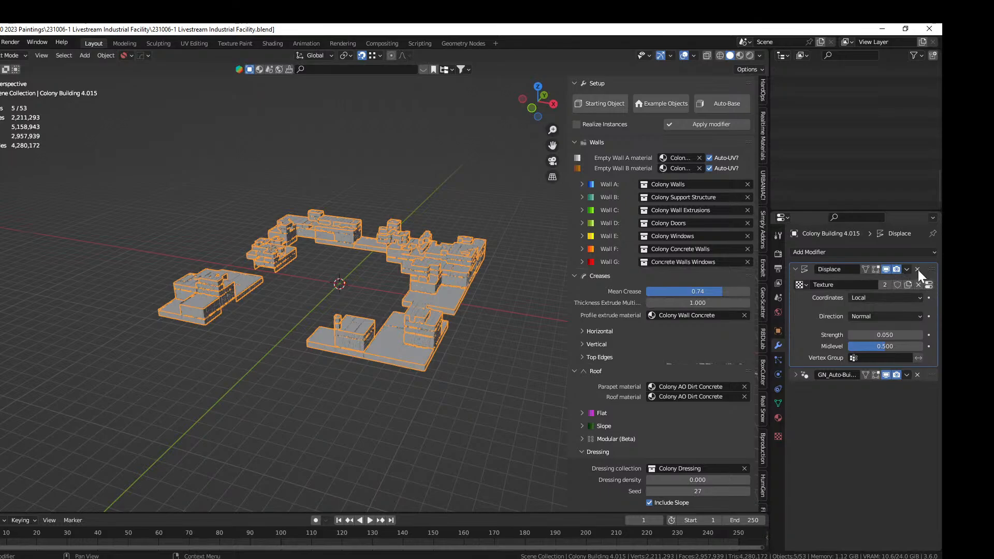
Remove the joined building's Displace modifier, disable its Auto-Building modifier in the viewport, and inspect the bare block mesh
left_click(918, 270)
left_click(885, 269)
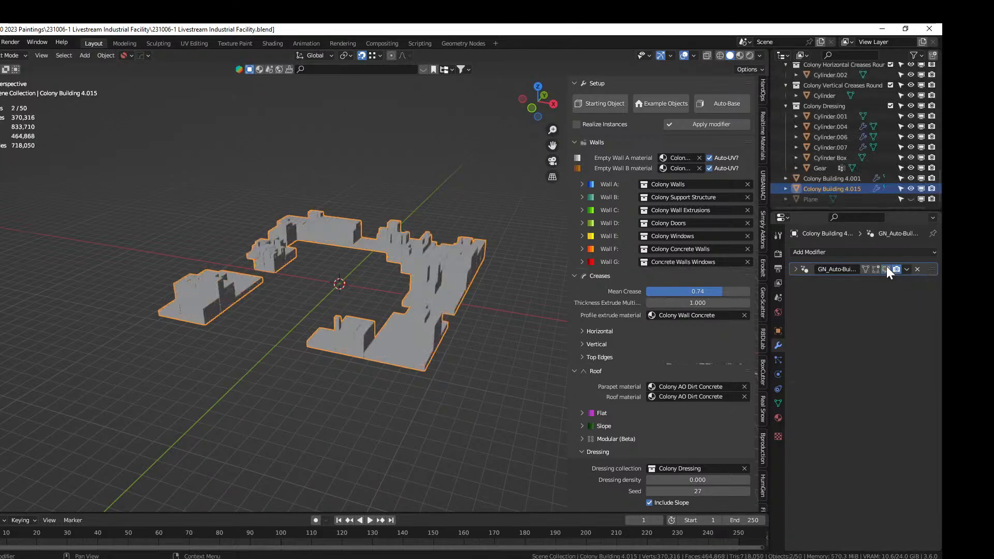
scroll(358, 420, "up", 3)
middle_click_drag(358, 420, 403, 413)
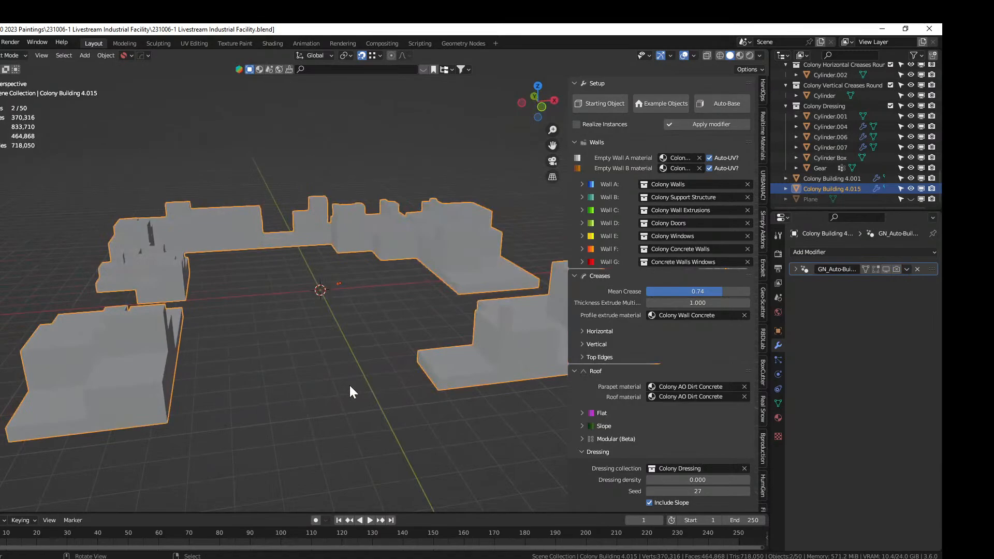
middle_click_drag(328, 369, 193, 393)
key("Tab")
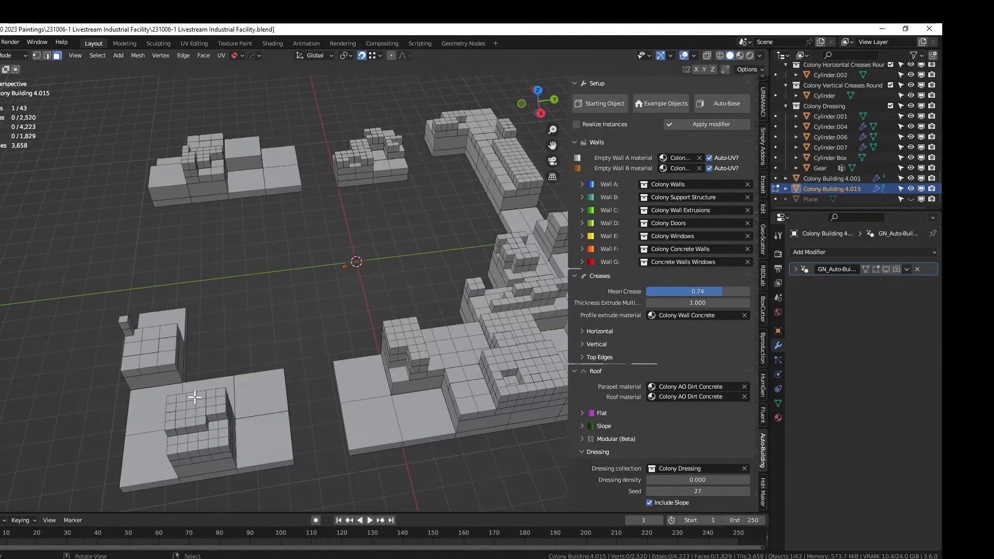
key("Tab")
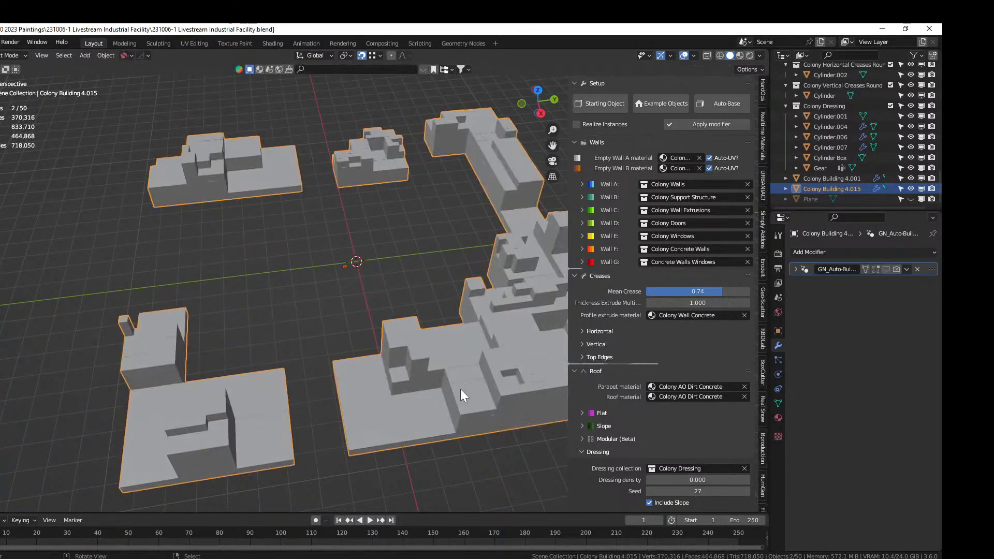
Add a Remesh modifier to the joined building and set its mode to Blocks
left_click(803, 251)
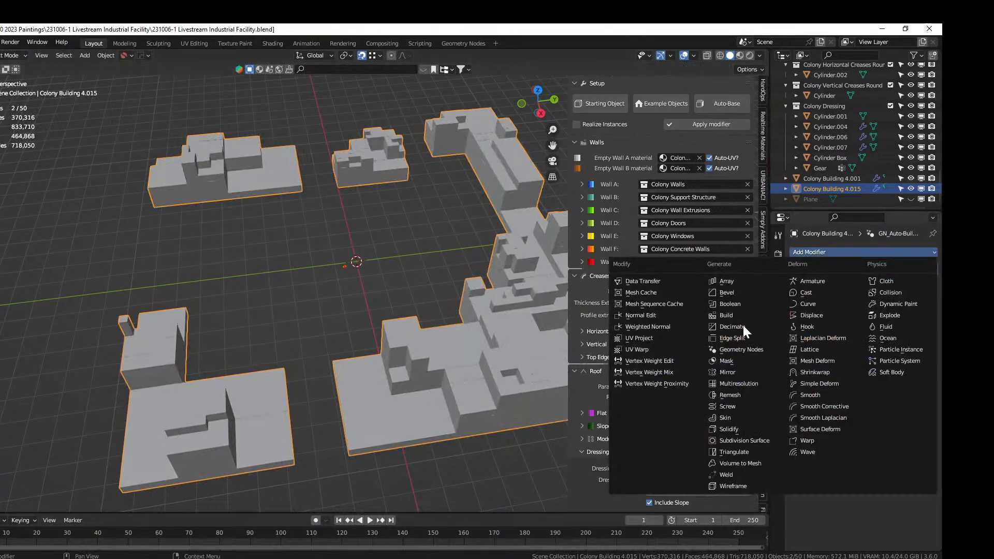
left_click(746, 397)
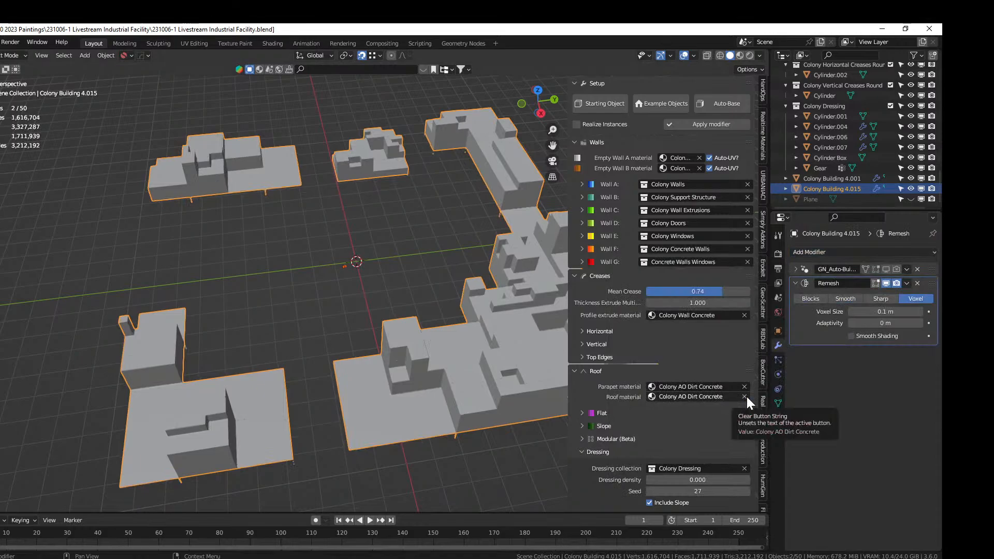
left_click(816, 299)
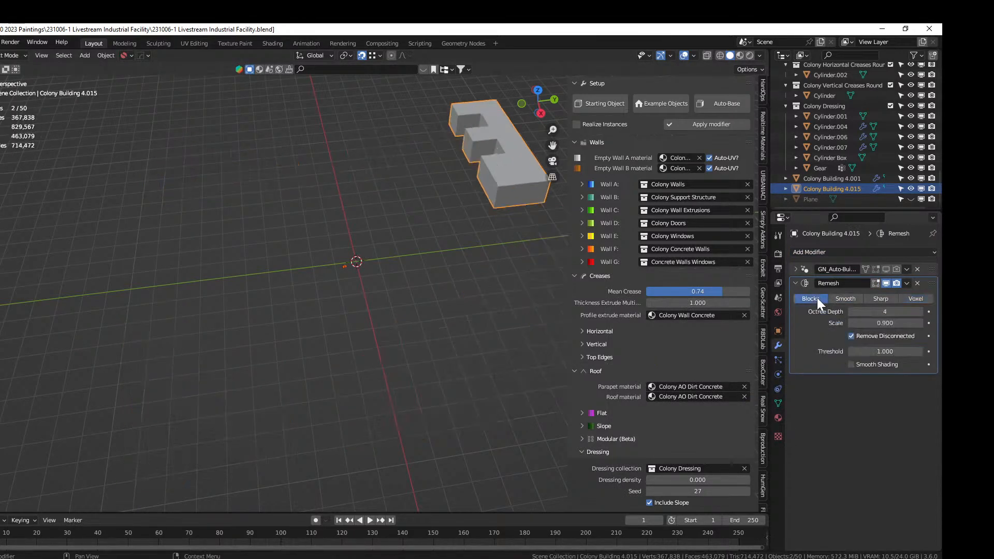
Turn off Remove Disconnected in the joined building's Remesh modifier and set its scale to 1
left_click(851, 336)
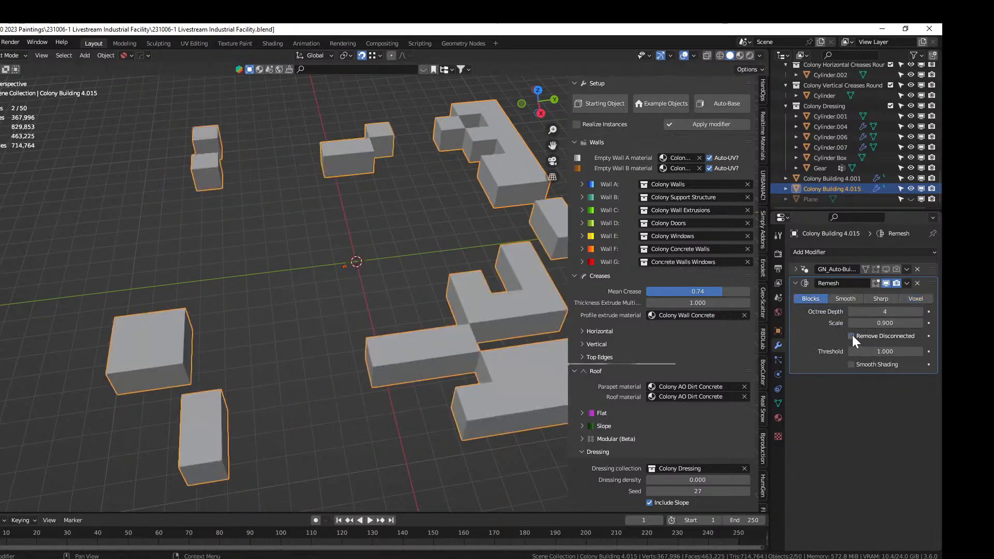
left_click(885, 323)
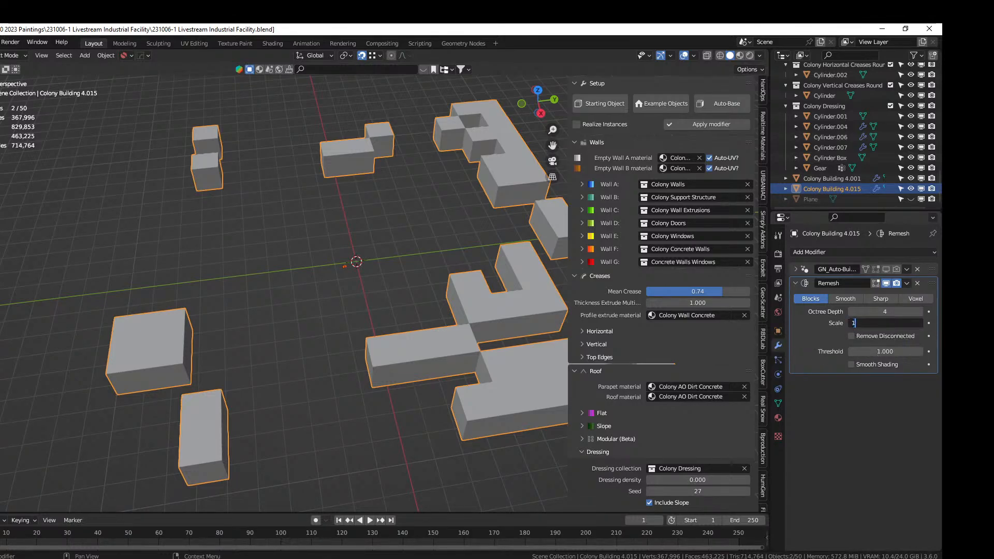
type("1")
key("Return")
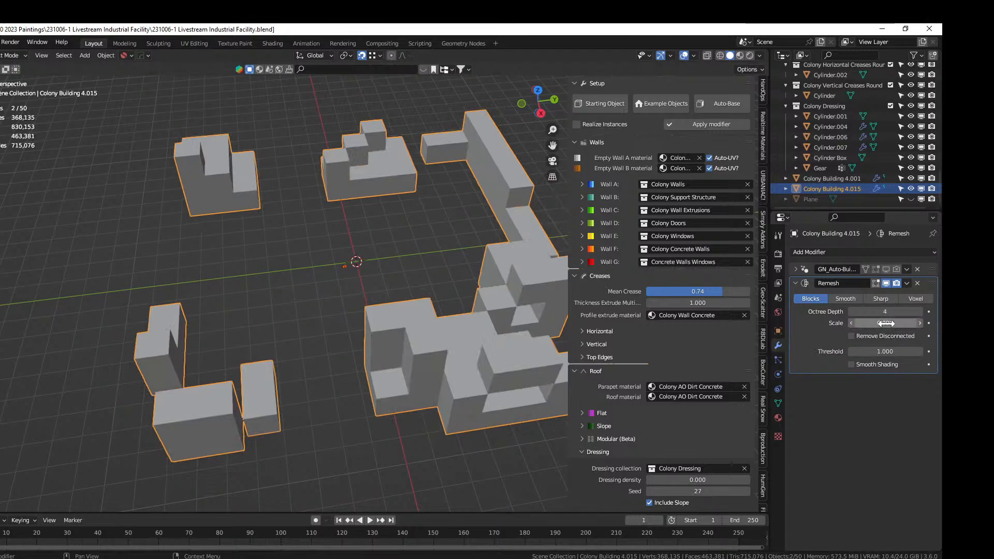
Raise the Remesh Octree Depth to 9, set the scale to 0.9, and check the resulting blocks up close
left_click(919, 311)
left_click(919, 311)
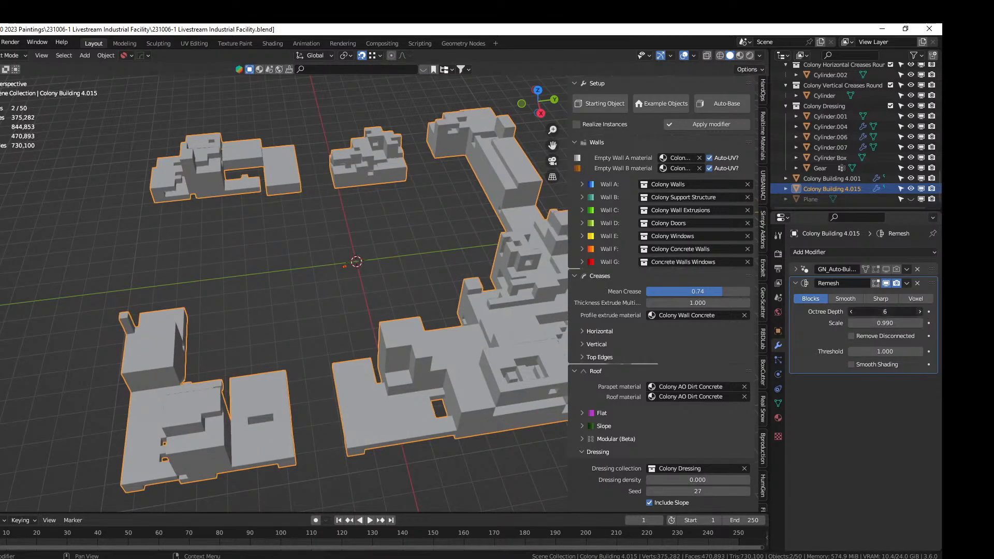
left_click(919, 311)
left_click(919, 311)
left_click(919, 311)
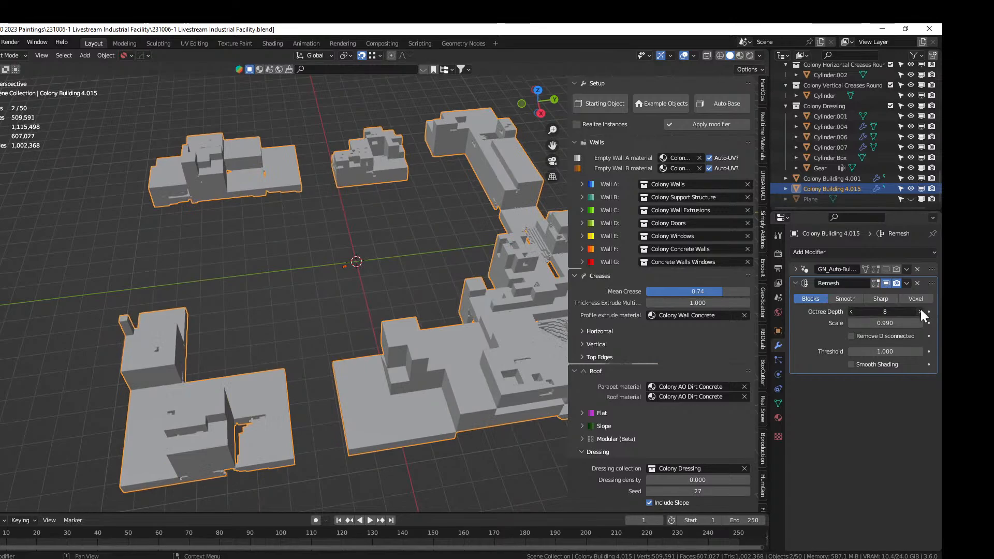
middle_click_drag(417, 384, 368, 368)
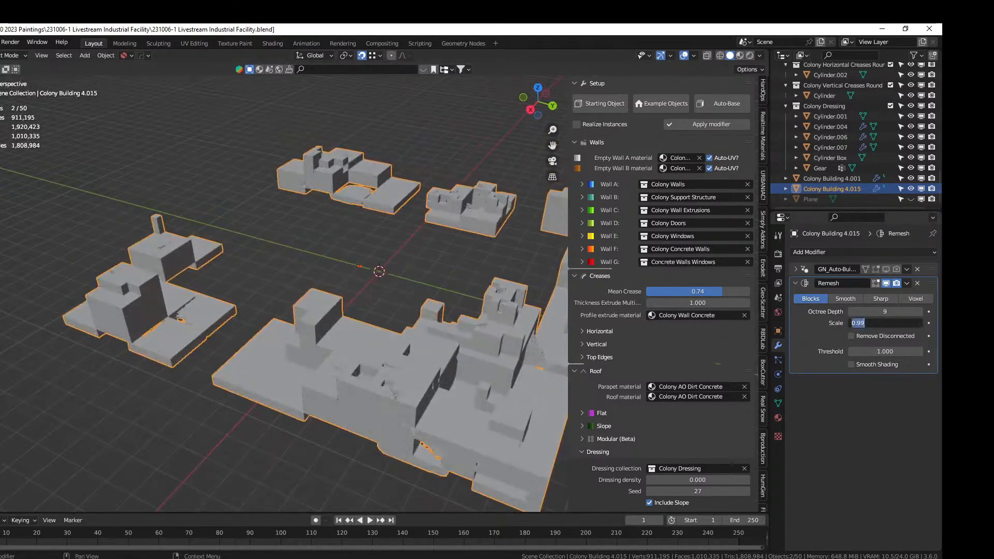
type(".9")
key("Return")
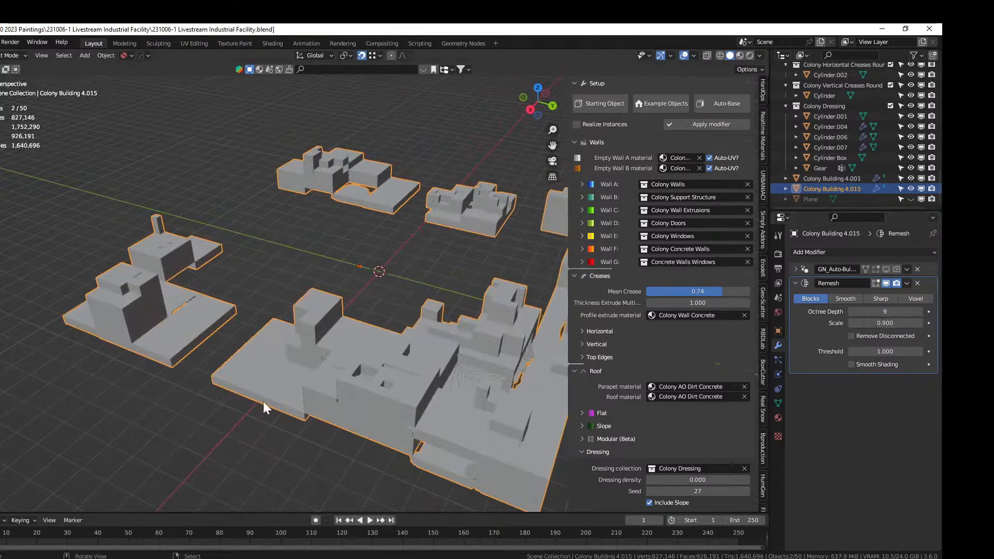
middle_click_drag(263, 401, 508, 271)
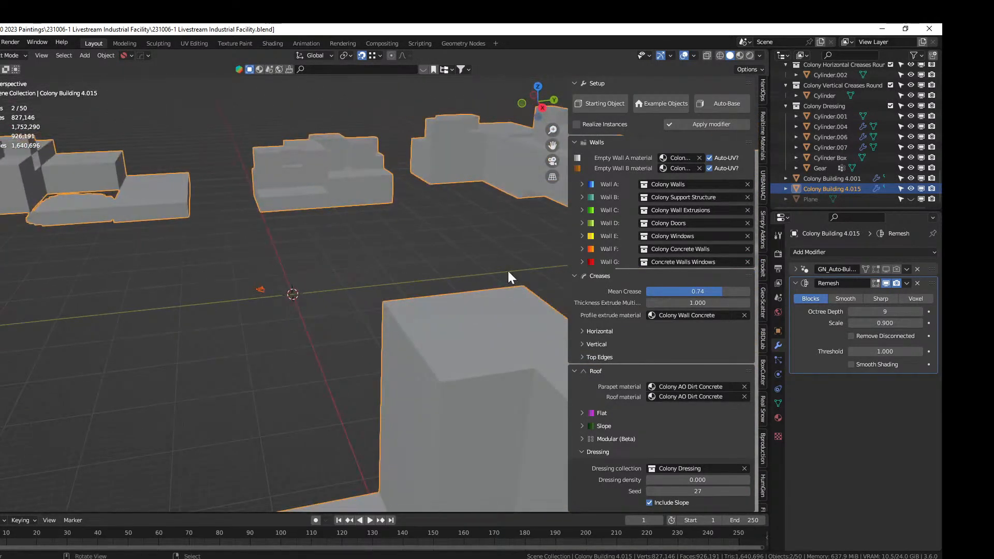
Remove the Remesh modifier from Colony Building 4.015
left_click(917, 283)
middle_click_drag(353, 325, 208, 439)
scroll(348, 270, "down", 2)
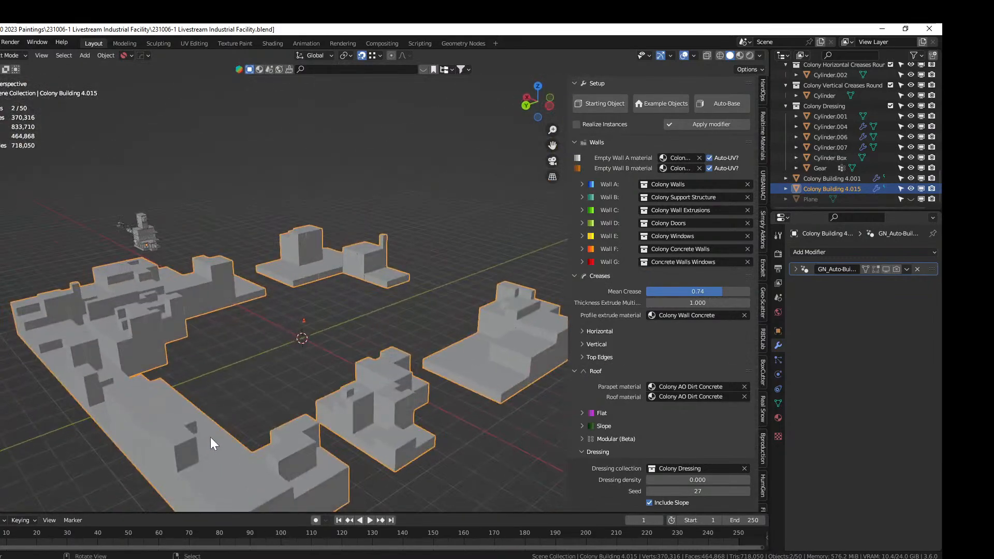
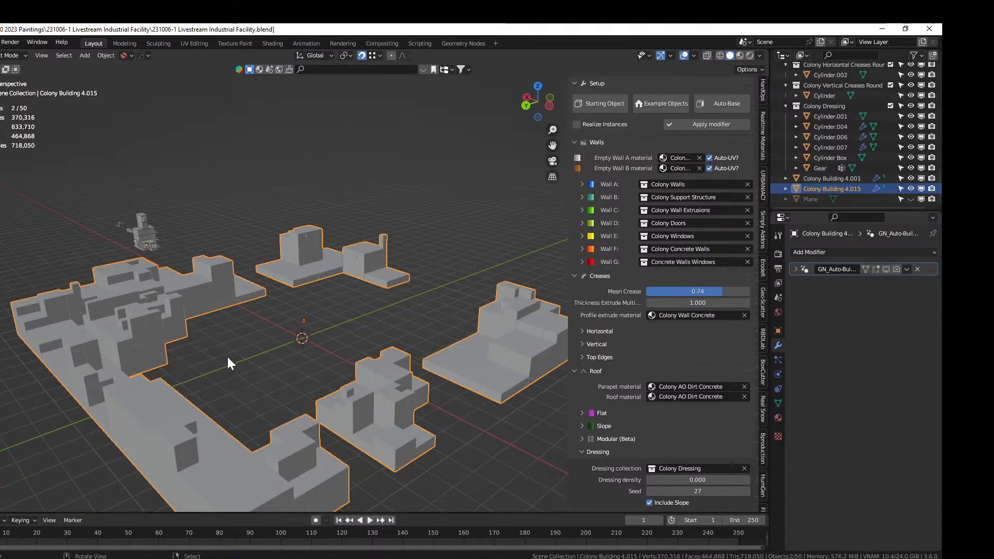
Inspect the undersides of the joined building blocks and their face layout in mesh editing
middle_click_drag(227, 362, 104, 345)
middle_click_drag(212, 342, 57, 320)
middle_click_drag(165, 321, 256, 288)
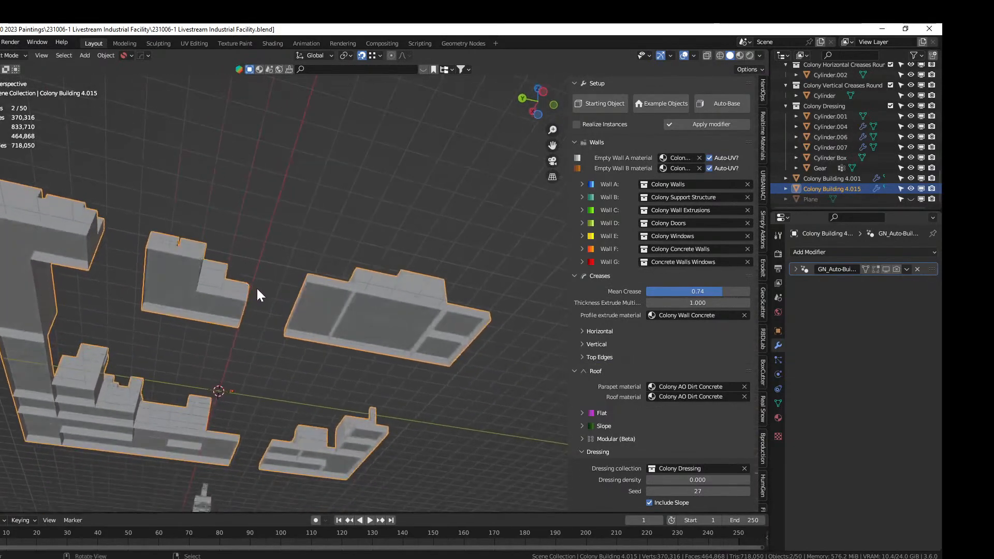
key("Tab")
scroll(324, 305, "up", 2)
middle_click_drag(324, 305, 285, 281)
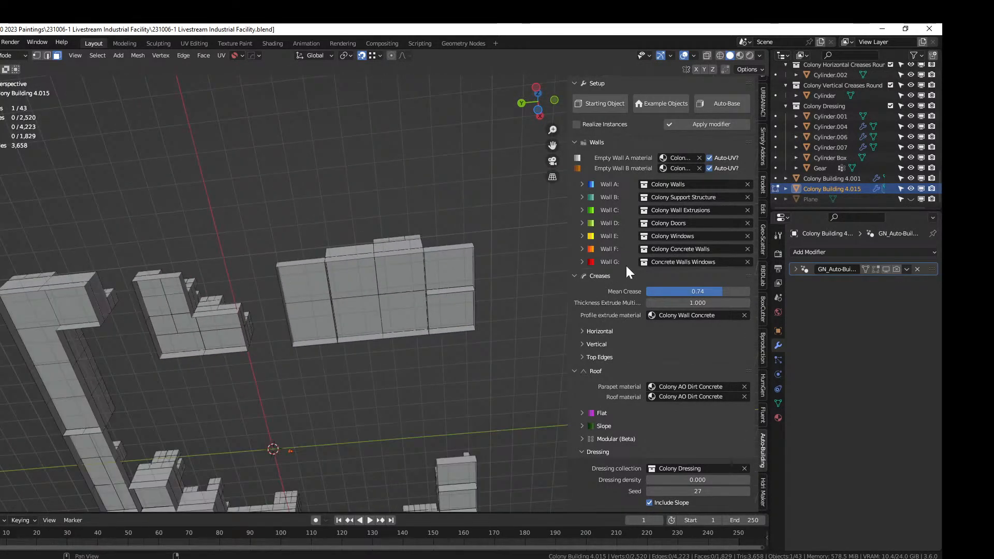
key("Tab")
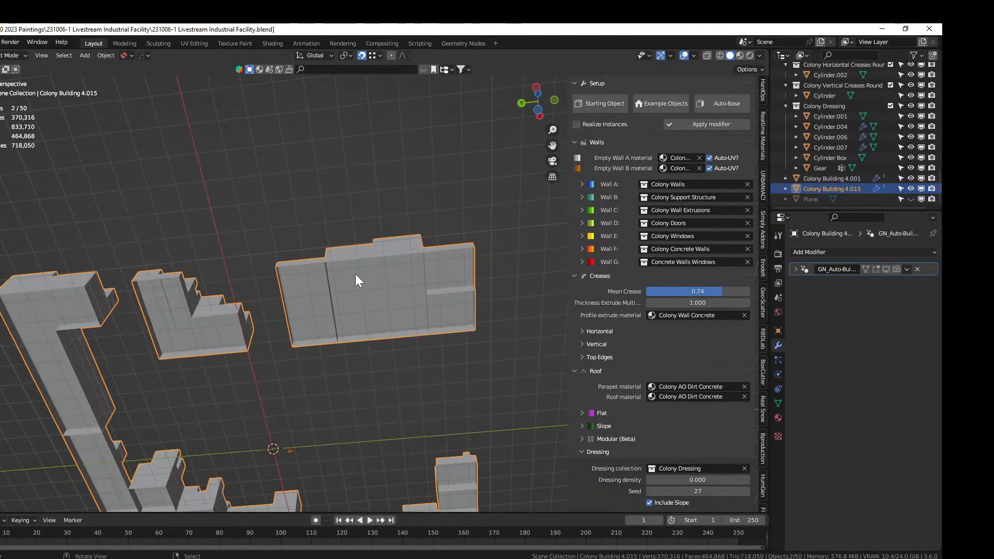
Unhide the ground Plane and join Colony Building 4.015 into it
left_click(910, 198)
middle_click_drag(294, 261, 282, 335)
left_click(260, 354, "shift")
key("Delete")
Merge all vertices of the combined Plane mesh by distance at 0.0001 m and leave mesh editing
key("Tab")
scroll(281, 317, "up", 5)
key("a")
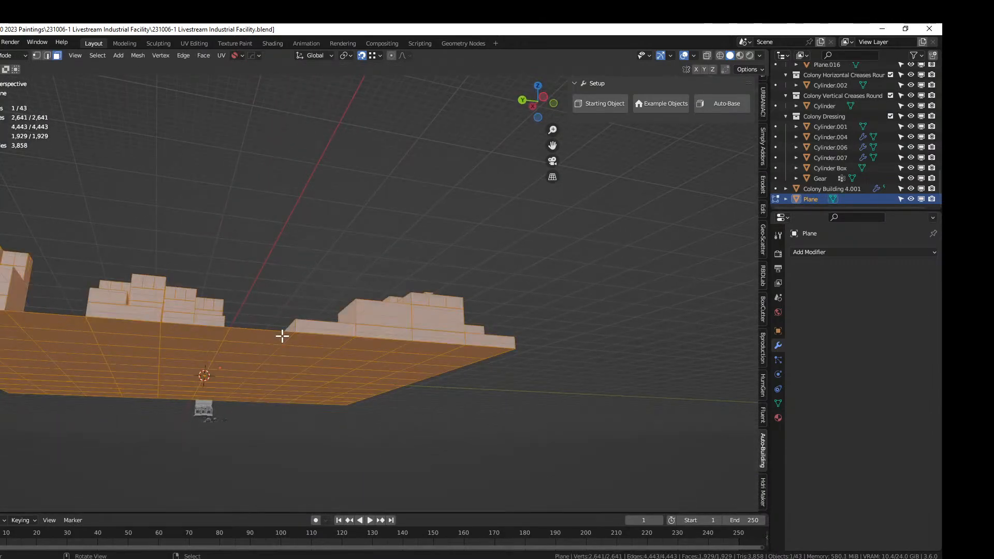
key("m")
left_click(282, 336)
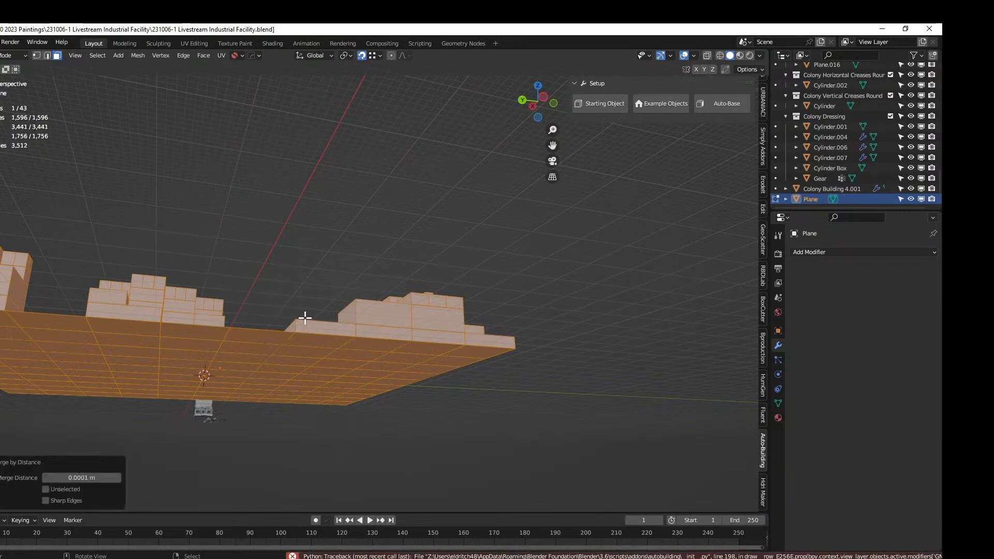
middle_click_drag(305, 318, 407, 277)
key("Tab")
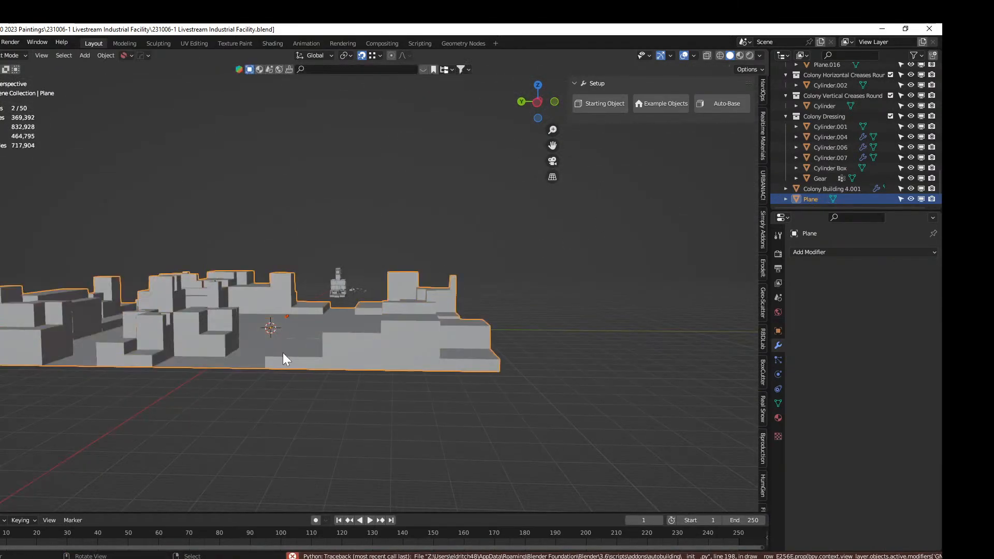
Select everything linked to a courtyard ground face, delimited by seam, to check which blocks are connected, and leave mesh editing
key("Tab")
left_click(258, 344)
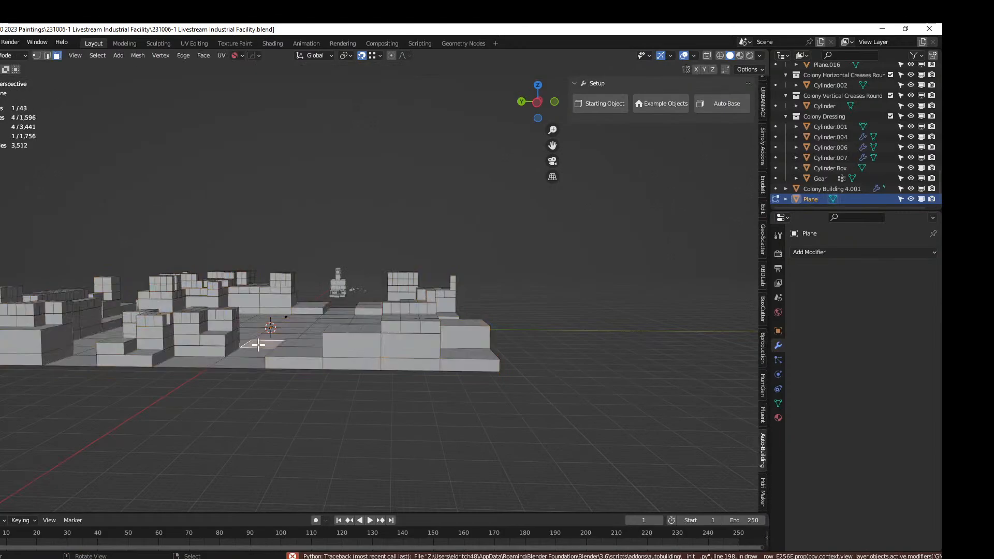
key("ctrl+l")
middle_click_drag(259, 343, 262, 370)
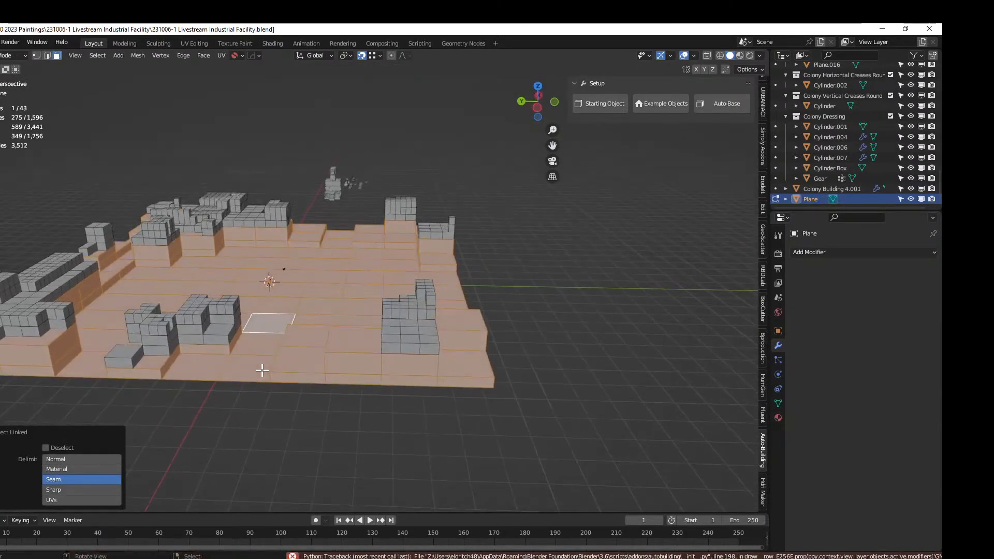
key("Tab")
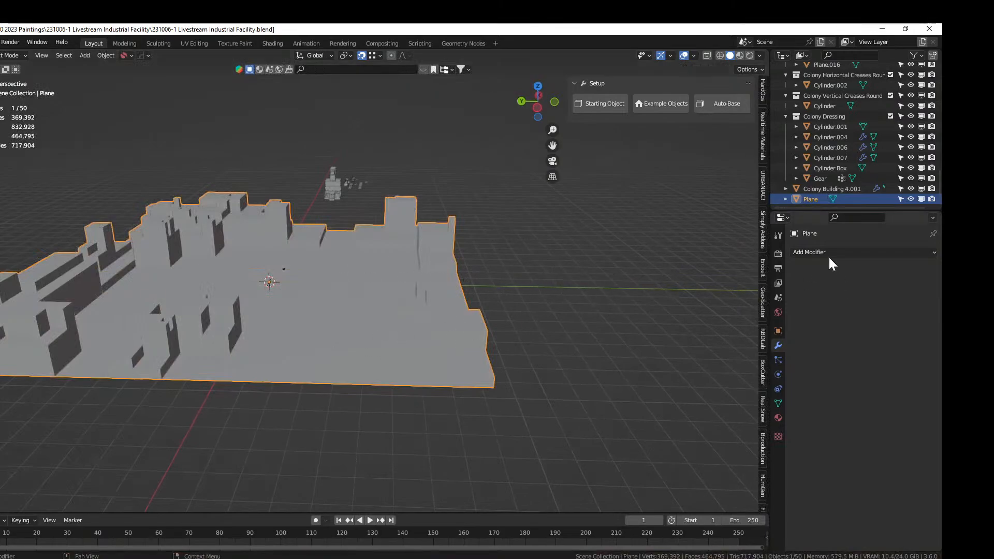
Add a Remesh modifier to the combined Plane and set its voxel size to 4 m
left_click(813, 252)
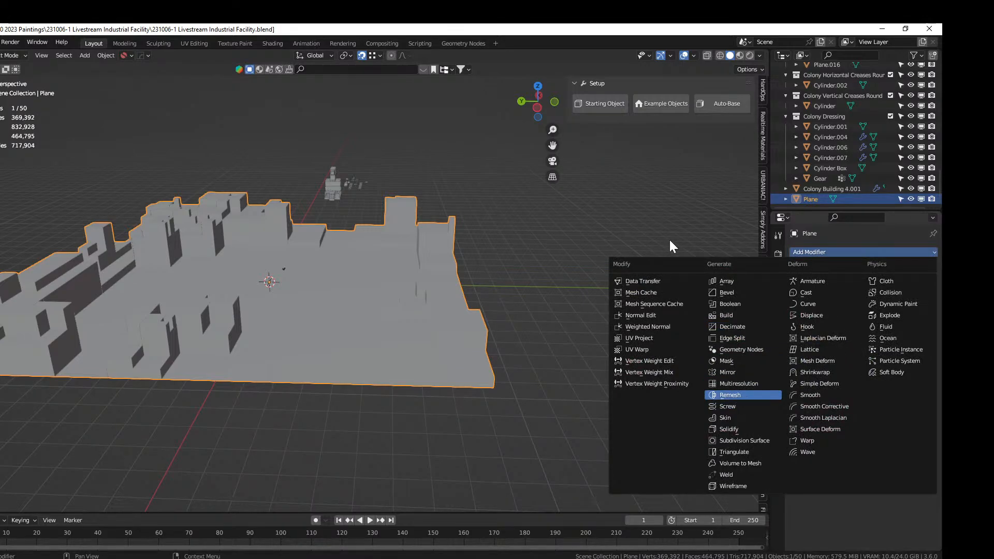
key("Return")
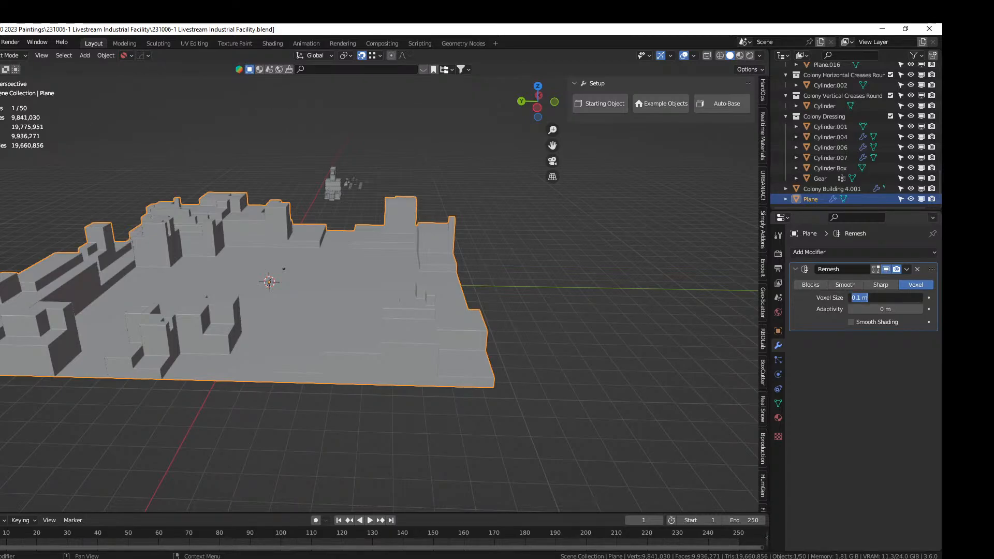
type("4")
key("Return")
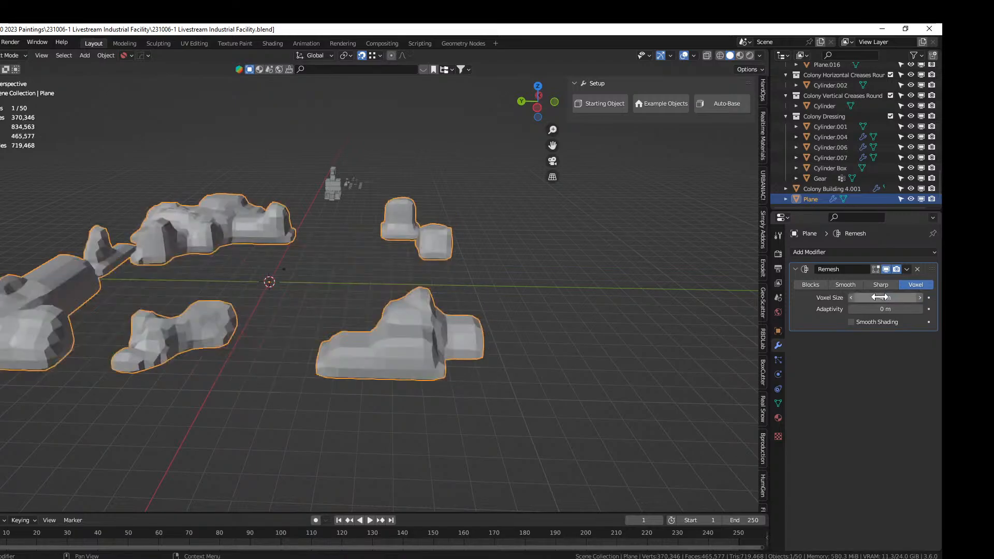
Switch the Plane's Remesh to Blocks mode, turn off Remove Disconnected, and set the Octree Depth to 6
left_click(817, 285)
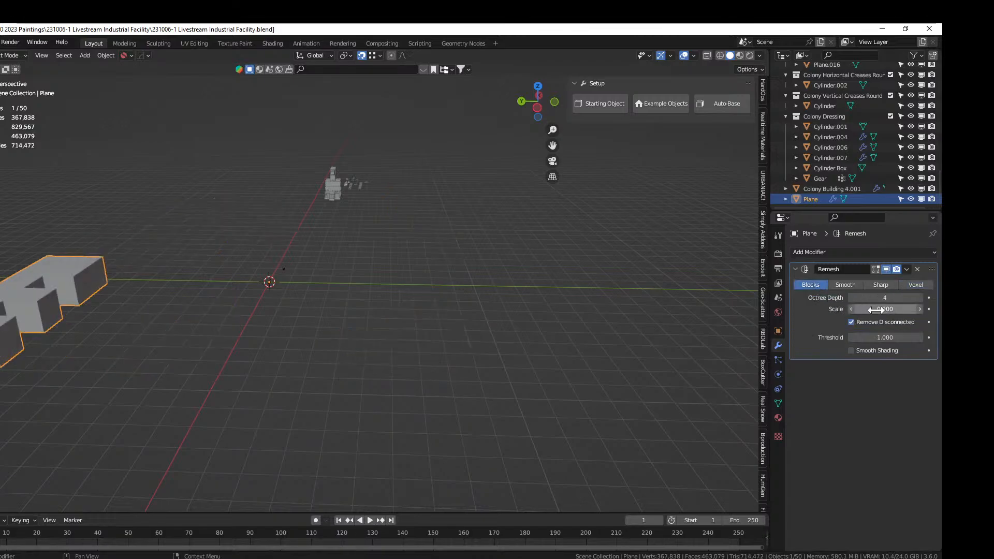
left_click(852, 322)
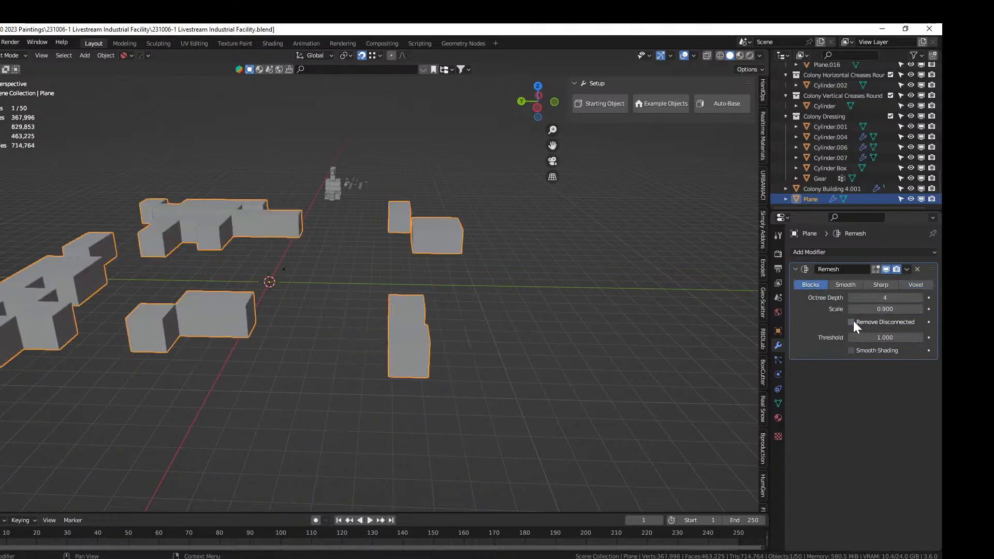
left_click(919, 297)
left_click(918, 297)
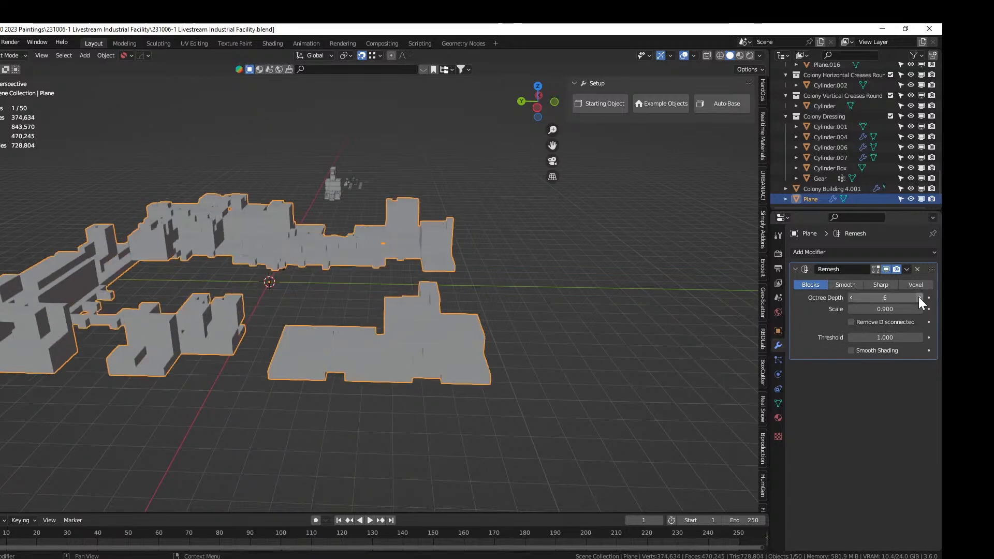
Compare the Plane with and without the Remesh effect in the viewport, and apply the modifier
middle_click_drag(302, 382, 353, 381)
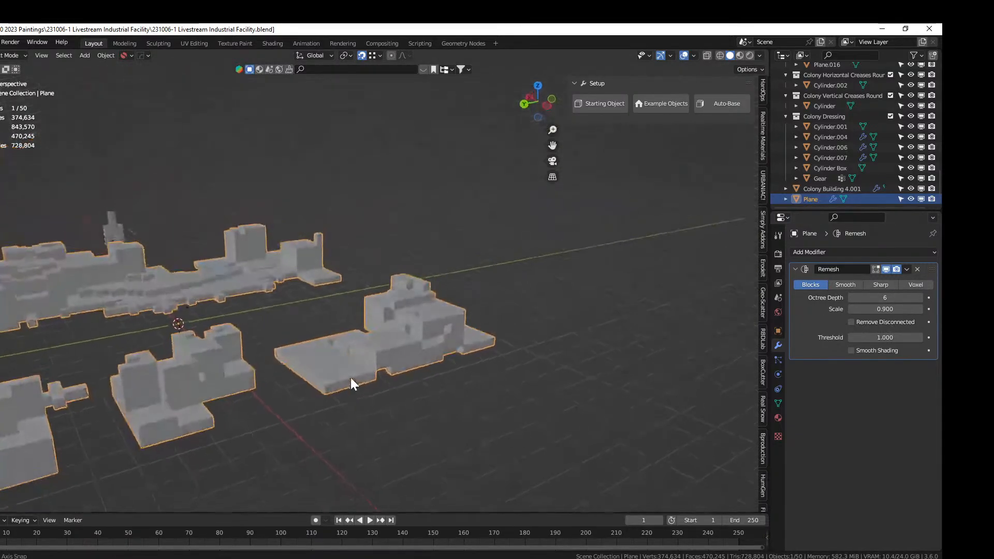
middle_click_drag(217, 365, 335, 366)
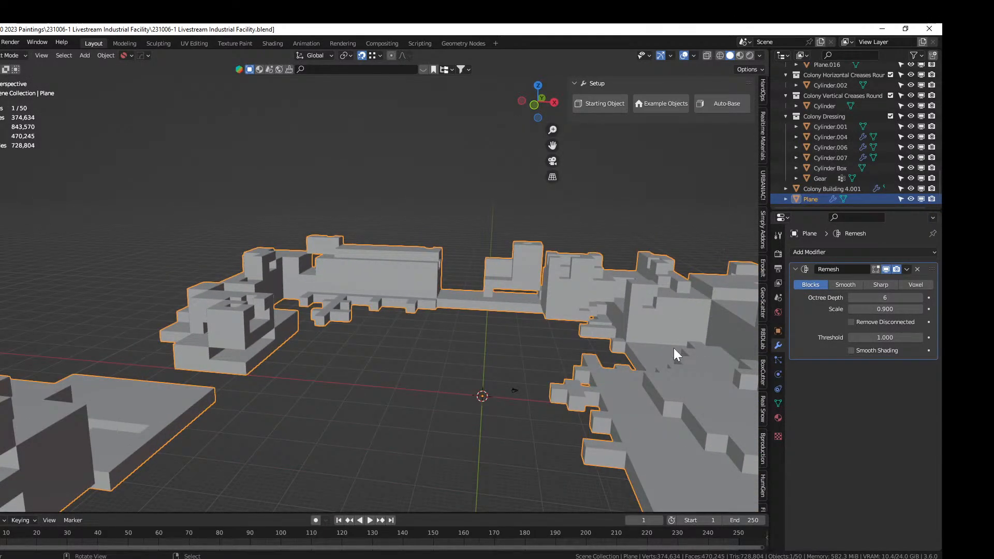
left_click(886, 270)
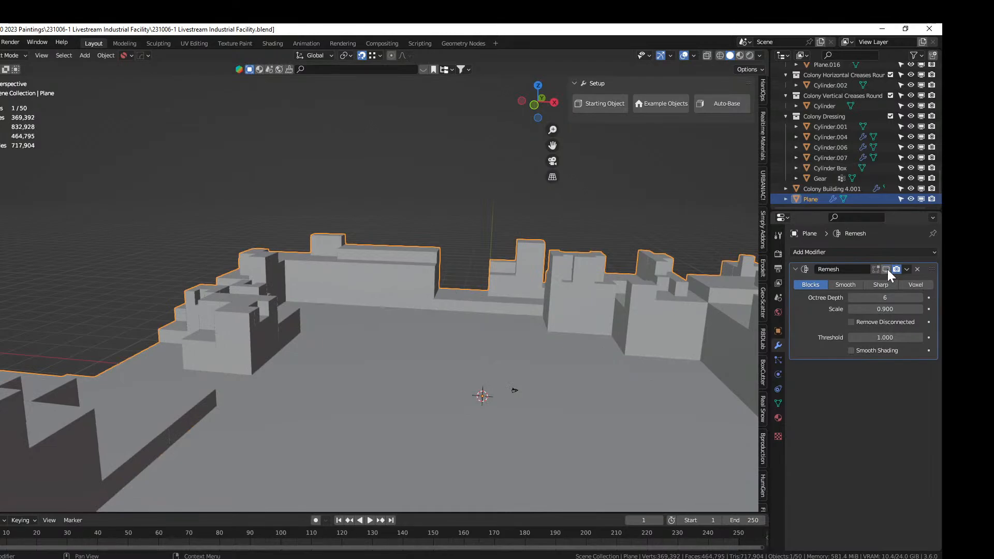
left_click(887, 269)
left_click(886, 269)
left_click(887, 270)
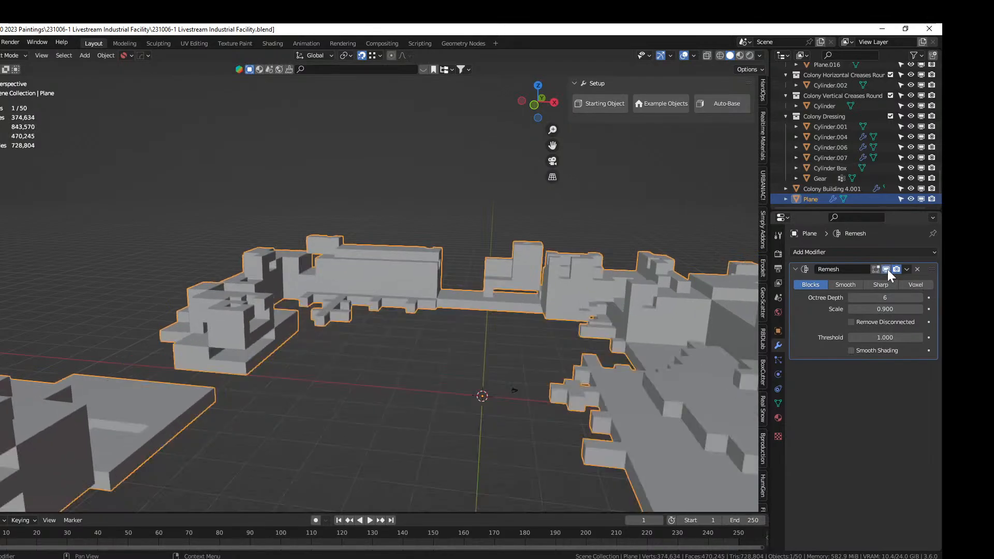
left_click(886, 270)
left_click(886, 270)
key("ctrl+a")
scroll(456, 362, "down", 4)
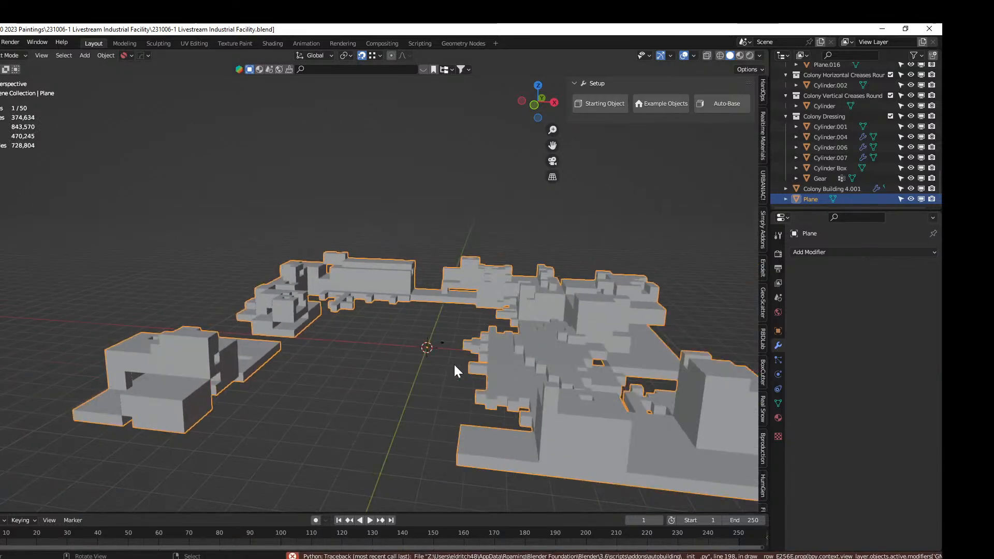
Add a new ground plane at the origin in top orthographic view and scale it by 100 to underlie the remeshed blocks
key("KP_7")
key("KP_5")
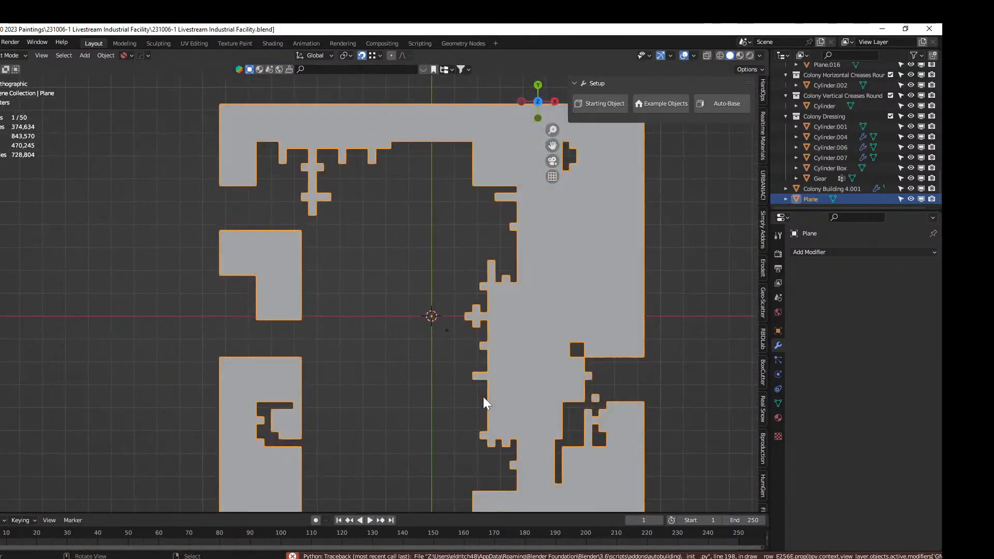
scroll(483, 396, "down", 4)
key("shift+a")
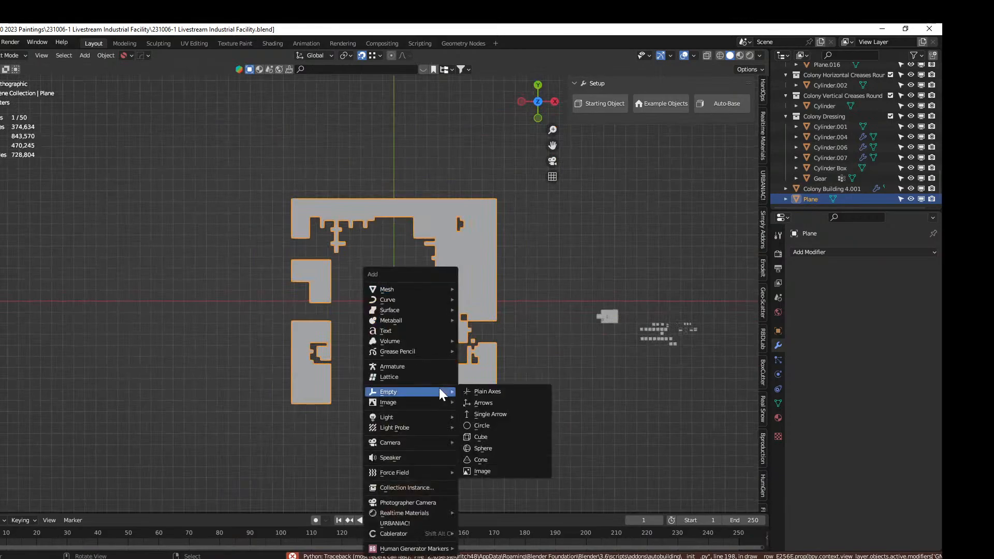
mouse_move(456, 289)
left_click(500, 307)
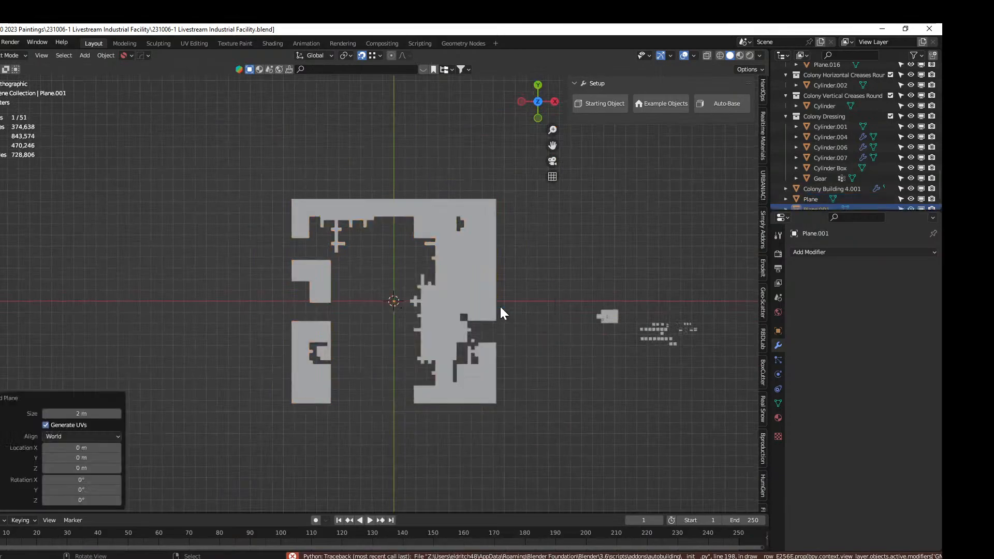
type("s")
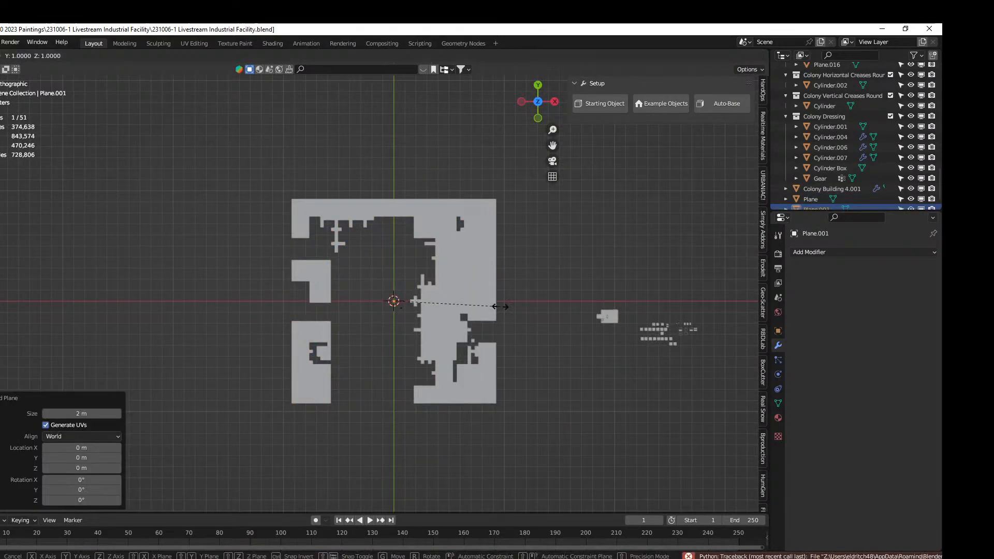
type("100")
key("Return")
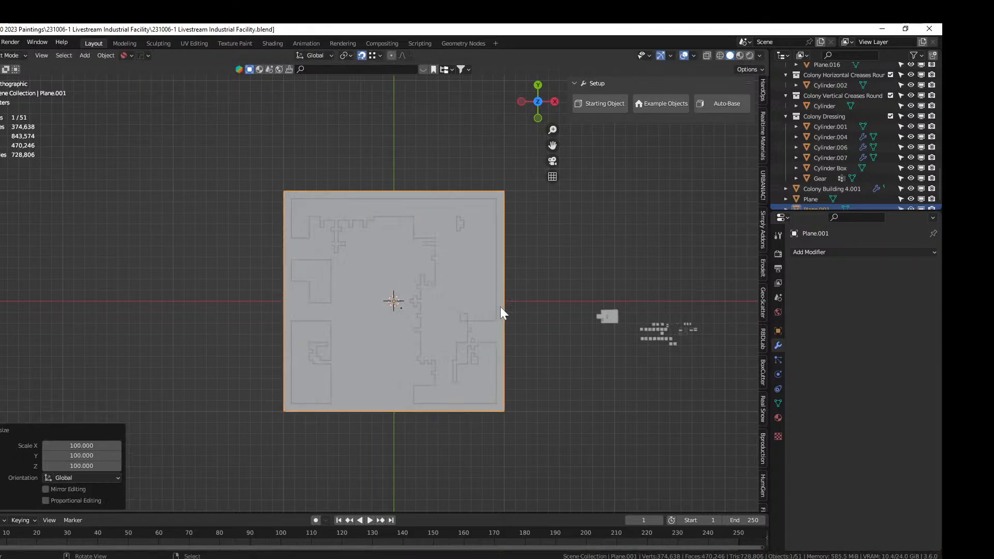
Join the remeshed Plane into the Colony Building 4.001 object so it takes on the auto-building setup
middle_click_drag(532, 295, 469, 166)
scroll(470, 263, "up", 2)
scroll(407, 222, "down", 4)
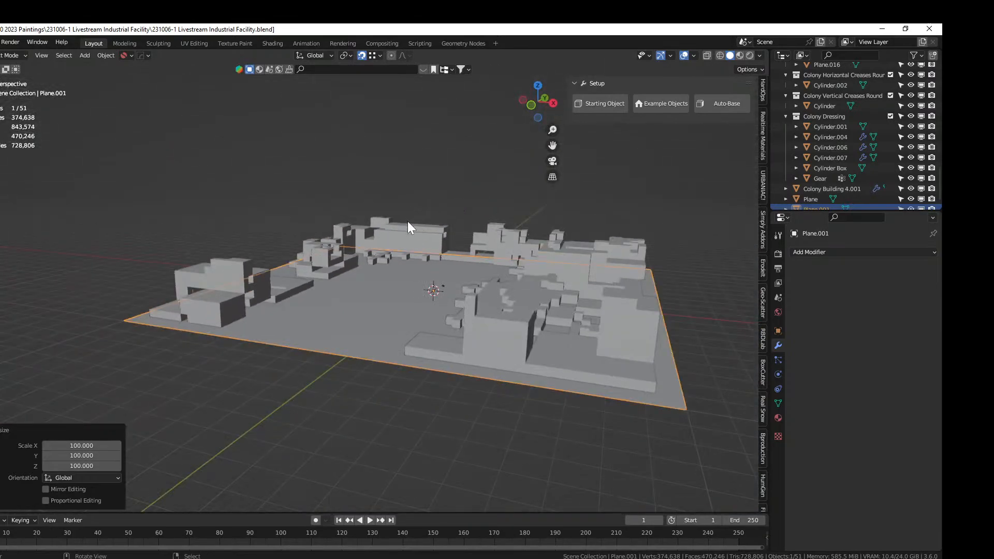
left_click(330, 246)
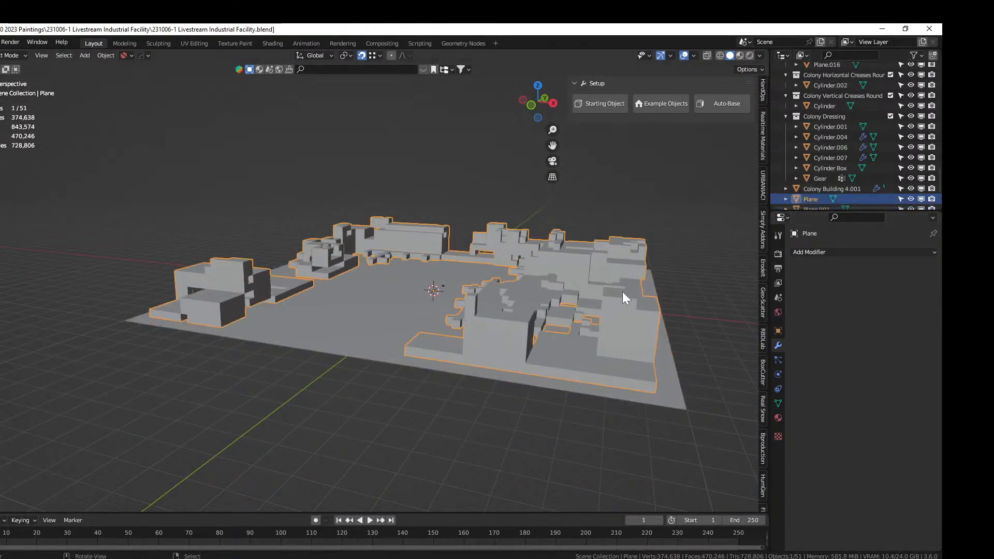
middle_click_drag(622, 291, 305, 275, "shift")
left_click(489, 299, "shift")
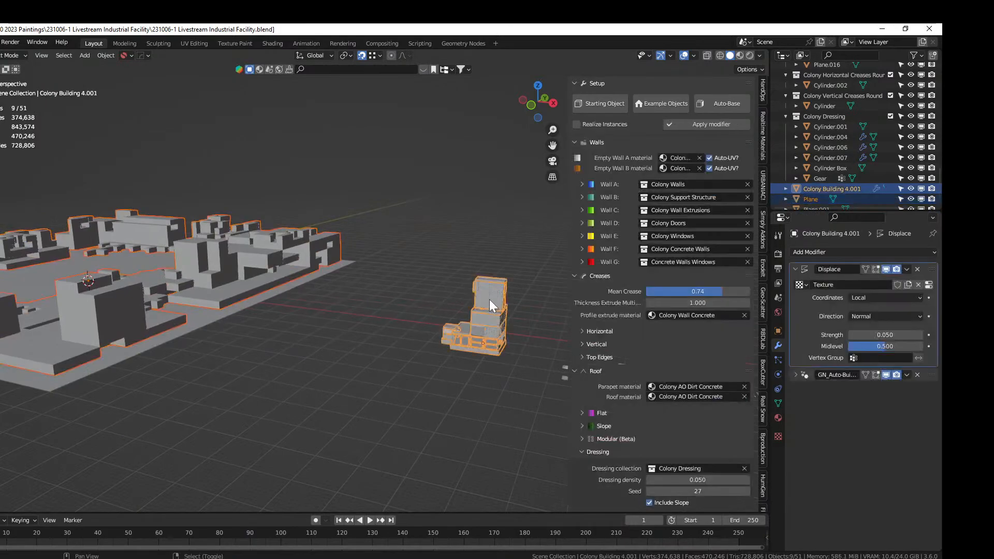
key("ctrl+j")
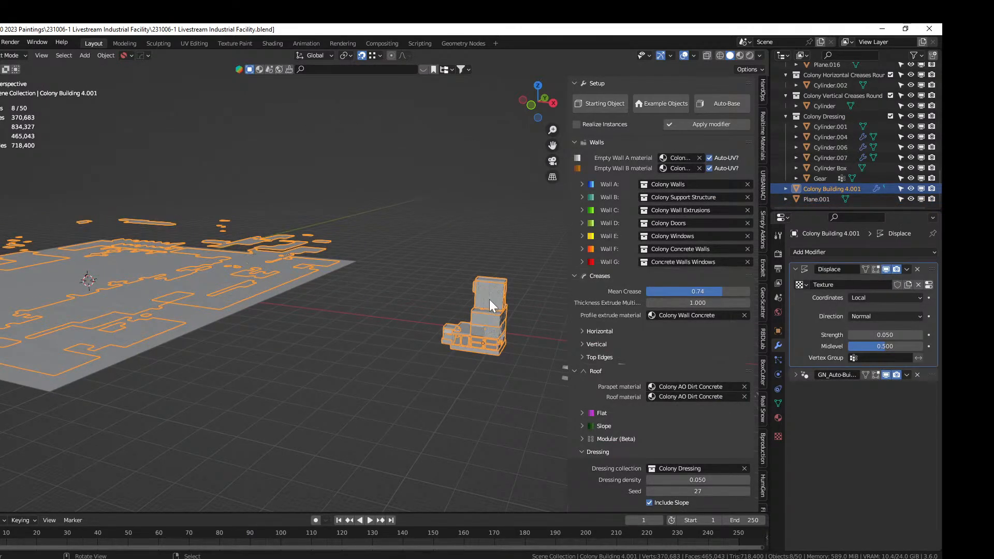
Assign the ID_WallF material to all faces of the joined Colony Building 4.001 mesh
key("Tab")
key("a")
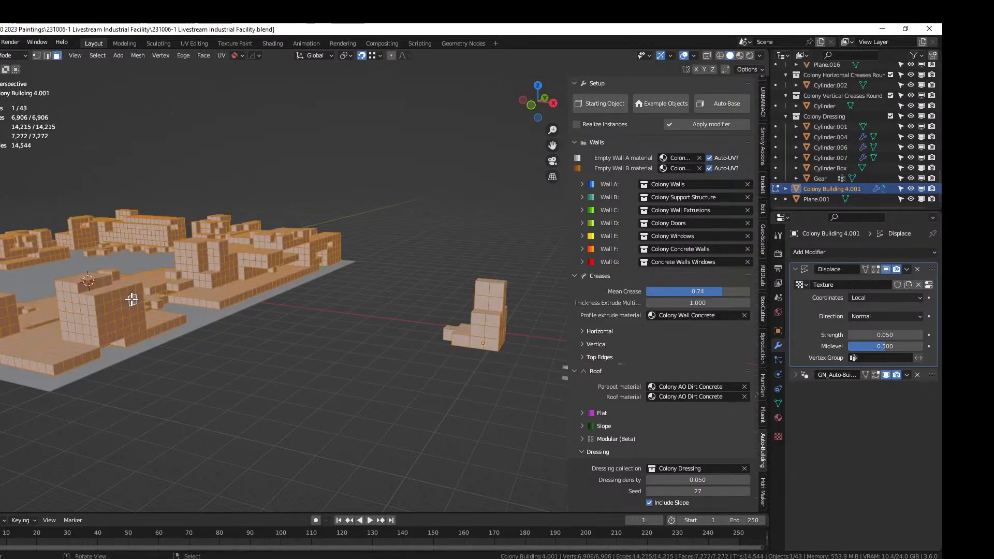
left_click(776, 417)
scroll(831, 274, "down", 5)
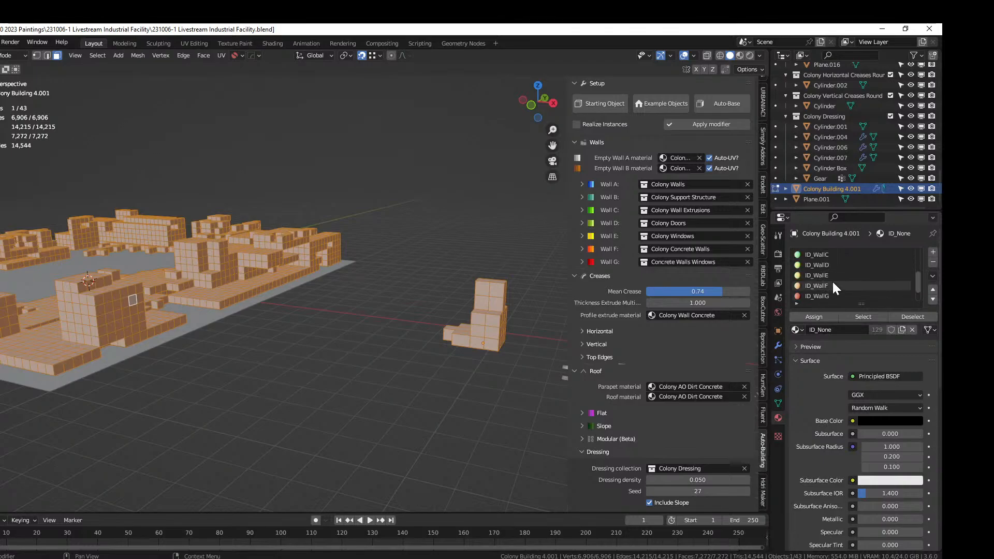
left_click(828, 284)
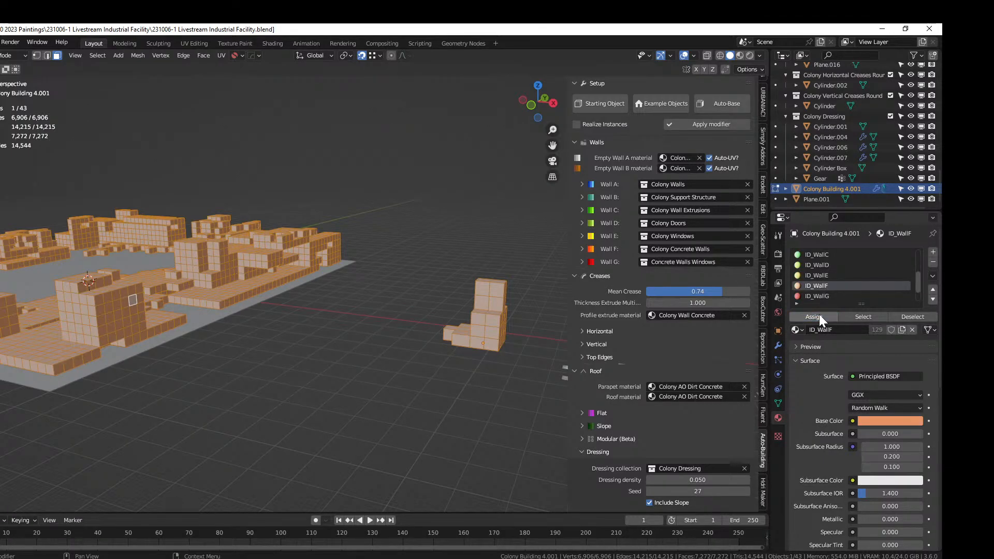
left_click(813, 317)
middle_click_drag(445, 311, 362, 318)
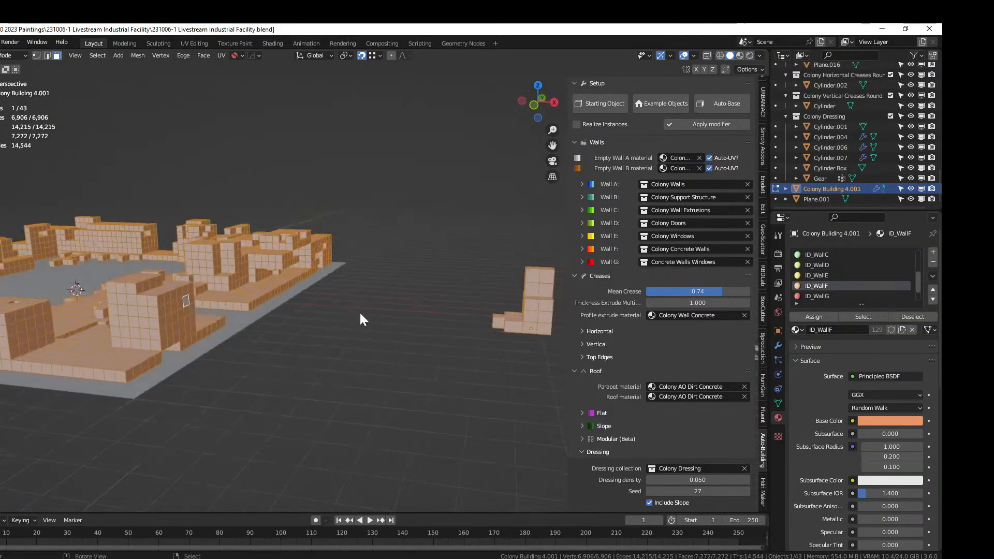
key("Tab")
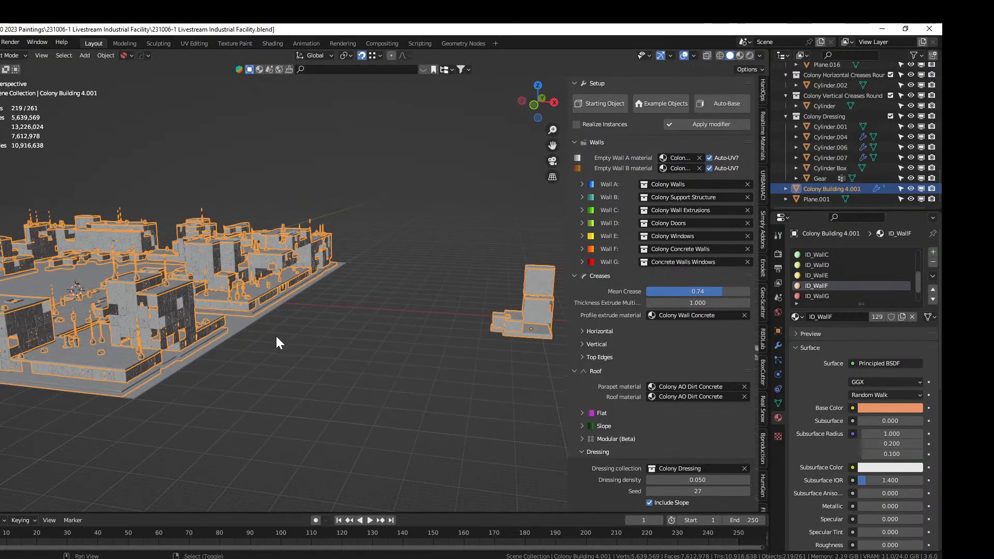
Examine the generated concrete walls around the facility and compare Wall F with Deform turned off and on
middle_click_drag(275, 335, 391, 346, "shift")
scroll(322, 353, "up", 3)
middle_click_drag(322, 353, 353, 315)
left_click(209, 134)
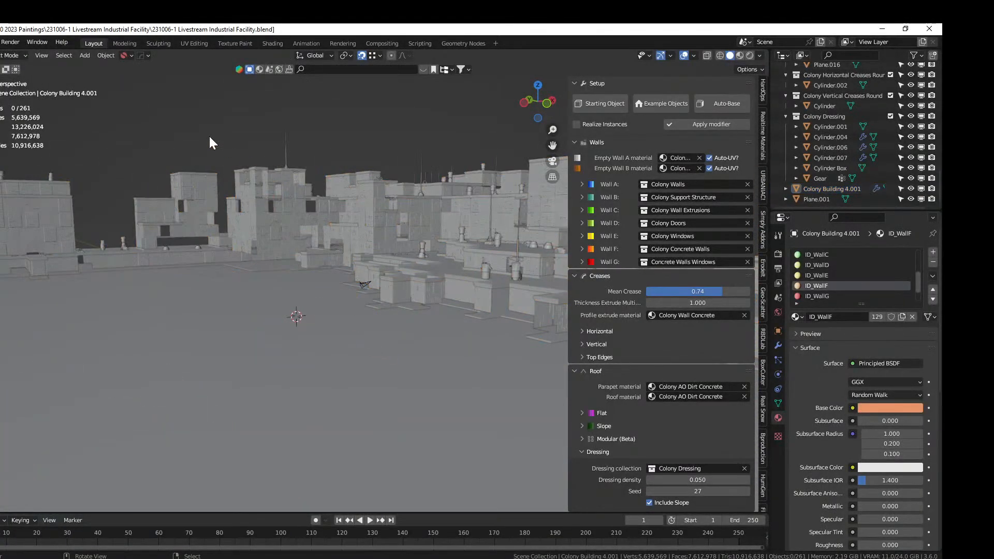
middle_click_drag(206, 135, 182, 142)
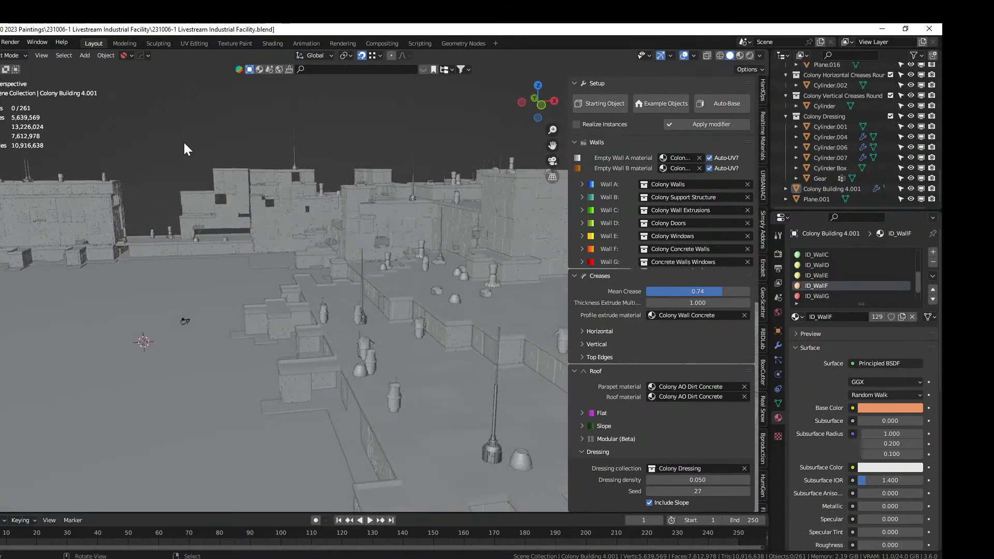
left_click(581, 249)
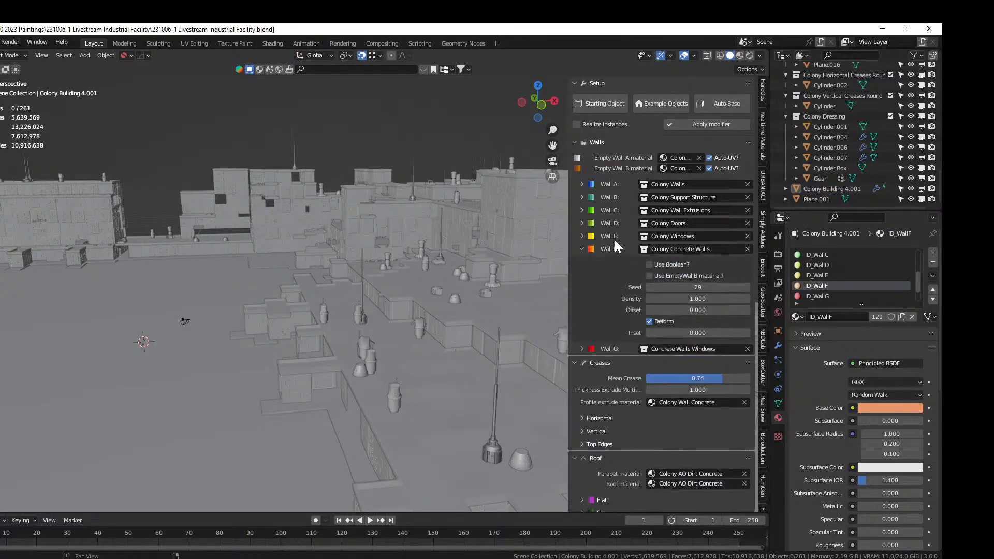
left_click(650, 321)
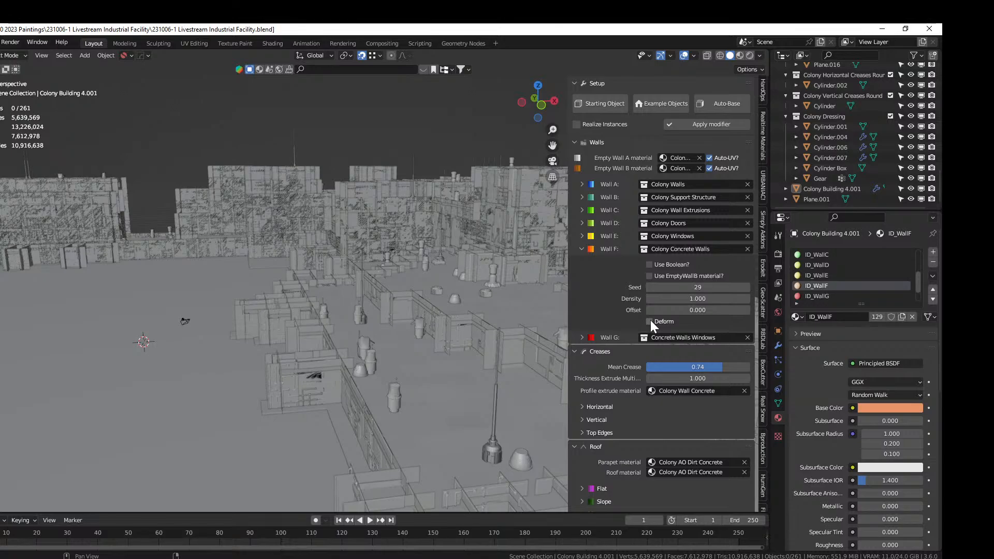
left_click(650, 321)
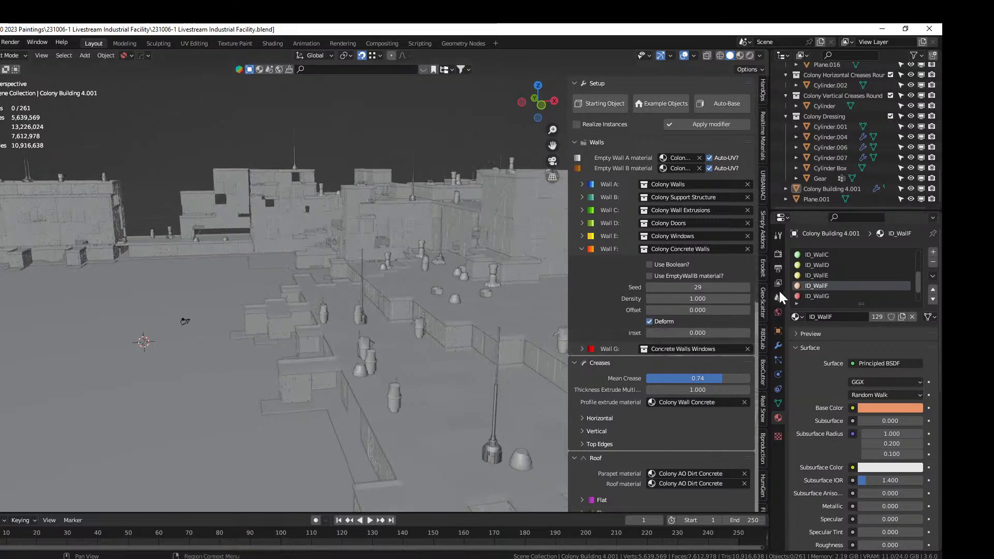
Assign the ID_WallA material to all faces of Colony Building 4.001 and check the resulting facades
scroll(824, 286, "up", 4)
left_click(821, 275)
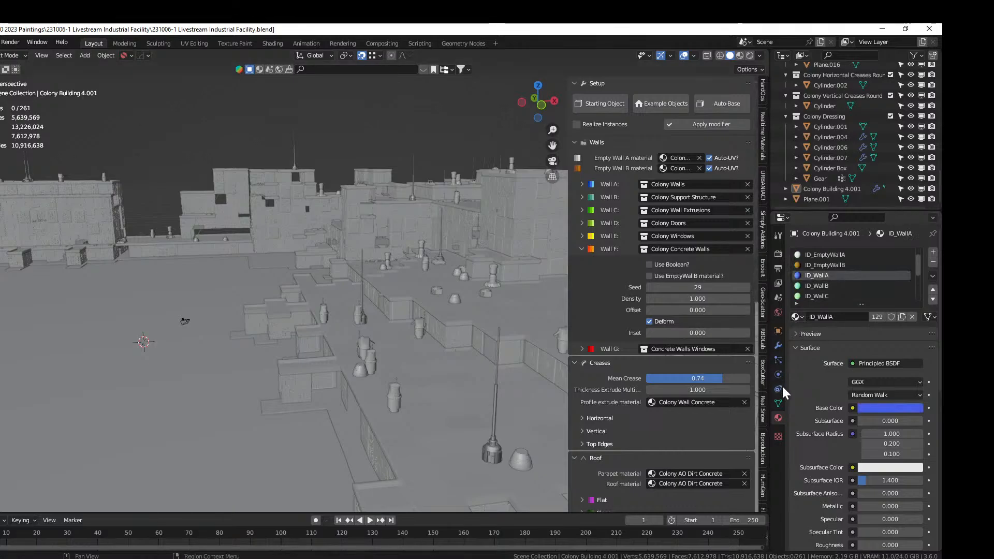
key("Tab")
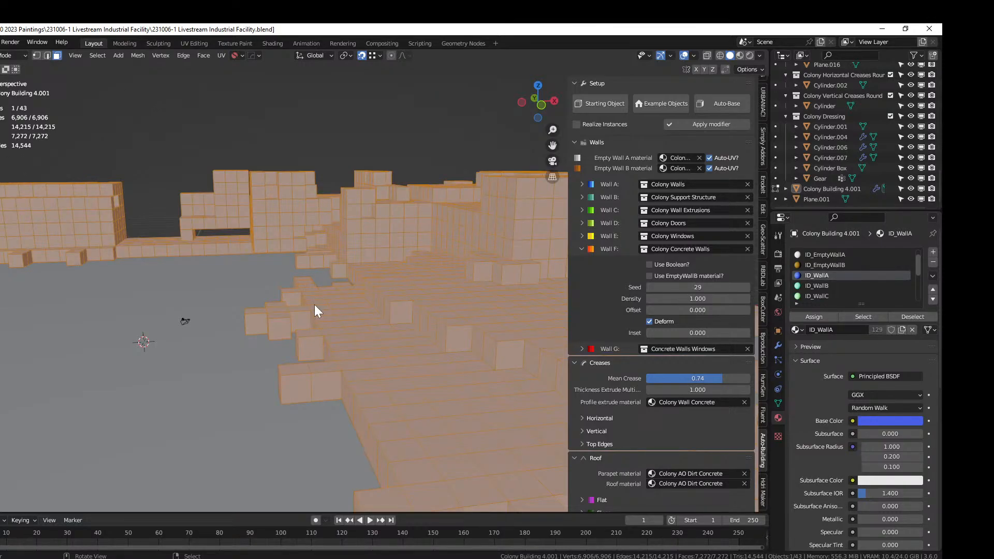
key("Tab")
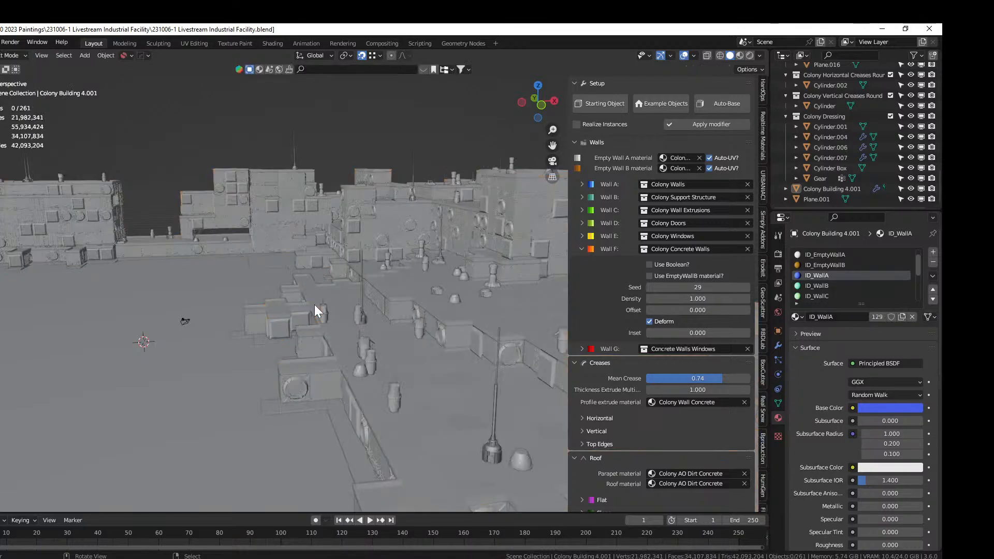
middle_click_drag(209, 293, 240, 281)
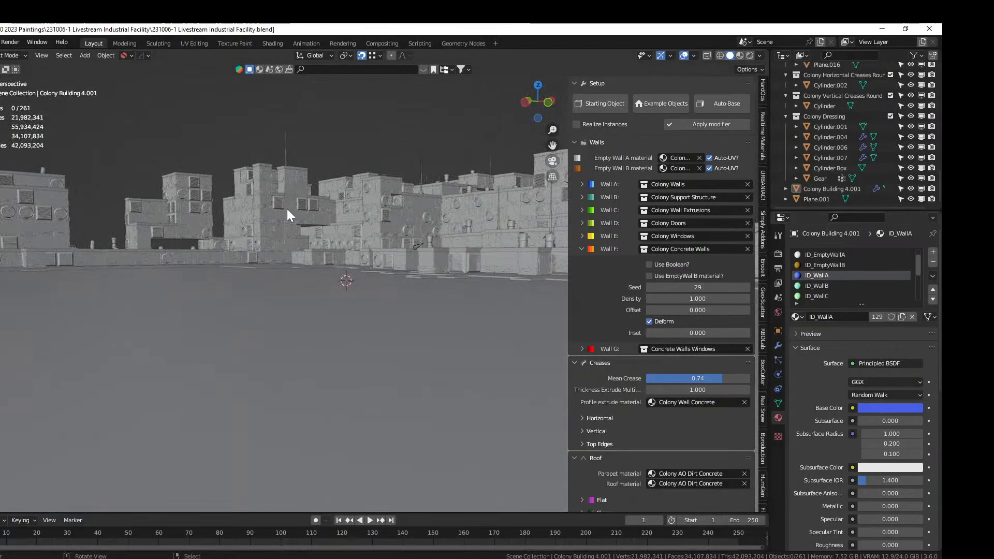
middle_click_drag(287, 209, 255, 252)
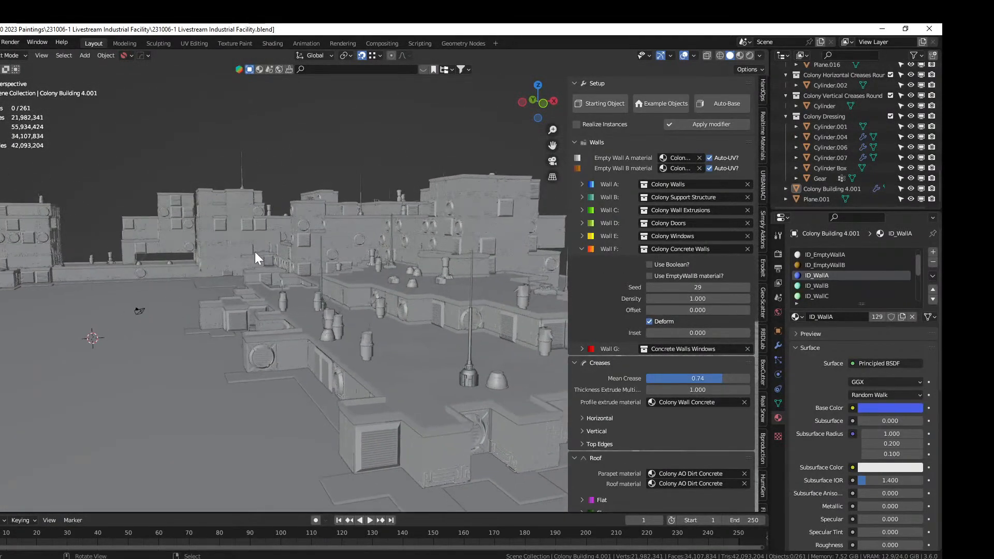
Subdivide the ground plane Plane.001 with 10 cuts
middle_click_drag(549, 290, 254, 368)
left_click(254, 368)
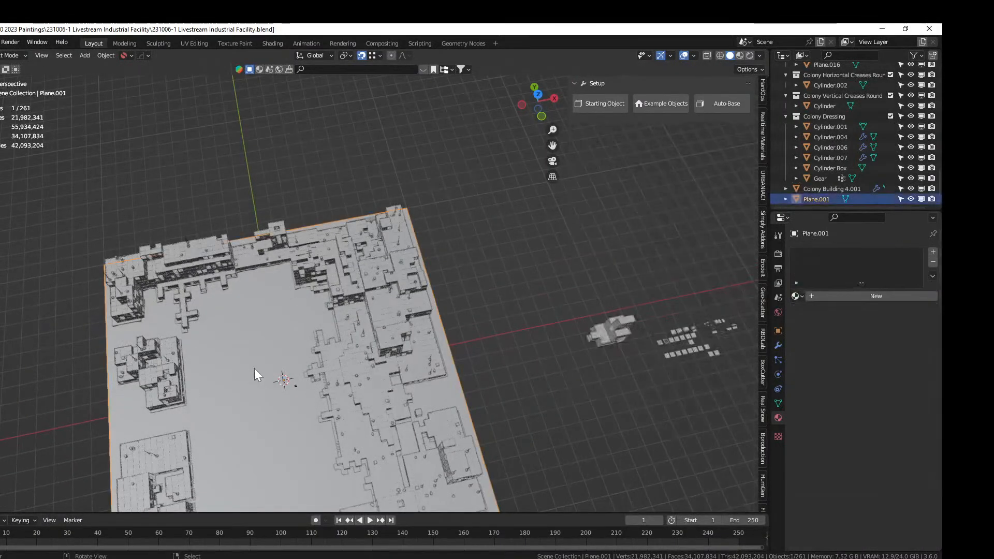
key("Tab")
right_click(253, 368)
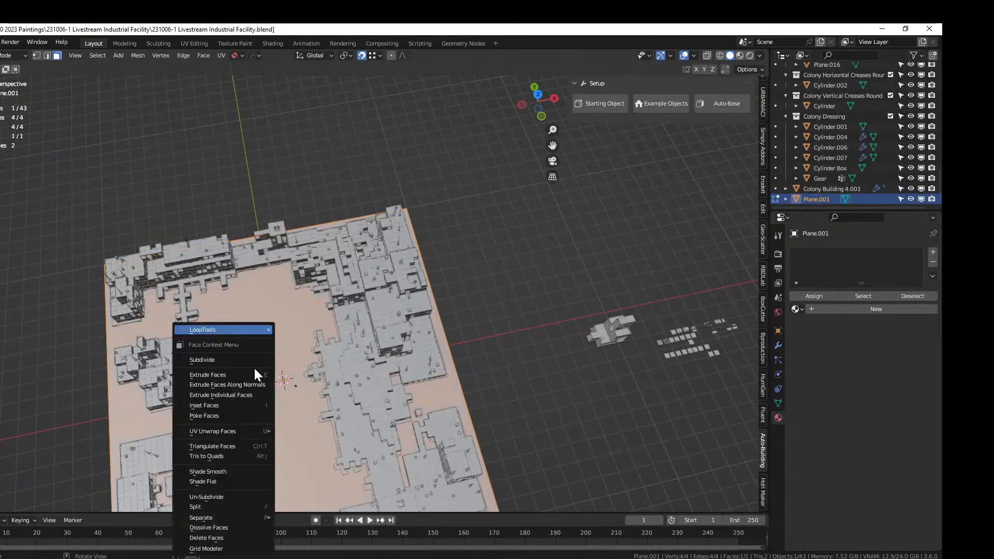
left_click(222, 359)
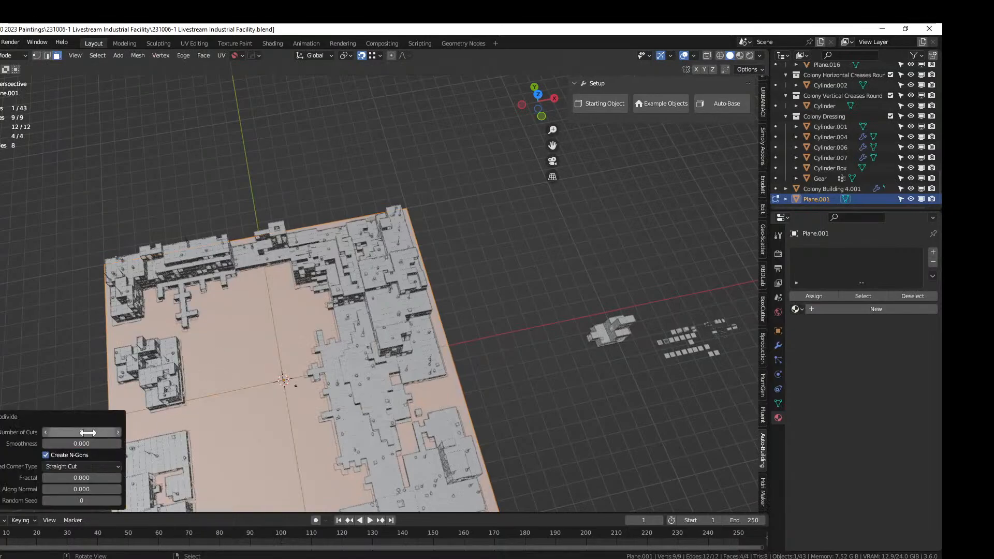
left_click(88, 432)
type("10")
key("Return")
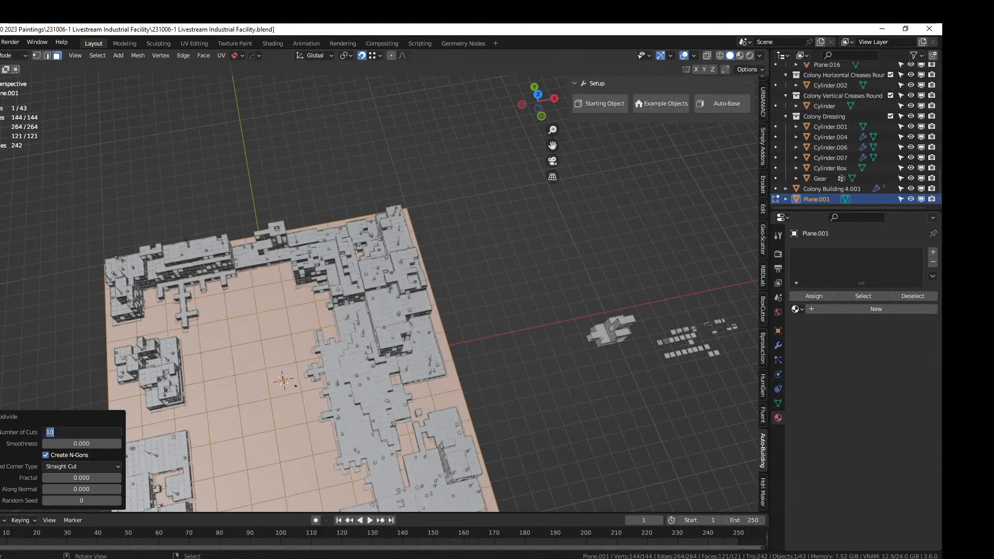
middle_click_drag(229, 434, 355, 305)
left_click(314, 329)
key("Tab")
Open the Colony Building 4.001 mesh for editing and select one wall face in its ground-level row
scroll(355, 306, "up", 5)
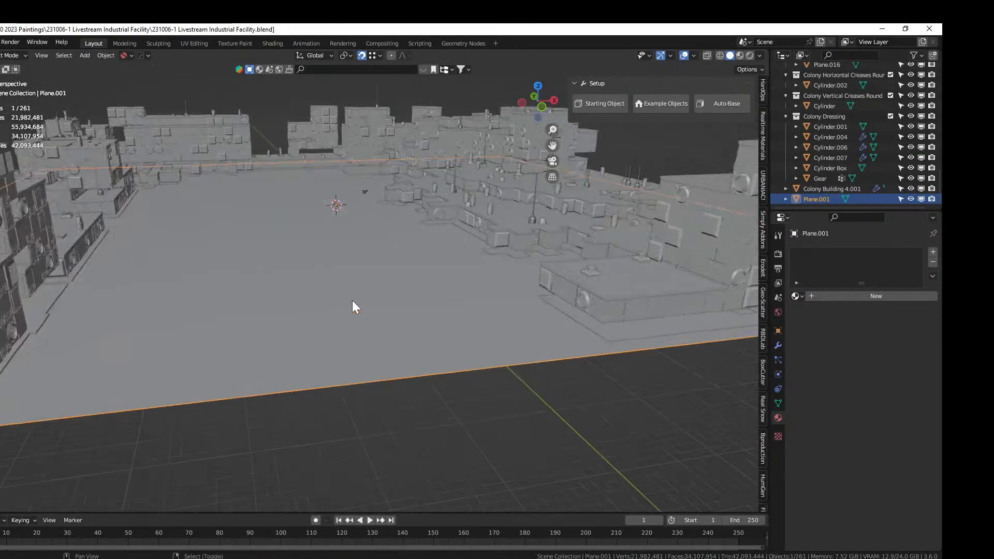
middle_click_drag(383, 375, 435, 362)
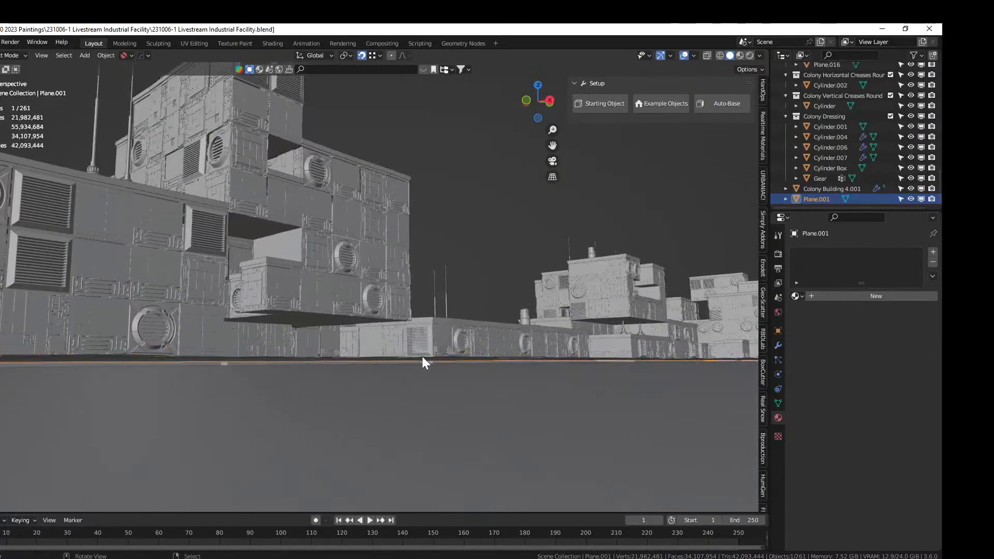
scroll(411, 353, "up", 5)
middle_click_drag(411, 353, 362, 318)
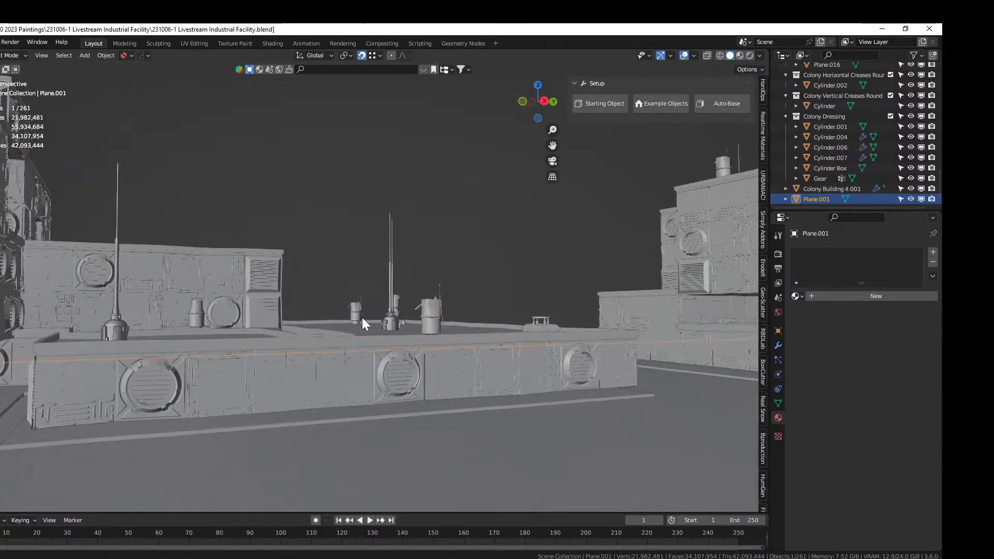
left_click(340, 371)
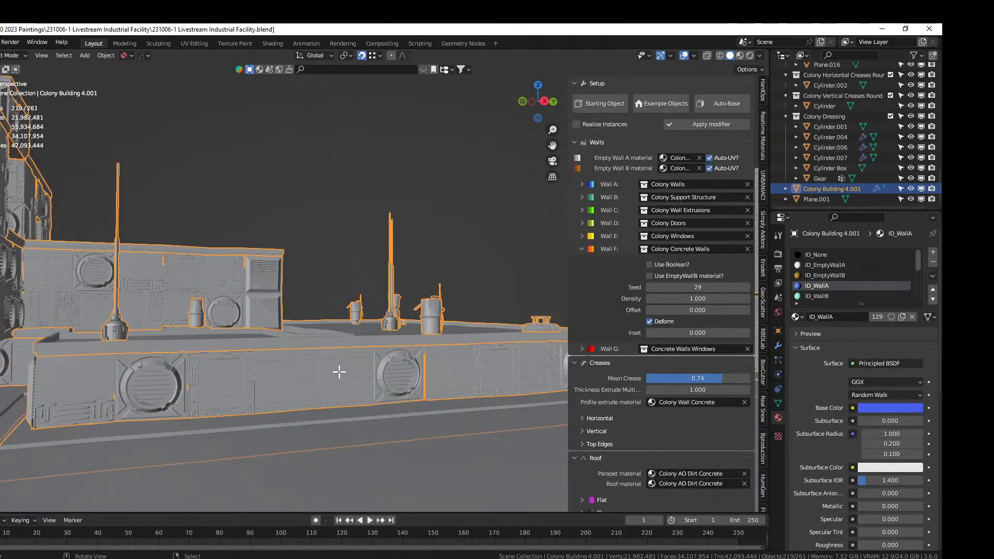
key("Tab")
left_click(339, 371)
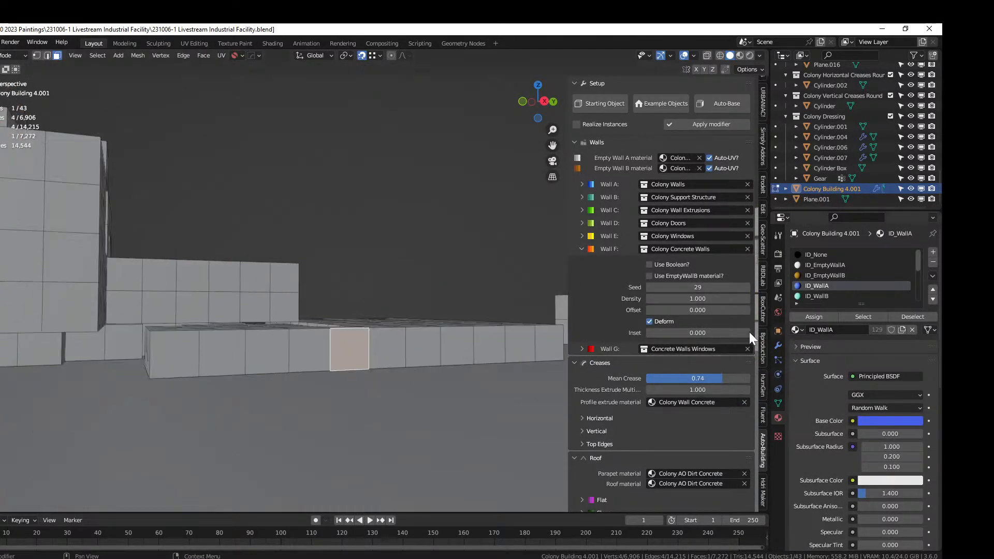
scroll(523, 342, "down", 3)
Select the entire bottom row of block faces across the facility in front orthographic view with X-ray
middle_click_drag(523, 341, 484, 366)
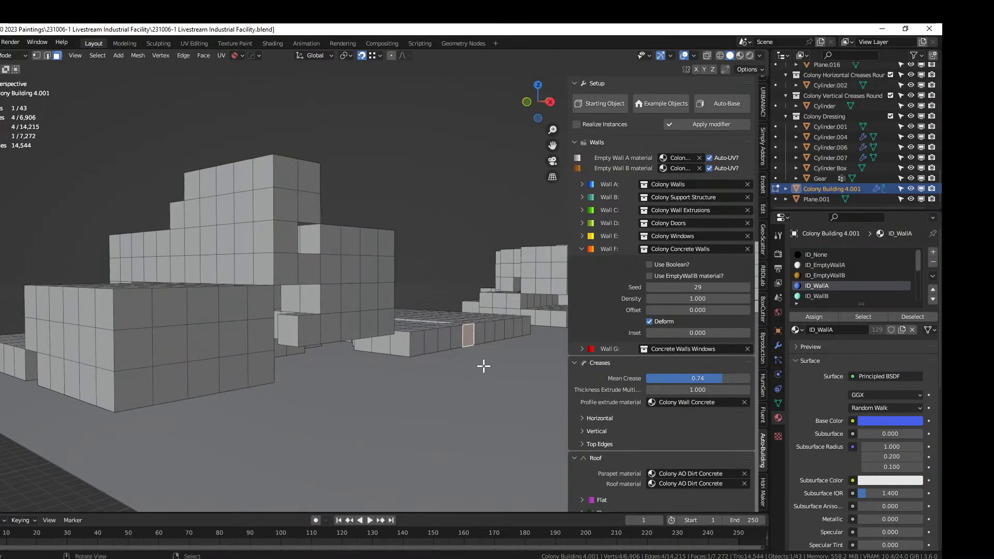
scroll(483, 366, "down", 3)
key("KP_1")
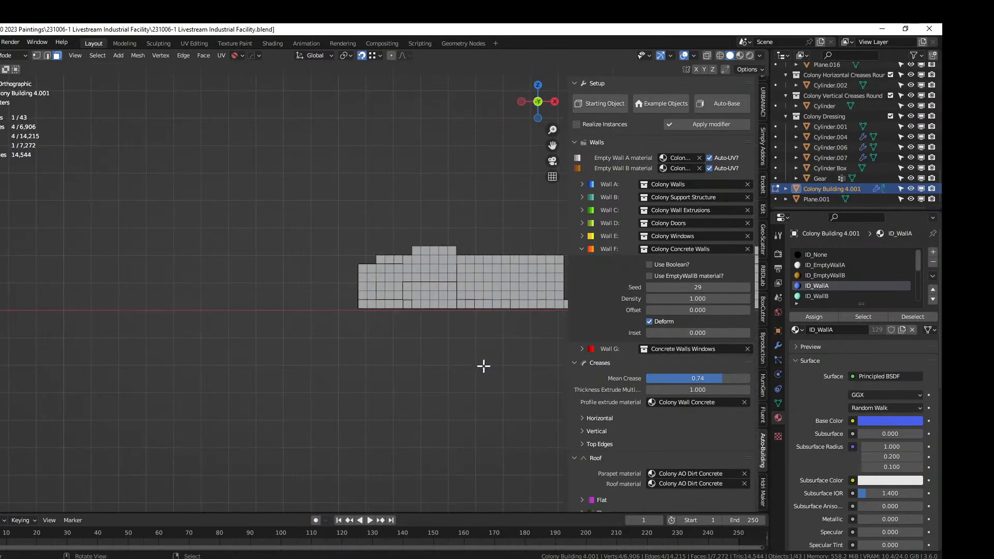
key("alt+z")
mouse_move(455, 371)
middle_mouse_down("shift")
mouse_move(240, 410)
mouse_move(53, 408)
mouse_move(81, 406)
middle_mouse_up("shift")
left_click_drag(506, 342, 0, 338)
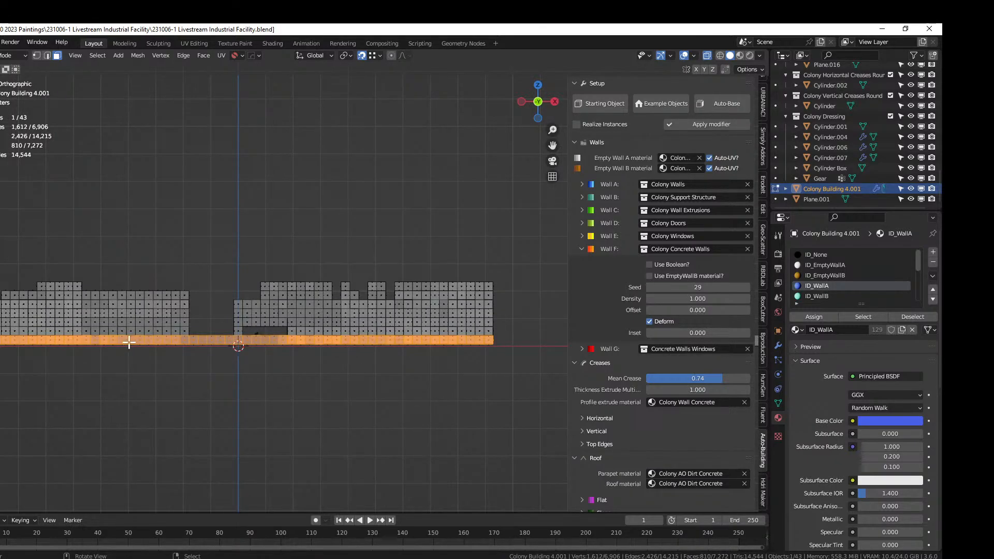
key("alt+z")
middle_click_drag(187, 342, 274, 324)
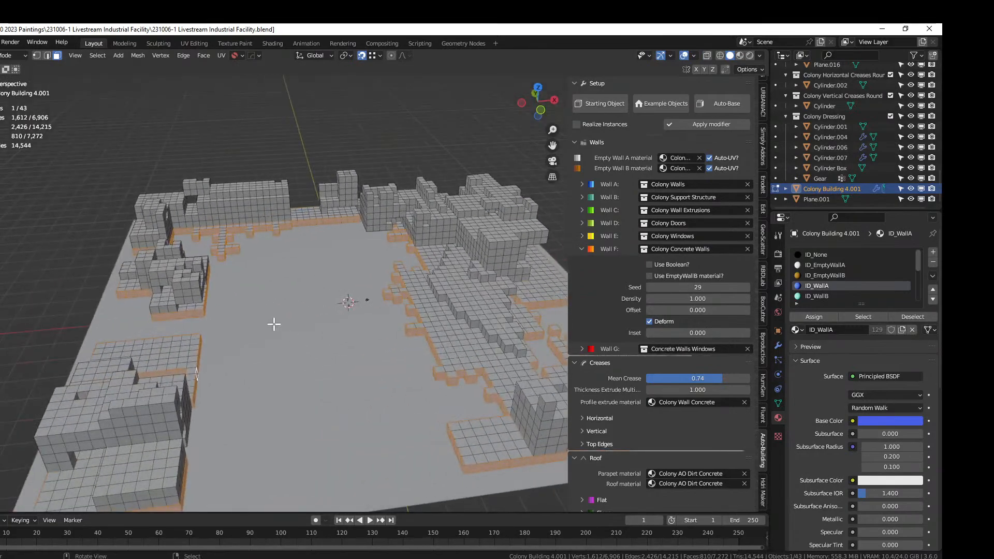
Randomly deselect the selected ground-row faces with Select Random, using the Deselect action and a ratio of 0.95
left_click(98, 55)
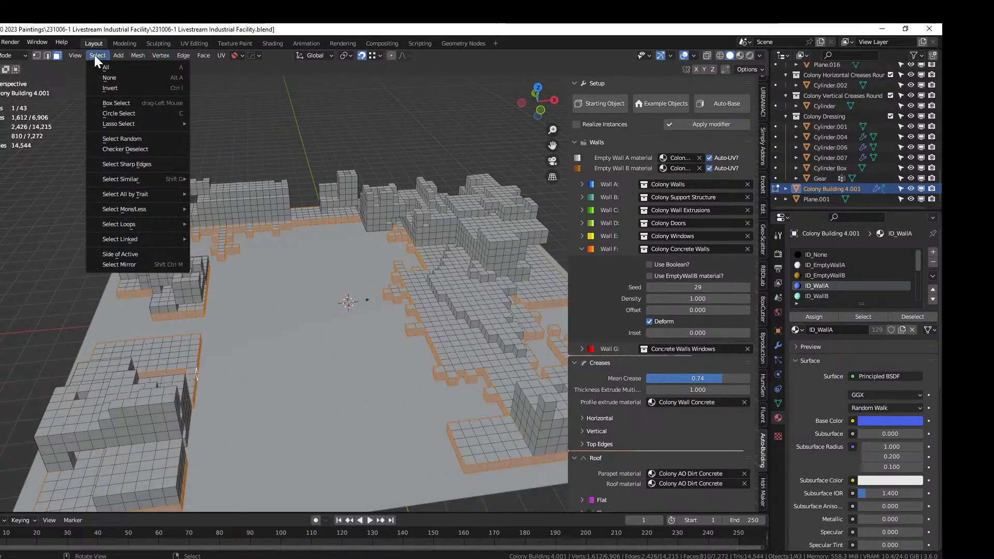
left_click(139, 140)
left_click(49, 501)
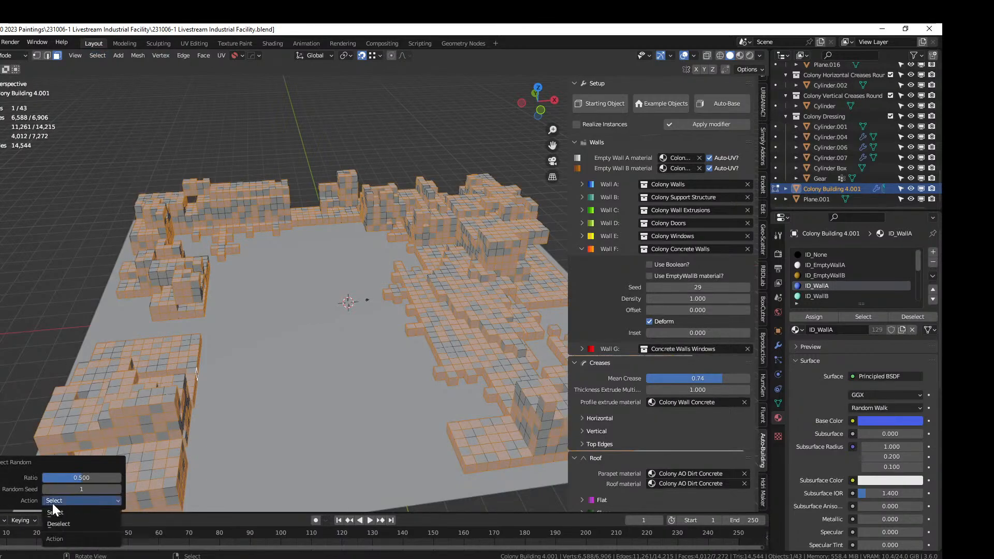
left_click(59, 523)
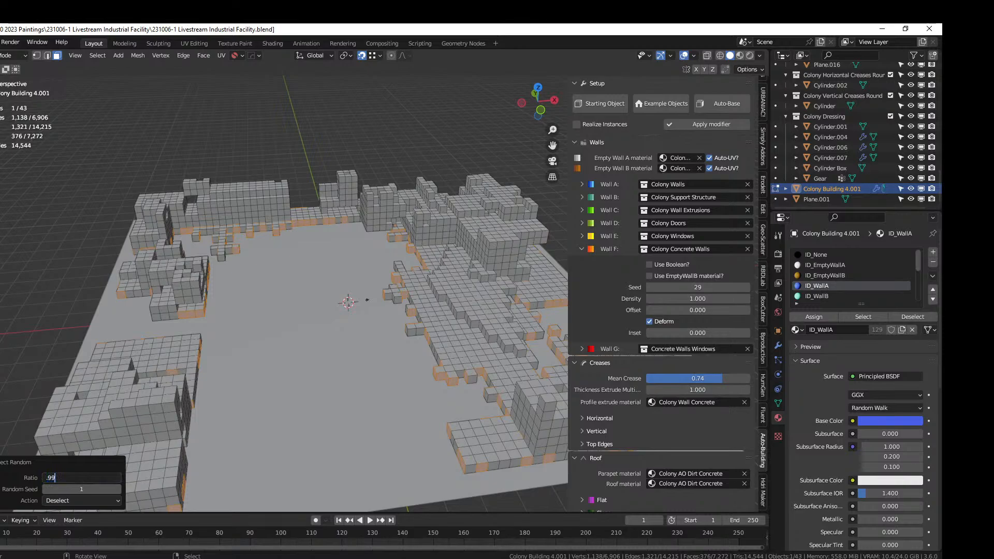
type(".99")
key("Return")
middle_click_drag(140, 411, 289, 396)
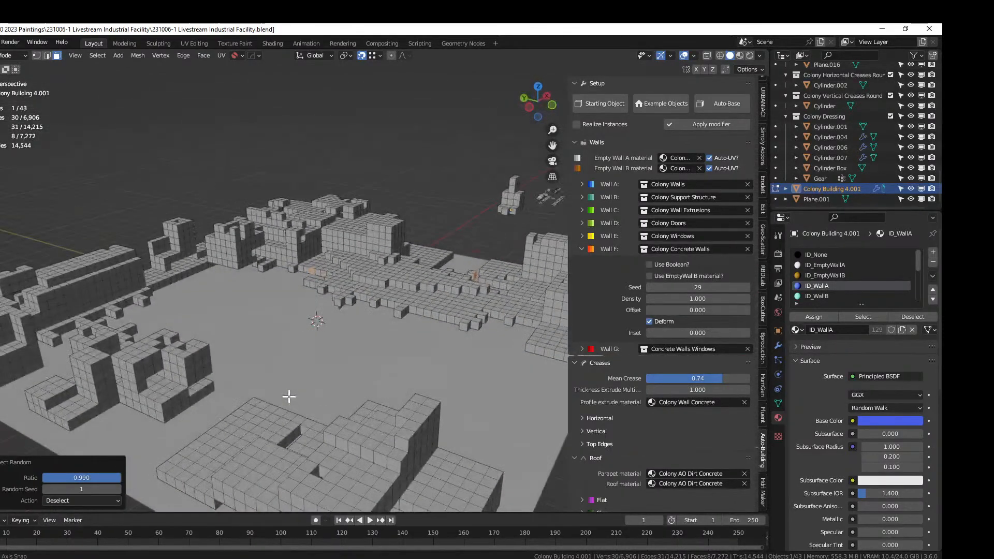
left_click(78, 482)
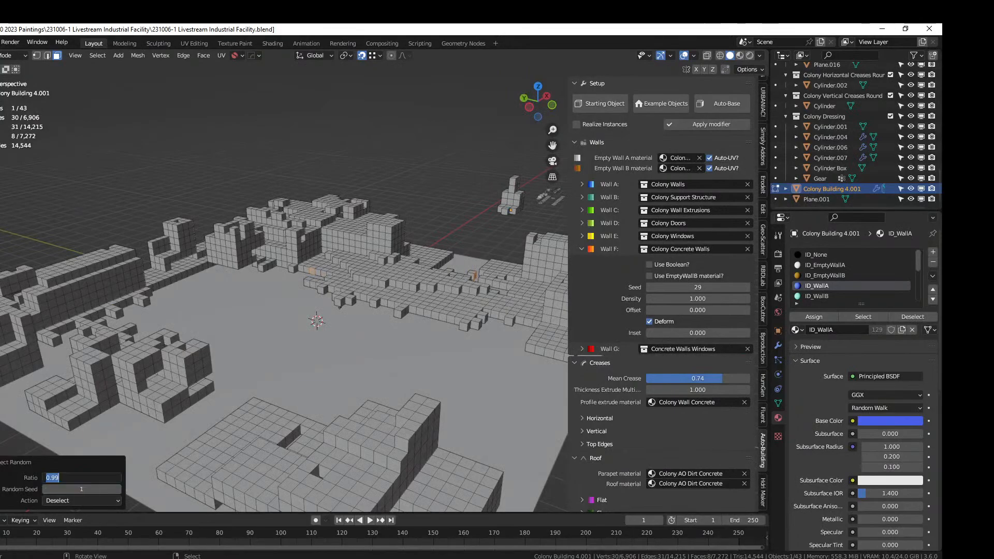
type(".95")
key("Return")
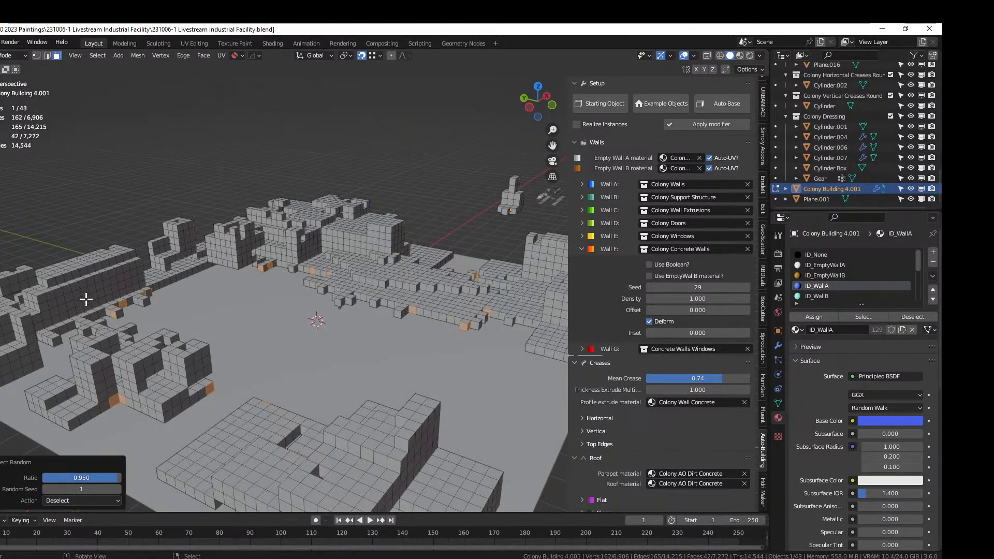
Assign the ID_WallD material to the remaining ground-level faces, enable Deform for the Wall D doors, and return to Object Mode
middle_click_drag(277, 341, 175, 337)
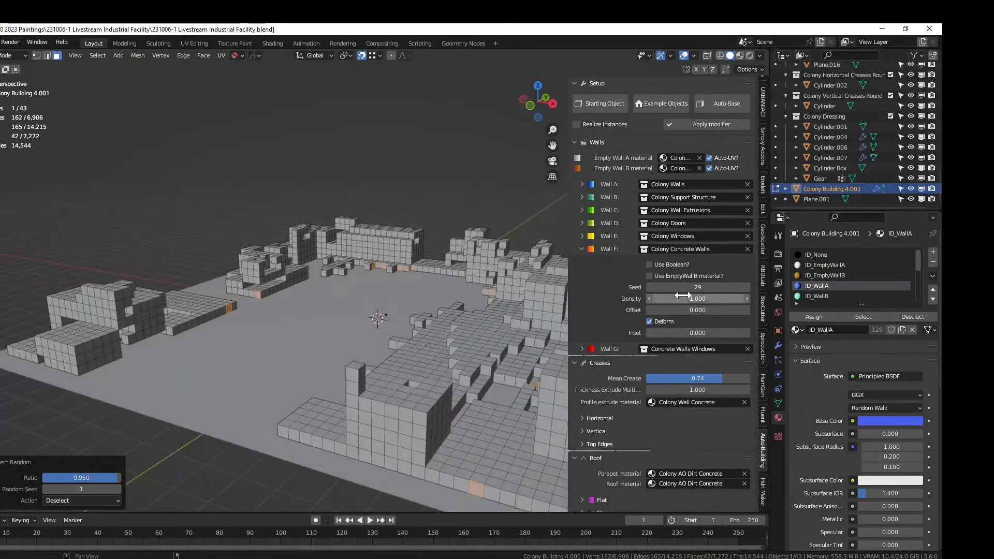
scroll(818, 283, "down", 2)
left_click(827, 296)
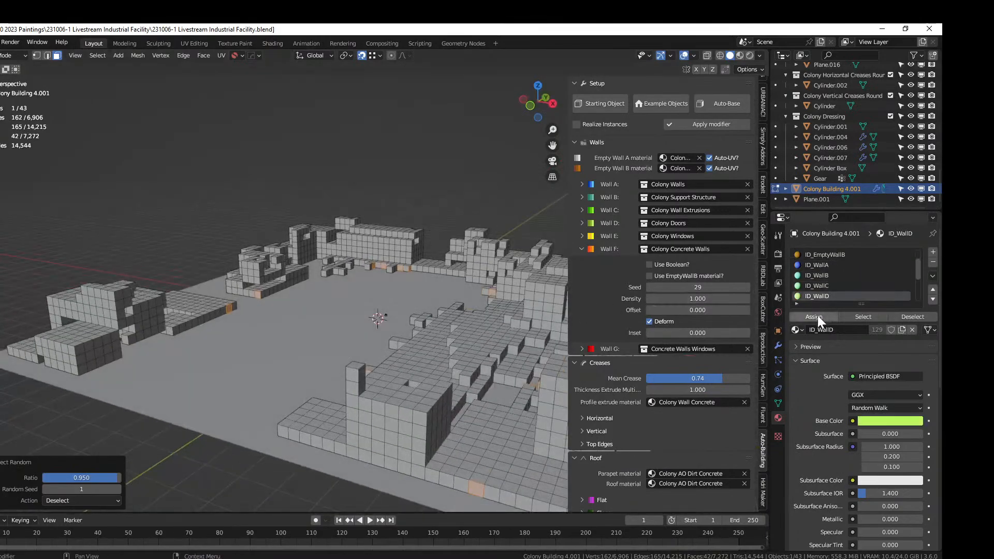
left_click(818, 316)
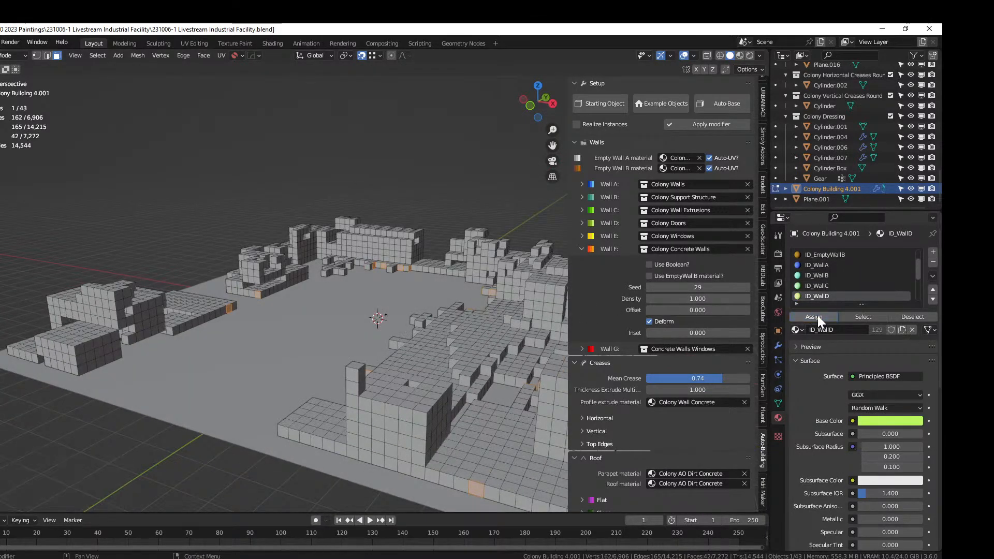
left_click(582, 223)
left_click(651, 296)
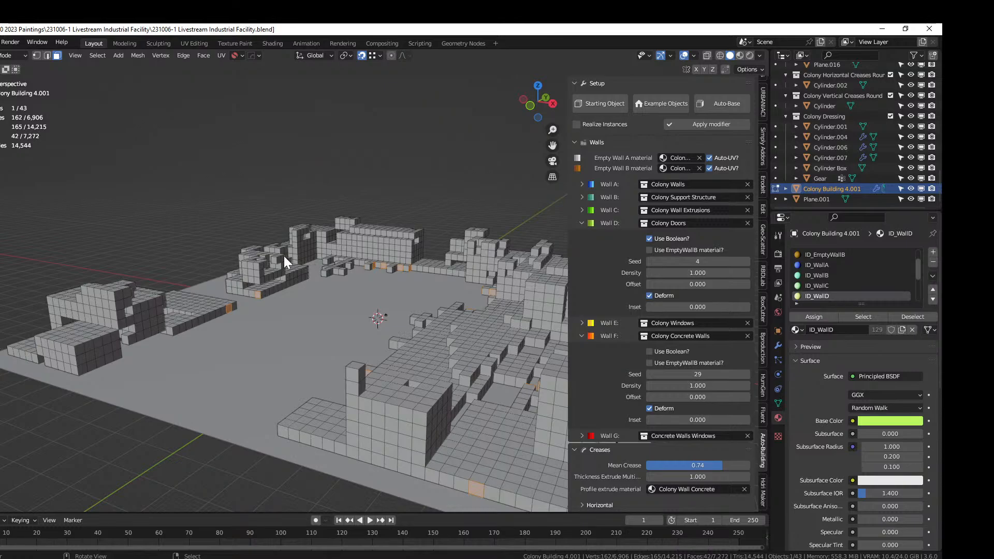
key("Tab")
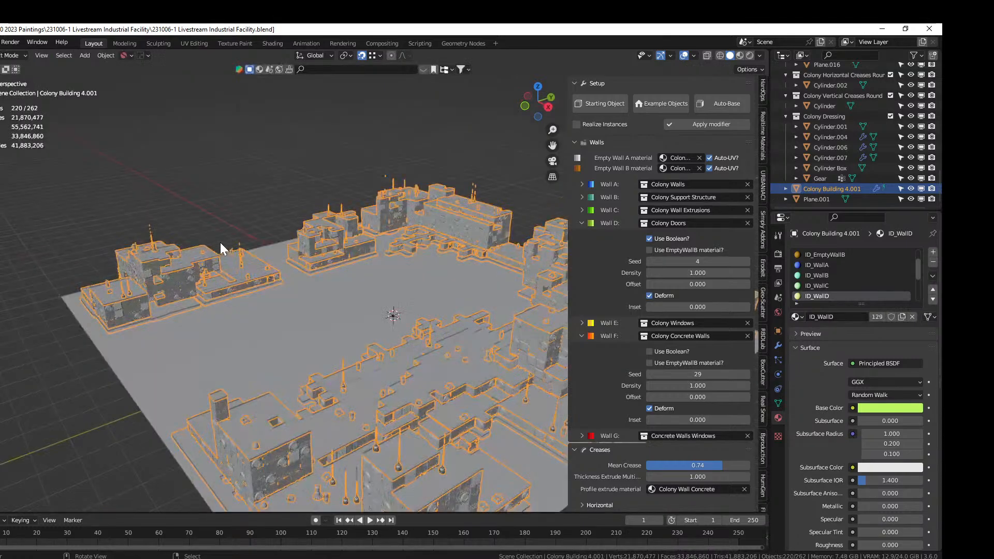
Inspect the ground-level facades and set the foundation extrusion of Colony Building 4.001 to 0
scroll(219, 242, "up", 5)
middle_click_drag(219, 242, 482, 339, "shift")
scroll(280, 334, "up", 3)
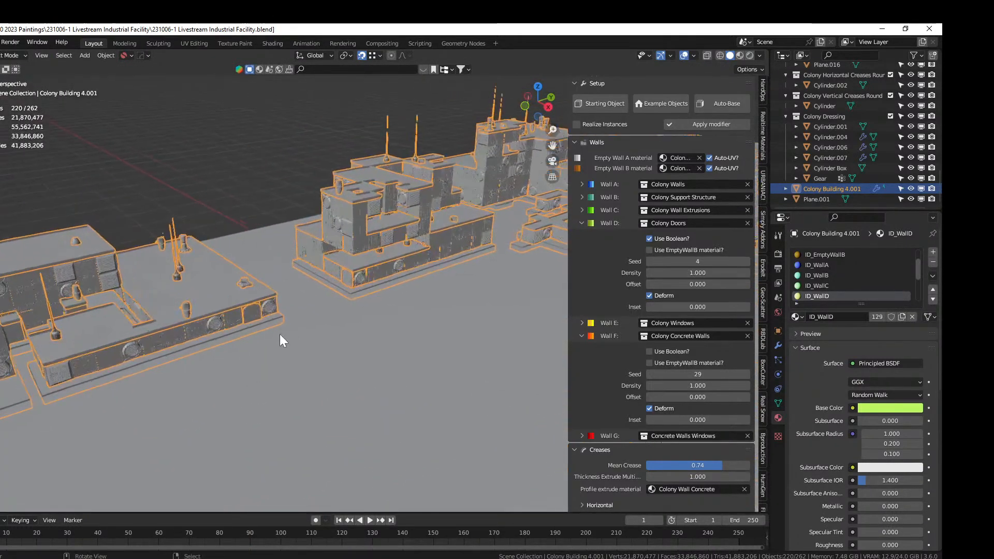
middle_click_drag(279, 334, 435, 376)
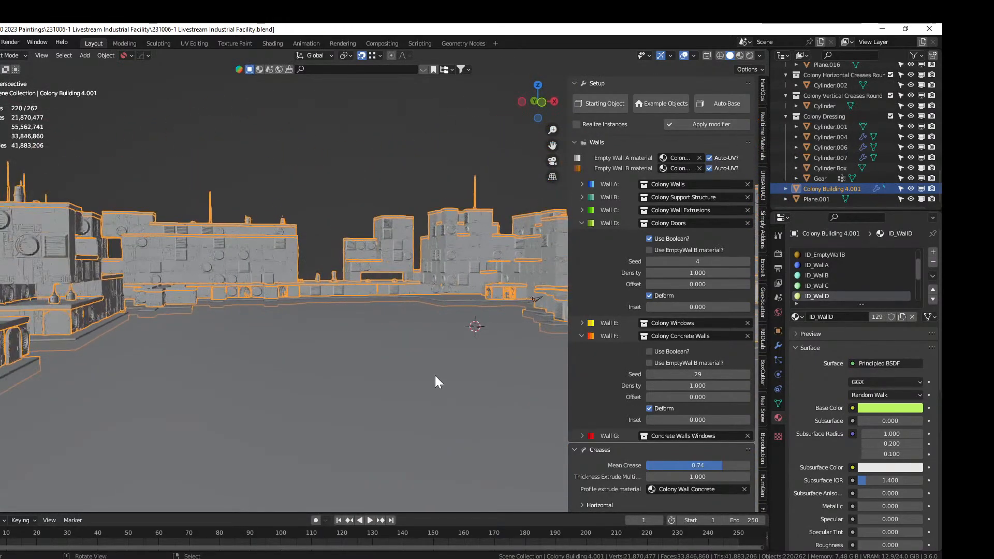
scroll(648, 451, "down", 6)
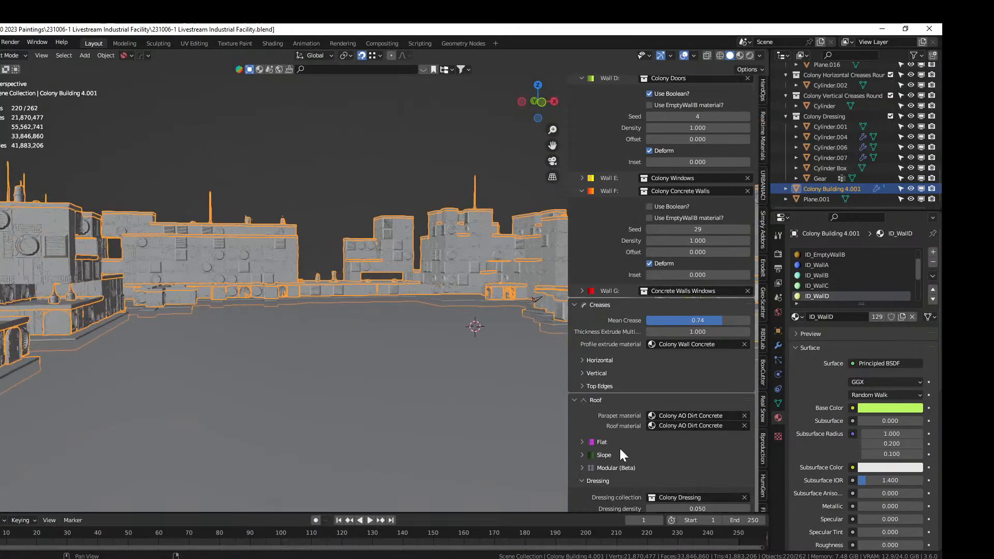
scroll(619, 448, "down", 3)
scroll(614, 455, "down", 4)
left_click(697, 398)
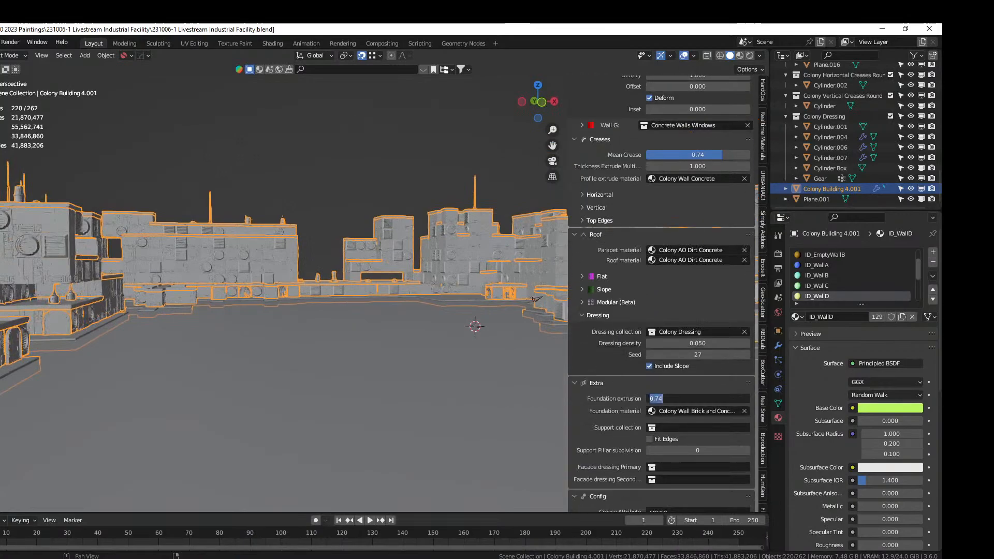
type("0")
key("Return")
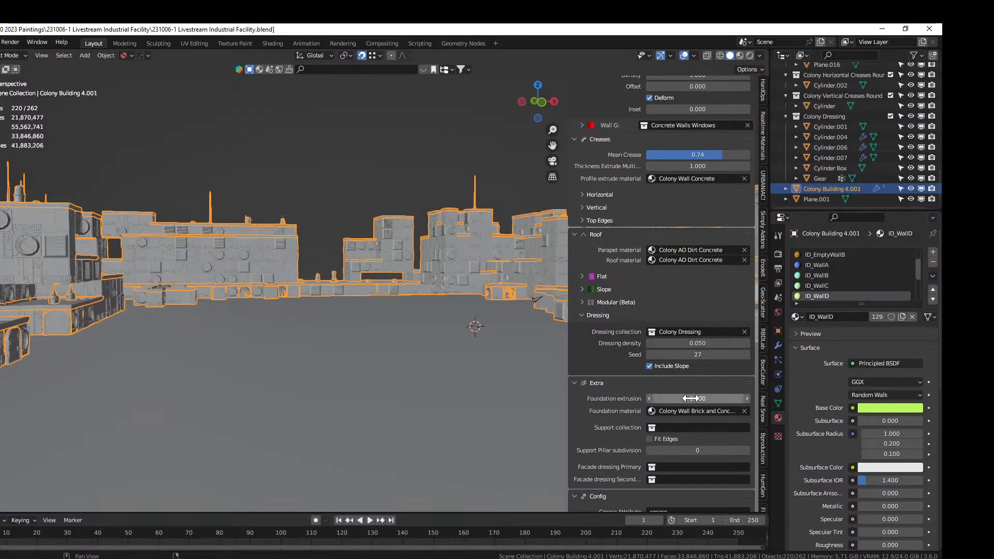
Set the foundation extrusion of Colony Building 4.001 to 0.3 and check the building bases around the facility
left_click(690, 398)
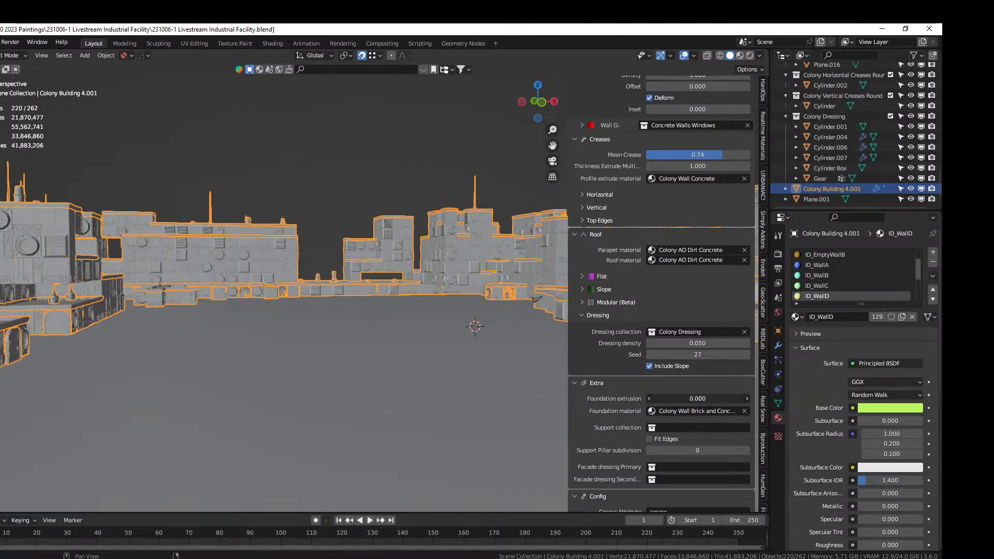
type(".3")
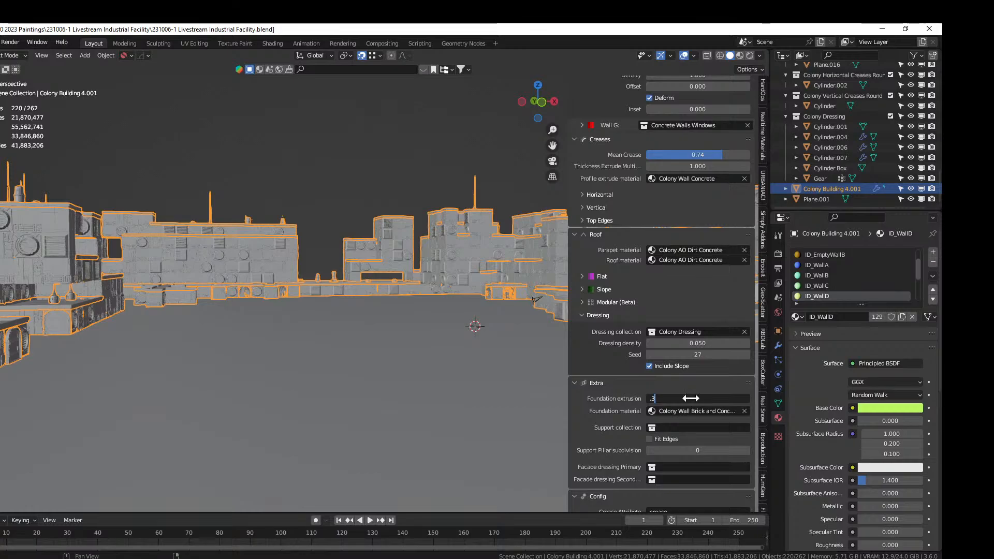
key("Return")
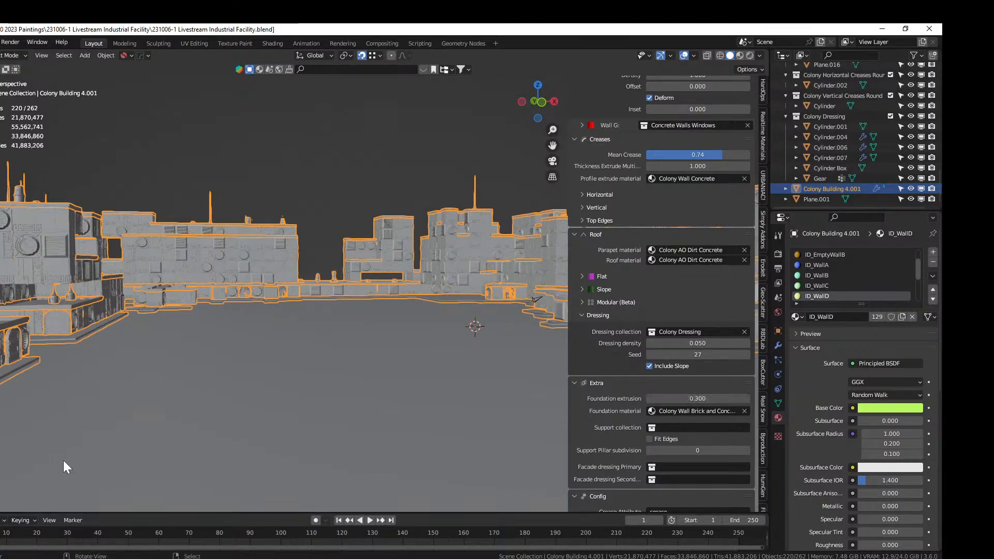
middle_click_drag(273, 360, 426, 381)
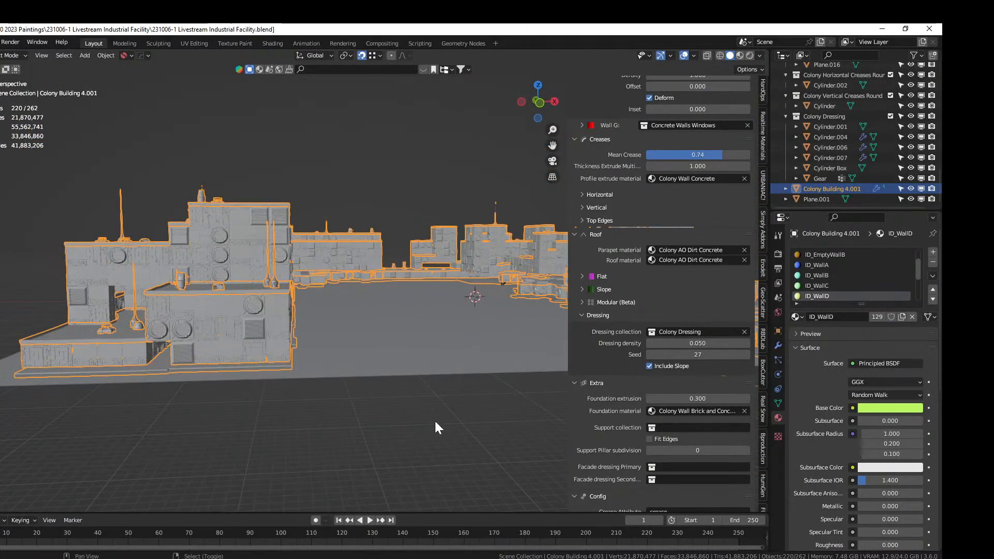
middle_click_drag(434, 421, 331, 422, "shift")
key("alt+a")
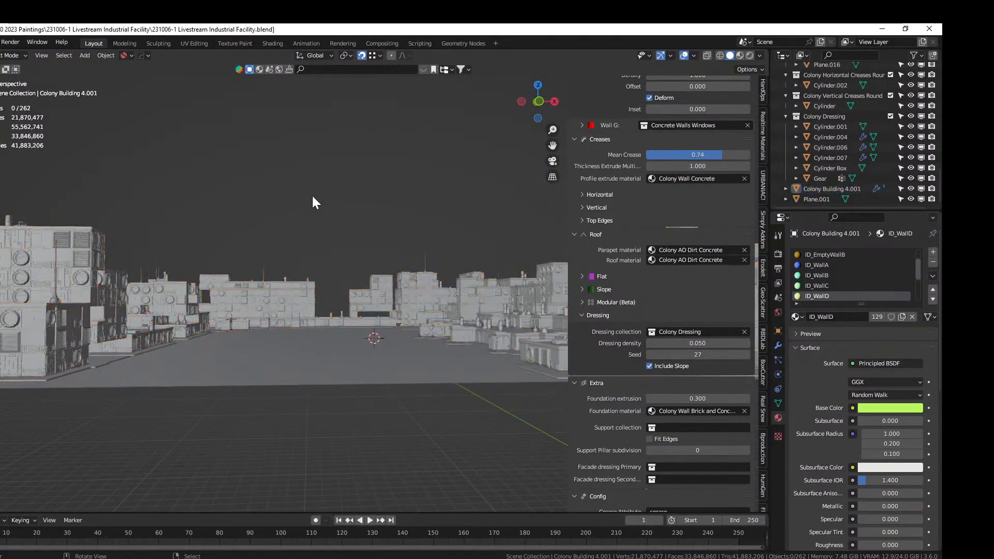
middle_click_drag(327, 237, 363, 258)
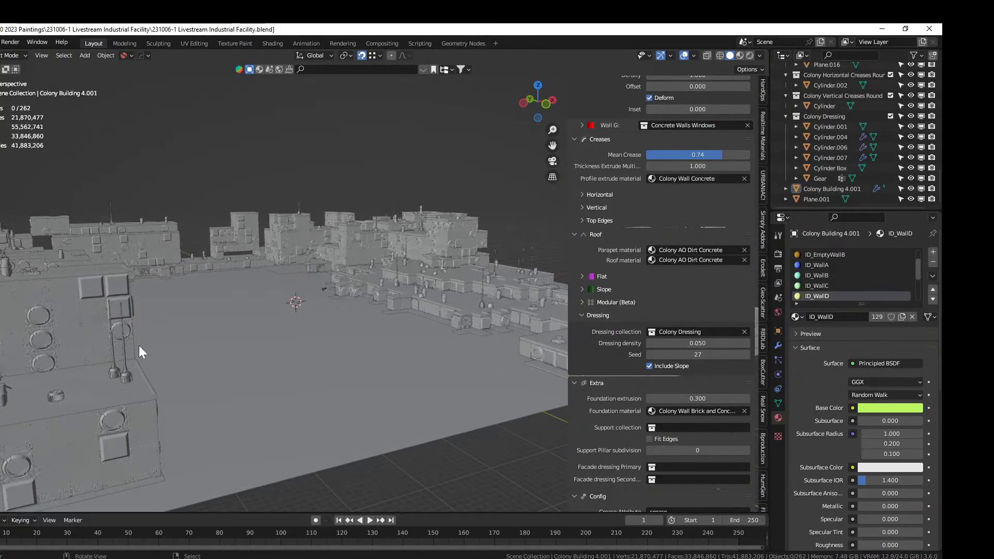
key("ctrl+z")
Open the Colony Building 4.001 mesh for editing and box-select a horizontal band of upper wall faces in front orthographic view
key("KP_Divide")
key("KP_1")
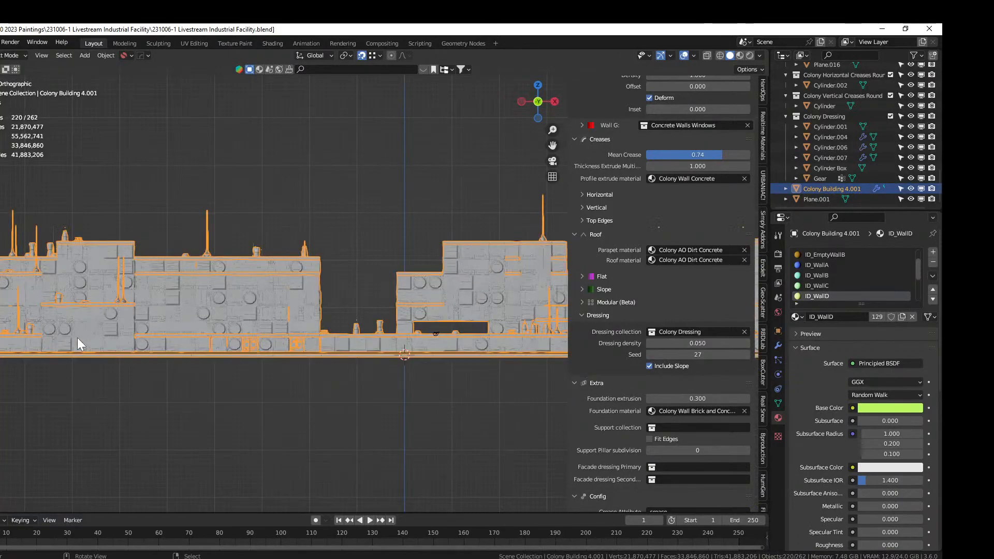
key("Tab")
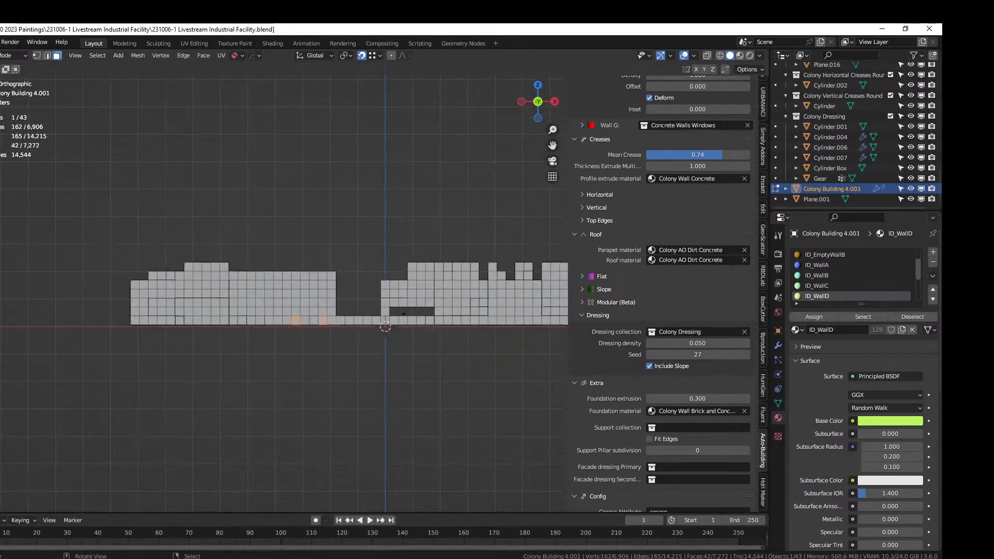
left_click_drag(103, 275, 573, 299)
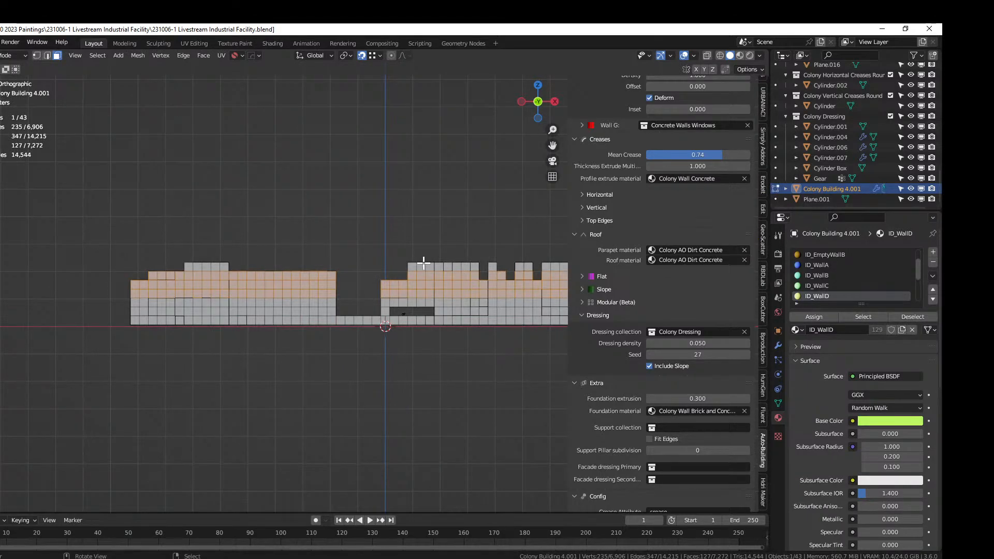
middle_click_drag(417, 266, 374, 302)
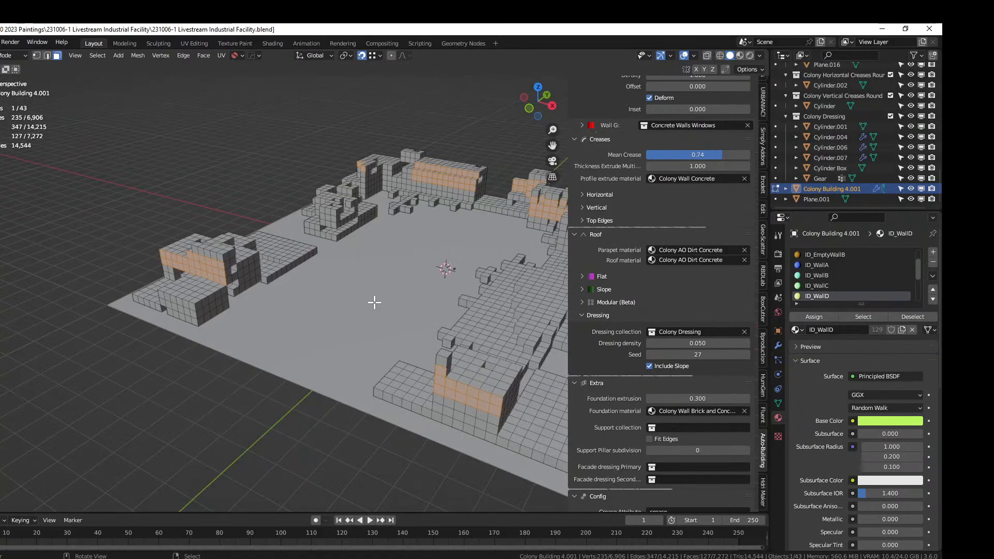
Randomly deselect faces in the selected upper wall band with Select Random at a ratio of 0.5
left_click(97, 56)
left_click(127, 150)
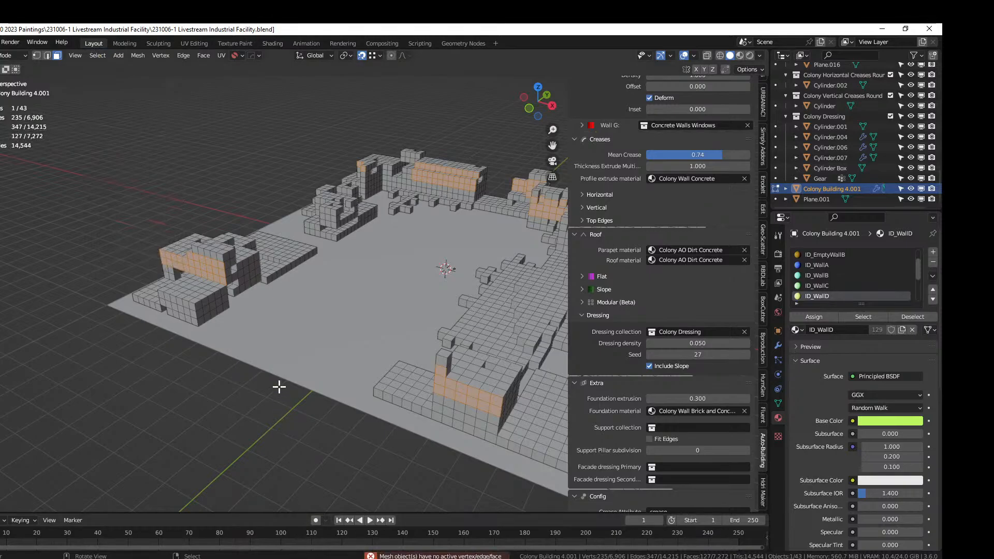
middle_click_drag(279, 385, 406, 357)
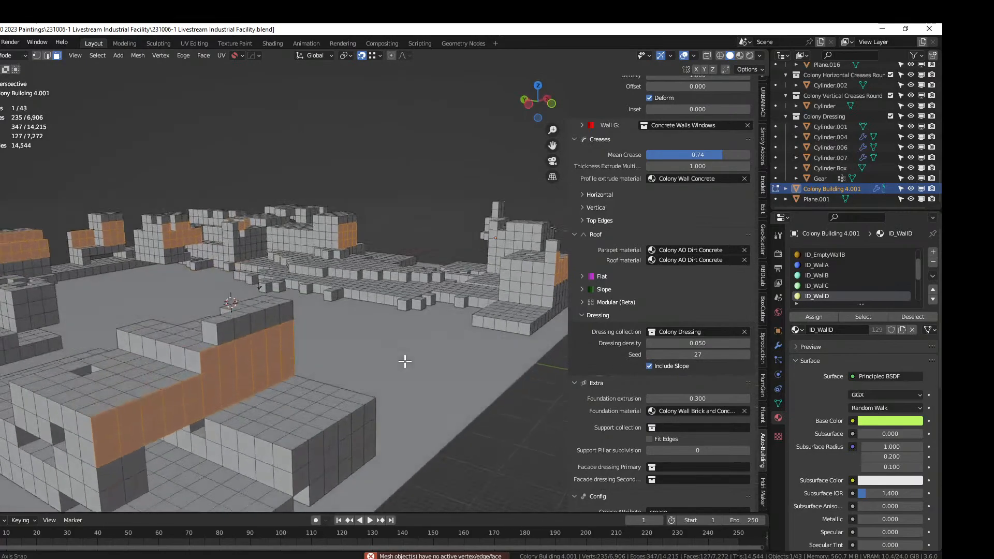
left_click(97, 55)
left_click(138, 139)
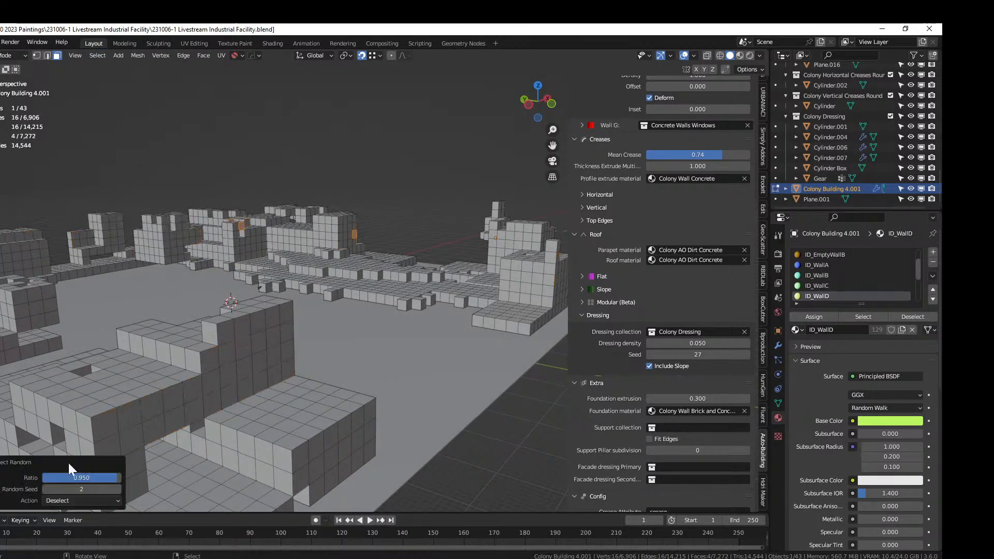
type("0.5")
key("Return")
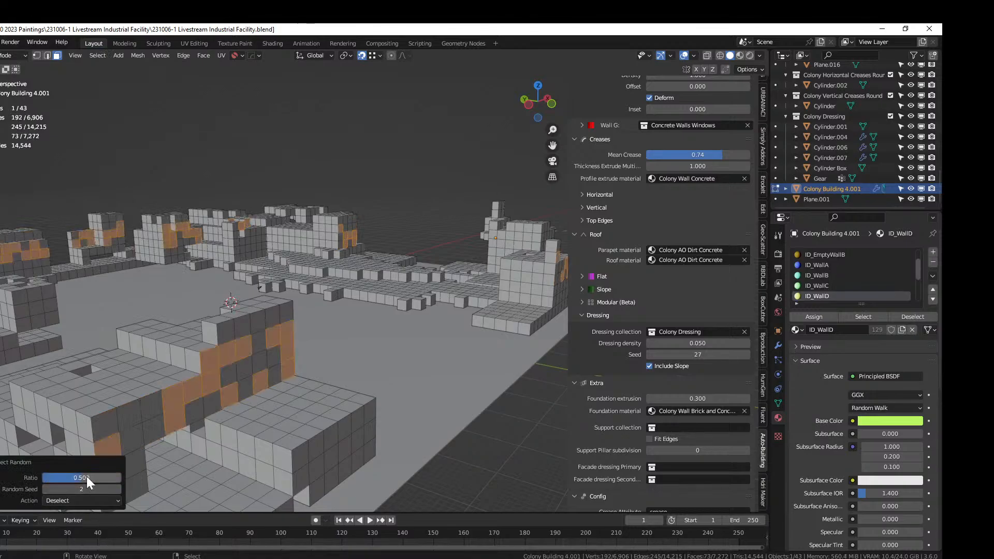
Assign the ID_WallG material to the remaining upper wall faces and check the resulting facades in Object Mode
scroll(825, 284, "down", 2)
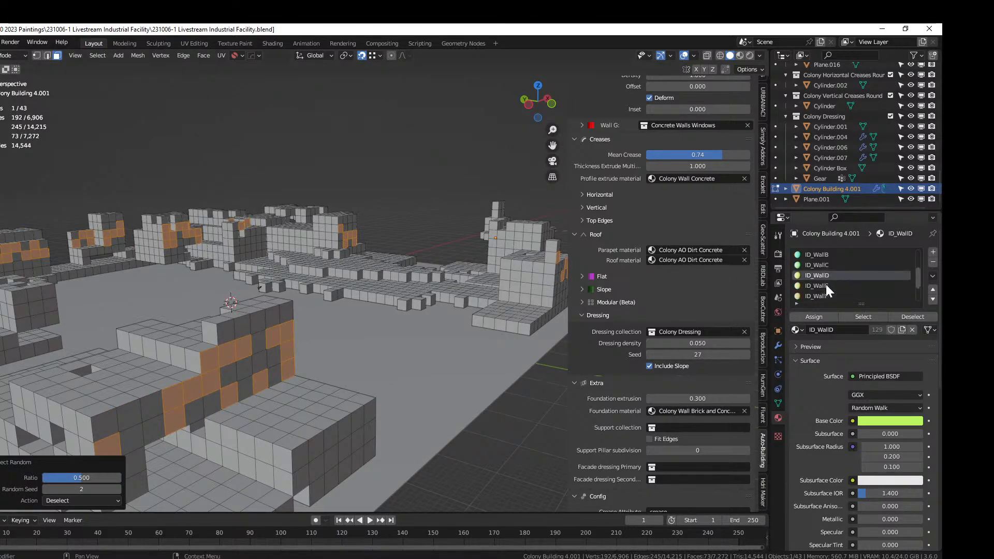
scroll(824, 294, "down", 2)
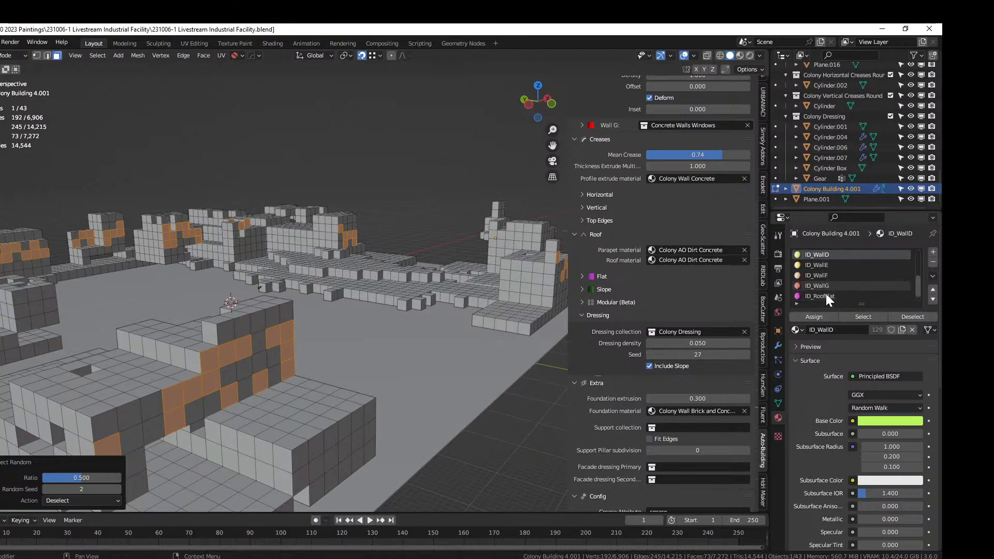
left_click(826, 285)
left_click(820, 315)
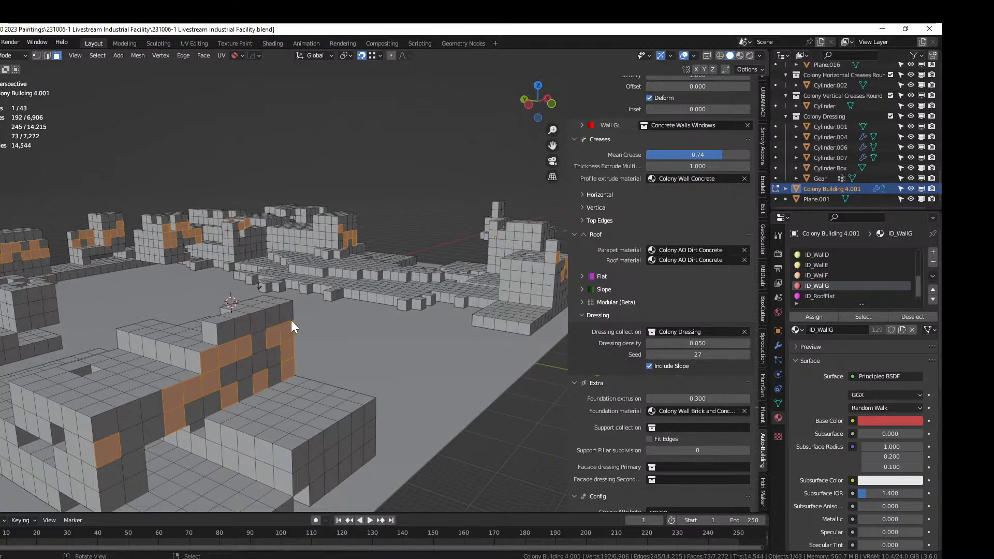
key("Tab")
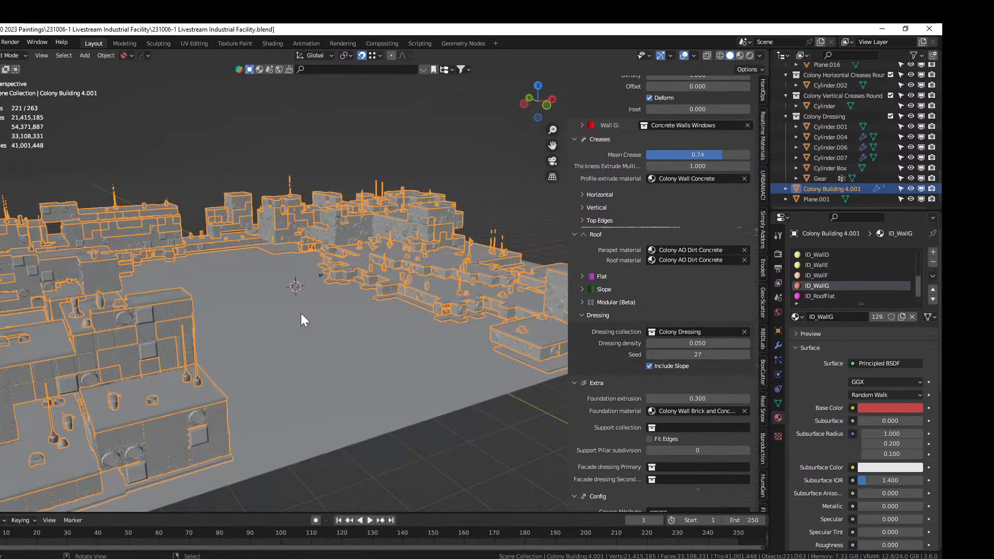
mouse_move(300, 312)
middle_mouse_down("shift")
mouse_move(281, 365)
mouse_move(388, 374)
middle_mouse_up("shift")
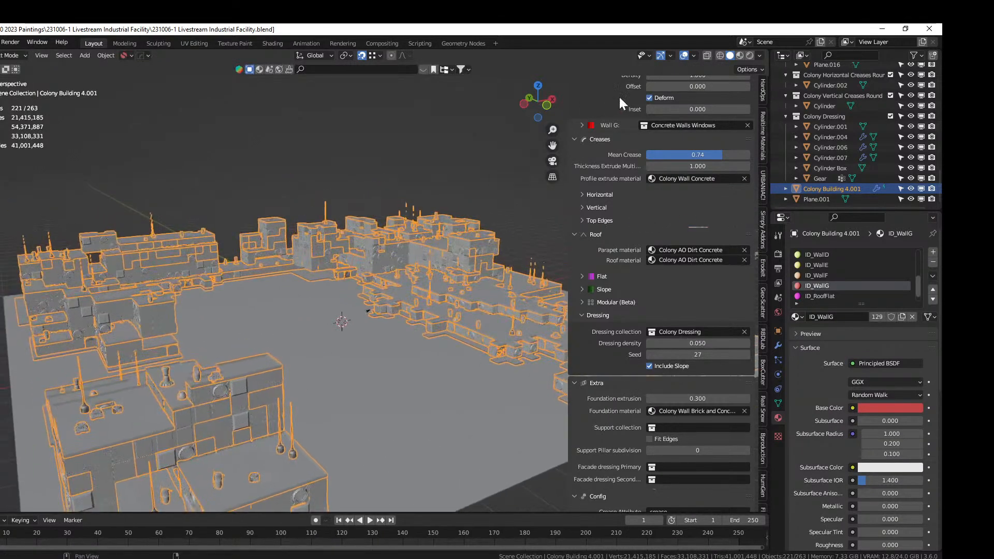
Preview the facility in rendered shading and inspect the building facades up close
left_click(752, 56)
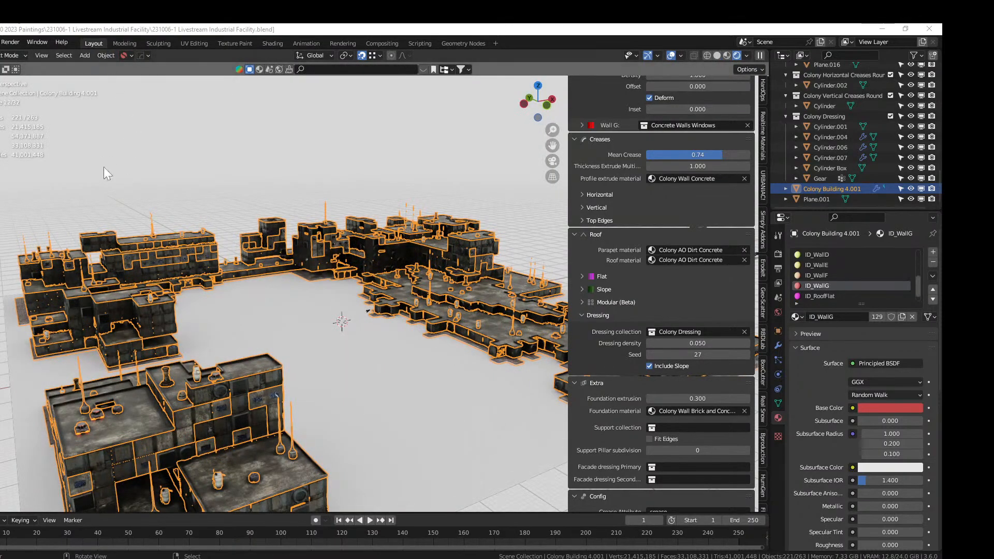
left_click(162, 173)
middle_click_drag(288, 284, 313, 273)
scroll(223, 291, "up", 2)
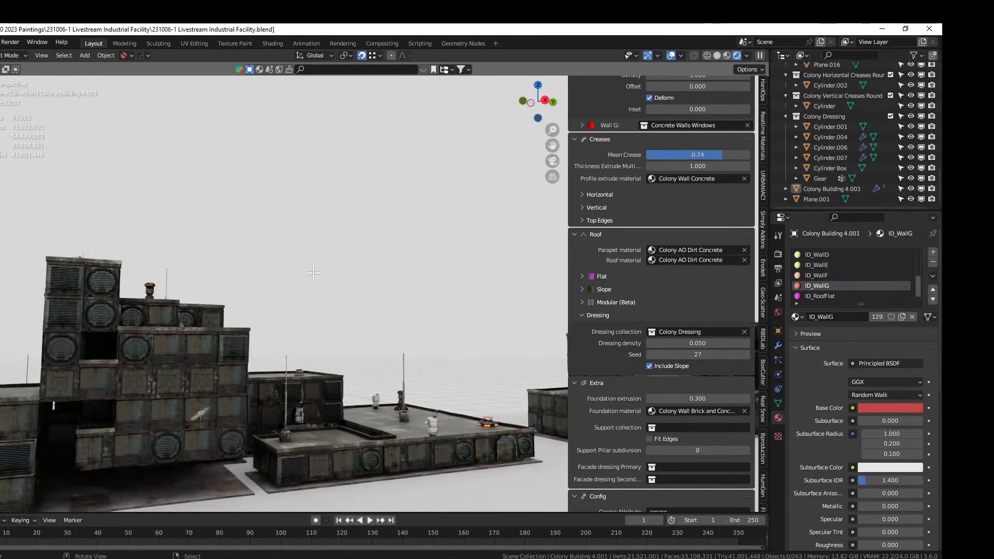
Open the Colony Building 4.001 mesh for editing, select the faces assigned to ID_WallD, and clear the selection
key("Tab")
middle_click_drag(219, 299, 319, 294)
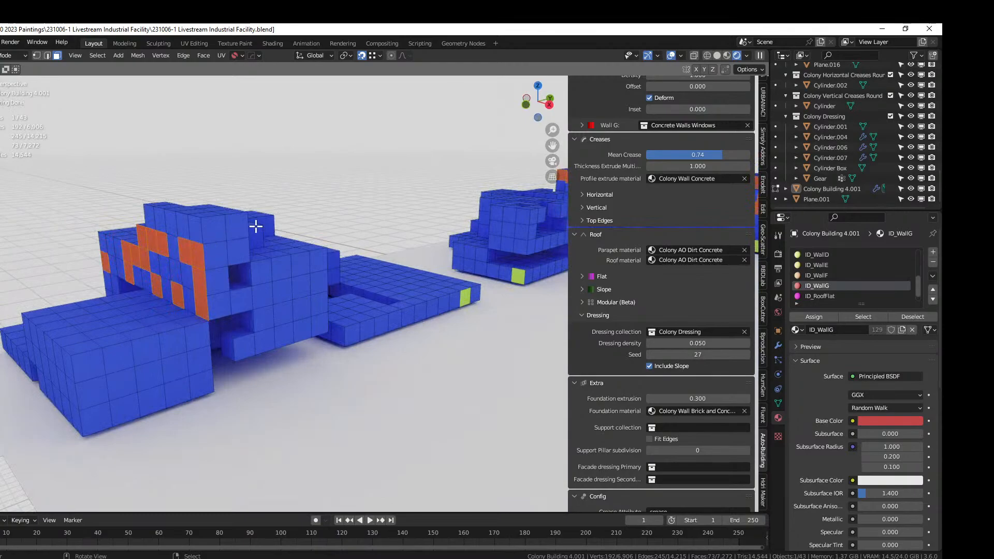
middle_click_drag(257, 224, 344, 232)
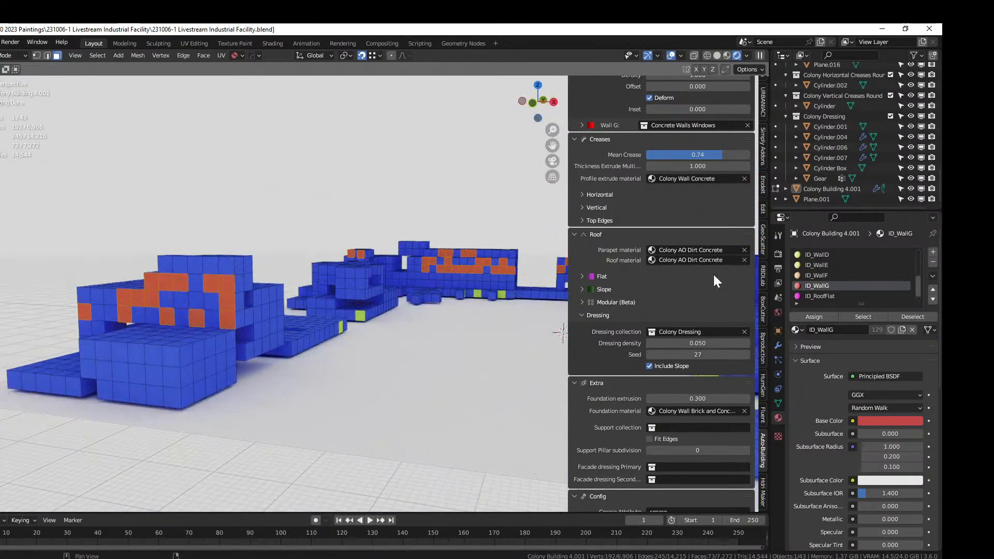
scroll(833, 283, "up", 2)
left_click(833, 275)
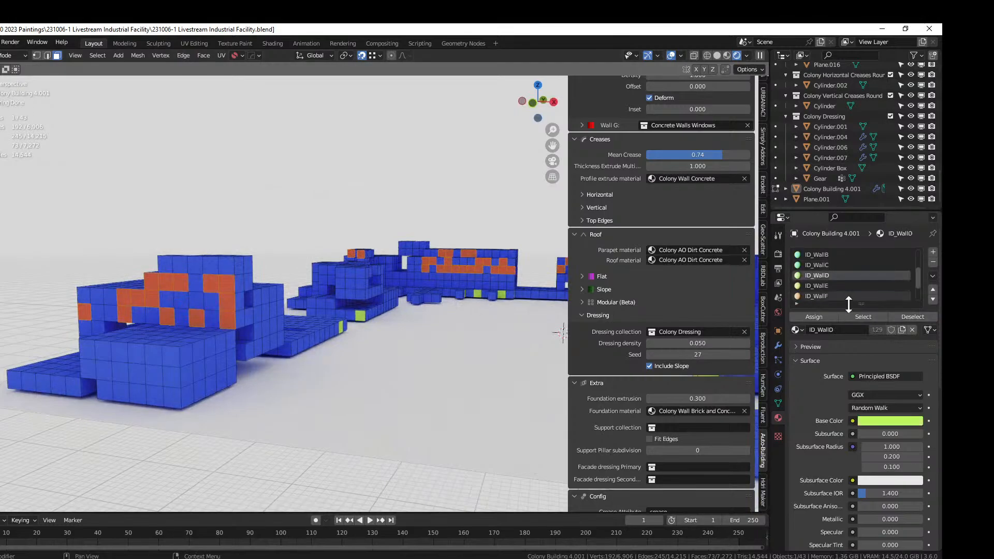
left_click(862, 317)
scroll(836, 275, "up", 2)
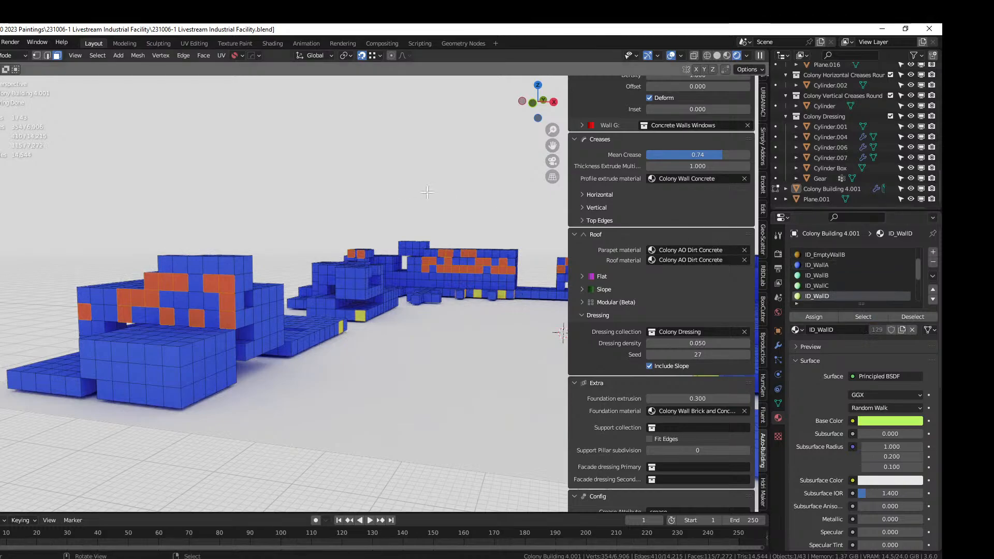
left_click(550, 224)
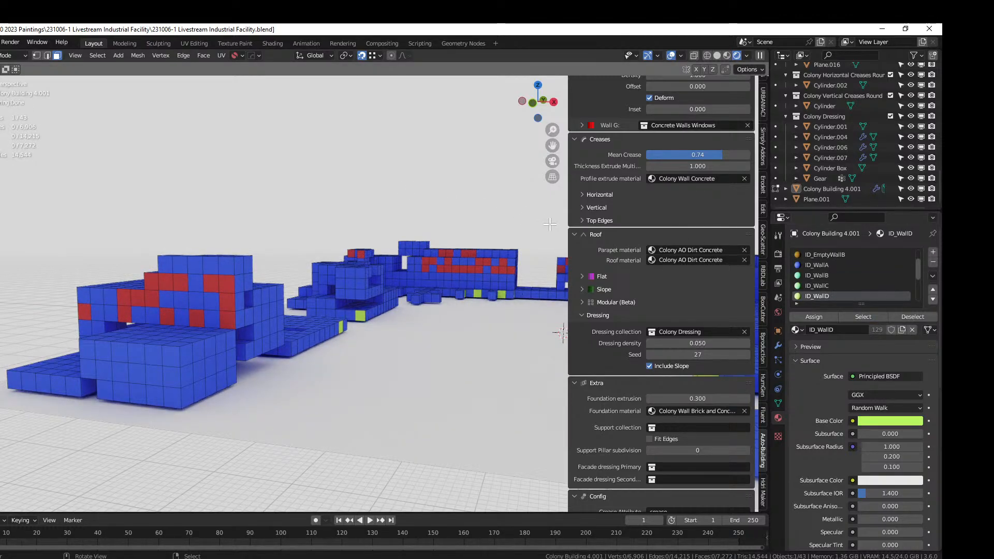
Select all faces assigned to the ID_WallA material and return the viewport to solid shading
left_click(812, 264)
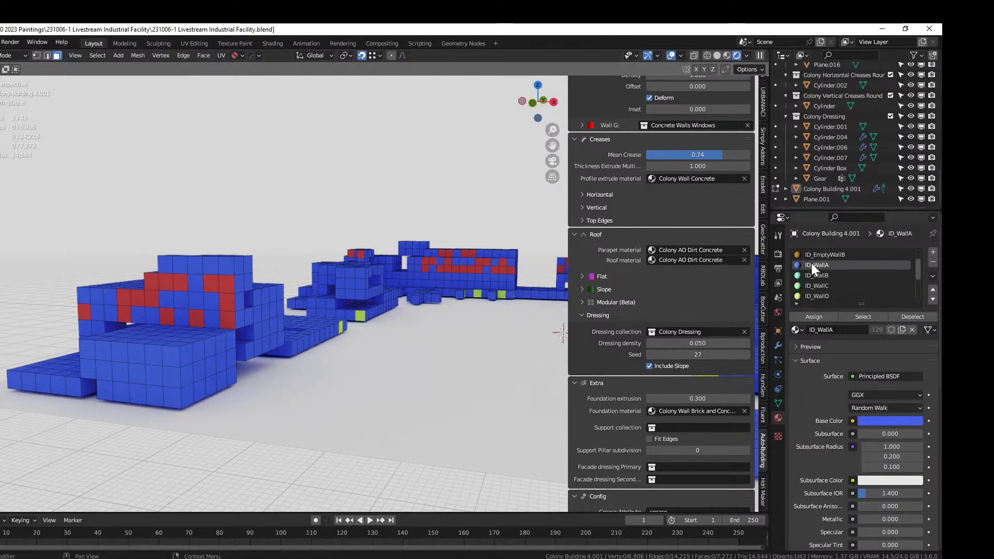
left_click(863, 316)
mouse_move(365, 251)
middle_mouse_down()
mouse_move(357, 240)
mouse_move(378, 250)
middle_mouse_up()
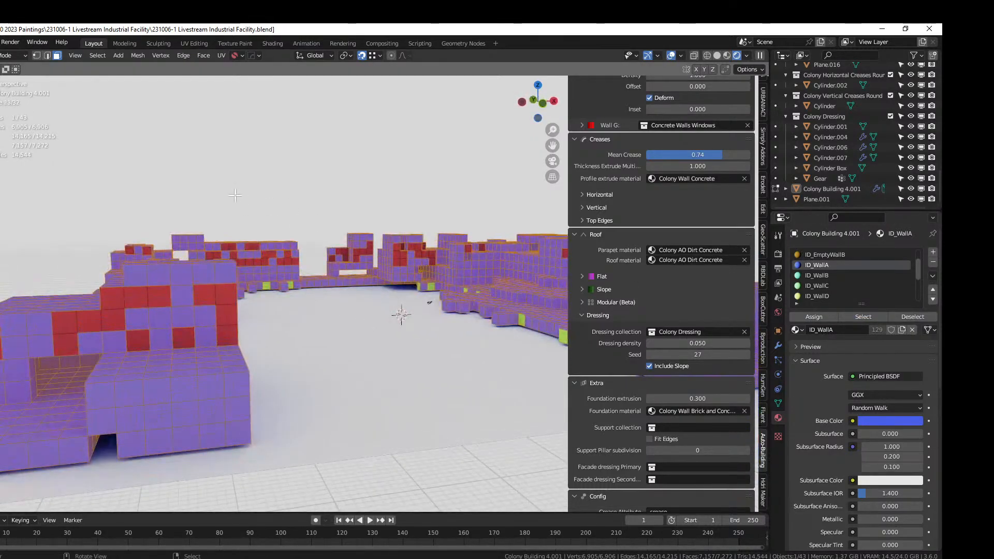
left_click(716, 56)
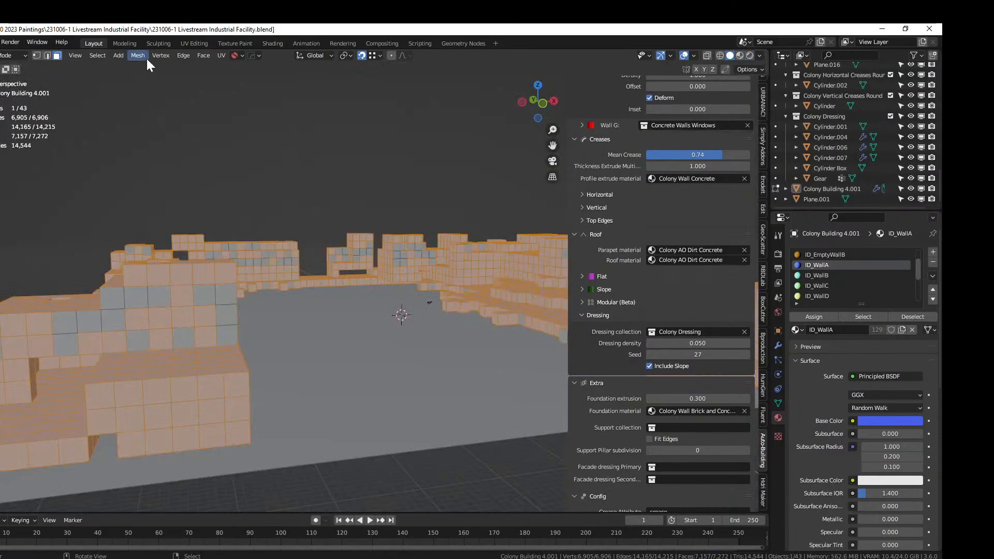
Box-deselect the lower rows of faces in front orthographic view with X-ray, keeping only the upper building faces selected
left_click(97, 55)
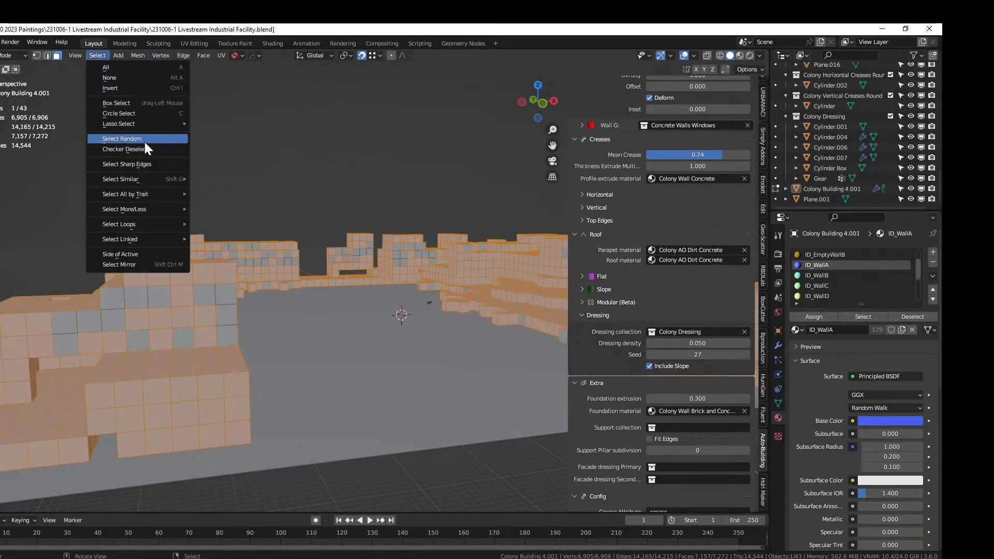
key("KP_1")
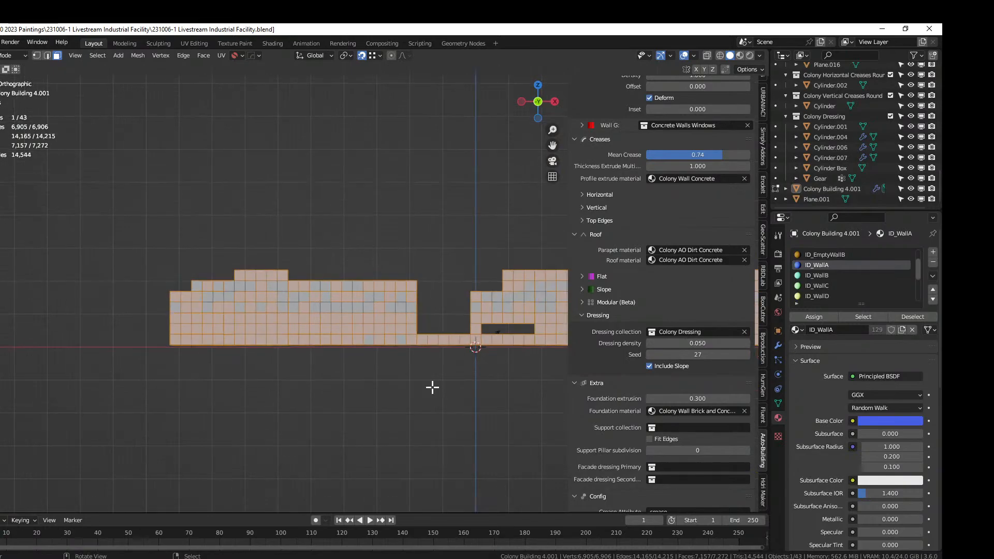
middle_click_drag(432, 385, 234, 412, "shift")
scroll(235, 413, "down", 3)
key("a")
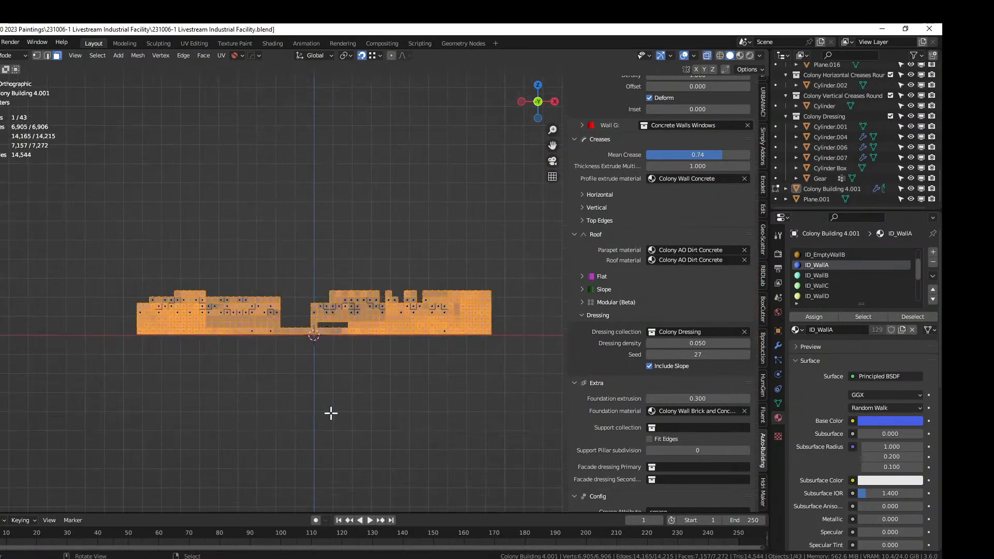
key("b")
left_click_drag(516, 369, 117, 327)
middle_click_drag(117, 327, 116, 321)
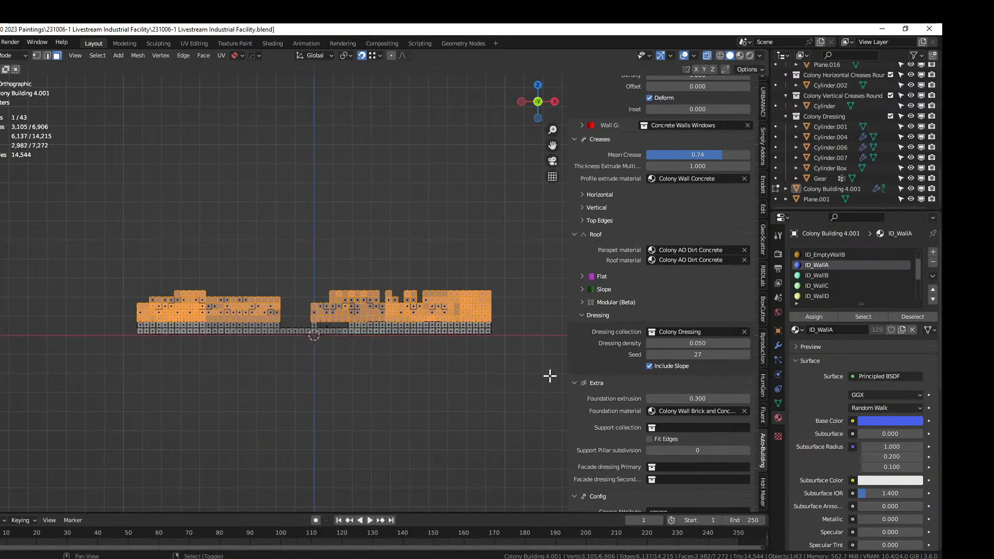
key("b")
left_click_drag(535, 378, 78, 318)
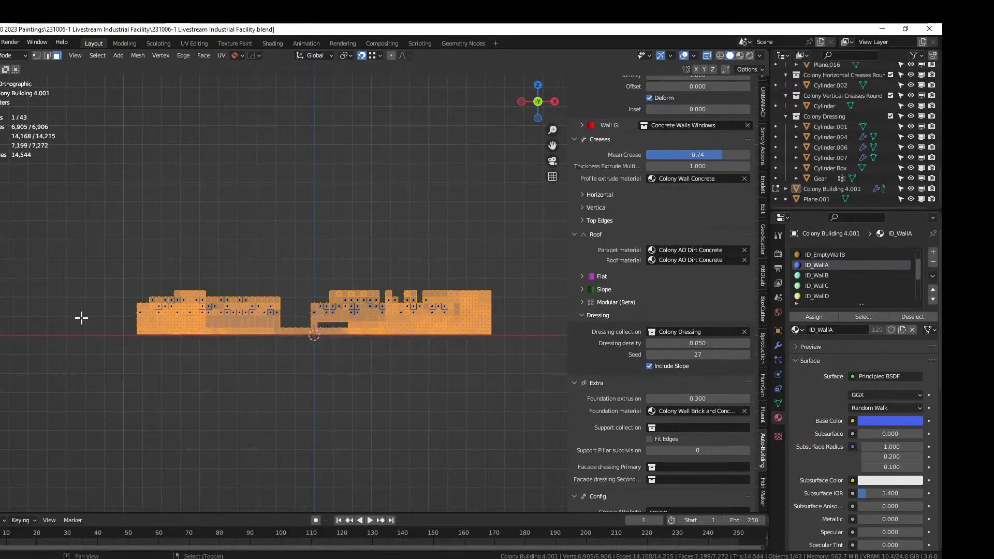
key("b")
middle_click_drag(564, 383, 240, 356)
key("alt+z")
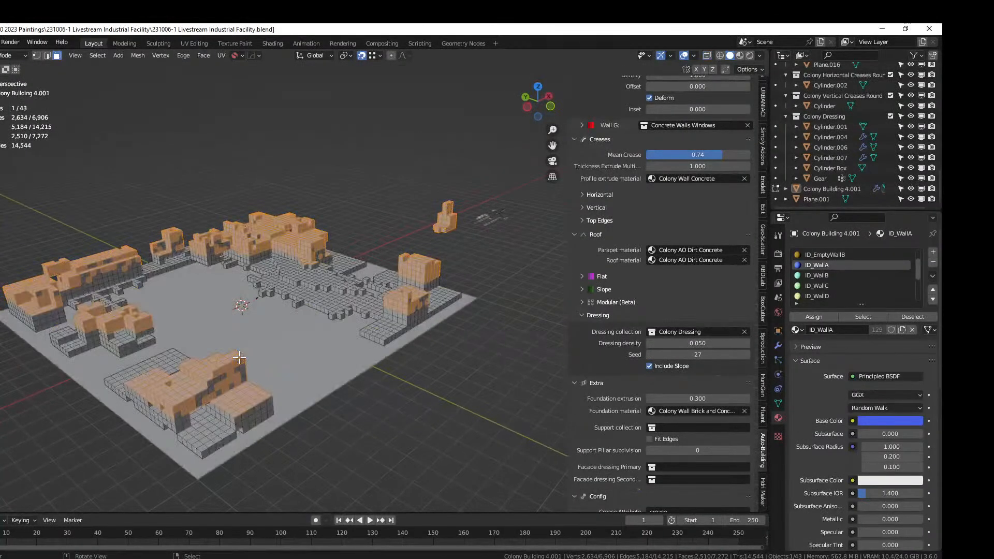
Randomly deselect upper building faces with Select Random at a ratio of 0.714
left_click(98, 55)
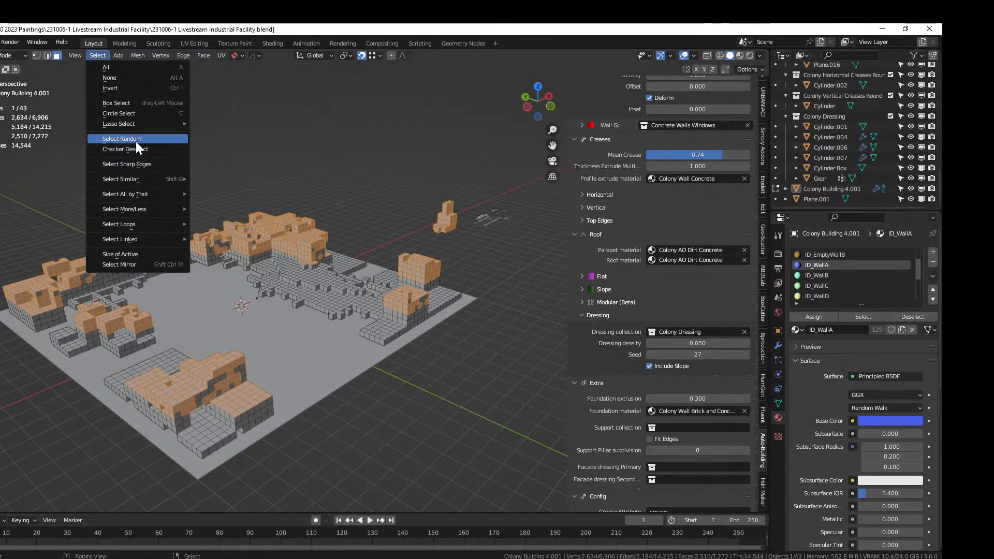
left_click(122, 139)
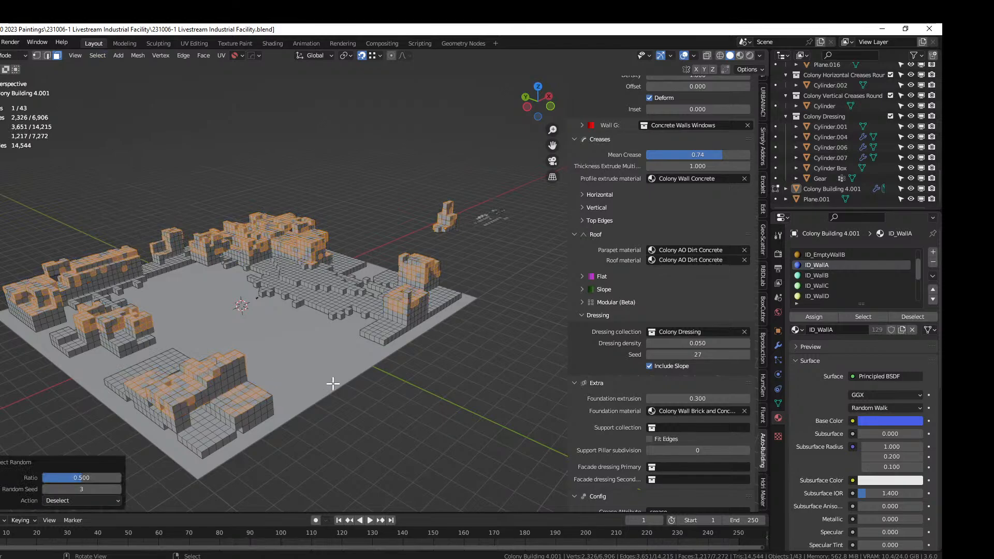
middle_click_drag(332, 383, 331, 305)
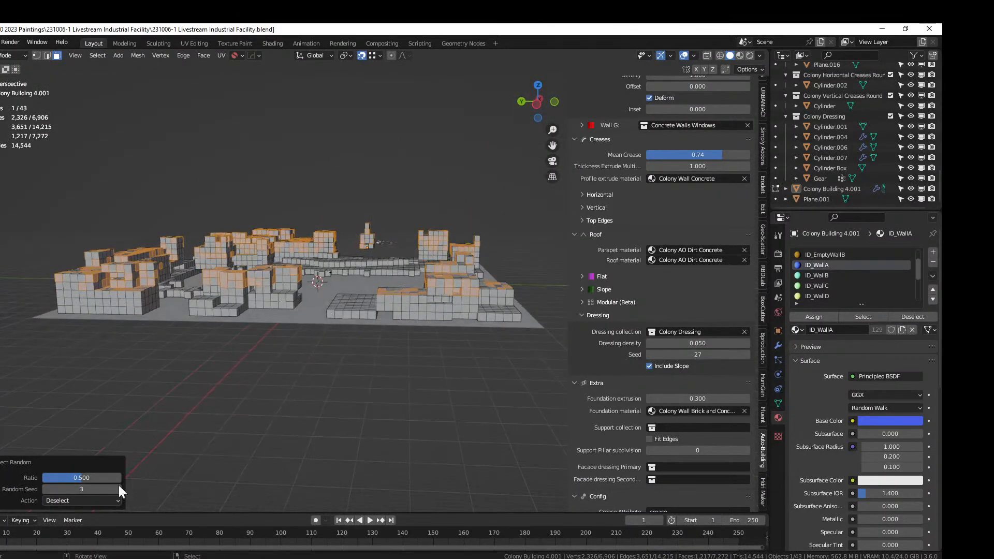
left_click_drag(85, 477, 101, 477)
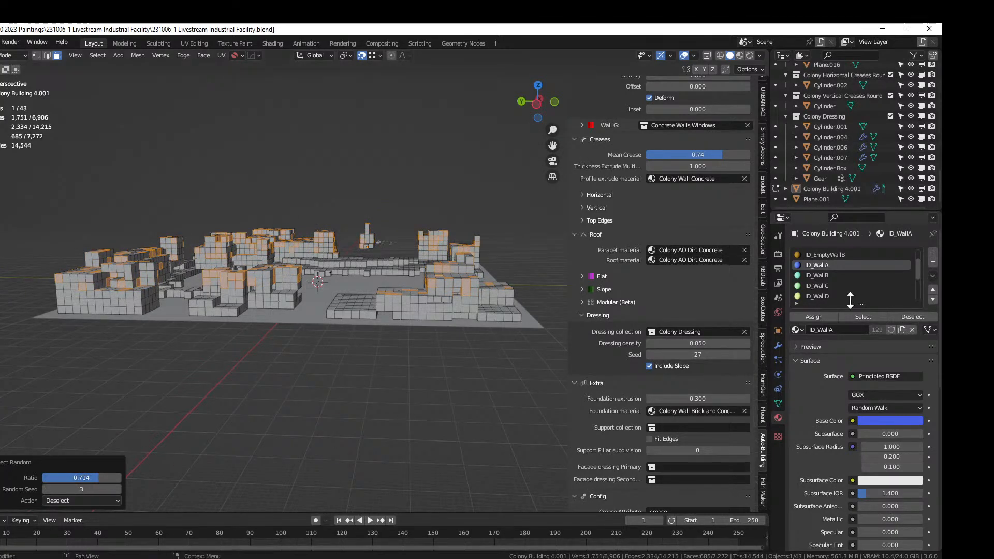
Assign the ID_WallC wall extrusions material to the remaining randomly selected faces
scroll(854, 284, "down", 3)
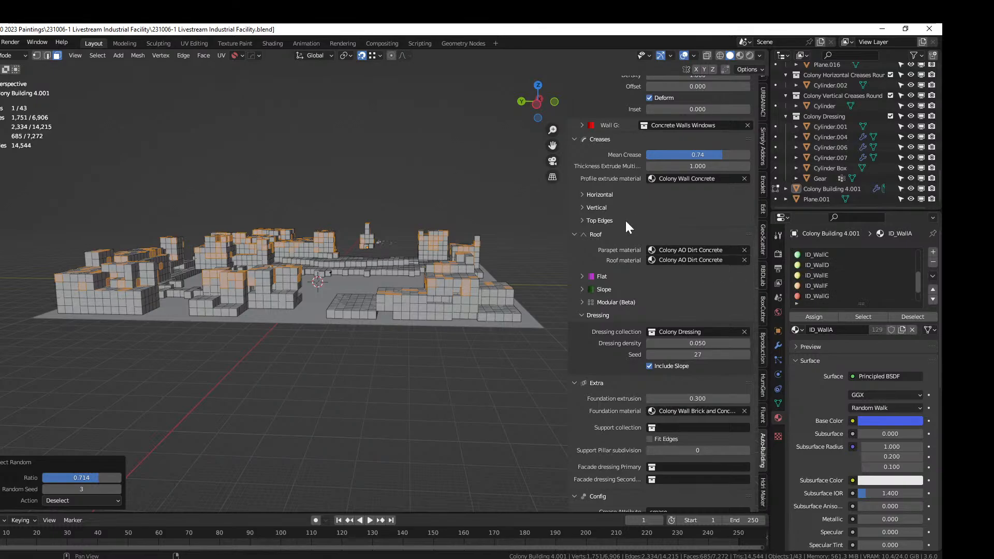
scroll(625, 221, "up", 12)
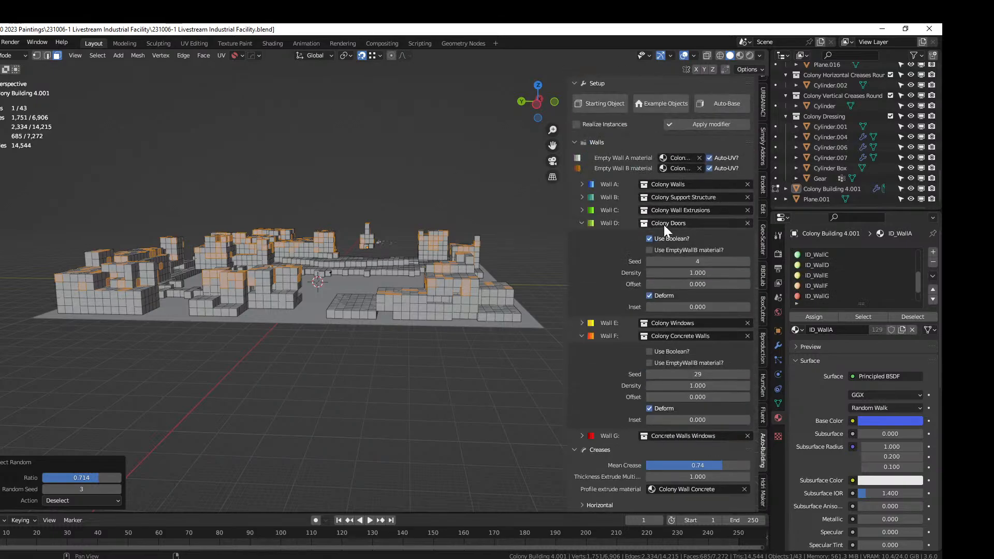
left_click(828, 253)
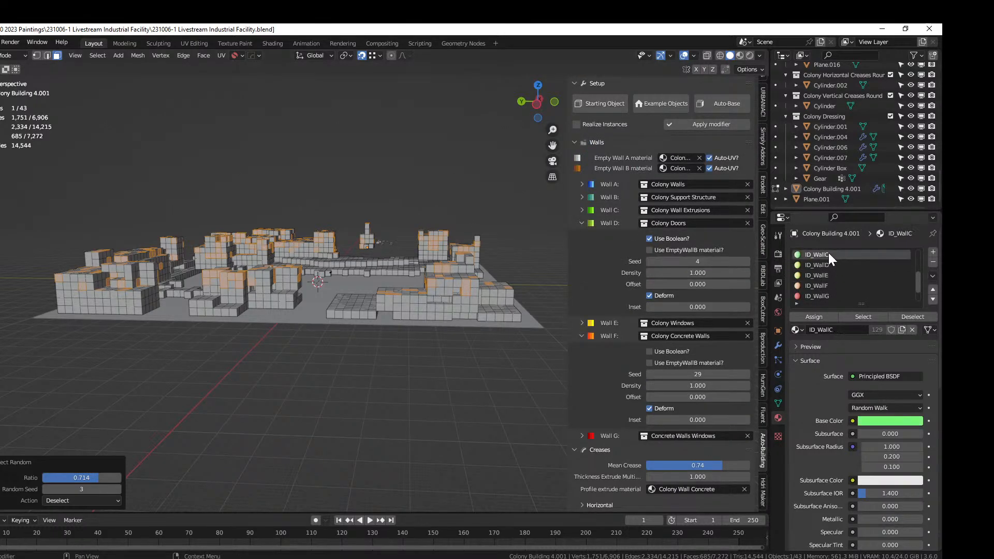
left_click(810, 316)
middle_click_drag(316, 290, 286, 321)
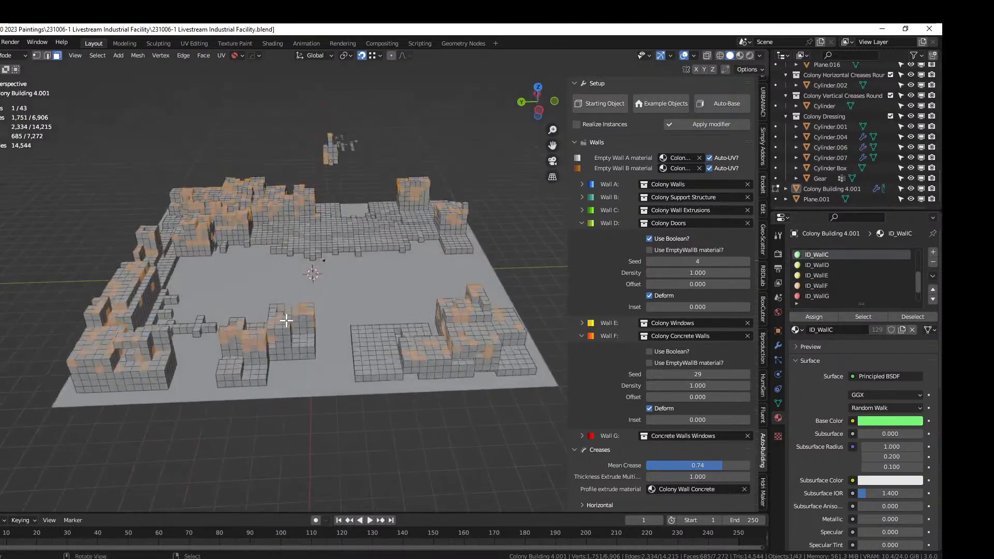
Select the upper roof faces coplanar with one corner building's roof and assign them the ID_RoofFlat material
left_click(90, 352)
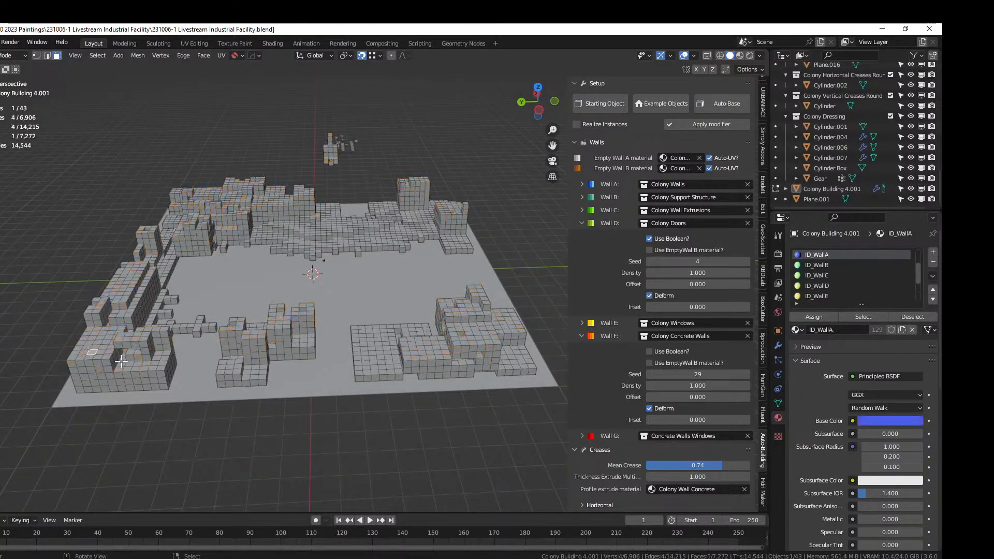
key("shift+g")
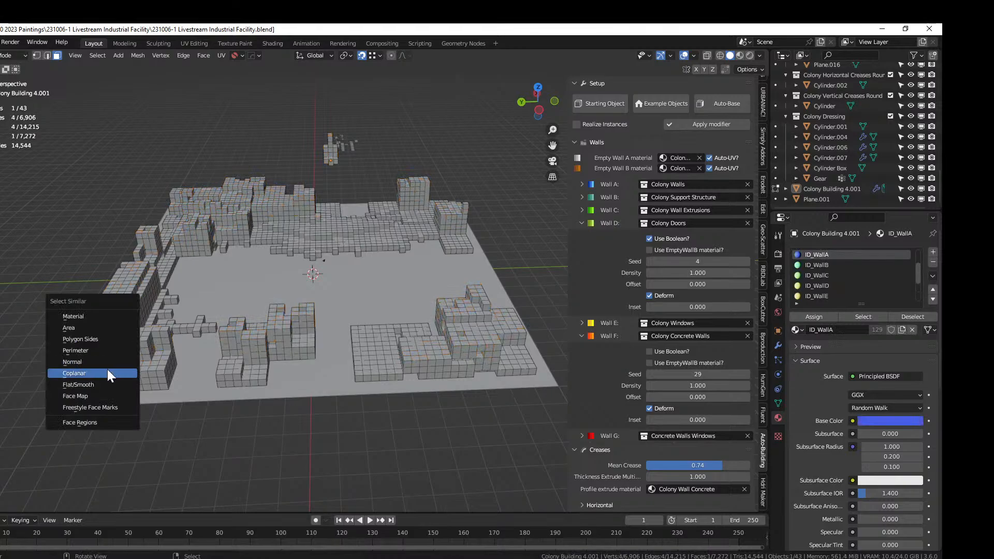
left_click(108, 369)
scroll(853, 272, "down", 3)
left_click(827, 296)
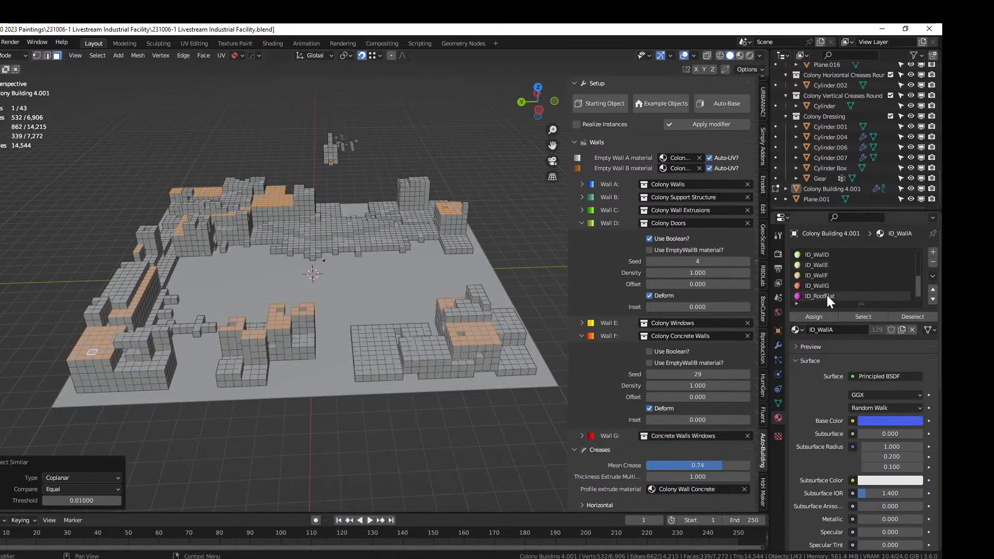
left_click(815, 315)
Select all faces coplanar with the low flat roof using Select Similar, with a threshold of 0.0329
middle_click_drag(449, 357, 377, 349)
scroll(366, 381, "up", 2)
left_click(365, 392)
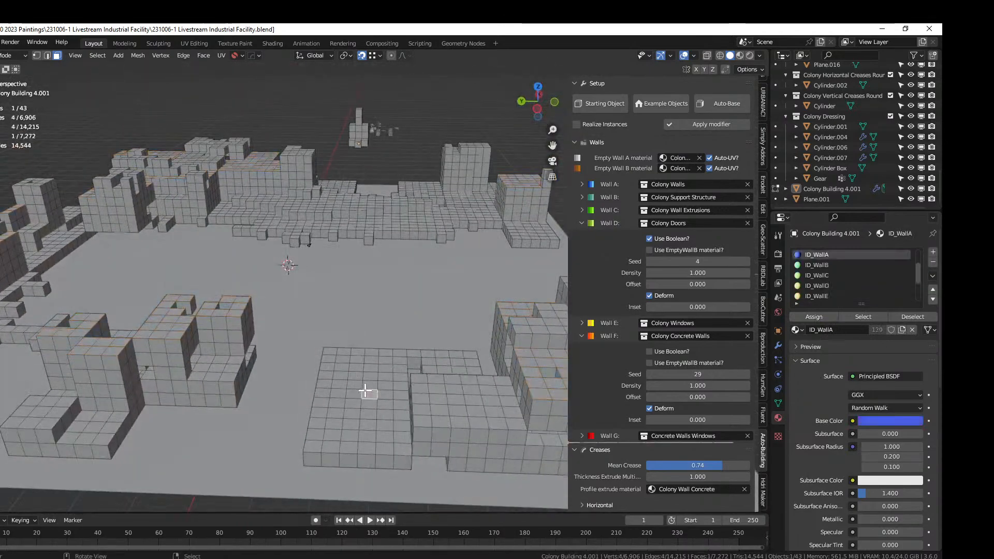
key("shift+g")
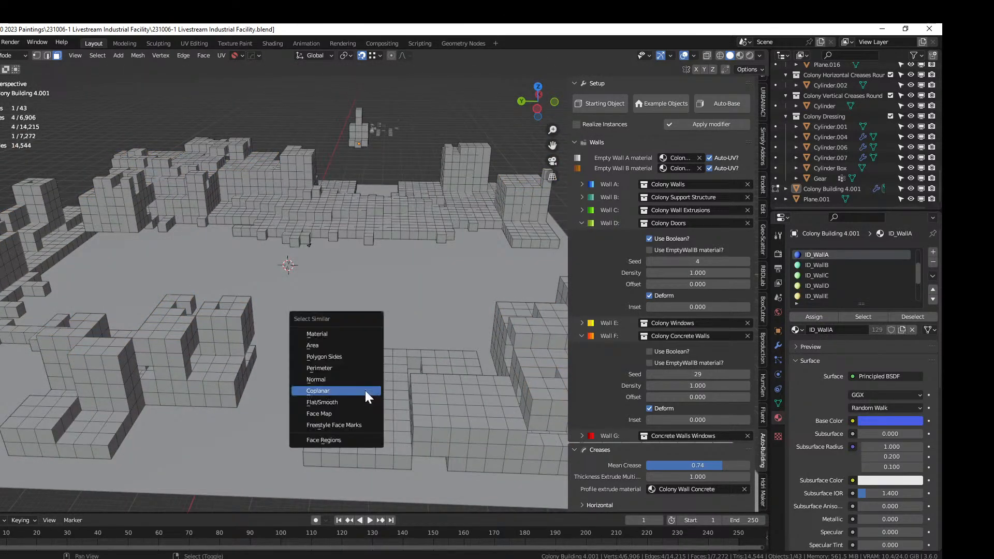
left_click(365, 390)
middle_click_drag(365, 391, 342, 440)
scroll(362, 428, "up", 3)
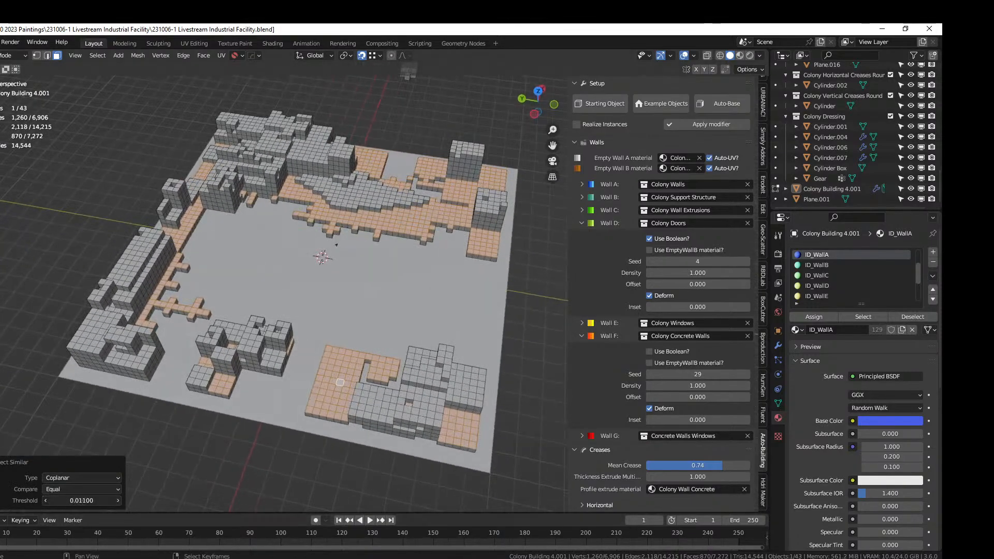
left_click_drag(81, 501, 97, 500)
scroll(268, 397, "up", 1)
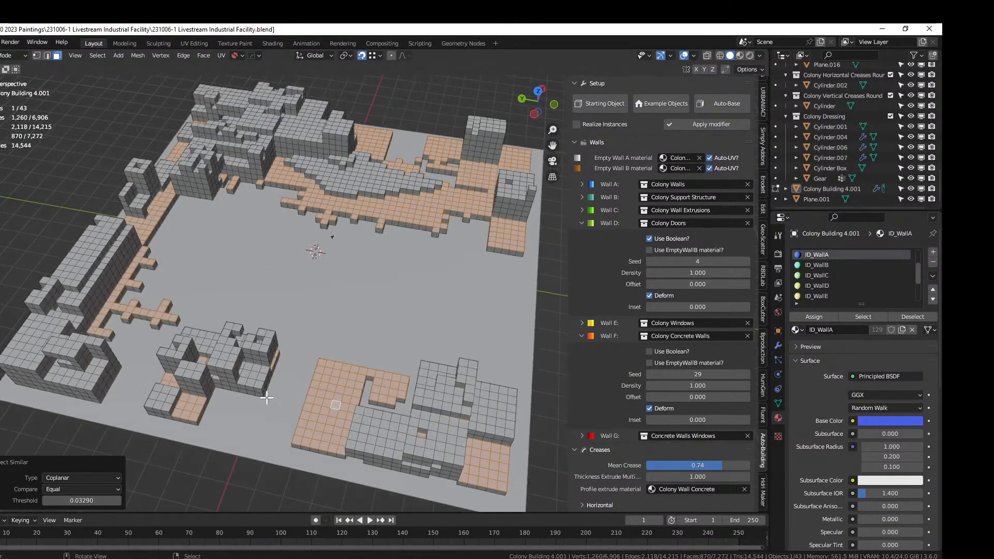
Remove the Displace modifier from Colony Building 4.001
middle_click_drag(268, 397, 564, 351)
left_click(777, 345)
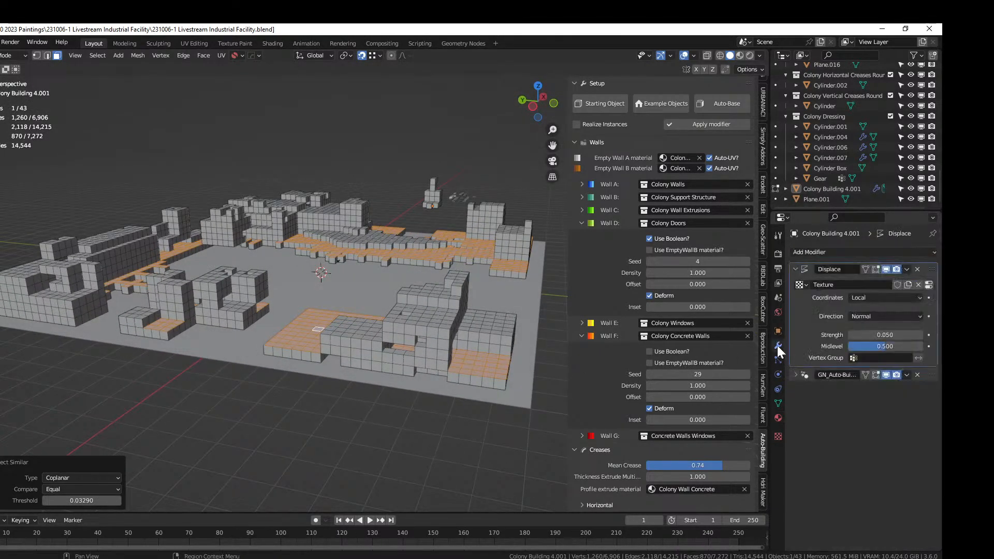
left_click(916, 269)
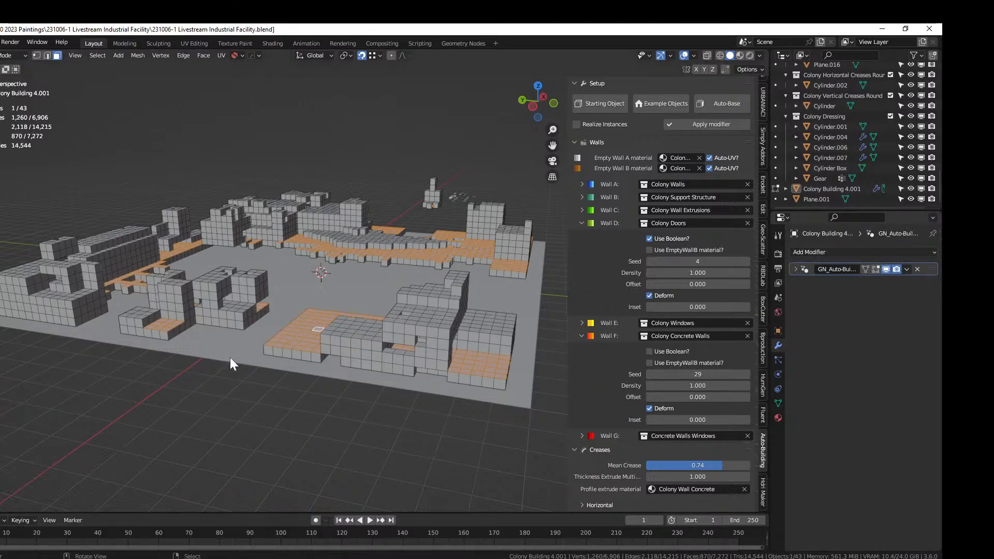
Add more roof-top faces to the selection, using Select Similar by Coplanar, and extend it by Normal to all upward-facing faces
middle_click_drag(230, 357, 277, 382)
key("shift+g")
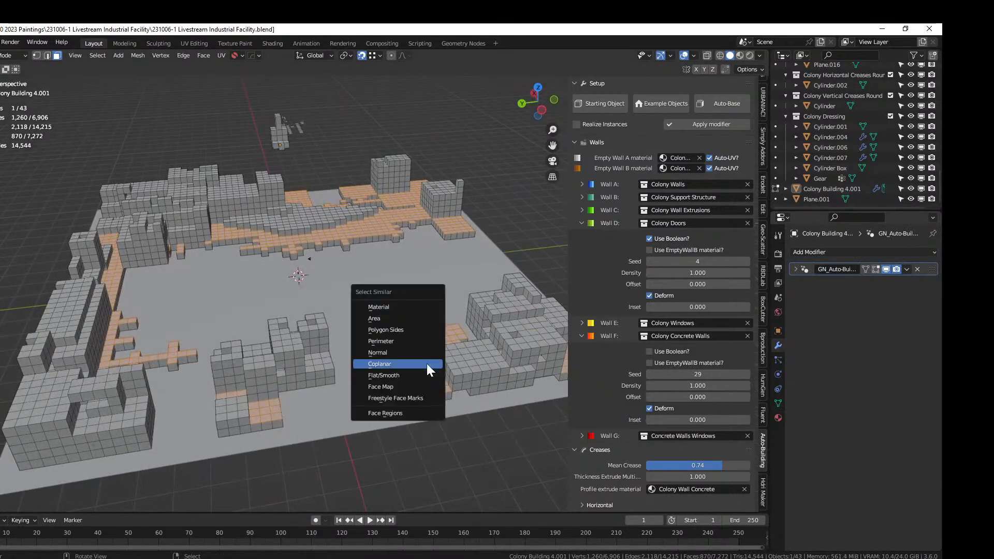
left_click(427, 363)
left_click(36, 398, "shift")
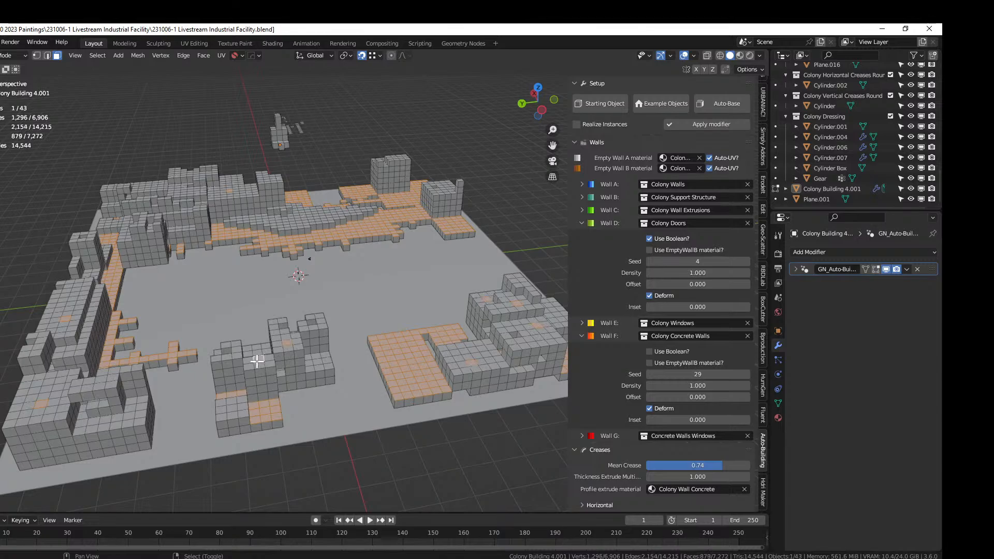
key("shift+g")
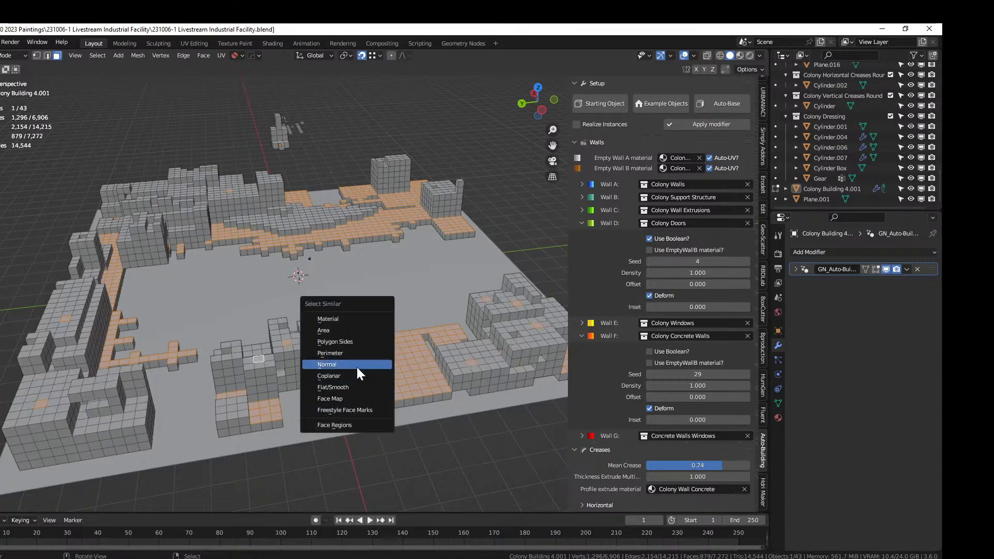
left_click(356, 366)
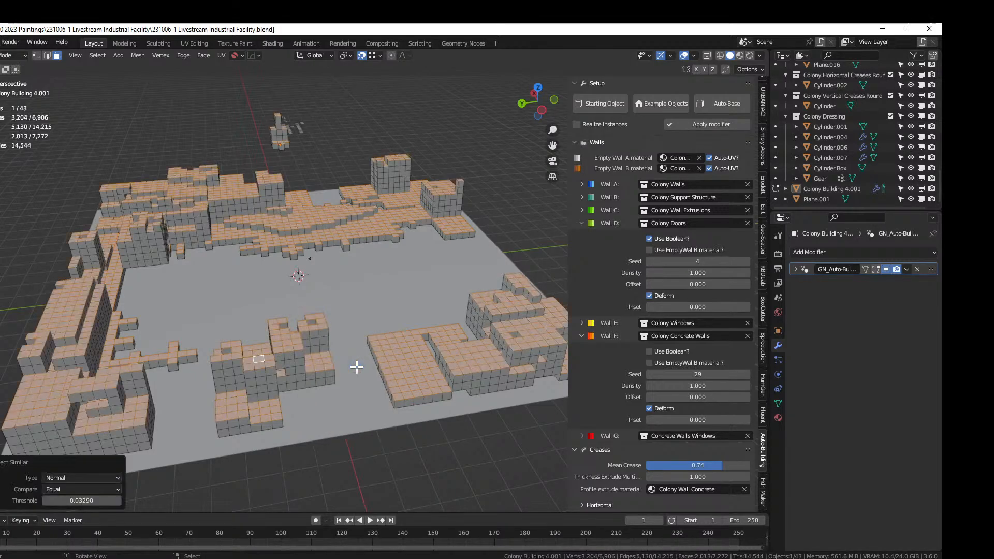
Assign the ID_RoofFlat material to the selected roof faces and return to Object Mode
left_click(778, 417)
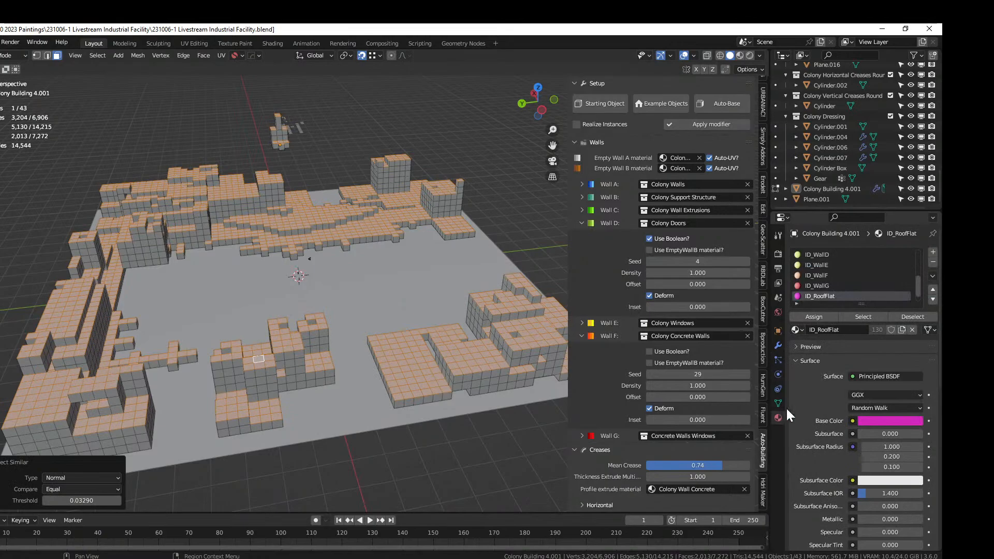
left_click(821, 317)
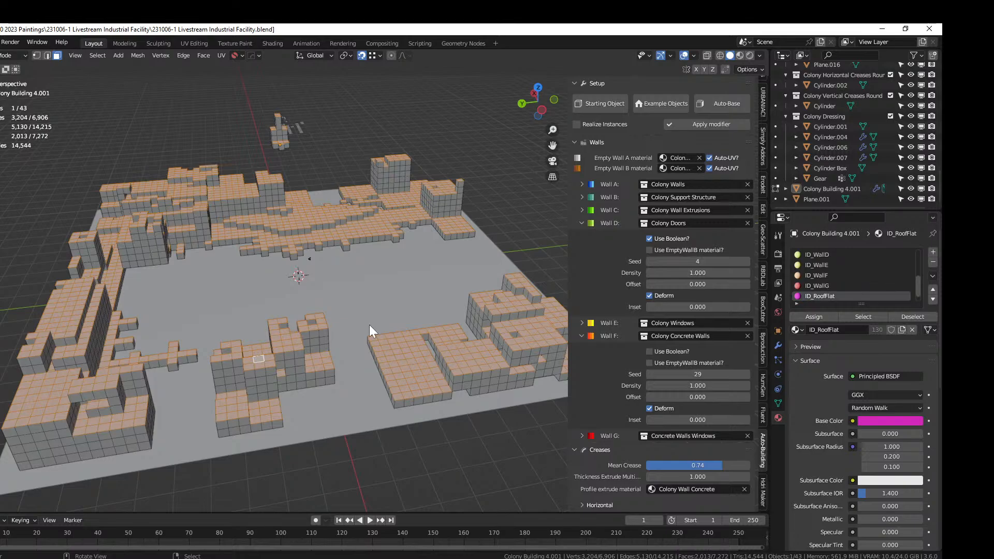
key("Tab")
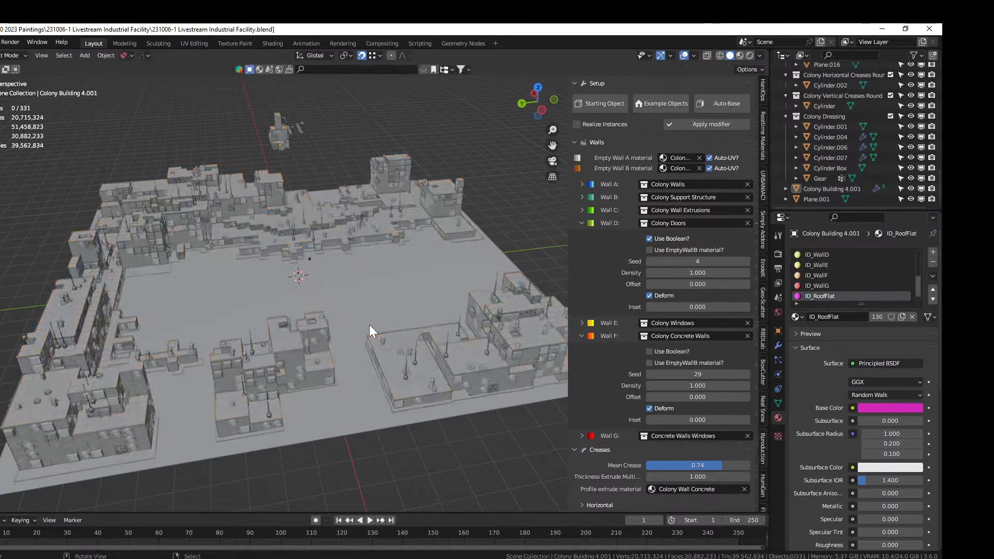
Inspect the generated buildings around the courtyard from ground level, looking for unsupported overhangs
middle_click_drag(365, 388, 202, 401)
scroll(271, 363, "up", 4)
scroll(231, 365, "down", 3)
scroll(328, 421, "up", 4)
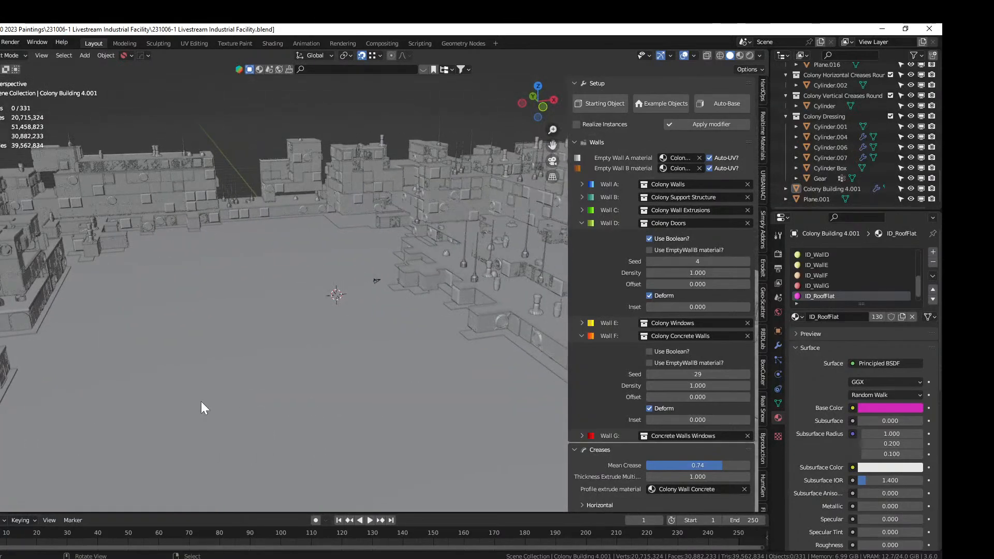
middle_click_drag(406, 328, 551, 367)
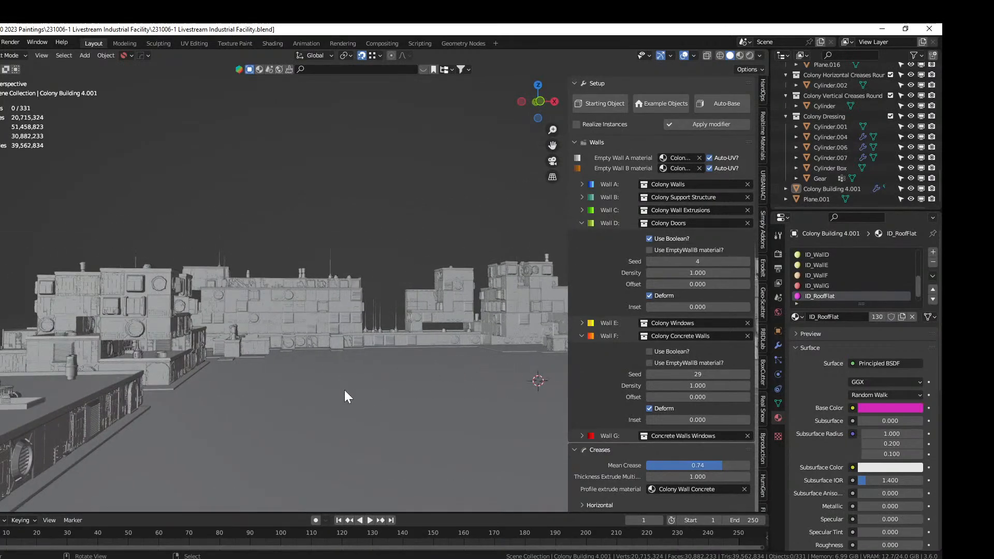
middle_click_drag(312, 343, 337, 350)
scroll(477, 359, "up", 2)
Extrude the near underside corner face of the overhanging block 4 m down to the ground as a support pillar
left_click(281, 324)
key("Tab")
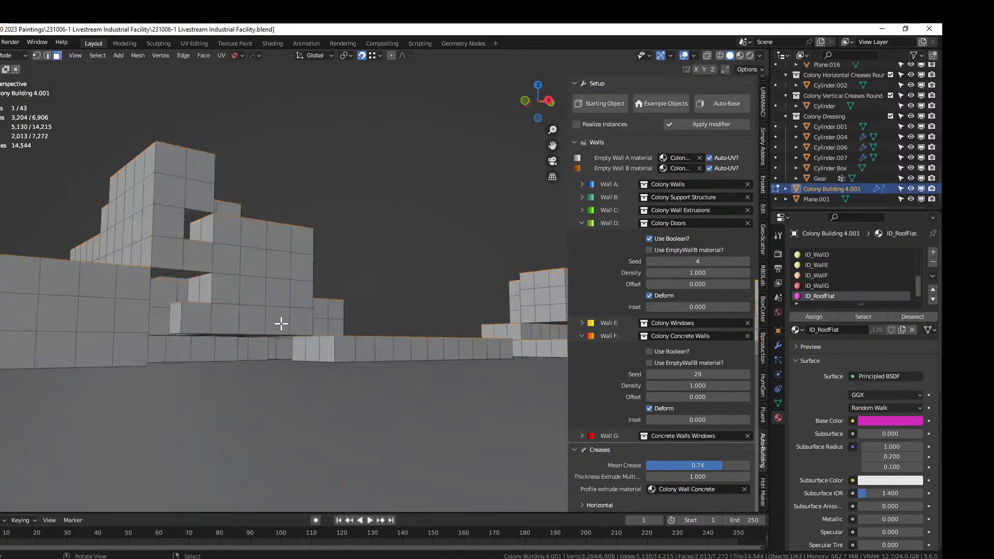
mouse_move(285, 322)
middle_mouse_down()
mouse_move(284, 348)
mouse_move(284, 337)
middle_mouse_up()
left_click(278, 382)
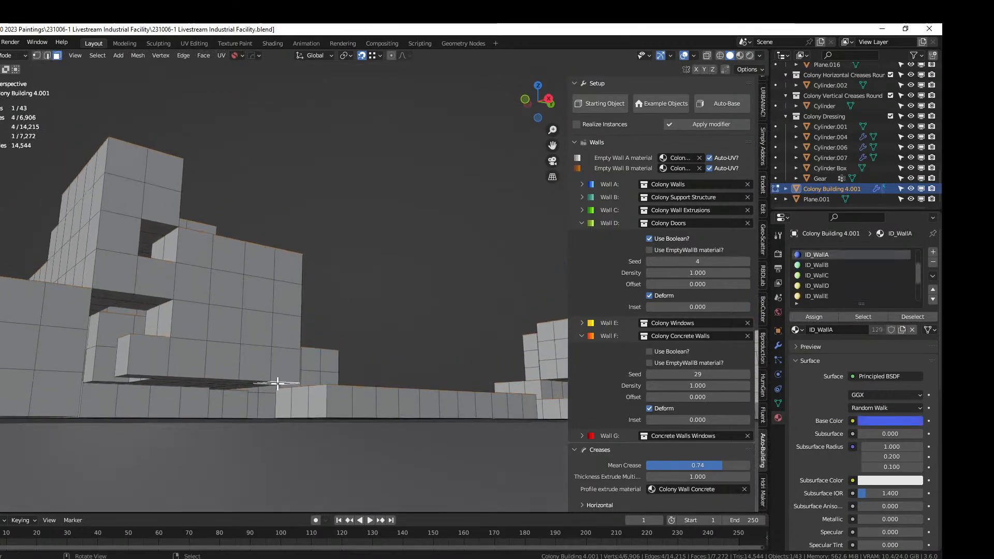
key("e")
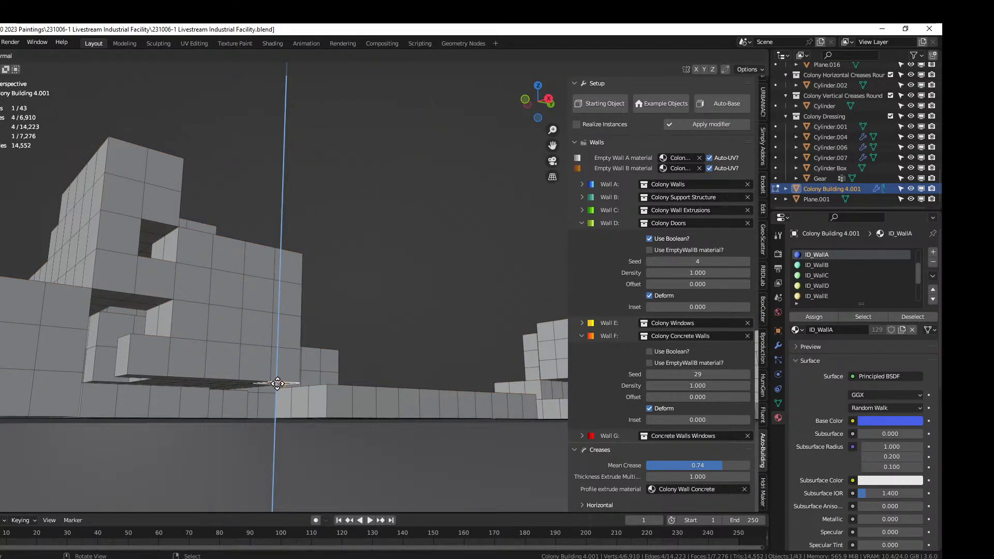
type("4")
key("Return")
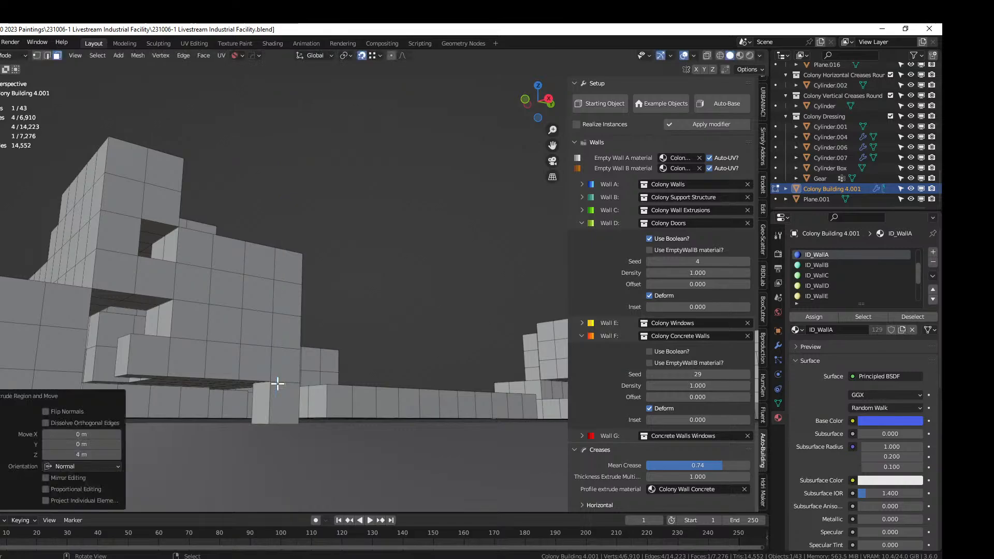
Select the loop of side faces around the new pillar and assign it the ID_WallB material
right_click(273, 403)
right_click(267, 401, "alt")
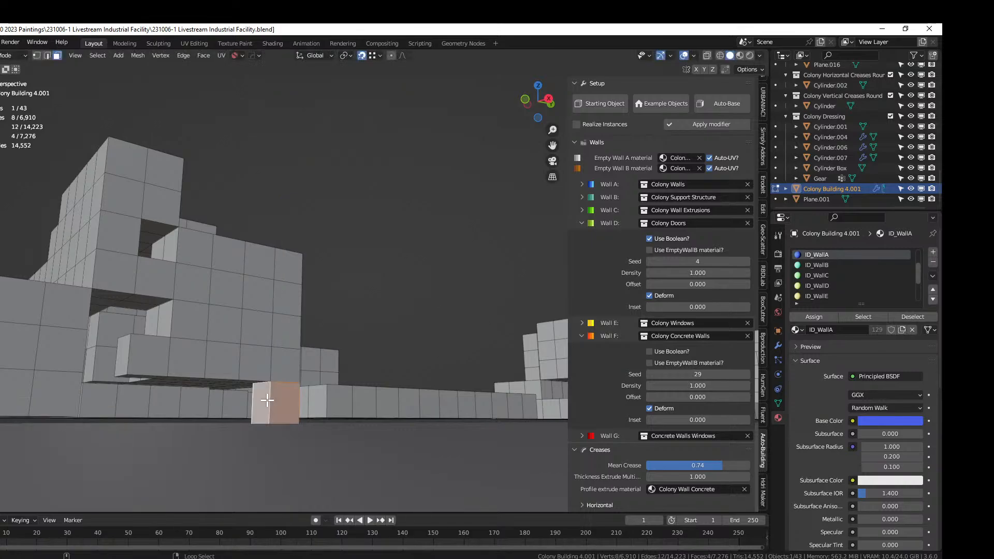
left_click(819, 264)
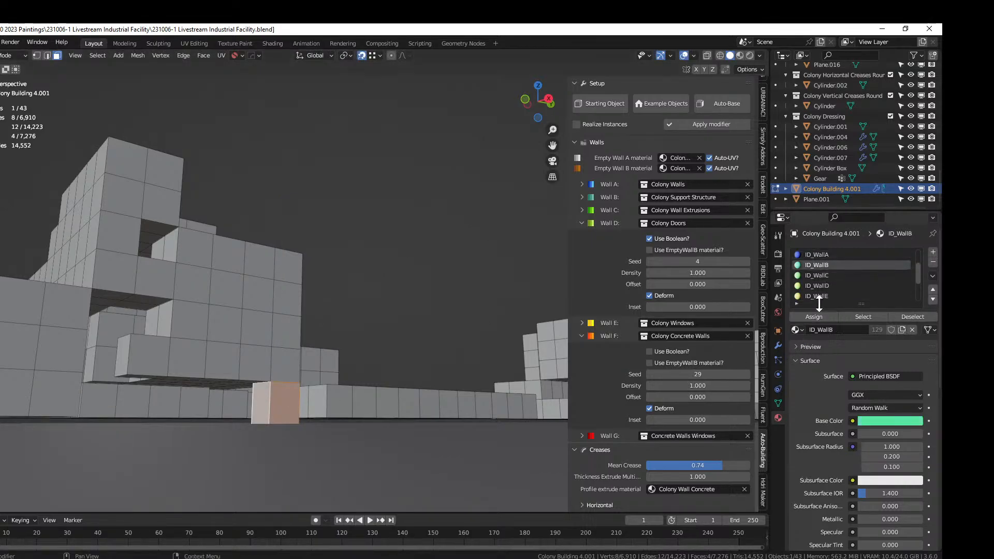
left_click(815, 316)
Extrude a second 4 m support pillar down from the overhang's opposite corner and assign ID_WallB to its side faces
middle_click_drag(413, 314, 330, 294)
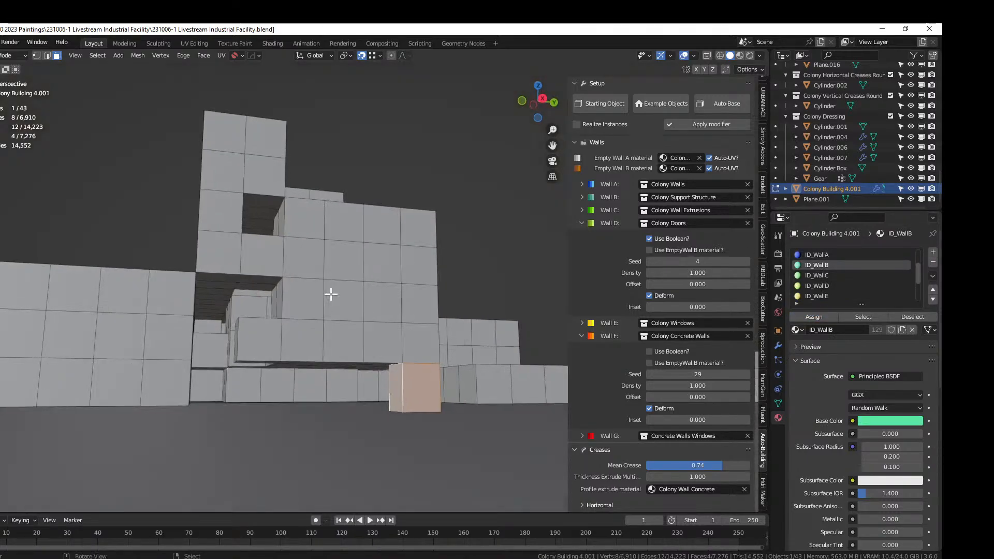
left_click(260, 362)
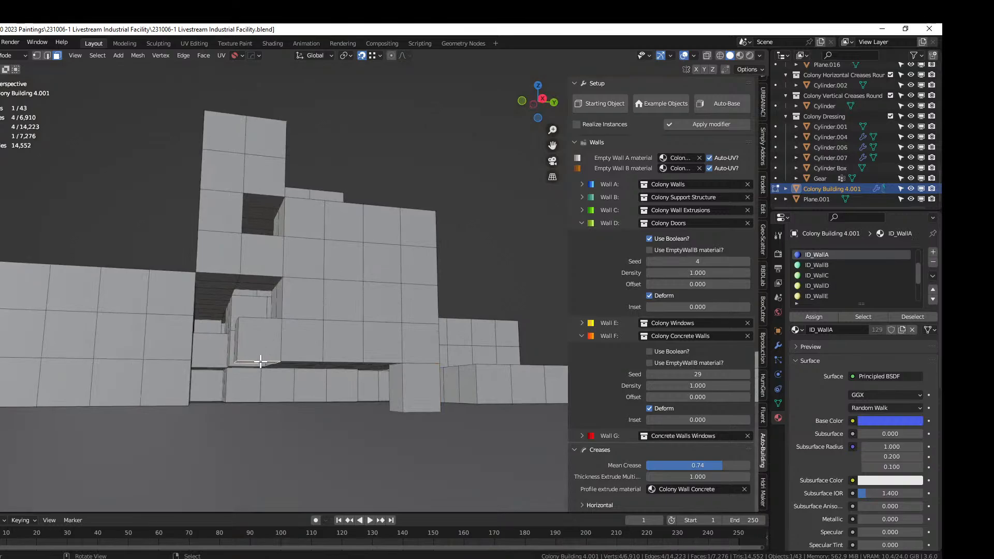
type("er.004")
key("Return")
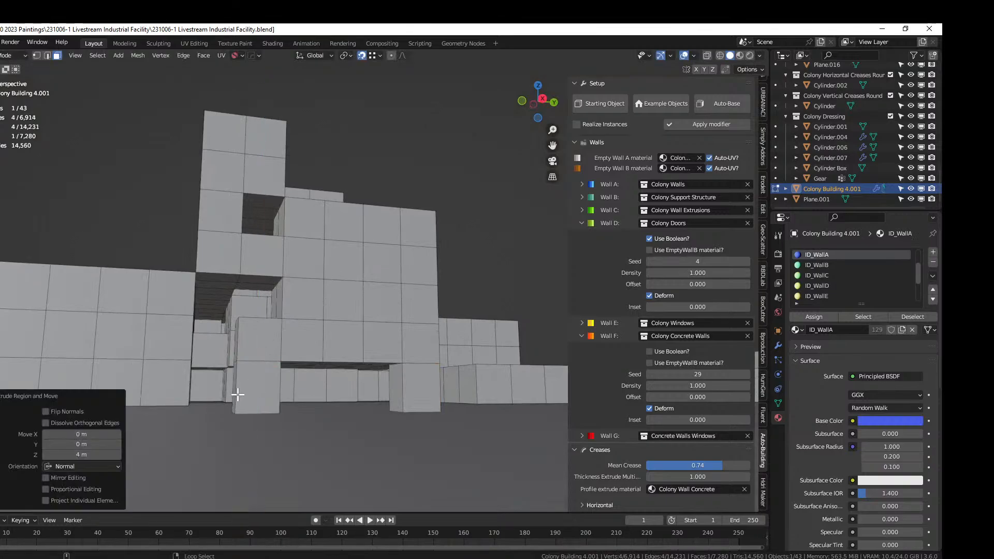
left_click(238, 393, "alt+shift")
left_click(822, 265)
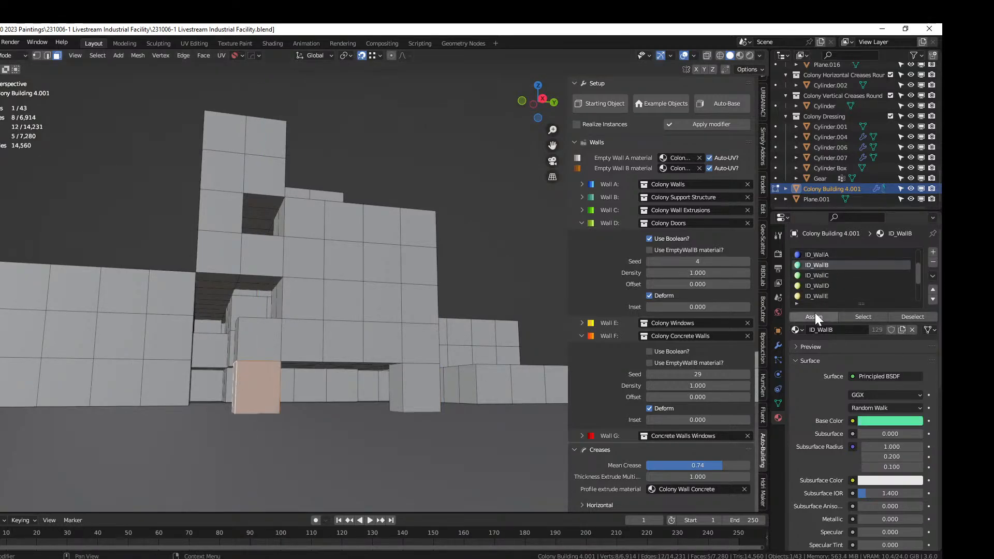
Extrude the corner roof face of the low base 4 m up toward the overhanging floor above it
middle_click_drag(335, 345, 102, 257)
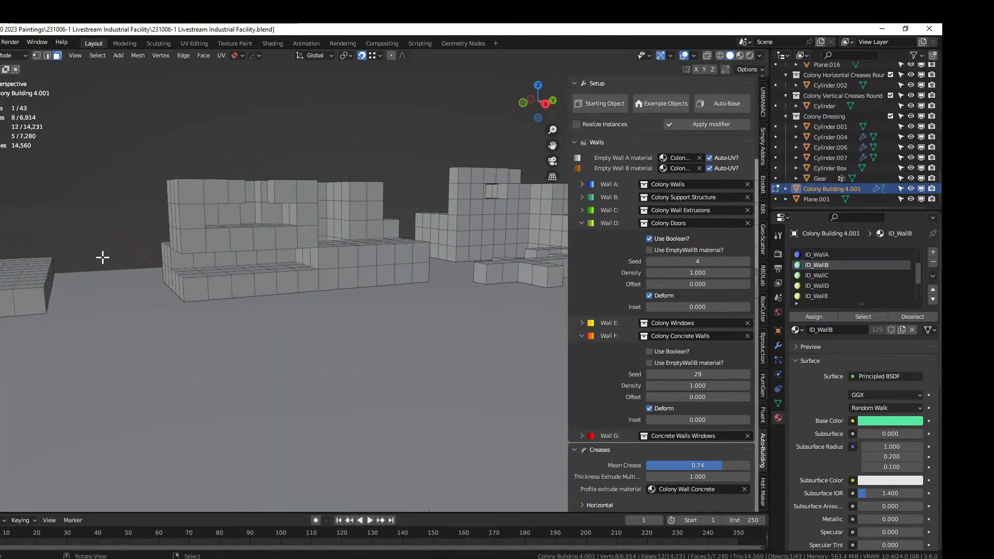
left_click(190, 273)
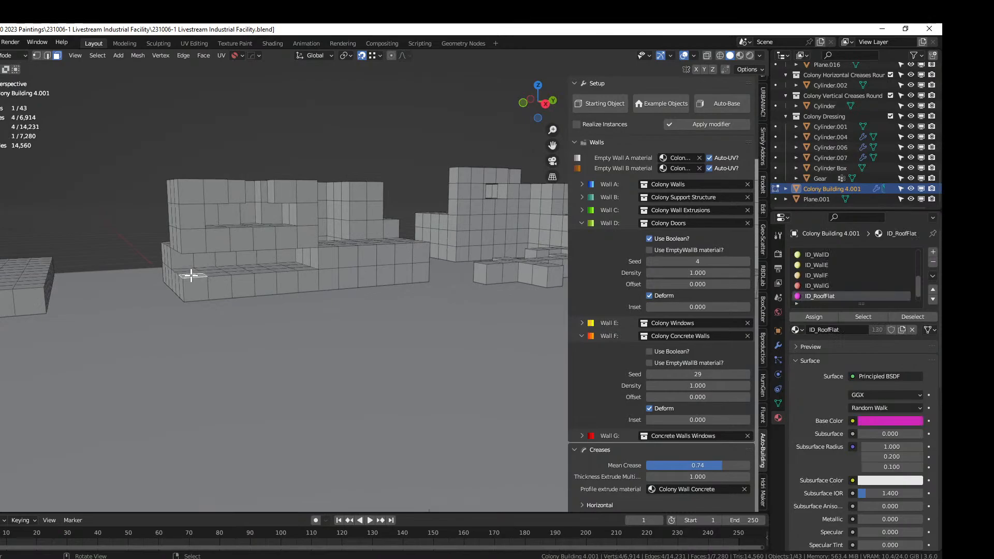
scroll(190, 276, "up", 8)
scroll(310, 240, "down", 6)
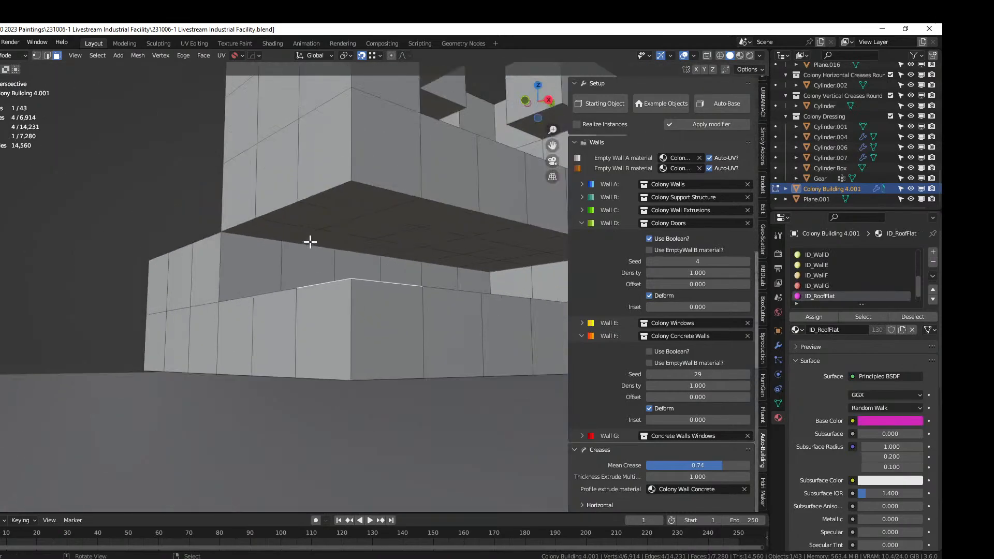
middle_click_drag(311, 242, 313, 268)
key("e")
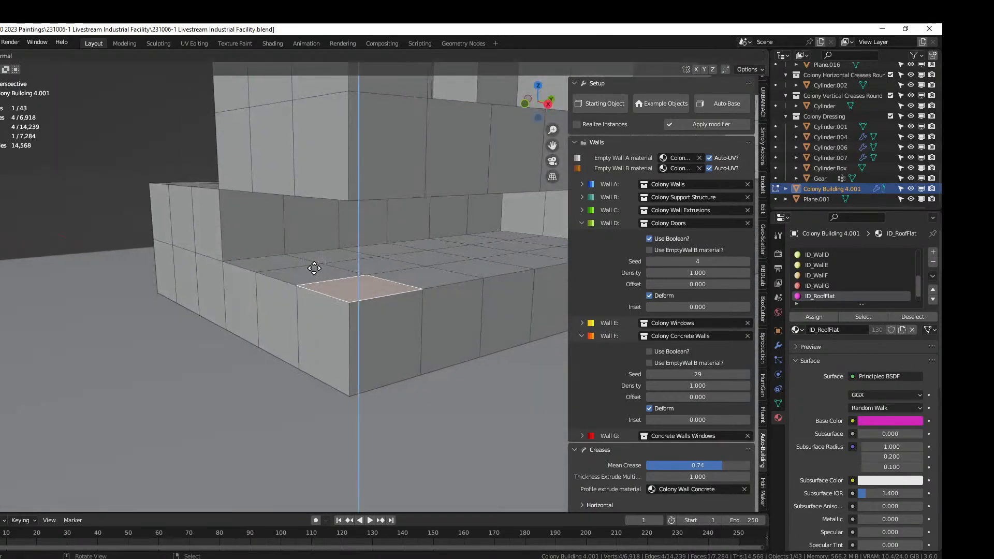
right_click(314, 268)
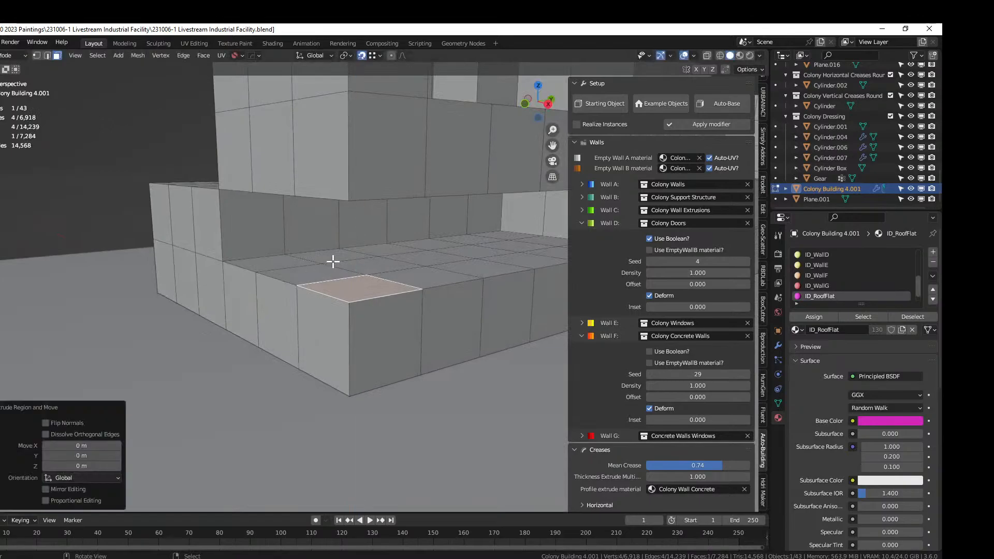
middle_click_drag(334, 262, 340, 248)
type("e4")
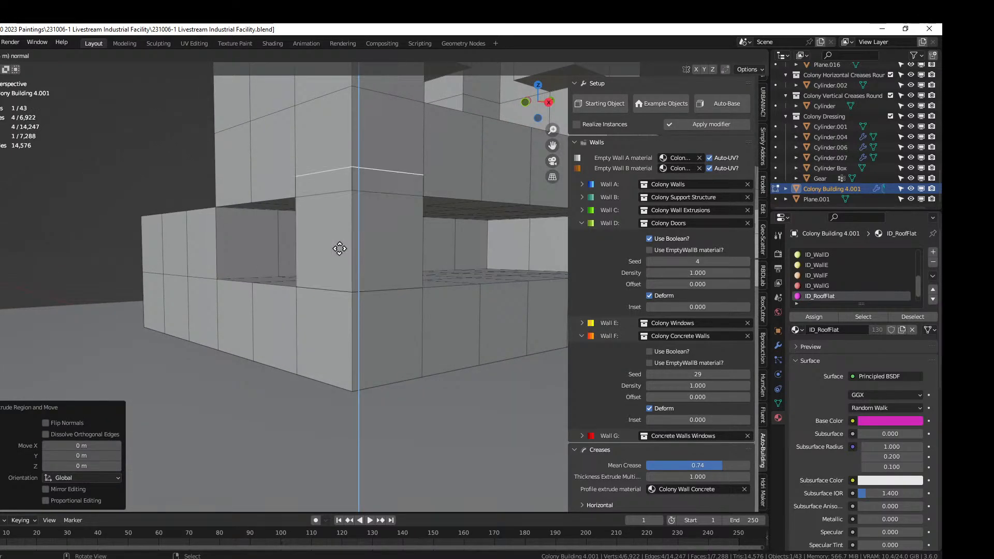
key("Return")
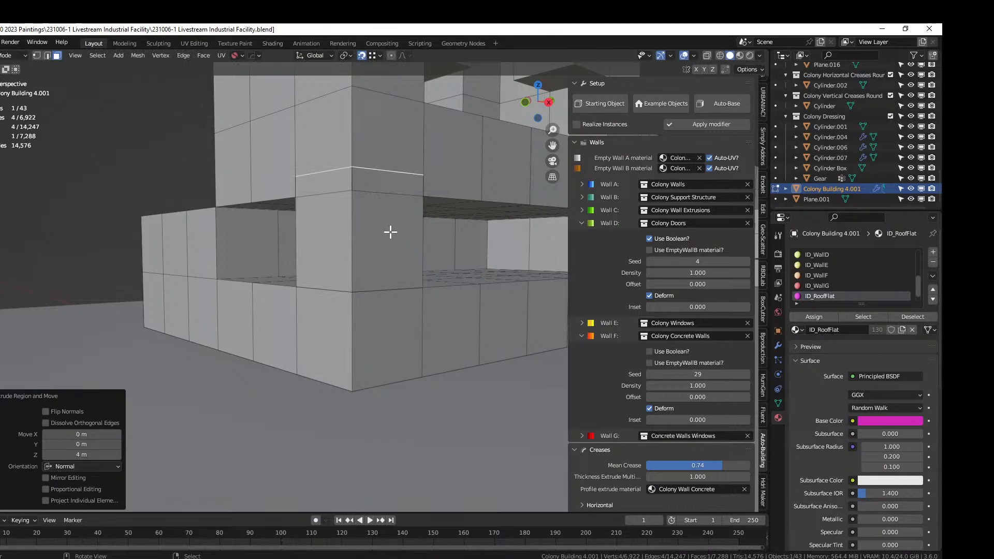
Lower the top face of the extruded corner pillar by about 0.75 m along the global Z axis
key("g")
key("z")
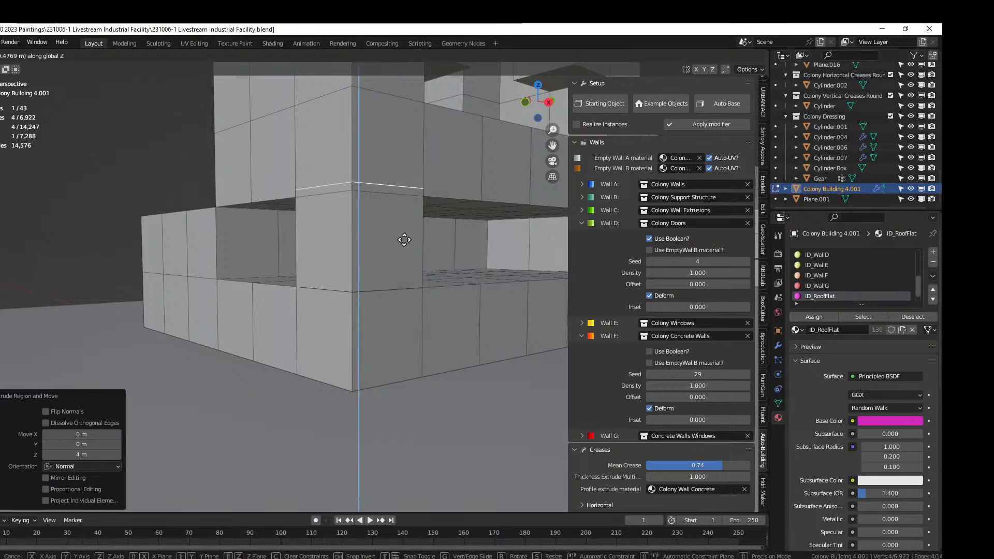
left_click(405, 246)
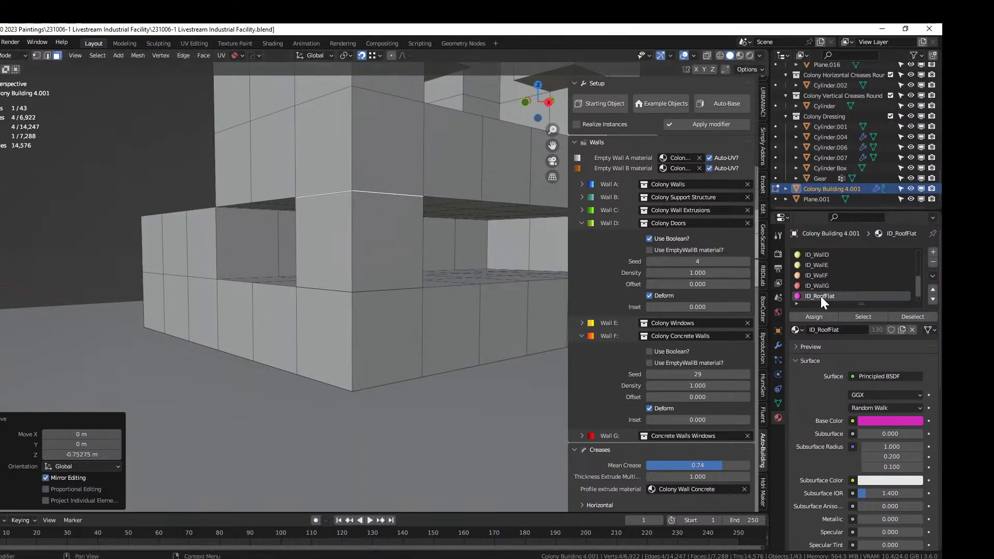
Assign the ID_WallB material to the selected top face of the corner pillar
scroll(827, 259, "up", 3)
left_click(831, 264)
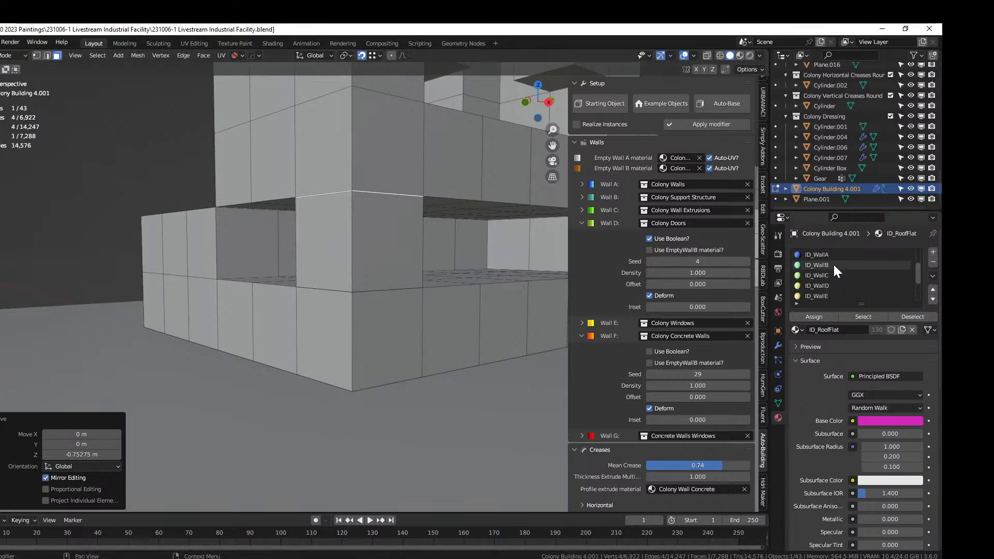
left_click(818, 315)
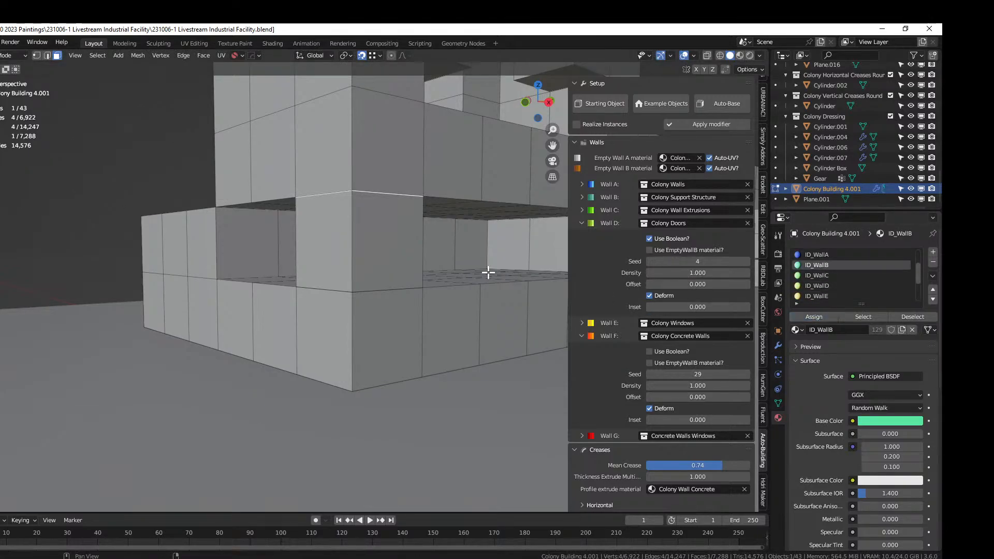
Extrude the underside corner face of the overhanging block about 5 m down to the low base as another support pillar
middle_click_drag(484, 271, 718, 302)
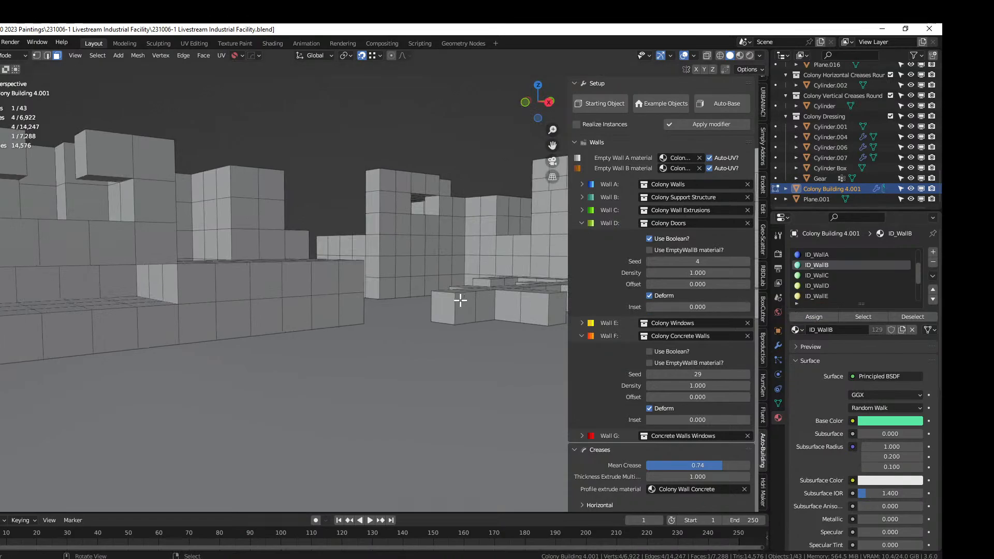
middle_click_drag(457, 297, 456, 331)
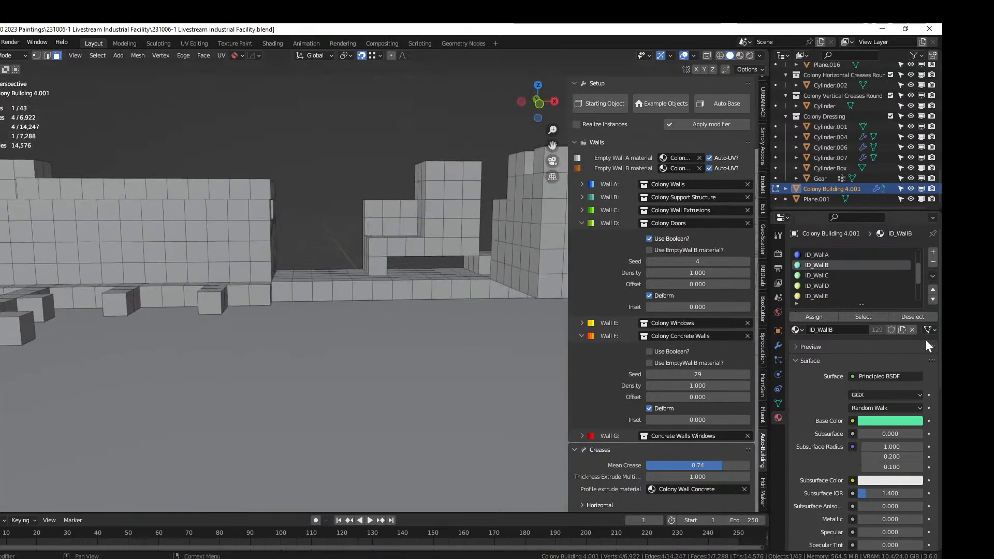
left_click(380, 263)
key("KP_Decimal")
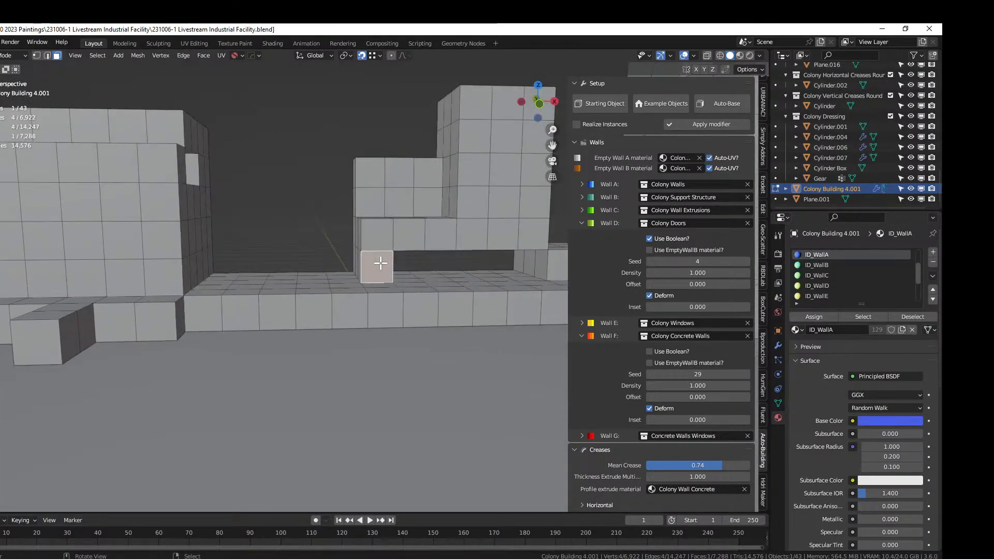
scroll(380, 263, "down", 3)
middle_click_drag(298, 269, 601, 351, "shift")
scroll(532, 359, "down", 4)
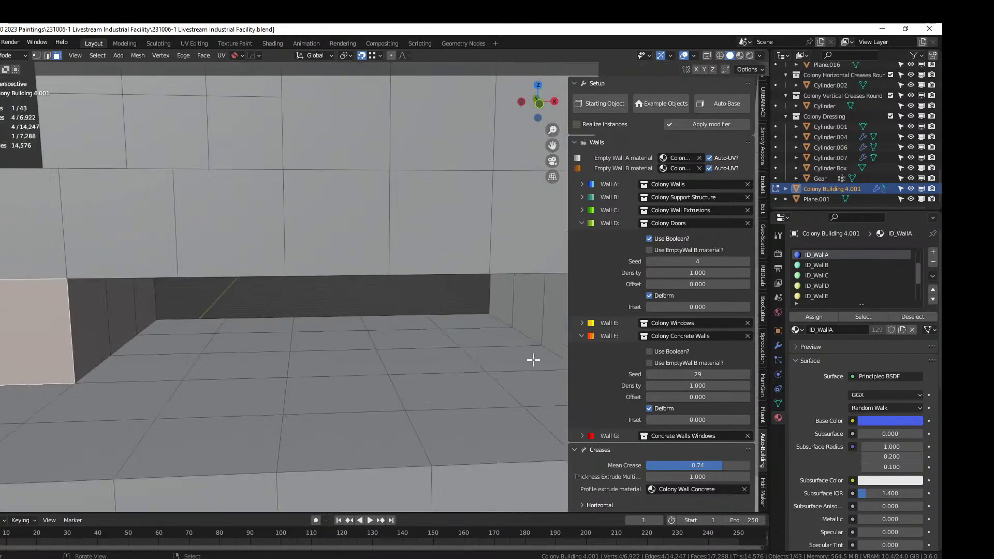
middle_click_drag(505, 358, 517, 333)
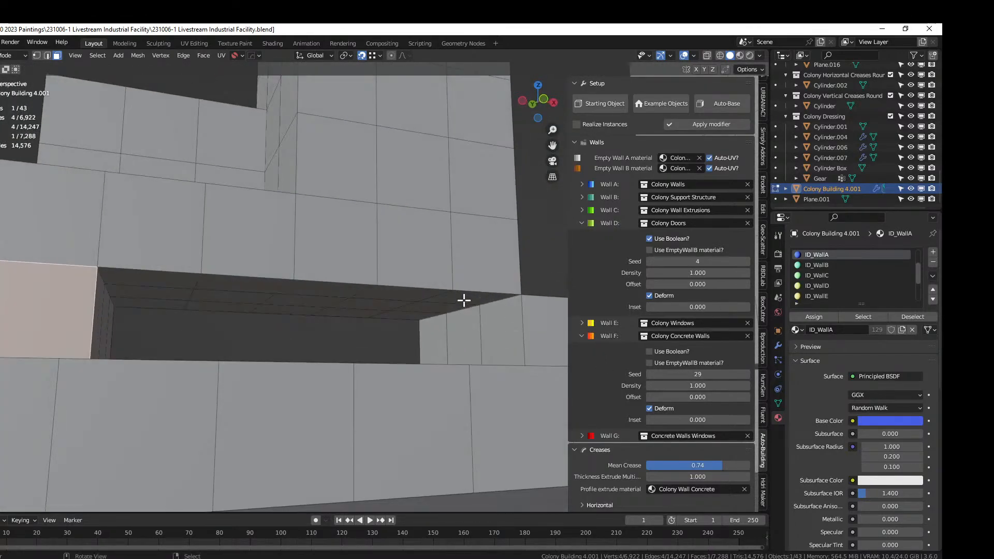
middle_click_drag(468, 295, 467, 326)
key("e")
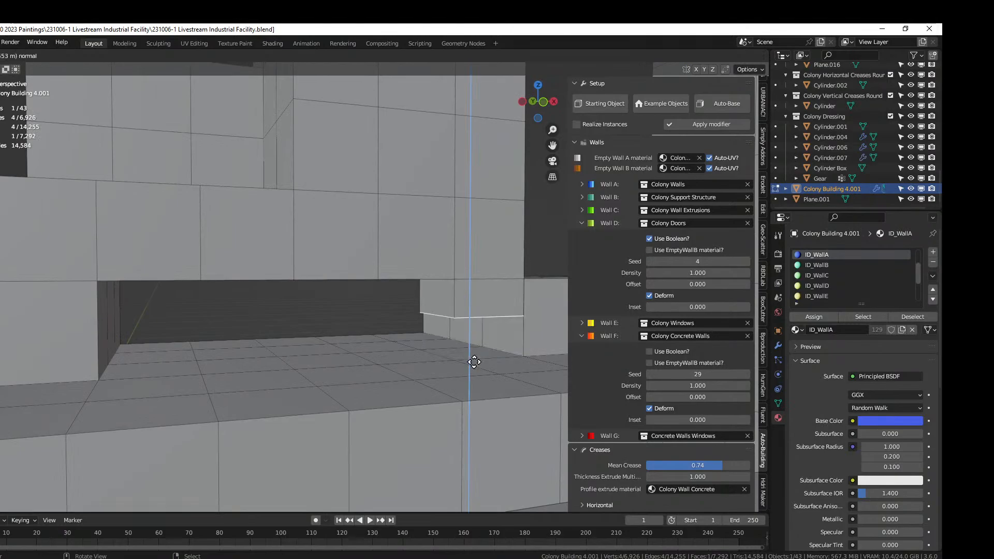
left_click(459, 454)
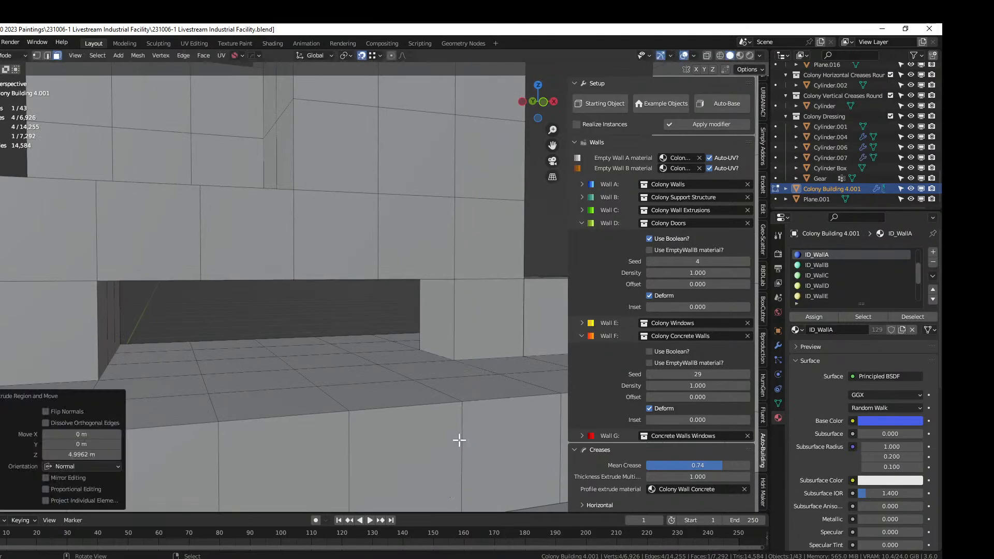
Assign the ID_WallB material to the loop of side faces around the new support pillar
left_click(453, 315, "alt")
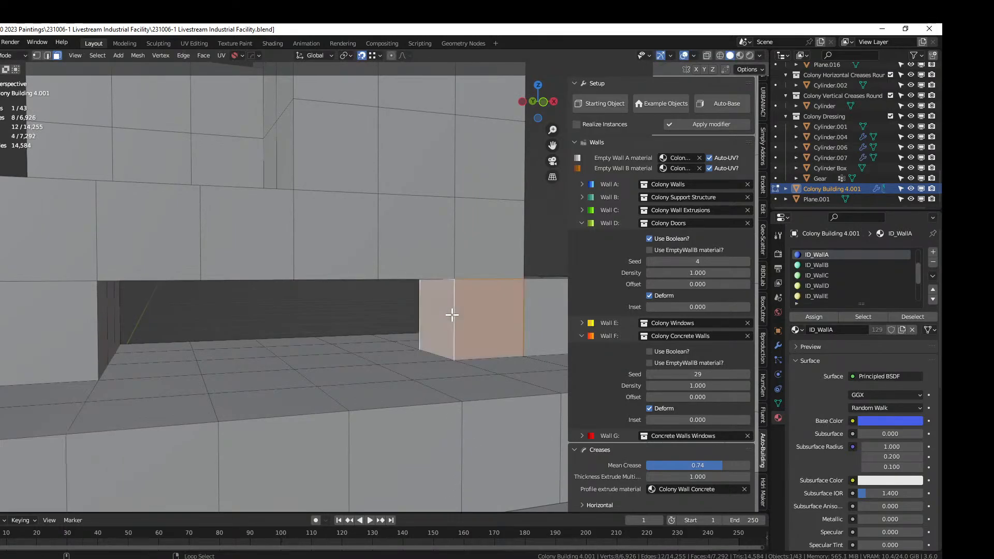
left_click(822, 265)
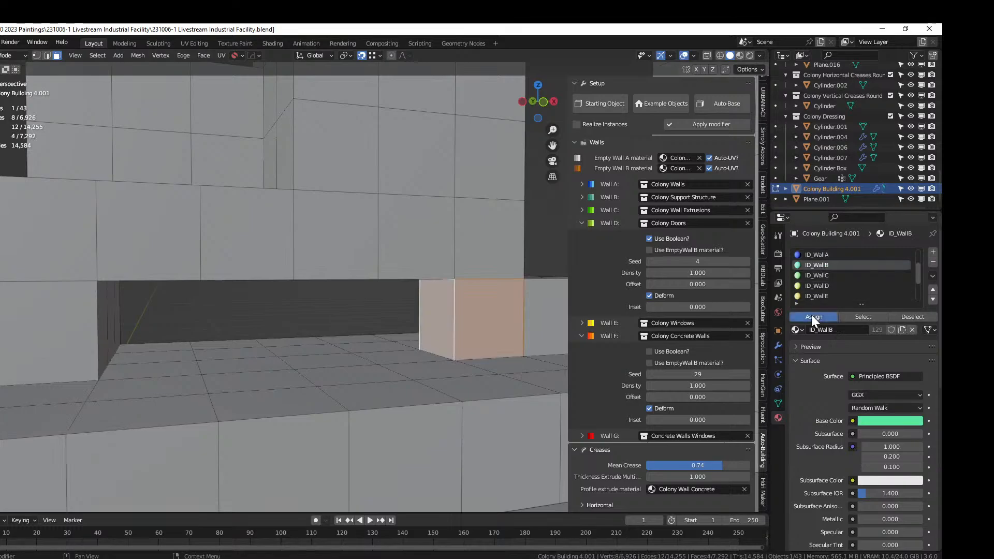
left_click(813, 316)
middle_click_drag(397, 315, 396, 322)
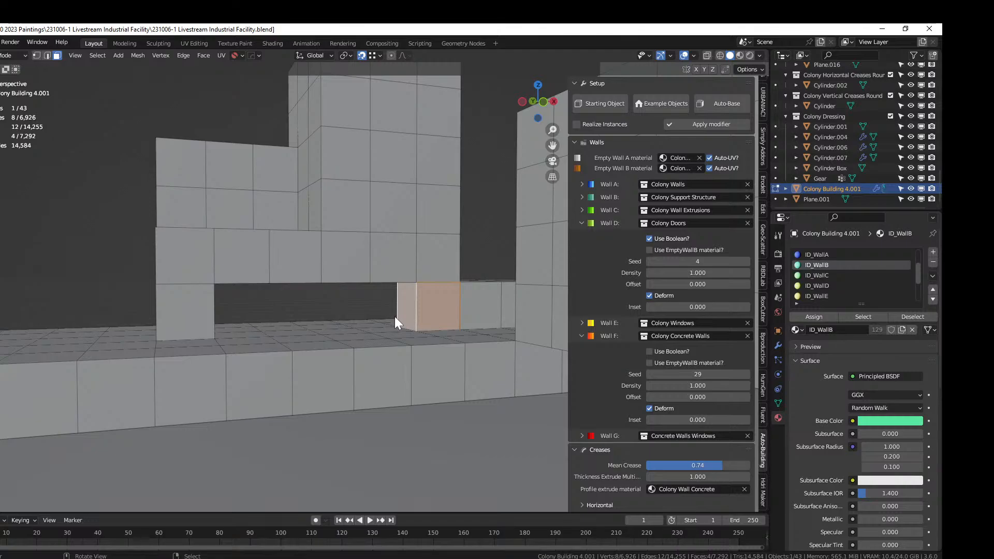
Return the building to Object Mode, clear the selection, and save the industrial facility file
key("Tab")
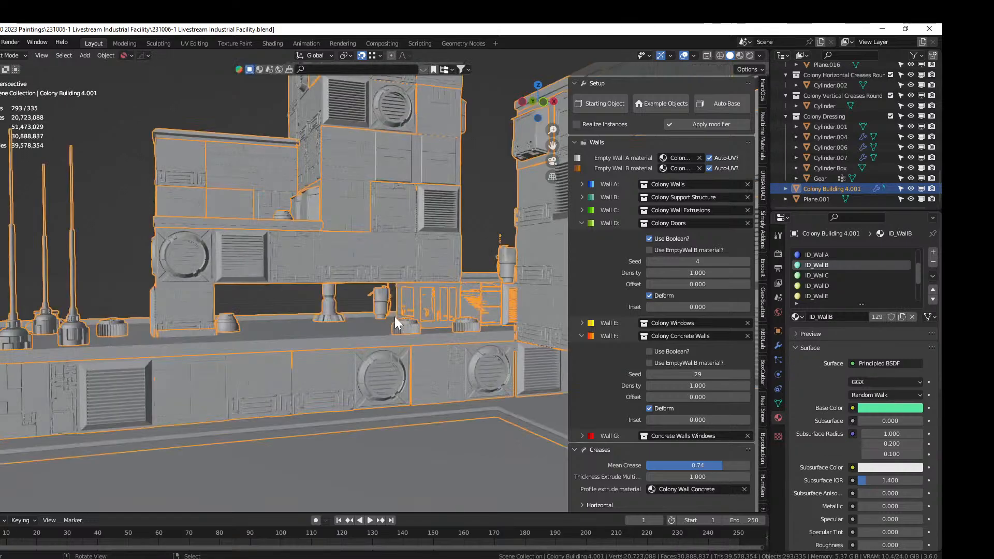
left_click(112, 245)
scroll(115, 246, "down", 5)
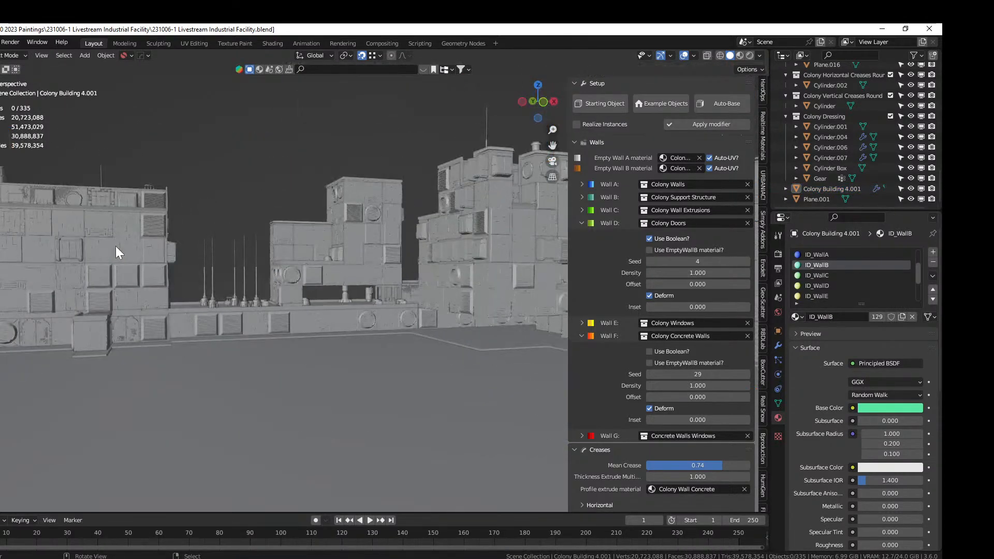
middle_click_drag(116, 247, 583, 280)
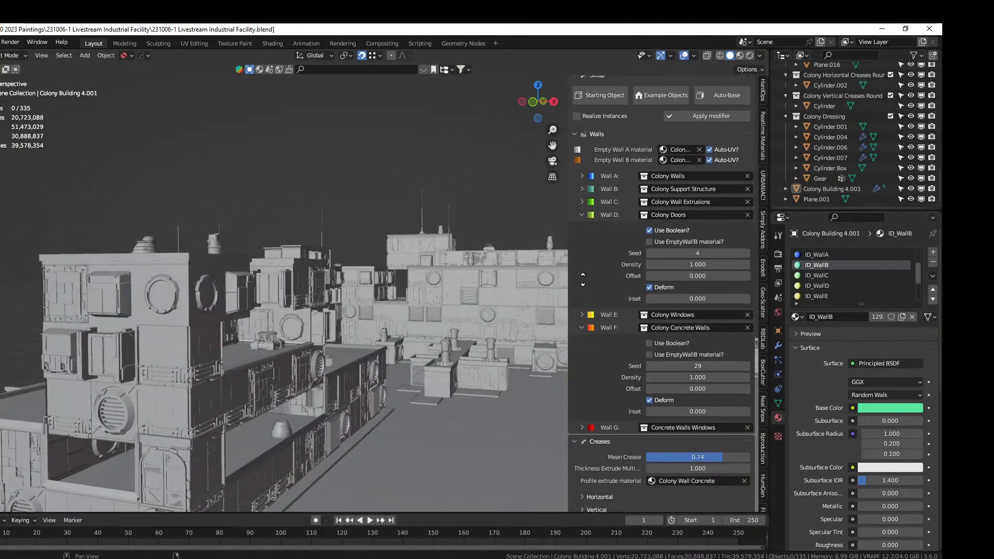
middle_click_drag(343, 384, 626, 341)
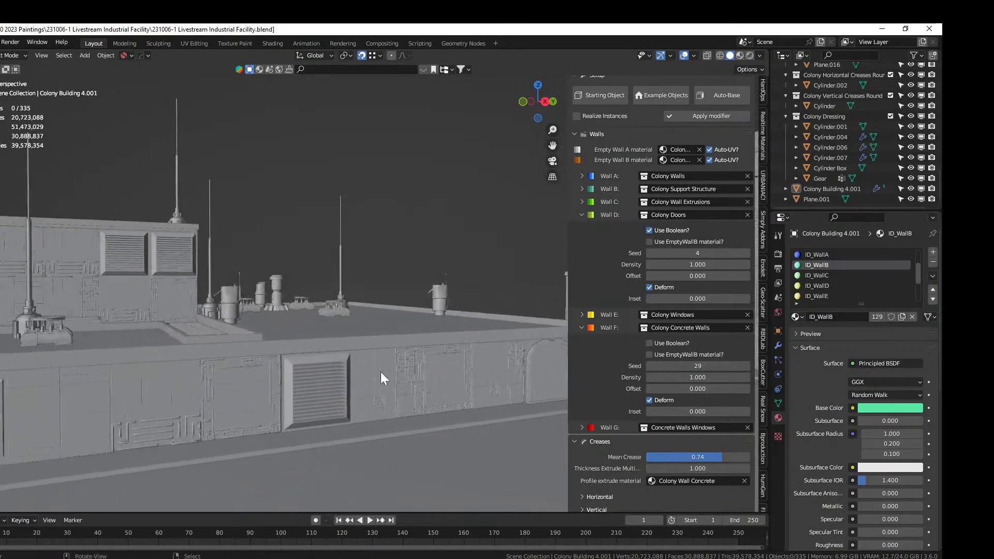
scroll(381, 371, "down", 3)
middle_click_drag(227, 366, 1, 376, "shift")
scroll(330, 364, "down", 3)
key("ctrl+s")
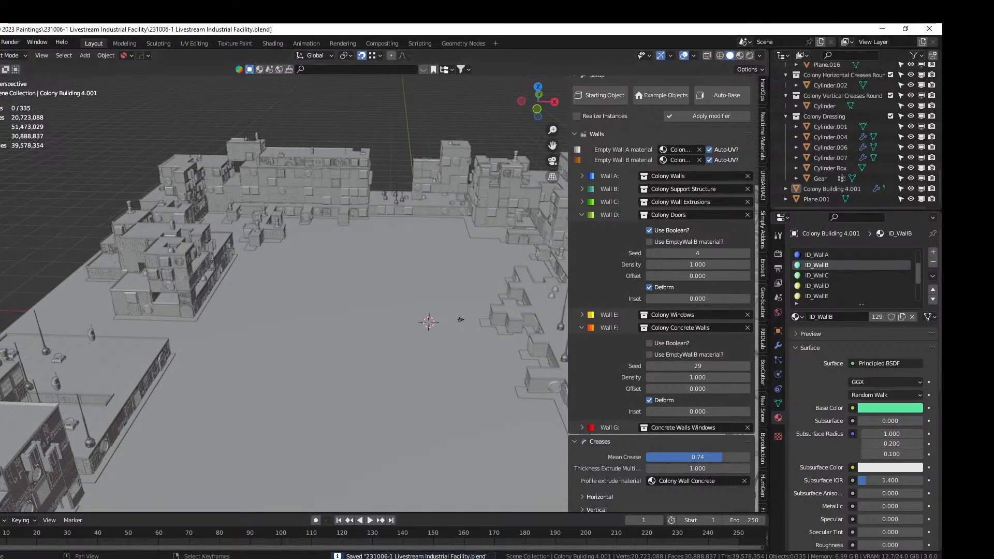
Switch mesh editing from the colony building to the ground plane
middle_click_drag(406, 317, 353, 381)
scroll(363, 317, "up", 5)
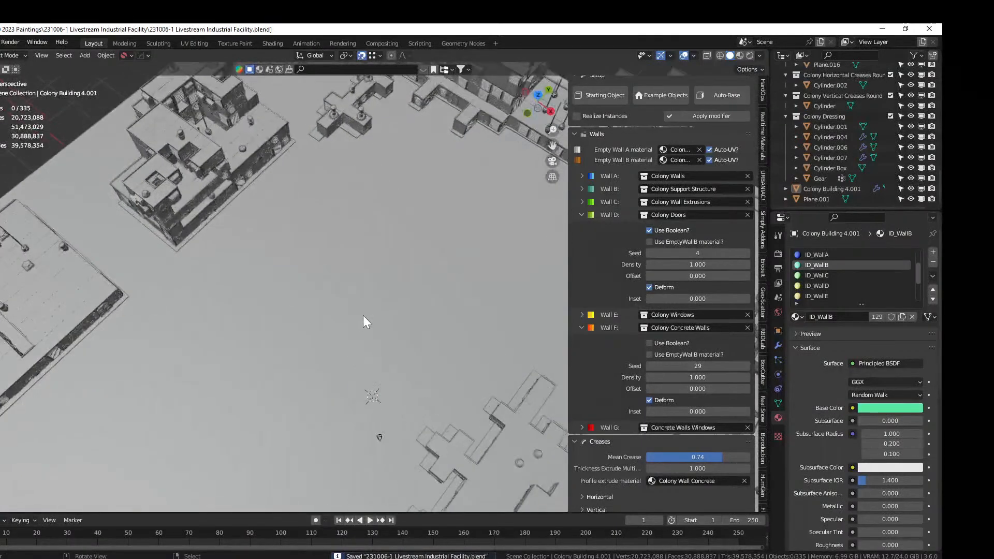
middle_click_drag(370, 305, 154, 324)
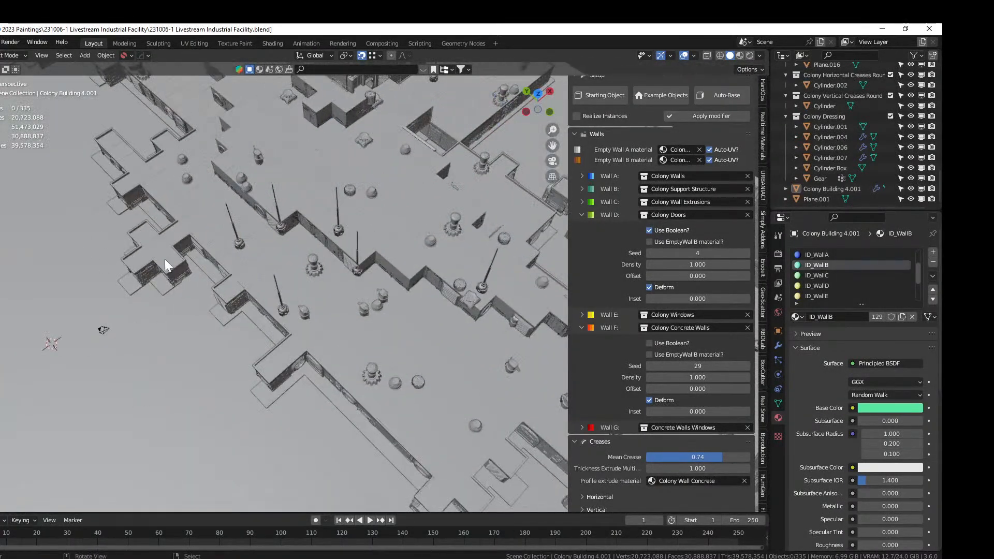
middle_click_drag(364, 434, 257, 416)
key("Tab")
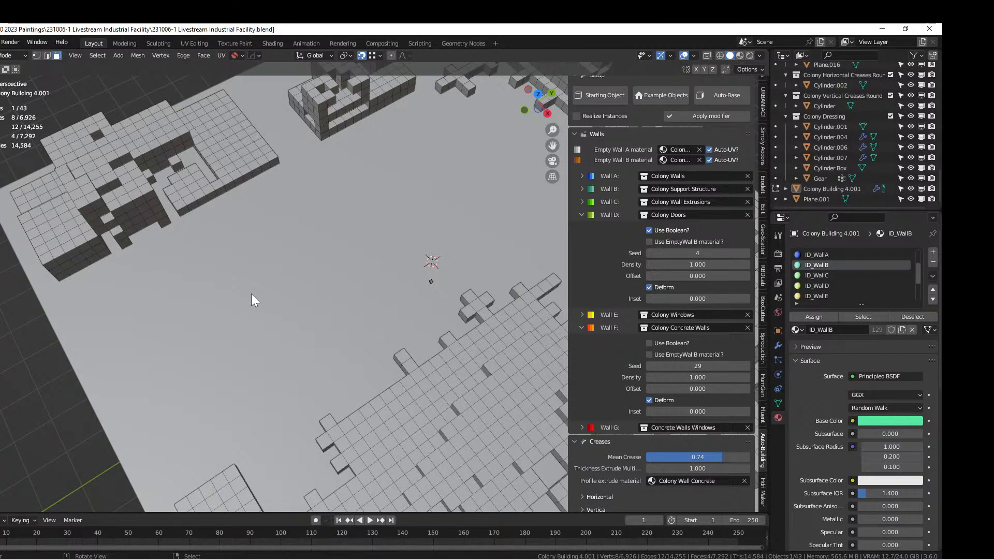
key("Tab")
left_click(298, 280)
key("Tab")
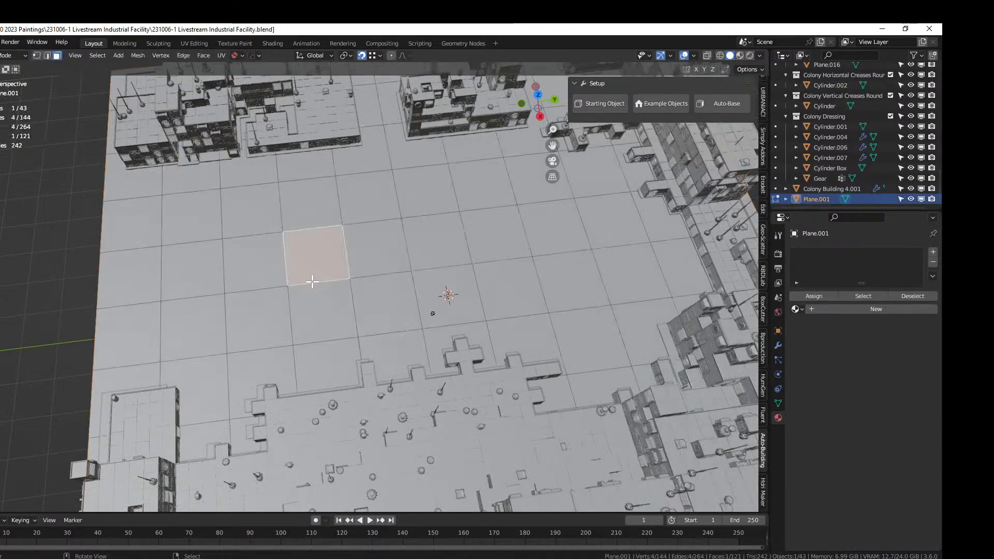
middle_click_drag(291, 276, 327, 380)
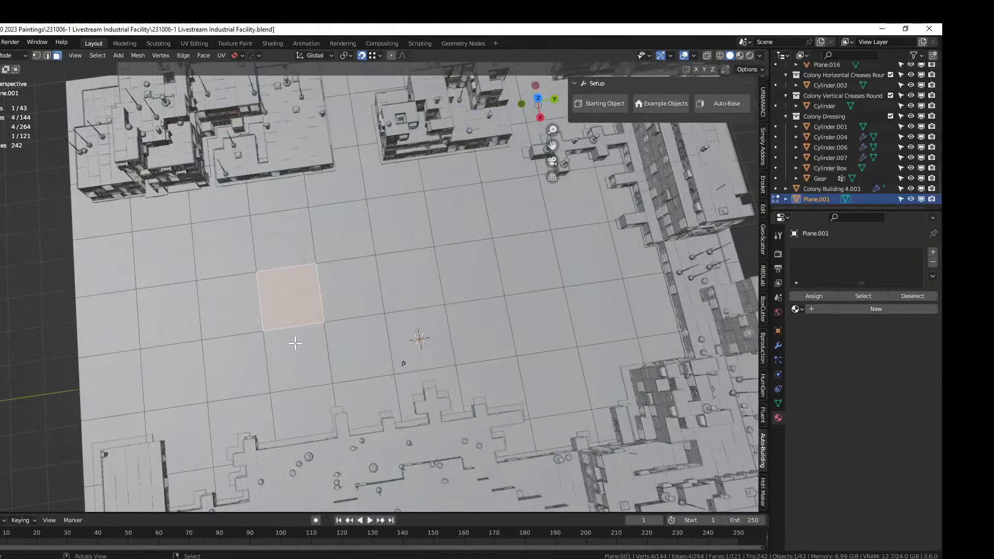
left_click(240, 300)
left_click(355, 288, "ctrl")
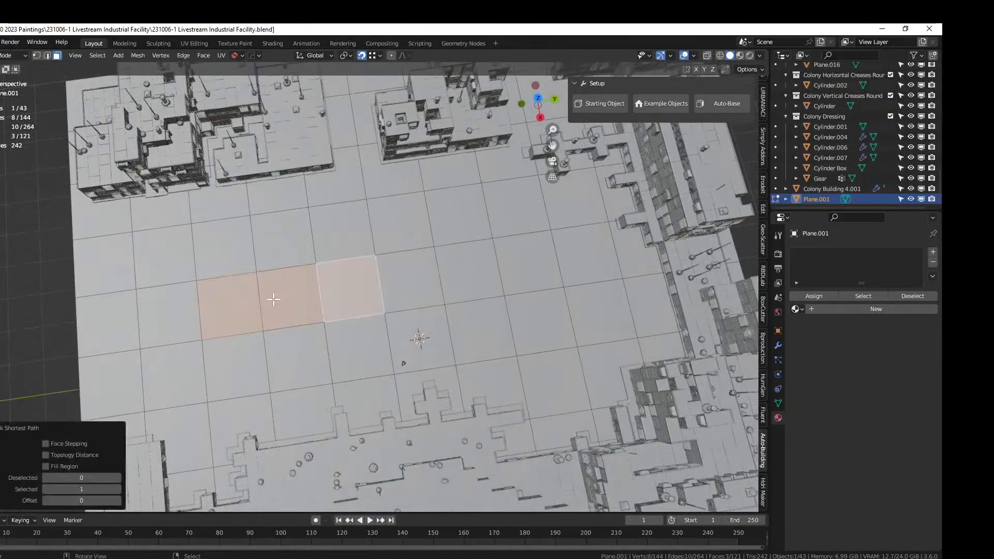
left_click(260, 297)
left_click(368, 288, "shift")
left_click(468, 274, "shift")
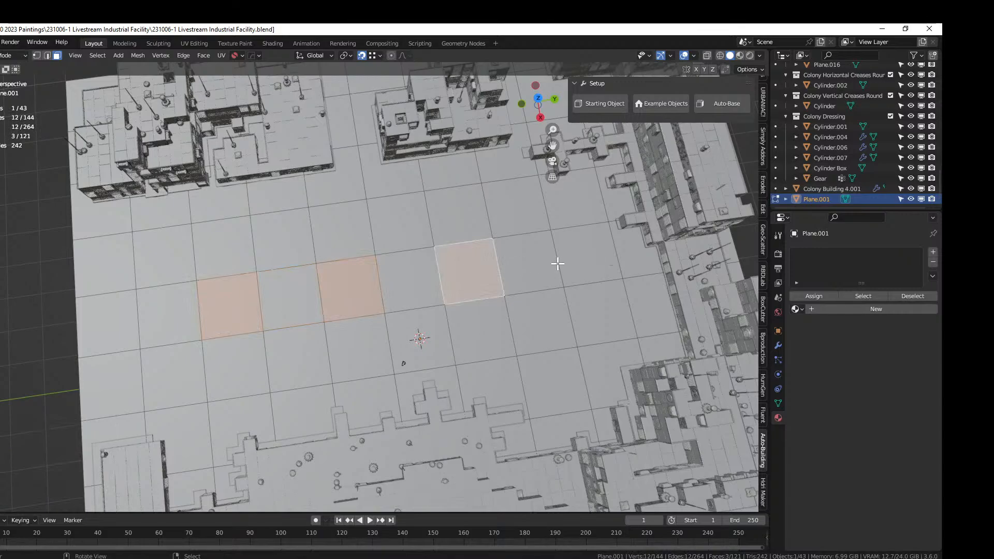
left_click(529, 261)
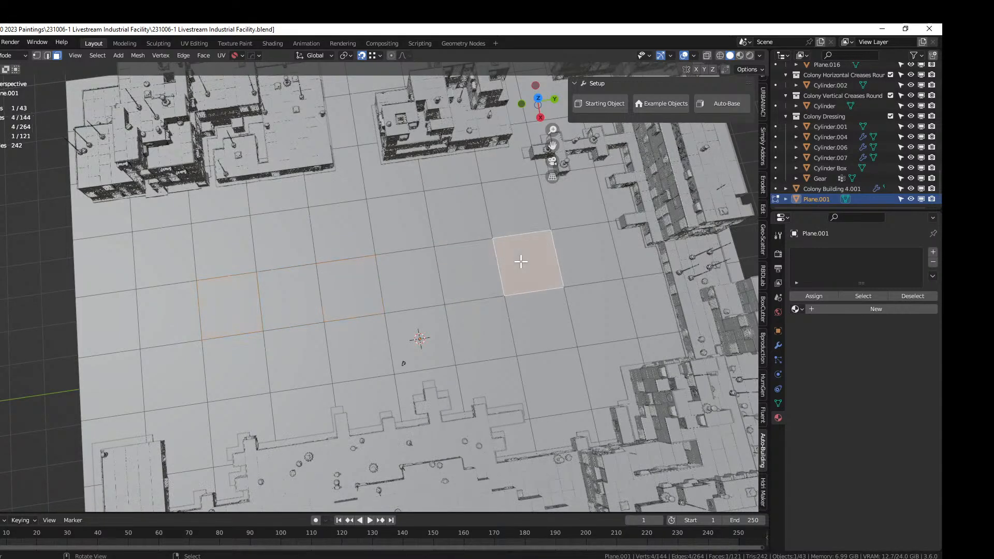
left_click(420, 272, "shift")
left_click(294, 285, "shift")
left_click(169, 313, "shift")
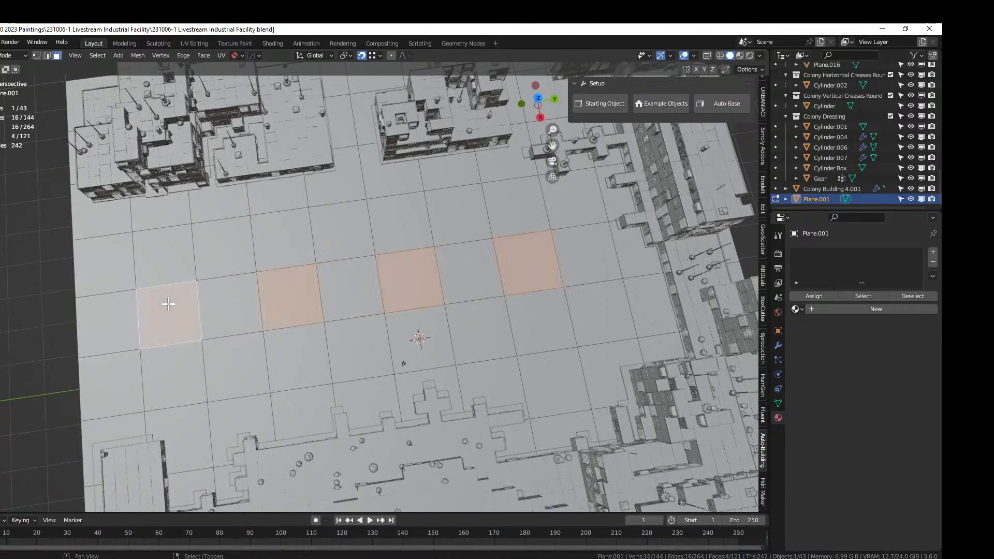
middle_click_drag(284, 329, 324, 348)
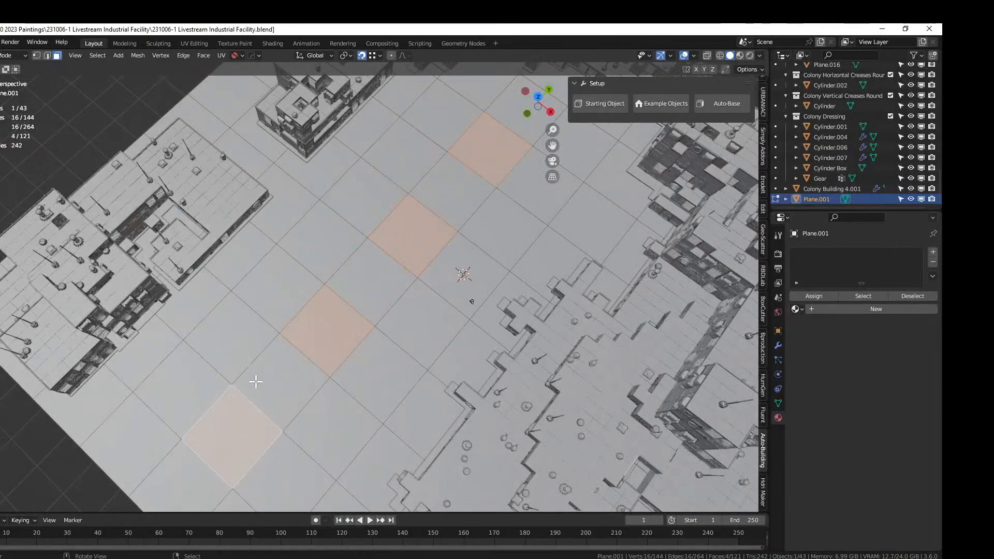
Convert three evenly spaced vertices in a row on the ground plane's open area into circles with a 0.14 radius
key("1")
left_click(231, 384)
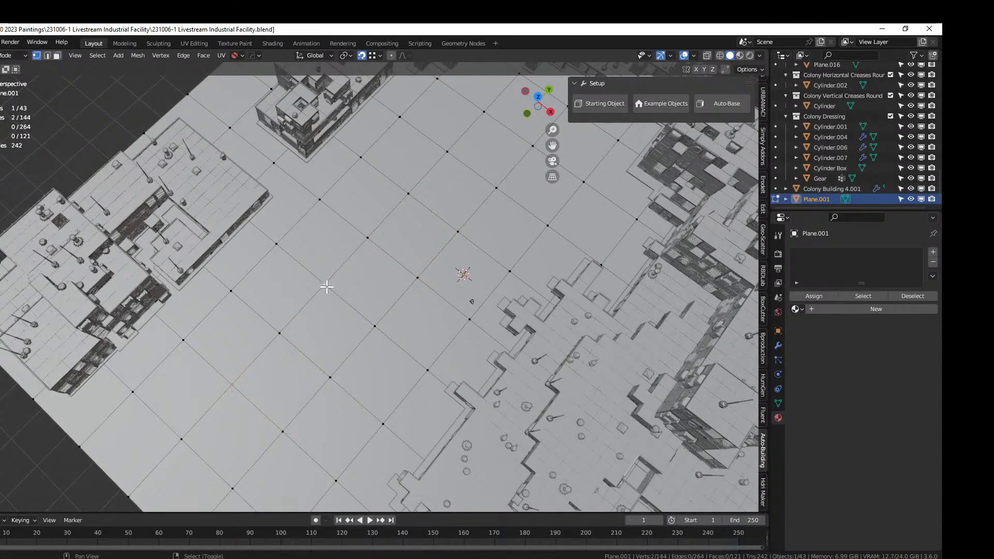
left_click(413, 196, "shift")
middle_click_drag(428, 230, 291, 299)
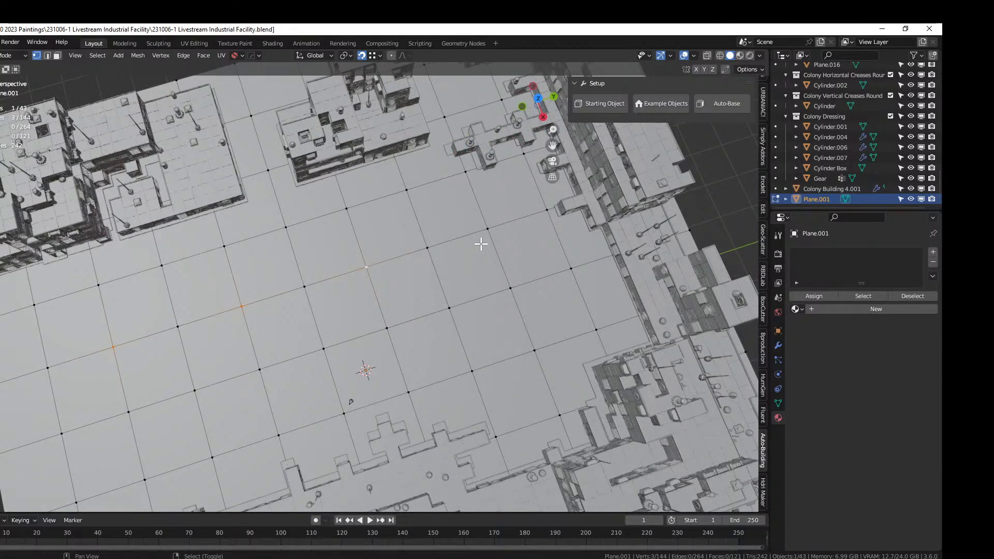
middle_click_drag(402, 276, 395, 266)
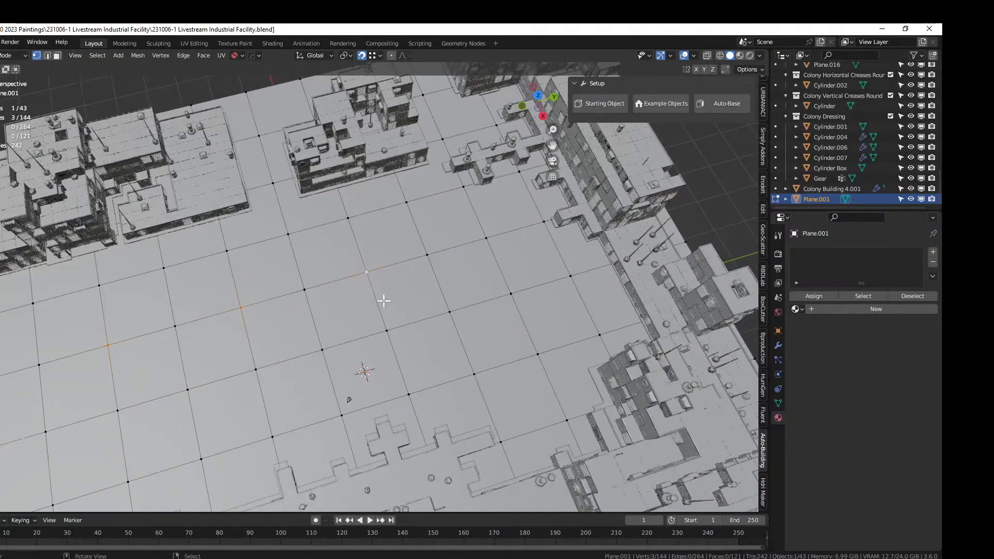
key("q")
left_click(364, 241)
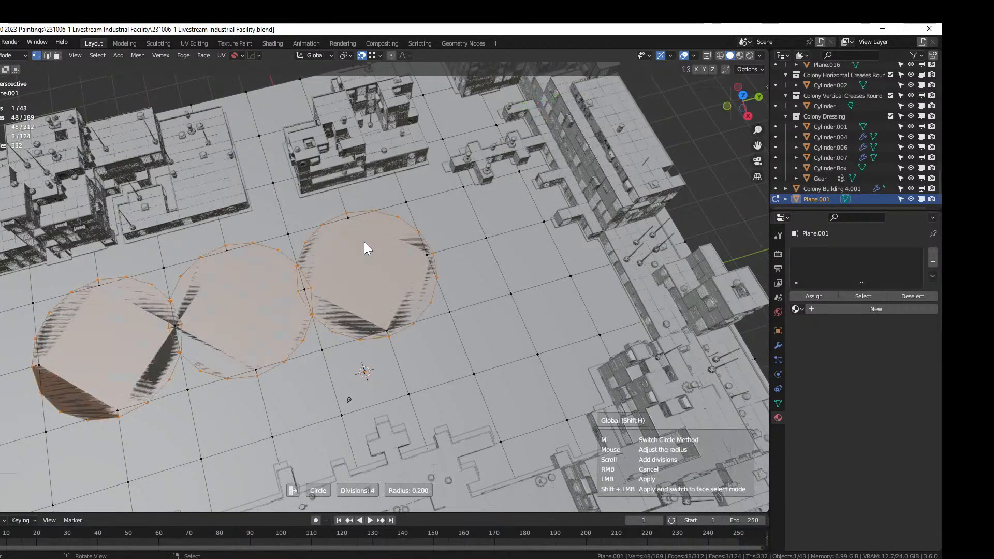
left_click(356, 241)
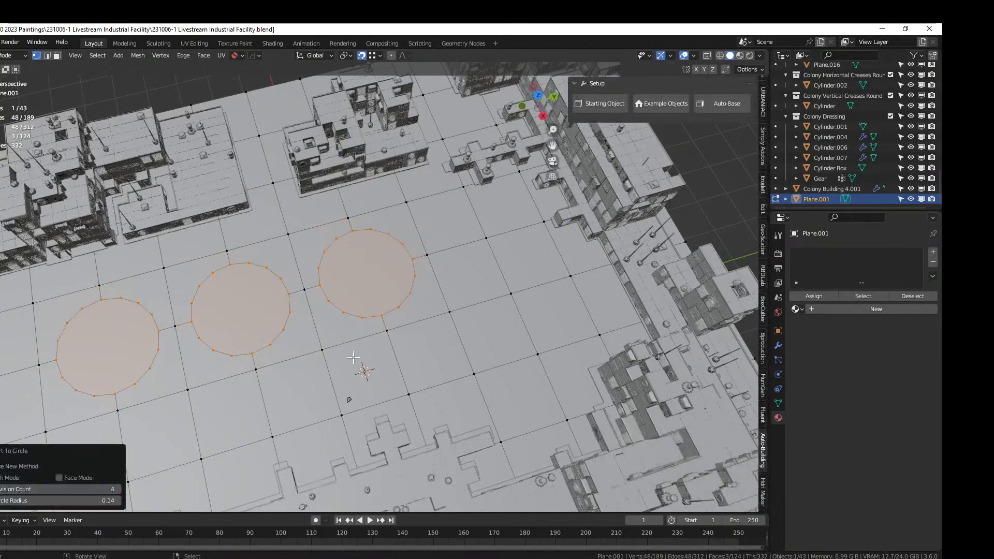
Set the three circles' division count to 8 and switch to face selection
middle_click_drag(353, 357, 371, 337)
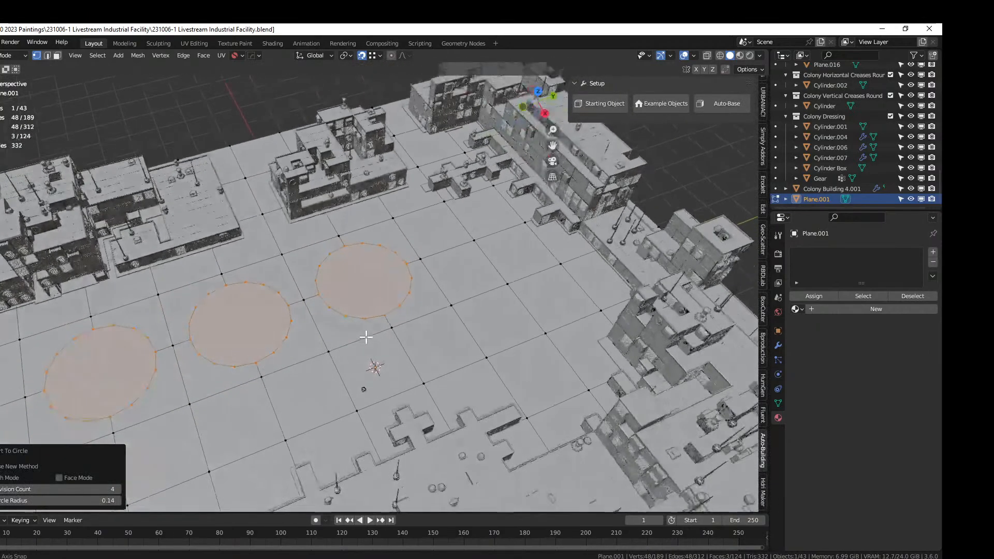
left_click(118, 489)
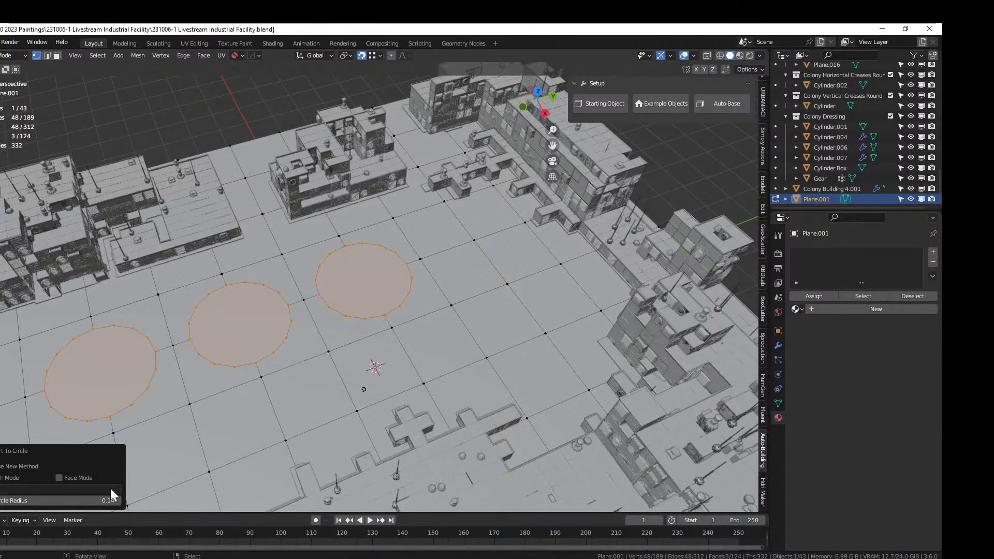
type("8")
key("Return")
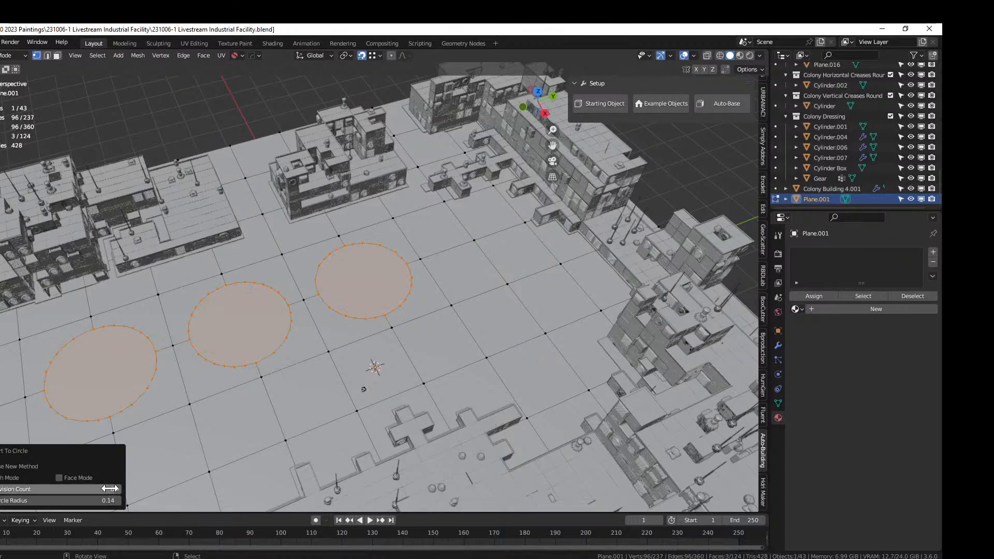
middle_click_drag(273, 250, 423, 279)
key("3")
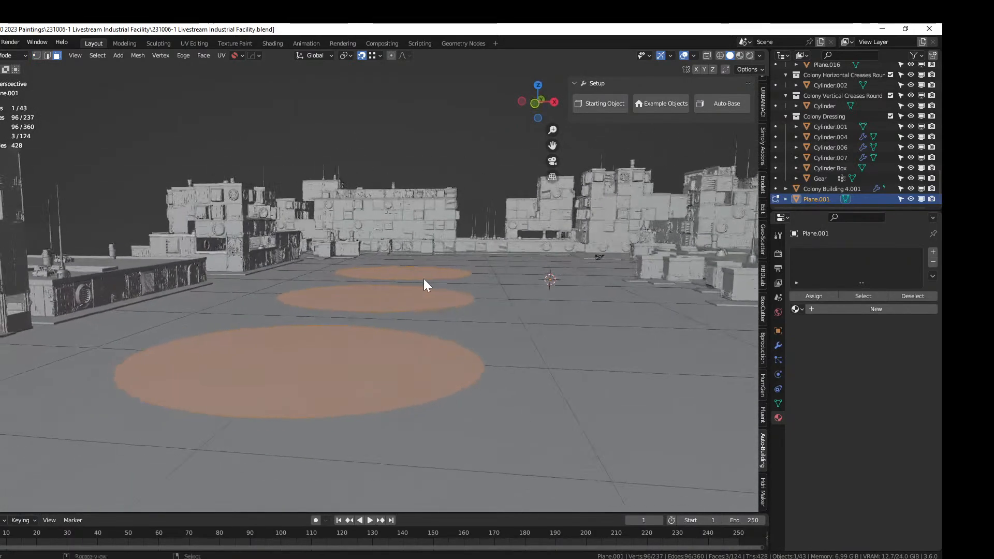
middle_click_drag(457, 330, 461, 327)
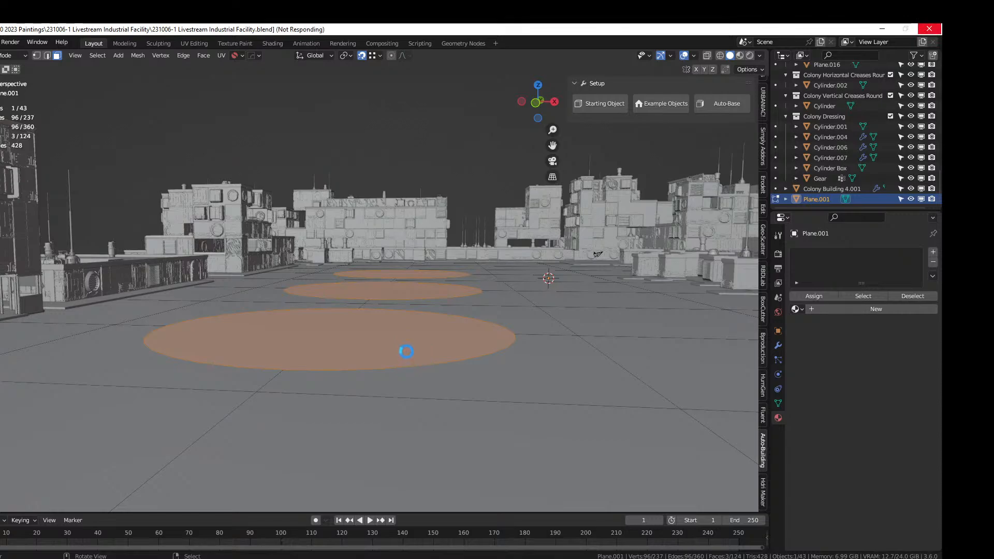
Try to extrude the ground plane's three circular faces 4 m upward along local Z and expand the selection around them
key("e")
key("g")
key("z")
key("z")
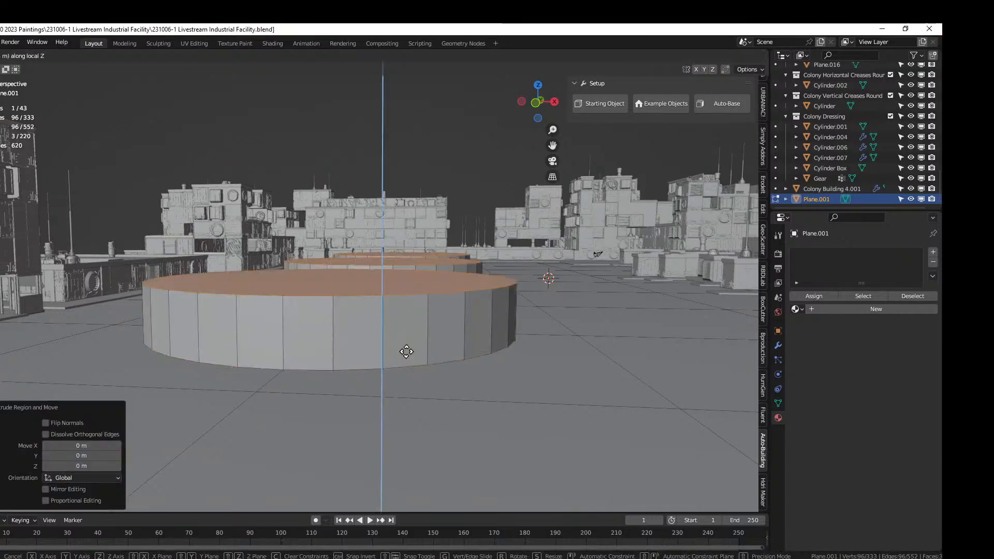
left_click(406, 352)
middle_click_drag(406, 352, 370, 365)
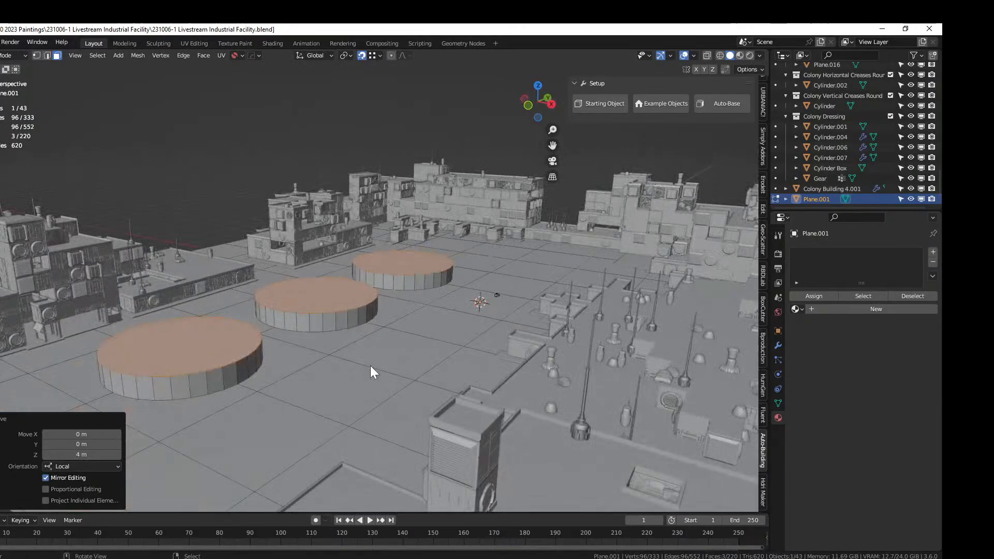
middle_click_drag(328, 371, 306, 395)
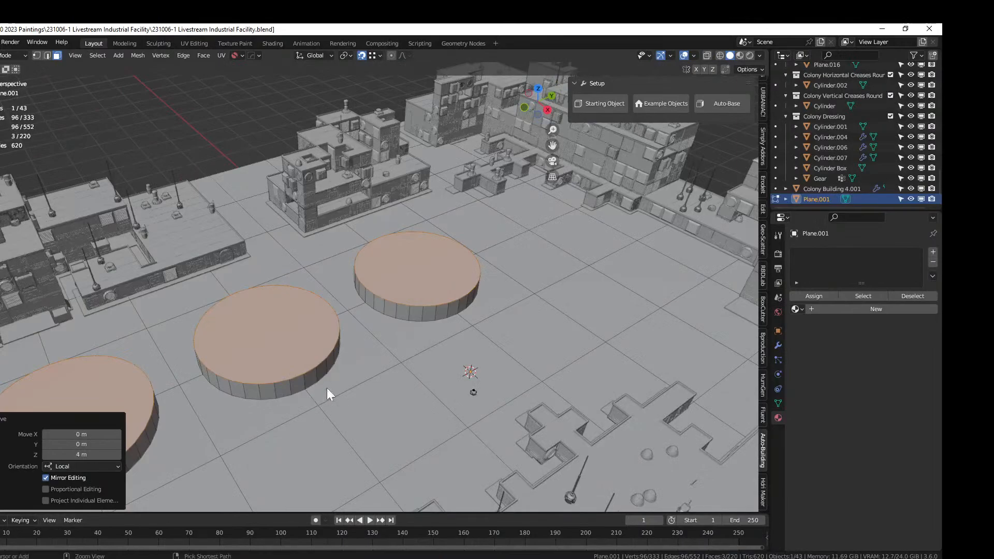
key("ctrl+KP_Add")
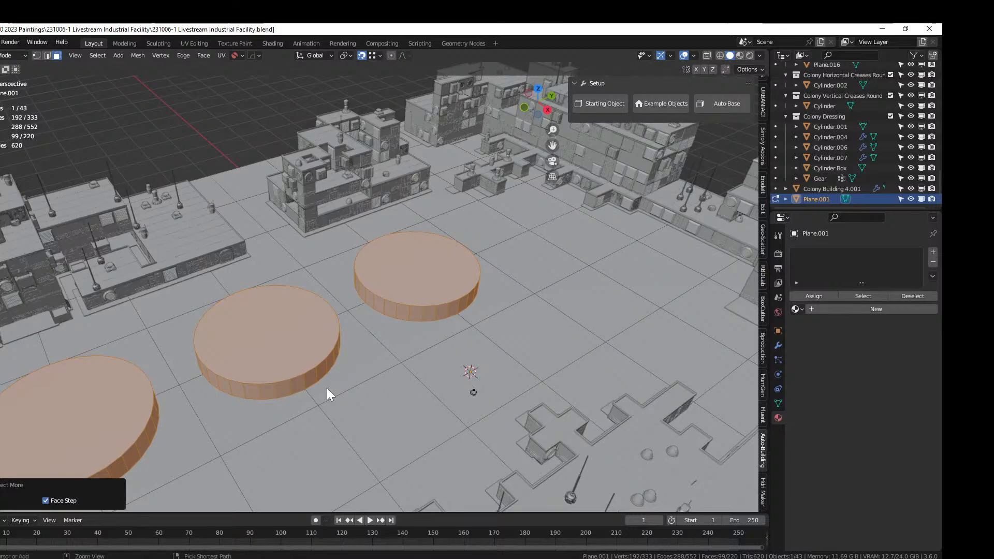
key("ctrl+z")
key("ctrl+z")
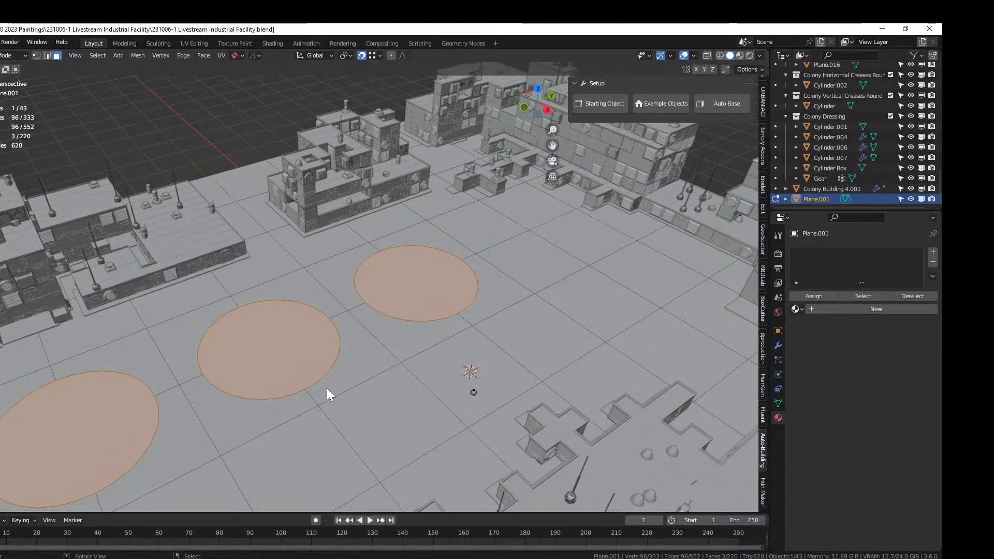
Duplicate the three circular faces in place, separate them from the ground plane as their own objects, and return to Object Mode
key("shift+d")
key("Escape")
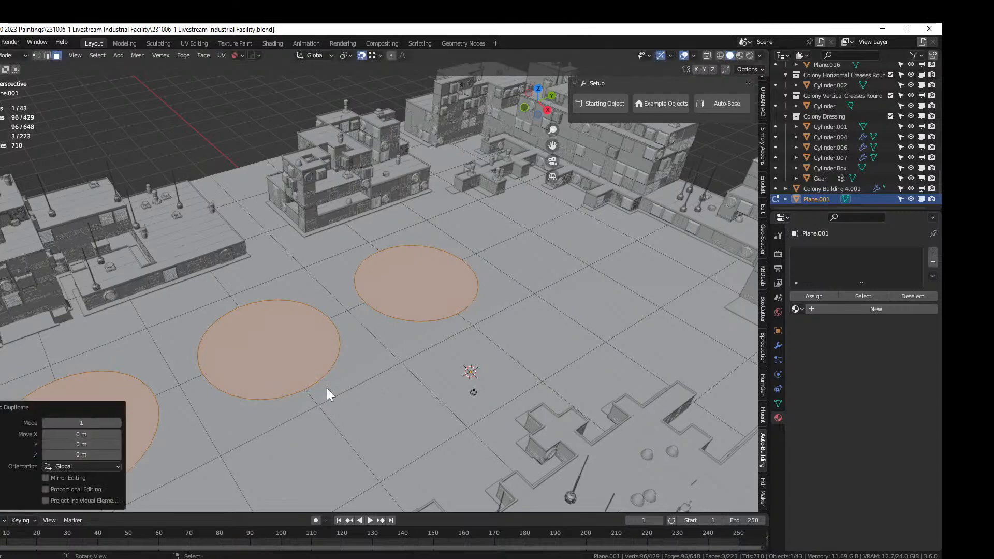
key("p")
left_click(328, 387)
key("Tab")
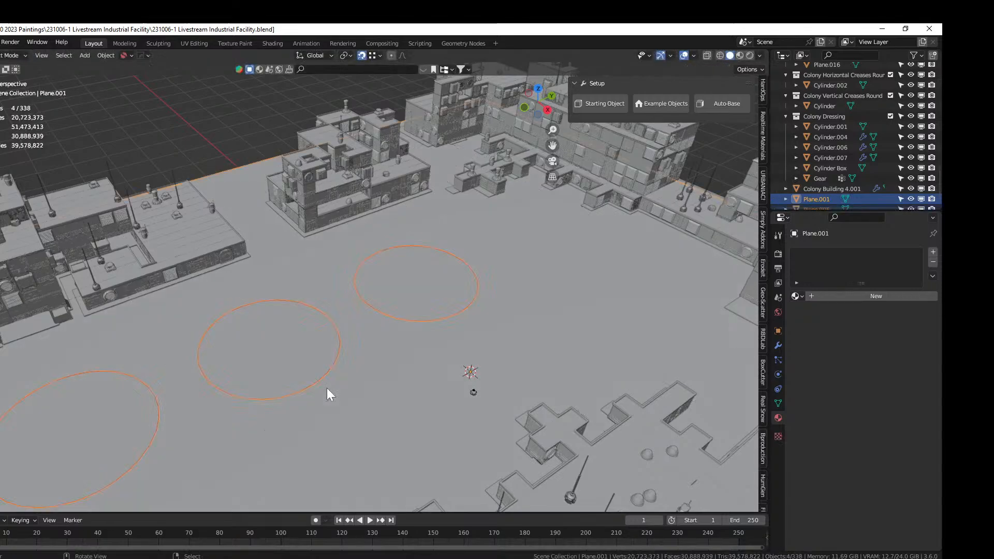
Select only the three separated circles, isolate them to check the selection, and join them into one object
left_click(280, 365, "shift")
left_click(394, 296, "shift")
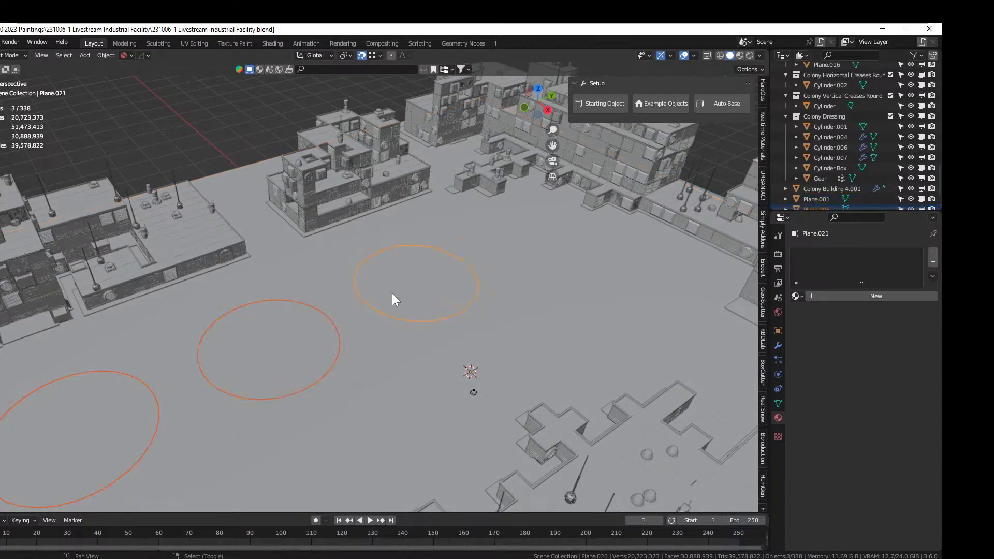
middle_click_drag(393, 293, 414, 266)
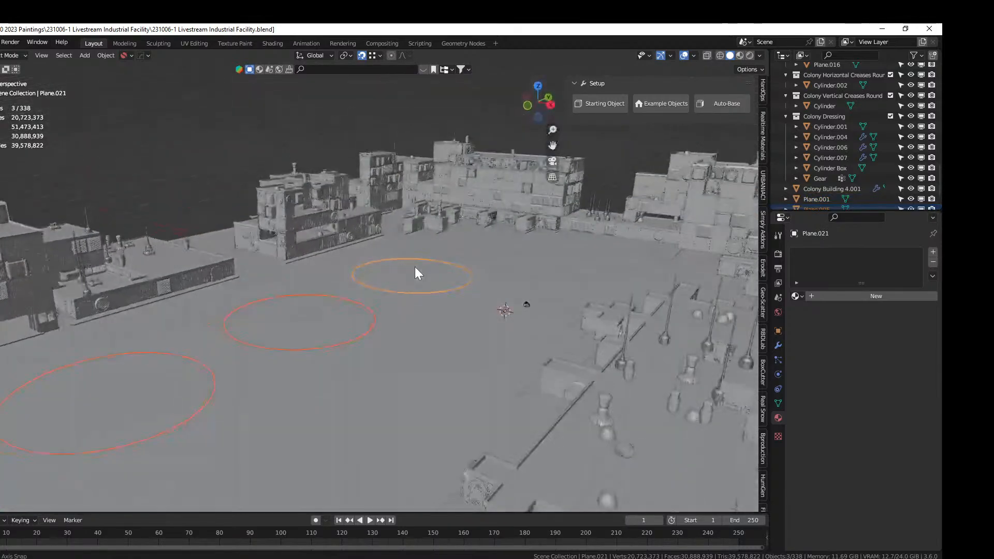
key("KP_Divide")
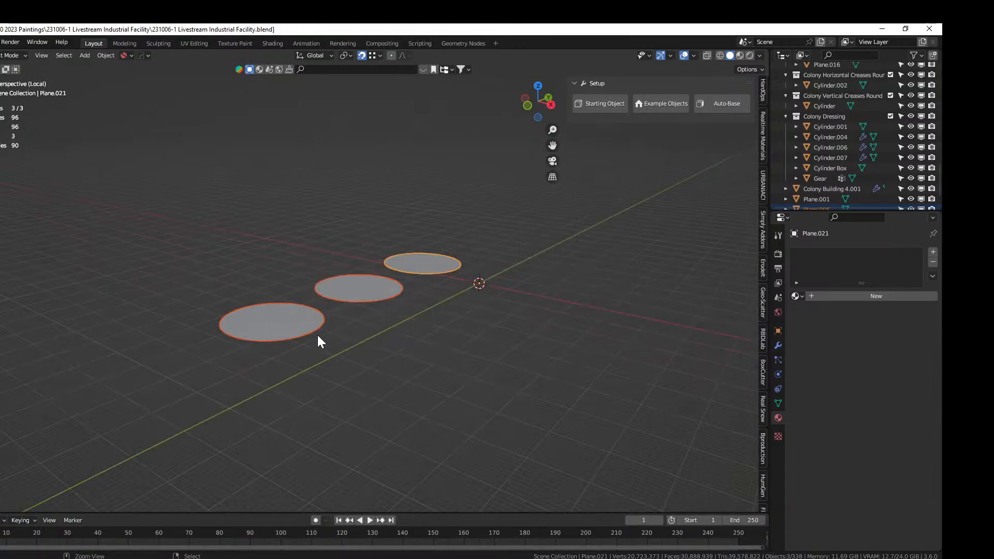
key("ctrl+j")
key("KP_Divide")
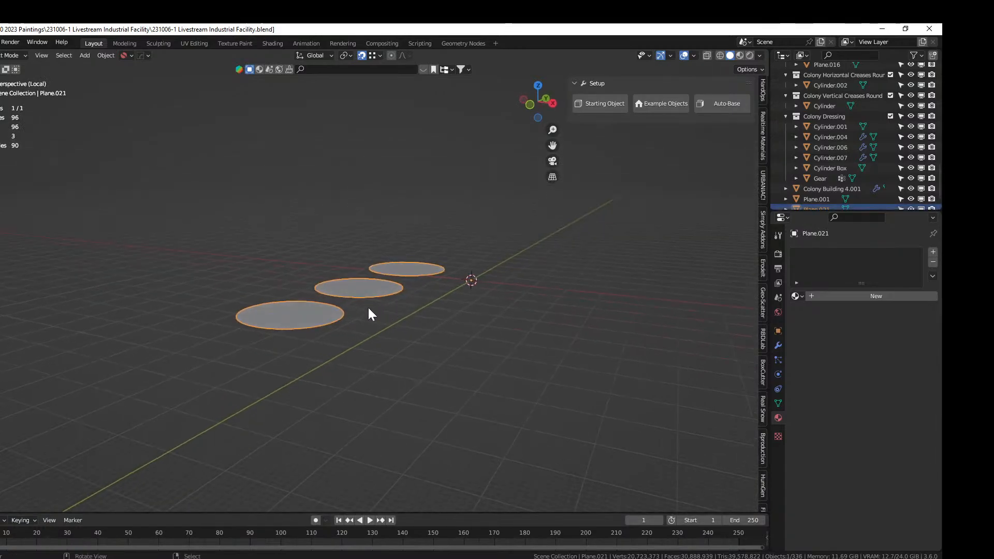
Extrude all three circular faces of the joined object 4 m upward to form raised discs
key("Tab")
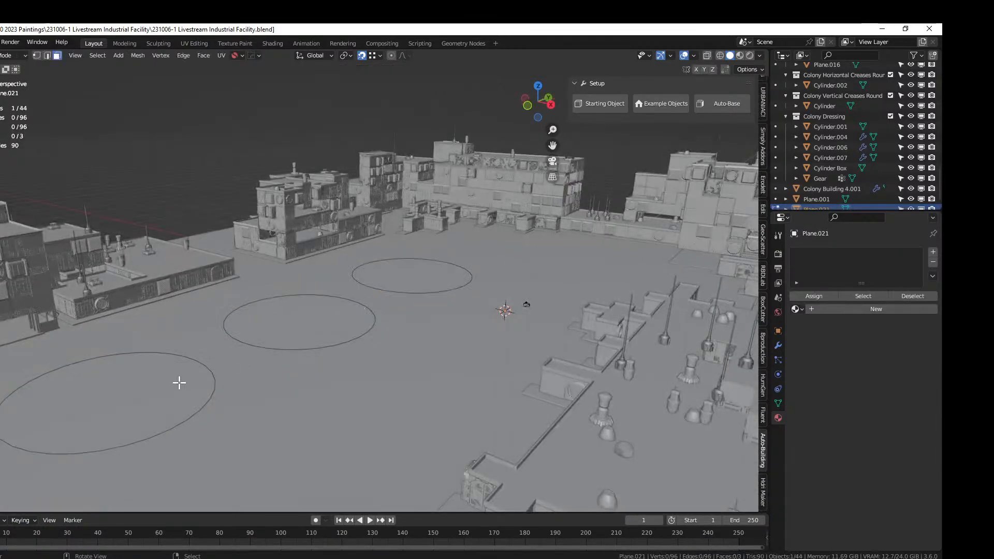
key("a")
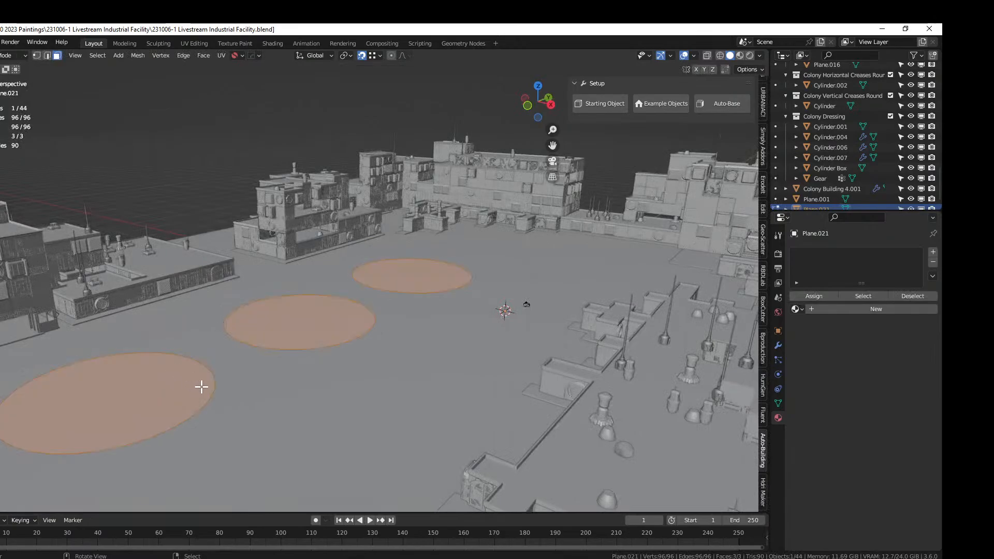
type("e4")
key("Return")
middle_click_drag(201, 387, 362, 368)
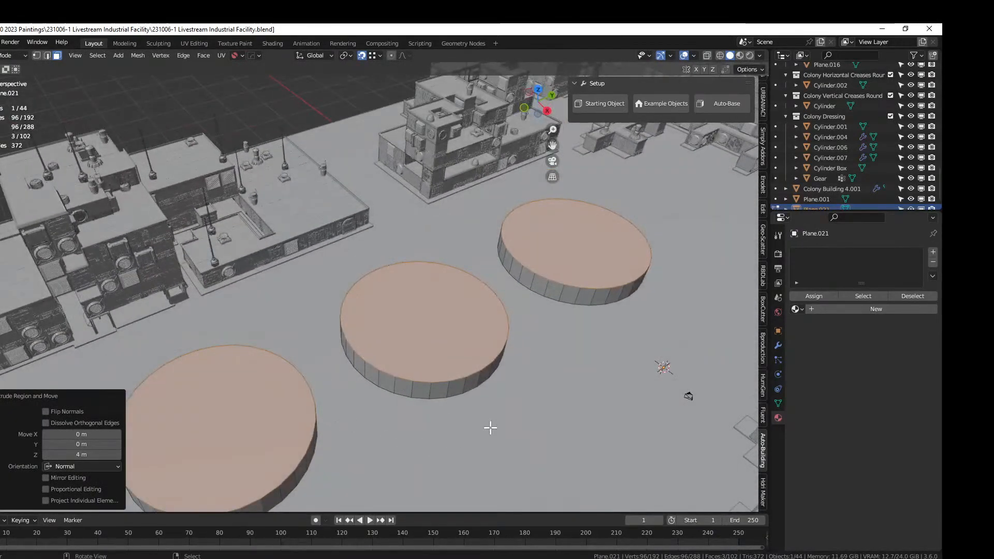
Try to inset the discs' top faces with a manually entered thickness
key("i")
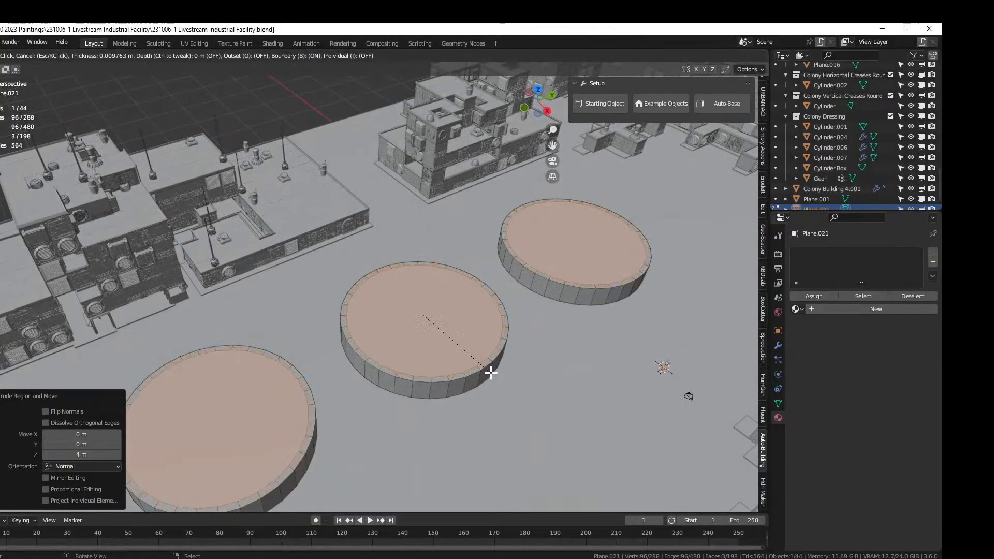
left_click(490, 372)
left_click(81, 444)
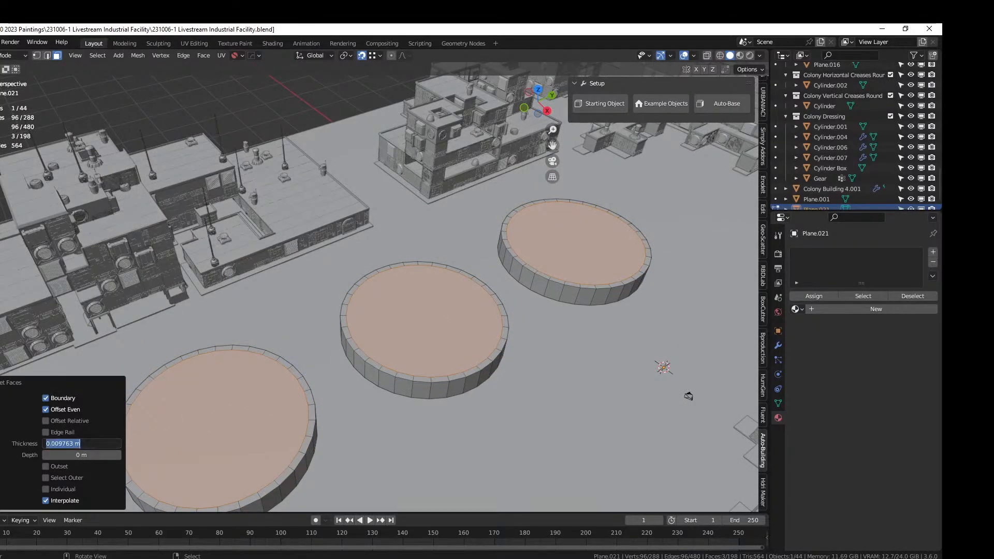
key("Return")
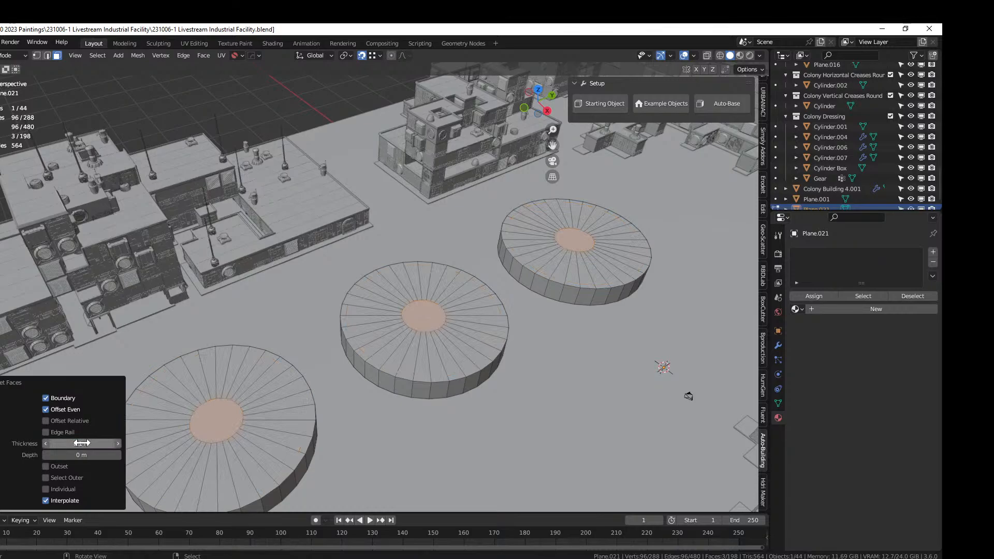
Apply the disc object's scale in Object Mode and return to editing its mesh
key("Tab")
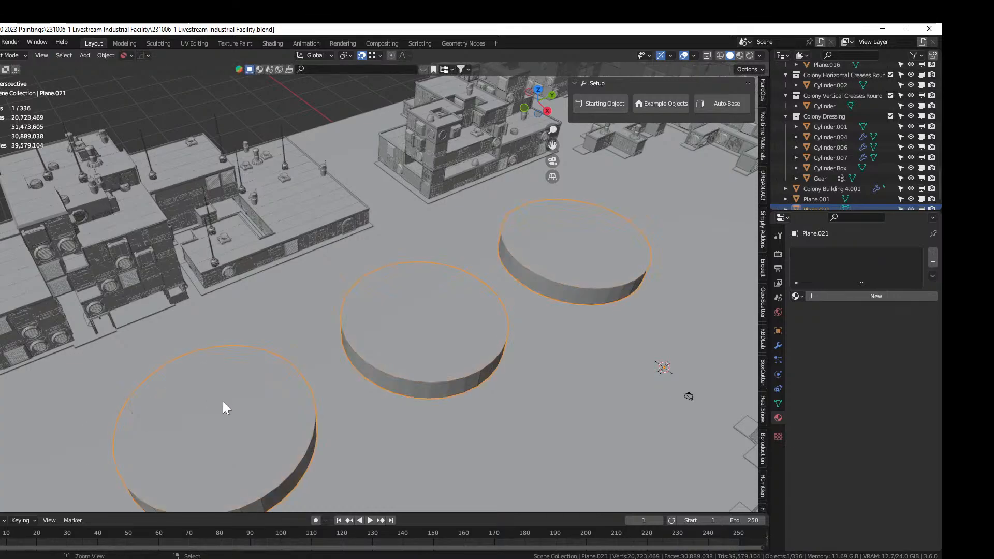
key("ctrl+a")
left_click(223, 402)
key("Tab")
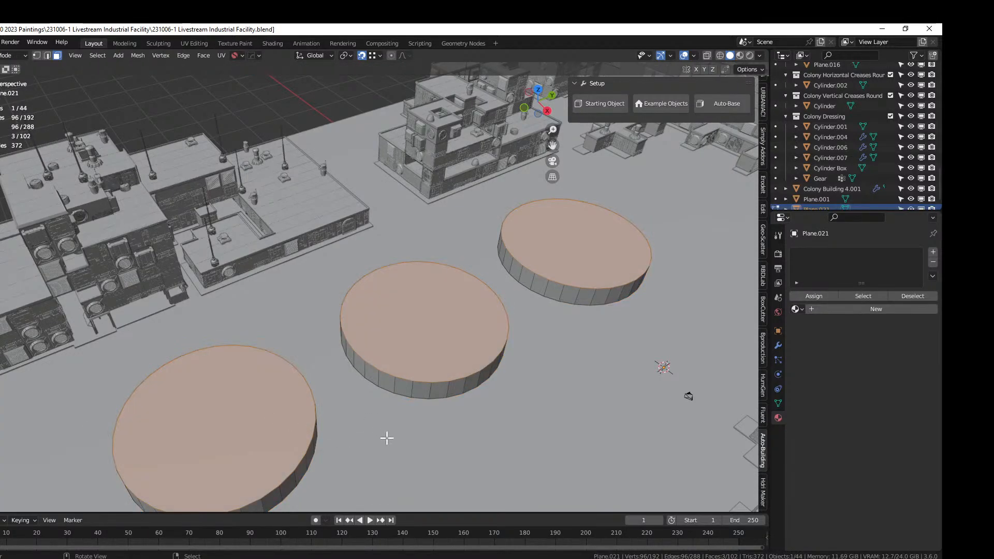
Inset the top faces of the three raised discs
key("i")
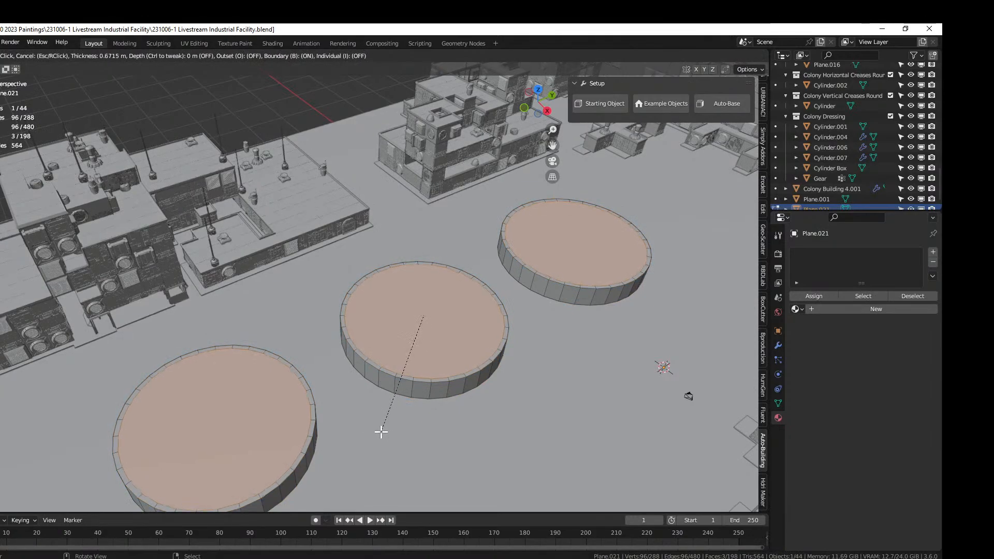
Inset the top faces of the three round discs with a thickness of 0.5 m
left_click(382, 429)
left_click(84, 443)
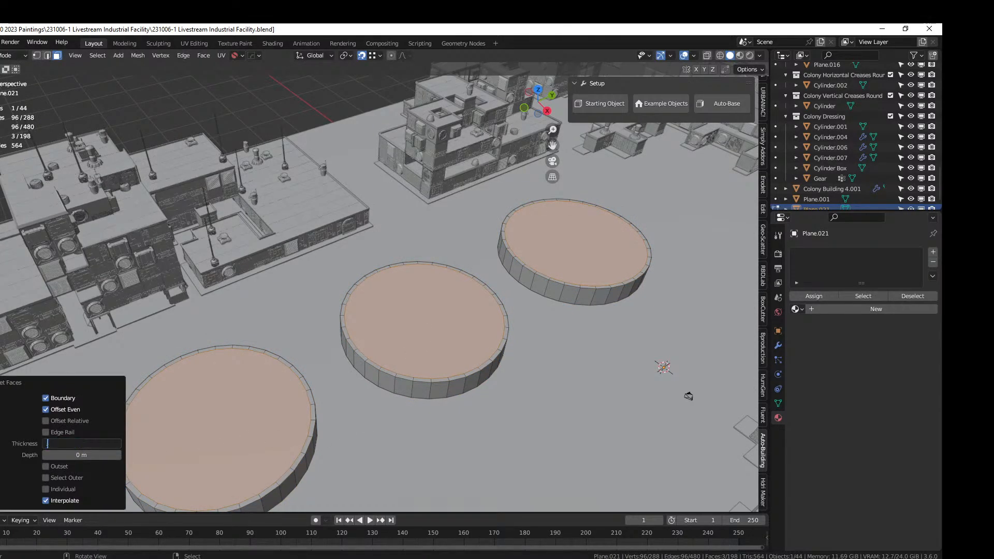
type("0")
key("Return")
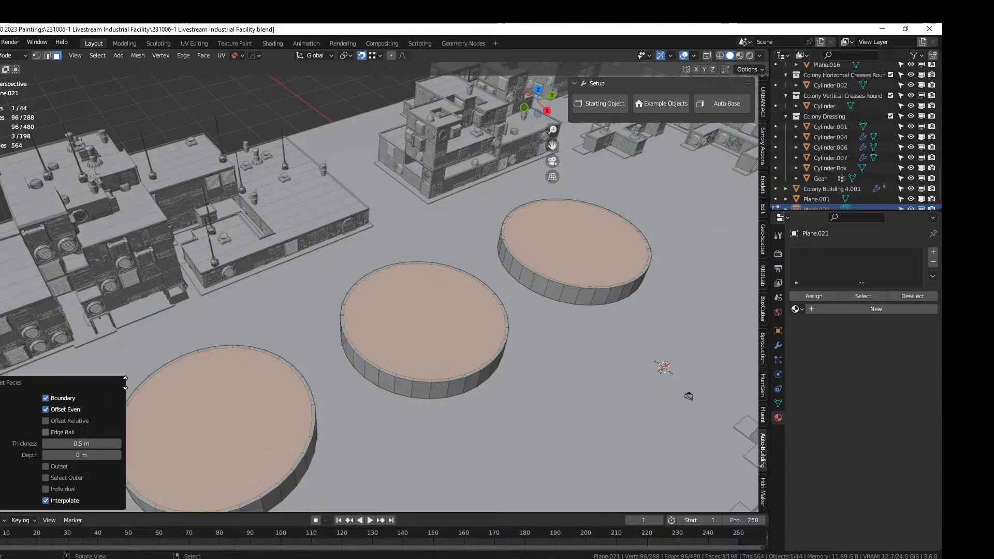
Extrude the three inset top faces upward about 77.6 m to form tall cylindrical tanks
scroll(277, 408, "down", 4)
middle_click_drag(277, 408, 282, 480)
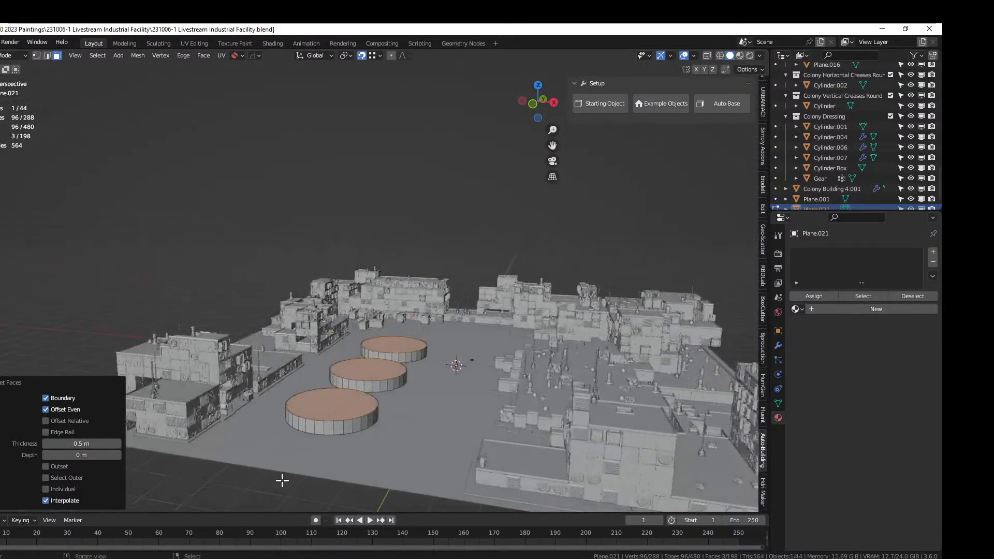
key("e")
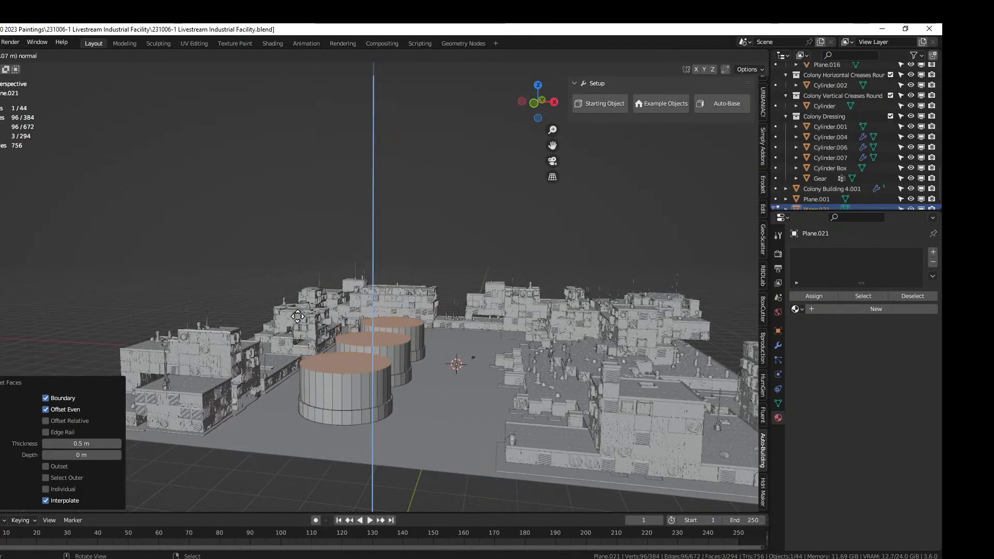
left_click(288, 251)
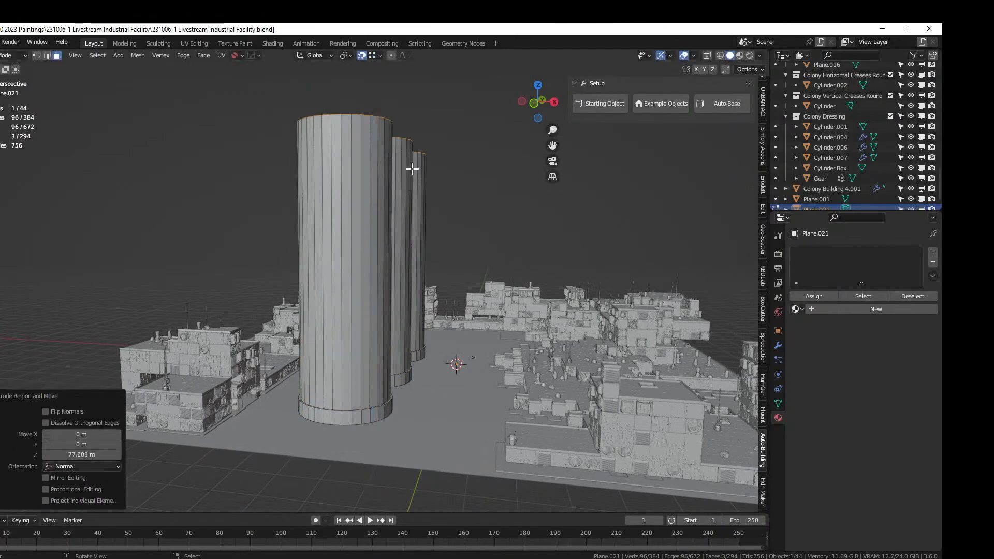
Turn off snapping and lower the tanks' top faces about 37 m along Z from the front view
left_click(361, 54)
middle_click_drag(375, 222, 375, 224)
key("KP_1")
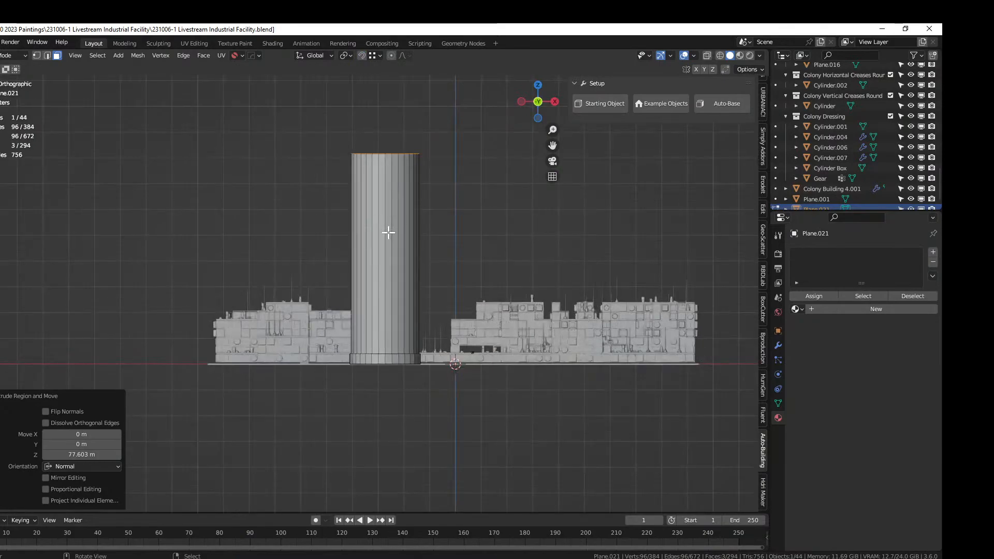
key("g")
key("z")
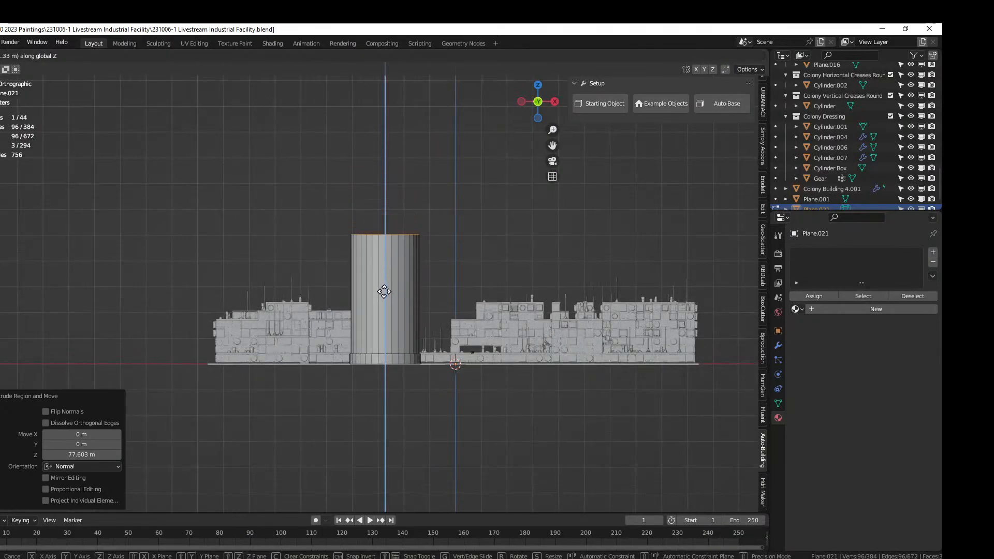
left_click(382, 304)
Bevel the top rims of the three tanks about 3.5 m wide with 6 segments, and return to Object Mode
middle_click_drag(381, 300, 366, 328)
key("ctrl+b")
scroll(375, 345, "up", 5)
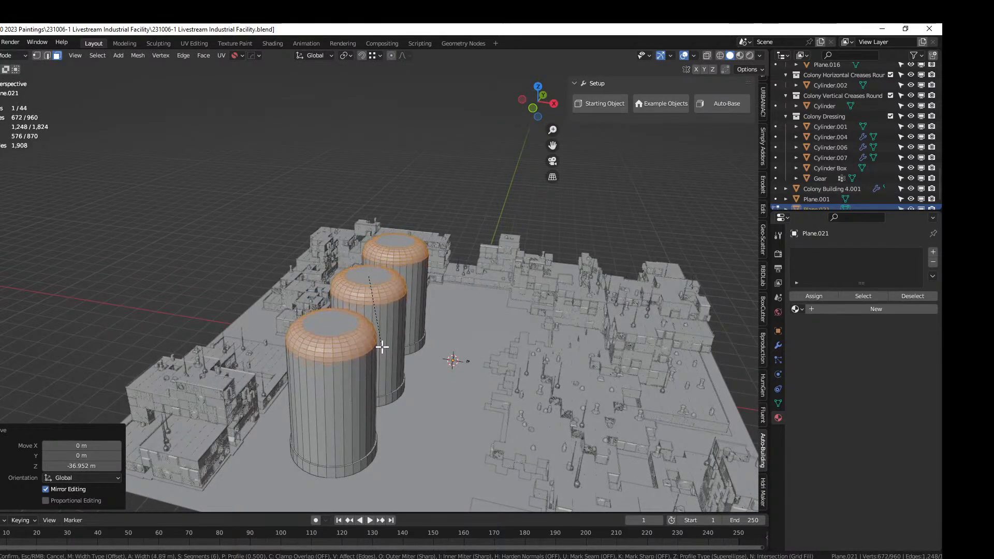
left_click(384, 341)
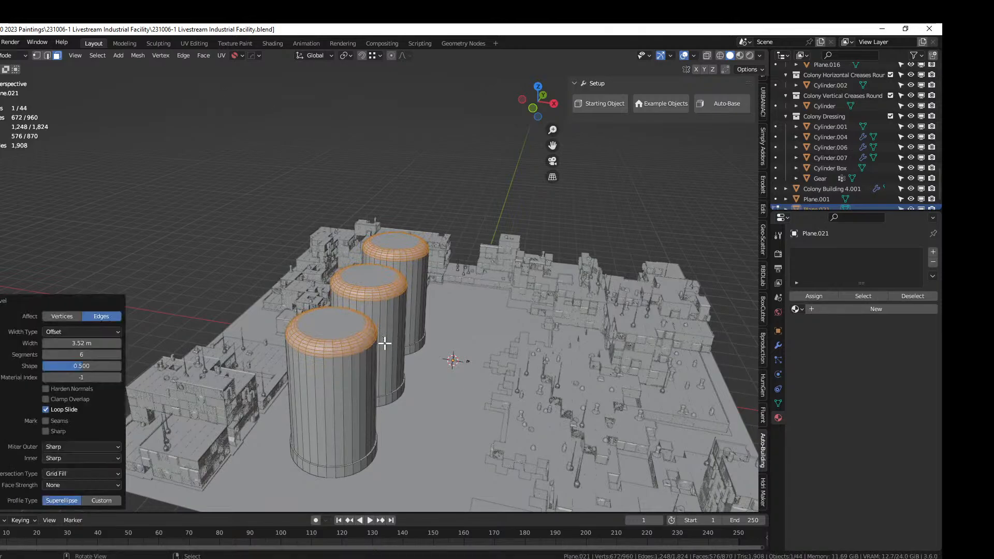
middle_click_drag(384, 342, 394, 310)
key("alt+a")
scroll(407, 213, "up", 3)
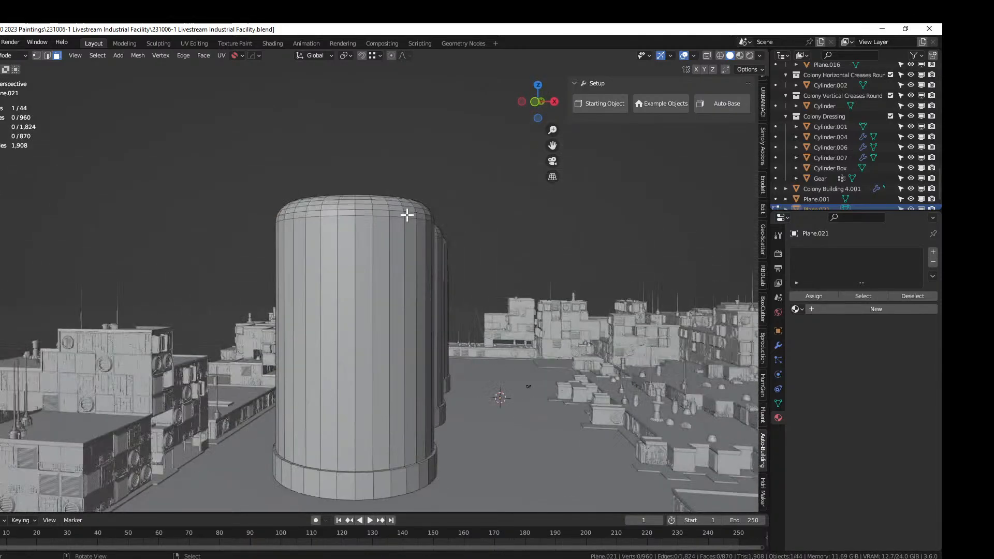
middle_click_drag(407, 214, 114, 331)
key("Tab")
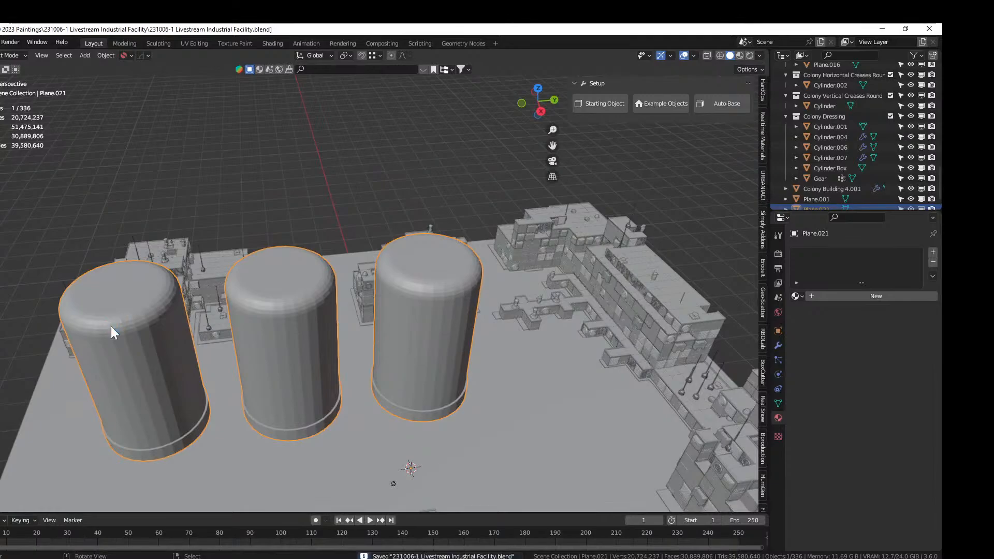
Add one horizontal loop cut just above the base of the nearest tank in Edit Mode, with a slide factor of 0.9
middle_click_drag(110, 326, 276, 304)
middle_click_drag(248, 355, 291, 284, "shift")
scroll(272, 290, "up", 3)
middle_click_drag(287, 342, 259, 358)
key("Tab")
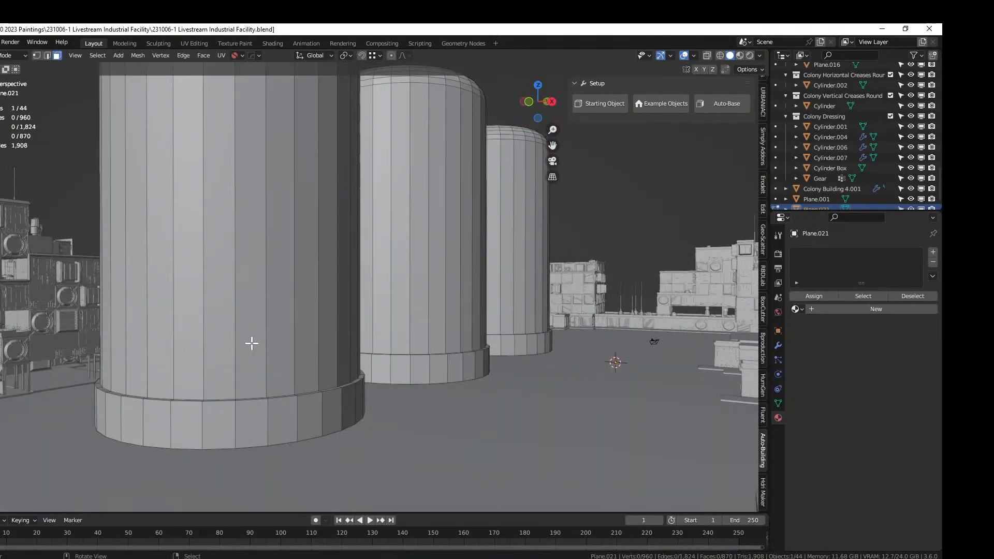
left_click(251, 343)
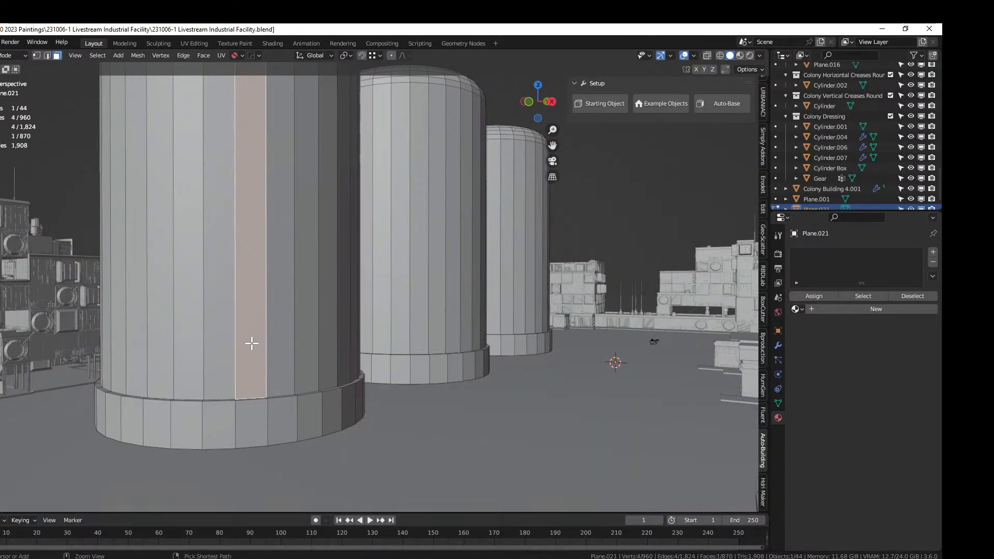
scroll(252, 343, "down", 4)
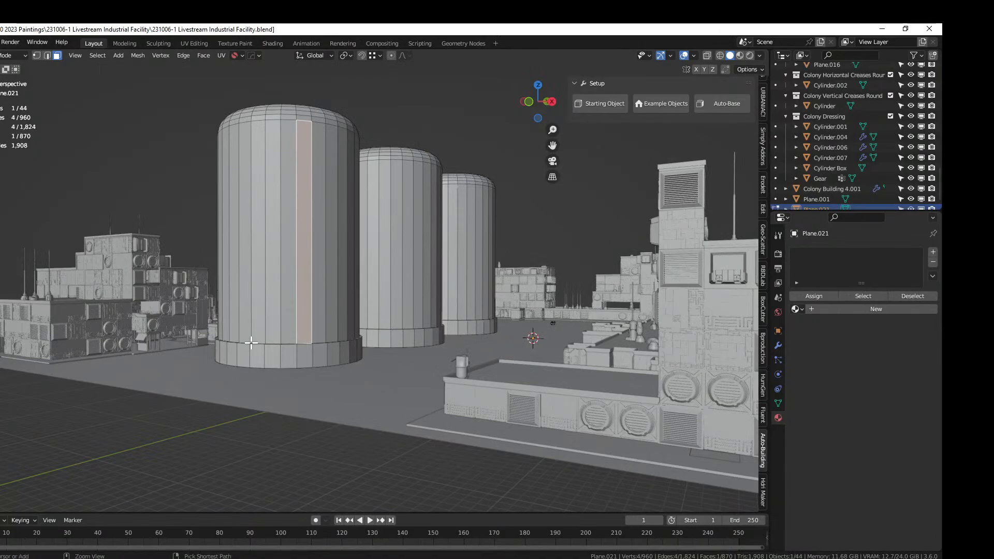
key("ctrl+r")
left_click(252, 343)
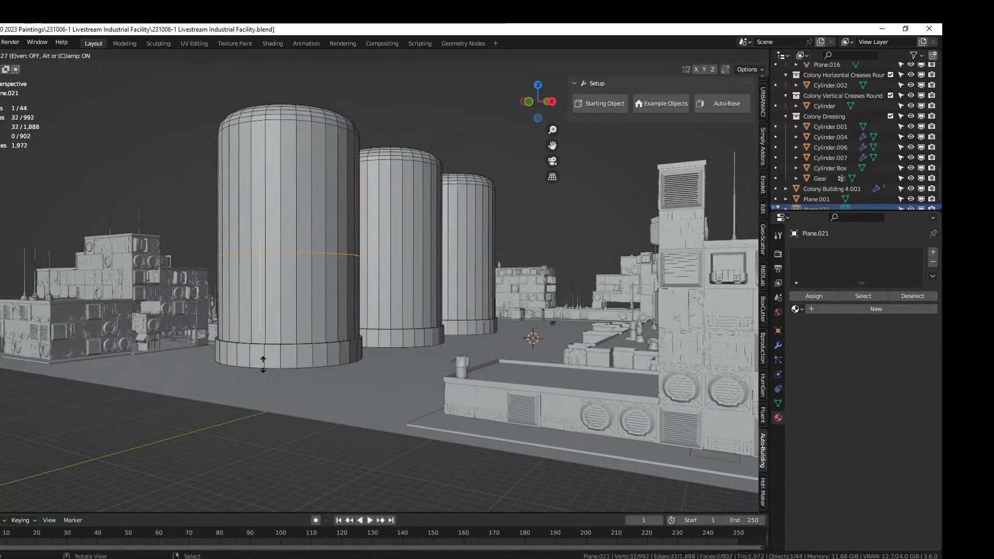
left_click(272, 440)
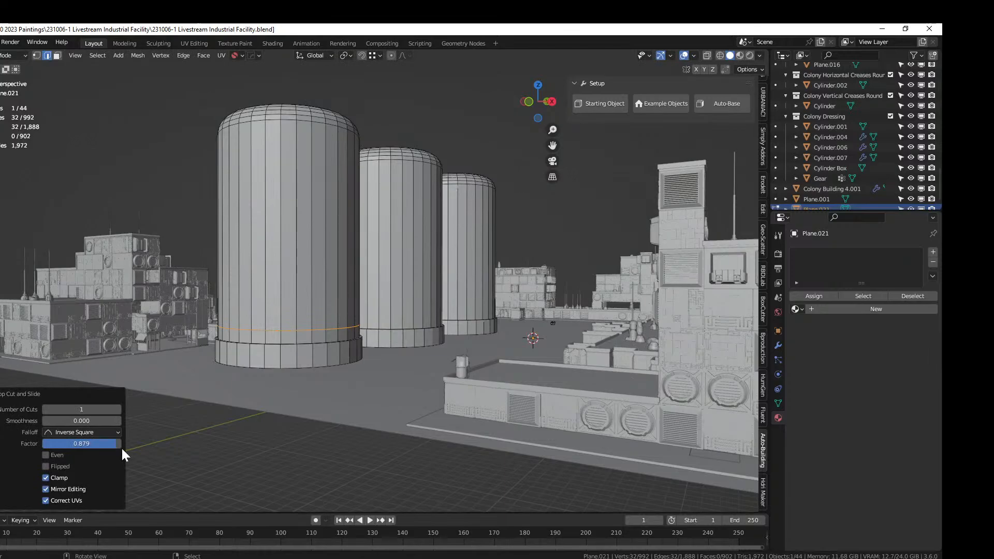
left_click(83, 443)
type("0.9")
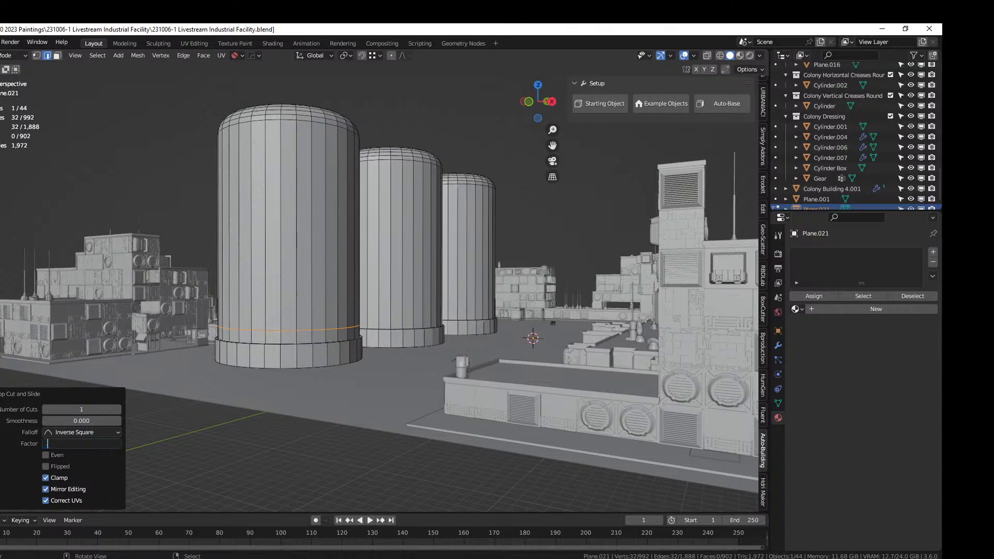
key("Return")
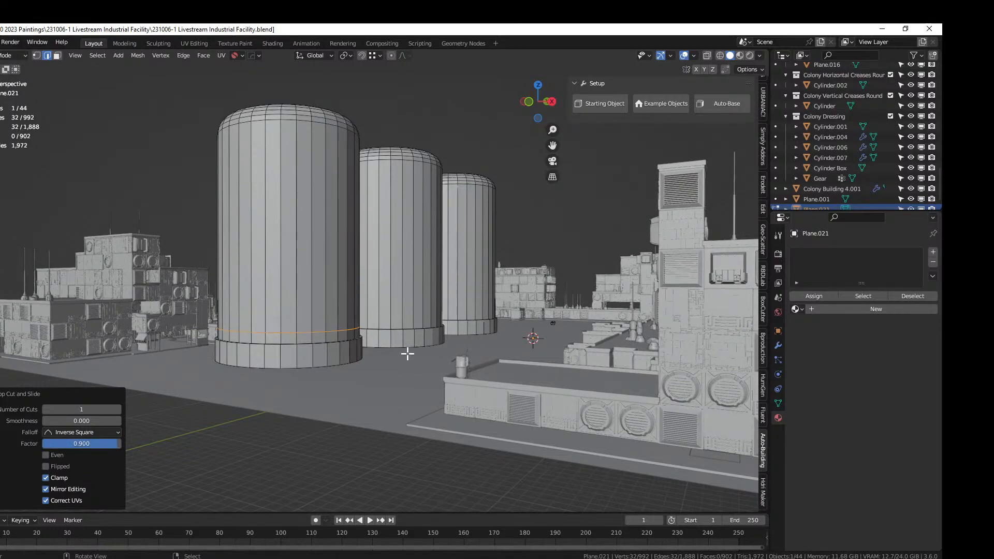
Add a matching loop cut near the base of the middle tank with a slide factor of 0.9
left_click(399, 293)
key("ctrl+r")
left_click(399, 294)
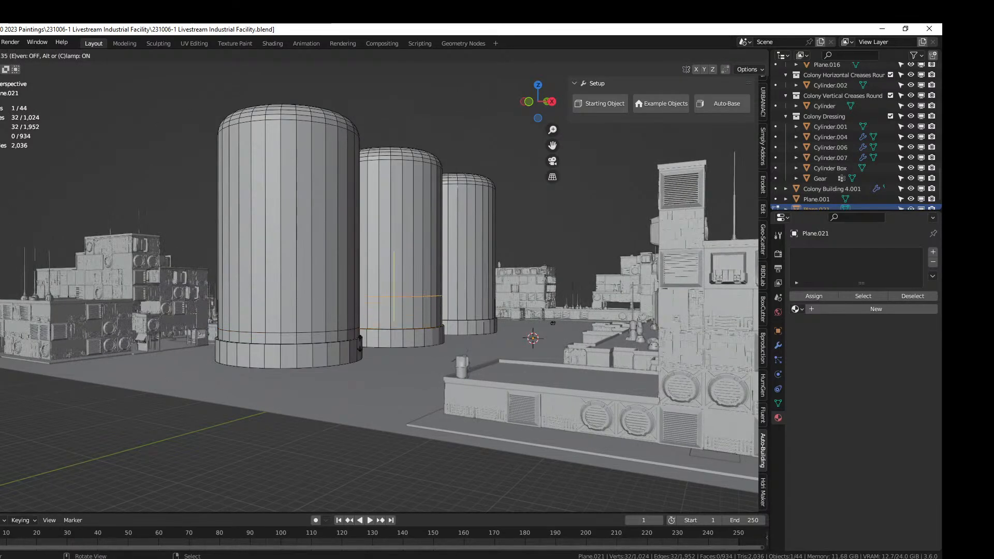
left_click(417, 338)
left_click(78, 446)
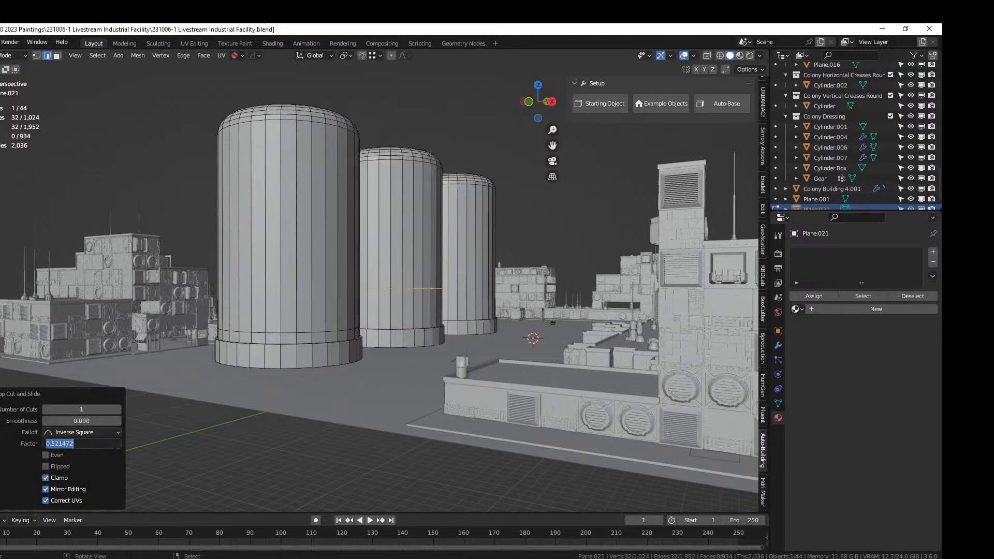
key("BackSpace")
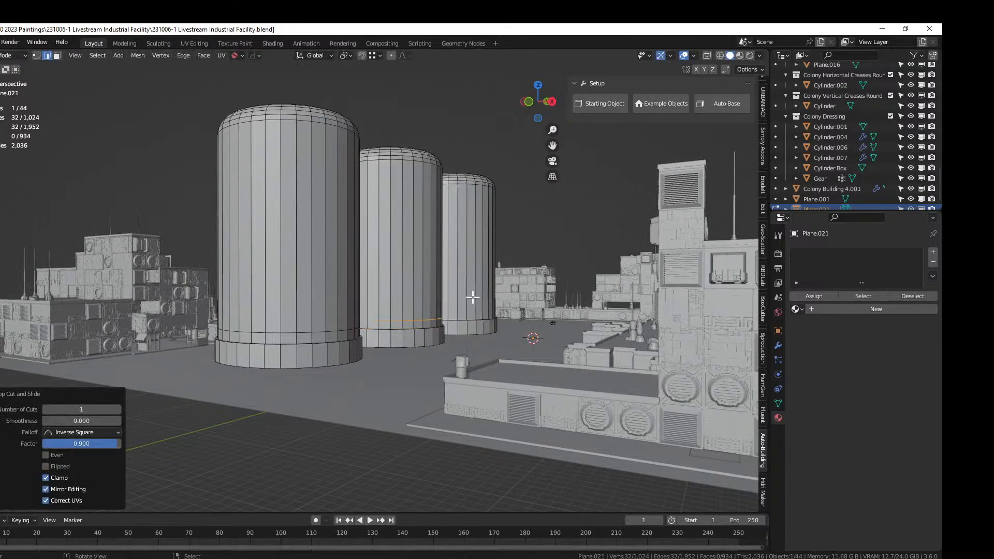
Add the same loop cut near the base of the farthest tank with a slide factor of 0.9
key("ctrl+r")
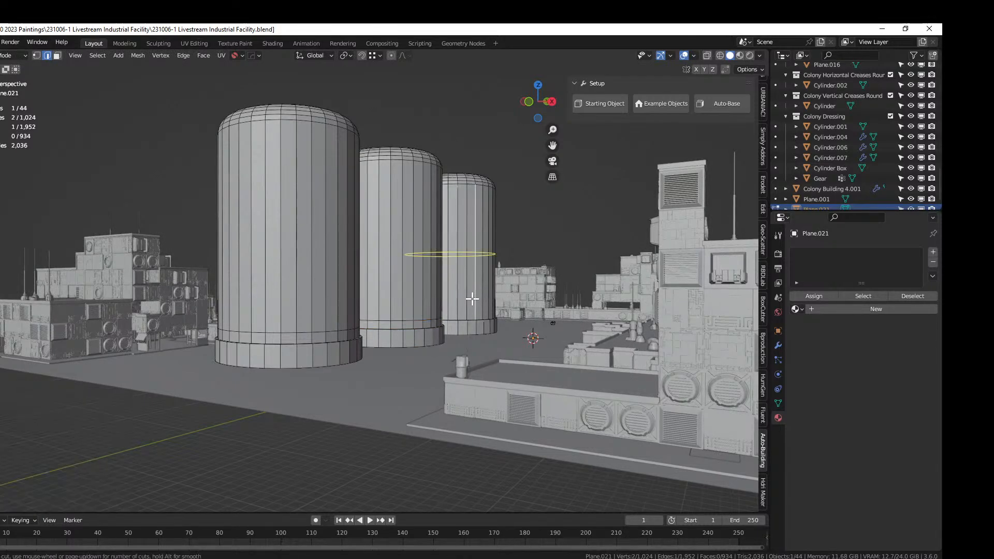
left_click(472, 299)
right_click(471, 303)
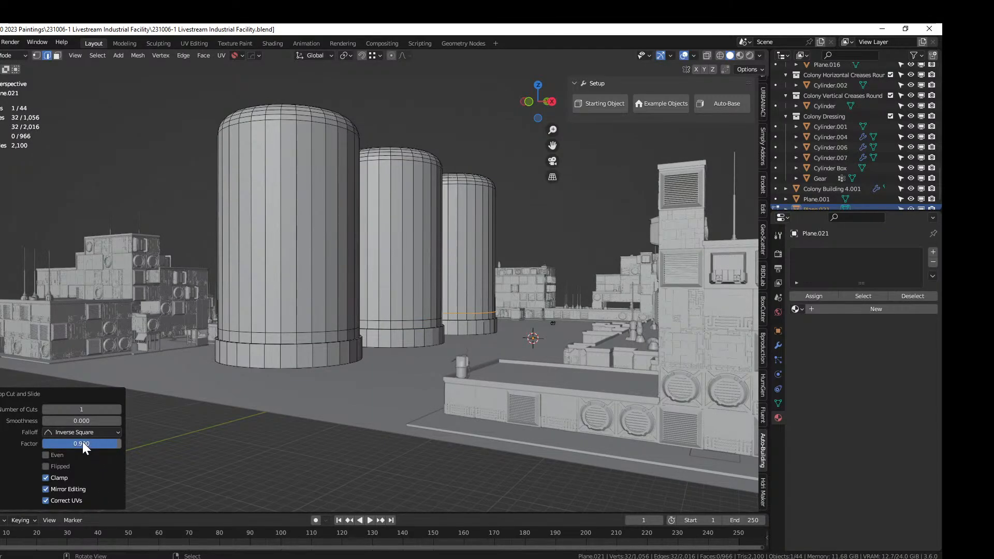
Select the new edge loops on all three tanks and bevel them about 0.65 m wide with 1 segment
scroll(306, 288, "up", 3)
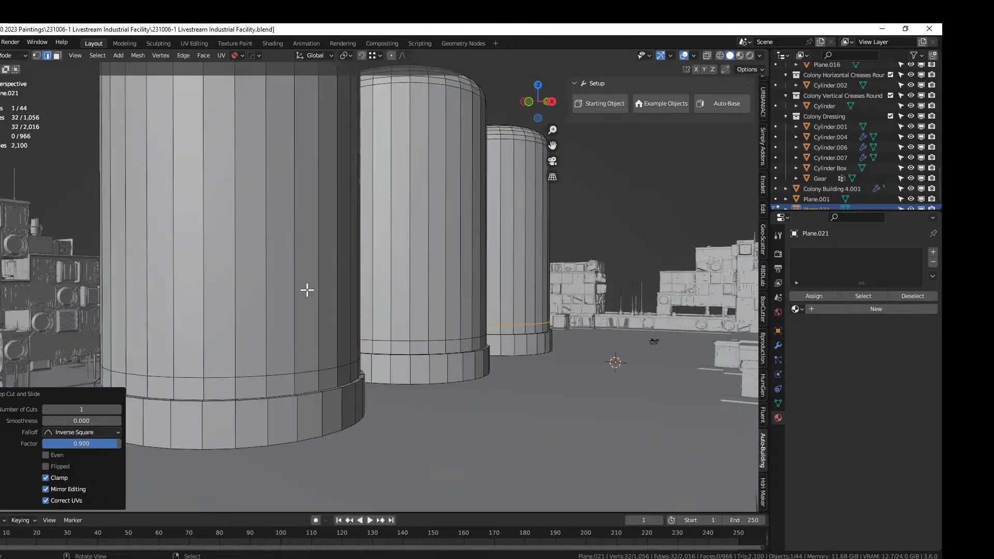
left_click(421, 340, "alt+shift")
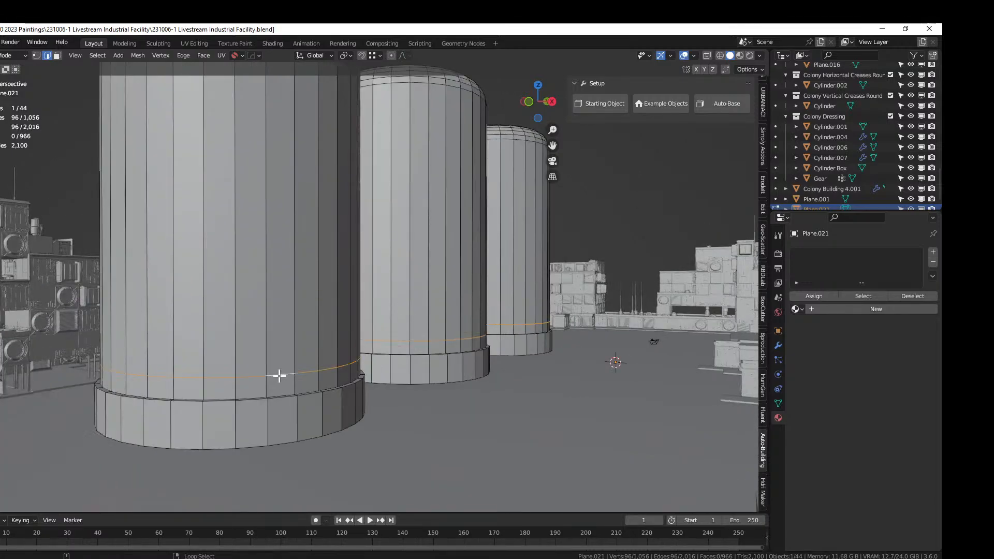
key("ctrl+b")
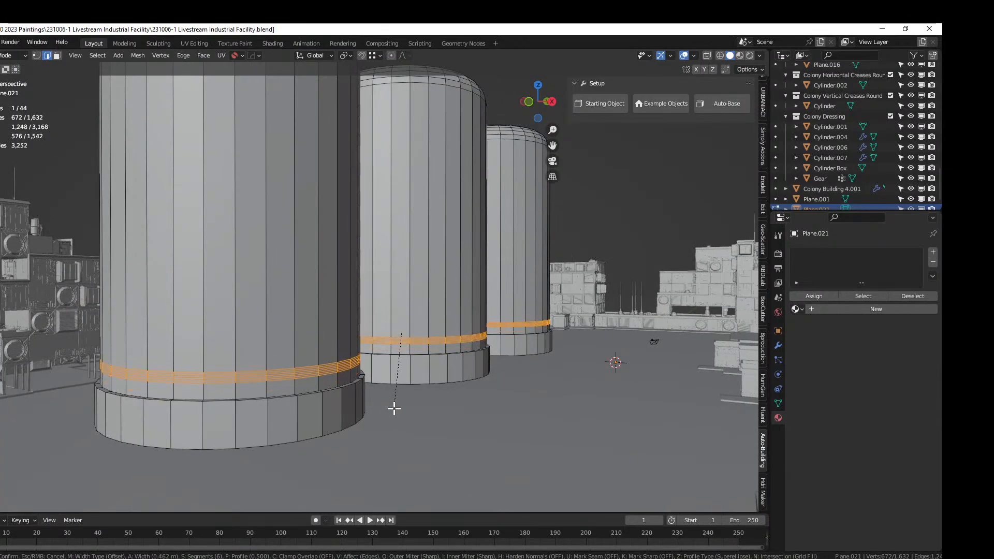
scroll(394, 409, "down", 2)
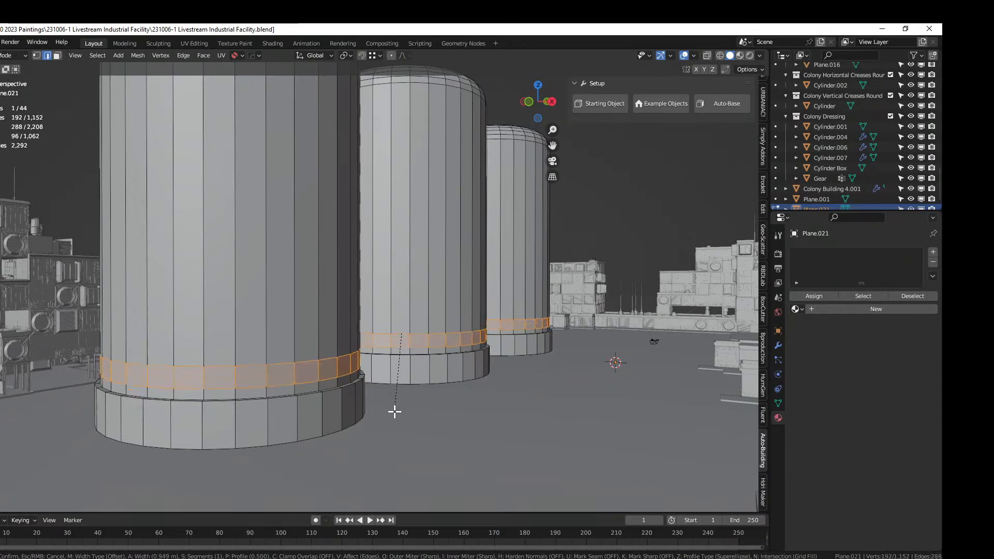
left_click(392, 410)
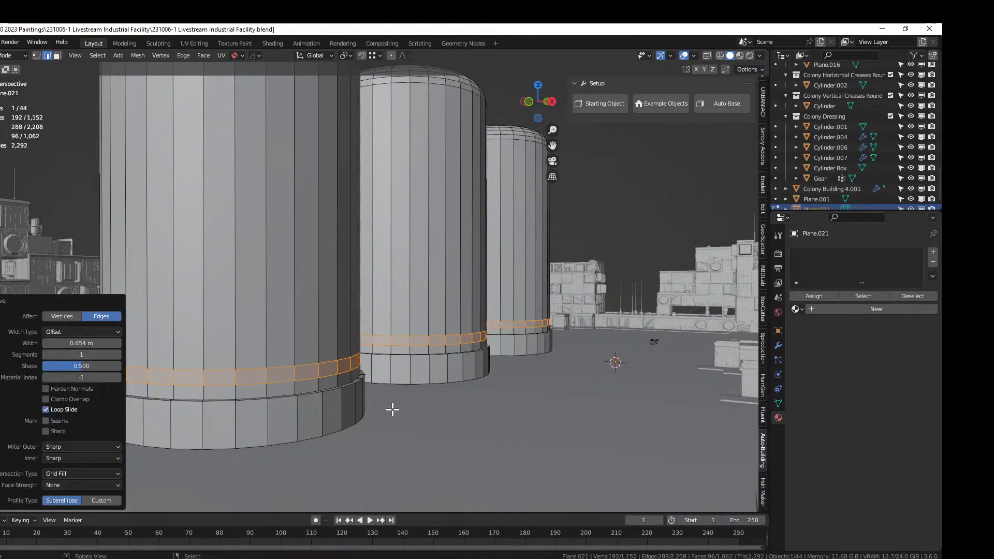
Extrude the beveled face bands inward along their normals to form recessed grooves, and return to Object Mode
key("alt+e")
left_click(393, 421)
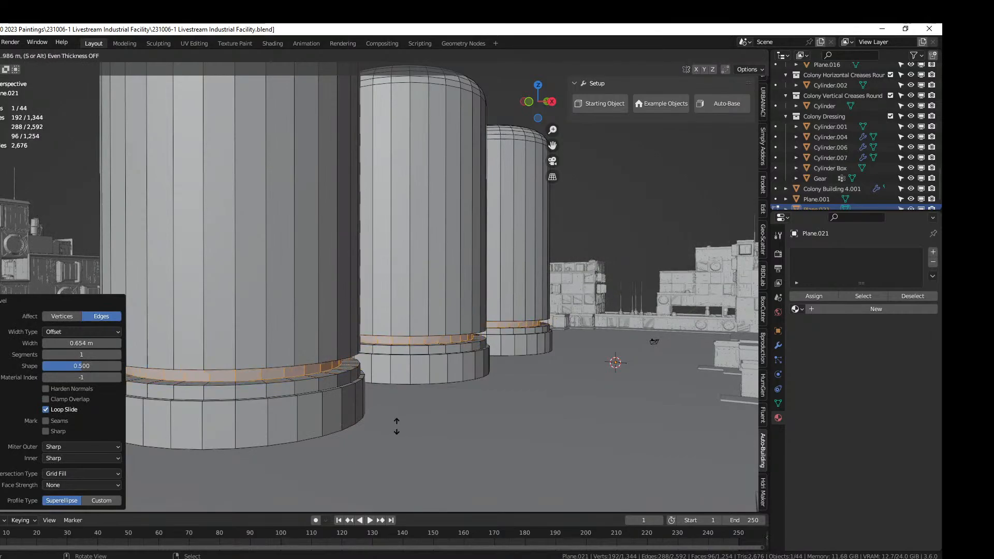
left_click(396, 426)
key("Tab")
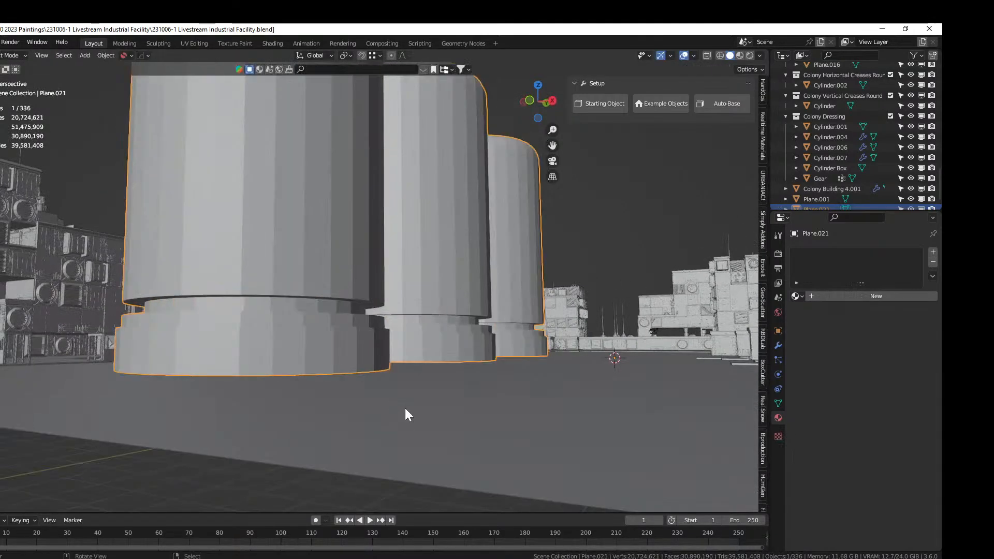
Sharpen the tanks with 30° sharpness and 60° auto smooth, and check the marked edges around the grooves
scroll(405, 408, "down", 5)
middle_click_drag(413, 415, 416, 426)
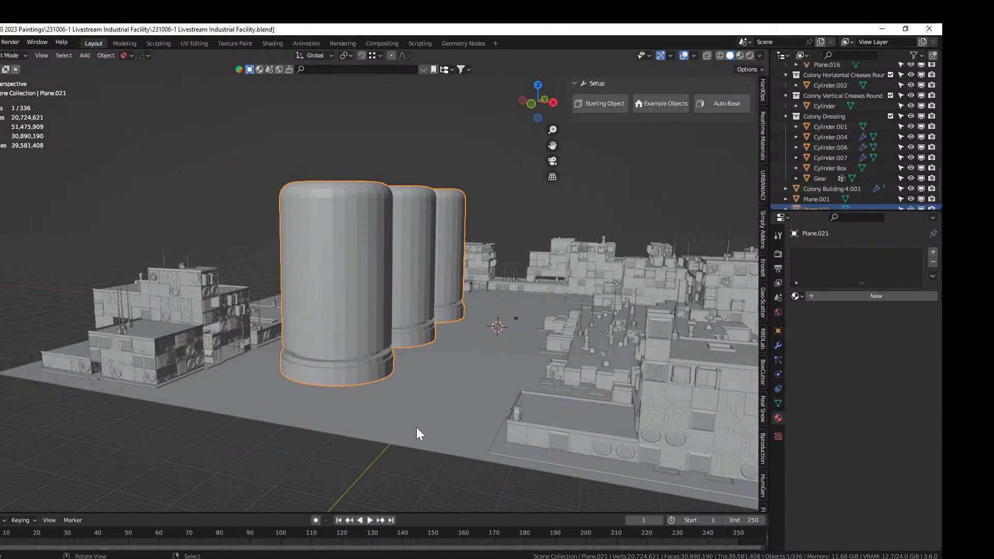
middle_click_drag(420, 375, 392, 306)
key("q")
left_click(405, 359)
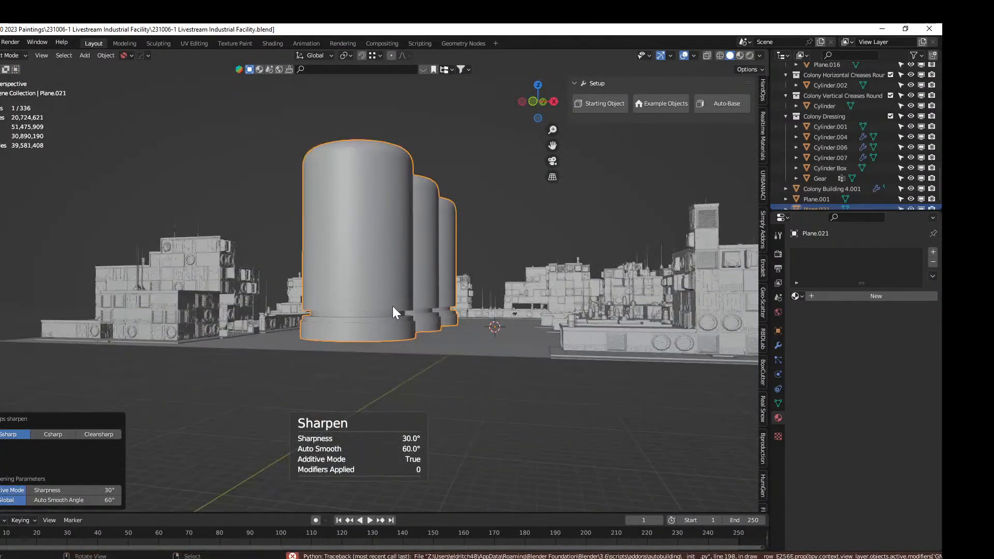
scroll(392, 305, "up", 5)
key("Tab")
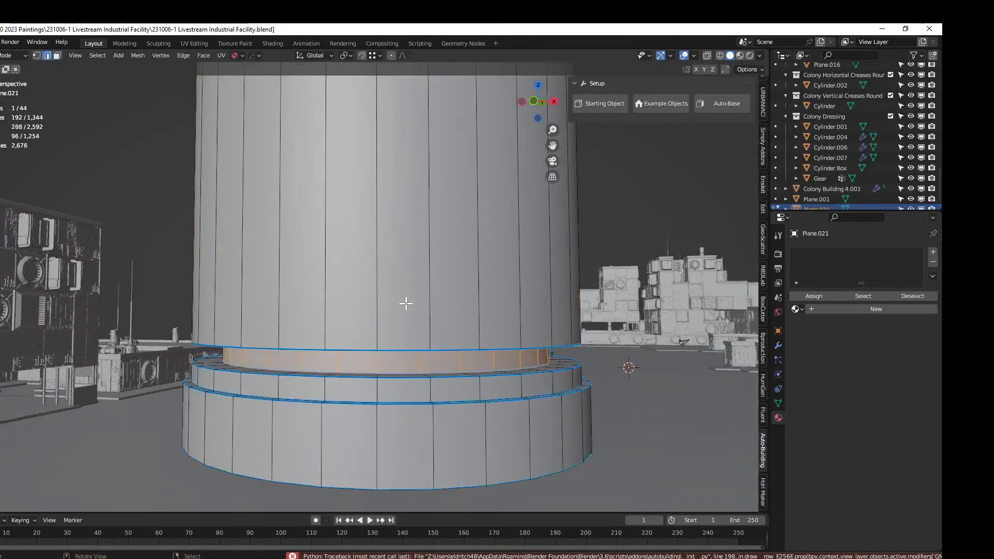
scroll(406, 301, "down", 5)
key("Tab")
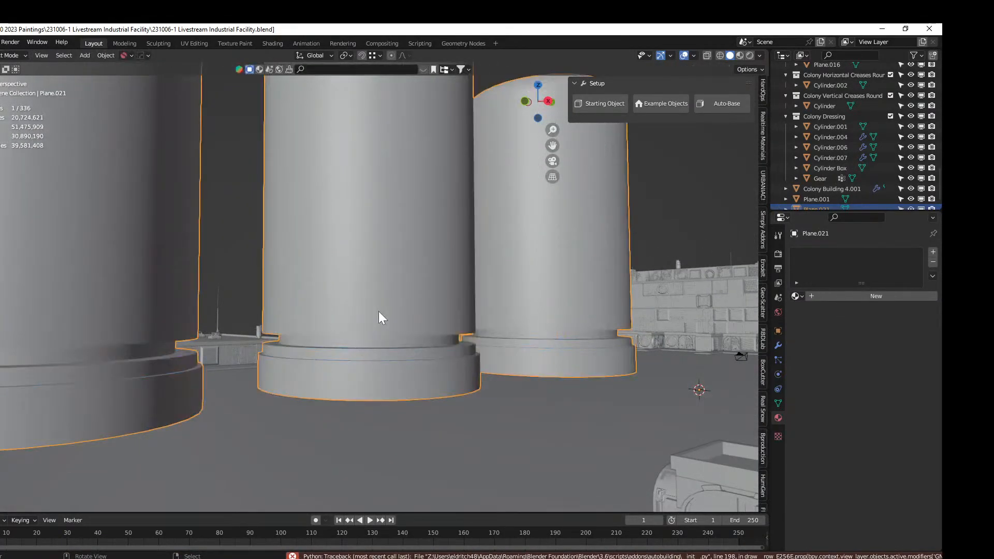
Add Random Tubes to the tanks' recessed grooves with an amount of 250 and 2 subdivision cuts
key("ctrl+alt+x")
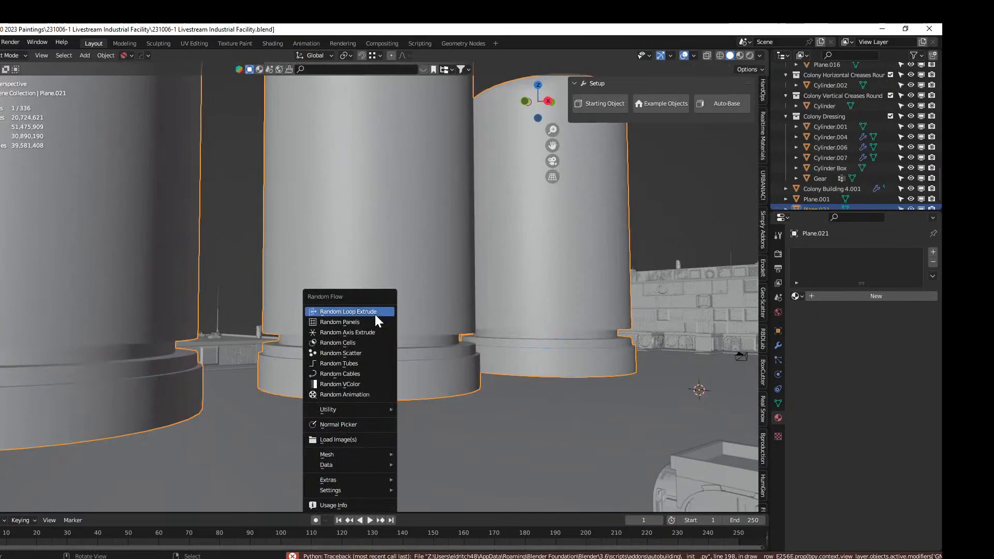
left_click(357, 362)
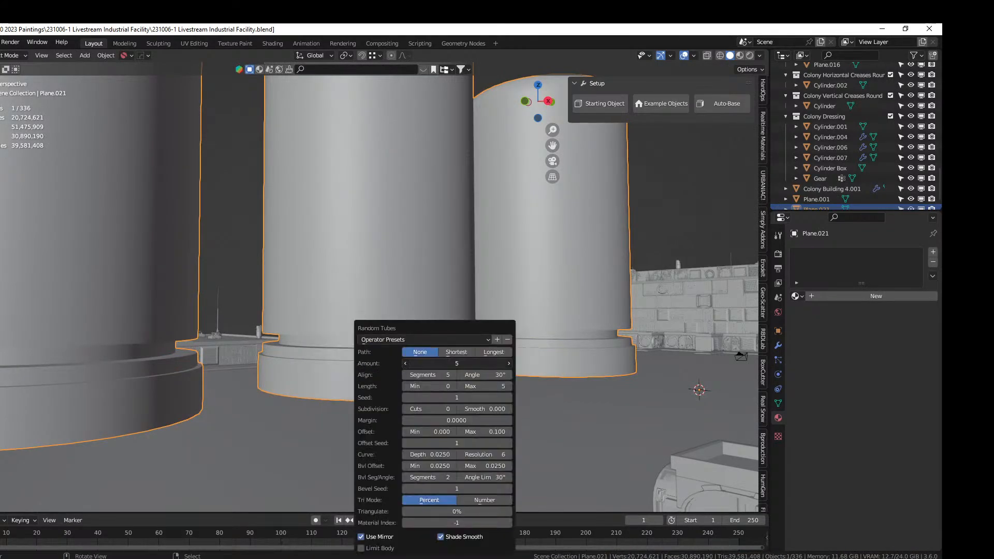
left_click(445, 364)
type("250")
key("Return")
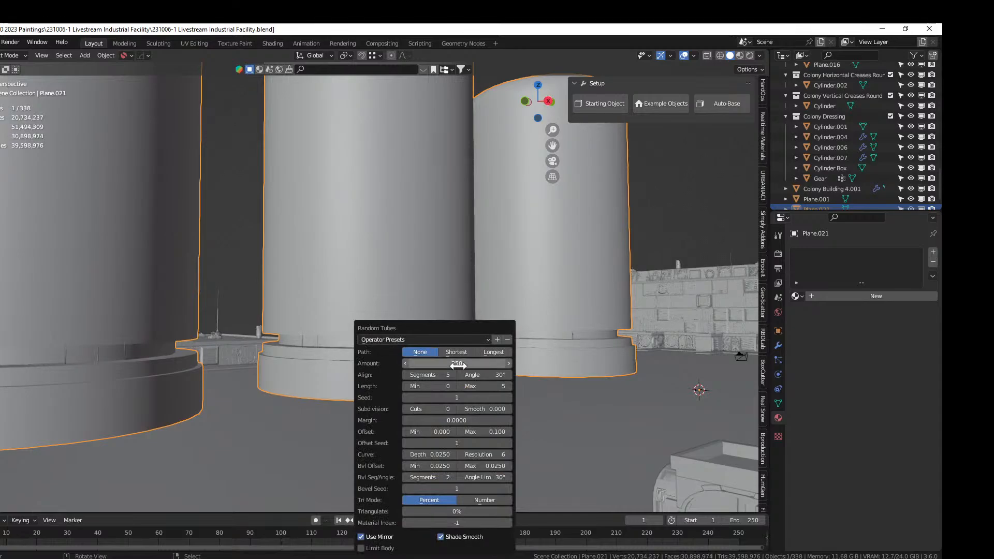
left_click(456, 408)
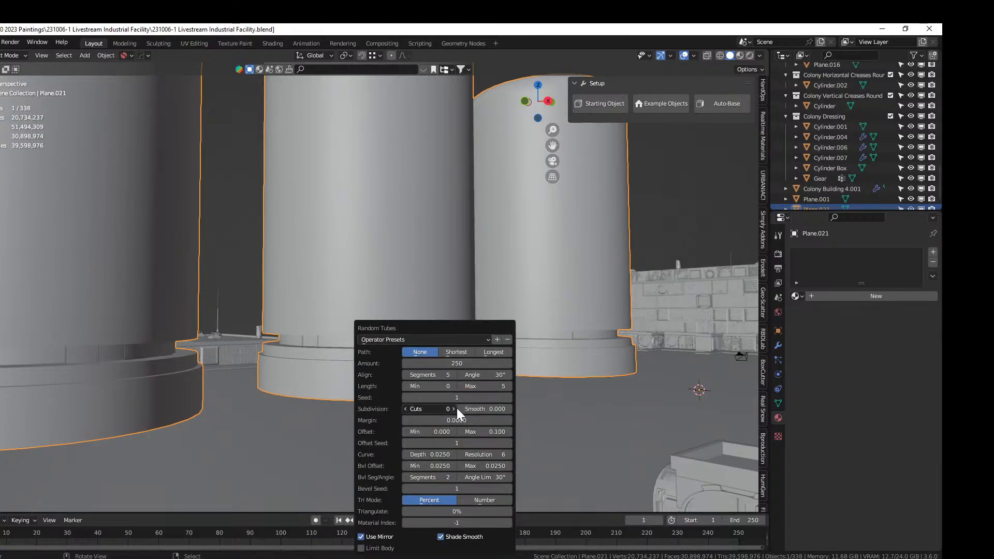
left_click(457, 408)
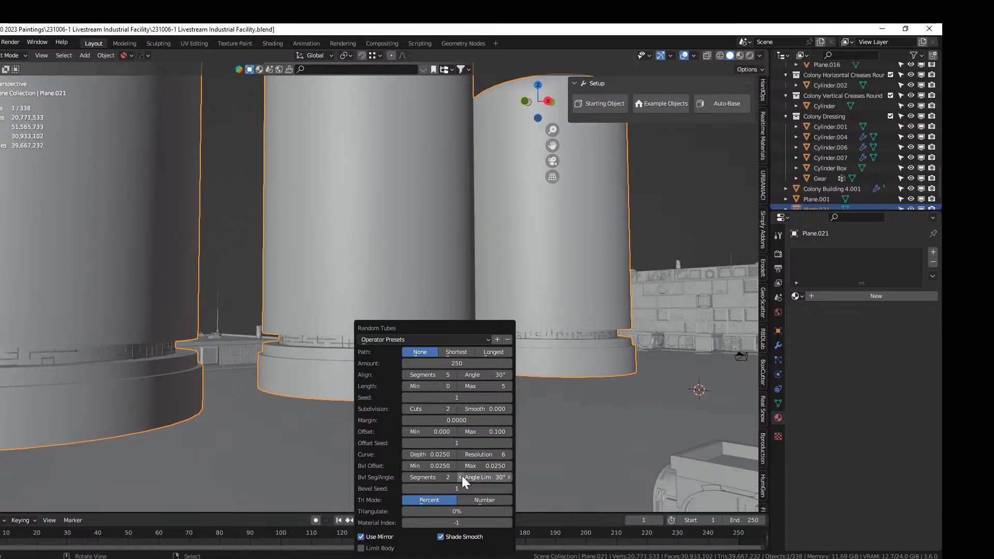
Set the tubes' curve depth to 0.1 and check their thickness in the nearest tank's groove
left_click(438, 454)
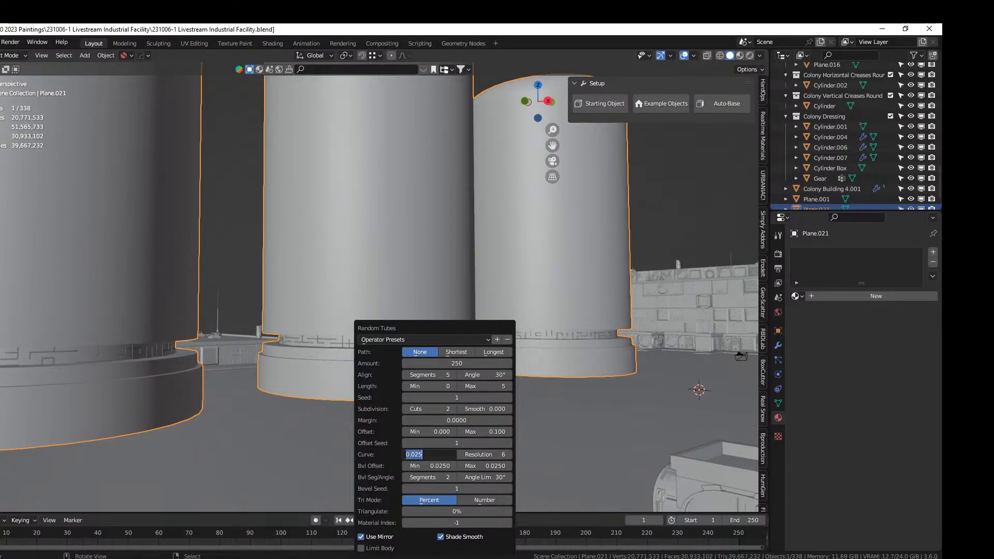
type(".1")
key("Return")
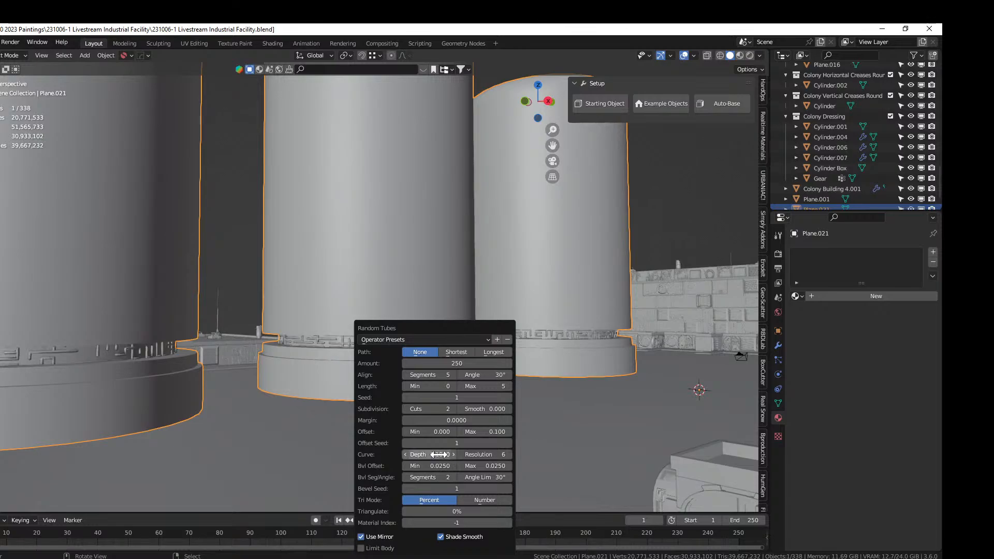
middle_click_drag(172, 380, 263, 369)
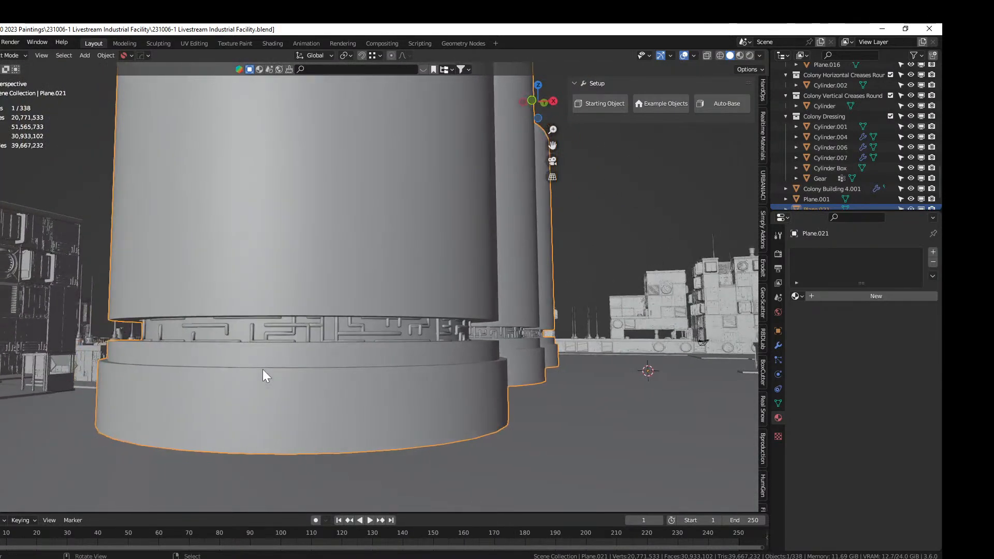
scroll(213, 390, "up", 6)
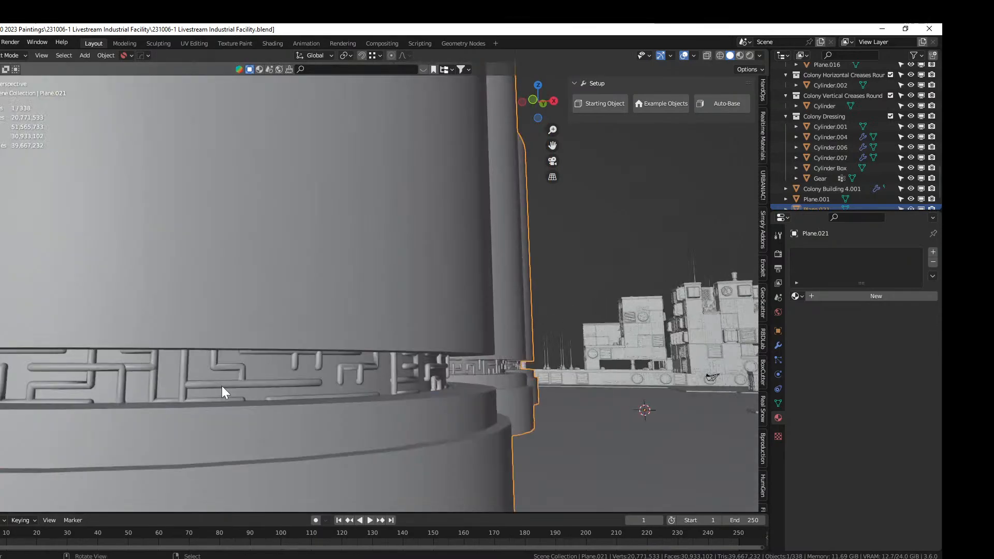
Raise the amount of the existing random tubes to 300, keeping 2 subdivision cuts
key("F9")
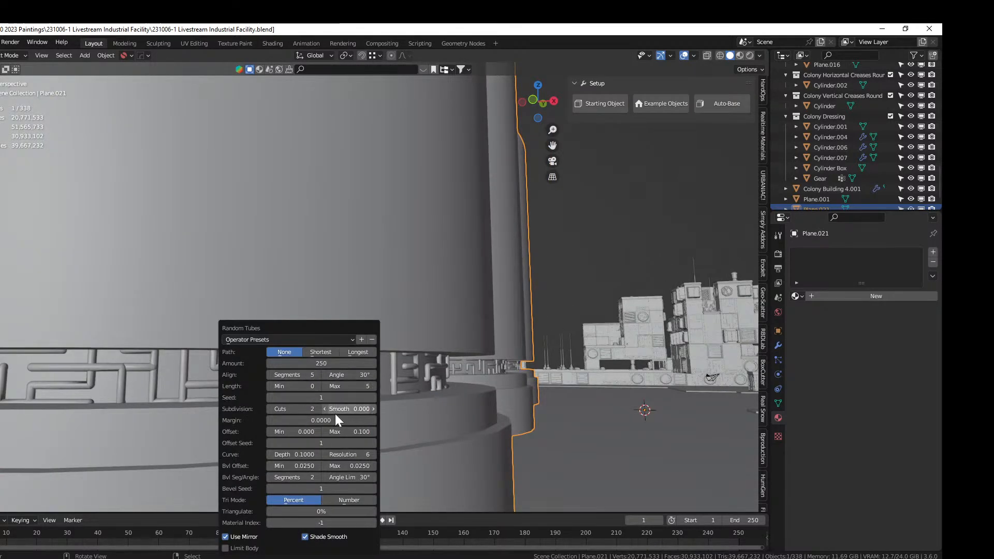
left_click(318, 408)
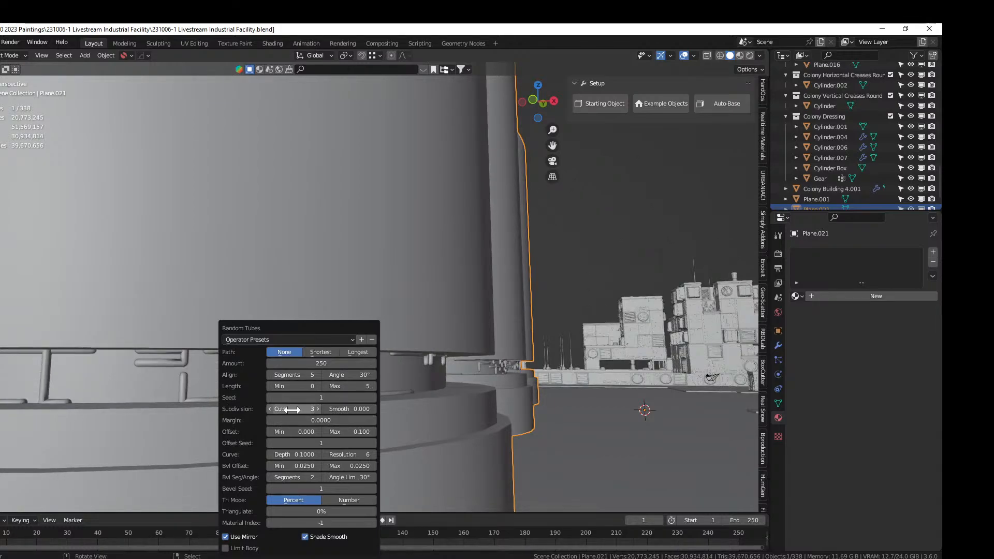
left_click(271, 408)
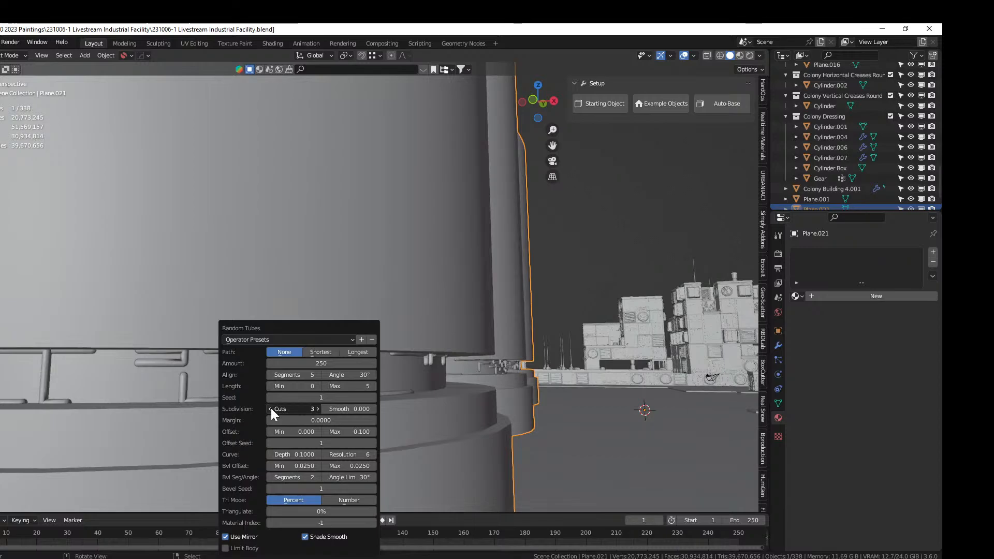
left_click(324, 363)
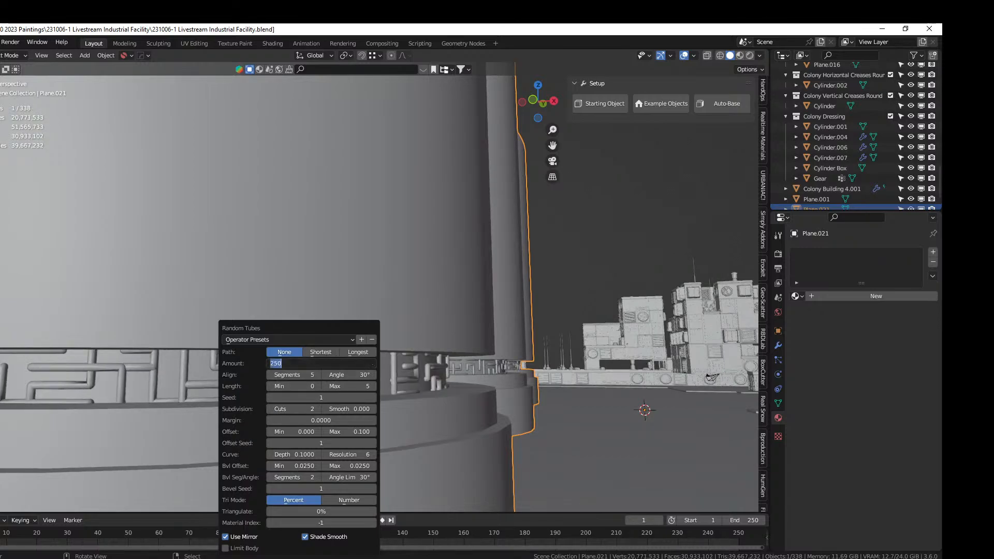
type("300")
key("Return")
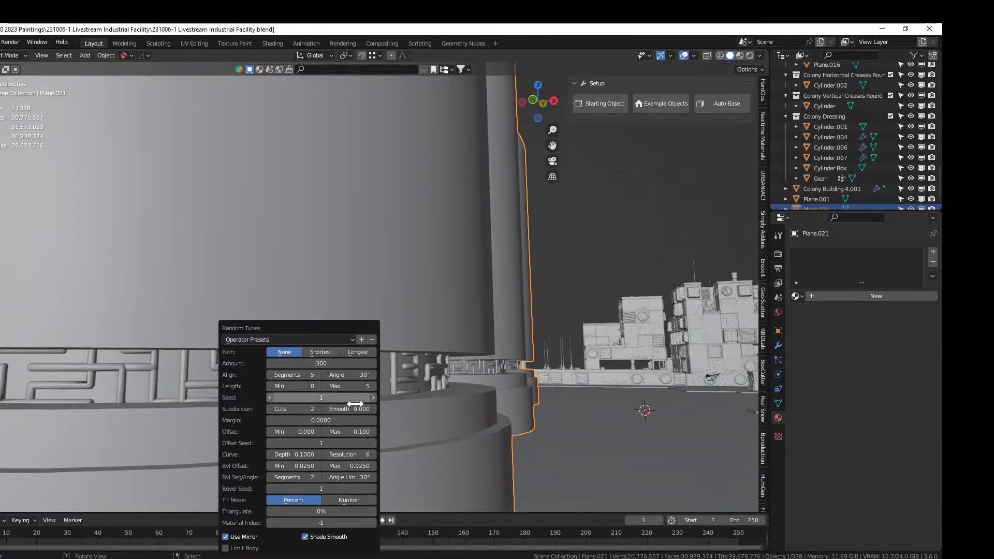
Set the tubes' maximum offset to 0.5 and check how far they stand off the groove wall
left_click(350, 431)
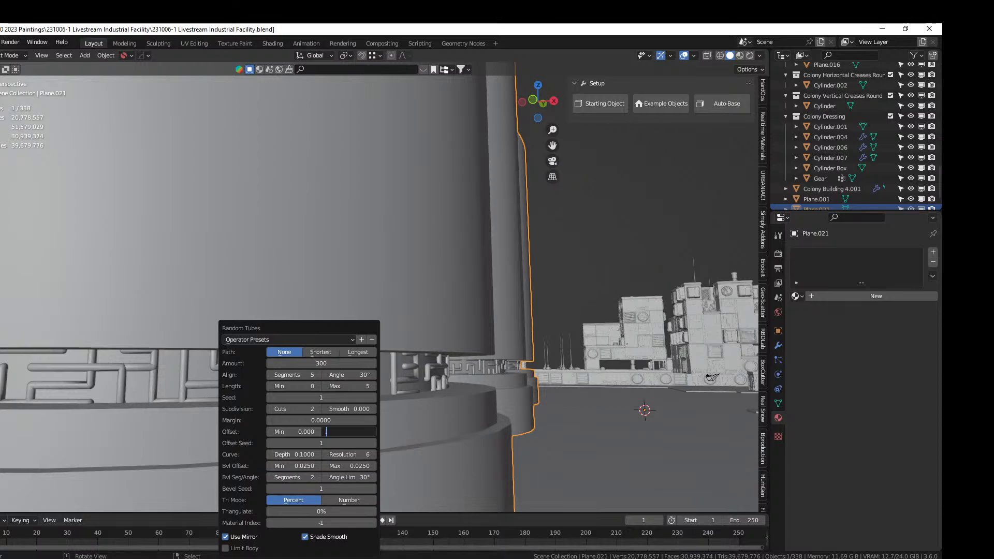
type(".25")
key("Return")
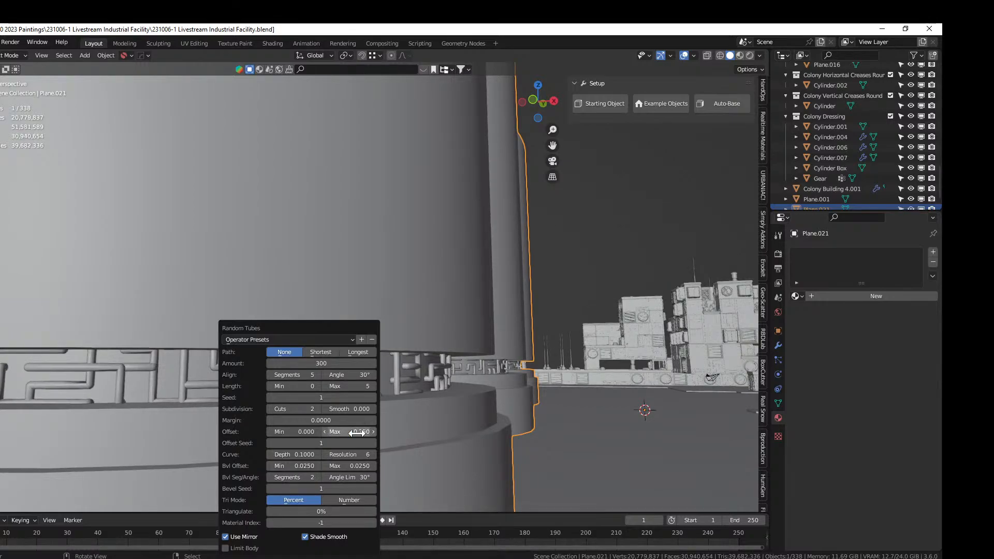
left_click(356, 433)
type(".5")
key("Return")
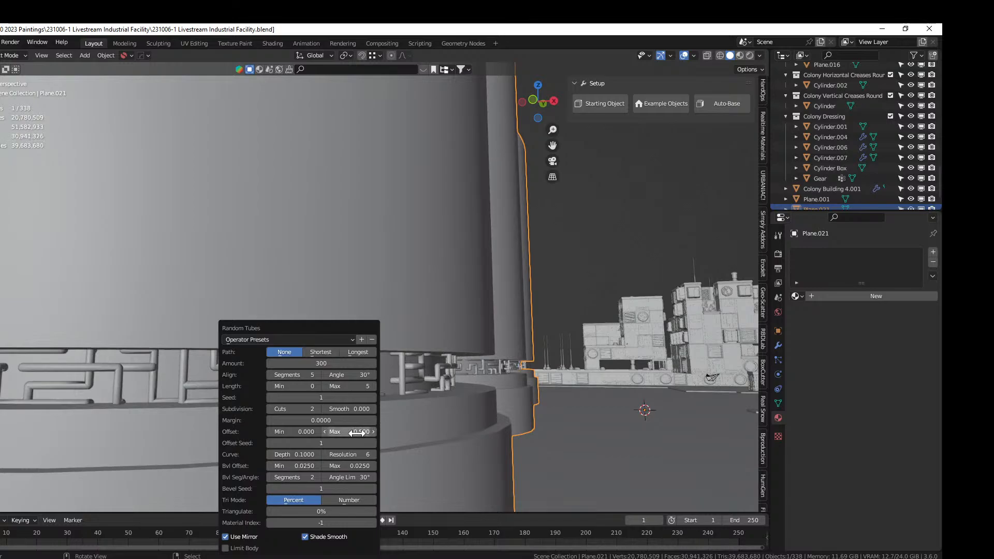
middle_click_drag(357, 433, 489, 403)
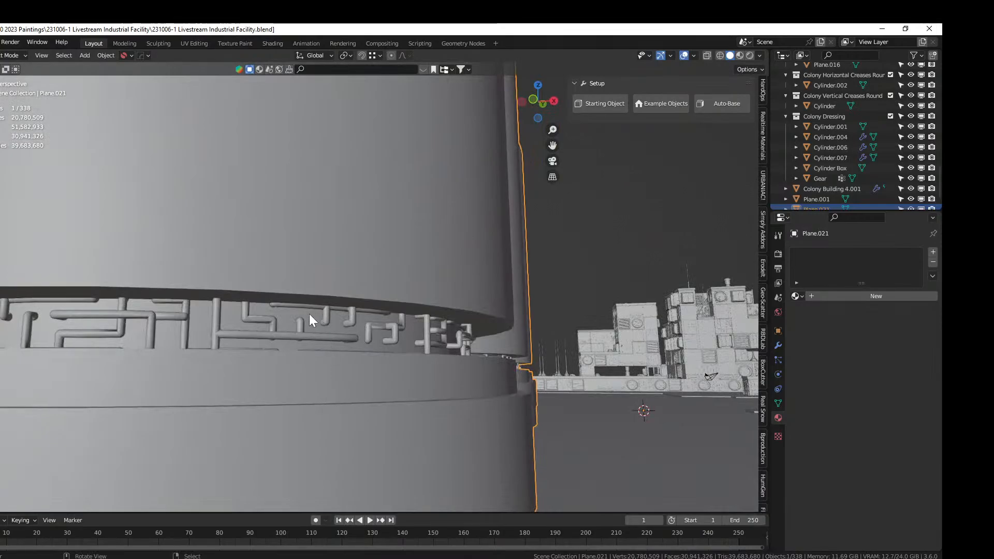
Generate a second set of Random Tubes on the tanks with an amount of 300, 1 subdivision cut and seed 3
key("shift+q")
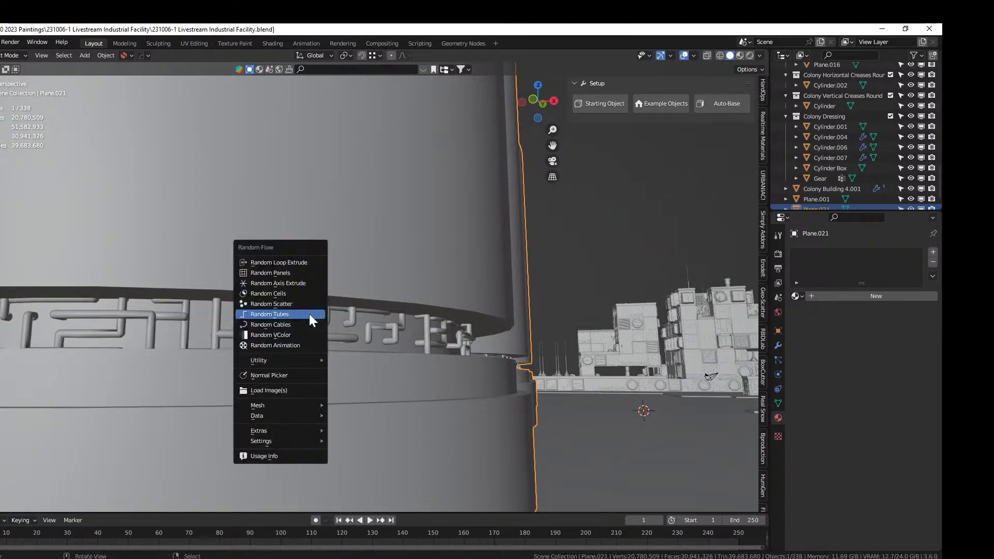
left_click(310, 314)
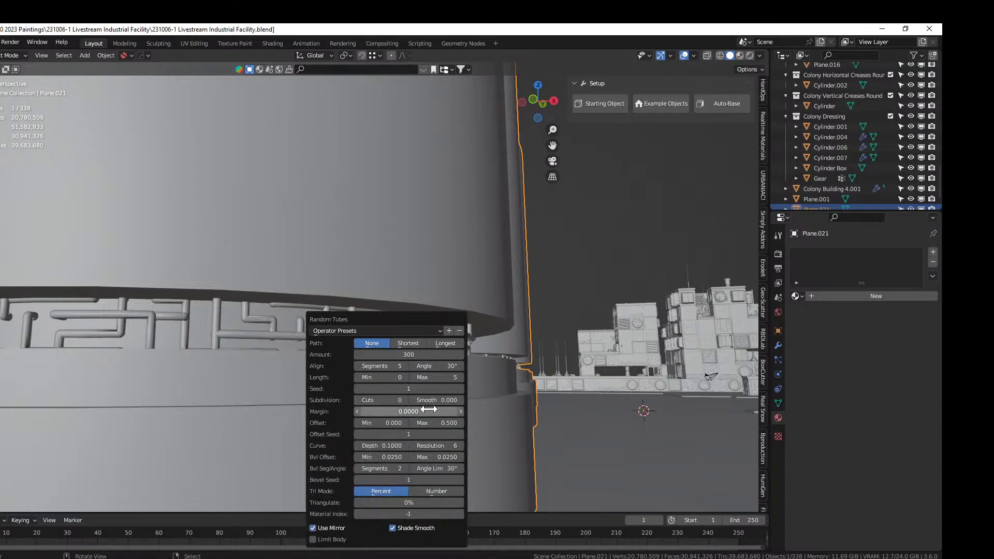
left_click(405, 401)
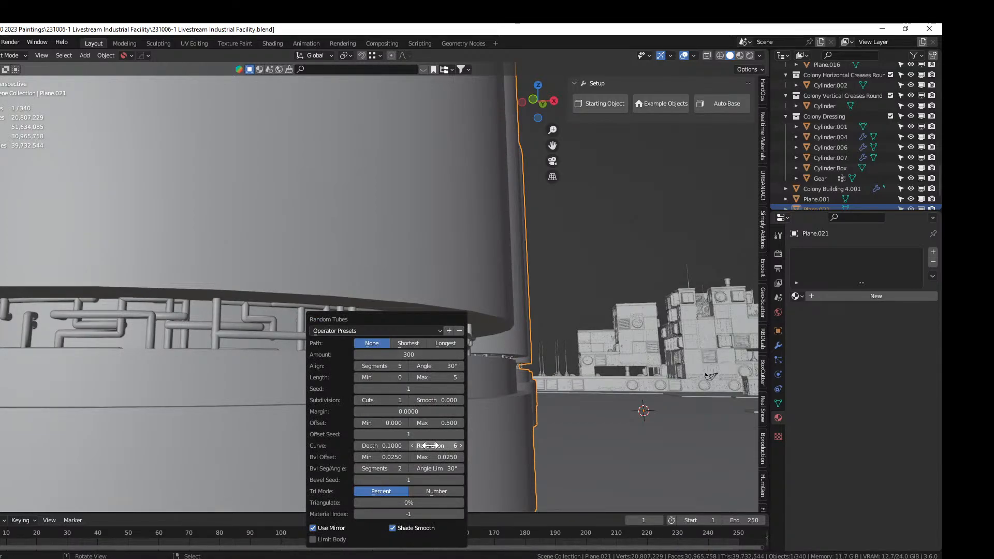
left_click(461, 388)
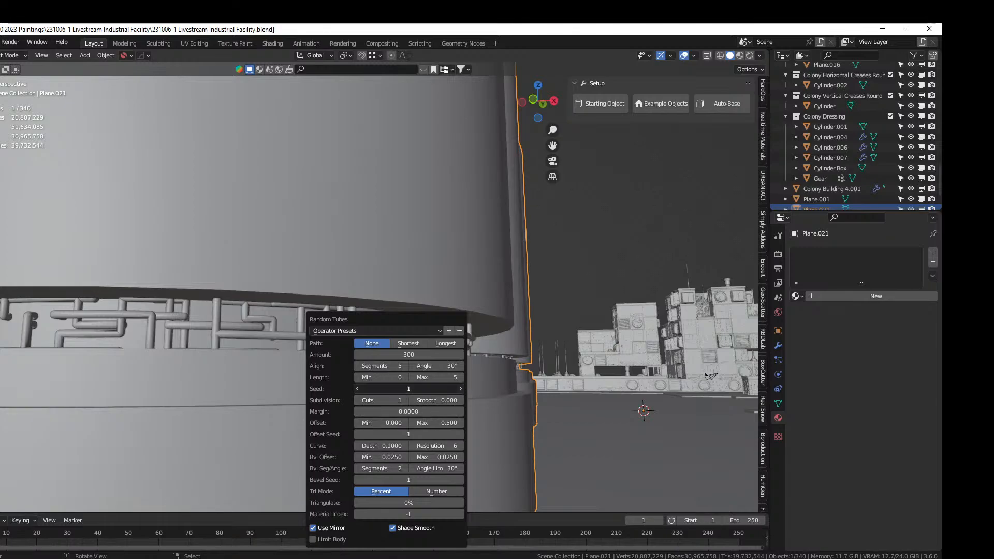
left_click(460, 389)
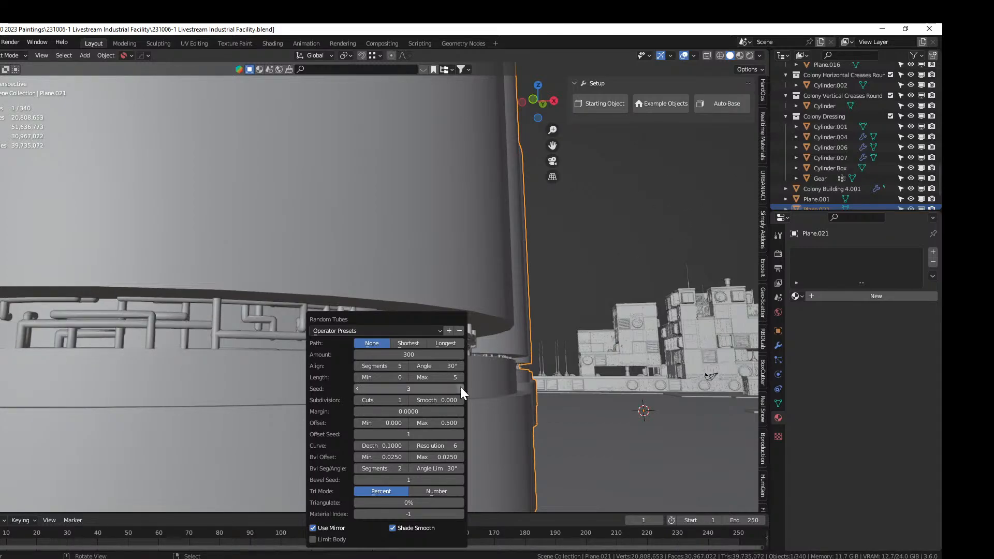
Set the second tube set's offset range to 0.51 minimum and 1 maximum, and inspect the layered pipes in the groove
left_click(380, 423)
type(".5")
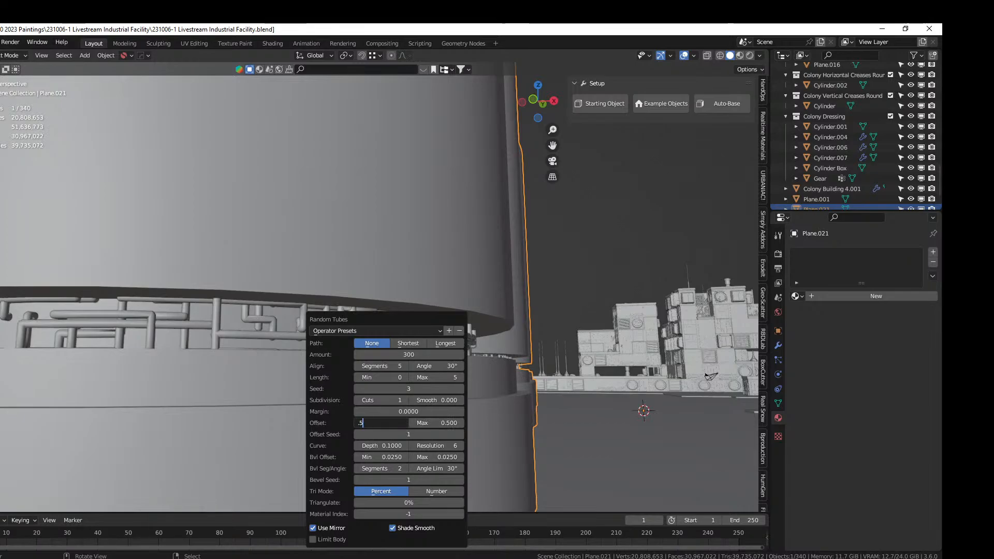
type("1")
key("Tab")
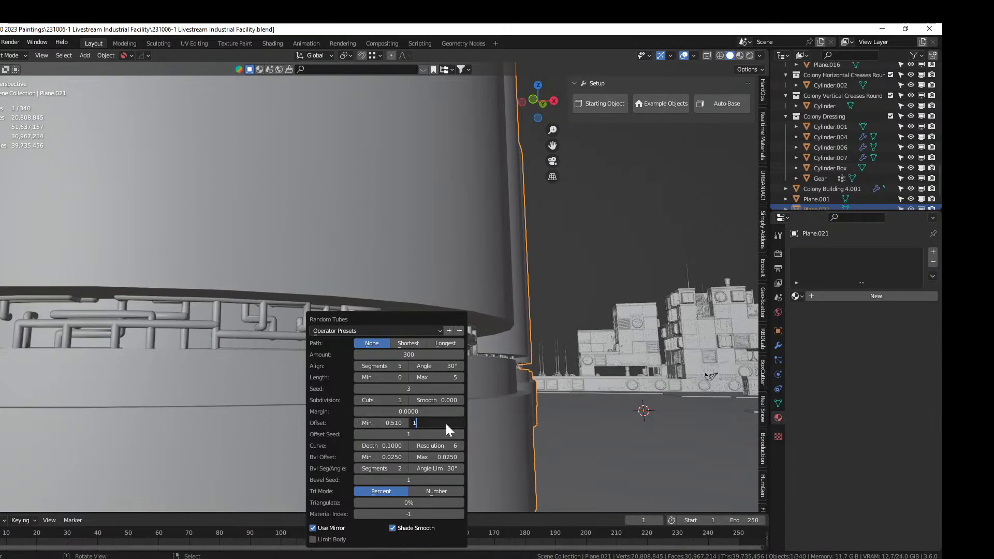
type("1")
key("Return")
middle_click_drag(396, 418, 329, 337)
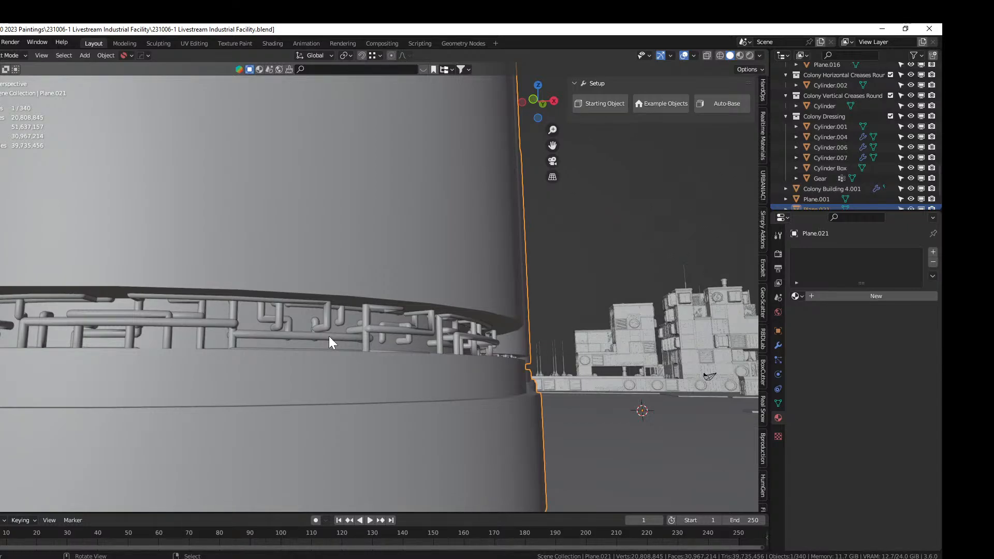
middle_click_drag(309, 254, 309, 253)
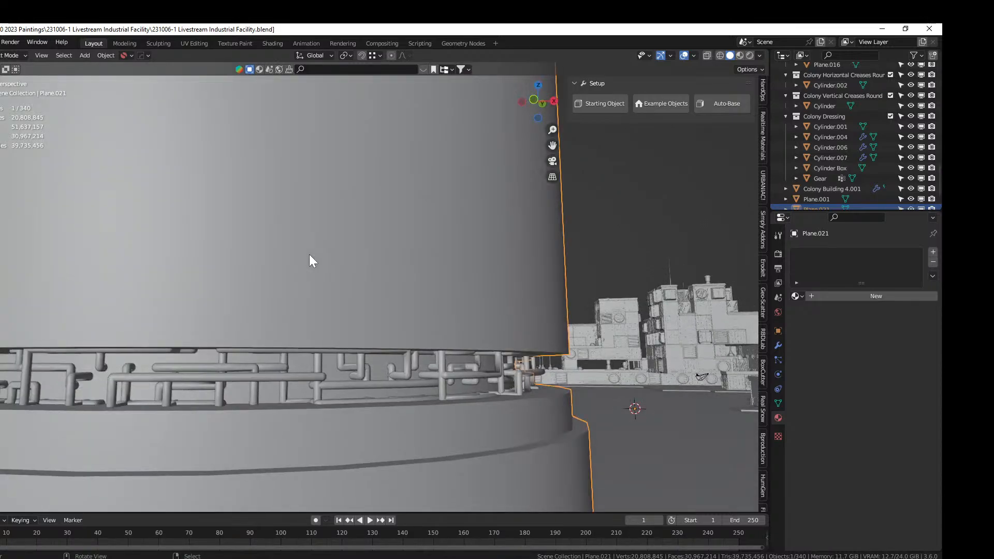
Generate a third set of Random Tubes on the tanks with an amount of 250
key("shift+v")
left_click(309, 254)
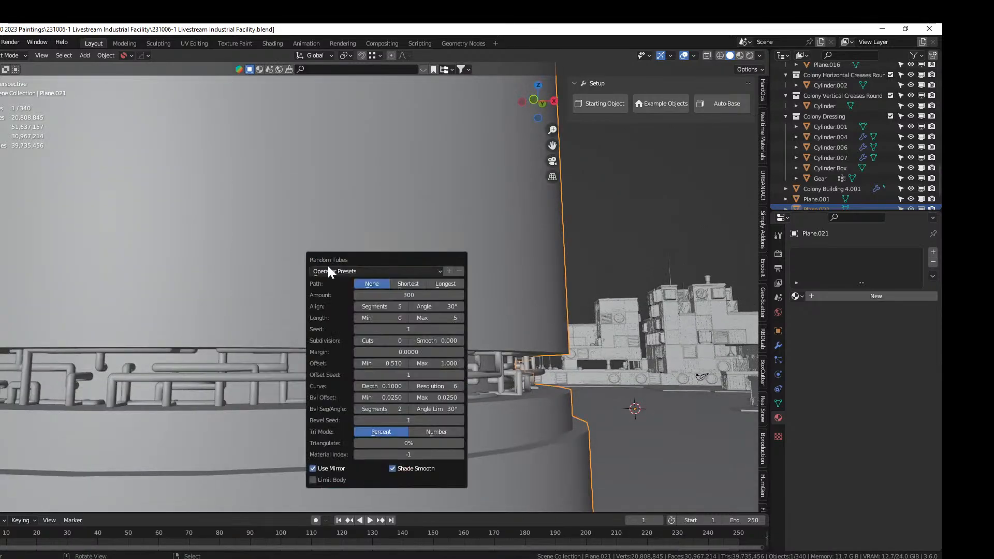
double_click(383, 295)
type("250")
key("Return")
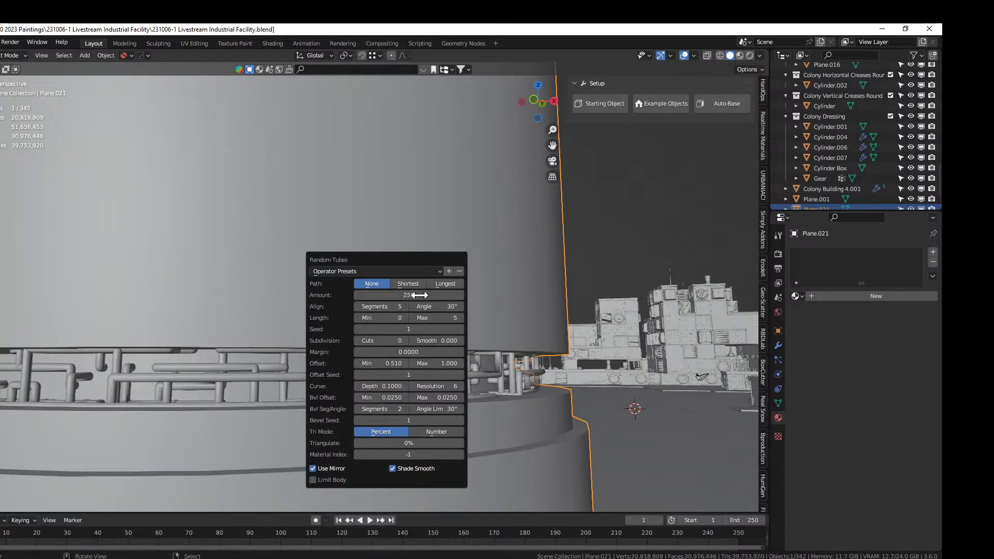
Set the third tube set's offset range to 0 minimum and 0.25 maximum
left_click(436, 363)
key("BackSpace")
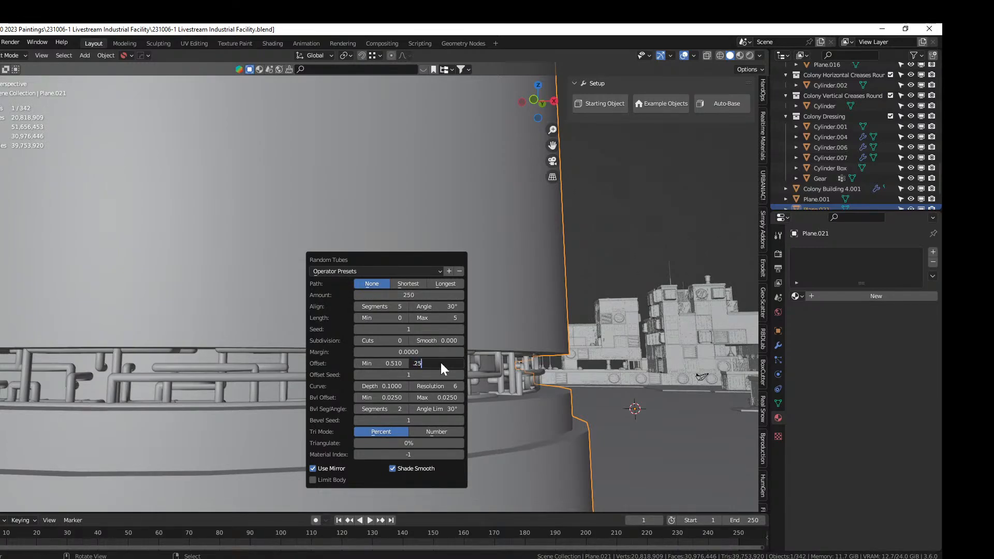
type(".25")
key("Return")
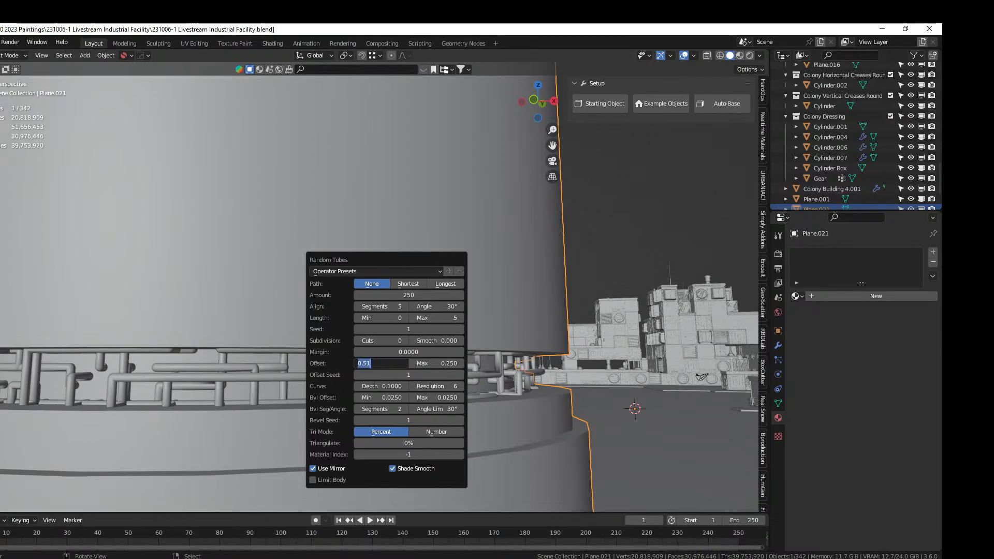
key("Return")
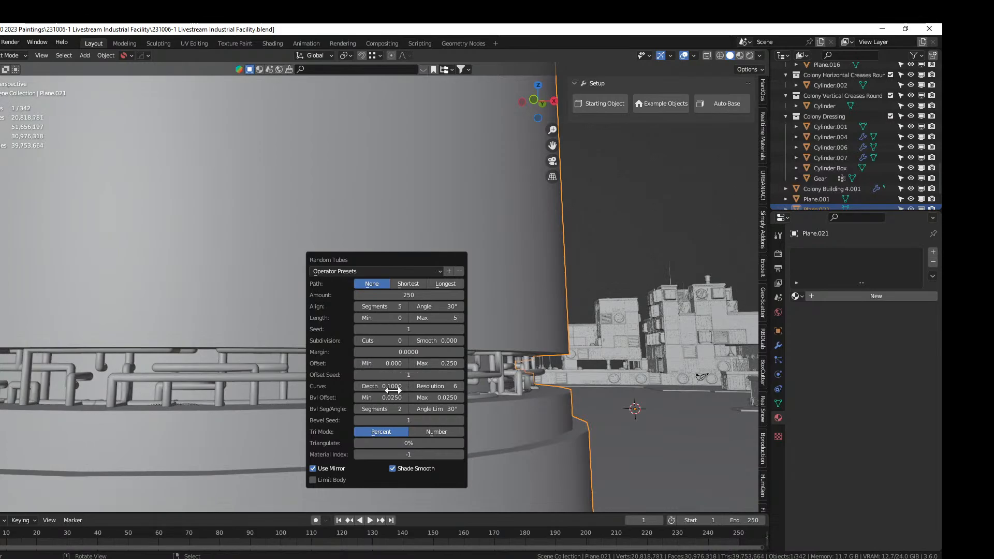
Set the third tube set's minimum bevel offset to 0.0125
left_click(388, 397)
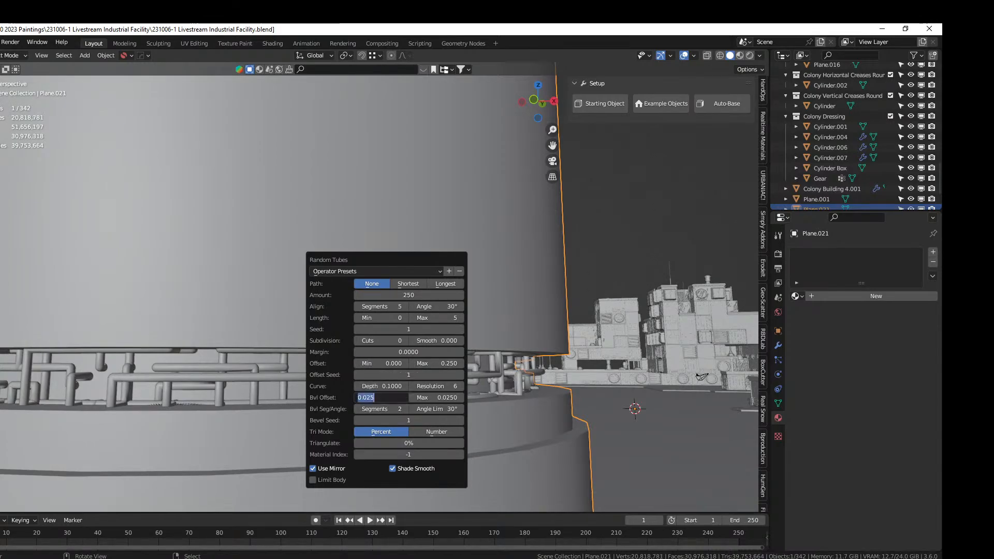
key("BackSpace")
type(".01")
key("Return")
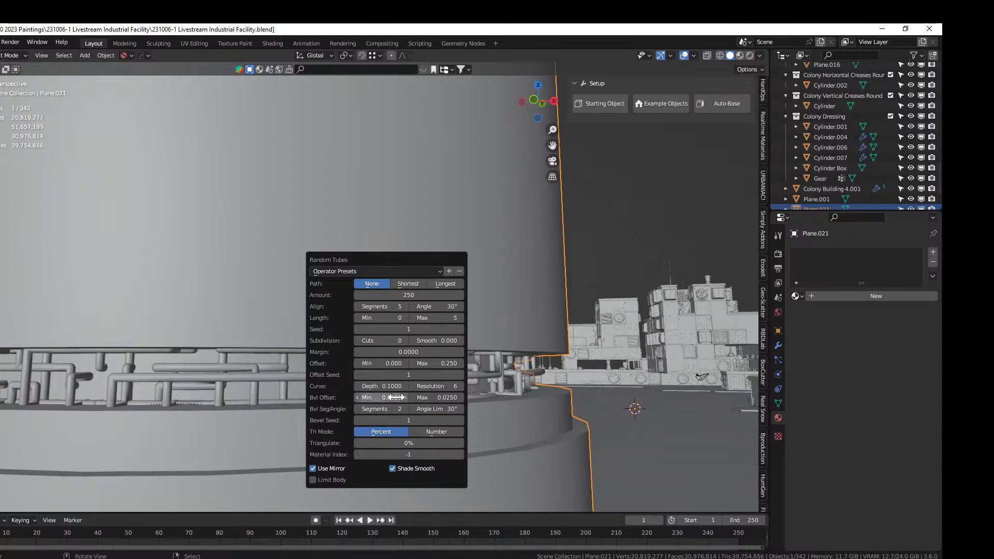
Set the third tube set's subdivision to 2 cuts and its seed to 6
left_click(461, 329)
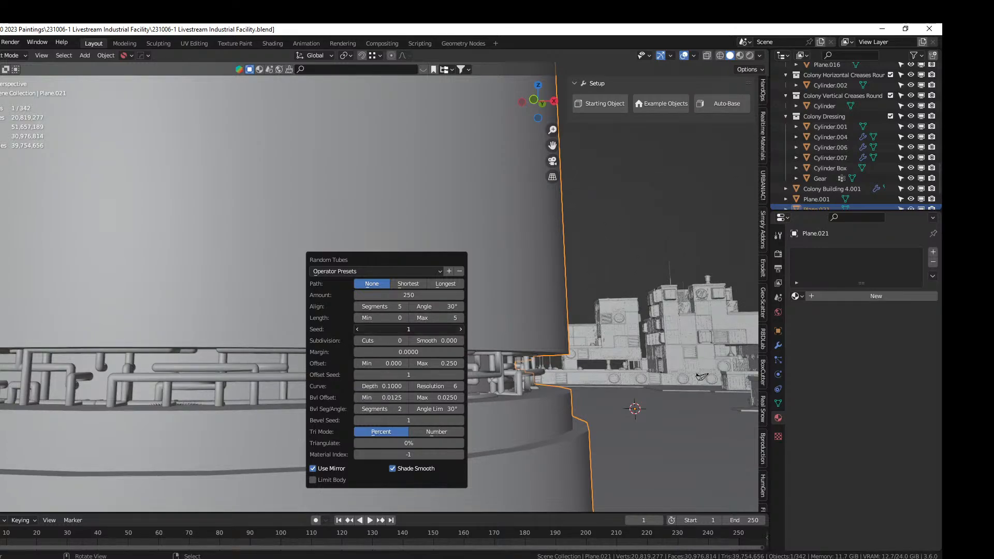
left_click(461, 329)
left_click(461, 329)
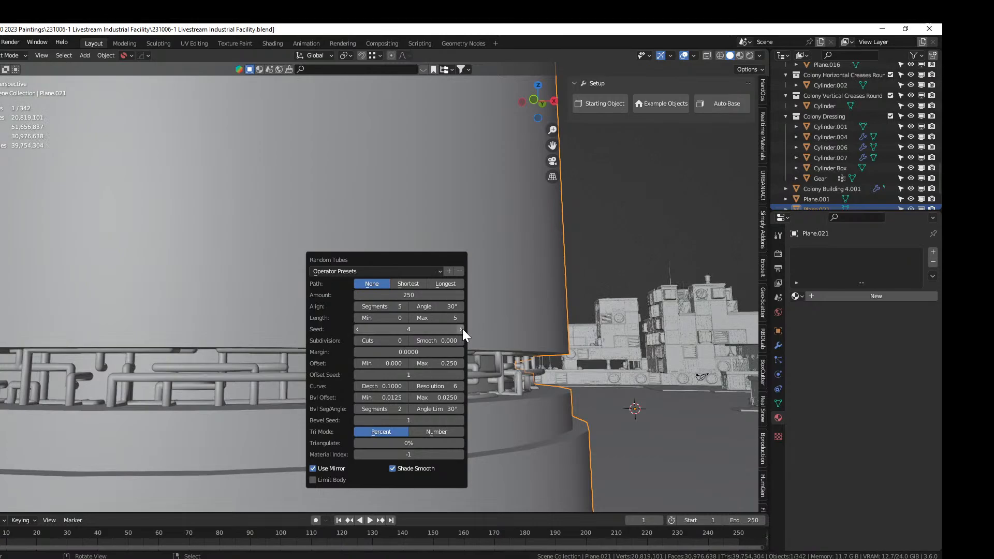
left_click(405, 340)
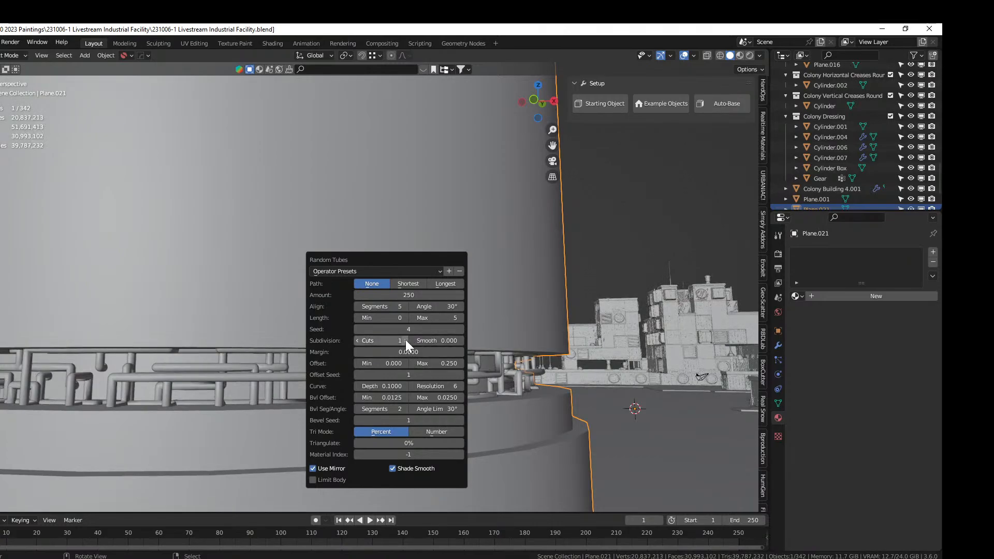
left_click(406, 340)
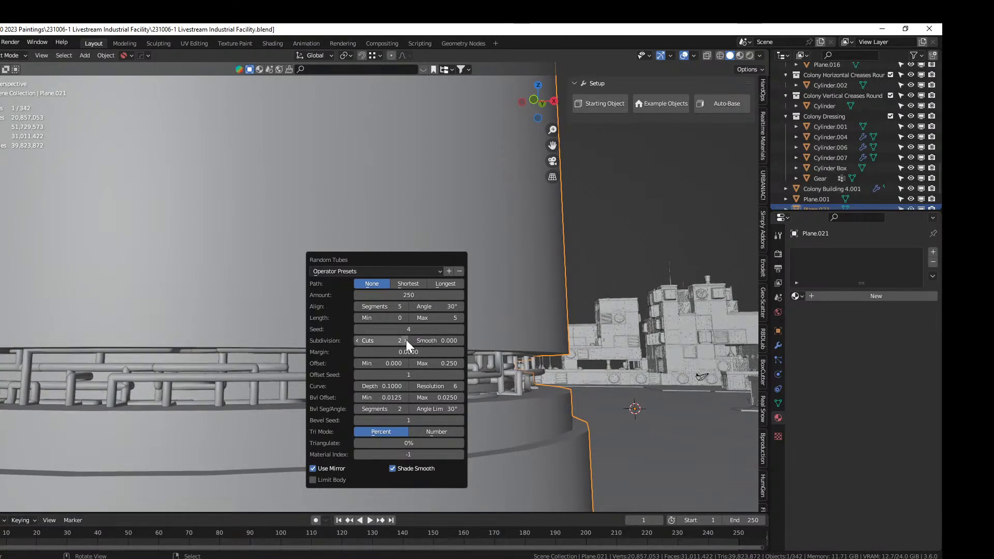
left_click(460, 329)
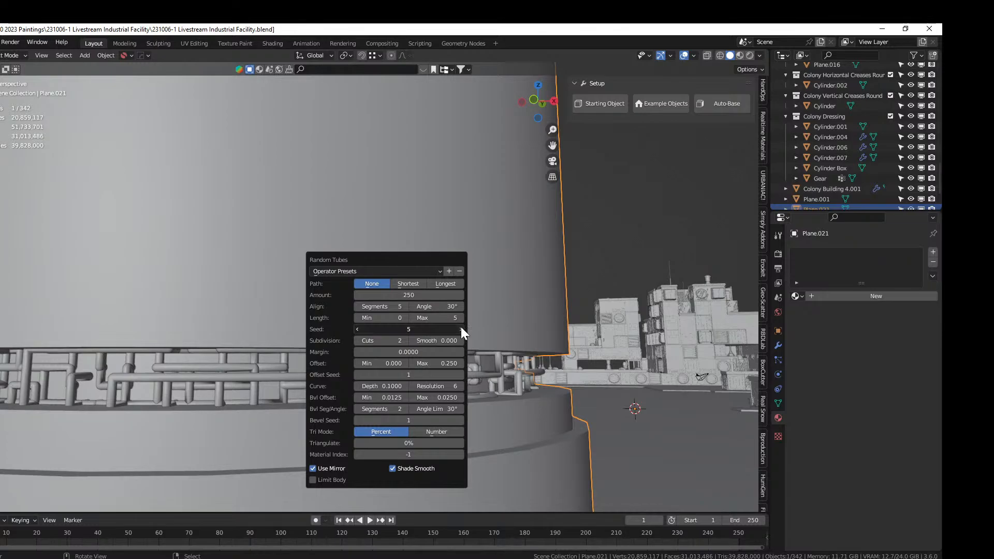
left_click(460, 329)
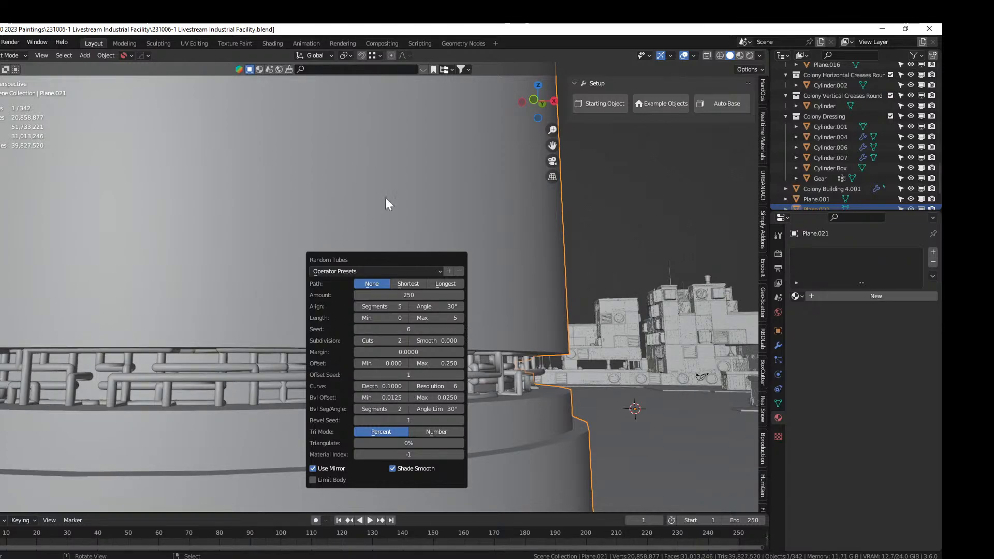
middle_click_drag(388, 204, 607, 287)
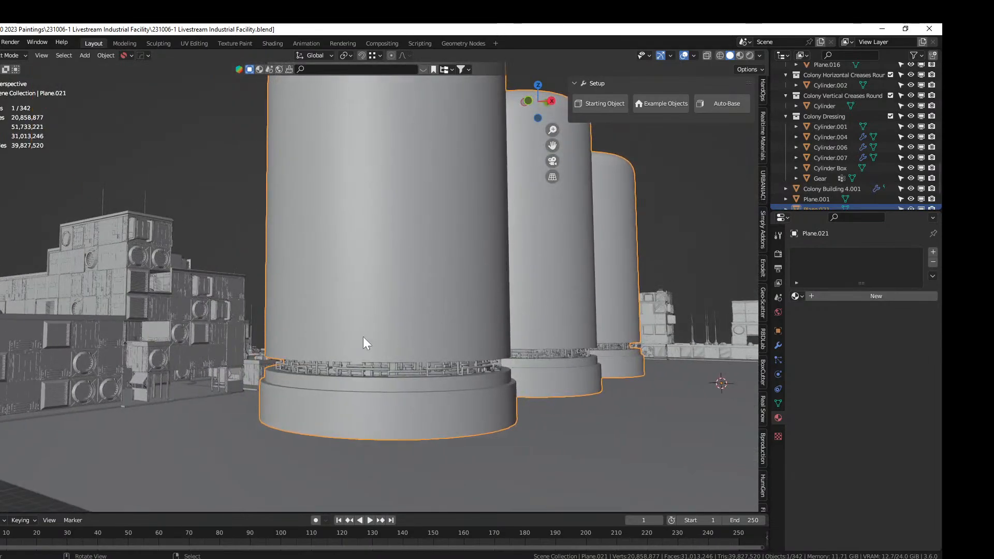
Expand the tank mesh's groove face selection by one ring to include the adjoining ledge faces, and return to Object Mode
key("Tab")
scroll(362, 337, "up", 5)
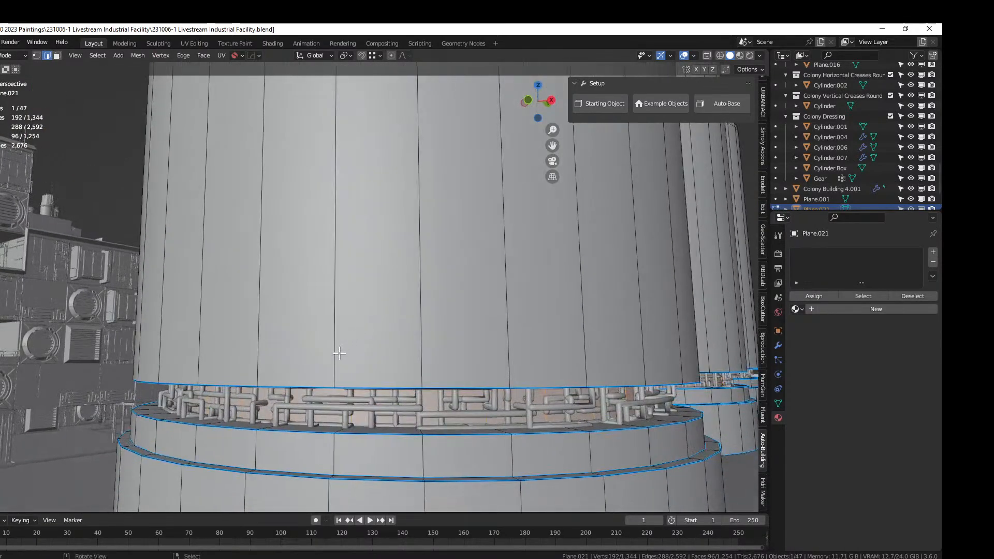
key("ctrl+KP_Add")
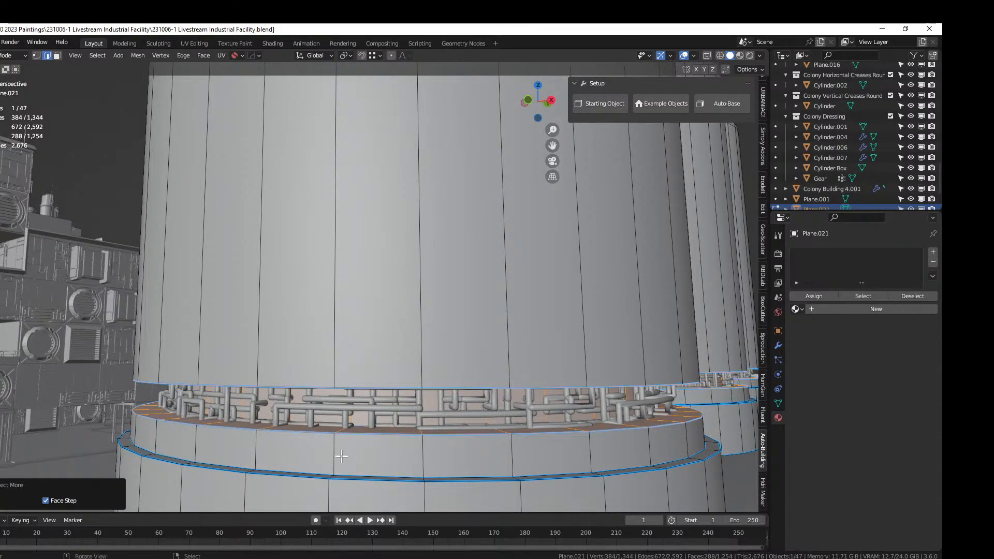
scroll(381, 446, "down", 3)
middle_click_drag(381, 446, 362, 450)
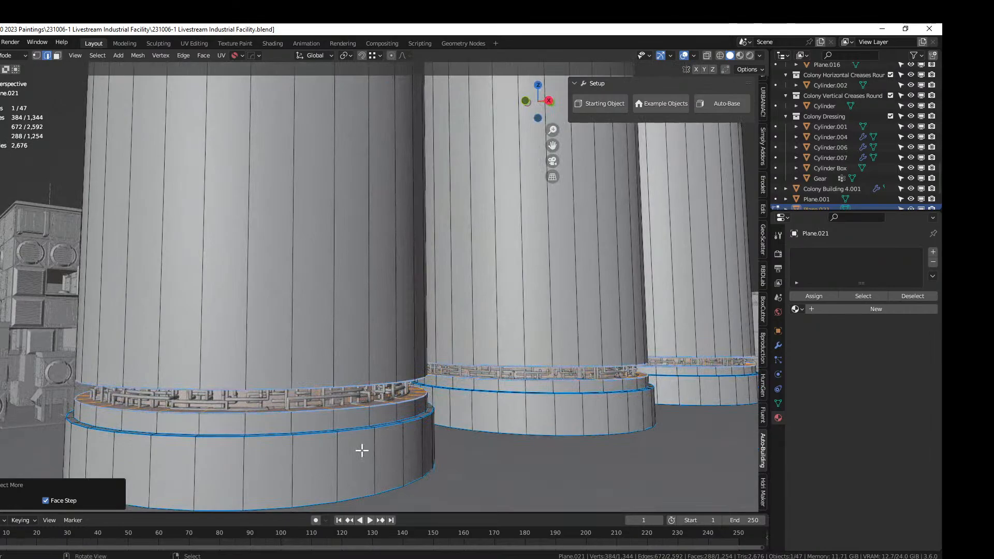
key("Tab")
Run Random Loop Extrude on the tanks' selected faces with loops 1, 2 and 3 enabled
key("shift+alt+x")
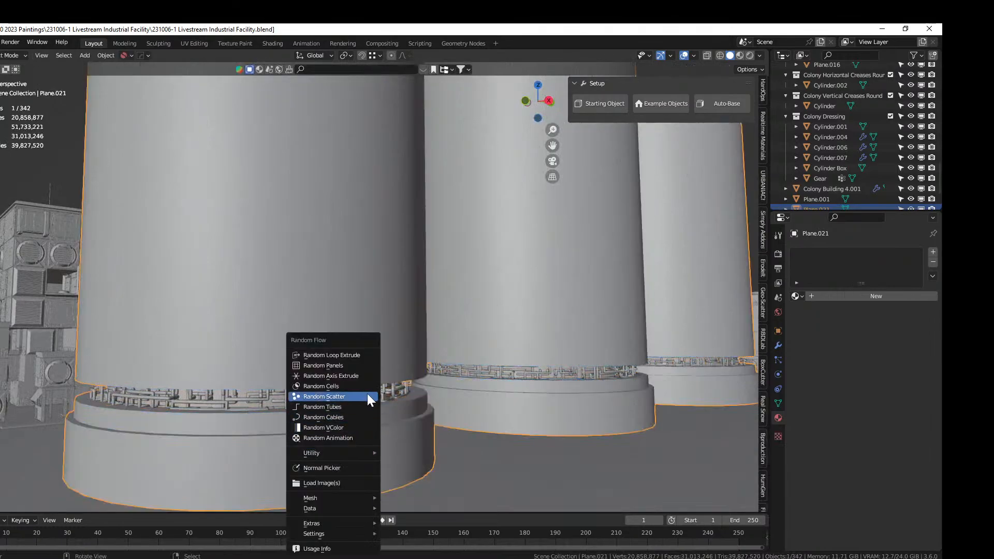
left_click(370, 355)
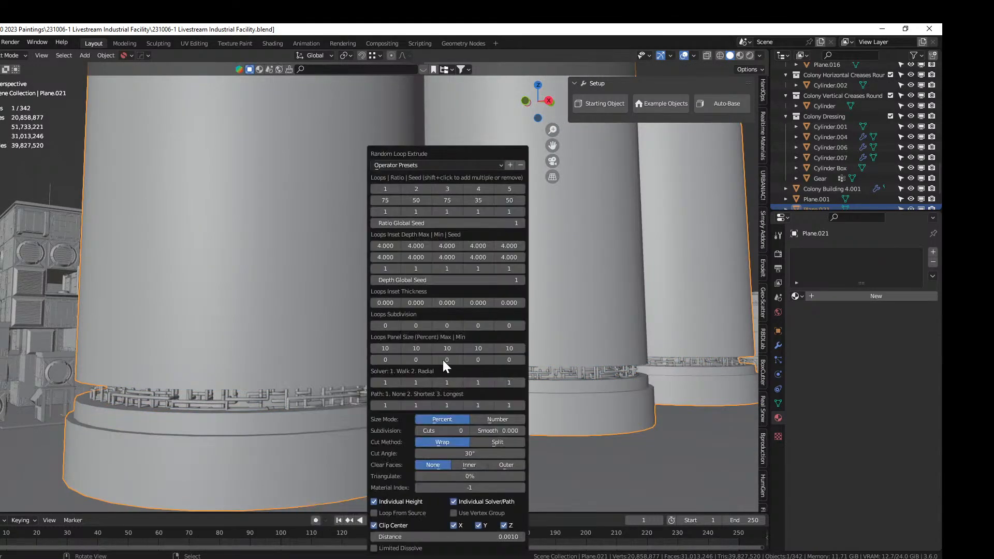
left_click(387, 188)
left_click(415, 187, "shift")
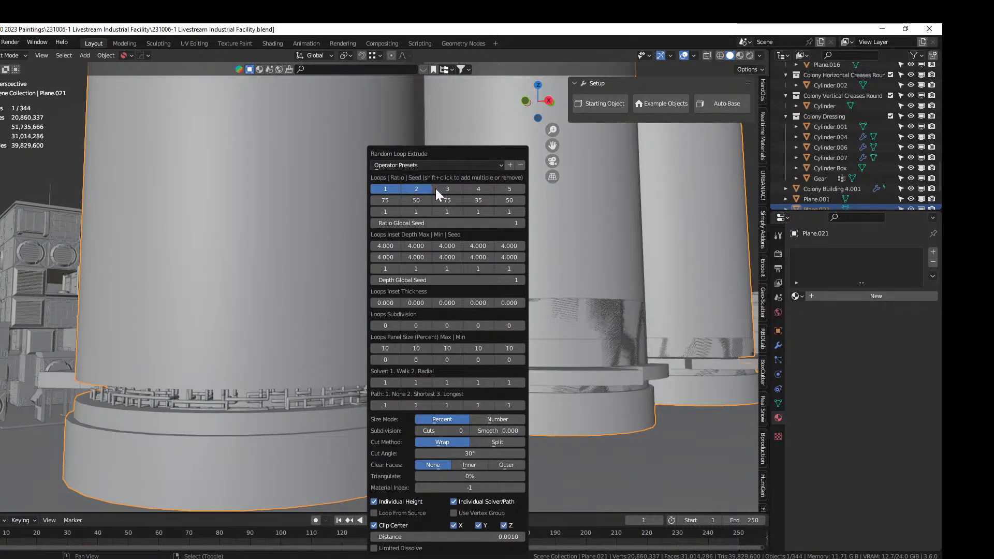
left_click(449, 189, "shift")
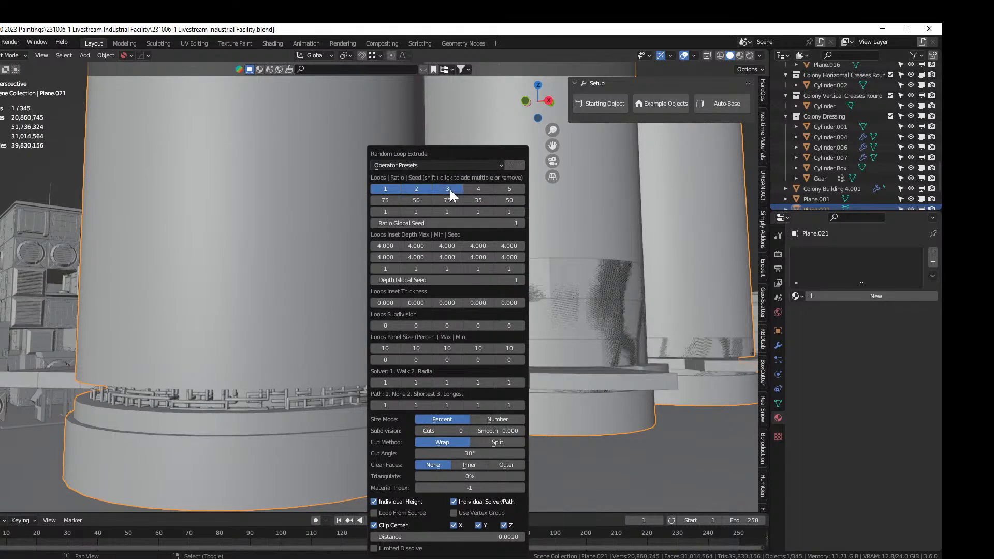
Set the maximum and minimum inset depths of loops 1, 2 and 3 to 0.25
left_click(385, 245)
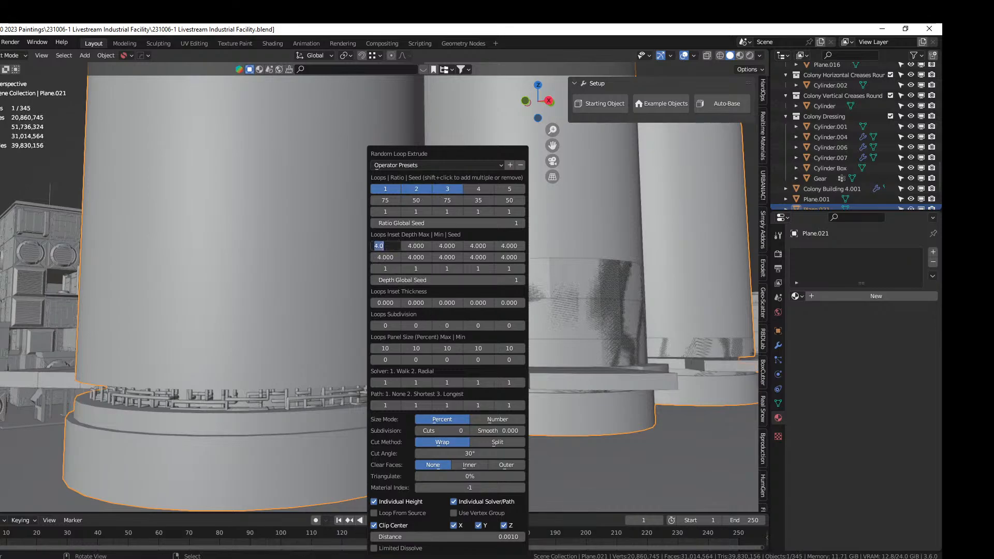
key("BackSpace")
type(".25")
key("Tab")
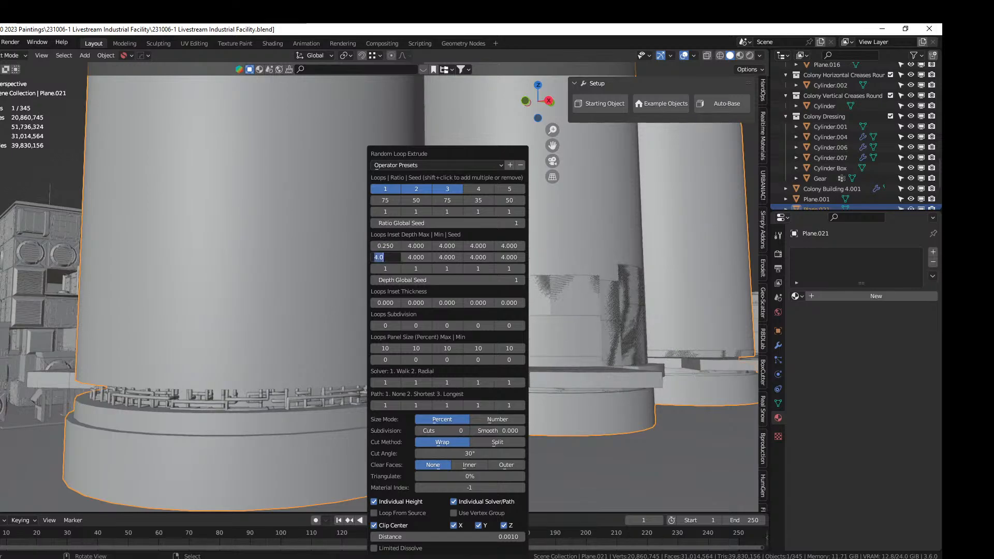
key("Return")
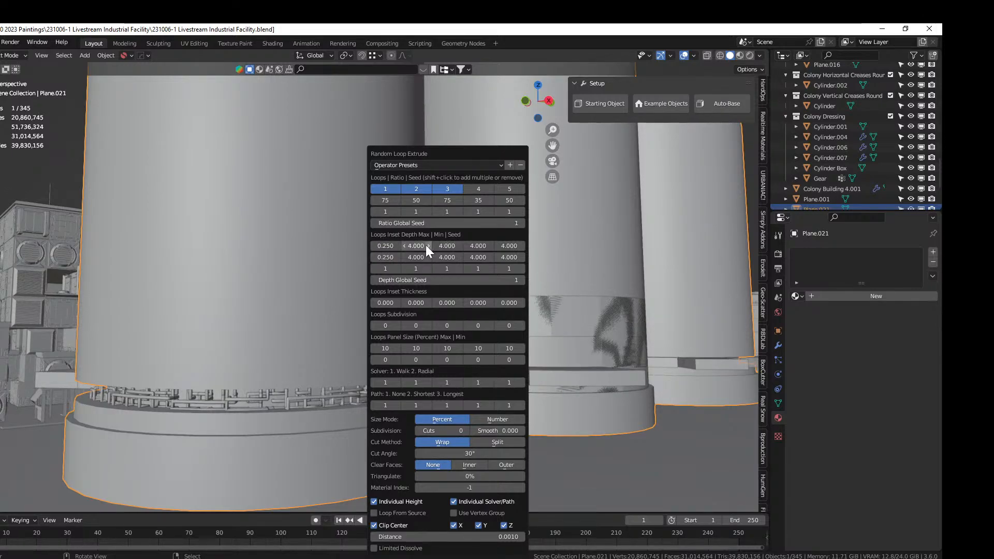
left_click_drag(425, 245, 425, 257)
type(".25")
key("Return")
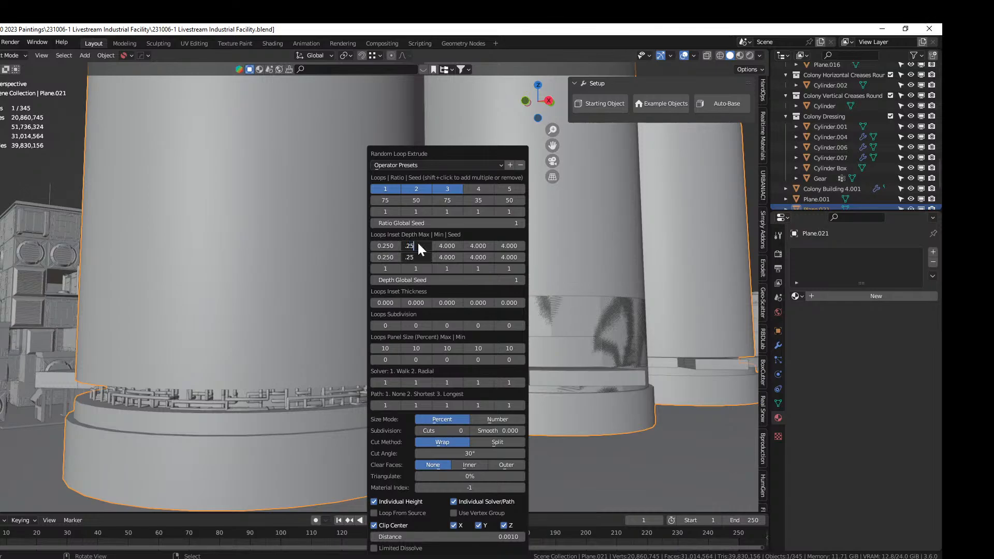
left_click_drag(442, 246, 441, 257)
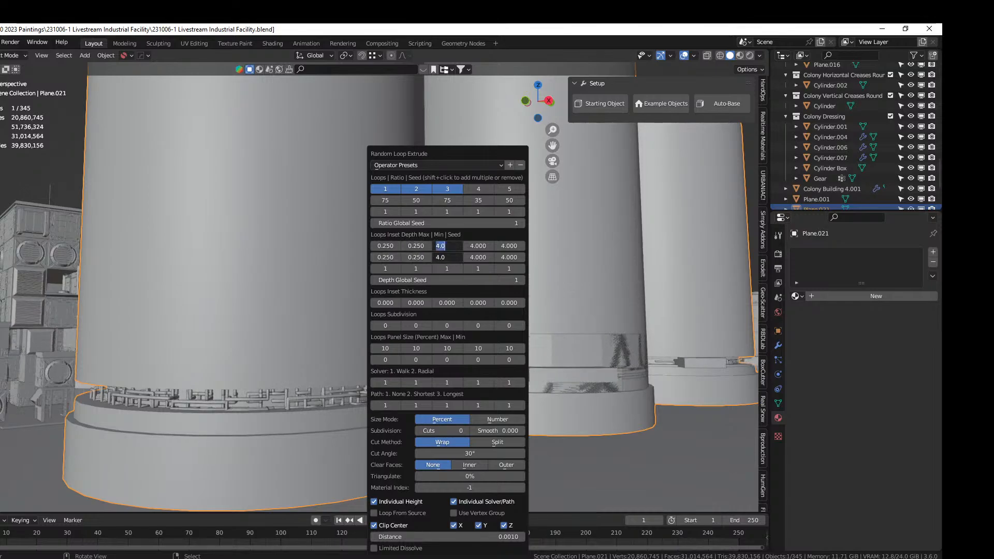
type(".25")
key("Return")
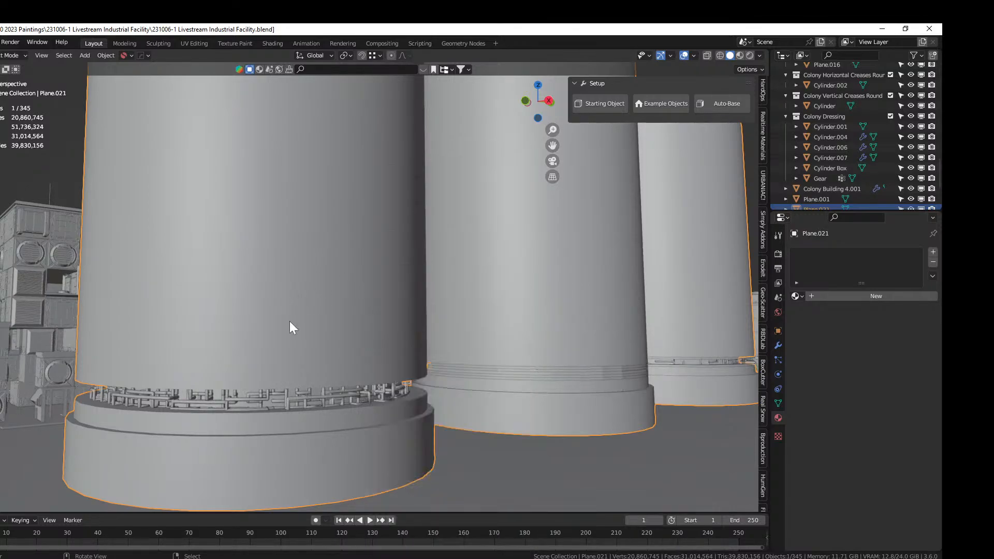
Set the Random Loop Extrude subdivision to 2 cuts
middle_click_drag(306, 340, 209, 340)
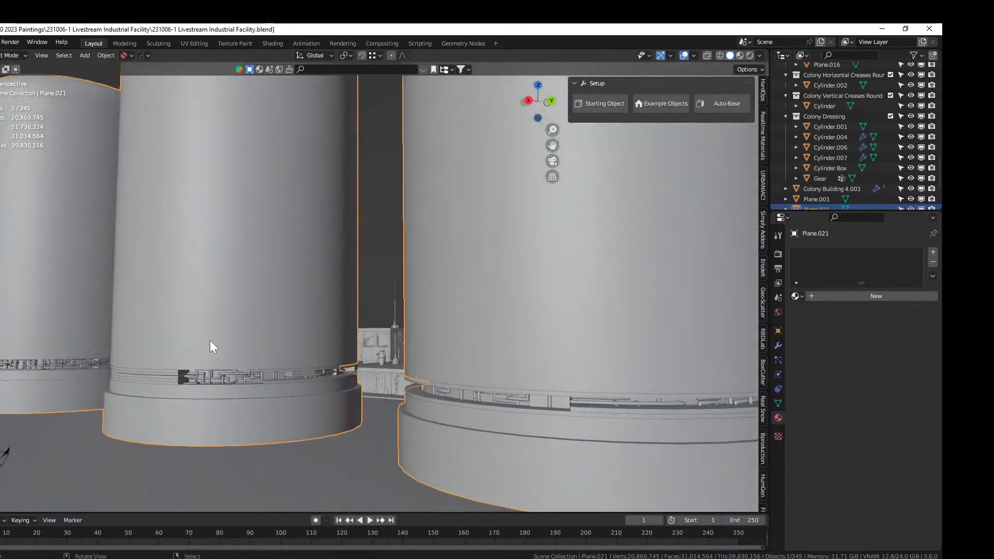
key("F9")
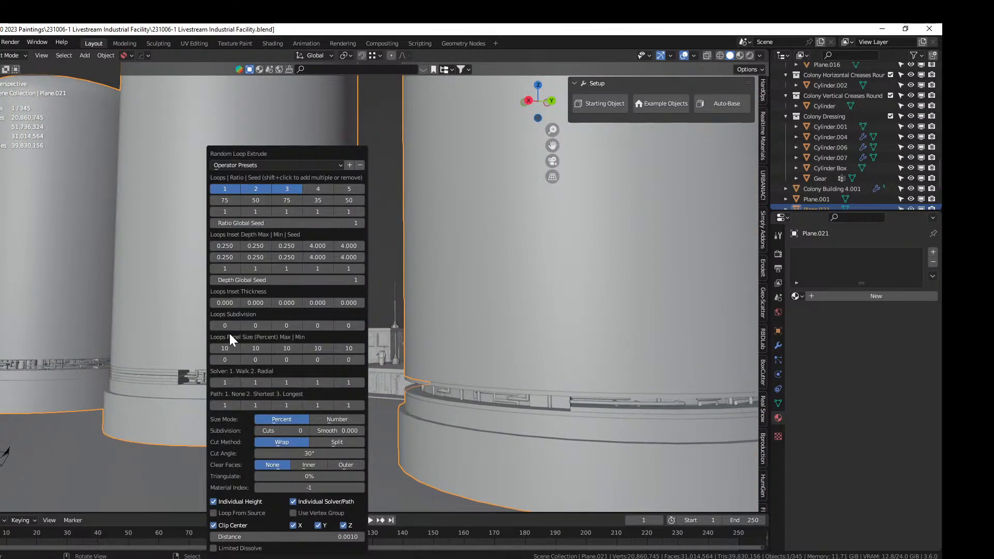
left_click(304, 430)
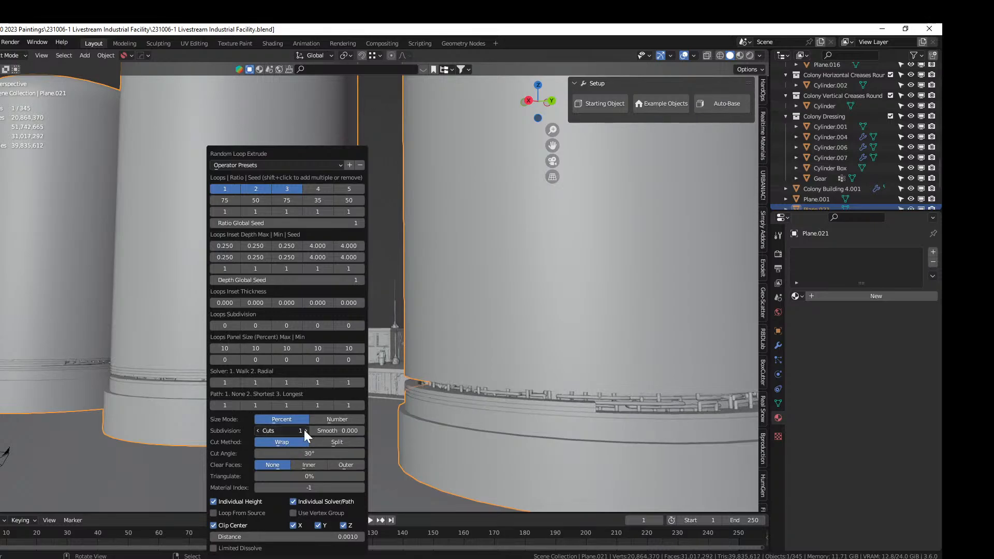
left_click(304, 430)
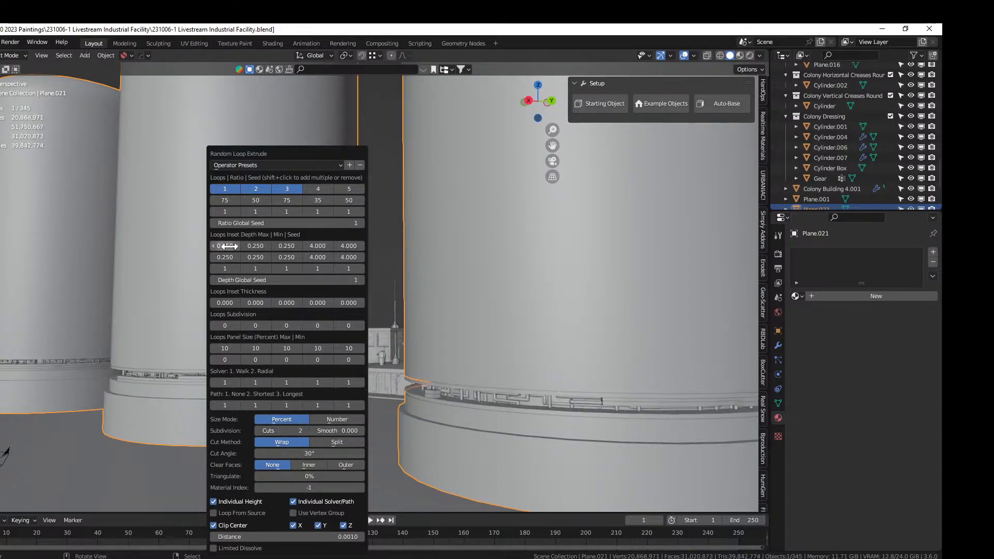
Set the maximum and minimum inset depths of loops 1, 2 and 3 to 0.1
left_click_drag(226, 246, 226, 257)
type(".1")
key("Return")
left_click_drag(255, 246, 255, 257)
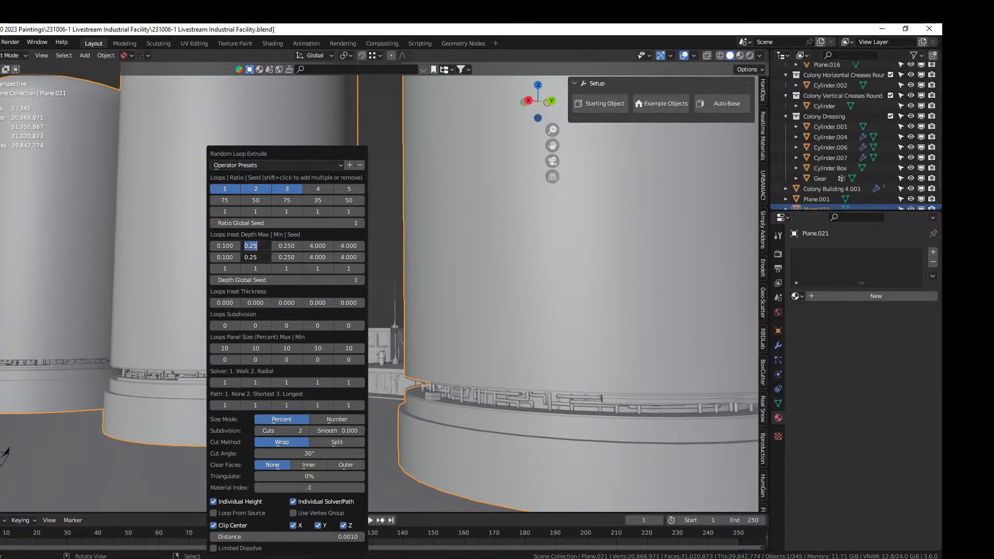
key("Return")
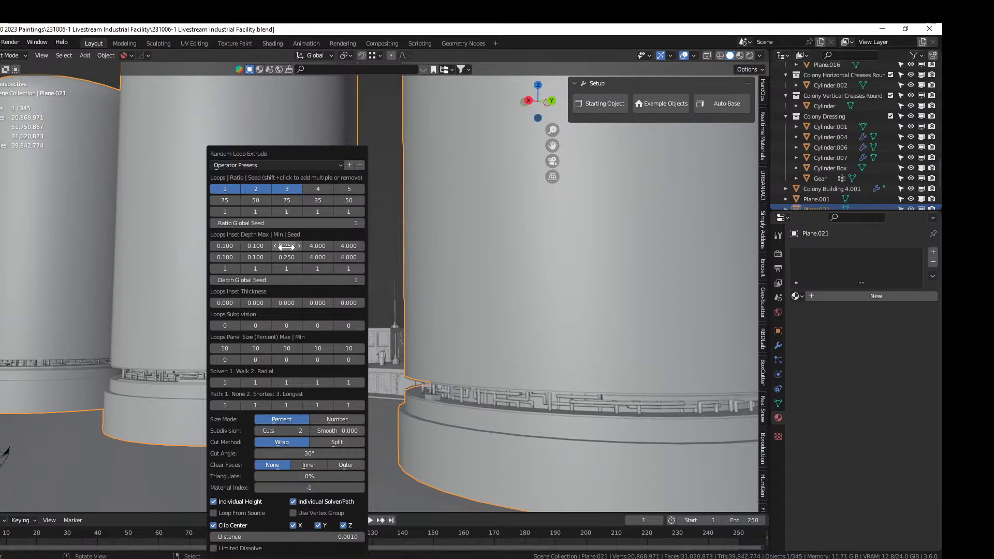
left_click_drag(286, 246, 286, 257)
type(".")
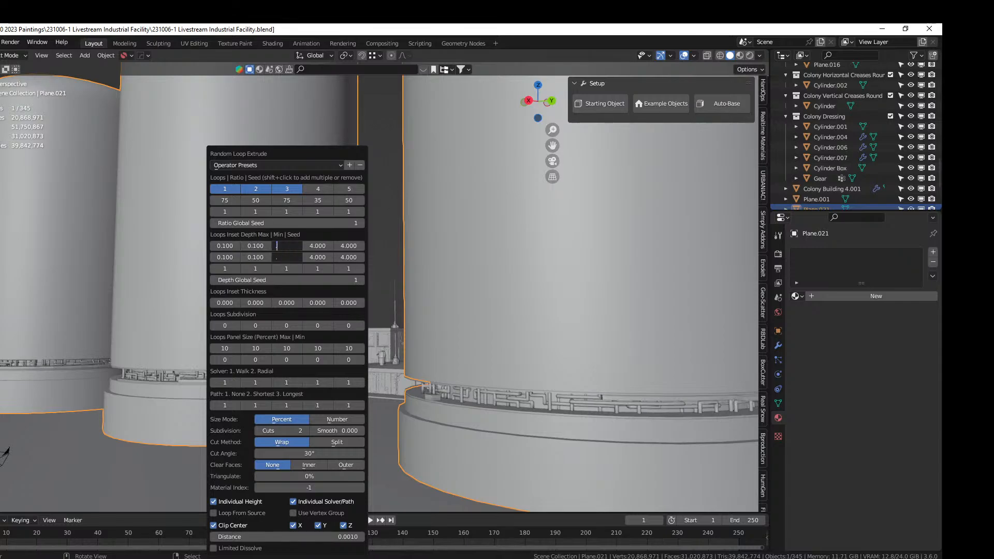
type("1")
key("Return")
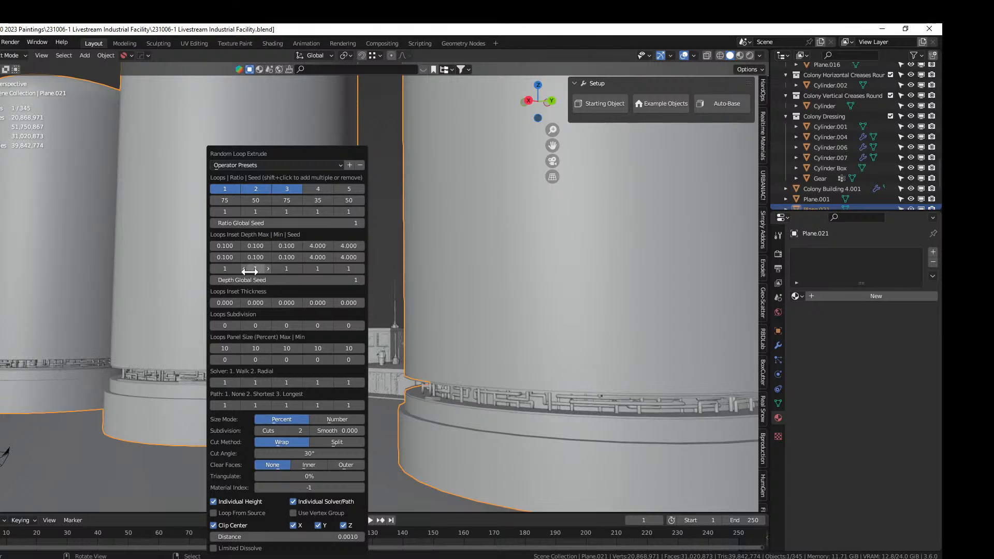
Set the minimum inset depth of loops 1, 2 and 3 to 0.01, inspect the groove up close, and reopen the Random Loop Extrude settings
left_click(222, 257)
type(".01")
key("Return")
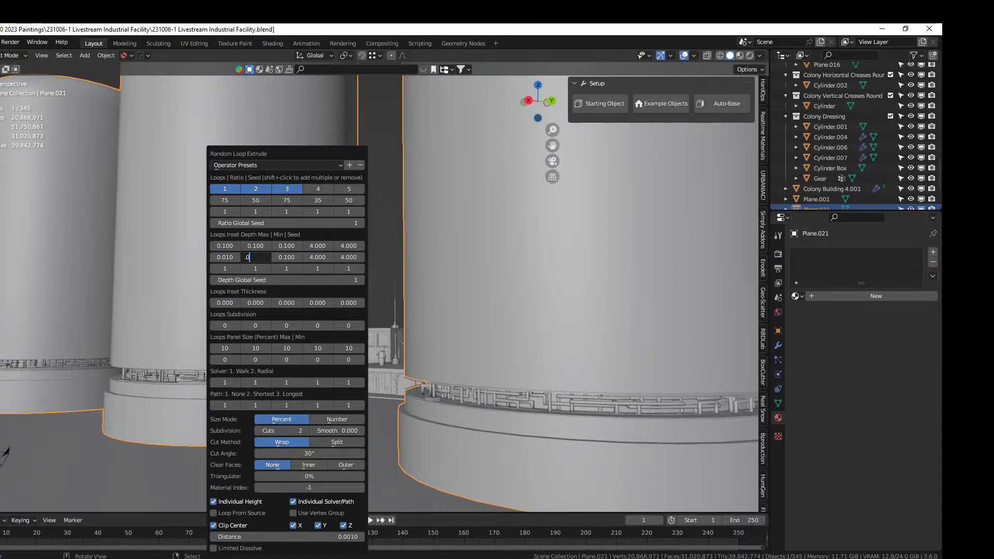
type("1")
key("Return")
left_click(278, 259)
key("BackSpace")
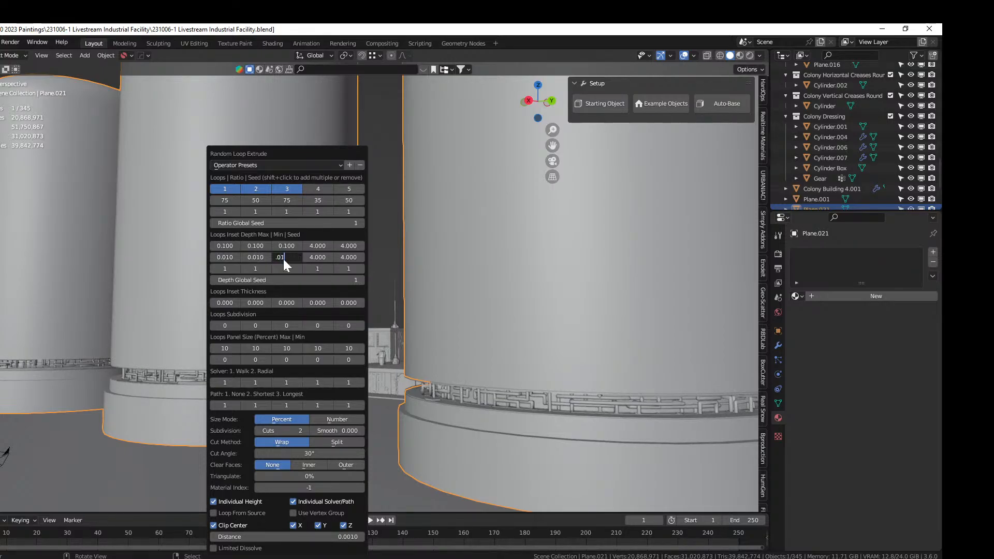
type(".01")
key("Return")
scroll(114, 399, "up", 5)
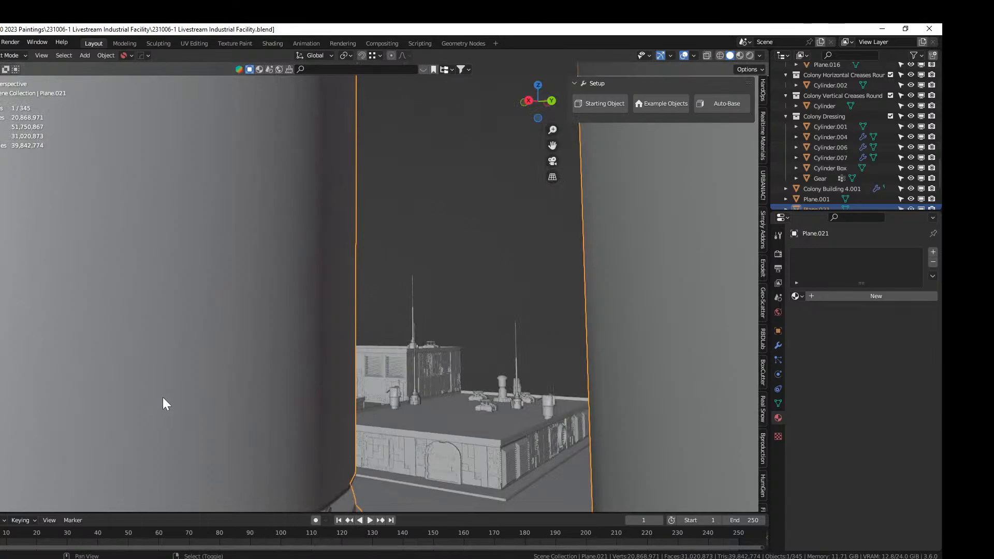
middle_click_drag(163, 404, 257, 331)
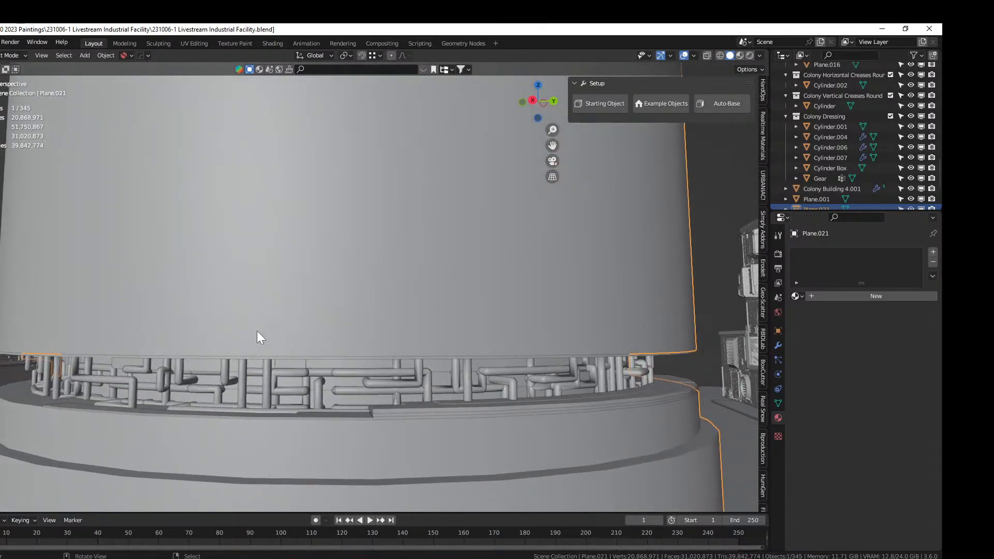
key("F9")
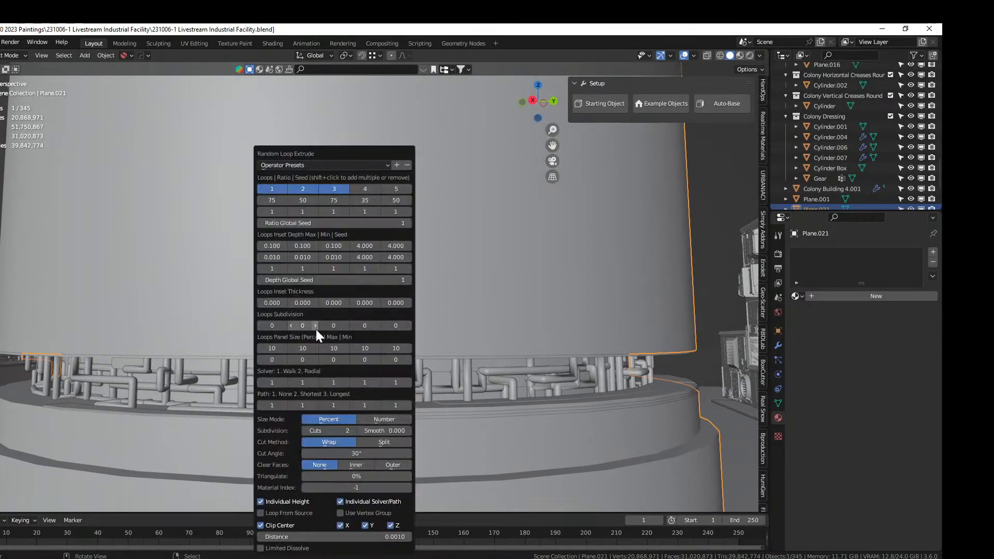
Set loop 1's subdivision to 1, the ratios of loops 1 and 3 to 50, and raise loop 2's subdivision by one
left_click(284, 325)
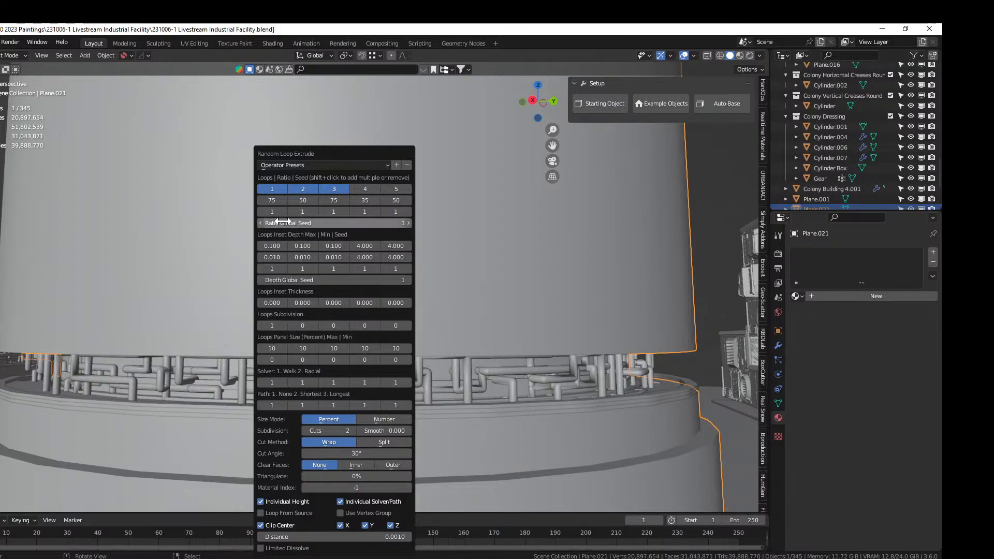
type("50")
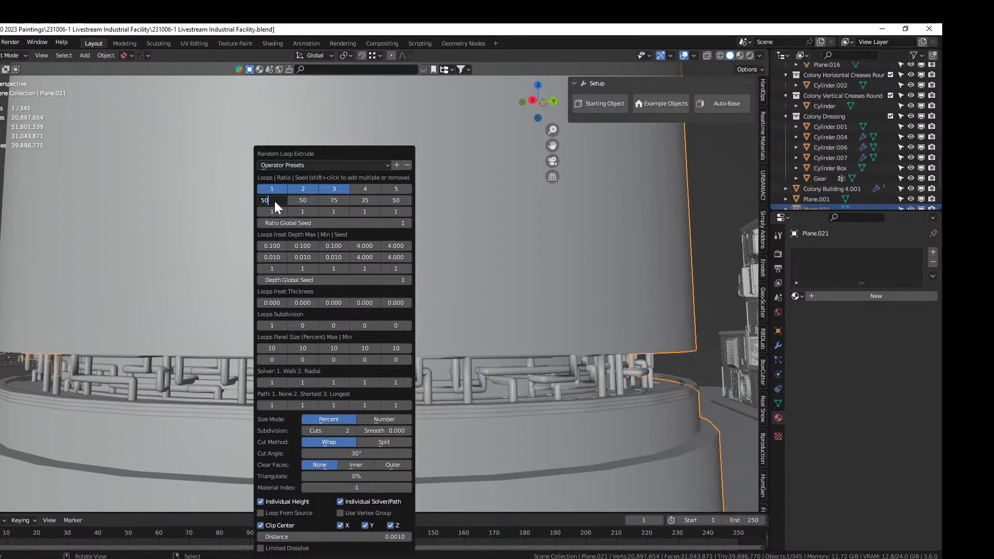
key("Return")
left_click(339, 201)
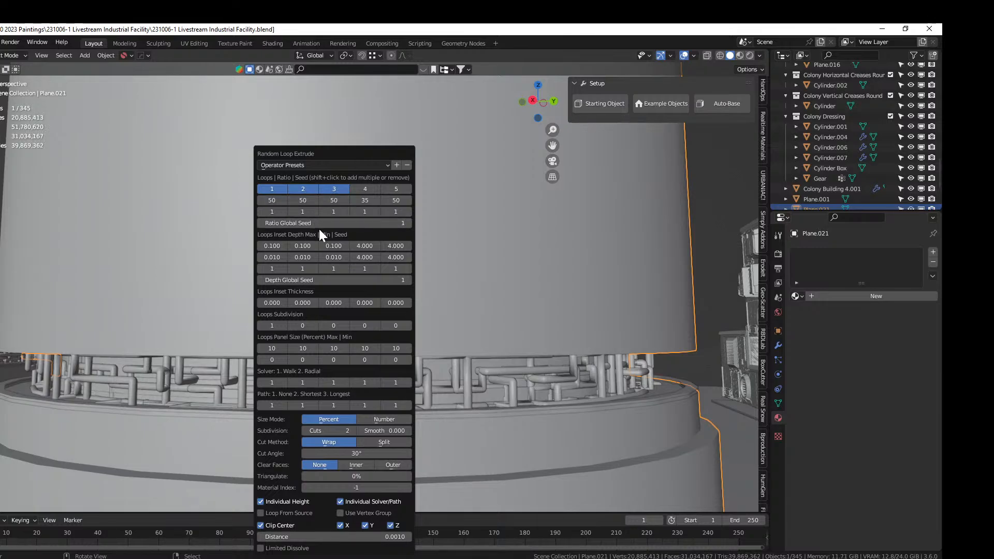
left_click(316, 325)
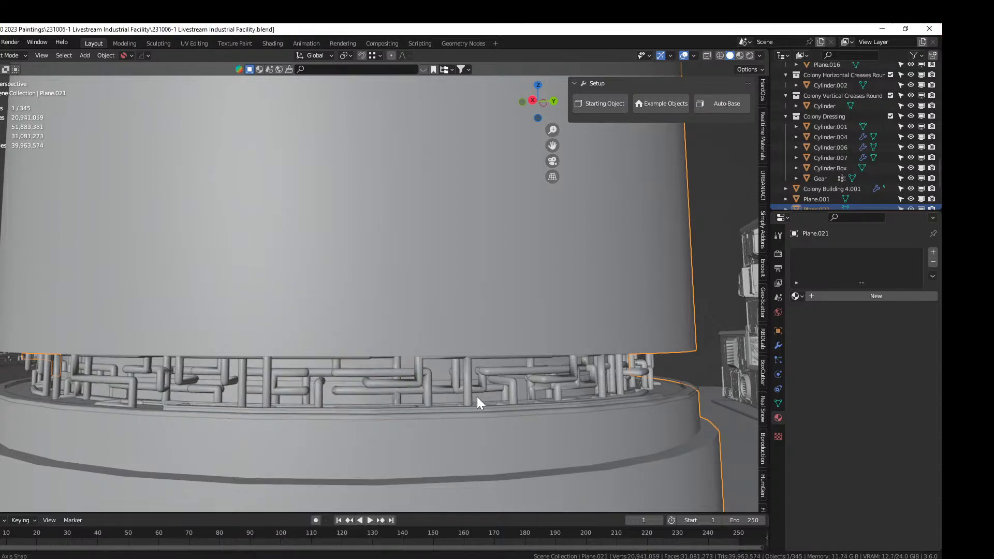
middle_click_drag(477, 397, 461, 365)
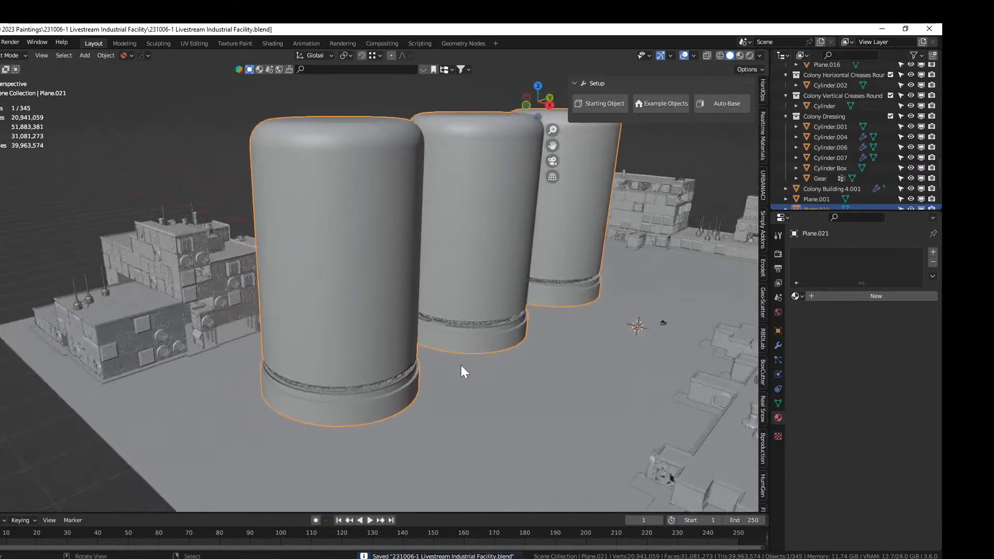
Select the flat top cap face of each of the three tanks and poke the faces into triangle fans
middle_click_drag(396, 329, 269, 313)
key("Tab")
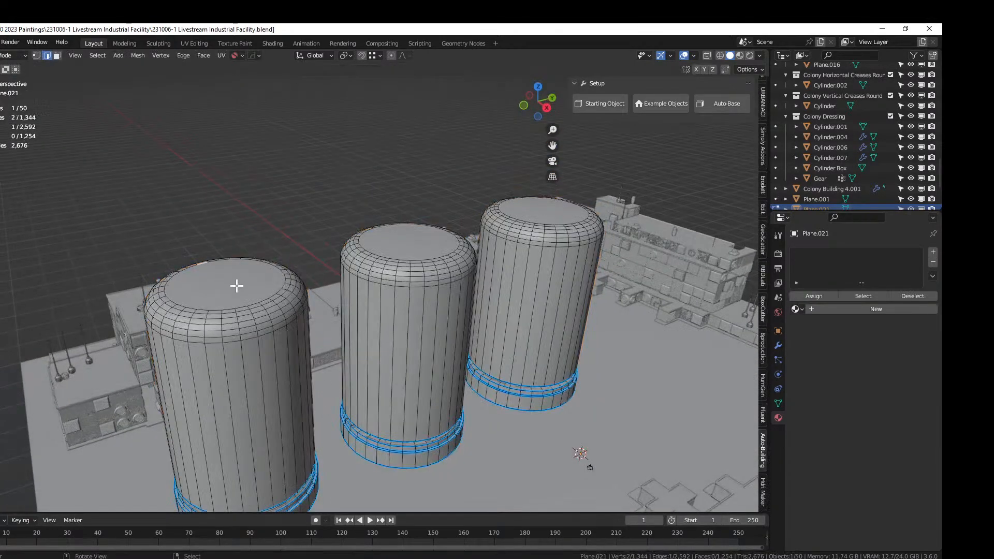
left_click(254, 278)
left_click(412, 246, "shift")
left_click(535, 214, "shift")
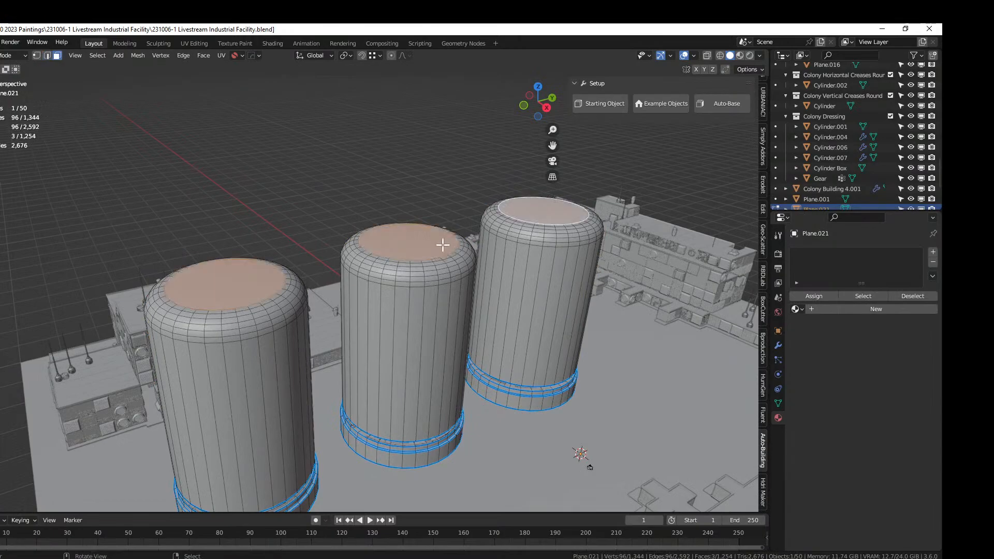
middle_click_drag(360, 286, 343, 339)
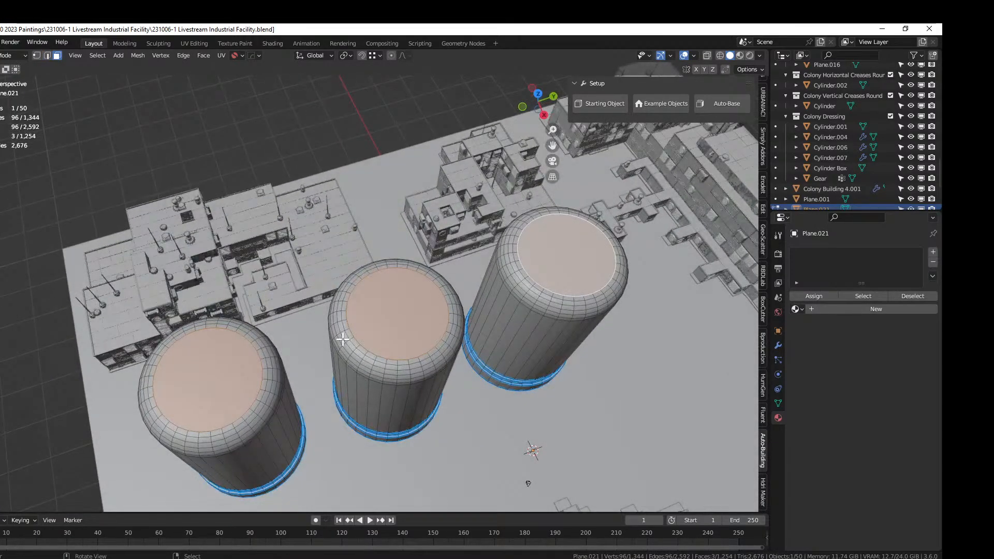
left_click(203, 55)
left_click(231, 111)
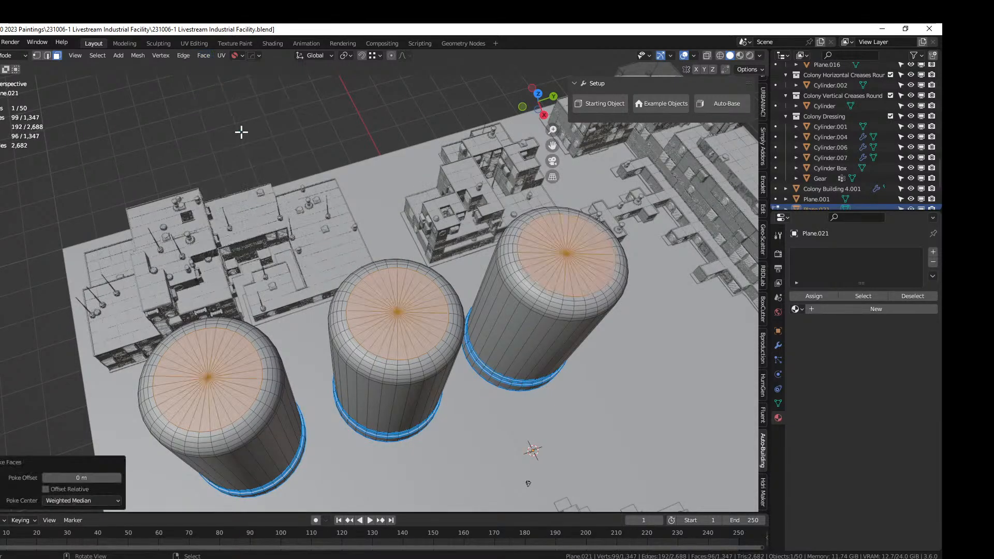
Inset the poked cap faces by about 1.1 m and repeat the inset towards the centres to form concentric rings
key("i")
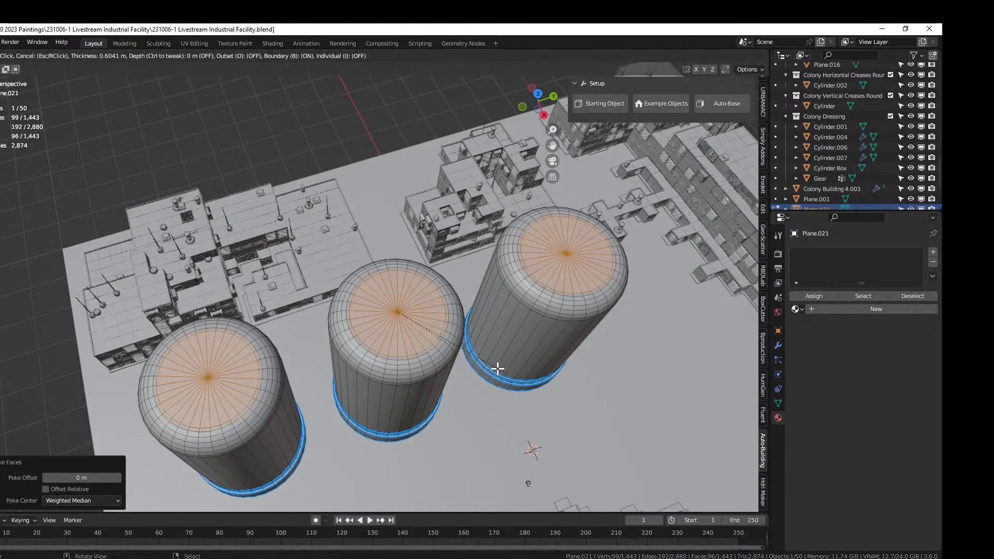
left_click(496, 364)
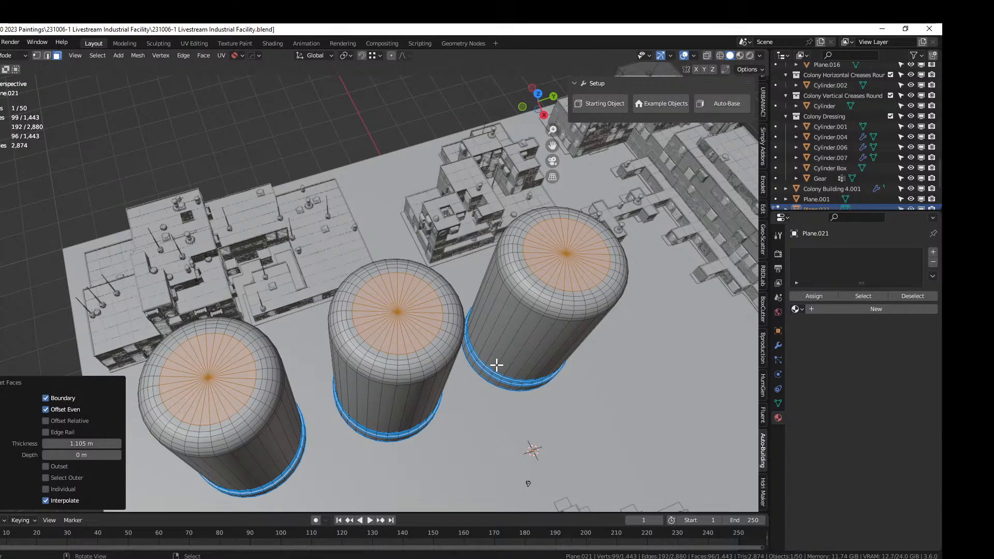
key("shift+r")
key("shift+r")
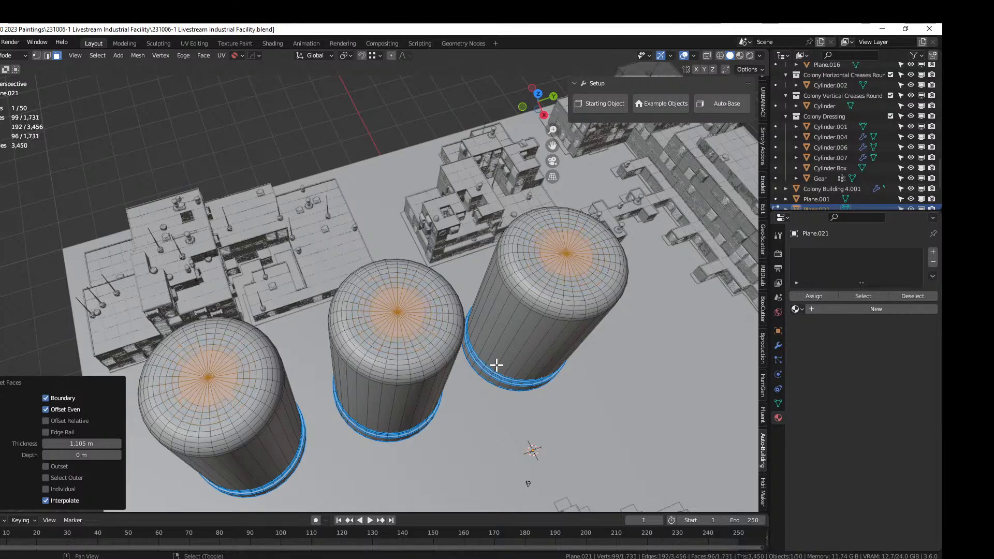
key("shift+r")
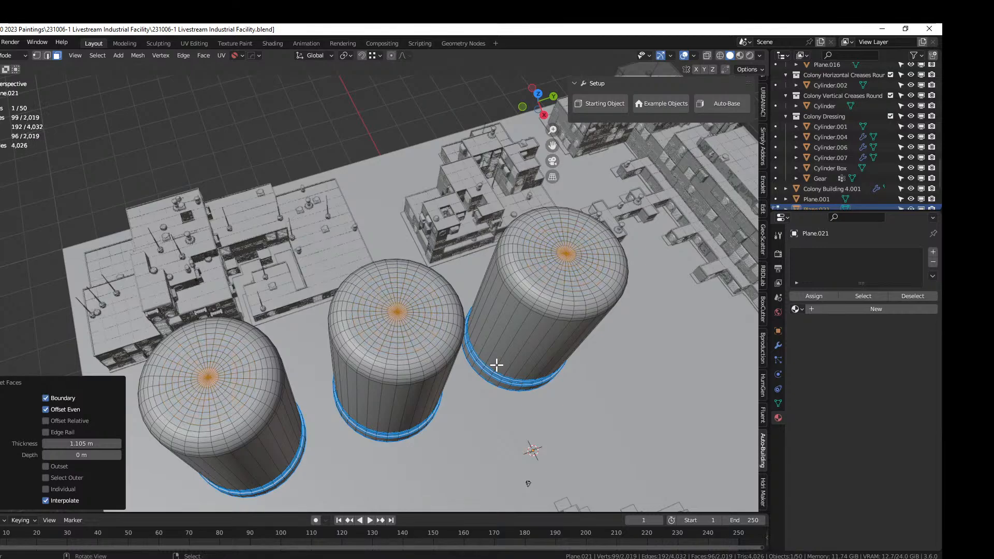
Expand the face selection across the flat cap rings of all three tanks and extrude it about 0.44 m downward
key("ctrl+KP_Add")
key("ctrl+KP_Add")
key("ctrl+KP_Add")
key("ctrl+KP_Add")
key("ctrl+KP_Add")
key("ctrl+KP_Add")
key("ctrl+KP_Add")
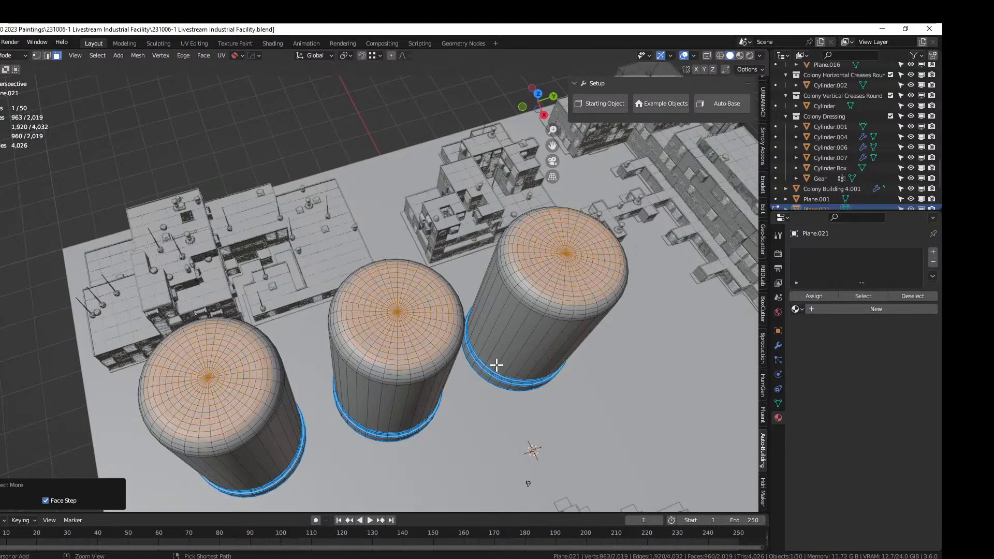
key("ctrl+KP_Subtract")
middle_click_drag(311, 365, 356, 313)
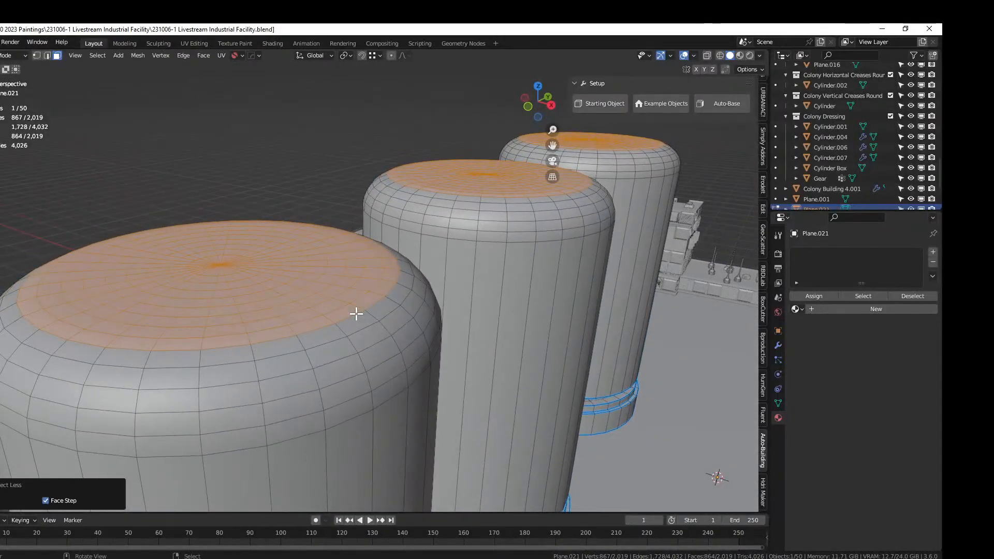
key("e")
left_click(356, 318)
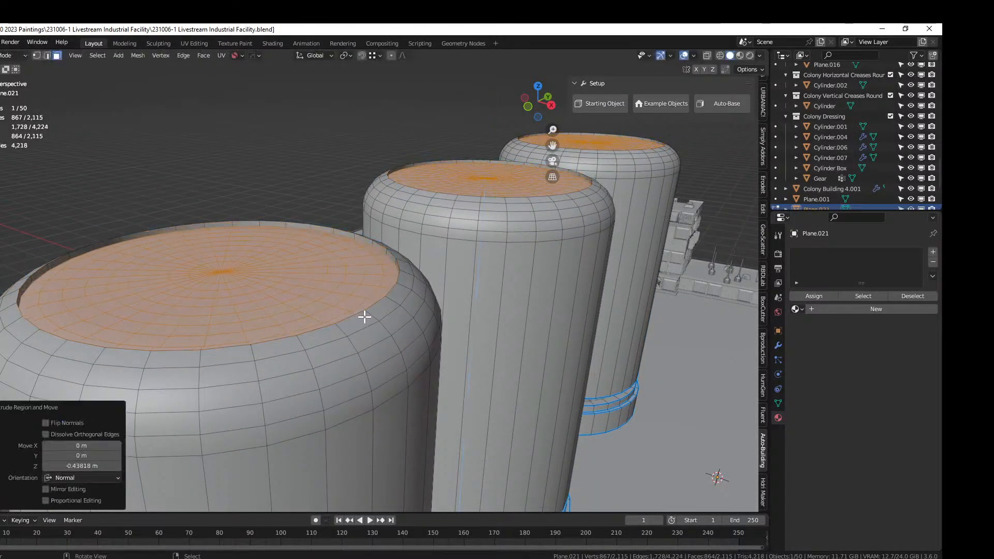
Deselect the centre vertex of each tank's cap so only the surrounding rings stay selected, and return to Object Mode
middle_click_drag(364, 315, 234, 302)
key("1")
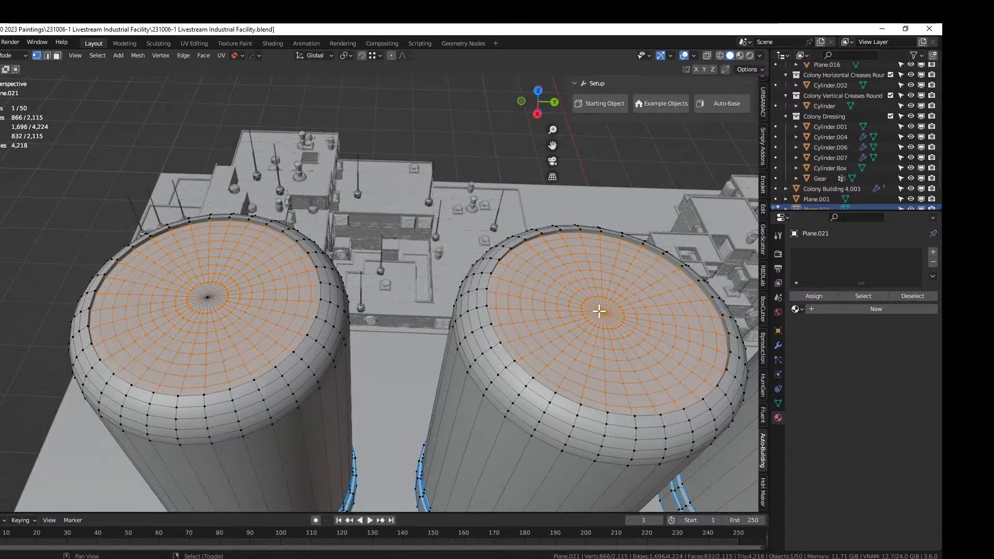
middle_click_drag(650, 312, 352, 314, "shift")
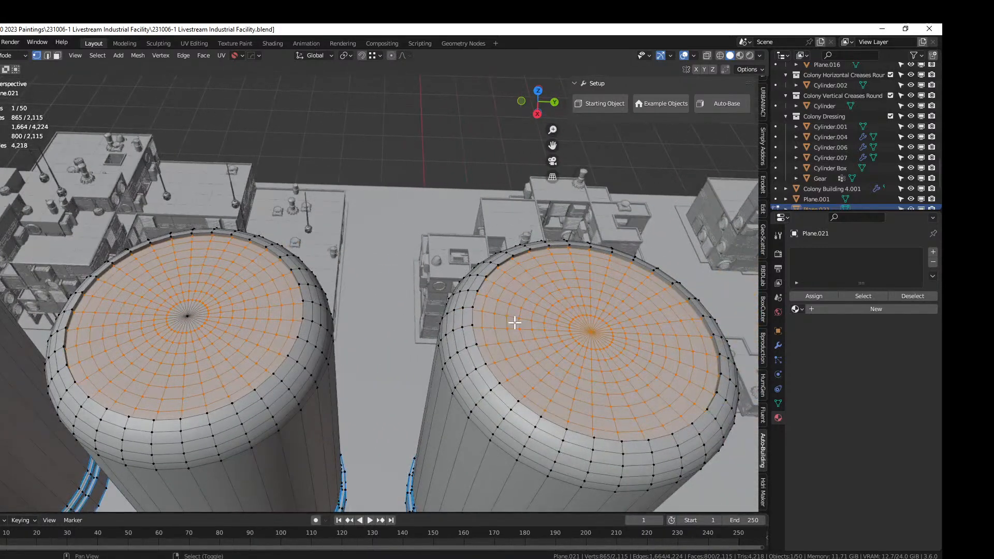
left_click(591, 331, "shift")
scroll(595, 330, "down", 1)
scroll(596, 329, "down", 1)
key("Tab")
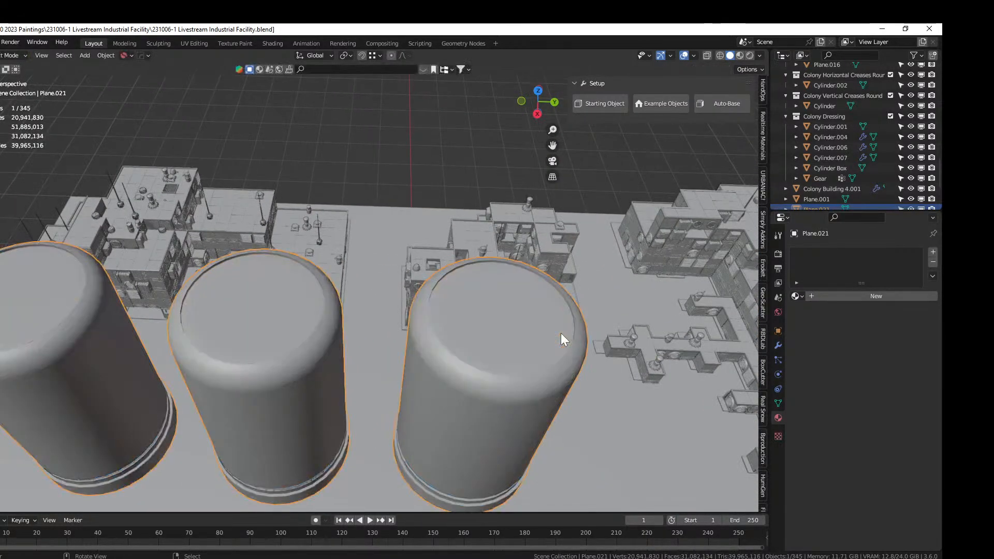
Apply Random Loop Extrude to the selected tank tops with loops 1, 2 and 3 enabled
key("shift+q")
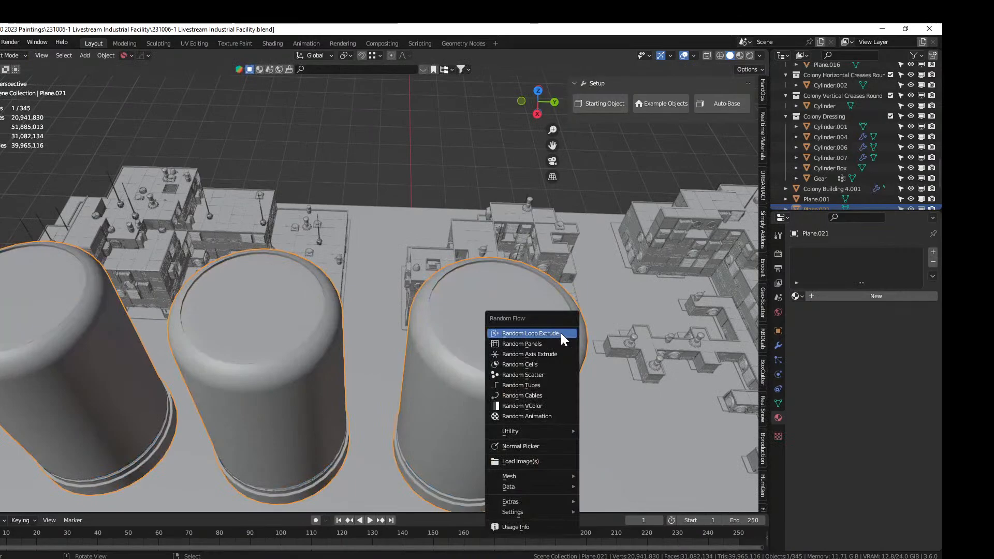
left_click(561, 334)
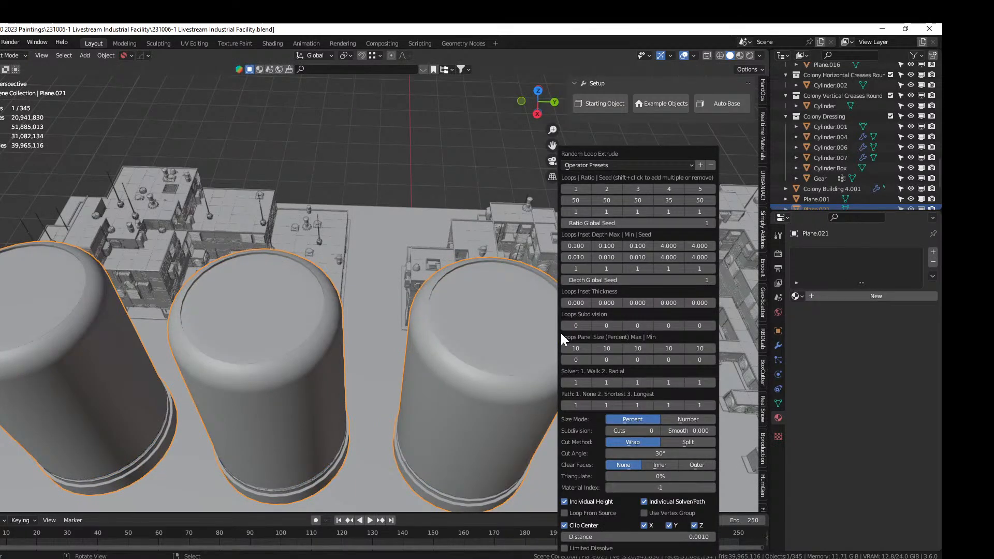
left_click(579, 187)
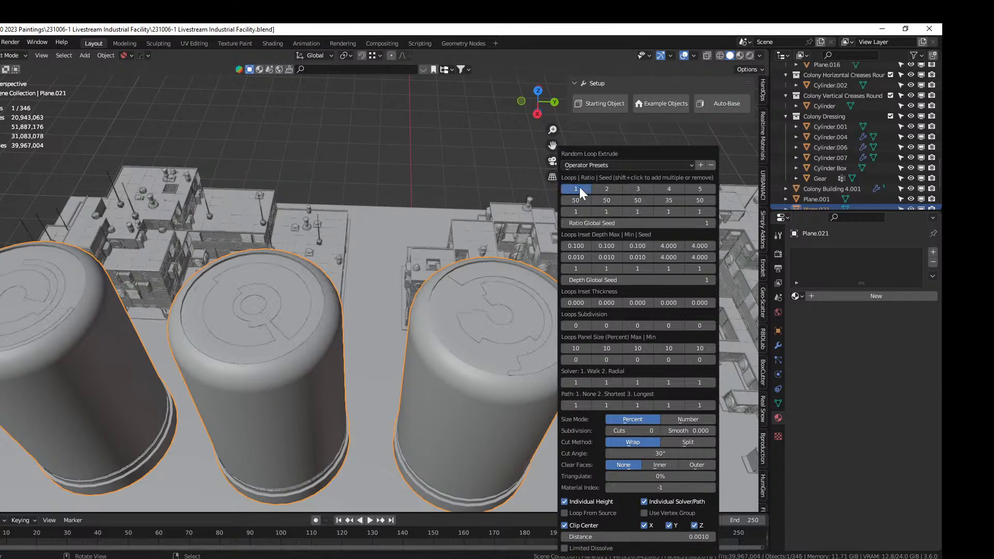
left_click(613, 187, "shift")
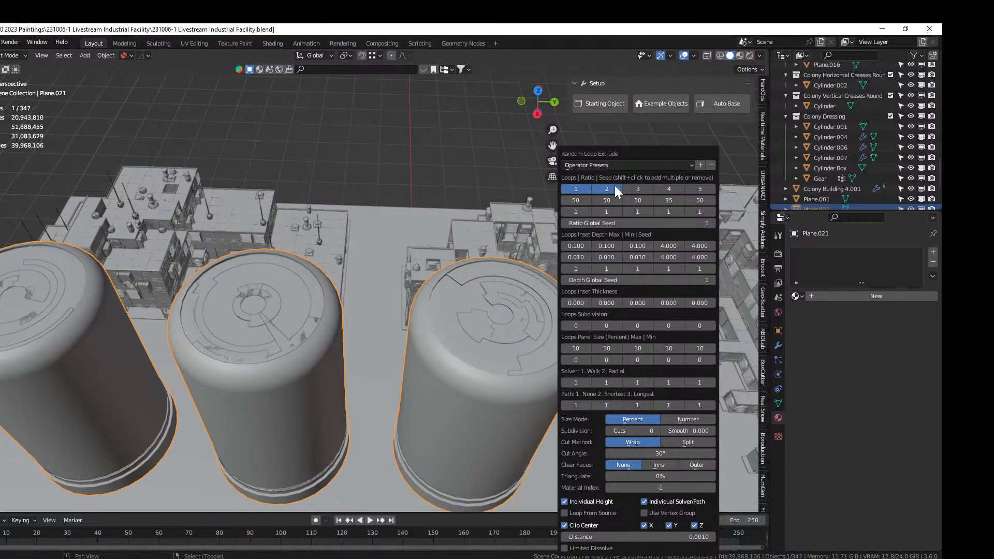
left_click(643, 188, "shift")
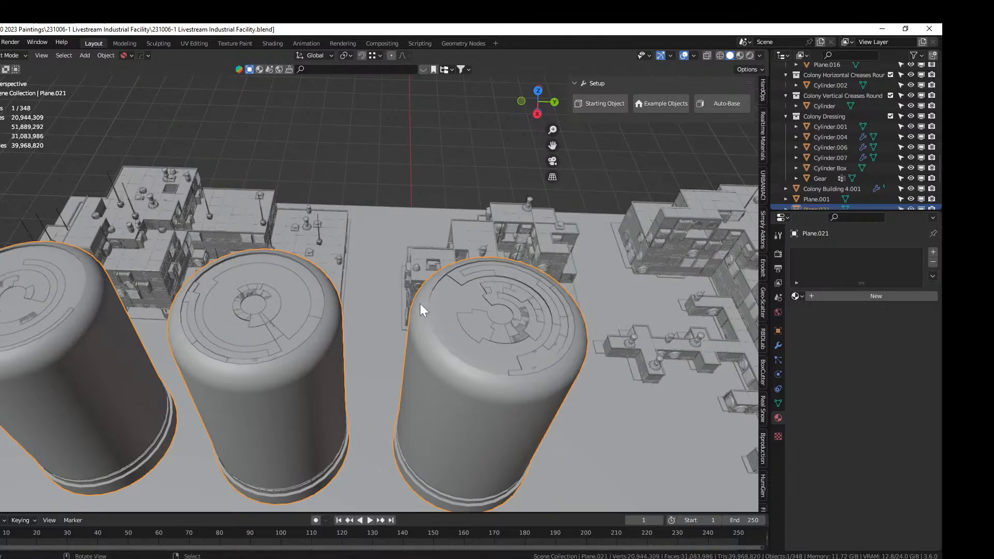
middle_click_drag(410, 306, 453, 295)
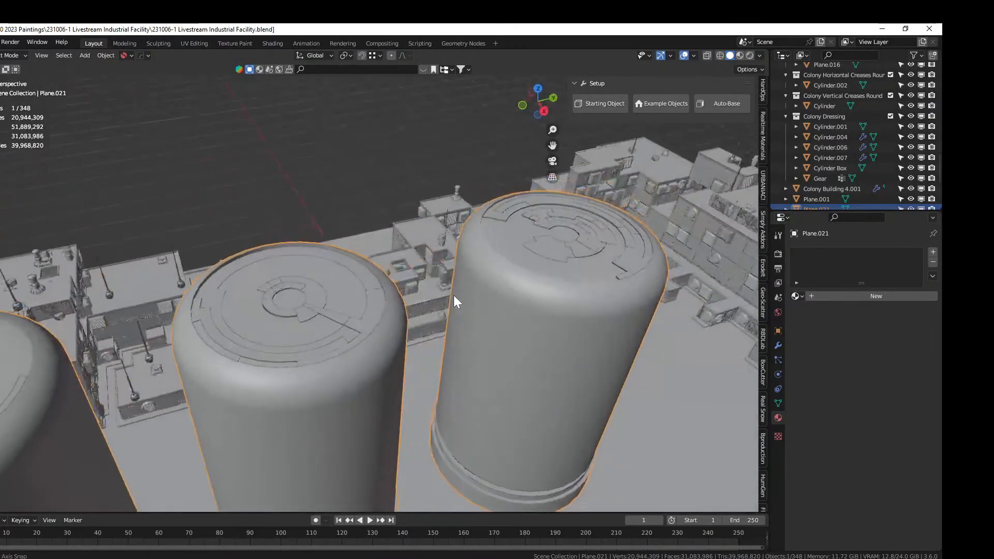
Set the maximum inset depth of loops 1, 2 and 3 to 1 for the tank-top panels
key("F9")
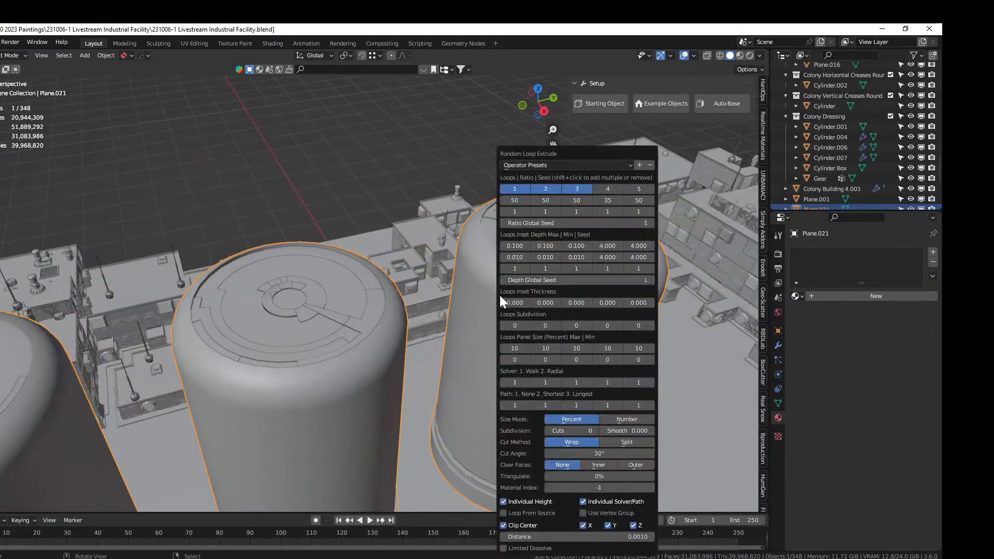
left_click(519, 247)
type("1")
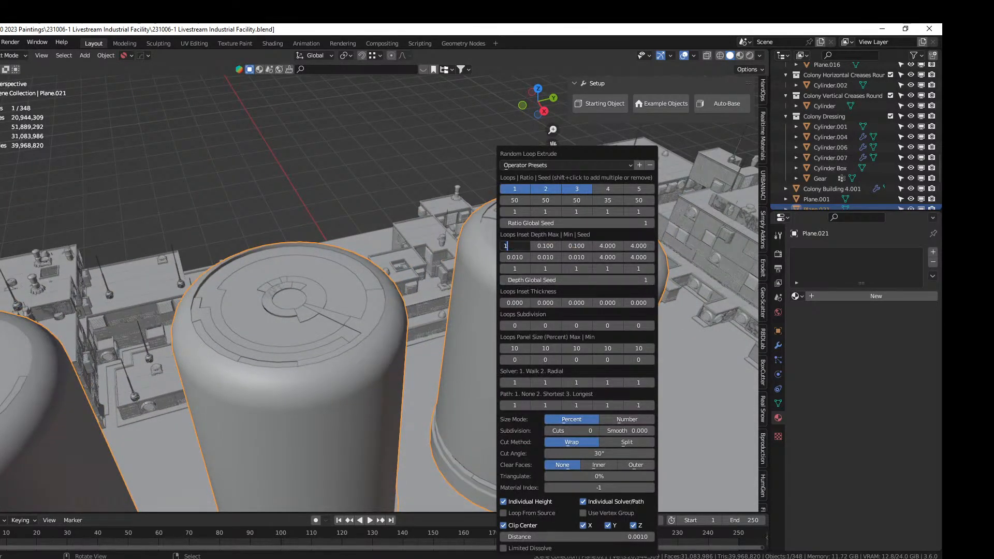
key("Return")
left_click(553, 247)
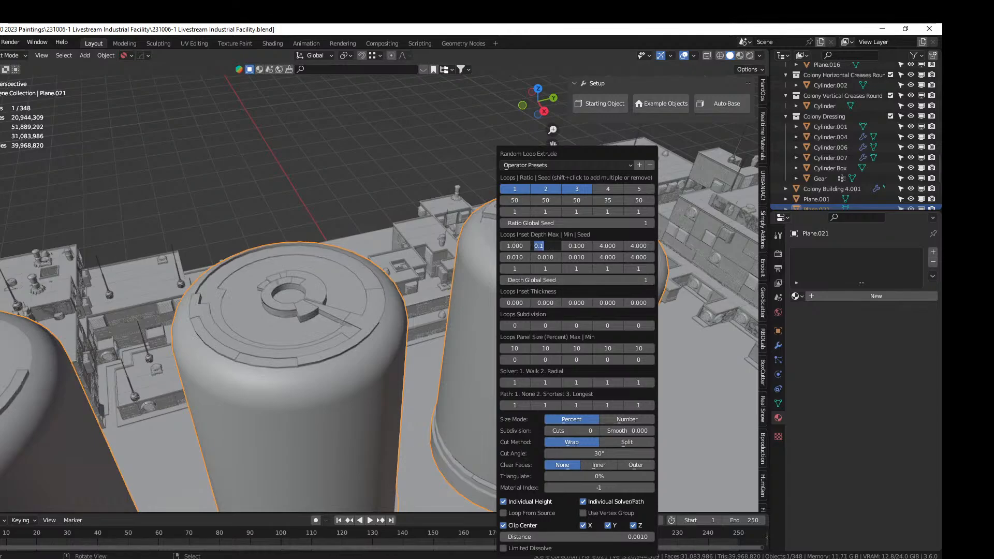
type("1")
key("Return")
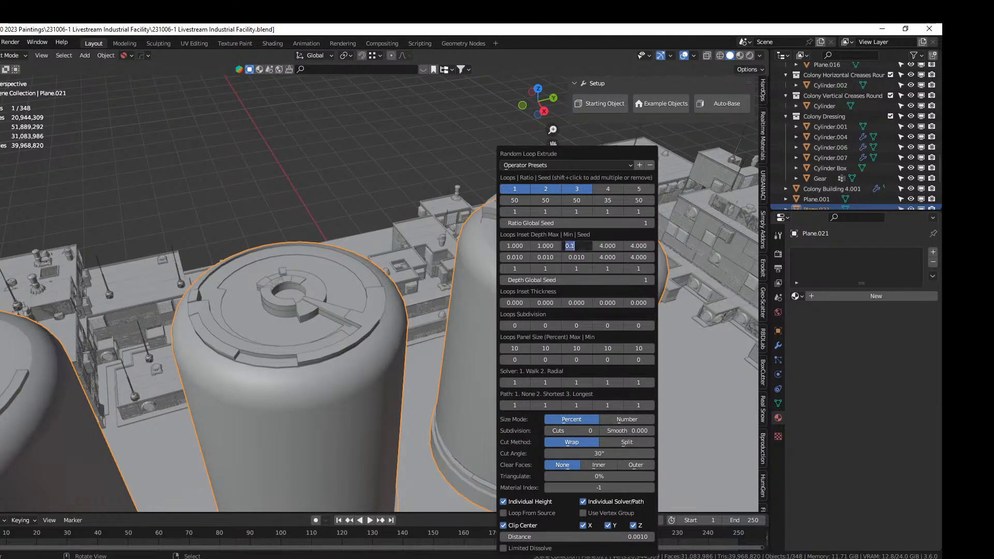
middle_click_drag(219, 305, 244, 291)
scroll(201, 264, "down", 3)
Set the maximum inset depth of loops 2 and 3 to 0.5
key("F9")
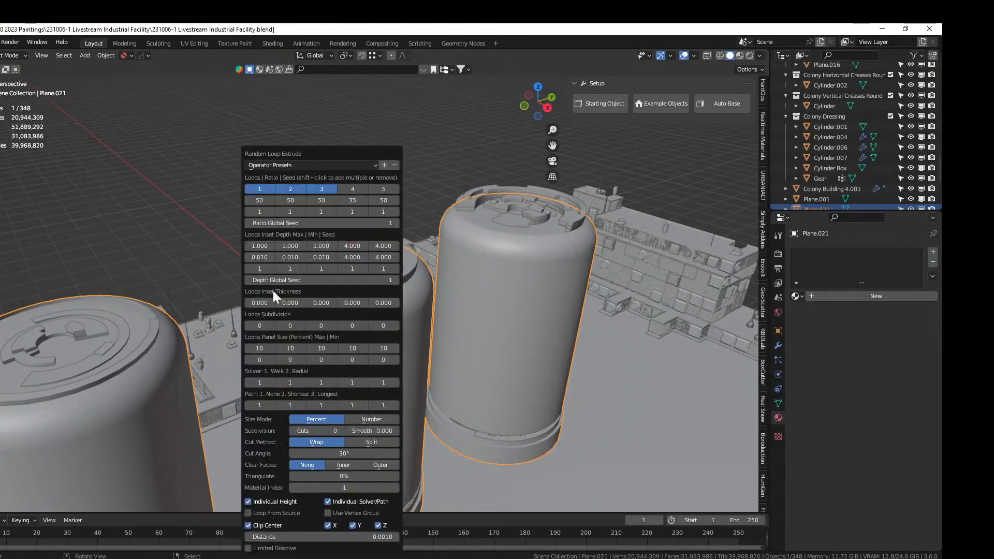
type("0.5")
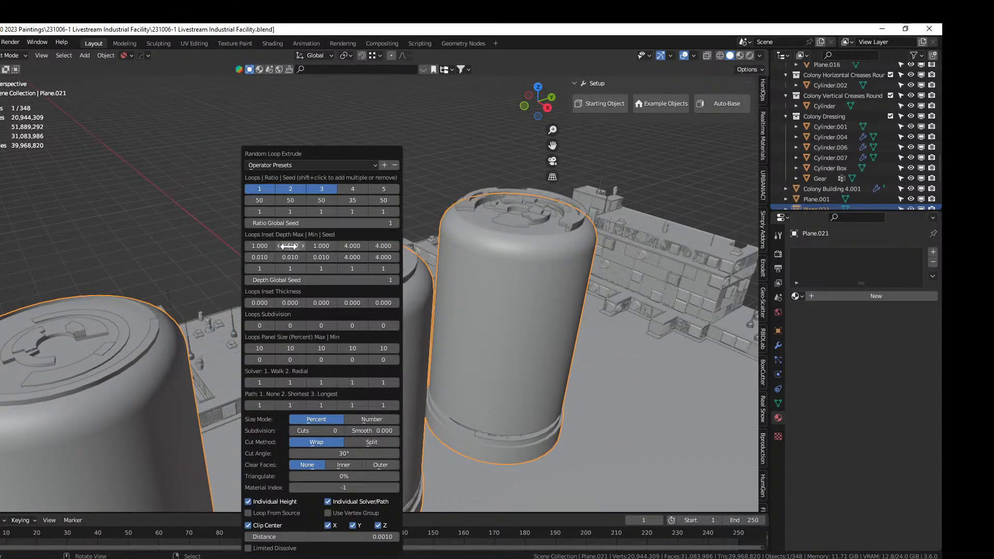
key("Tab")
type("0.5")
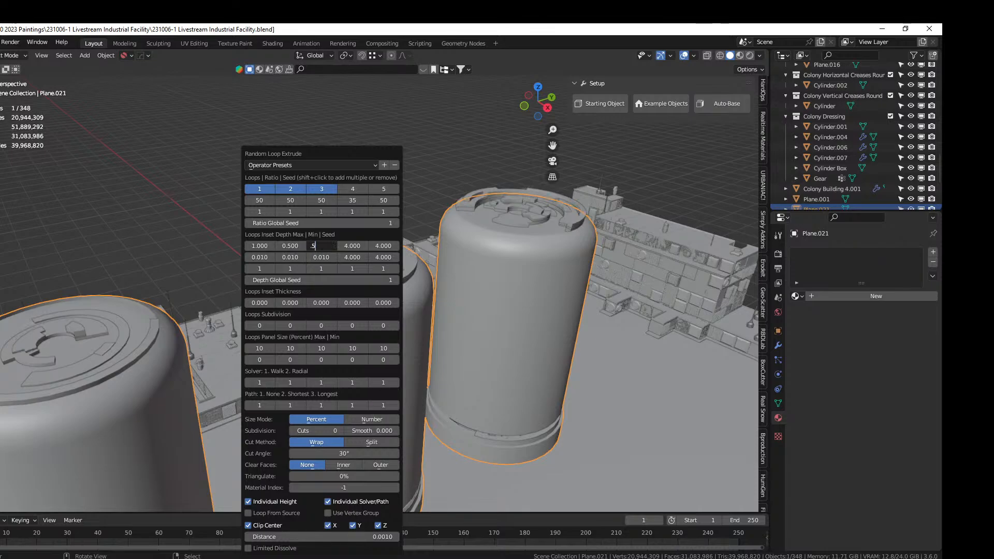
key("Return")
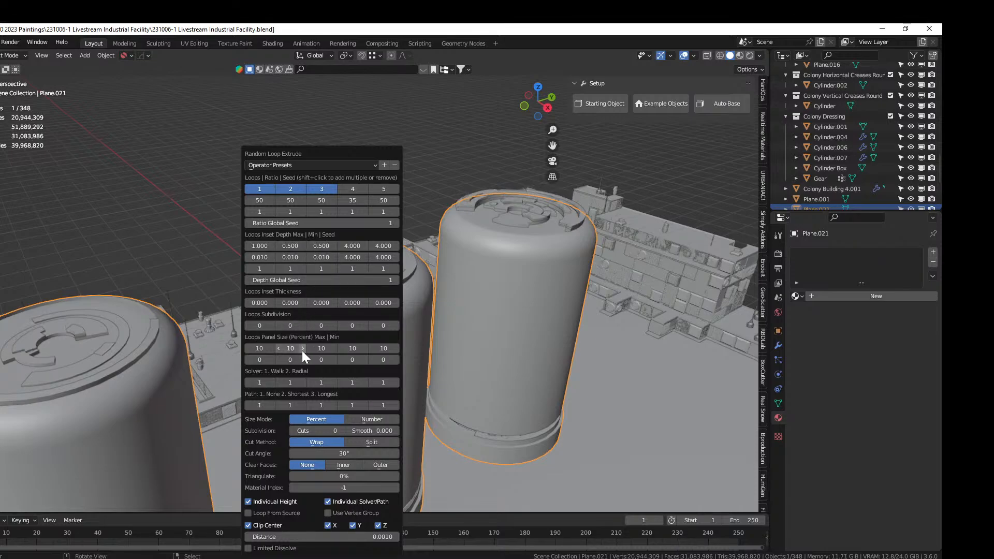
Set the tank-top loop extrude subdivision to 1 cut, then reopen its settings and move them clear of the tanks
left_click(341, 429)
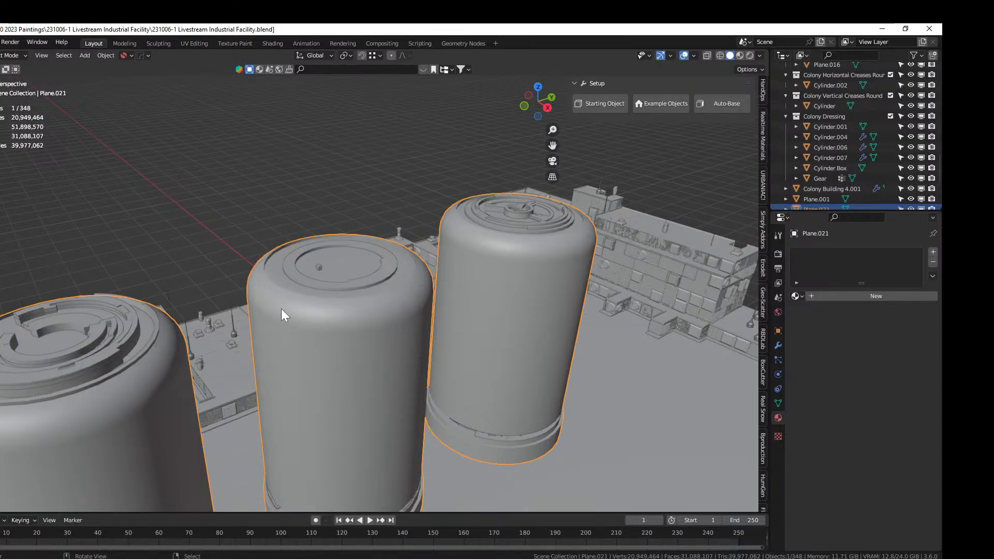
key("F9")
left_click_drag(353, 163, 694, 89)
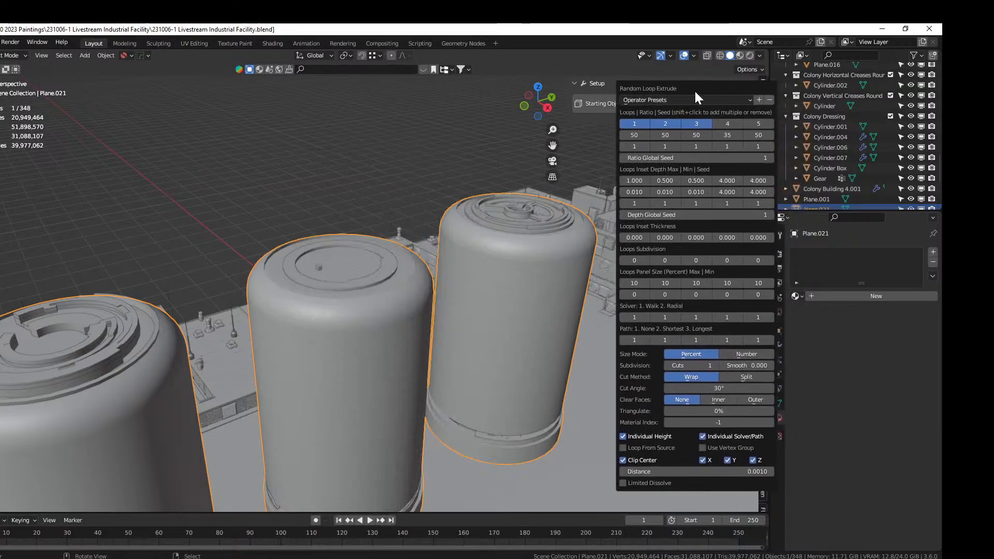
Set the ratio seeds of loops 2 and 3 to 3 and raise loop 1's ratio seed by four for the tank-top panels
left_click(678, 146)
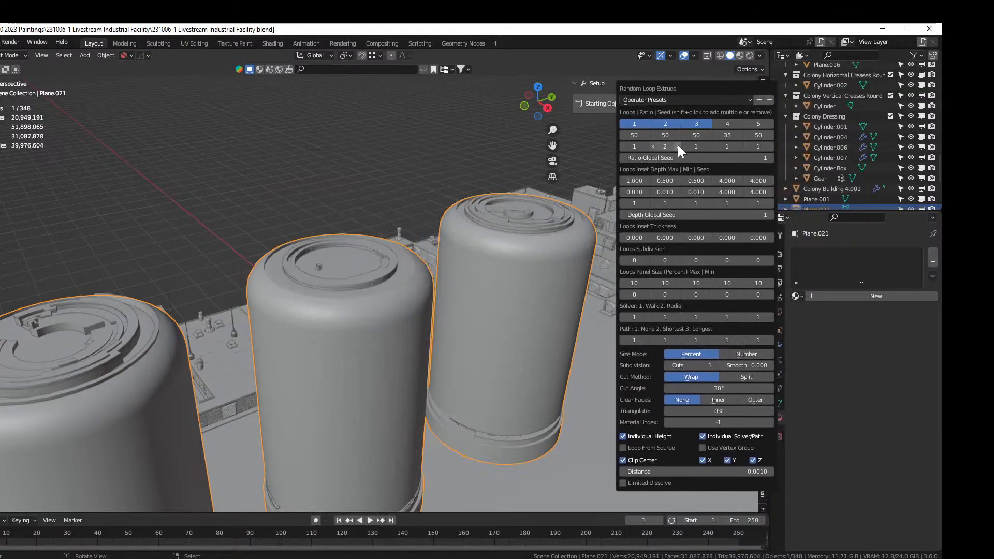
left_click(677, 145)
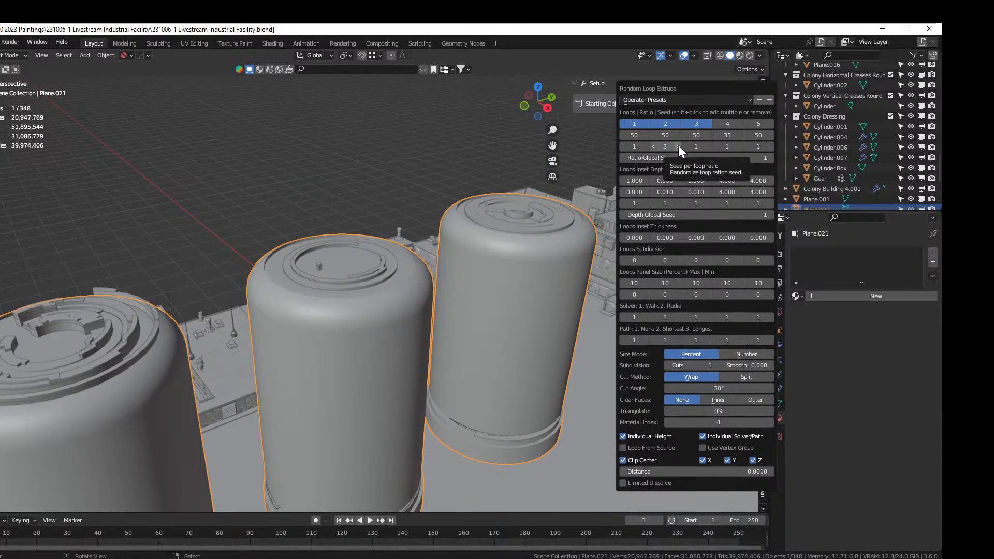
left_click(706, 146)
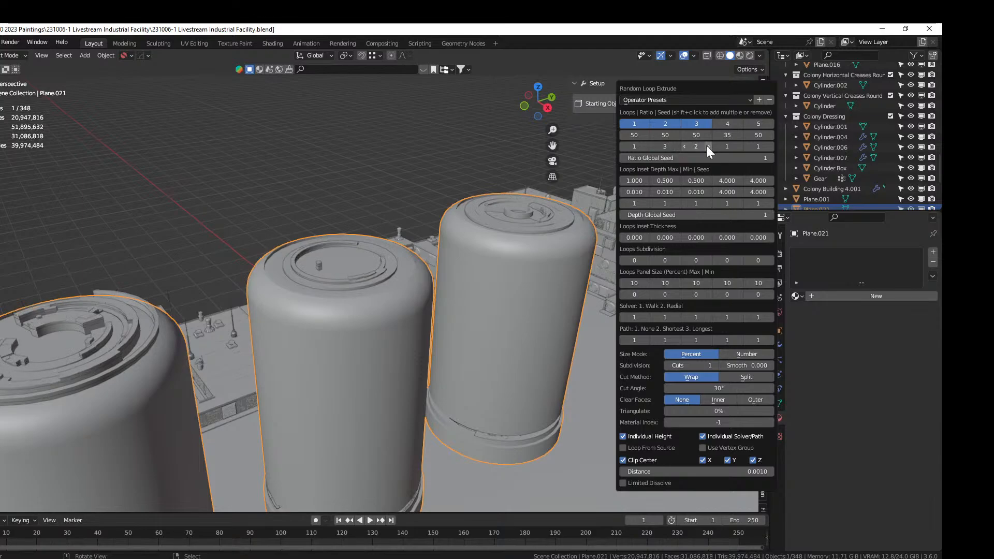
left_click(706, 146)
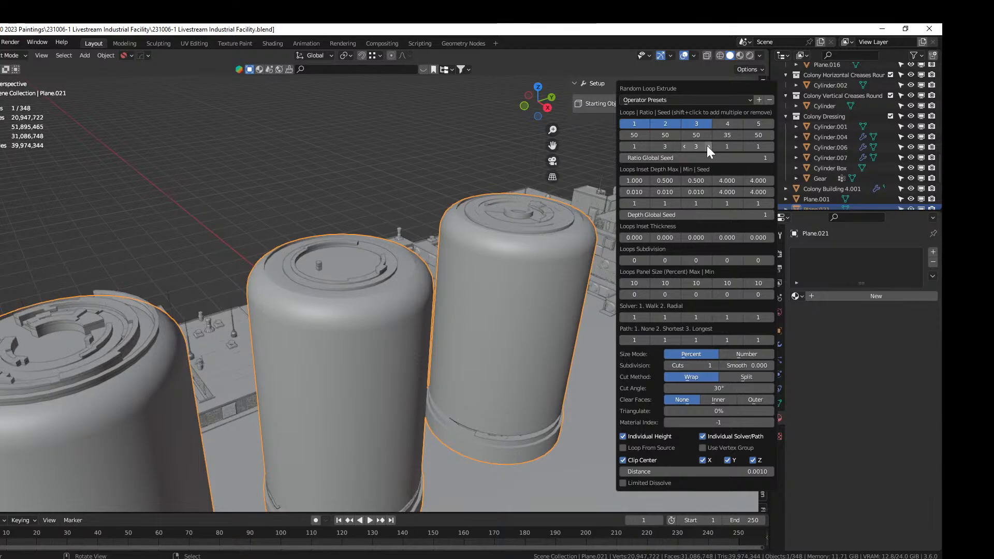
left_click(645, 147)
left_click(645, 147)
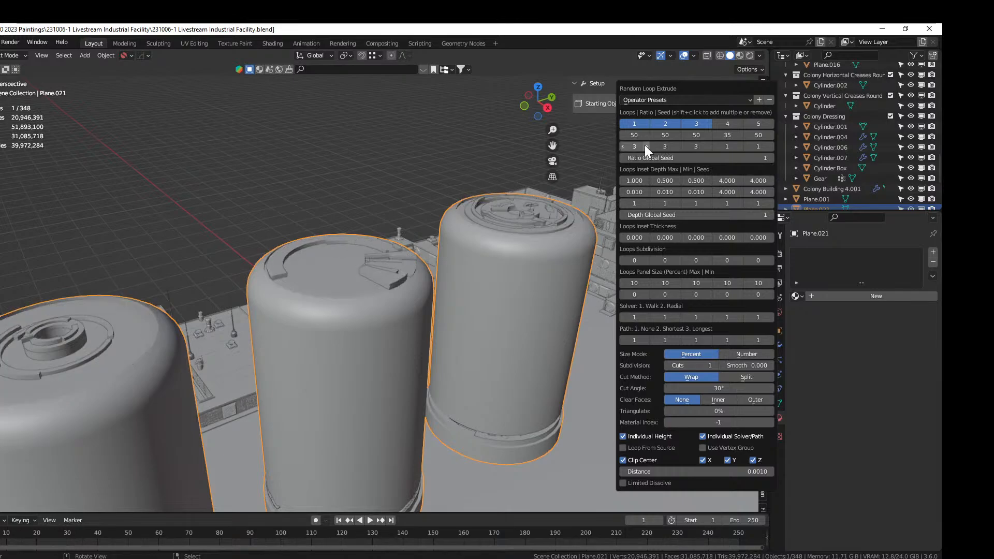
left_click(644, 147)
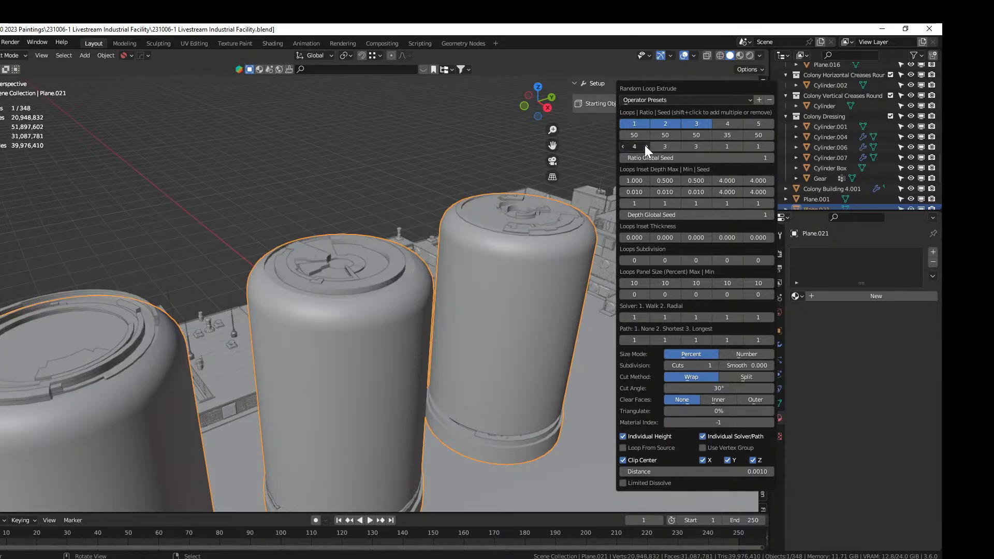
left_click(645, 147)
Deselect the finished tanks and save the file
middle_click_drag(368, 130, 395, 117)
left_click(355, 102)
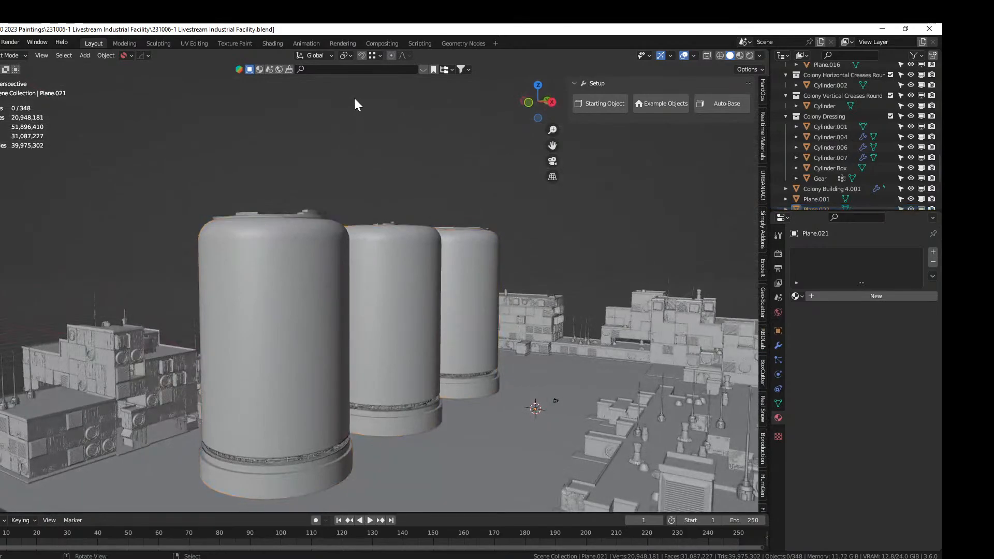
key("ctrl+s")
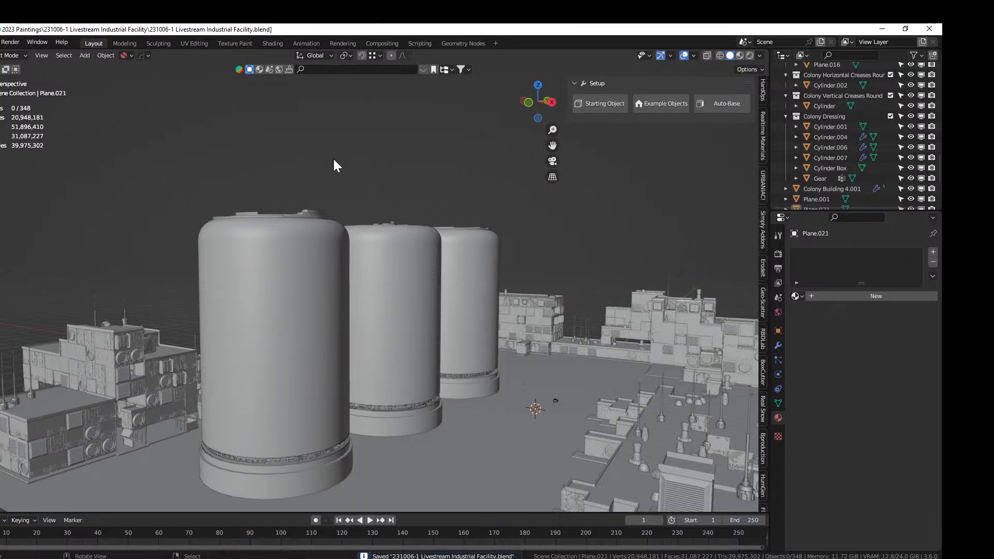
Select the full row of ground-plane faces running alongside the three tanks in face select mode
middle_click_drag(333, 157, 218, 214)
scroll(234, 207, "up", 5)
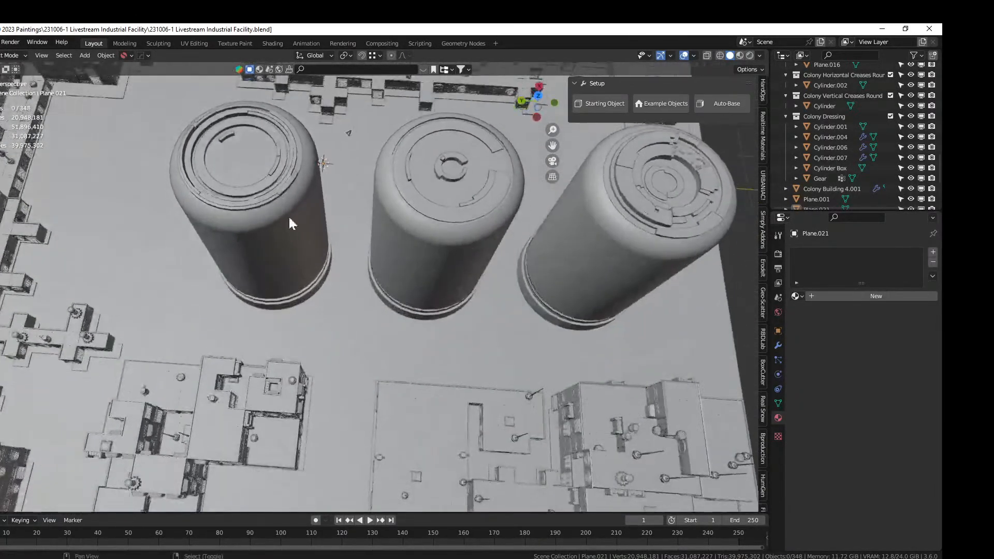
middle_click_drag(289, 224, 312, 243)
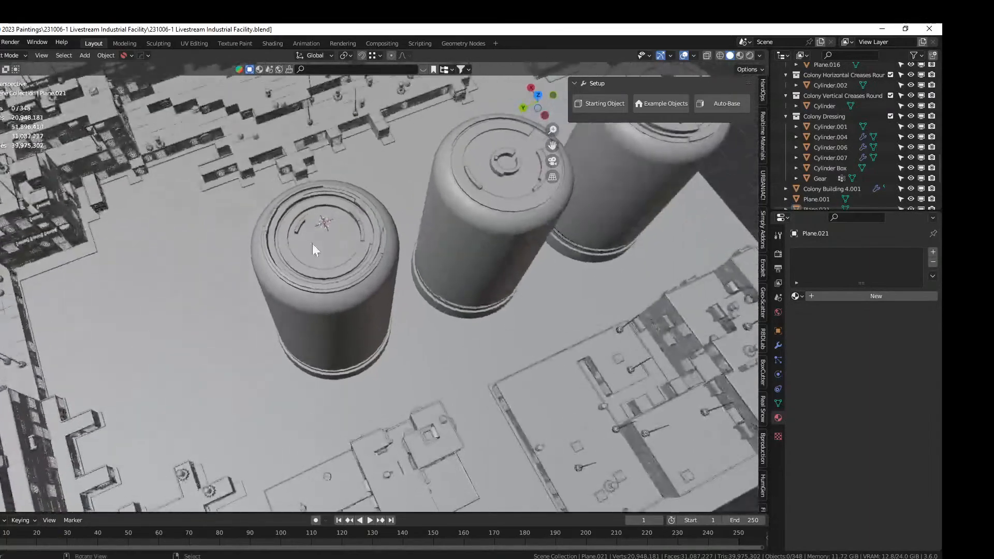
left_click(204, 250)
key("Tab")
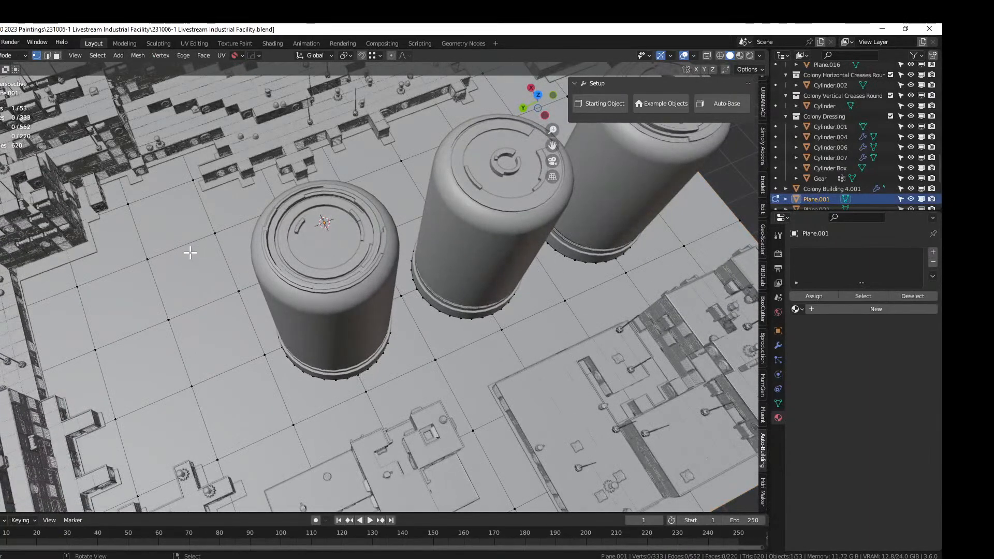
key("3")
middle_click_drag(188, 250, 217, 270)
scroll(217, 270, "down", 2)
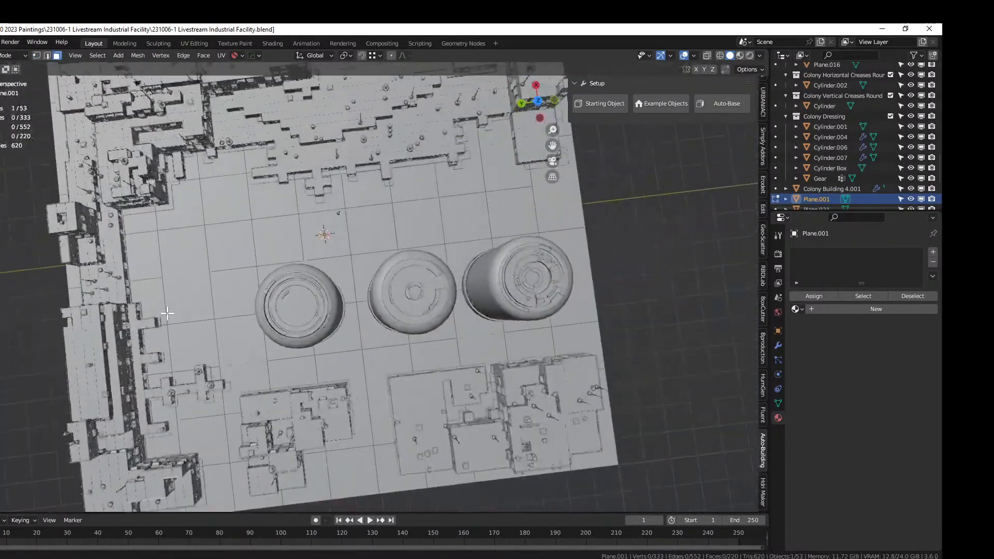
left_click(139, 253)
left_click(557, 211, "ctrl")
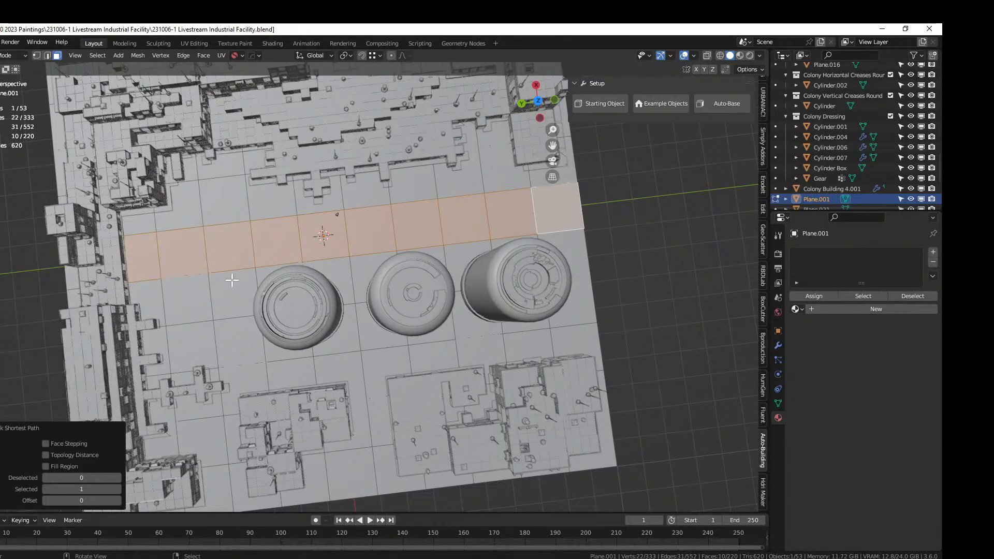
Add the adjoining ground faces as side branches near both ends of the row, undo the last added face, and return to Object Mode
left_click(195, 287, "shift")
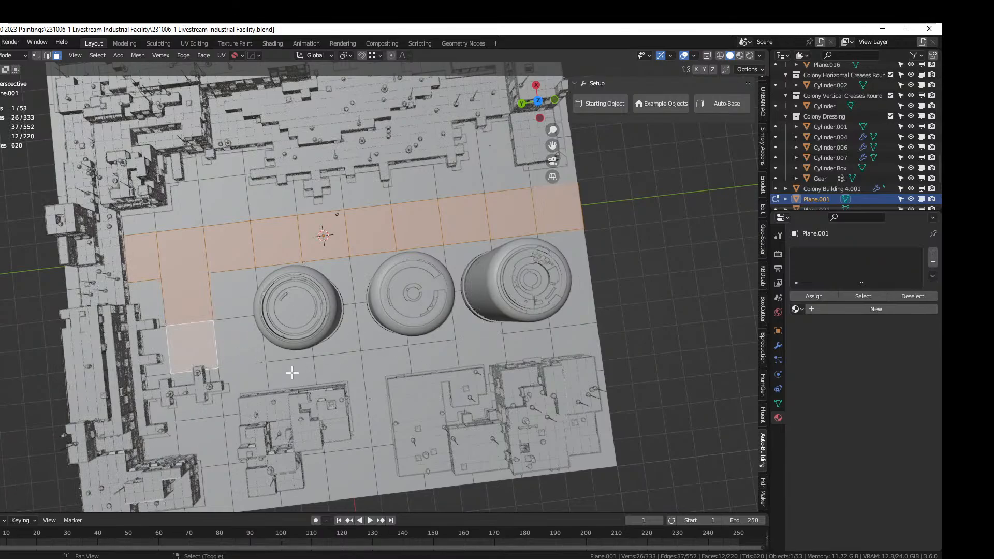
middle_click_drag(286, 364, 171, 352)
left_click(454, 187, "shift")
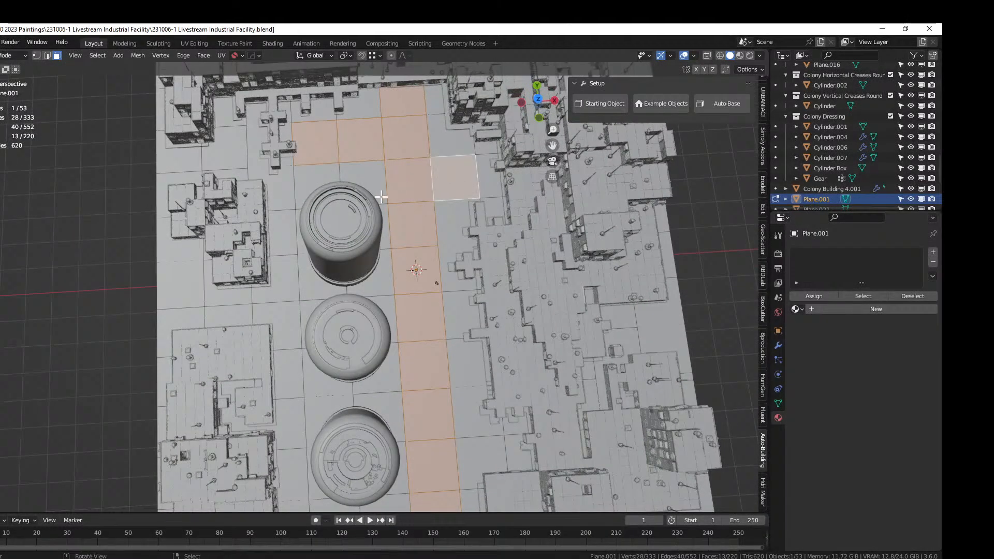
scroll(390, 261, "down", 3)
left_click(367, 428, "shift")
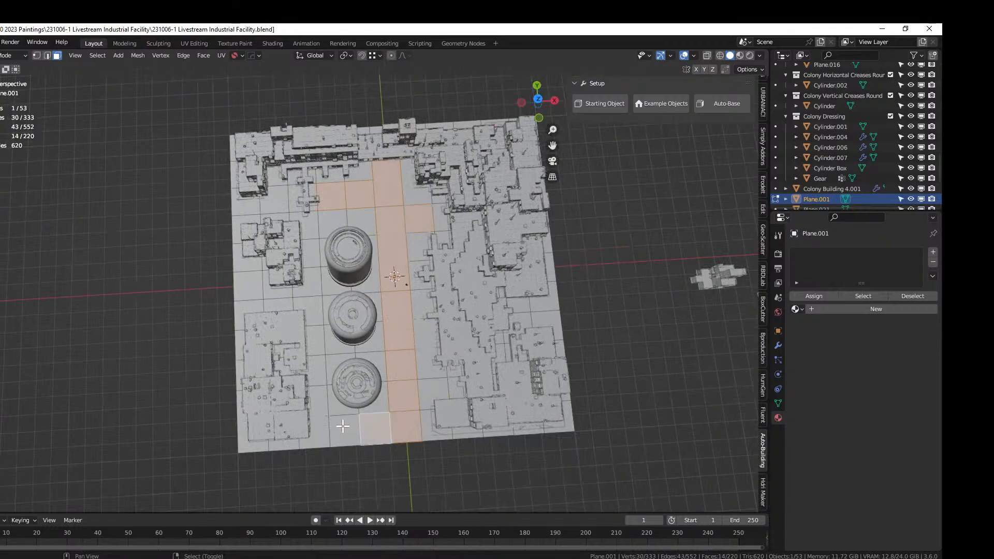
left_click(344, 430, "shift")
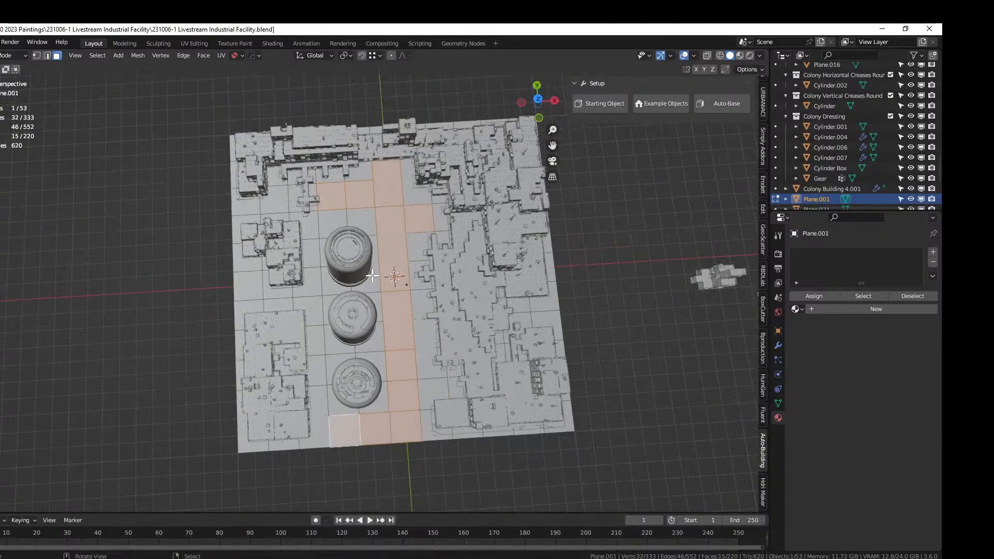
key("ctrl+z")
middle_click_drag(394, 216, 384, 230)
scroll(409, 282, "up", 4)
key("Tab")
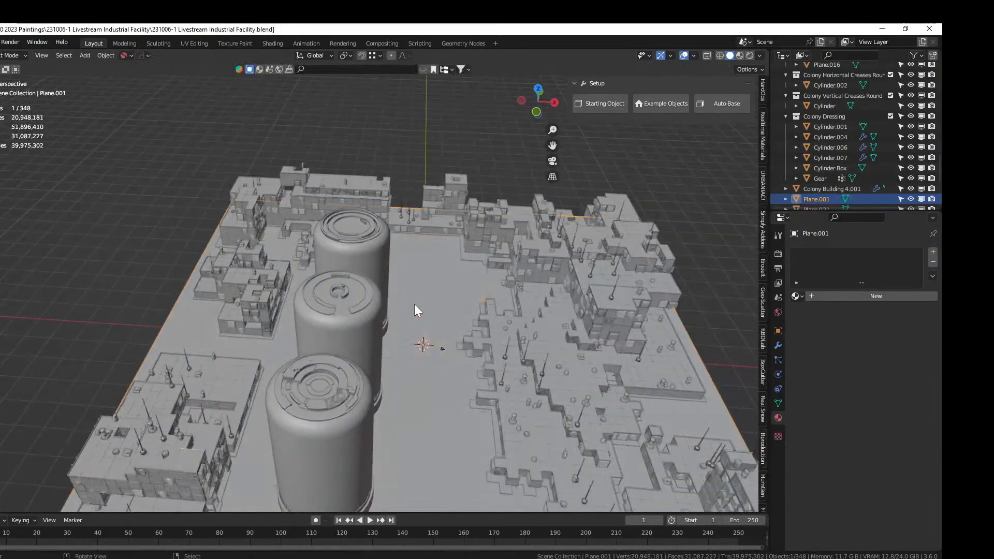
Apply Random Panels to the selected ground faces with 2 subdivision cuts
middle_click_drag(414, 303, 410, 225, "shift")
scroll(408, 268, "up", 3)
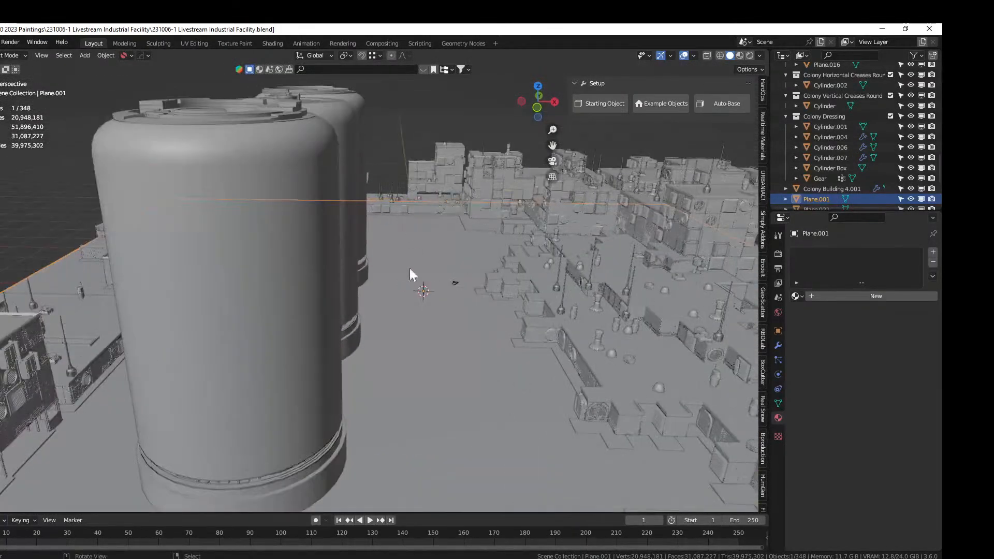
middle_click_drag(409, 268, 415, 172, "shift")
key("shift+q")
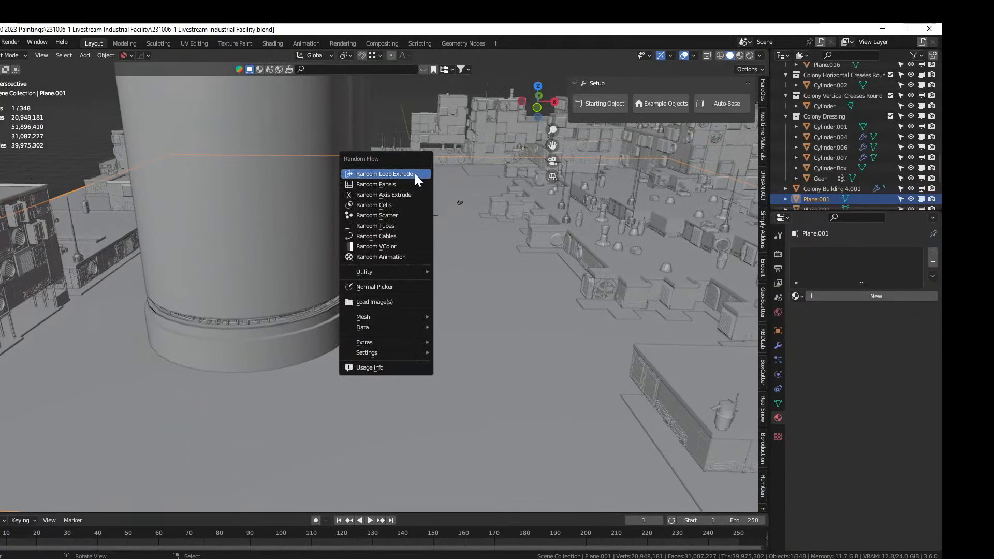
left_click(402, 188)
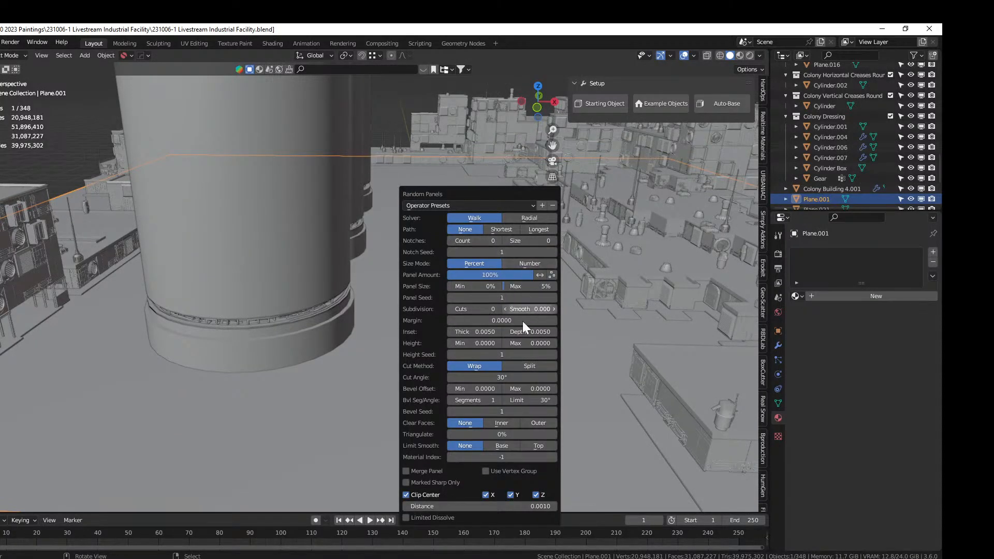
left_click(498, 307)
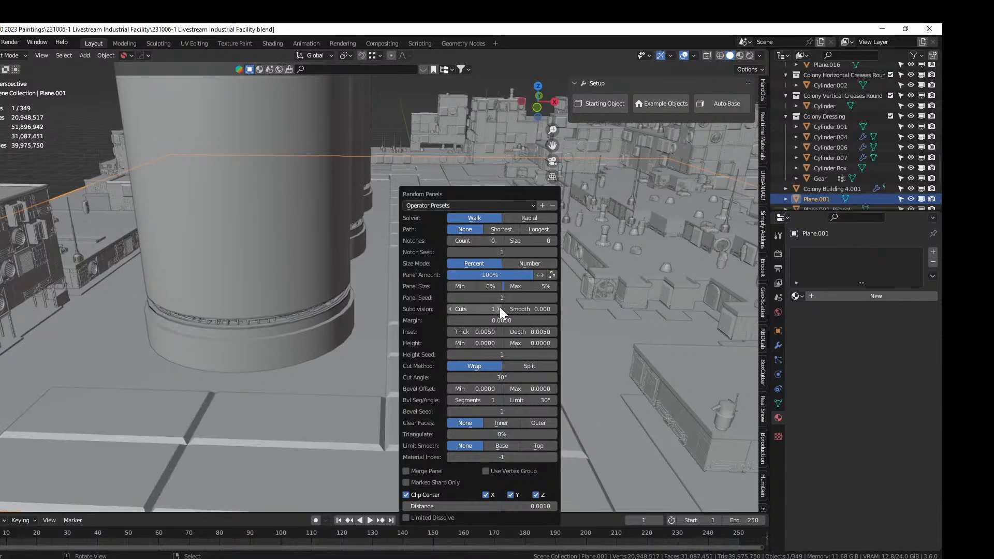
left_click(499, 306)
middle_click_drag(164, 314, 334, 325)
key("F9")
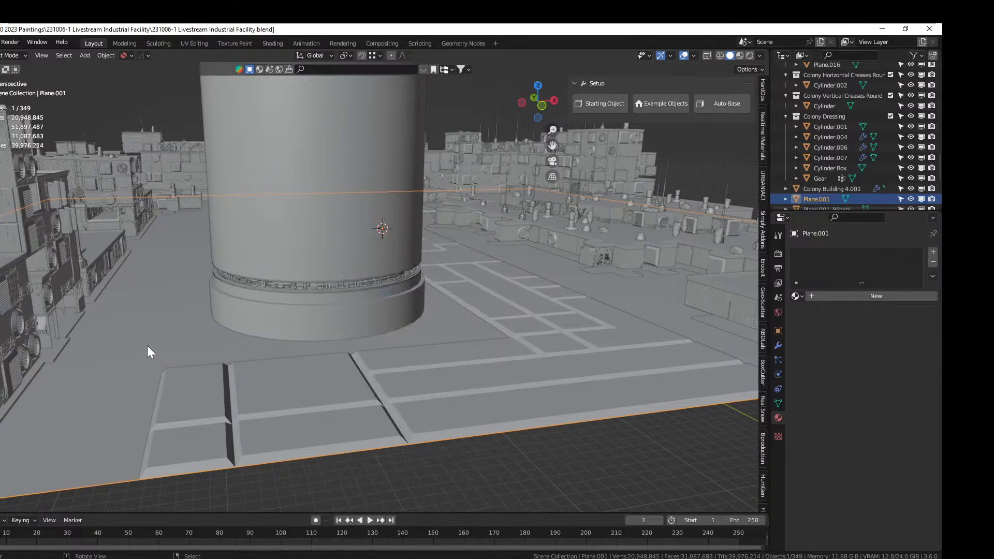
Undo the ground panels, apply the ground plane's scale, and check its face selection in Edit Mode
key("ctrl+z")
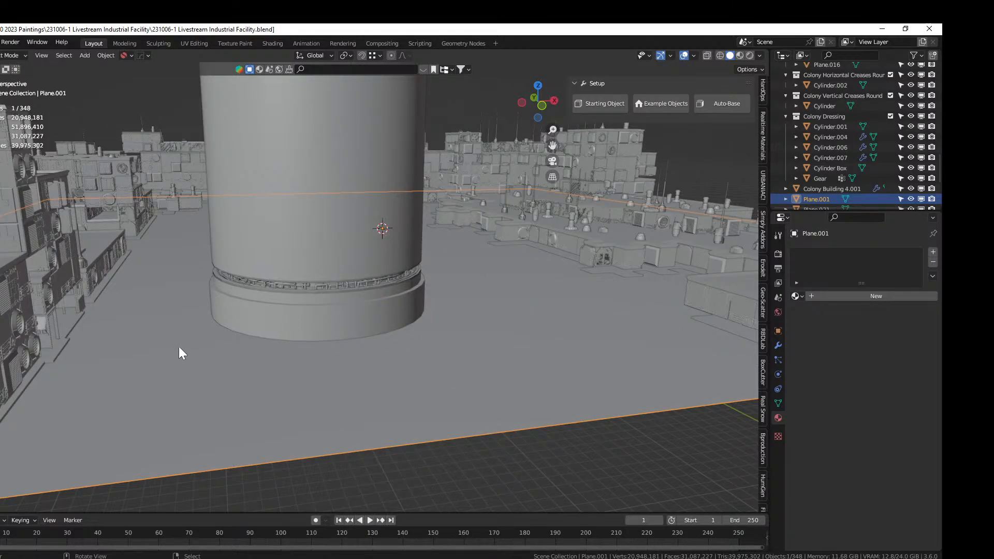
key("ctrl+a")
left_click(152, 350)
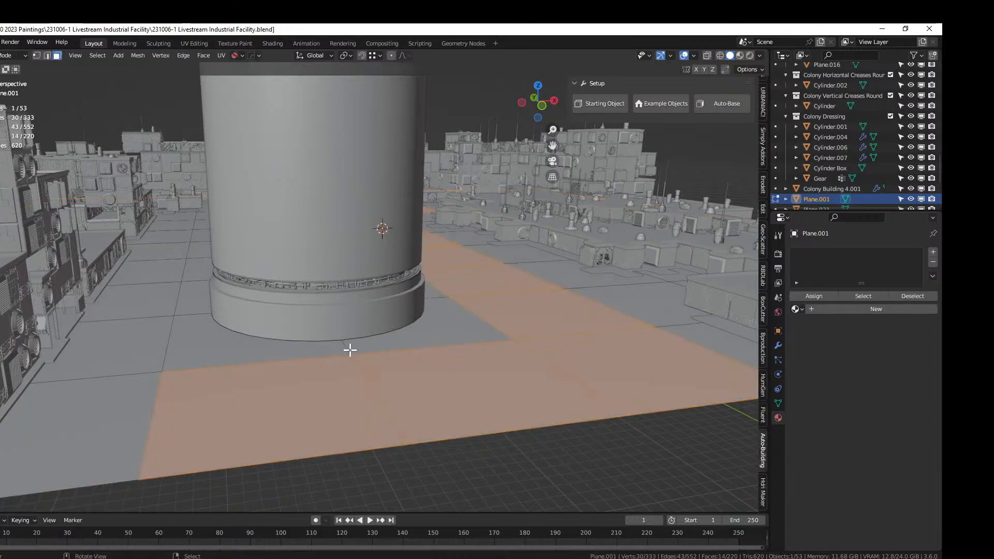
key("Tab")
key("Tab")
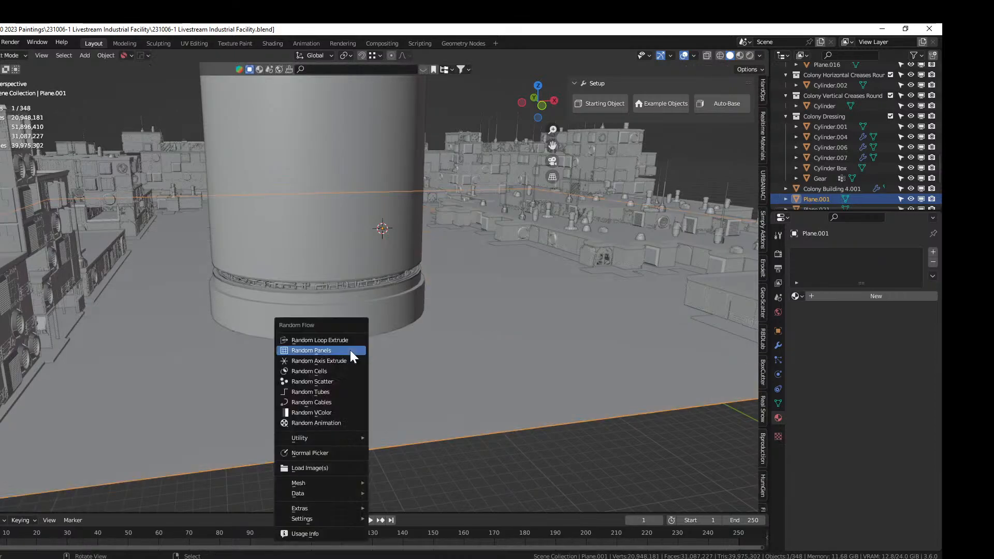
Reapply Random Panels to the selected ground faces with a panel seed of 2 and an inset depth of 0.3
key("ctrl+alt+e")
left_click(351, 351)
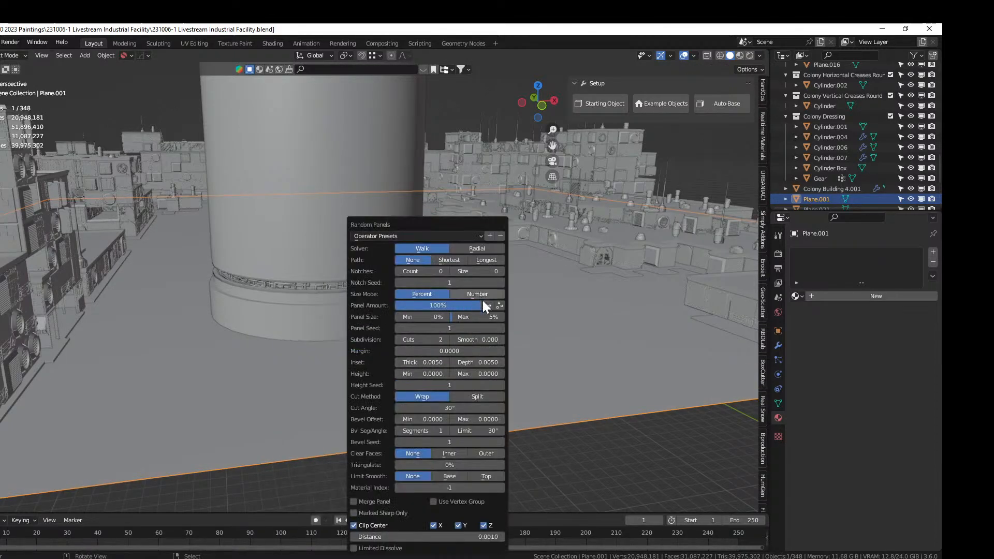
left_click(501, 328)
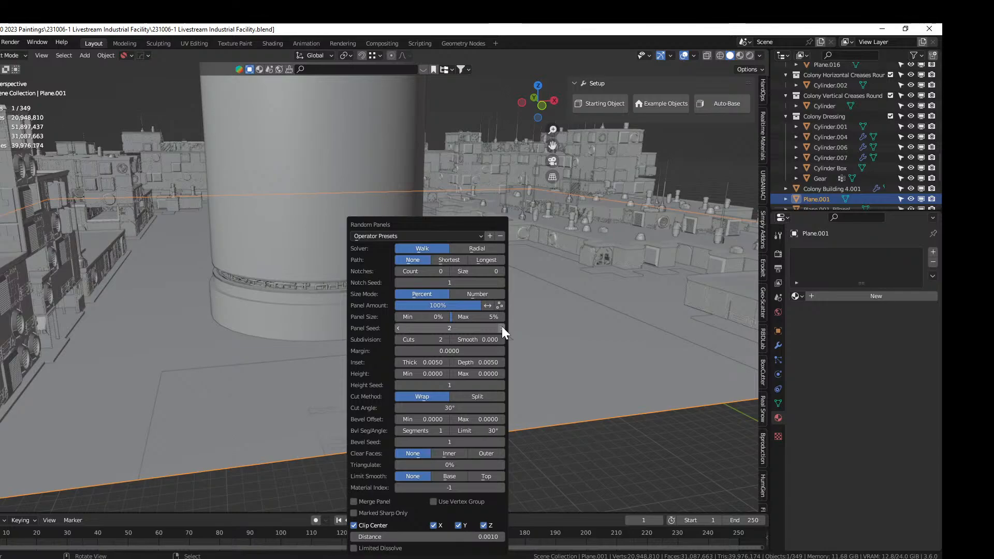
left_click(491, 362)
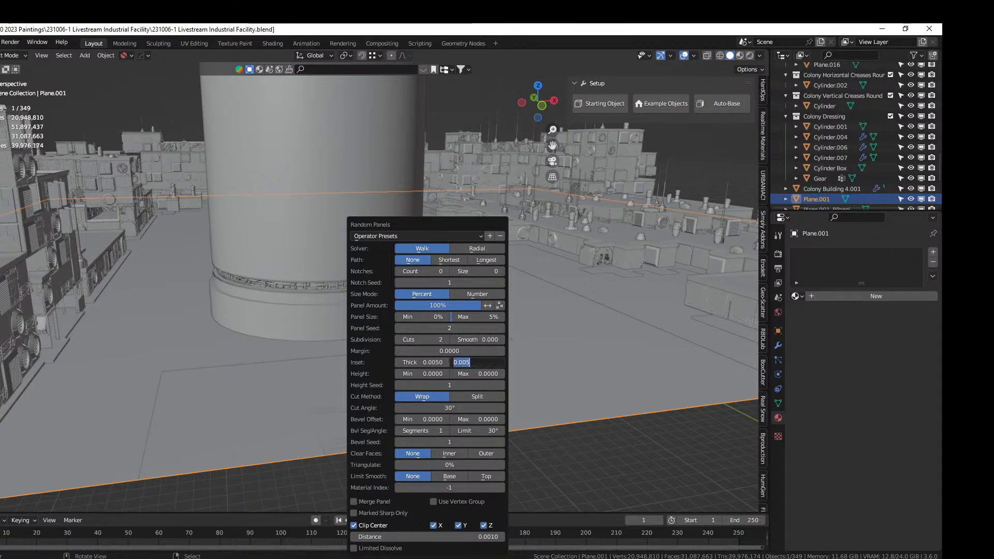
key("BackSpace")
type(".3")
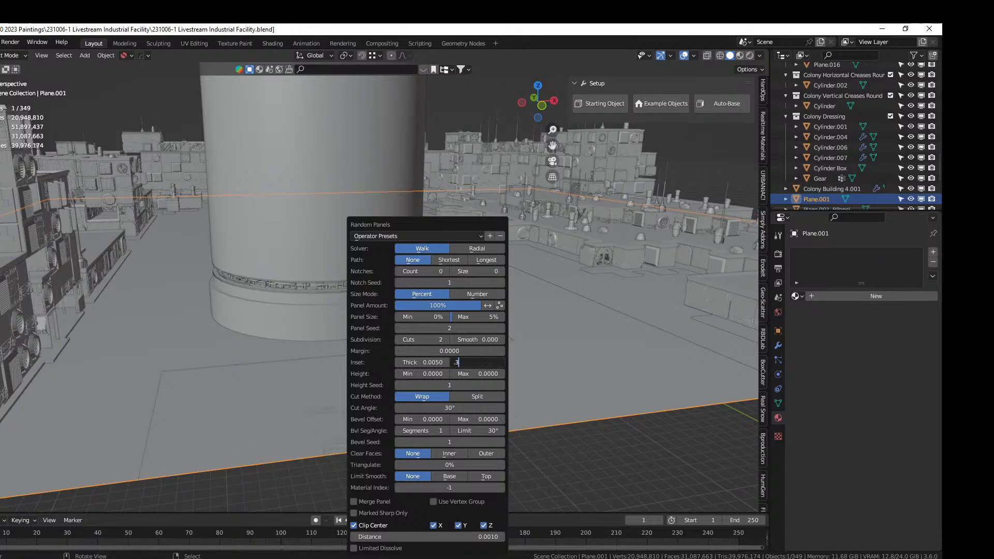
key("Return")
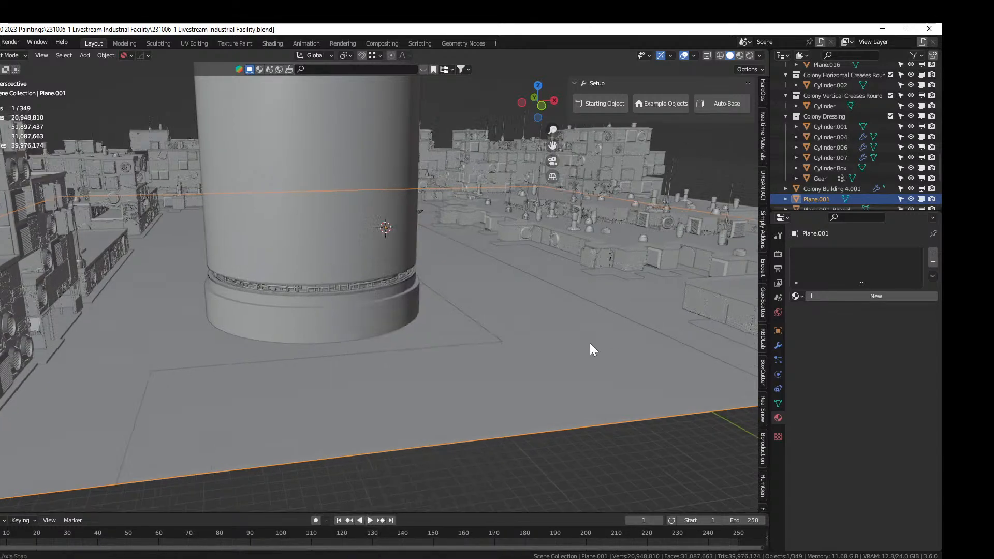
Set the ground panel margin to about 0.921, inspect the raised panels around the tanks, and reopen their settings
middle_click_drag(589, 343, 542, 346)
scroll(479, 395, "up", 4)
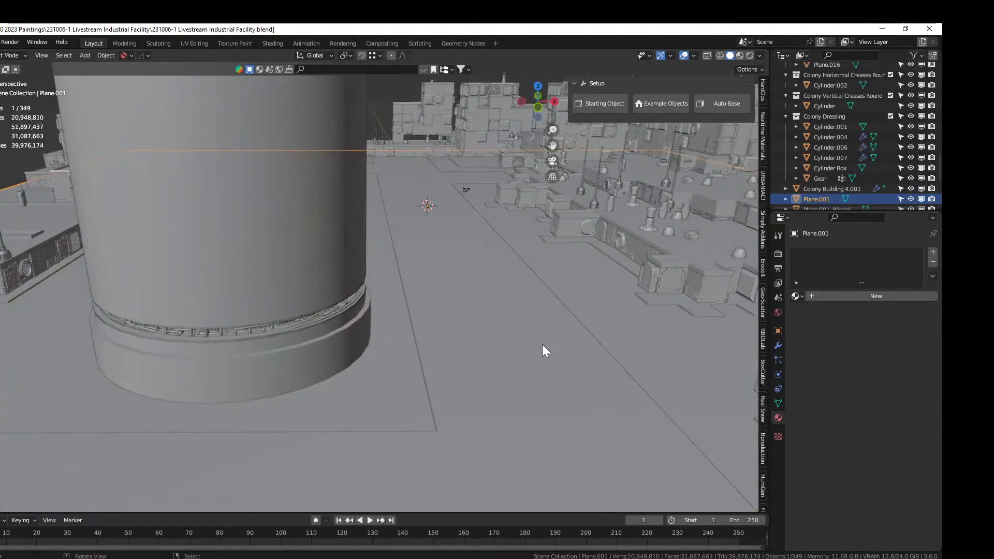
key("F9")
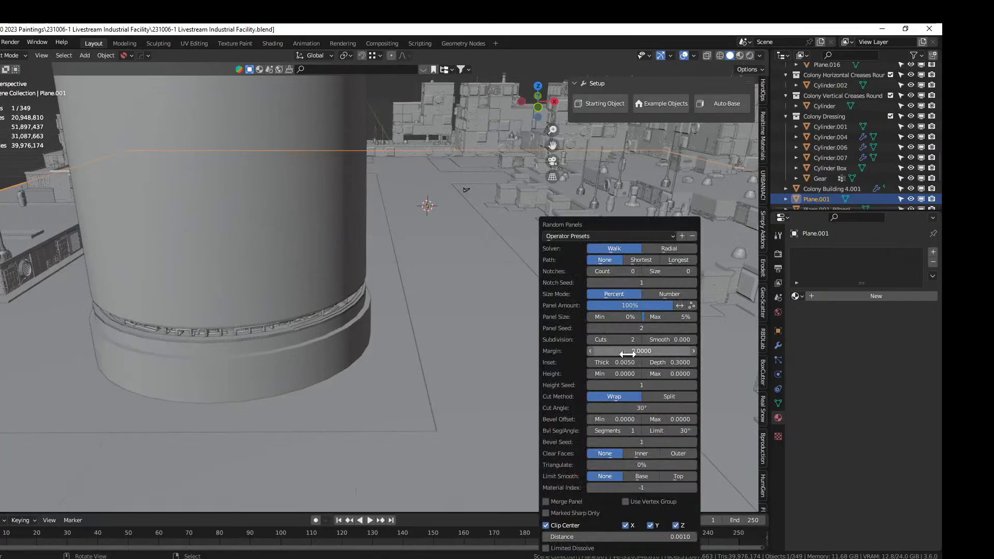
left_click_drag(627, 354, 983, 354)
middle_click_drag(554, 303, 725, 321)
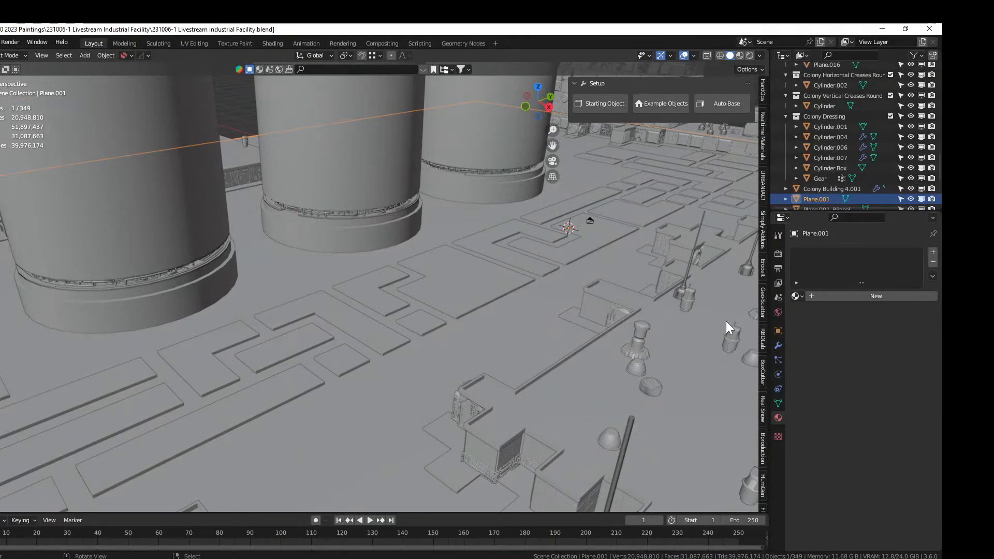
middle_click_drag(389, 372, 418, 351)
key("F9")
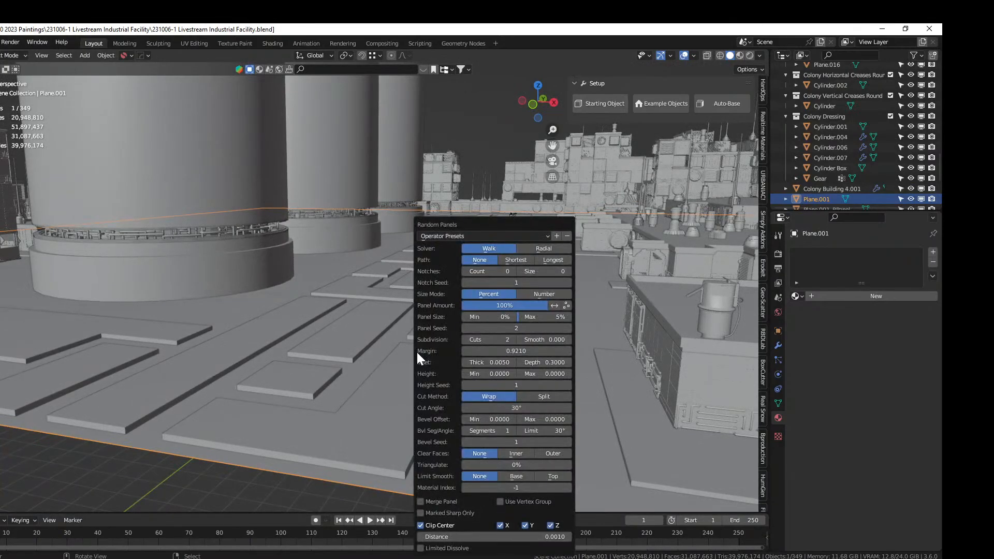
Set the ground panels' inset thickness to 0.3 and inspect the sloped panel edges around the tanks
left_click_drag(487, 362, 520, 362, "shift")
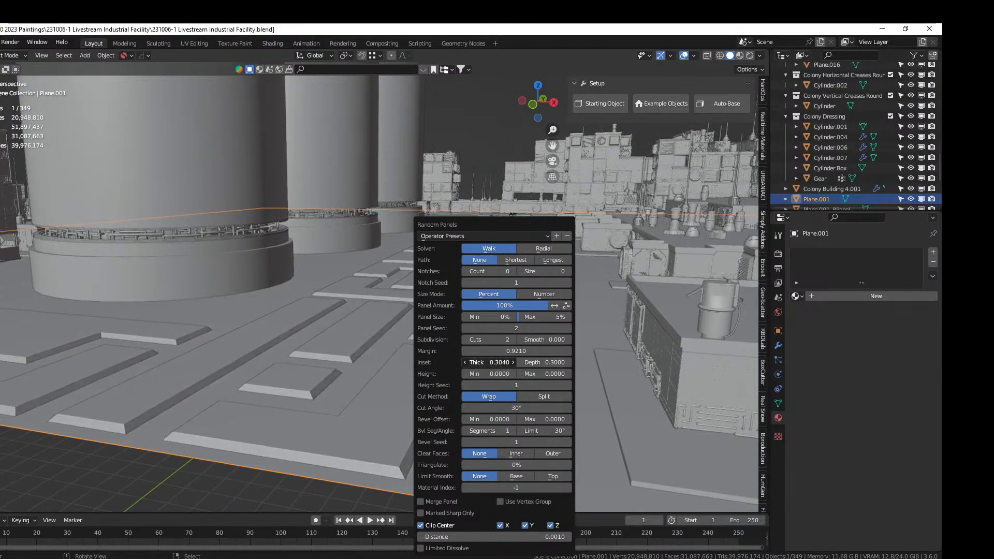
left_click(487, 363)
type(".304")
key("Return")
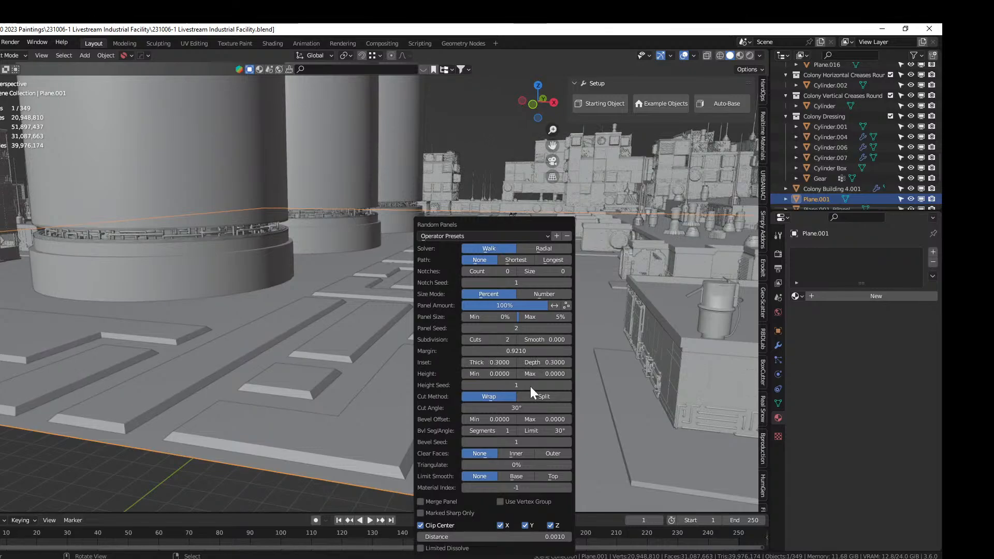
middle_click_drag(508, 332, 173, 315)
scroll(364, 359, "down", 5)
scroll(266, 325, "up", 3)
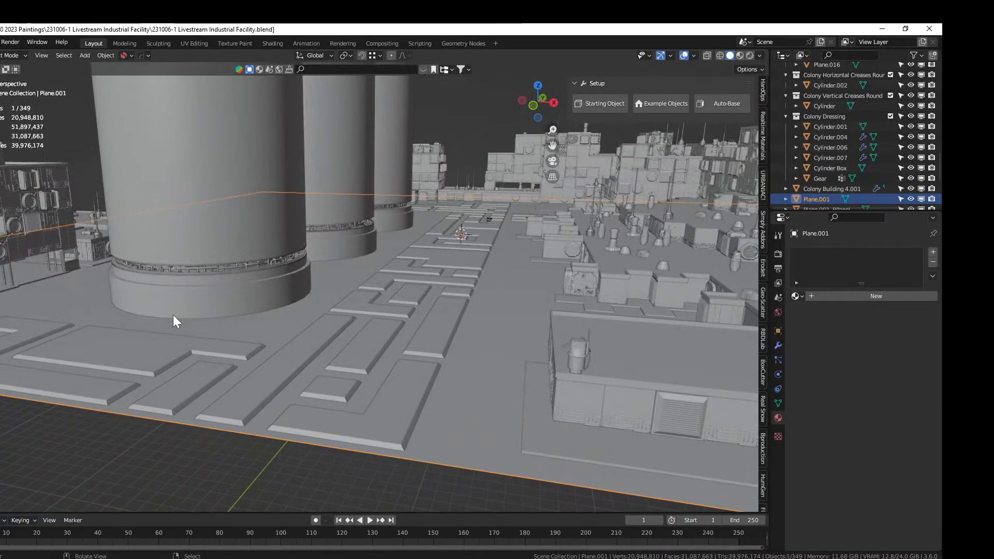
middle_click_drag(210, 340, 247, 353)
key("F9")
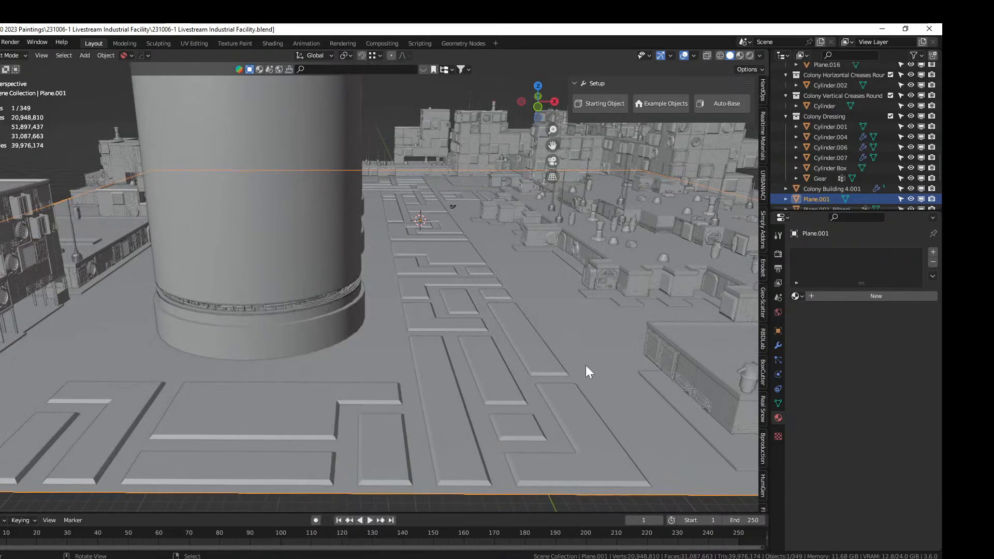
mouse_move(585, 364)
middle_mouse_down()
mouse_move(548, 384)
mouse_move(551, 358)
mouse_move(578, 362)
middle_mouse_up()
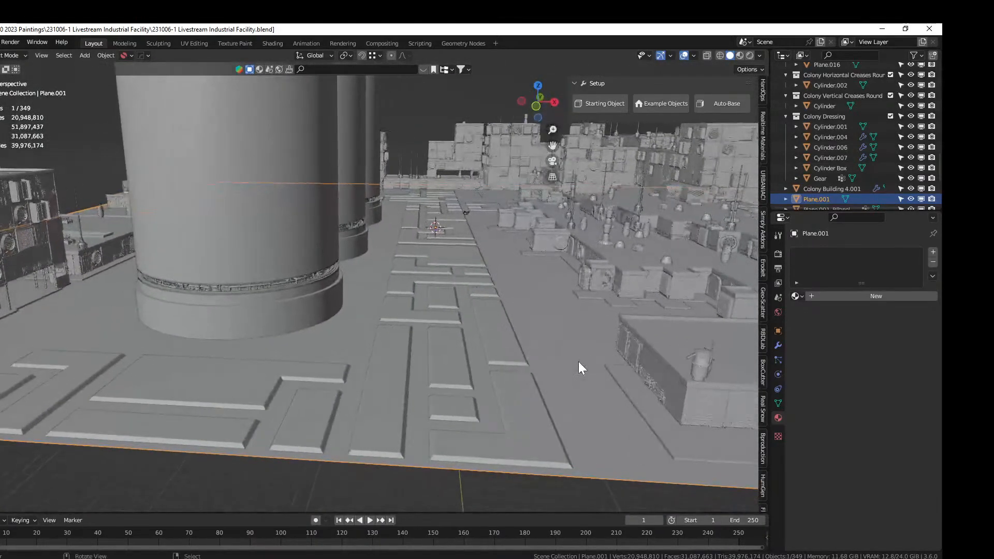
Select all top faces of the ground panel object in Edit Mode by picking one top vertex and selecting similar vertex groups
left_click(392, 370)
key("Tab")
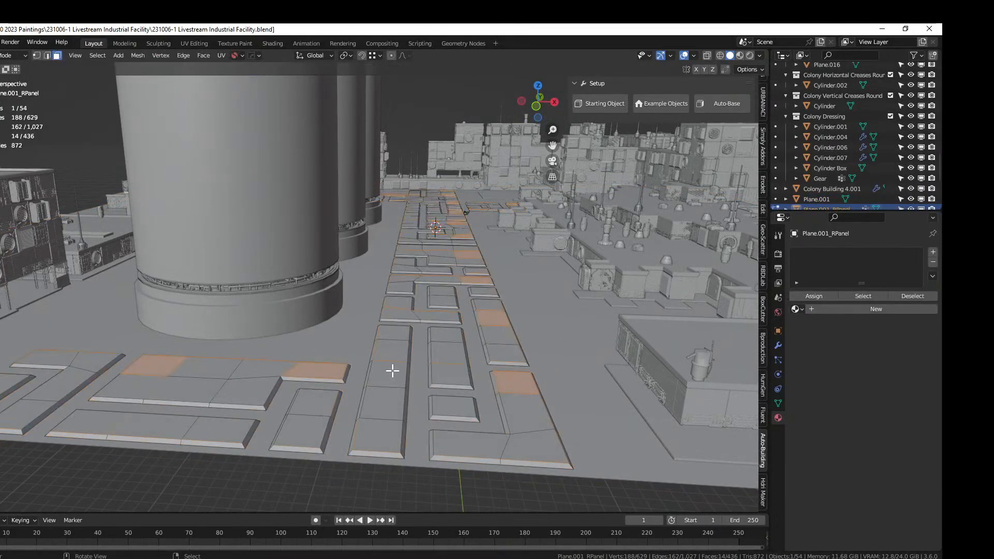
left_click(392, 370)
key("1")
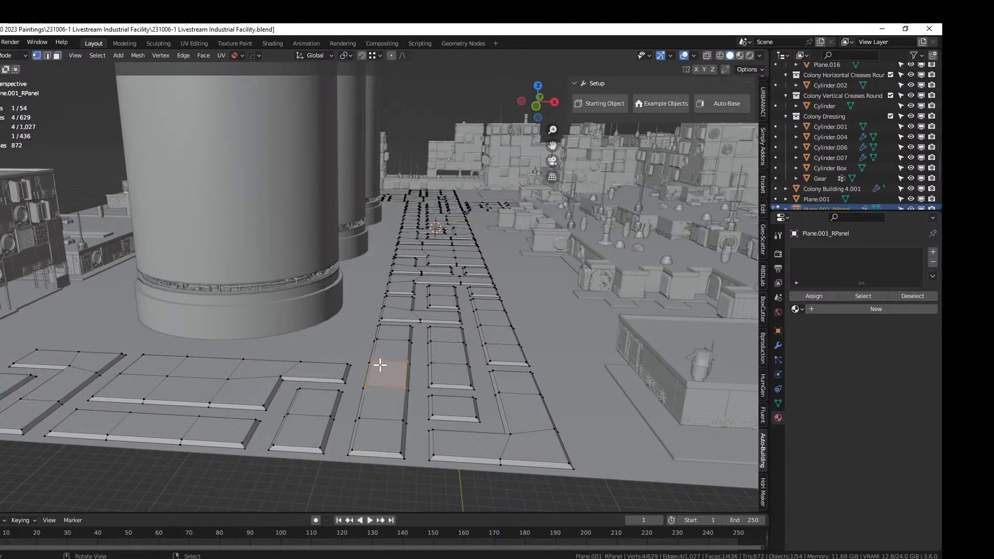
left_click(373, 361)
key("shift+g")
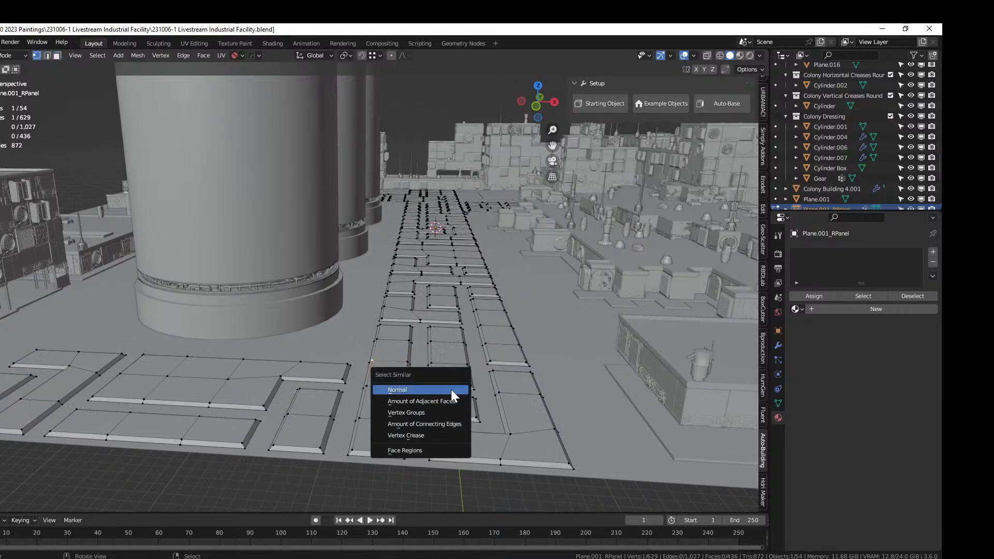
left_click(442, 410)
key("3")
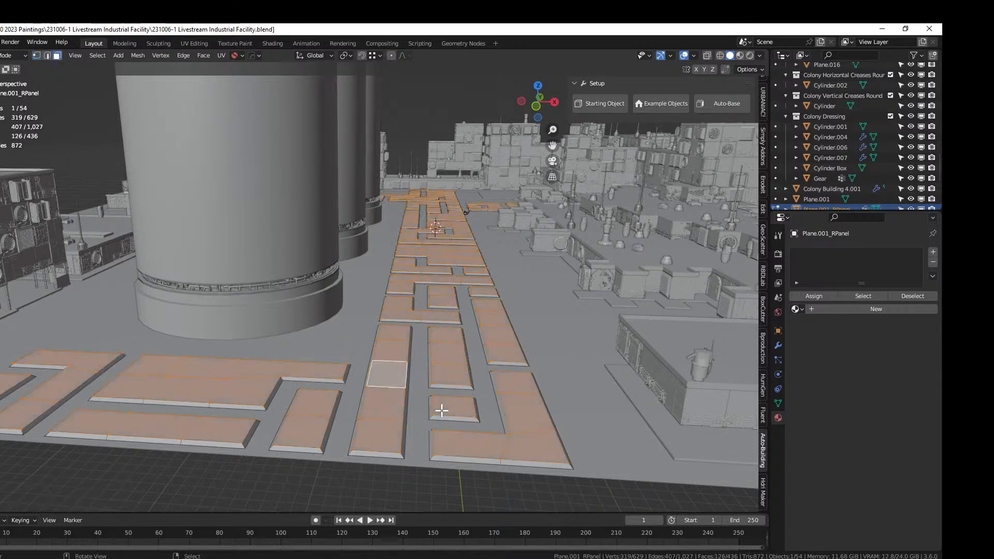
Subdivide the selected top faces of the ground panels with 2 cuts and return to Object Mode
middle_click_drag(441, 410, 402, 417)
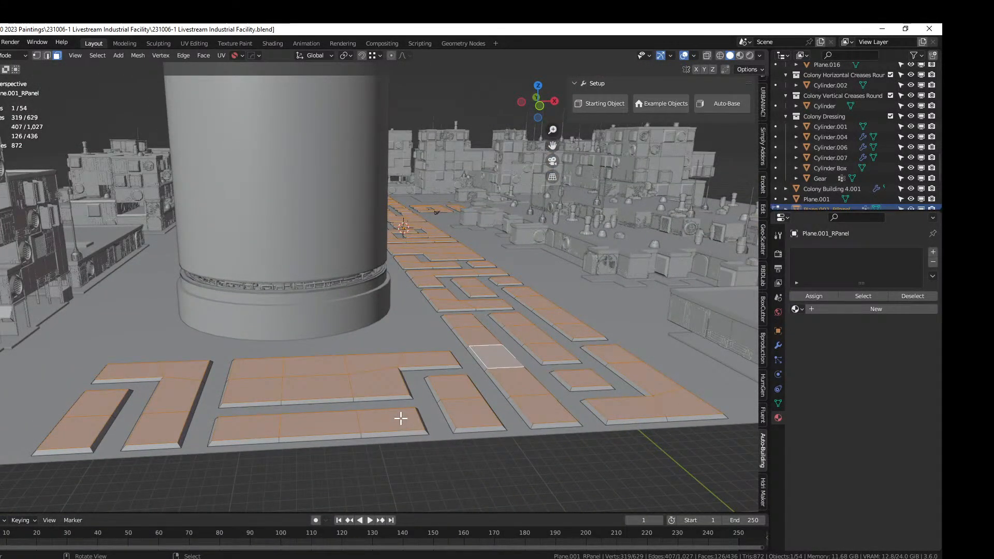
right_click(400, 419)
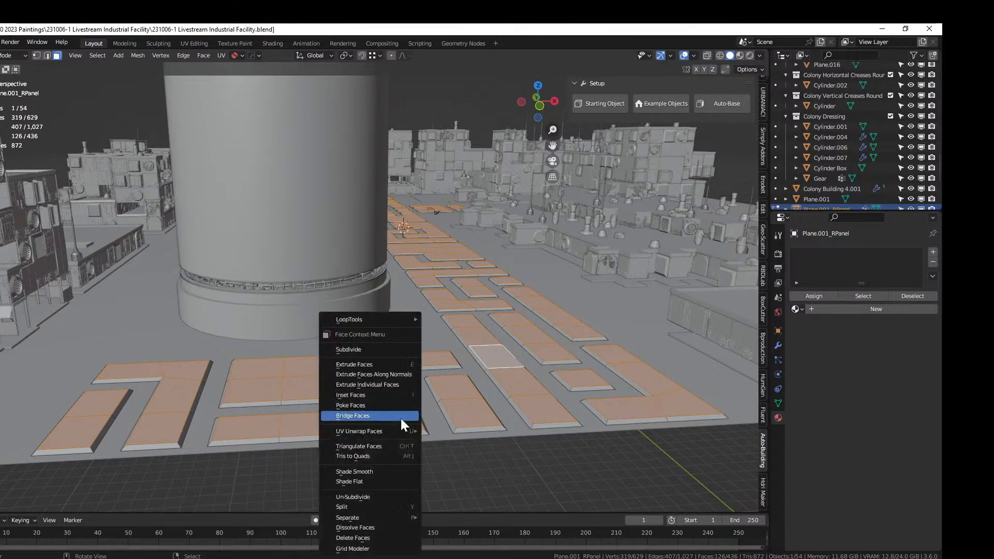
left_click(371, 348)
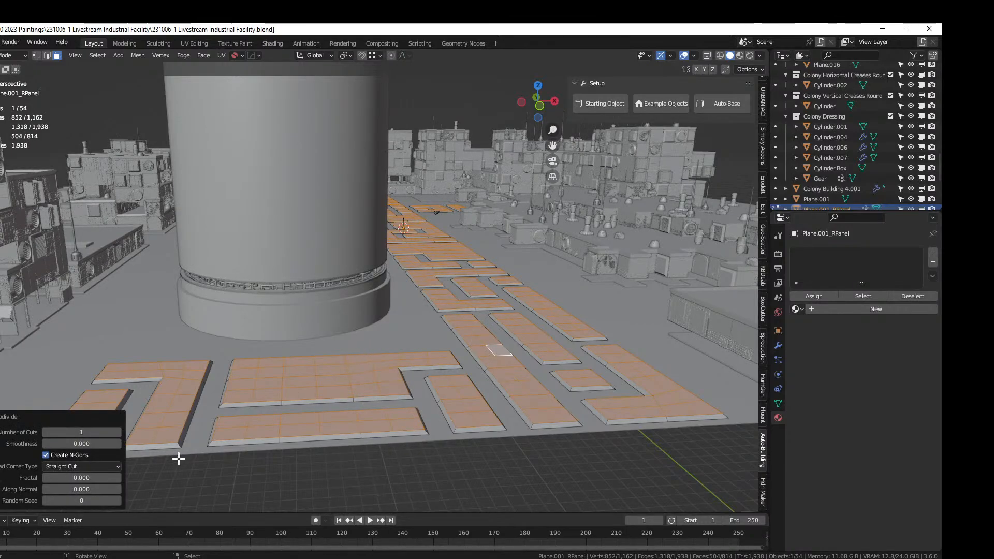
left_click(118, 433)
mouse_move(322, 417)
middle_mouse_down()
mouse_move(298, 444)
mouse_move(304, 410)
middle_mouse_up()
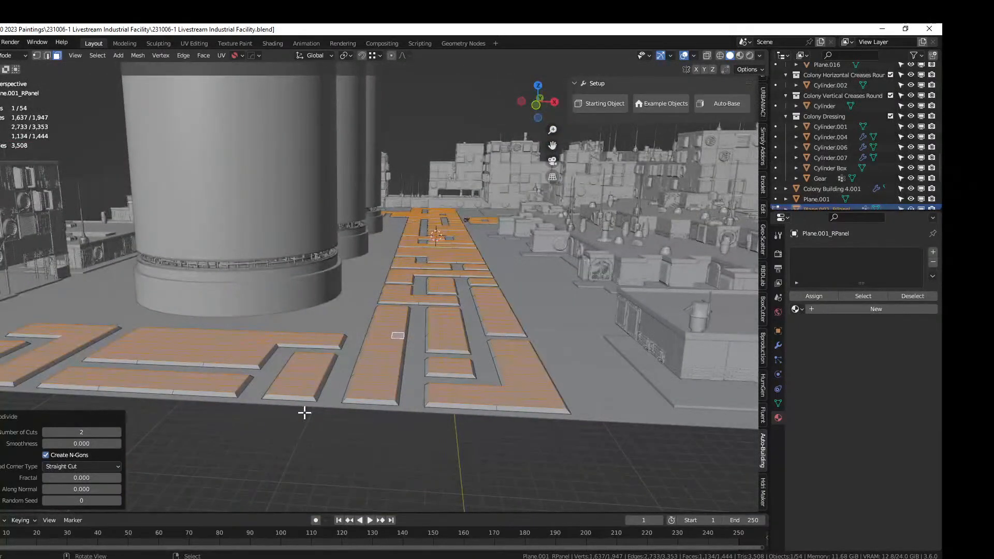
key("Tab")
Run Plate Insets on the ground panels and set the plating seed to 2
key("ctrl+alt+x")
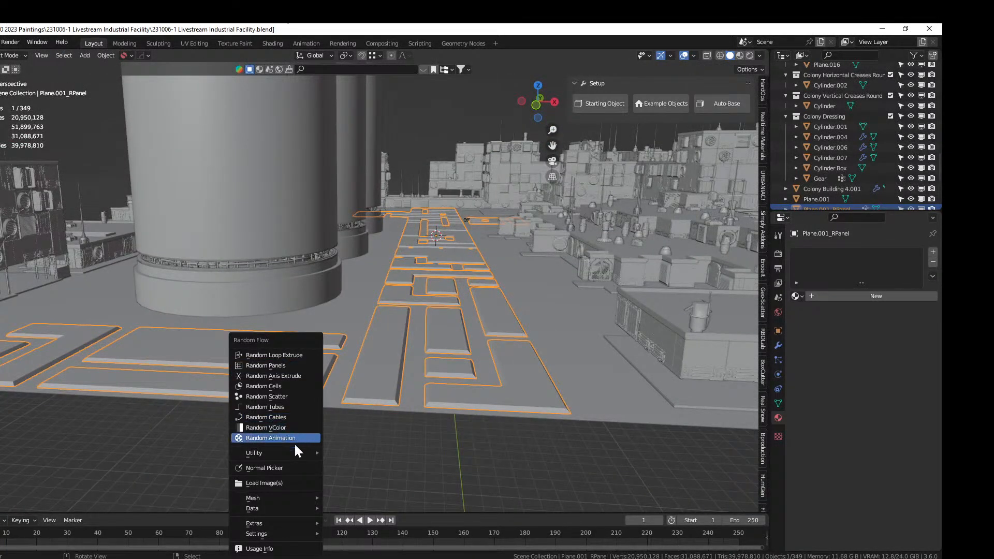
mouse_move(294, 451)
left_click(386, 484)
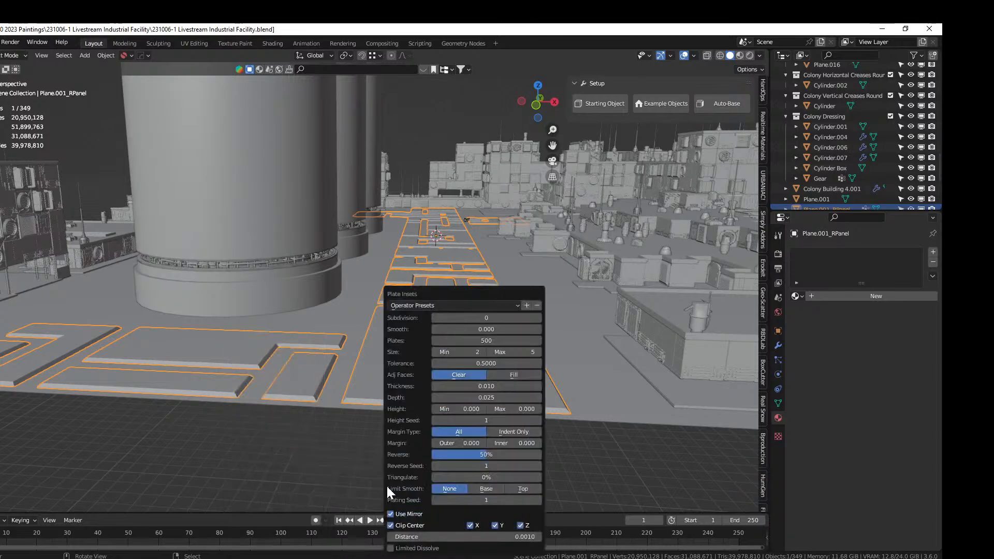
left_click_drag(488, 300, 709, 213)
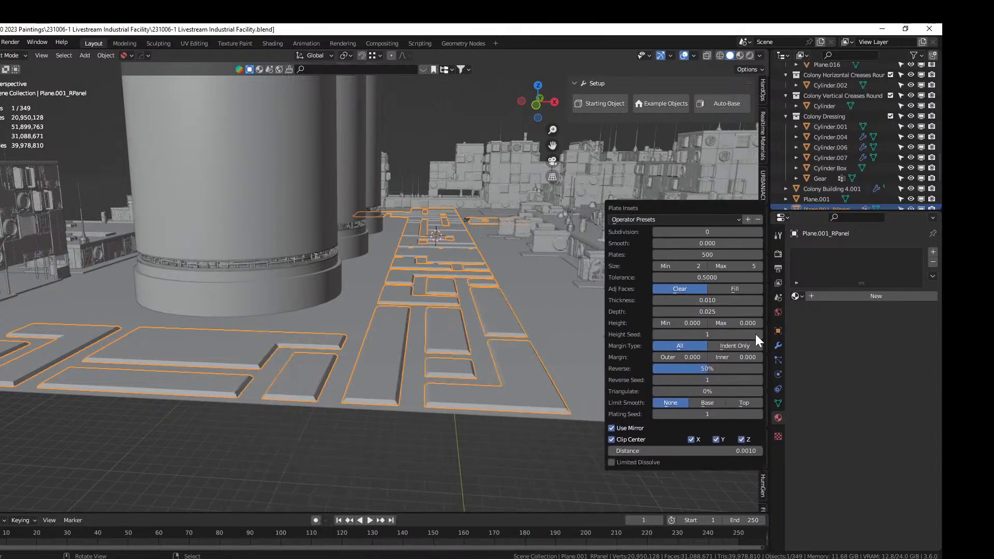
left_click(759, 414)
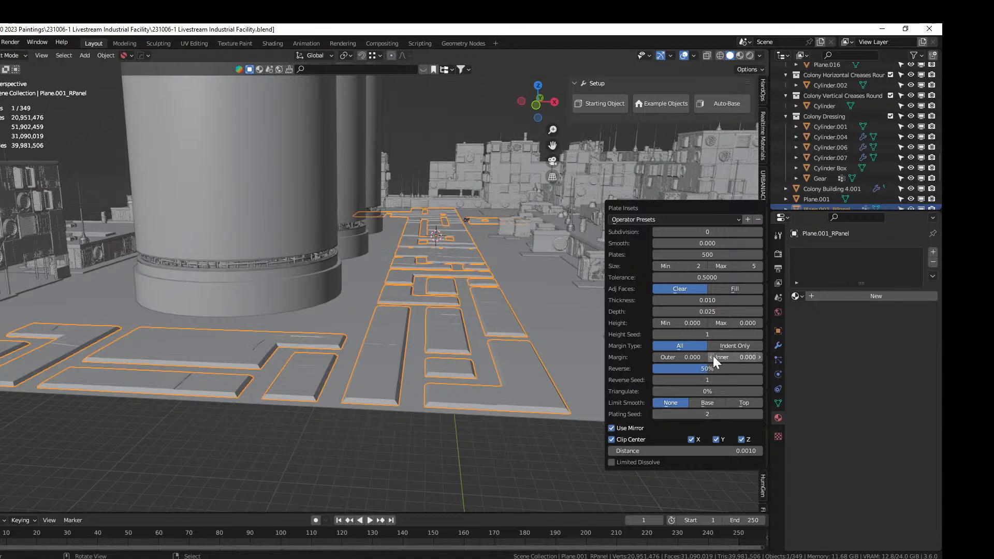
Set the plate inset depth to 0.15 and inspect the plates on the ground panels up close
left_click(699, 311)
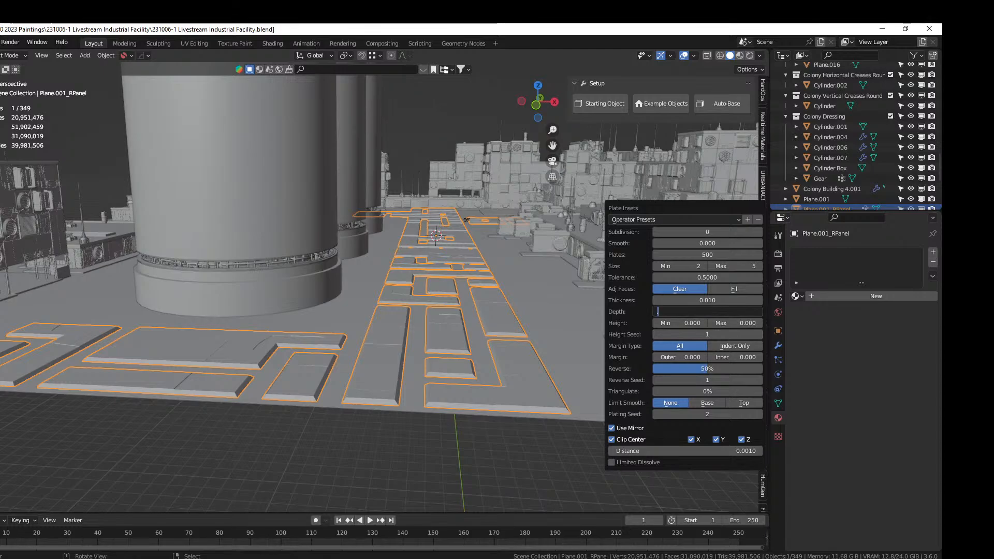
type(".15")
key("Return")
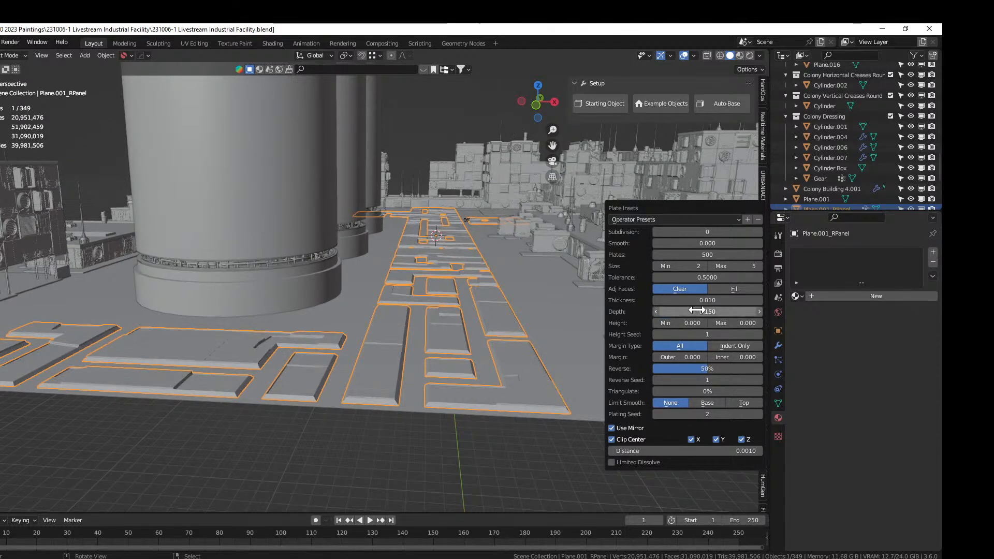
middle_click_drag(339, 351, 362, 325)
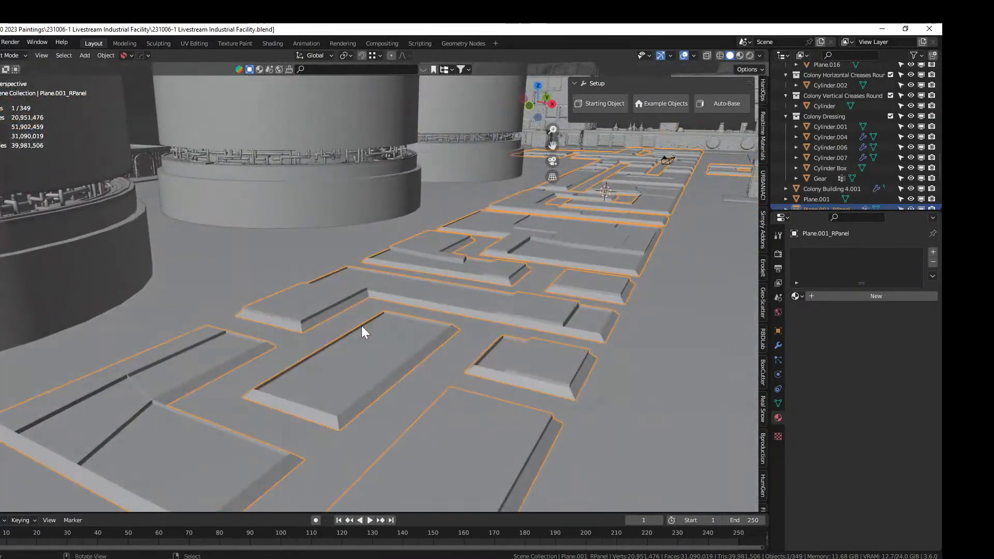
Set the plate inset margins to 0.18 outer and about 0.072 inner, and save the file
key("F9")
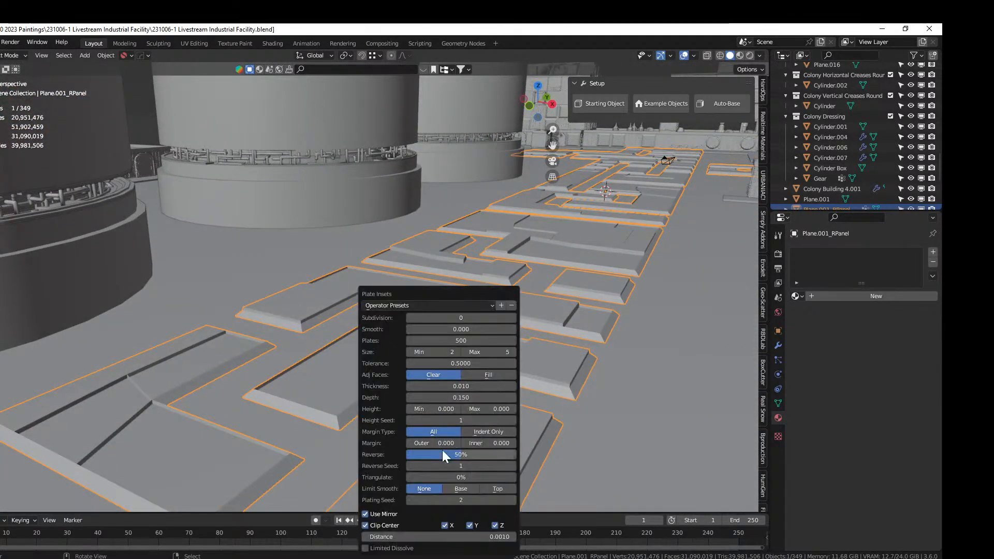
left_click_drag(434, 443, 487, 442)
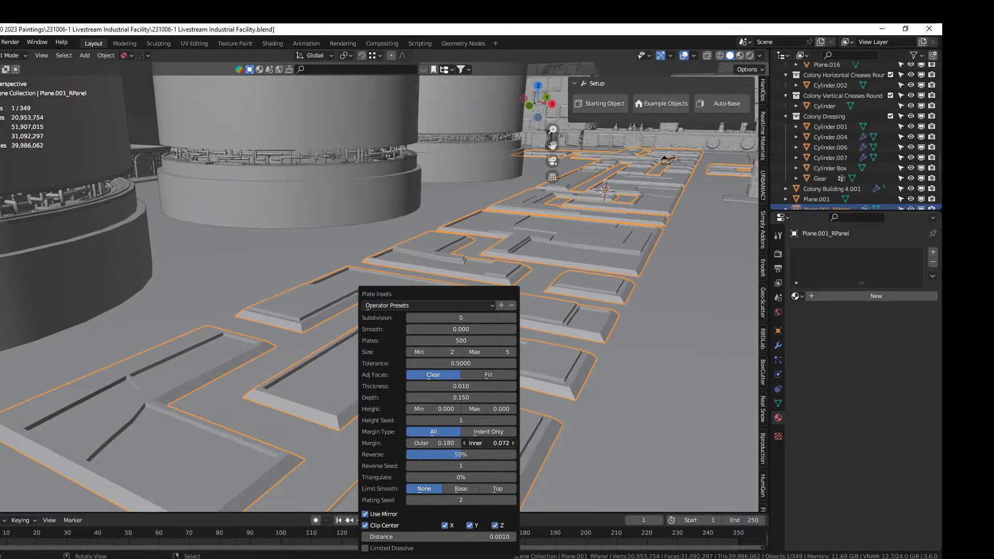
middle_click_drag(518, 209, 555, 253)
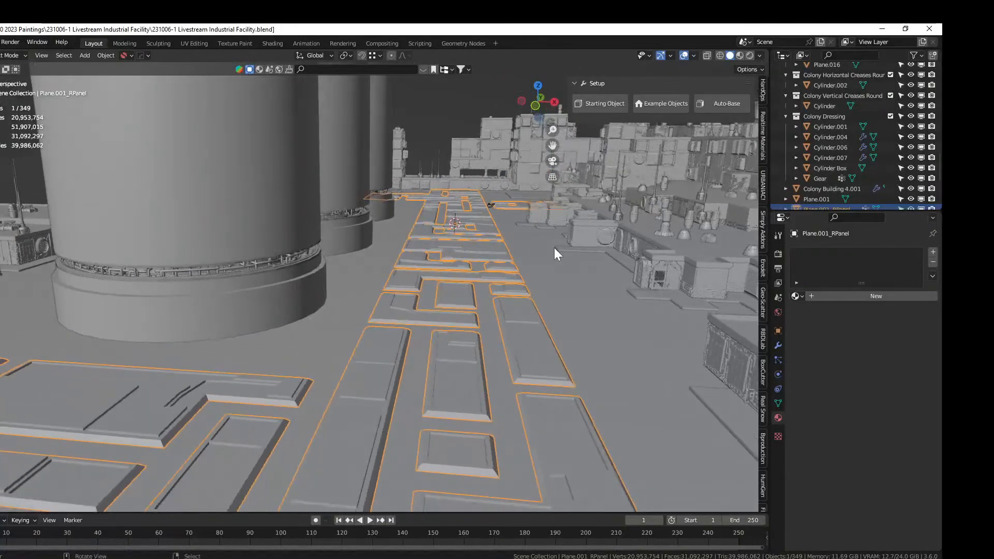
key("ctrl+s")
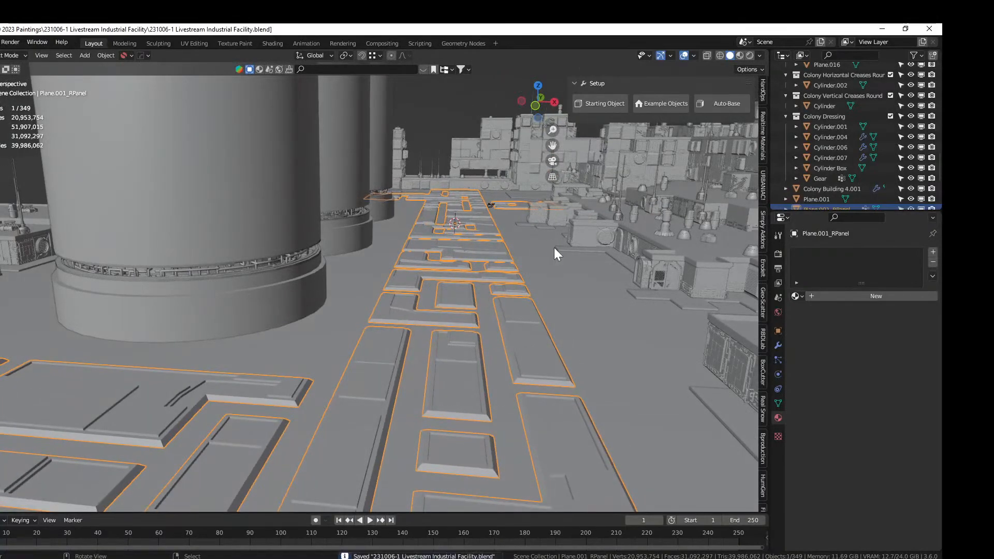
Isolate the ground plane in local view and show its face grid from above in Edit Mode
middle_click_drag(553, 247, 318, 389)
scroll(505, 272, "up", 3)
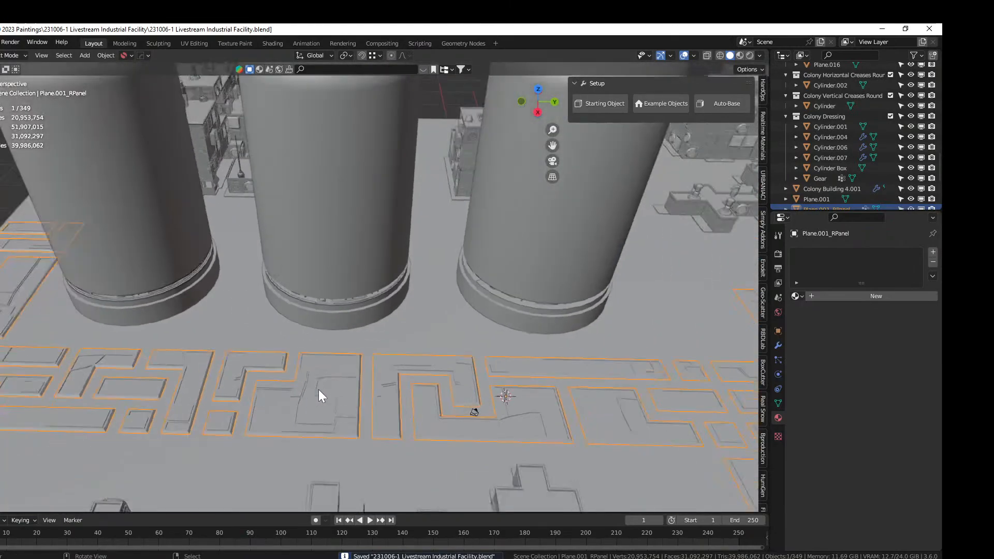
left_click(244, 322)
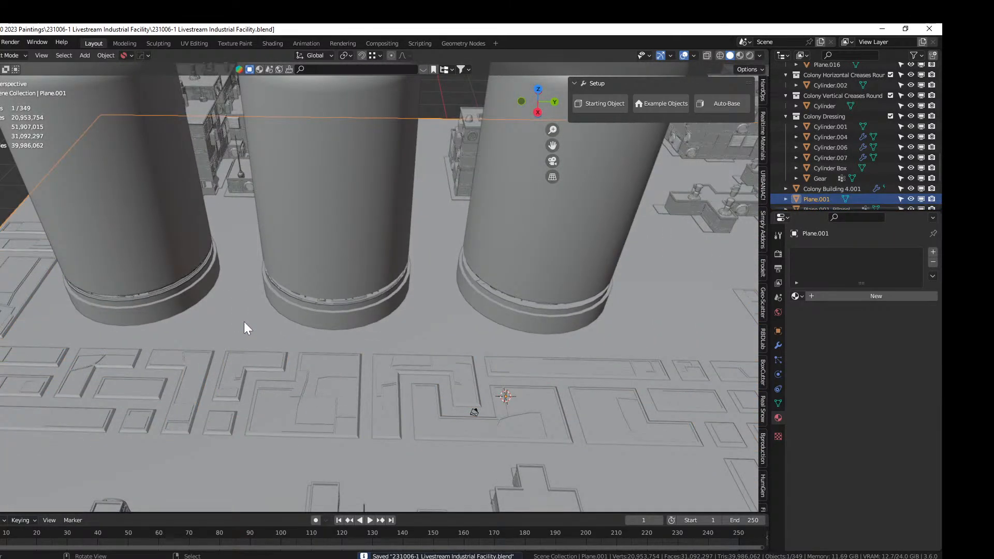
key("KP_Divide")
scroll(244, 322, "up", 3)
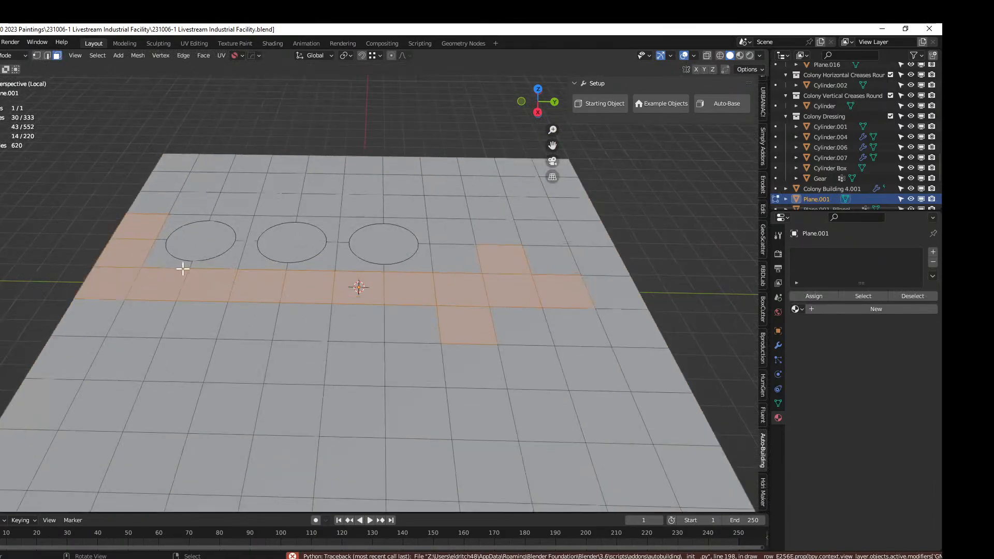
left_click(203, 241)
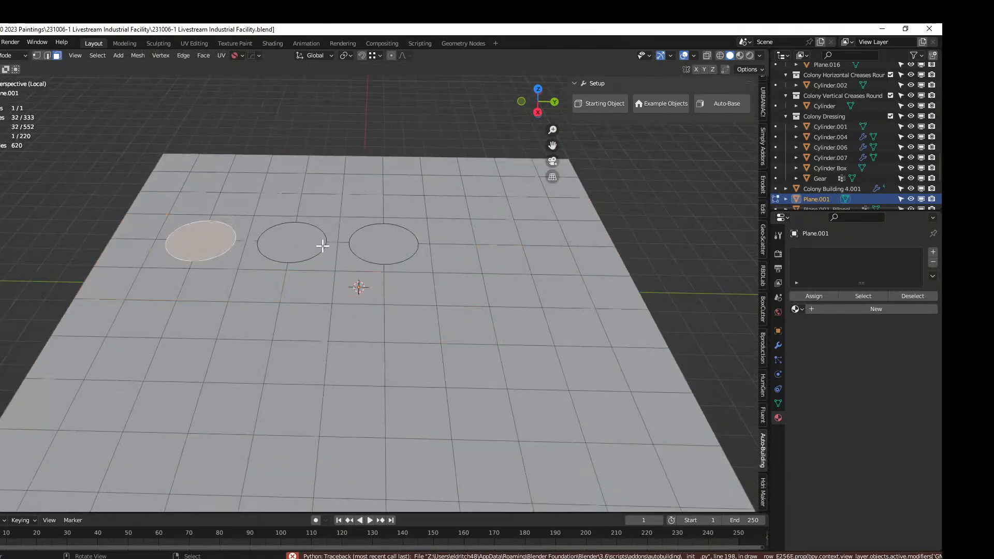
key("KP_7")
middle_click_drag(336, 433, 366, 347, "shift")
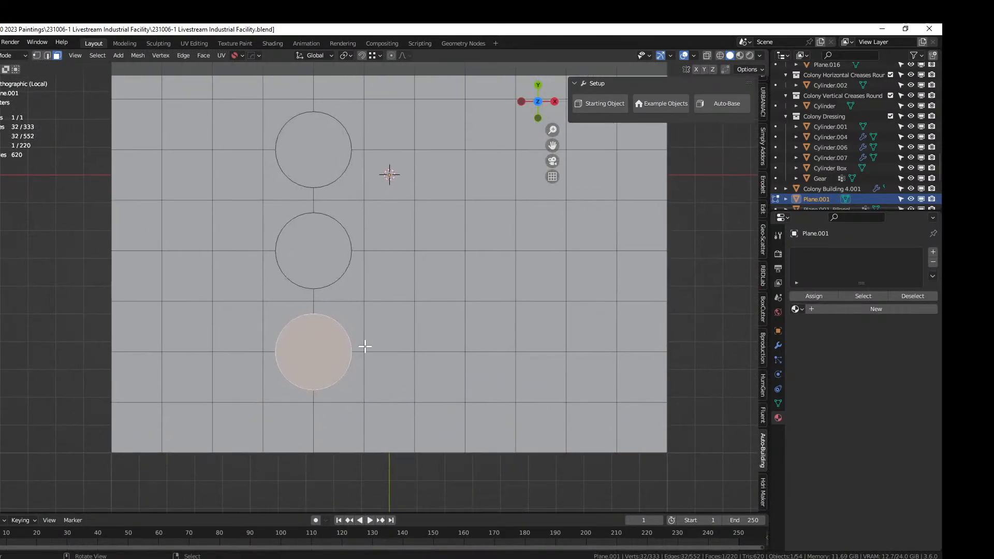
Select the twelve ground faces surrounding the three circular tank footprints, leaving the circles out of the selection
left_click(344, 383)
left_click(291, 386, "shift")
left_click(278, 326, "shift")
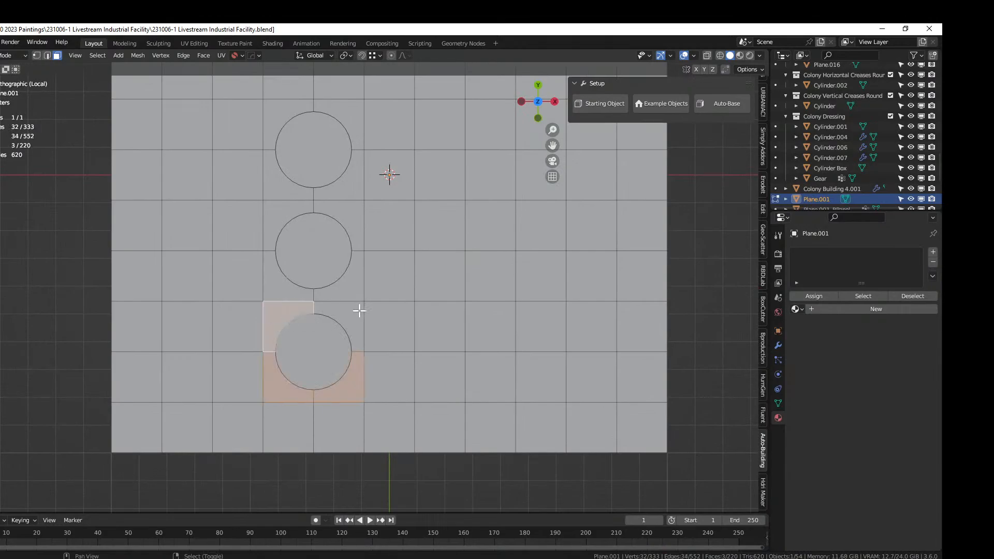
left_click(357, 308, "shift")
left_click(342, 282, "shift")
left_click(296, 282, "shift")
left_click(315, 259, "shift")
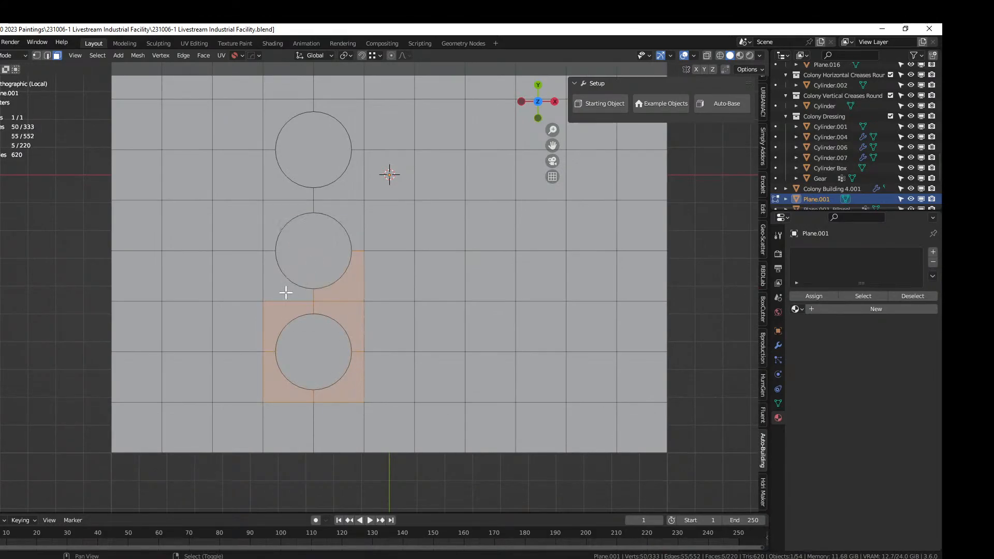
left_click(284, 288, "shift")
left_click(273, 224, "shift")
left_click(342, 212, "shift")
left_click(347, 188, "shift")
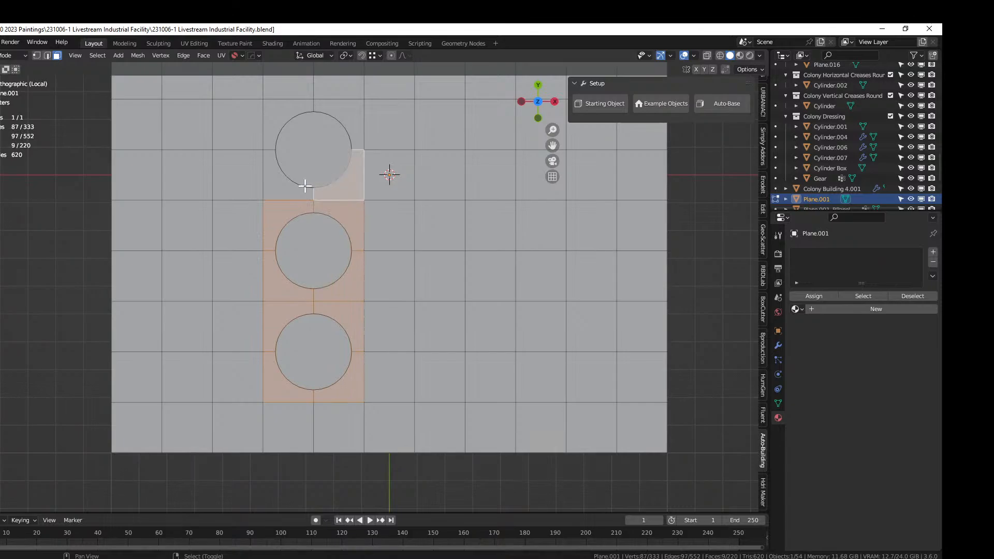
left_click(292, 187, "shift")
left_click(277, 118, "shift")
left_click(336, 110, "shift")
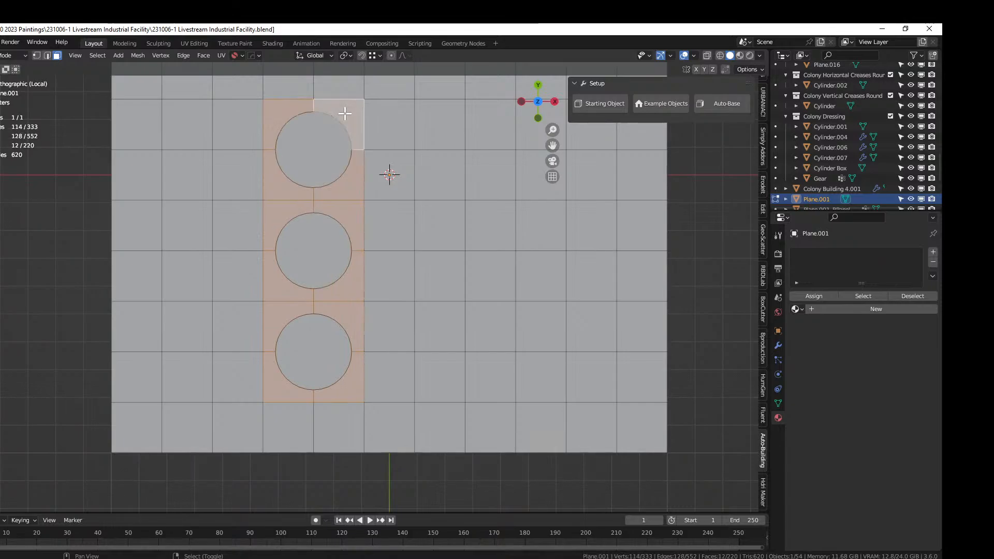
Generate Random Panels on the selected ground faces around the tanks in the full scene, using panel seed 2
middle_click_drag(442, 192, 444, 169)
key("Tab")
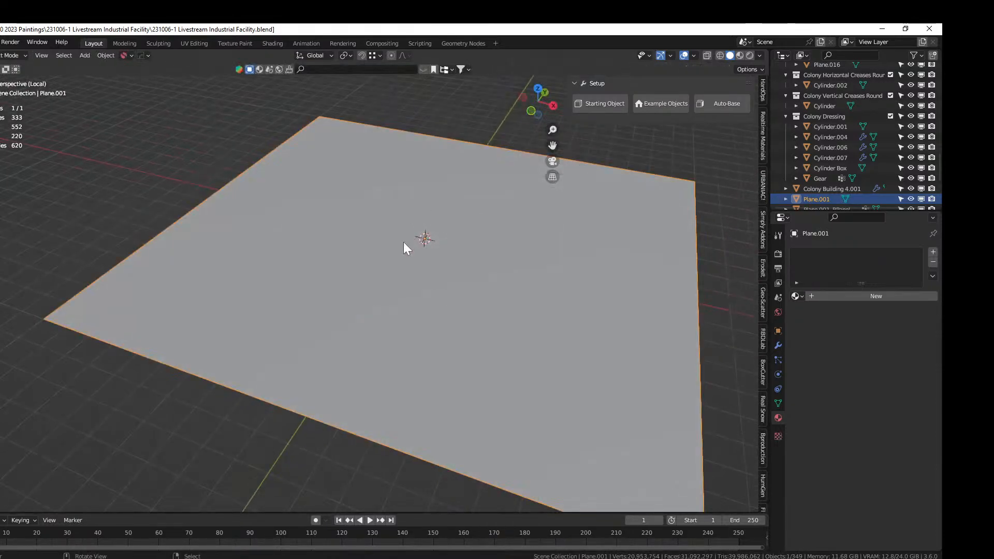
key("KP_Divide")
key("shift+q")
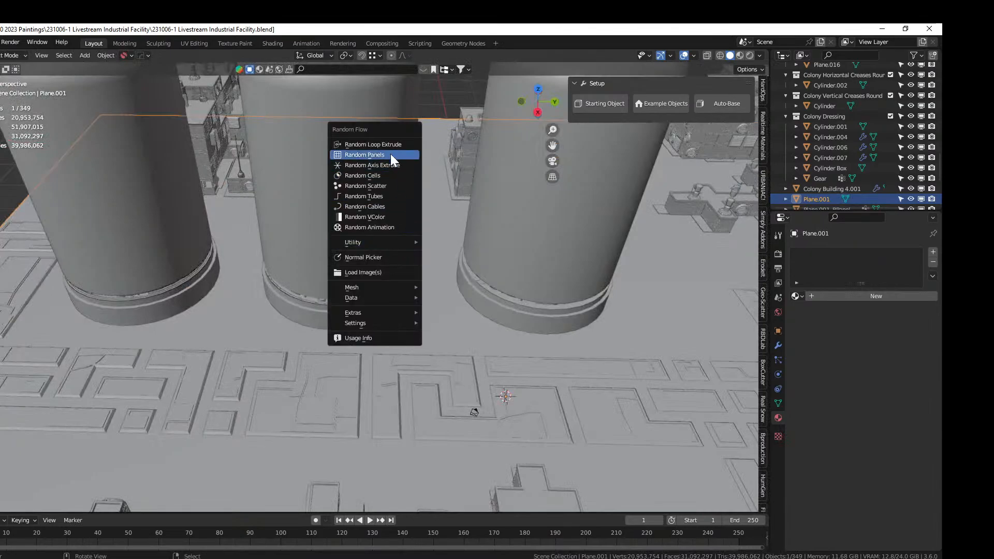
left_click(390, 154)
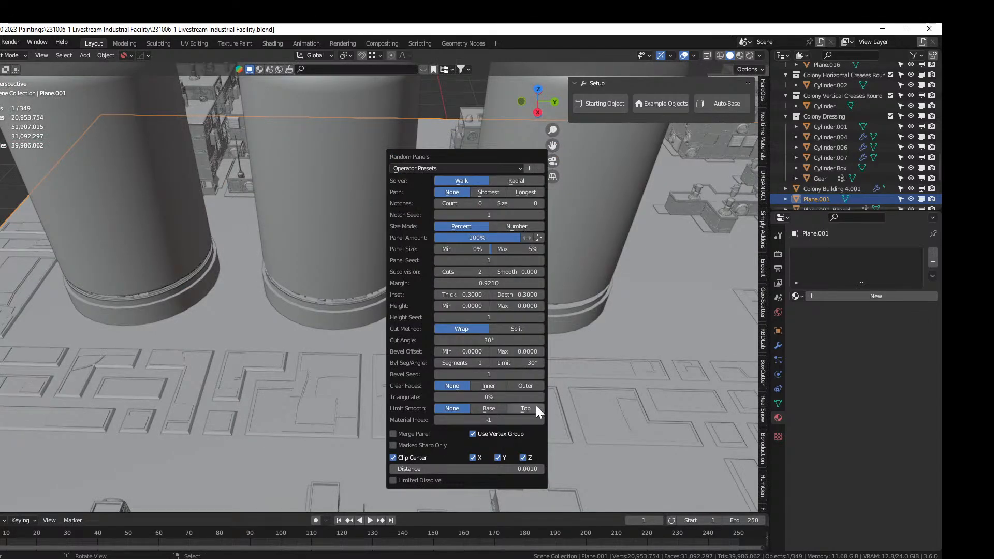
left_click(540, 260)
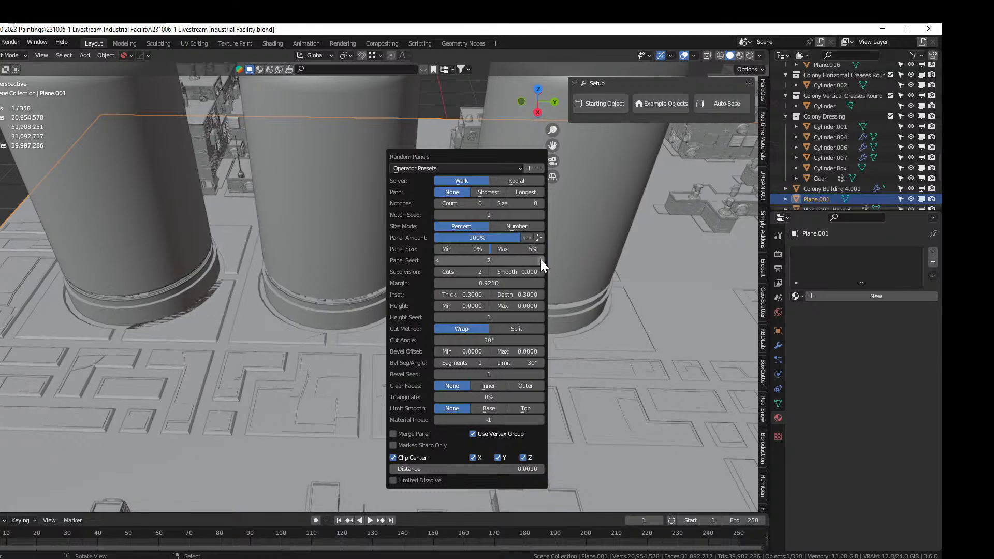
Set the subdivision cuts of the random panels around the tank bases to 0
left_click(485, 272)
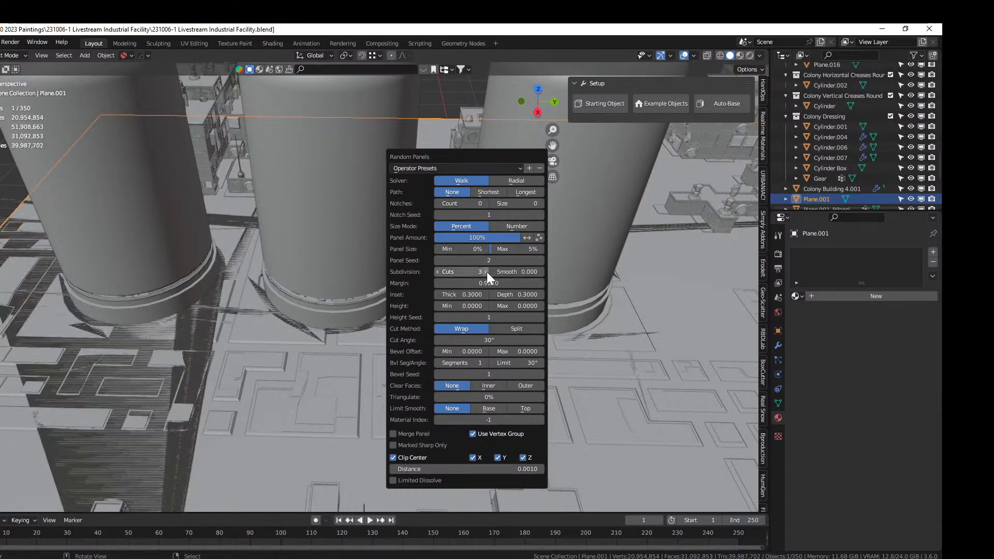
left_click(437, 272)
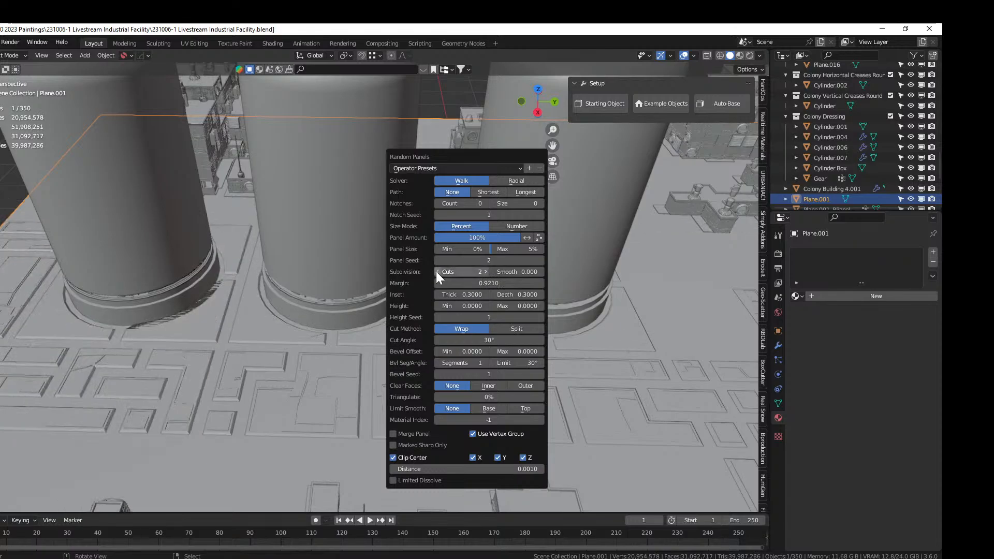
middle_click_drag(222, 298, 404, 290)
key("F9")
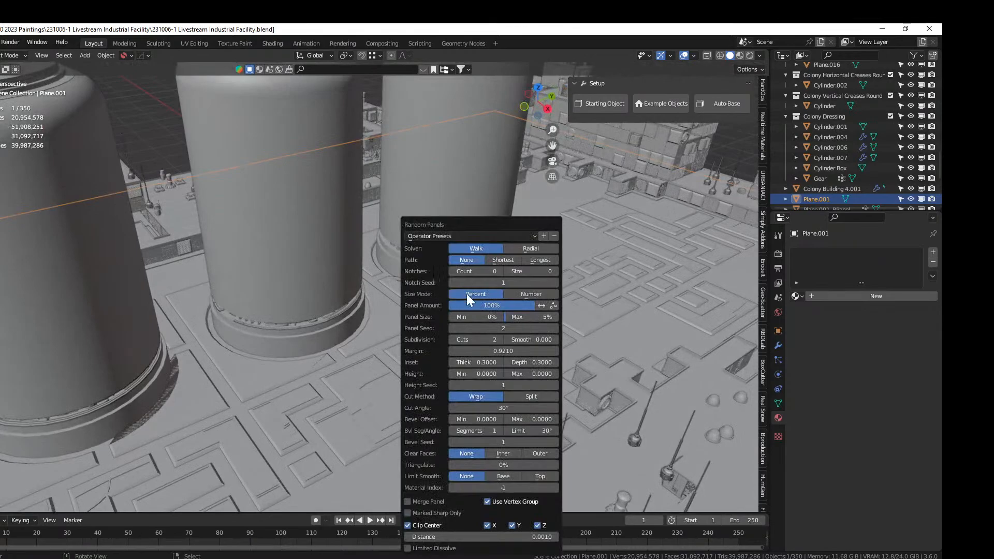
left_click(453, 340)
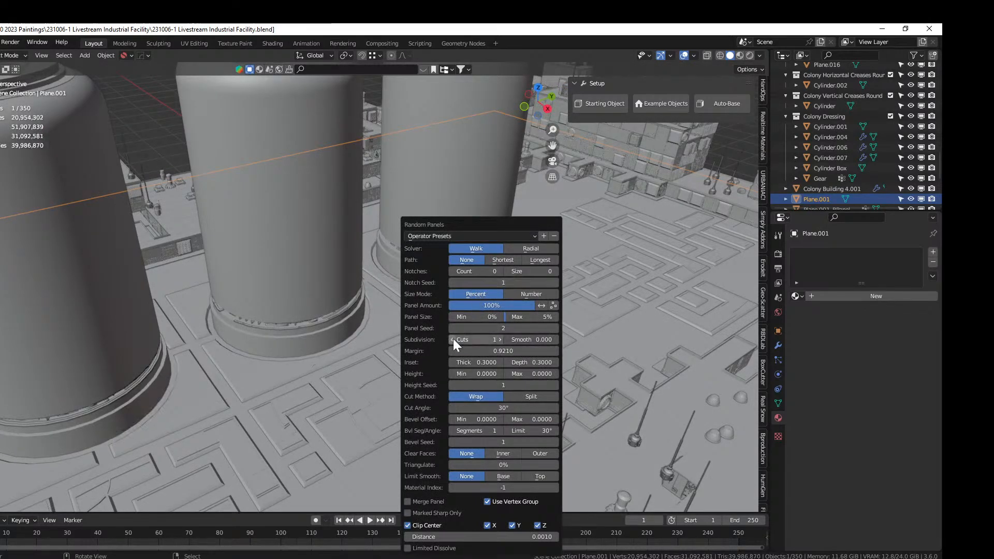
middle_click_drag(355, 342, 245, 374)
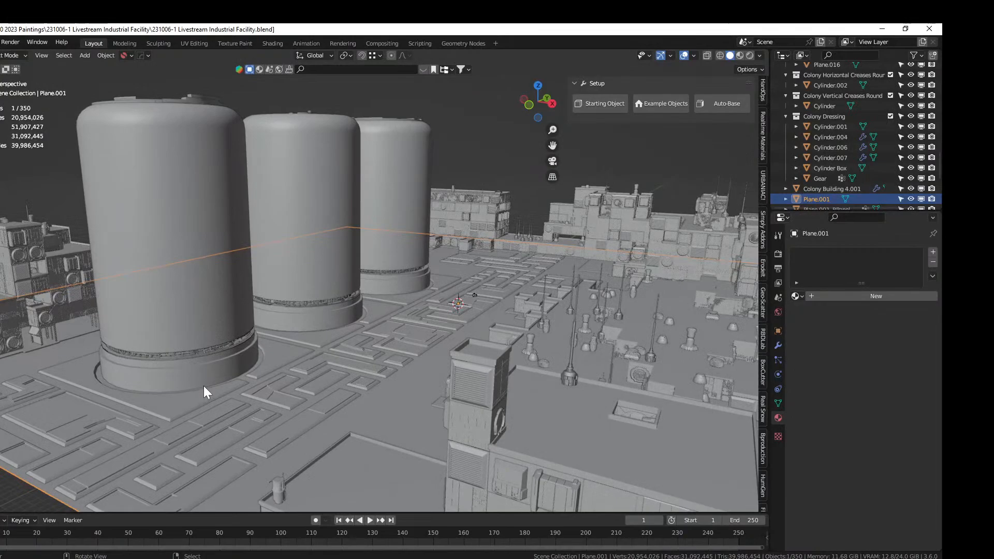
Set the inset depth of the panels around the tank bases to 1 and save the file
key("F9")
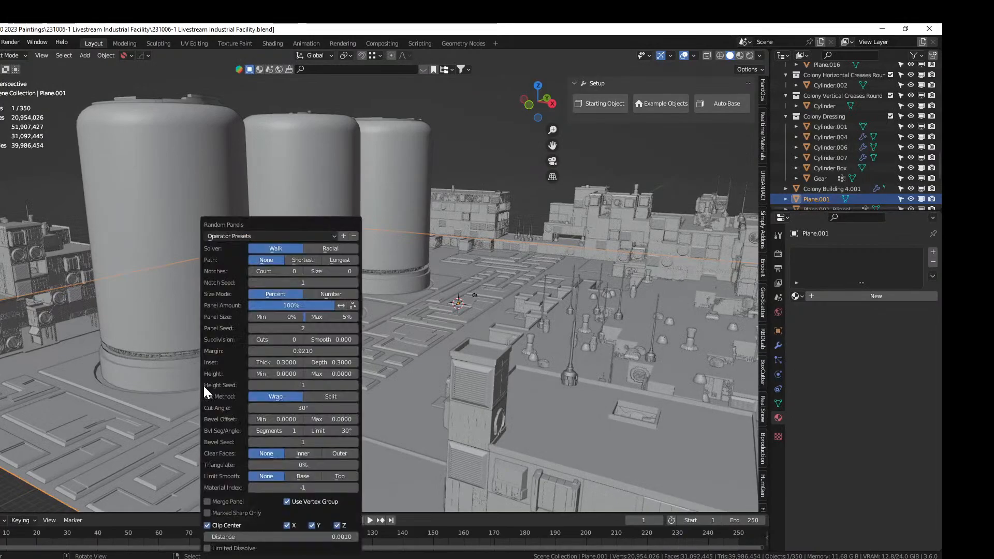
left_click(333, 361)
type("1")
key("Return")
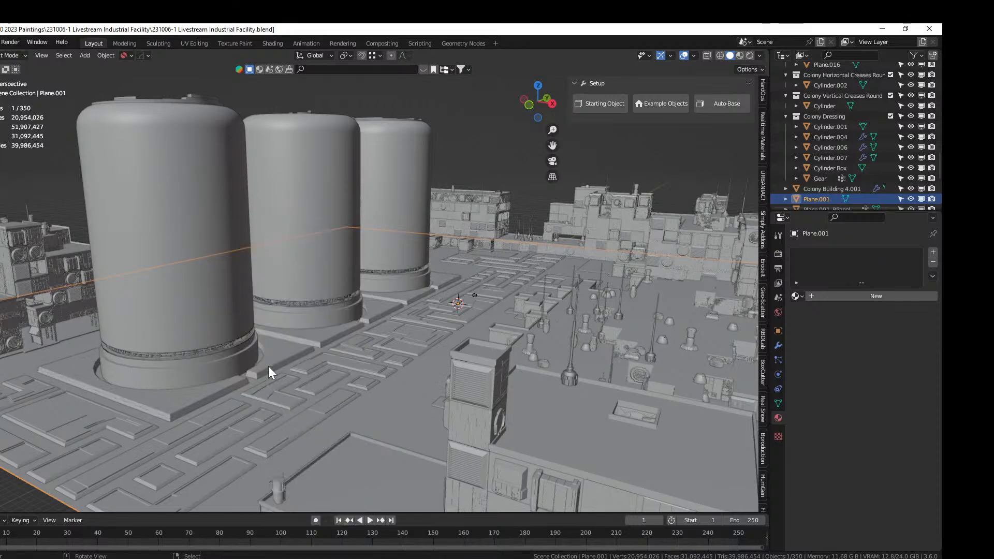
middle_click_drag(268, 365, 291, 361)
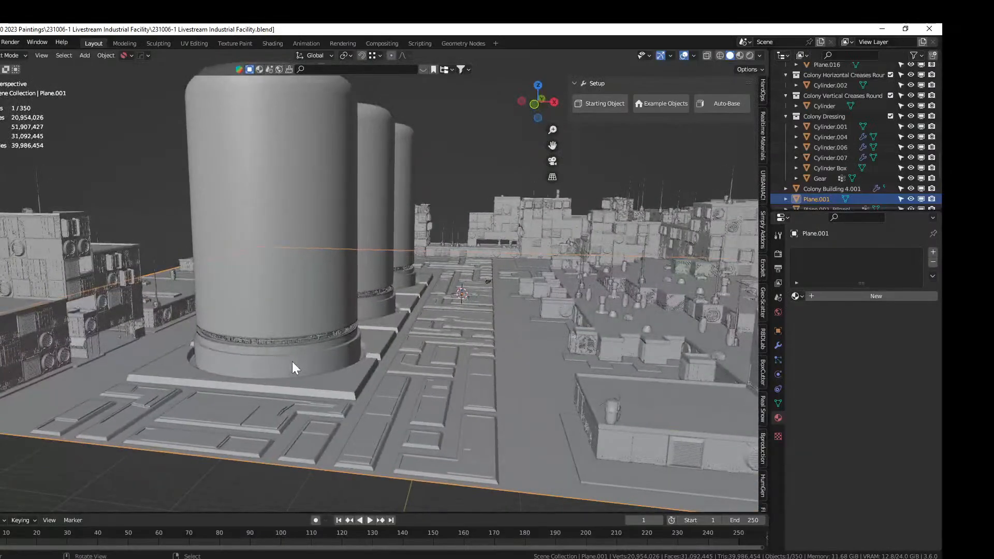
key("ctrl+s")
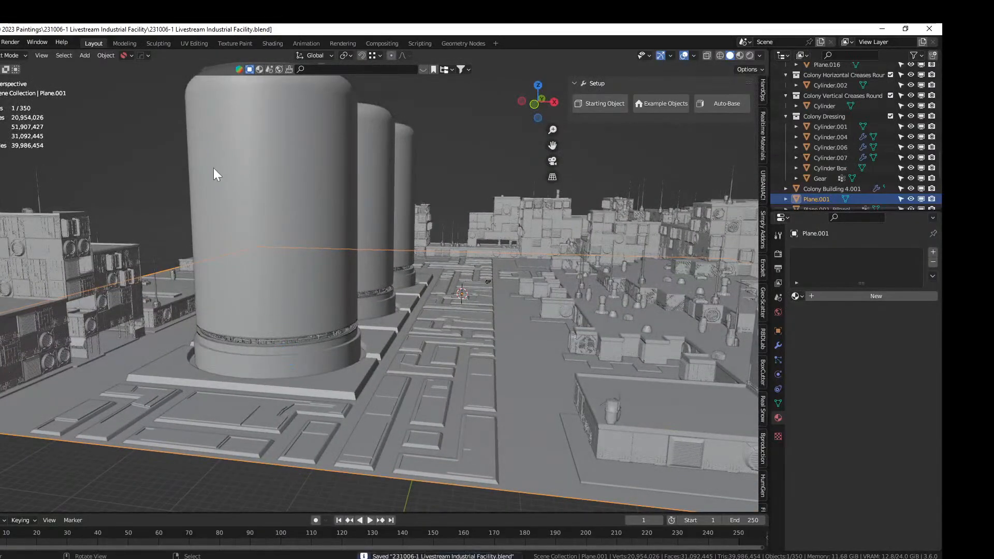
Examine the tanks and the surrounding ground panels in rendered shading, from overhead and close to the ground
middle_click_drag(326, 250, 315, 294)
scroll(323, 289, "down", 3)
scroll(381, 260, "up", 2)
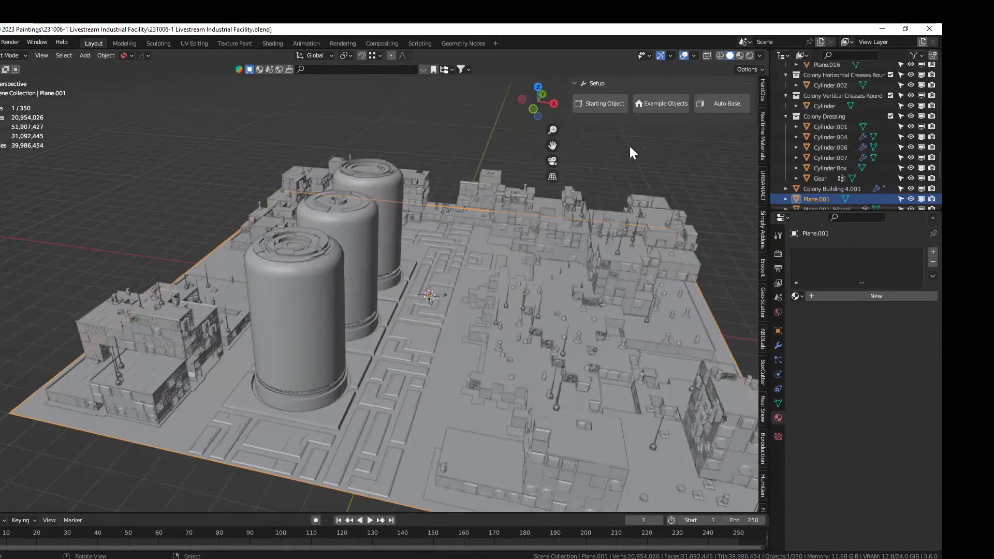
left_click(750, 54)
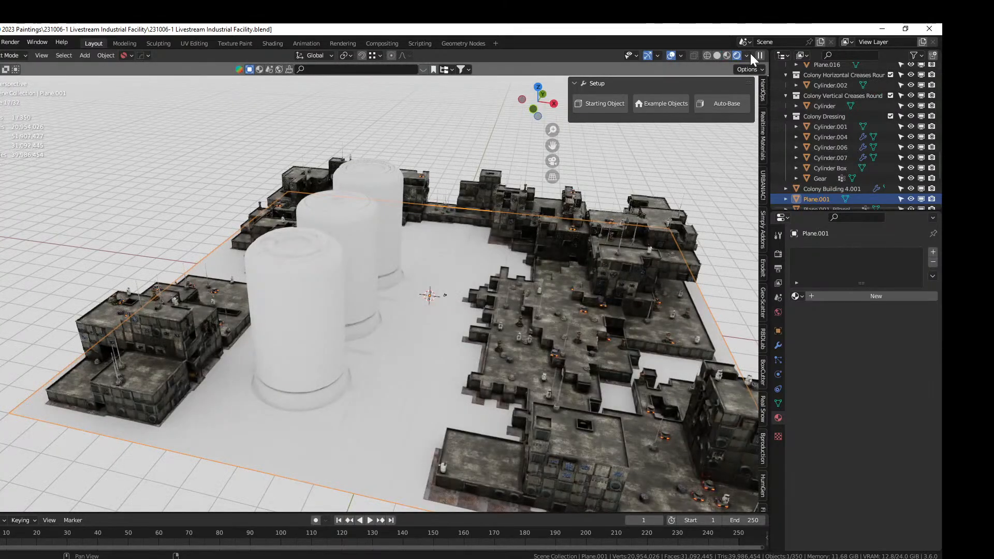
scroll(373, 381, "up", 5)
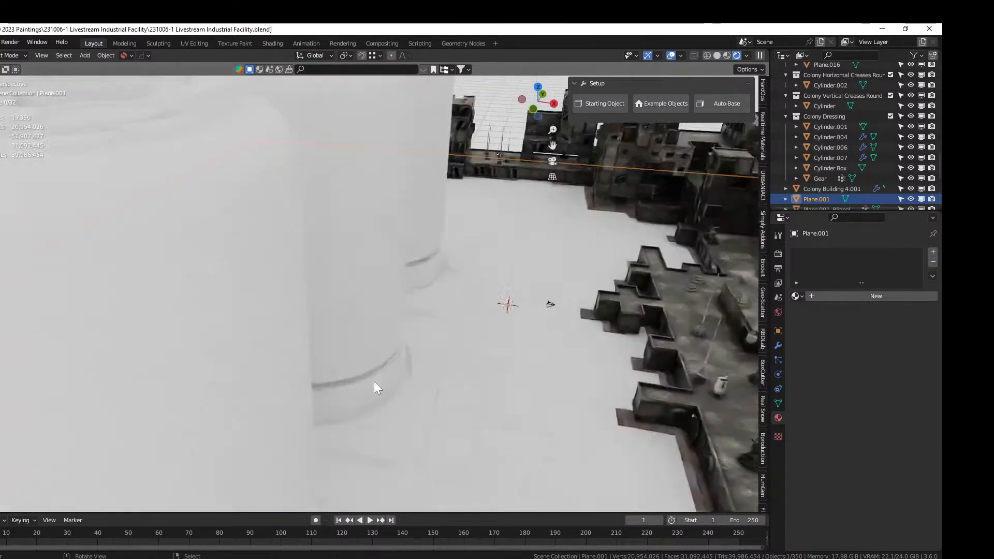
scroll(370, 379, "down", 4)
middle_click_drag(351, 376, 377, 346)
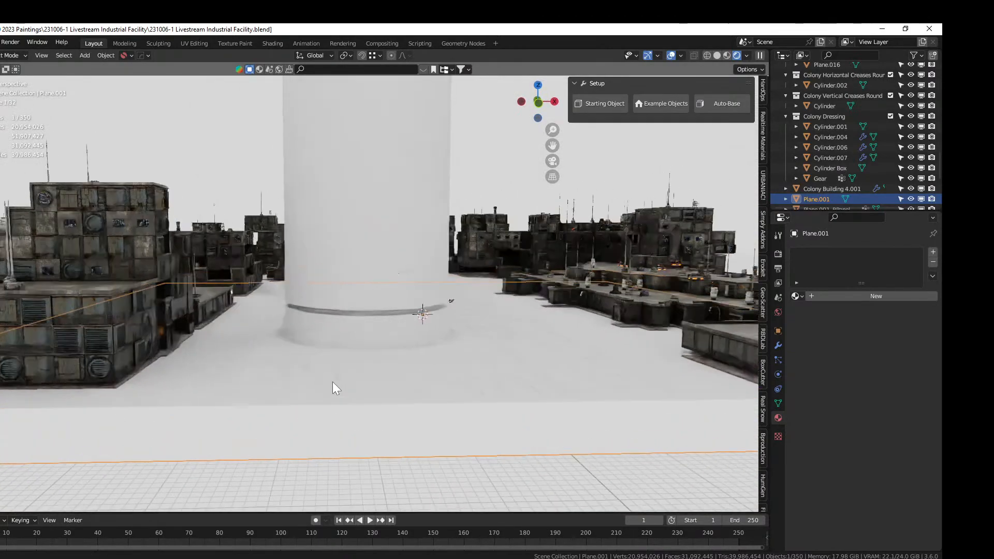
middle_click_drag(333, 382, 353, 387)
scroll(352, 400, "down", 2)
scroll(354, 388, "up", 2)
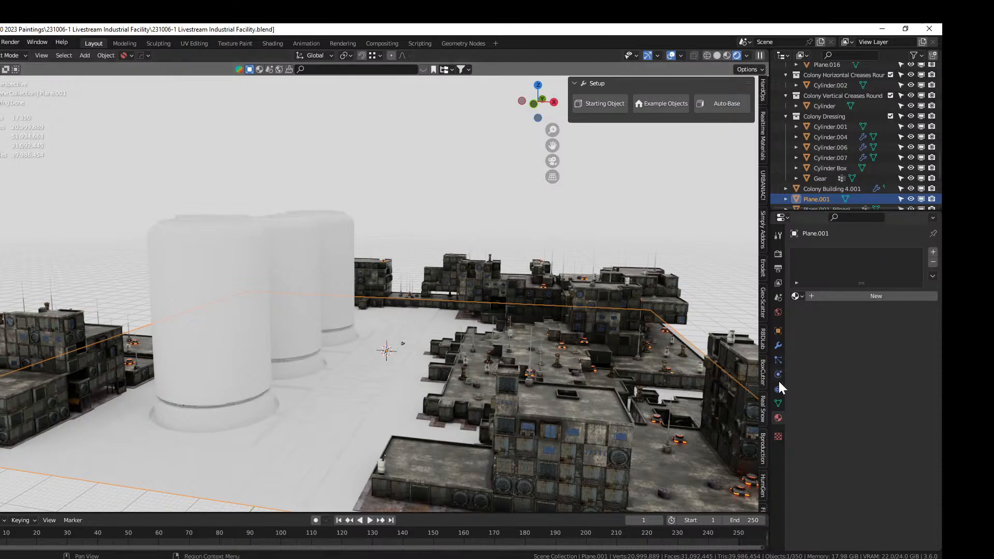
Assign the existing Colony AO Dirt Concrete material to the ground plane
left_click(798, 297)
type("ao")
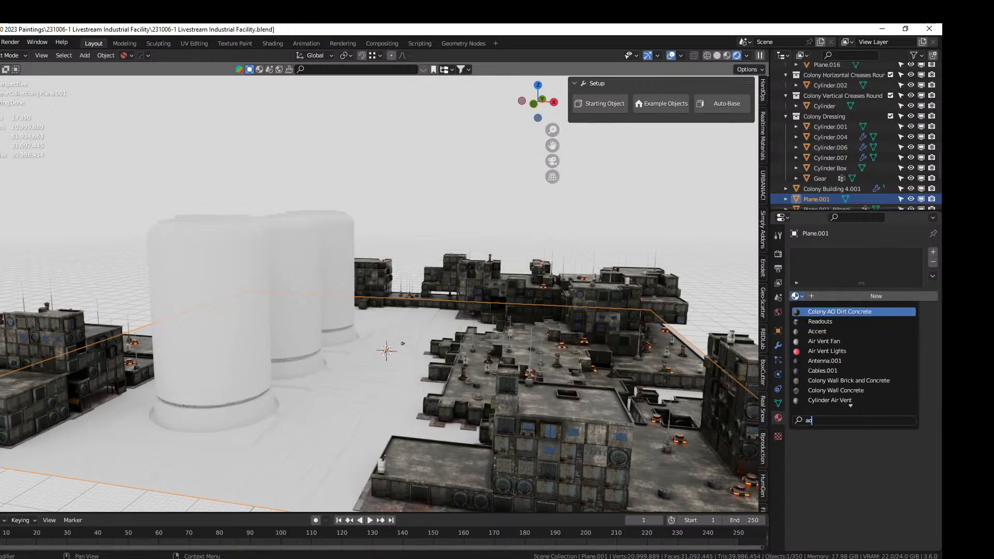
key("Return")
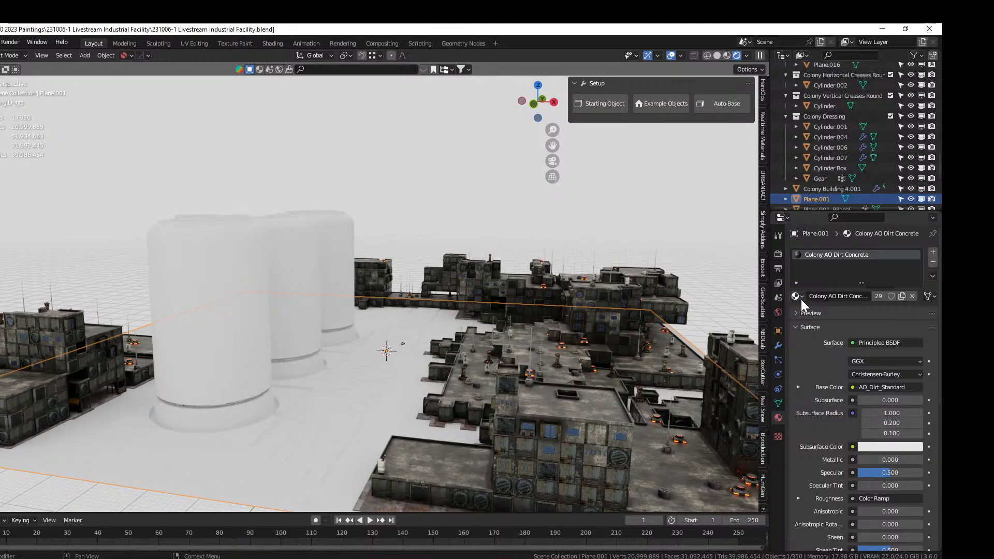
middle_click_drag(254, 365, 354, 275)
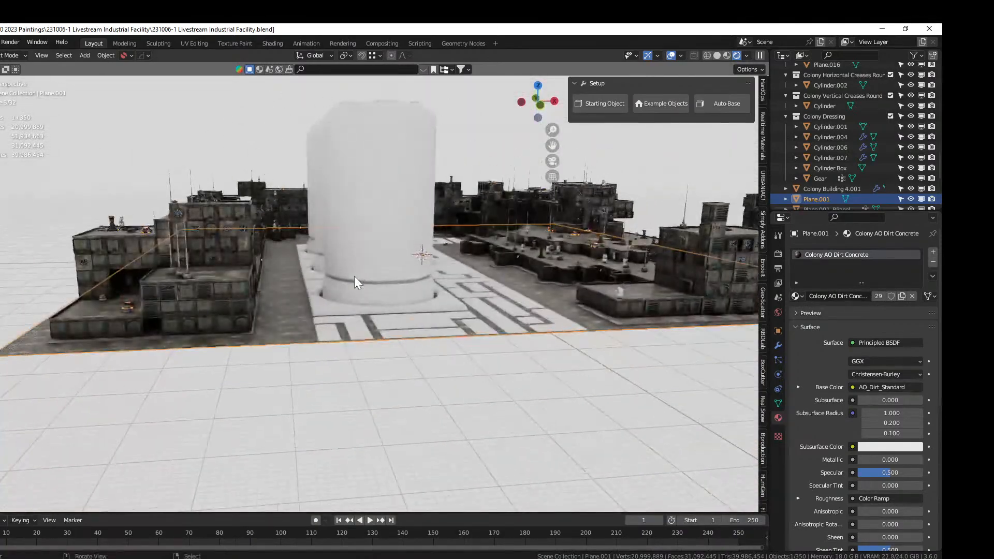
scroll(356, 327, "up", 4)
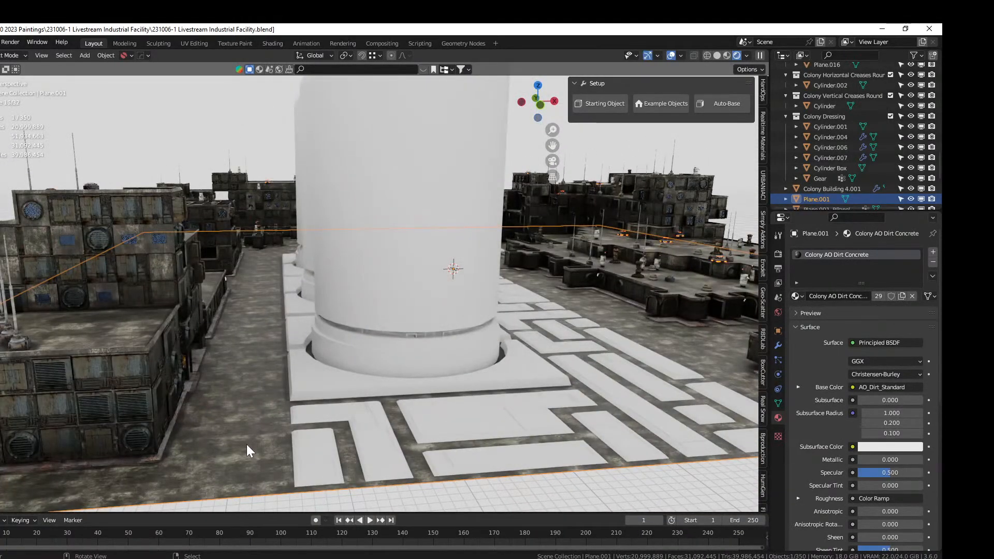
Unwrap all faces of the ground plane with Cube Projection and check the concrete texture around the buildings
key("Tab")
key("a")
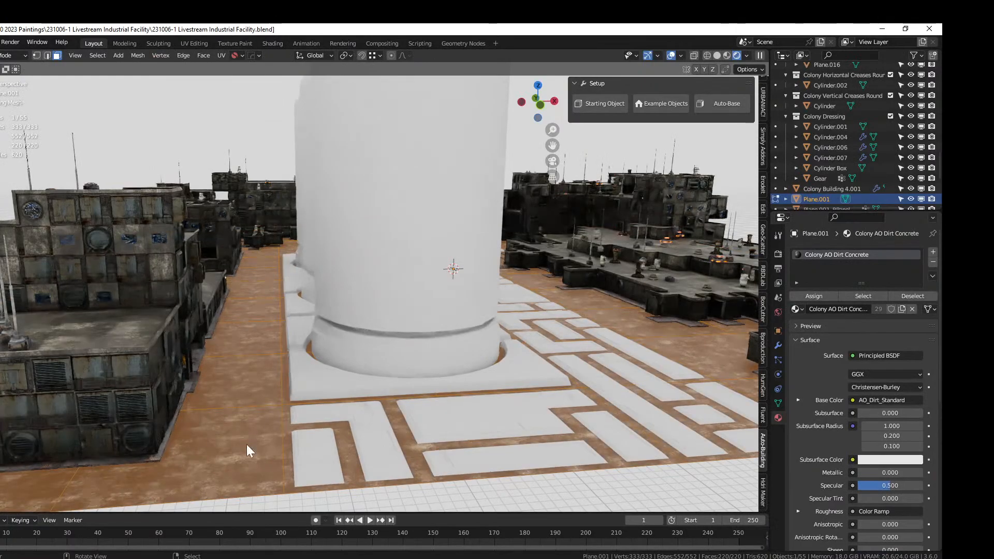
key("u")
left_click(235, 284)
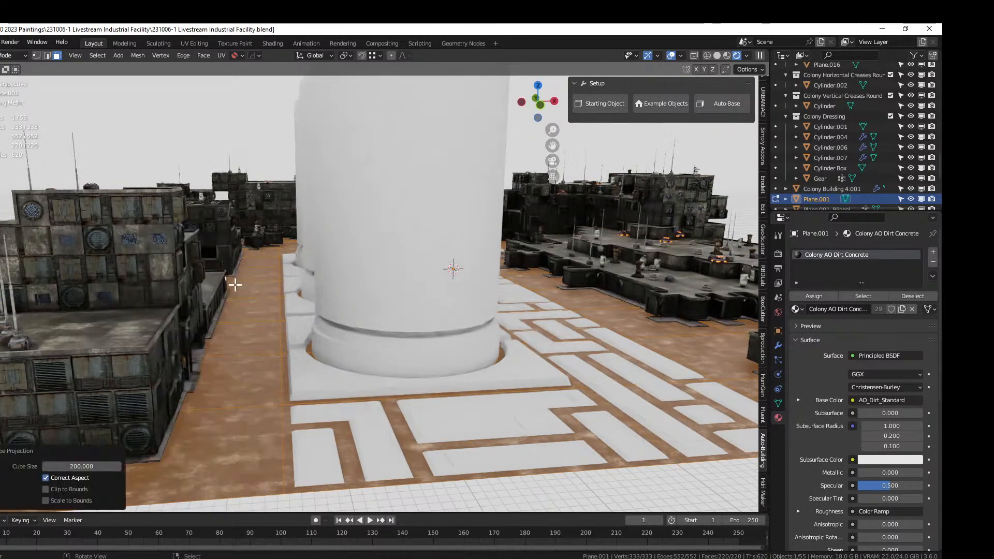
key("Tab")
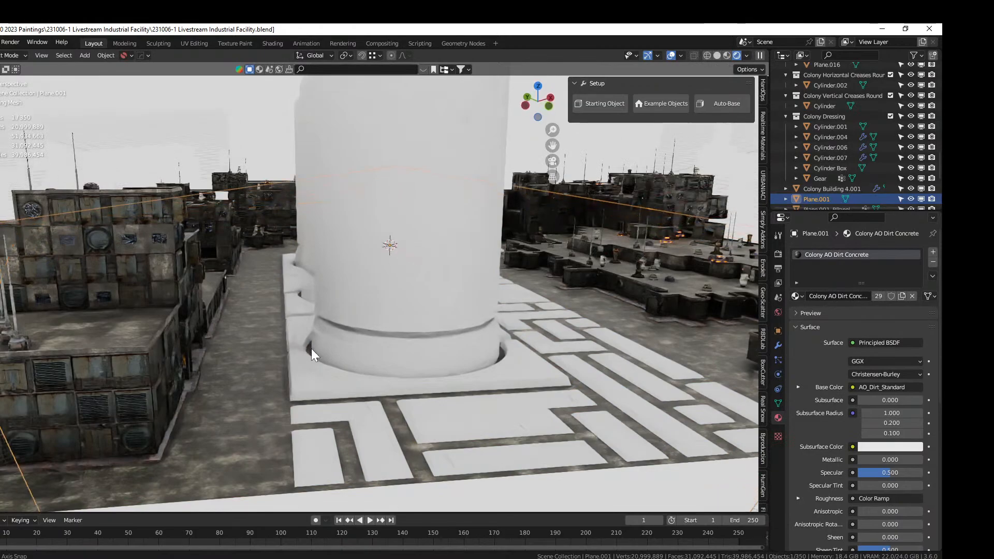
middle_click_drag(312, 349, 324, 346)
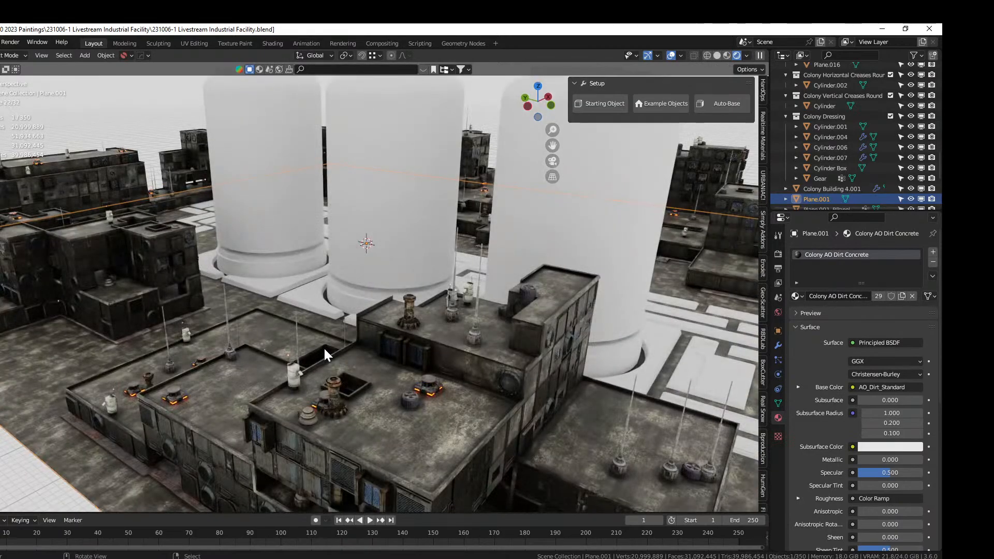
middle_click_drag(324, 347, 319, 368)
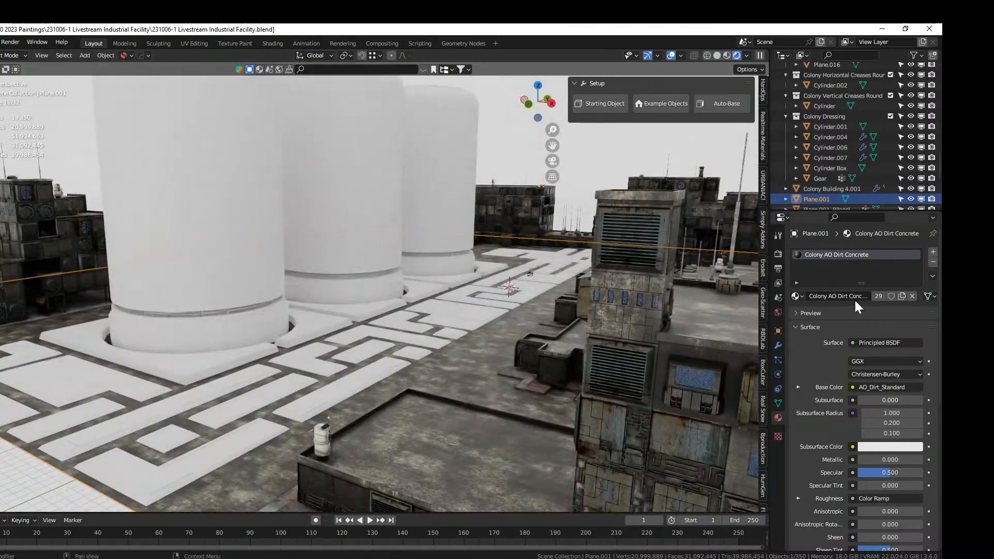
Make a separate copy of the ground's concrete material and brighten it by moving its RGB Curves point to about 0.33, 0.72
left_click(902, 296)
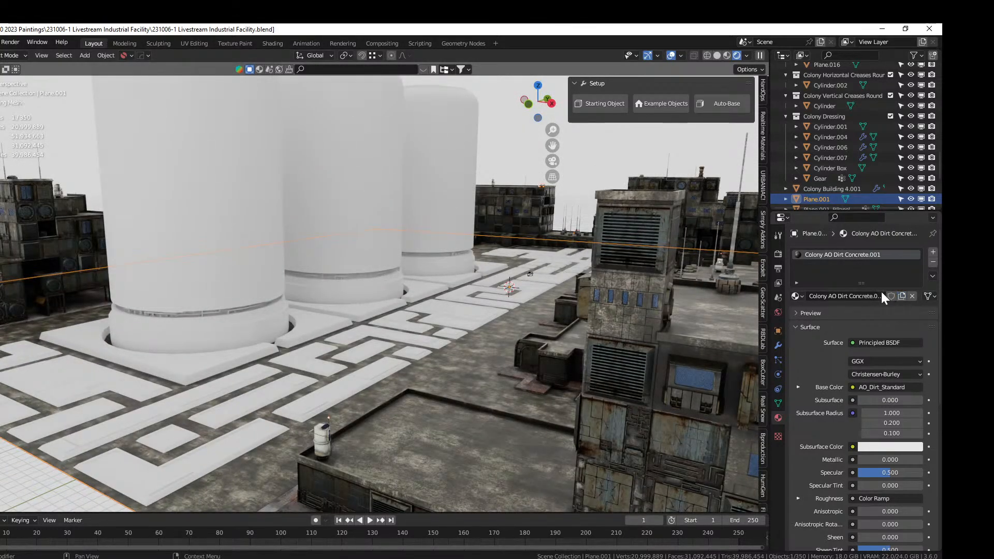
left_click(274, 43)
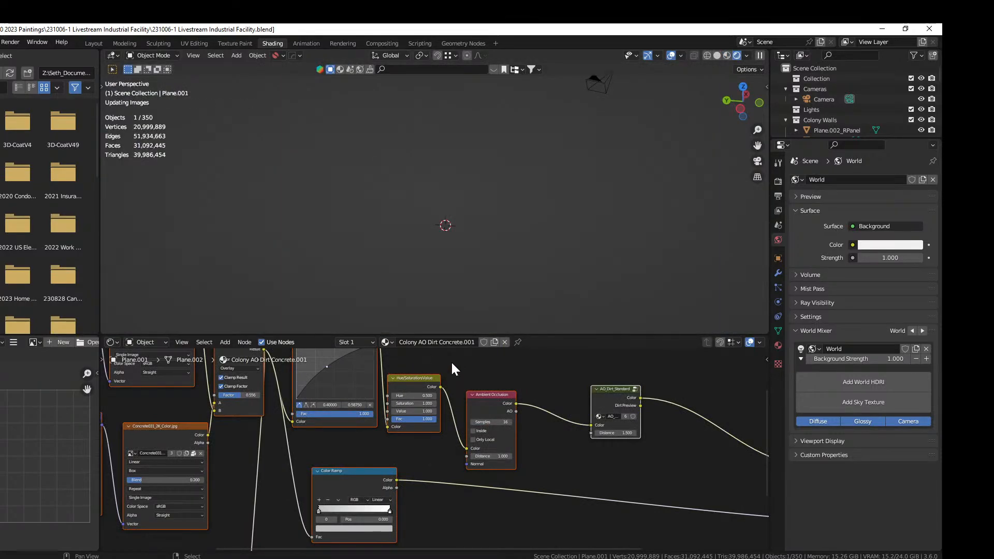
scroll(452, 363, "down", 3)
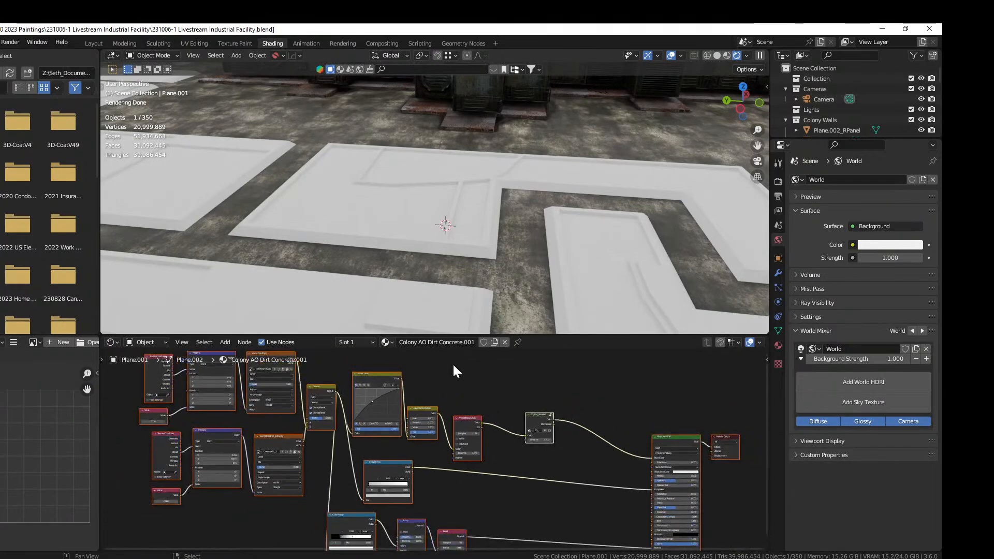
middle_click_drag(452, 363, 452, 402)
scroll(455, 401, "up", 4)
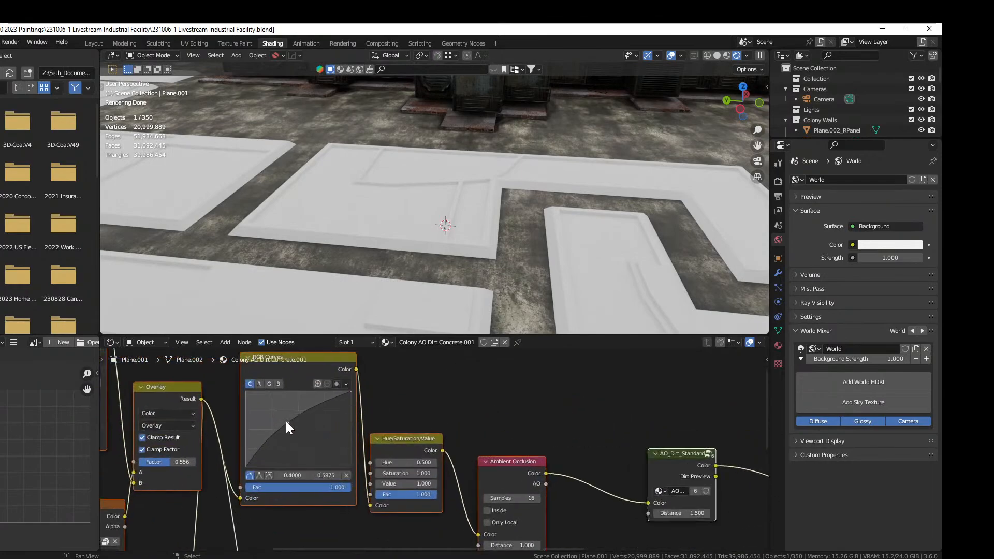
left_click_drag(286, 421, 279, 413)
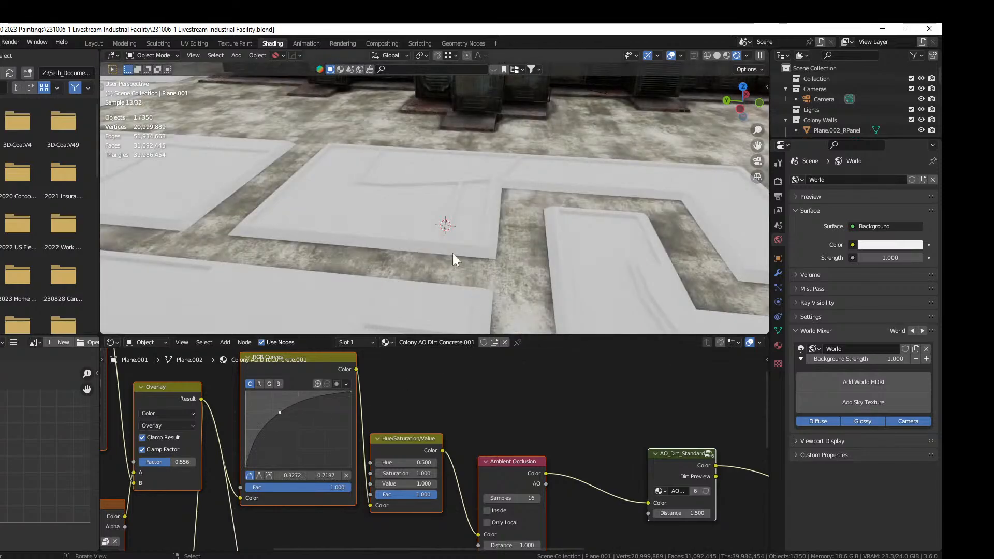
middle_click_drag(452, 253, 585, 207)
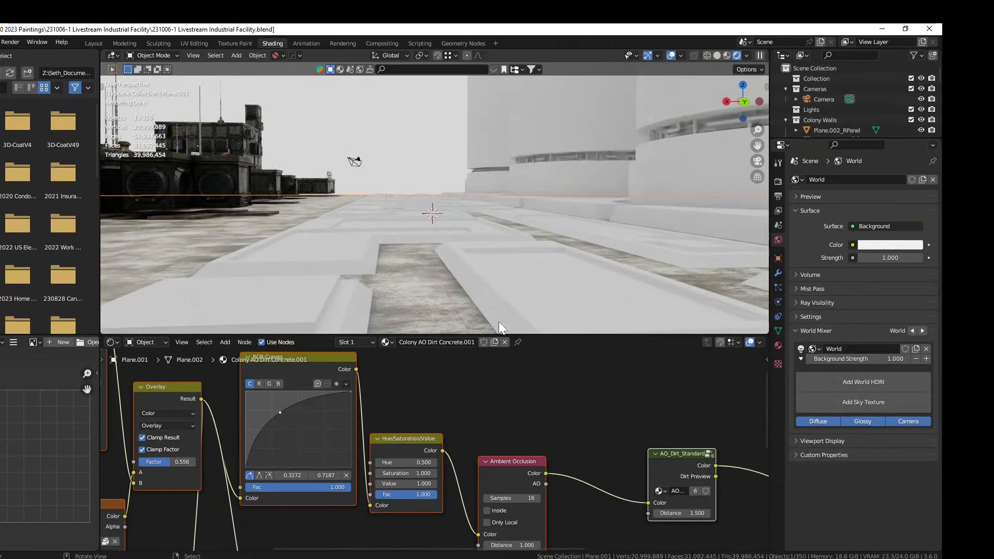
middle_click_drag(498, 321, 411, 273)
scroll(501, 272, "down", 3)
scroll(499, 271, "down", 3)
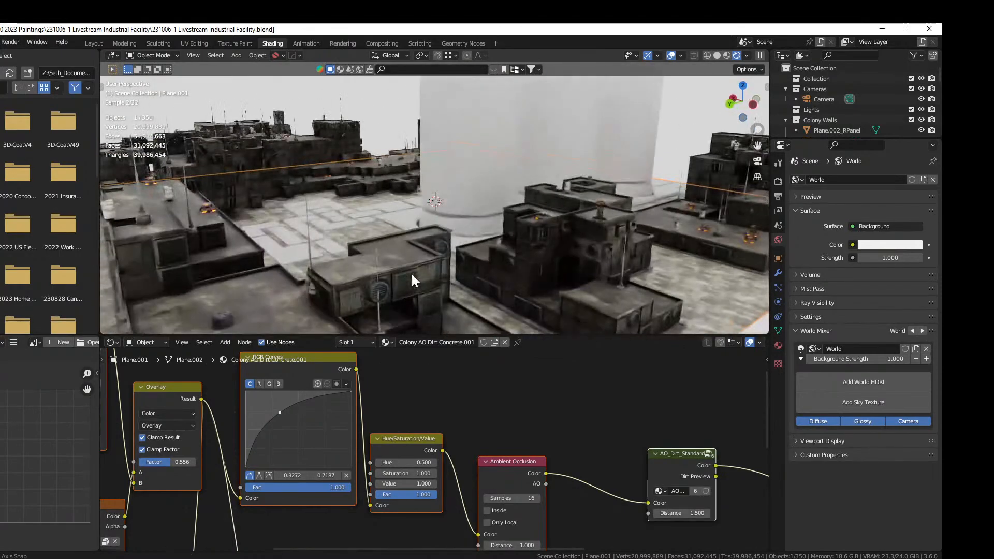
Try brightening the original Colony AO Dirt Concrete material with its RGB Curves point at about 0.32, 0.69, undo it, and reassign Colony AO Dirt Concrete.001
left_click(394, 344)
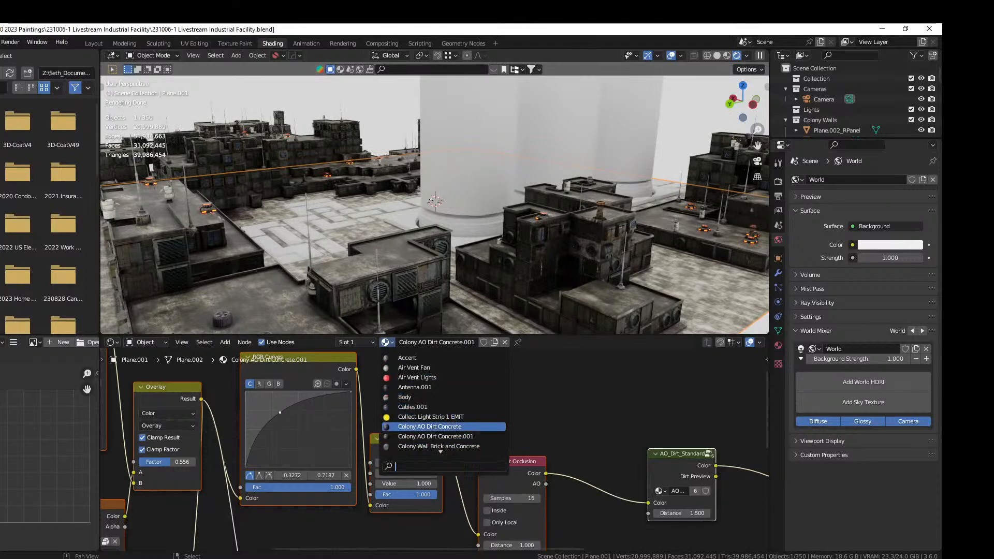
left_click(426, 426)
left_click_drag(291, 419, 278, 414)
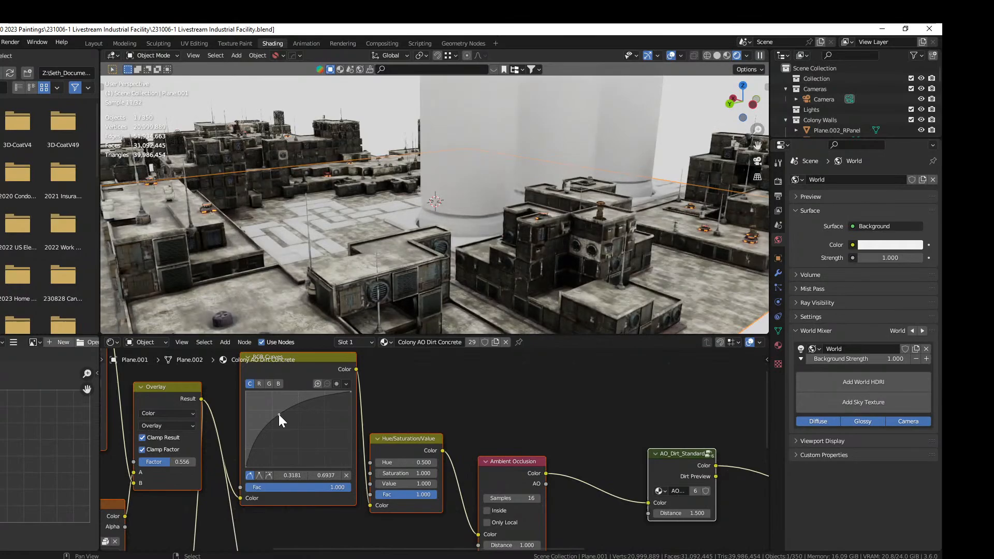
scroll(387, 225, "up", 6)
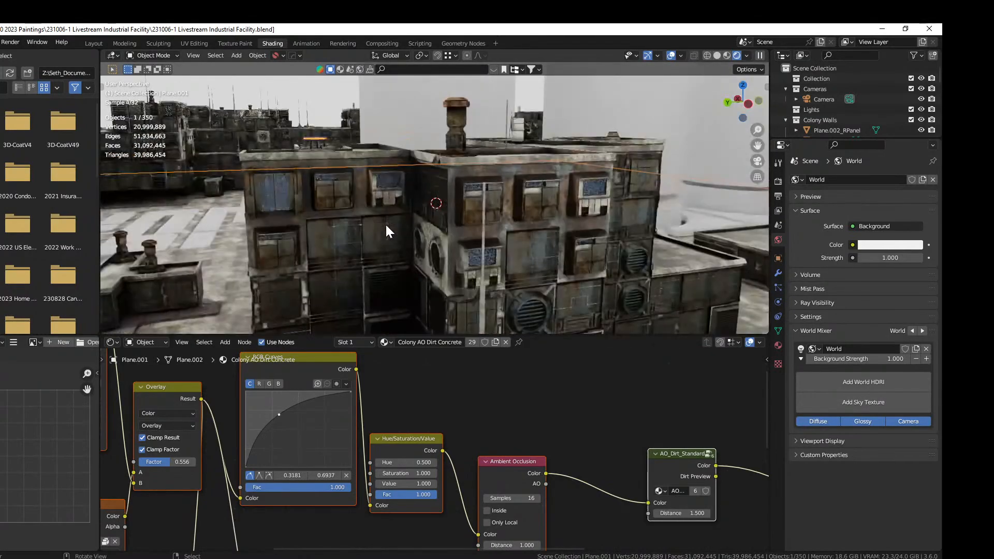
middle_click_drag(386, 225, 340, 224)
key("ctrl+z")
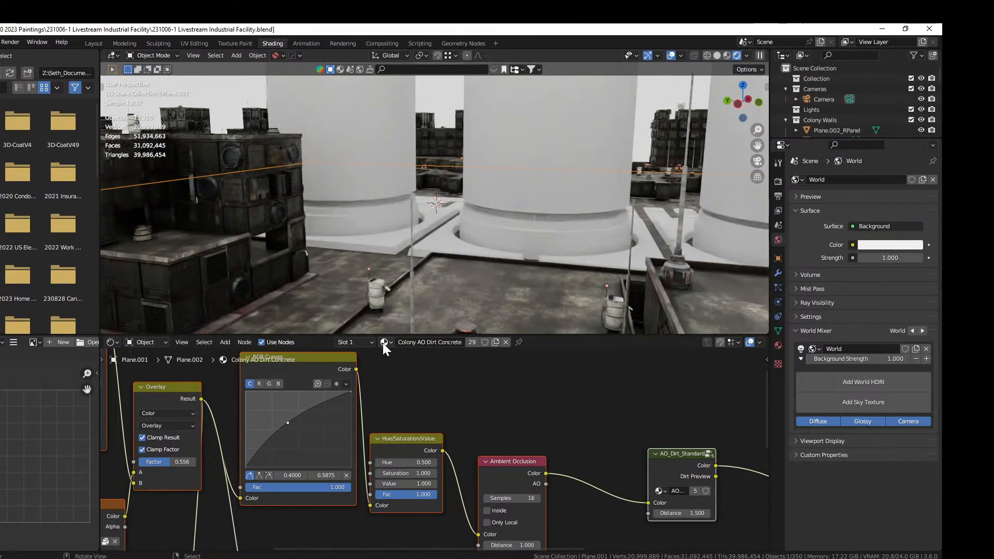
left_click(385, 342)
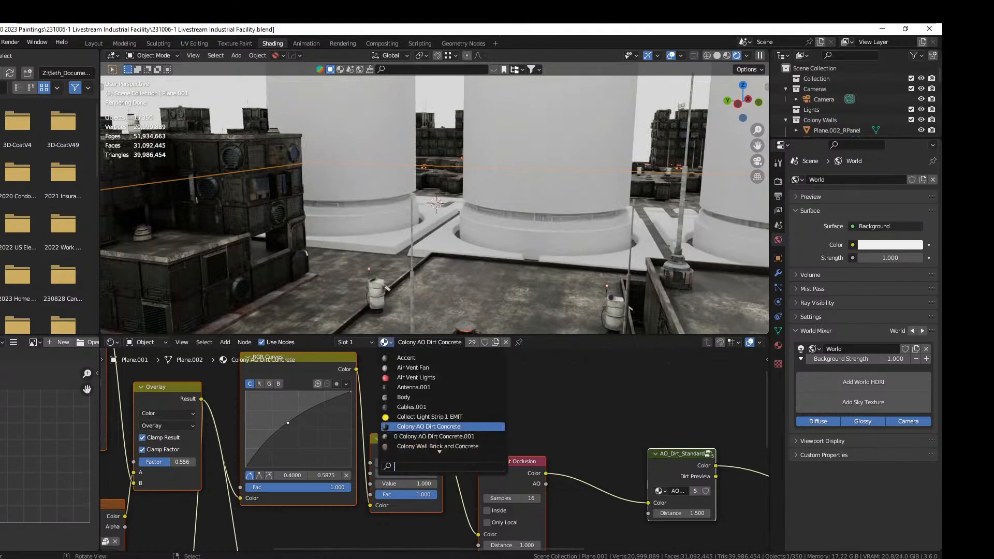
left_click(449, 437)
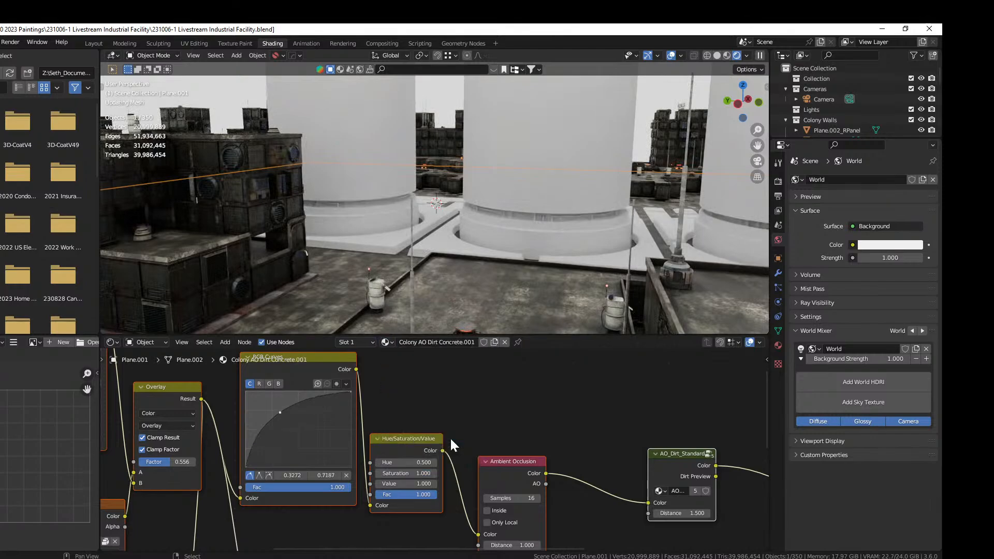
Rename the ground plane's brightened concrete material to Colony AO Dirt Bright and save the file
left_click(451, 341)
left_click_drag(439, 342, 475, 342)
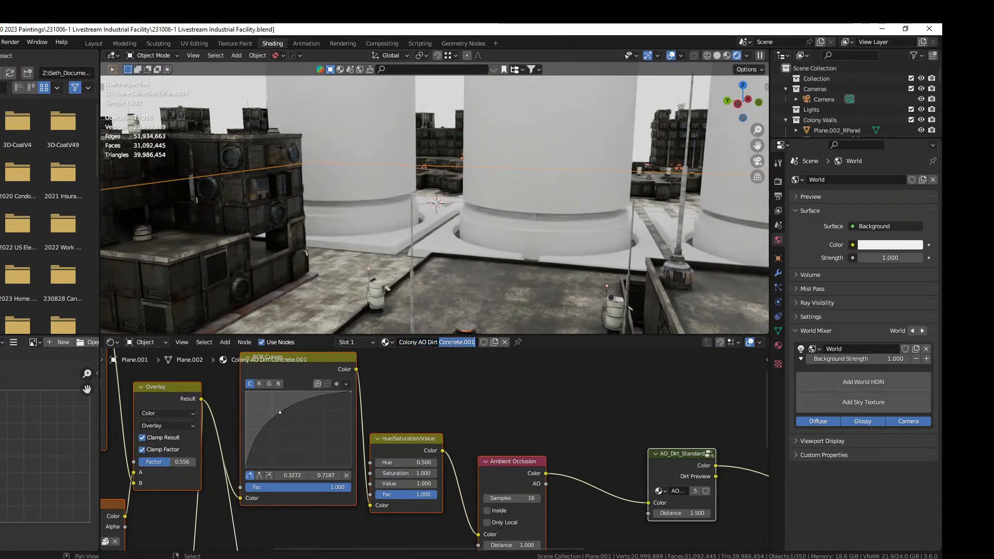
type("Ground")
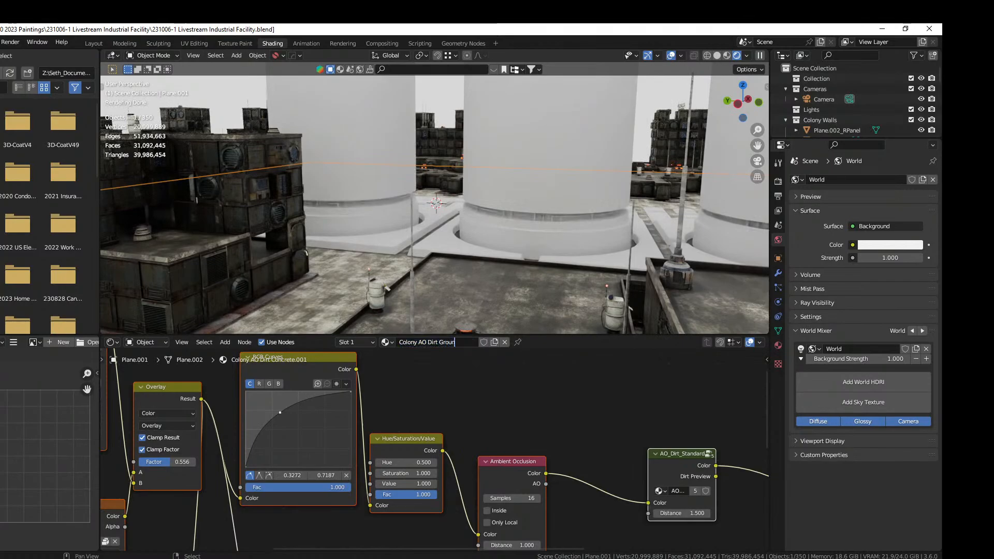
key("BackSpace")
key("BackSpace")
key("BackSpace")
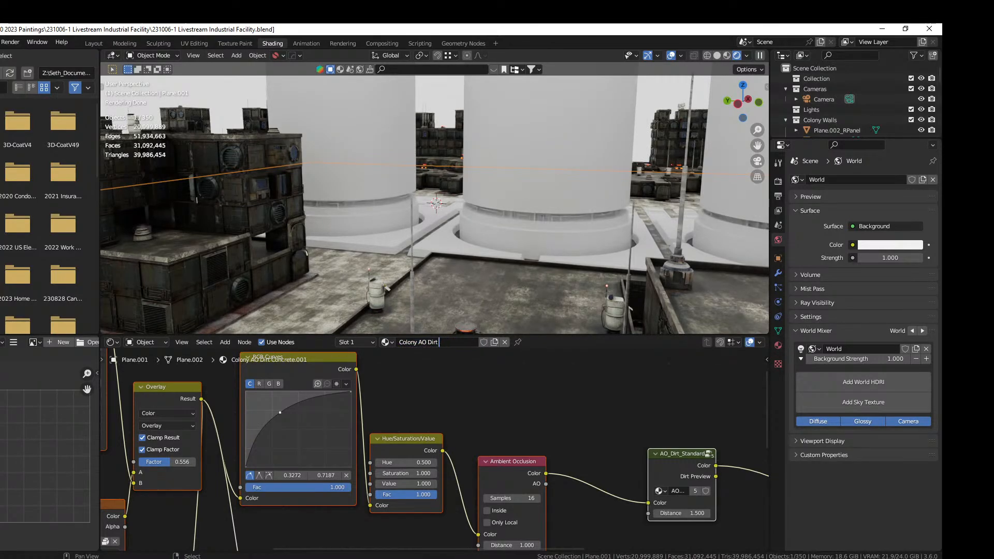
key("Return")
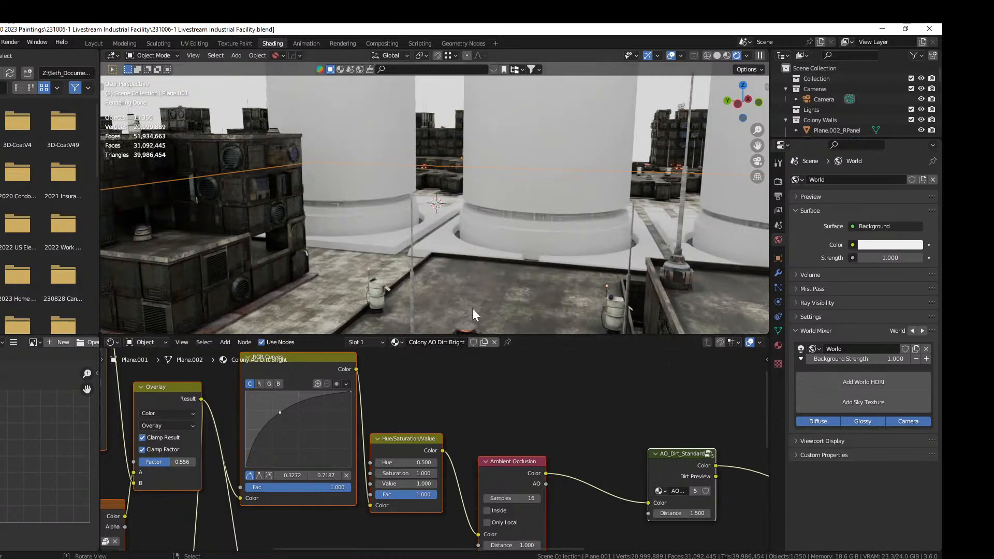
middle_click_drag(498, 279, 454, 289)
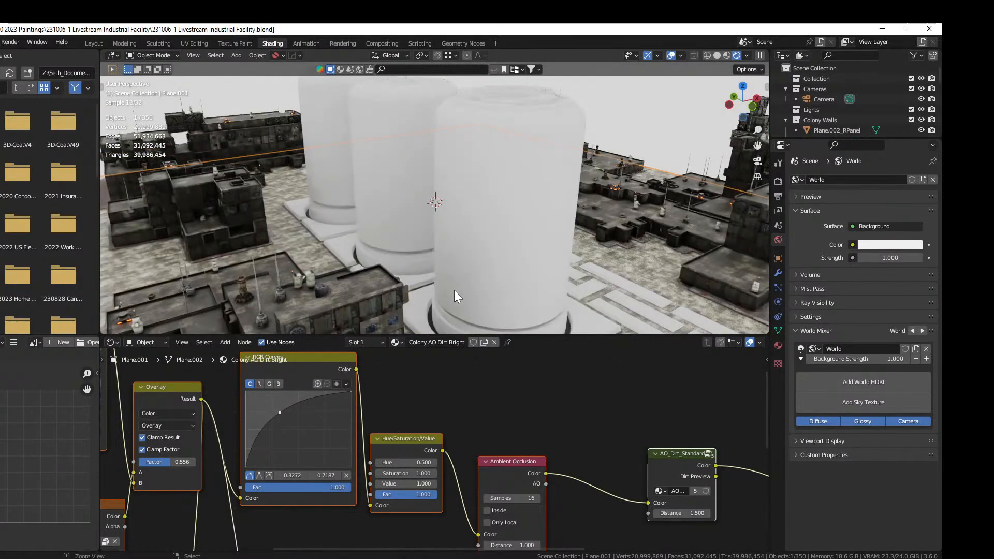
key("ctrl+s")
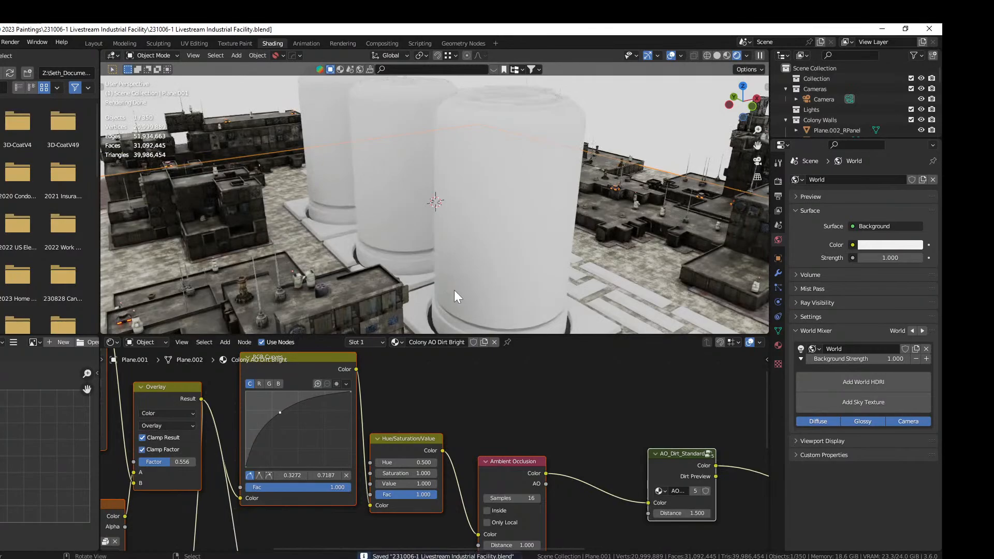
Assign the existing Wasteland MetalRustyUV material to the raised ground panels beside the tanks
middle_click_drag(521, 173, 468, 168)
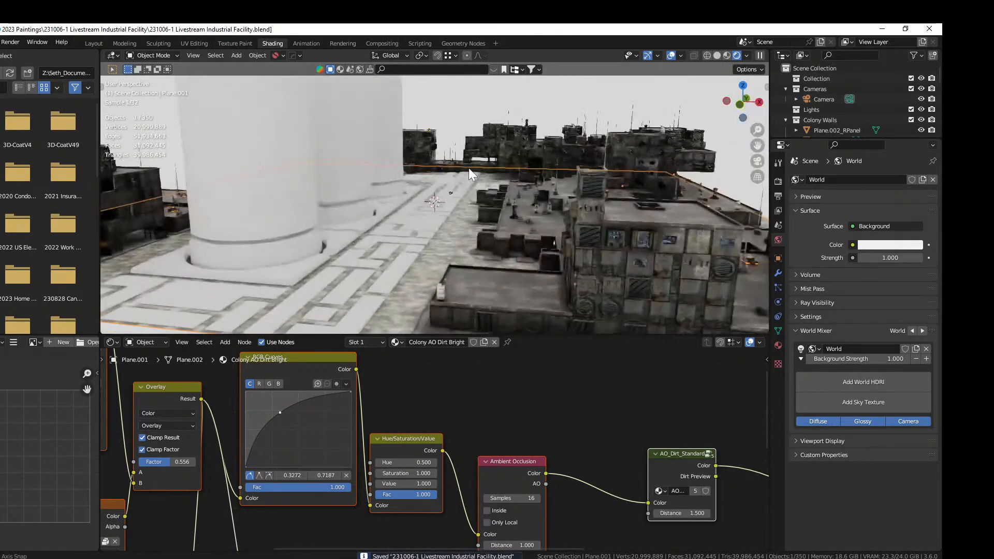
middle_click_drag(399, 200, 488, 232, "shift")
left_click(483, 254)
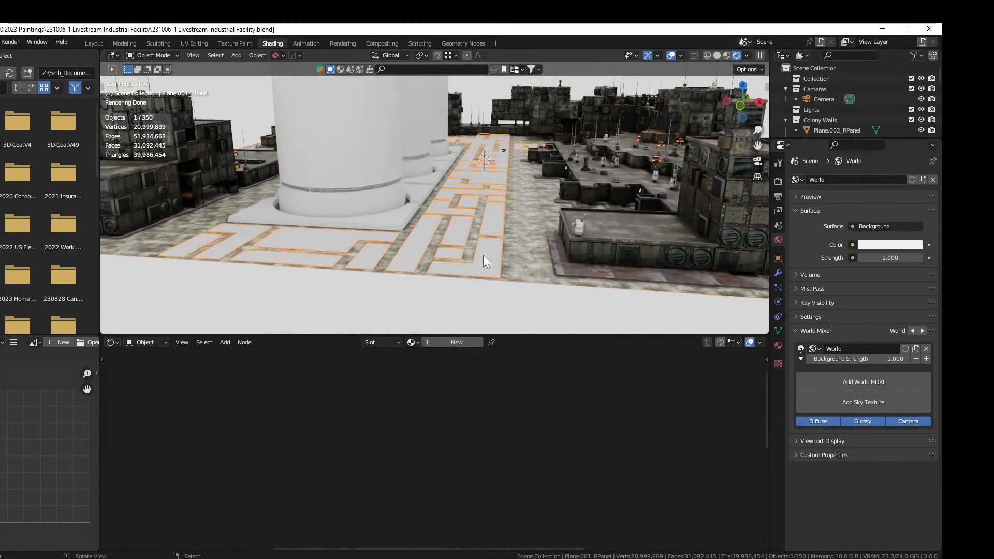
left_click(419, 341)
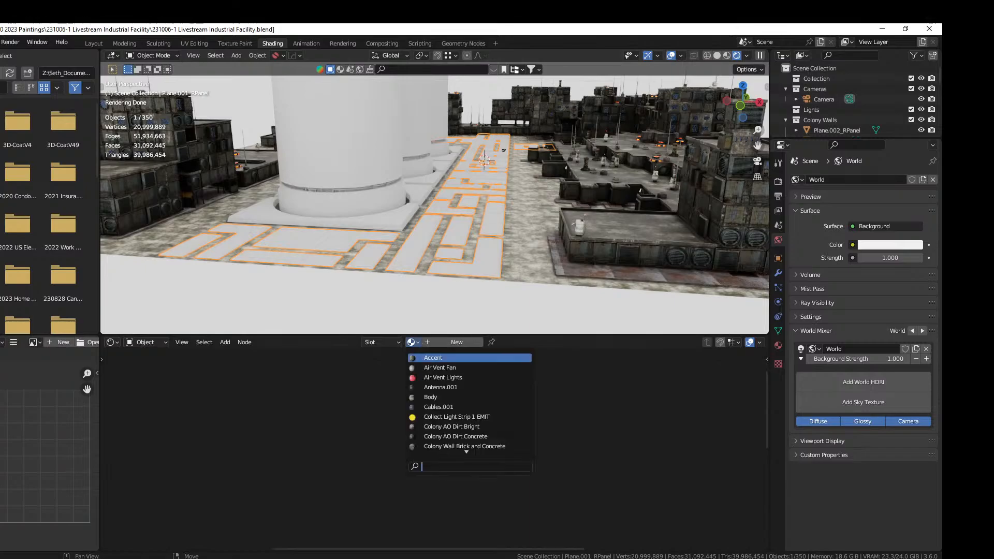
type("rust")
key("Return")
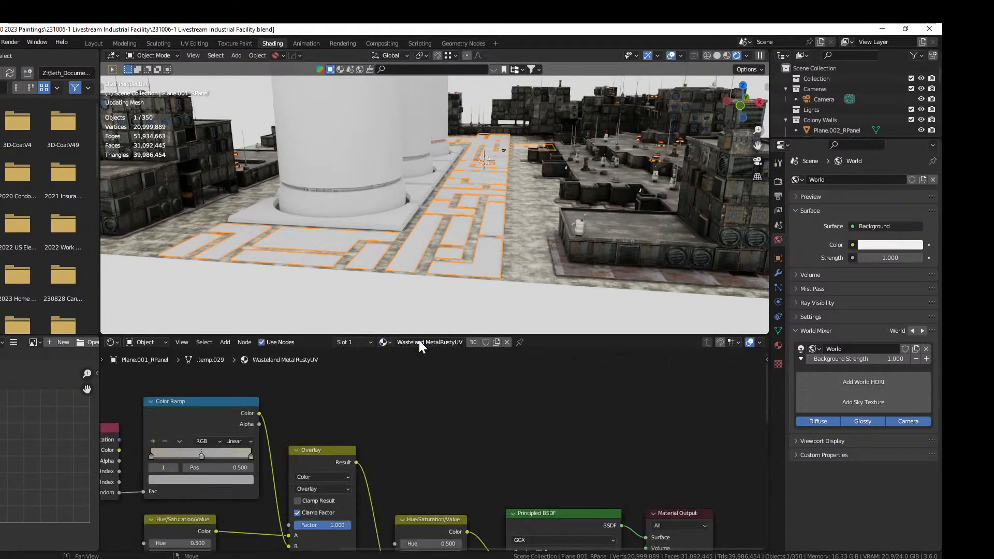
Unwrap all faces of the ground panels with Cube Projection, deselect them, and check the rusty metal texture
scroll(405, 270, "up", 3)
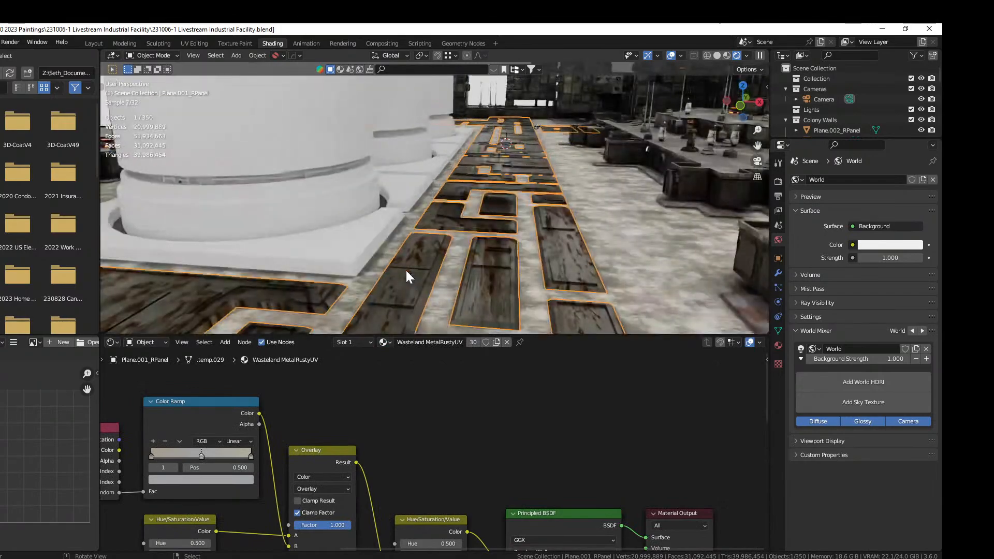
key("a")
key("Tab")
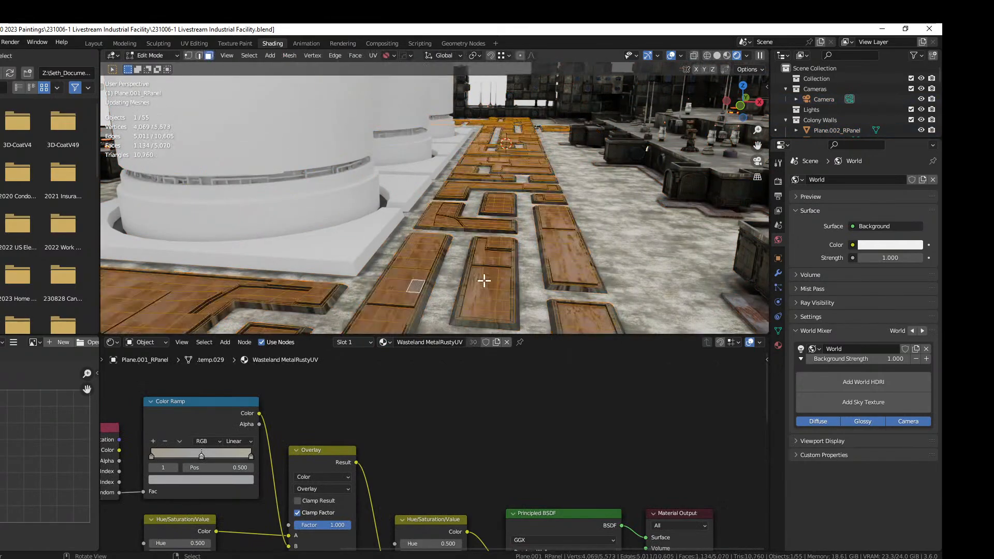
key("u")
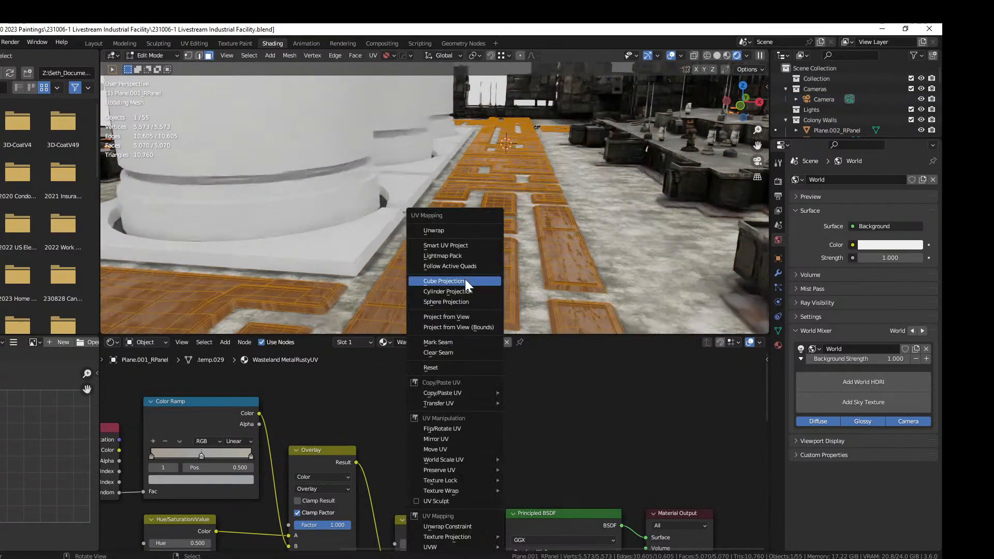
left_click(472, 281)
key("Tab")
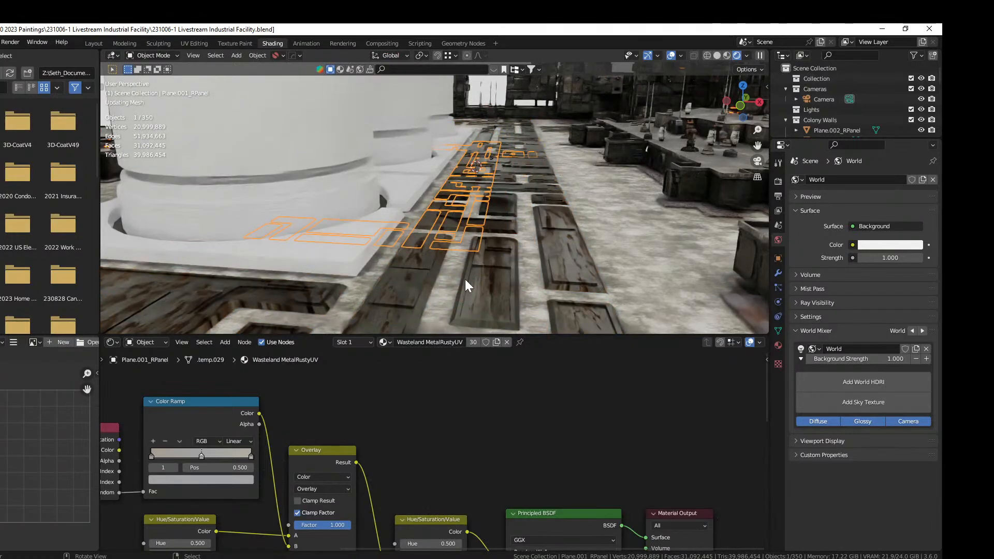
scroll(514, 203, "down", 6)
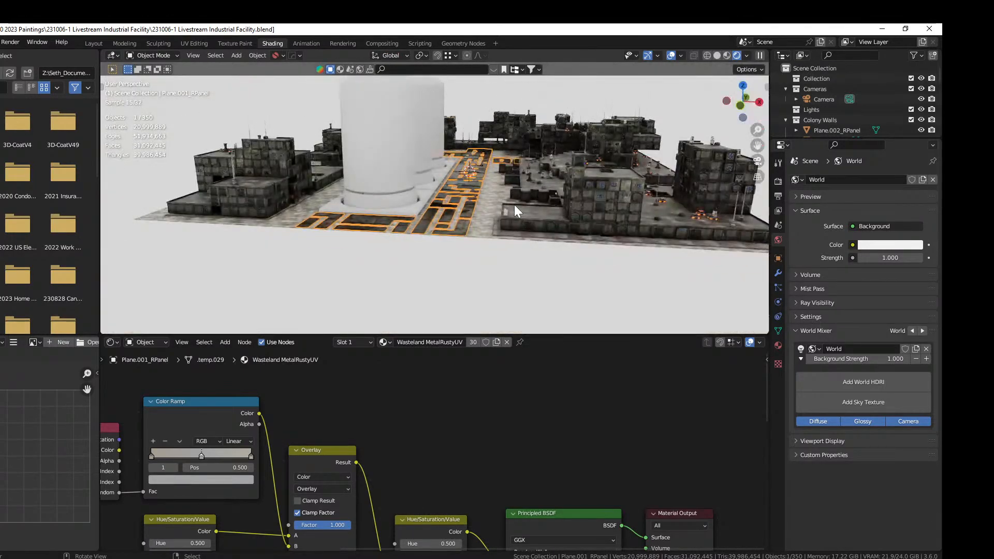
right_click(497, 249)
scroll(483, 256, "up", 5)
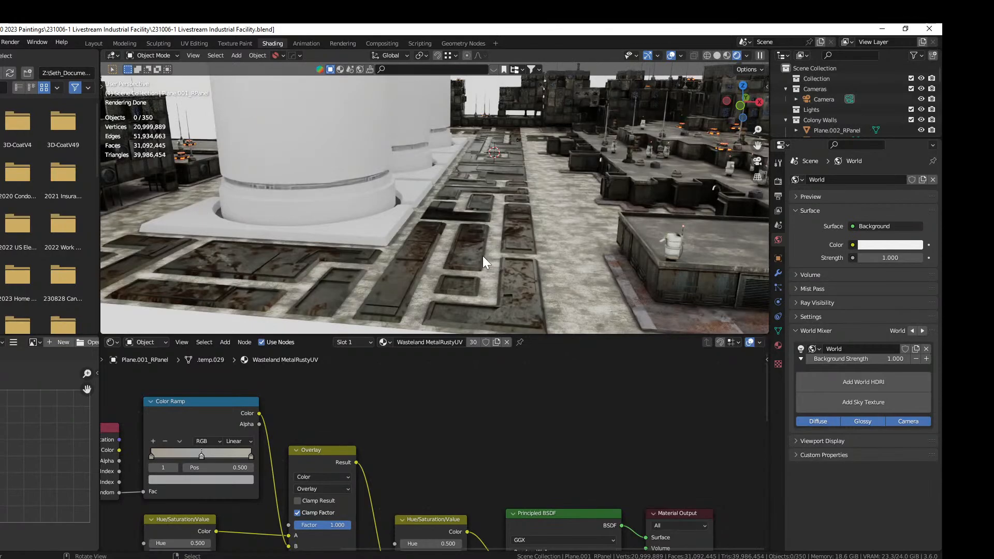
middle_click_drag(393, 288, 396, 274)
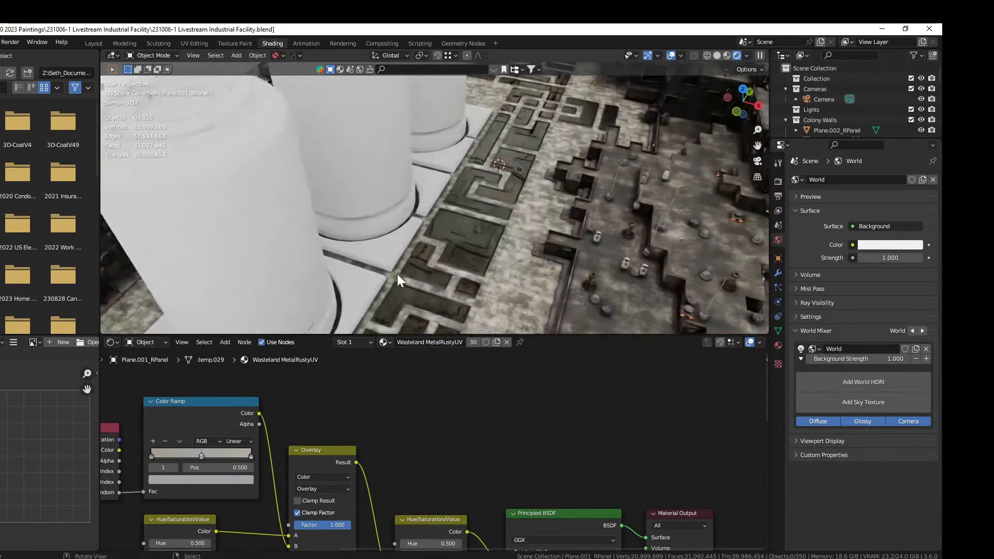
Assign the existing Metal_sheeting_Plain_Grey material to the panel bases beneath the three tanks
left_click(356, 283)
scroll(357, 284, "down", 5)
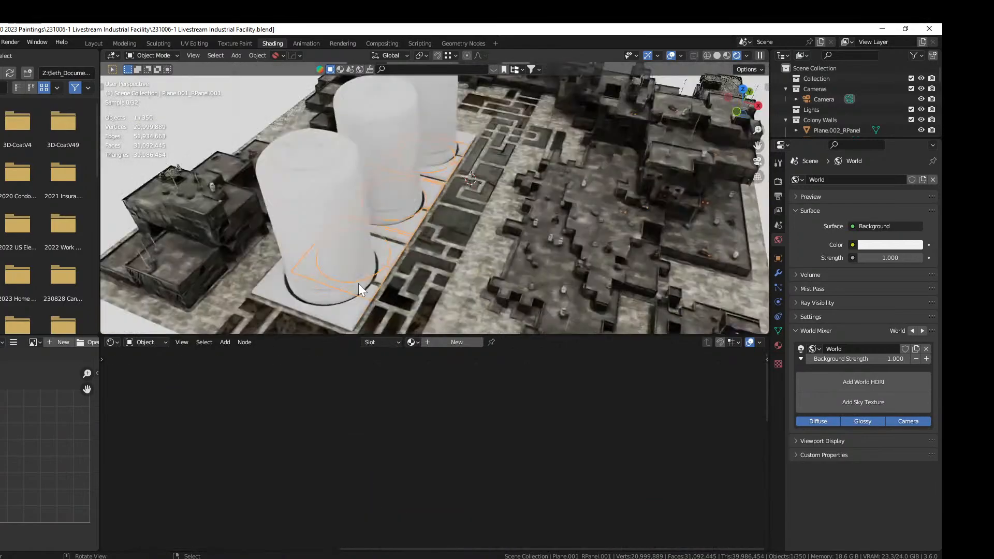
middle_click_drag(353, 276, 352, 269)
scroll(352, 270, "up", 2)
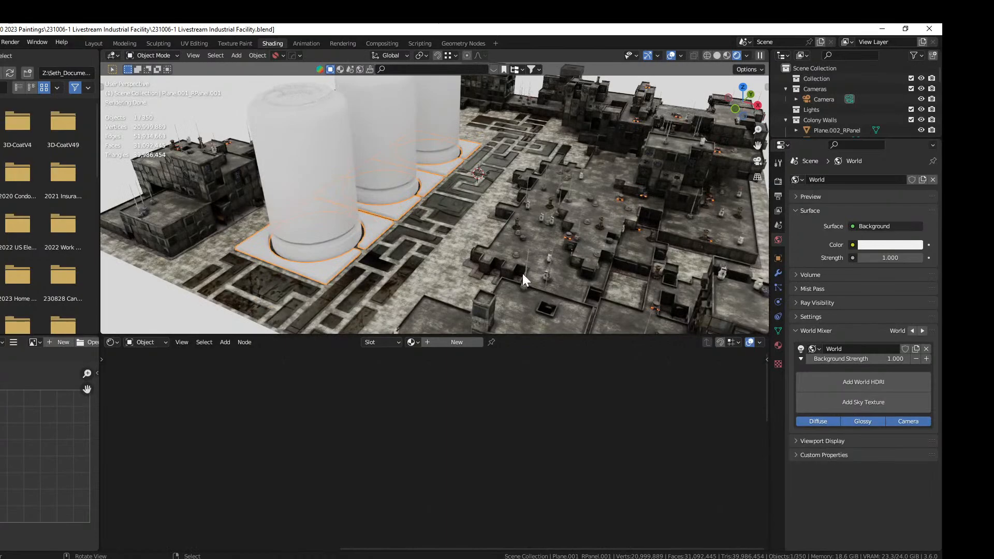
left_click(412, 342)
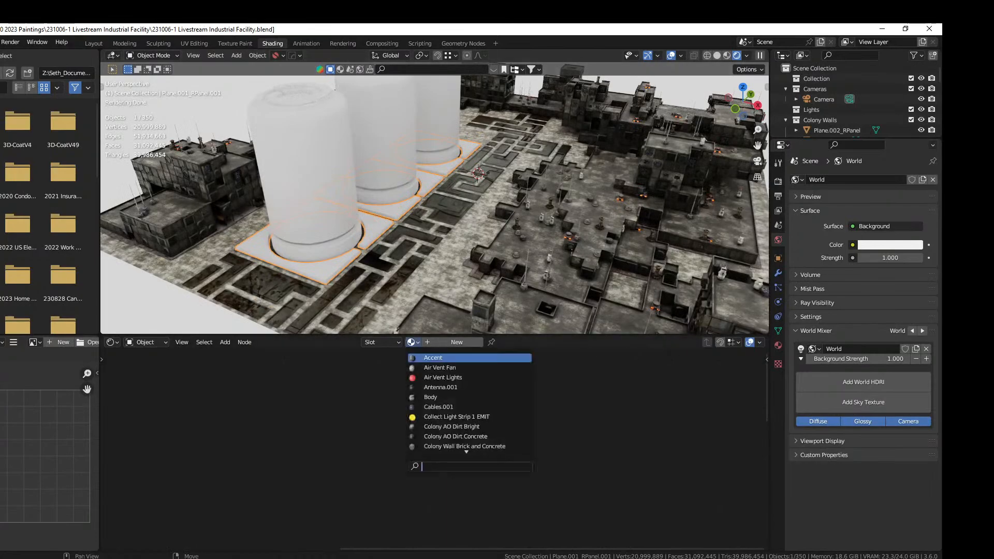
type("gre")
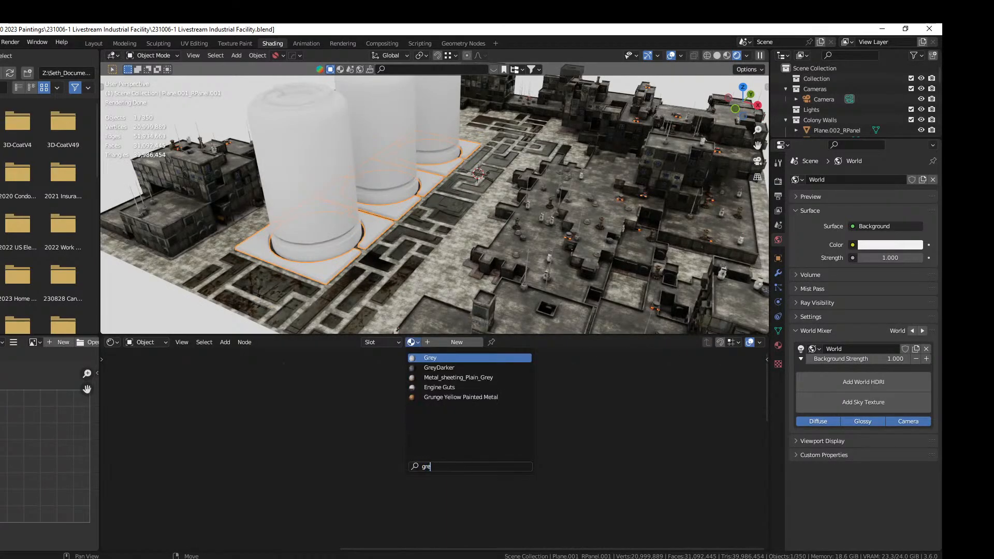
key("Down")
key("Down")
left_click(452, 379)
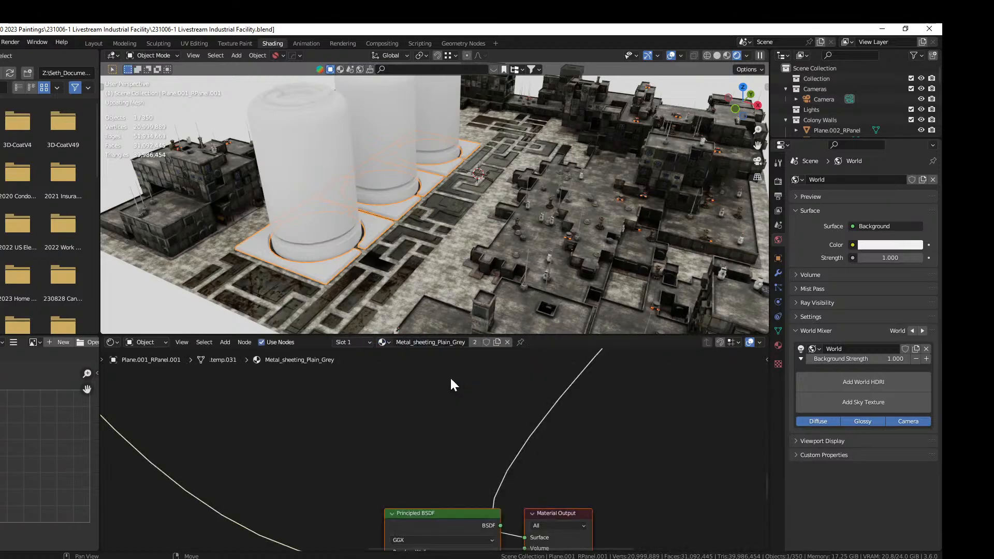
Unwrap all faces of the tank base panels with Cube Projection and check the grey metal texture up close
scroll(365, 262, "up", 6)
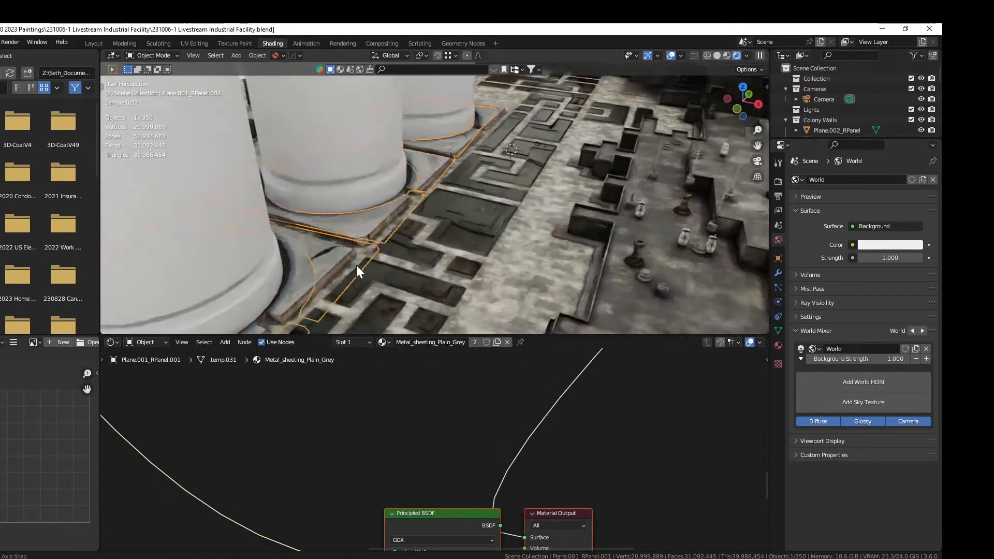
scroll(358, 263, "down", 5)
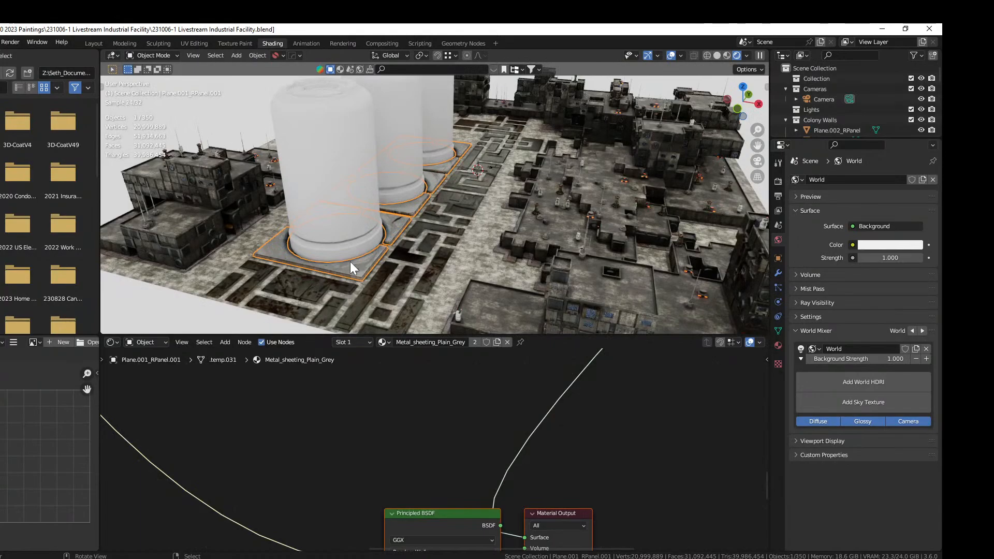
key("Tab")
key("a")
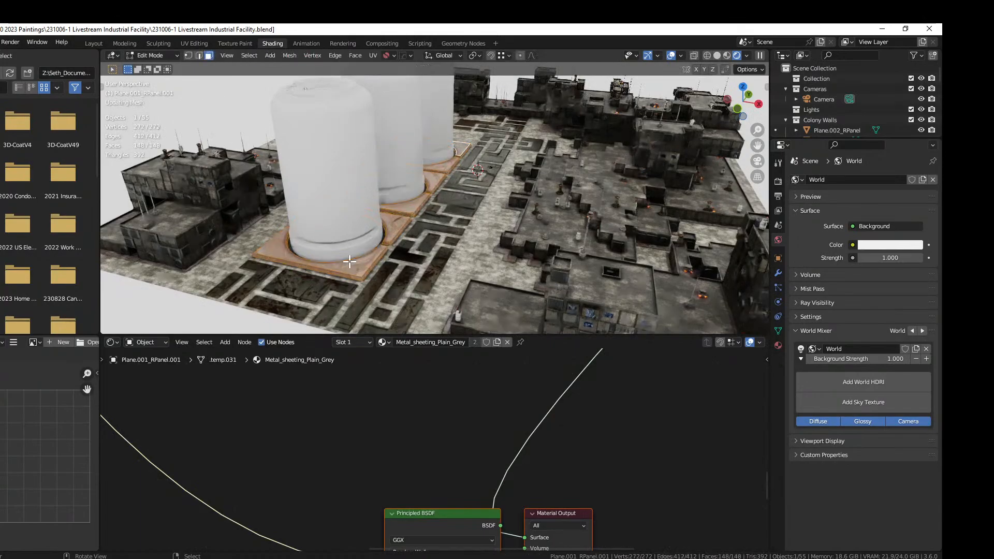
key("u")
left_click(351, 263)
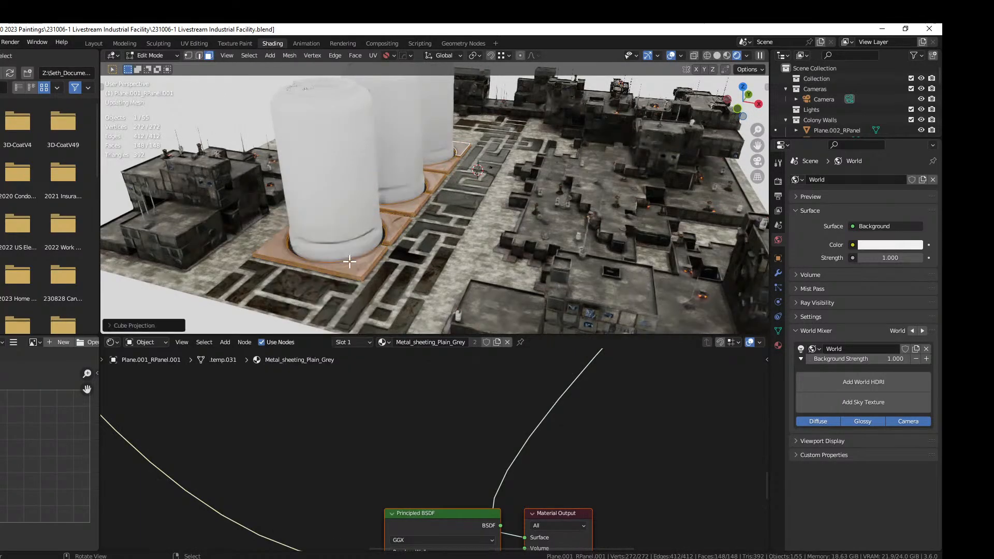
key("Tab")
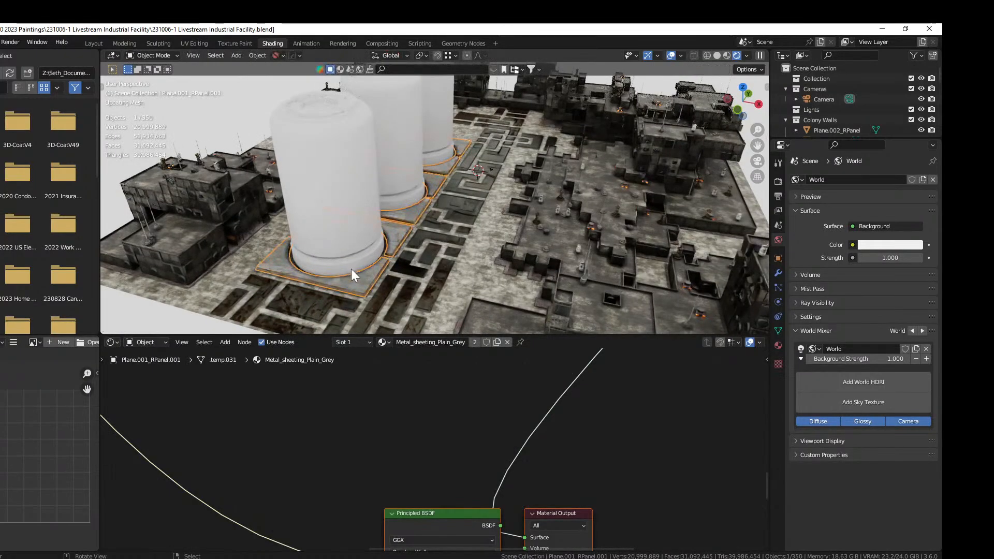
scroll(351, 268, "up", 3)
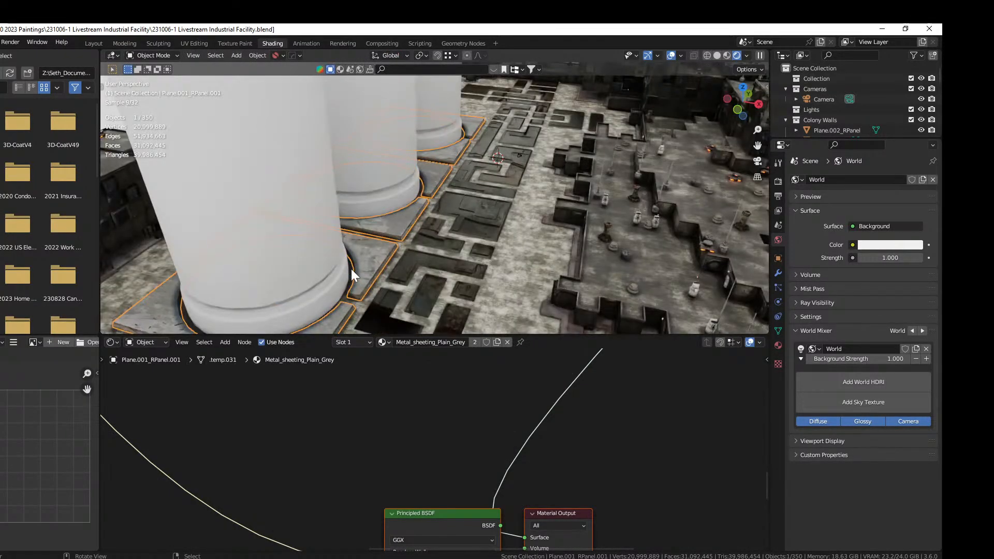
Try the existing Metal_sheeting_Plain_Grey material on the raised ground panels beside the tanks and check it up close and from a distance
left_click(473, 223)
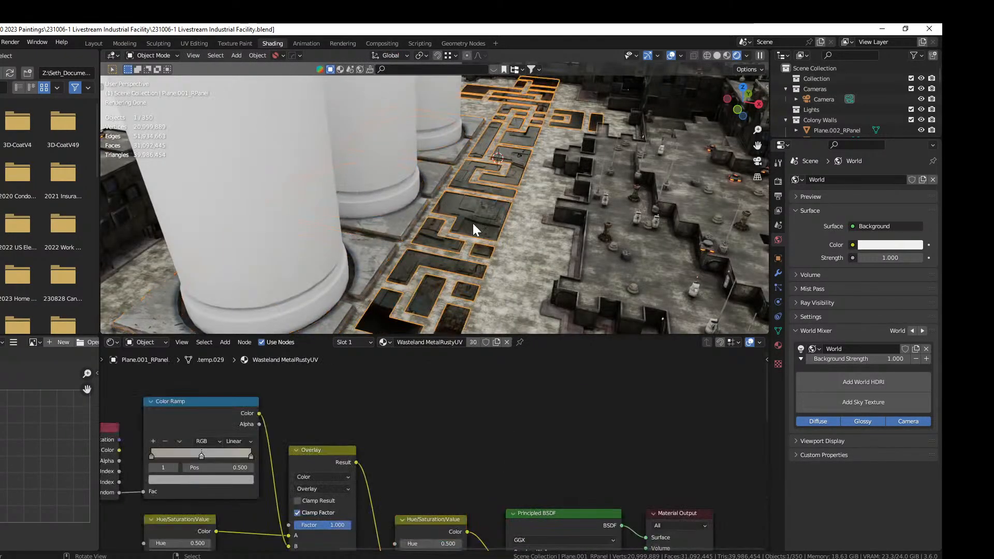
left_click(391, 342)
type("gre")
left_click(434, 378)
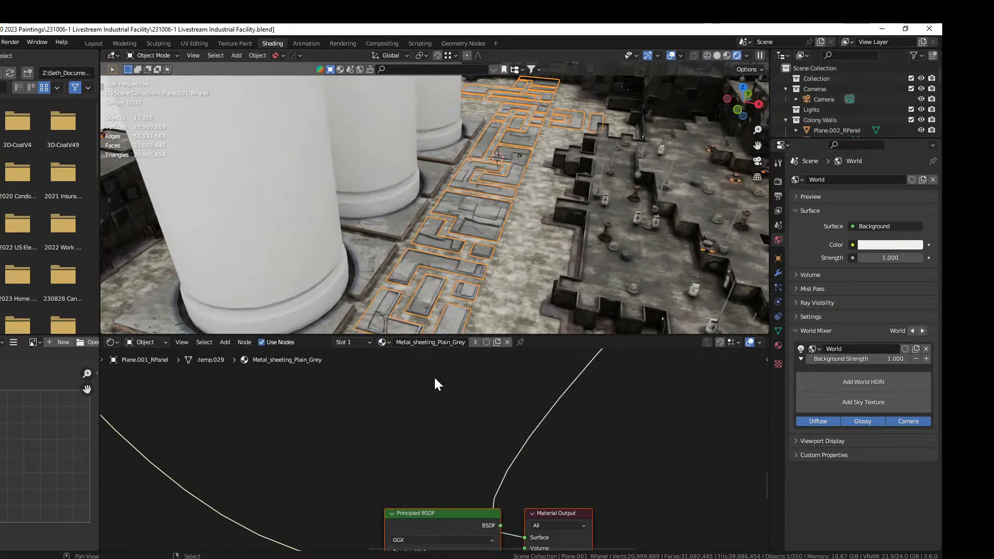
scroll(423, 324, "up", 2)
middle_click_drag(423, 324, 421, 310)
scroll(421, 305, "up", 1)
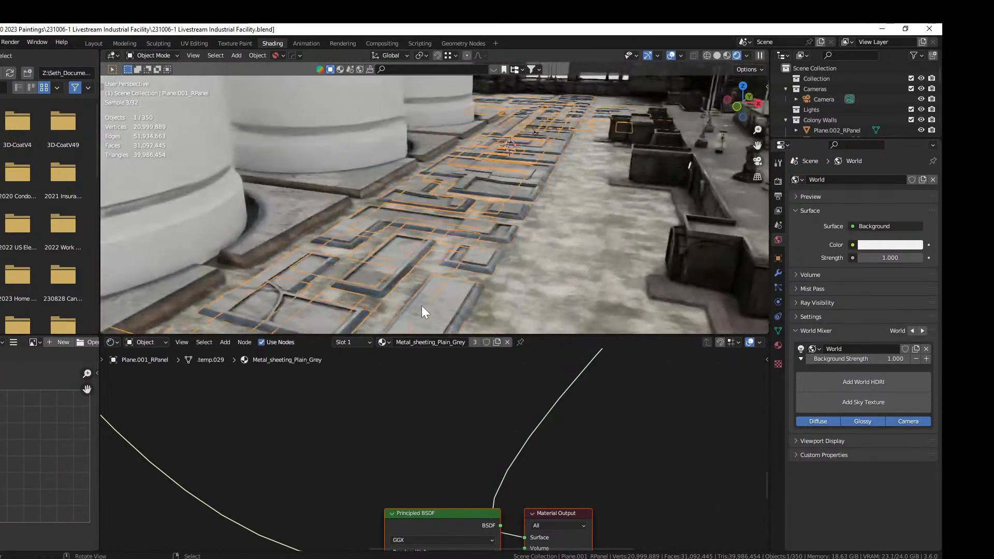
scroll(422, 306, "down", 1)
scroll(414, 294, "down", 4)
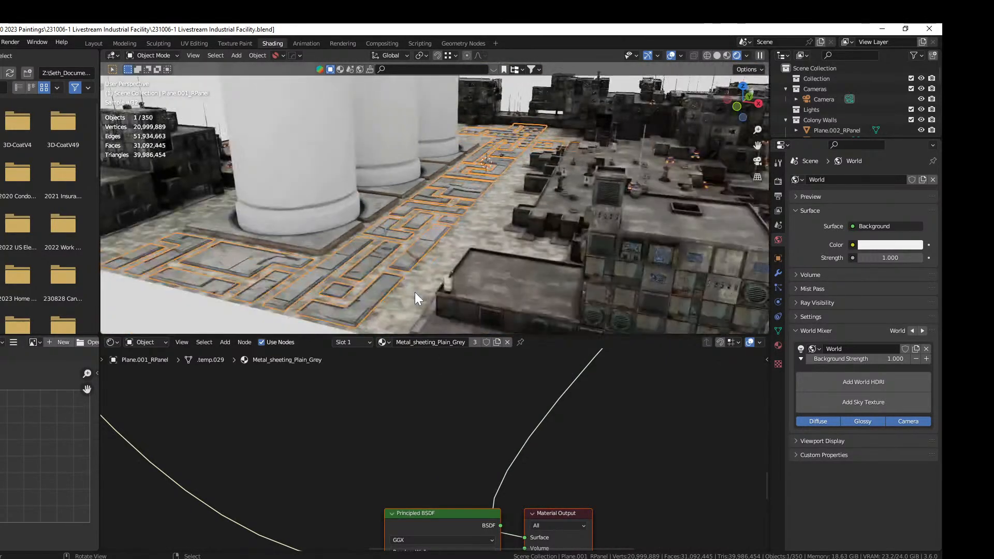
right_click(193, 313)
middle_click_drag(192, 313, 230, 73)
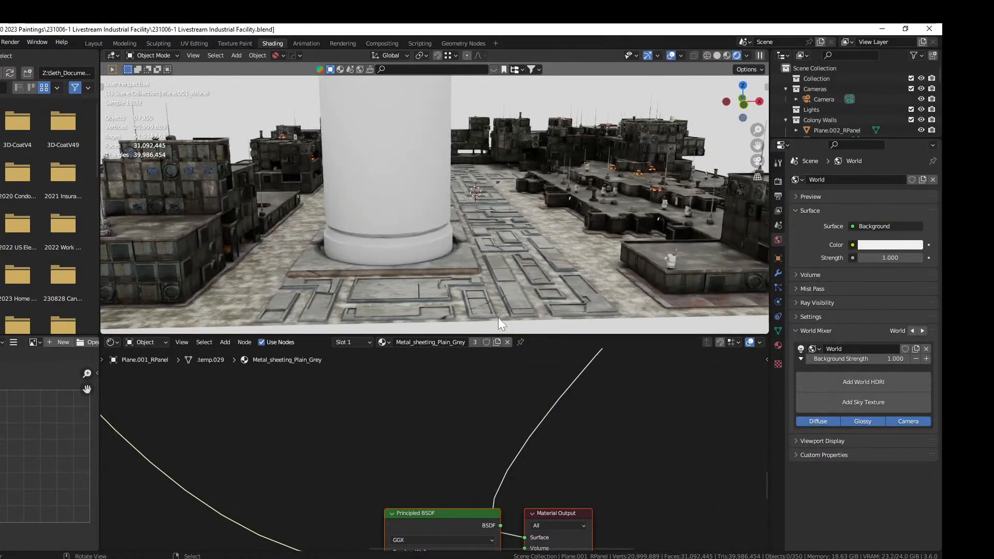
Reassign the existing Wasteland MetalRustyUV material to the raised ground panels and check it beside the tanks
left_click(519, 303)
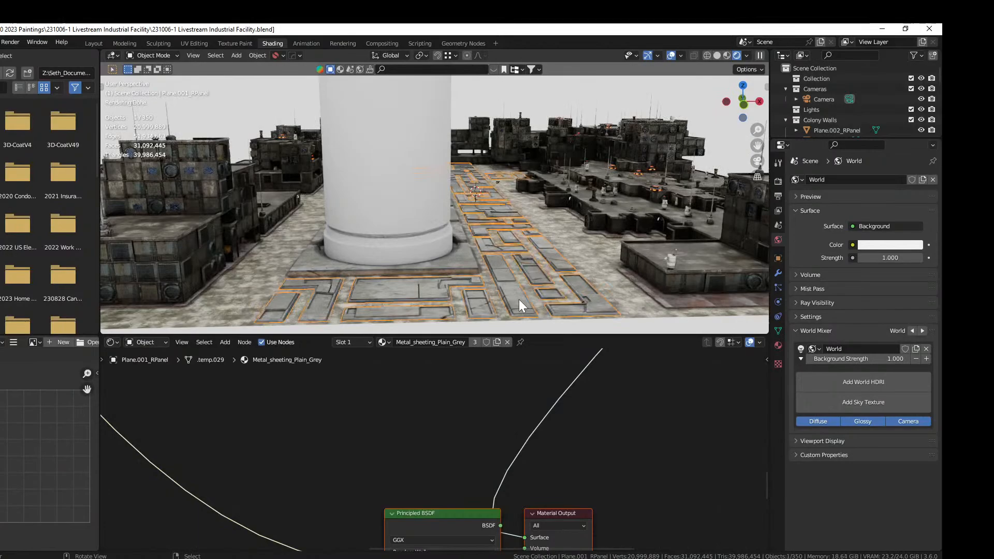
left_click(384, 342)
type("was")
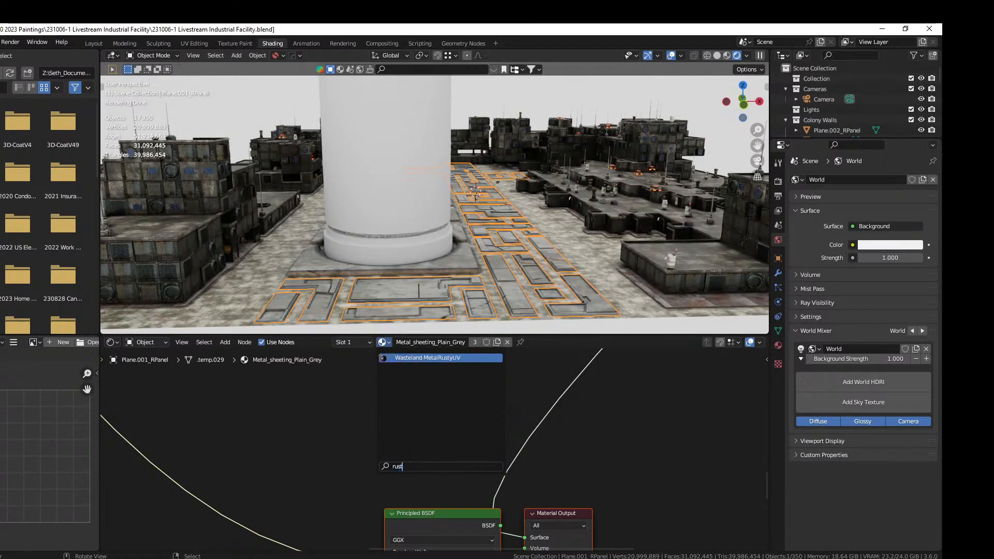
key("Return")
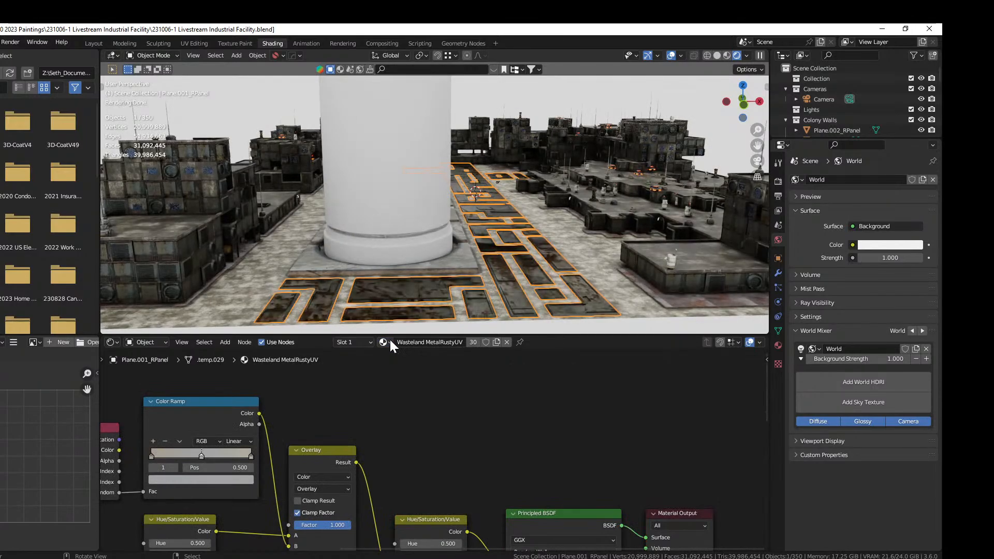
scroll(434, 259, "up", 2)
middle_click_drag(433, 259, 421, 299)
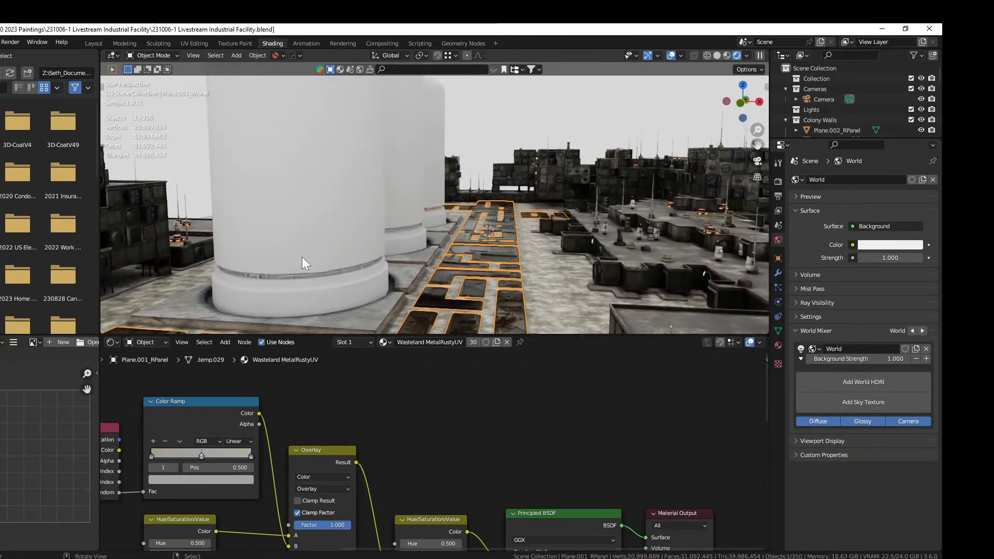
Try the Grunge Yellow Painted Metal material on the three storage tanks
middle_click_drag(302, 263, 237, 202)
left_click(210, 184)
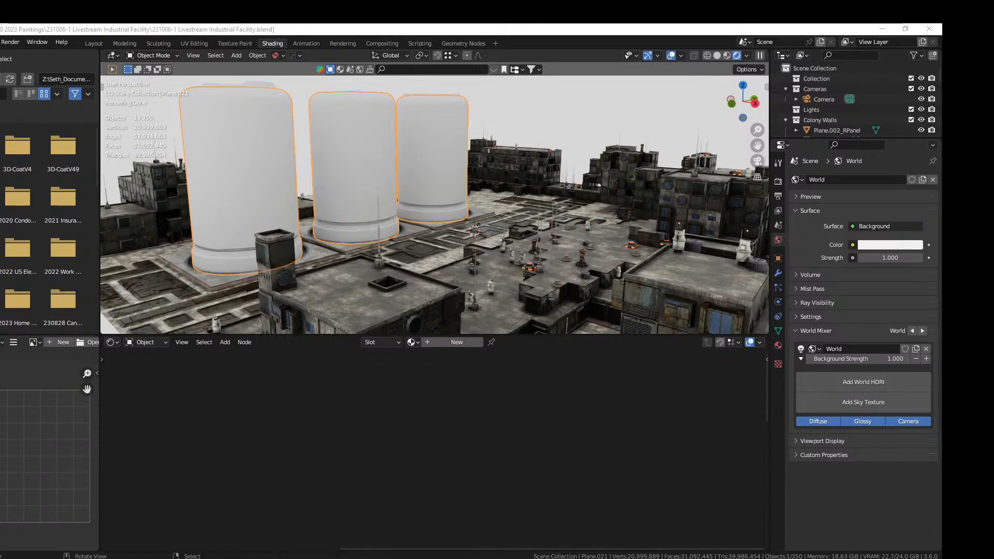
mouse_move(654, 59)
left_mouse_down()
mouse_move(340, 156)
mouse_move(241, 155)
left_mouse_up()
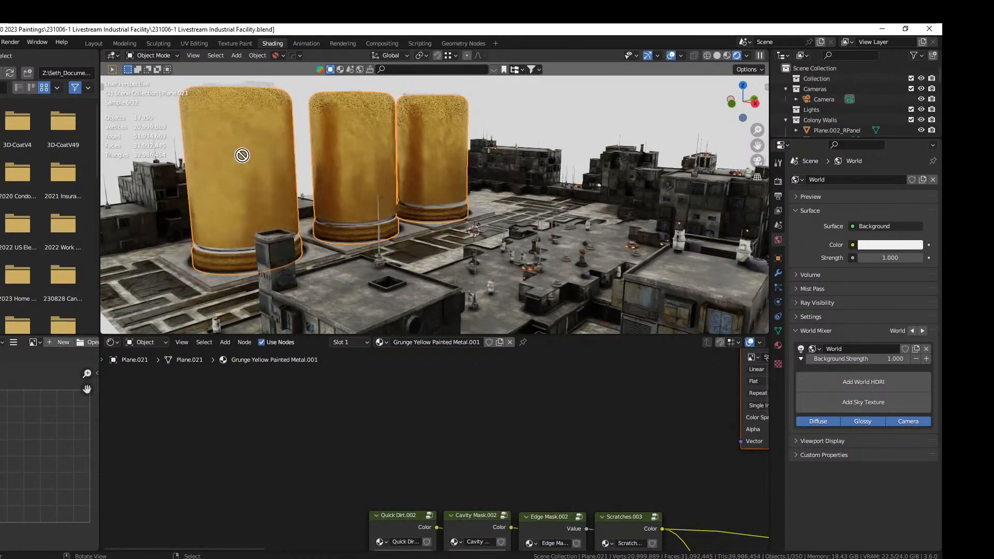
Unwrap the faces of the three storage tanks with Cube Projection and check how the texture maps onto them
middle_click_drag(242, 154, 272, 201)
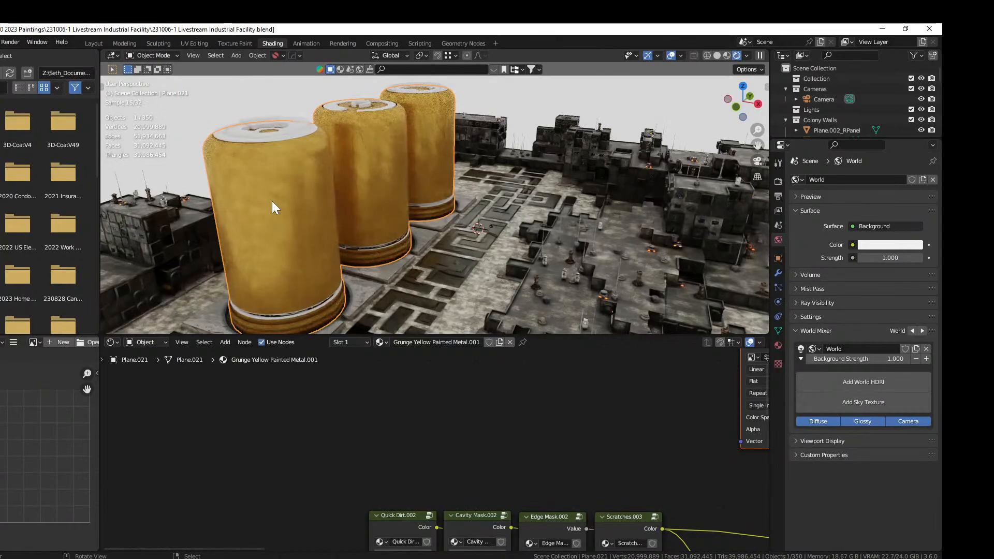
key("Tab")
key("u")
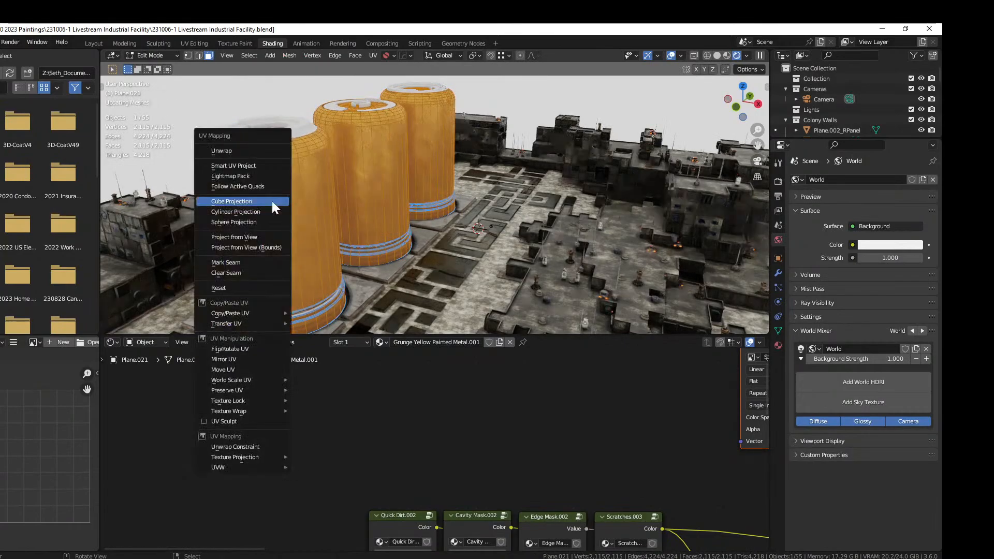
left_click(273, 203)
key("Tab")
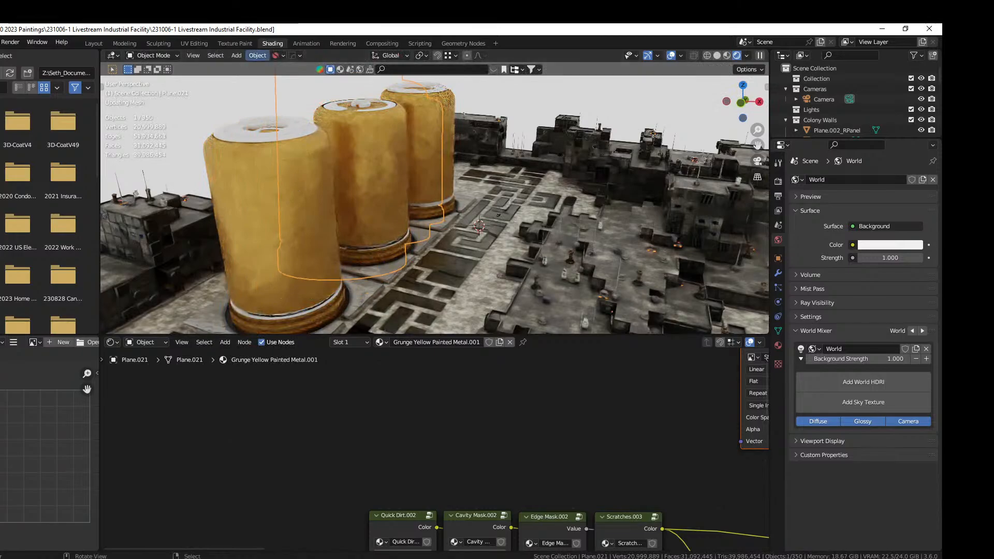
middle_click_drag(294, 179, 292, 148)
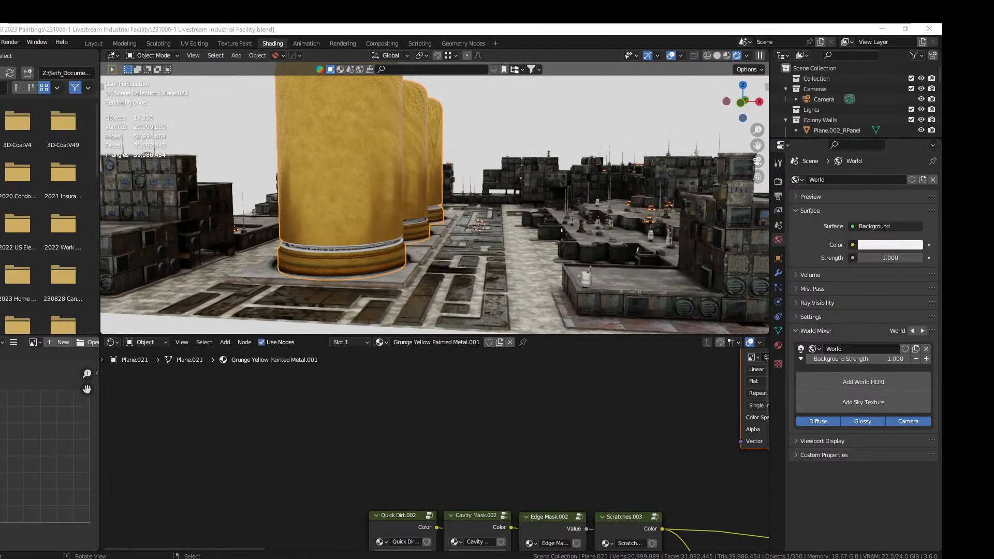
Replace the tanks' material with Dirty Worn Orange Paint and inspect the tanks up close in the Layout workspace
mouse_move(466, 26)
left_mouse_down()
mouse_move(448, 62)
mouse_move(340, 172)
mouse_move(325, 168)
left_mouse_up()
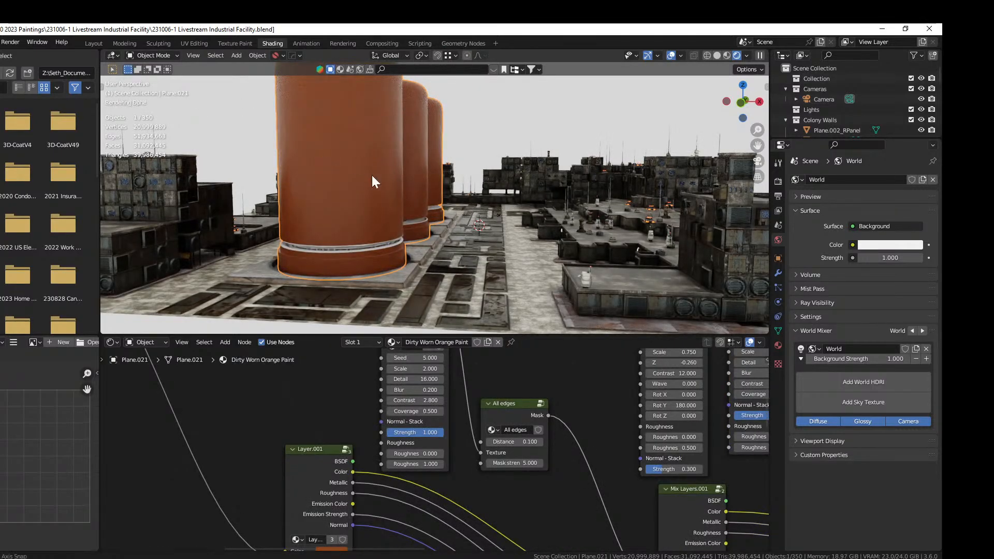
mouse_move(372, 175)
middle_mouse_down()
mouse_move(356, 203)
mouse_move(328, 164)
mouse_move(354, 213)
mouse_move(428, 202)
mouse_move(462, 247)
mouse_move(392, 169)
mouse_move(367, 179)
middle_mouse_up()
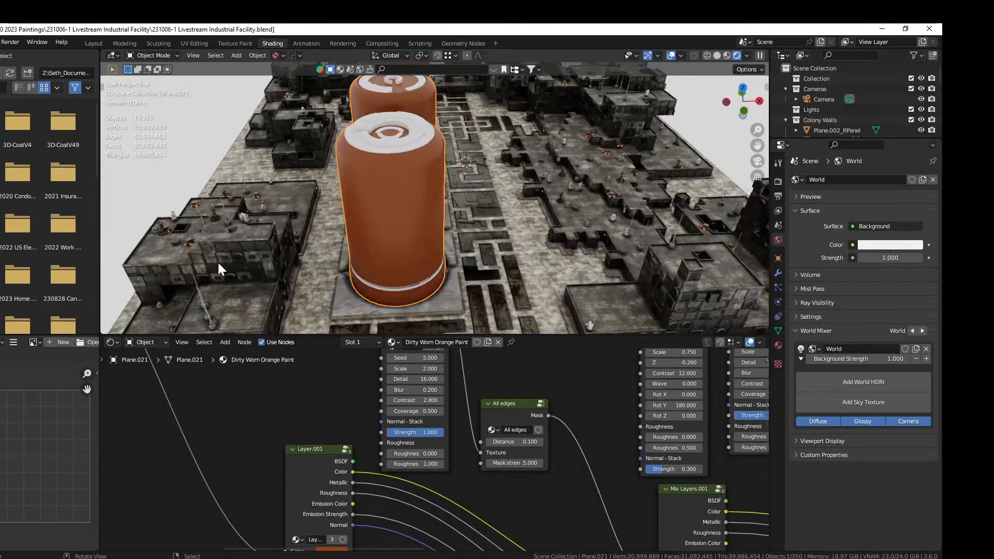
left_click(92, 41)
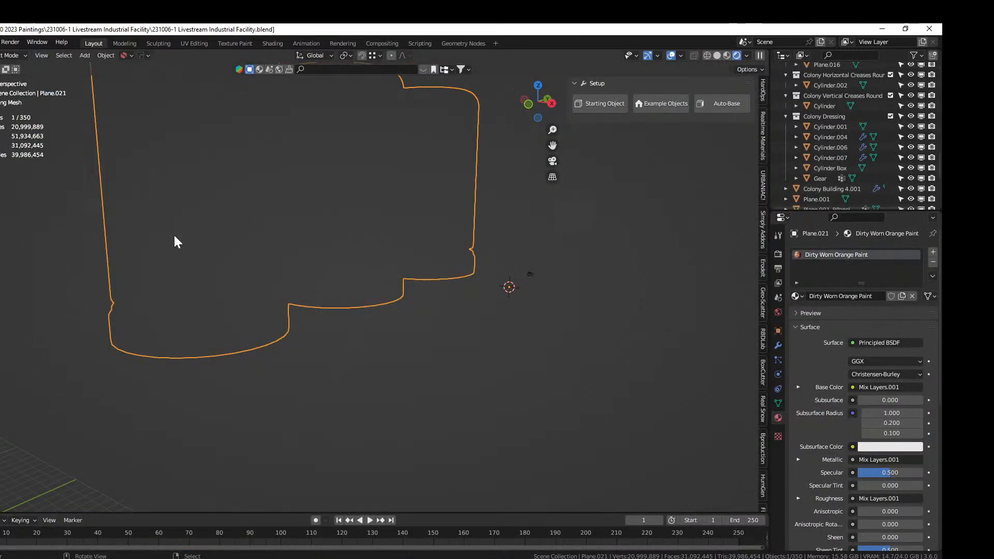
scroll(293, 333, "up", 2)
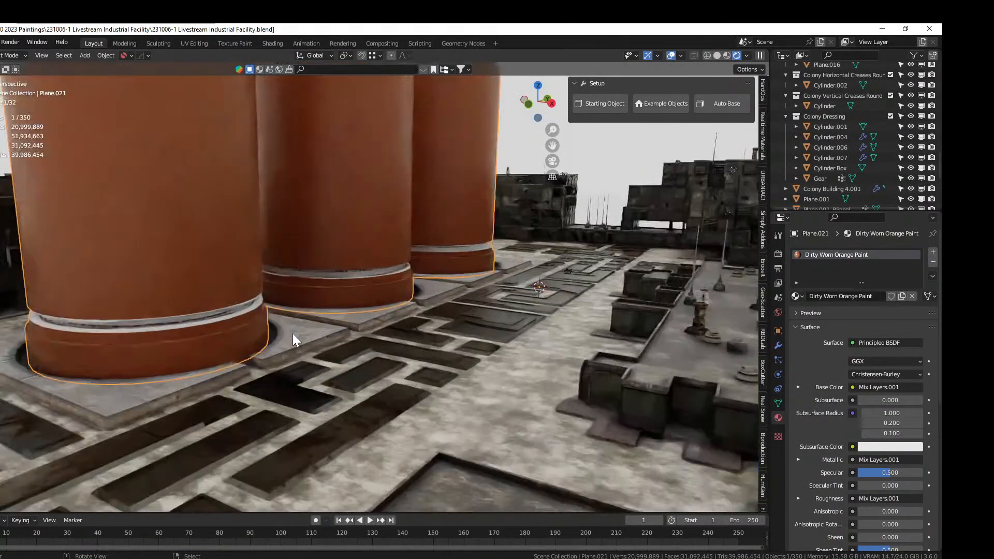
scroll(250, 341, "up", 1)
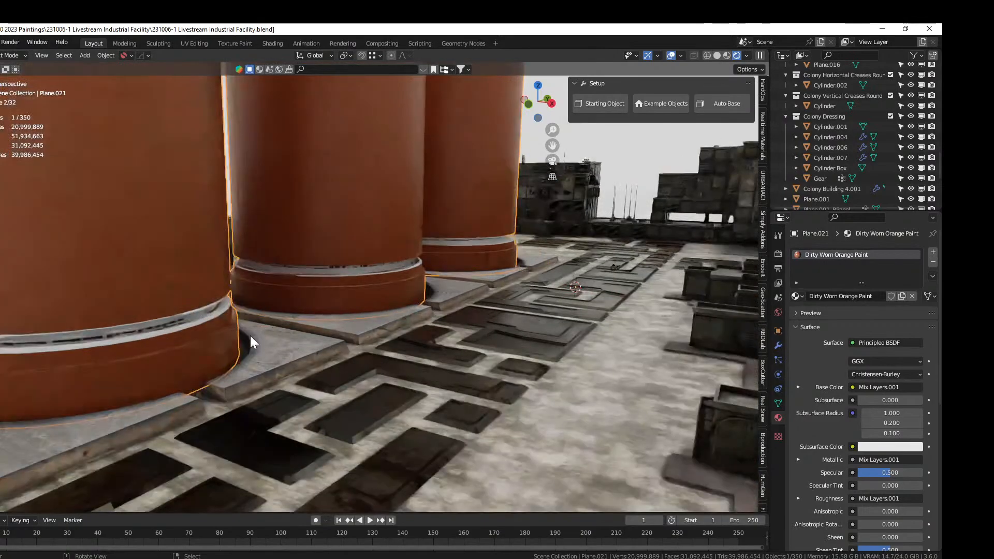
middle_click_drag(282, 322, 358, 344)
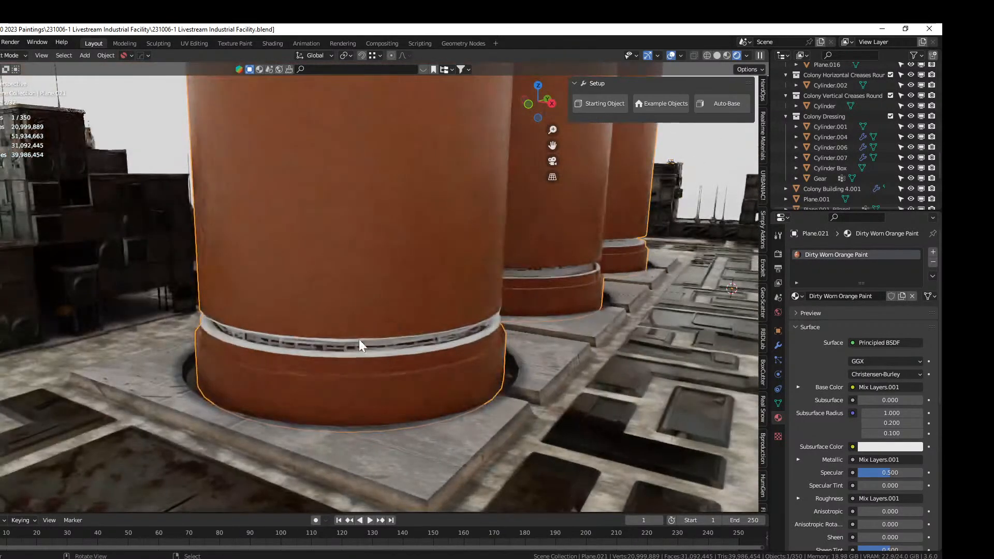
Join the ring trim pieces Plane.021_RLExtr.001 through Plane.021_RLExtr.005 around the tank bases into one object
left_click(337, 355)
scroll(336, 355, "up", 2)
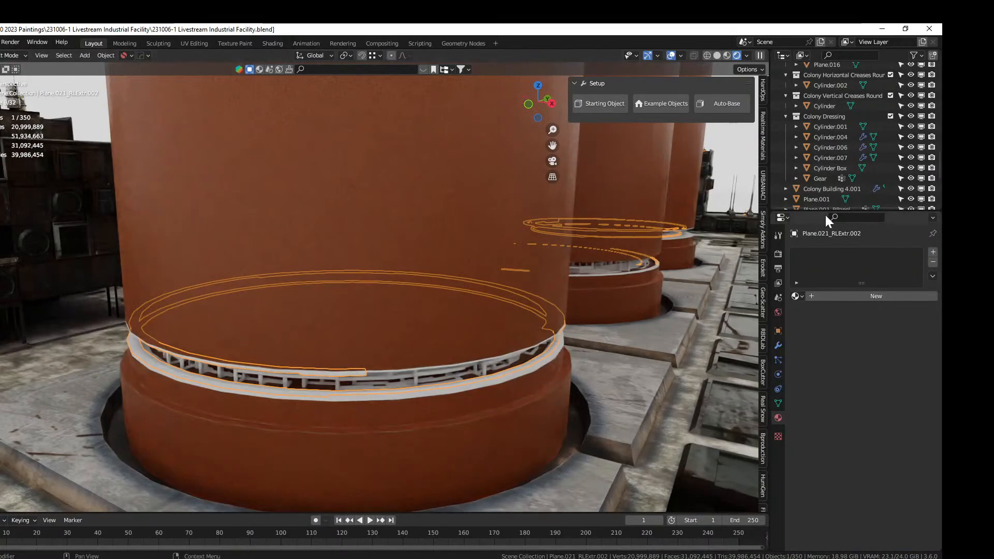
key("period")
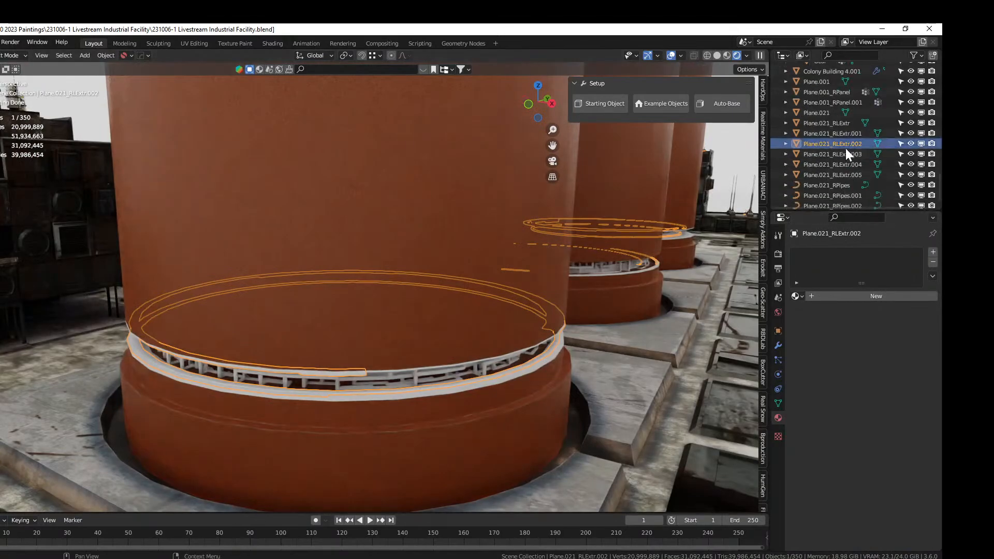
left_click(842, 133)
left_click(847, 167, "shift")
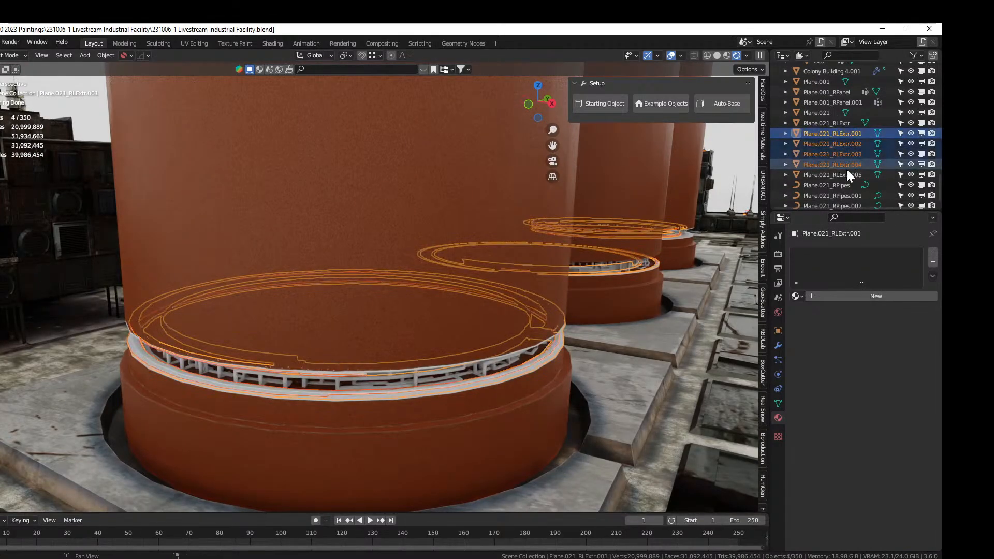
left_click(848, 175, "shift")
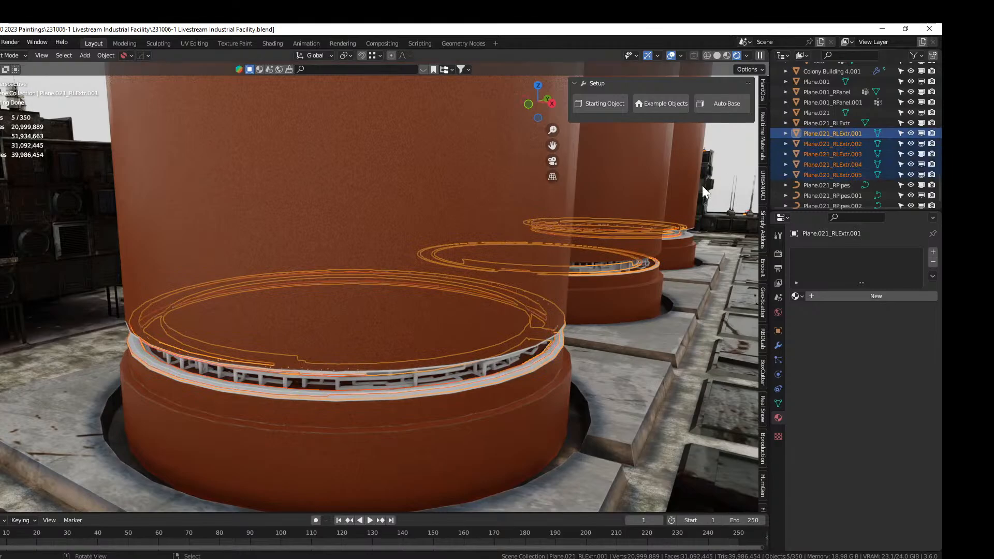
key("ctrl+j")
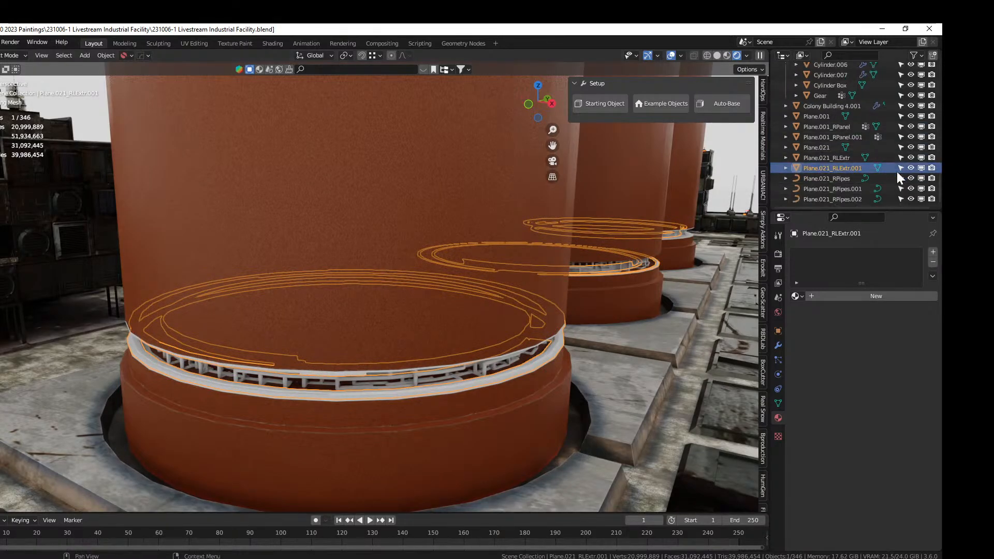
Isolate the remaining ring trim in solid shading and join Plane.021_RLExtr.001 into Plane.021_RLExtr
left_click(910, 168)
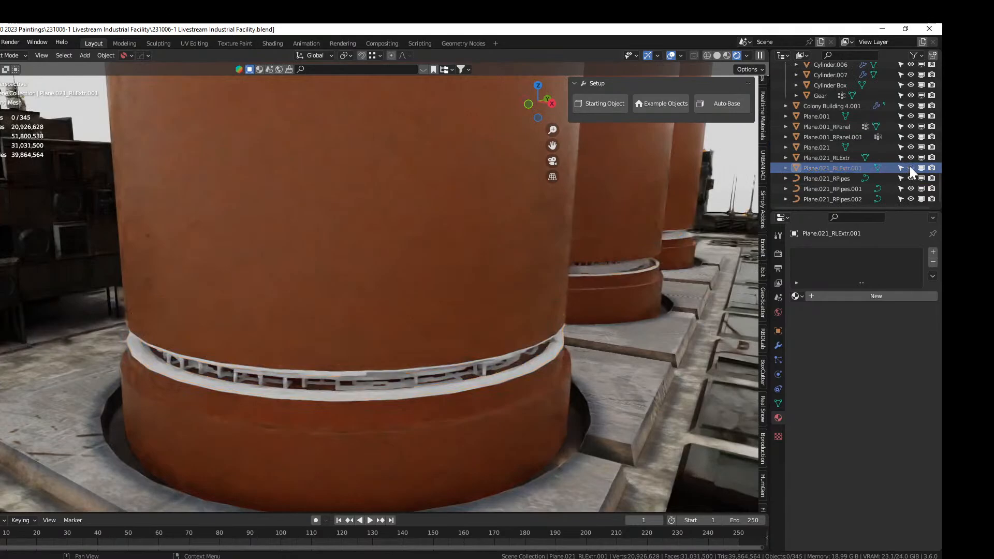
left_click(910, 168)
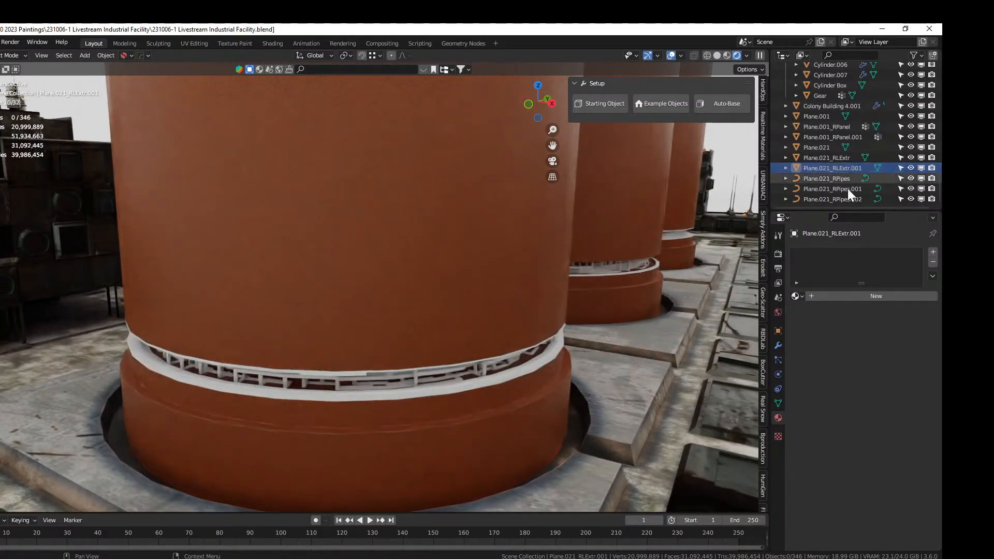
left_click(717, 55)
left_click(909, 168)
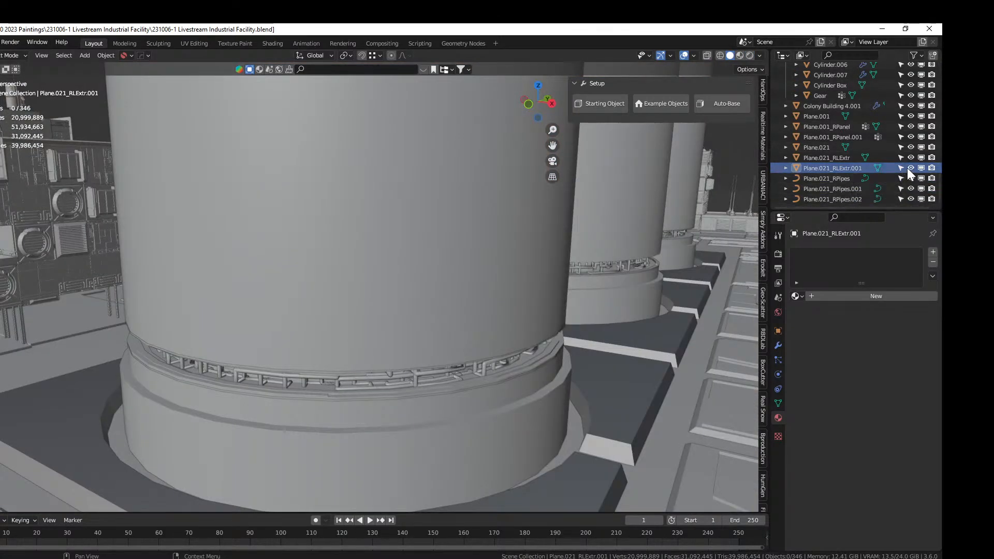
left_click(294, 394, "shift")
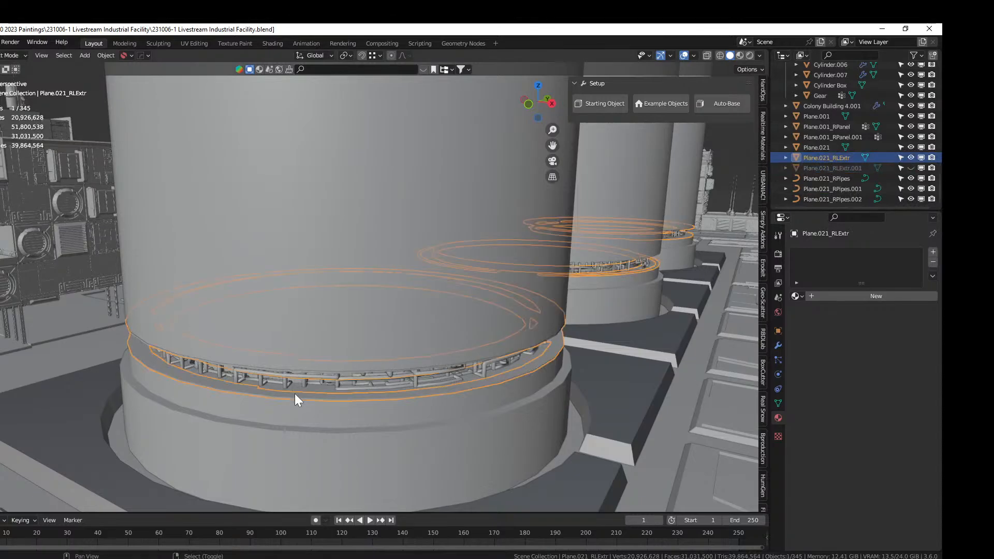
left_click(910, 167)
left_click(849, 169, "shift")
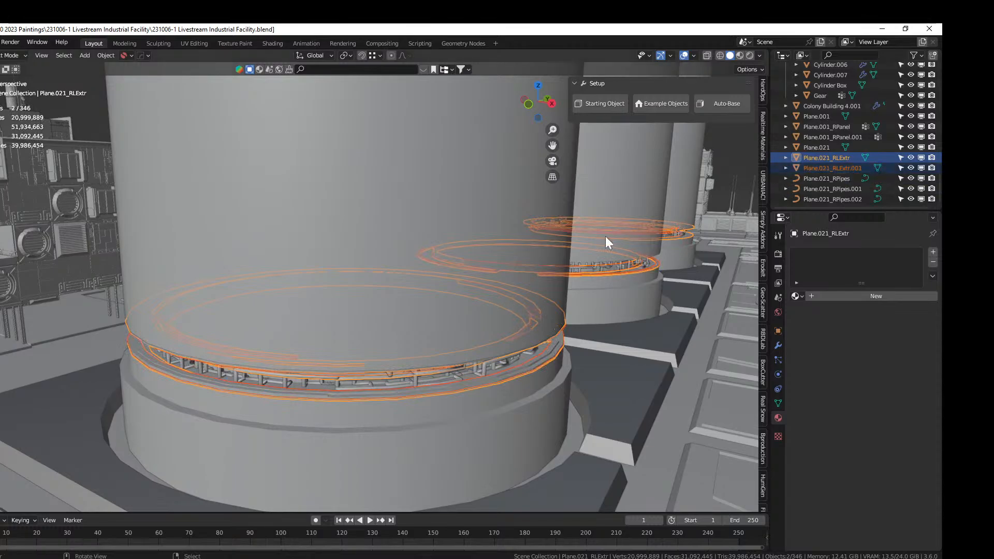
key("Delete")
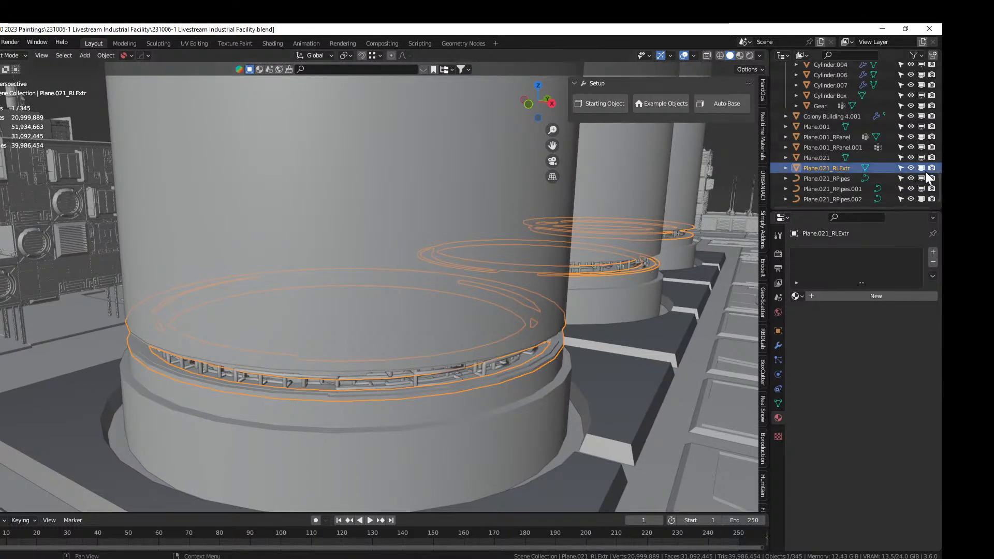
left_click(910, 169)
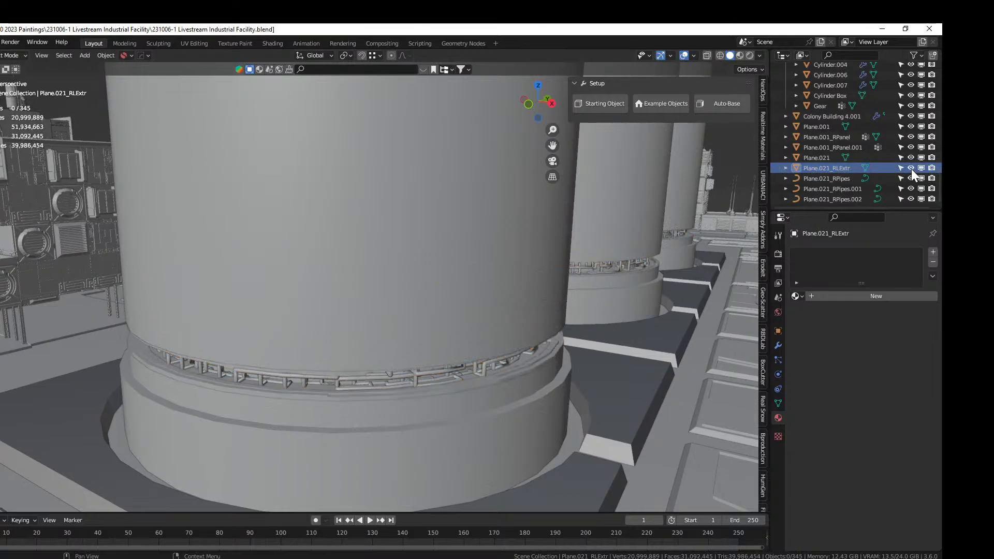
left_click(822, 168)
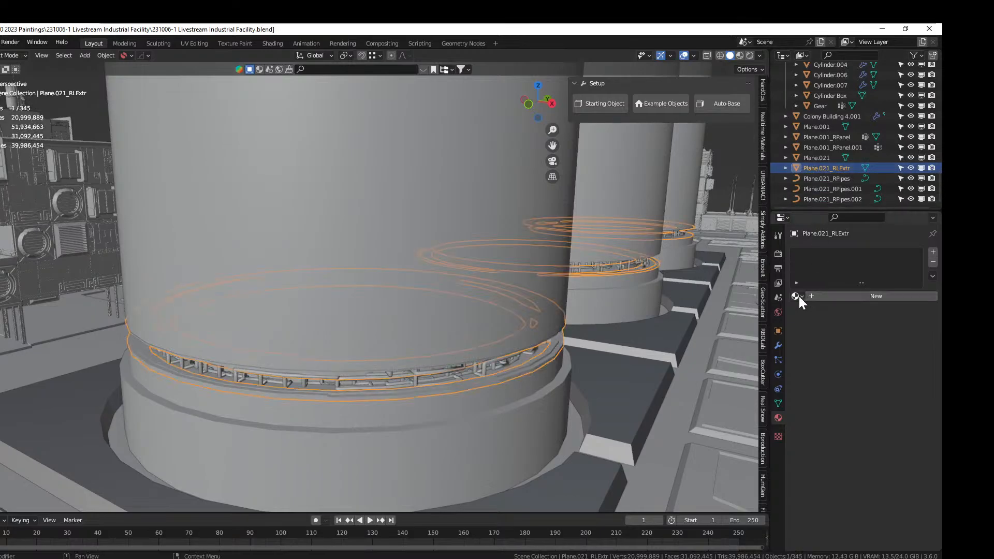
left_click(798, 296)
type("lig")
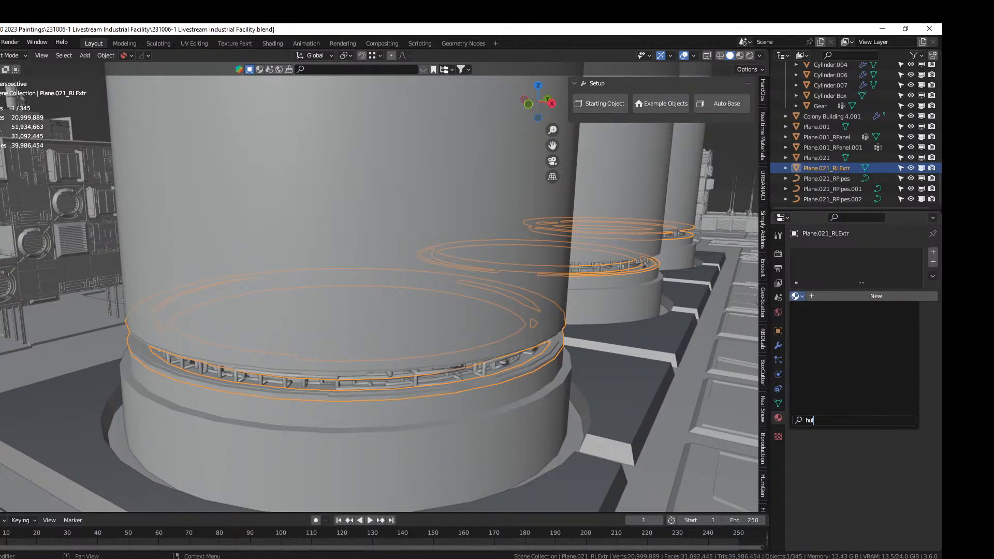
key("BackSpace")
key("BackSpace")
key("BackSpace")
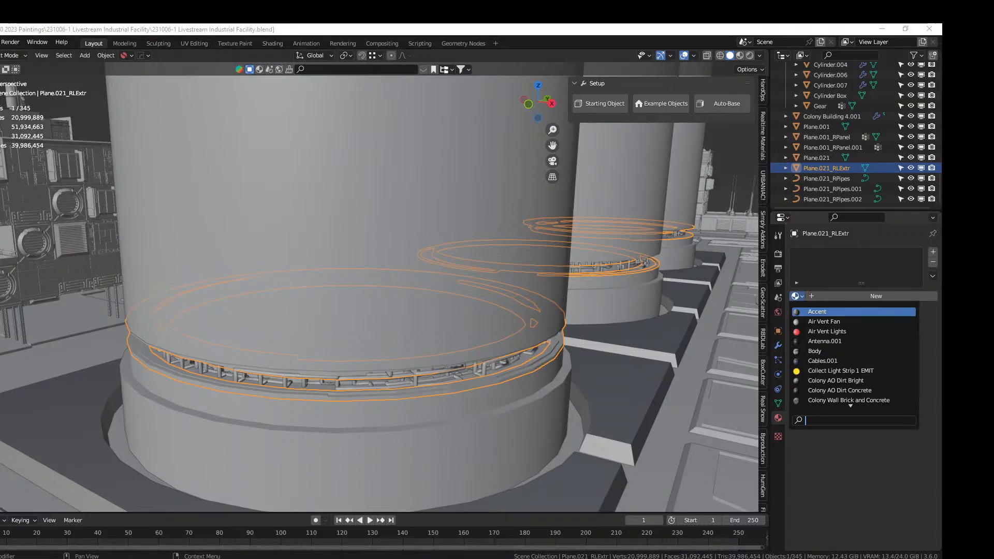
left_click_drag(991, 93, 845, 254)
Give the joined ring trim a new material slot with Distressed Hull Texture and check it up close in rendered shading
left_click(811, 296)
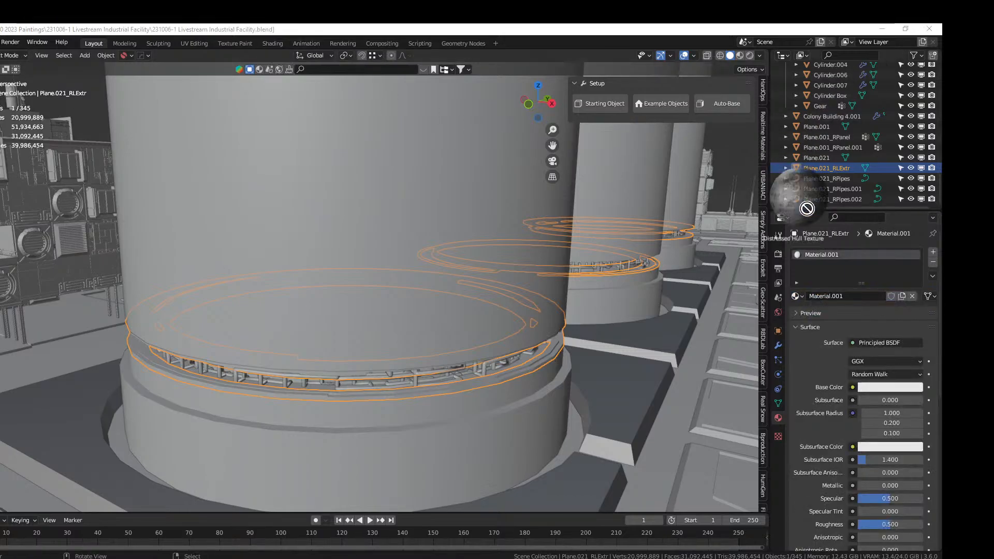
left_click_drag(799, 195, 868, 281)
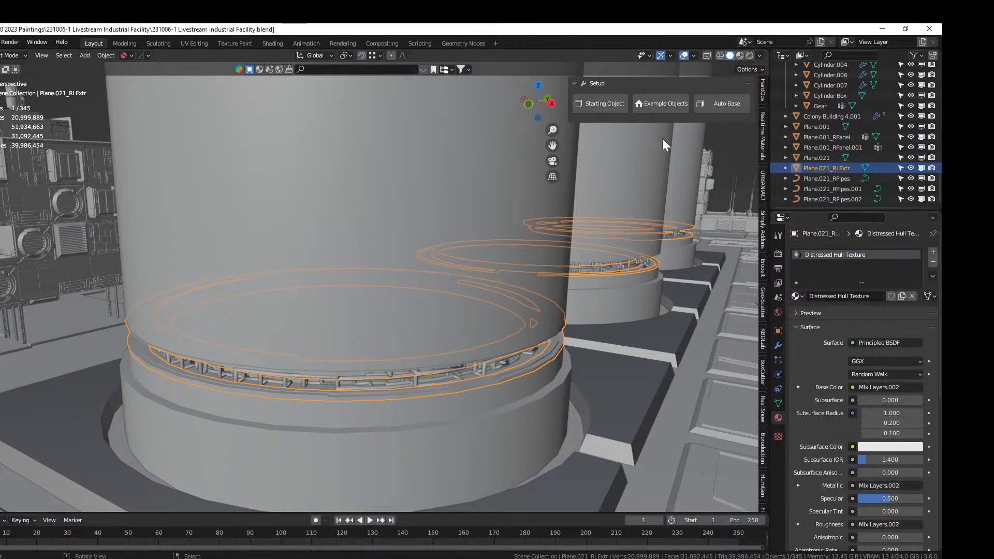
left_click(749, 55)
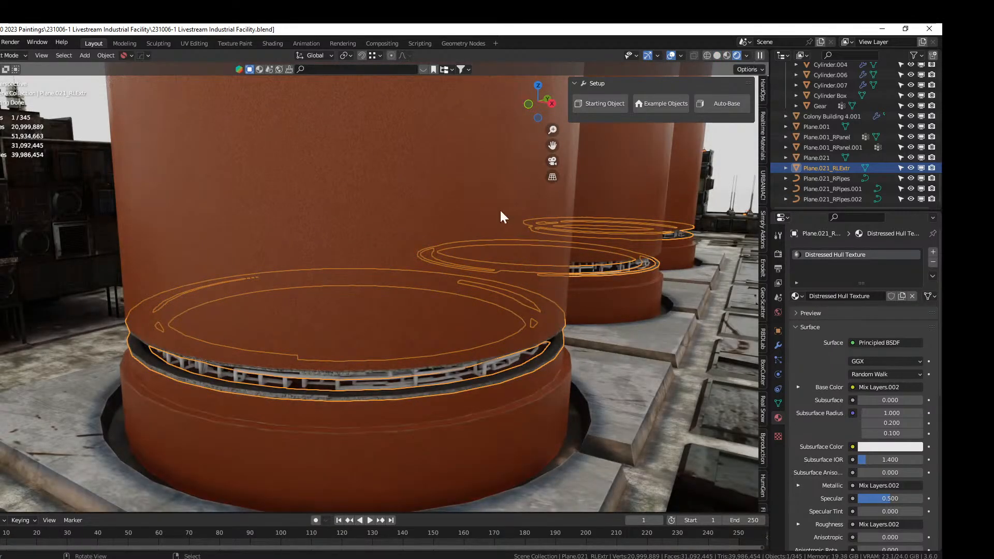
middle_click_drag(474, 289, 474, 286)
scroll(478, 306, "up", 2)
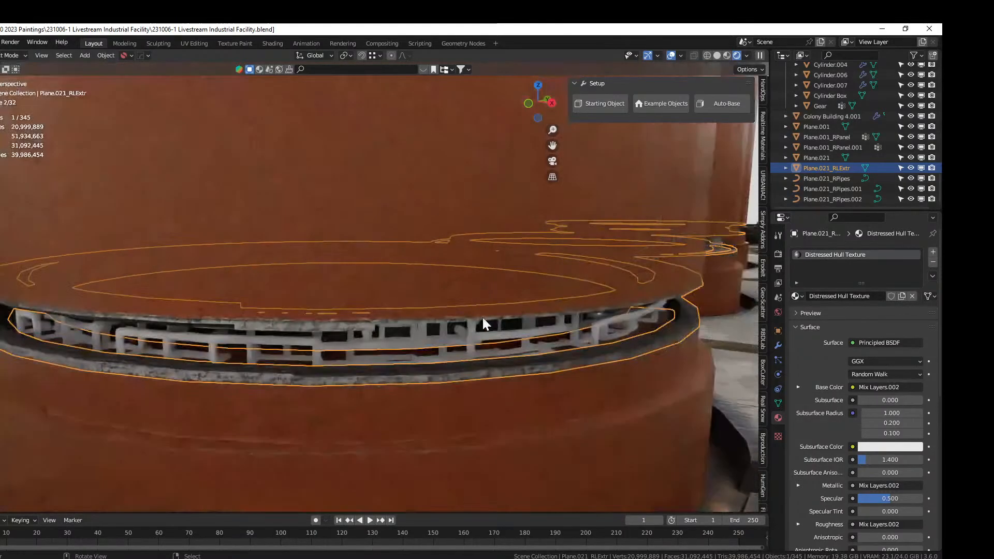
Unwrap all faces of the ring trim with Cube Projection
key("Tab")
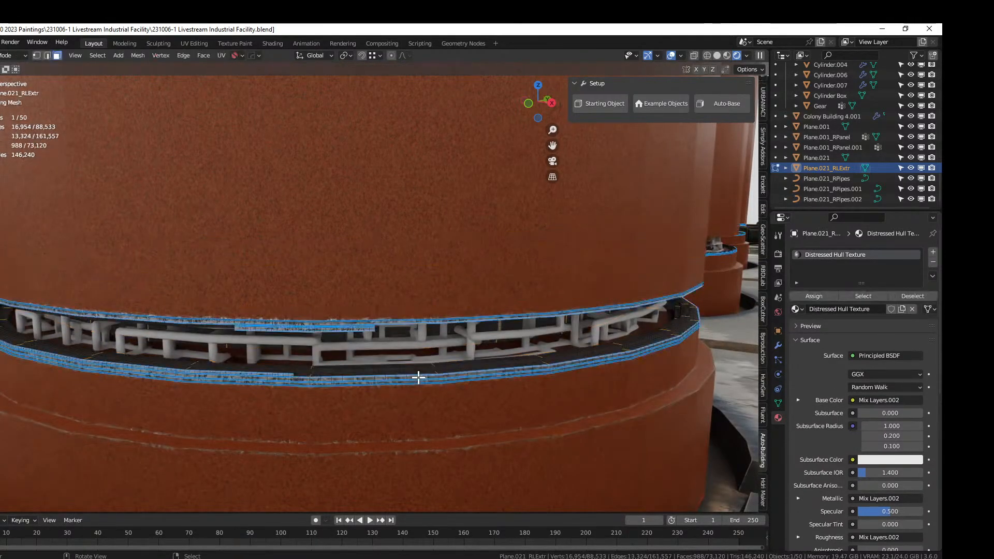
key("a")
key("u")
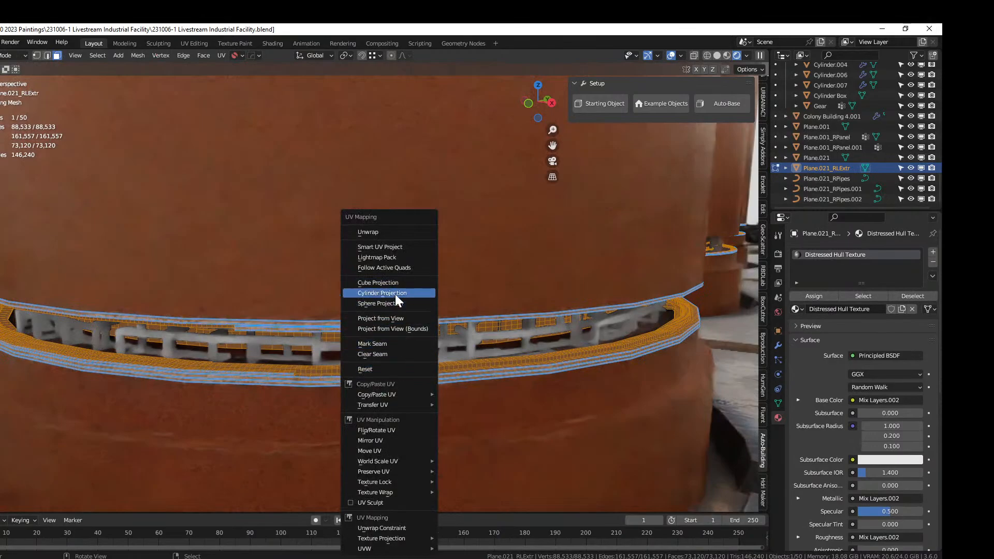
left_click(395, 282)
key("Tab")
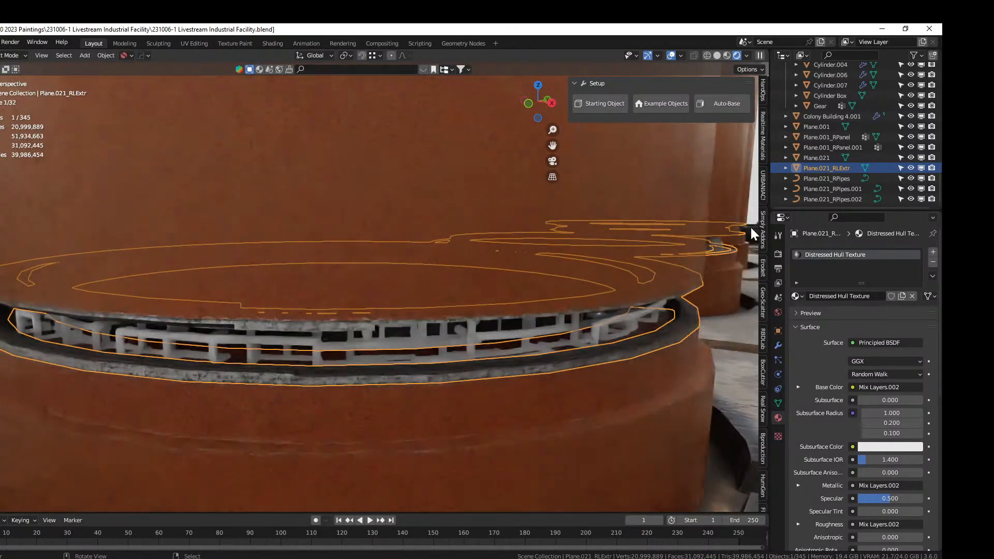
Select Plane.021_RPipes through Plane.021_RPipes.002 around the tank bases and assign Distressed Hull Texture to the active pipe object
left_click(842, 178)
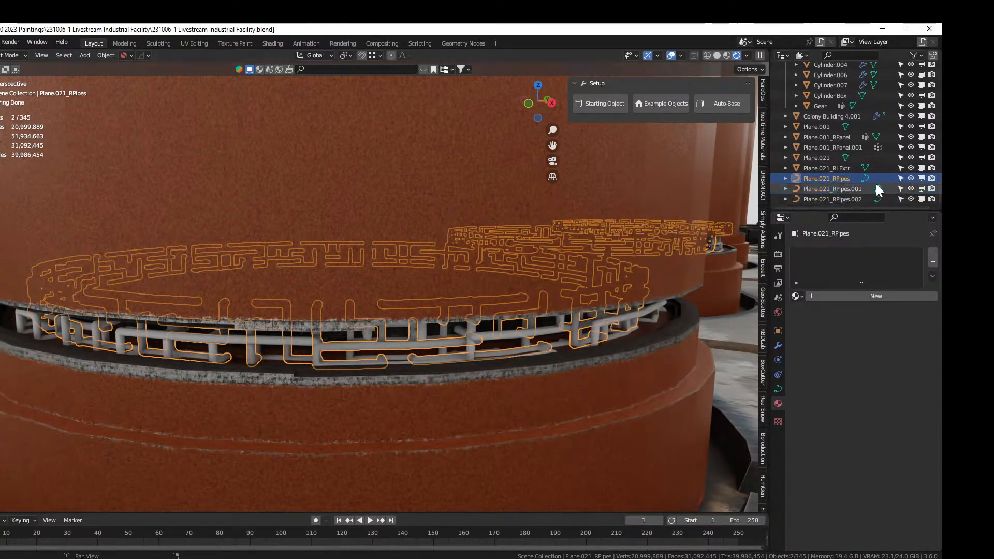
left_click(832, 199, "shift")
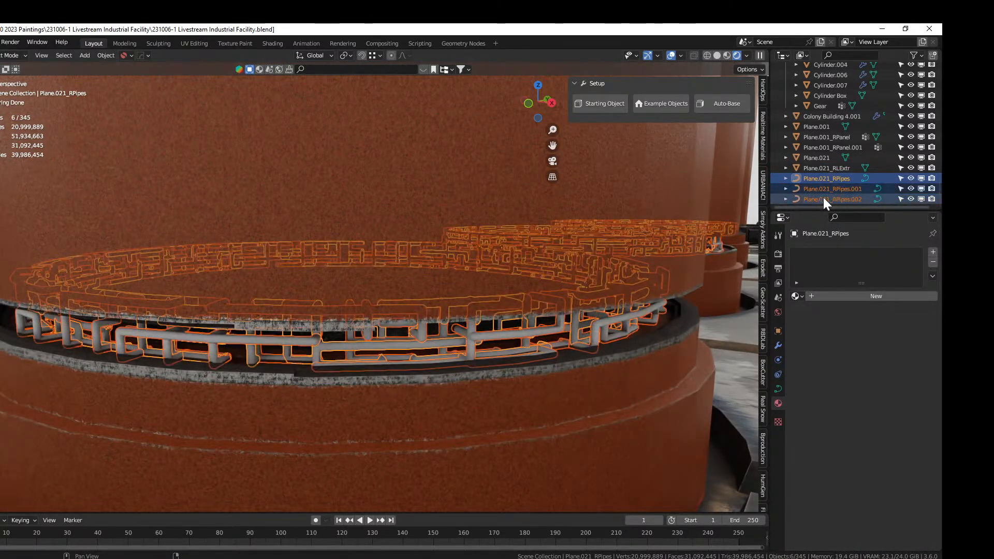
left_click(105, 56)
mouse_move(138, 361)
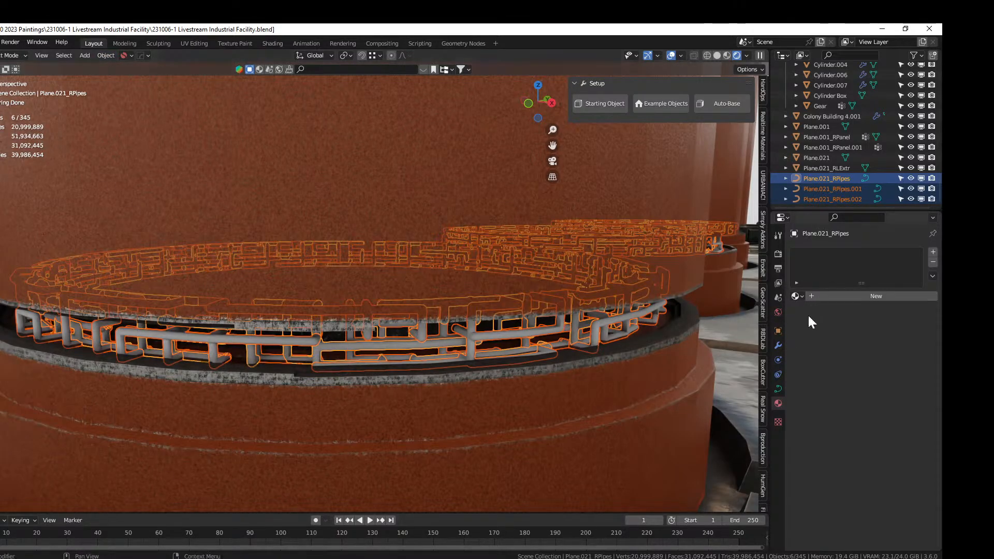
left_click(797, 296)
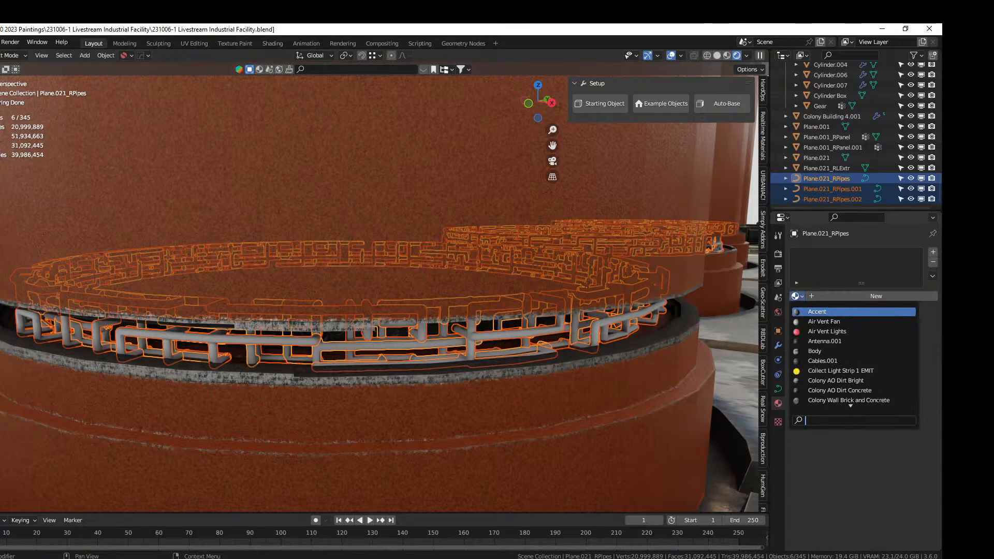
type("hu")
key("Return")
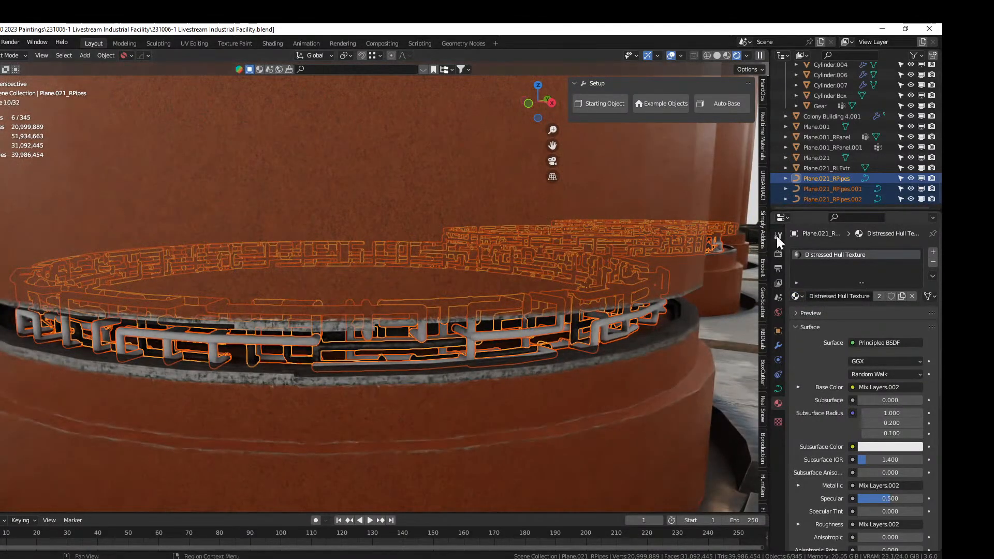
Link the active pipe object's material to the other selected pipes
key("ctrl+l")
mouse_move(454, 361)
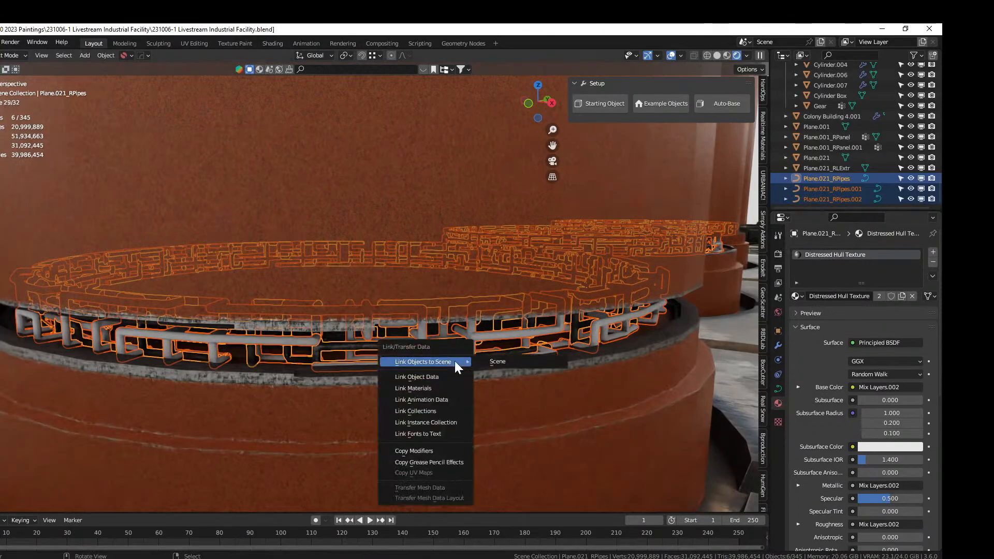
left_click(436, 386)
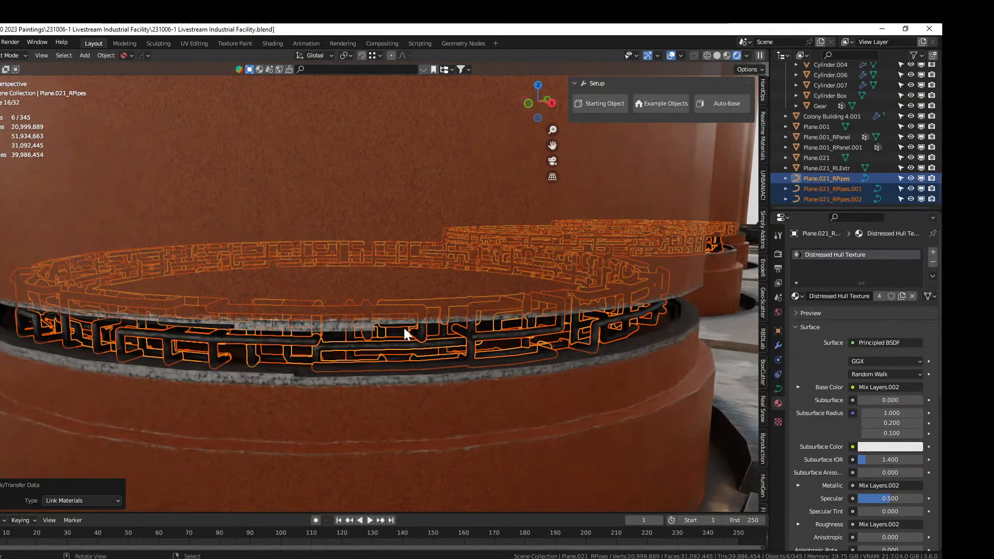
Select the storage tanks and save the project file
left_click(405, 294)
scroll(406, 294, "down", 5)
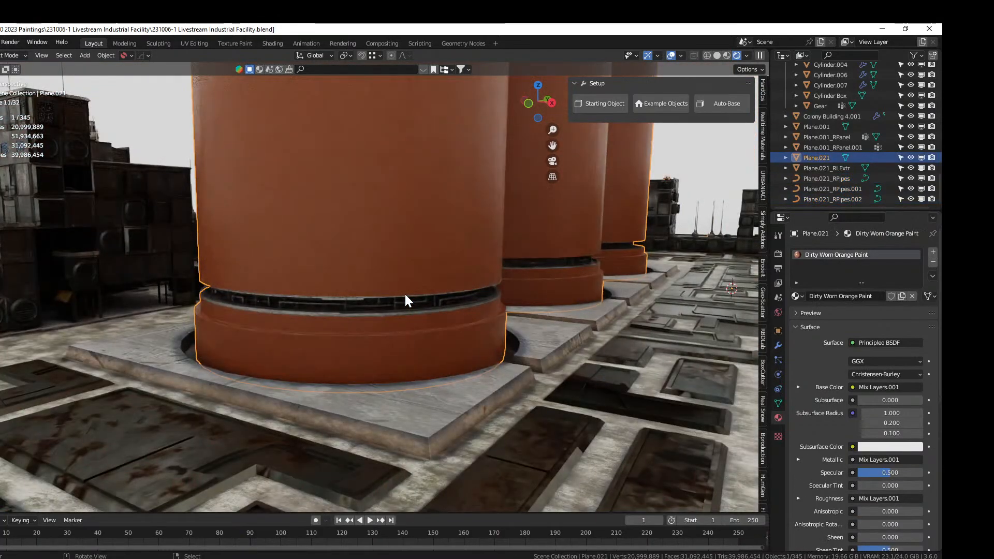
middle_click_drag(405, 293, 321, 330)
scroll(443, 409, "down", 4)
key("ctrl+s")
Examine the textured tanks, ground panels and surrounding buildings from above, at ground level and up close
scroll(482, 384, "up", 5)
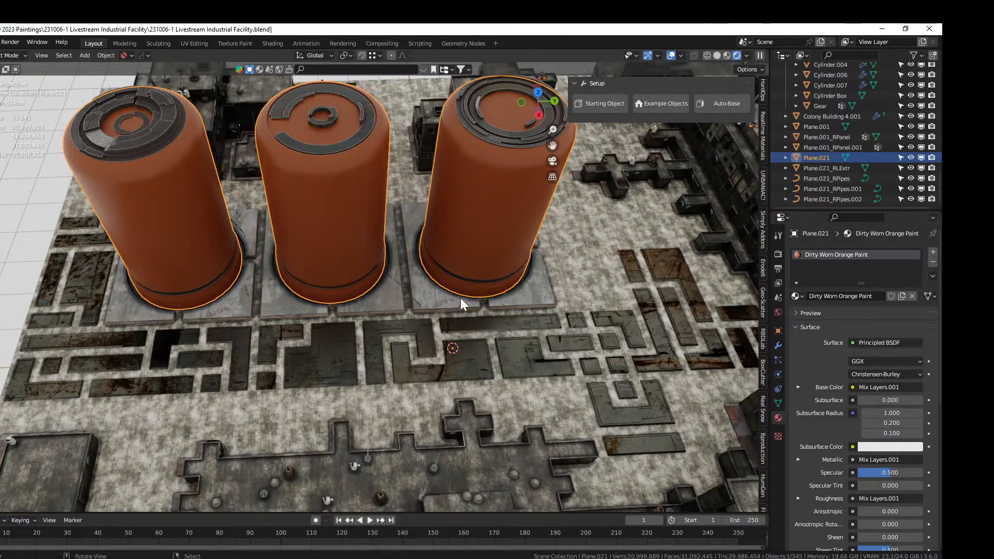
middle_click_drag(461, 296, 553, 302)
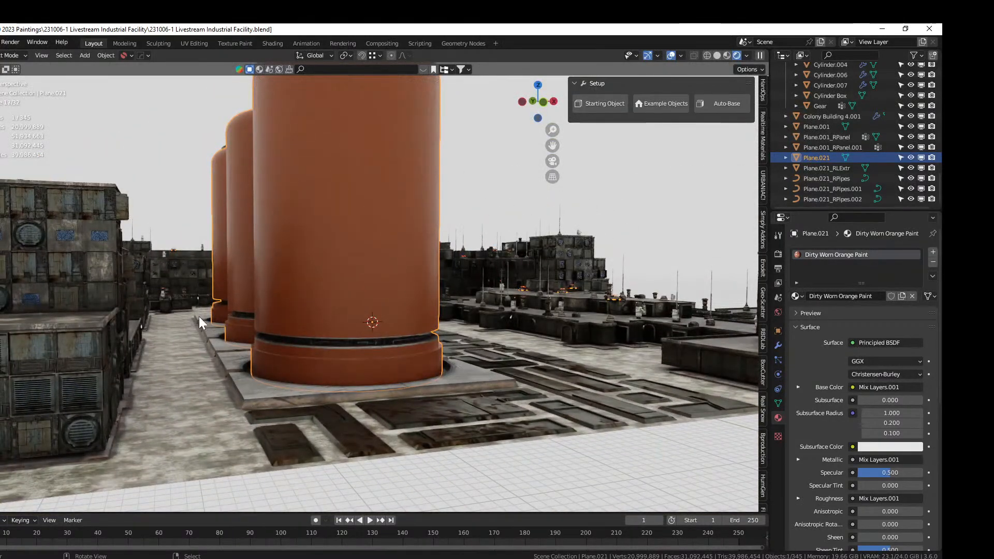
middle_click_drag(561, 374, 551, 387)
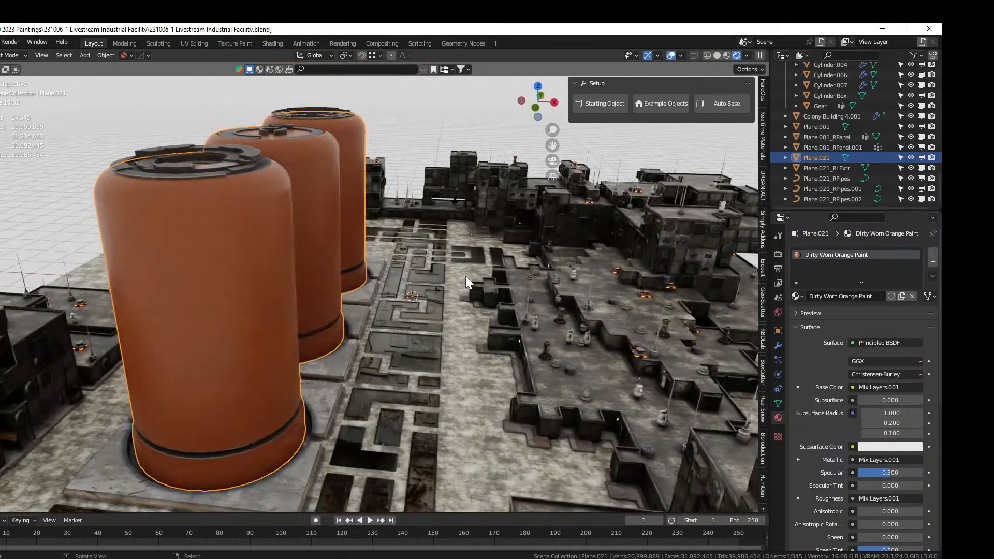
scroll(465, 275, "down", 4)
middle_click_drag(468, 299, 464, 343)
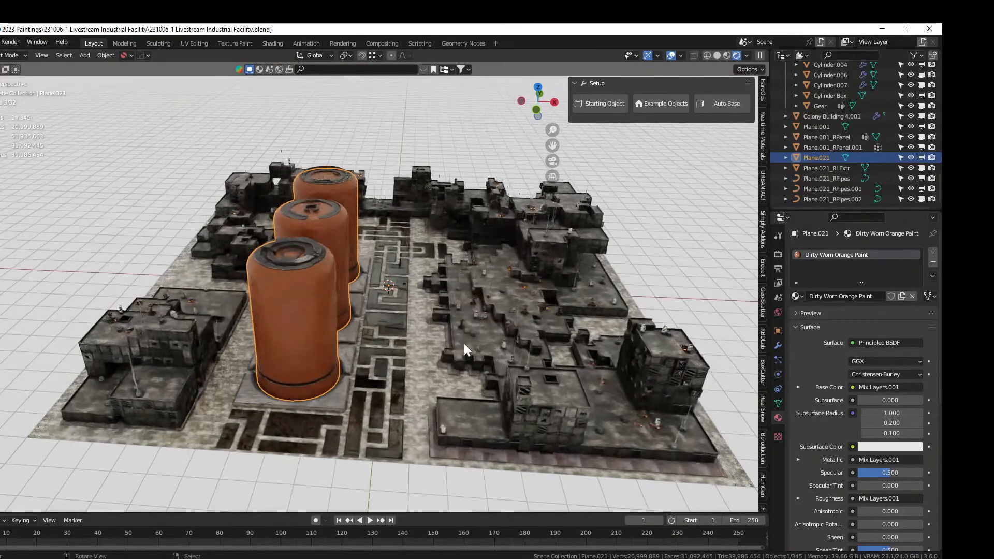
scroll(461, 346, "up", 1)
scroll(403, 266, "up", 5)
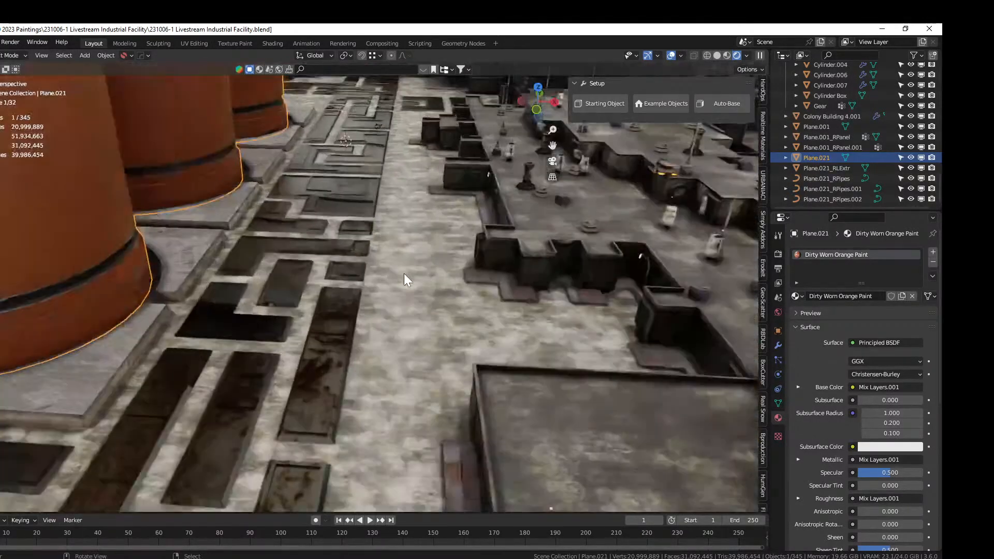
middle_click_drag(403, 274, 409, 257)
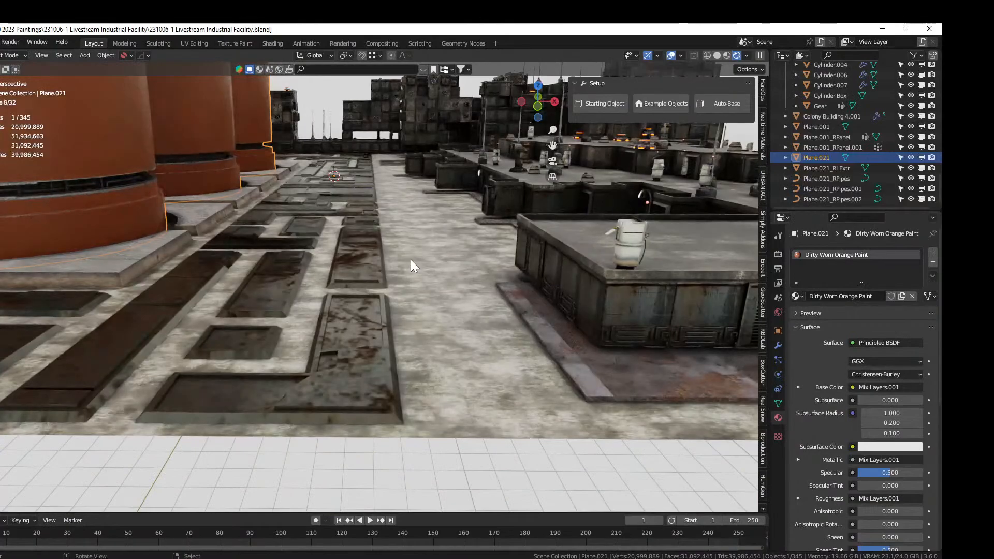
scroll(414, 271, "down", 3)
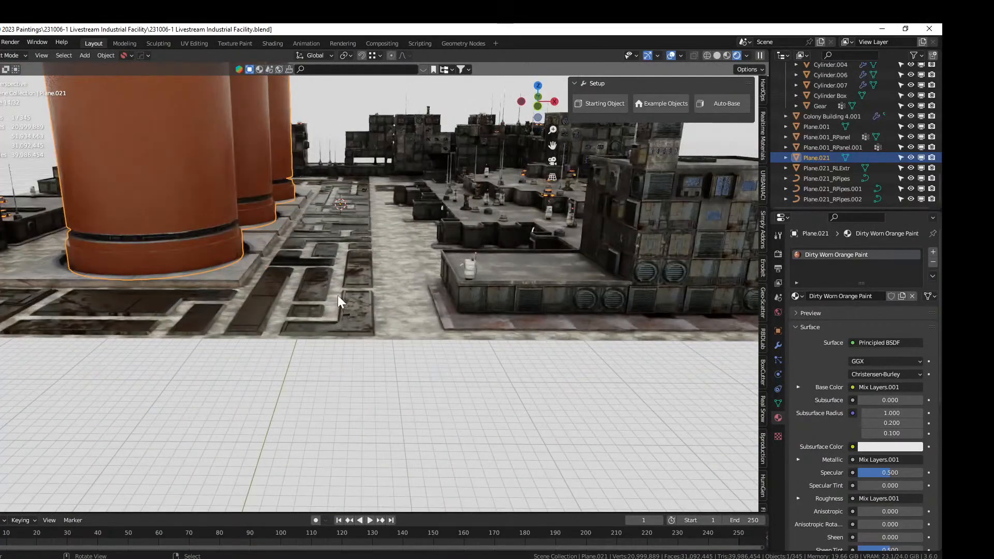
middle_click_drag(337, 296, 507, 318)
Set the foundation material of Colony Building 4.001 to Colony AO Dirt Concrete and save the file
left_click(455, 421)
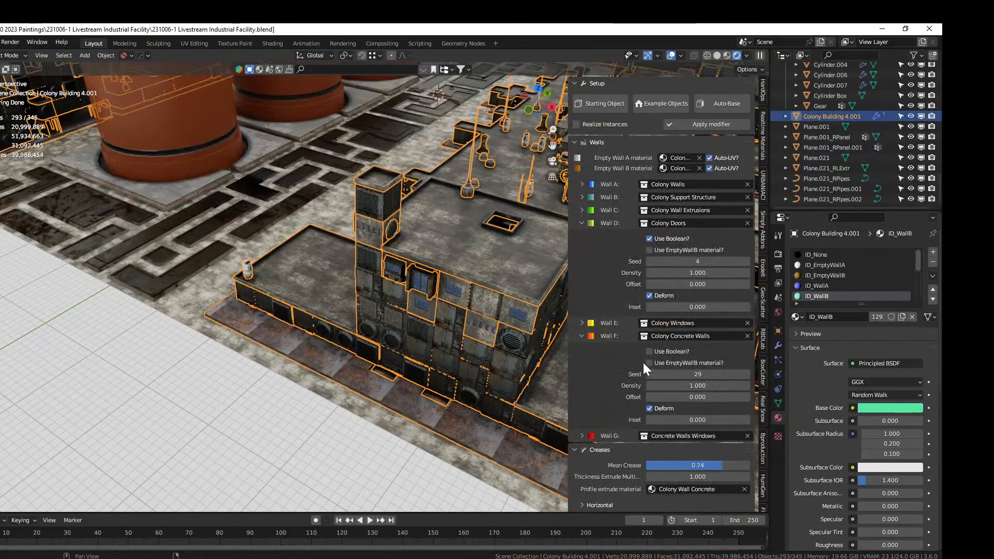
scroll(644, 343, "down", 3)
scroll(642, 352, "down", 15)
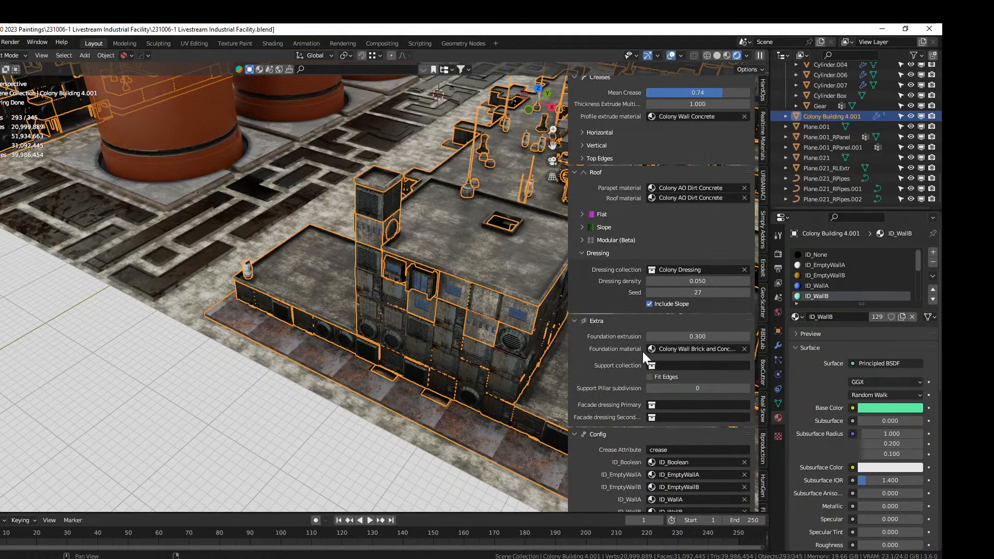
left_click(691, 349)
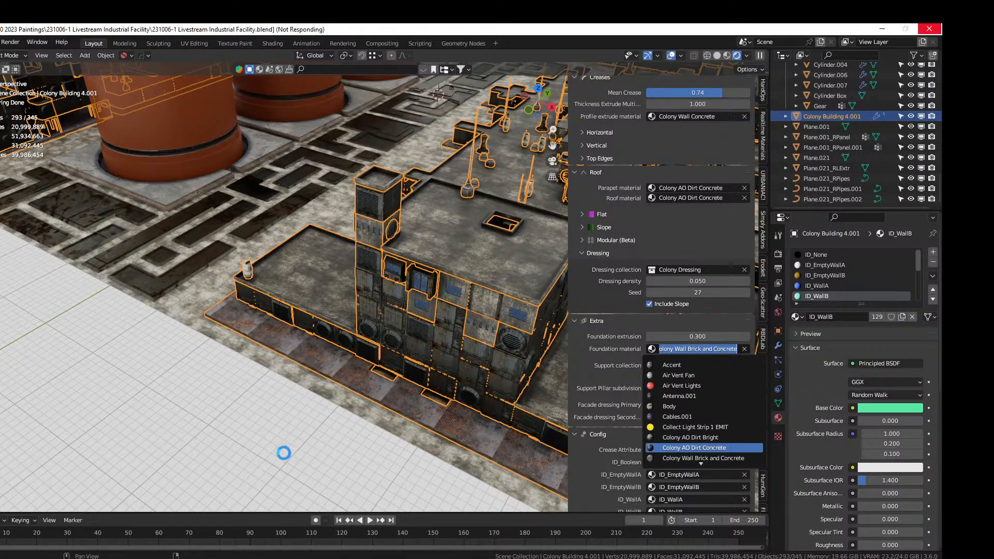
key("Return")
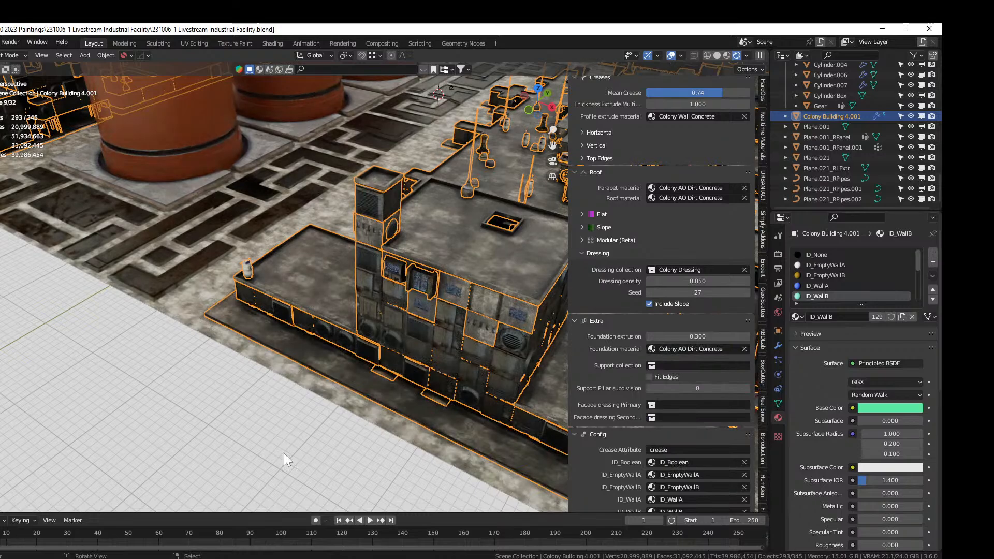
key("ctrl+s")
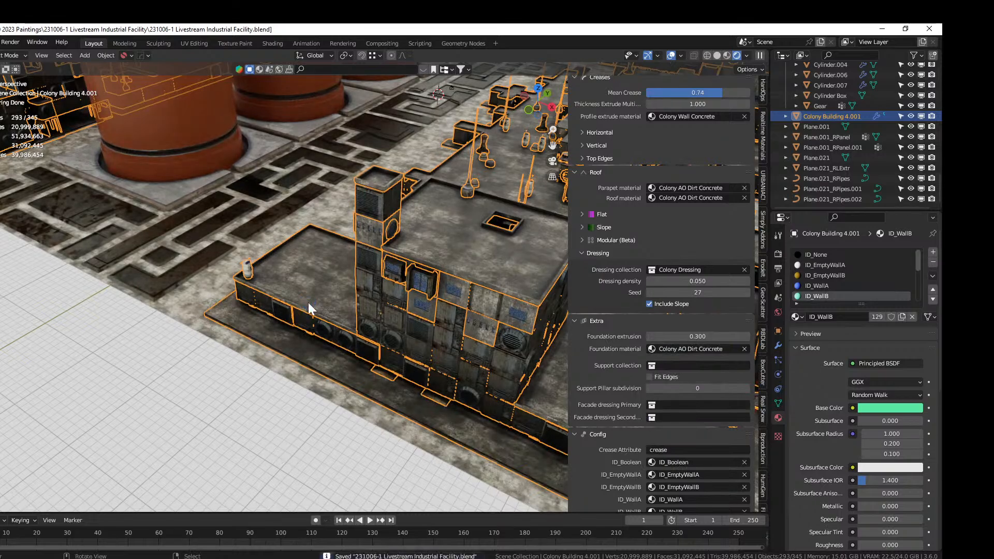
Examine the ground, its panels and the building foundations from above and along the outer edge, ending with Colony Building 4.001 selected
middle_click_drag(250, 311, 323, 372)
scroll(452, 363, "down", 3)
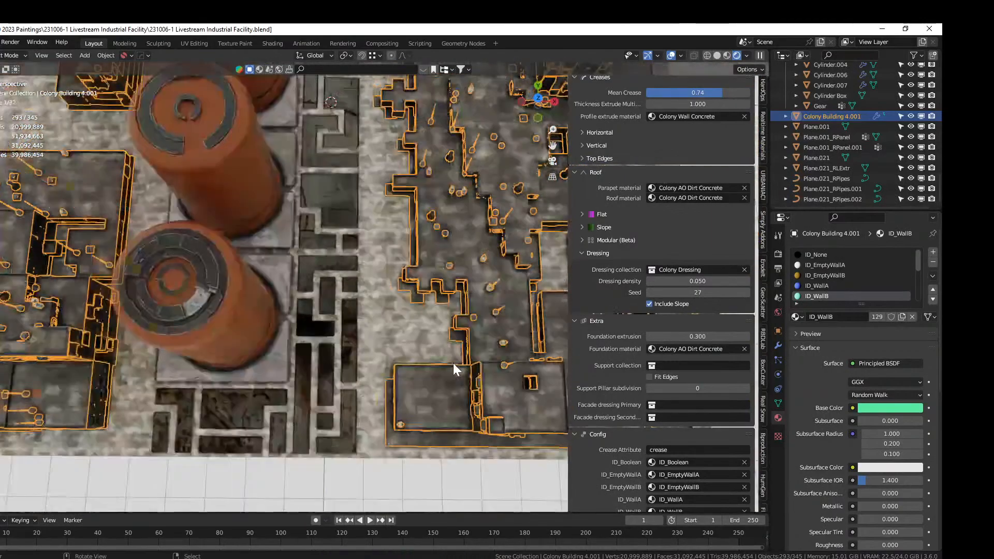
left_click(406, 358)
middle_click_drag(453, 351, 470, 287)
scroll(511, 313, "up", 3)
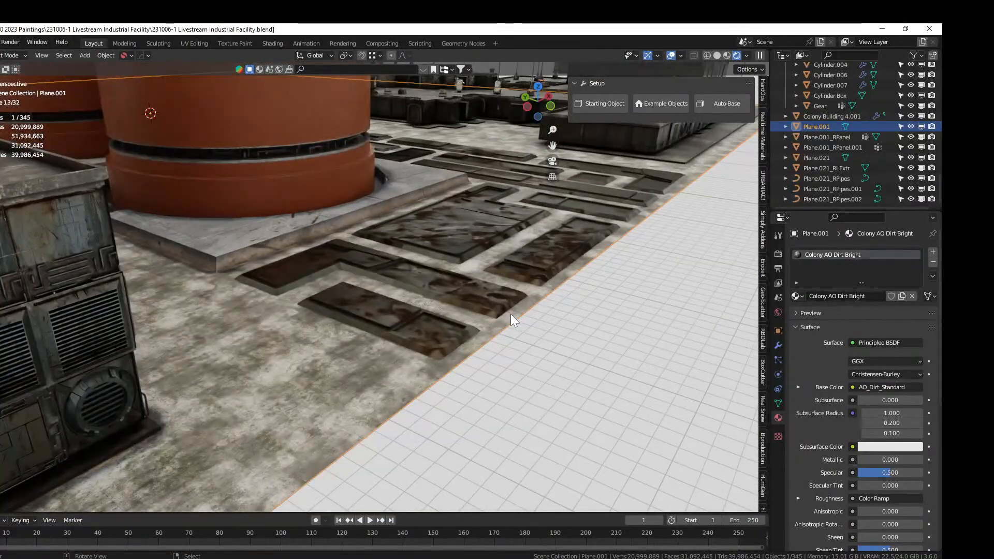
middle_click_drag(560, 314, 510, 324)
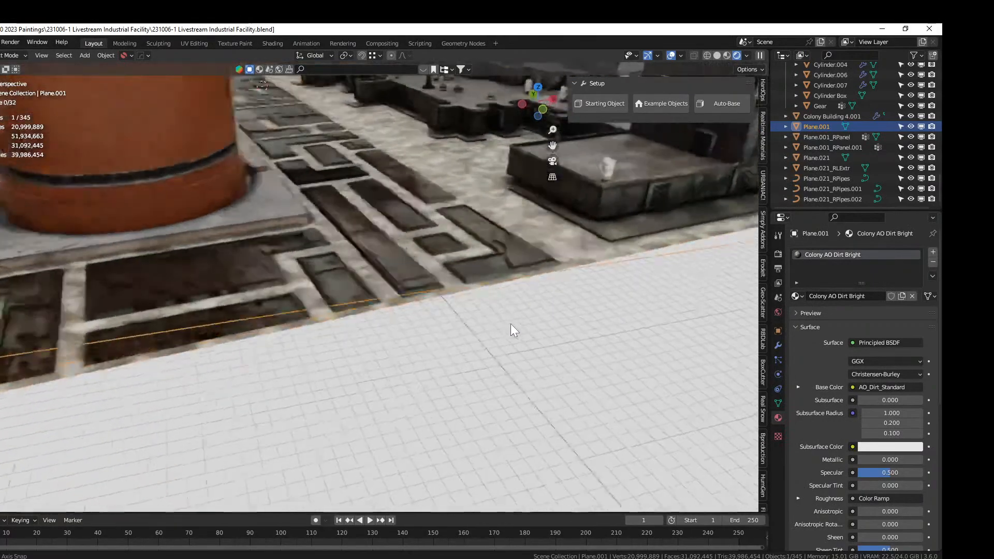
scroll(510, 324, "up", 2)
left_click(616, 199)
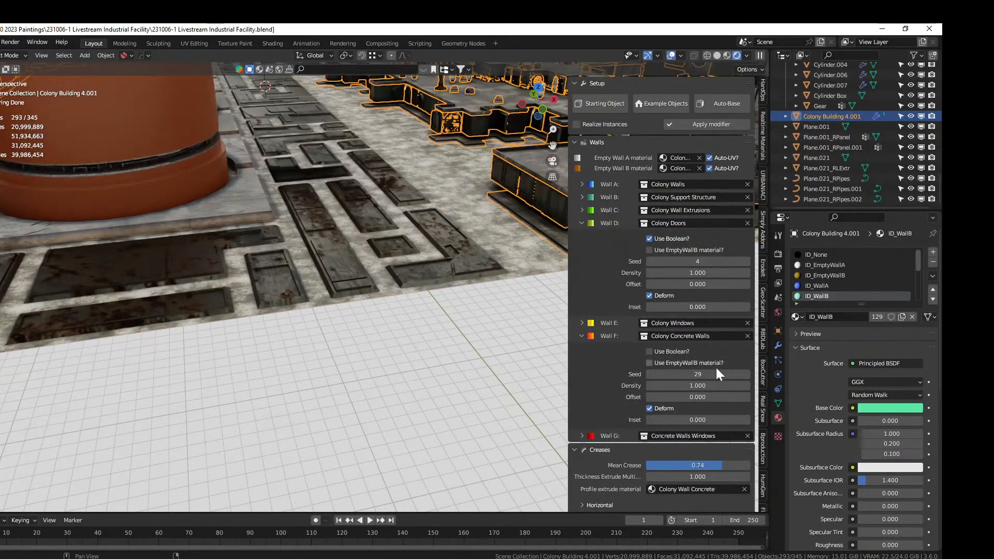
Set the foundation extrusion of Colony Building 4.001 to 0
scroll(649, 447, "down", 5)
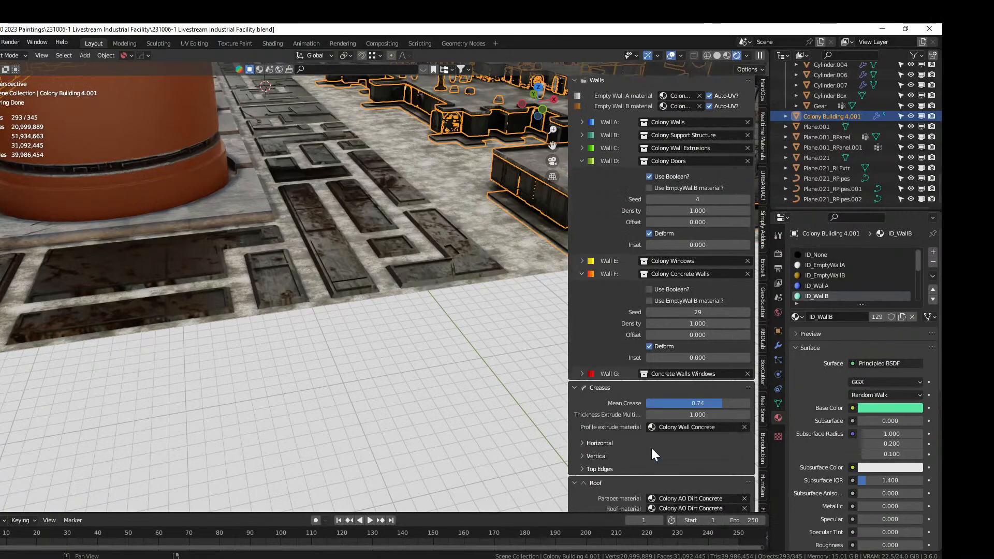
scroll(688, 445, "down", 5)
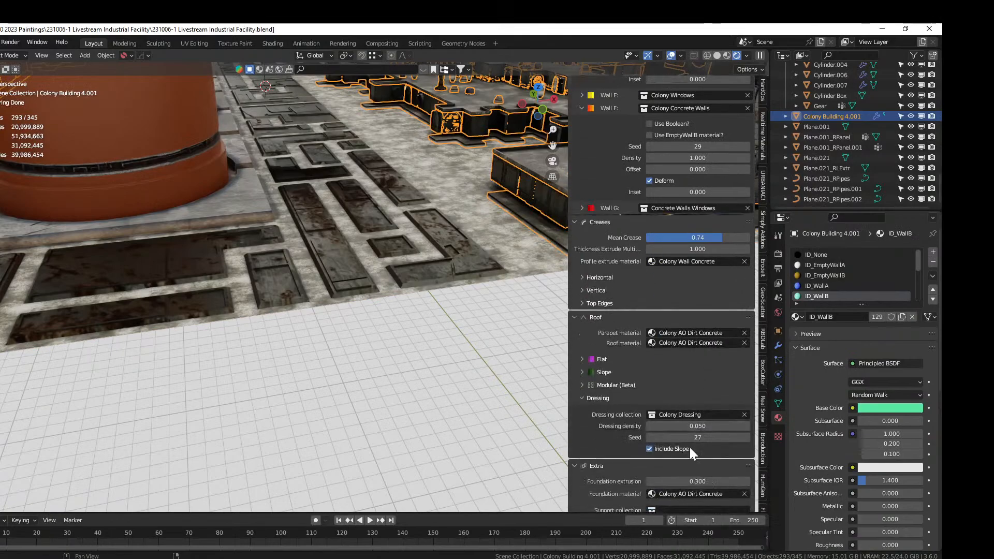
left_click(697, 419)
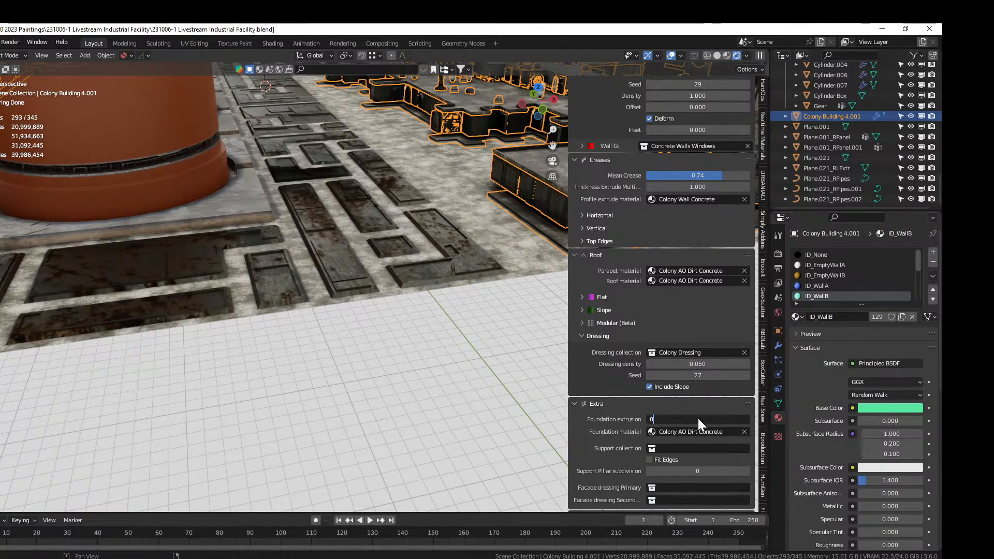
key("Return")
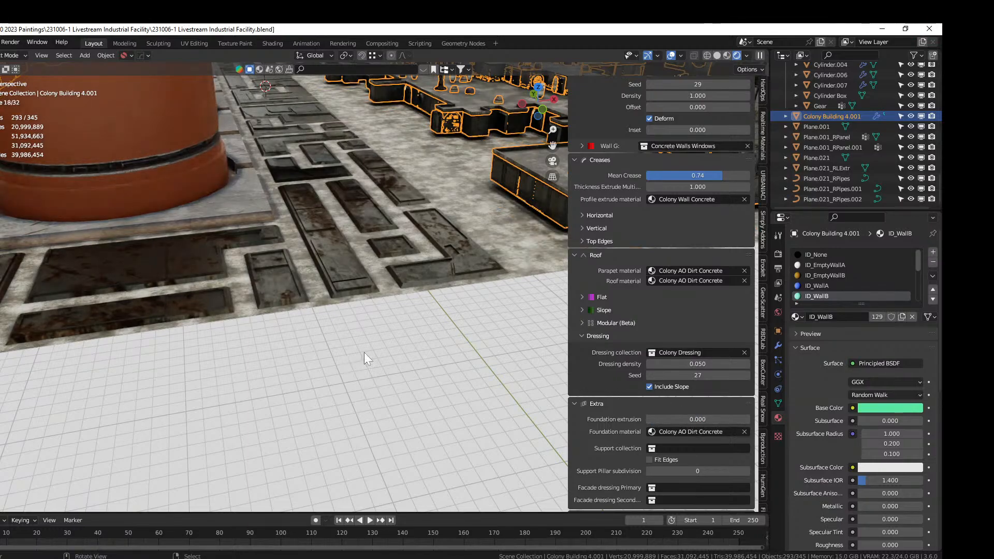
Switch to solid shading, lower Colony Building 4.001 by about 0.6 m along Z onto the ground, and save the file
left_click(716, 55)
mouse_move(450, 177)
middle_mouse_down()
mouse_move(412, 179)
mouse_move(372, 164)
mouse_move(357, 302)
mouse_move(312, 365)
middle_mouse_up()
scroll(311, 365, "down", 4)
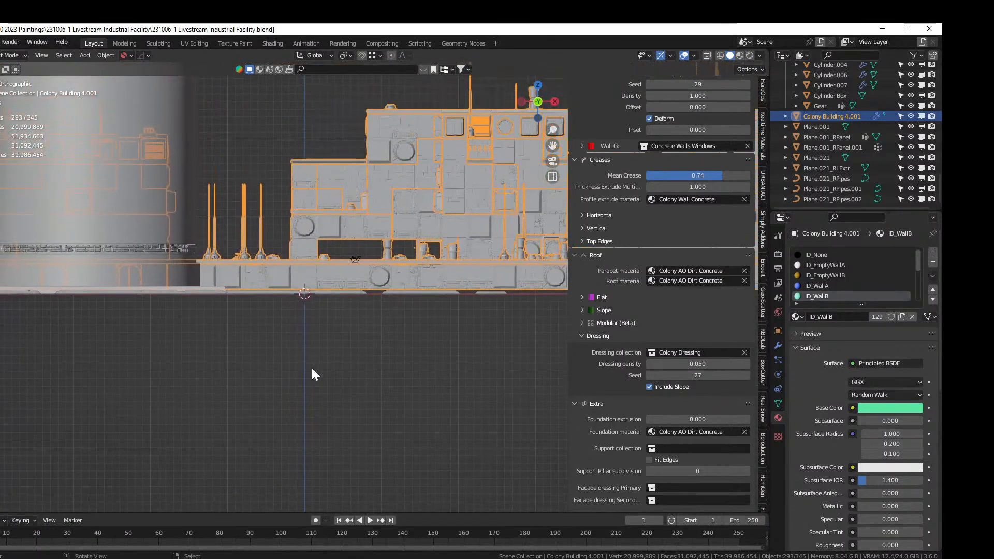
scroll(310, 366, "up", 10)
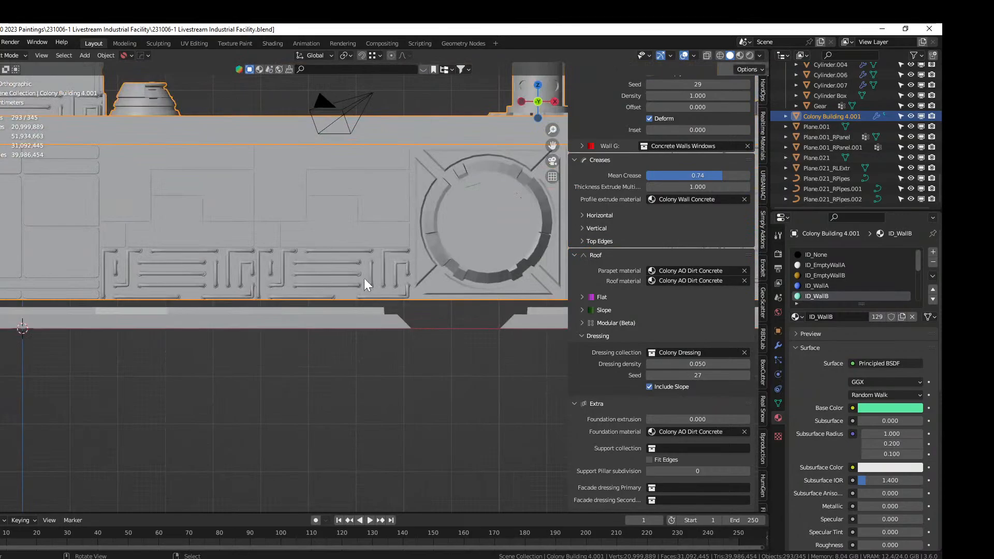
key("g")
key("z")
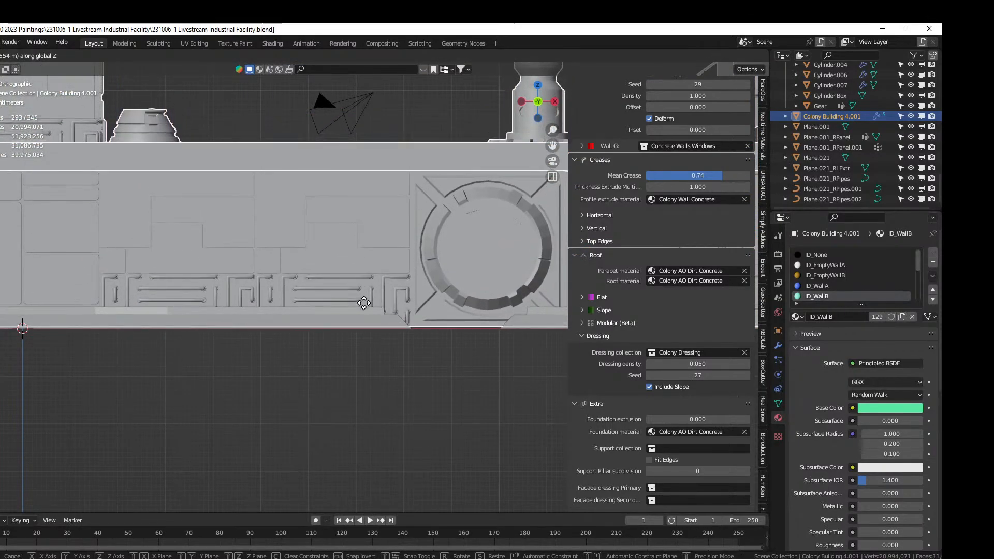
left_click(360, 308)
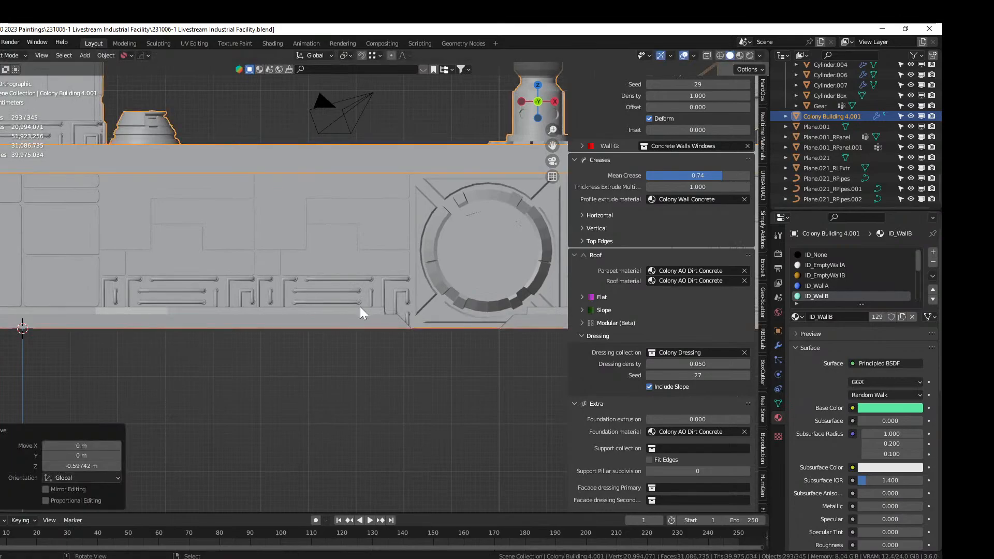
middle_click_drag(359, 306, 223, 331)
scroll(353, 321, "down", 5)
key("ctrl+s")
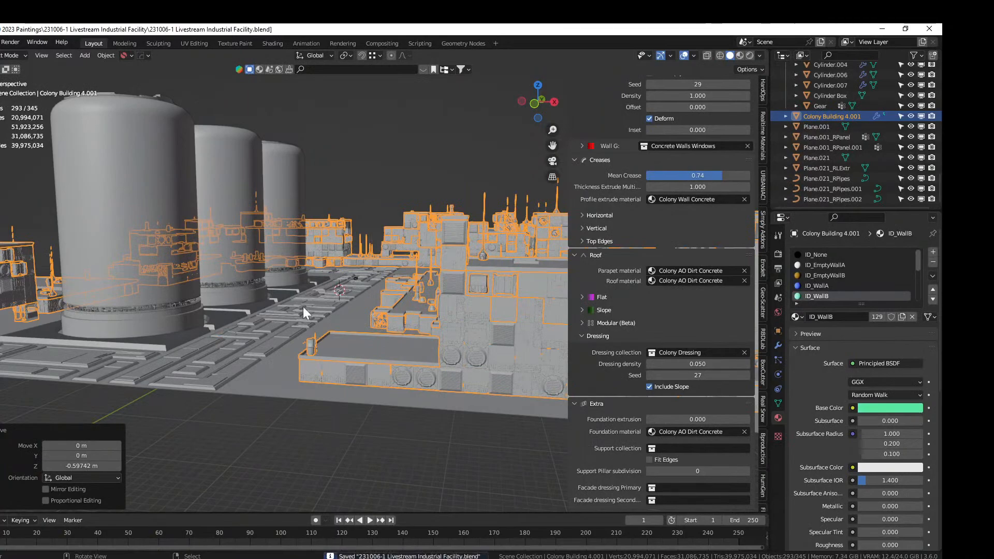
Add the Lights_C_03 lamp asset to the scene on the ground beside the colony building and frame it
middle_click_drag(302, 353, 295, 398)
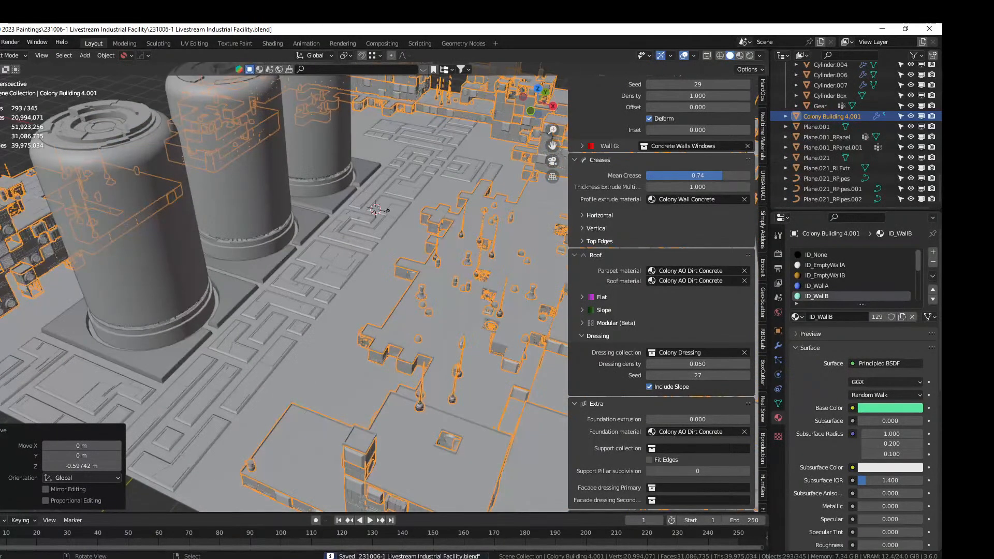
middle_click_drag(207, 308, 285, 376)
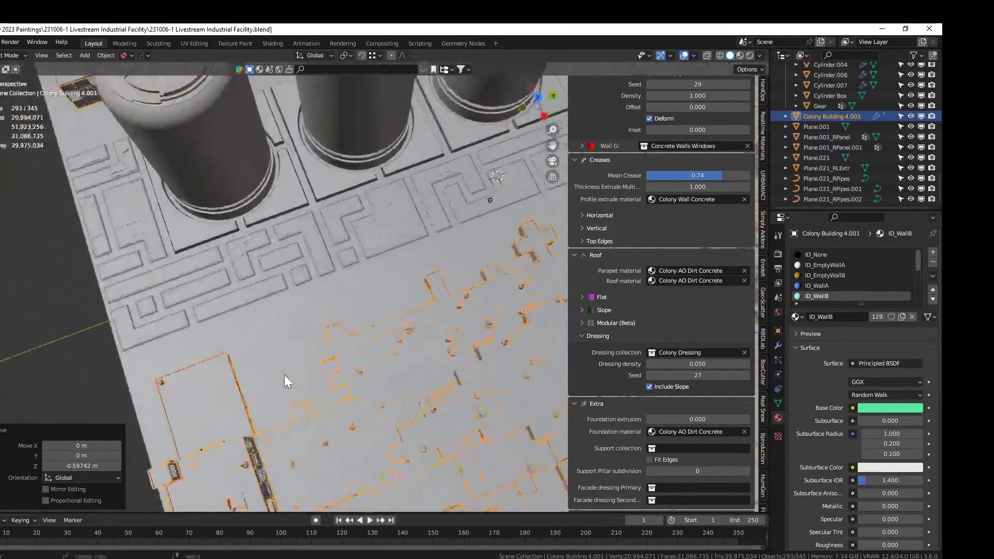
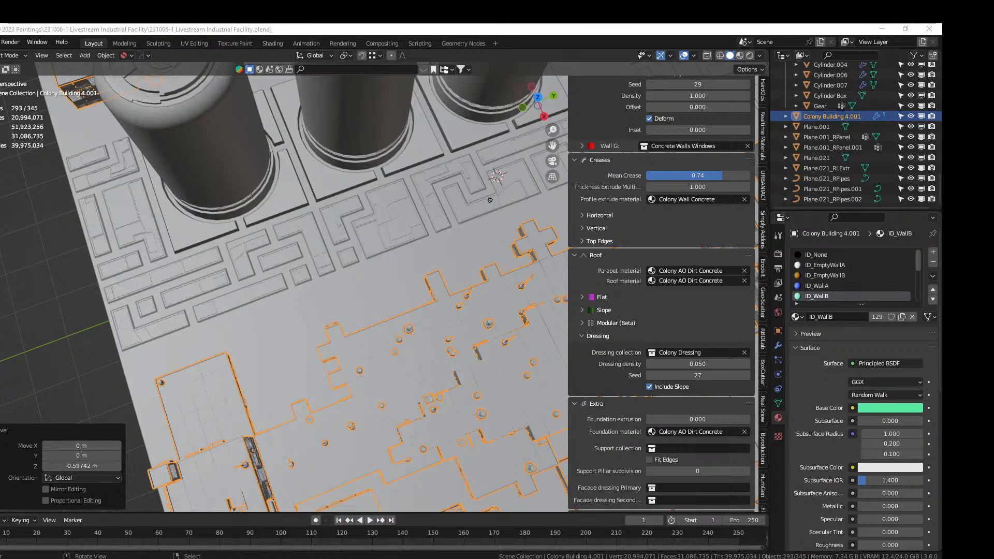
left_click_drag(52, 57, 175, 365)
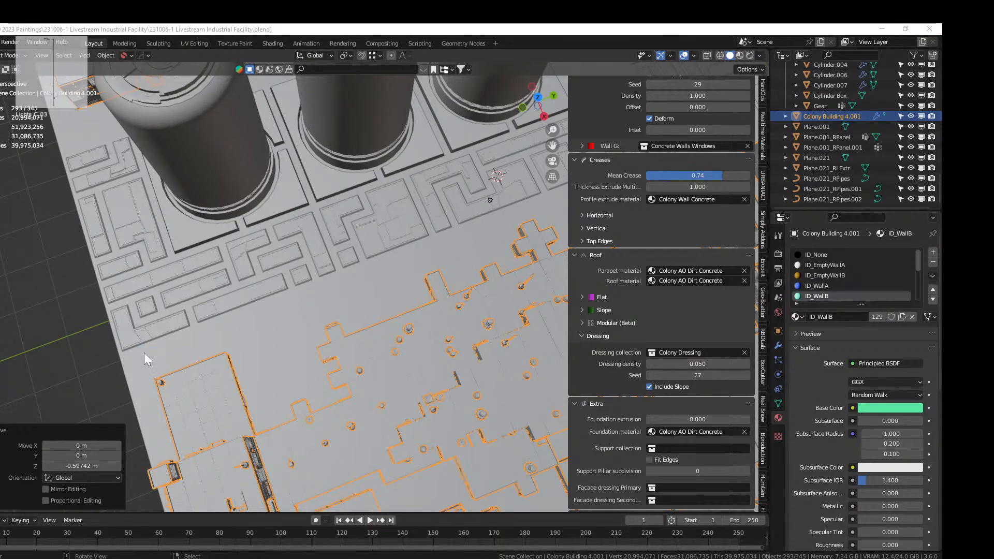
left_click_drag(144, 353, 144, 353)
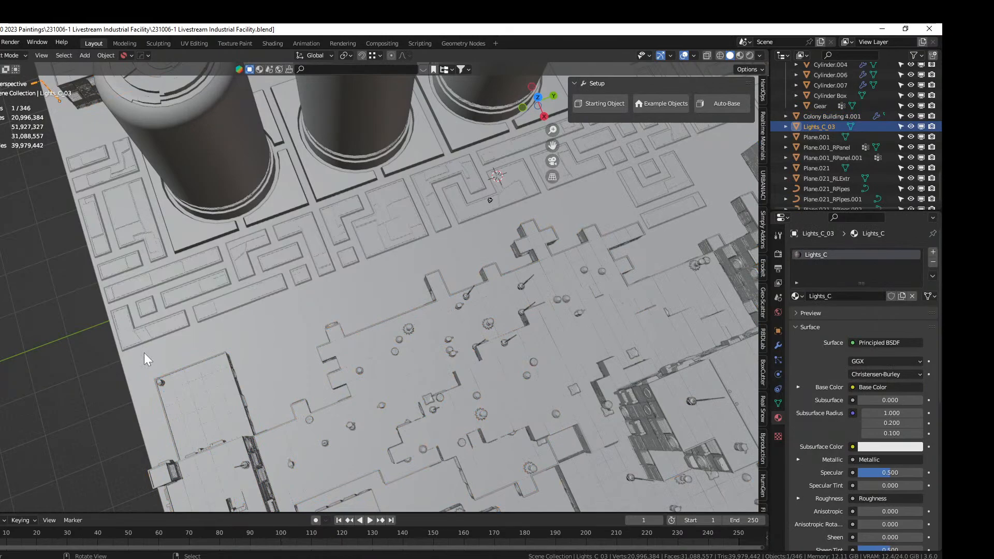
key("KP_Decimal")
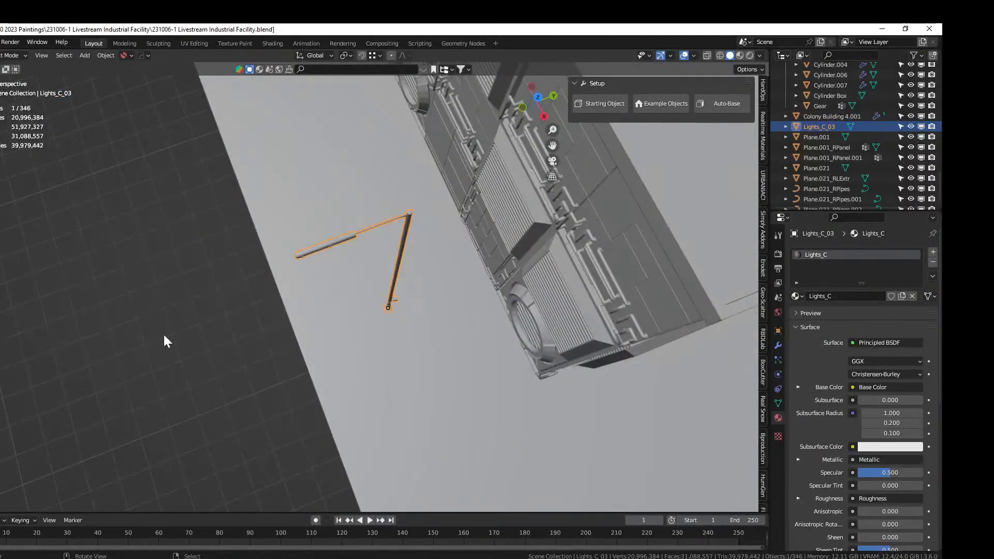
Move the Lights_C_03 lamp about 15.4 m along X to the ground panels in front of the storage tanks
middle_click_drag(163, 333, 358, 236)
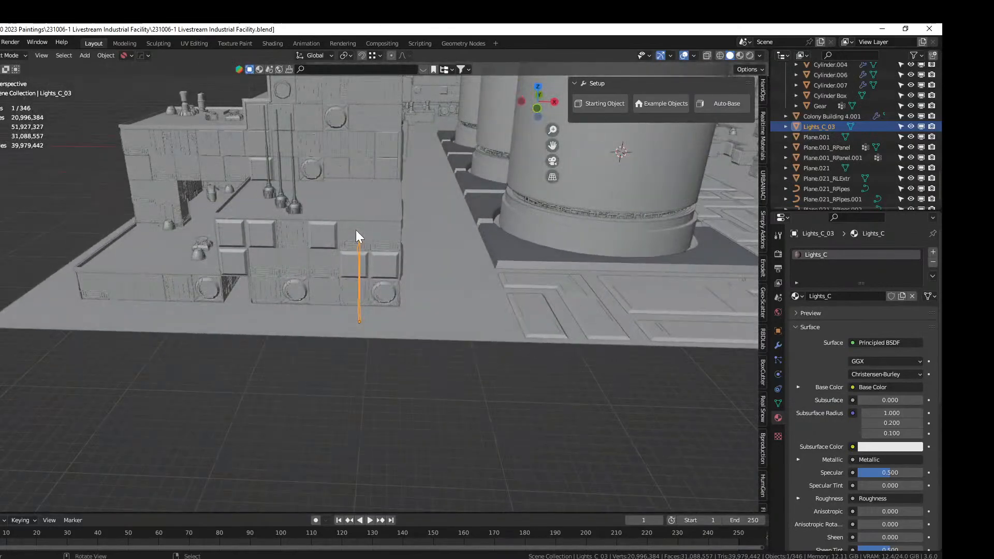
left_click(0, 186)
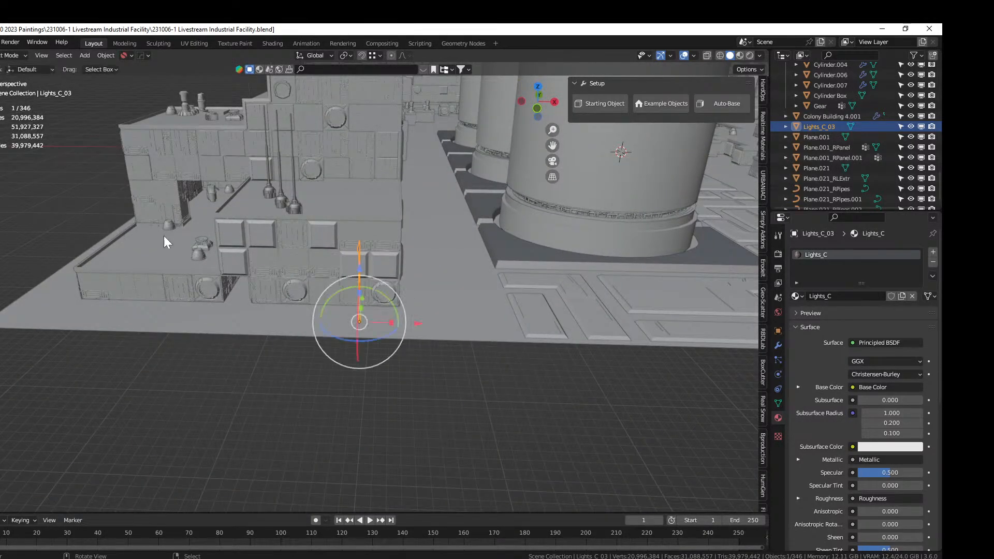
left_click_drag(416, 324, 568, 329)
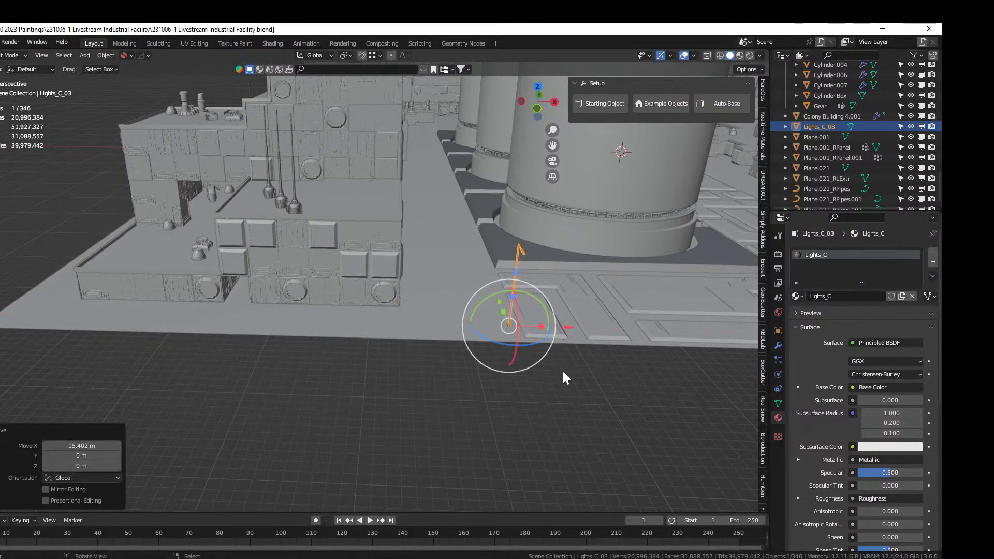
Rotate the selected street light -90° about the global Z axis
key("s")
key("z")
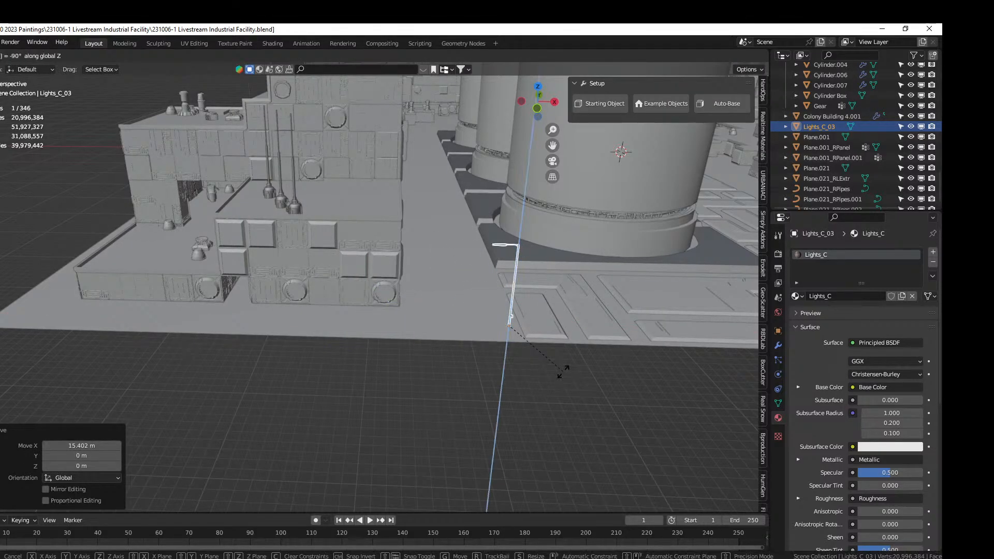
key("Return")
Array the street light with HardOps Array V2 into a row along the side of the three large tanks
key("KP_7")
middle_click_drag(564, 368, 403, 266)
key("q")
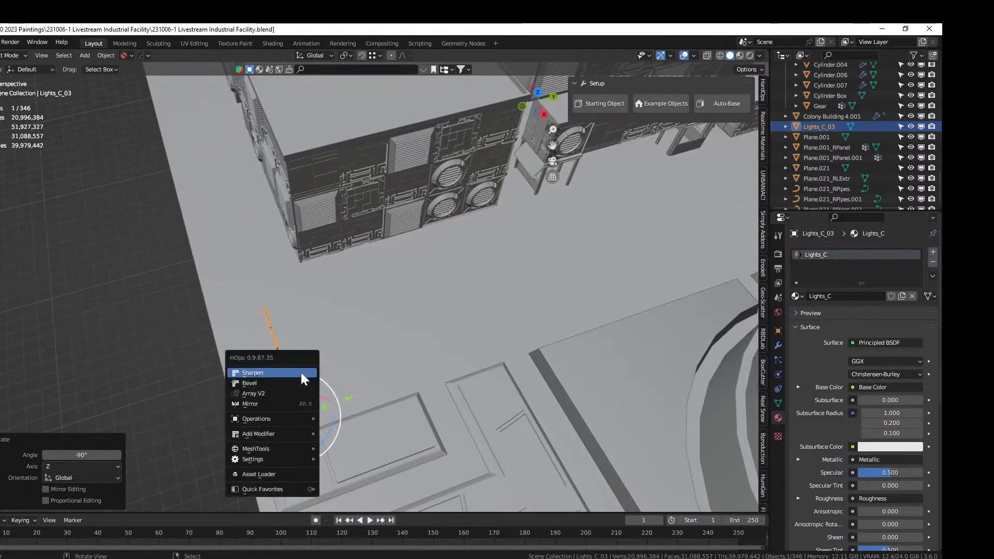
left_click(288, 392)
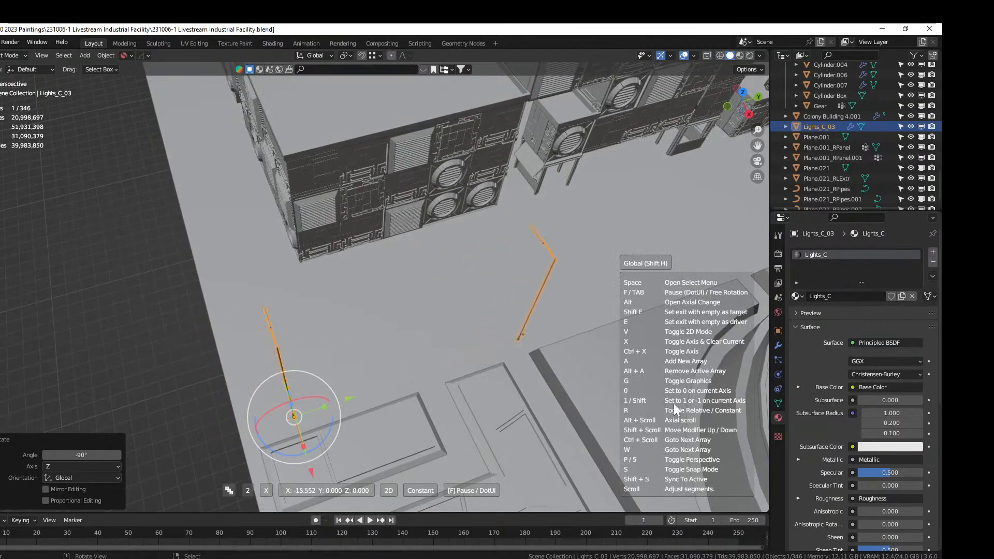
scroll(673, 403, "up", 7)
left_click(673, 403)
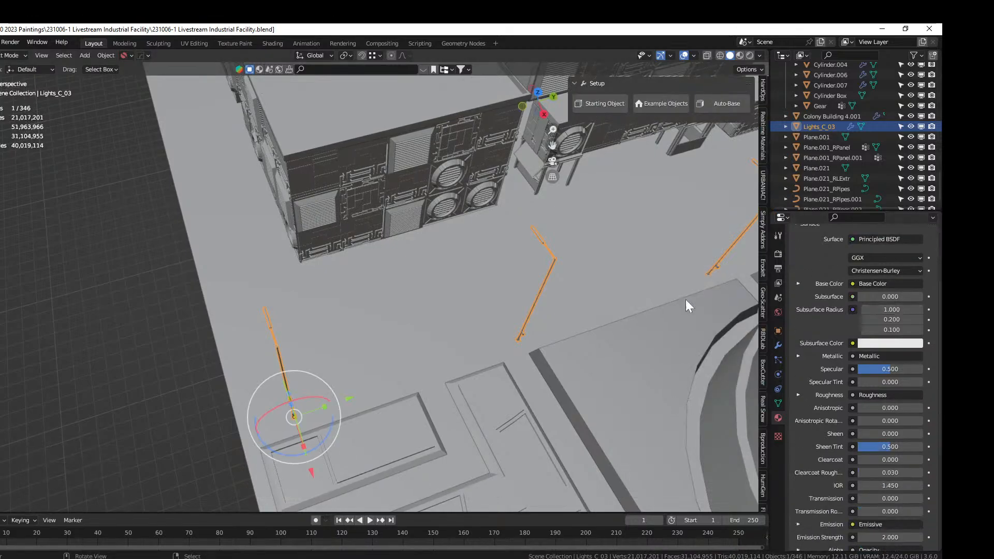
Shift the light row about -2.75 m along Y and set its array count to 9
scroll(644, 297, "down", 5)
scroll(641, 297, "down", 3)
middle_click_drag(642, 298, 688, 292)
middle_click_drag(532, 307, 647, 330)
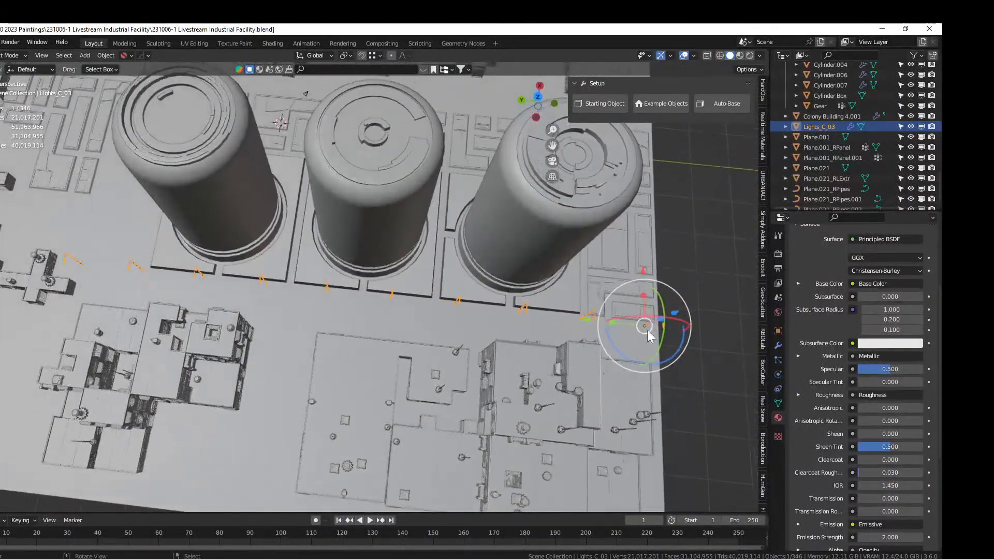
mouse_move(586, 318)
left_mouse_down()
mouse_move(645, 325)
mouse_move(597, 325)
left_mouse_up()
left_click(777, 346)
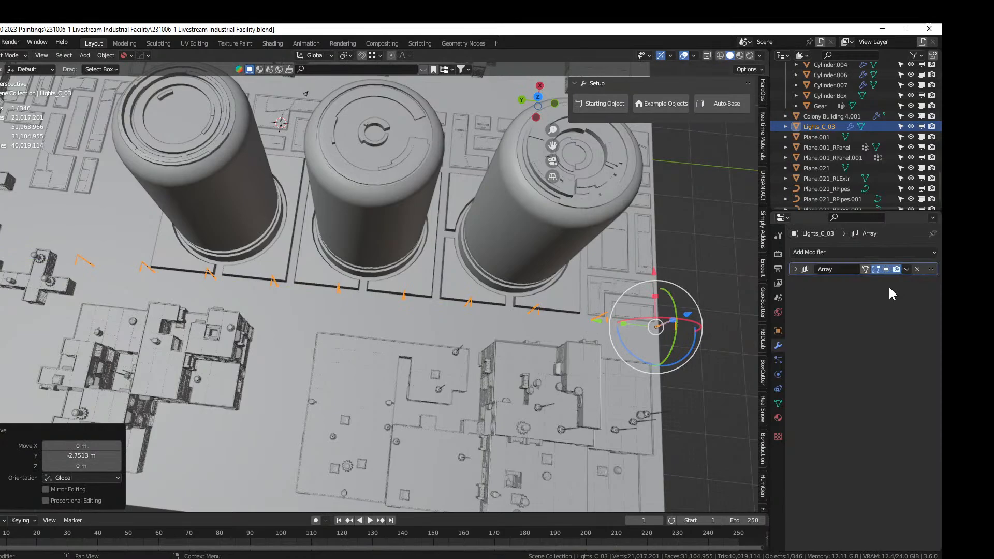
left_click(795, 270)
left_click(852, 298)
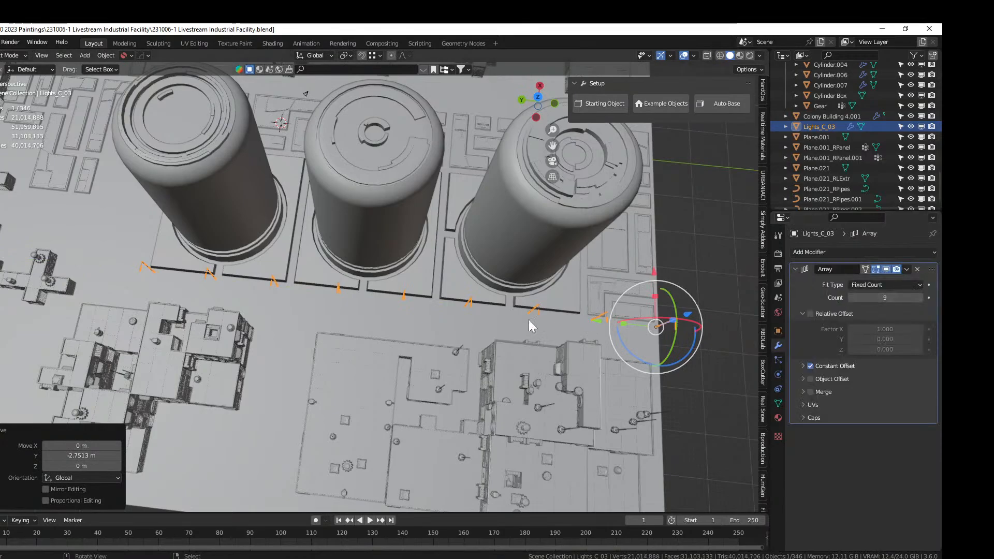
Move the light row about 0.78 m along X, closer to the edge of the floor panels
middle_click_drag(448, 327, 404, 126)
scroll(326, 257, "up", 3)
scroll(326, 258, "down", 4)
scroll(342, 263, "up", 5)
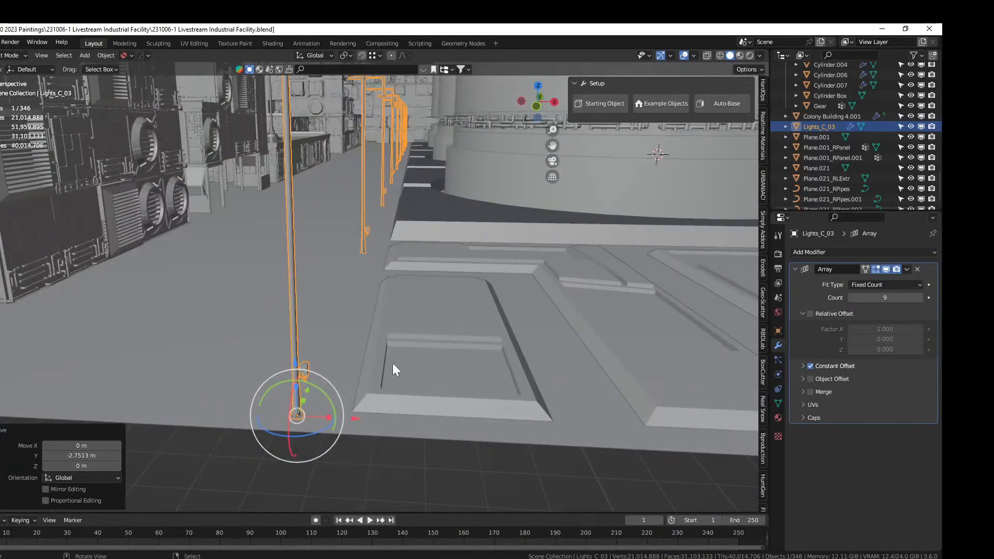
left_click_drag(354, 418, 389, 433)
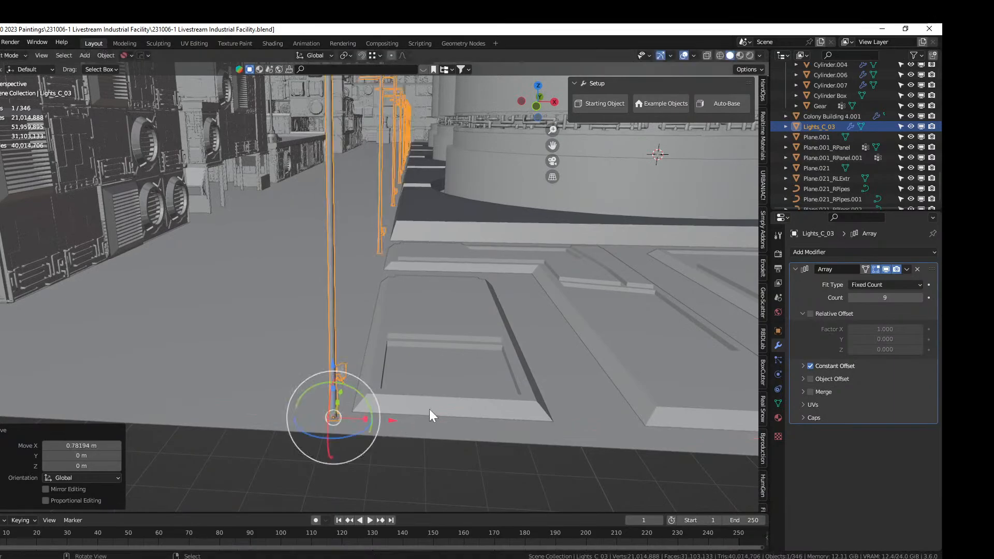
Make a linked duplicate of the light row and rotate it 180° about the Z axis
middle_click_drag(429, 409, 373, 410)
scroll(358, 388, "down", 5)
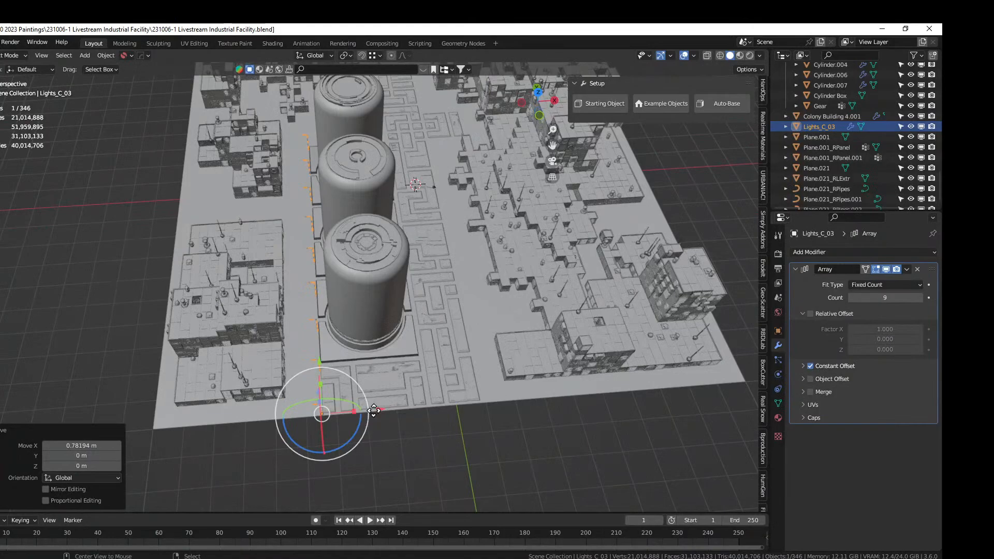
key("alt+d")
type("z")
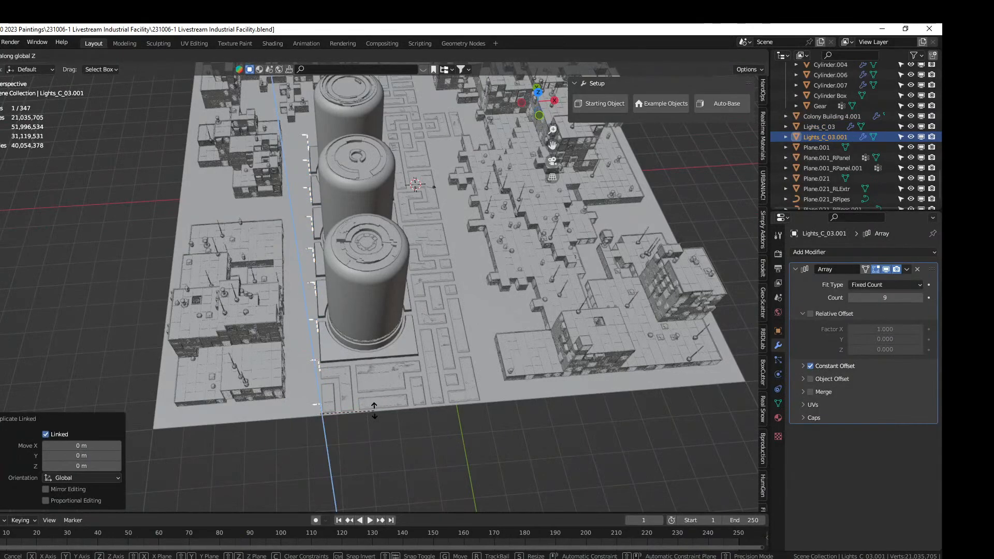
type("180")
key("Return")
Move the duplicated light row about 54.2 m in X and 155.8 m in Y, to the opposite side of the panelled strip
key("KP_7")
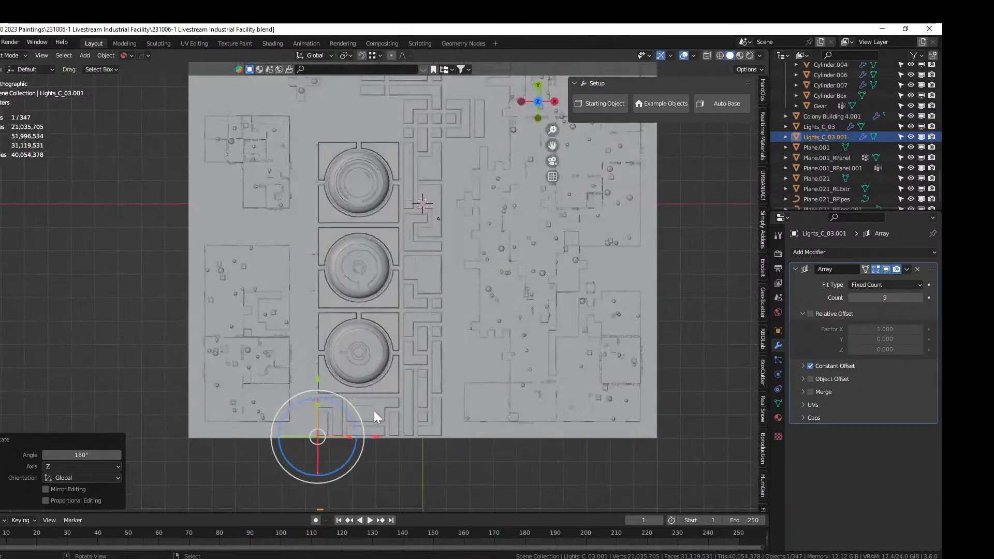
scroll(374, 411, "down", 3)
key("g")
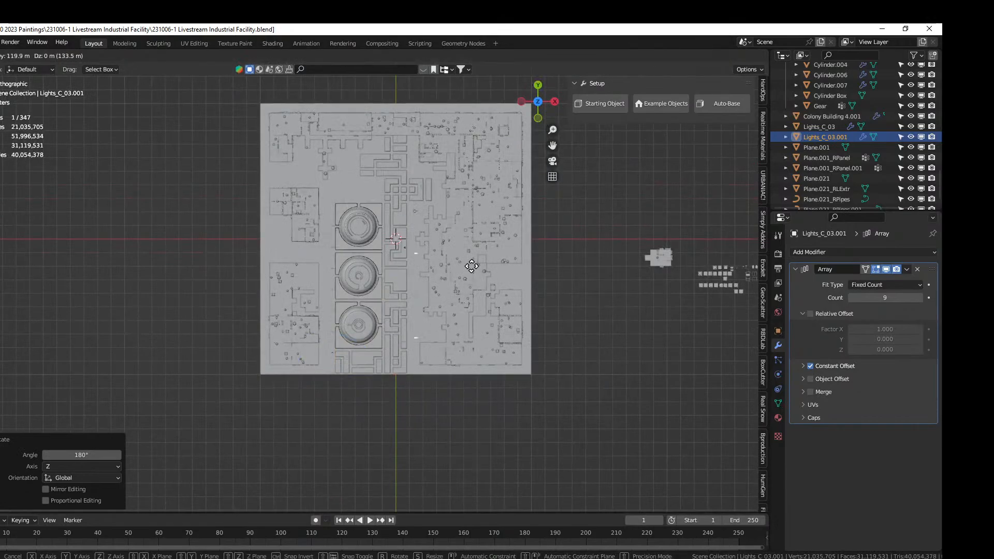
left_click(467, 224)
Nudge the duplicated light row along Y by about 3.1 m and a further 1.5 m
middle_click_drag(466, 221, 360, 151)
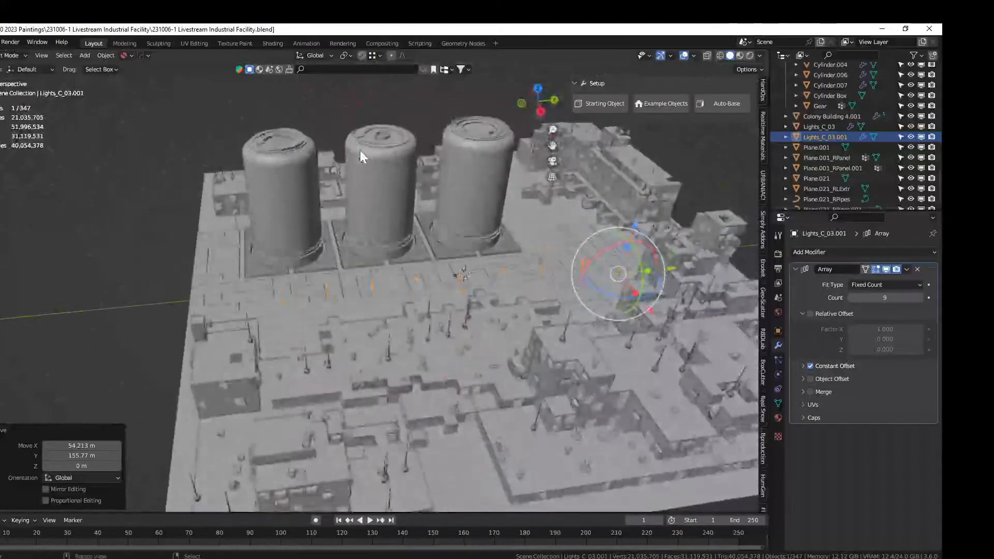
scroll(393, 182, "up", 4)
middle_click_drag(391, 182, 177, 206, "shift")
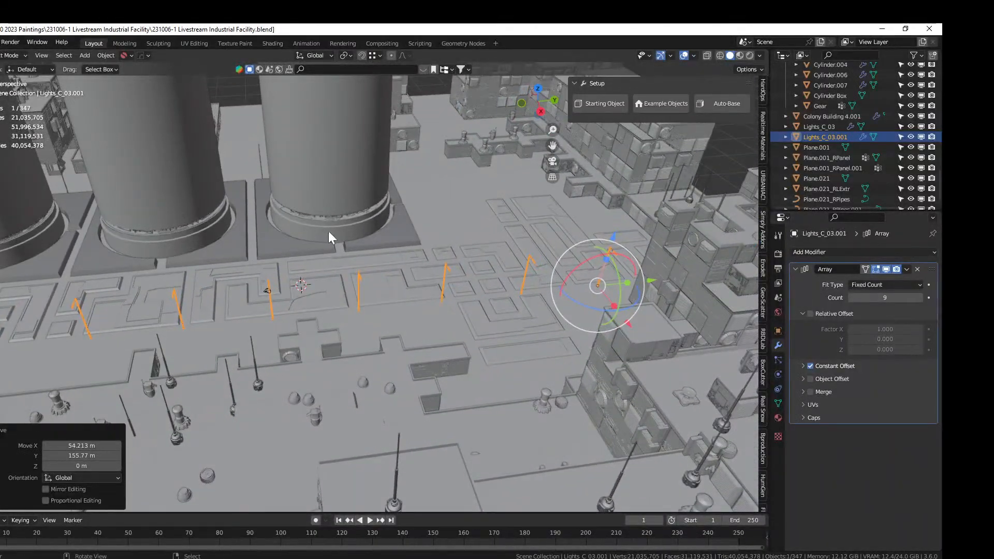
middle_click_drag(329, 231, 432, 312)
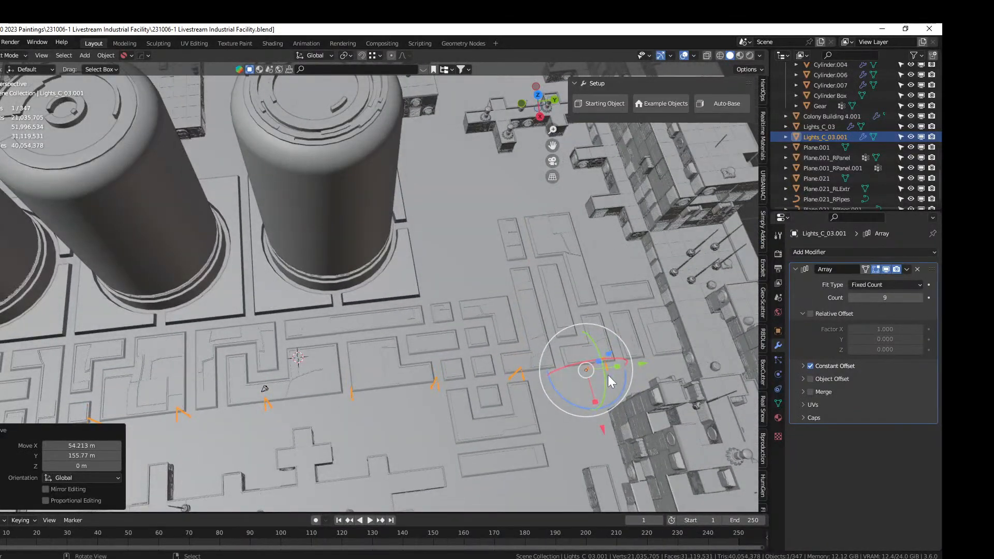
left_click_drag(639, 363, 653, 366)
scroll(470, 355, "down", 3)
middle_click_drag(470, 355, 549, 348)
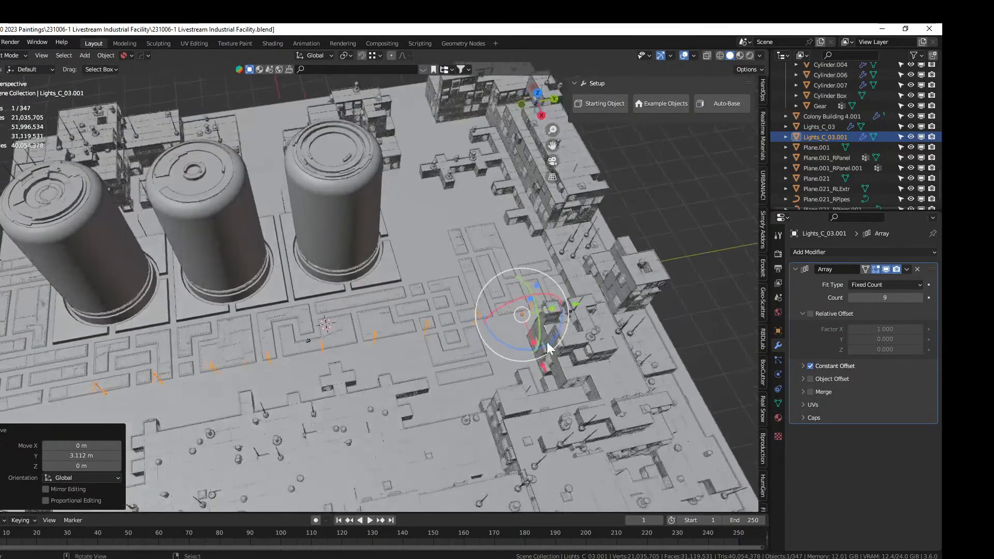
mouse_move(579, 309)
left_mouse_down()
mouse_move(595, 302)
mouse_move(582, 306)
left_mouse_up()
Set the duplicated row's array count to 11 and save the file
middle_click_drag(581, 307, 549, 349)
left_click(919, 297)
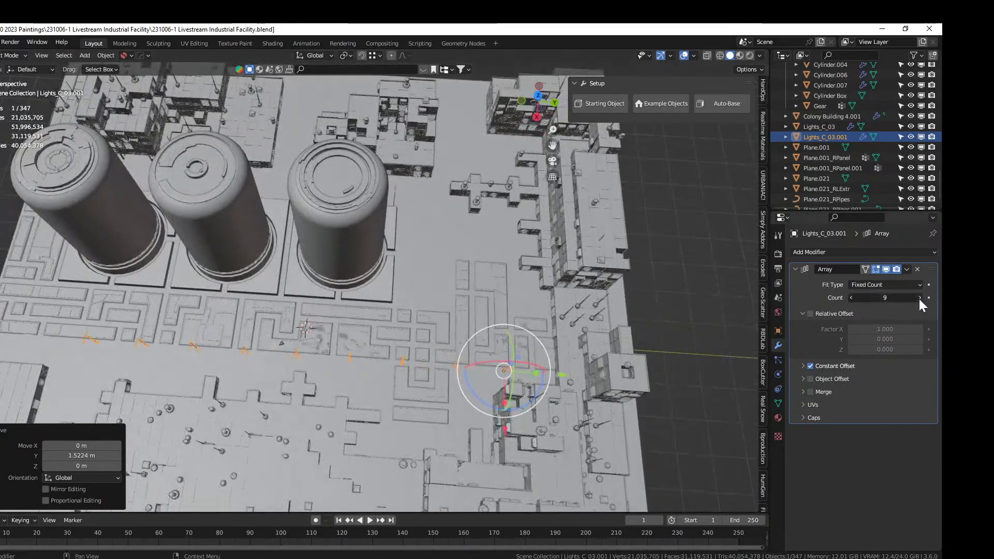
left_click(919, 297)
middle_click_drag(525, 344, 636, 271)
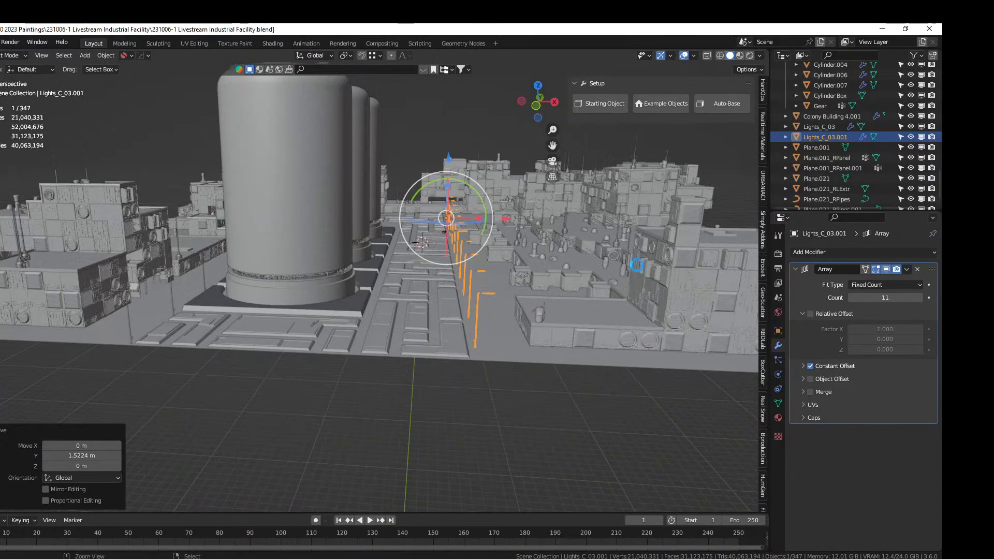
key("ctrl+s")
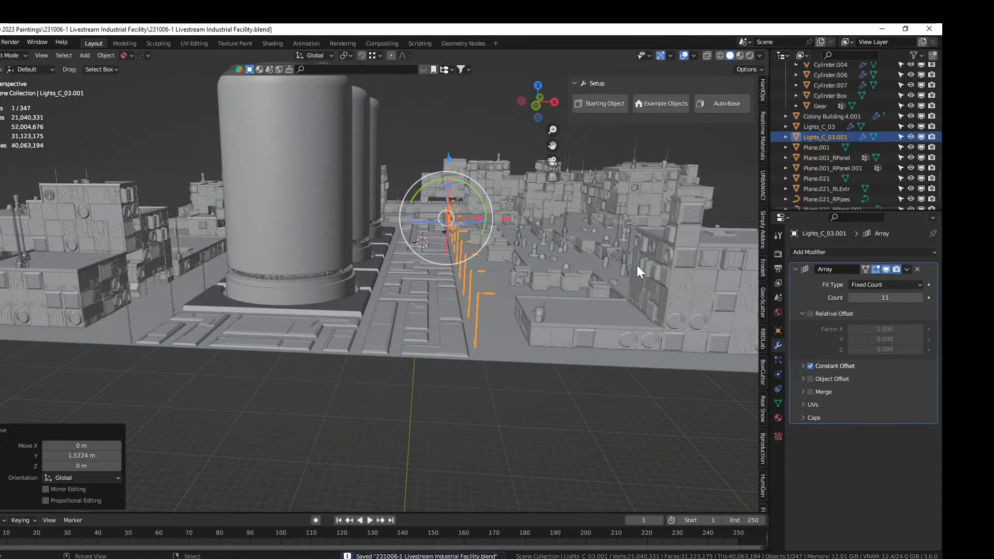
Select the duplicated light row, move it about -0.69 m along X towards the floor panels, and save the file
middle_click_drag(594, 386, 320, 336)
left_click(242, 339)
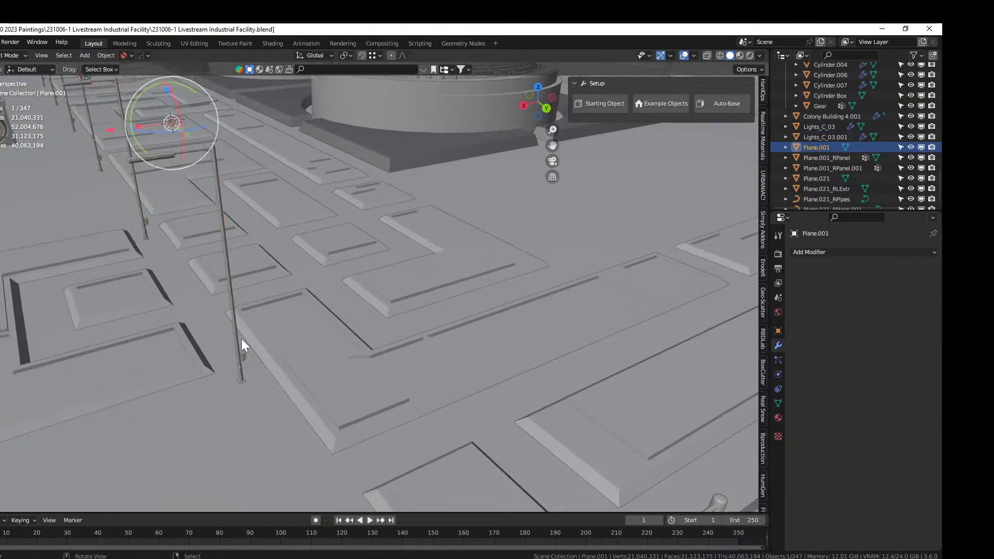
middle_click_drag(242, 339, 277, 355)
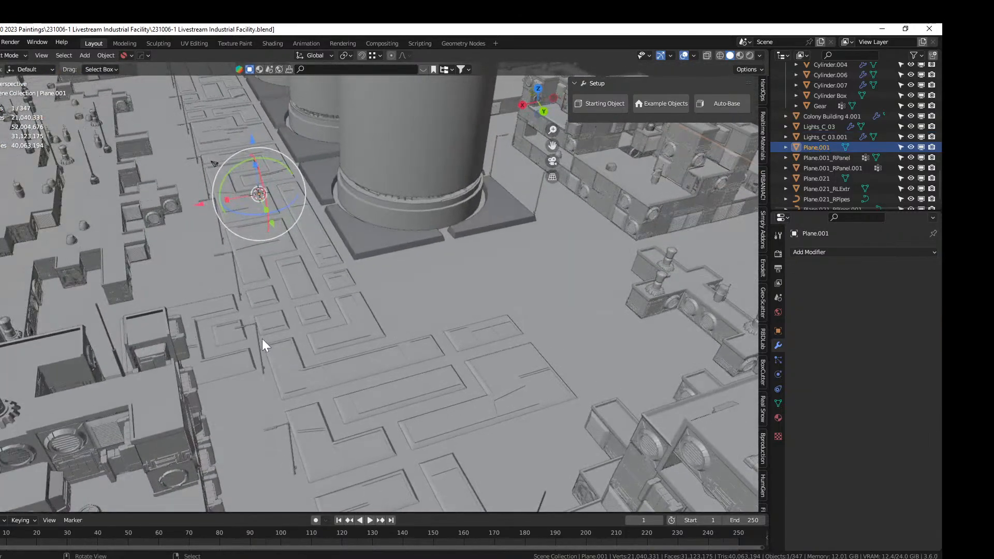
left_click(257, 340)
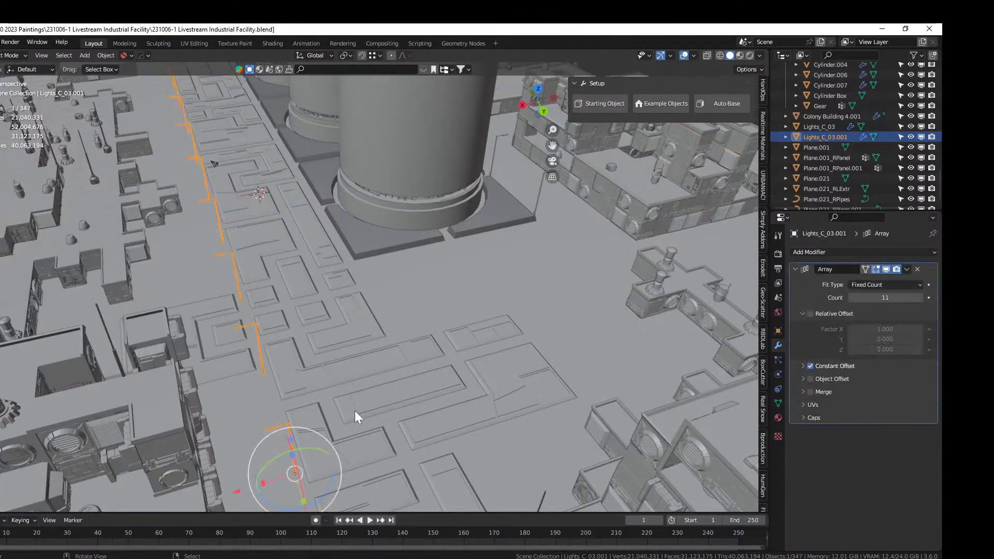
key("g")
key("x")
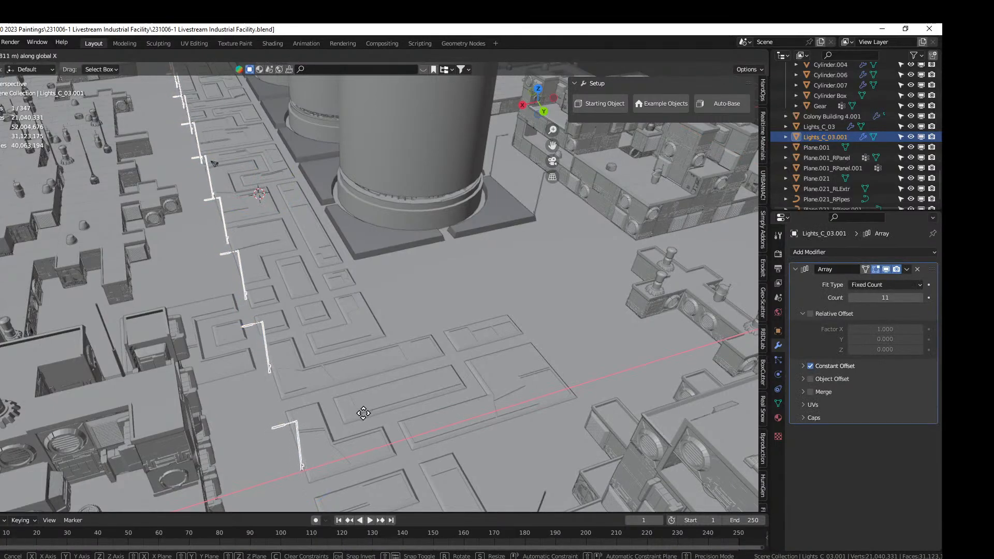
left_click(364, 412)
middle_click_drag(363, 412, 544, 402)
scroll(544, 401, "down", 2)
key("ctrl+s")
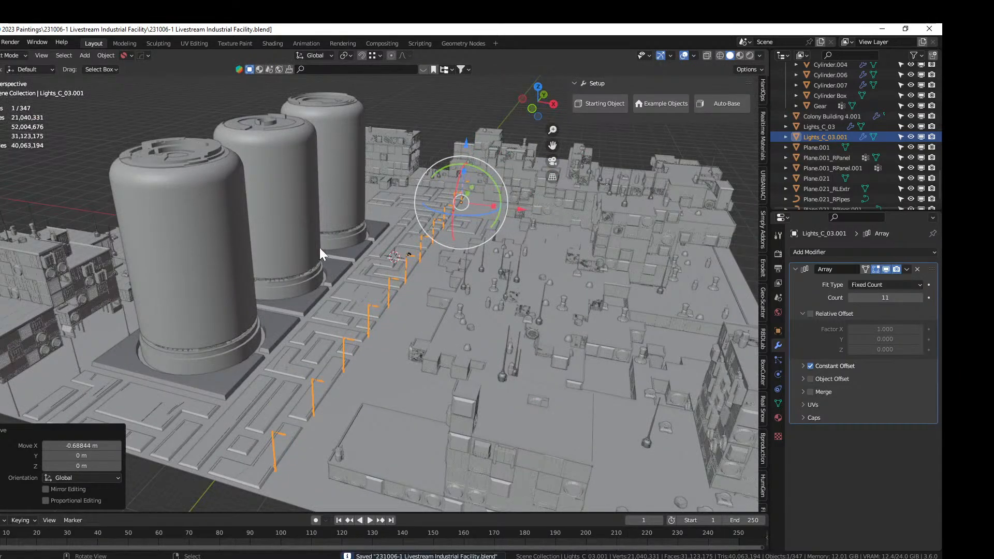
Preview the light row and the surrounding ground in rendered shading, and return to solid shading
middle_click_drag(321, 254, 303, 218)
scroll(295, 250, "up", 4)
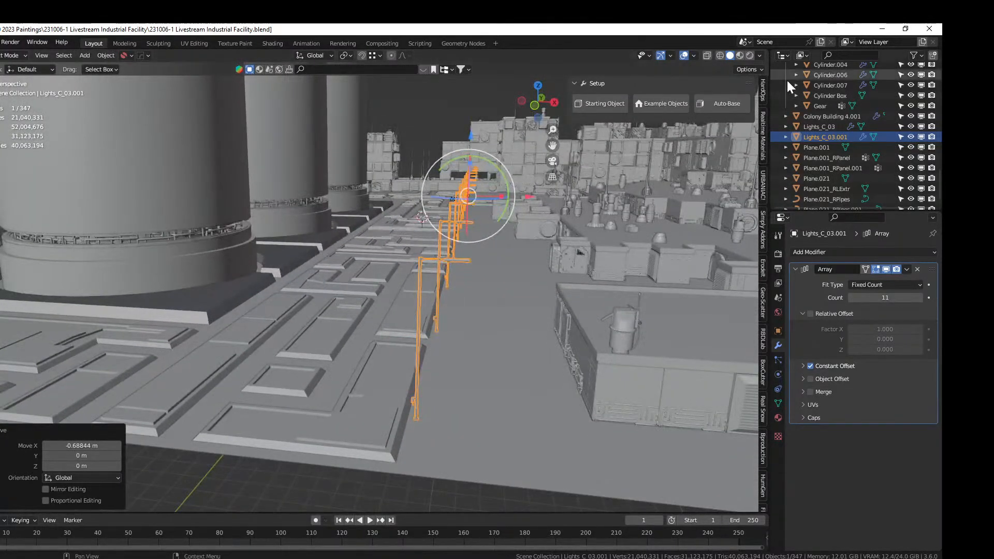
left_click(751, 52)
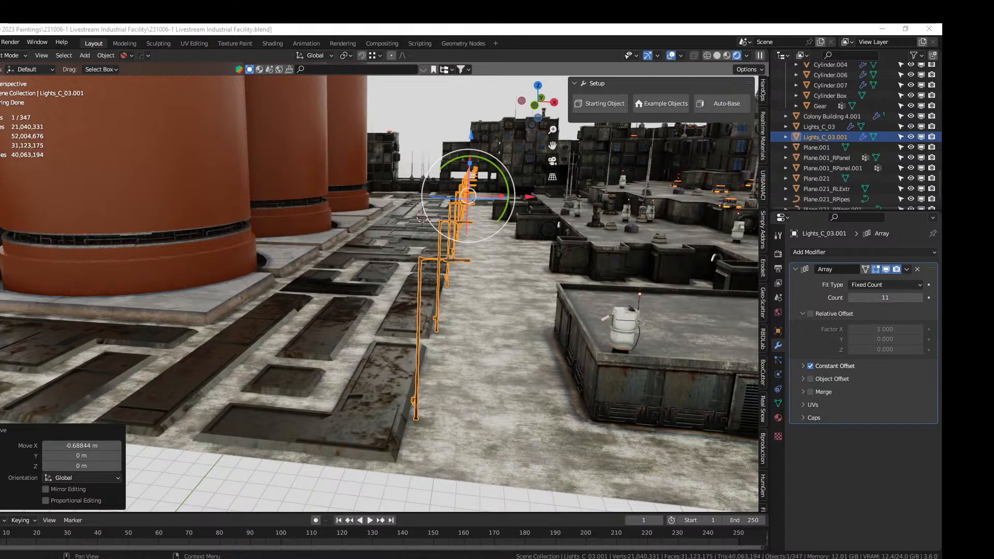
middle_click_drag(735, 315, 673, 233)
scroll(474, 361, "up", 3)
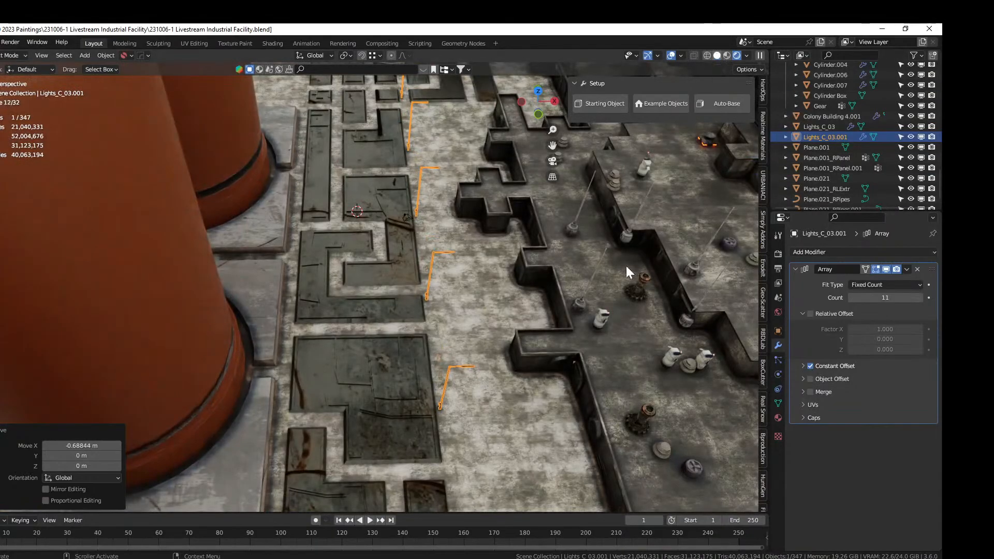
key("z")
Add the Greeble_B_02 asset to the open ground beside the stepped low wall
mouse_move(579, 324)
middle_mouse_down()
mouse_move(604, 320)
mouse_move(526, 271)
middle_mouse_up()
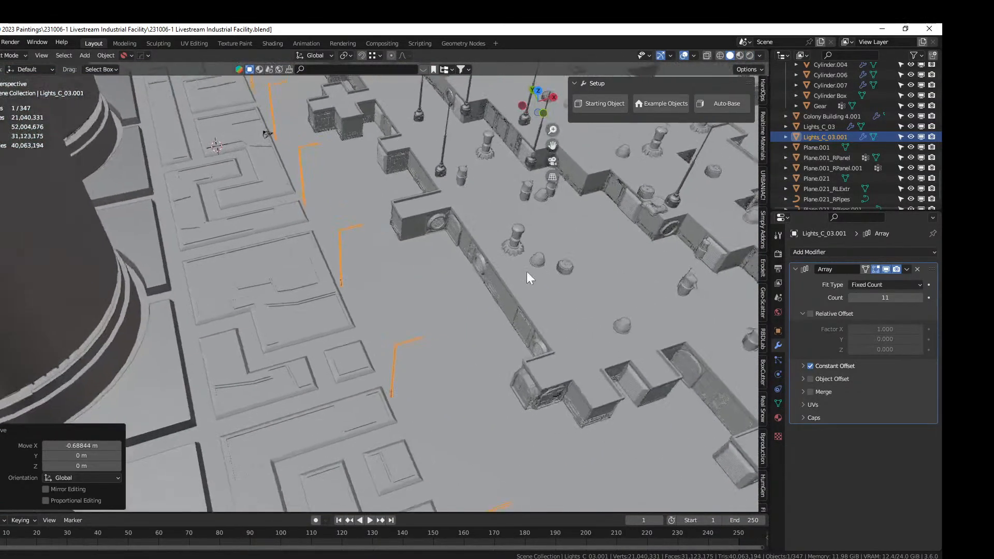
scroll(479, 248, "up", 5)
middle_click_drag(572, 168, 542, 199, "shift")
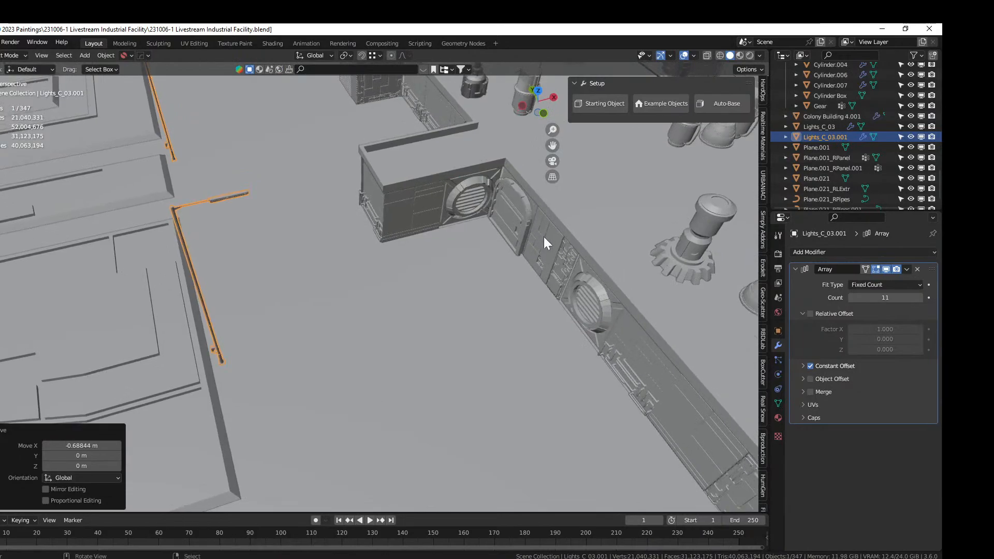
middle_click_drag(543, 237, 512, 217)
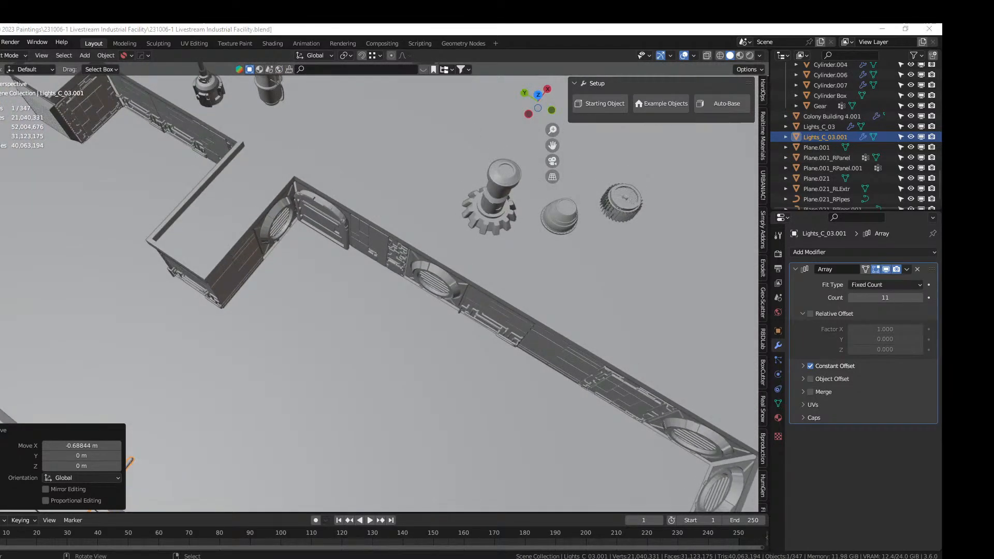
left_click_drag(776, 410, 419, 423)
Rotate the Greeble_B_02 object 90° about the Z axis
key("KP_7")
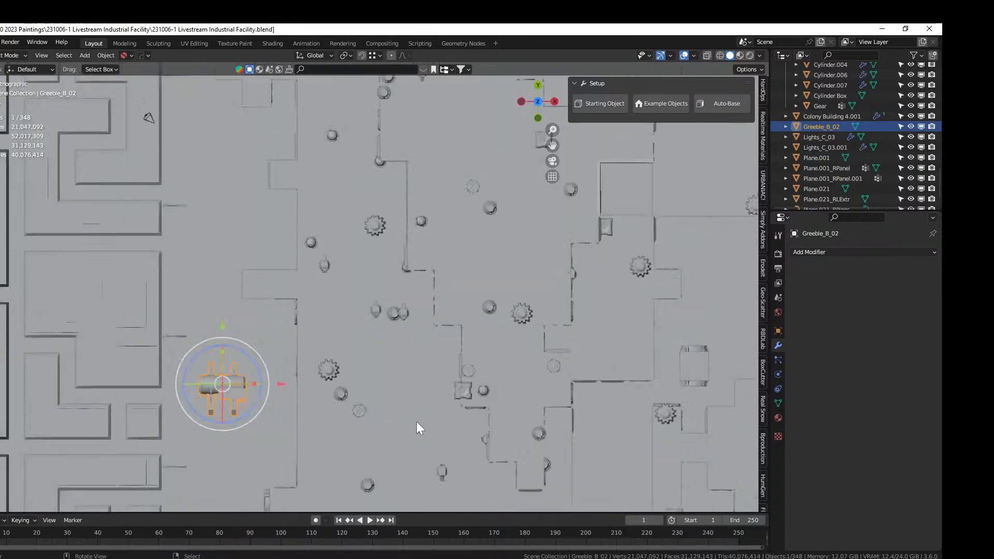
key("r")
key("z")
key("9")
key("0")
key("Return")
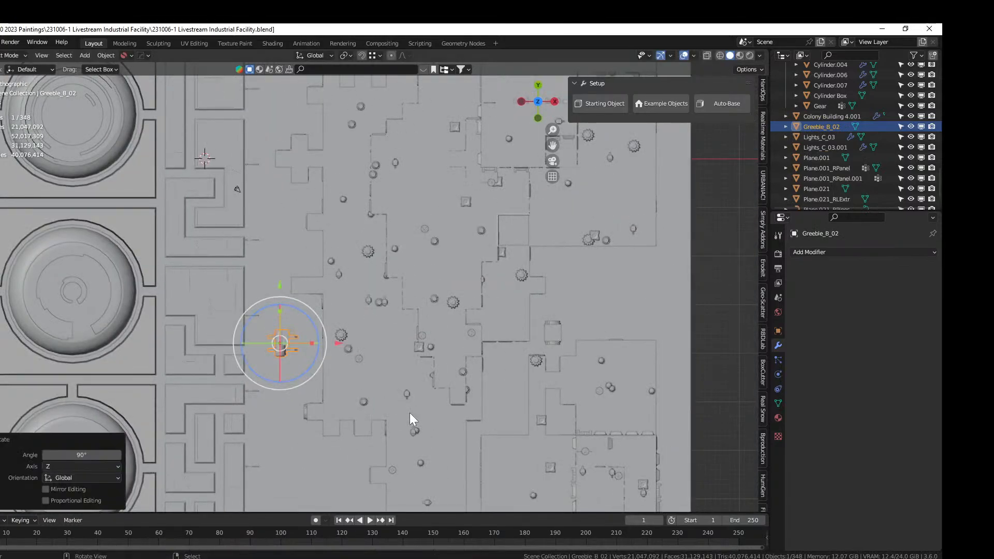
Move the Greeble_B_02 object about 4.37 m in X and -3.09 m in Y, next to the low wall
key("g")
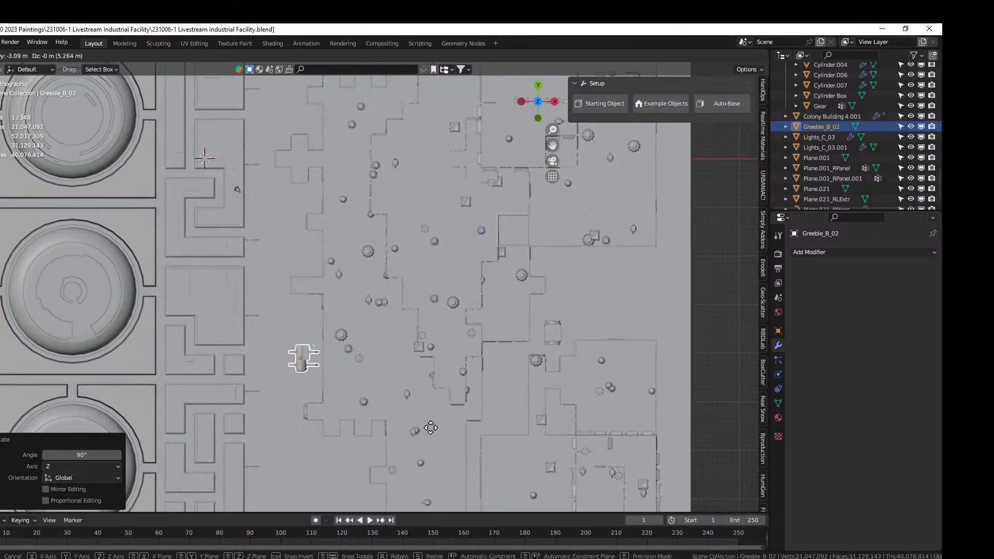
left_click(431, 428)
middle_click_drag(430, 428, 469, 311)
key("KP_Decimal")
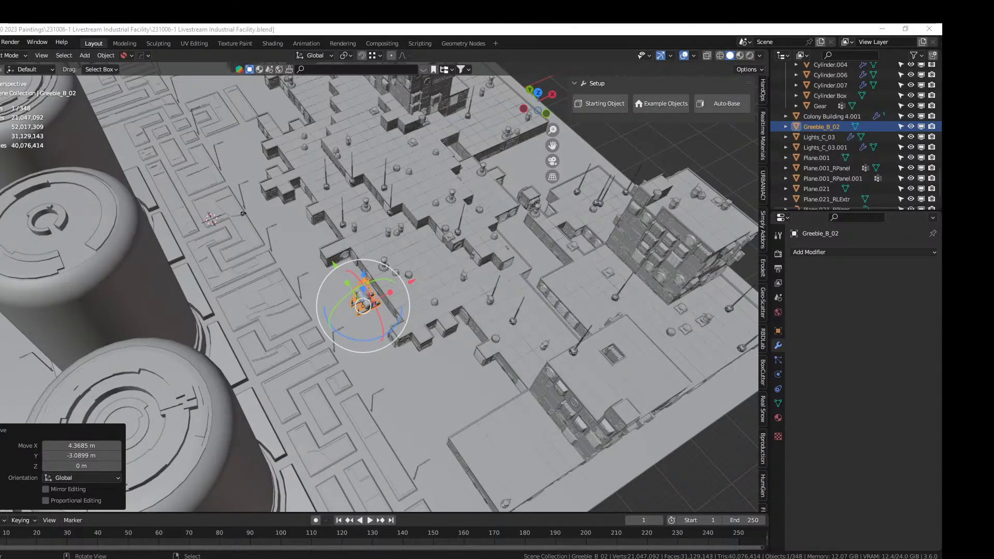
Add the Barrels_A_02 asset to the open ground beside the low flat building and rotate it 90° about the Z axis
left_click_drag(451, 207, 449, 388)
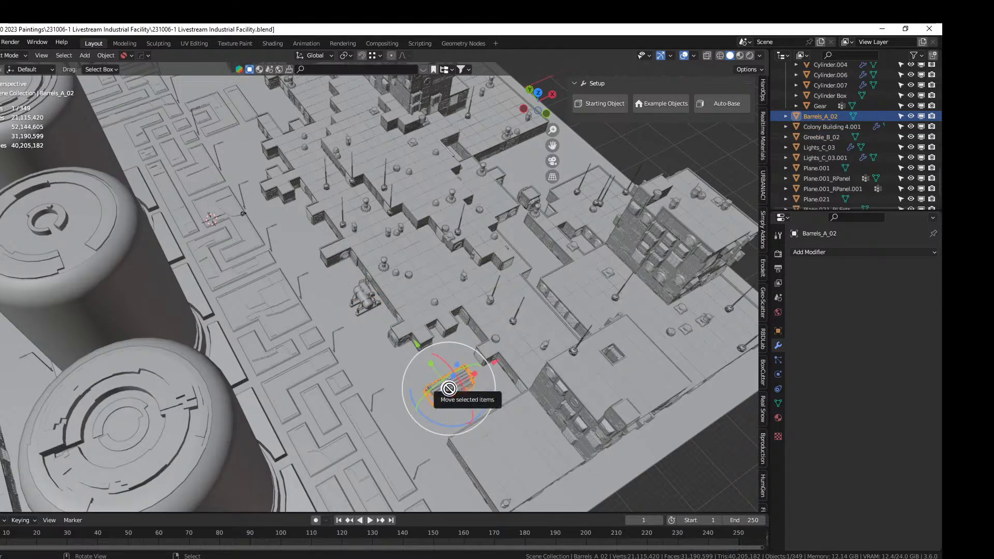
type("rz90")
key("Return")
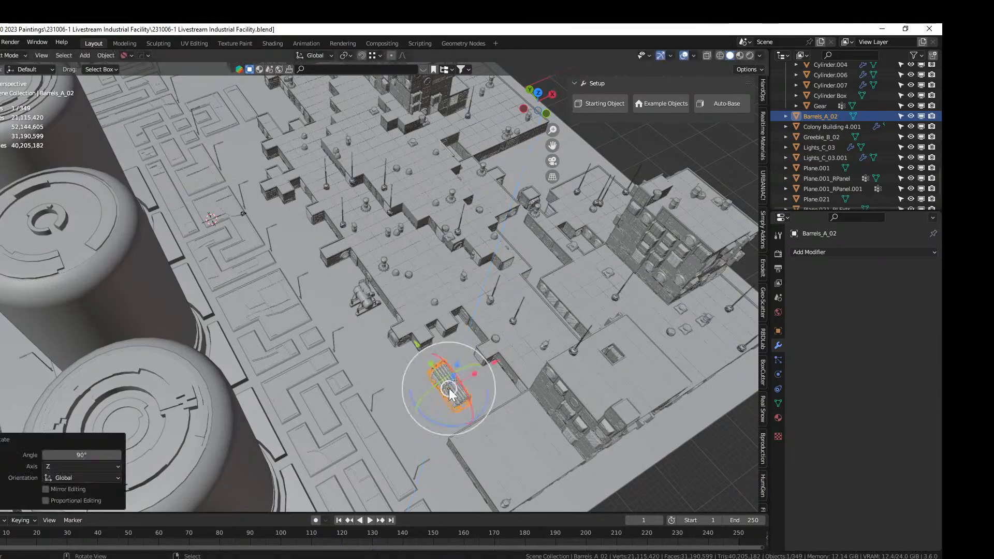
Move the barrel rack about -3.93 m along X beside the low flat building's corner
key("KP_Decimal")
middle_click_drag(448, 388, 410, 402)
scroll(277, 389, "down", 3)
key("g")
key("x")
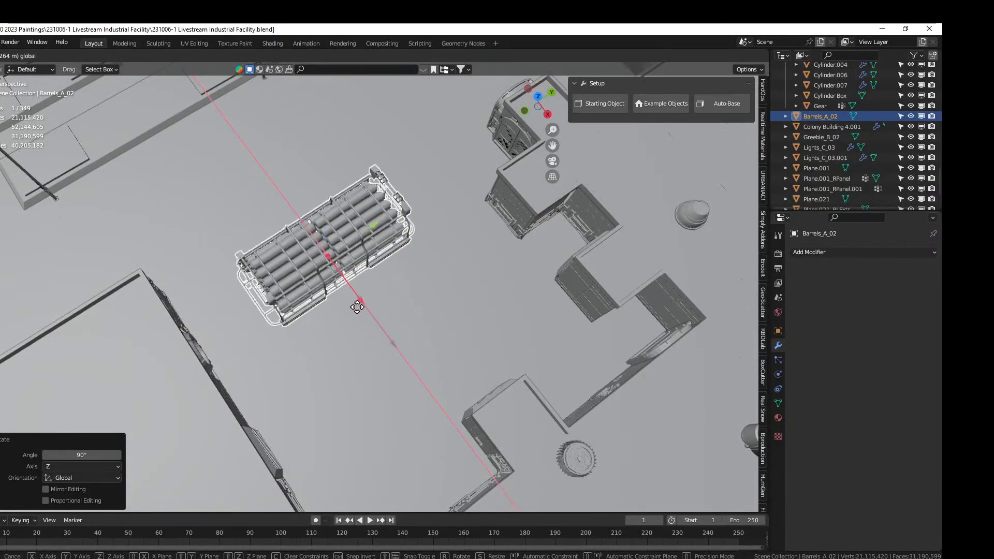
left_click(352, 299)
middle_click_drag(352, 299, 308, 338)
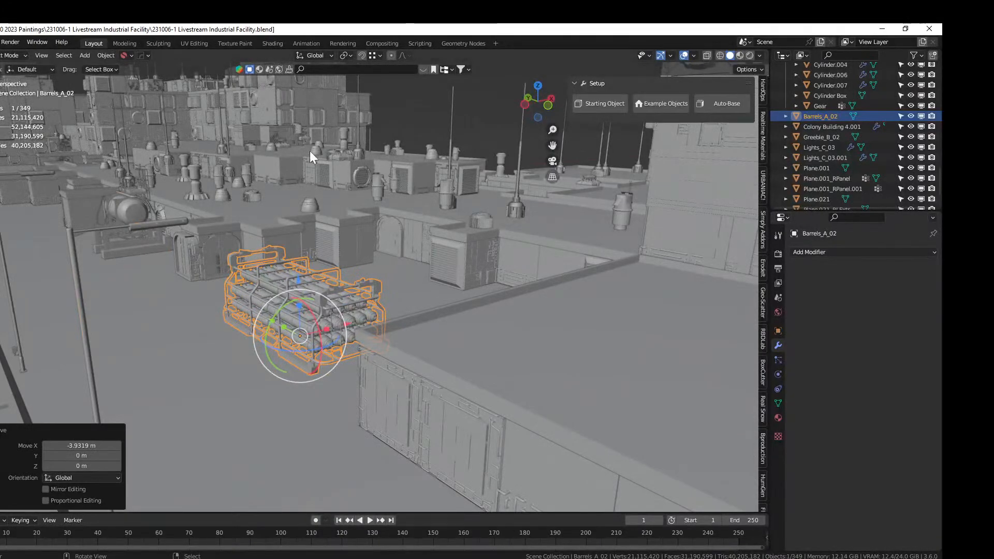
Make a linked duplicate of the barrel rack and shift it about 5.05 m along X
middle_click_drag(310, 151, 322, 379)
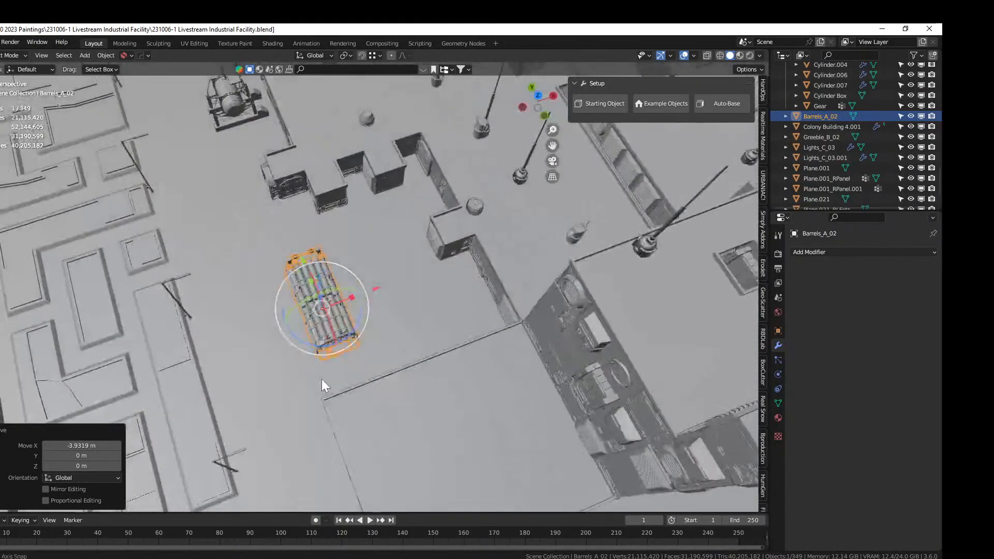
key("alt+d")
right_click(372, 293)
left_click_drag(377, 292, 429, 285)
left_click(429, 285)
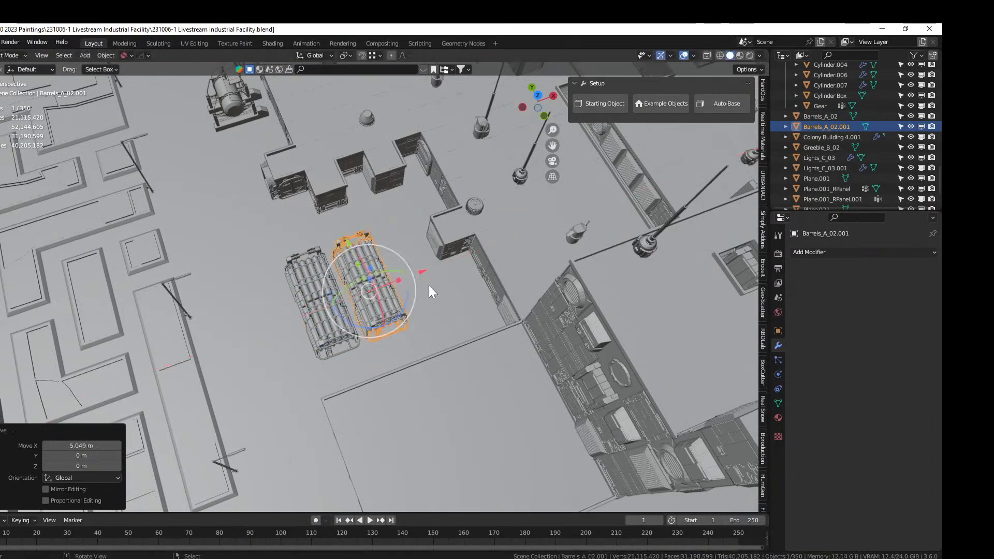
Make another linked duplicate of the barrel rack and place it along X as the third in the row
middle_click_drag(429, 285, 412, 303)
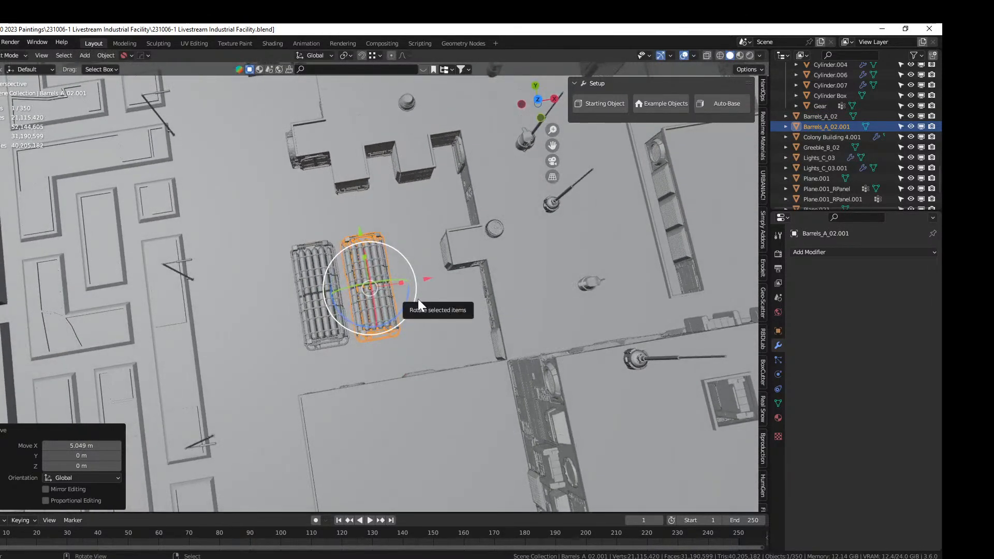
key("alt+d")
right_click(417, 288)
left_click_drag(417, 289, 479, 279)
Select all three barrel racks and move them together about -1.24 m along X, away from the stepped wall
left_click(360, 265, "shift")
left_click(332, 266, "shift")
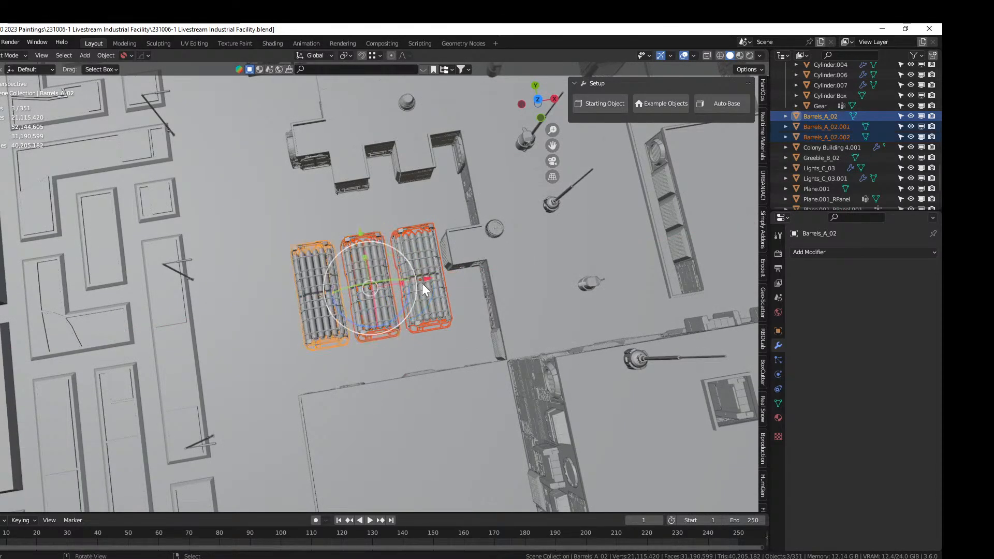
key("g")
key("x")
left_click(418, 279)
Examine the barrel rack row from above and at ground level, and inspect the ground around the tank's base
key("KP_7")
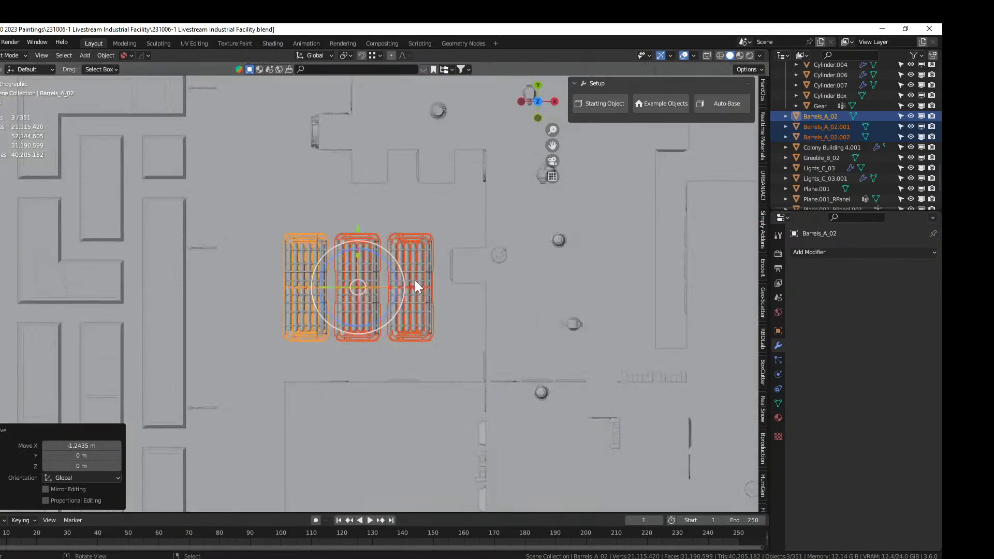
scroll(415, 279, "up", 4)
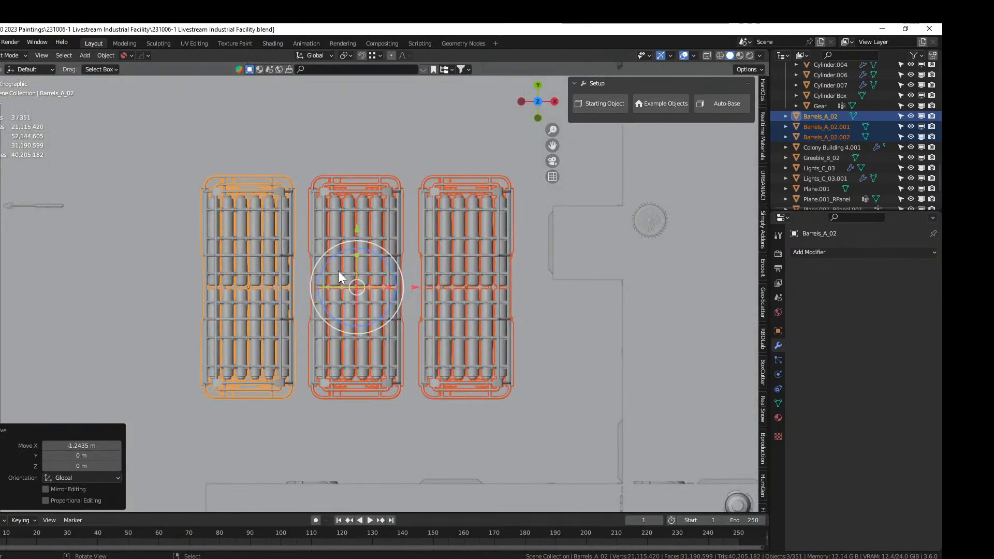
scroll(336, 276, "down", 2)
scroll(335, 274, "down", 3)
middle_click_drag(336, 274, 384, 150)
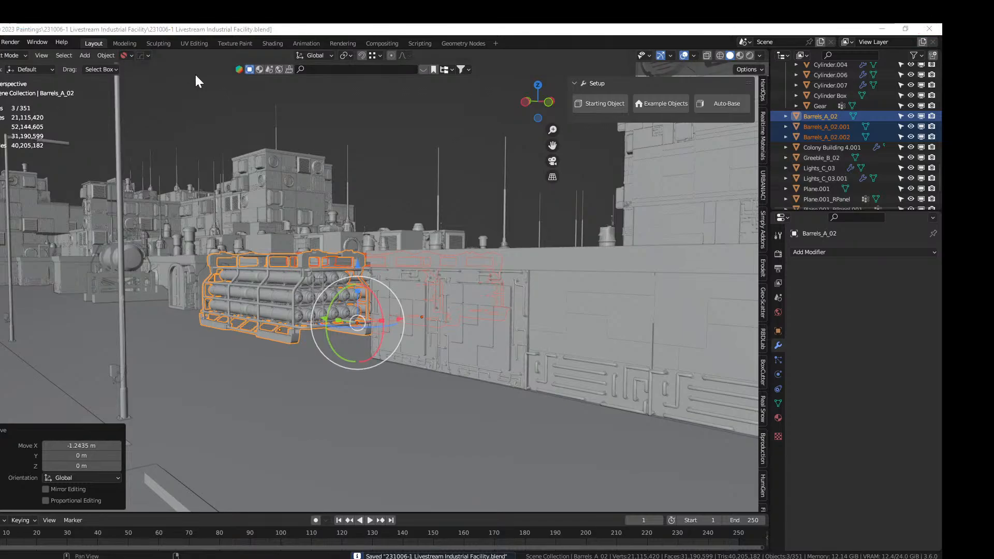
middle_click_drag(270, 263, 169, 320)
scroll(333, 282, "down", 6)
scroll(370, 221, "up", 3)
scroll(254, 308, "up", 3)
middle_click_drag(254, 308, 535, 243)
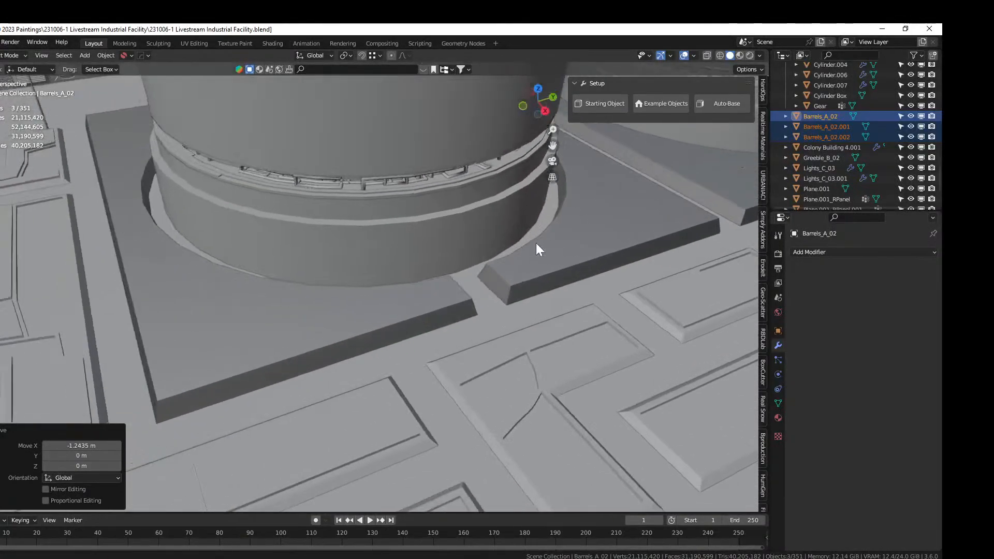
scroll(370, 262, "up", 2)
middle_click_drag(371, 262, 408, 259)
scroll(409, 259, "down", 3)
middle_click_drag(347, 286, 402, 293)
scroll(328, 300, "down", 4)
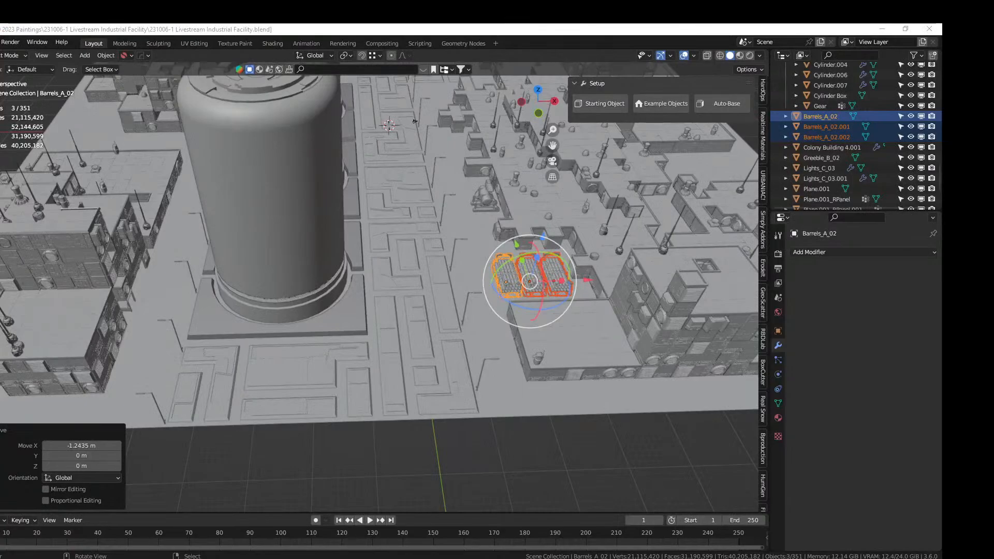
Add the Greeble_B_03 asset and move it about 45.67 m in X and 36.05 m in Y, beside the tank base's corner
left_click_drag(74, 98, 181, 142)
key("KP_Decimal")
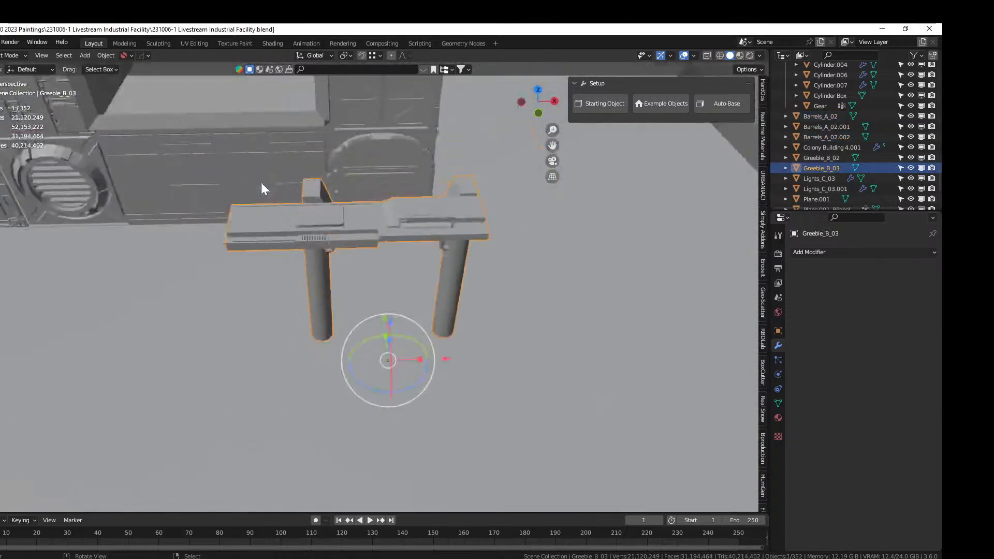
scroll(301, 212, "down", 9)
middle_click_drag(301, 212, 661, 243)
middle_click_drag(511, 280, 713, 289, "shift")
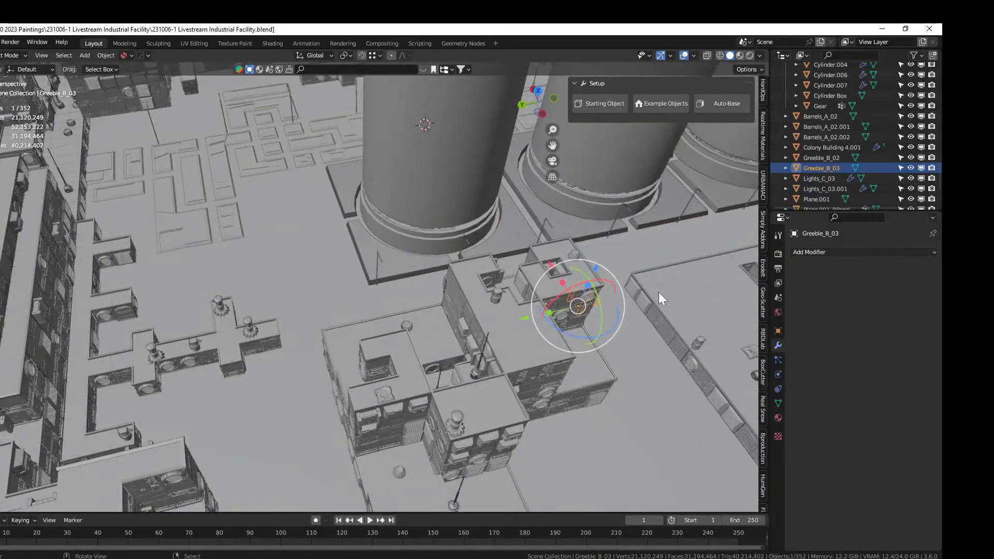
key("KP_7")
key("g")
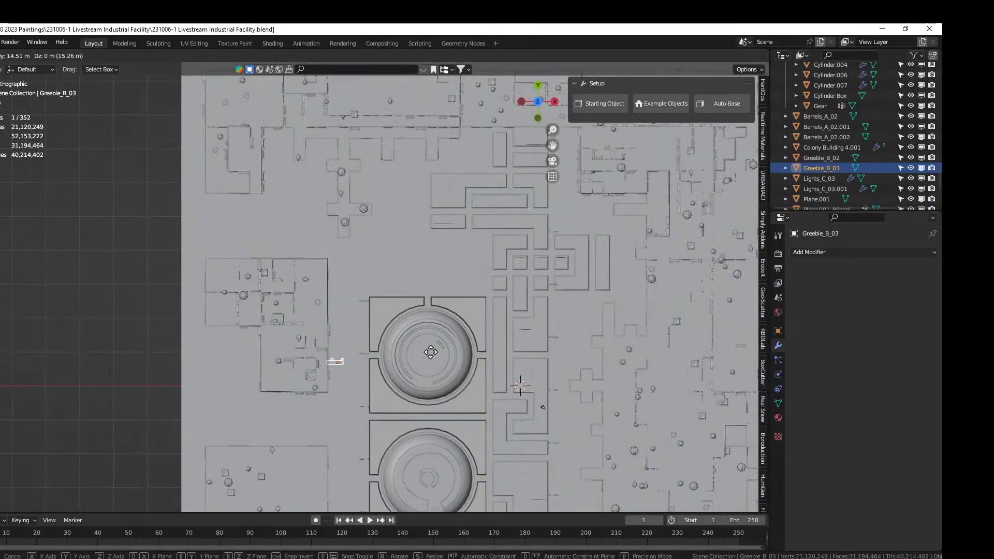
left_click(552, 305)
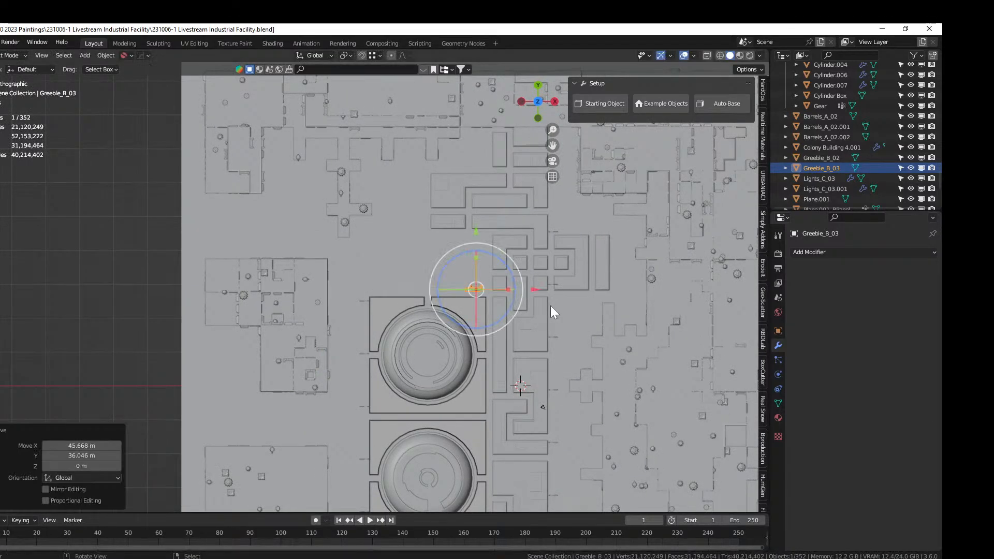
Inspect the Greeble_B_03 prop up close in rendered shading
key("KP_Decimal")
middle_click_drag(552, 306, 373, 236)
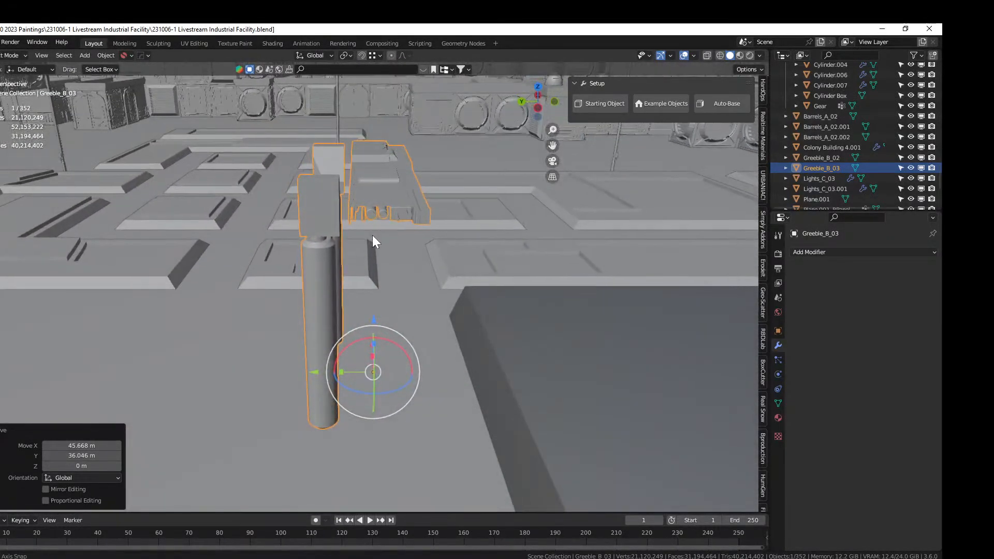
left_click(738, 58)
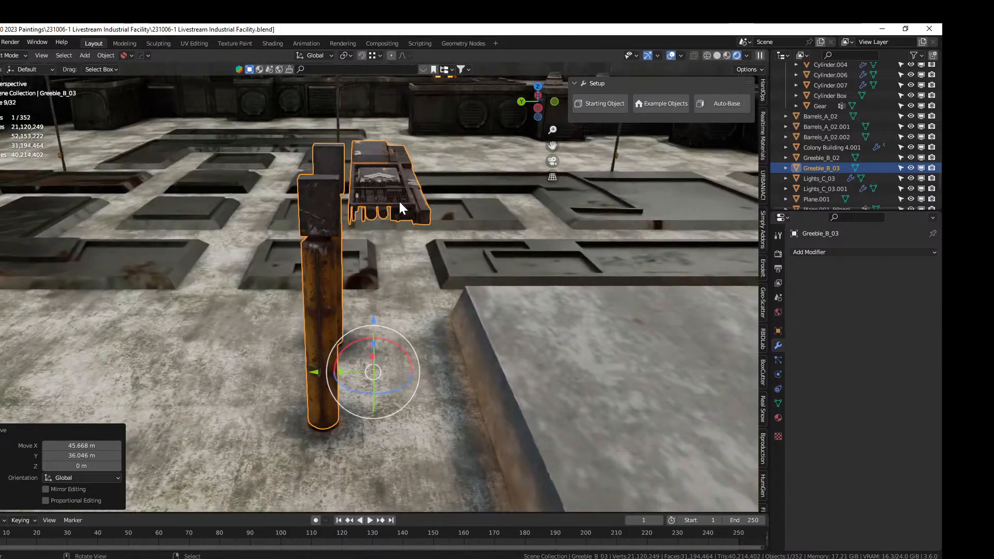
middle_click_drag(397, 200, 433, 237)
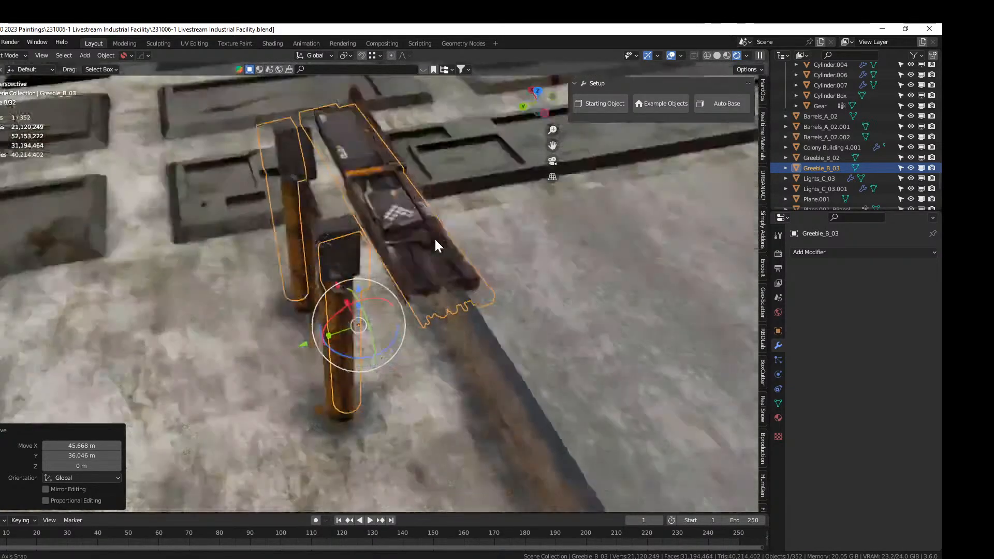
scroll(425, 229, "up", 1)
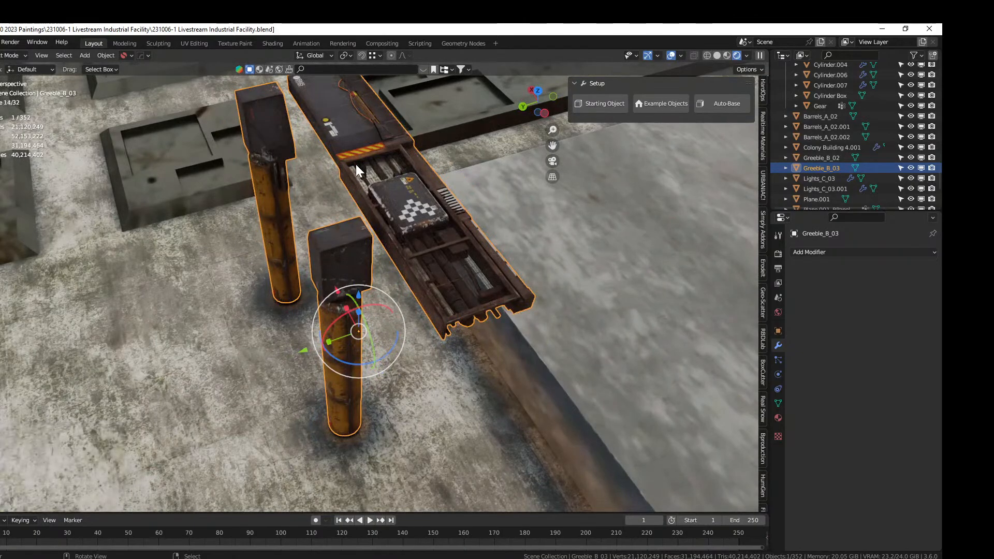
Open the Greeble_B_03 mesh for editing, set solid shading, and isolate it in local view from above
key("Tab")
key("ctrl+r")
key("ctrl+l")
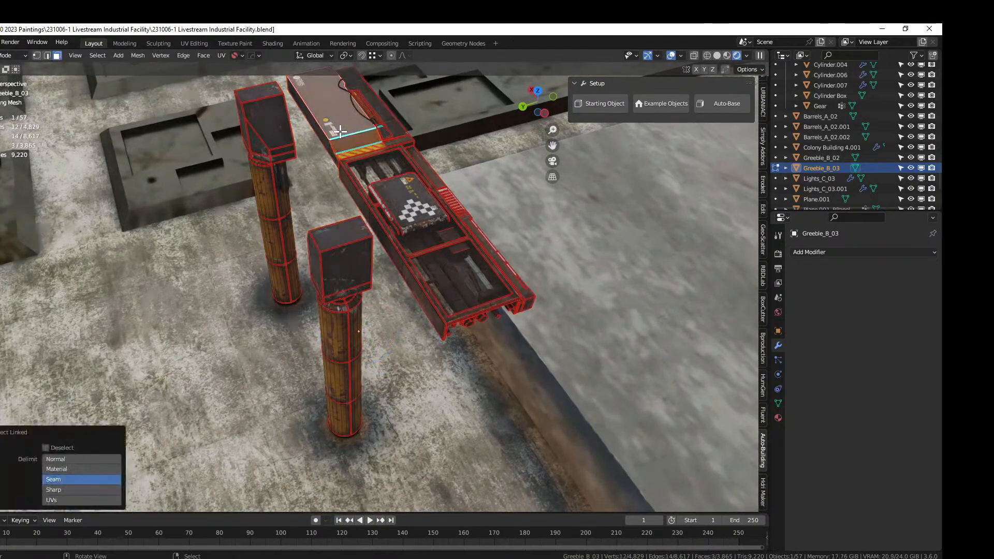
key("KP_7")
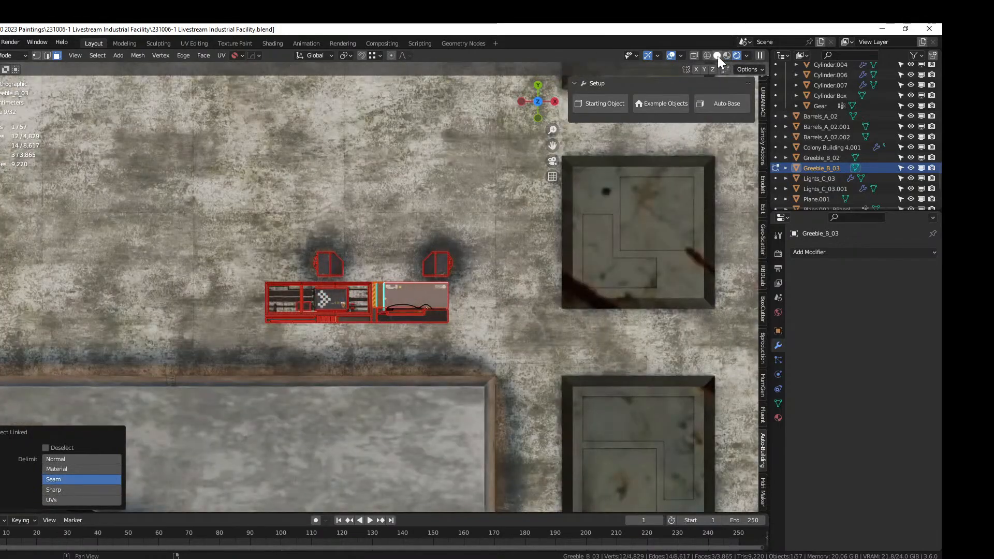
left_click(718, 56)
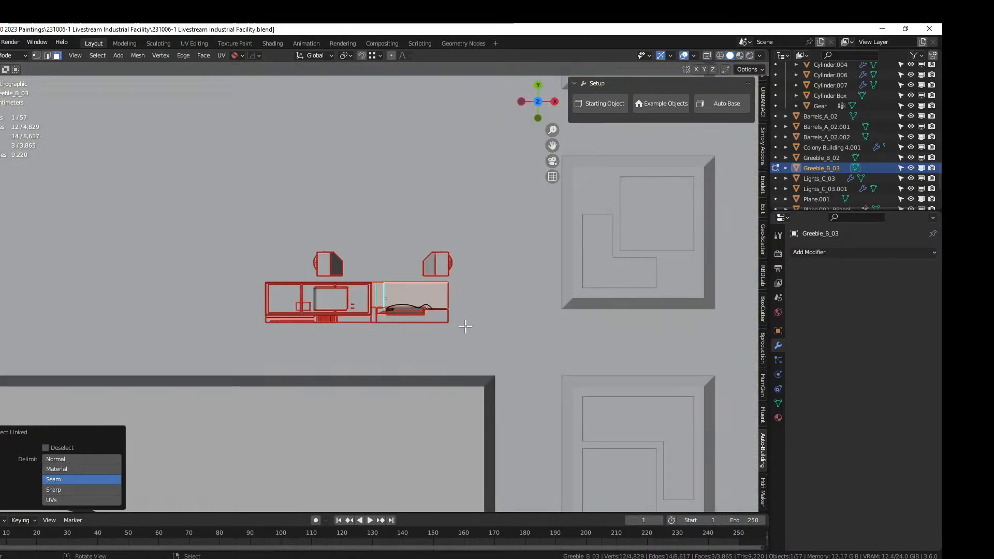
key("KP_Divide")
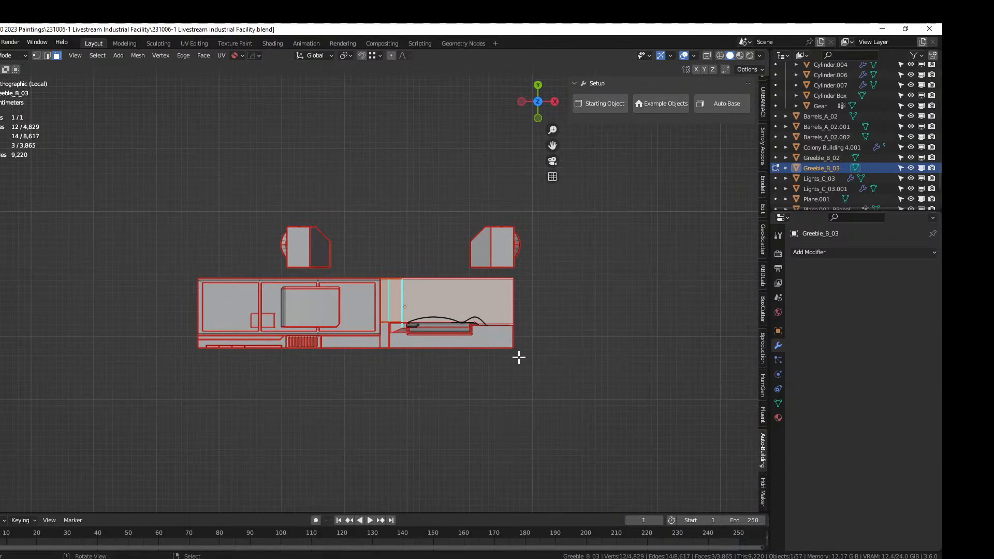
Move Greeble_B_03's detached beam about 0.57 m in X and 1.02 m in Y onto its two posts, and leave edit mode and local view
key("alt+z")
left_click(533, 375)
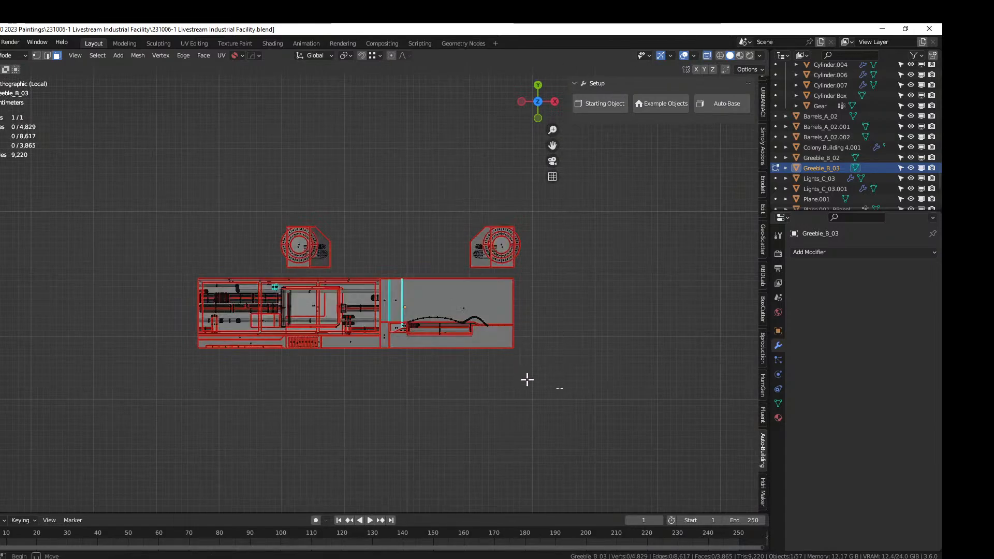
left_click_drag(565, 388, 160, 270)
key("g")
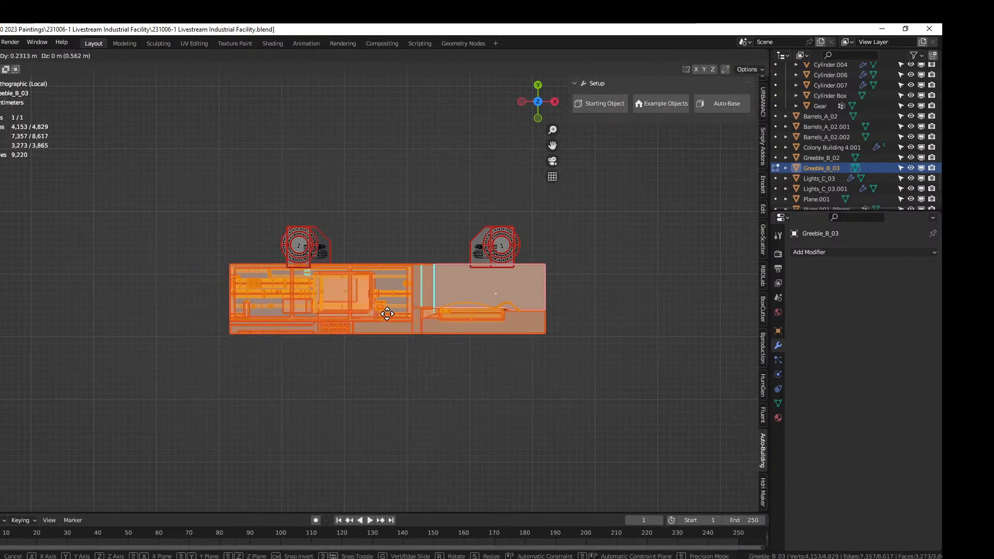
left_click(389, 266)
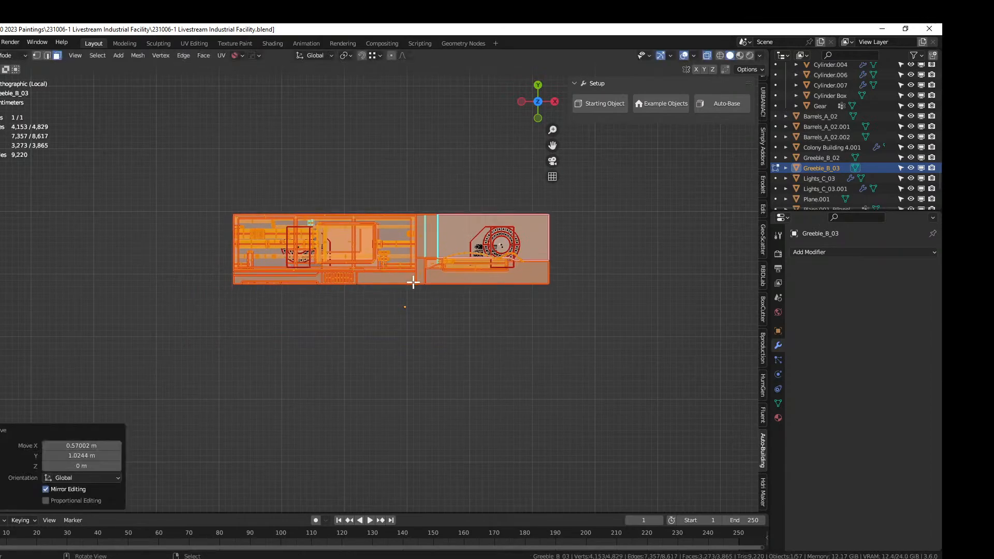
middle_click_drag(413, 282, 417, 173)
key("Tab")
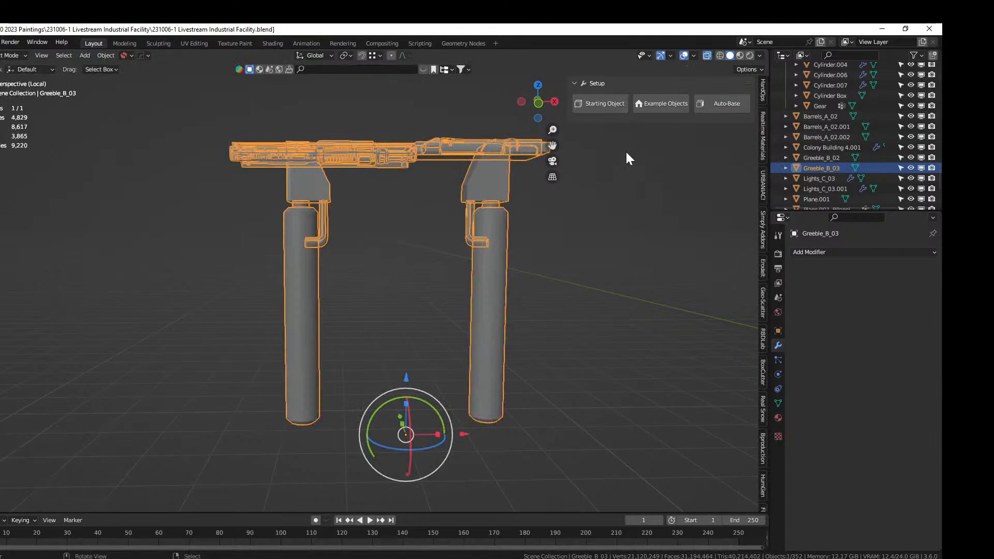
middle_click_drag(614, 197, 417, 228)
scroll(506, 265, "down", 2)
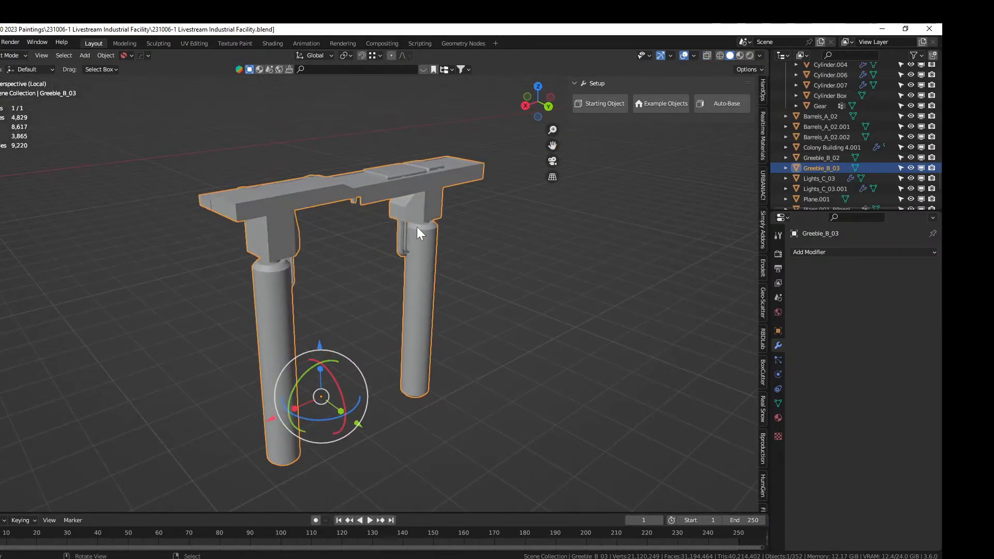
key("KP_Divide")
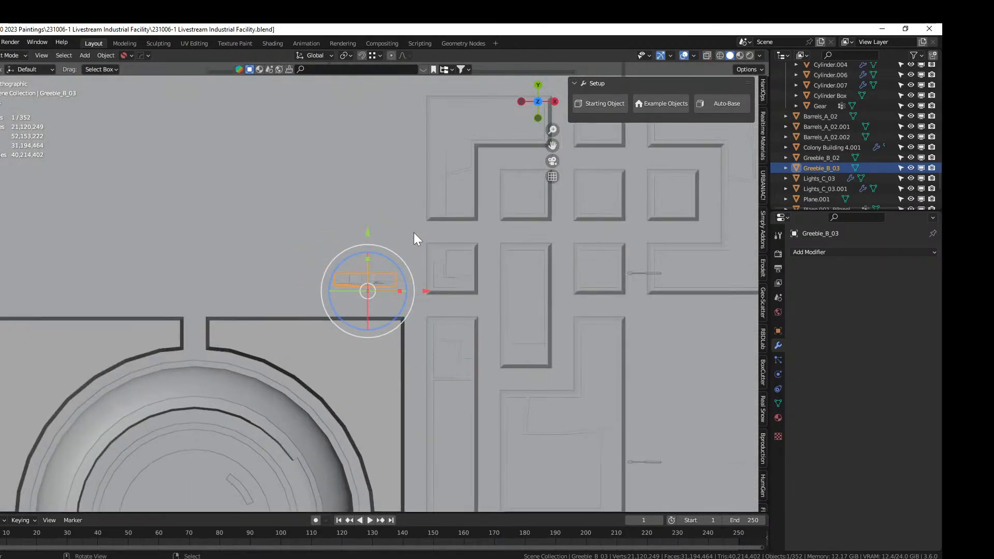
Make a linked duplicate of Greeble_B_03 and move it about -28.77 m along X to the tank base's opposite corner
middle_click_drag(413, 233, 505, 239, "shift")
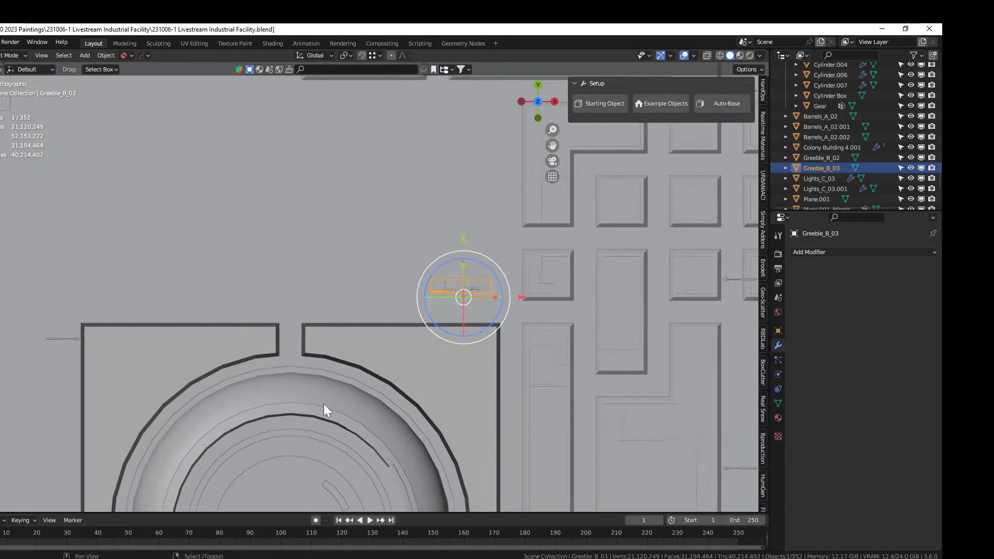
key("alt+d")
right_click(499, 290)
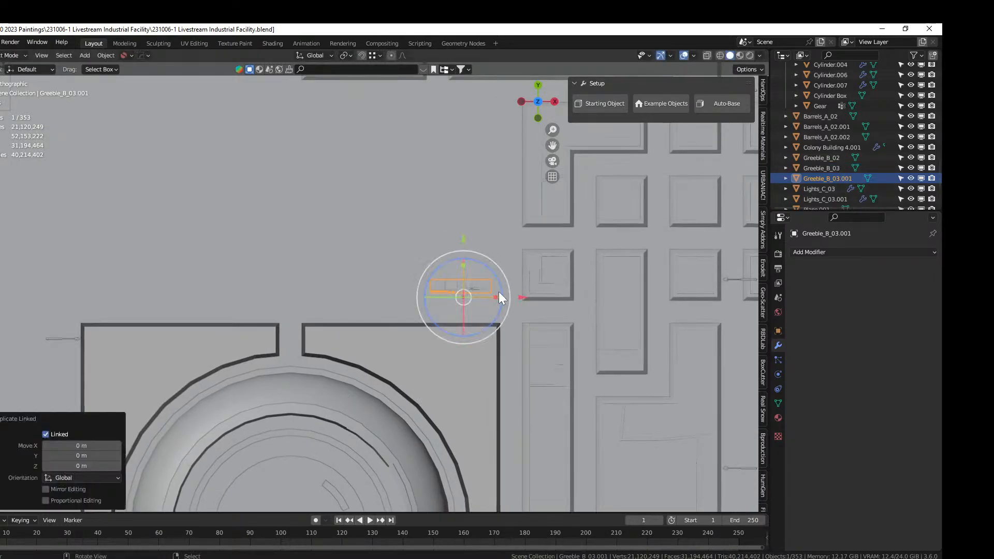
key("g")
key("x")
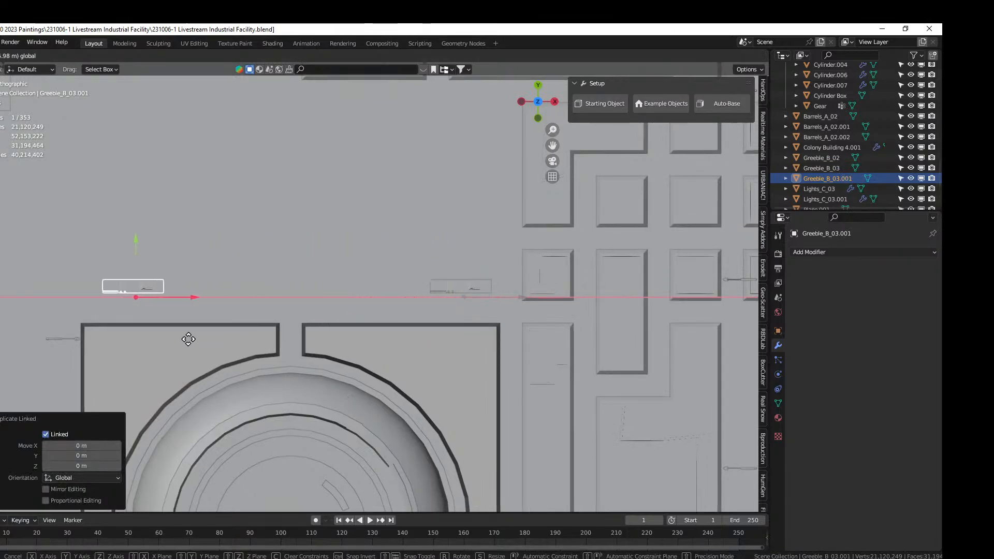
left_click(170, 343)
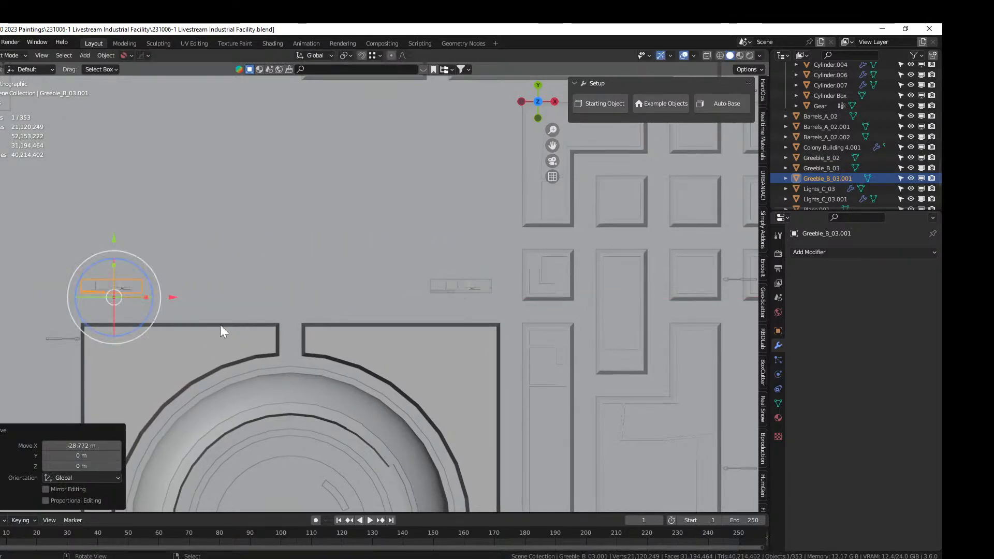
Make a linked duplicate of Greeble_B_03.001 and move it about 14.75 m along X, midway between the two existing frames
key("alt+d")
key("x")
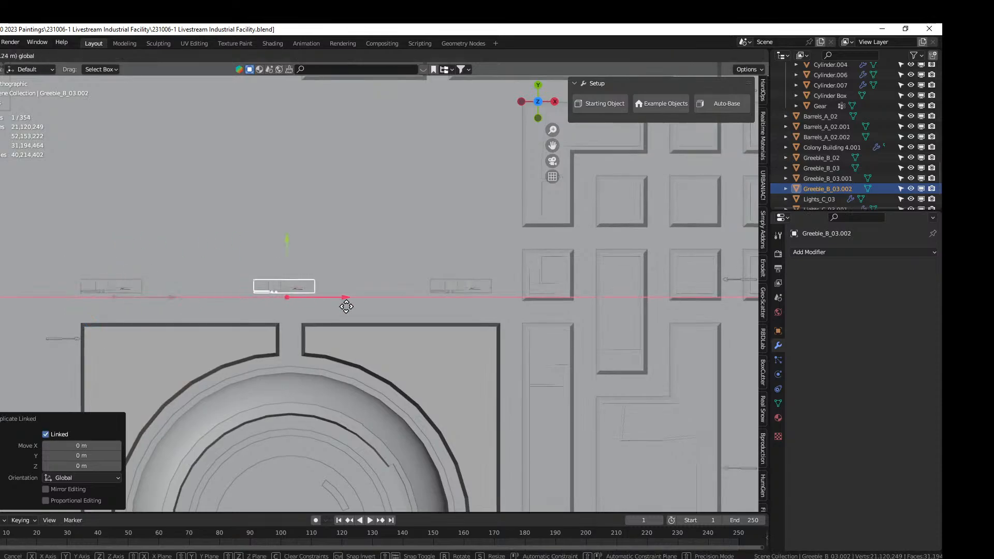
left_click(351, 307)
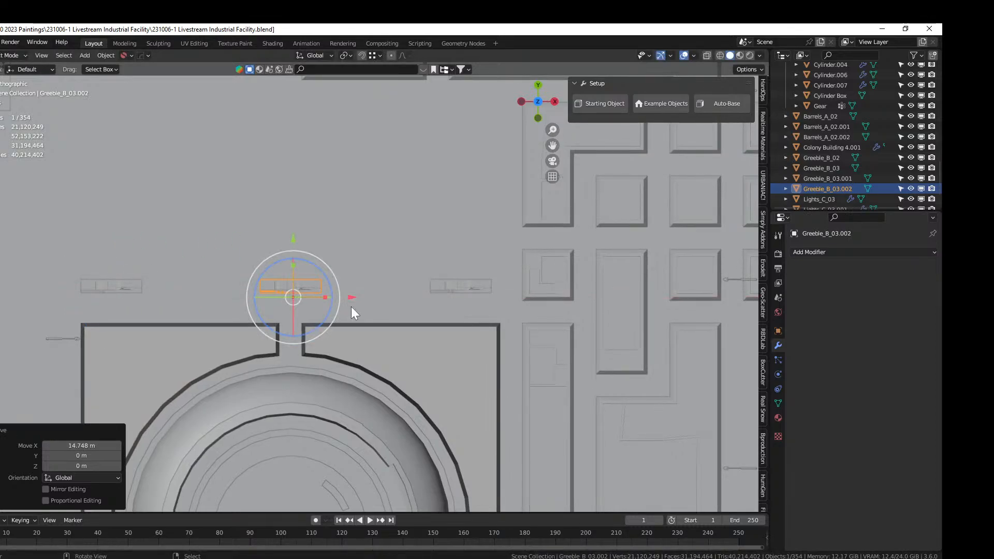
Select all three Greeble_B_03 frames along the tank base and lower them about 0.05 m in Z into the ground
middle_click_drag(351, 306, 376, 190)
scroll(383, 204, "up", 1)
left_click(496, 245, "shift")
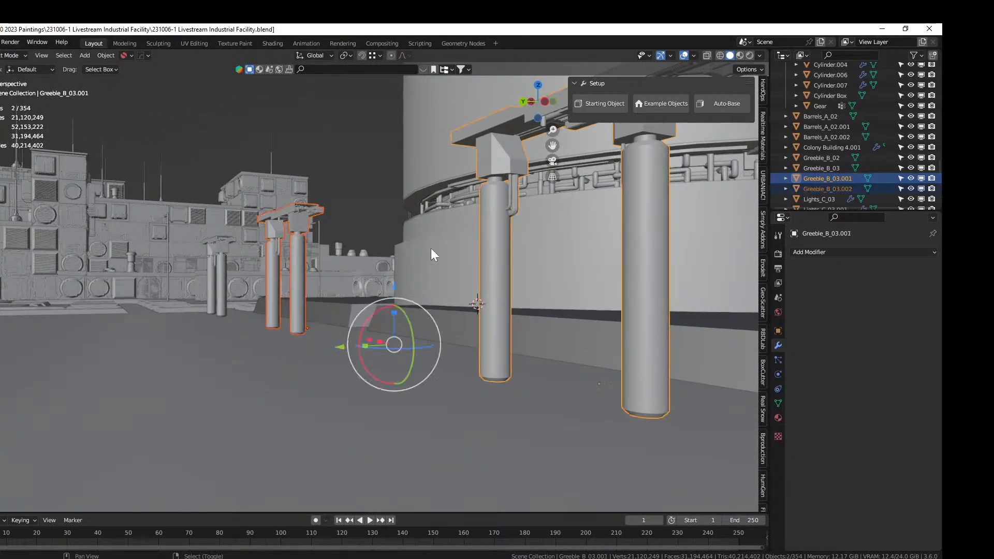
left_click(219, 262, "shift")
key("g")
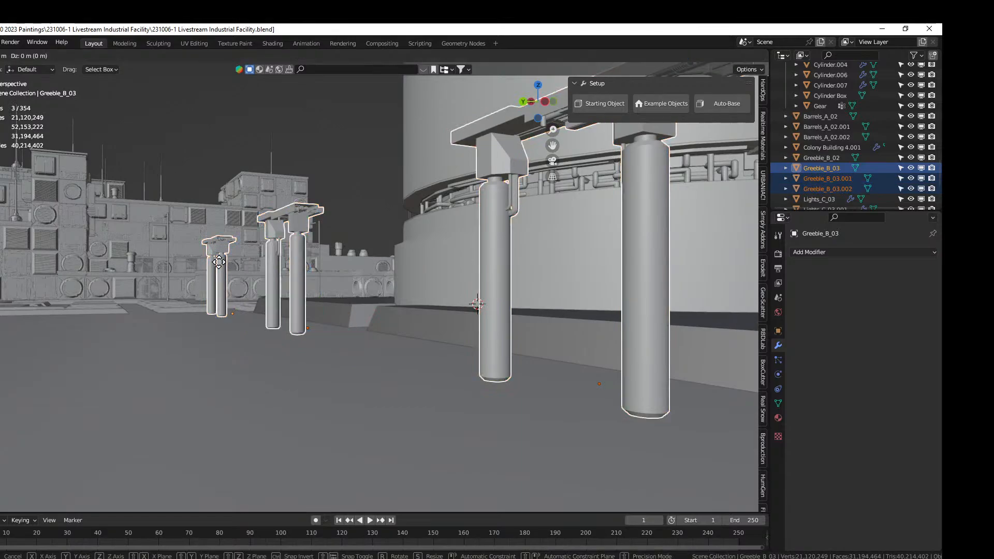
key("z")
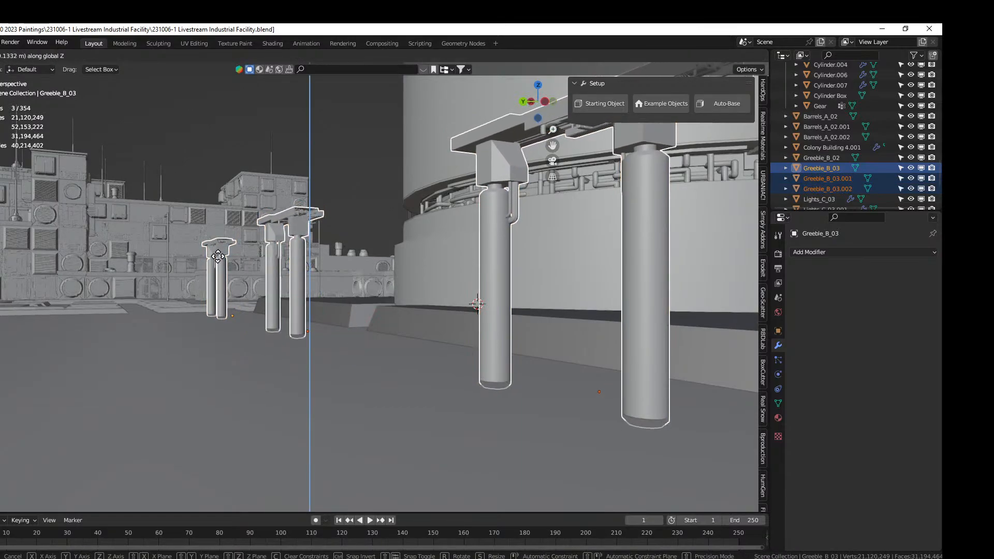
left_click(224, 238)
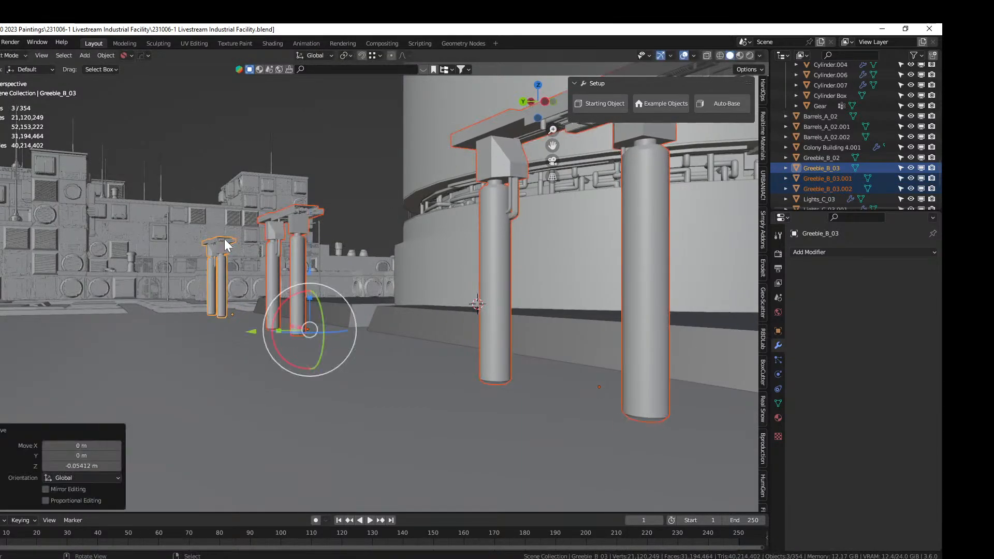
Review the frames and tanks from above and save the industrial facility file
middle_click_drag(225, 238, 313, 263)
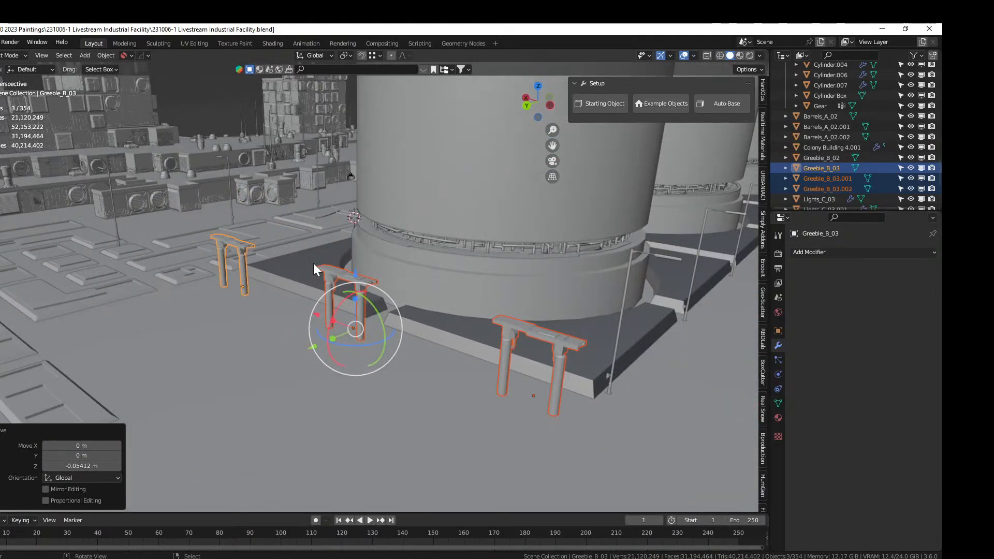
scroll(314, 264, "down", 5)
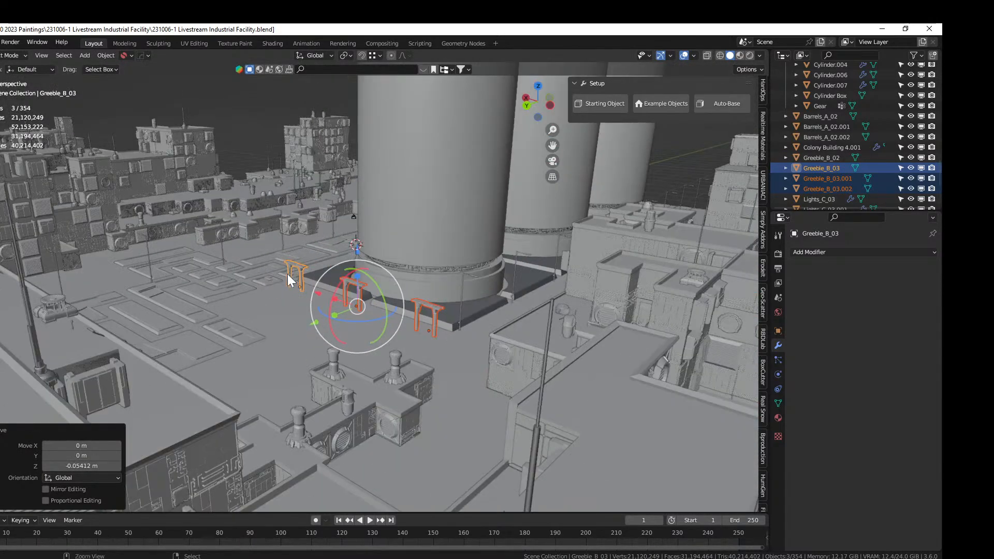
key("ctrl+s")
middle_click_drag(291, 295, 622, 353)
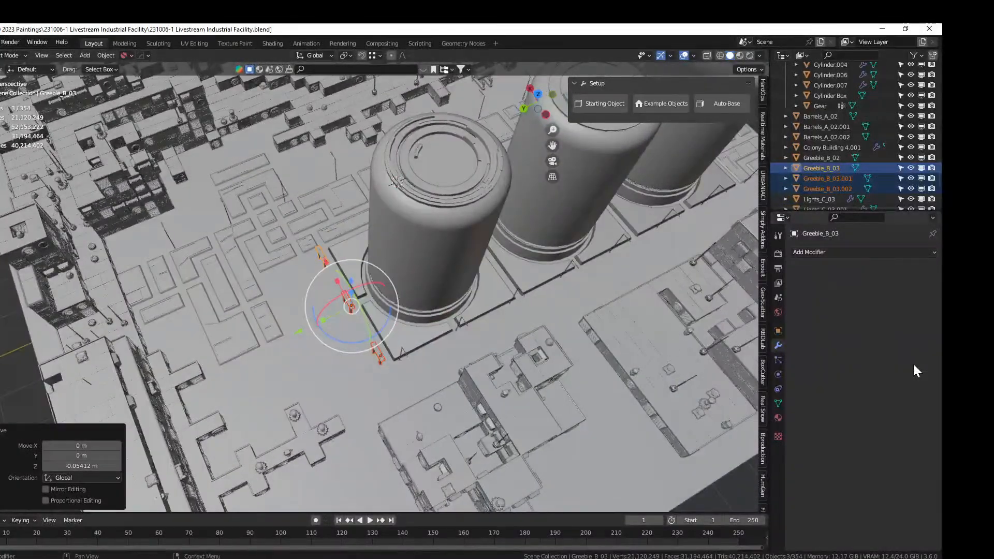
middle_click_drag(576, 320, 359, 316)
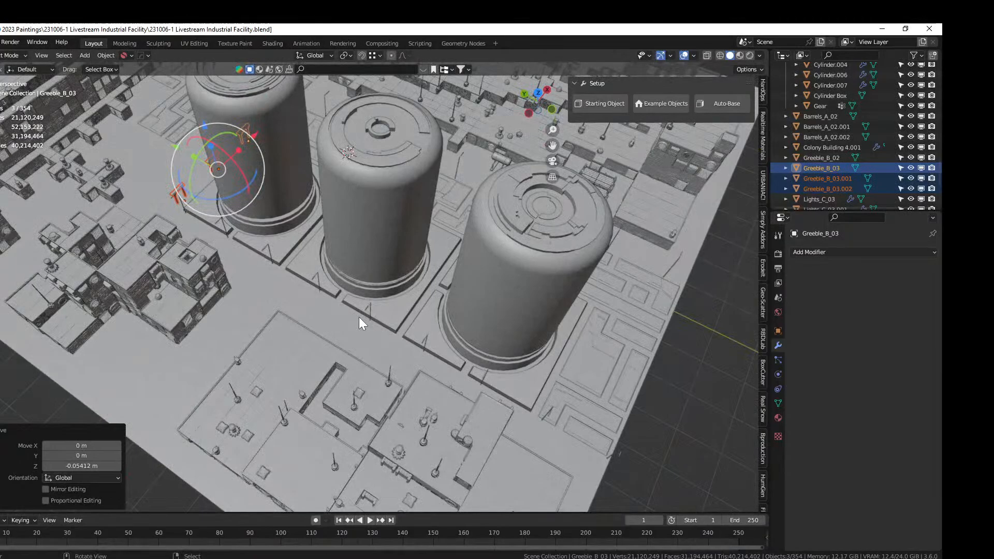
key("ctrl+s")
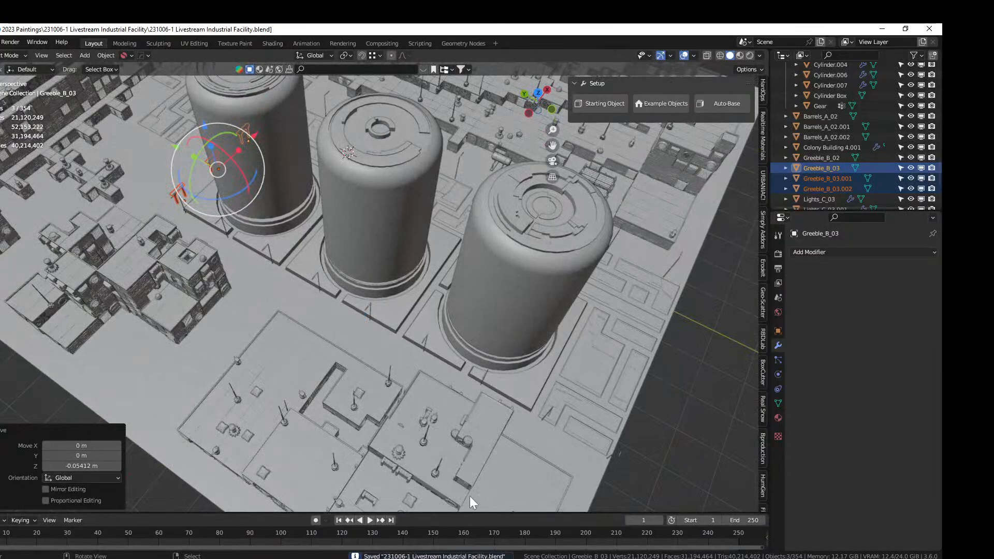
Start a second Blender instance and open 230924-1 Mesa Settlement.blend from the 000 2023 Paintings folder
right_click(442, 558)
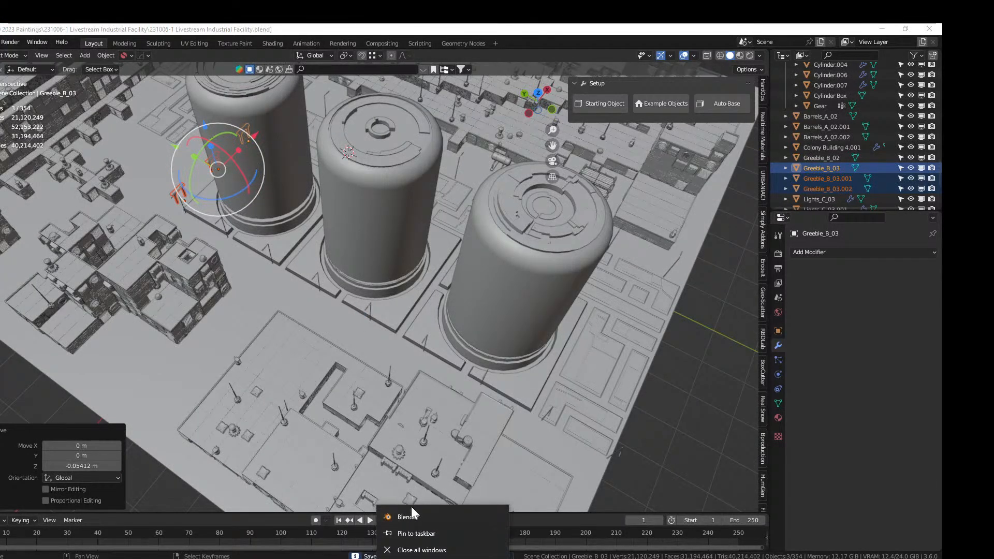
left_click(413, 515)
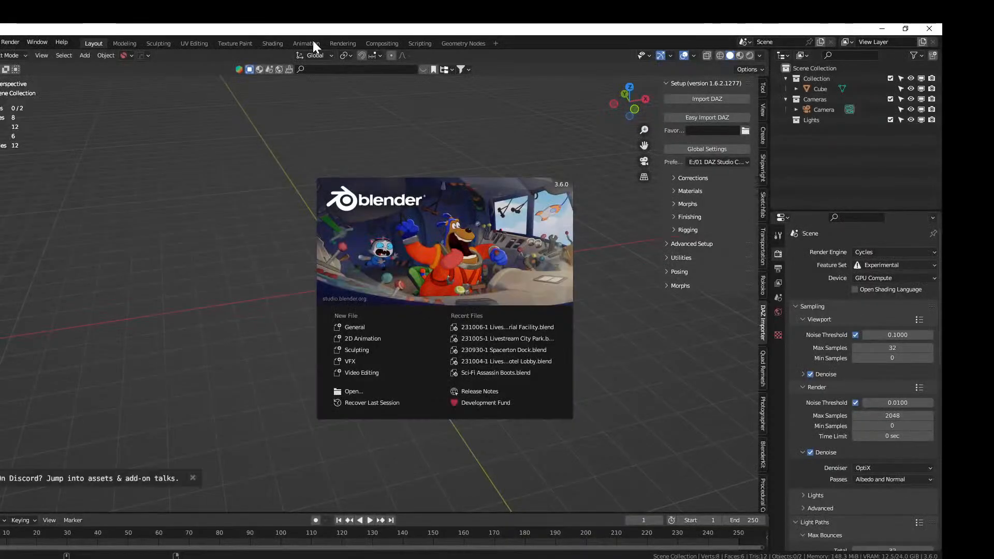
left_click(350, 391)
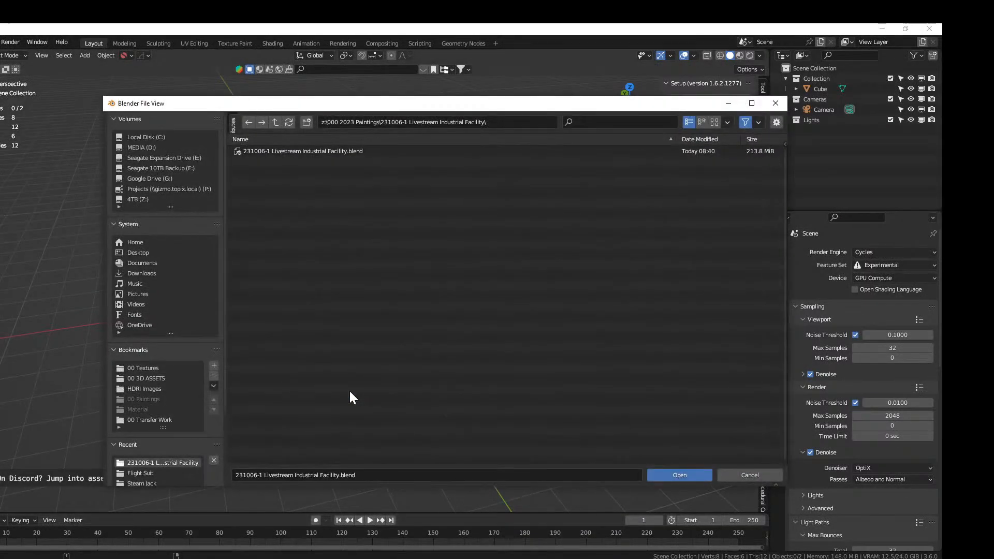
left_click(275, 122)
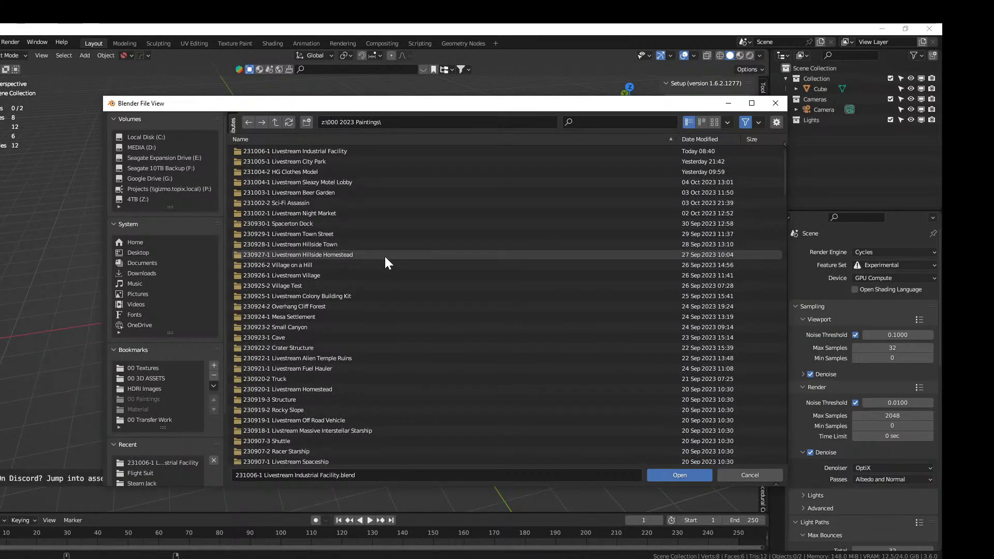
double_click(302, 317)
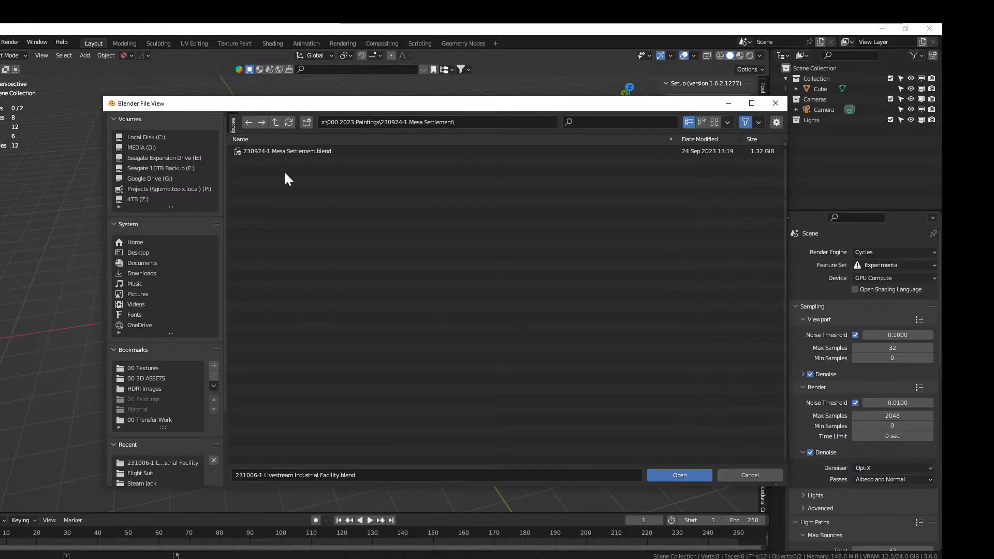
double_click(284, 150)
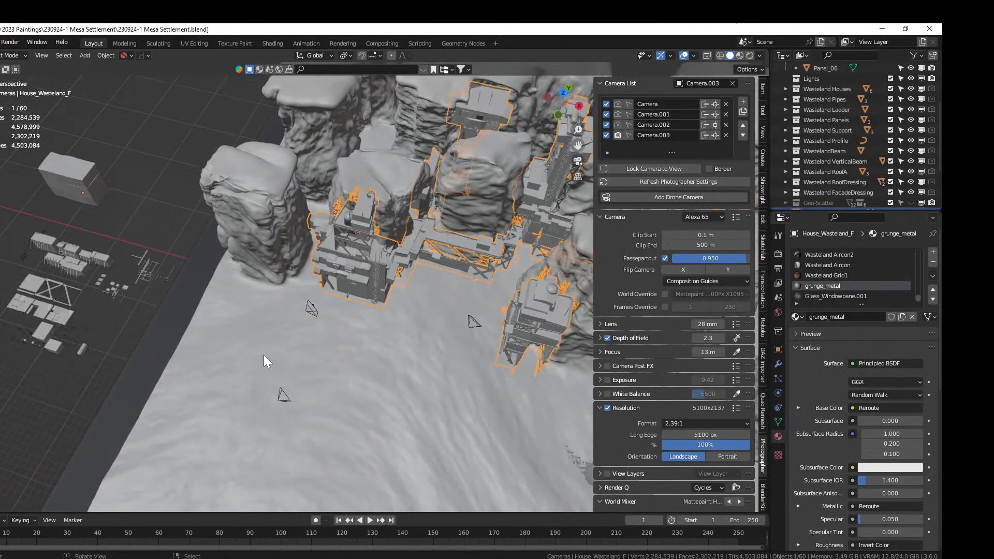
Copy the off-road buggy from the Mesa Settlement scene and paste it into the Industrial Facility scene
middle_click_drag(331, 338, 103, 198, "shift")
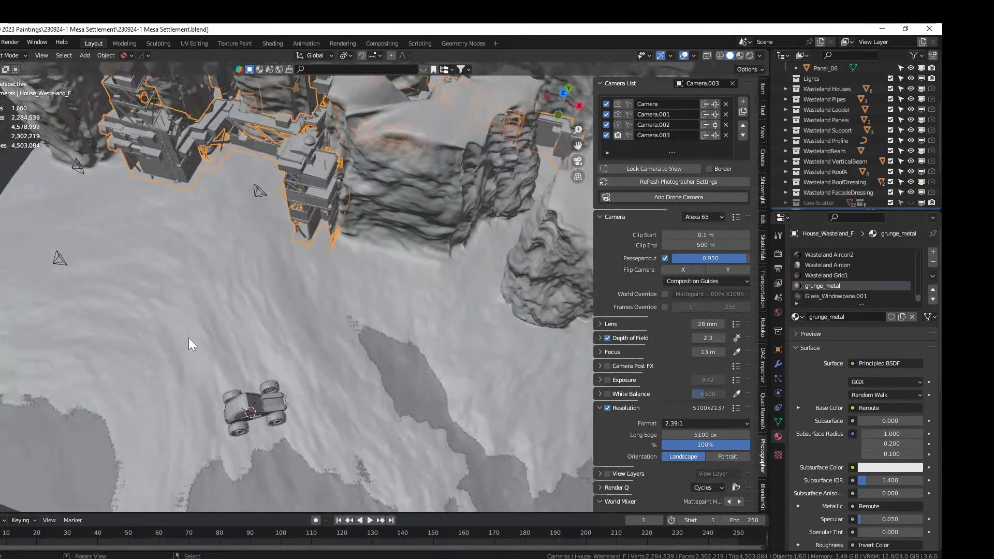
middle_click_drag(190, 343, 279, 382)
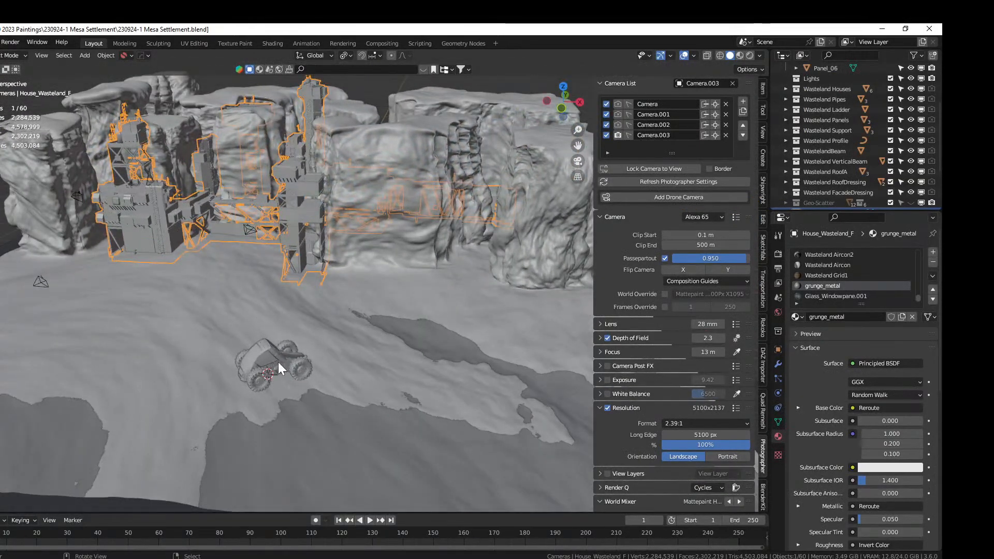
left_click(279, 368)
right_click(278, 362)
left_click(278, 362)
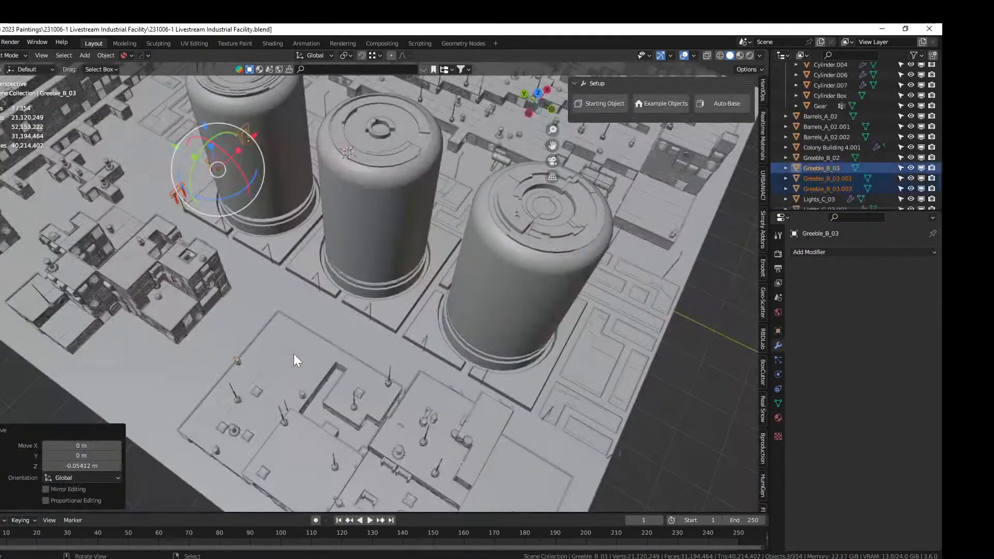
key("ctrl+v")
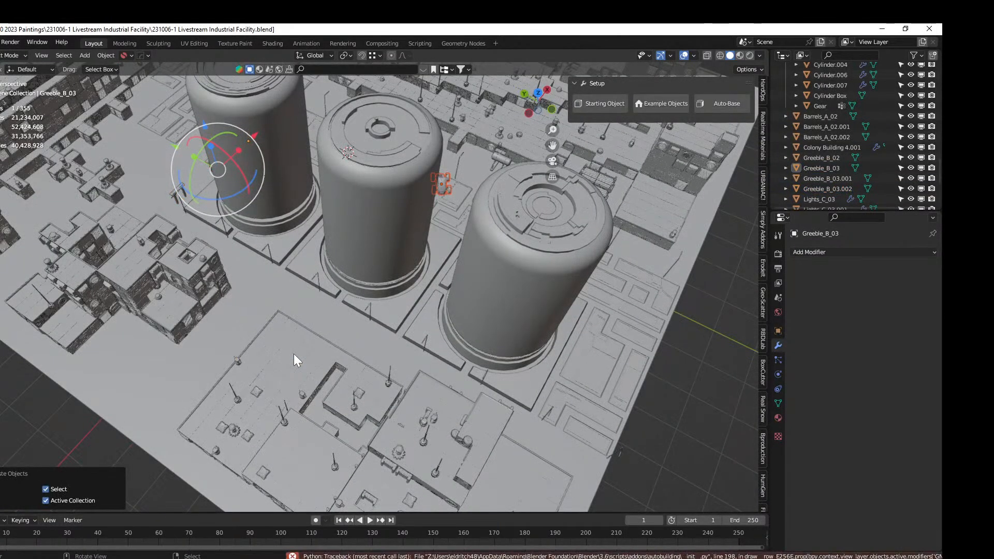
Clear the pasted buggy's rotation and location, and move it about -52.69 m in X and -11 m in Y beside the tanks
key("KP_7")
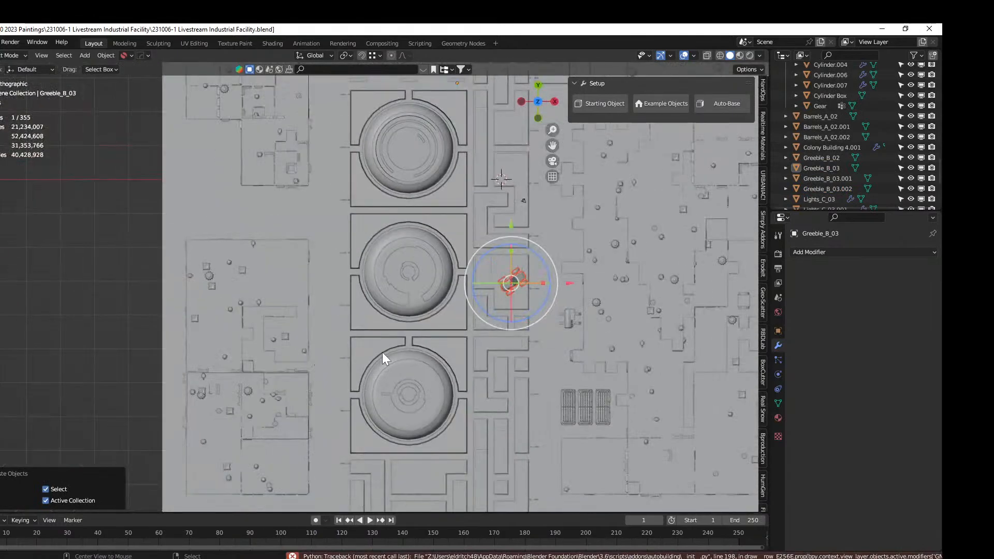
key("alt+r")
key("alt+g")
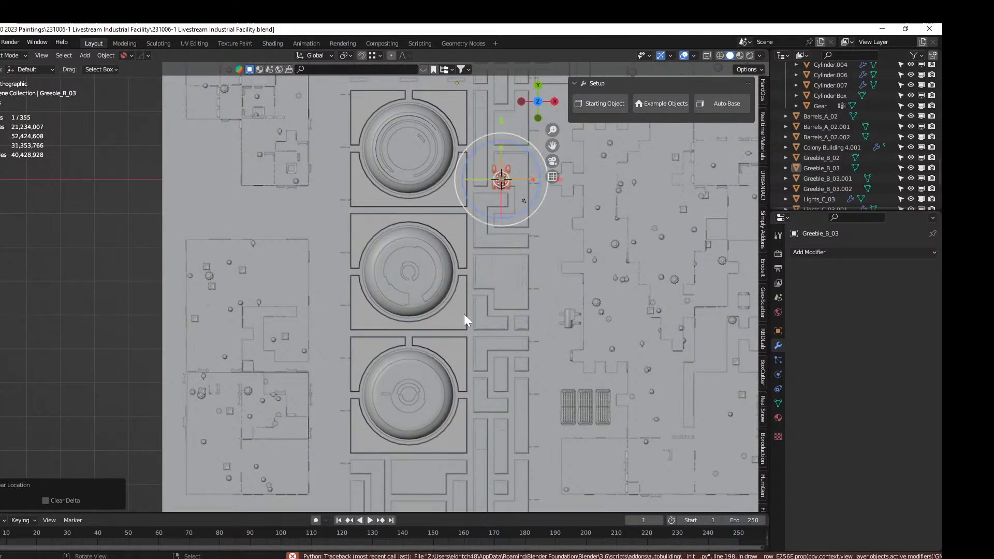
middle_click_drag(493, 302, 510, 397, "shift")
key("g")
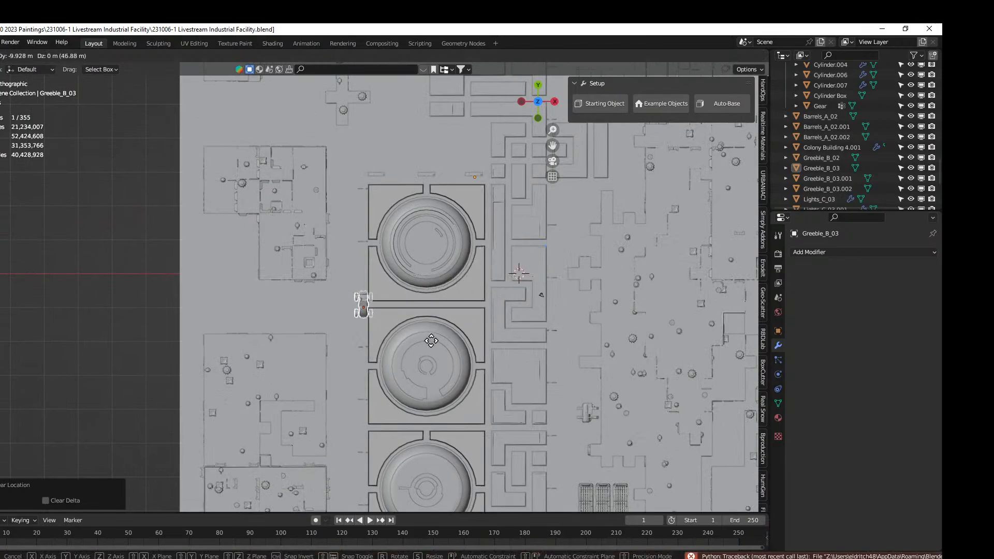
left_click(409, 342)
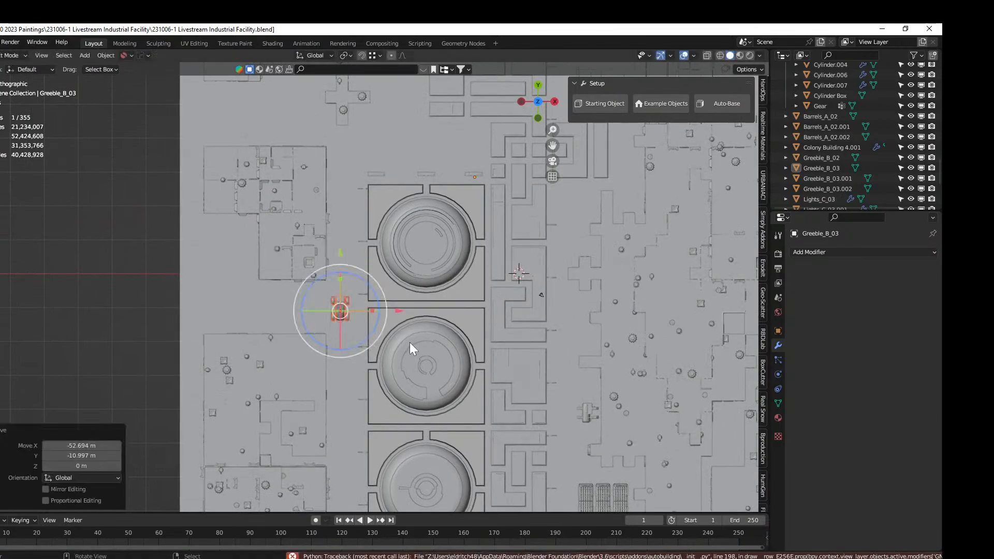
Raise the buggy about 1.6 m in Z, plus a fine adjustment of about 0.07 m, so its tyres rest on the ground
middle_click_drag(409, 342, 451, 178)
scroll(400, 201, "up", 3)
middle_click_drag(400, 202, 429, 187)
key("KP_Decimal")
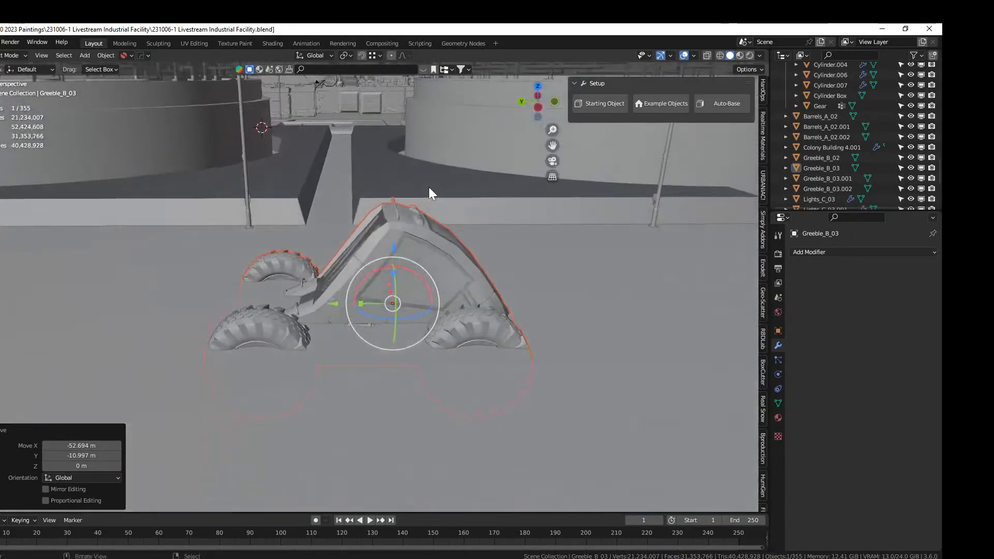
key("g")
key("z")
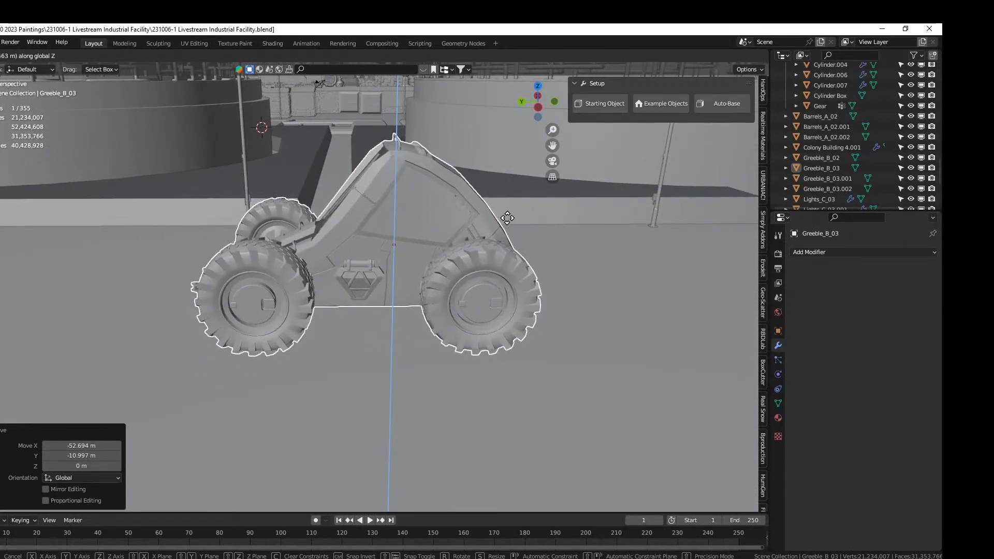
left_click(504, 217)
middle_click_drag(504, 217, 507, 168)
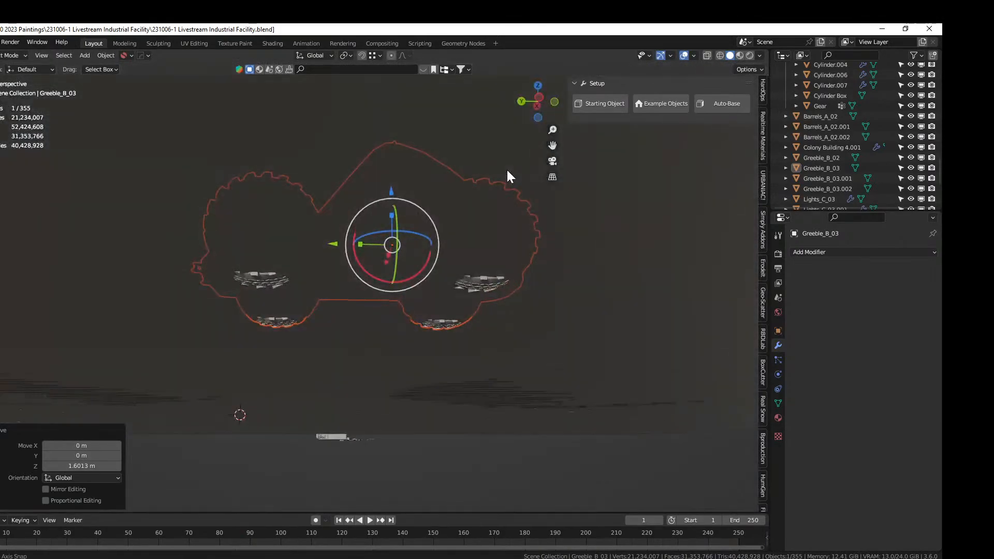
key("g")
key("z")
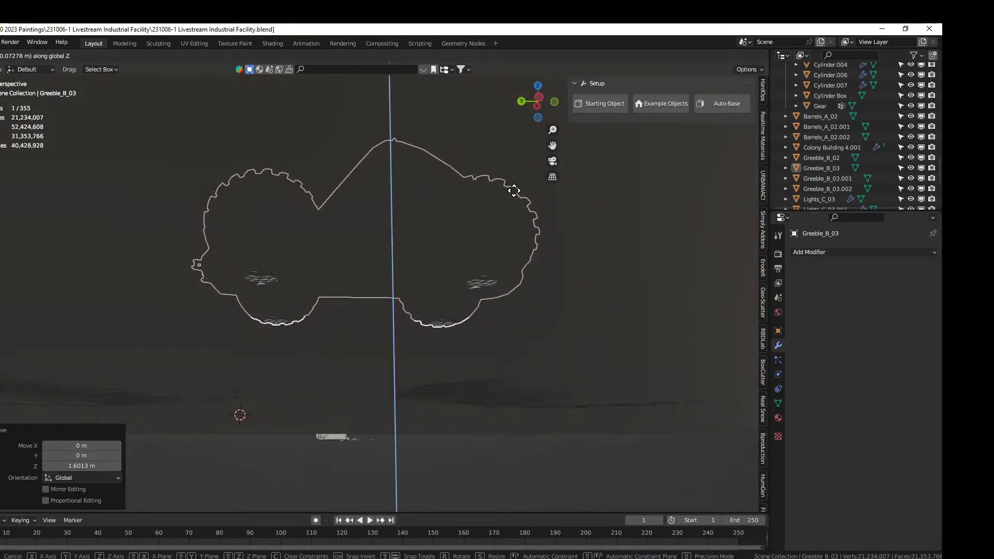
left_click(514, 191)
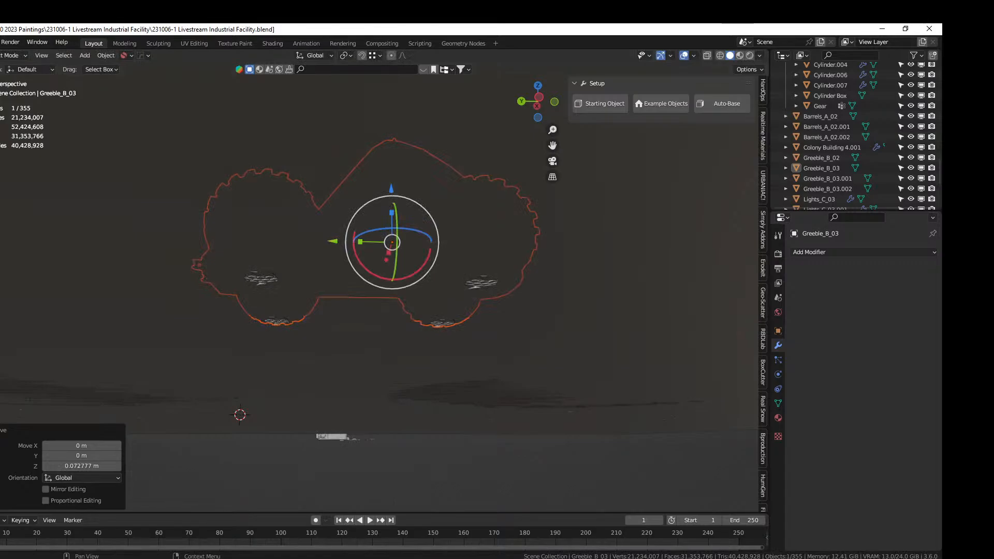
Make a linked duplicate of the buggy and place it about 70.2 m in X and -8.7 m in Y, across the tanks
middle_click_drag(443, 315, 364, 369)
scroll(448, 388, "down", 6)
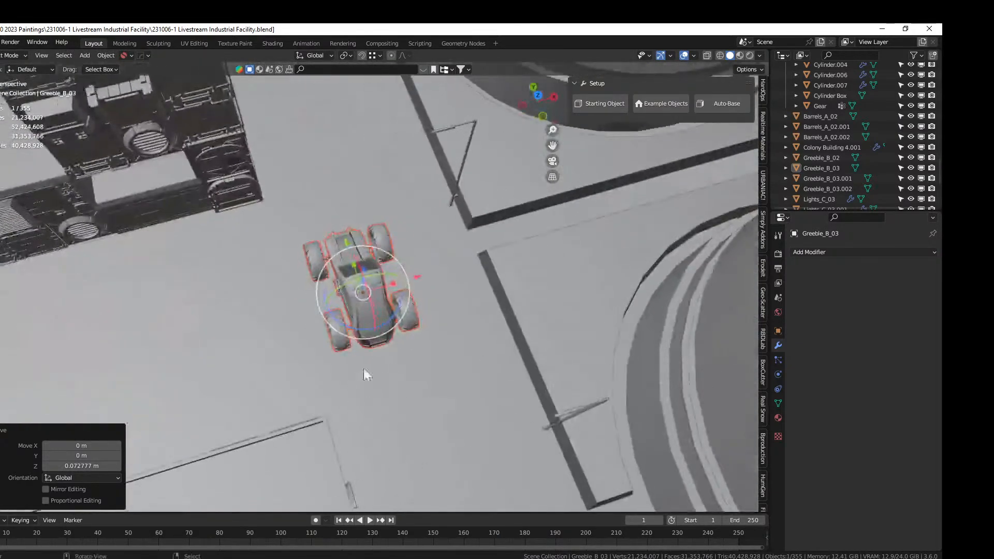
scroll(363, 369, "down", 5)
scroll(453, 325, "down", 4)
middle_click_drag(453, 325, 316, 344, "shift")
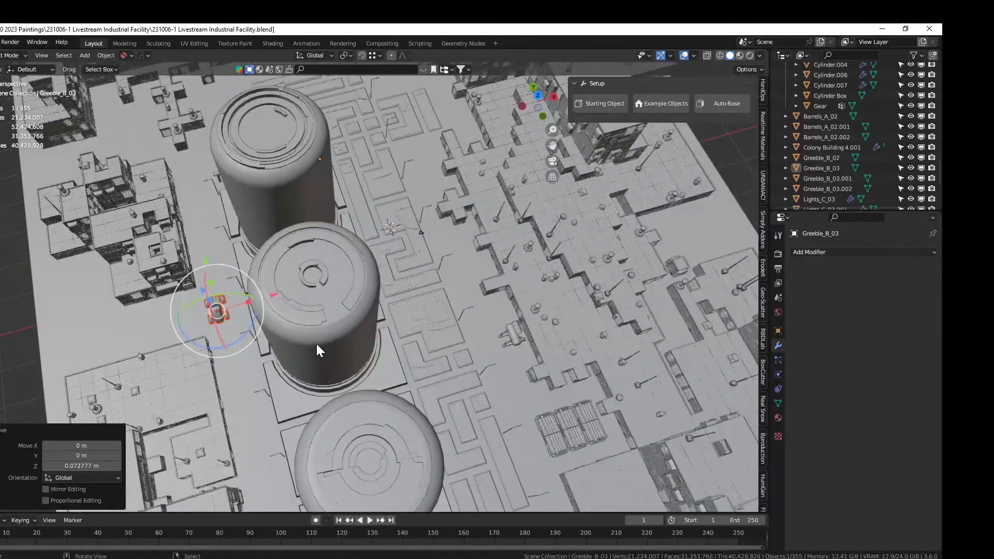
key("KP_7")
key("shift+d")
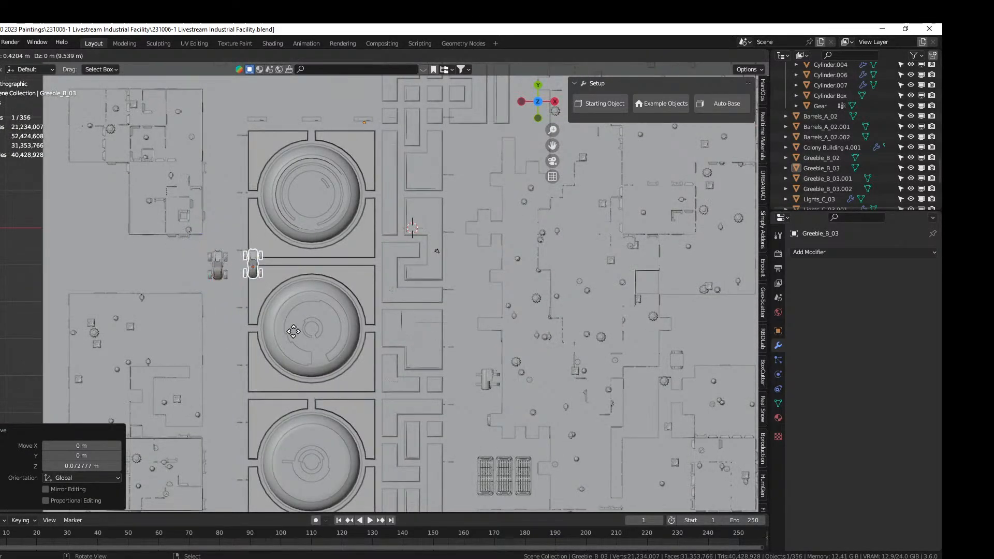
left_click(497, 365)
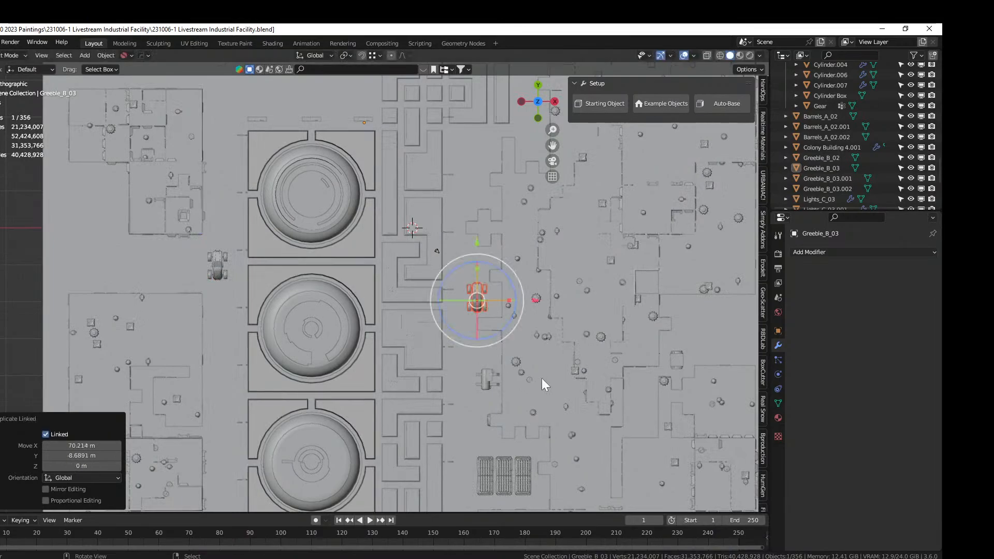
Rotate the duplicated buggy about -152° around Z and shift it about -1.7 m in X and 4.5 m in Y
key("r")
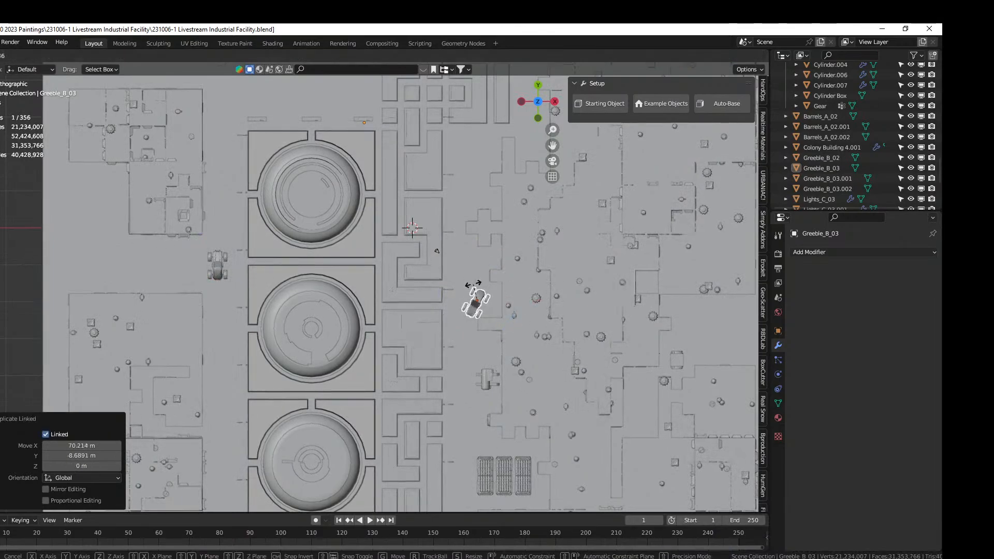
left_click(504, 308)
key("g")
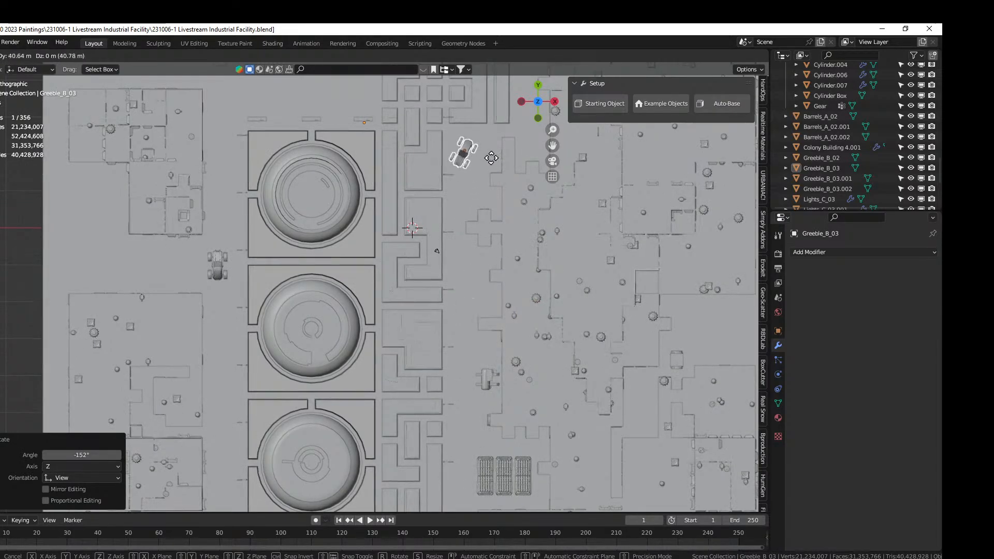
left_click(497, 289)
middle_click_drag(498, 292, 313, 239)
scroll(314, 238, "down", 6)
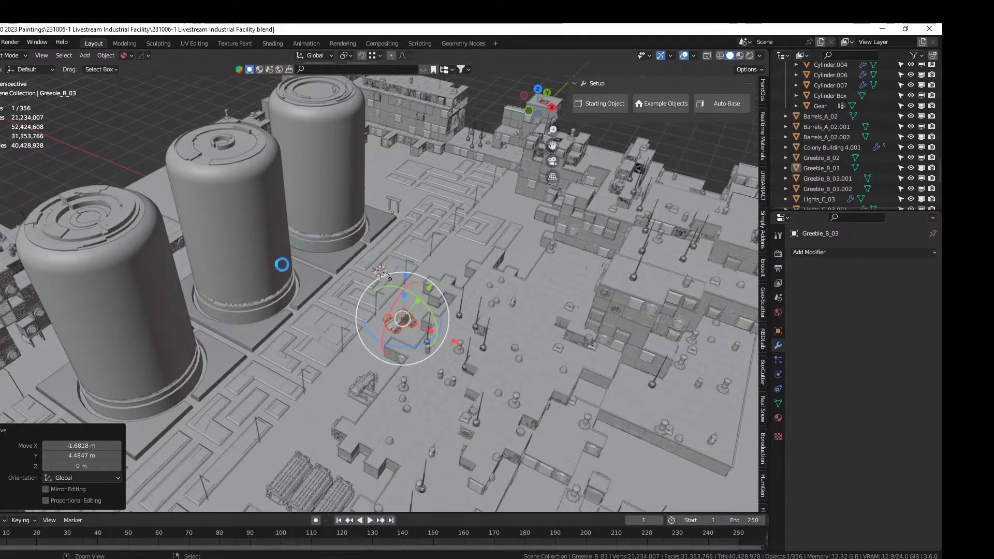
Make a linked duplicate of the street light row beside the tanks in place and rotate it 90° about Z
middle_click_drag(286, 271, 538, 183)
scroll(443, 253, "up", 4)
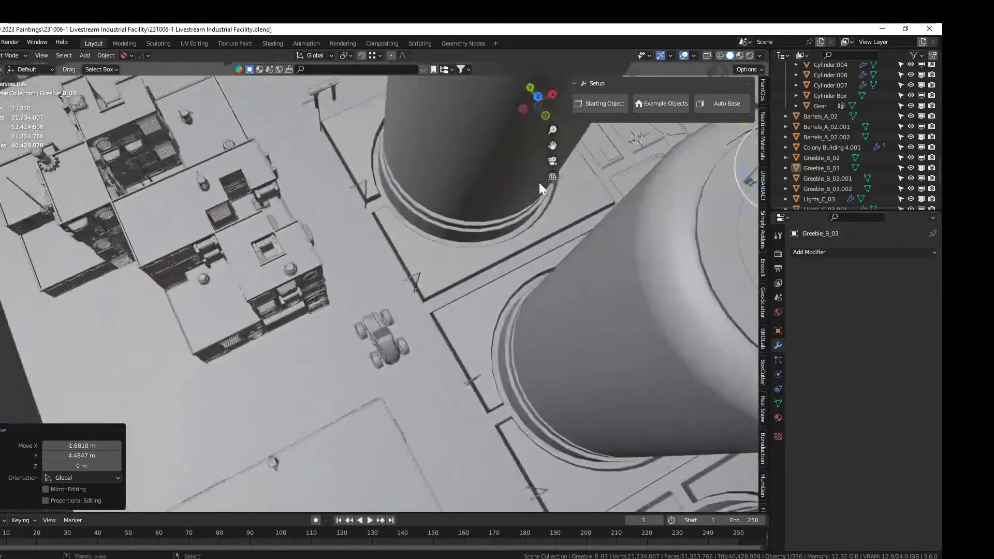
left_click(414, 280)
middle_click_drag(414, 281, 414, 281)
key("alt+d")
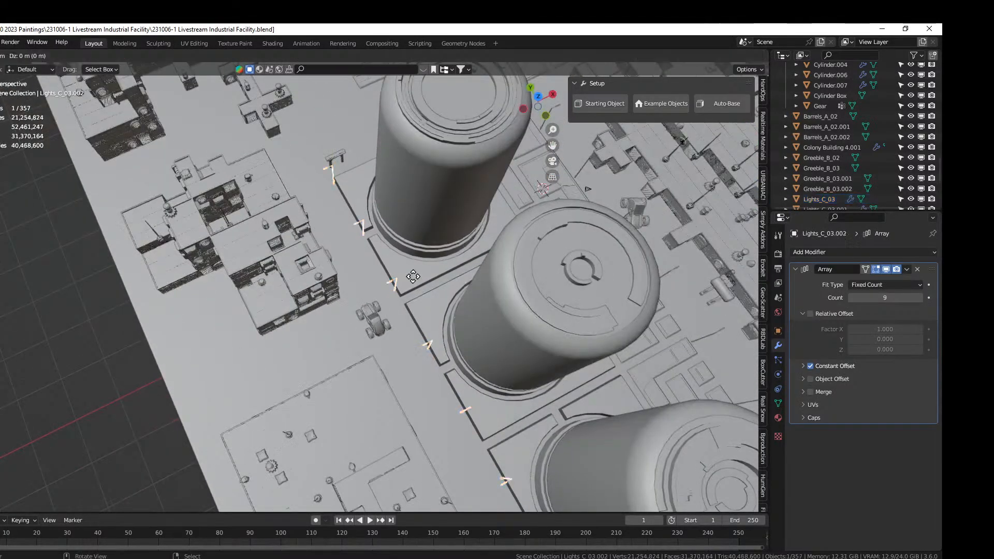
key("Escape")
key("g")
key("z")
key("r")
key("z")
key("9")
key("0")
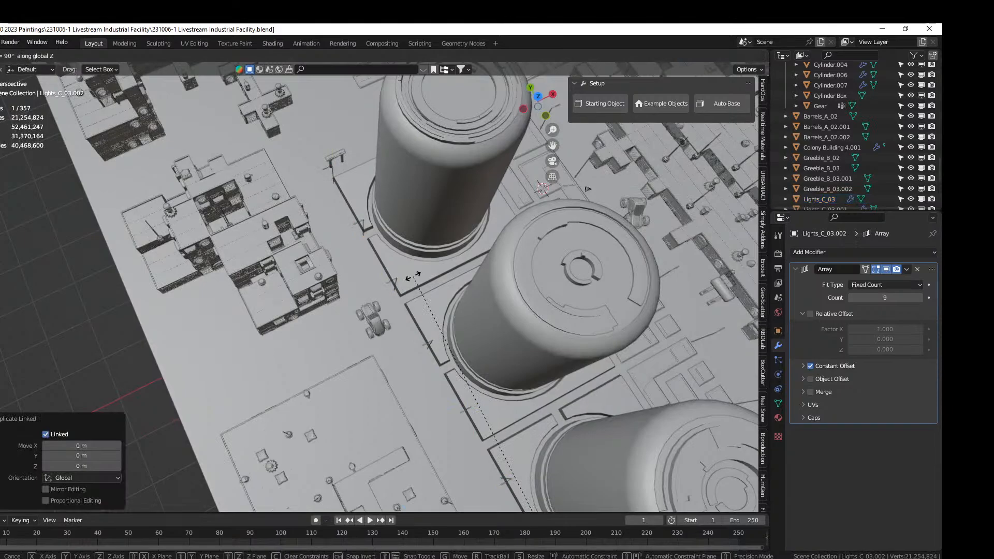
key("Return")
Move the duplicated light row about -17.2 m in X, 89 m in Y and 22.5 m in Z, and set its array count to 3
scroll(413, 276, "down", 5)
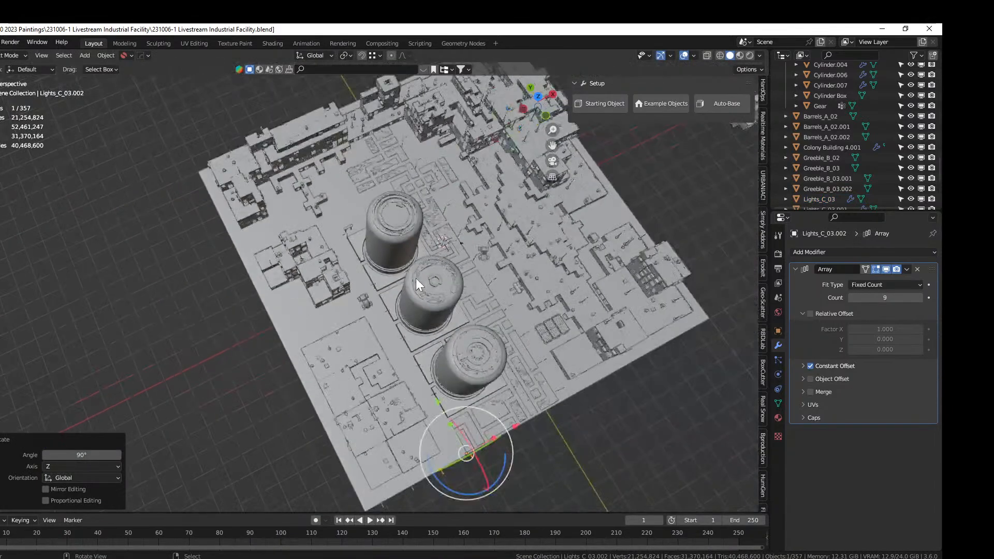
key("g")
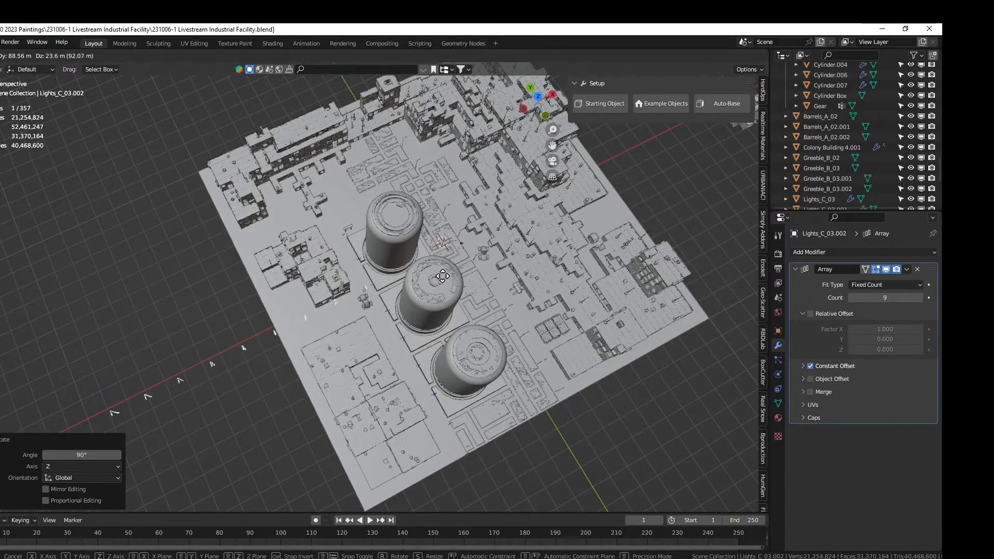
left_click(433, 289)
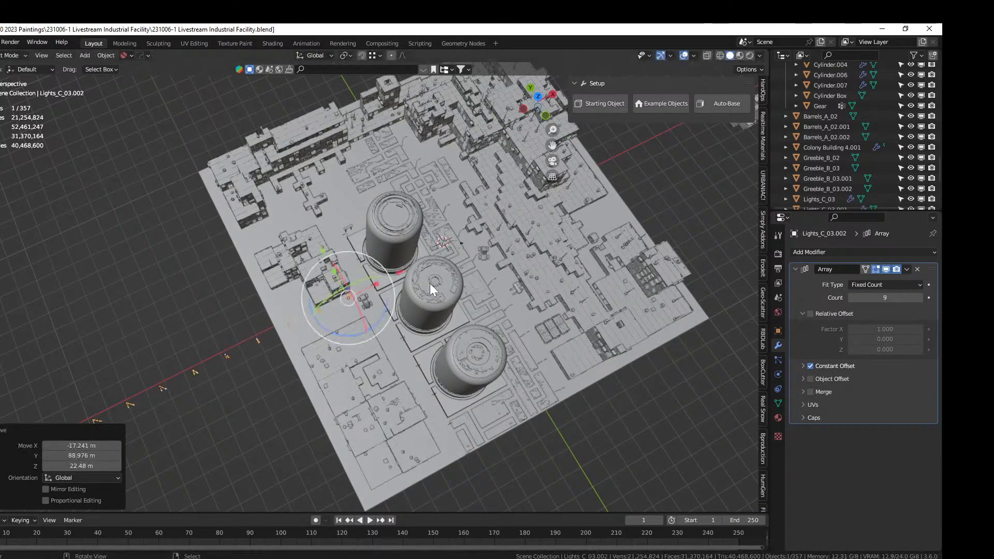
left_click(885, 297)
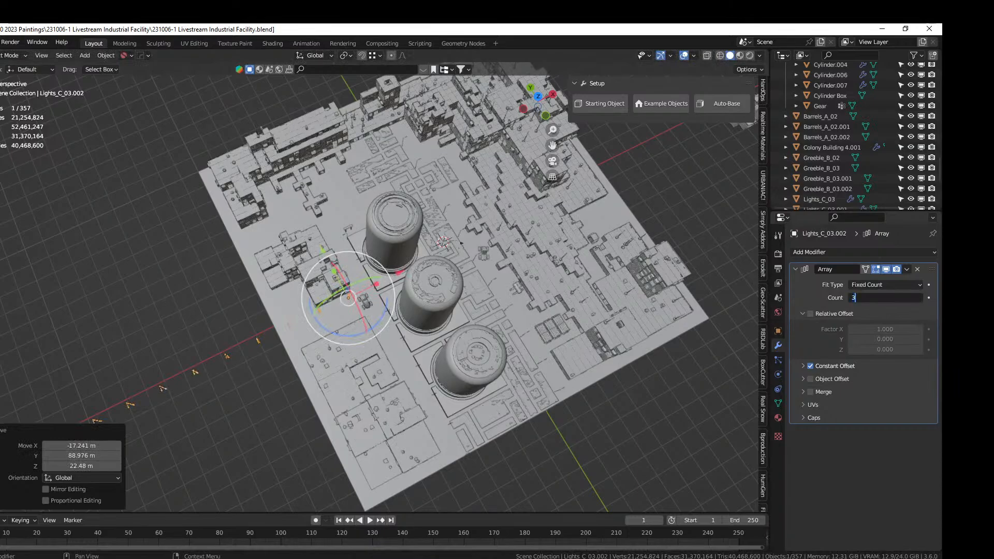
key("Return")
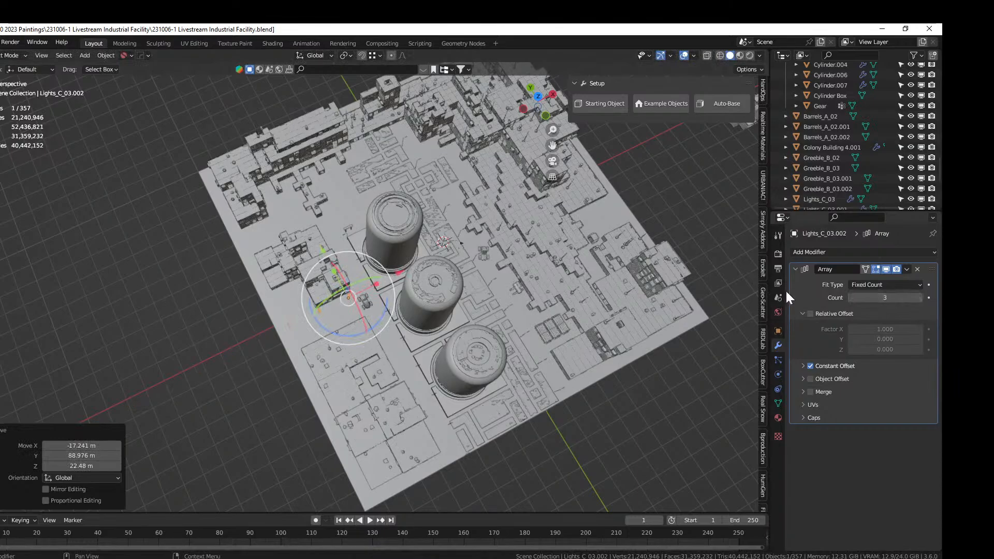
left_click(431, 305)
Lower the three-light row about 24.2 m in Z and raise it about 1.7 m so the poles meet the ground
middle_click_drag(344, 295, 492, 248)
scroll(404, 255, "up", 5)
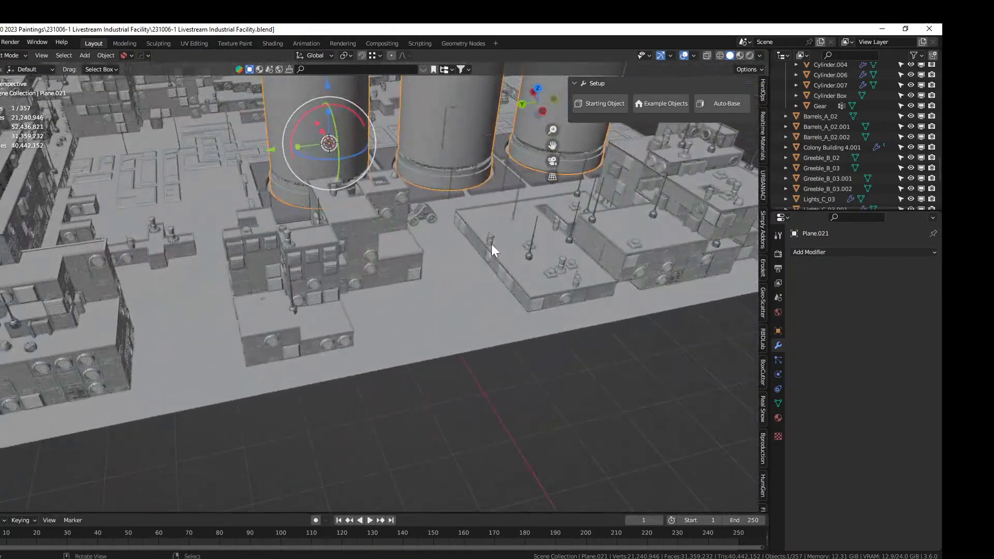
left_click(516, 210)
middle_click_drag(516, 211, 459, 192)
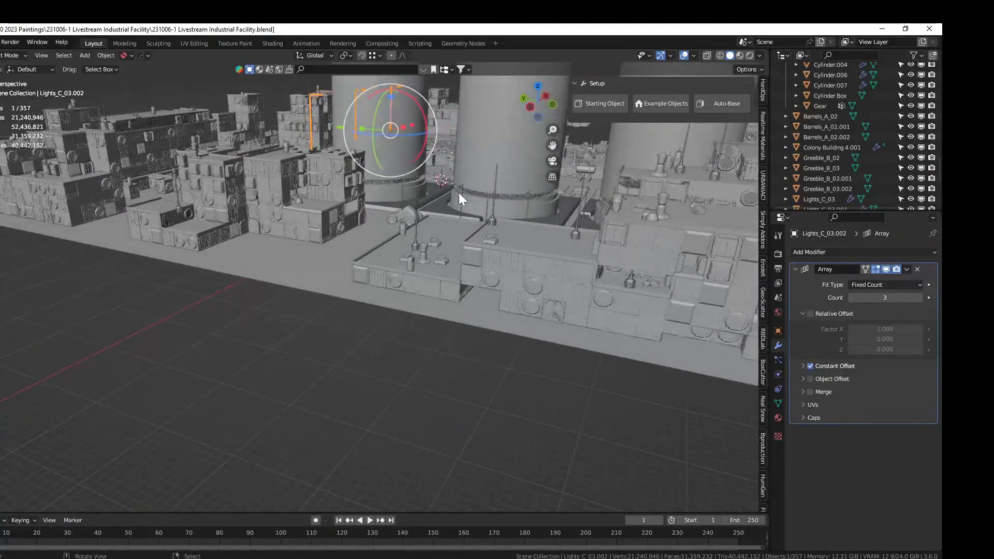
key("g")
key("z")
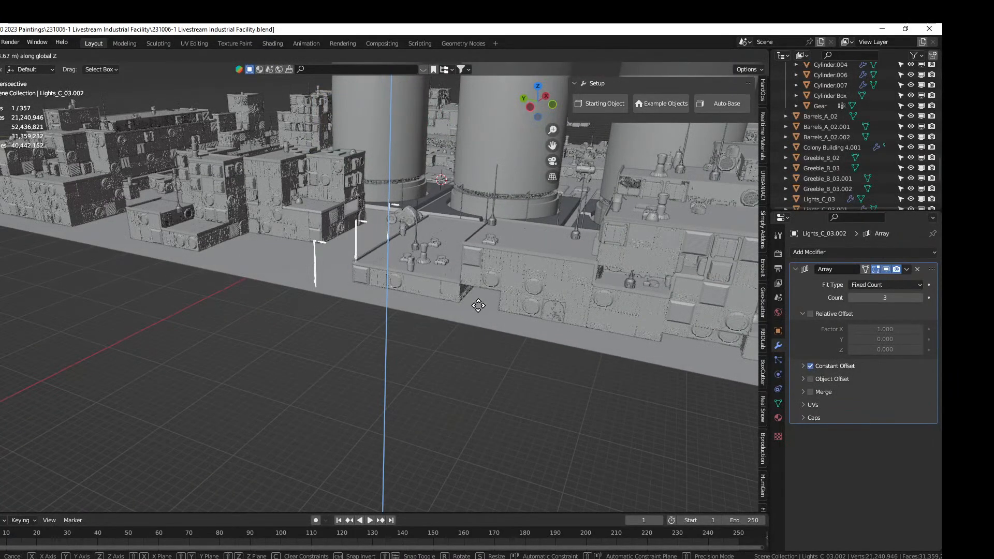
left_click(472, 302)
scroll(472, 302, "up", 5)
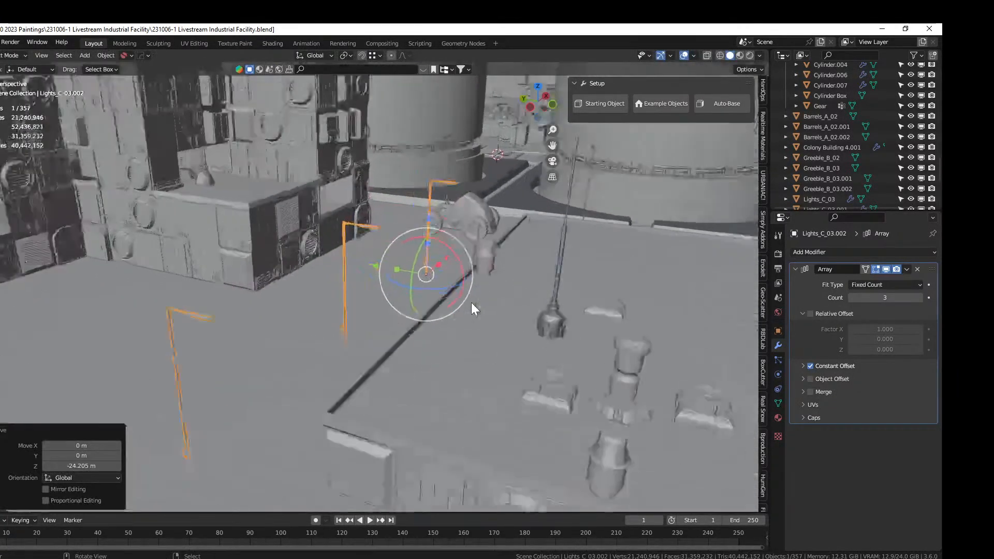
mouse_move(471, 302)
middle_mouse_down()
mouse_move(507, 270)
mouse_move(485, 306)
mouse_move(422, 311)
mouse_move(455, 293)
middle_mouse_up()
key("g")
key("z")
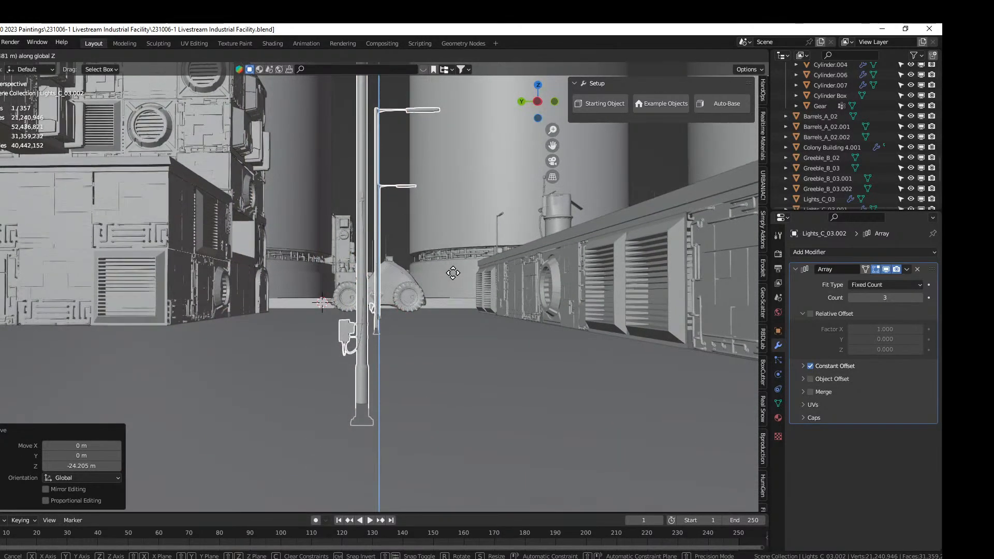
left_click(458, 242)
Shift the three-light row about 7.3 m in Y and 1.2 m in X alongside the stacked building
middle_click_drag(458, 244, 455, 295)
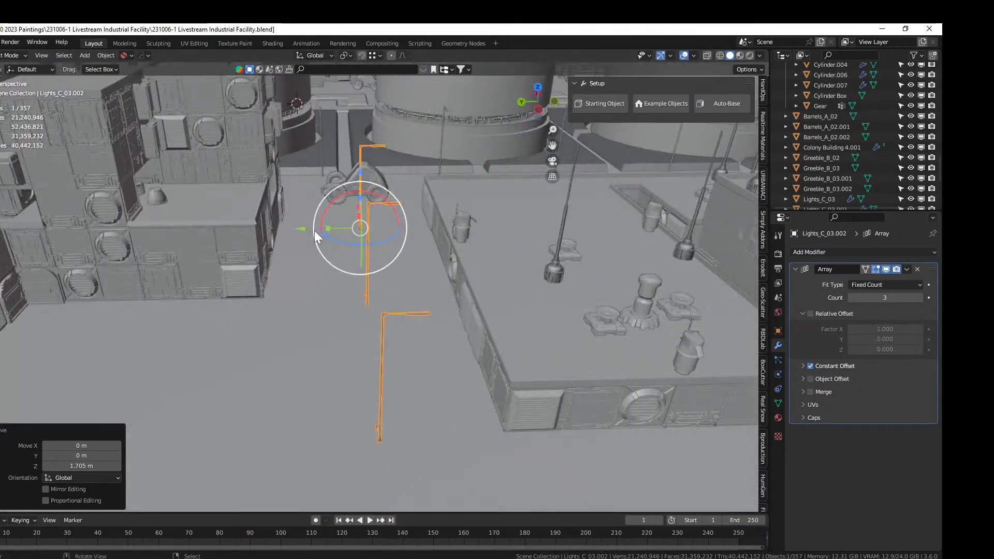
key("g")
key("y")
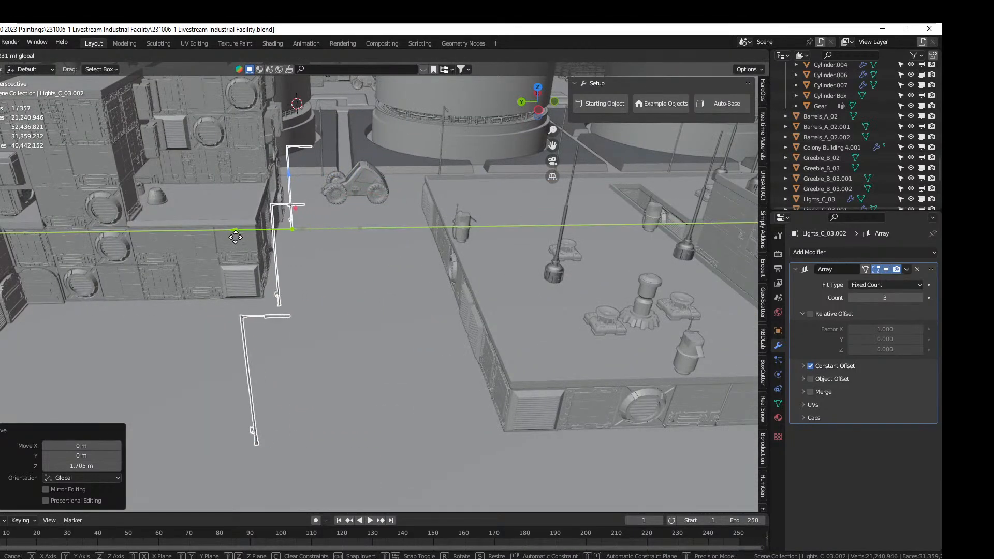
left_click(241, 242)
middle_click_drag(241, 241, 308, 289)
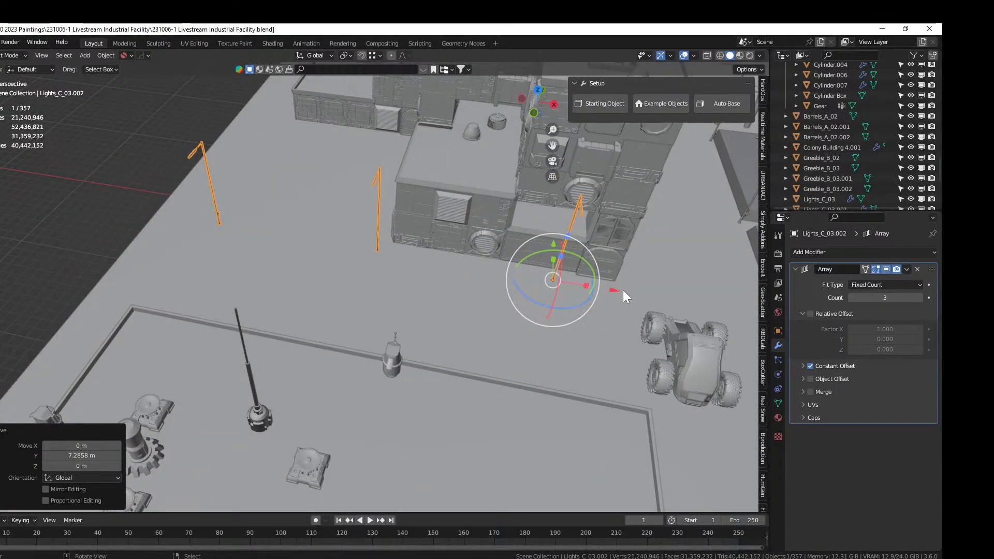
key("g")
key("x")
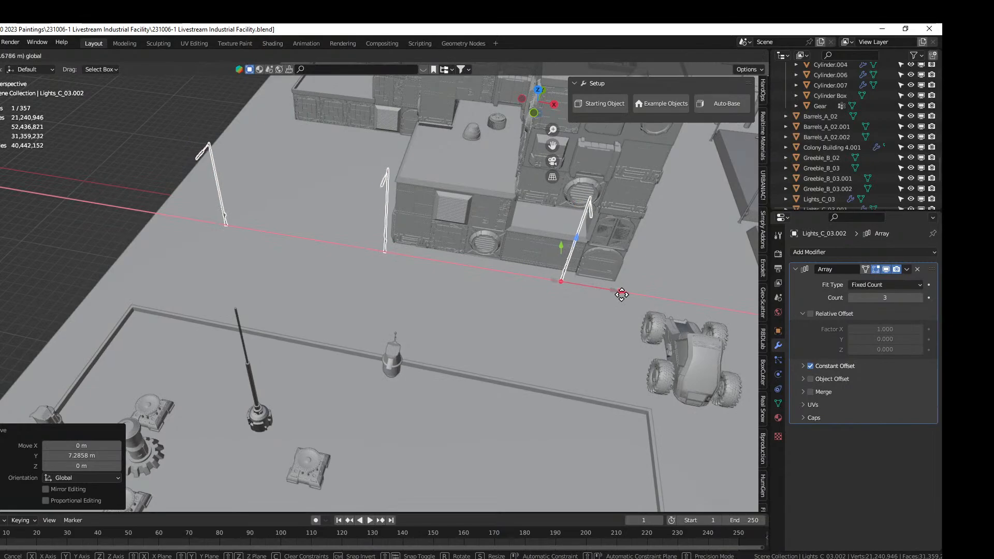
left_click_drag(629, 296, 628, 296)
scroll(518, 316, "down", 1)
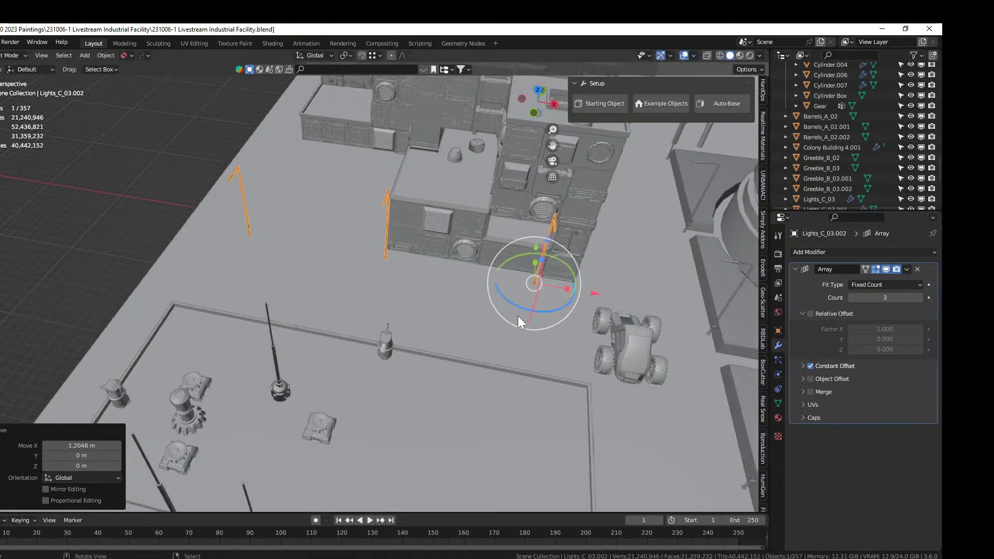
Rotate the three-light row 180° about Z and move it about -28.9 m in X and -13.4 m in Y along the low building's edge
middle_click_drag(518, 316, 318, 333)
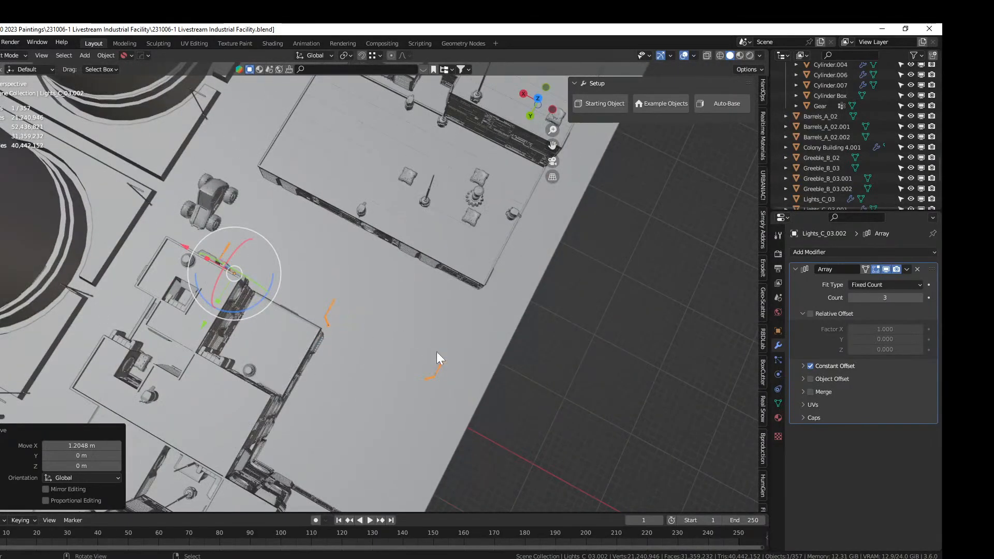
type("rz180")
key("Return")
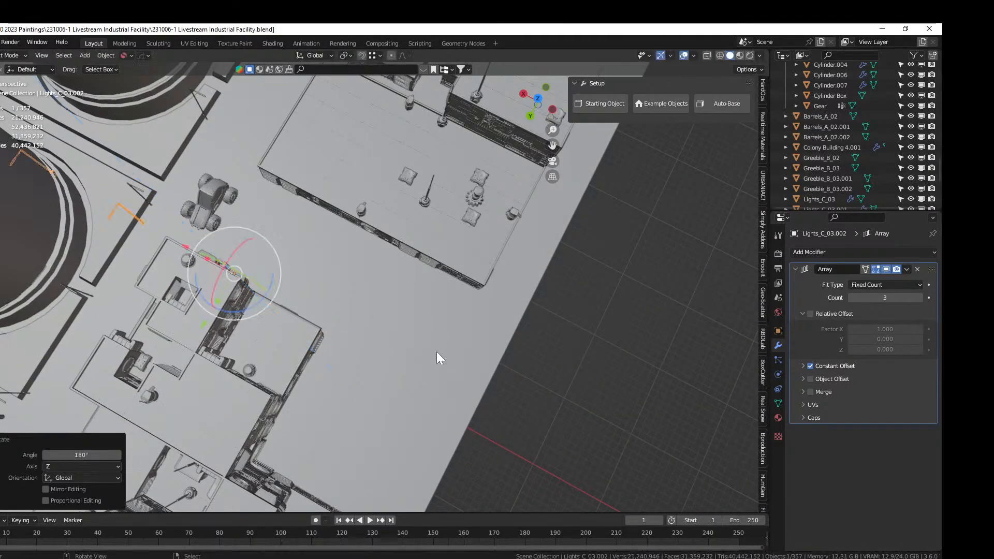
key("KP_7")
scroll(464, 351, "down", 3)
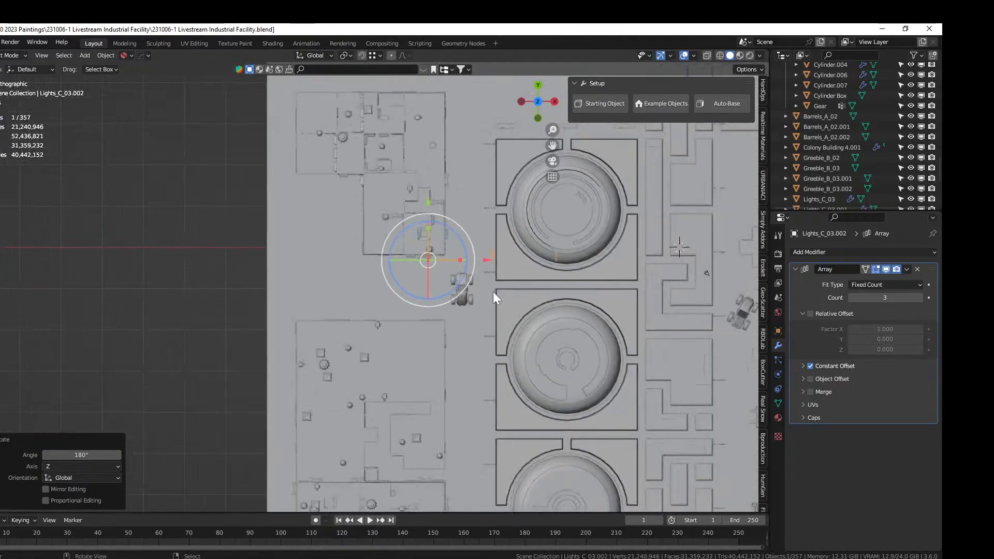
key("g")
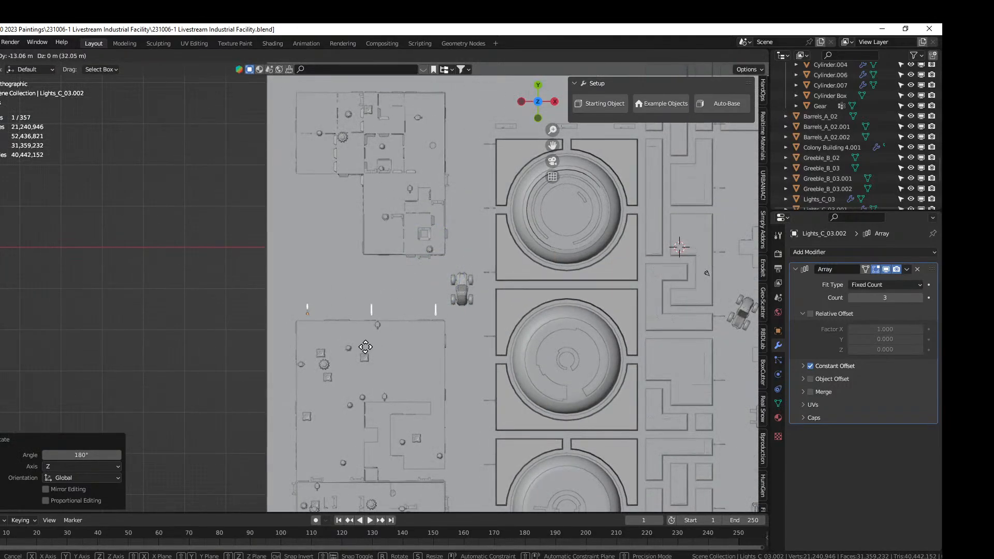
left_click(368, 348)
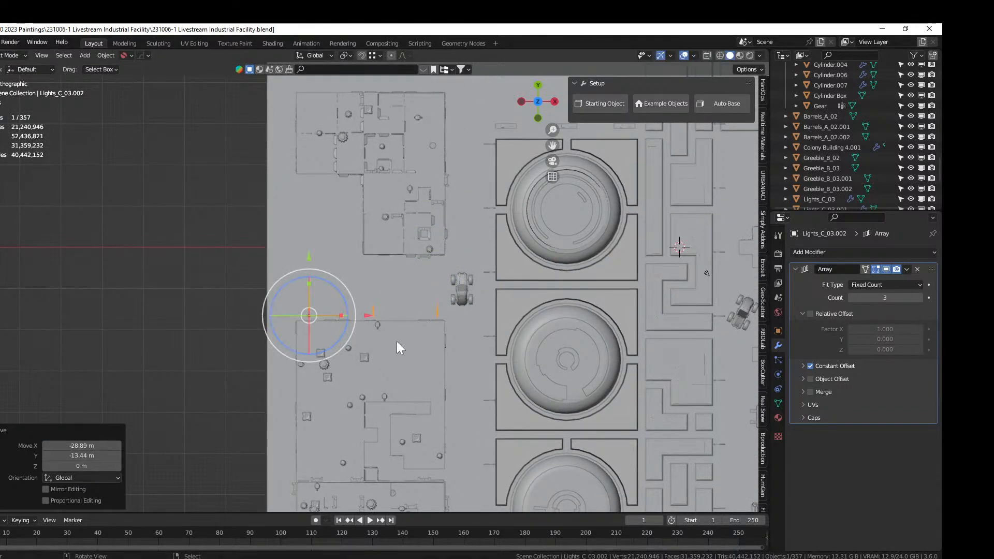
Save the Industrial Facility scene file
middle_click_drag(397, 341, 494, 290)
scroll(515, 226, "up", 2)
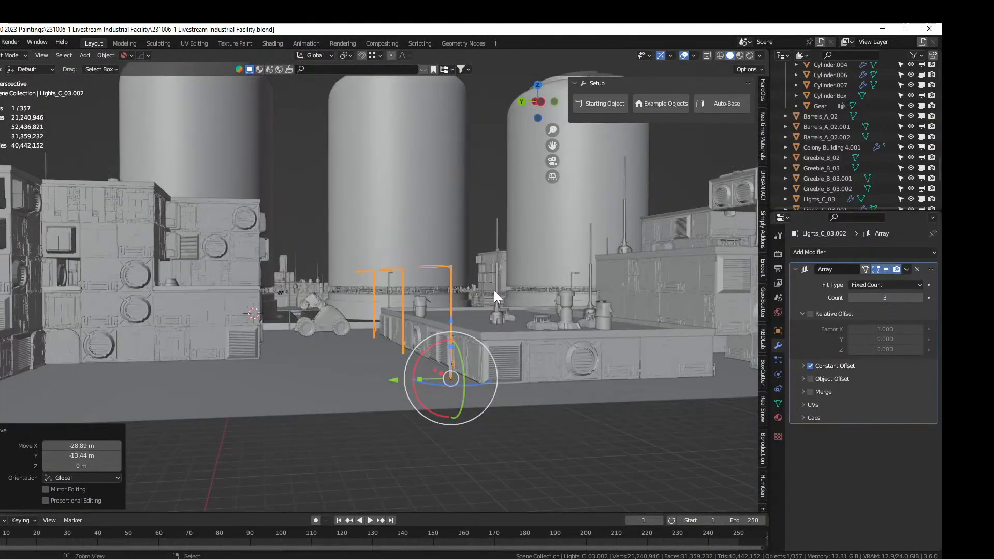
key("ctrl+s")
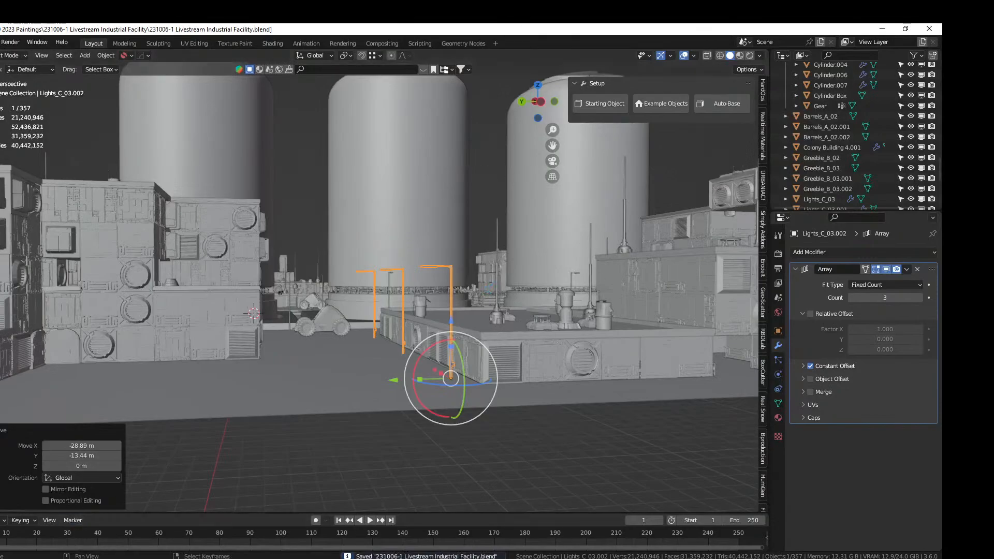
middle_click_drag(316, 277, 758, 270)
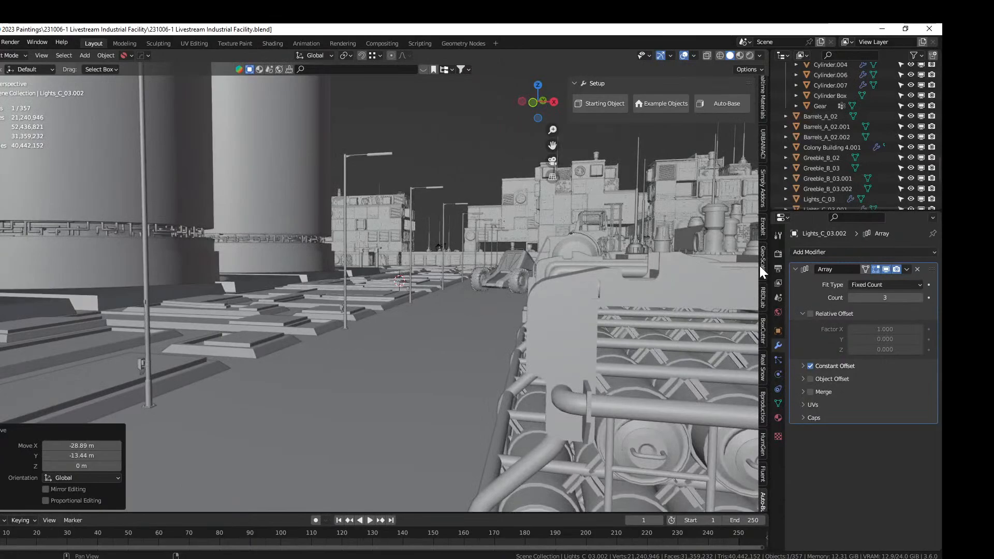
scroll(457, 150, "down", 3)
middle_click_drag(457, 151, 445, 187)
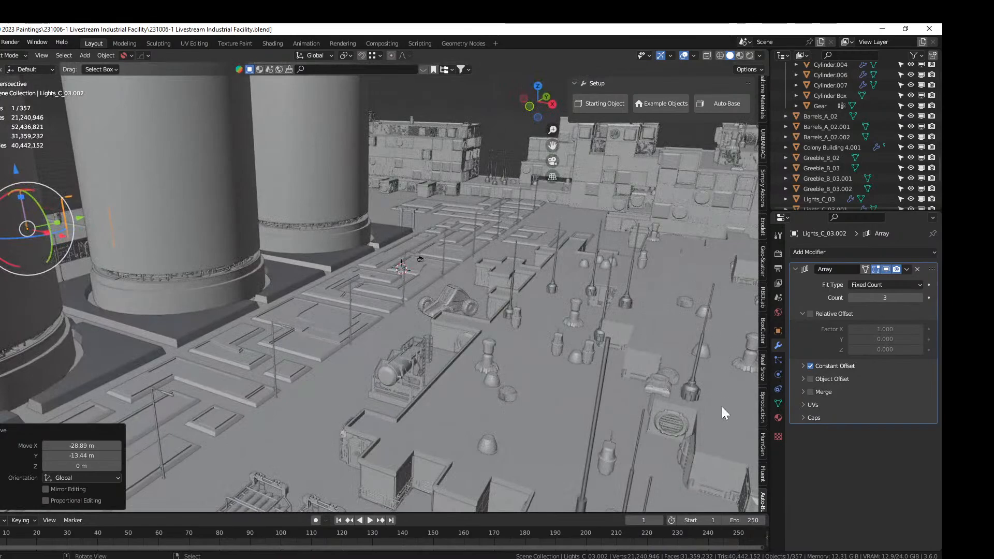
scroll(763, 445, "down", 3)
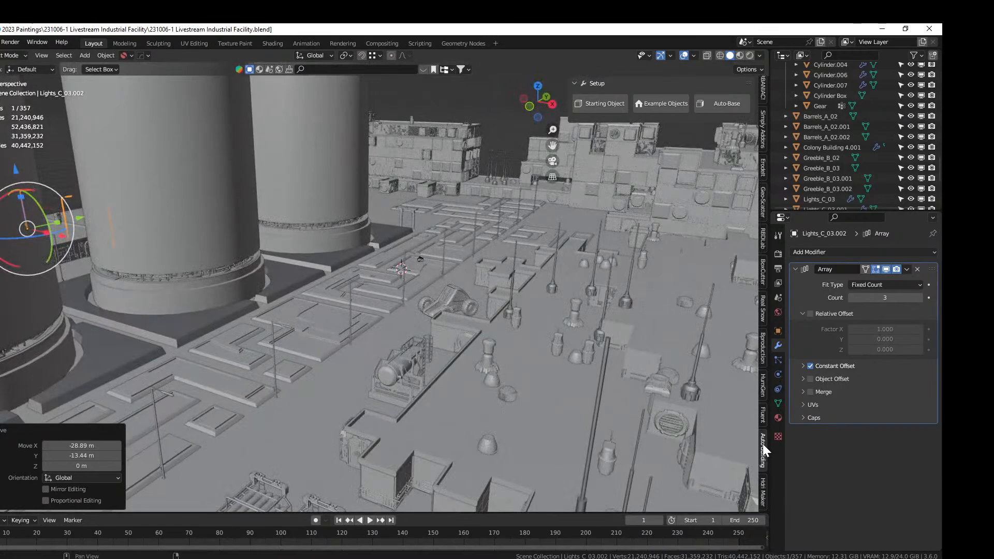
Import mud_road_puresky_2k.exr from the HDRI Images folder as the world background with HDRi Maker, filtering the files by "sky"
left_click(761, 491)
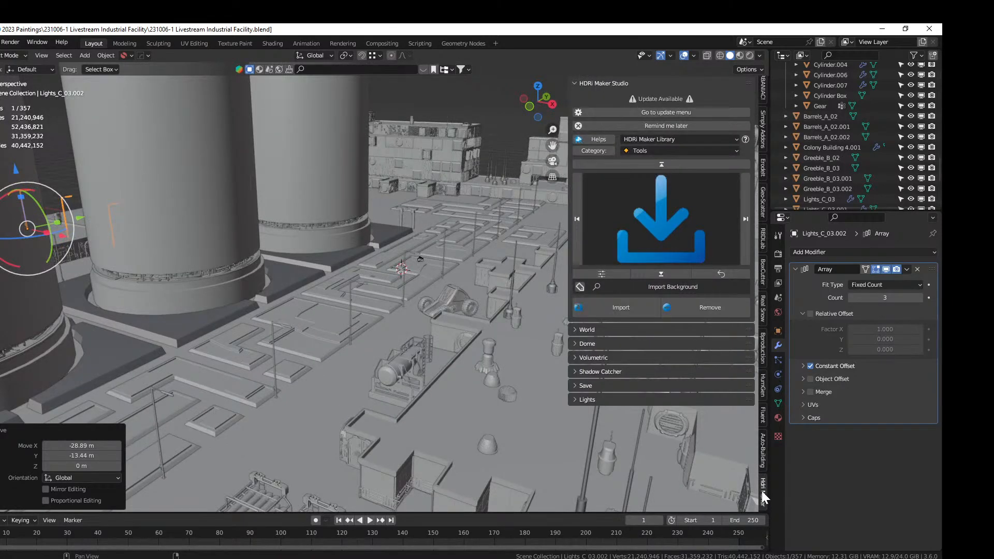
left_click(609, 308)
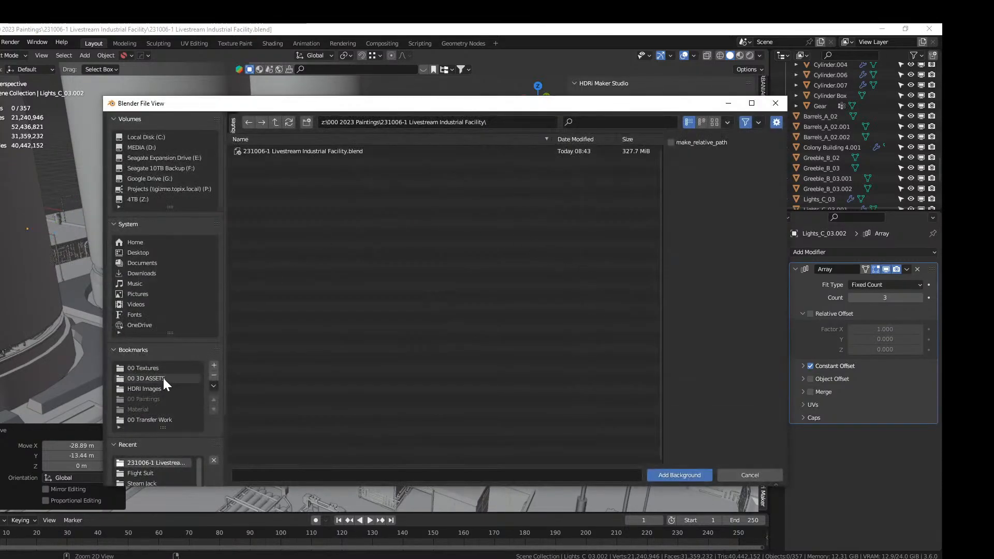
left_click(154, 388)
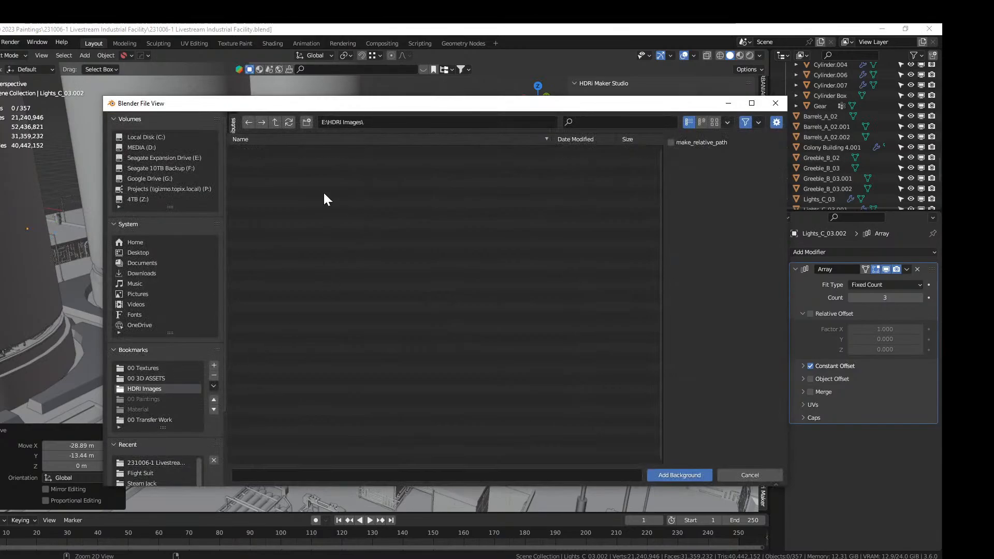
left_click(590, 122)
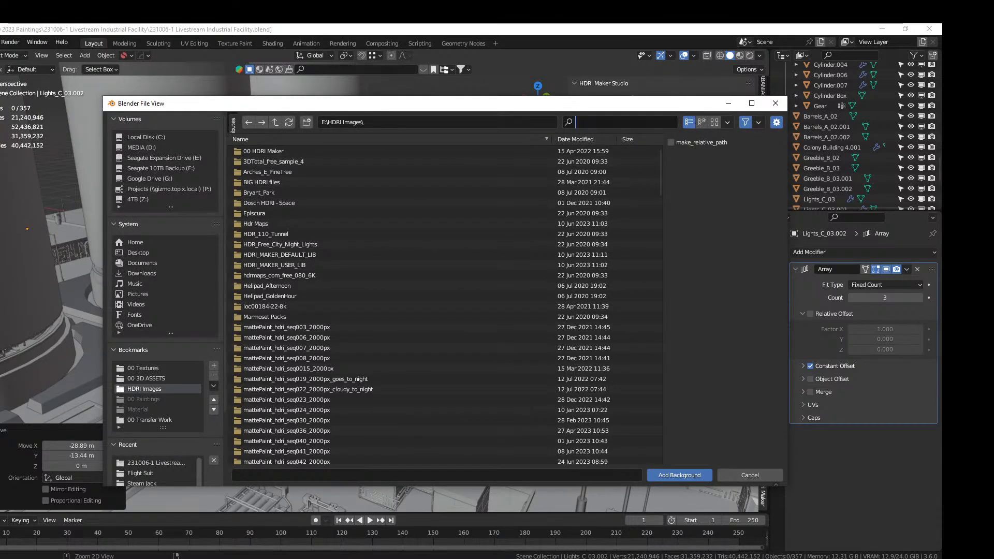
type("sky")
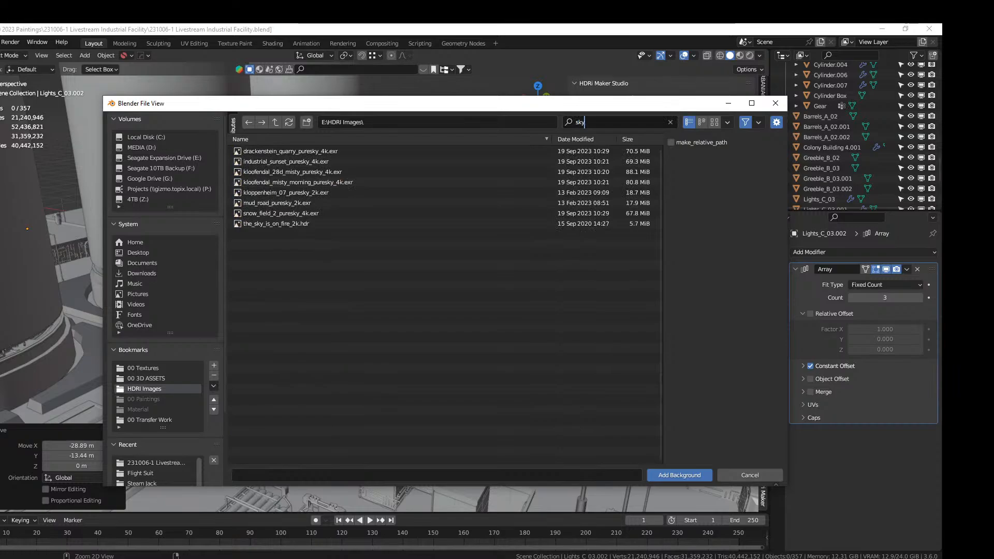
left_click(284, 203)
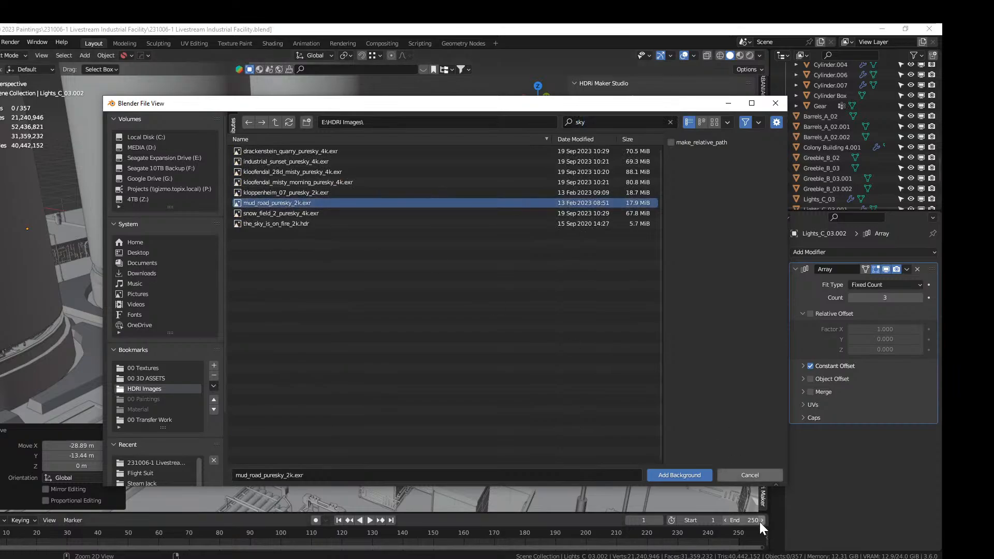
left_click(677, 476)
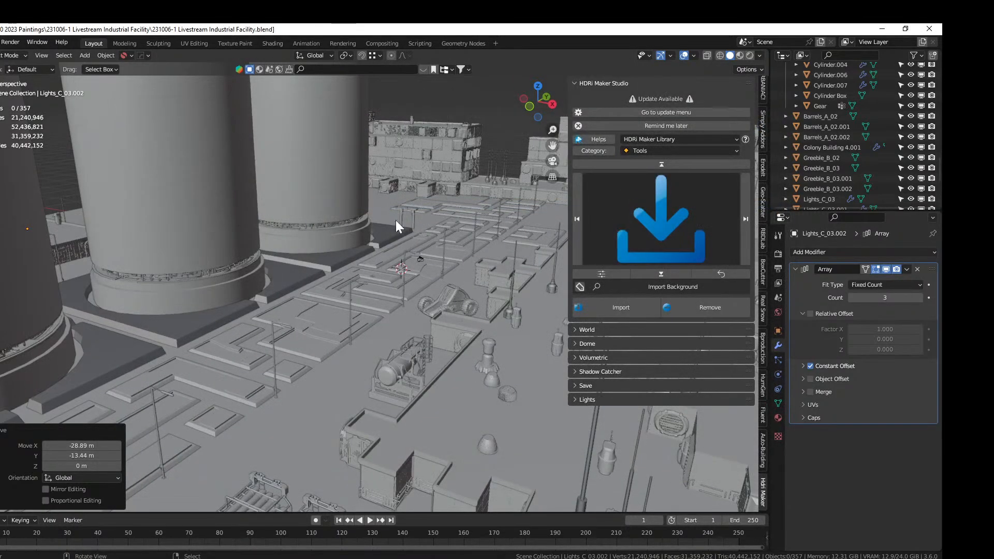
Switch the viewport to rendered shading and check the tanks and buildings under the sky background from several angles
middle_click_drag(325, 256, 372, 231)
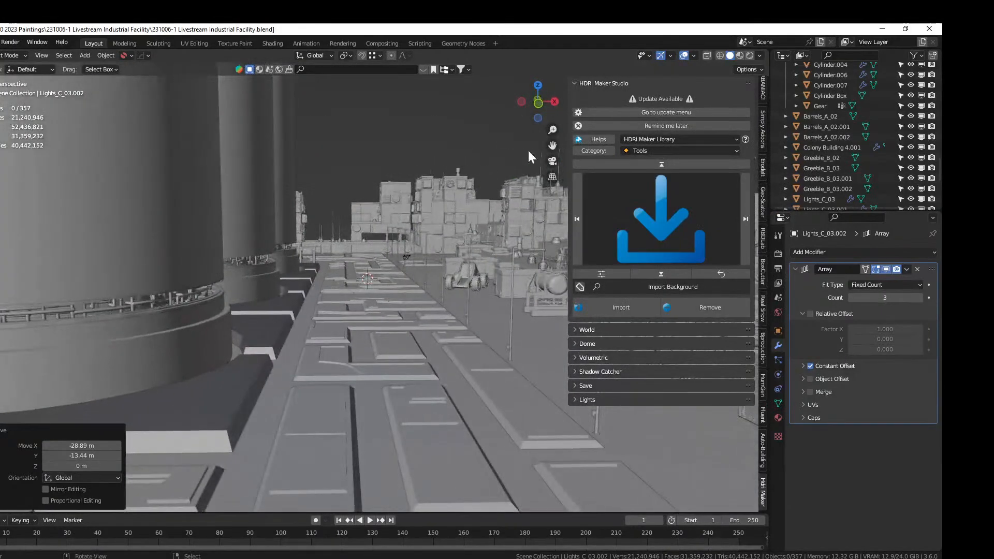
left_click(749, 55)
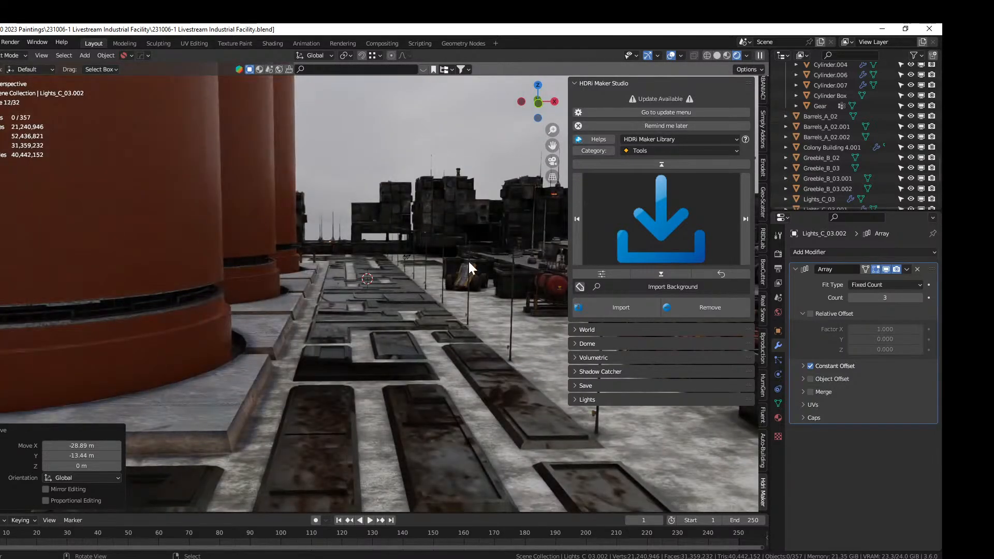
mouse_move(473, 285)
middle_mouse_down()
mouse_move(455, 282)
mouse_move(471, 295)
middle_mouse_up()
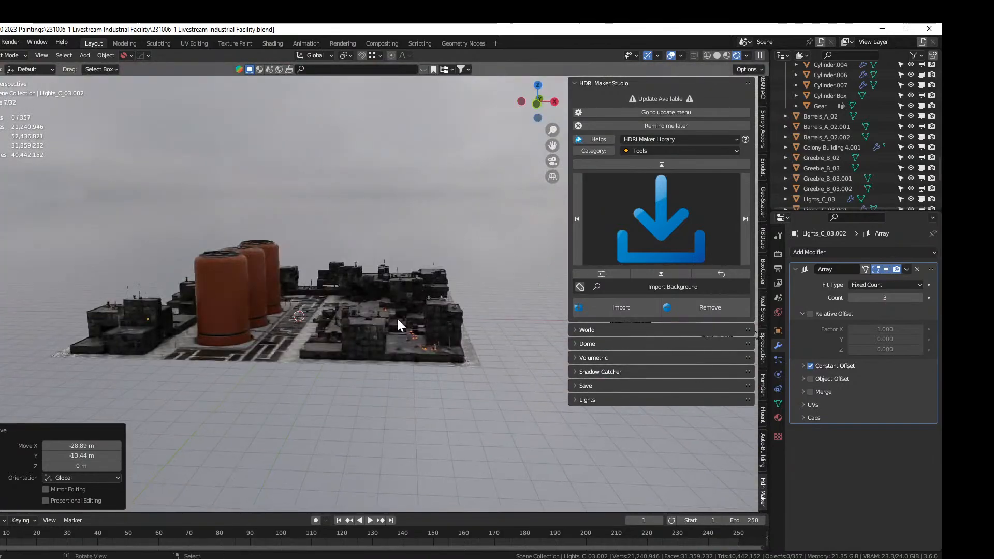
scroll(398, 315, "up", 4)
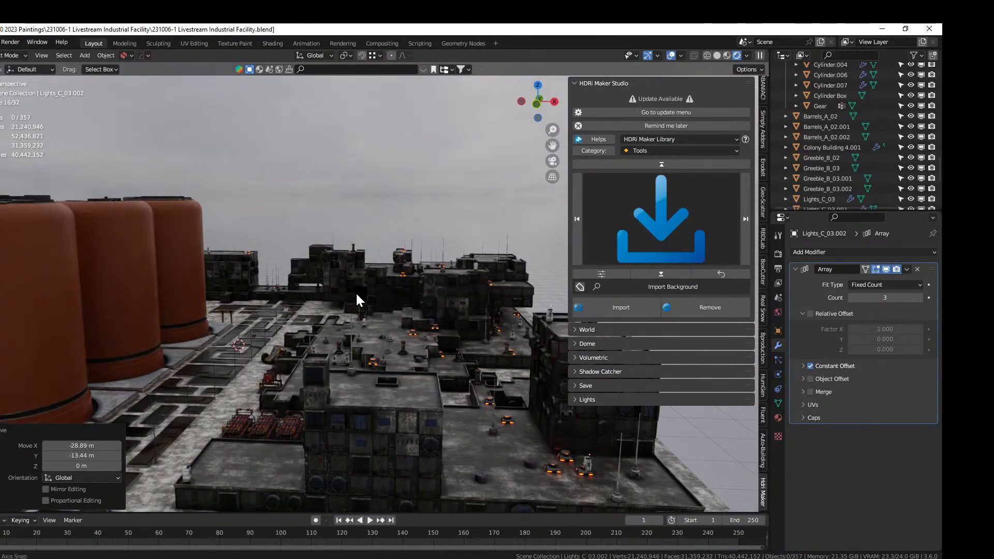
middle_click_drag(354, 291, 365, 291)
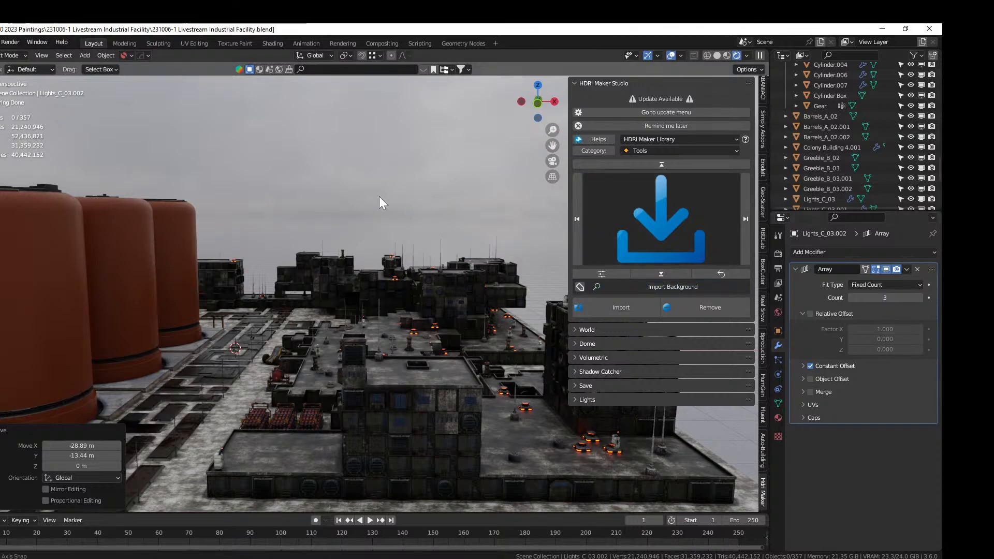
middle_click_drag(379, 196, 397, 196)
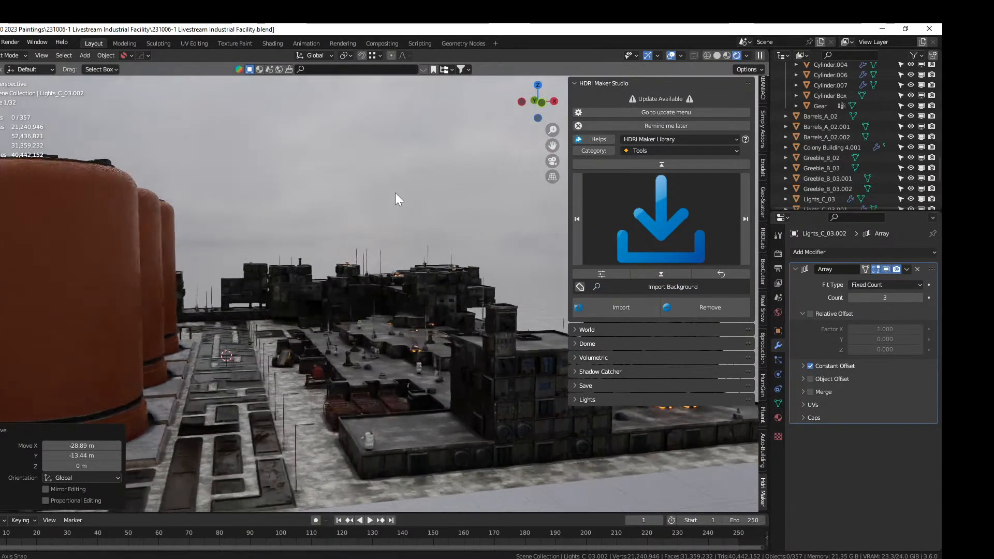
Set the exposure of the Mud Road Puresky 2K world background to -0.5
left_click(578, 330)
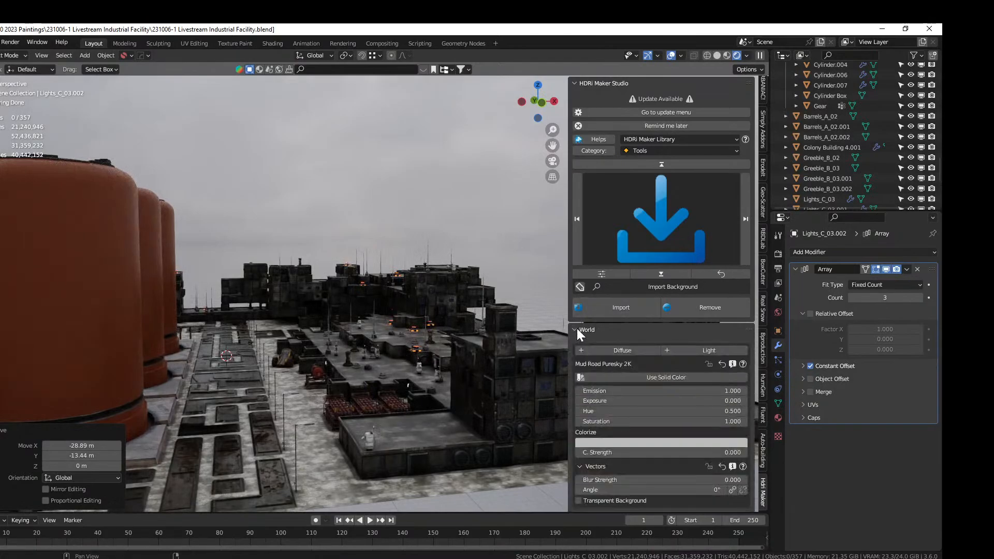
left_click(641, 403)
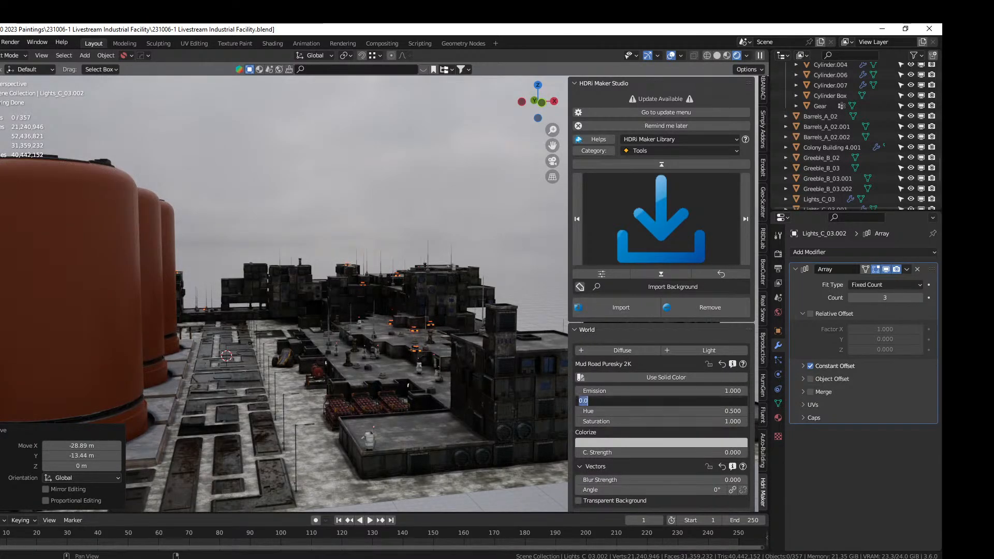
type("-0.5")
key("Return")
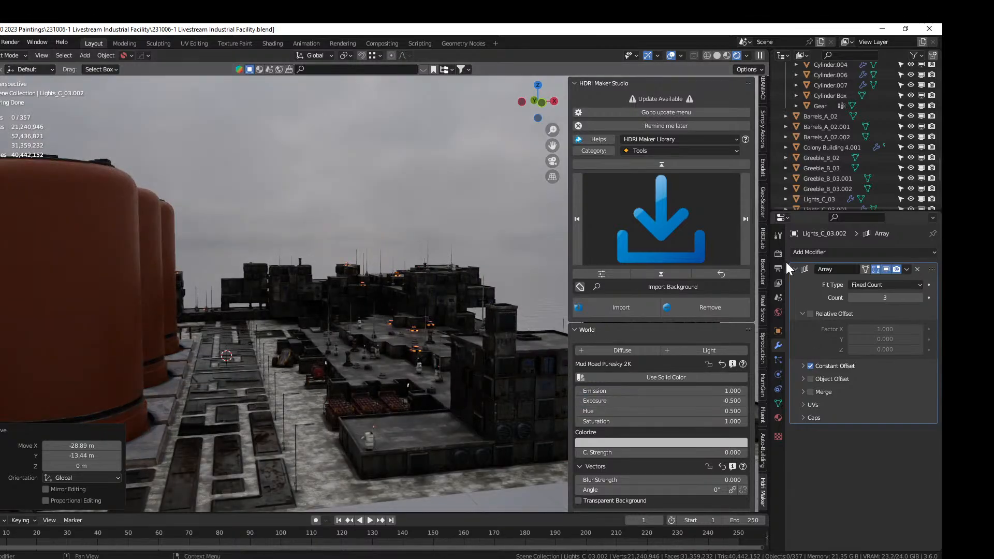
scroll(851, 130, "down", 10)
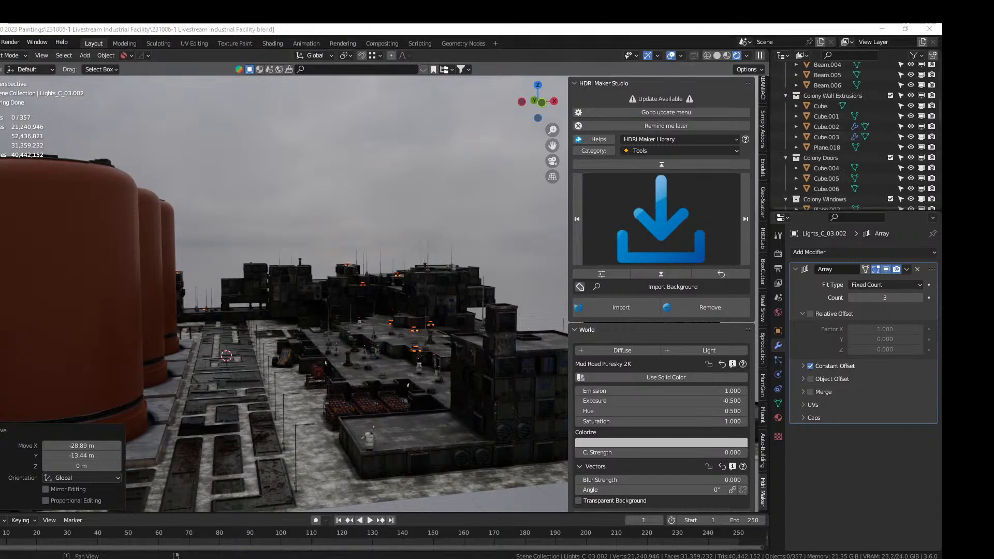
Switch to the other Blender window with the Mesa Settlement file and close it without saving changes
key("alt+Tab")
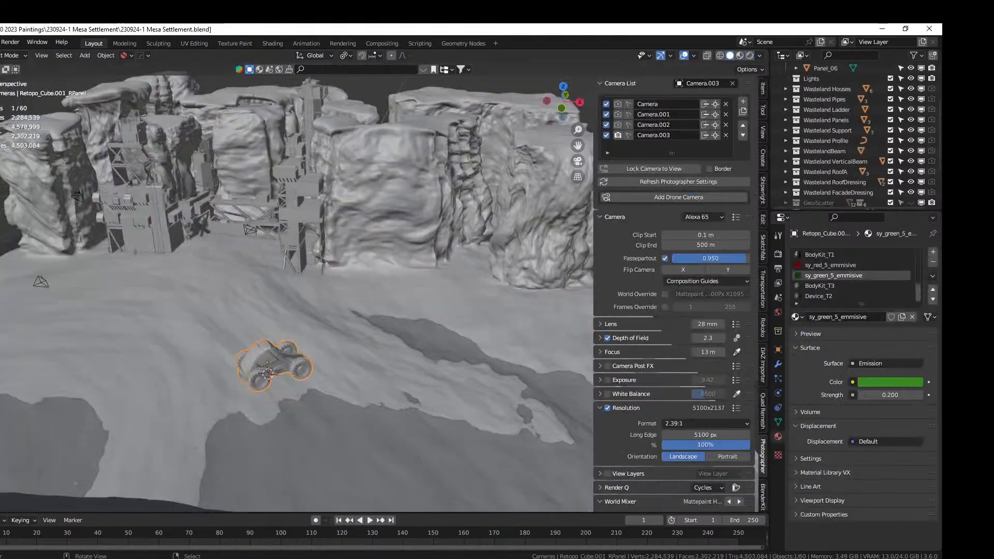
left_click(929, 28)
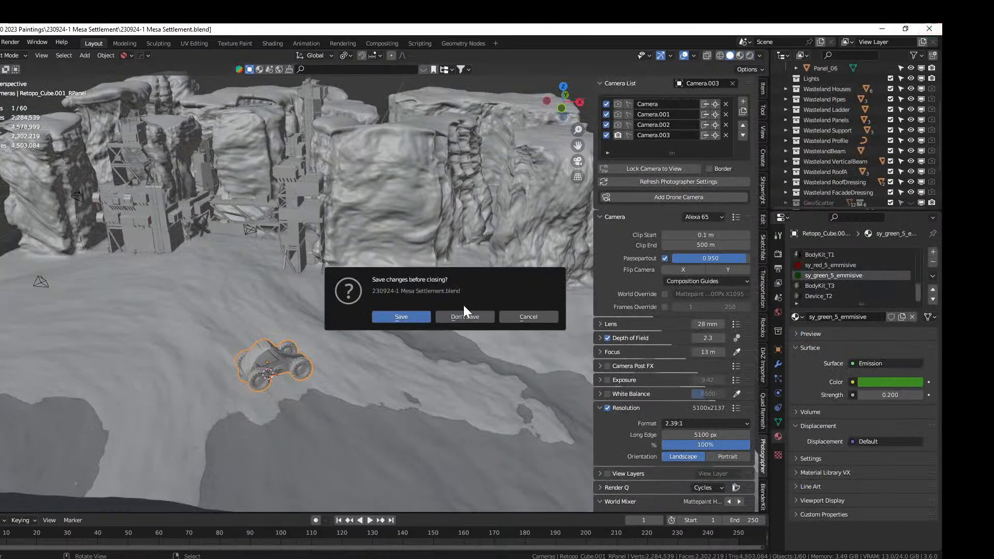
left_click(465, 318)
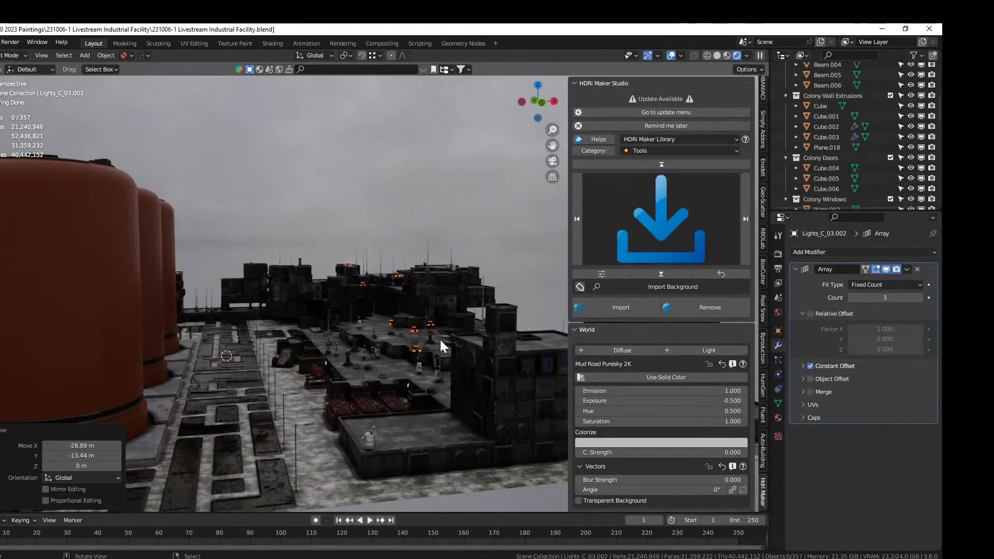
Make the Lights collection active and add a Sun light to it
middle_click_drag(386, 314, 367, 339)
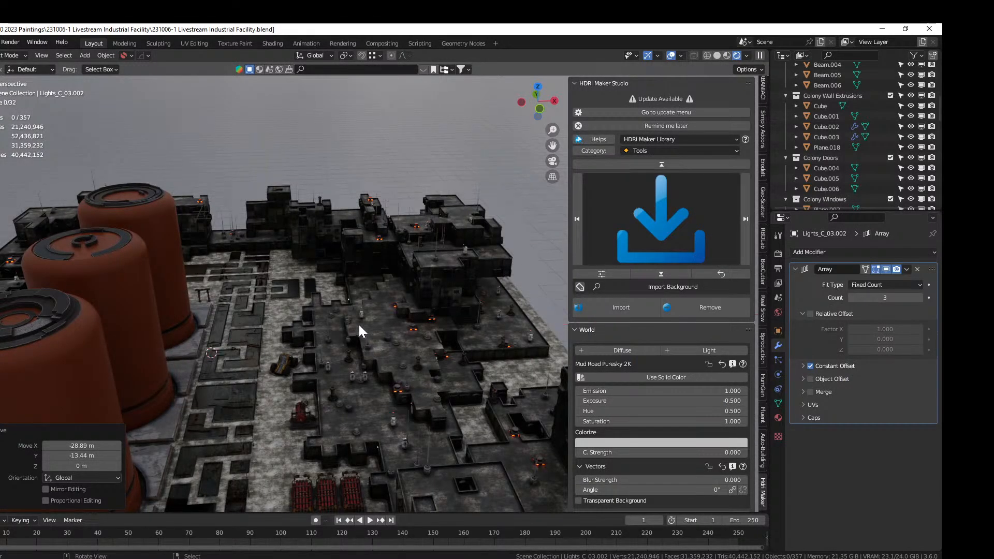
scroll(342, 334, "up", 2)
middle_click_drag(331, 342, 296, 338)
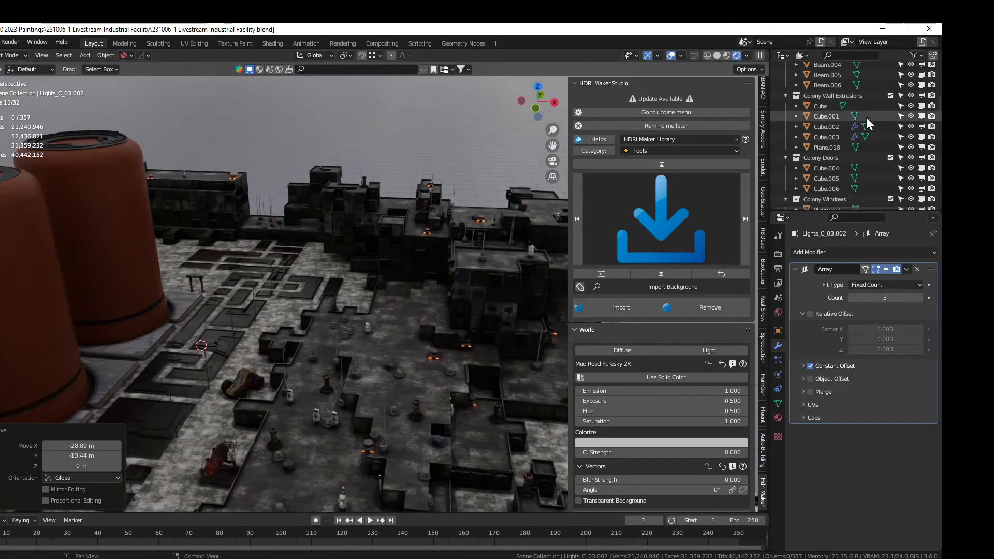
scroll(832, 118, "up", 4)
scroll(831, 122, "up", 5)
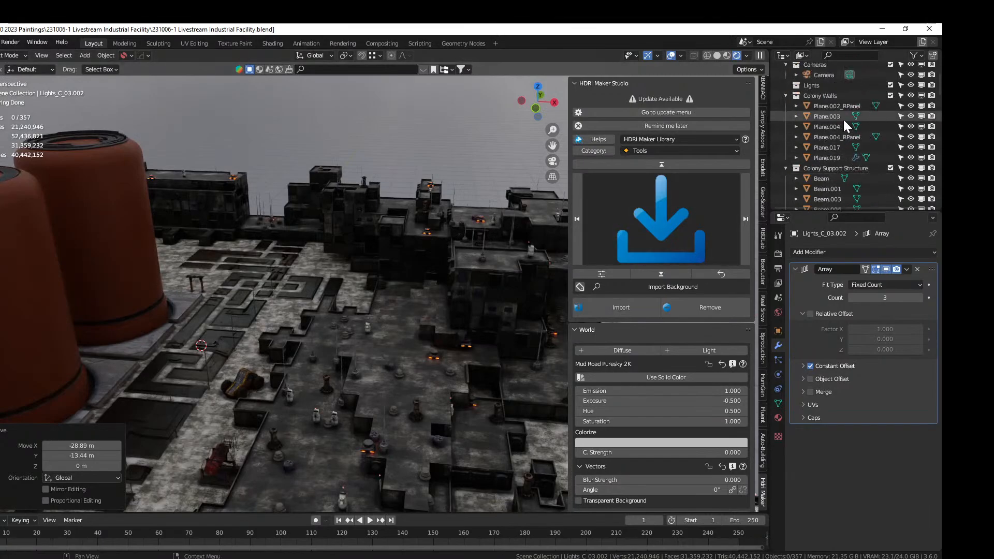
left_click(817, 111)
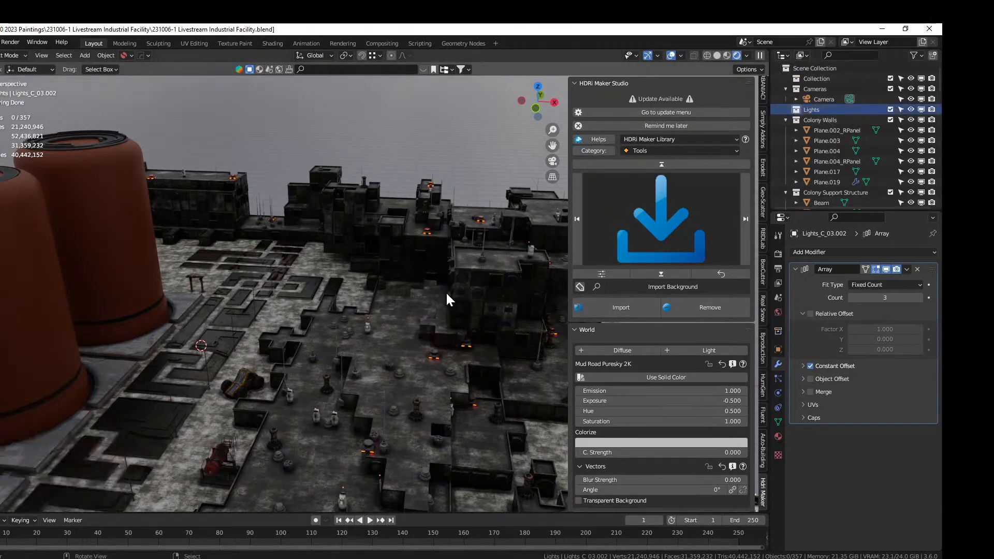
scroll(417, 324, "down", 3)
key("shift+a")
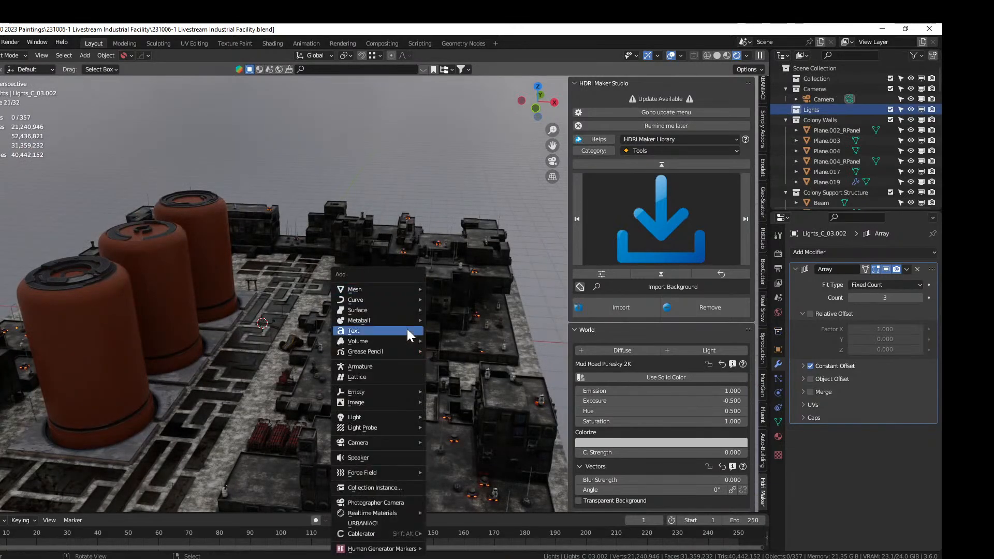
mouse_move(378, 415)
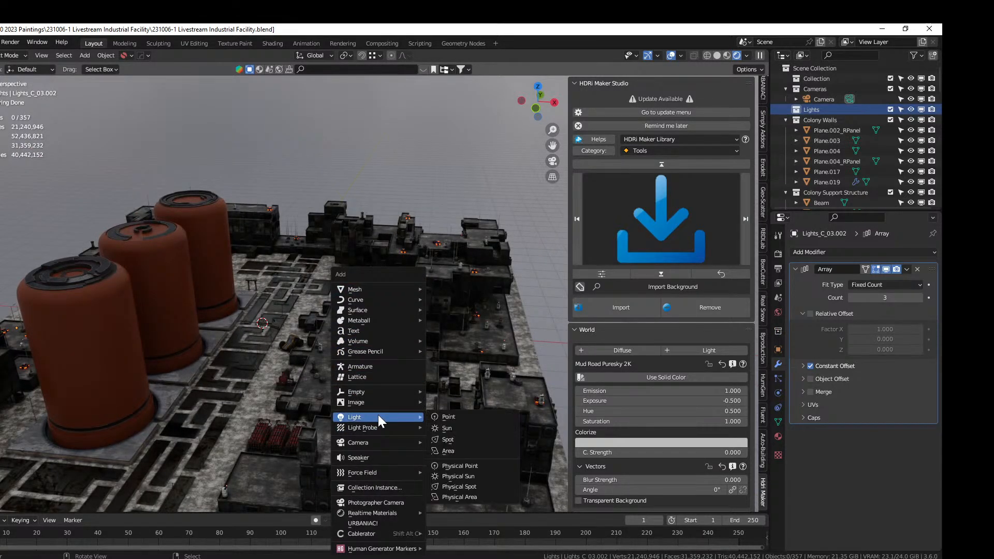
left_click(454, 426)
Raise the sun light about 17.3 m in Z above the ground
key("g")
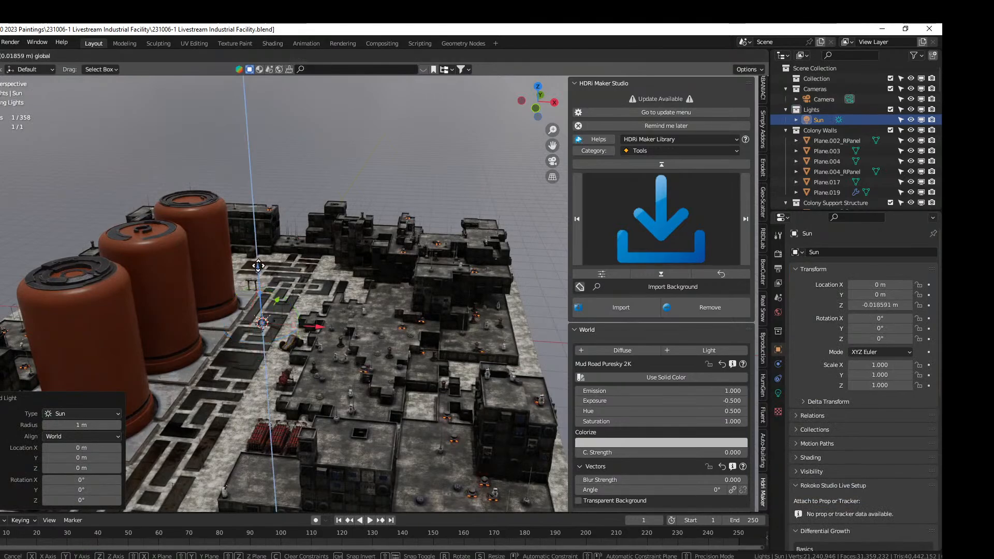
key("z")
left_click(266, 229)
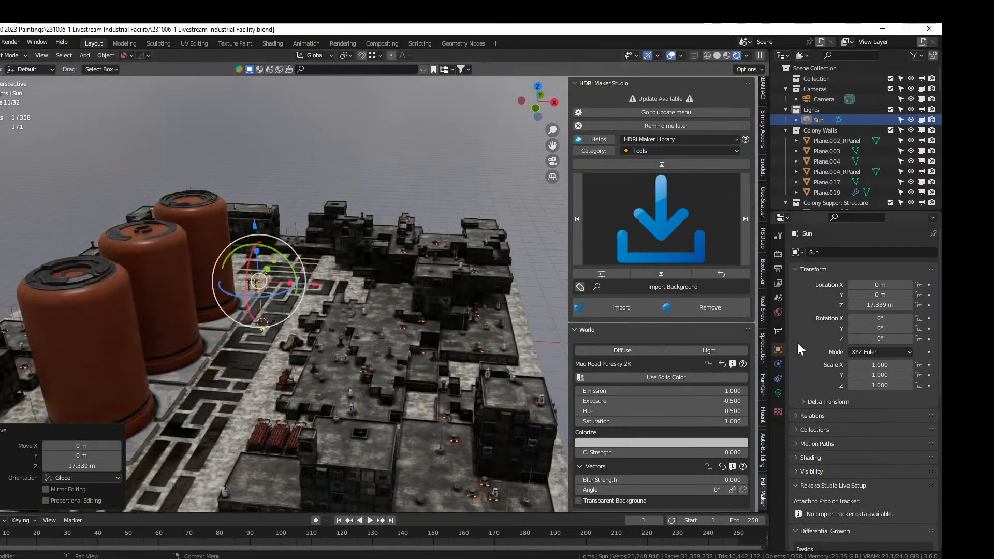
Set the sun's irradiance to 5 W/m2 and switch its colour to a 7500 K colour temperature
left_click(777, 393)
double_click(885, 334)
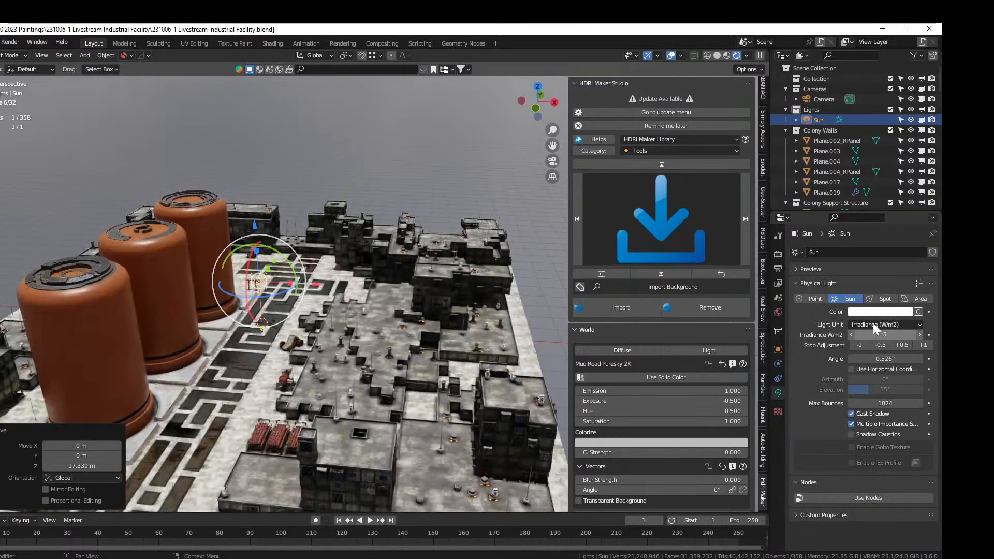
left_click(917, 312)
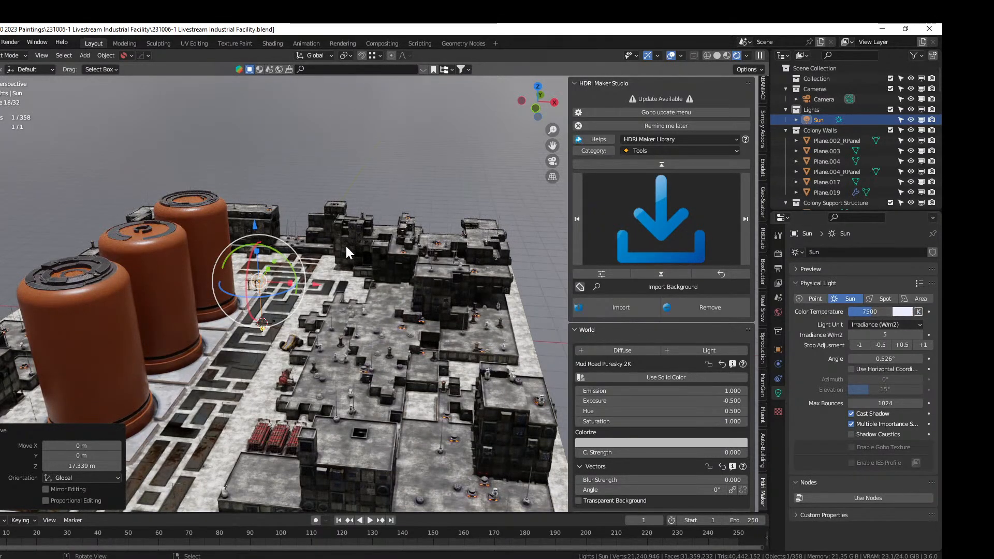
Rotate the sun light about 64.9° around Y and 34.7° around Z so it shines across the facility at an angle
key("r")
key("y")
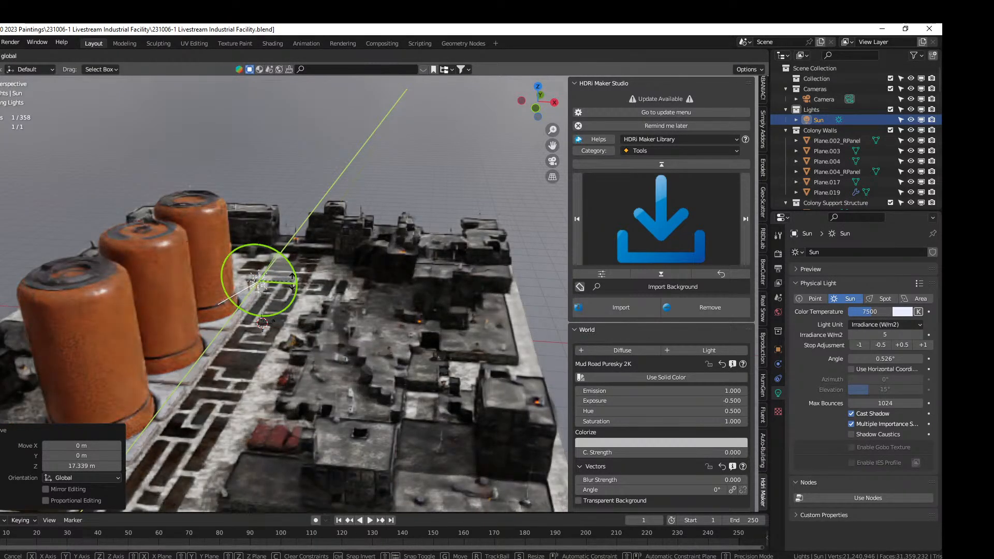
left_click(291, 298)
key("r")
key("z")
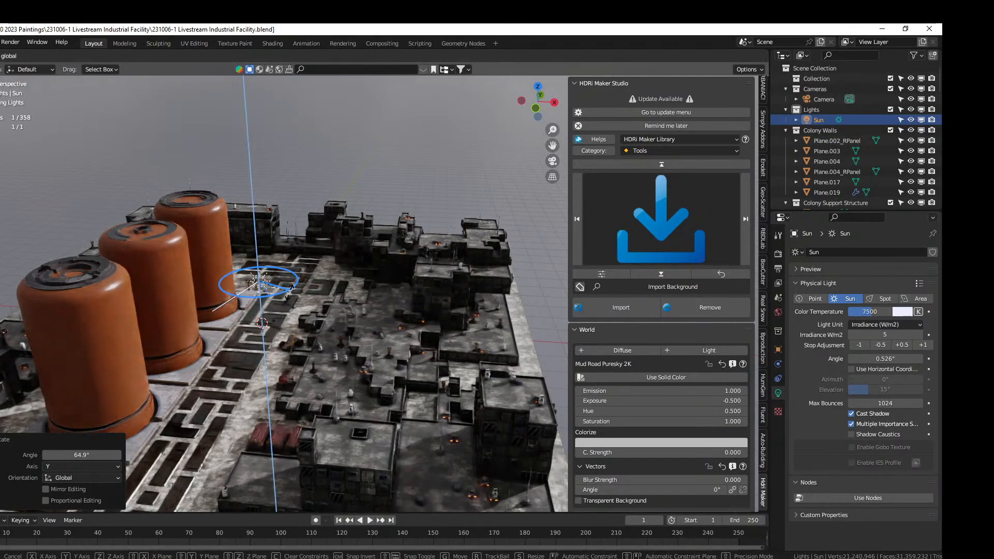
left_click(288, 291)
Set the sun's irradiance to 2 W/m2 and check the lighting at street level beside the barrel racks
middle_click_drag(325, 273, 375, 208)
scroll(335, 260, "up", 3)
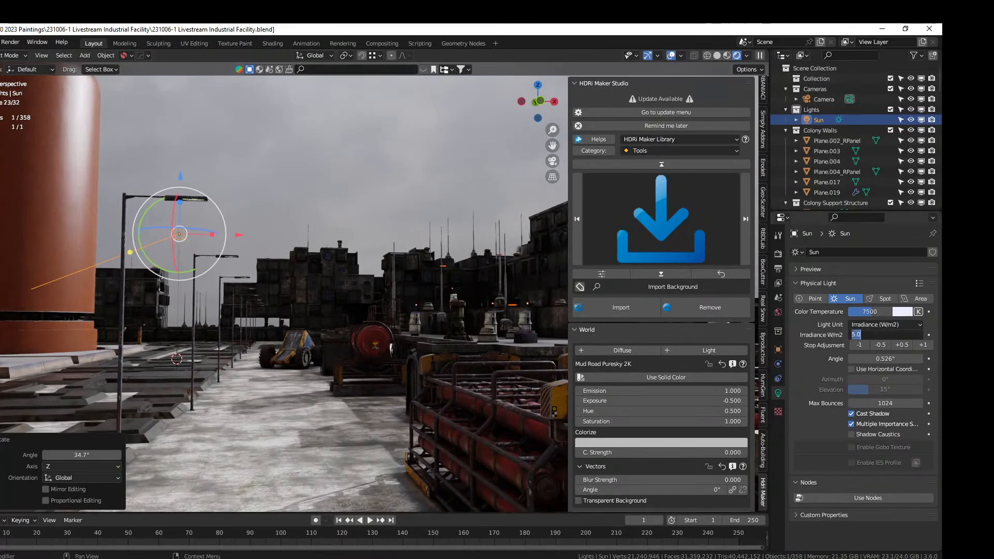
key("Return")
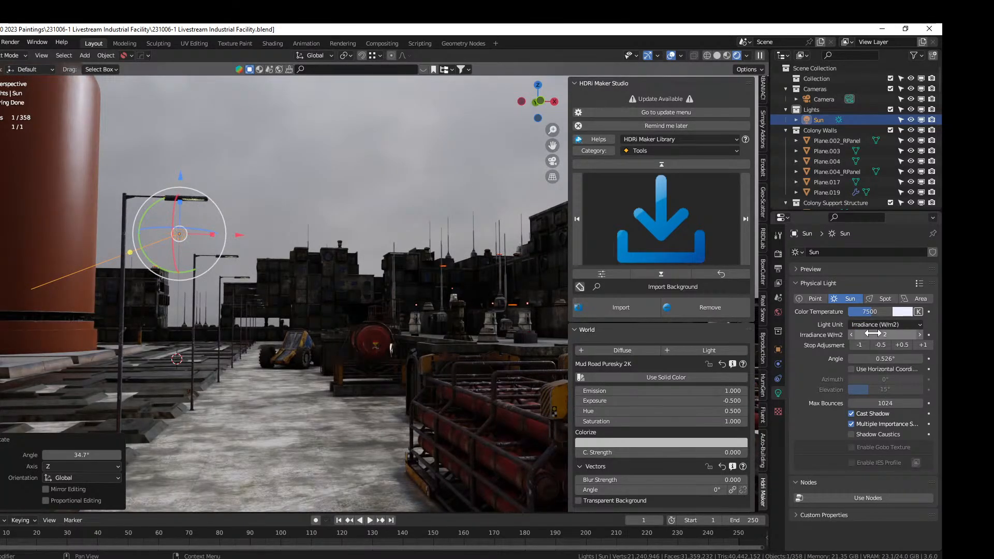
scroll(398, 336, "up", 4)
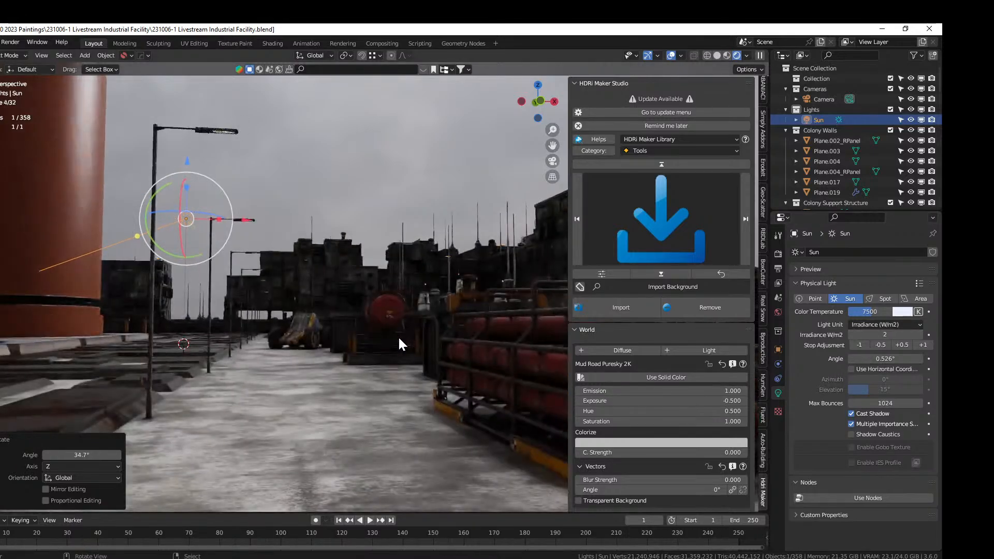
Align the camera to a street-level view facing the red tank, buggy and stacked containers
scroll(411, 345, "up", 5)
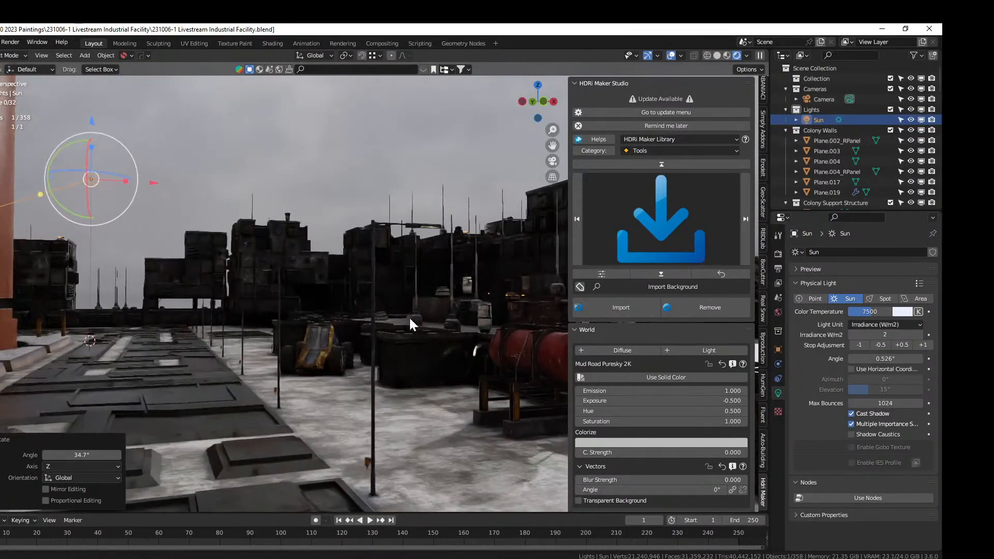
scroll(357, 322, "up", 2)
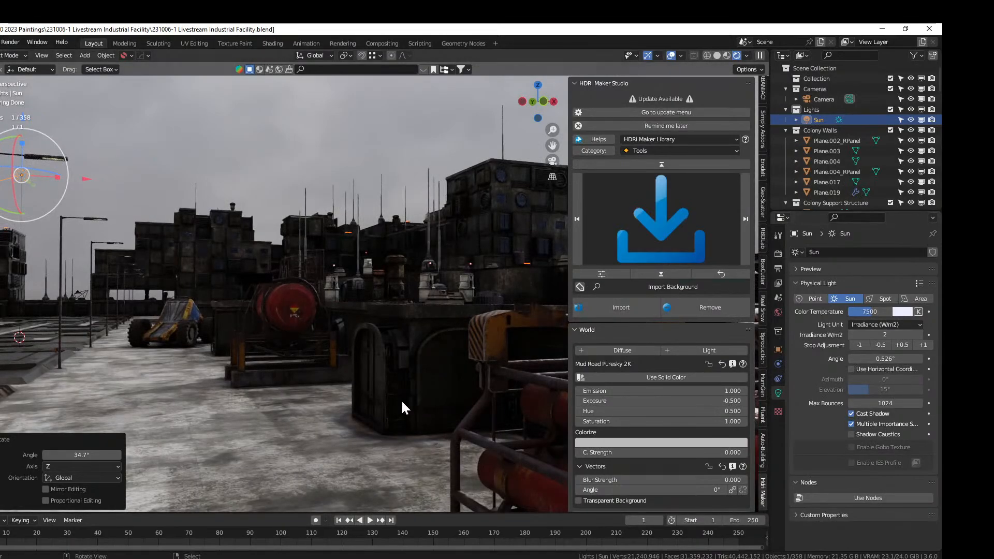
key("KP_0")
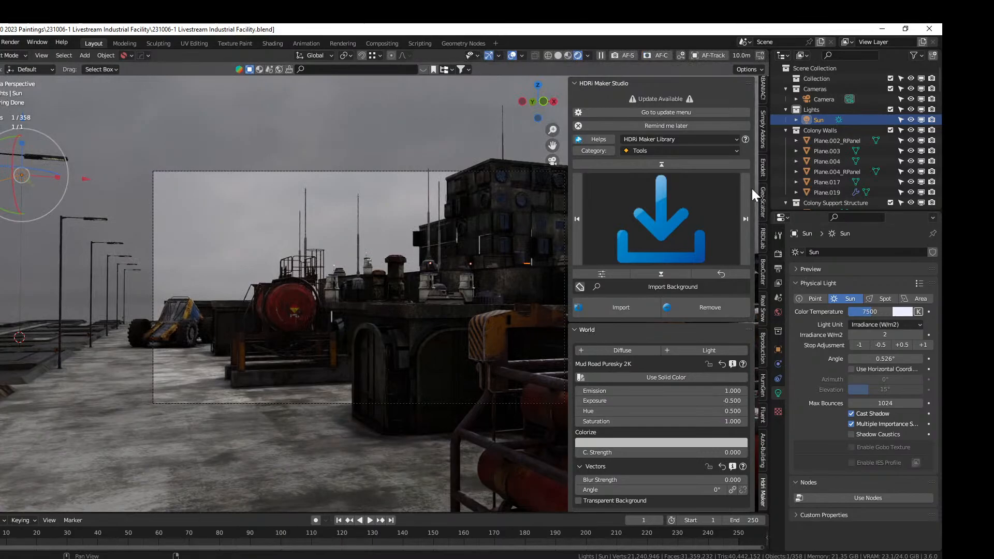
Apply the Arri Alexa 65 preset to the camera in the Photographer add-on
scroll(760, 161, "up", 10)
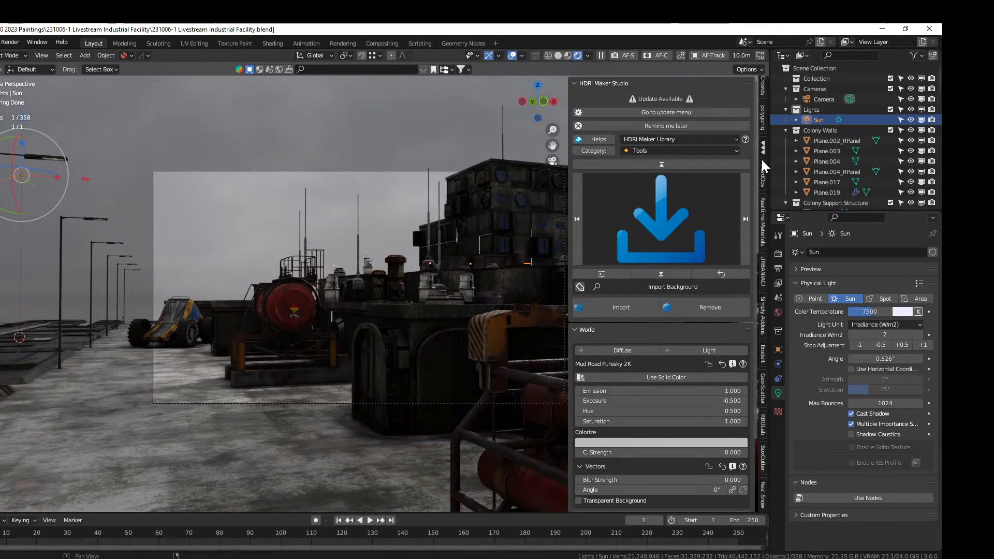
scroll(762, 159, "up", 2)
left_click(762, 127)
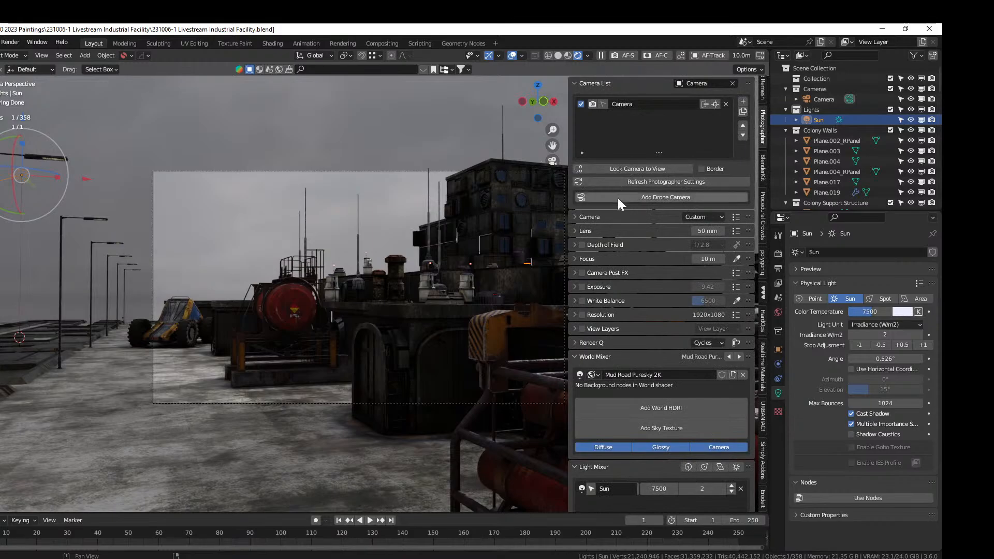
left_click(733, 218)
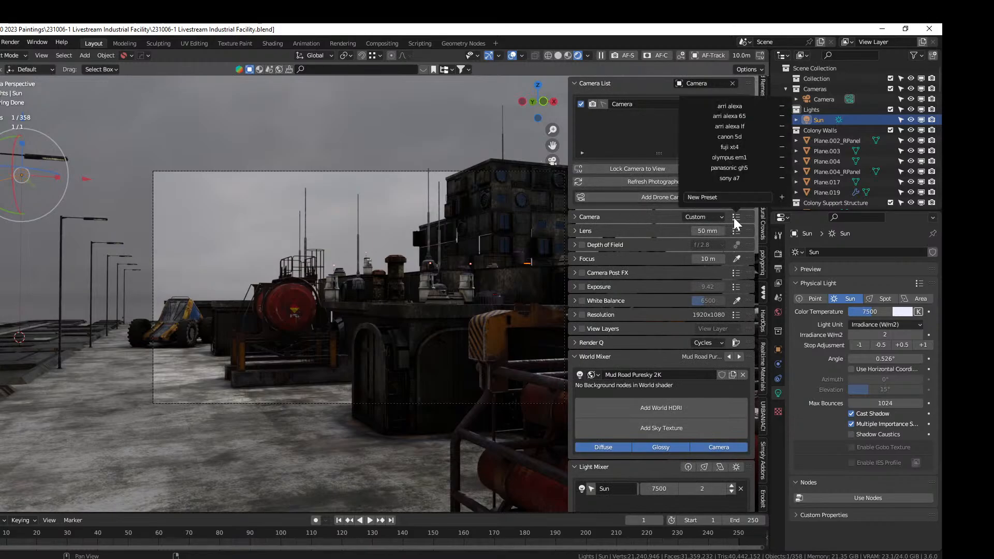
left_click(749, 117)
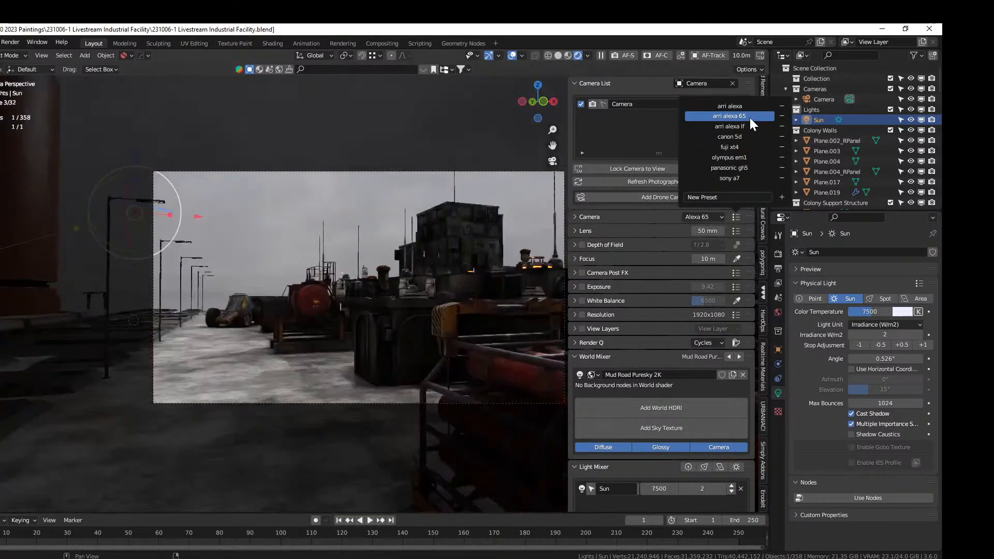
Set the camera's clip end distance to 500 m
left_click(580, 217)
left_click(697, 244)
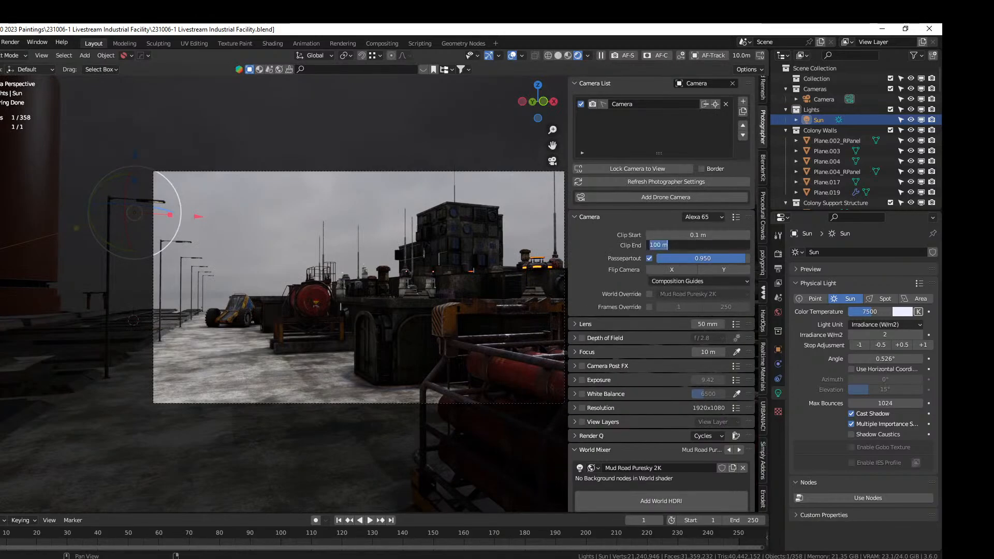
type("500")
key("Return")
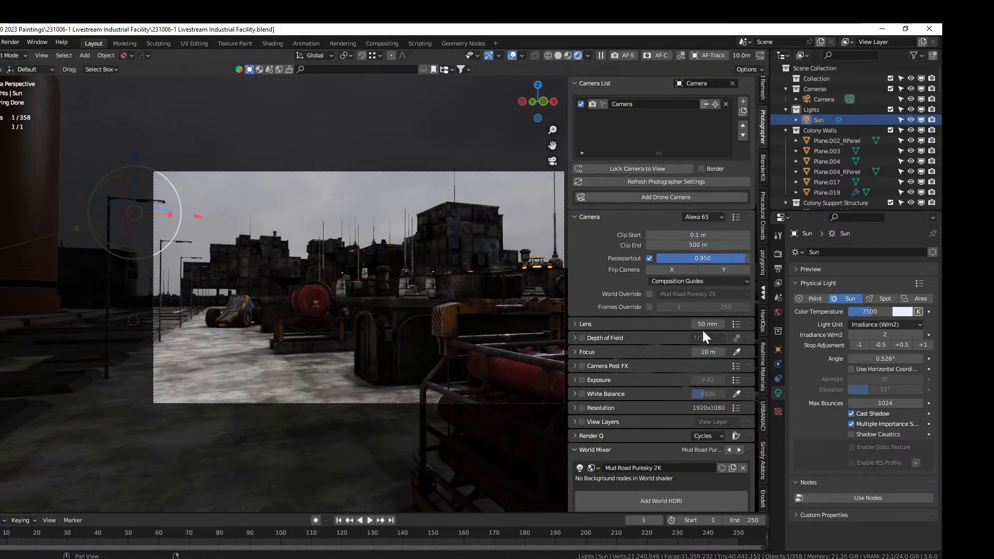
Apply the Cooke 50mm anamorphic lens preset and enable a camera-specific resolution with the 2.39 preset of 2550x1068
left_click(735, 324)
left_click(756, 203)
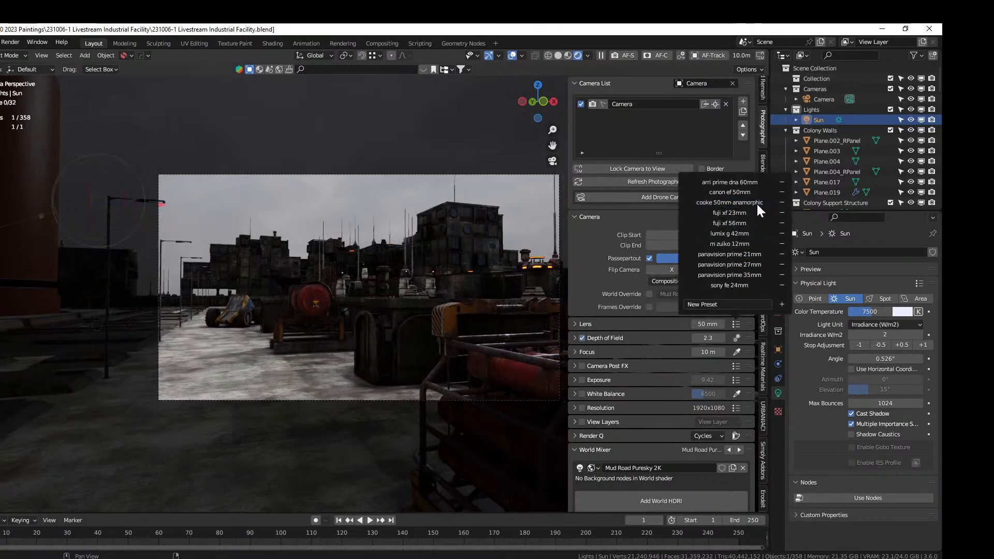
left_click(582, 407)
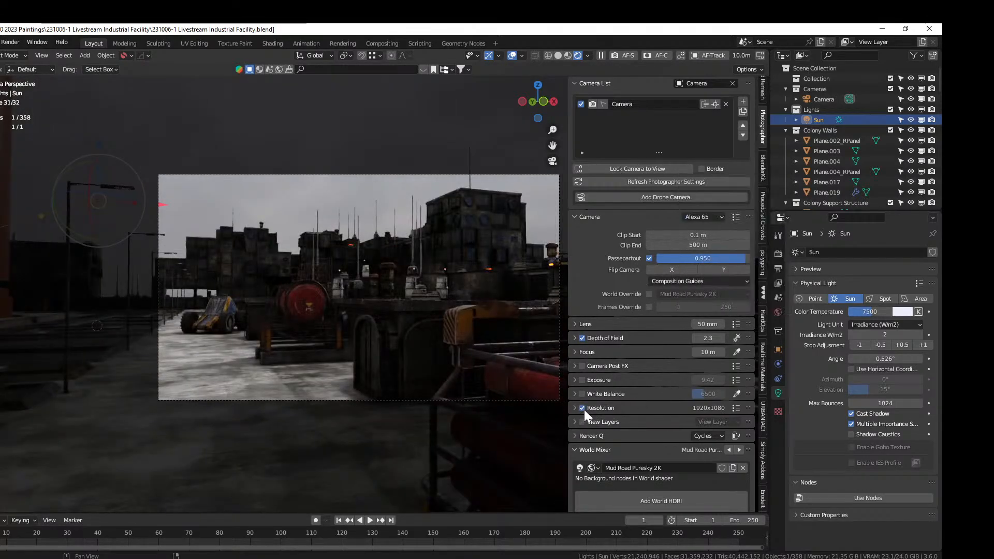
left_click(735, 409)
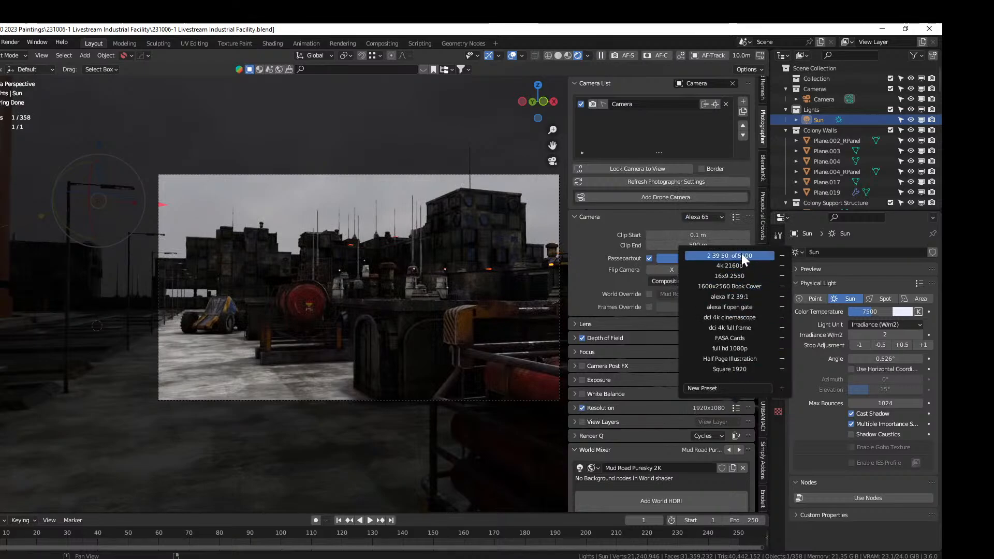
left_click(741, 254)
Fly the camera back down the road so the orange storage tanks enter the frame beside the street lights
key("shift+grave")
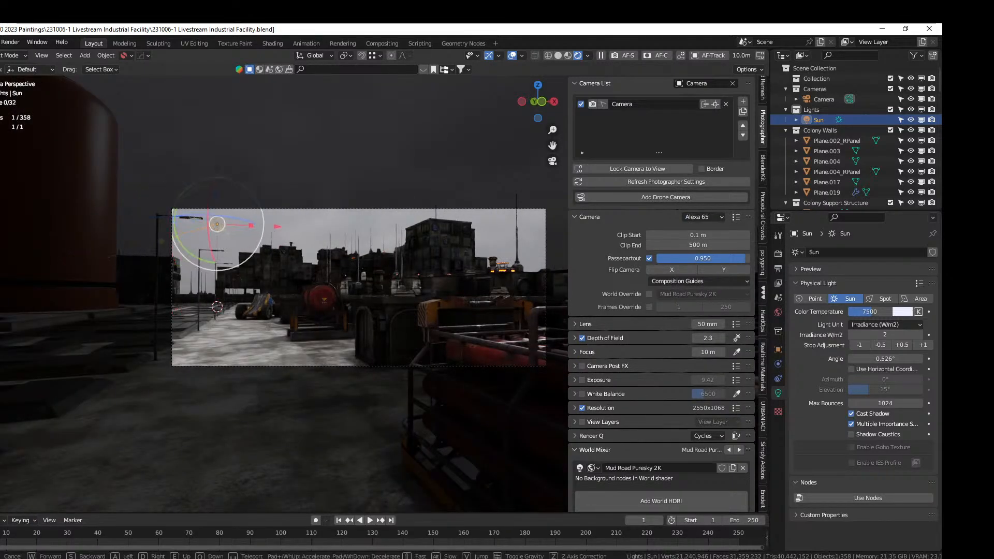
key("s")
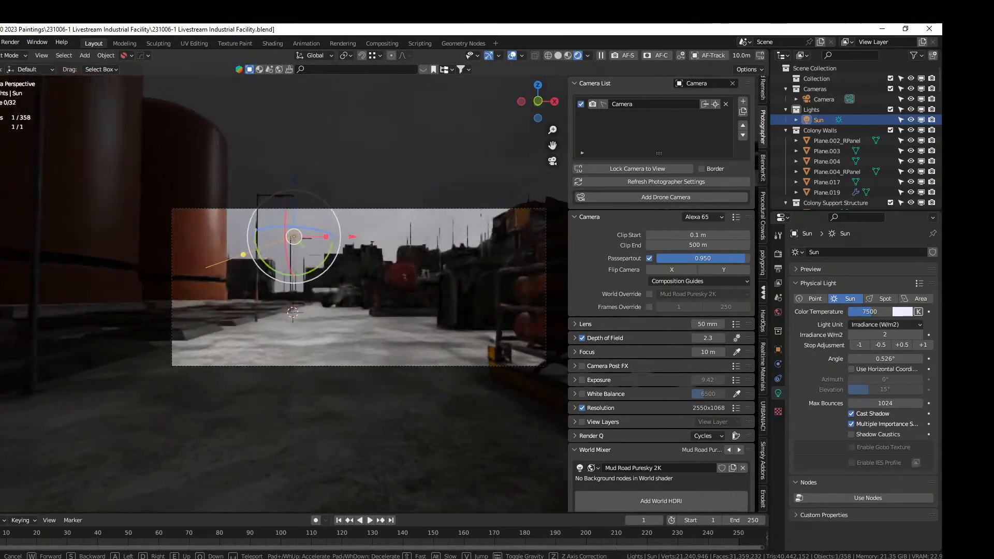
left_click(203, 297)
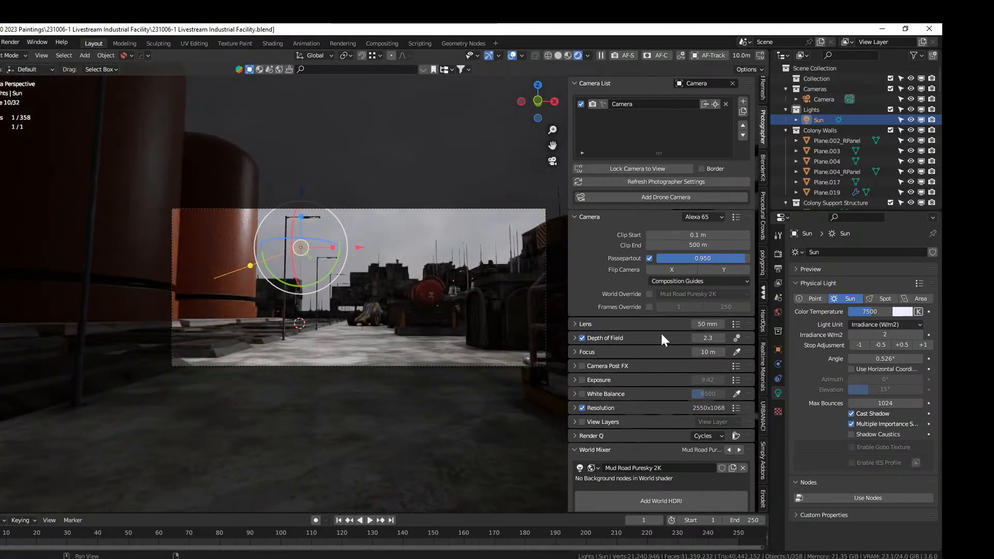
Set the camera's lens focal length to 35 mm
left_click(707, 324)
type("3")
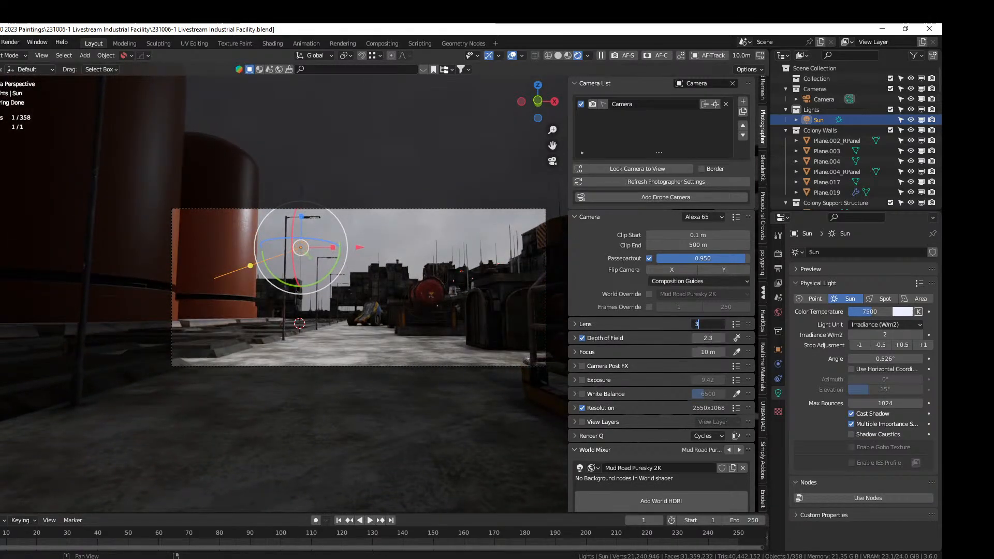
type("5")
key("Return")
Fly the camera around the facility to frame the three orange tanks with a dark container stack in the foreground
key("shift+grave")
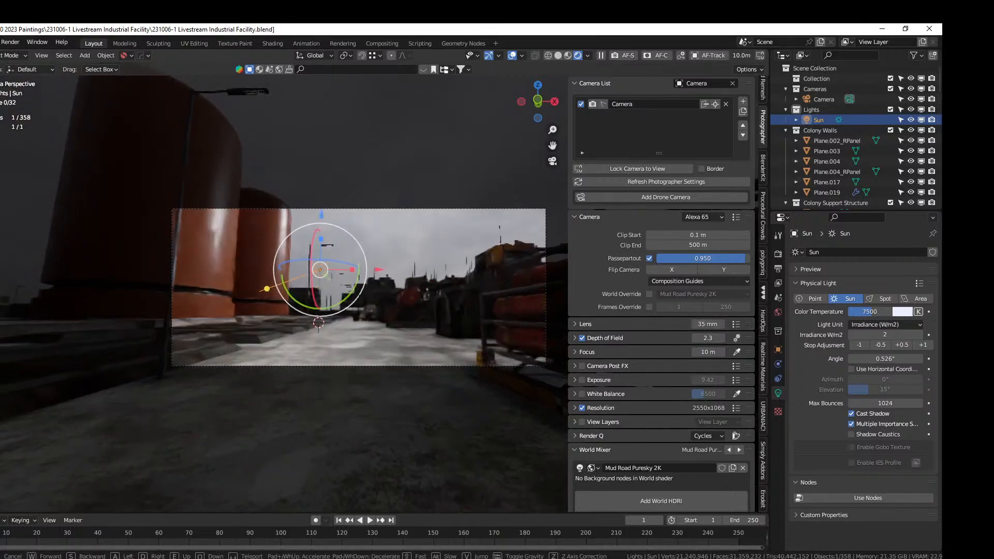
key("q")
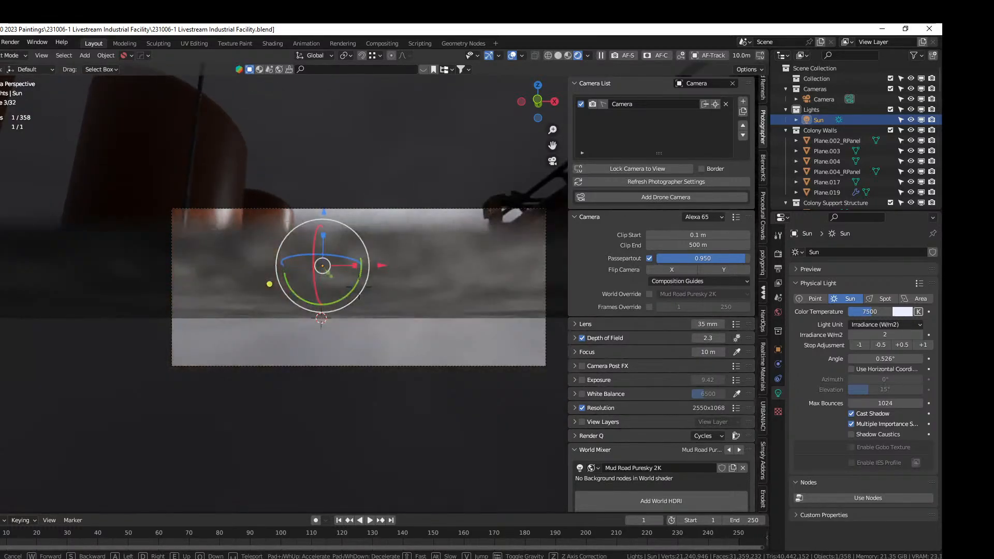
key("e")
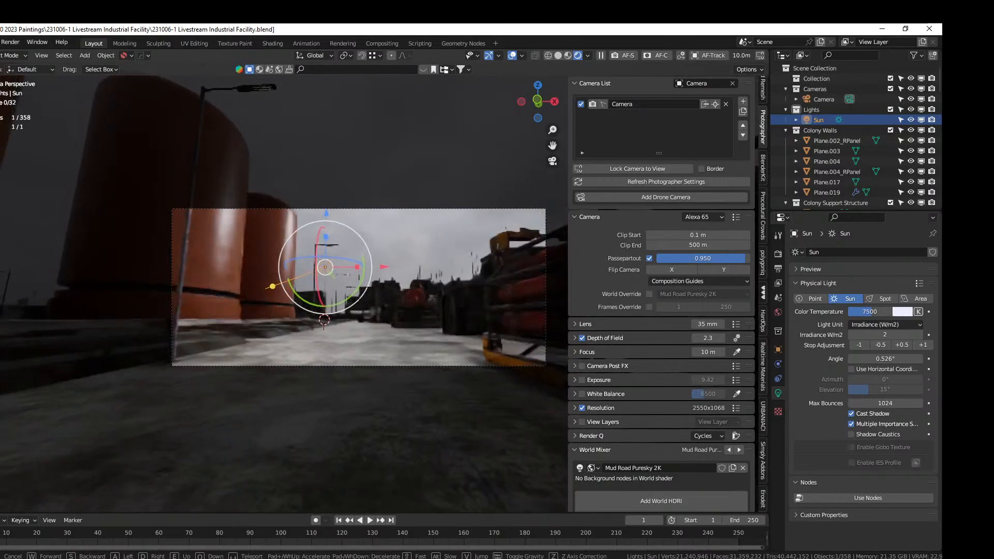
key("a")
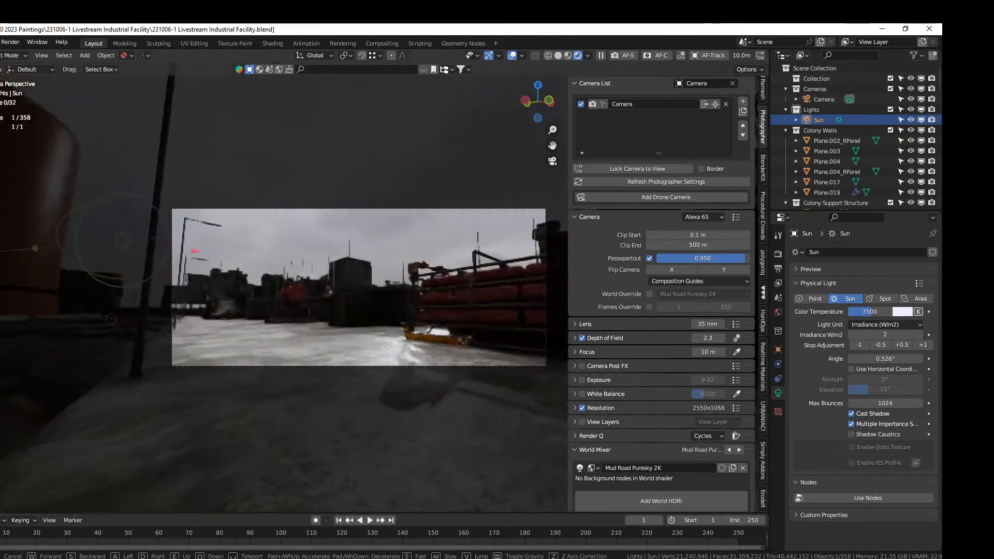
key("a")
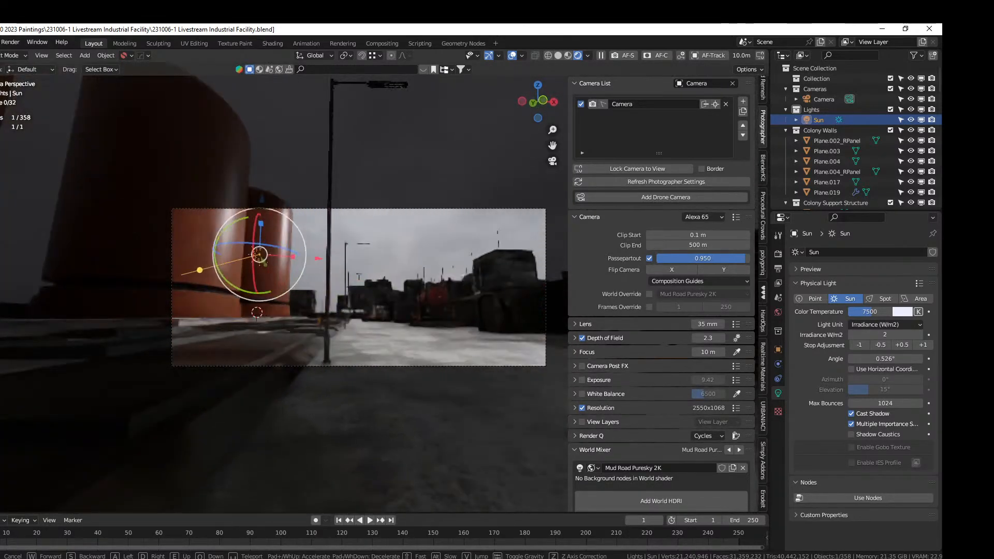
key("d")
key("s")
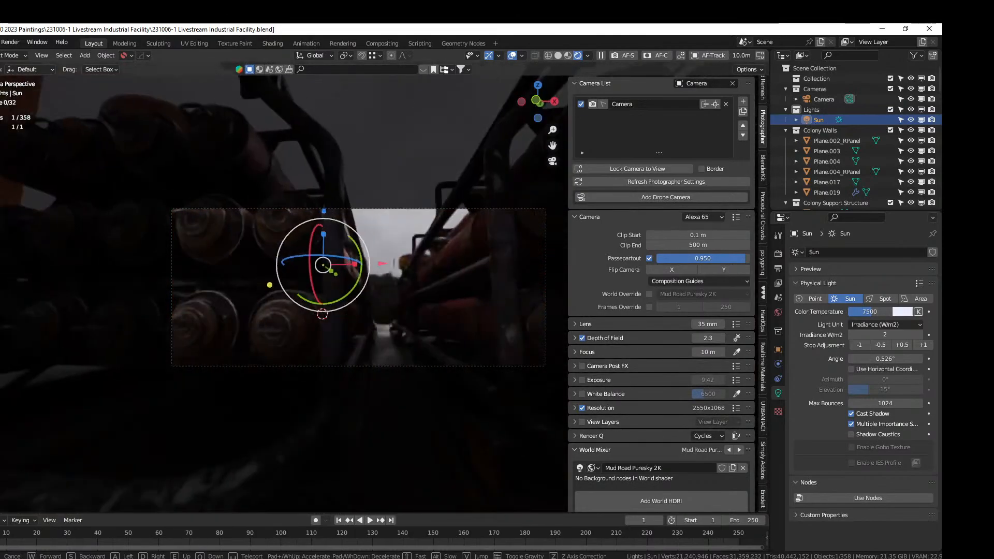
key("d")
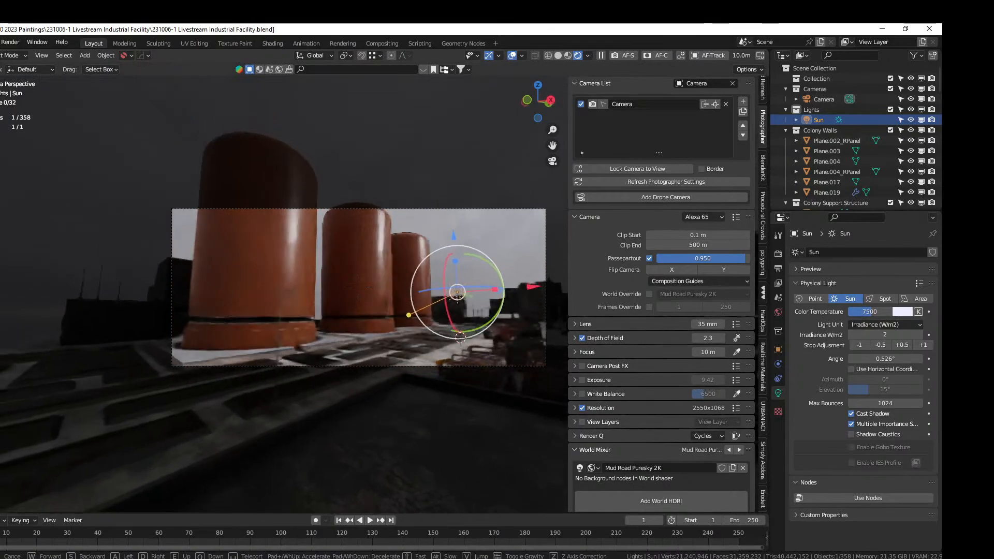
key("s")
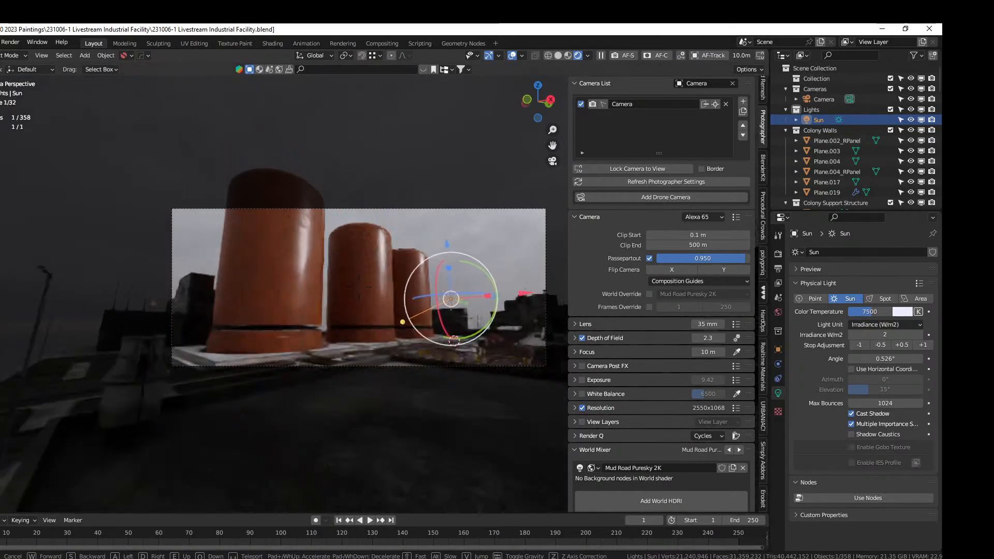
key("s")
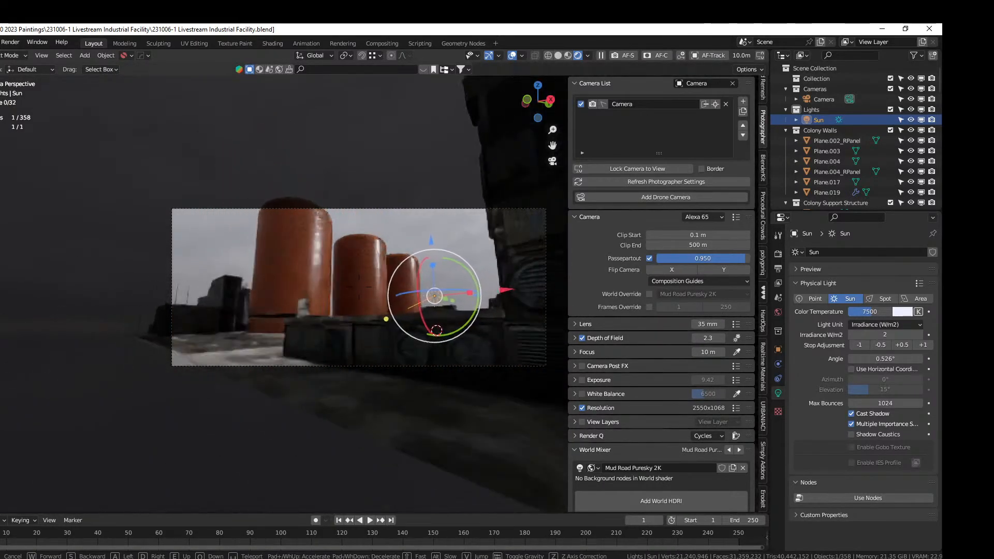
key("a")
key("e")
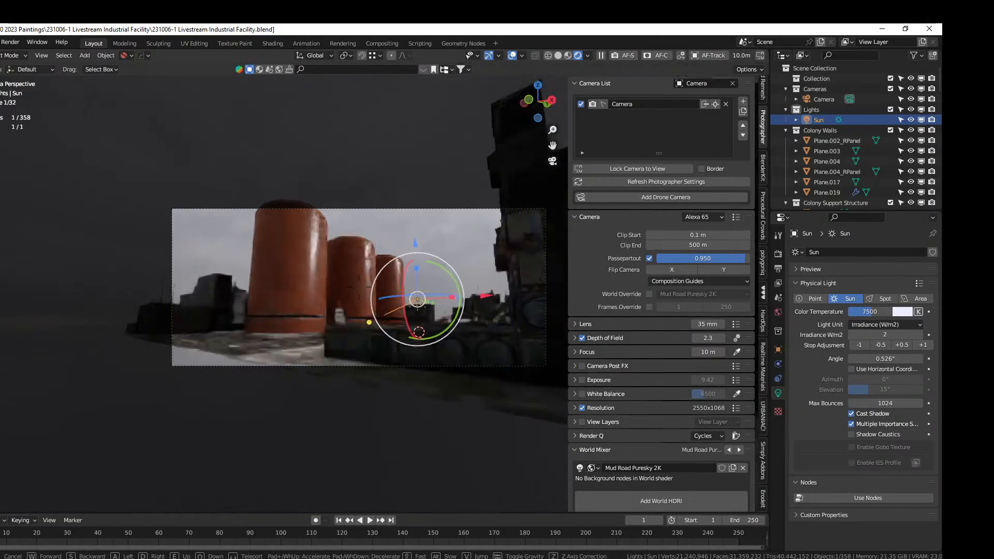
key("w")
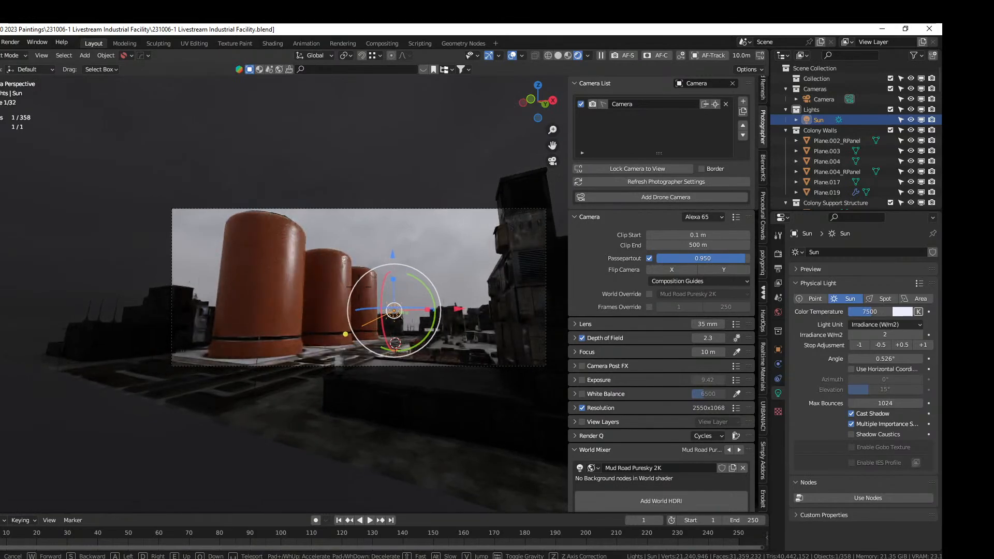
left_click(391, 311)
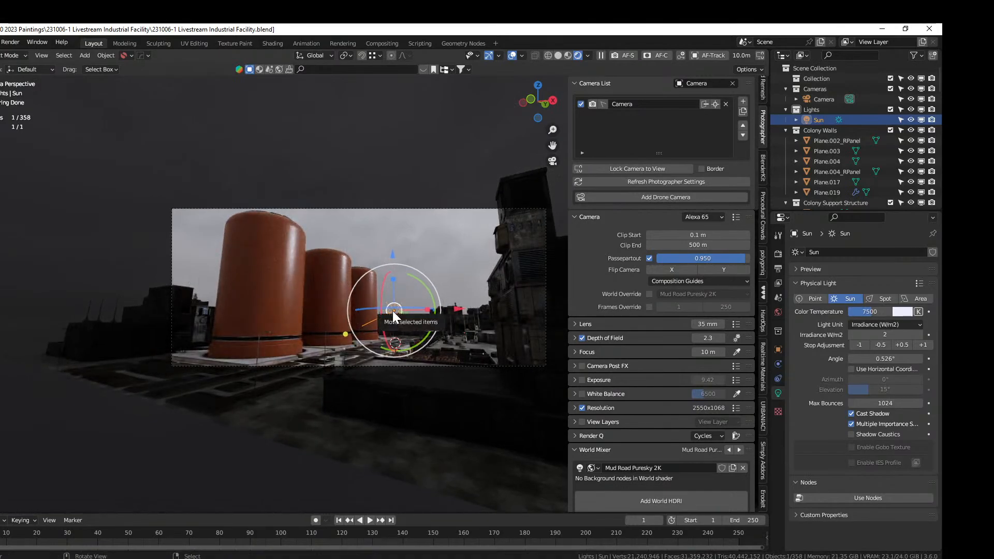
Set the camera's lens focal length to 30 mm and slightly reframe the three tanks beside the container stack
double_click(707, 325)
type("30")
key("Return")
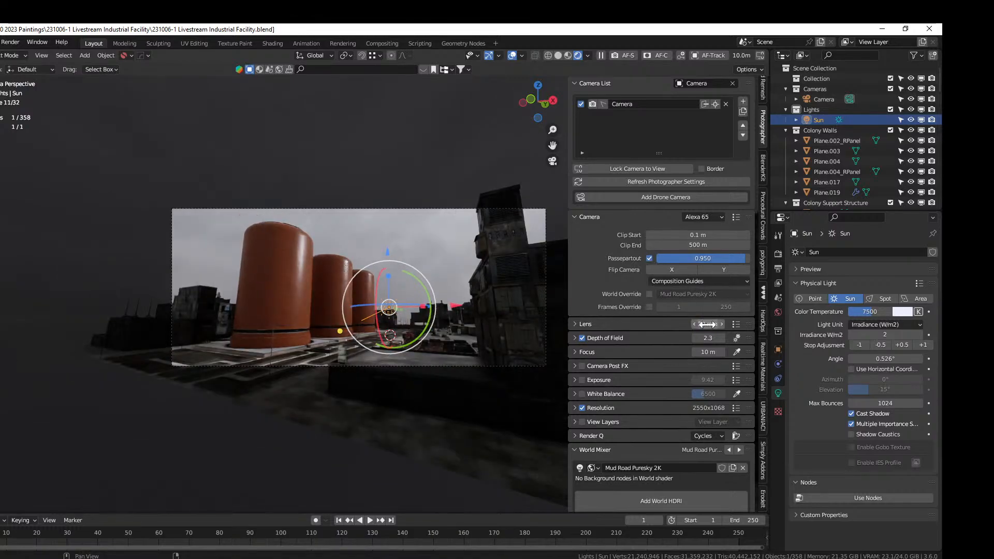
key("shift+grave")
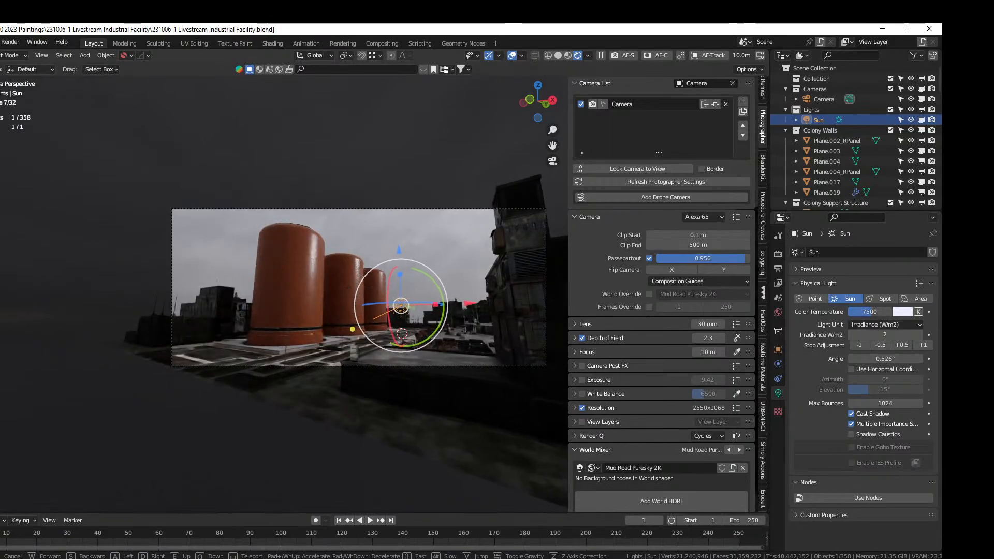
left_click(550, 310)
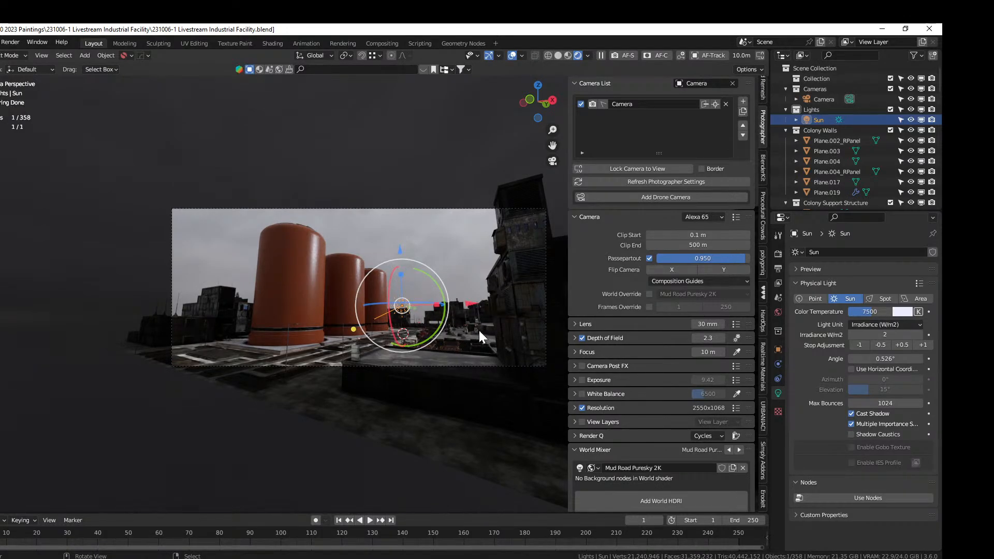
Rotate the sun light 18.7° around the global Z axis and return to the camera view
middle_click_drag(453, 300, 456, 326)
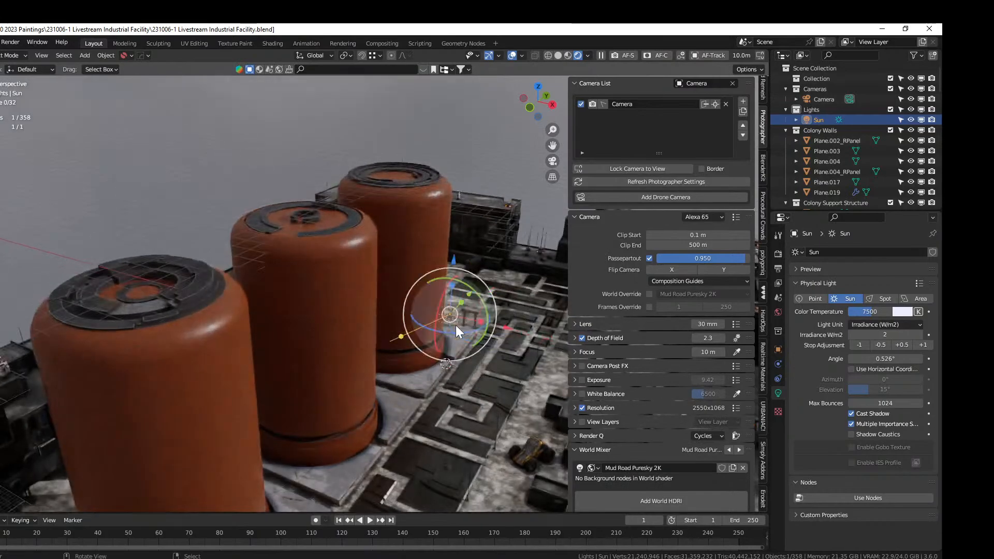
scroll(456, 325, "down", 4)
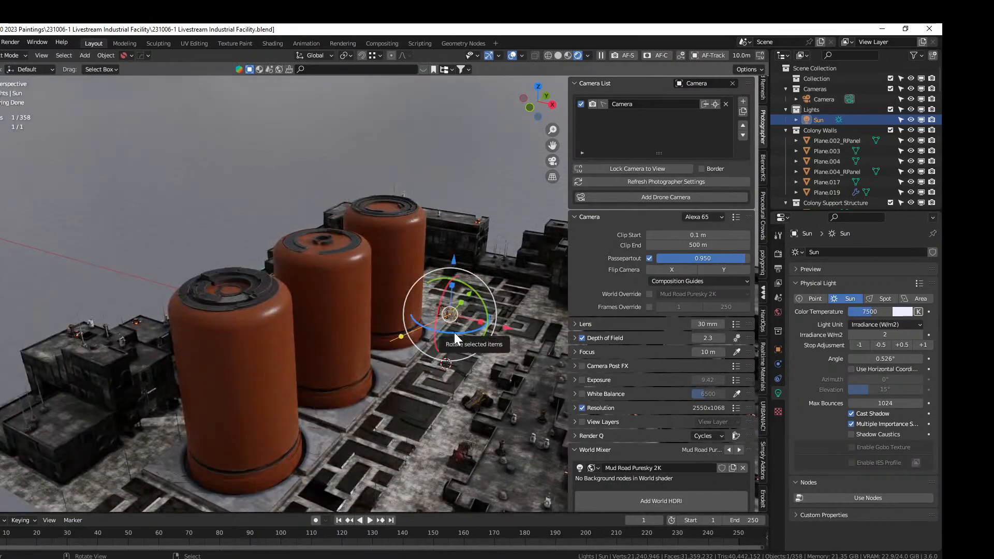
mouse_move(455, 332)
left_mouse_down()
mouse_move(396, 350)
mouse_move(461, 332)
left_mouse_up()
key("KP_0")
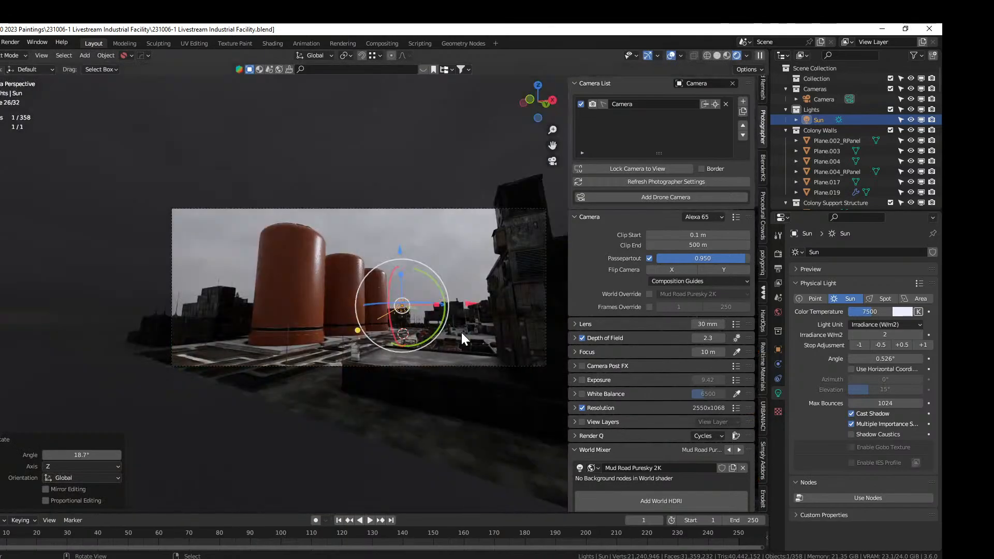
Set the sun's irradiance to 3 W/m2
left_click(883, 335)
type("3")
key("Return")
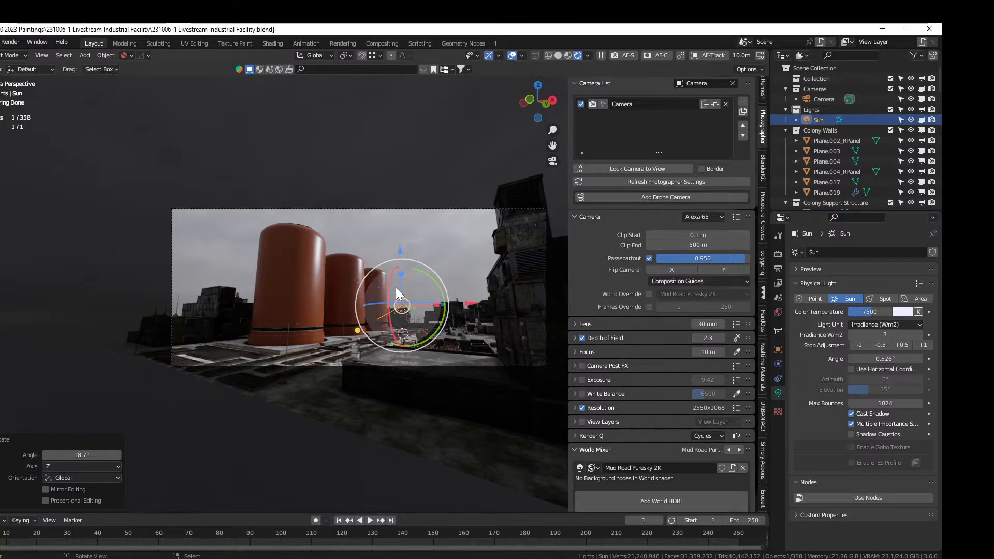
Fly the camera slightly to reframe the three orange tanks with the container stack leaning in at the frame's edge
key("shift+grave")
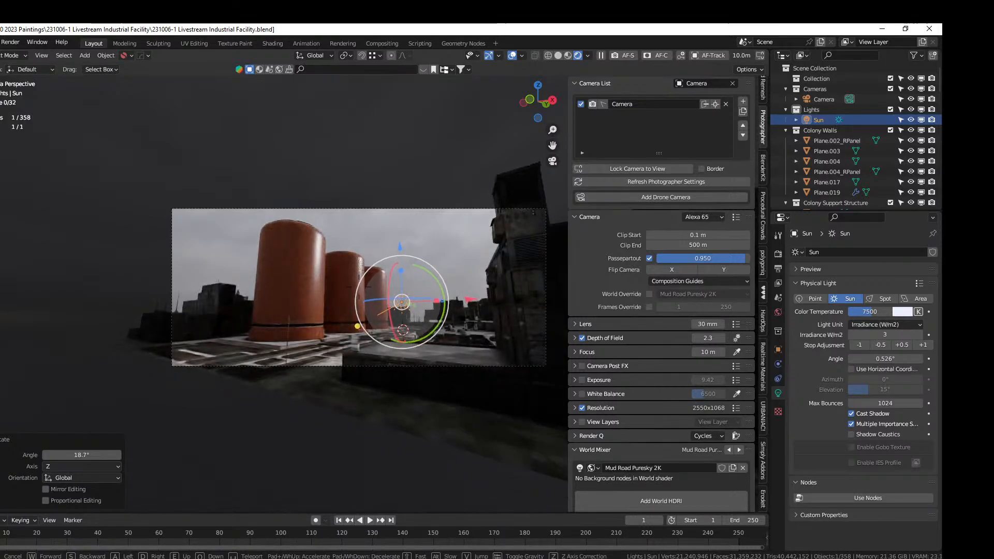
key("q")
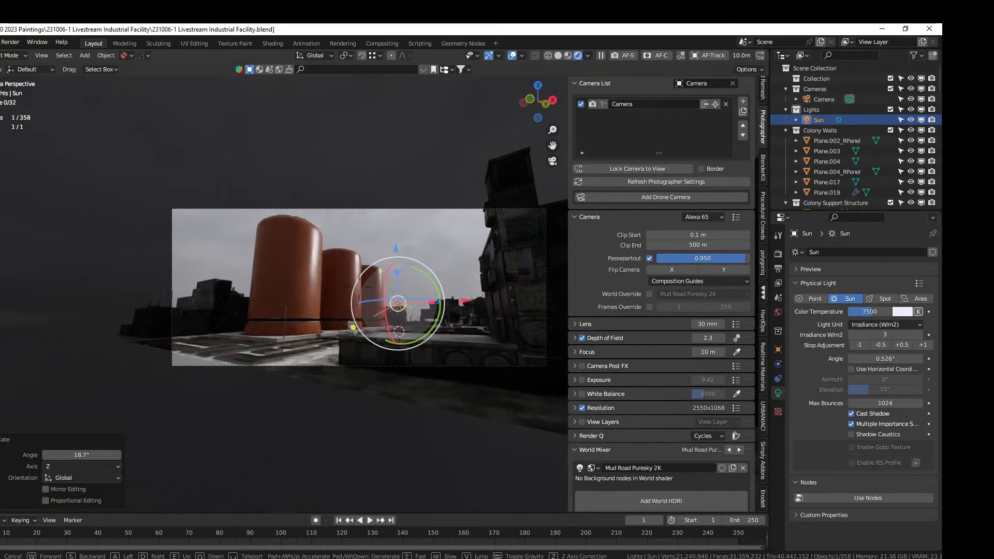
key("w")
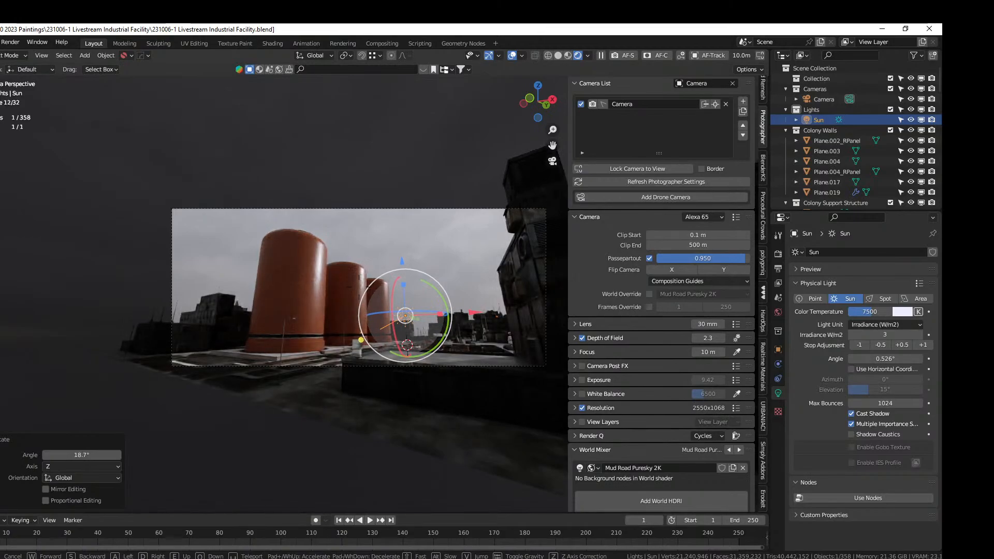
left_click(395, 288)
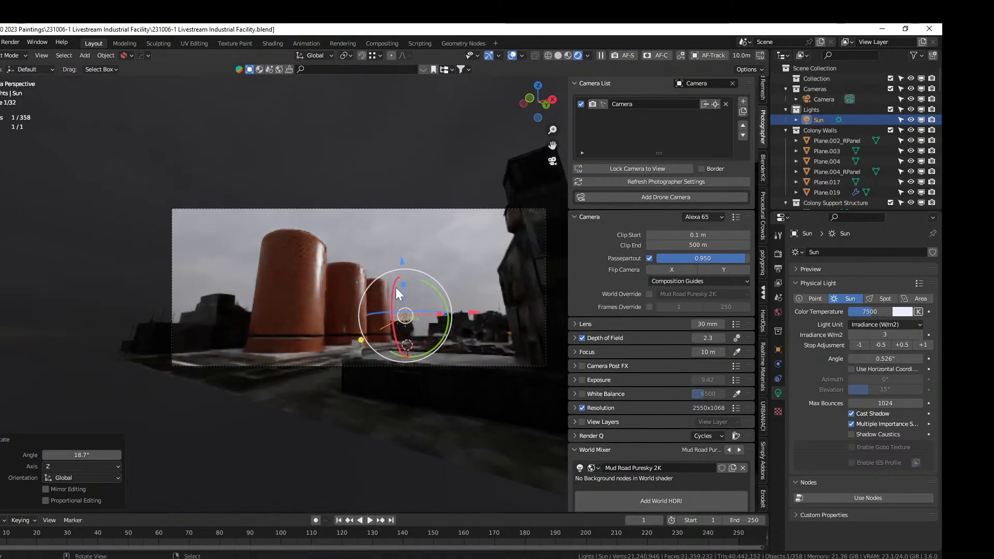
Compare the camera shot in solid and rendered shading to examine the tanks and foreground composition
left_click(558, 56)
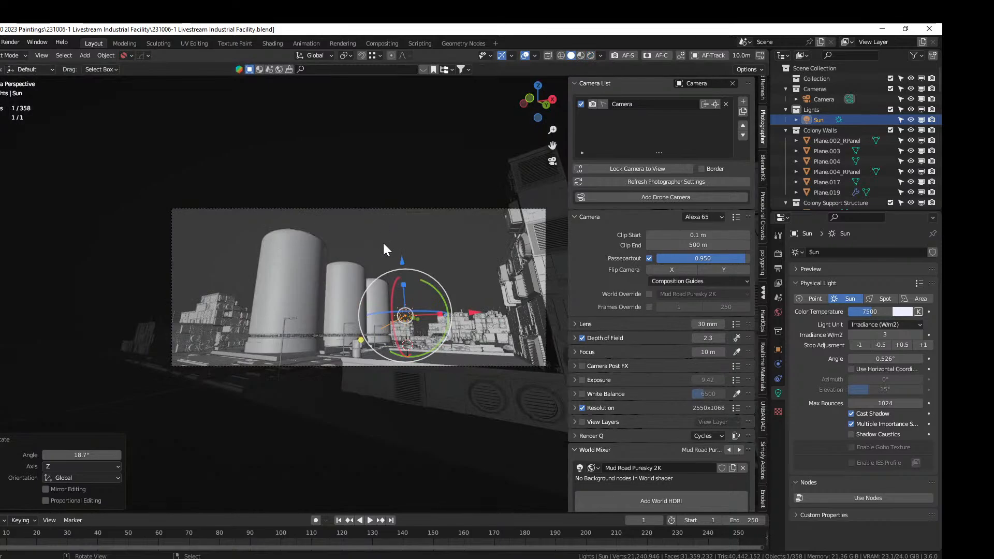
middle_click_drag(372, 325, 322, 328, "shift")
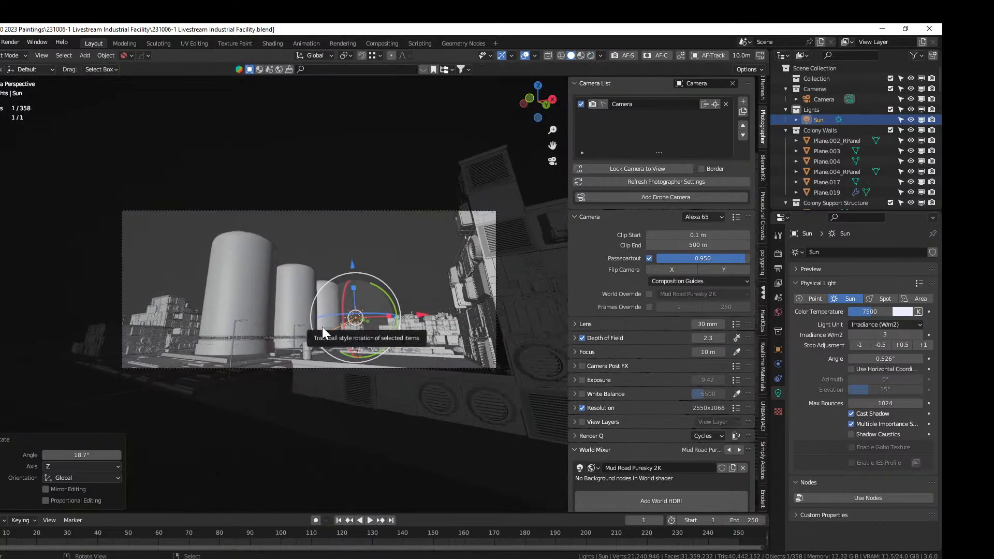
left_click_drag(322, 327, 468, 249)
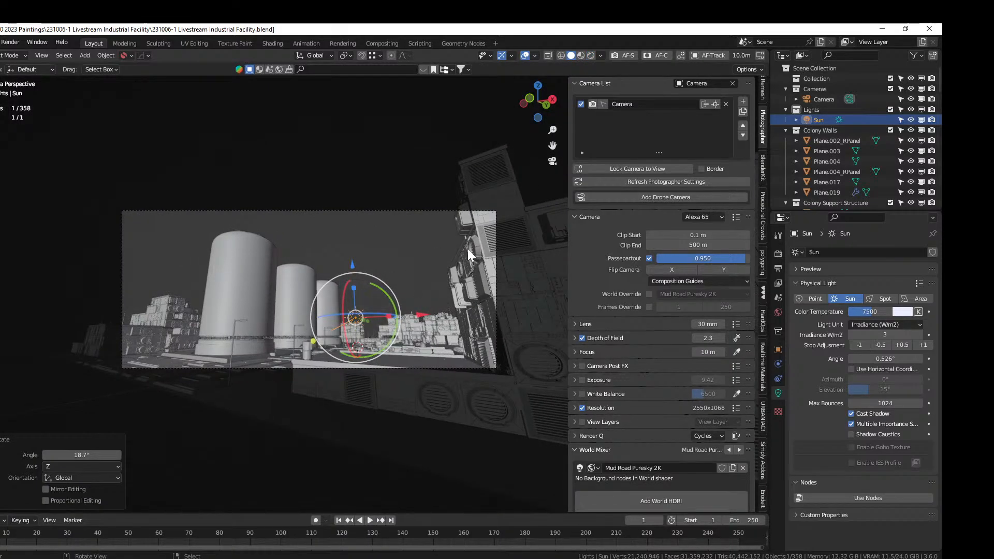
left_click(591, 56)
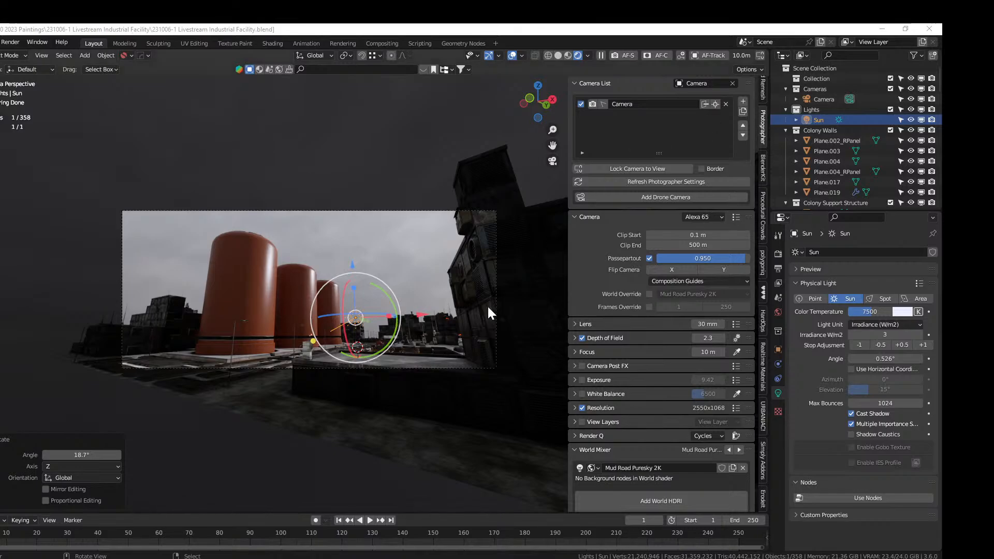
left_click(558, 54)
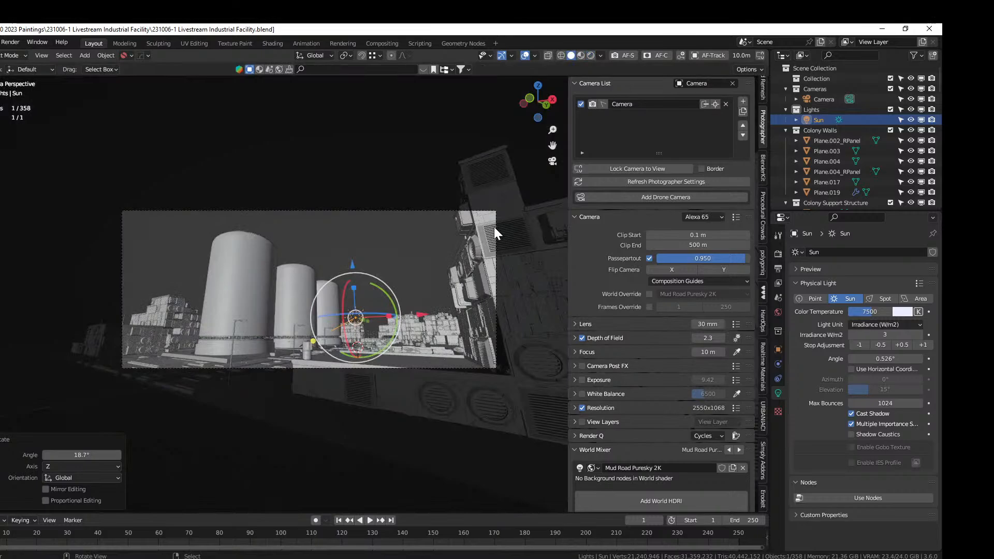
Try placing the Electric_utility_01 asset on the flat roof of the low foreground building and check it through the camera
mouse_move(493, 227)
middle_mouse_down()
mouse_move(512, 276)
mouse_move(485, 284)
mouse_move(380, 152)
mouse_move(394, 186)
middle_mouse_up()
left_click(381, 291)
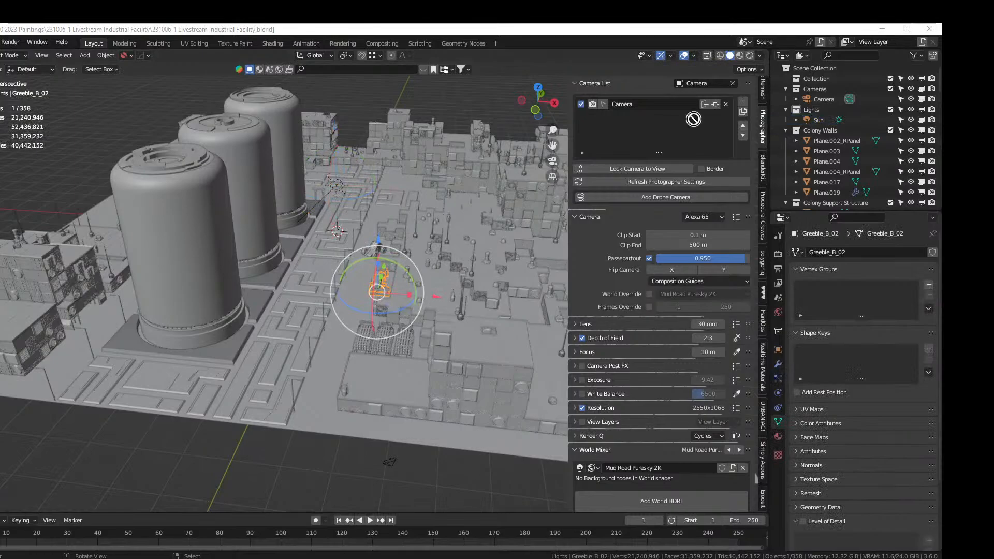
left_click_drag(694, 118, 384, 381)
key("KP_0")
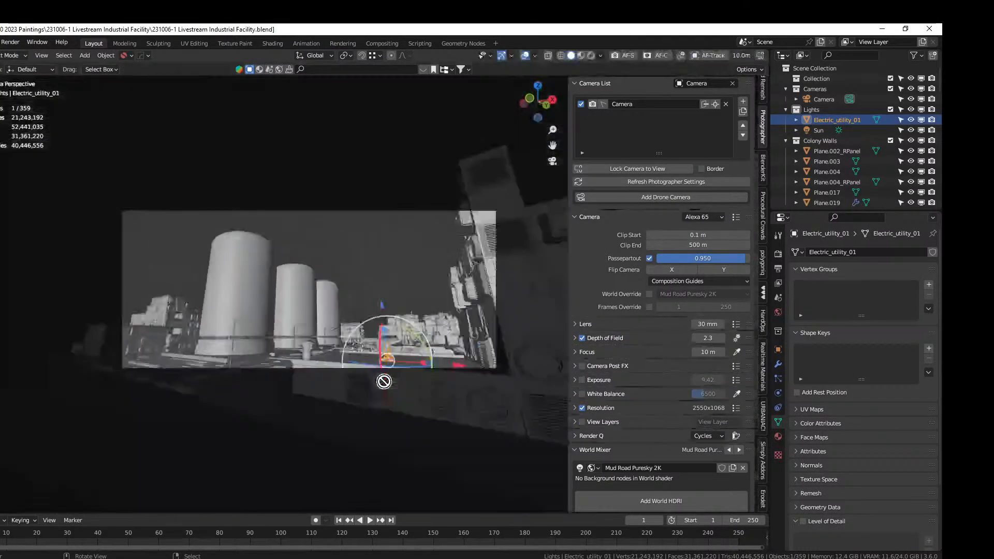
scroll(384, 380, "up", 3)
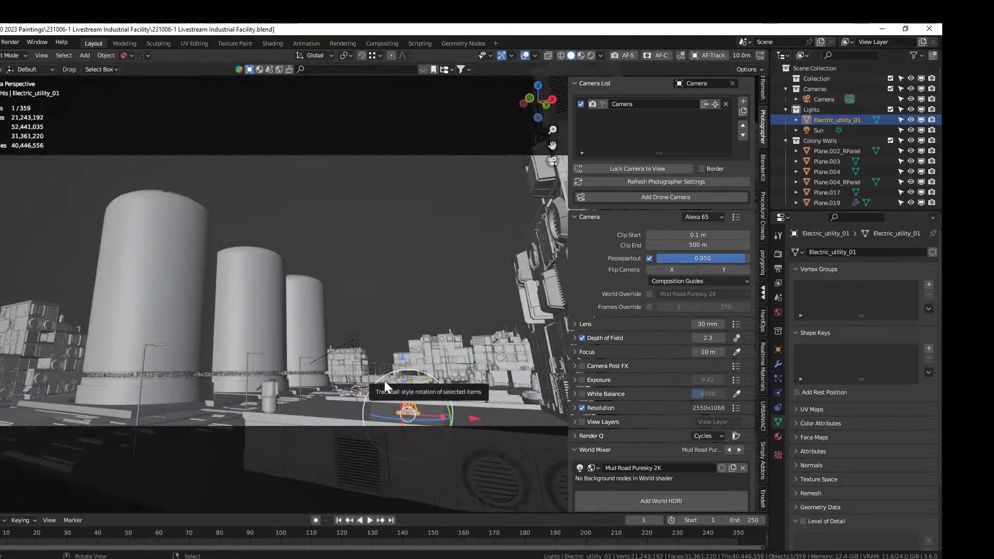
Delete the electric utility asset from the low building's flat roof
middle_click_drag(385, 380, 212, 113)
left_click(280, 324)
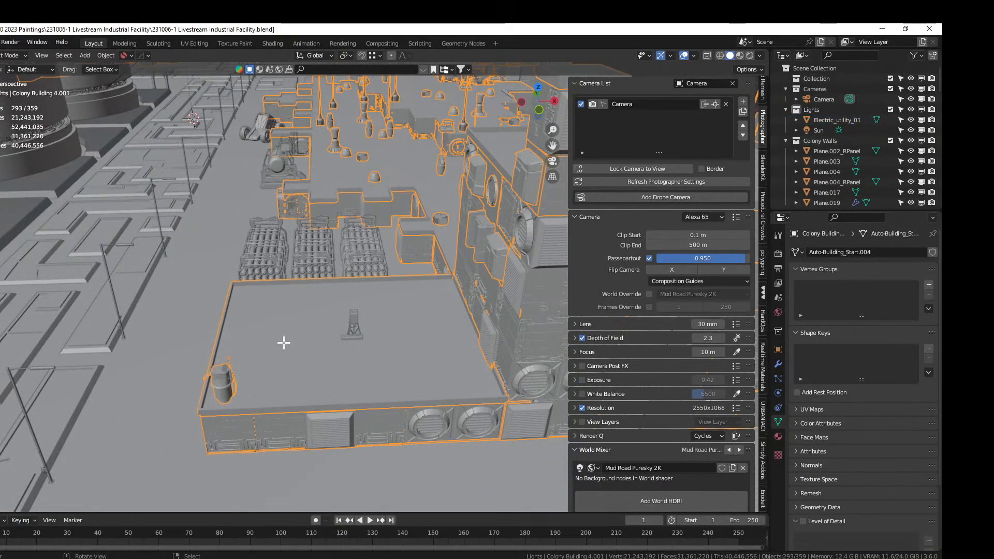
key("Tab")
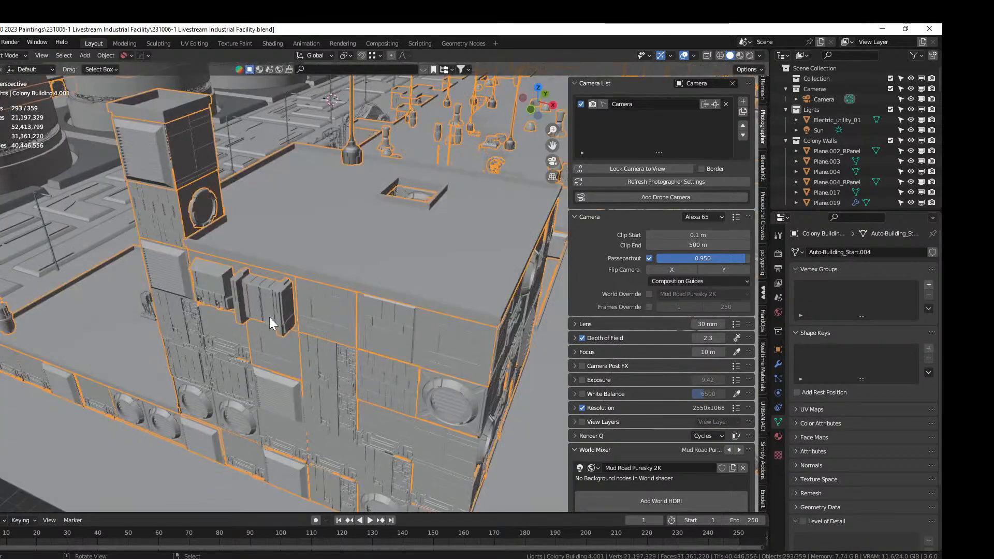
middle_click_drag(269, 317, 291, 326)
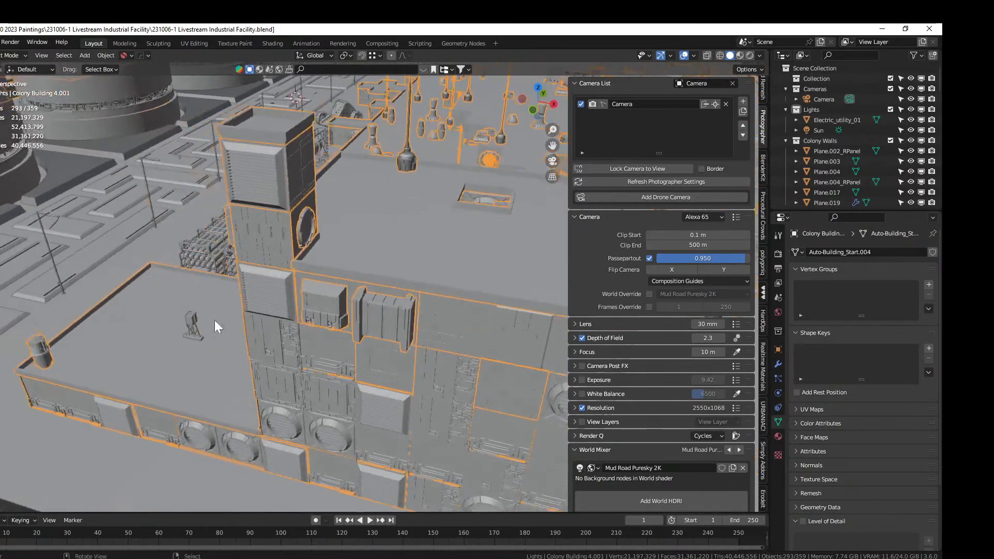
left_click(191, 314)
key("Delete")
Extrude the inner 4-by-4 block of faces on Colony Building 4.001's low roof upward by 4 m
middle_click_drag(190, 317, 260, 352)
left_click(277, 362)
key("Tab")
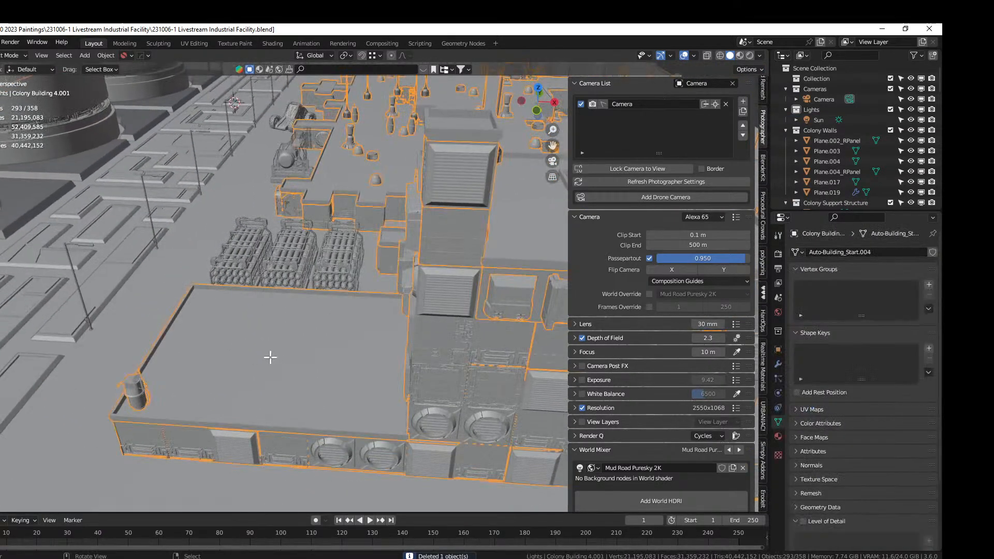
key("c")
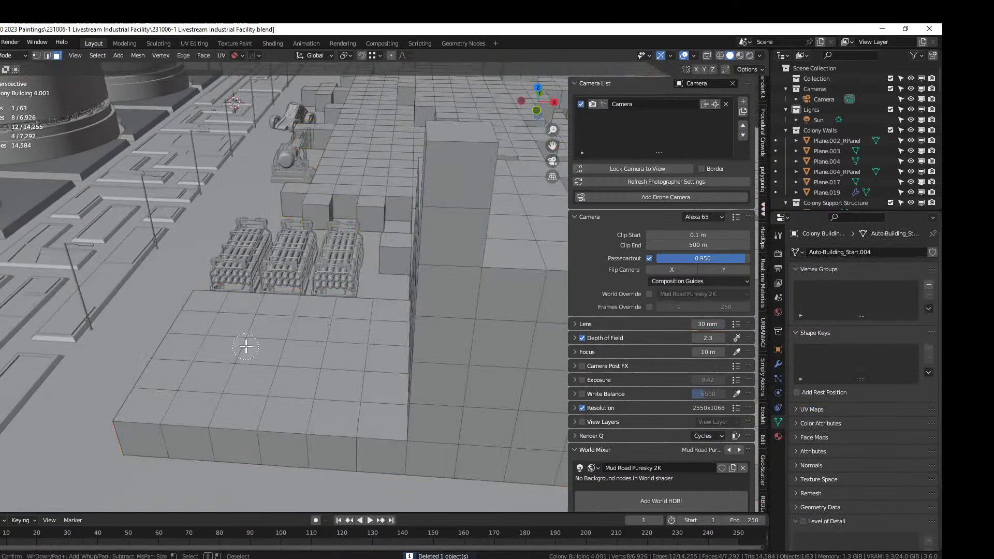
mouse_move(243, 344)
left_mouse_down()
mouse_move(300, 350)
mouse_move(288, 362)
mouse_move(246, 368)
mouse_move(269, 367)
mouse_move(330, 338)
left_mouse_up()
right_click(324, 348)
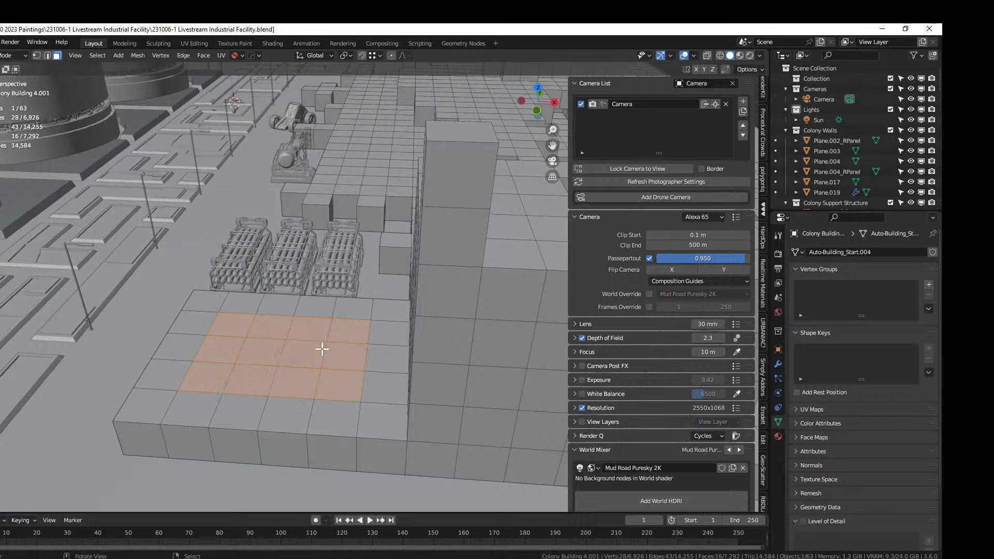
middle_click_drag(295, 372, 321, 365)
key("e")
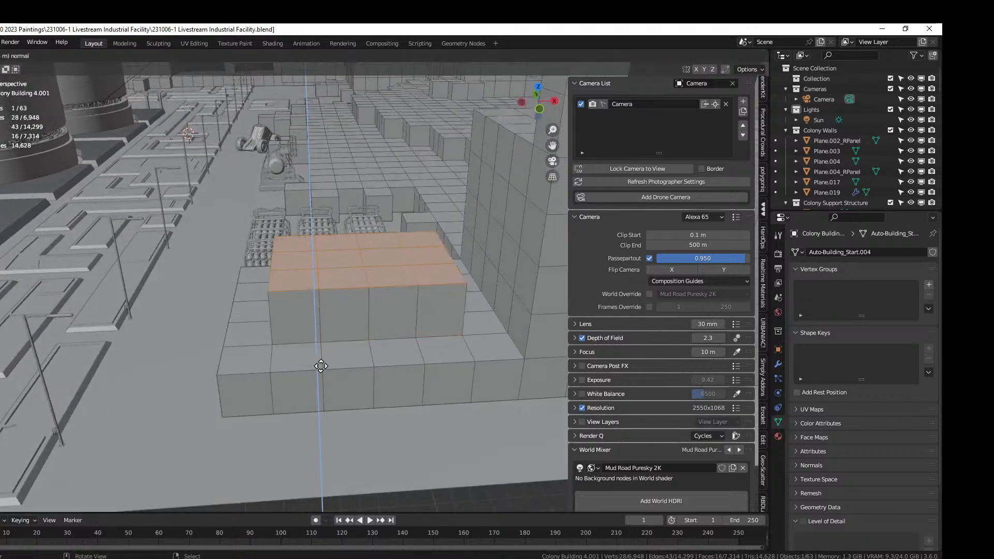
key("Return")
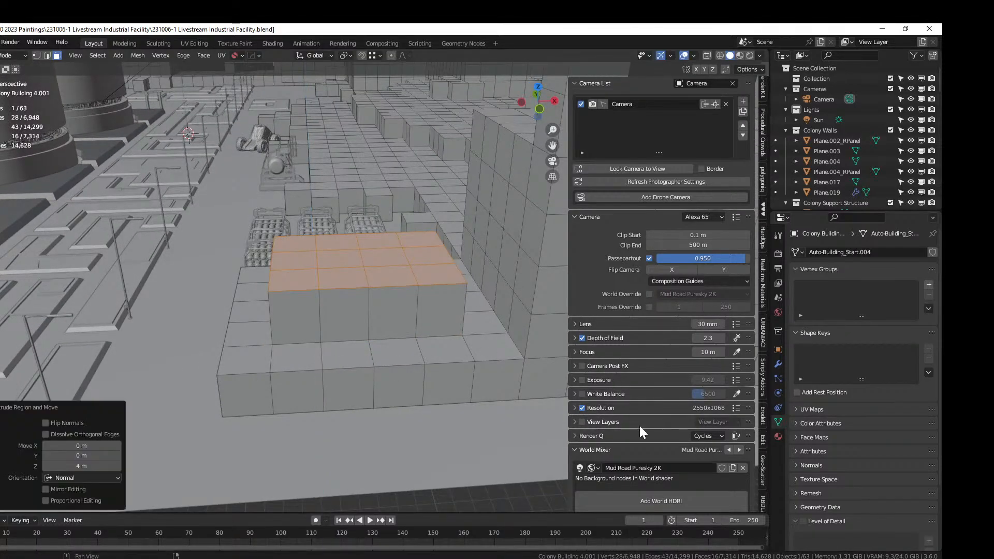
Assign the ID_WallA material to the ring of side faces around the newly extruded roof block
left_click(778, 436)
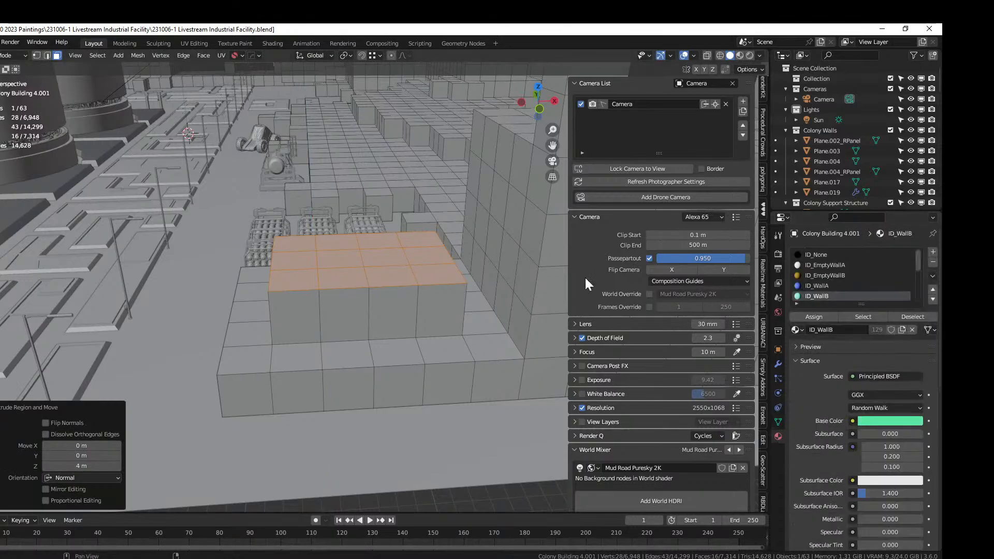
left_click(349, 356)
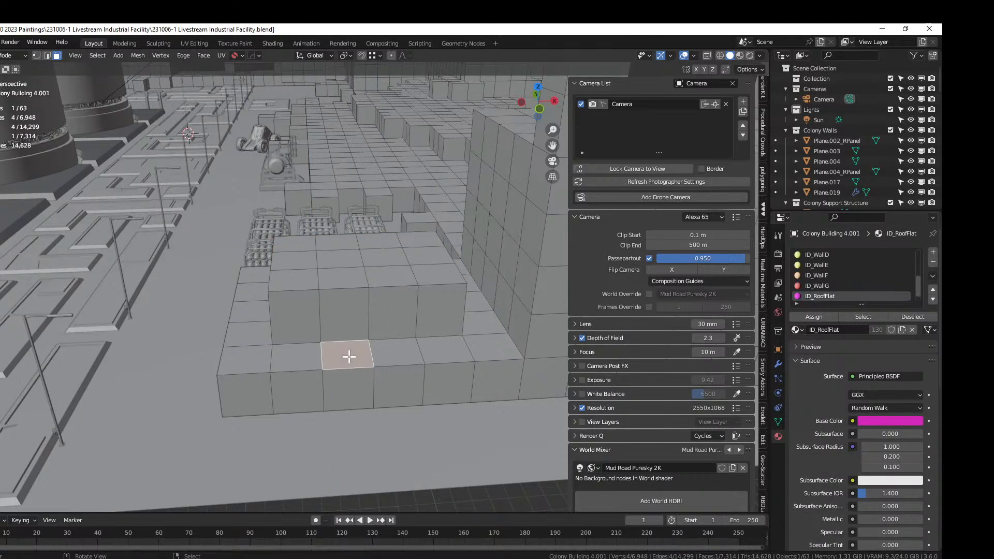
left_click(346, 277)
left_click(294, 261)
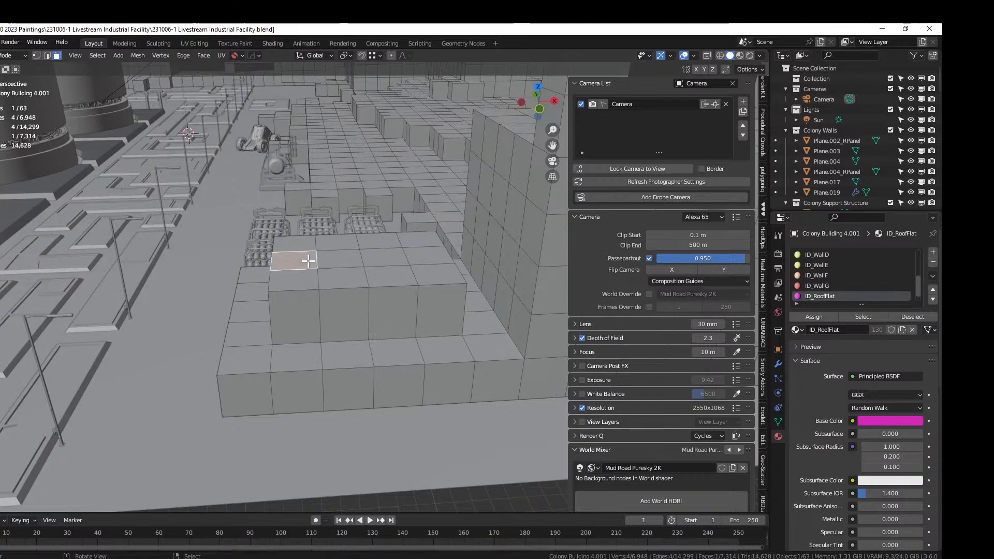
left_click(321, 311)
left_click(318, 311, "alt")
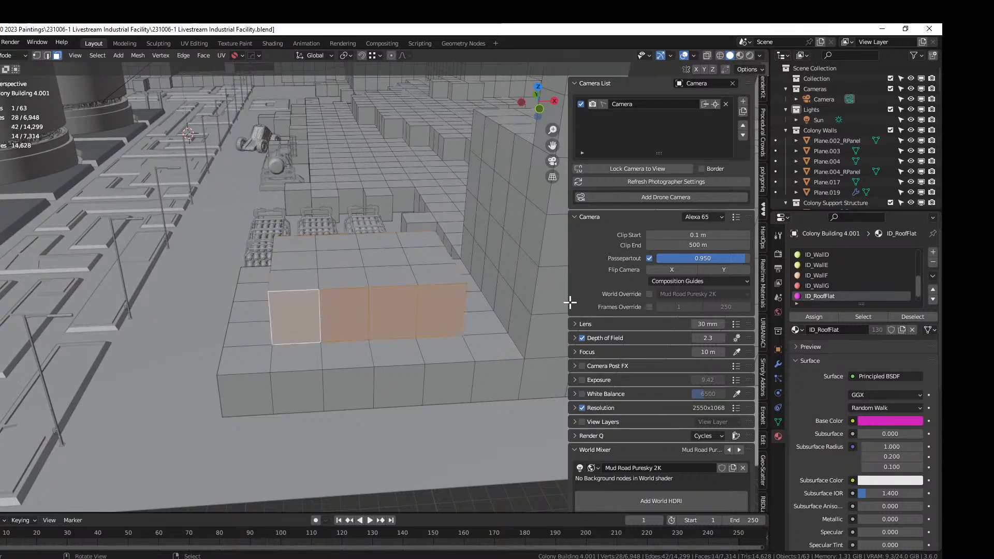
scroll(831, 271, "up", 2)
scroll(831, 271, "up", 2)
left_click(821, 265)
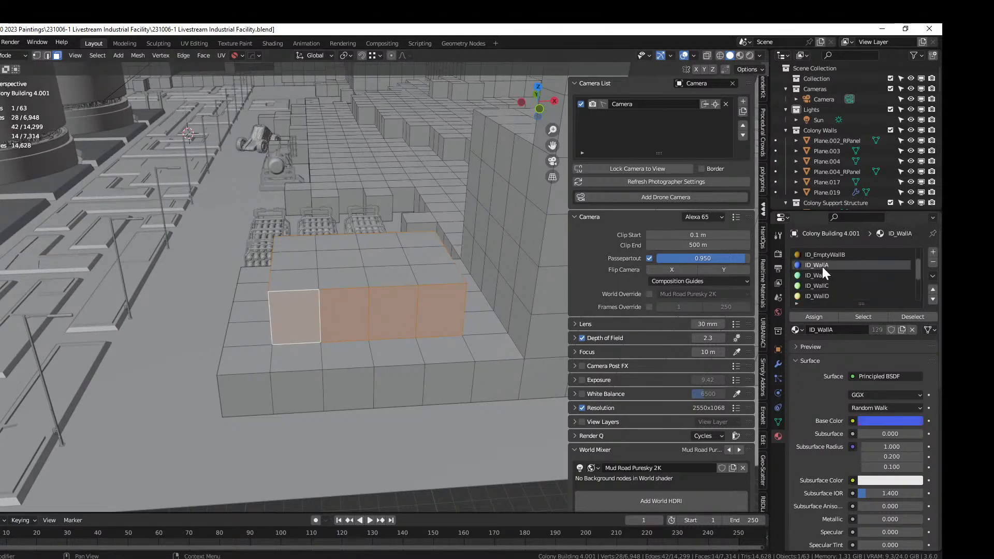
left_click(815, 317)
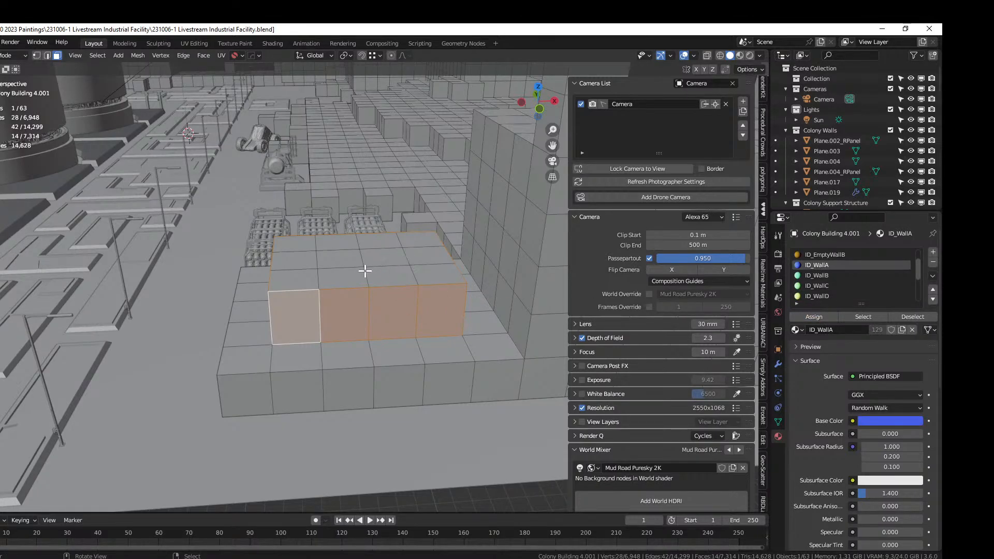
Leave mesh editing in the camera view, deselect everything, and save the file
middle_click_drag(395, 261, 335, 269)
key("KP_0")
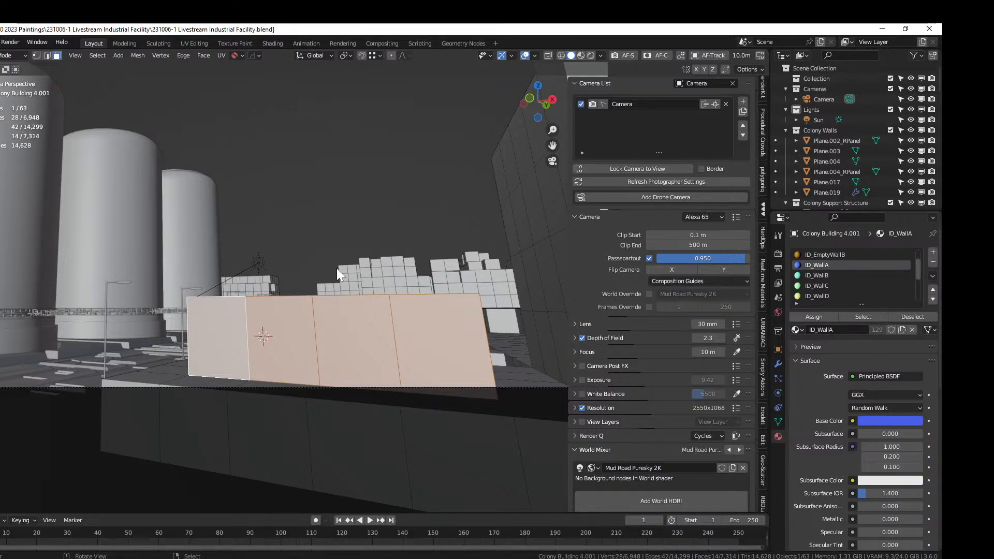
key("Tab")
left_click(321, 190)
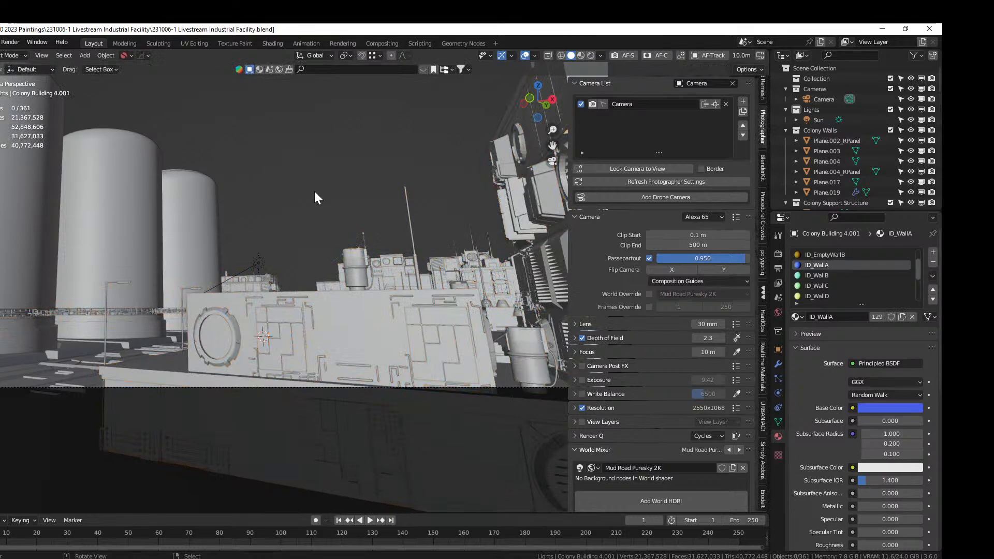
scroll(279, 201, "down", 5)
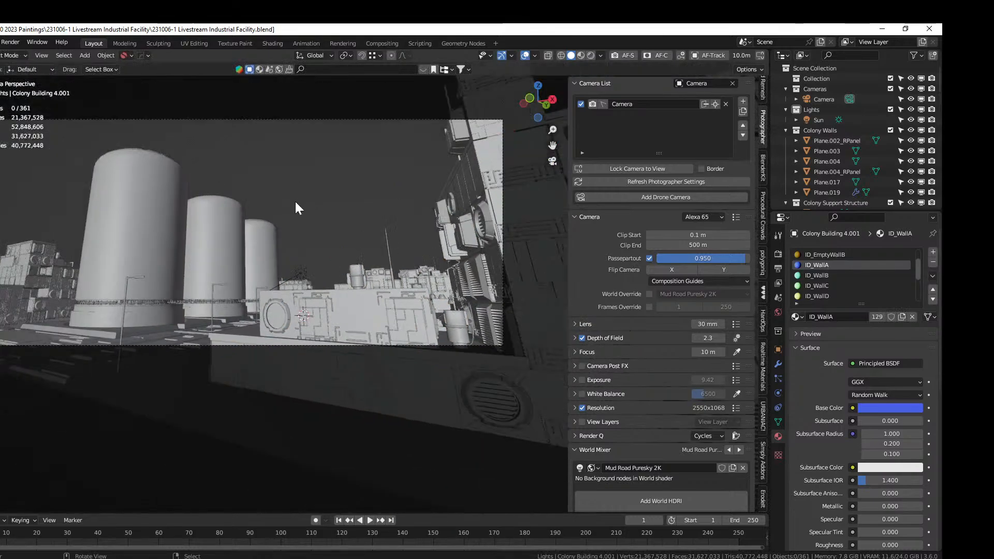
key("ctrl+s")
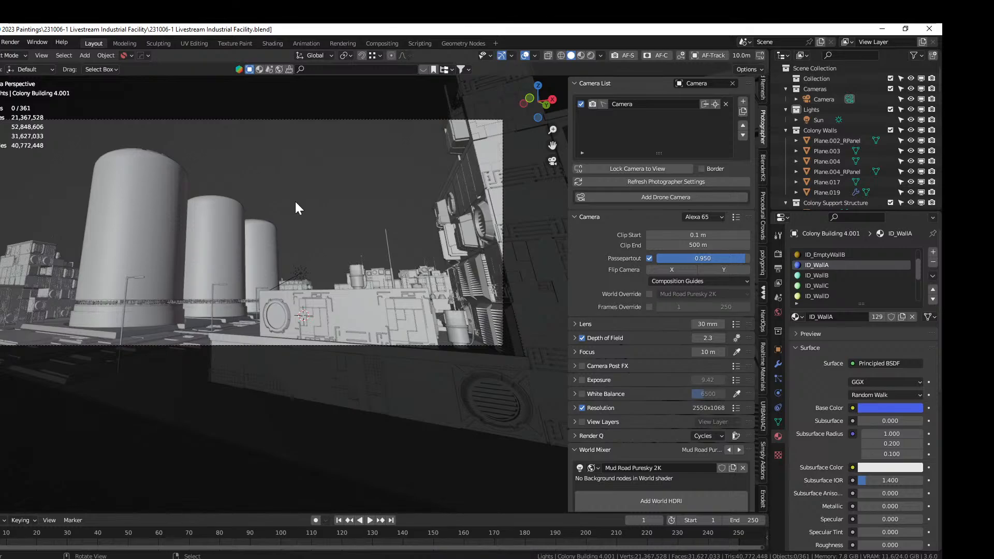
Examine the facility from outside the camera and preview the raised roof block and tanks in rendered shading
middle_click_drag(296, 336, 356, 371)
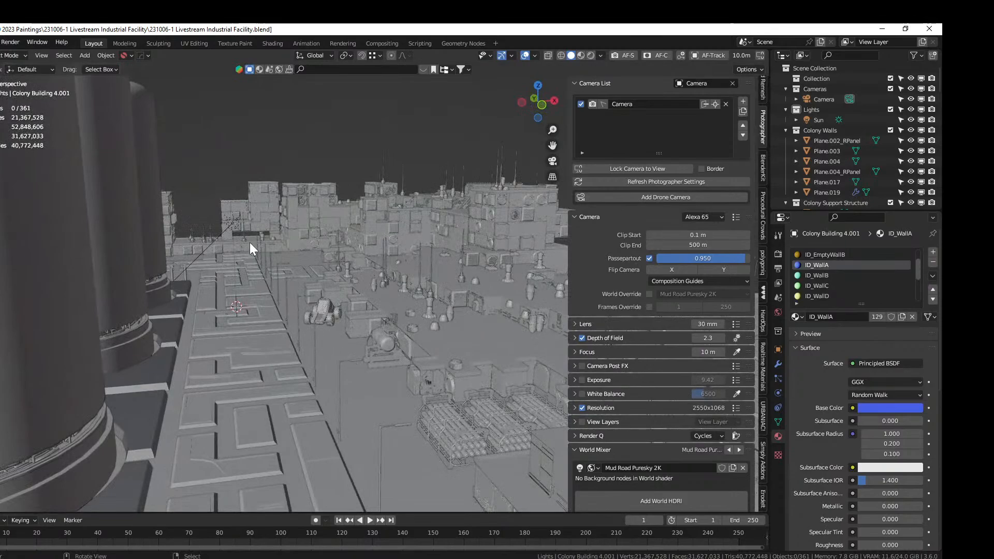
middle_click_drag(249, 242, 340, 358)
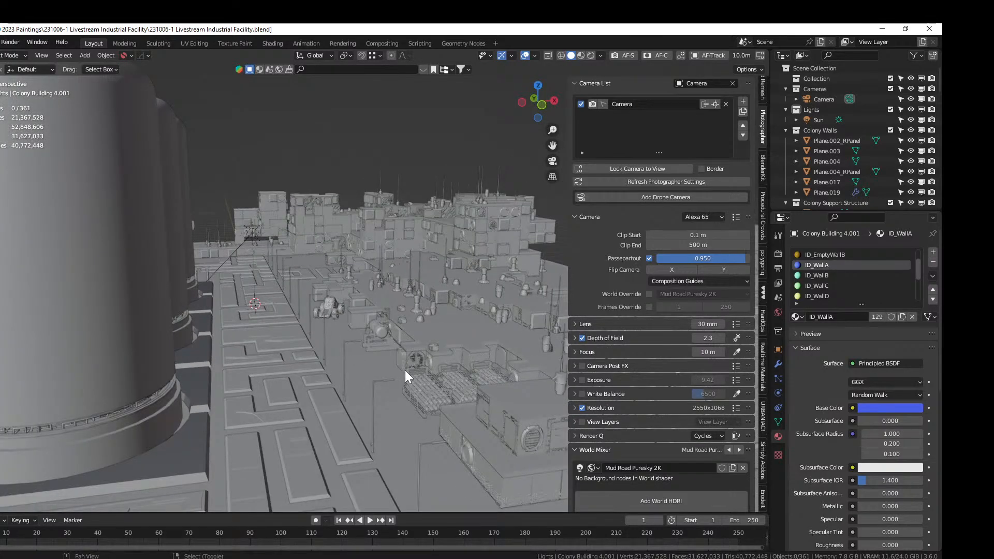
middle_click_drag(404, 370, 395, 348)
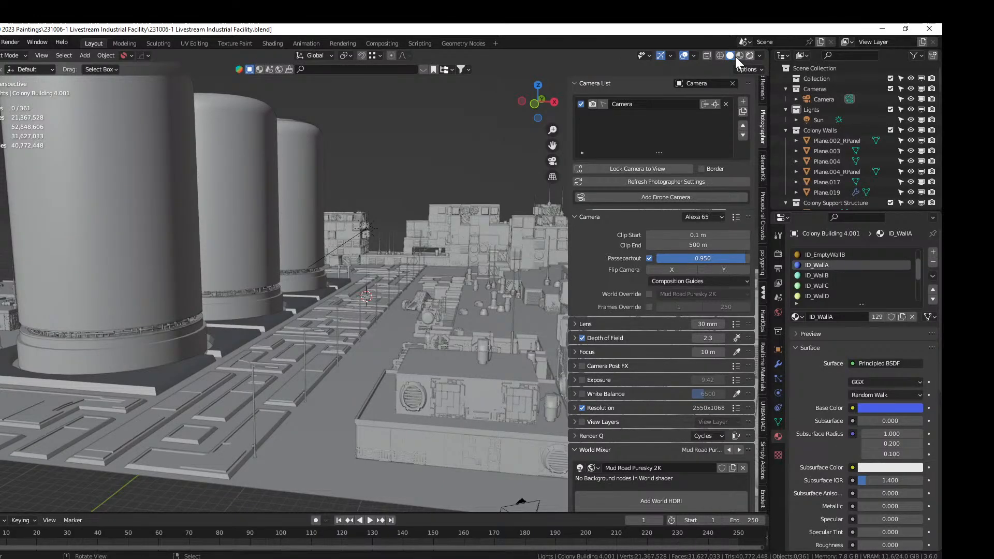
left_click(735, 57)
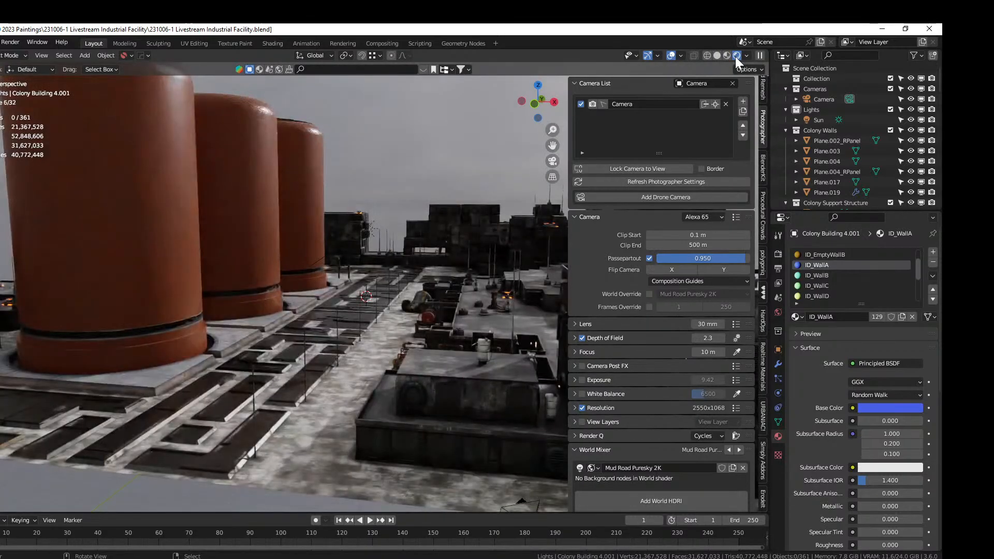
key("KP_0")
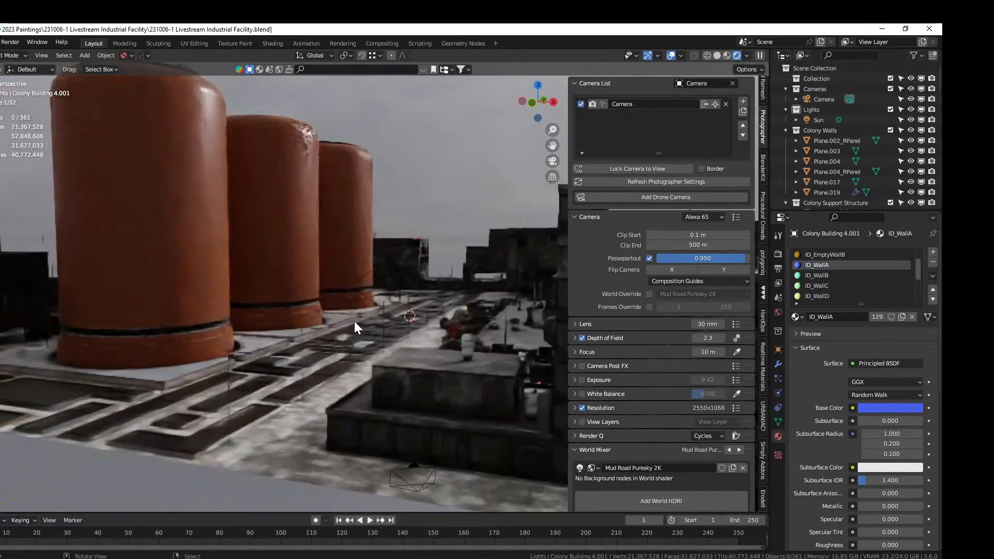
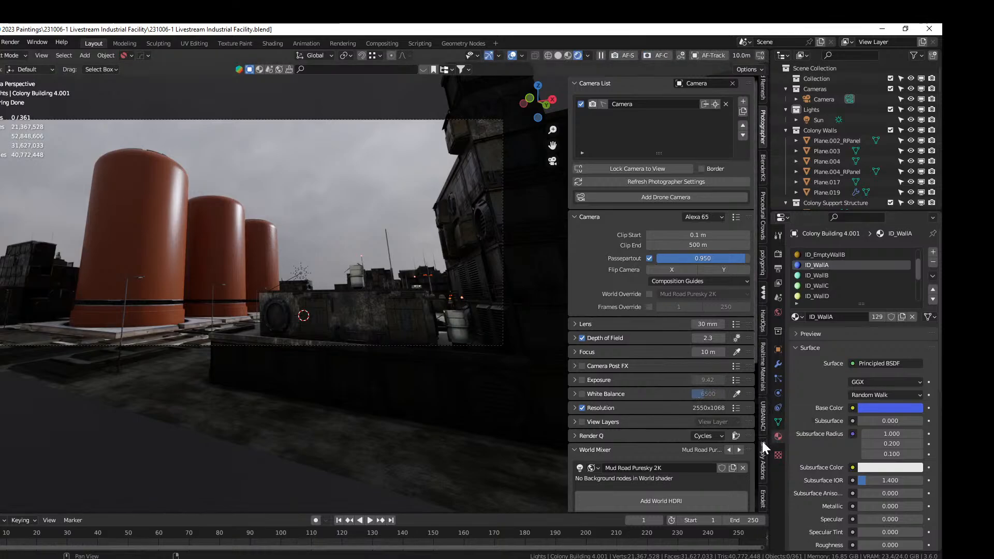
Start importing a background with HDRi Maker and open the E:\HDRI Images folder
scroll(762, 440, "down", 10)
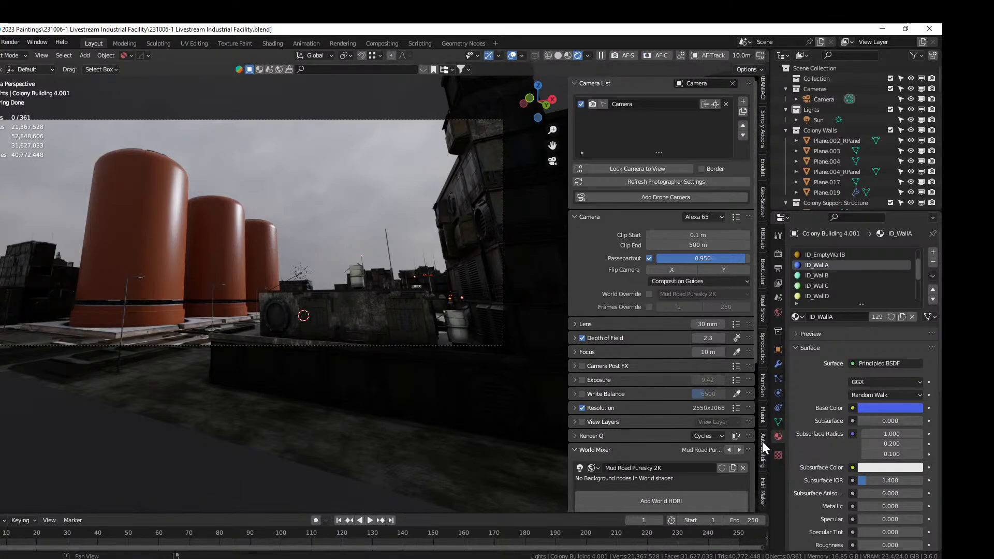
left_click(763, 490)
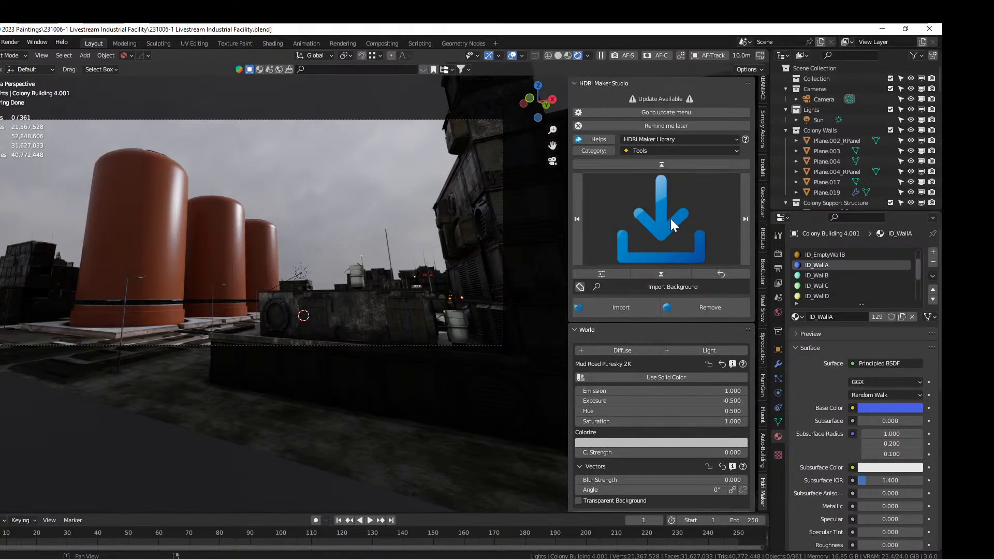
left_click(620, 309)
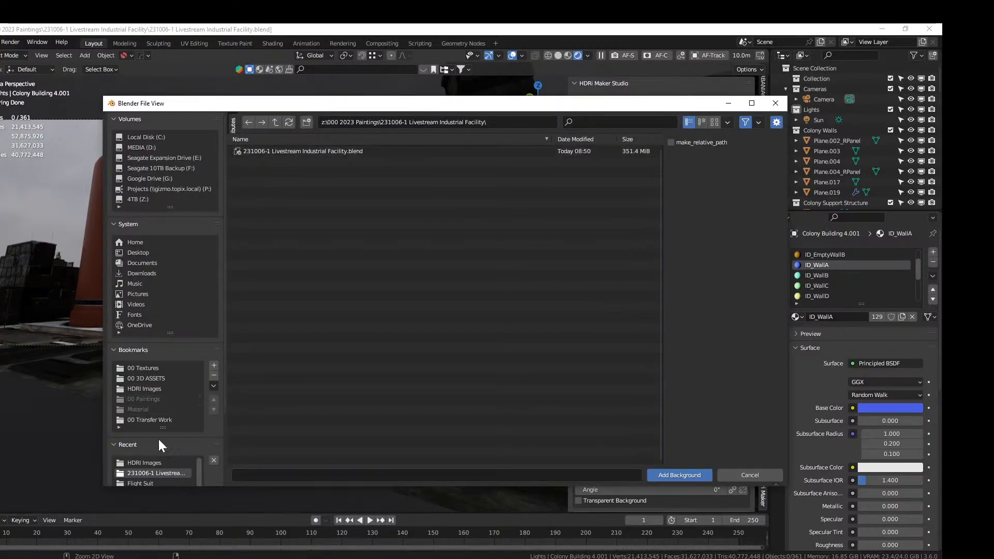
left_click(154, 464)
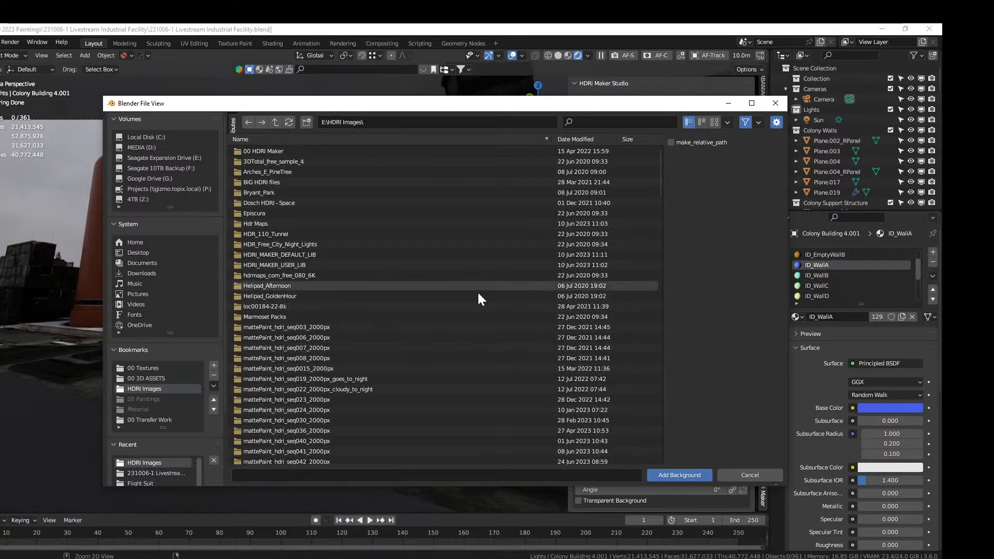
Filter the folder for "sky", show thumbnails, and add kloppenheim_07_puresky_2k.exr as the world background
left_click(621, 123)
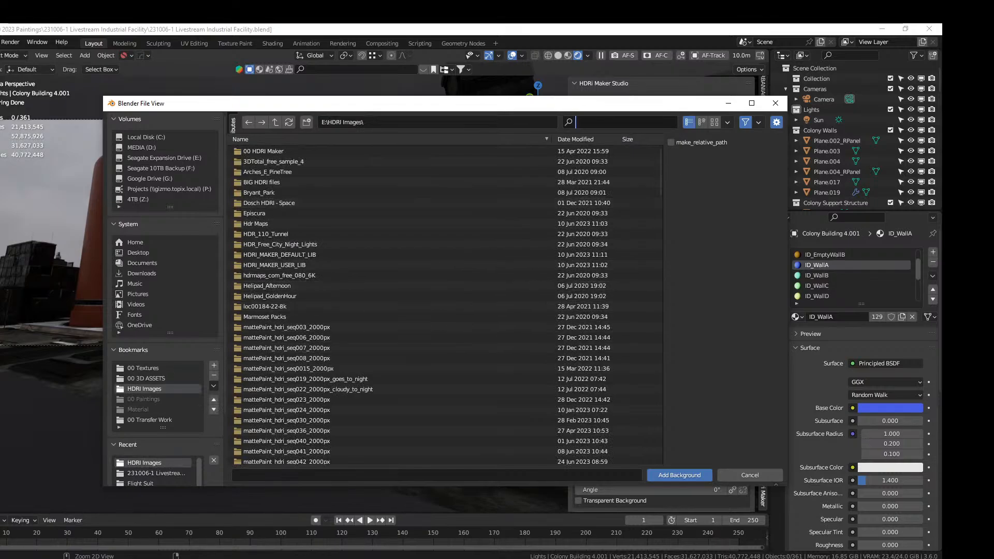
type("sky")
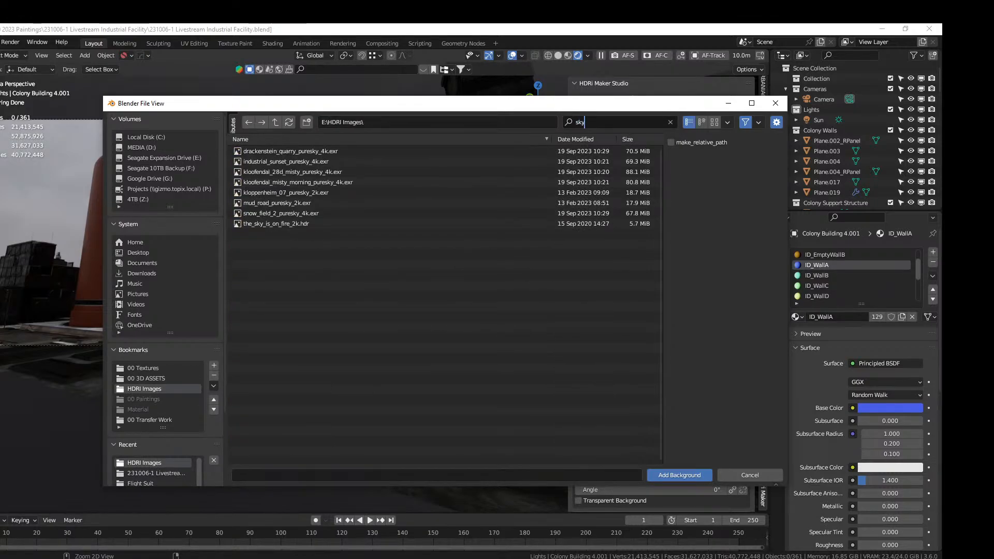
left_click(713, 123)
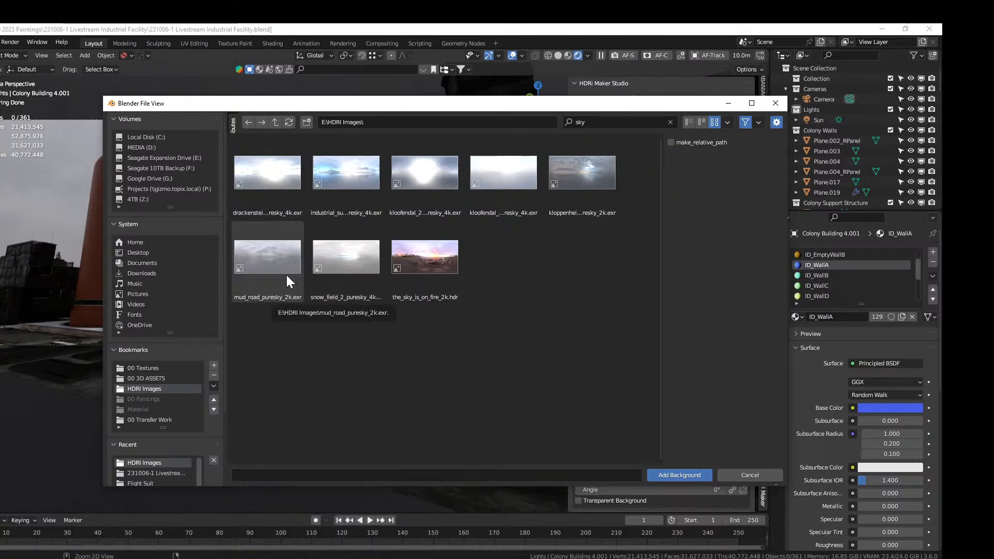
left_click(592, 179)
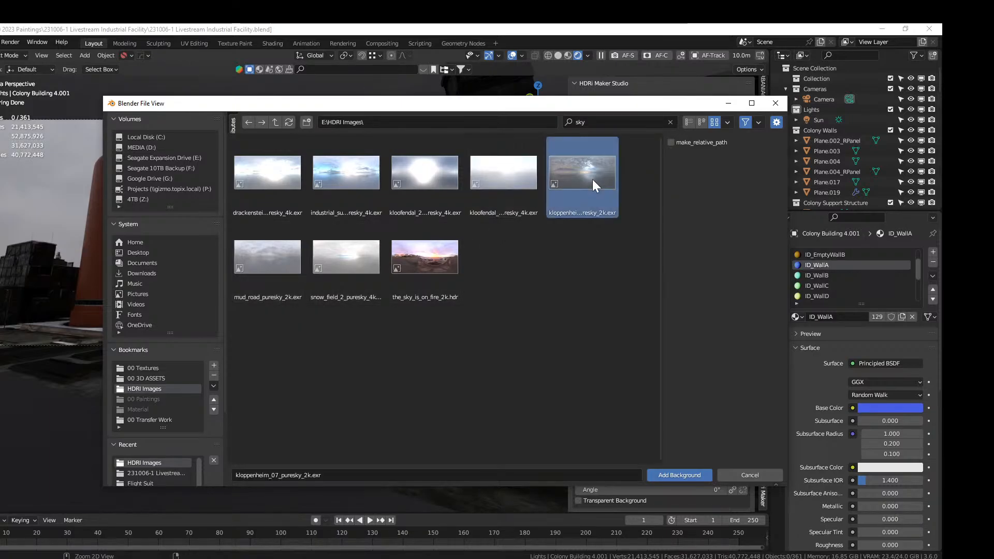
left_click(684, 475)
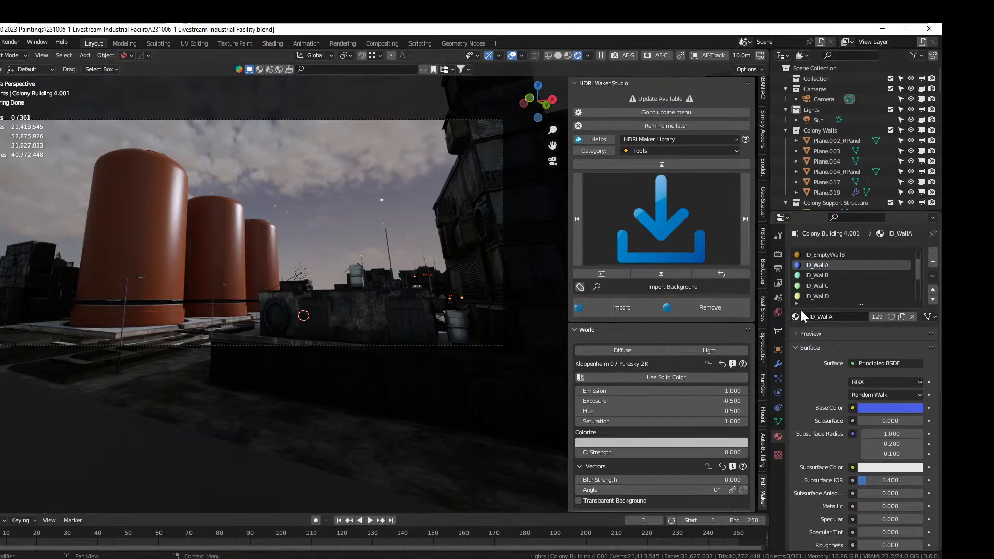
Try an irradiance of 5 W/m2 on the Sun light, and set it back to 3
left_click(826, 119)
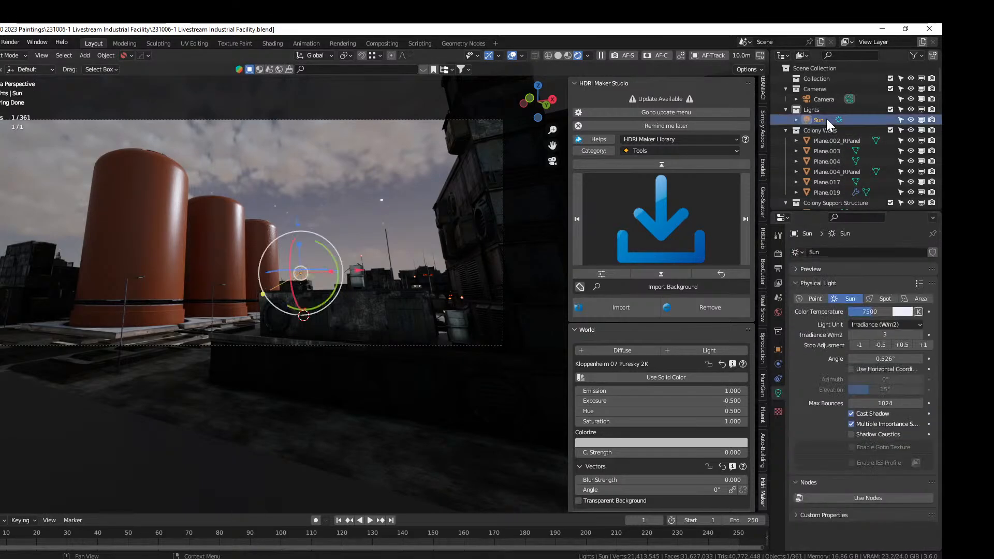
left_click(909, 334)
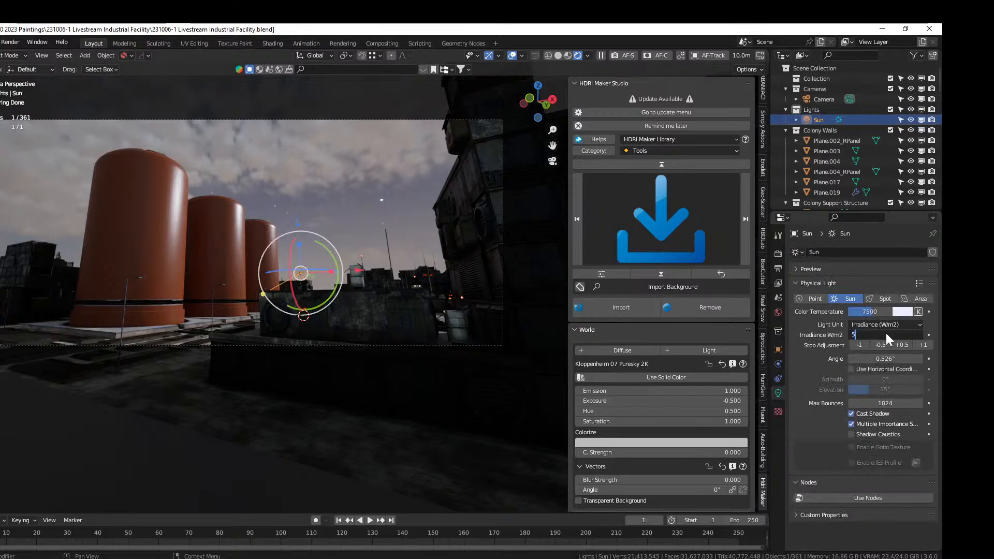
key("Return")
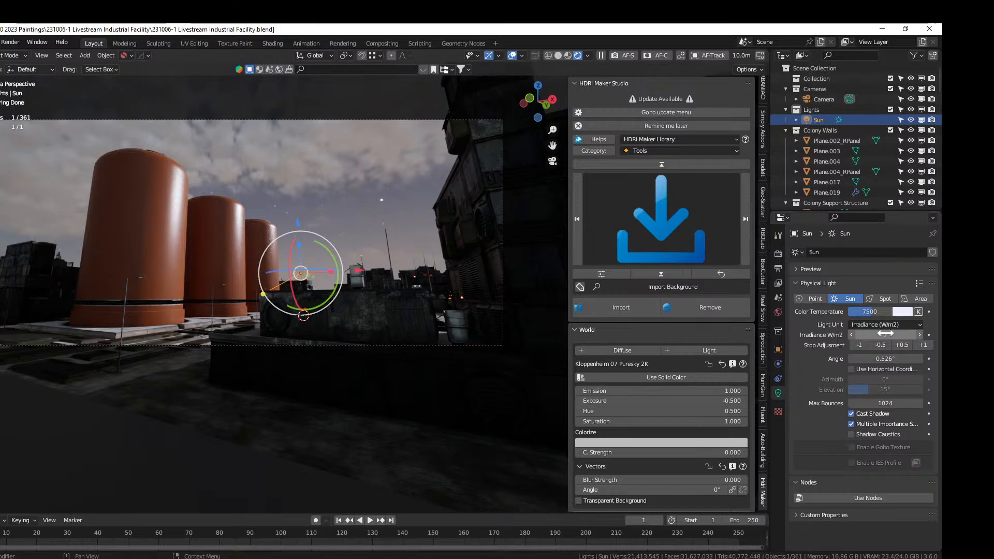
double_click(885, 333)
type("3")
key("Return")
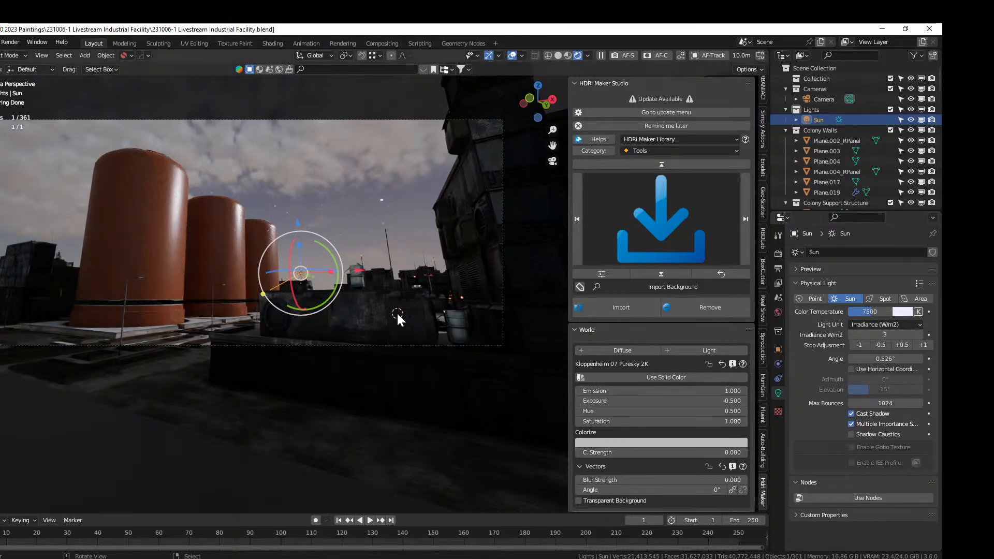
Add an area light at the 3D cursor inside the Lights collection
middle_click_drag(395, 312, 297, 382)
scroll(427, 382, "down", 6)
scroll(310, 384, "up", 2)
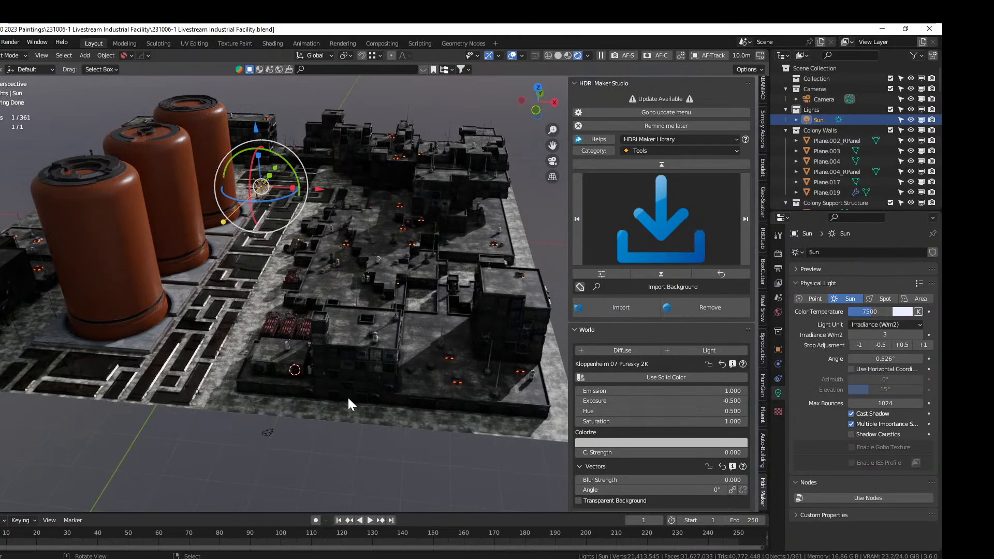
left_click(822, 111)
key("shift+a")
mouse_move(313, 376)
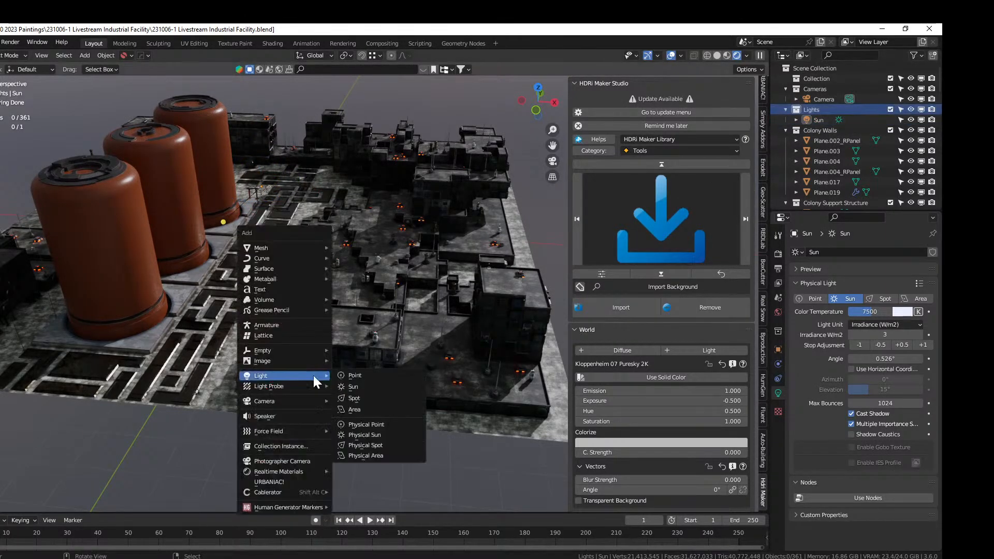
left_click(380, 409)
Raise the area light about 22 m and shift it about -17 m along Y, out in front of the foreground buildings
middle_click_drag(378, 408, 402, 396)
key("g")
key("z")
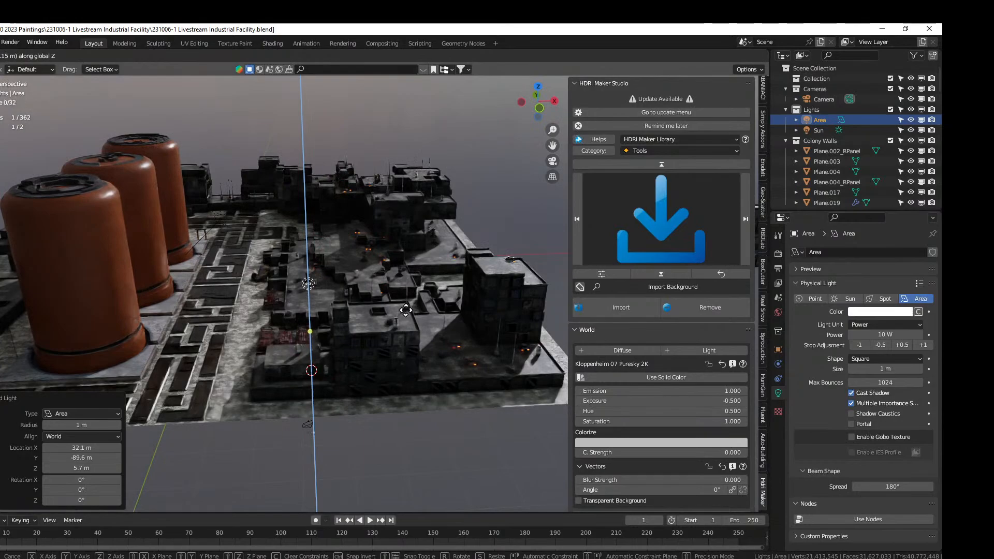
left_click(399, 312)
middle_click_drag(401, 318, 341, 299)
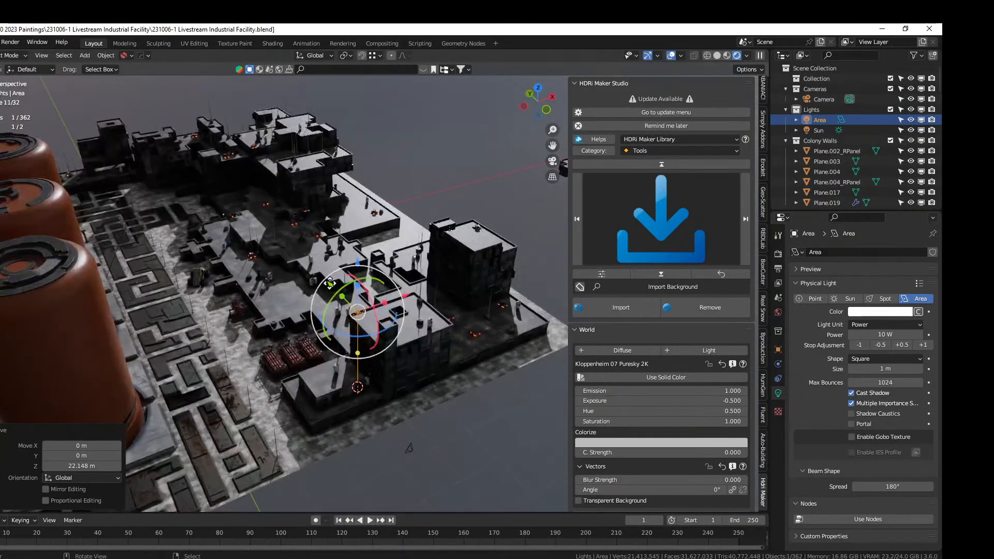
left_click_drag(330, 282, 372, 327)
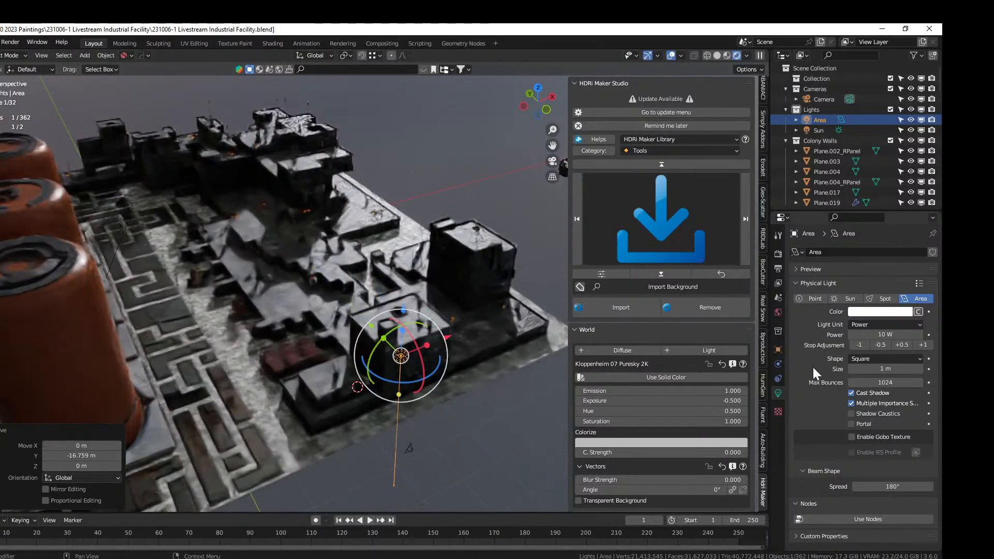
Set the area light's size to 5 m and tilt it toward the foreground building, turning it 23.8° about Z
left_click(889, 367)
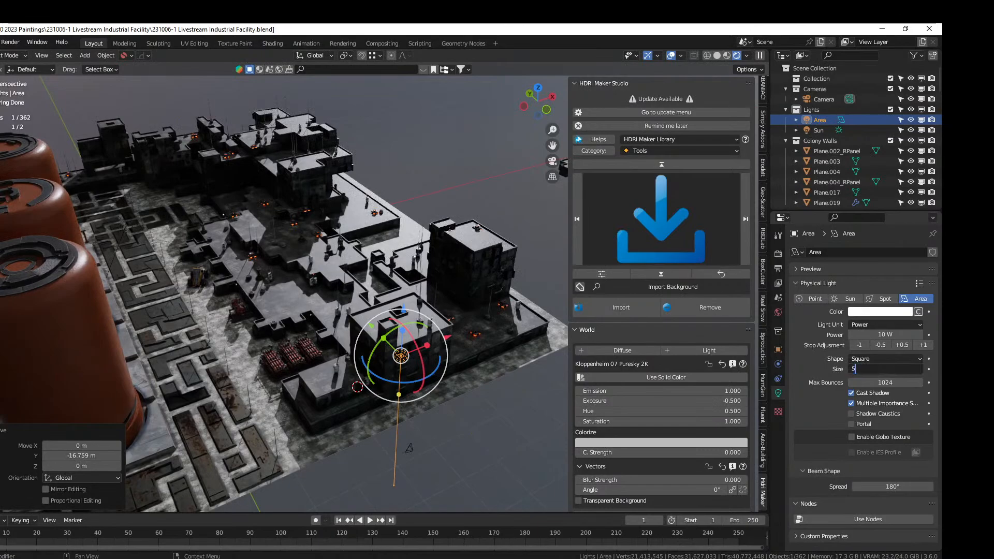
type("5")
key("Return")
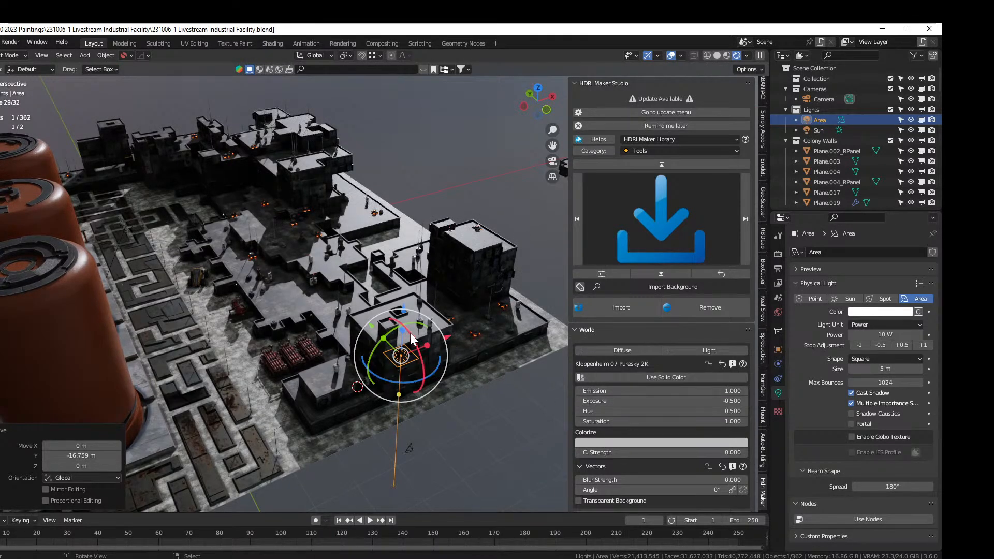
left_click_drag(411, 339, 417, 379)
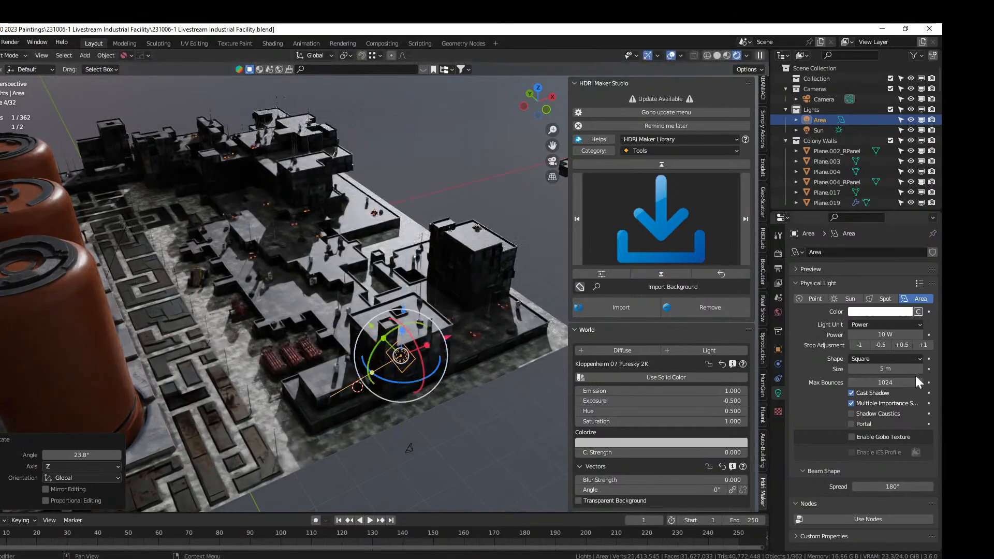
Set the area light's power to 5000 W
left_click(885, 334)
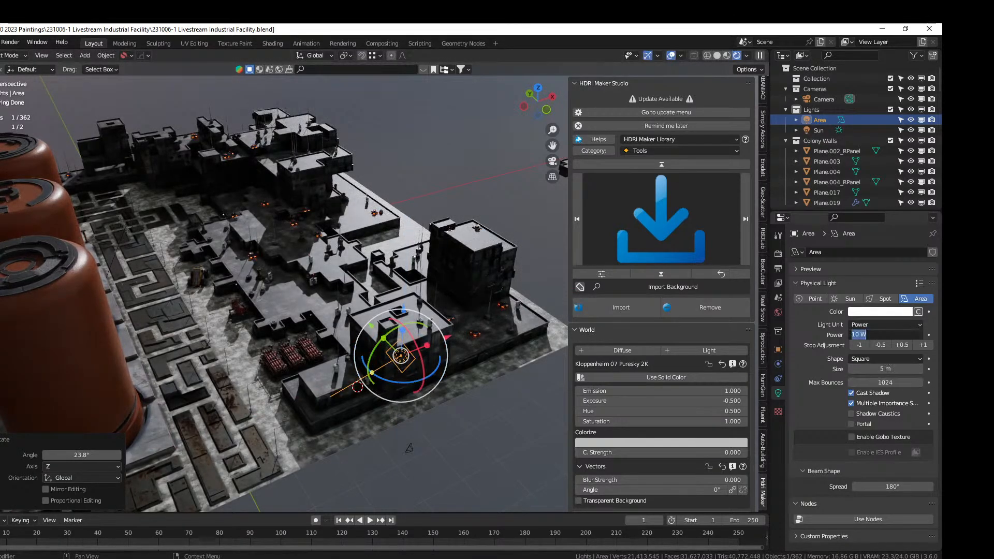
type("5000")
key("Return")
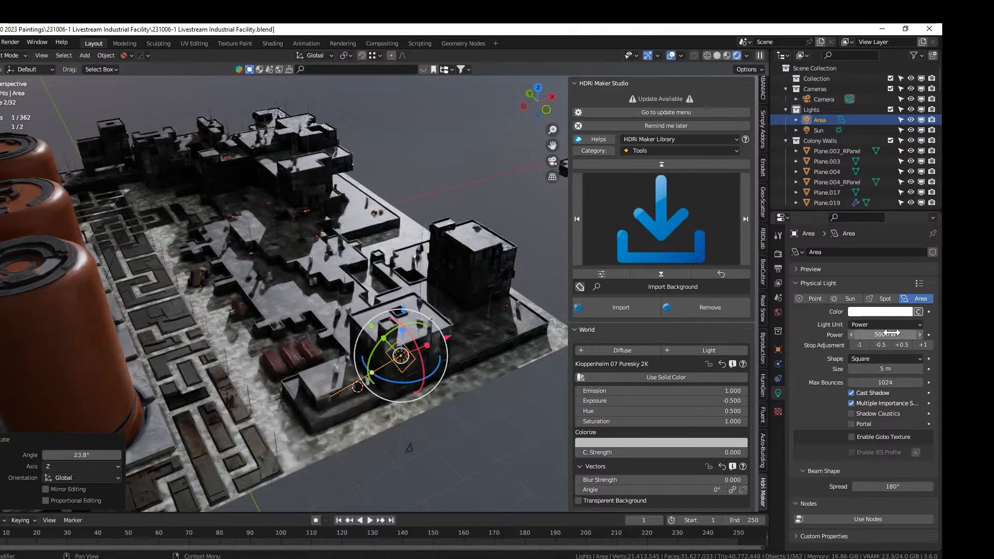
Return to the camera view and reframe the shot slightly by walking the camera around the tanks and low roof block
key("KP_0")
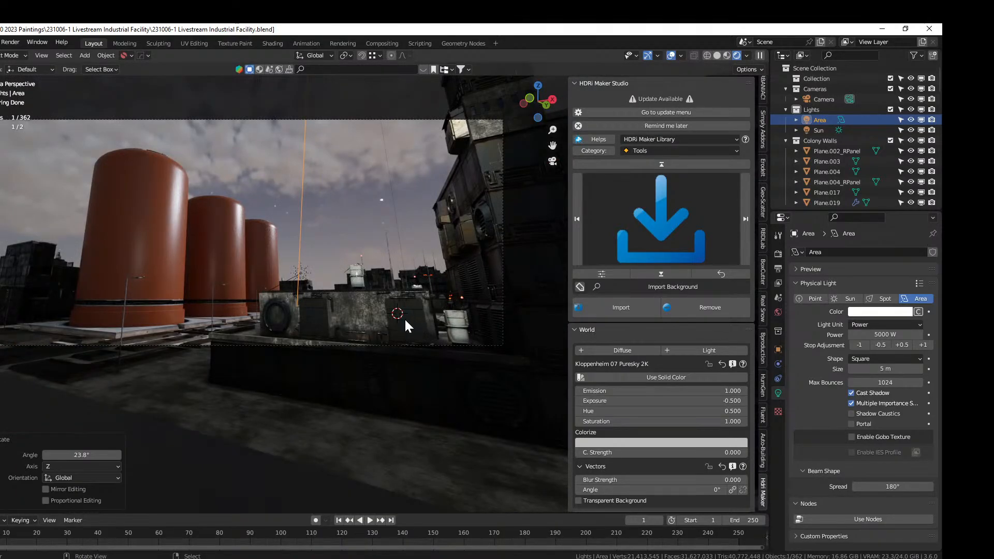
key("shift+grave")
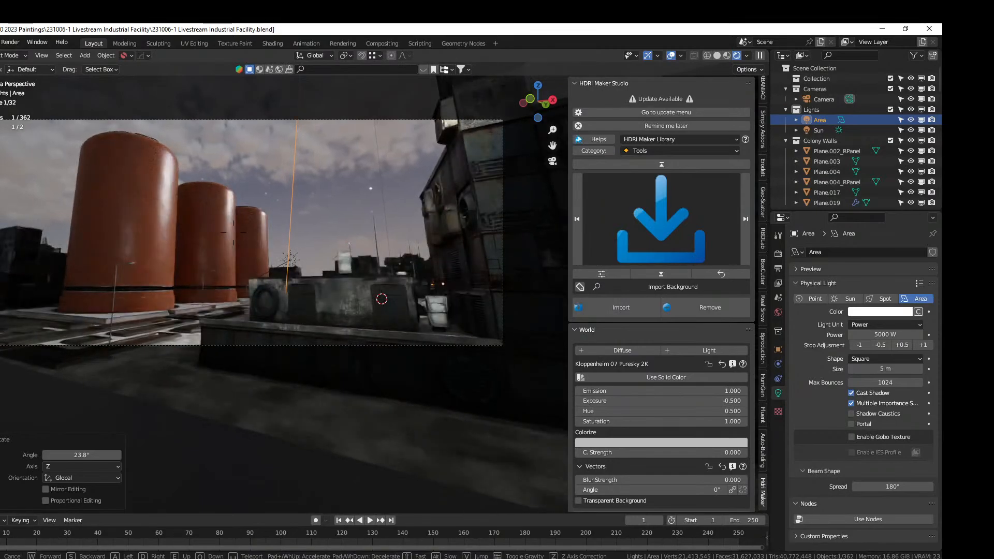
left_click(405, 320)
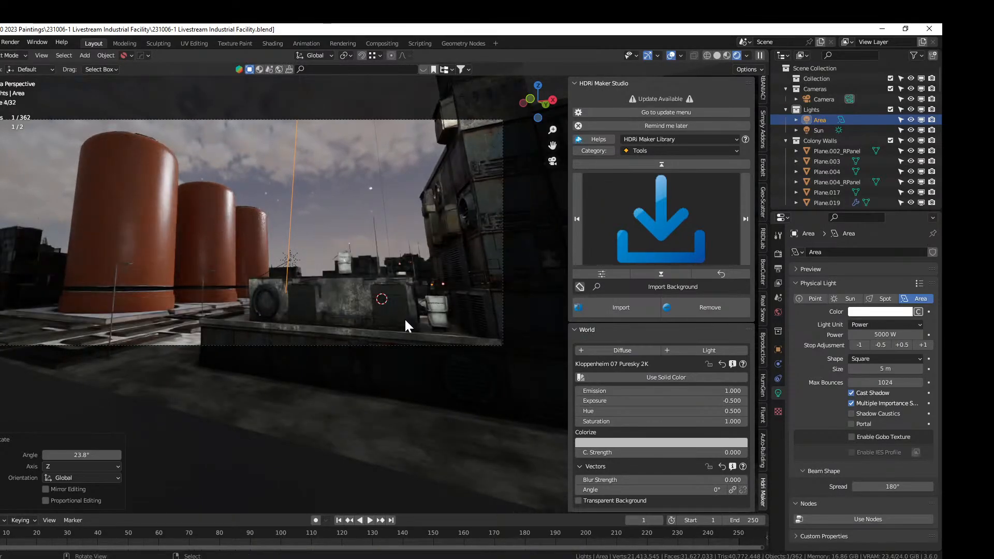
Switch the area light to colour temperature, try a warm 4500 K, and set it to 8500 K
left_click(917, 311)
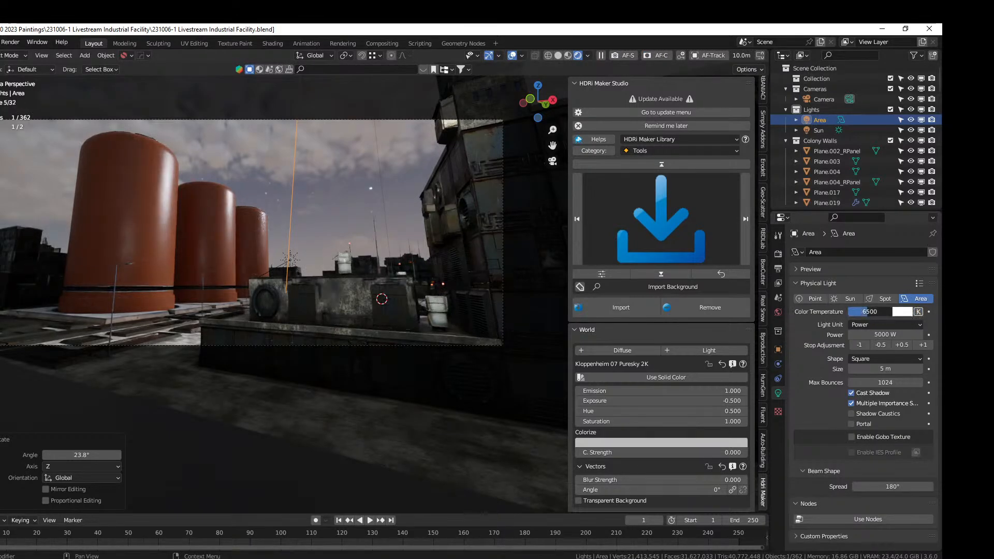
key("Return")
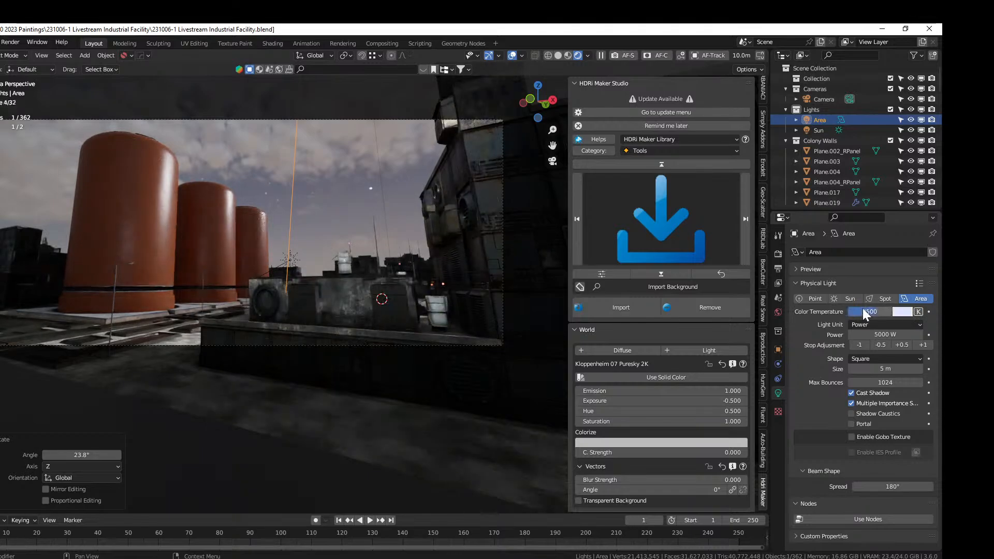
type("55")
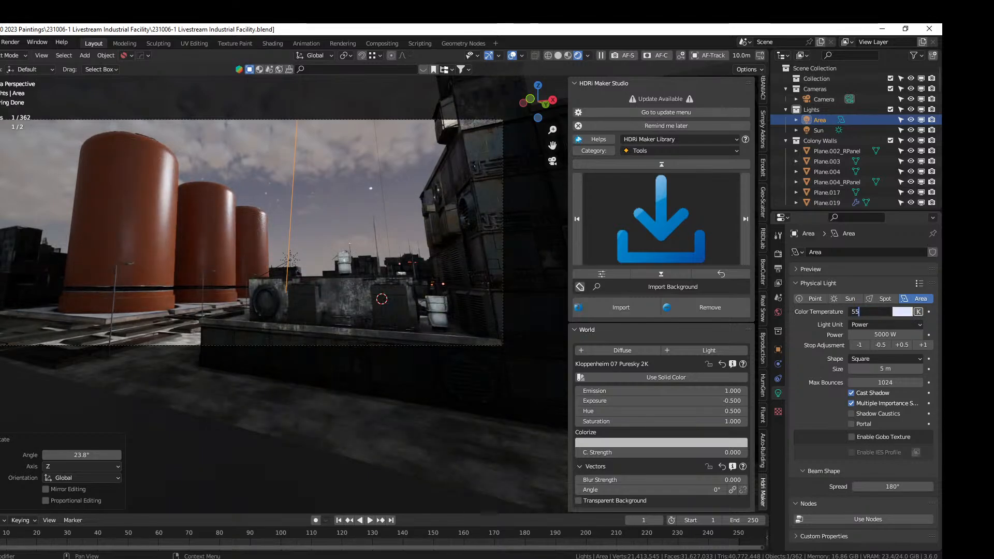
type("00")
key("Return")
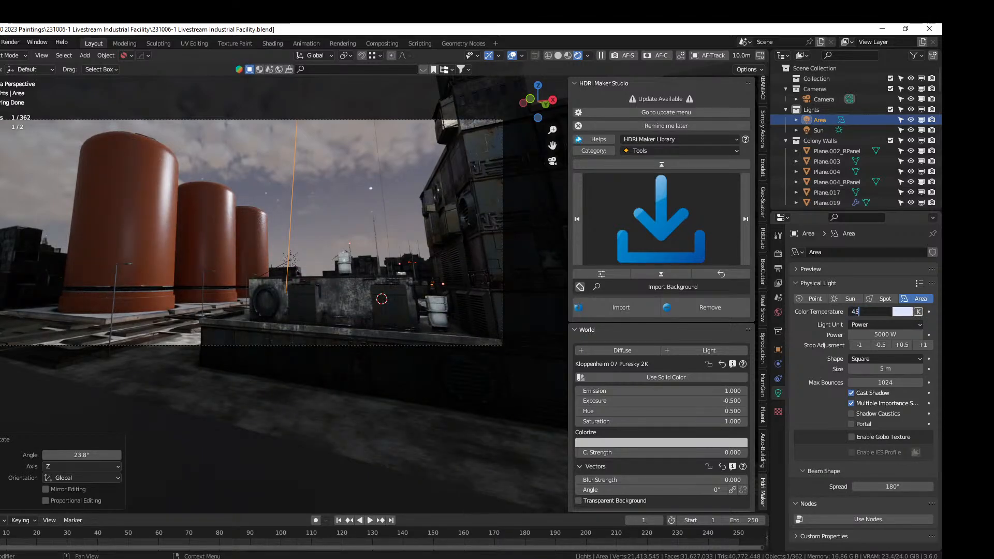
left_click(862, 309)
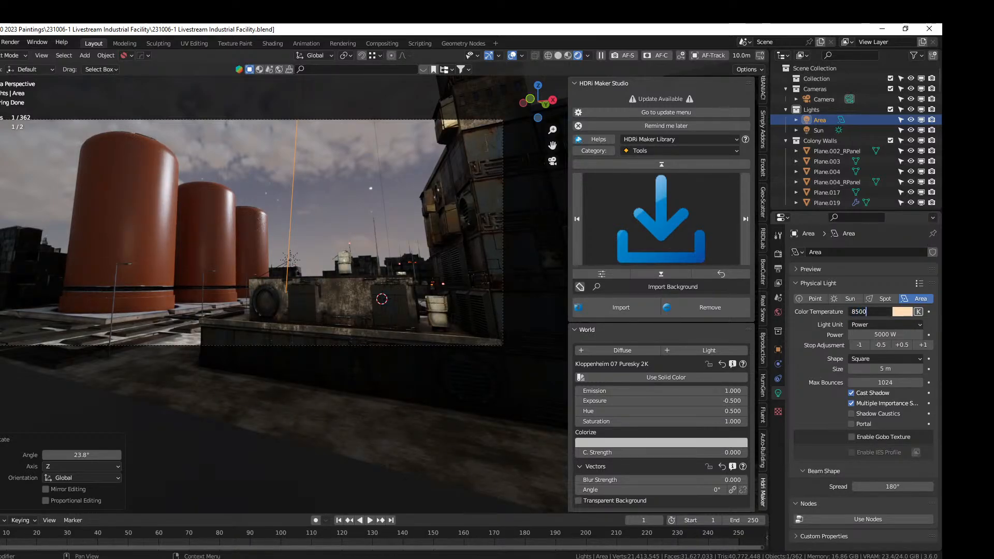
key("Return")
Set the area light's power to 10000 W and save the file
left_click(885, 334)
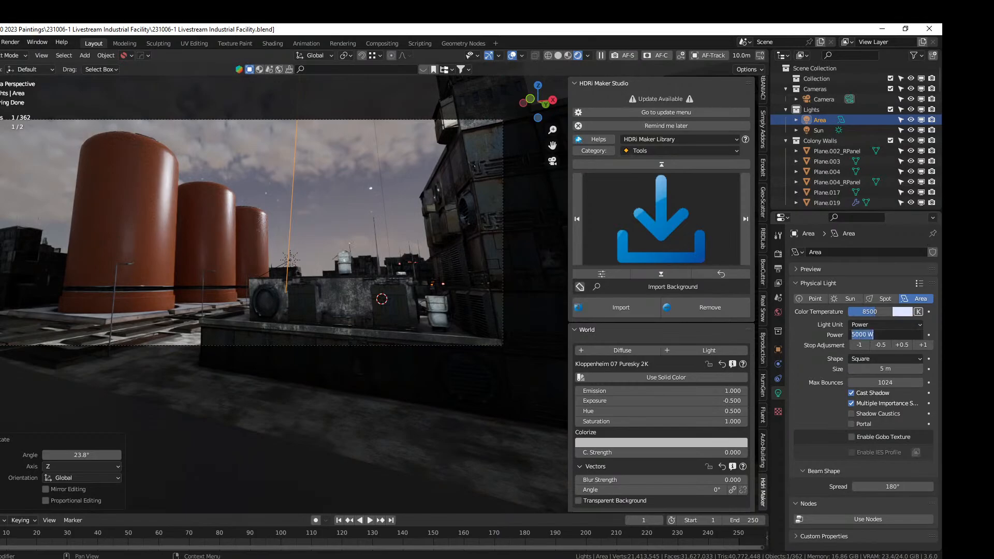
type("10000")
key("Return")
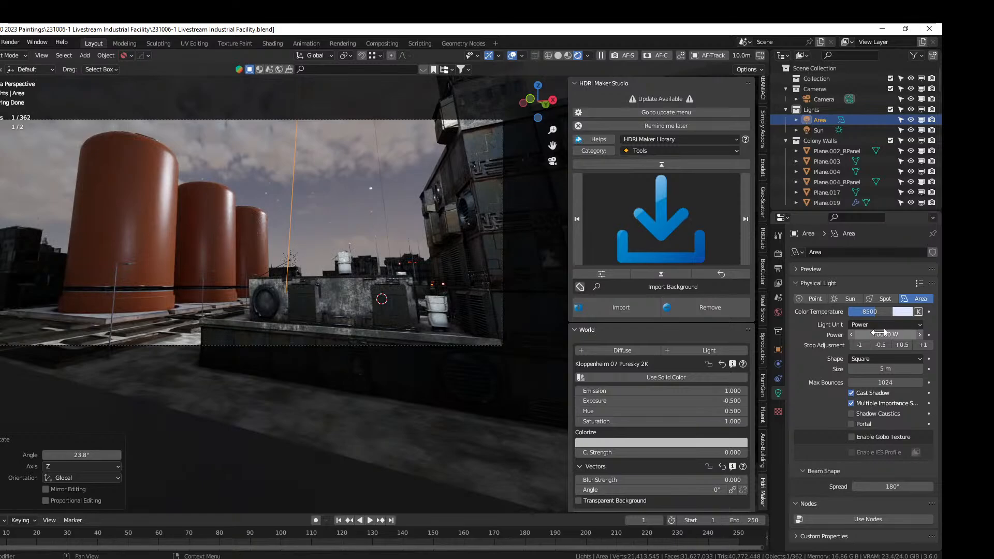
key("ctrl+s")
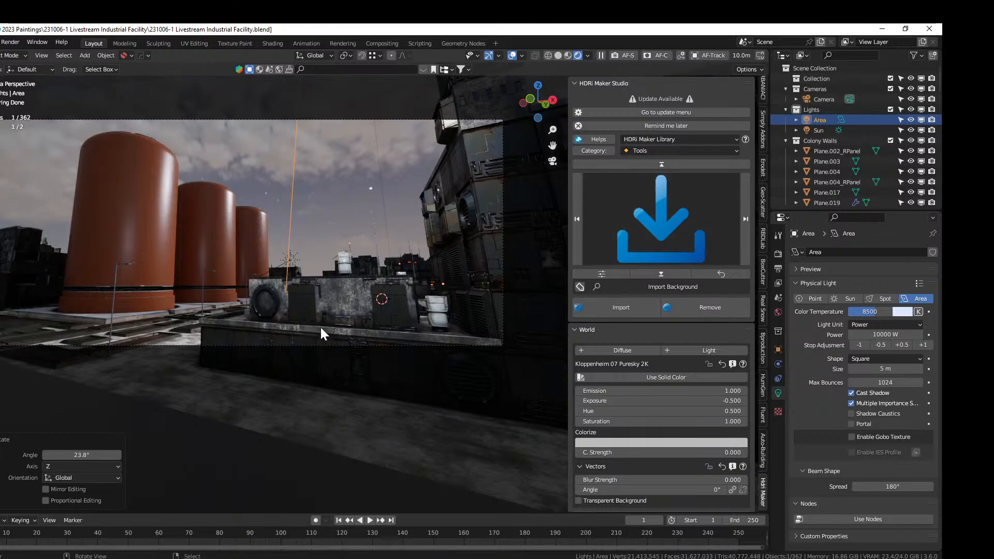
middle_click_drag(321, 327, 313, 325)
scroll(312, 324, "down", 2)
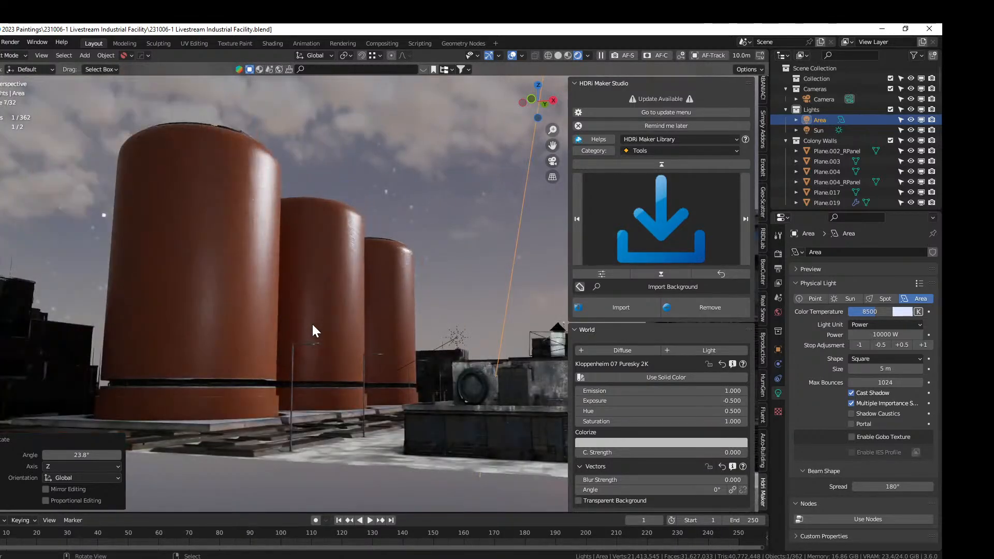
key("KP_0")
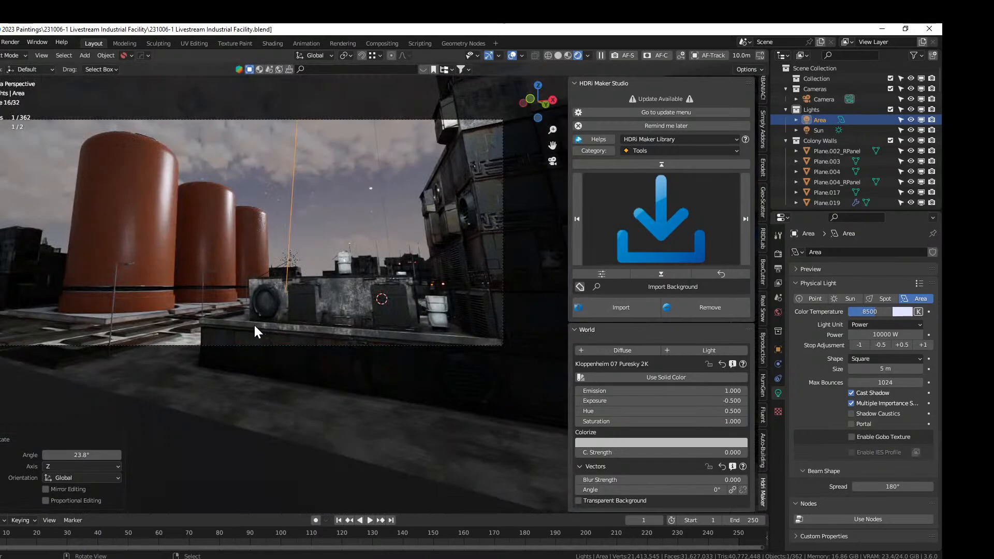
Make a linked duplicate of the buggy, place it beside the foreground low roof block in top view, and rotate it about -27°
middle_click_drag(254, 325, 511, 438)
key("KP_7")
scroll(502, 438, "down", 3)
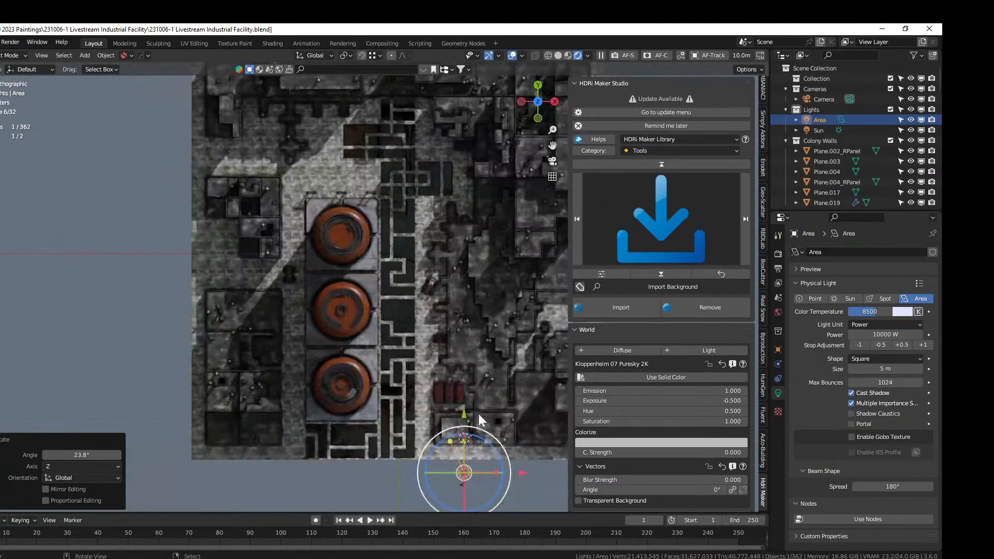
left_click(433, 284)
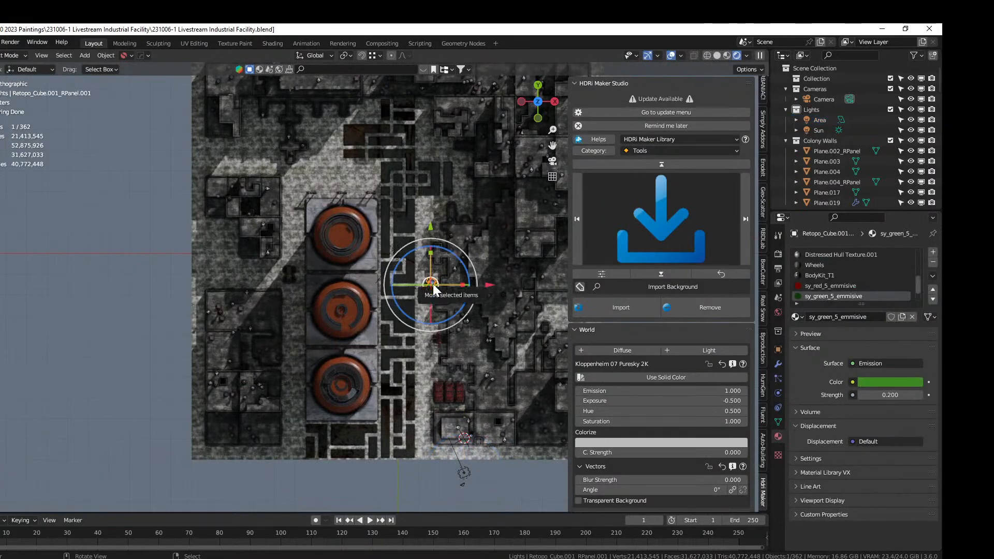
key("shift+d")
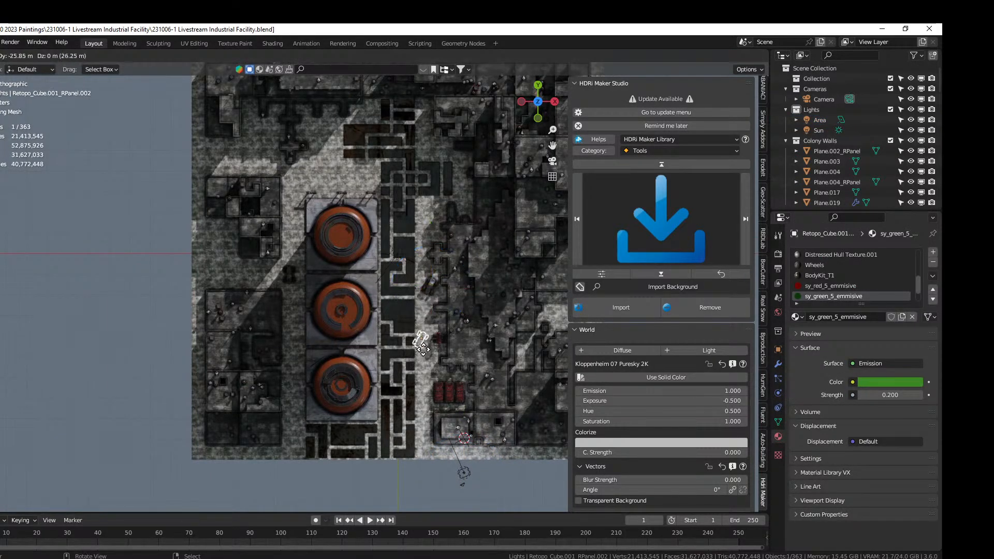
left_click(427, 400)
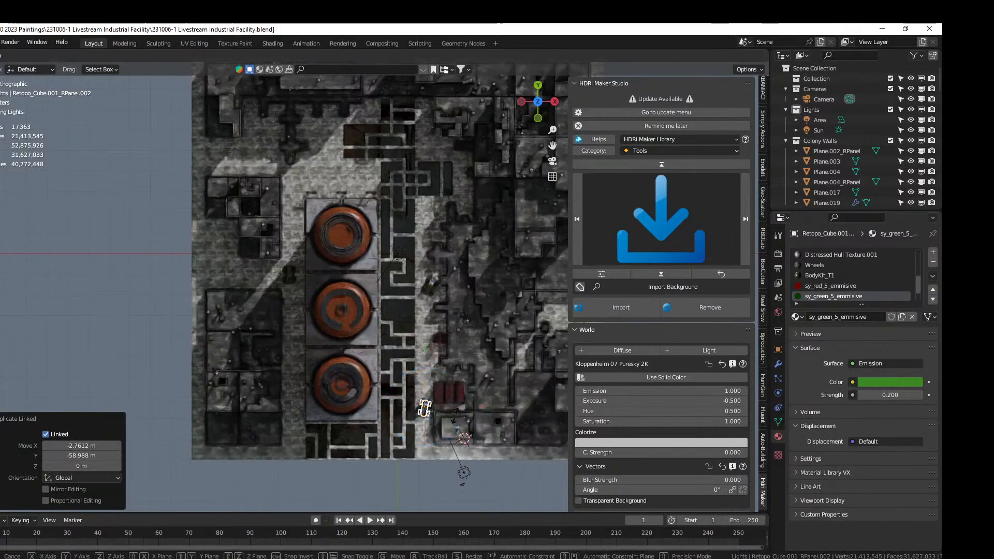
key("r")
left_click(454, 410)
key("KP_0")
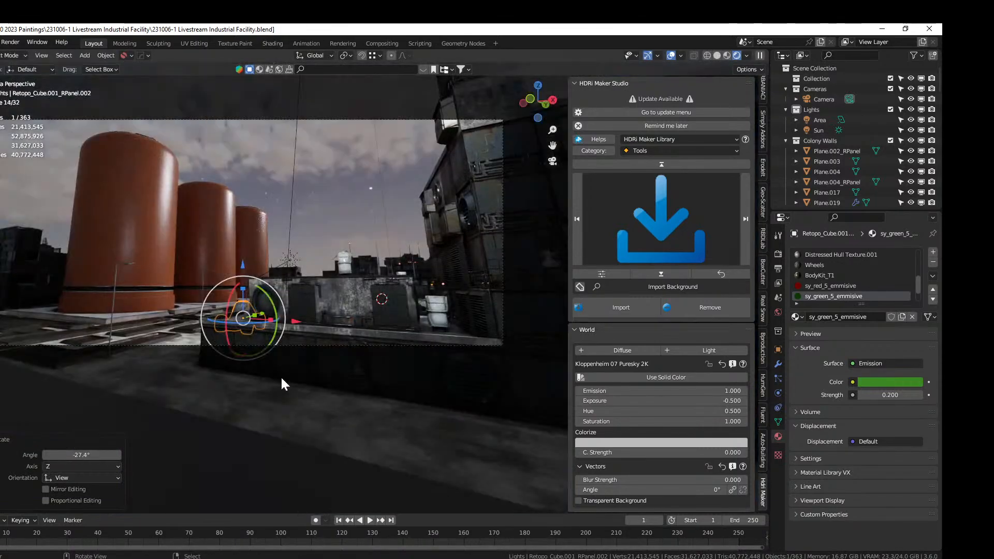
Move the duplicated buggy about -13.7 m along Y into the camera's foreground, rotate it 180° about Z, and deselect it
key("g")
key("y")
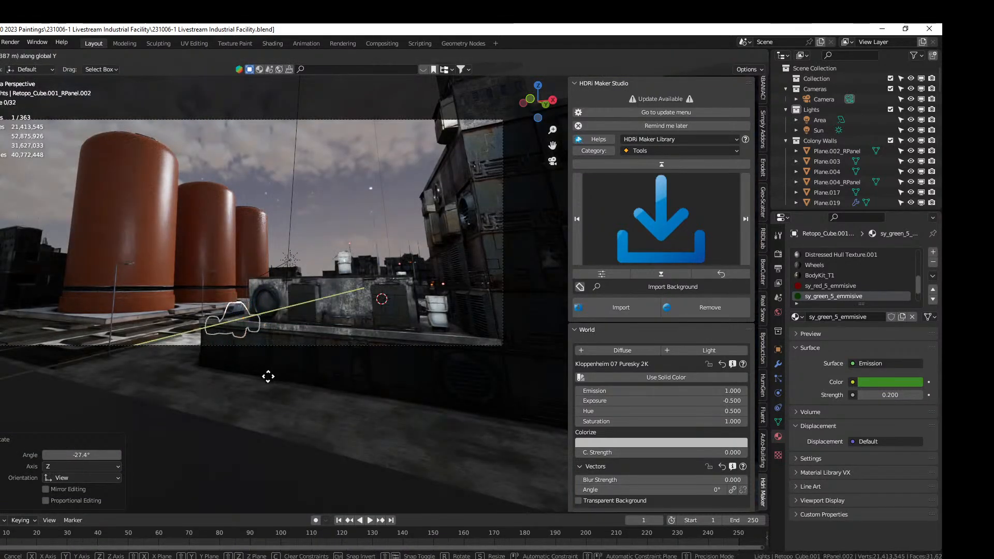
left_click(225, 404)
key("r")
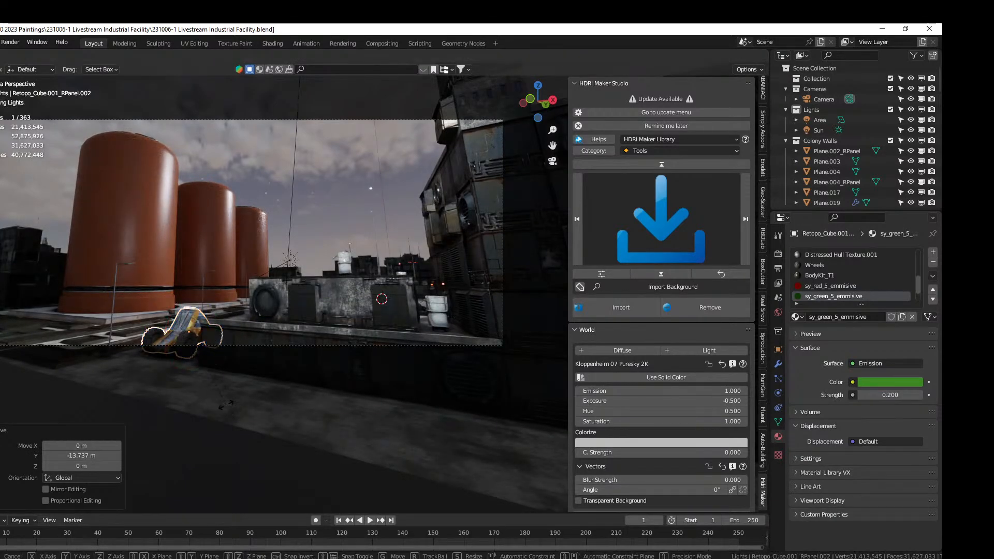
type("z180")
key("Return")
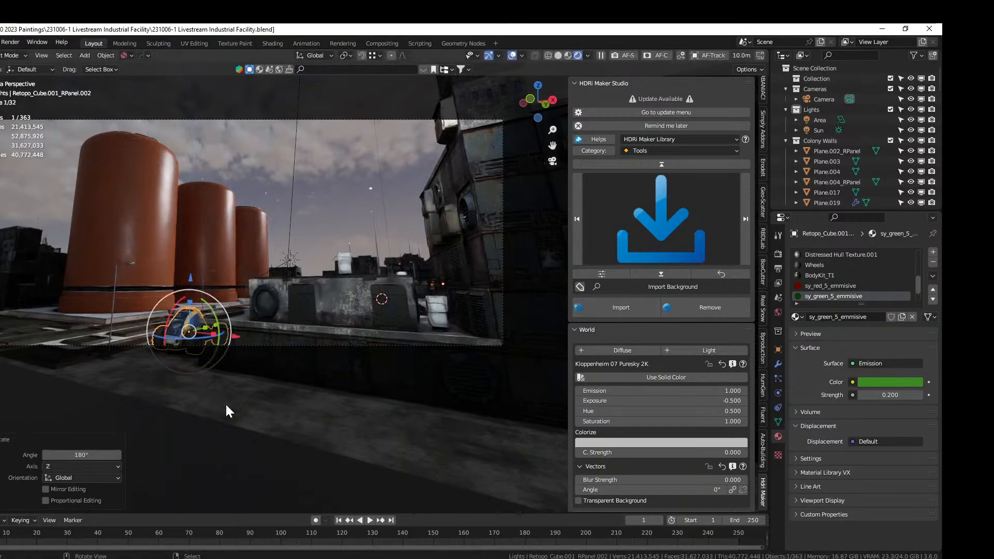
left_click(333, 226)
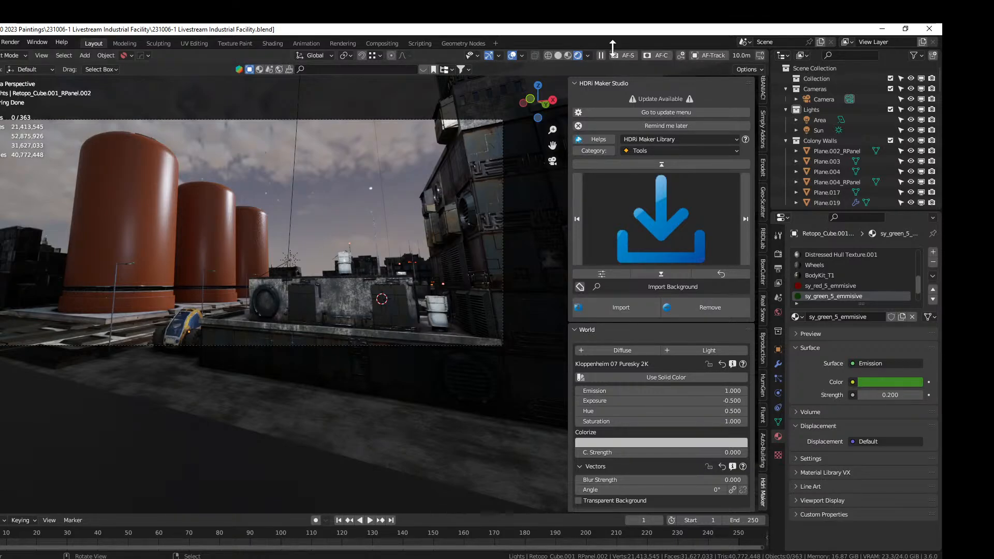
Switch the viewport to solid shading and place the 3D cursor on the surface right beside the duplicated buggy
left_click(558, 55)
mouse_move(243, 315)
middle_mouse_down()
mouse_move(244, 344)
mouse_move(238, 225)
mouse_move(259, 255)
mouse_move(257, 152)
middle_mouse_up()
scroll(236, 219, "down", 2)
right_click(330, 397, "shift")
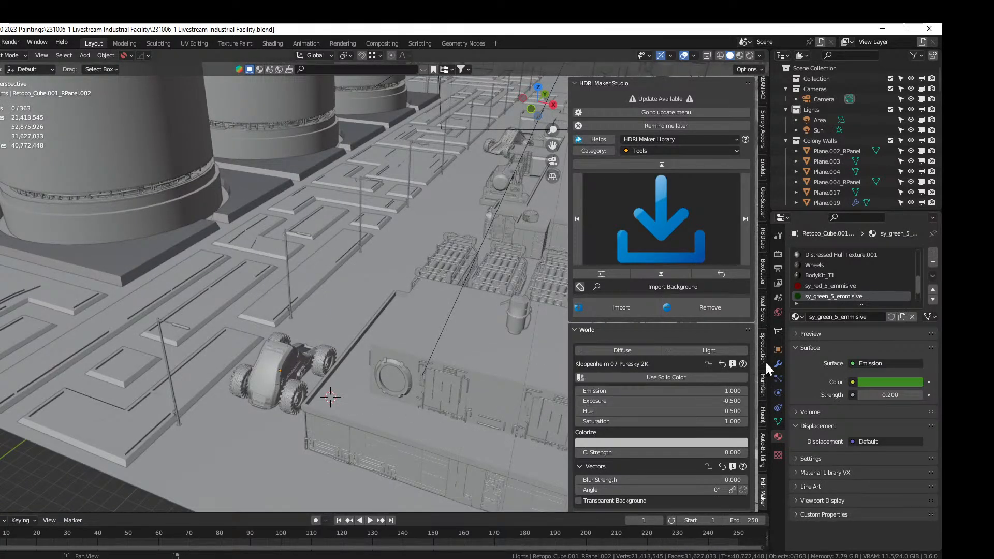
Generate a new male human from the Jack starting preset with HumGen at the 3D cursor and frame it
left_click(762, 384)
left_click(651, 166)
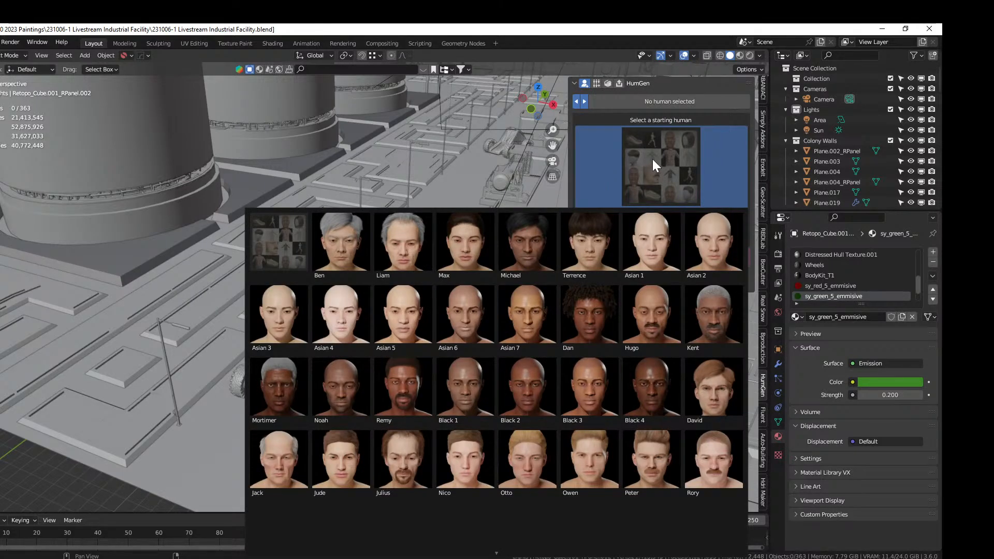
left_click(265, 461)
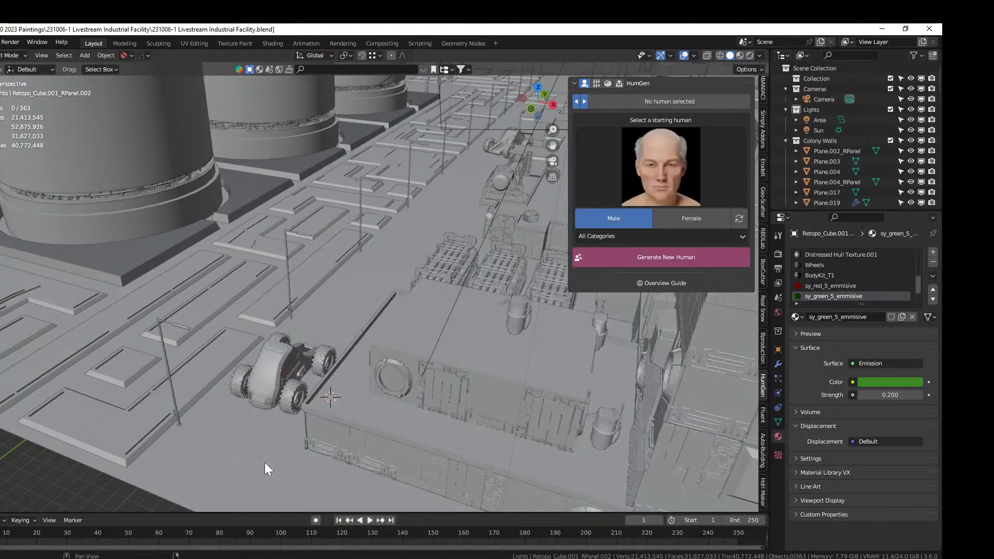
left_click(675, 262)
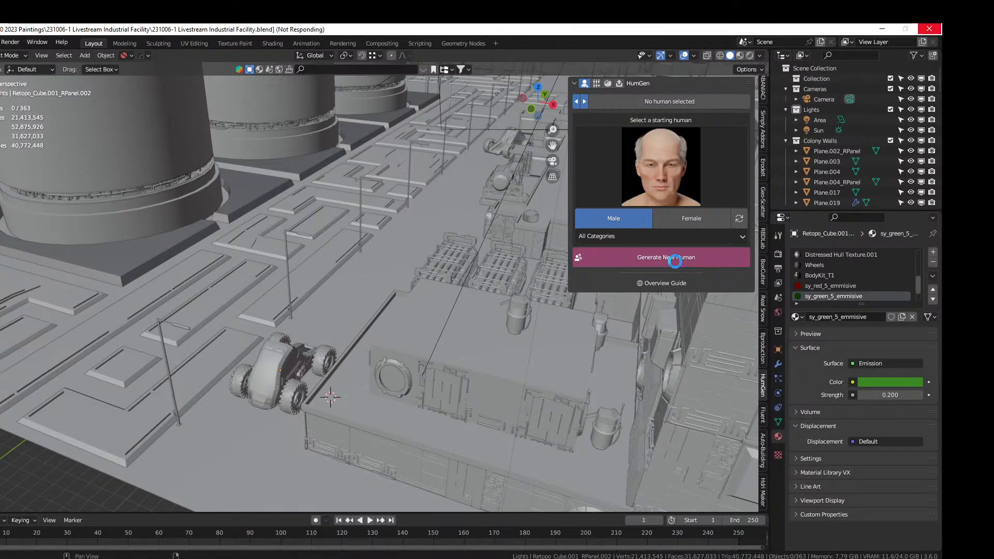
key("KP_Decimal")
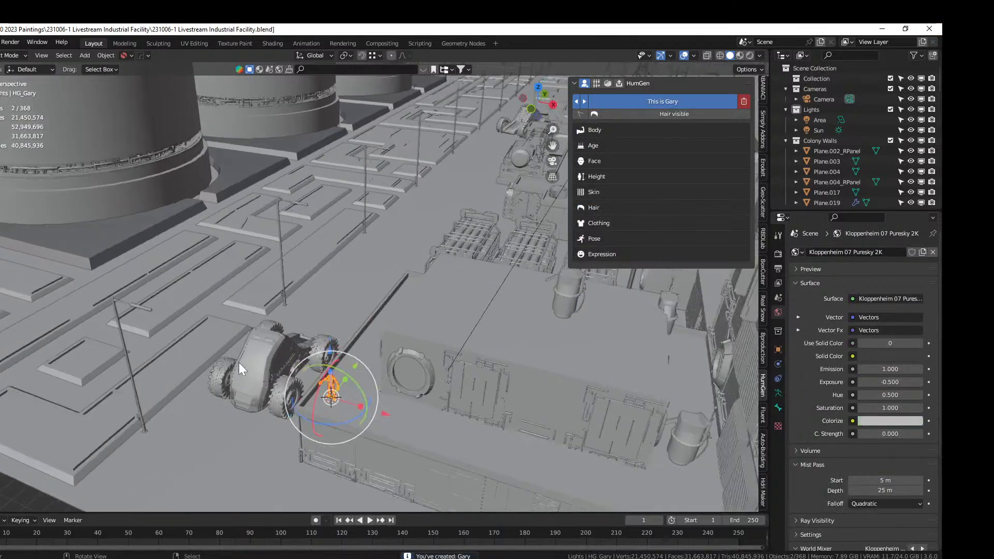
middle_click_drag(233, 367, 222, 344)
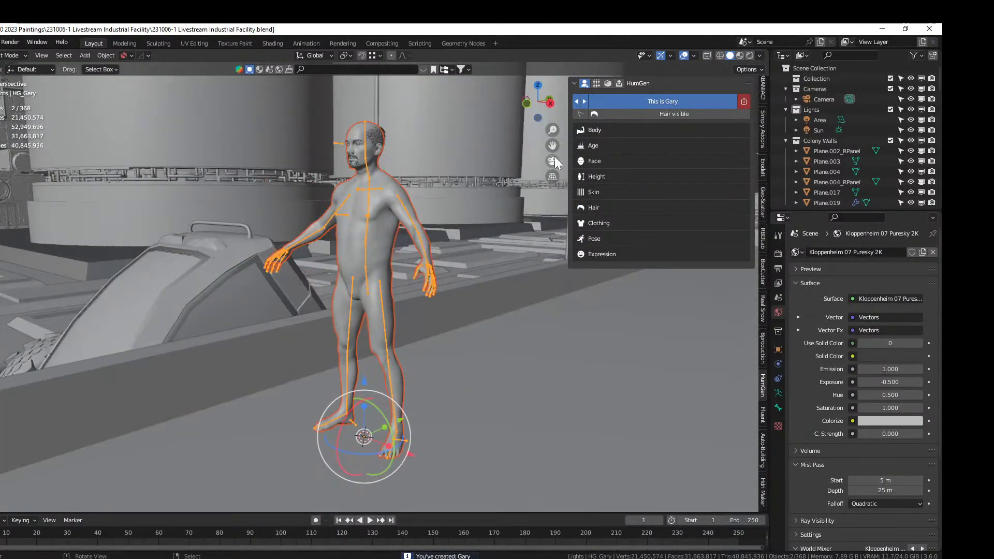
Set the human's body to Overweight 0.75 and Muscular 0.25
left_click(586, 129)
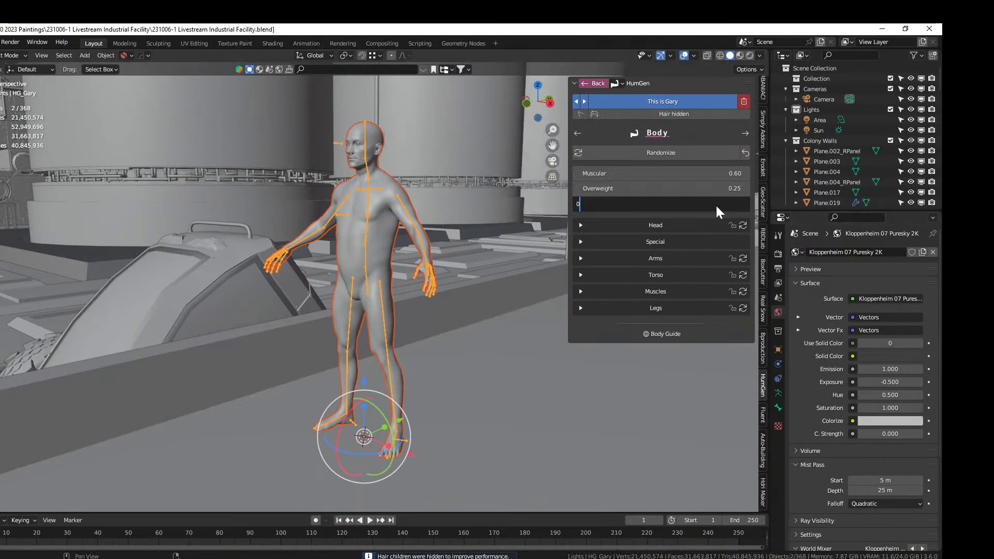
left_click_drag(716, 205, 702, 203)
left_click(709, 189)
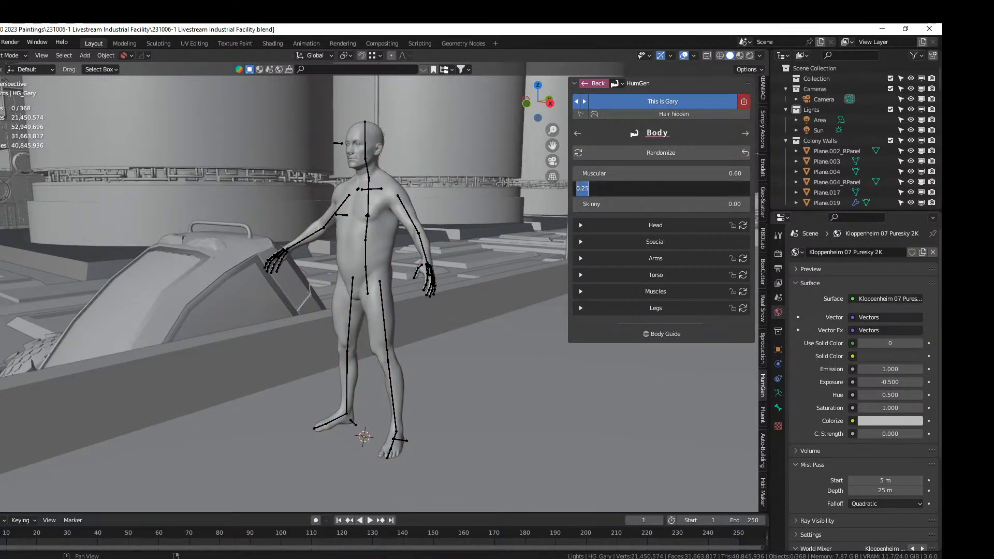
type(".75")
key("Return")
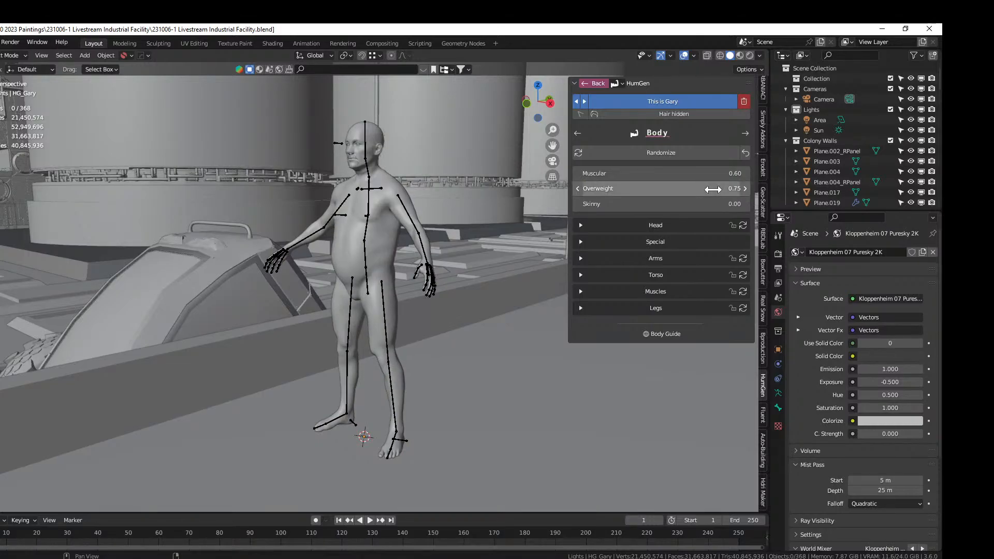
left_click(704, 171)
type(".25")
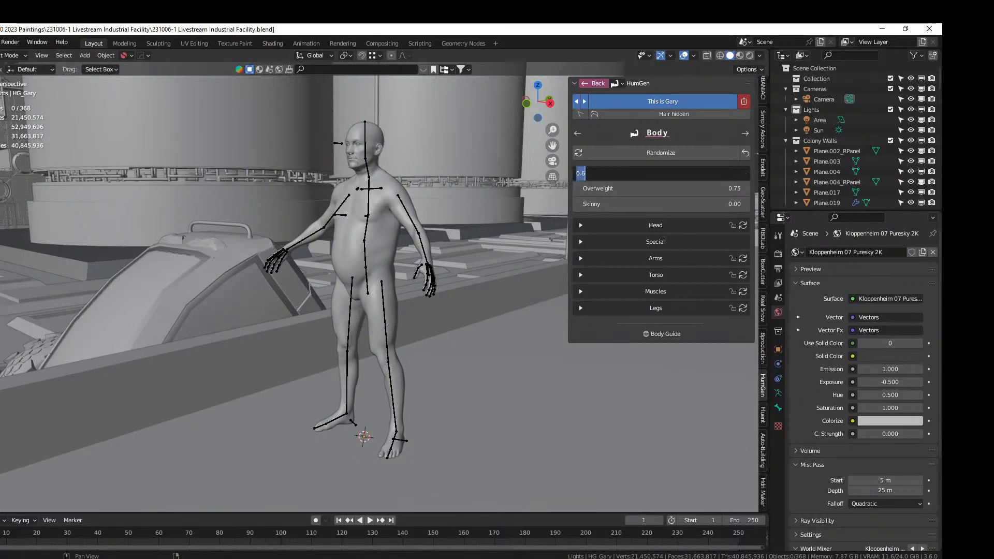
key("Return")
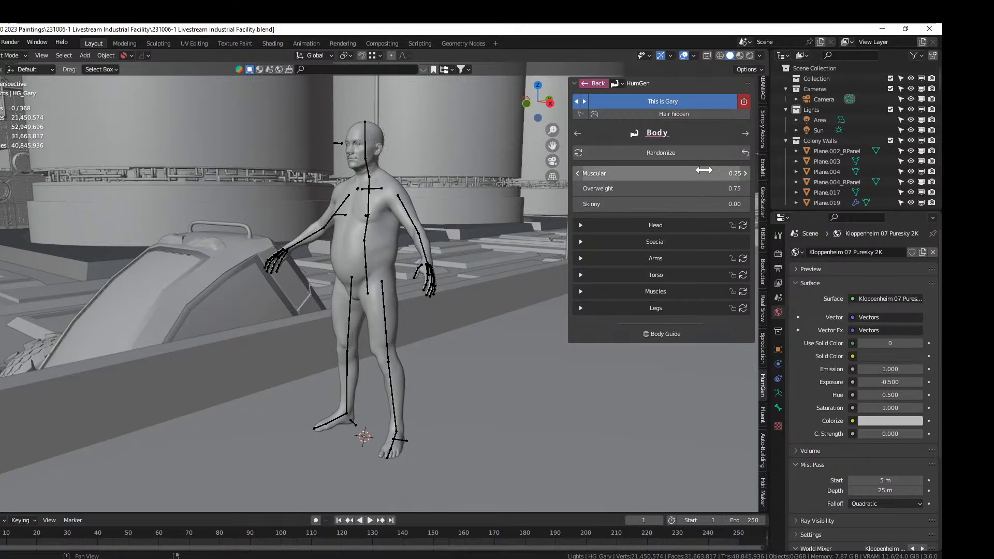
mouse_move(446, 270)
middle_mouse_down()
mouse_move(550, 284)
mouse_move(448, 284)
middle_mouse_up()
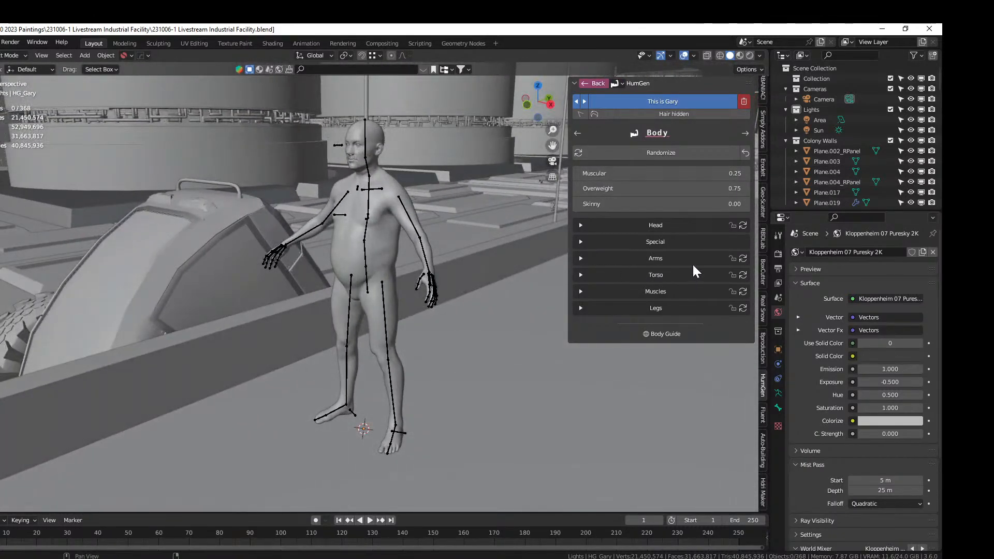
Look through the Head and Age settings and randomize all of the human's facial features
left_click(578, 225)
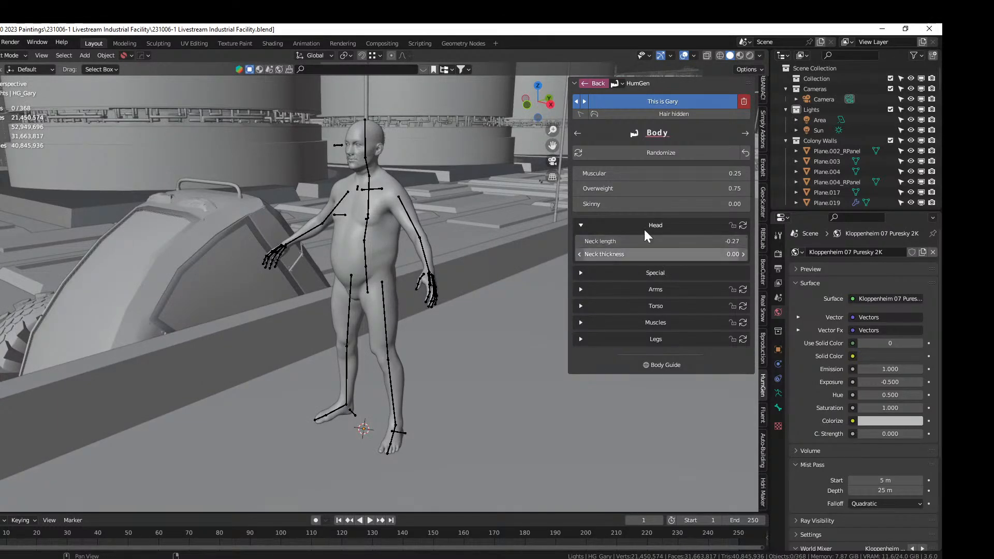
left_click(746, 133)
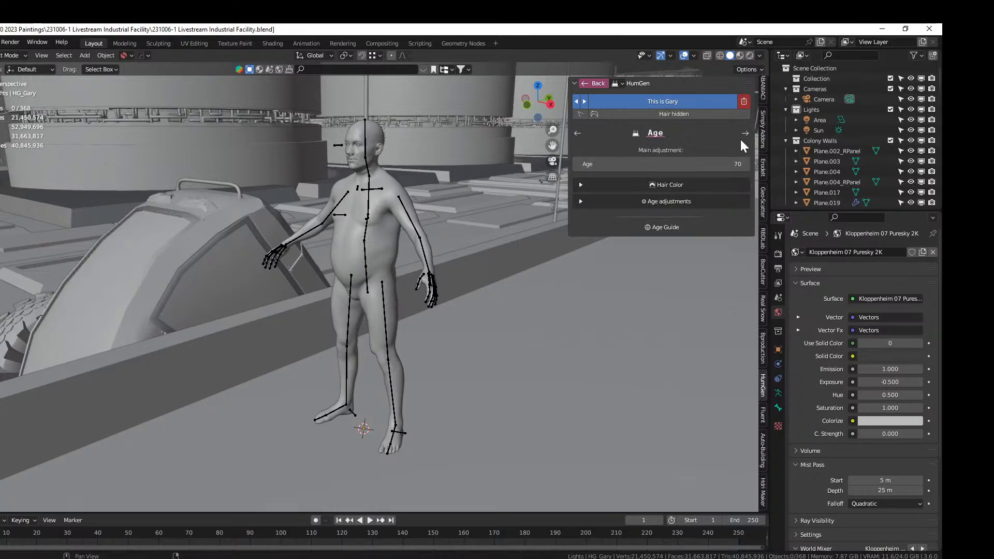
left_click(744, 133)
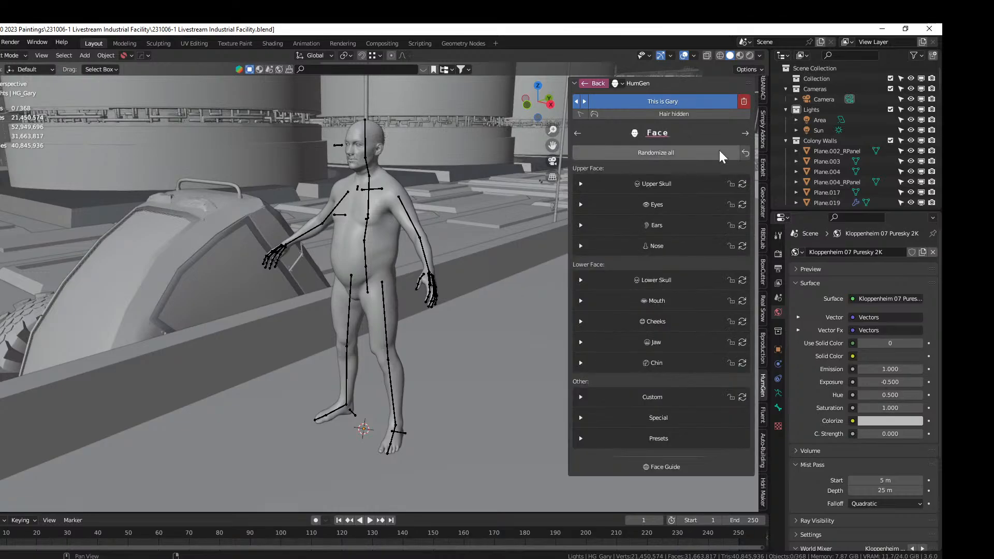
left_click(675, 153)
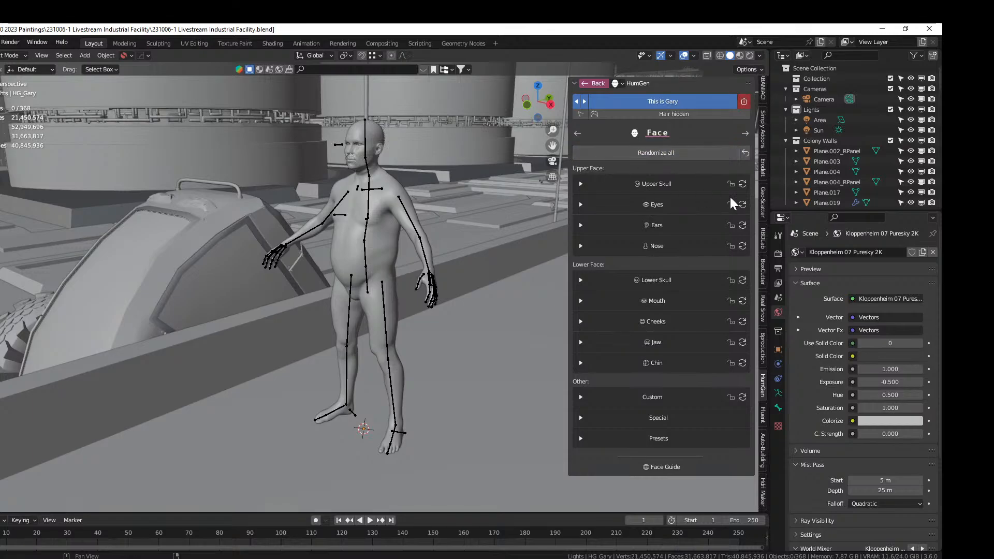
Randomize the human's height several times
left_click(744, 133)
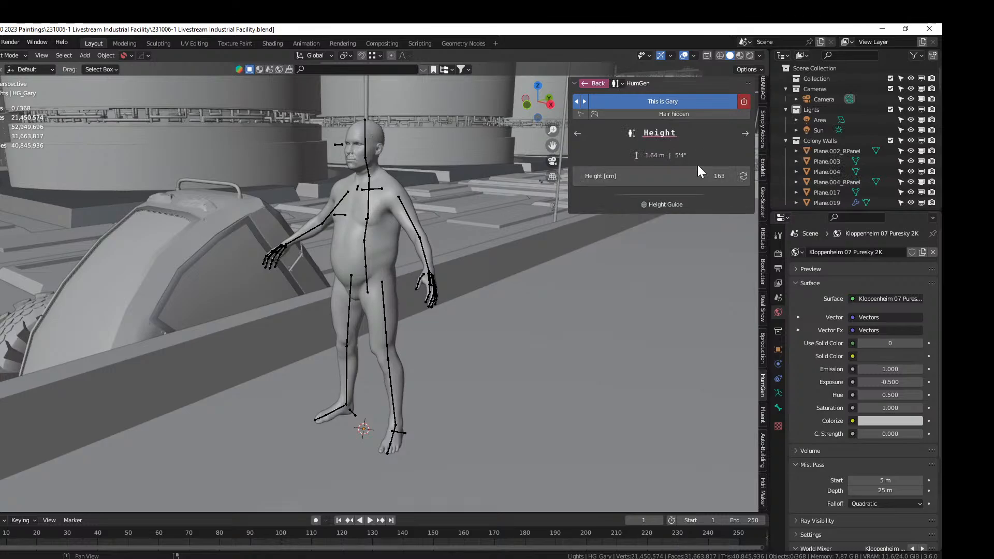
left_click(743, 175)
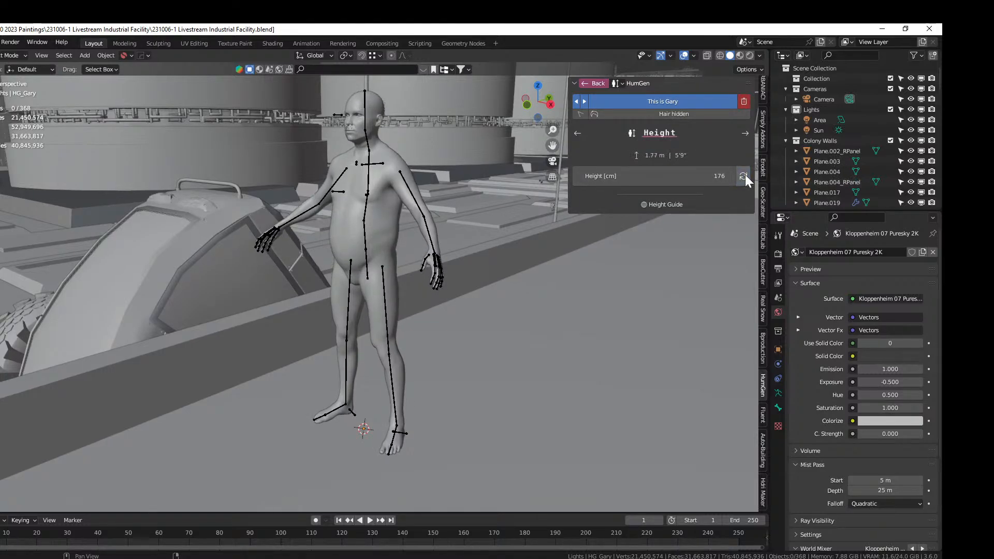
left_click(743, 176)
left_click(743, 176)
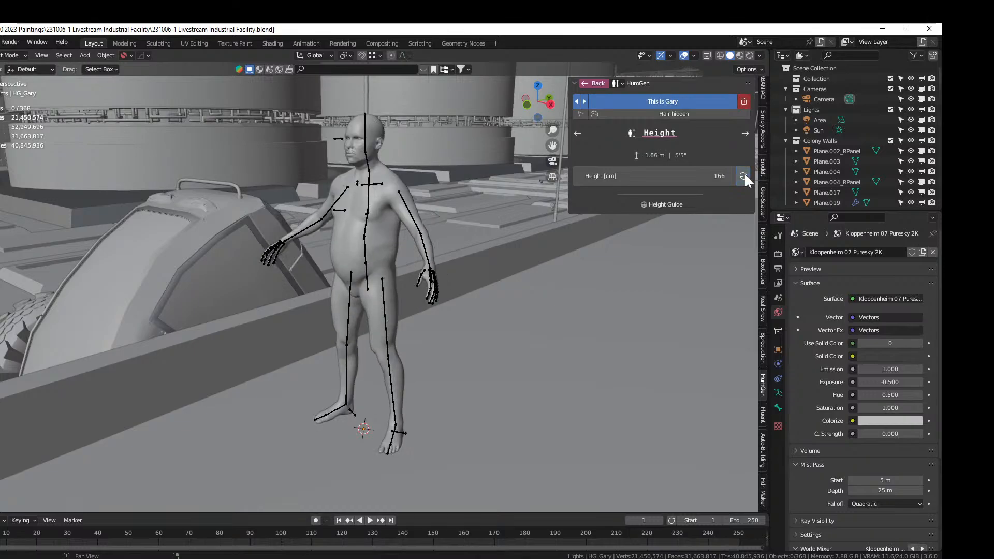
left_click(744, 176)
left_click(743, 176)
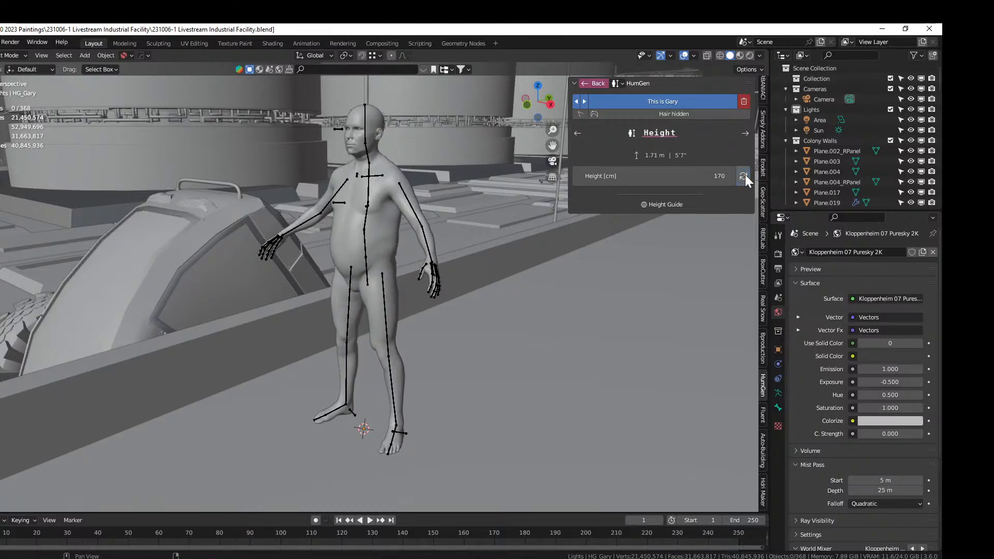
left_click(743, 176)
left_click(743, 176)
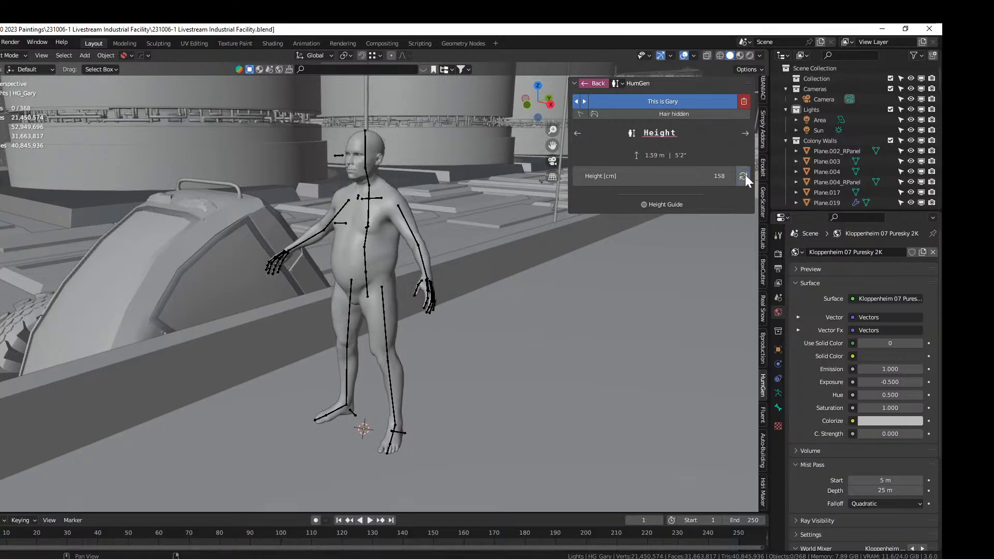
Try to set the human's height to 185 cm
left_click(719, 176)
type("157")
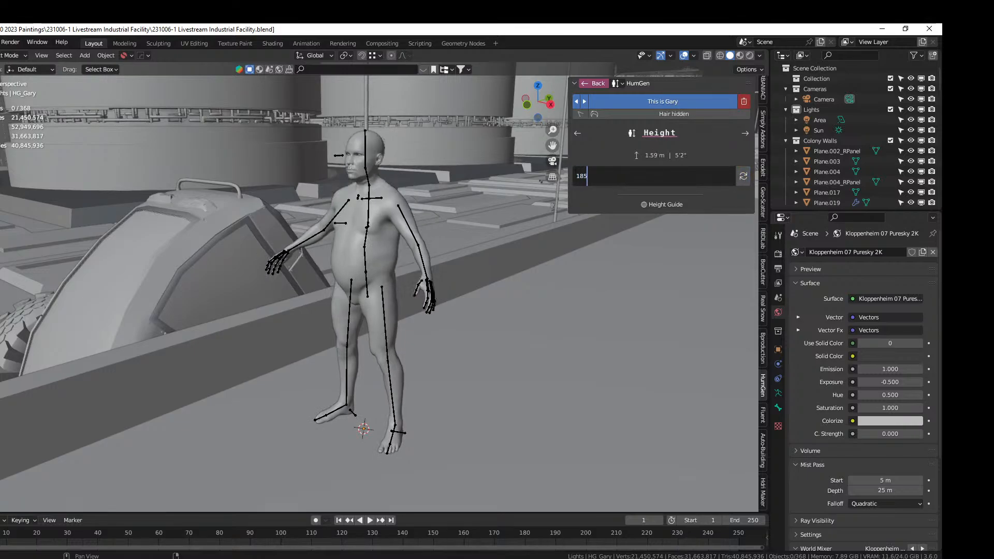
key("Return")
left_click(717, 176)
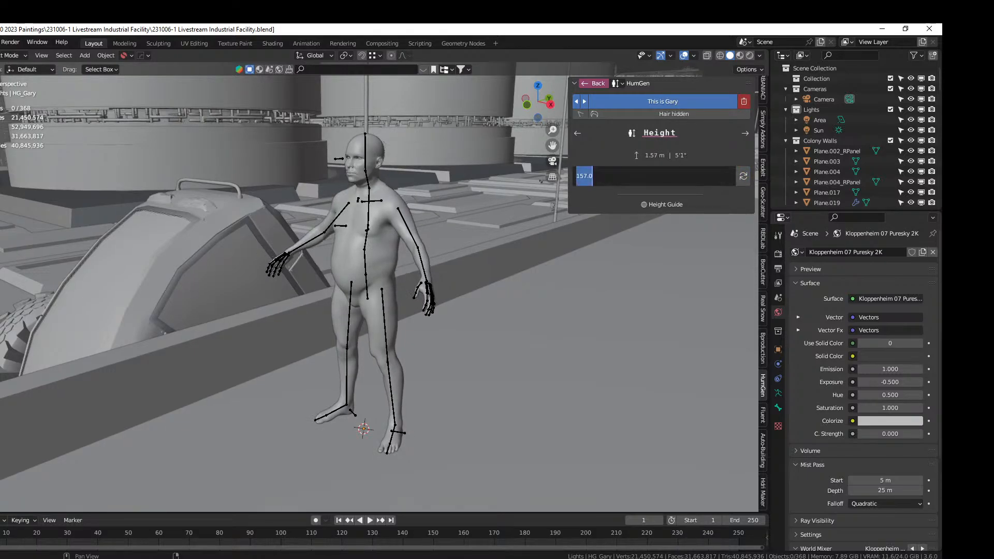
type("185")
key("Escape")
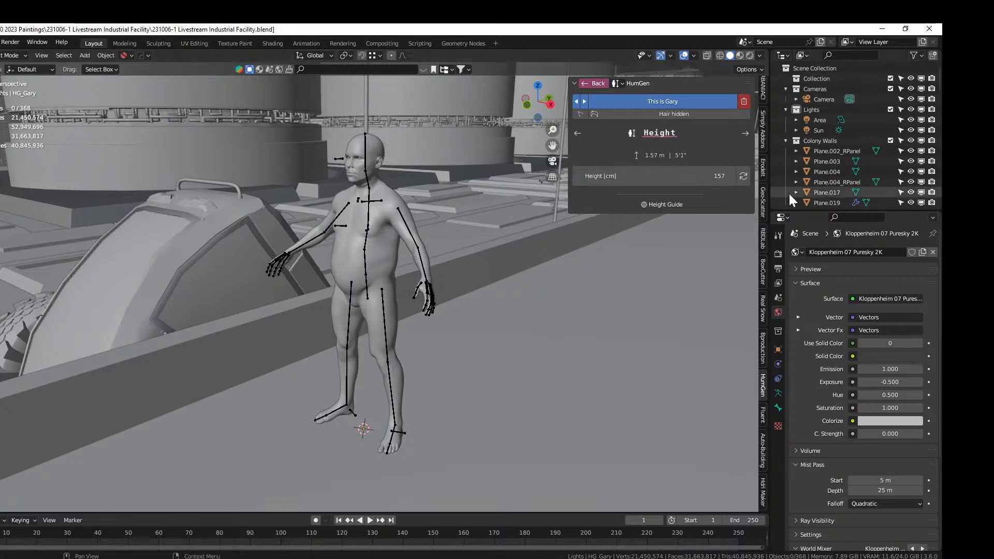
Randomize the human's height three more times
left_click(743, 176)
left_click(743, 175)
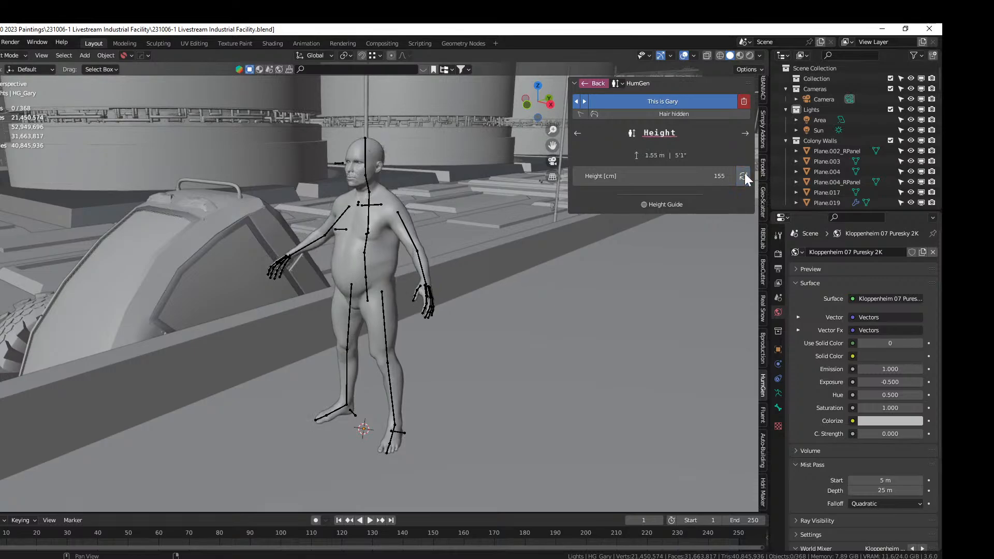
left_click(743, 176)
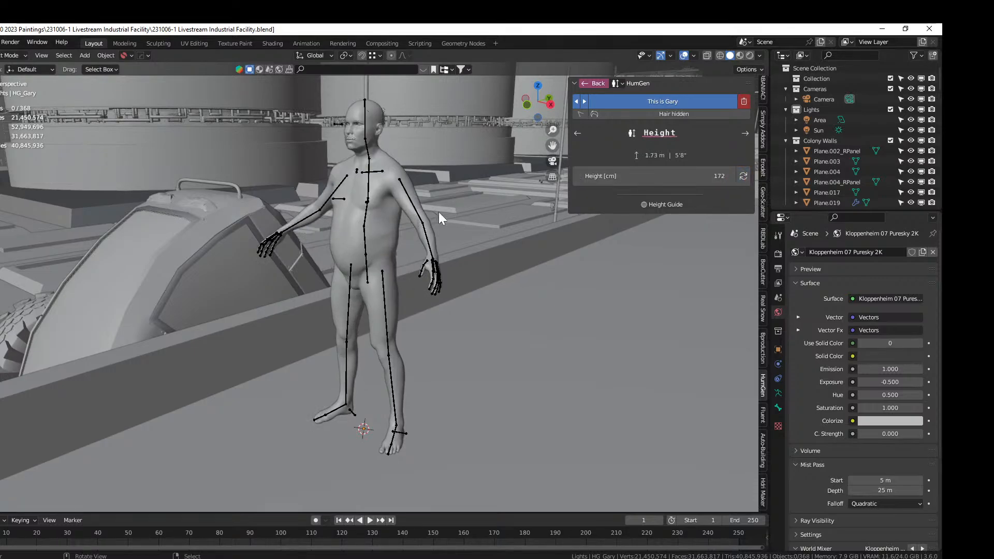
Randomize the human's skin in the main skin settings and turn subsurface scattering on
left_click(745, 134)
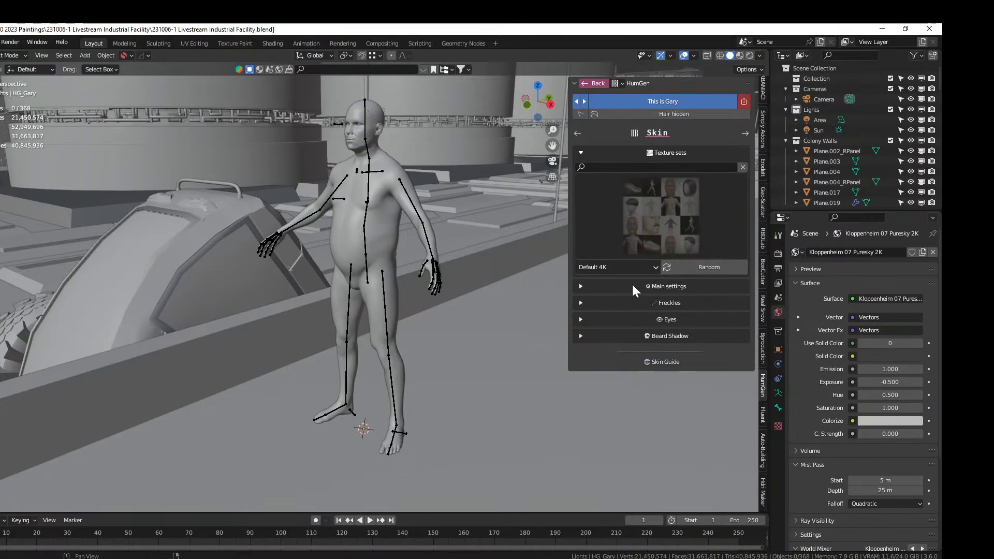
left_click(580, 285)
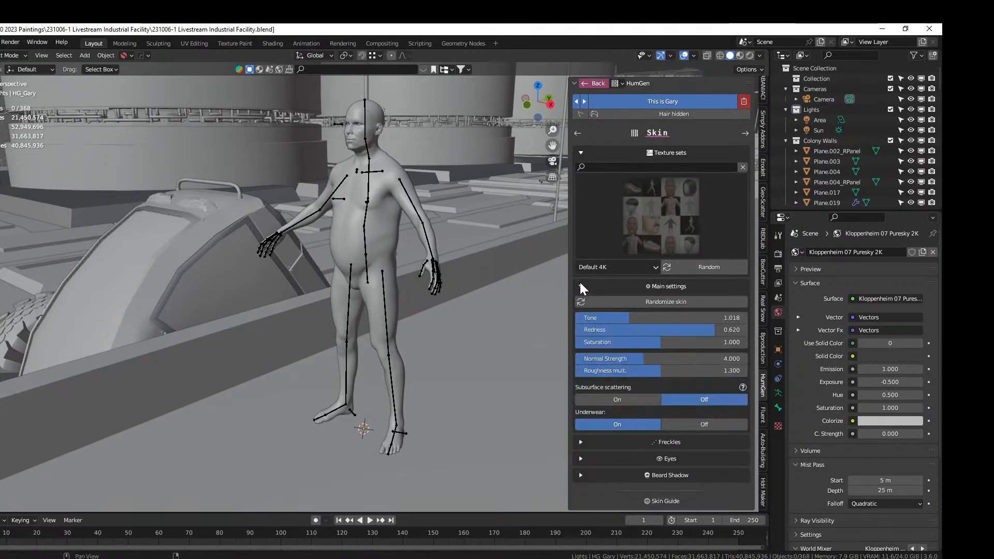
left_click(665, 303)
left_click(627, 402)
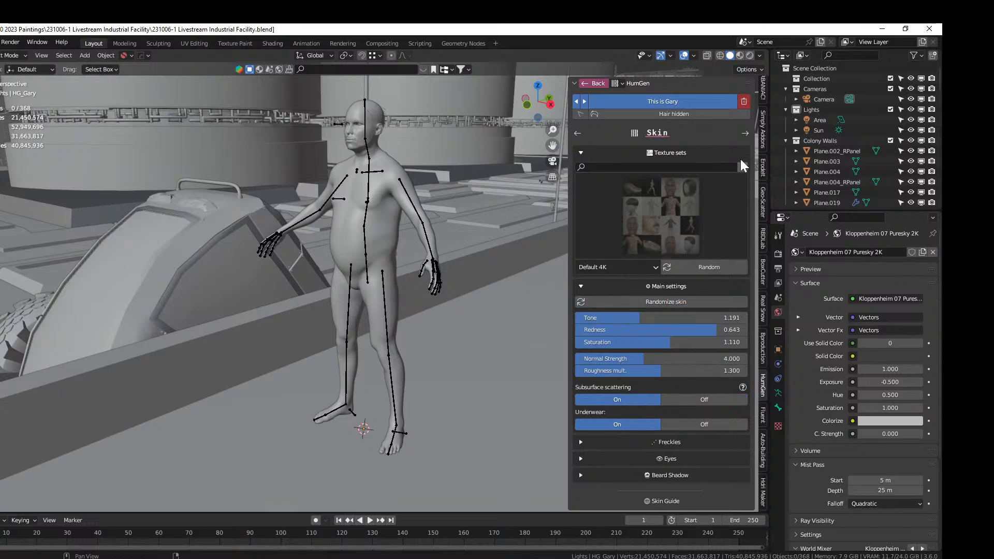
Preview the human's hair by making it visible briefly, and hide it again
left_click(744, 132)
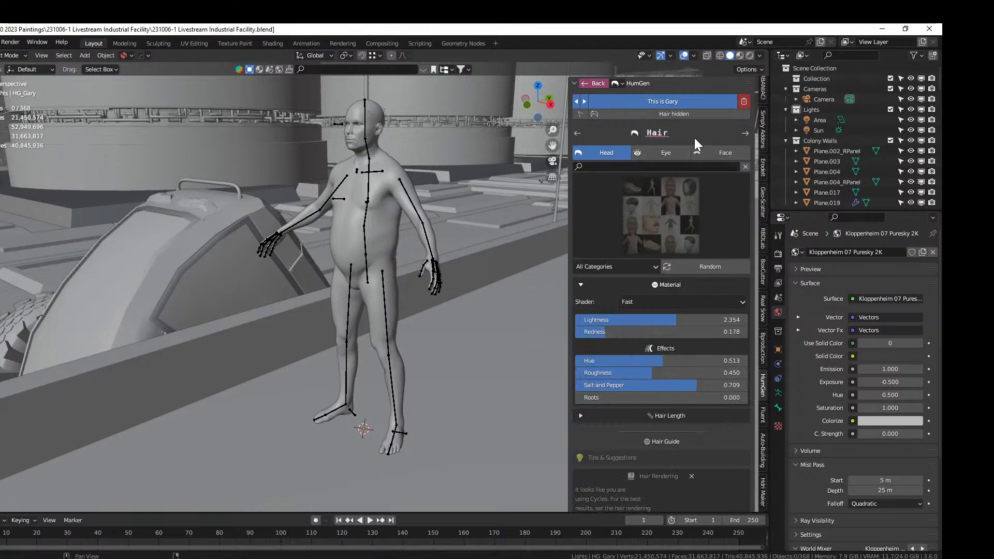
left_click(594, 112)
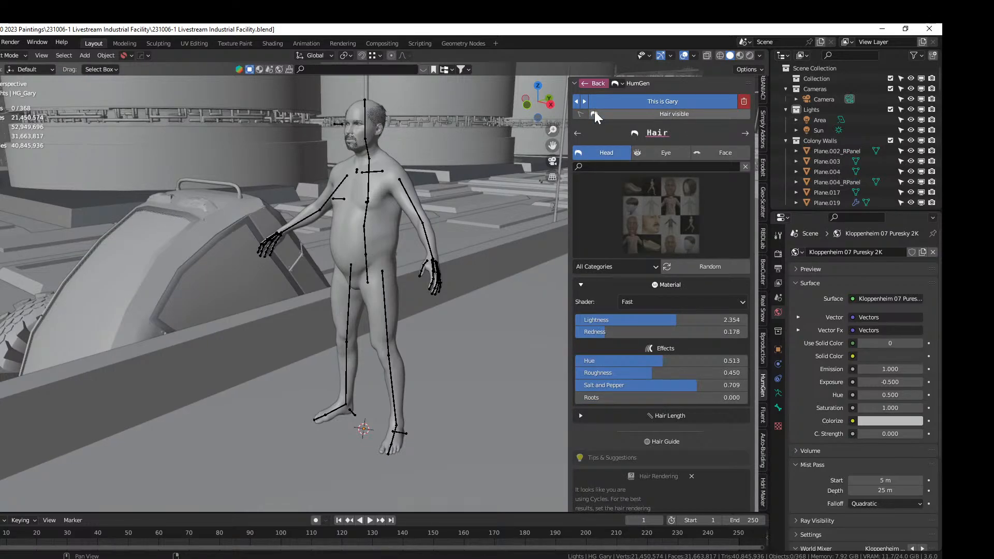
left_click(594, 114)
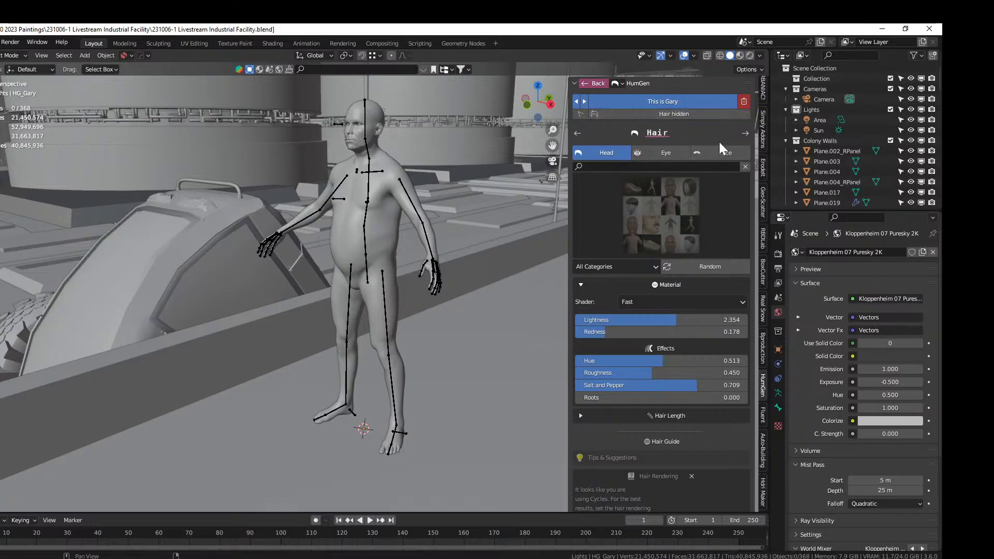
Dress the human in the Steam Jack outfit from the clothing library
left_click(745, 133)
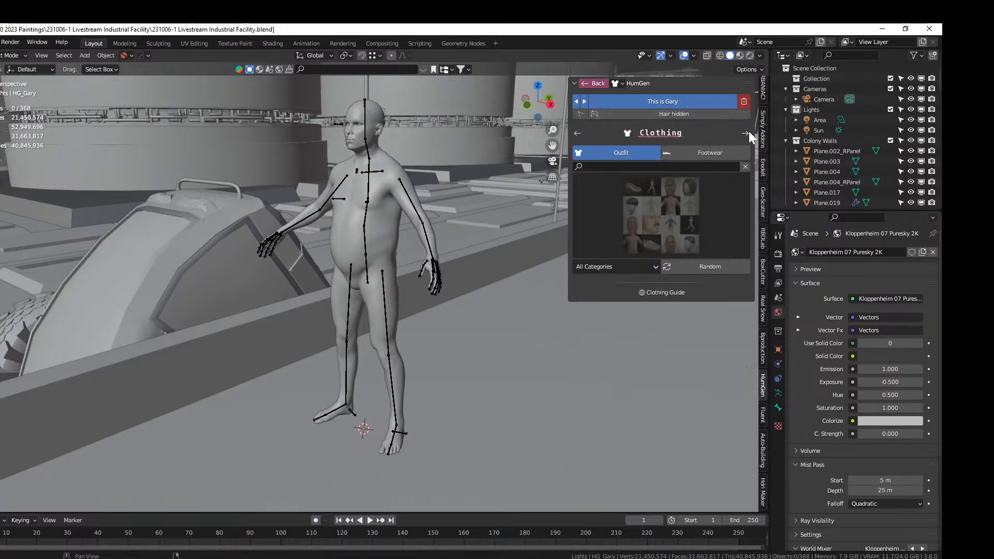
left_click(634, 209)
scroll(499, 399, "down", 10)
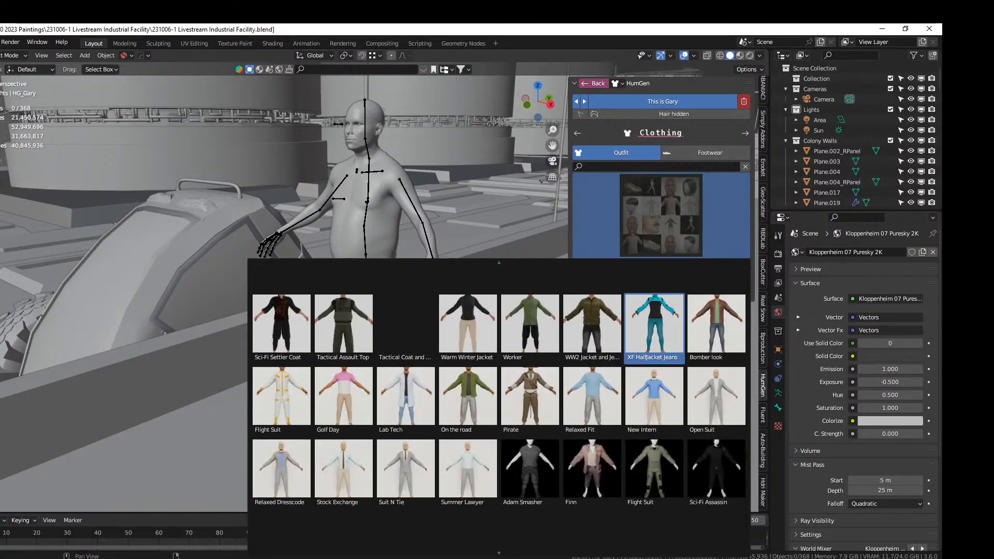
scroll(592, 548, "down", 2)
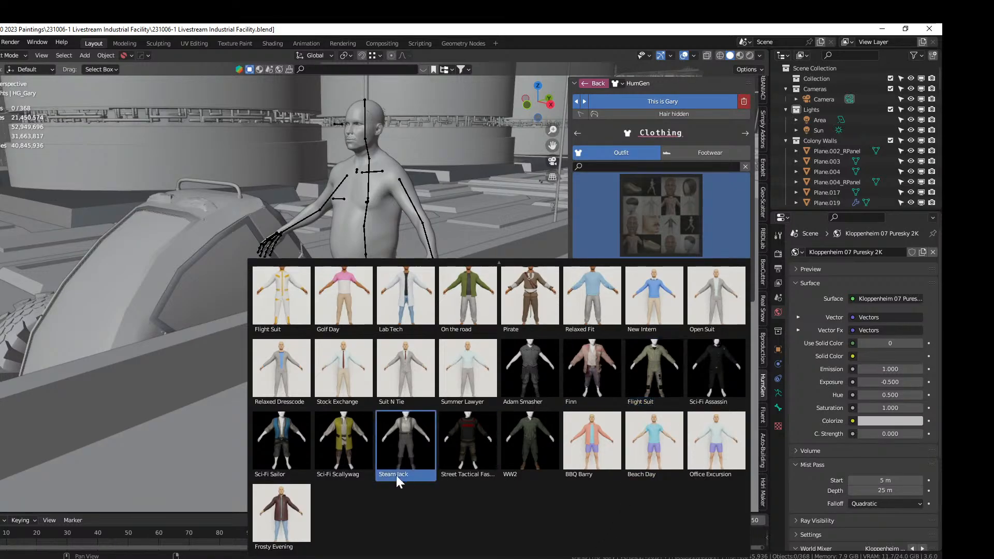
left_click(402, 440)
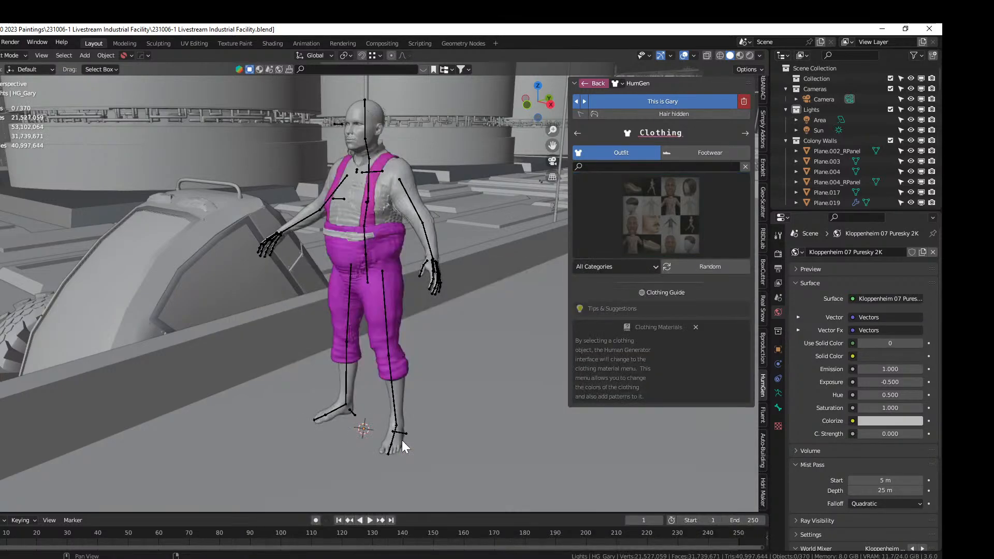
middle_click_drag(401, 440, 445, 337)
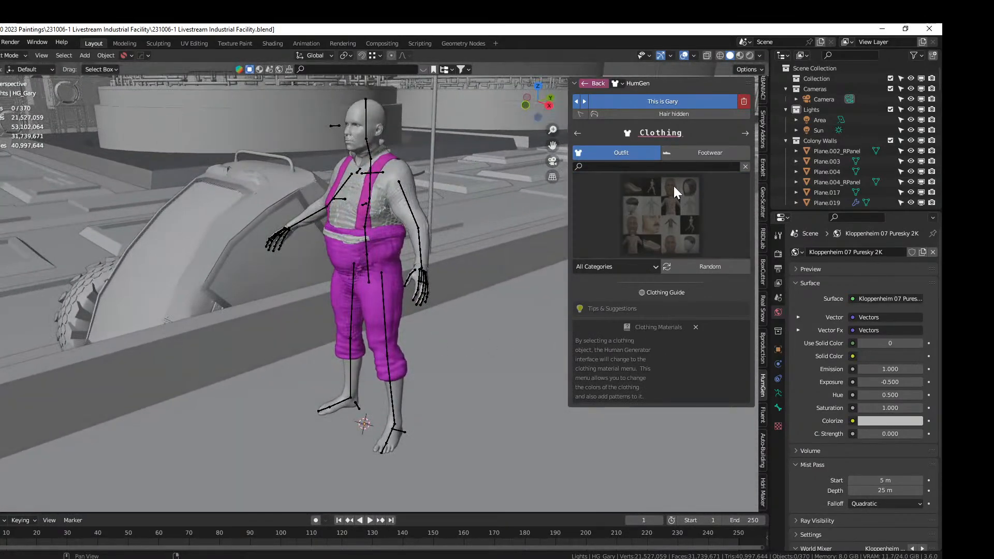
Try the Flight Suit Boots from the footwear library on the human
left_click(704, 156)
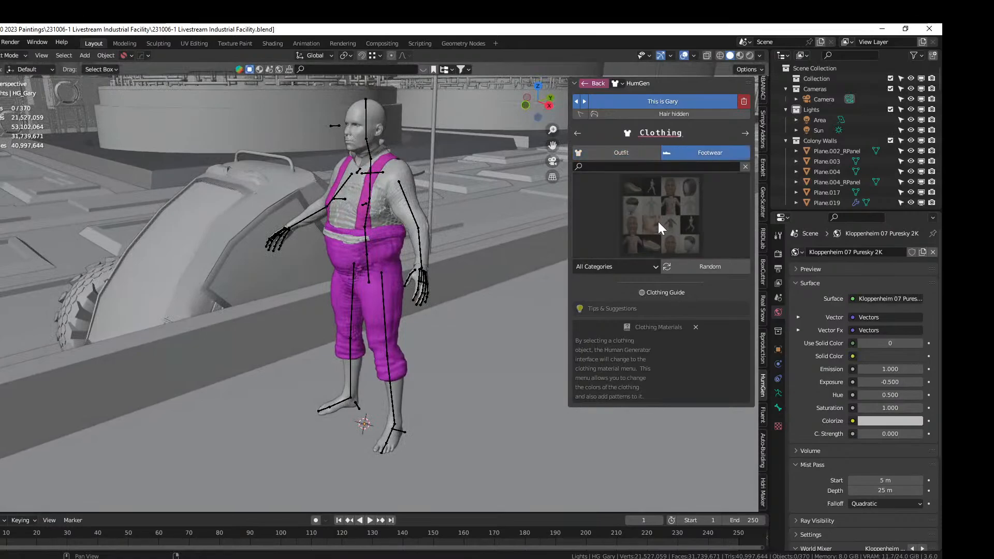
left_click(661, 212)
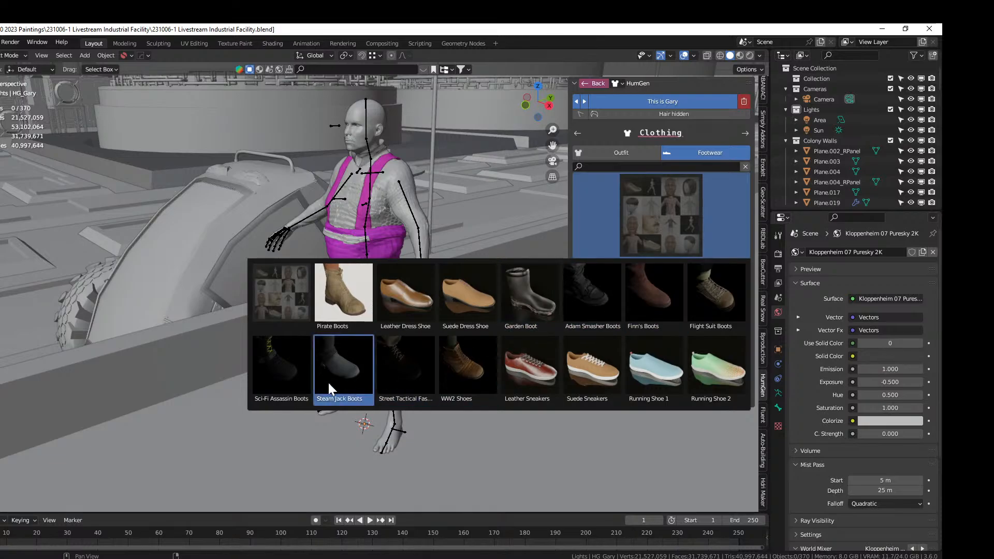
left_click(717, 288)
mouse_move(492, 352)
middle_mouse_down()
mouse_move(426, 380)
mouse_move(470, 352)
middle_mouse_up()
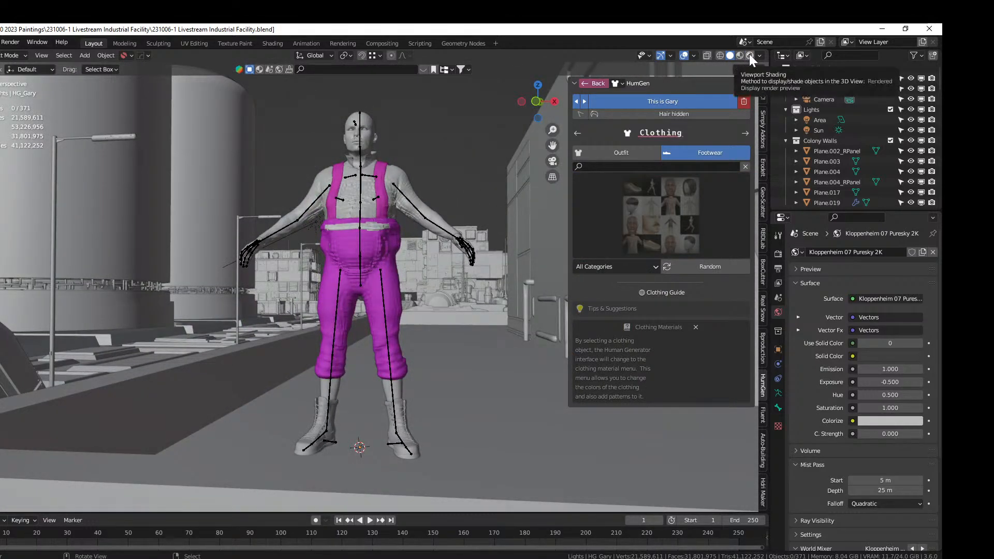
middle_click_drag(335, 393, 392, 424)
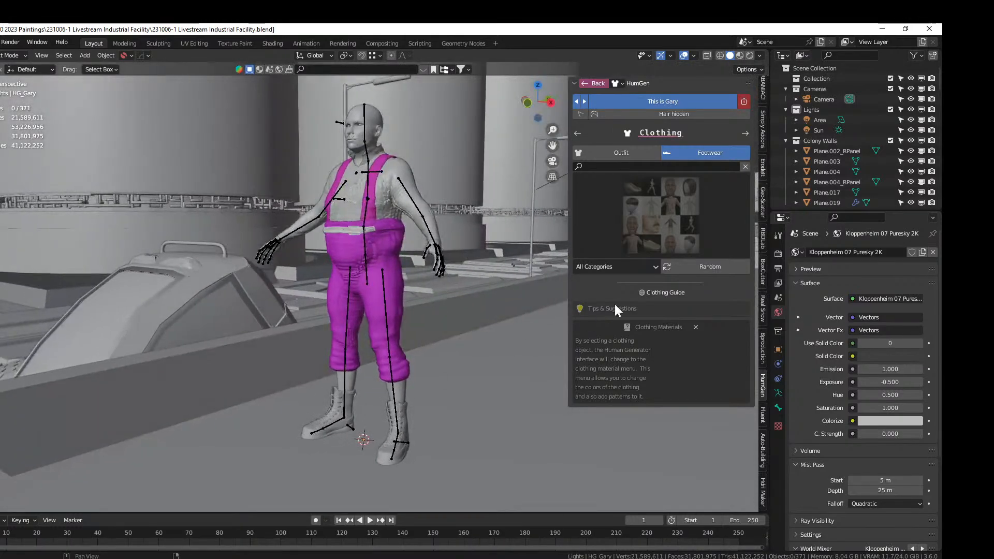
Delete the flight suit boots from the human
left_click(315, 418)
key("Delete")
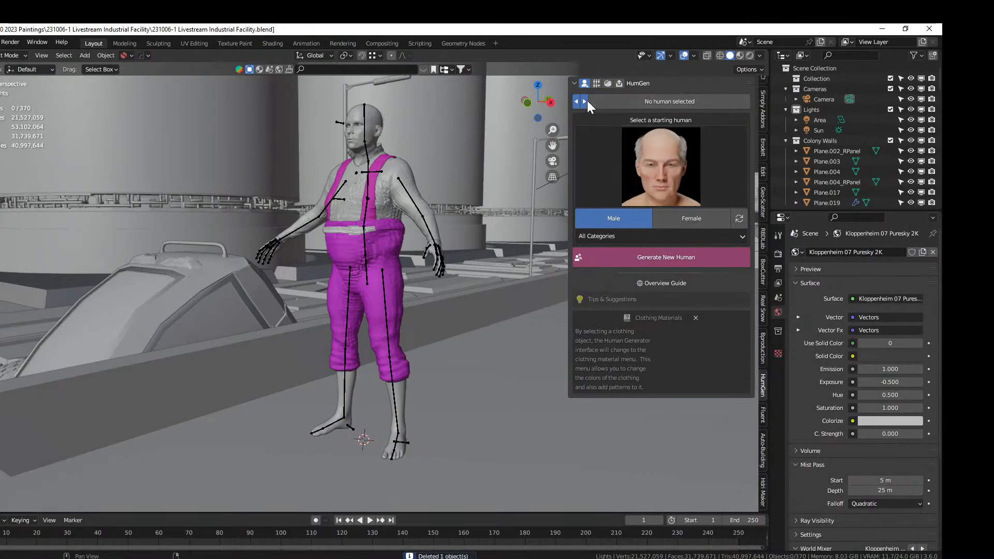
left_click(593, 238)
left_click(594, 237)
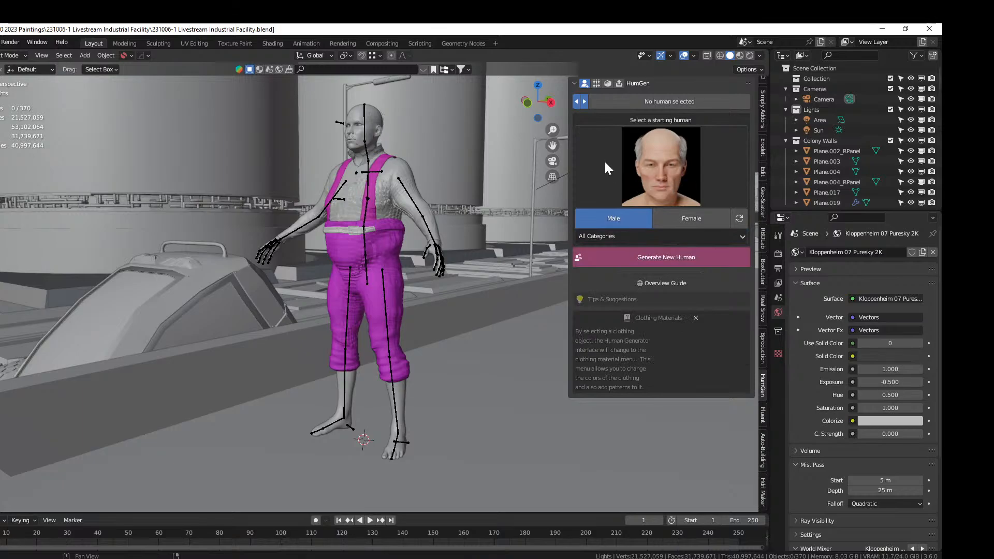
Put the Steam Jack Boots on the human
left_click(364, 123)
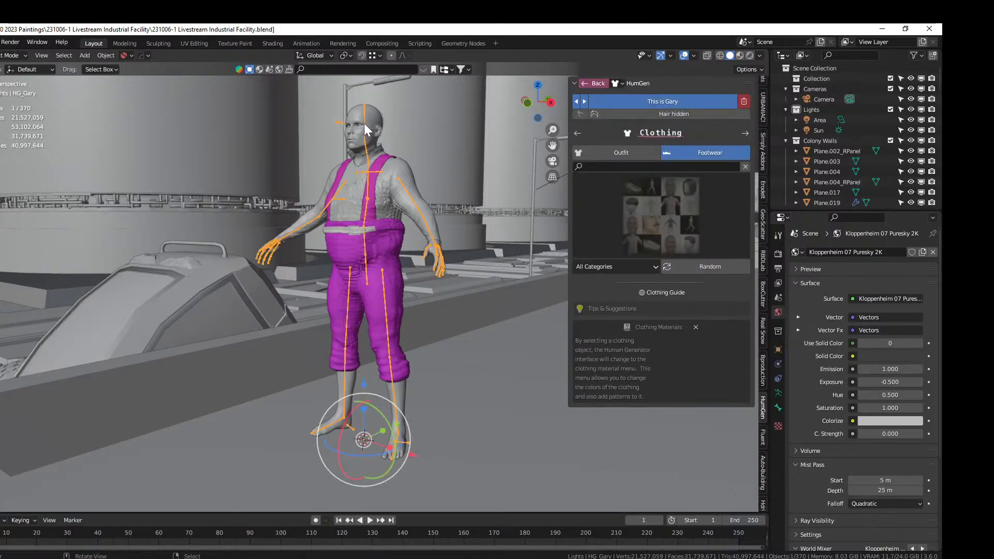
left_click(660, 216)
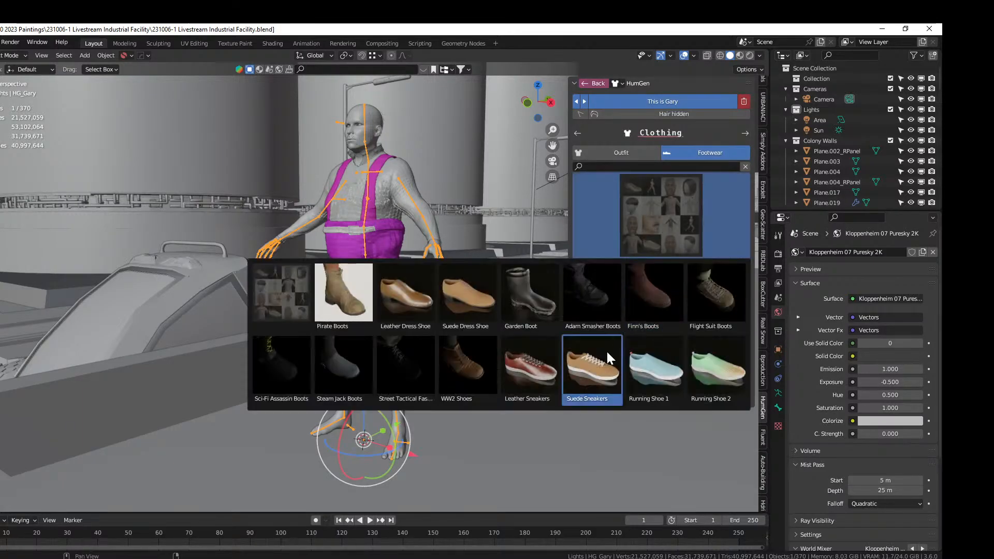
left_click(347, 368)
middle_click_drag(398, 379, 435, 409)
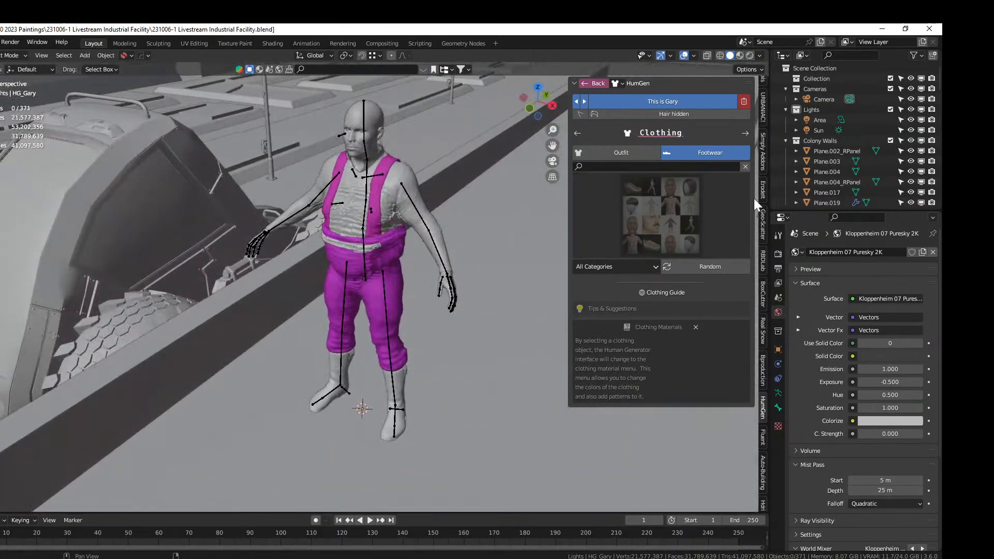
Try the first Alimpo pose, "Alimpo Concentrat...", from the pose library on the human
left_click(745, 133)
left_click(648, 225)
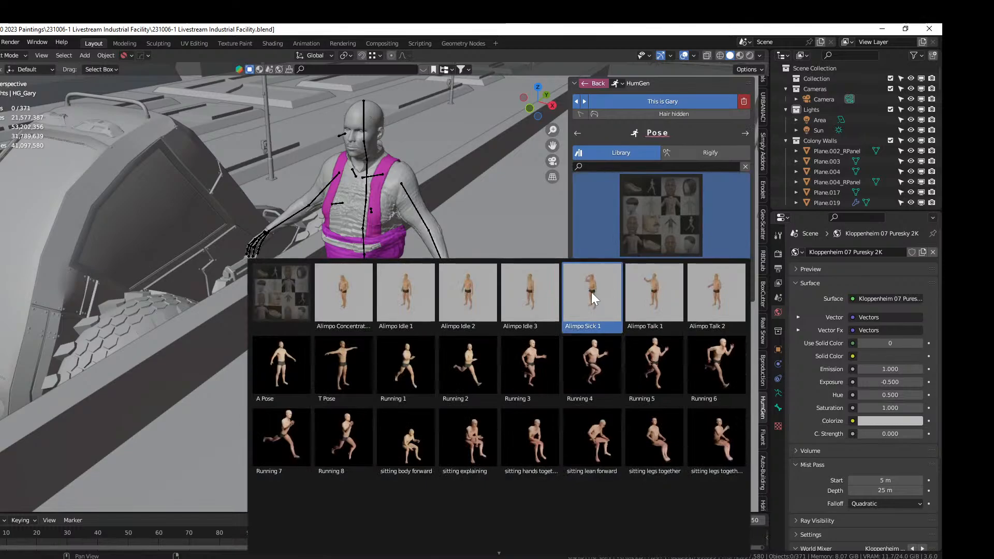
left_click(343, 296)
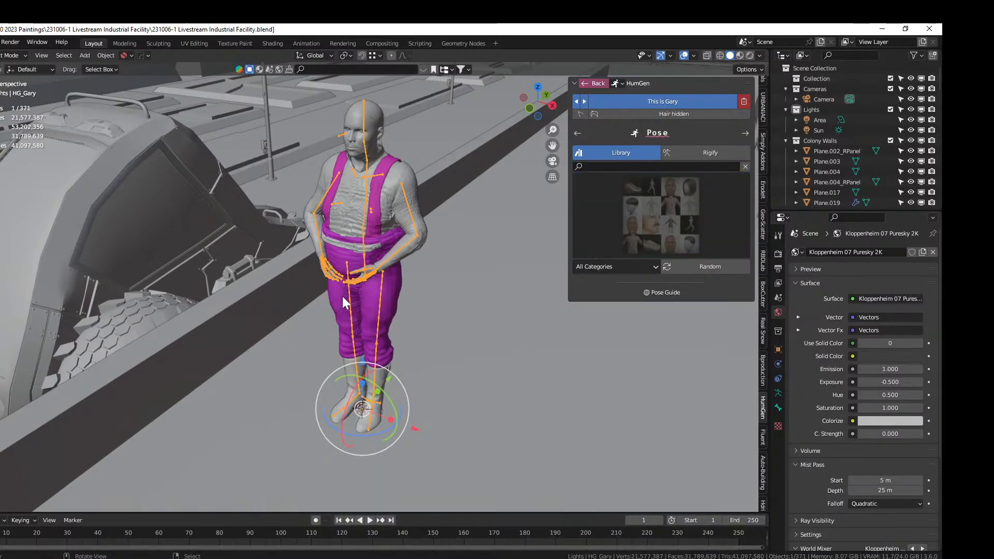
Look through the pose library and apply the "Standing looking b..." pose to the human
left_click(640, 212)
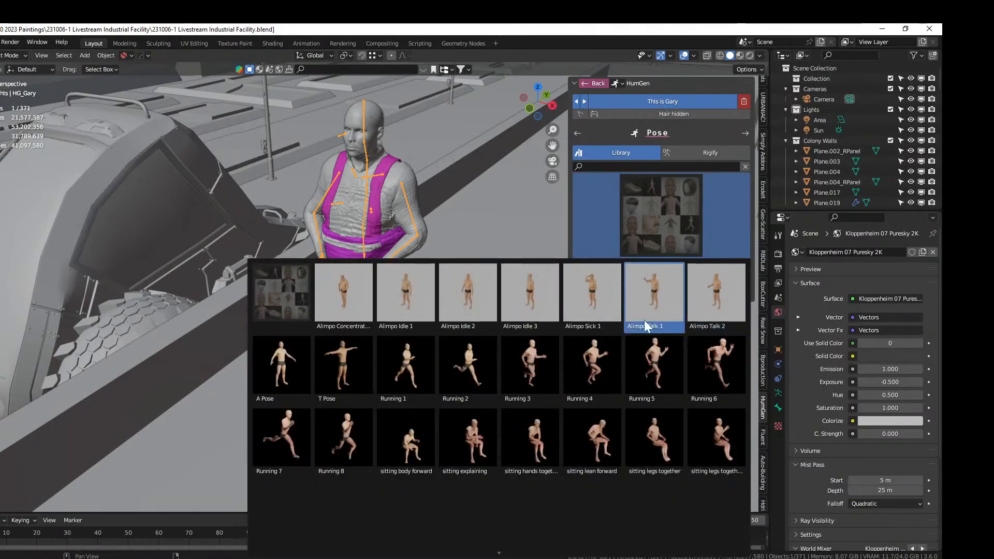
scroll(646, 326, "down", 8)
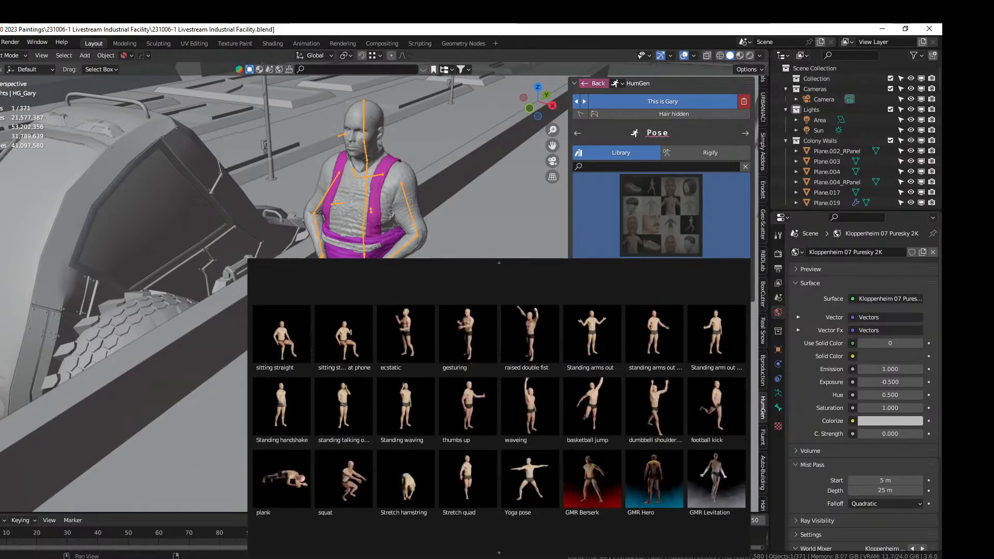
scroll(562, 519, "down", 2)
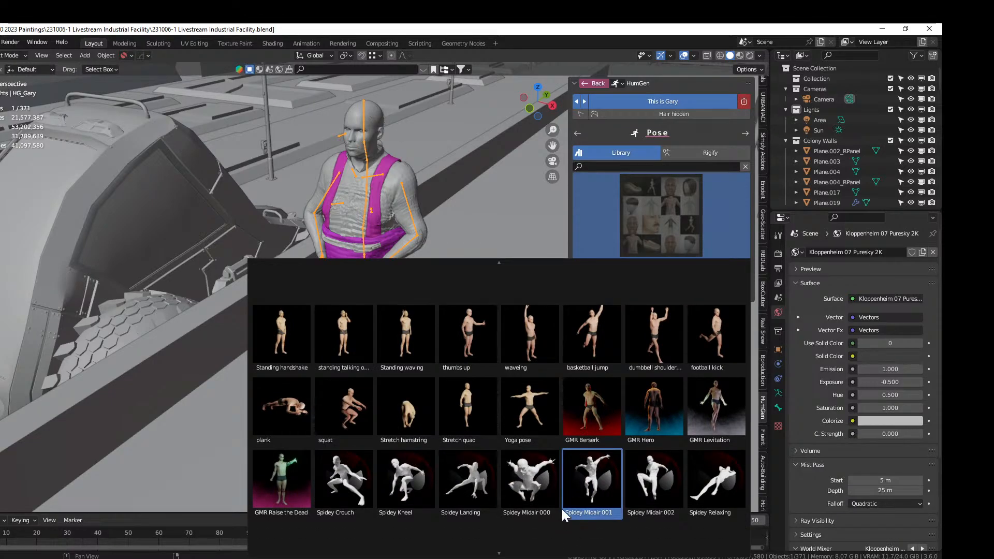
scroll(561, 508, "up", 2)
scroll(578, 280, "up", 2)
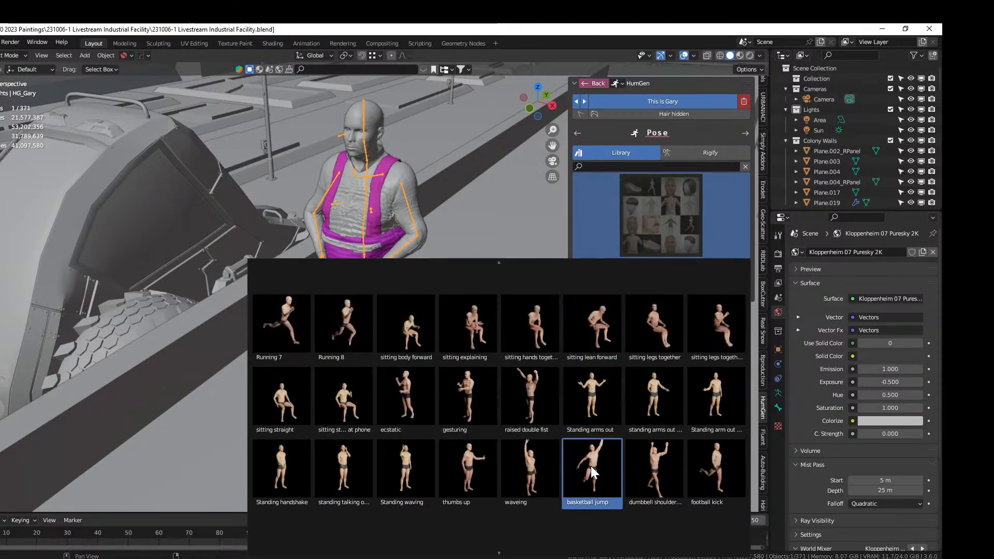
scroll(588, 520, "down", 3)
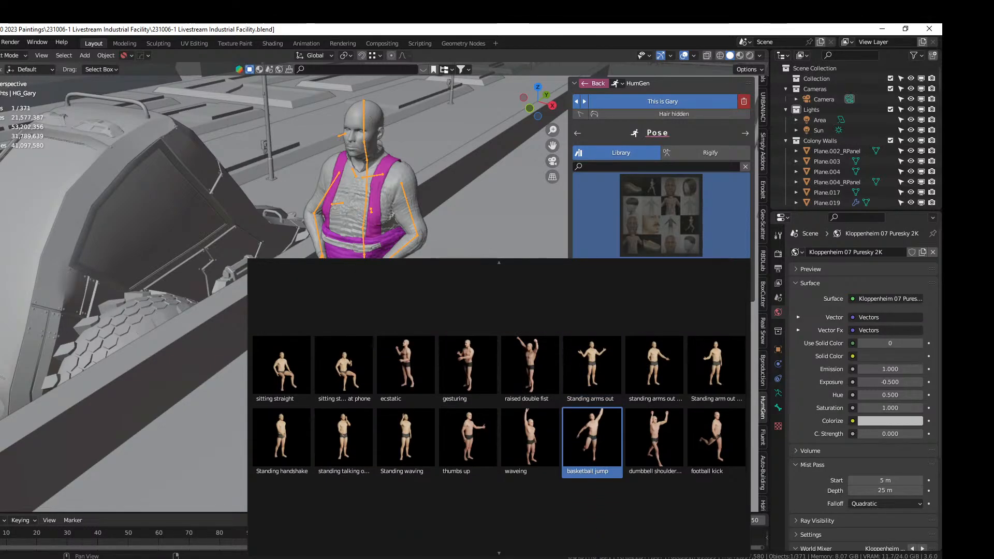
scroll(578, 526, "down", 1)
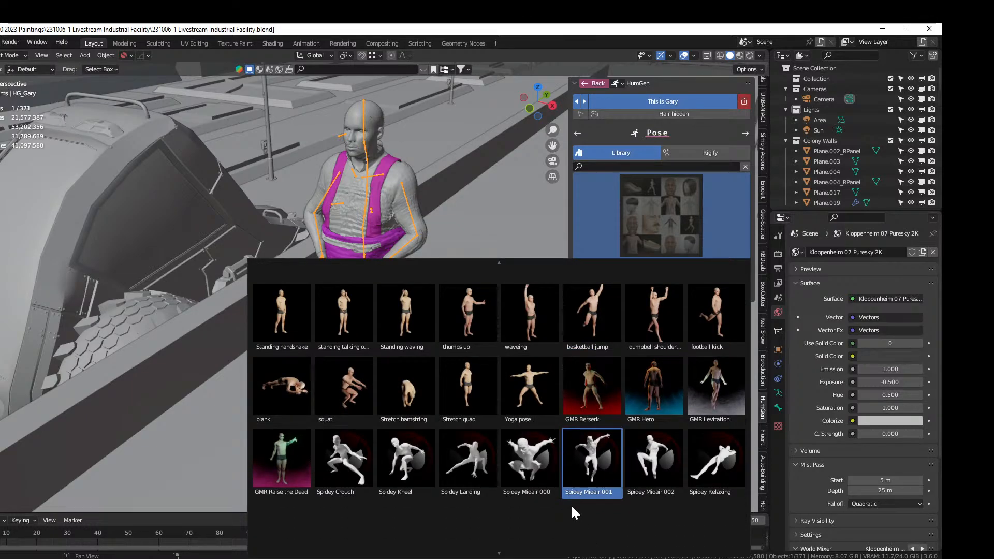
scroll(571, 504, "down", 3)
scroll(530, 455, "down", 2)
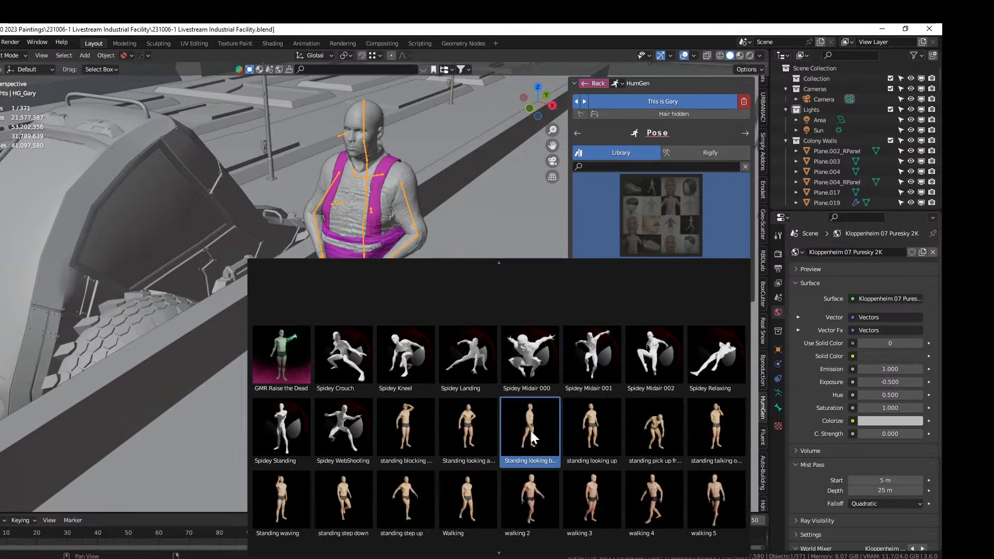
left_click(530, 429)
Rotate the human about -32.4° around the global Z axis
middle_click_drag(398, 393, 361, 415)
key("r")
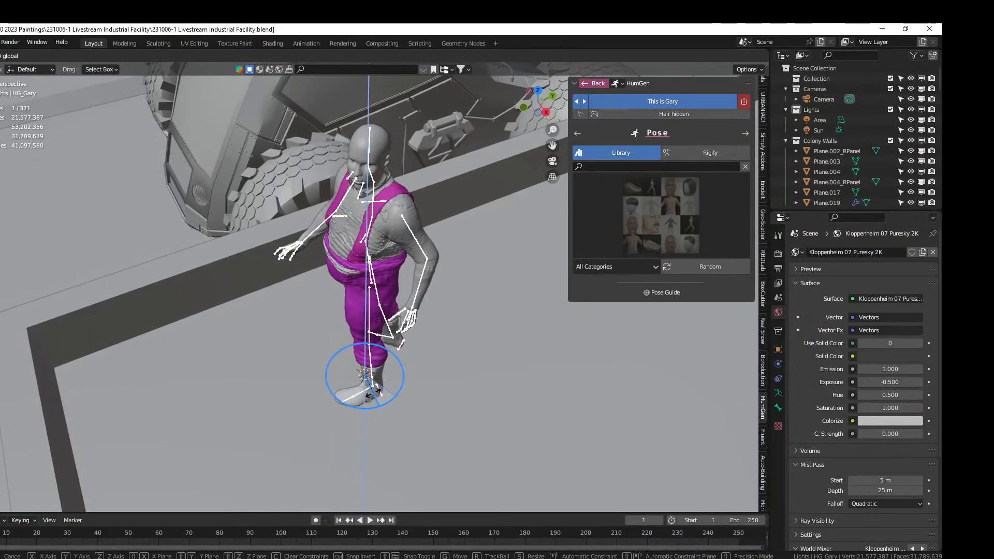
left_click(372, 394)
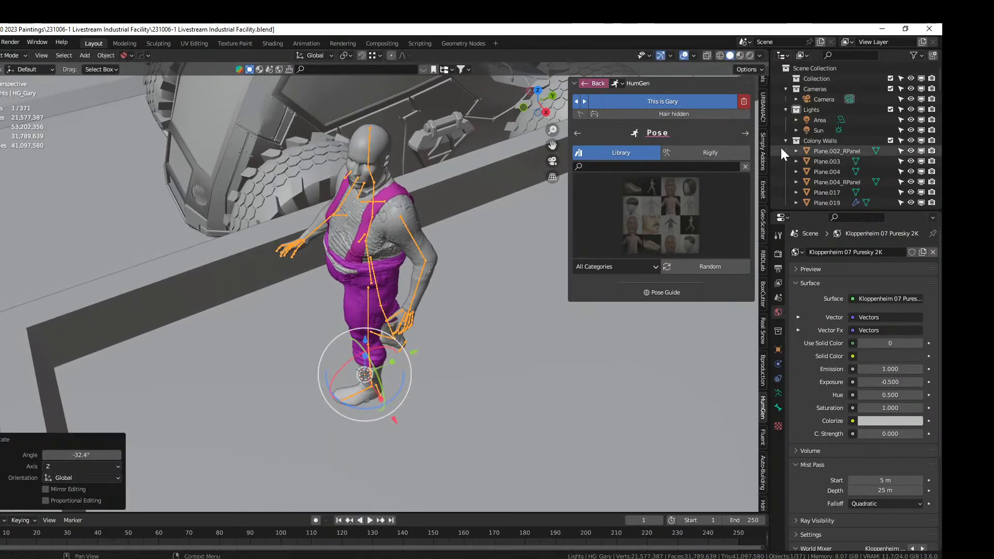
Show the rendered preview of the scene through the camera to check the human in the shot
left_click(748, 54)
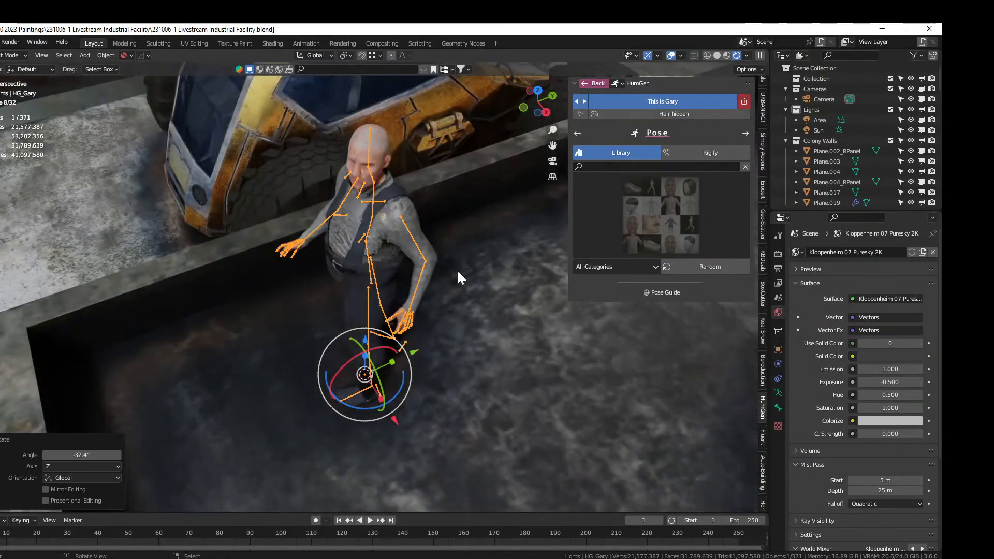
key("KP_0")
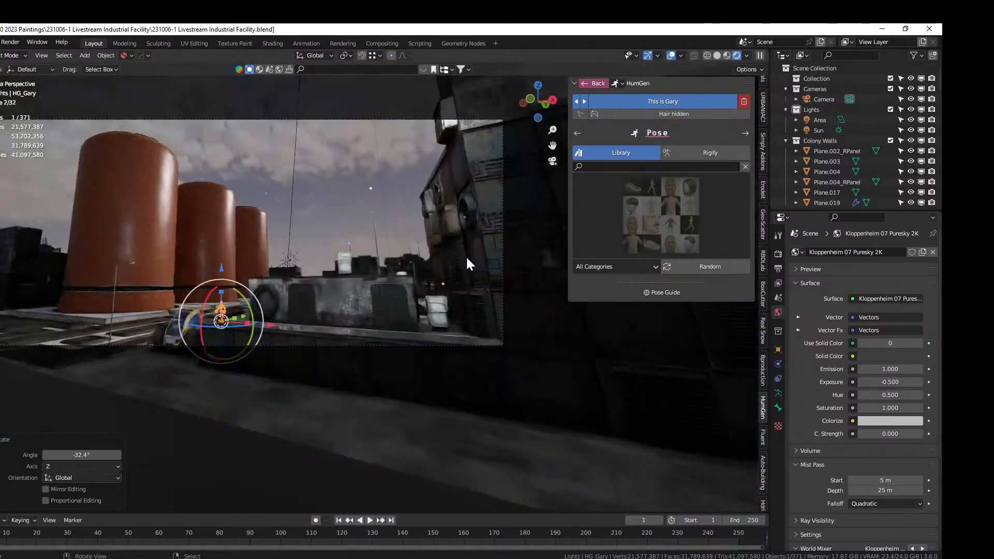
Move the human about -0.75 m along the global Y axis beside the buggy
scroll(371, 288, "up", 2)
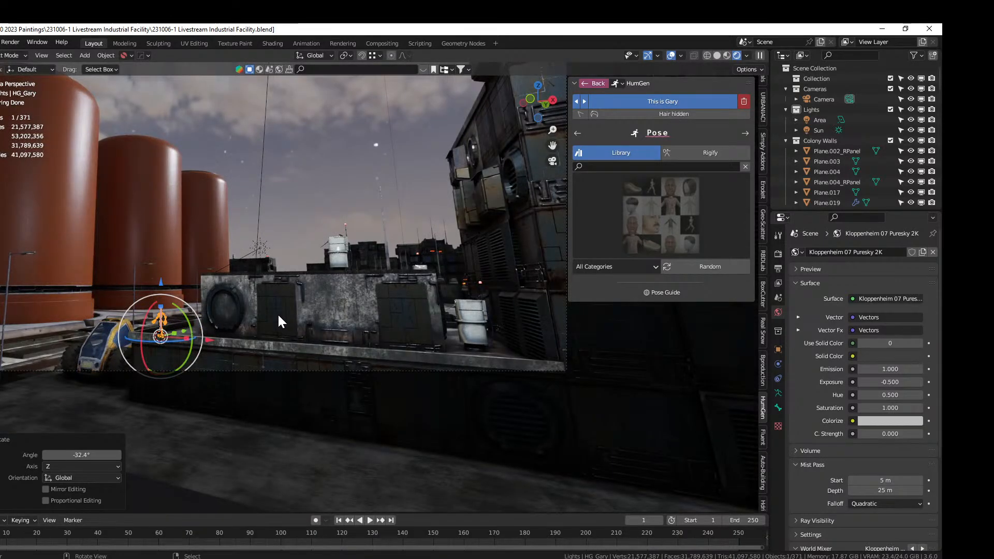
key("KP_Decimal")
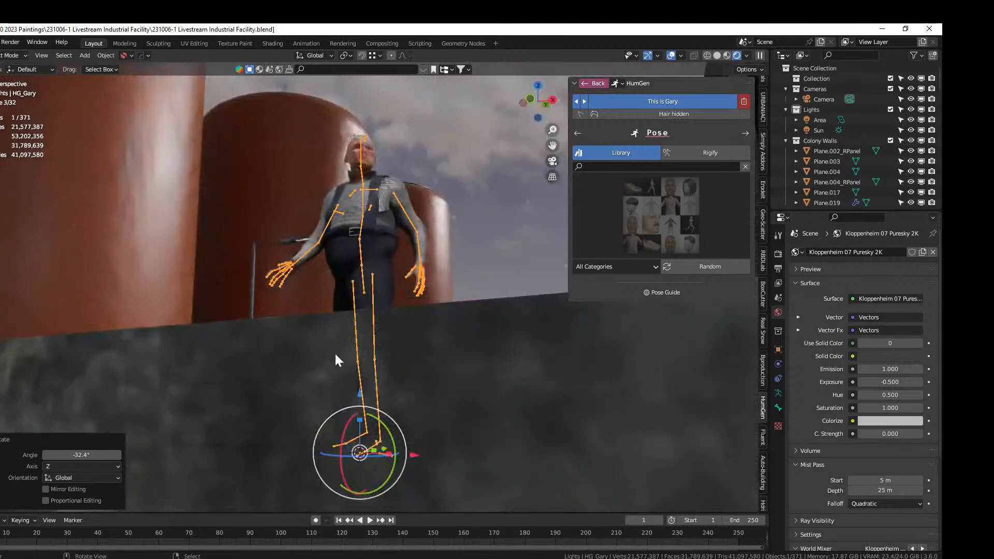
middle_click_drag(335, 352, 303, 409)
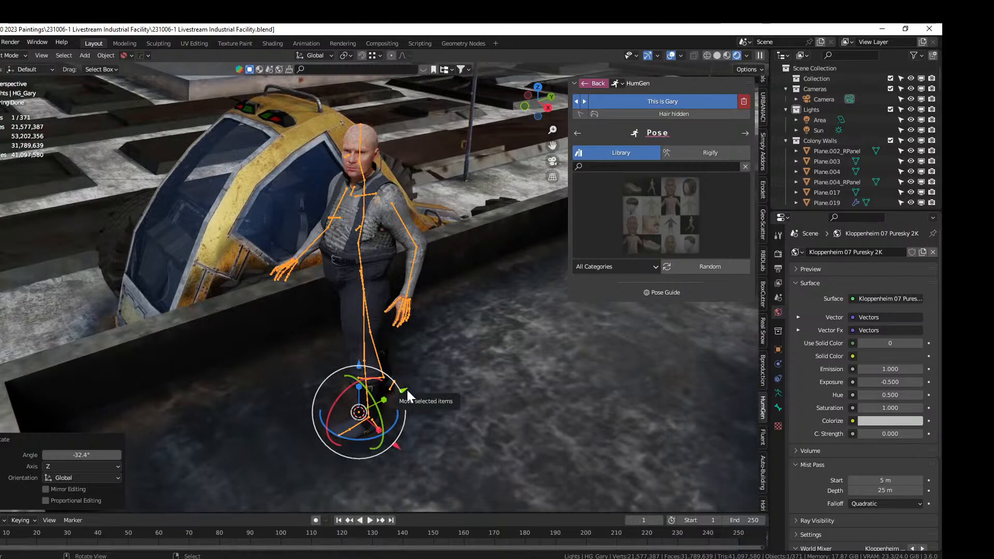
left_click_drag(395, 394, 263, 439)
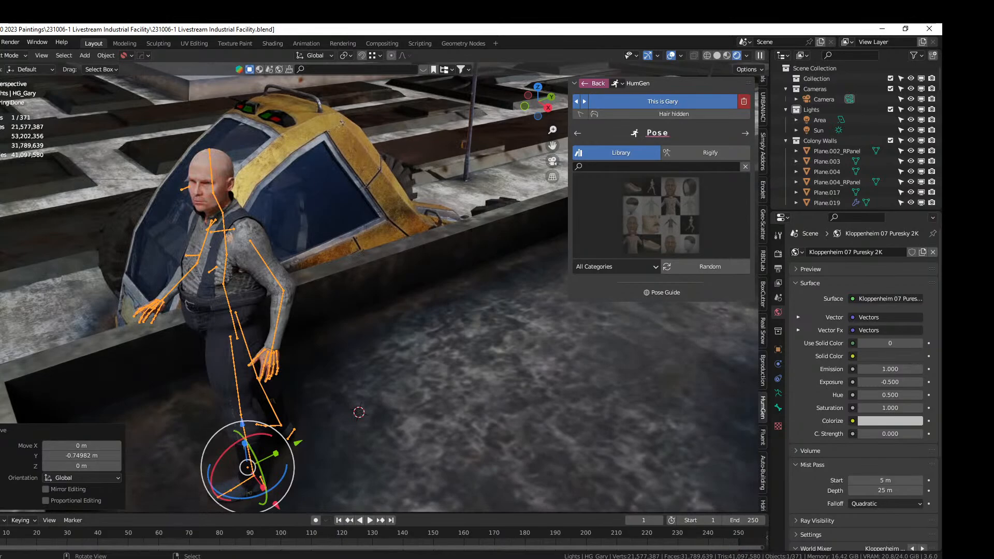
middle_click_drag(296, 299, 371, 302)
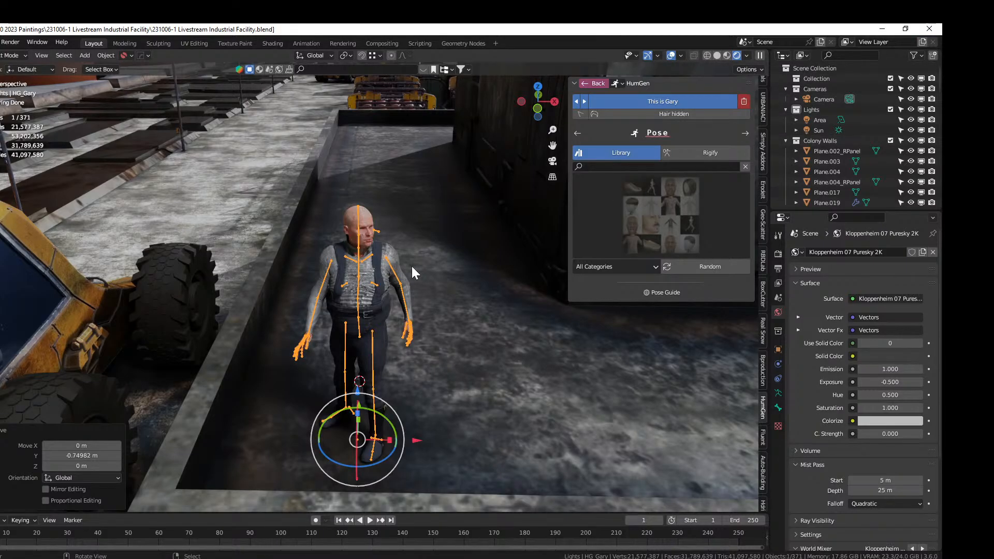
Set the camera's focus distance in the Photographer add-on by sampling it from the human figure in the camera view
key("KP_0")
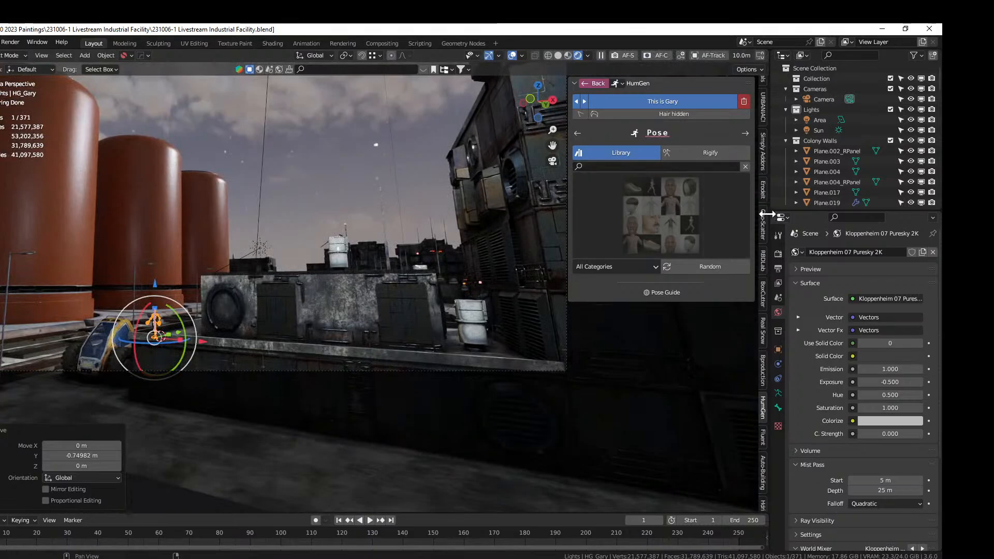
scroll(767, 214, "up", 10)
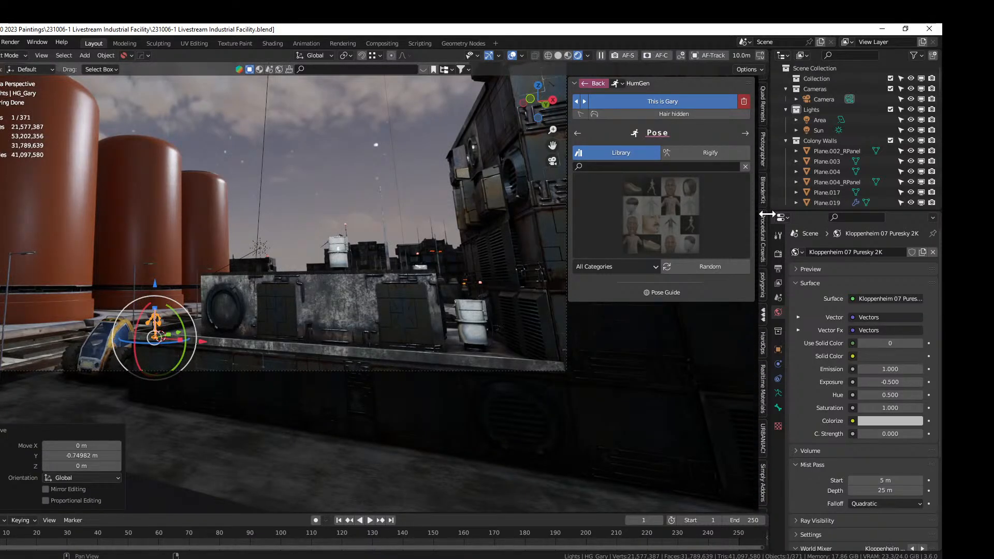
scroll(766, 213, "up", 5)
left_click(762, 267)
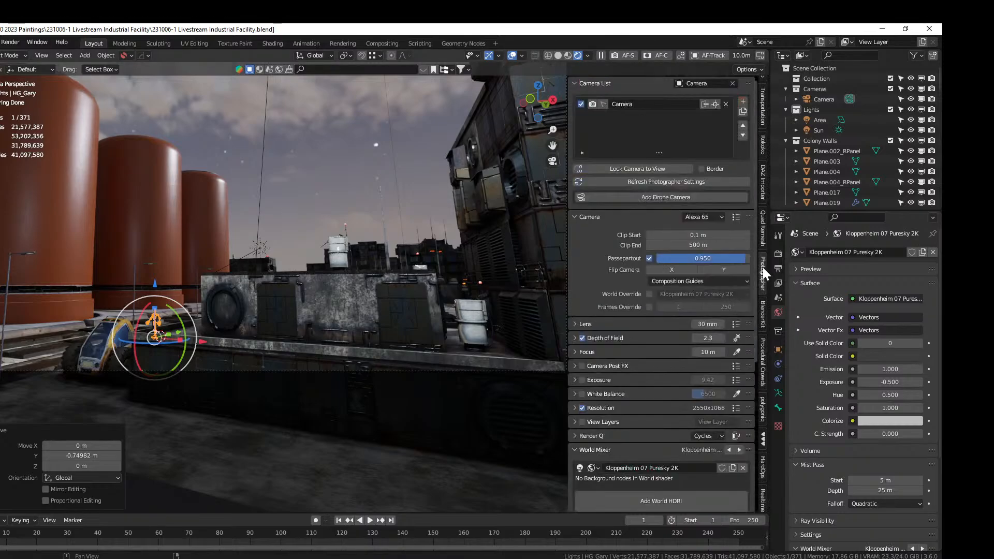
left_click(737, 351)
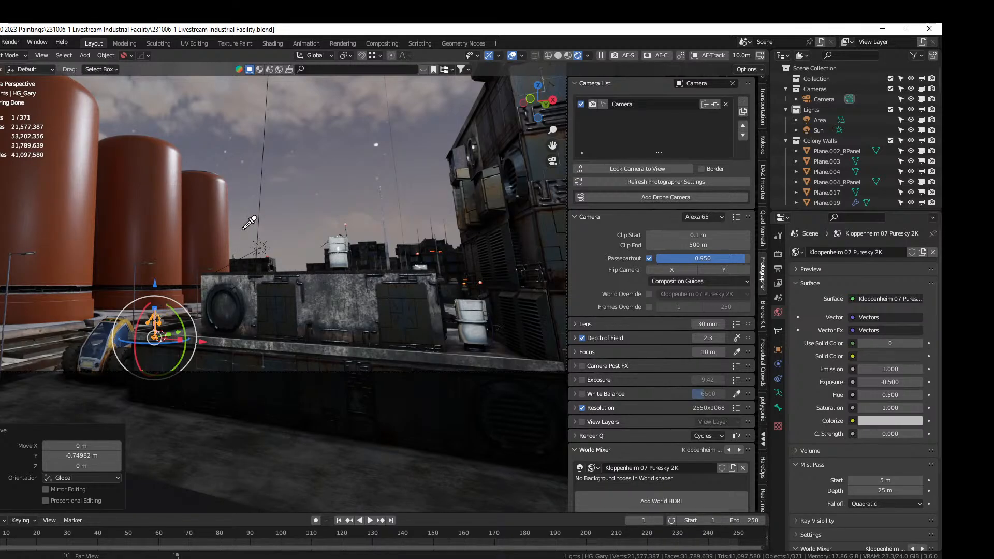
left_click(159, 317)
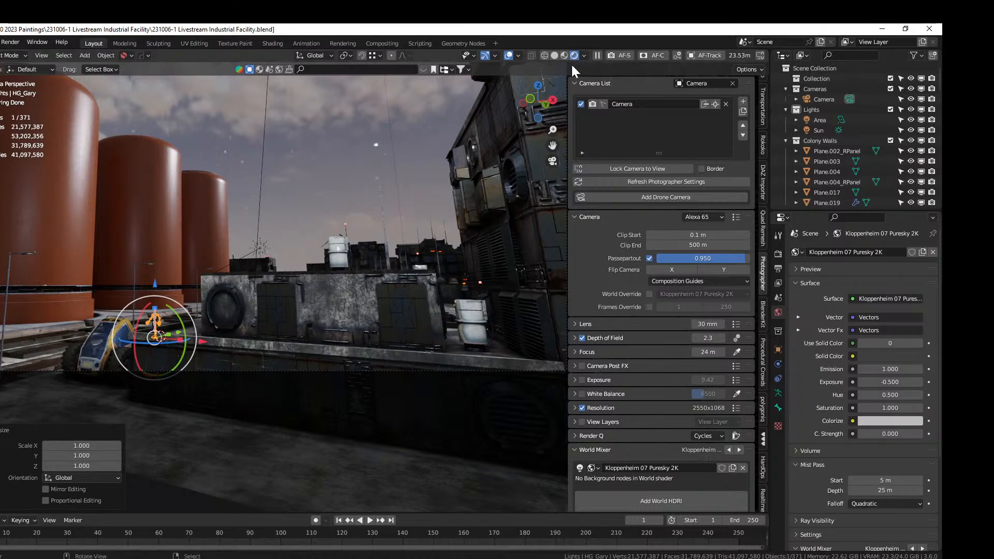
Switch the camera view to solid shading and save the scene file
left_click(554, 56)
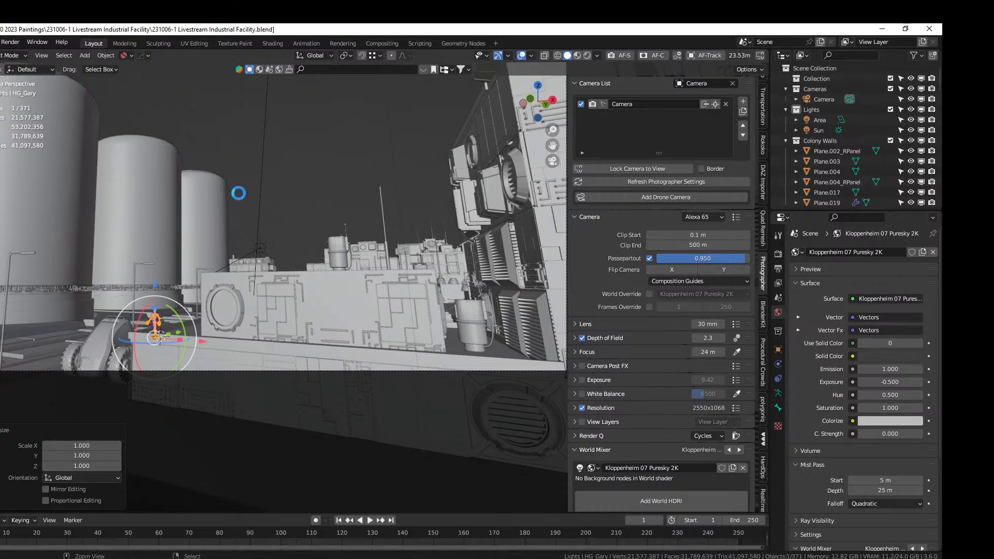
key("ctrl+s")
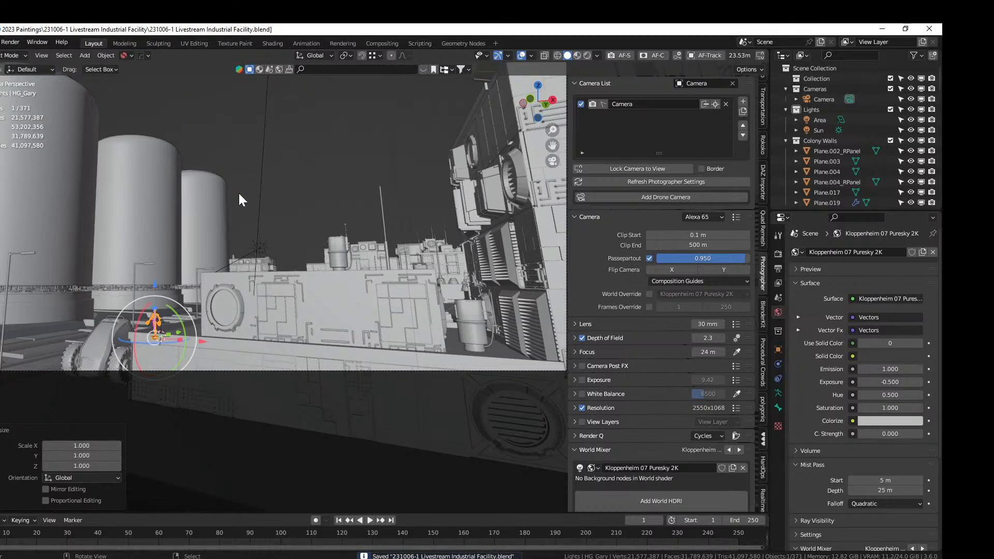
scroll(266, 282, "down", 4)
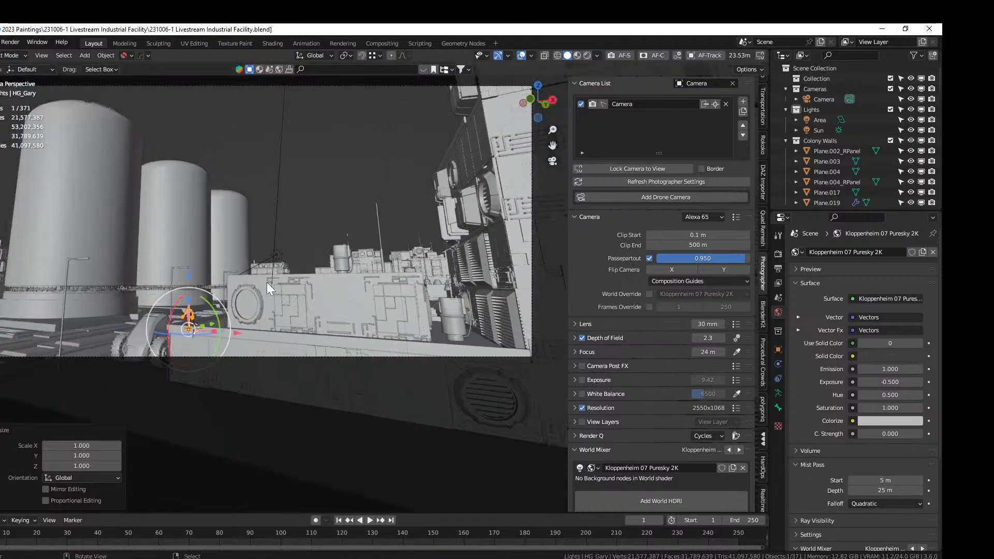